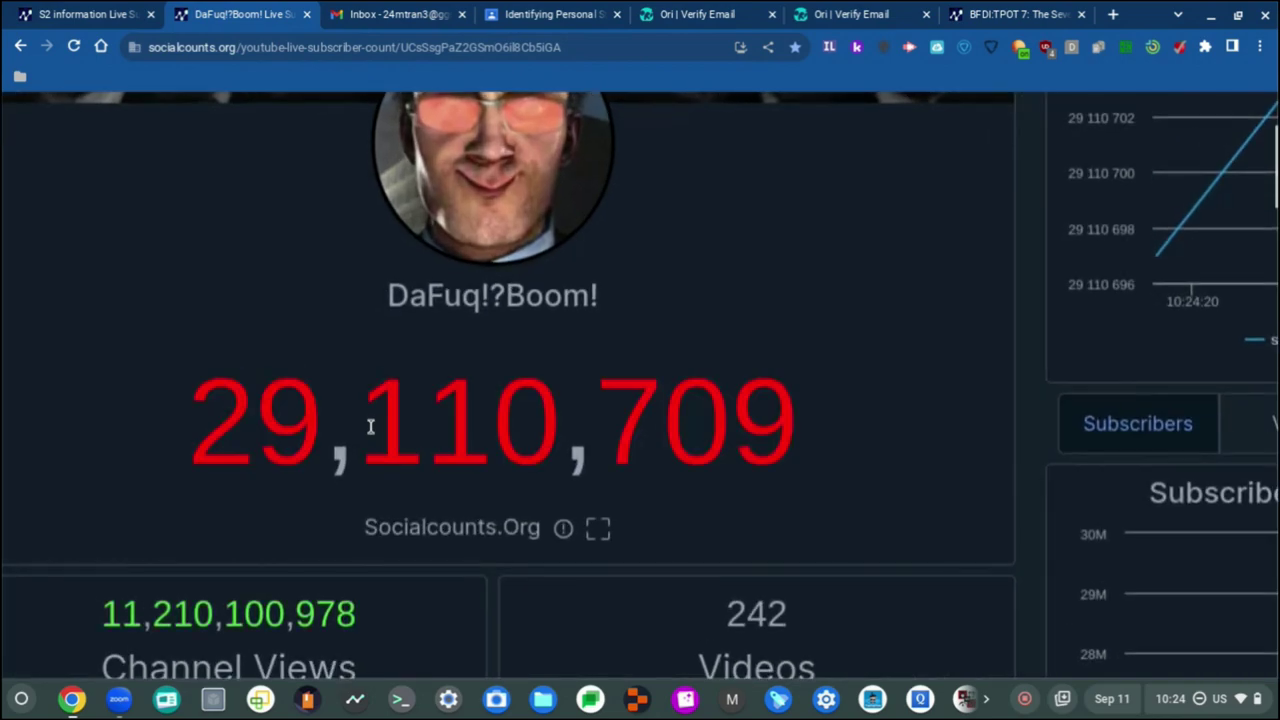
# Step: From the S2 information counter, close the DaFuq!?Boom! and mail inbox tabs
pyautogui.scroll(1, 370, 427)
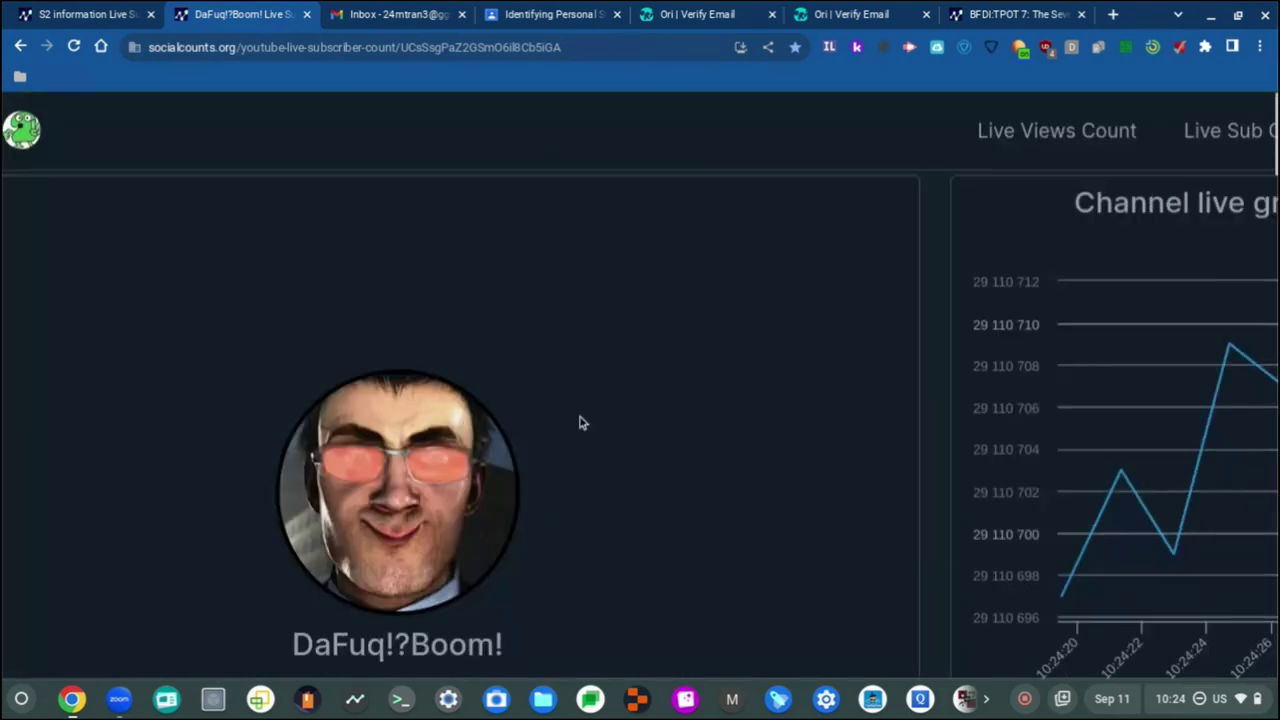
pyautogui.scroll(-15, 580, 422)
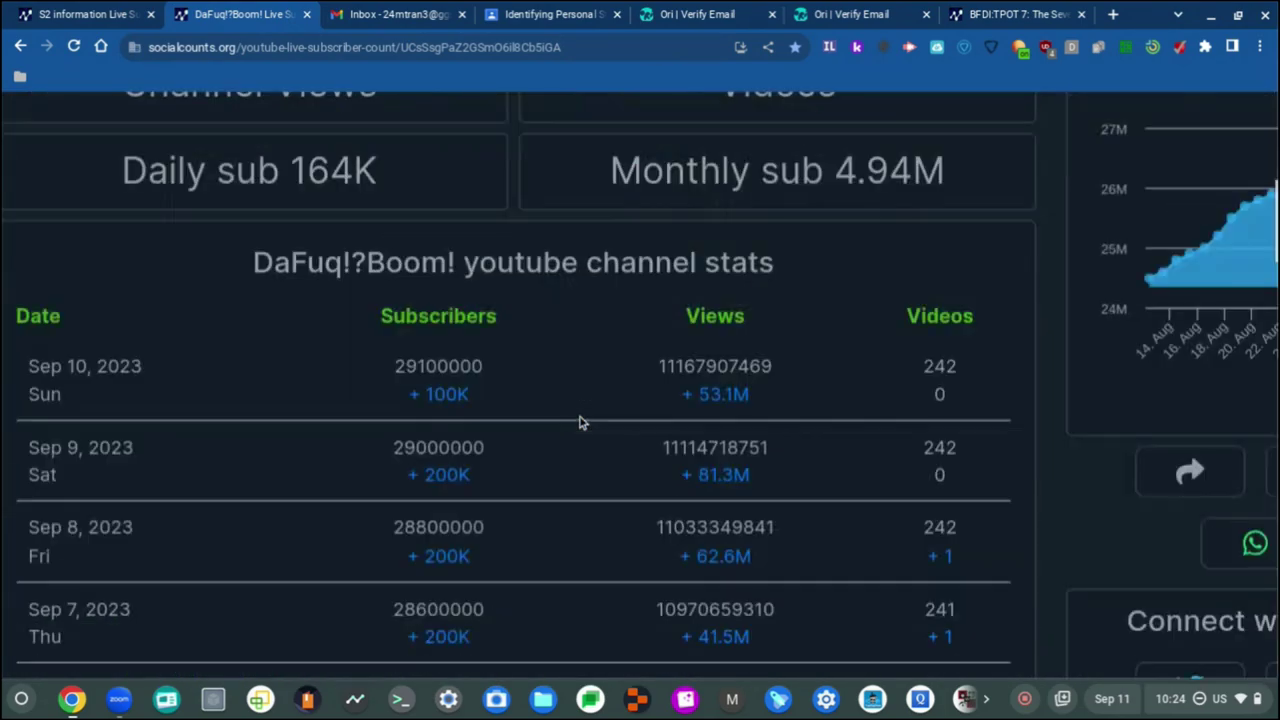
pyautogui.scroll(6, 580, 422)
pyautogui.scroll(3, 580, 422)
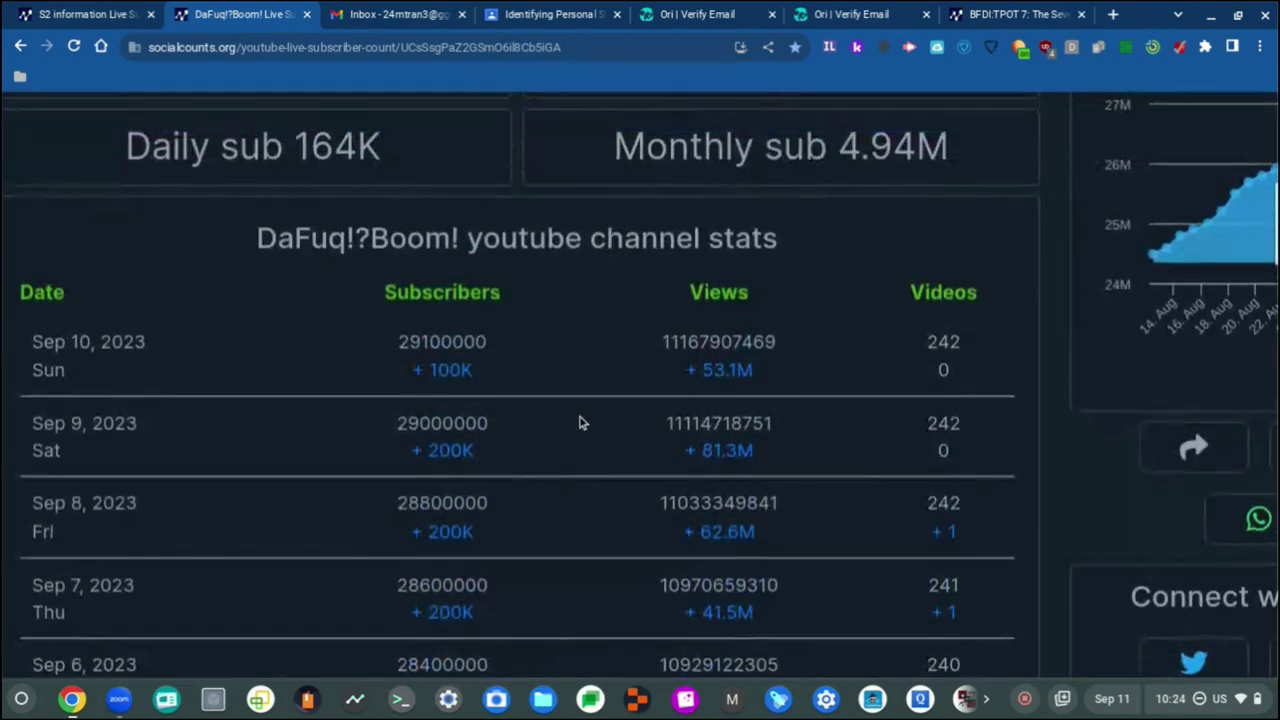
pyautogui.scroll(5, 540, 450)
pyautogui.scroll(-15, 538, 450)
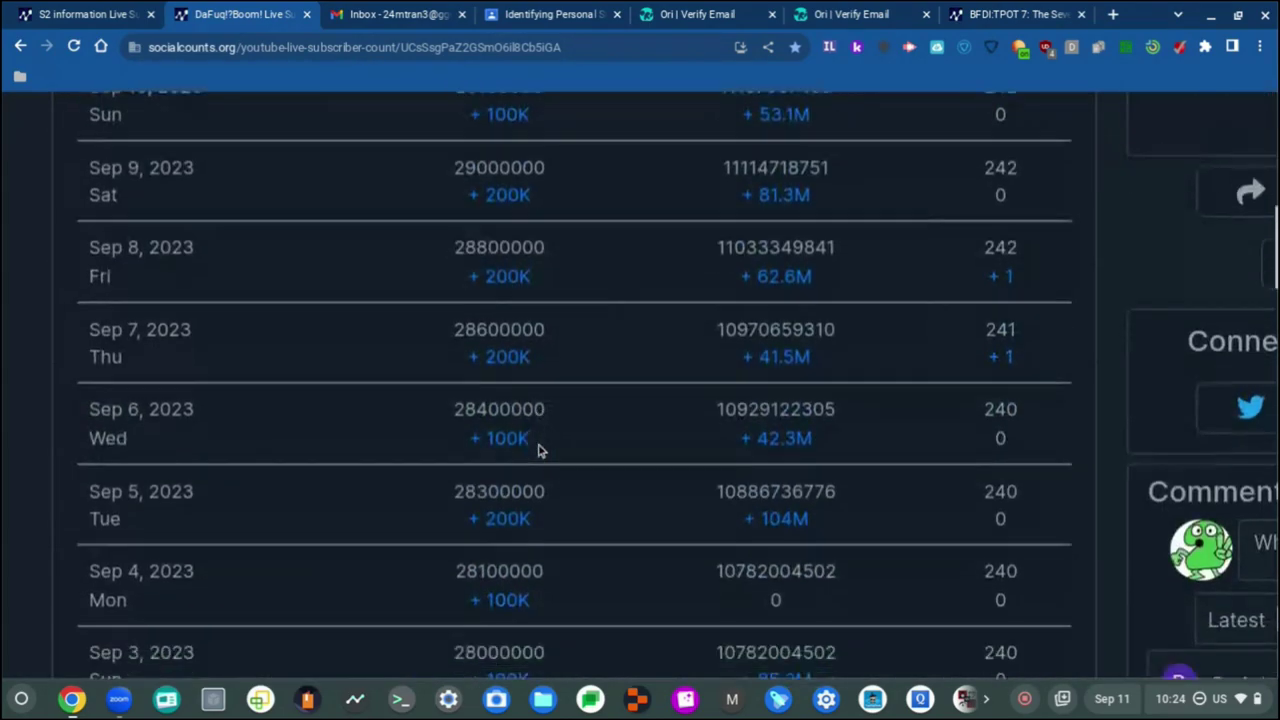
pyautogui.scroll(15, 538, 450)
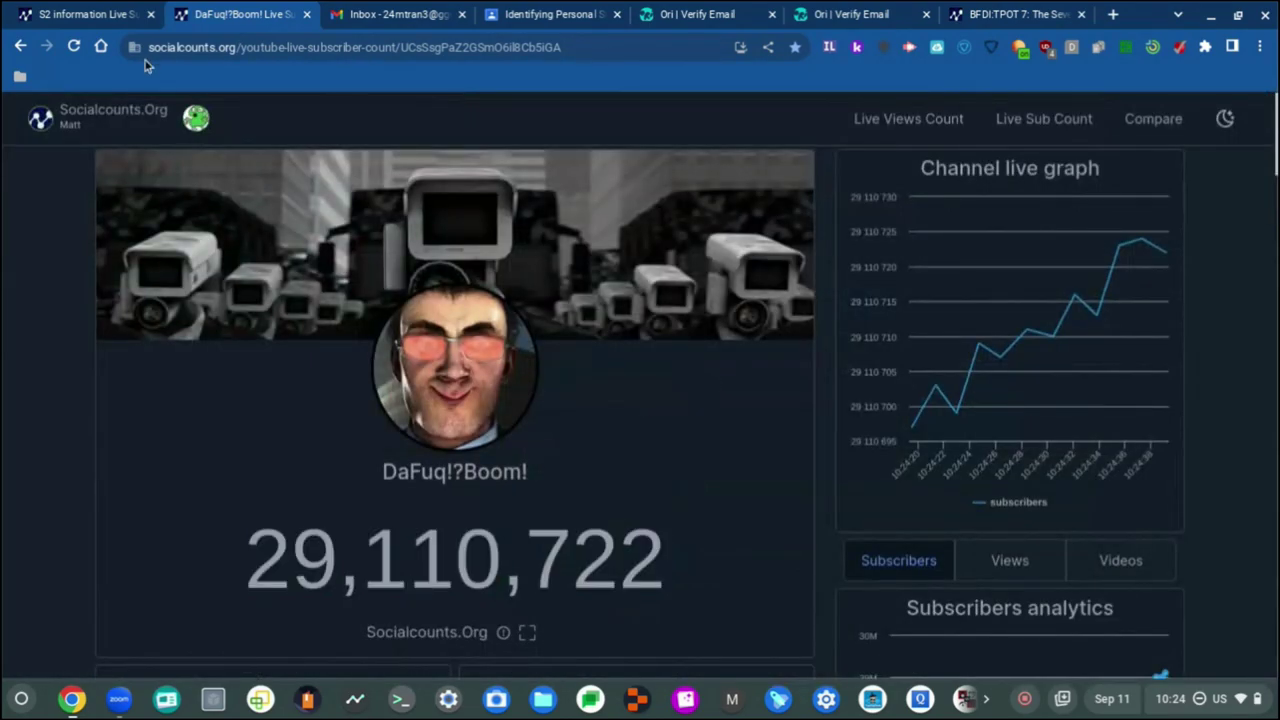
pyautogui.click(95, 12)
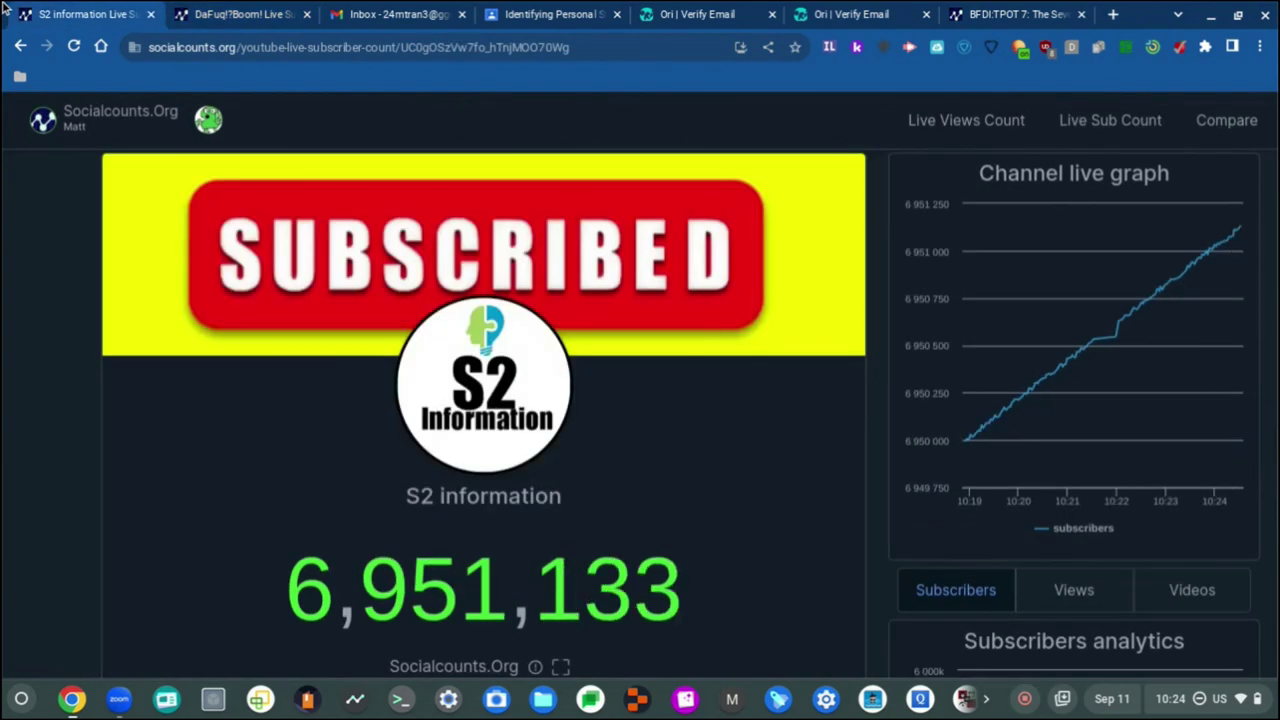
pyautogui.click(307, 14)
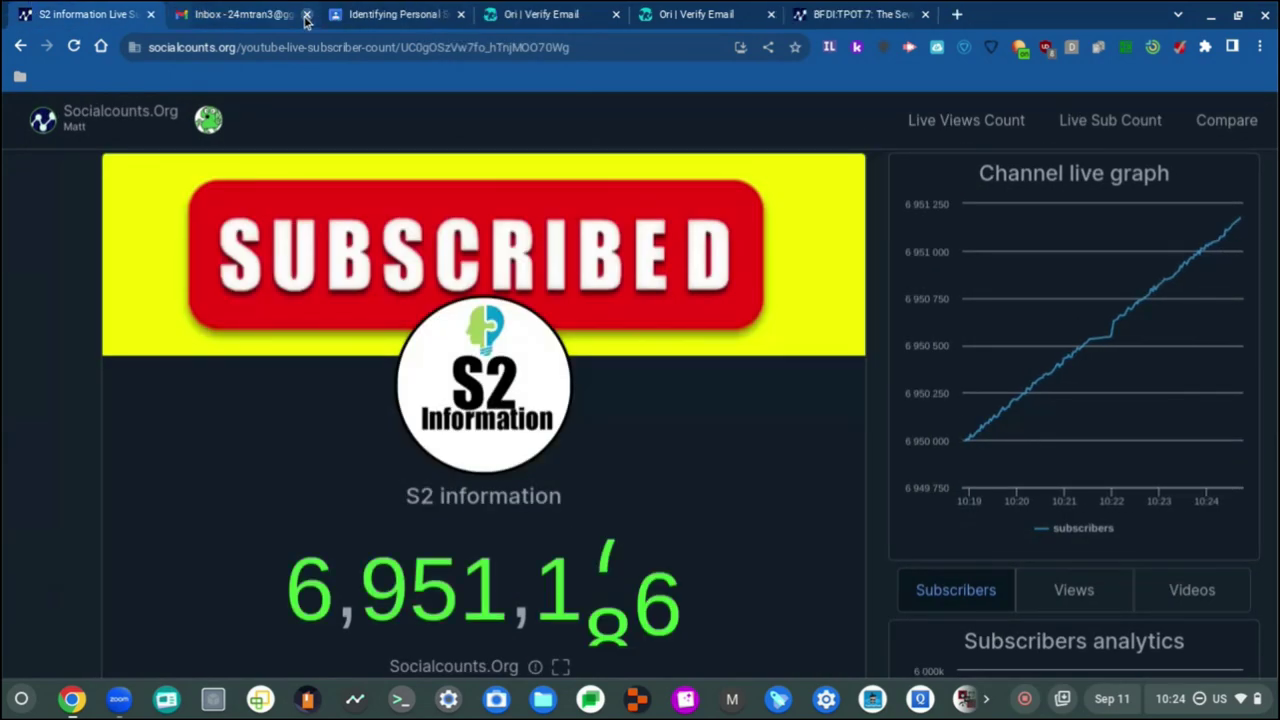
pyautogui.click(306, 14)
pyautogui.scroll(-1, 393, 367)
pyautogui.scroll(-1, 434, 437)
pyautogui.hotkey('ctrl', '+')
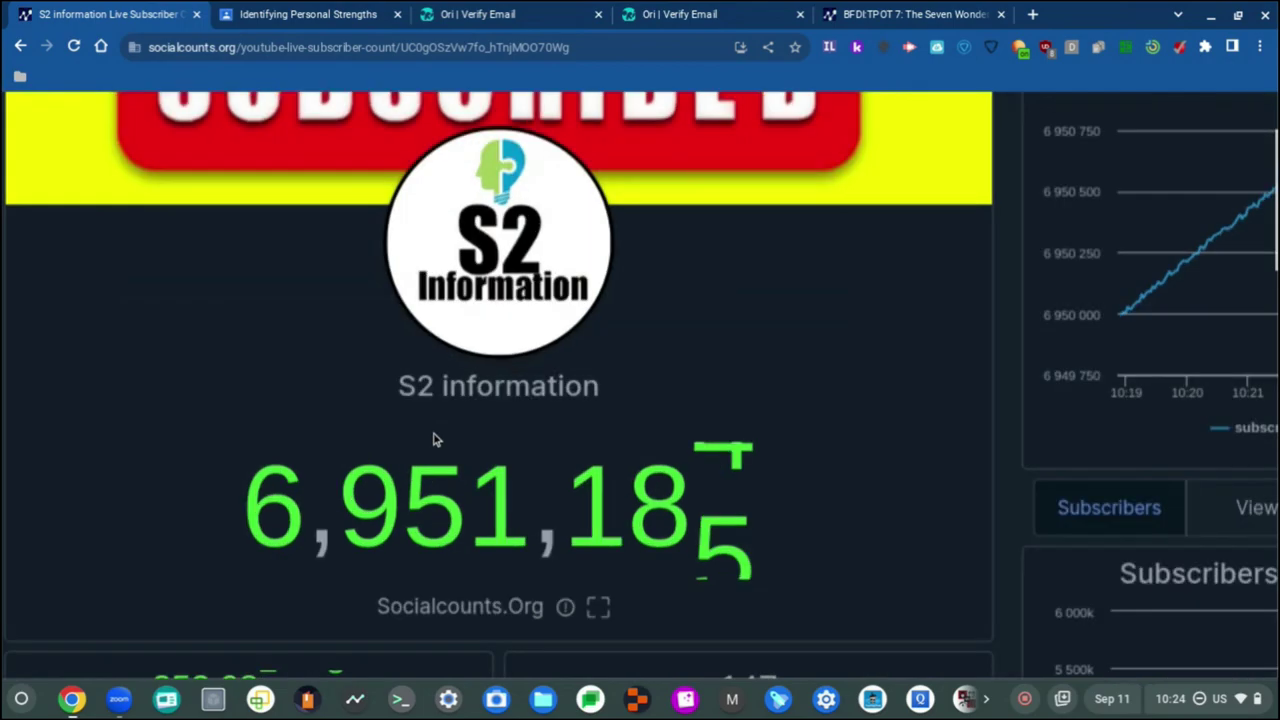
pyautogui.scroll(-2, 434, 437)
# Step: Bring up the BFDI:TPOT 7 live counter showing 488,271 views
pyautogui.click(915, 14)
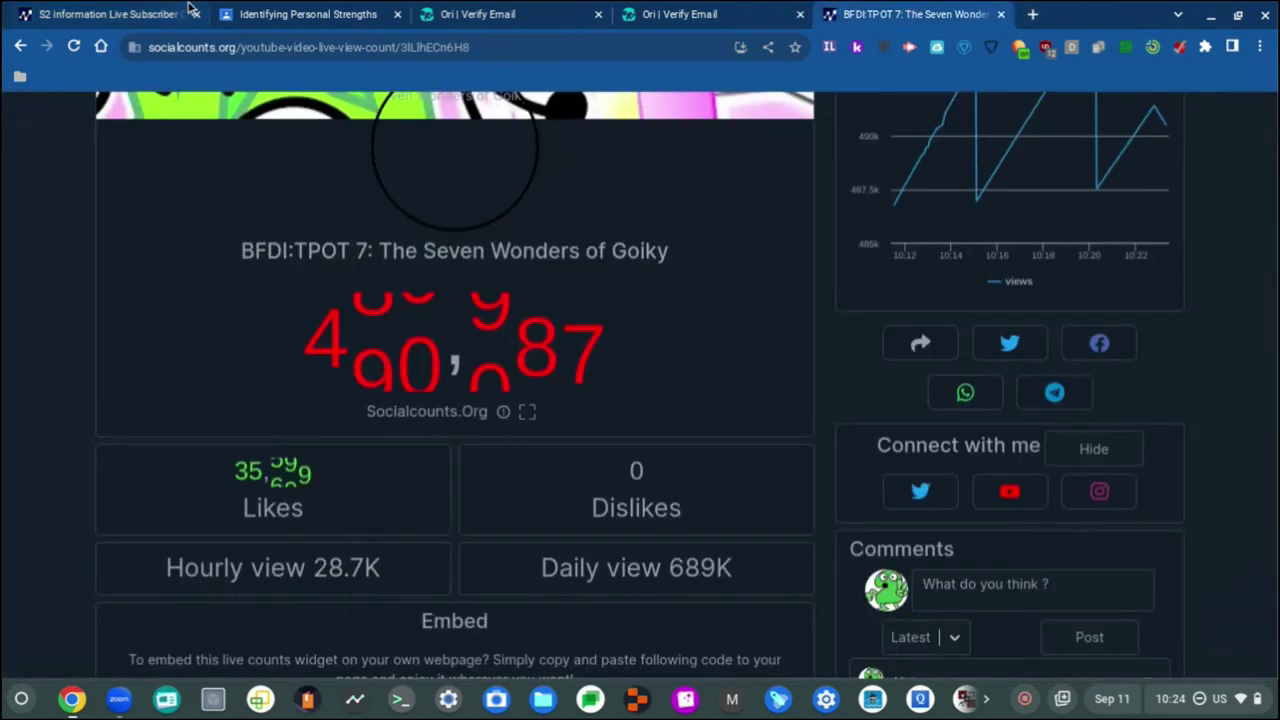
pyautogui.scroll(1, 351, 323)
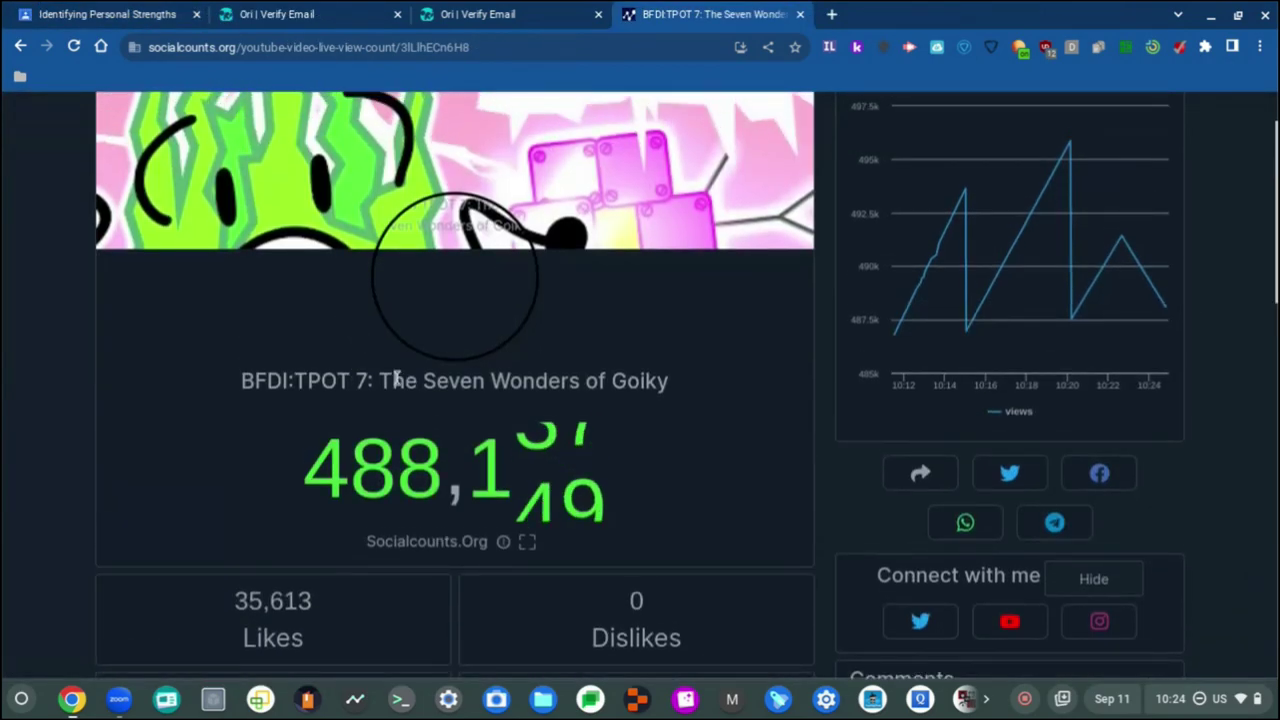
pyautogui.scroll(3, 391, 380)
pyautogui.hscroll(-1, 395, 375)
pyautogui.scroll(2, 397, 375)
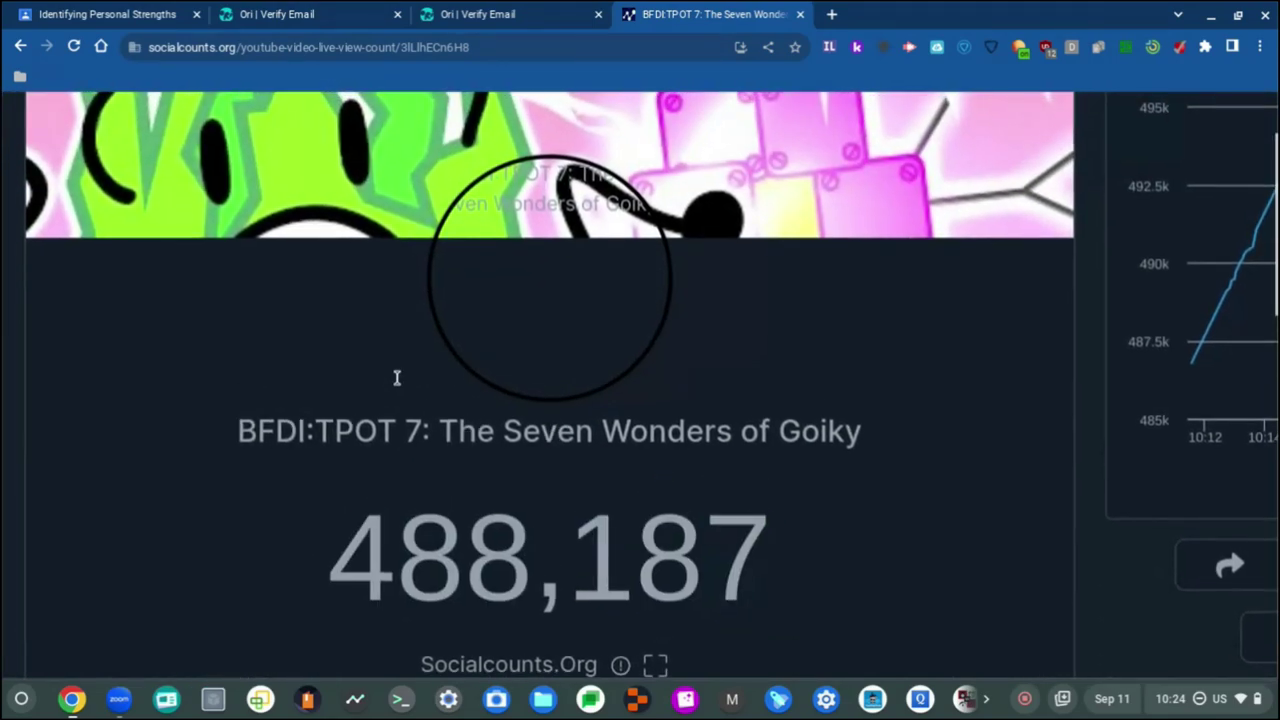
pyautogui.scroll(-3, 407, 383)
pyautogui.scroll(1, 408, 380)
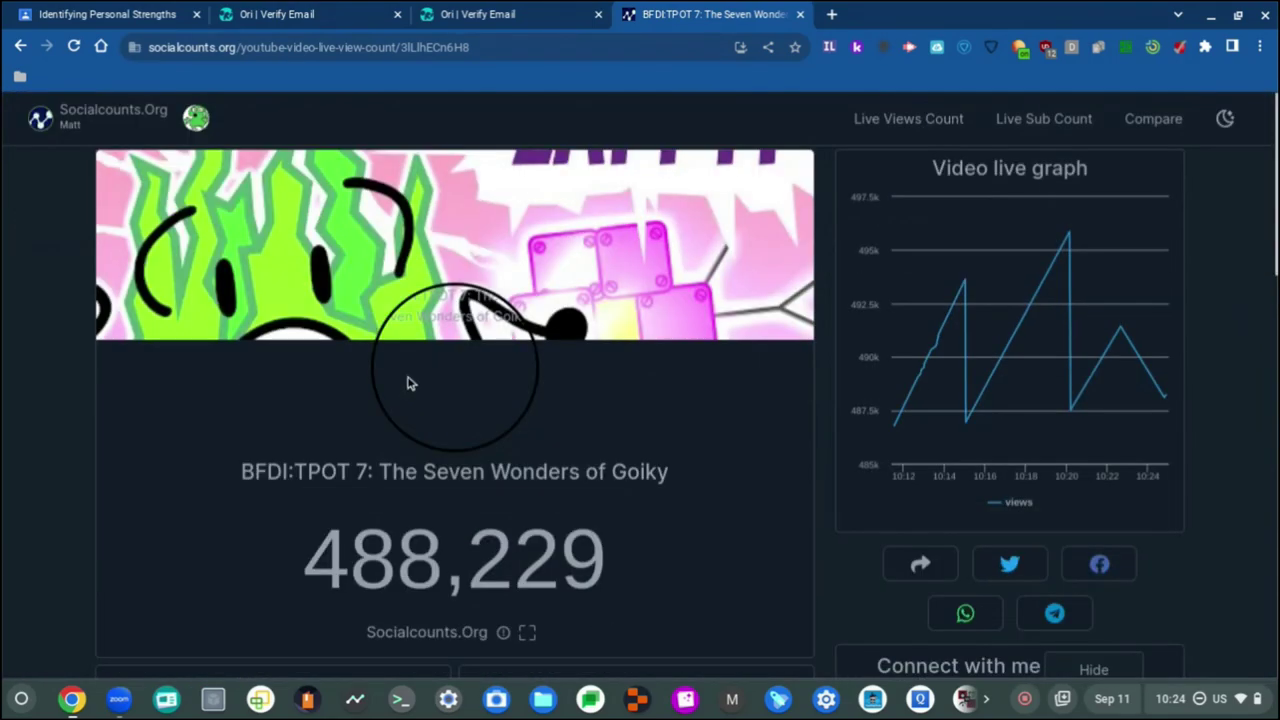
pyautogui.scroll(-2, 405, 378)
pyautogui.scroll(2, 349, 390)
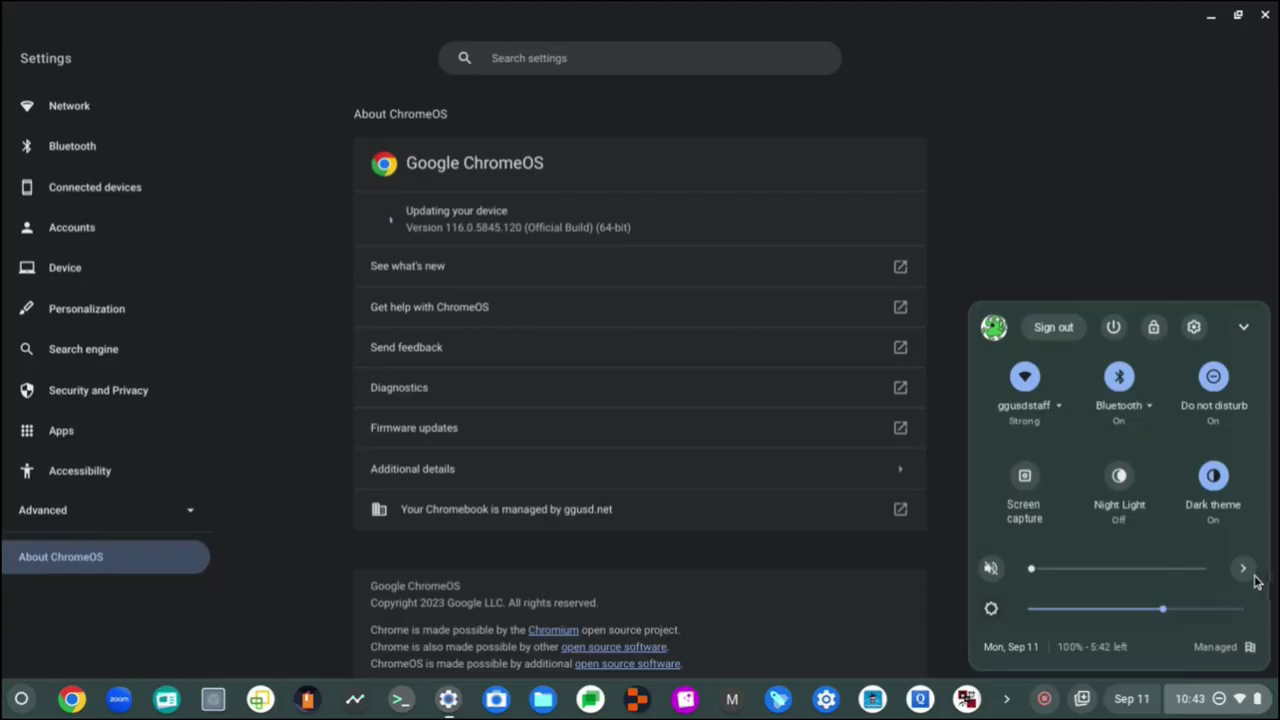
# Step: Leave Audio settings, close Quick Settings, and launch Chrome to a New Tab page
pyautogui.click(1248, 571)
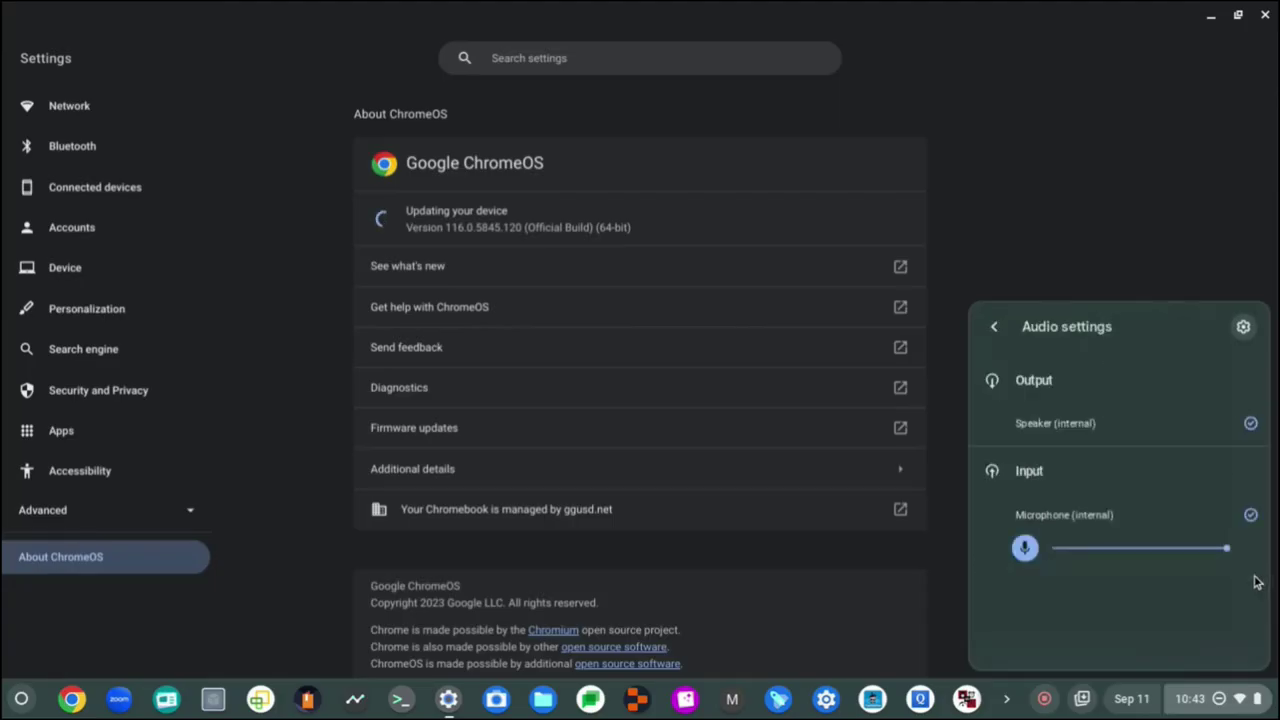
pyautogui.click(993, 326)
pyautogui.click(1109, 263)
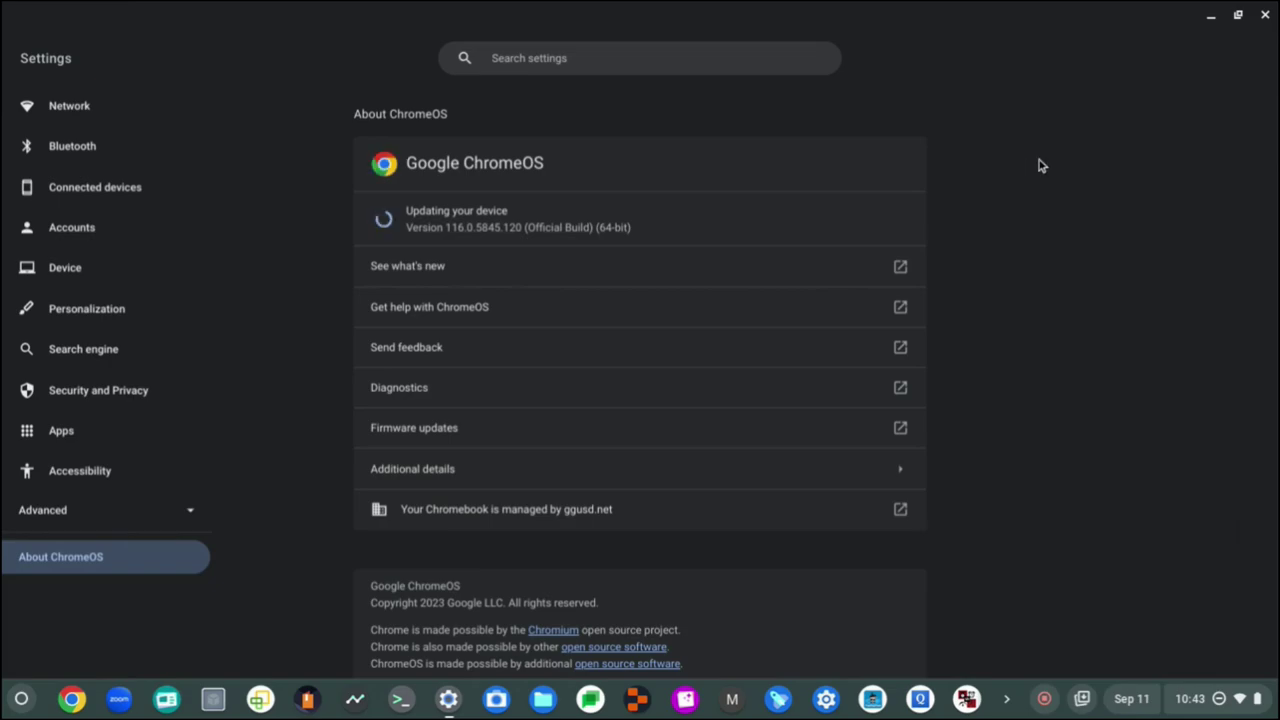
pyautogui.hotkey('alt', 'shift', 's')
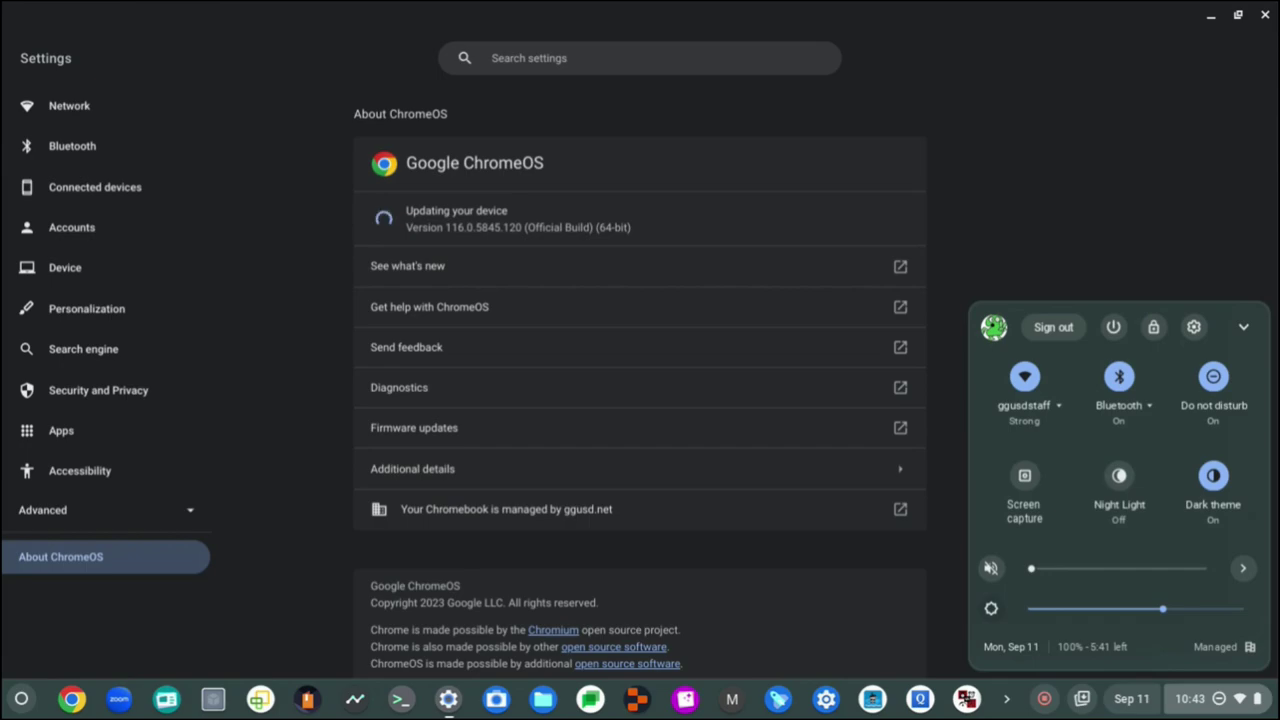
pyautogui.hotkey('alt', 'shift', 's')
pyautogui.hotkey('alt', 'shift', 's')
pyautogui.hotkey('alt', 'shift', 's')
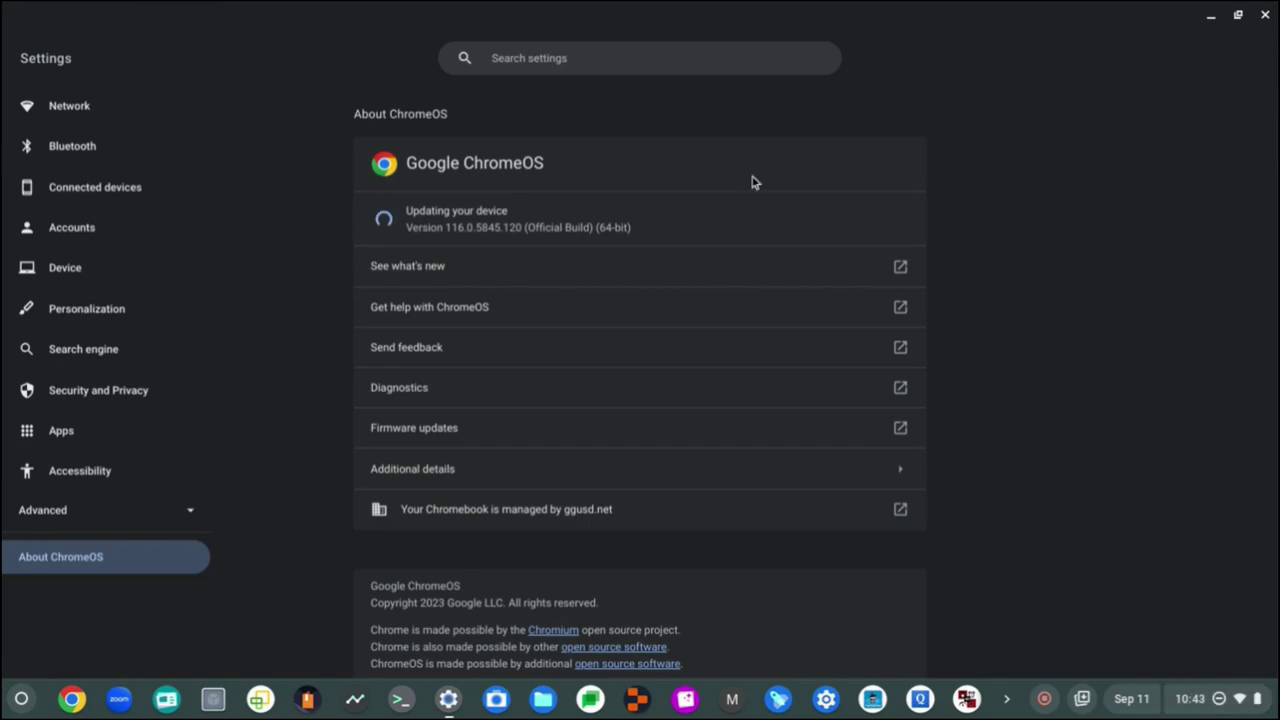
pyautogui.click(78, 700)
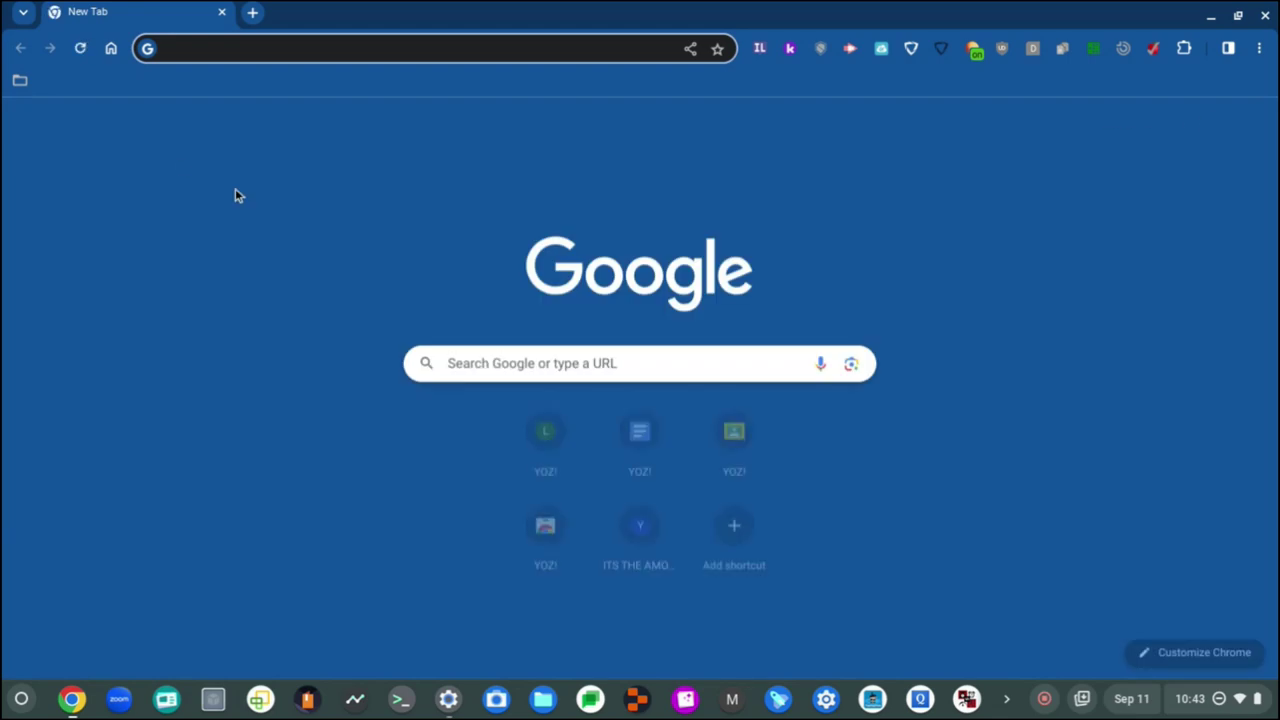
# Step: Open a fresh new tab, close the Bolsa Grande High School tab, and open Google apps
pyautogui.click(717, 447)
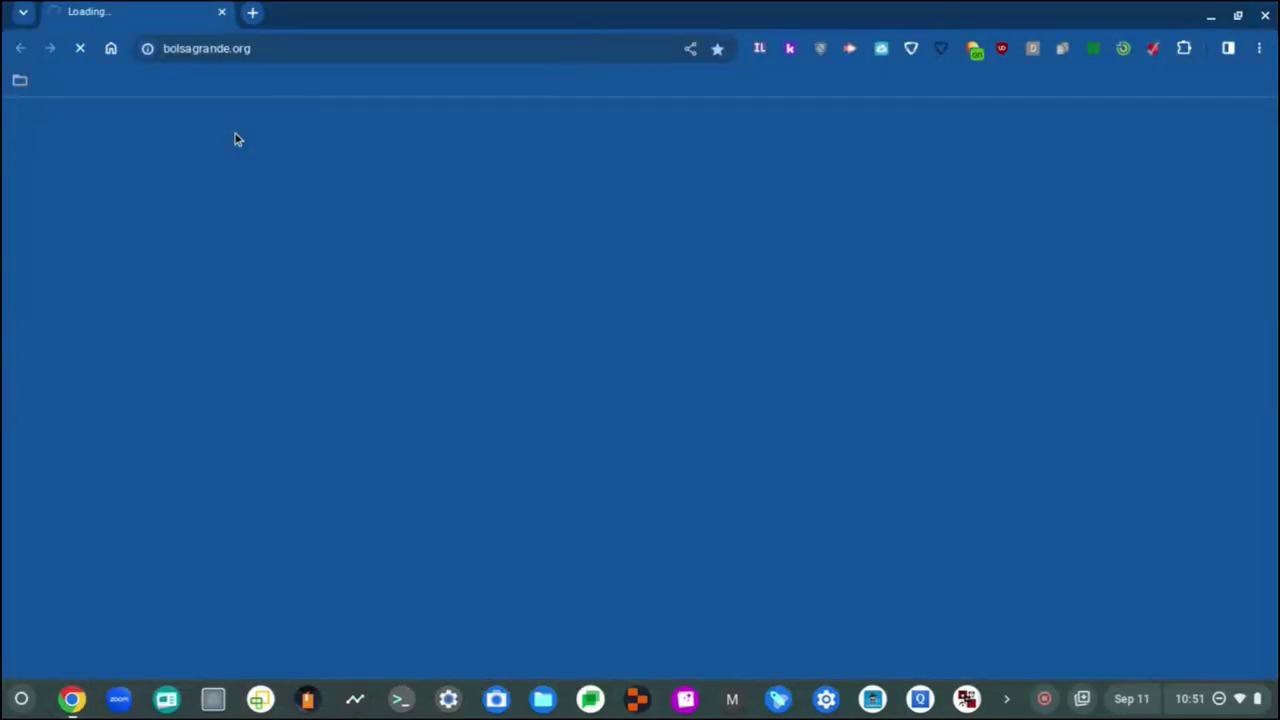
pyautogui.click(195, 44)
pyautogui.press('BackSpace')
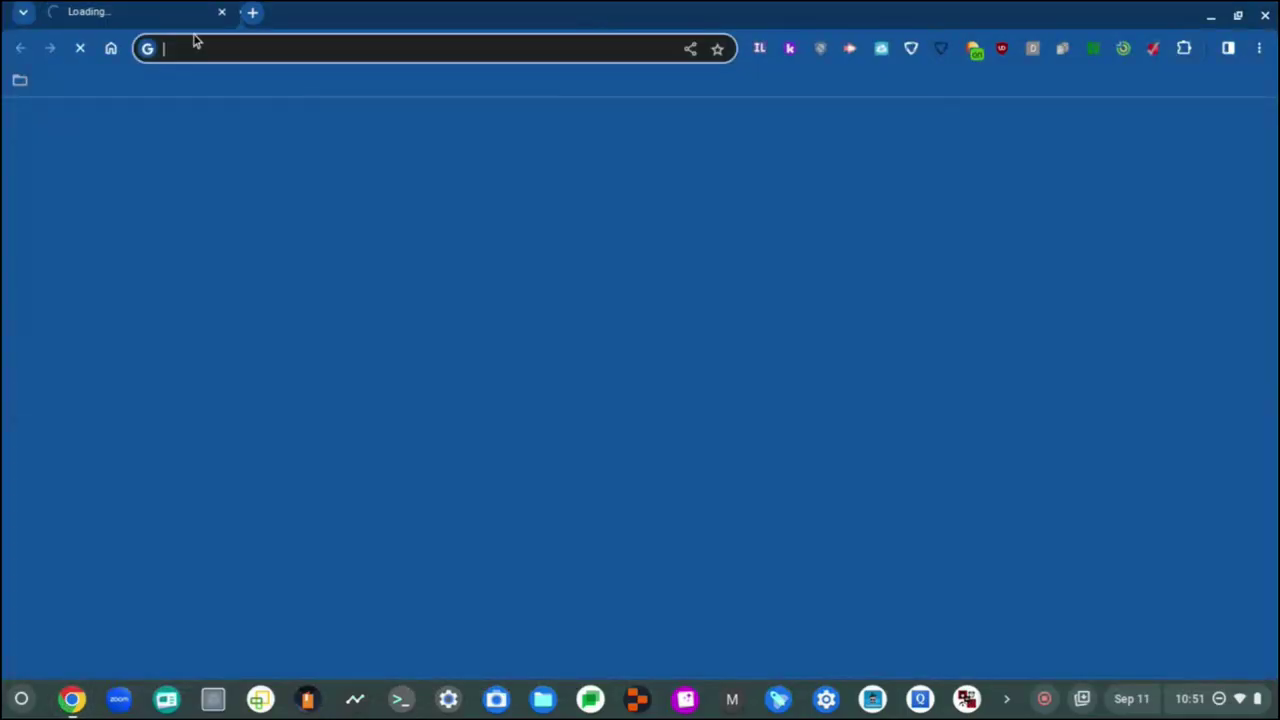
pyautogui.hotkey('ctrl', 't')
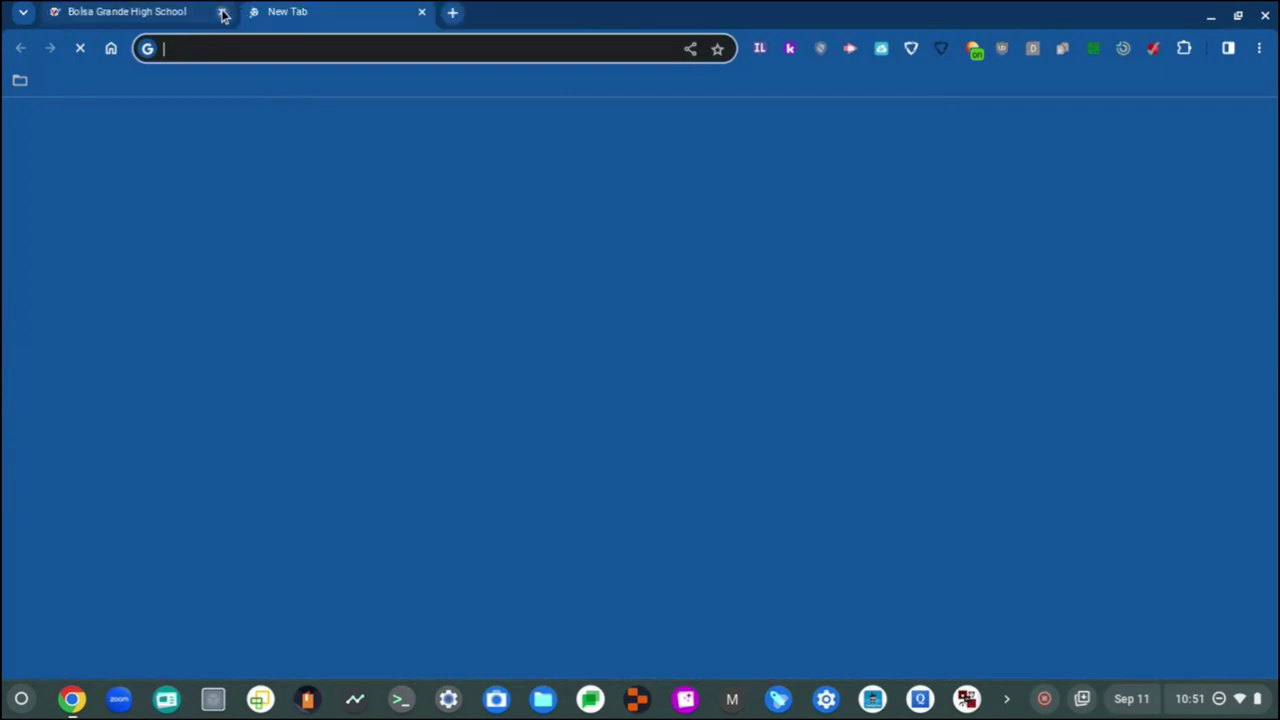
pyautogui.click(222, 12)
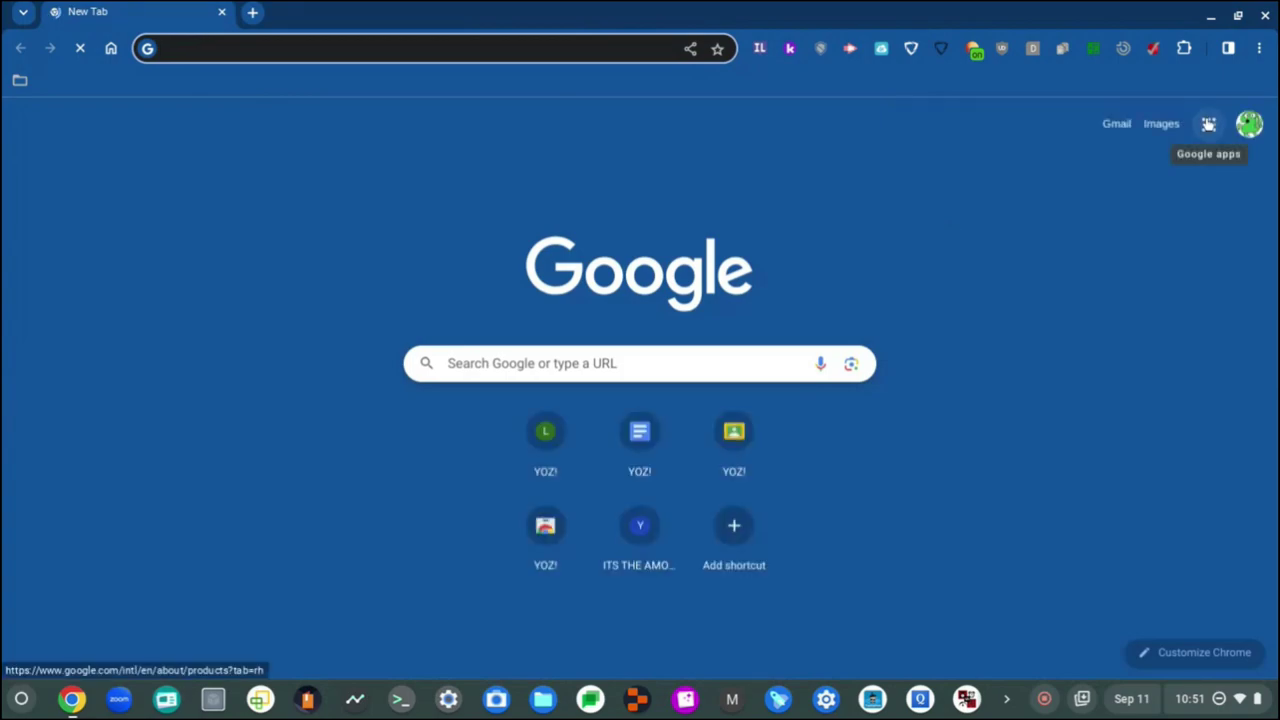
pyautogui.click(1208, 123)
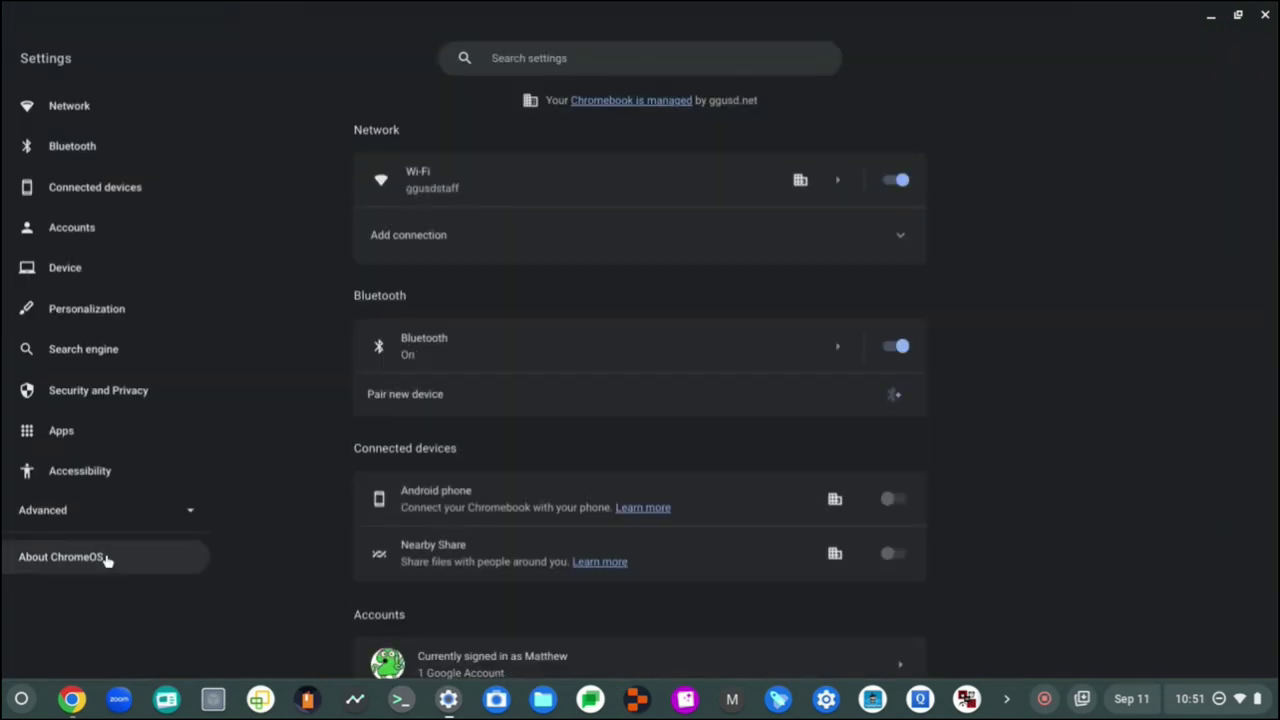
# Step: Check for ChromeOS updates on About ChromeOS, then return to Chrome's Google Classroom
pyautogui.click(106, 557)
pyautogui.click(838, 222)
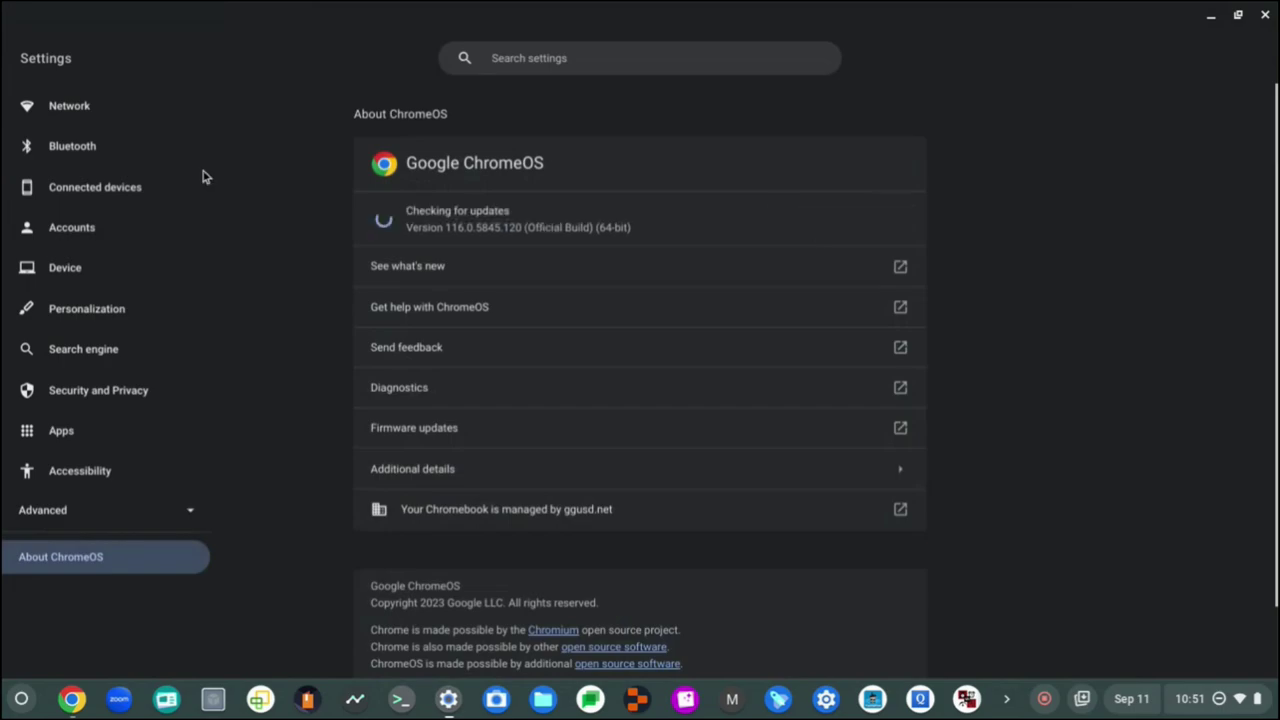
pyautogui.click(150, 108)
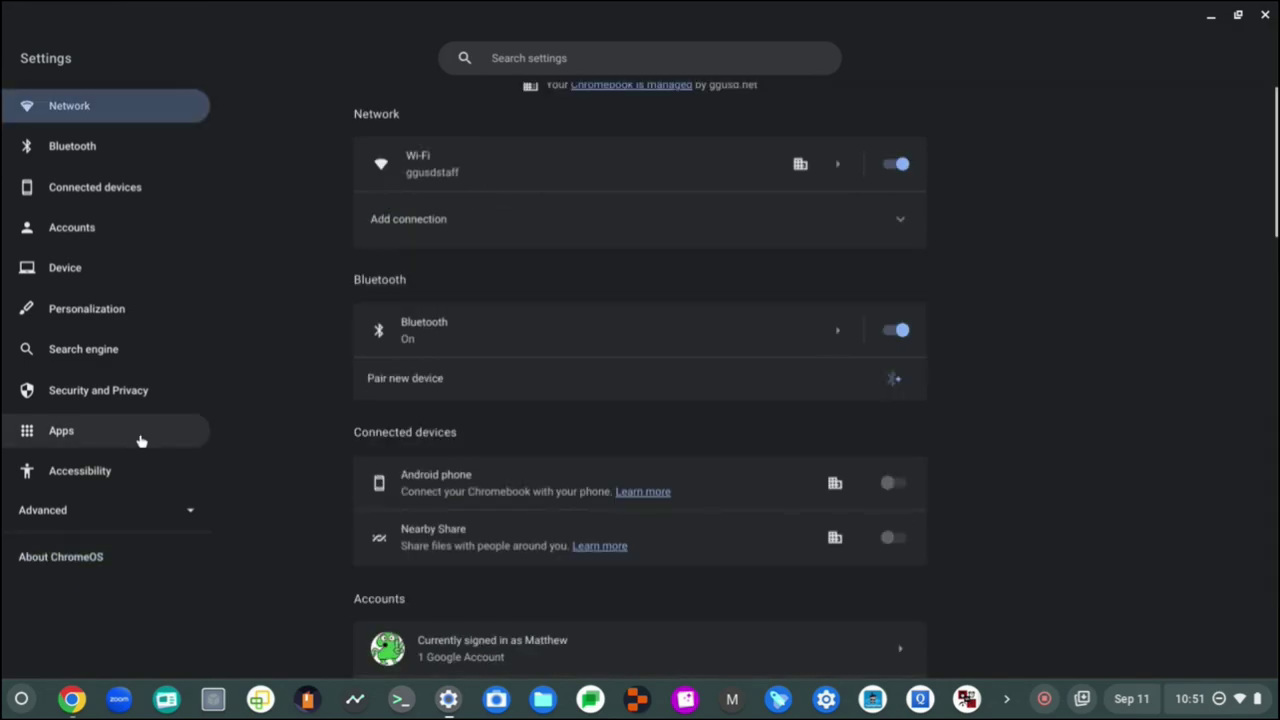
pyautogui.click(122, 556)
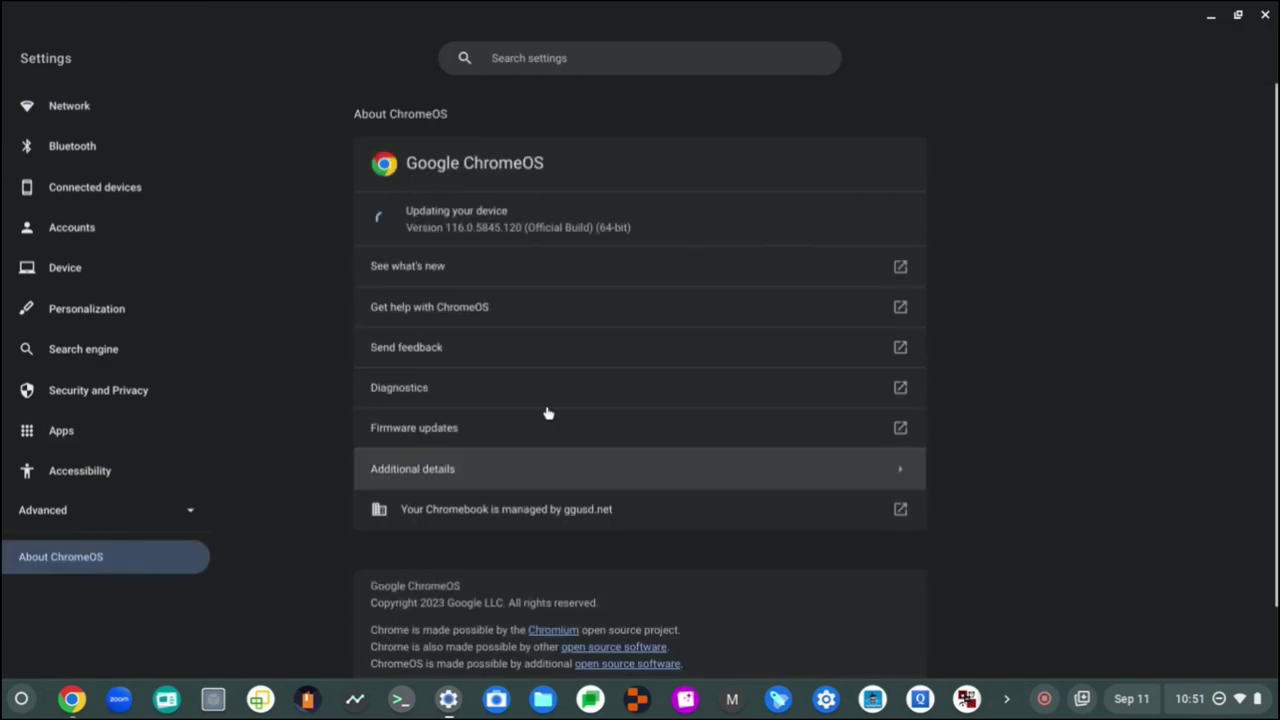
pyautogui.click(70, 699)
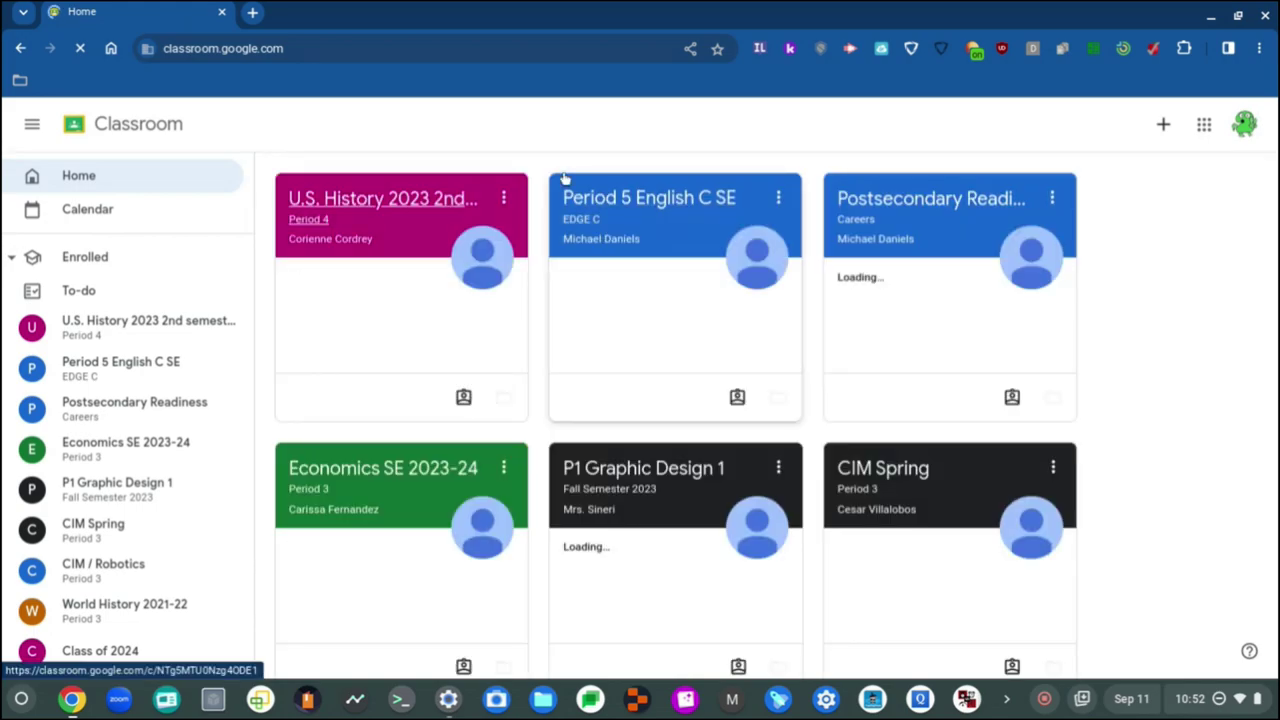
# Step: Open Period 5 English C SE in a new tab and view the Property Tax assignment
pyautogui.click(362, 474)
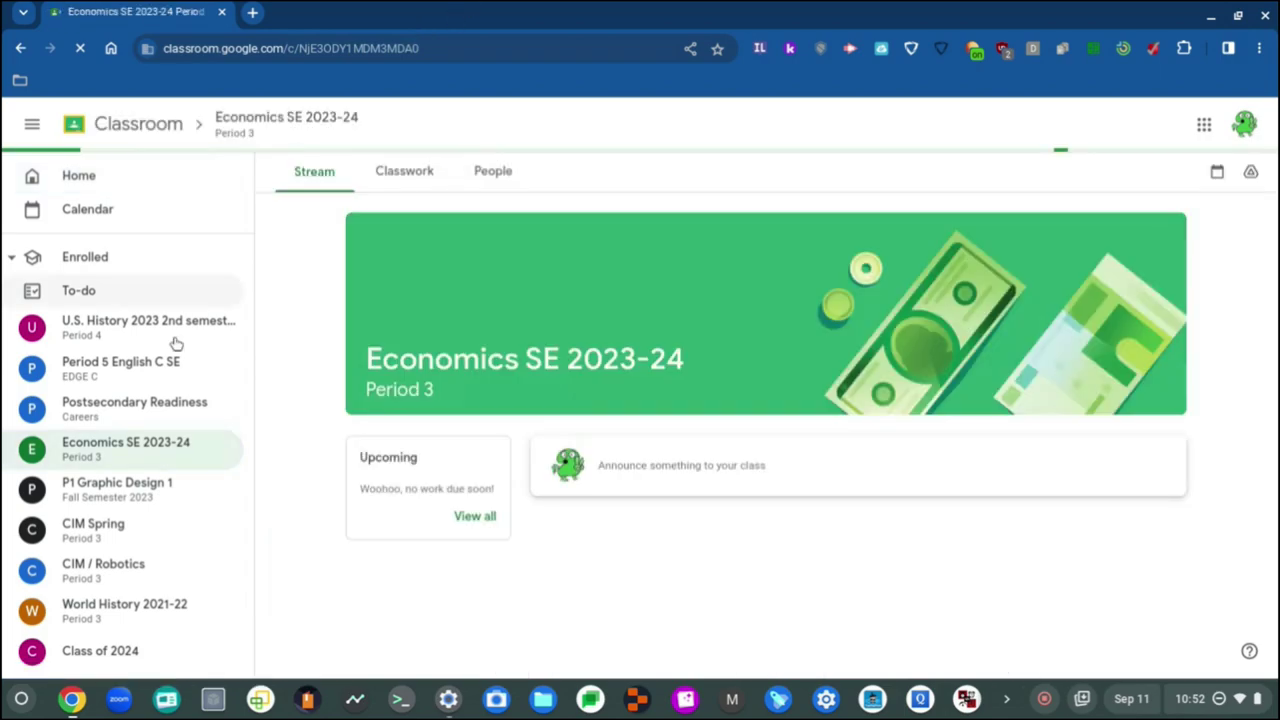
pyautogui.rightClick(178, 368)
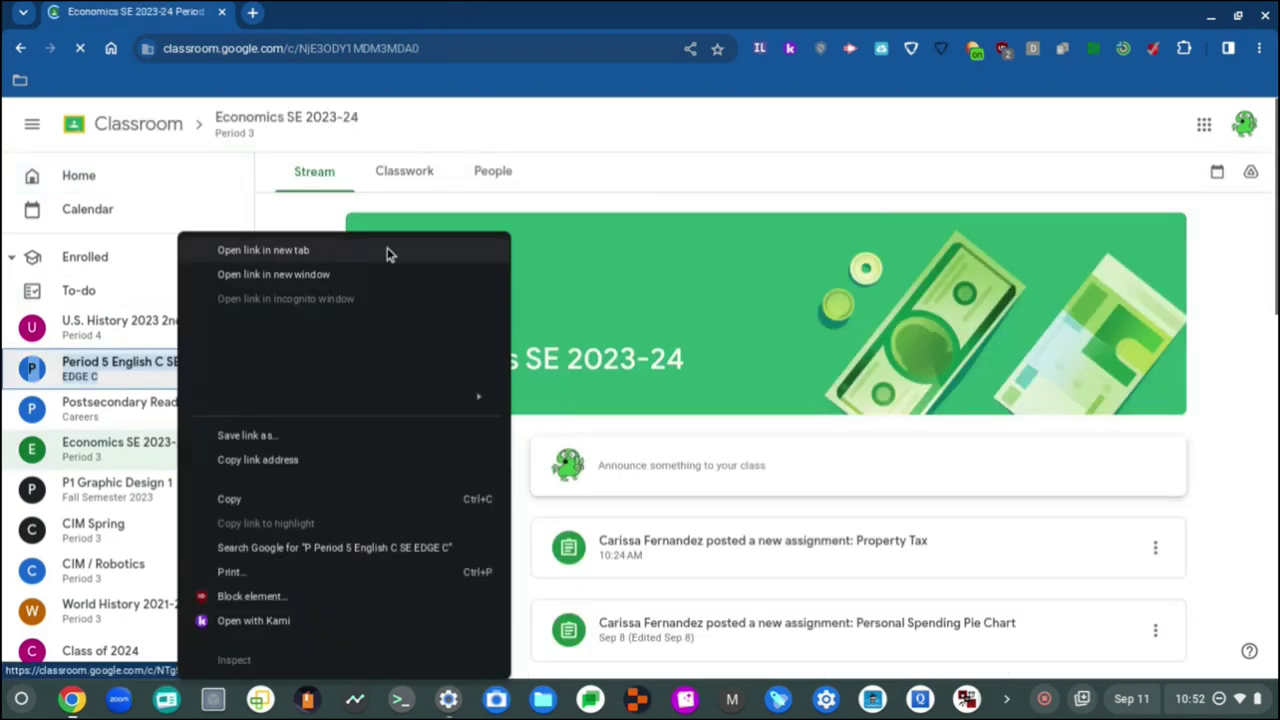
pyautogui.click(386, 251)
pyautogui.hotkey('ctrl', 'w')
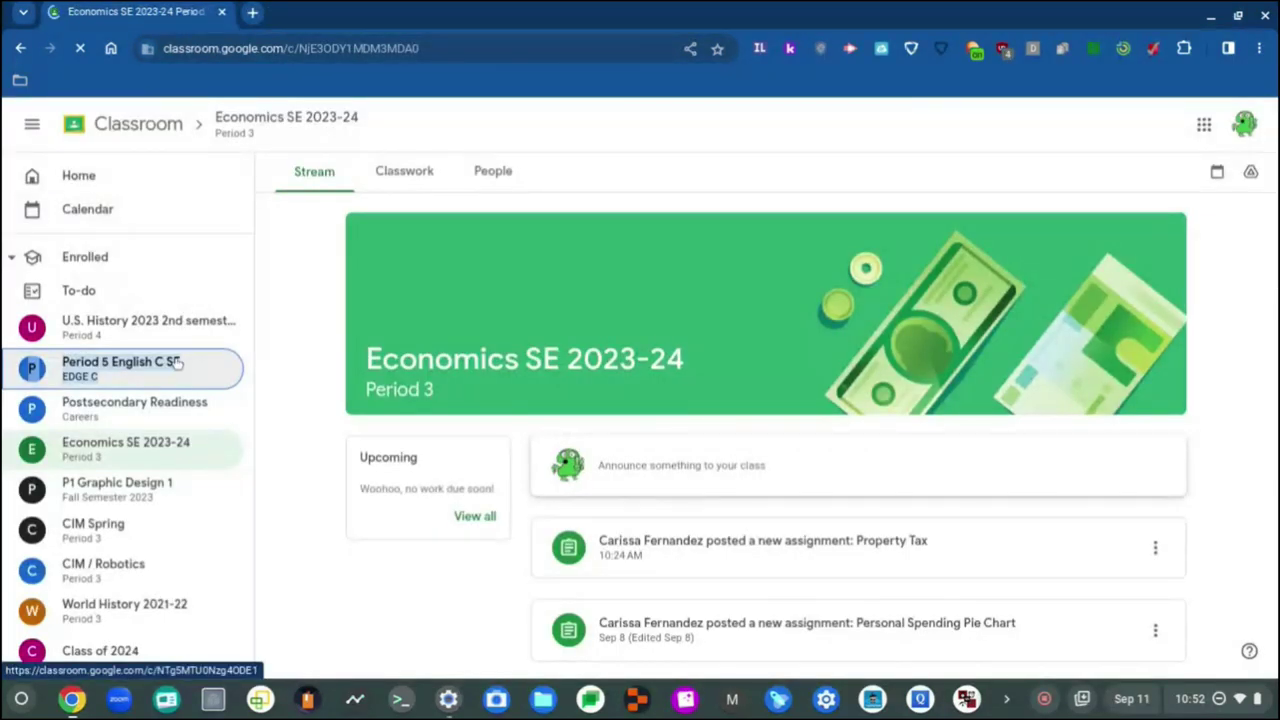
pyautogui.rightClick(186, 383)
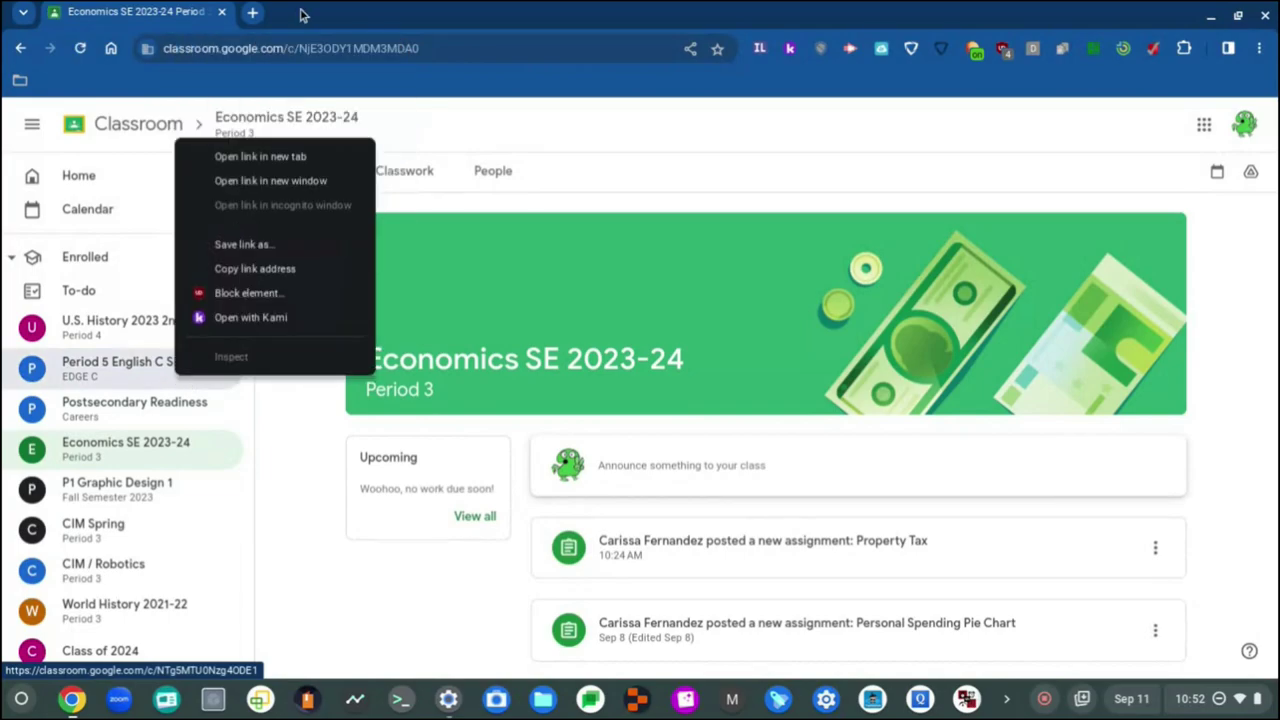
pyautogui.click(313, 155)
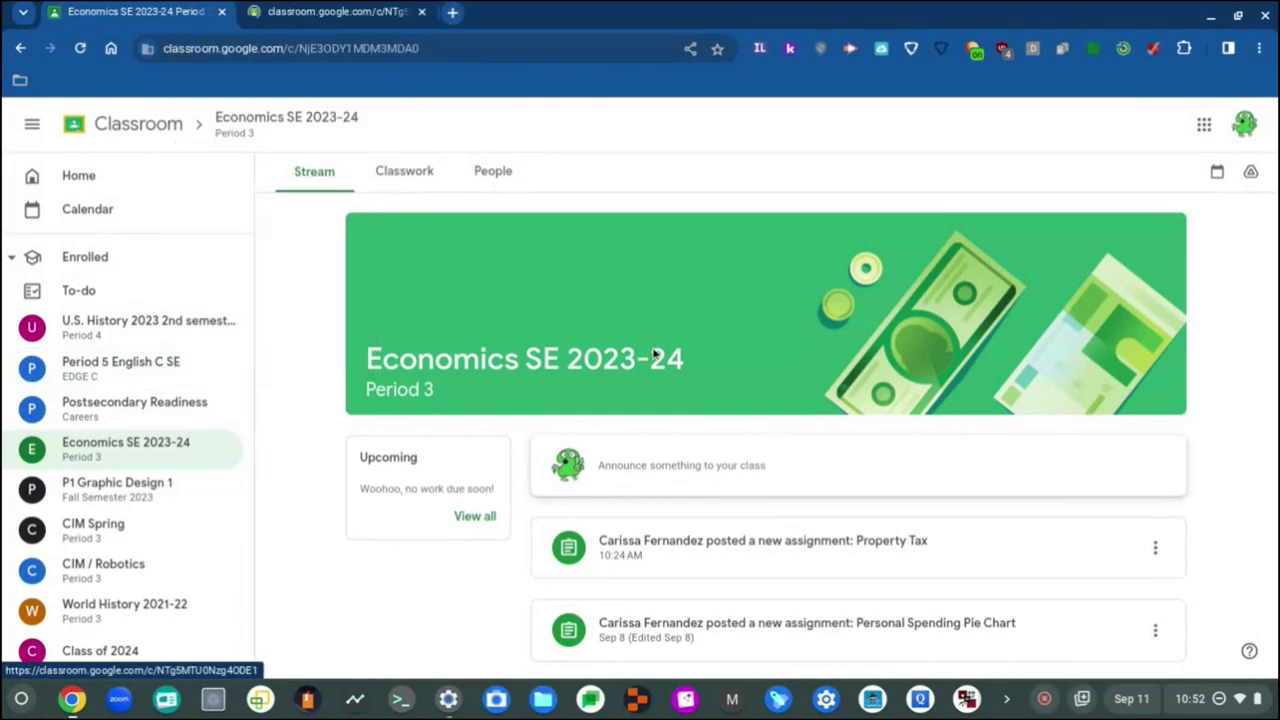
pyautogui.click(707, 552)
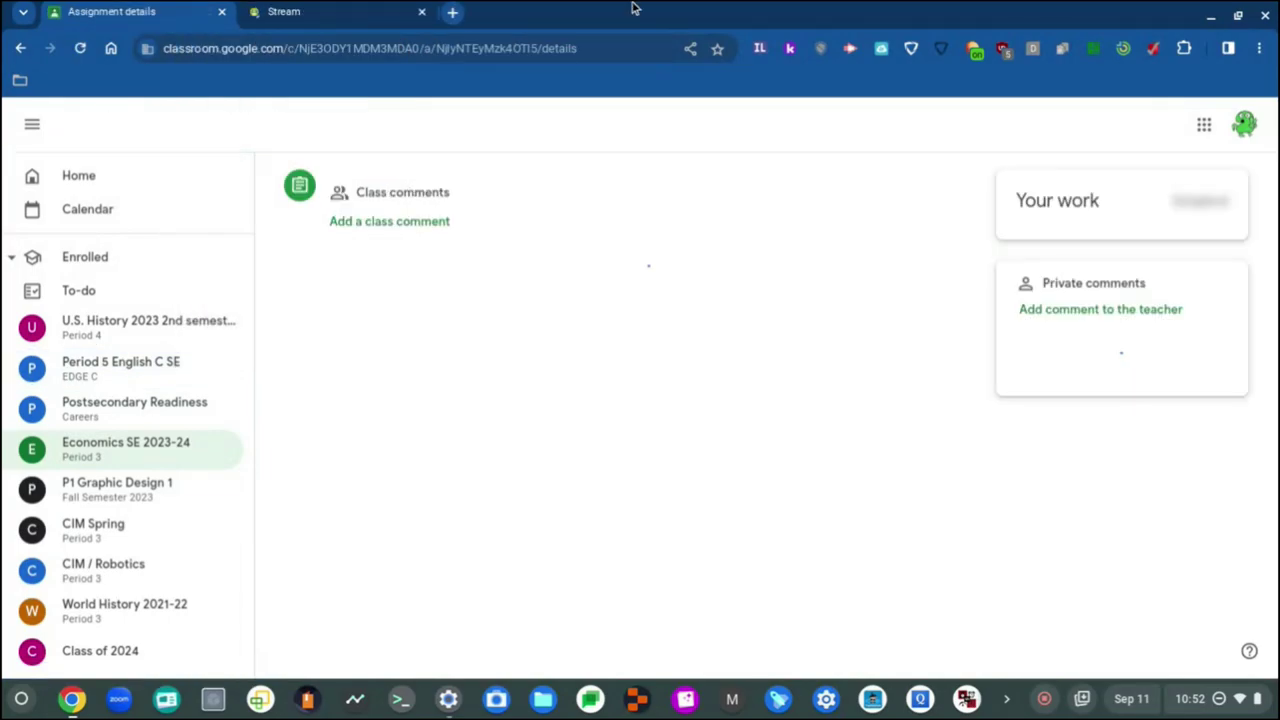
pyautogui.click(338, 10)
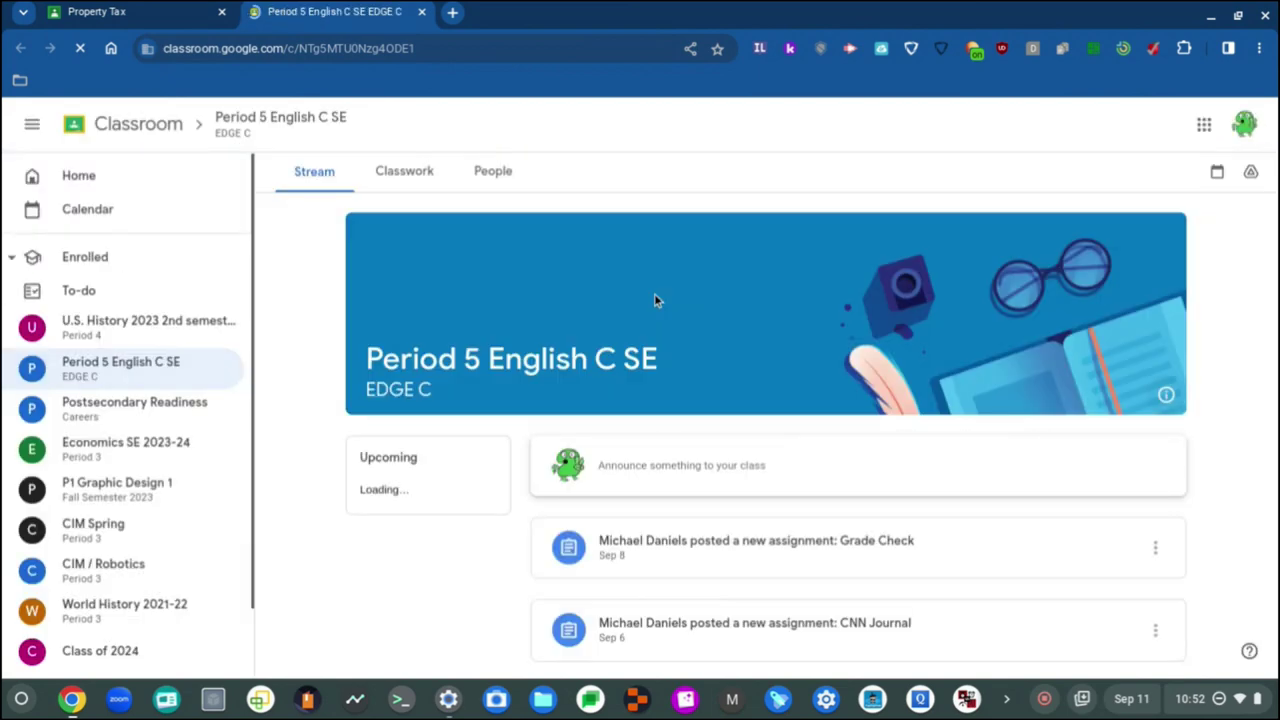
# Step: Mark Identifying Personal Strengths as done in Postsecondary Readiness
pyautogui.scroll(-2, 665, 295)
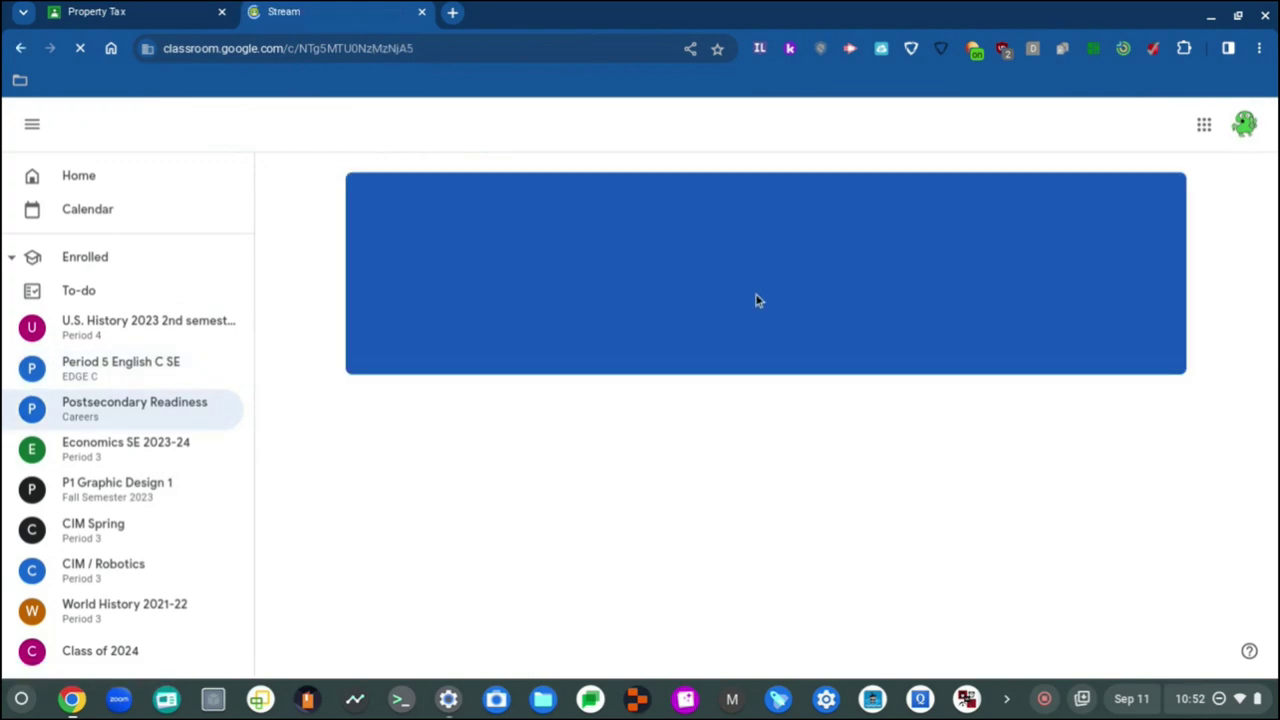
pyautogui.scroll(-1, 757, 300)
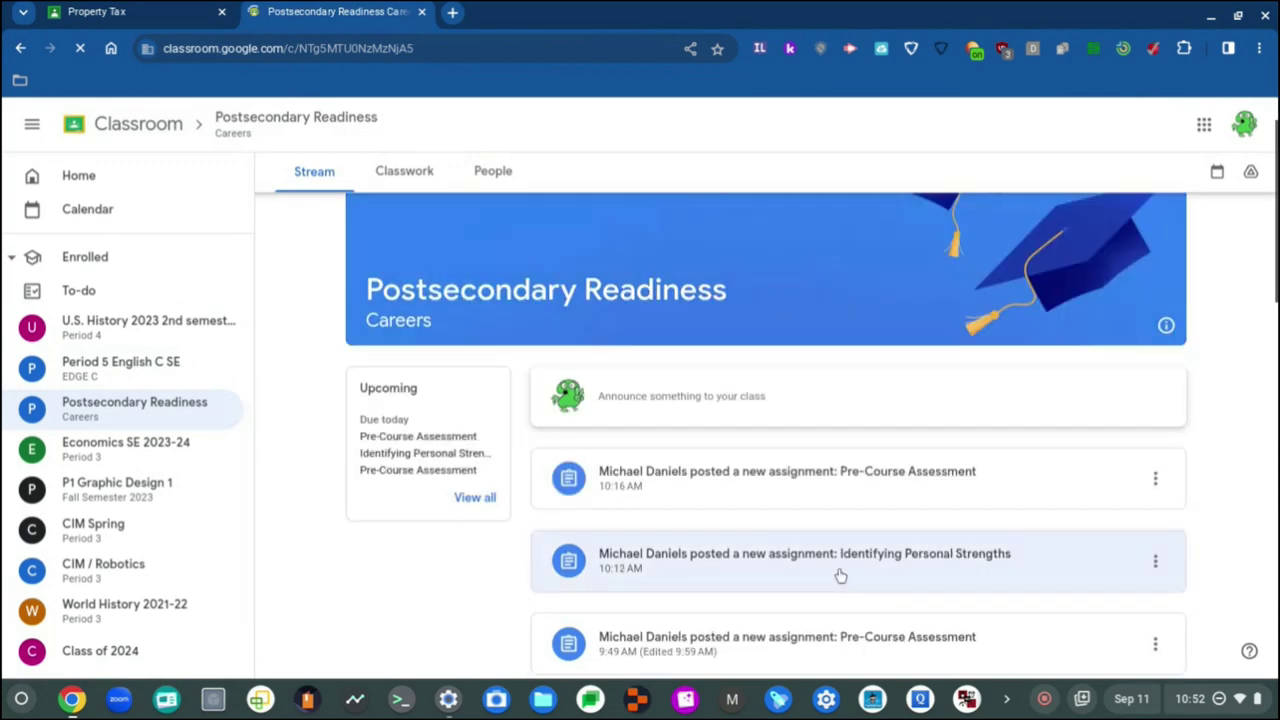
pyautogui.scroll(-1, 840, 575)
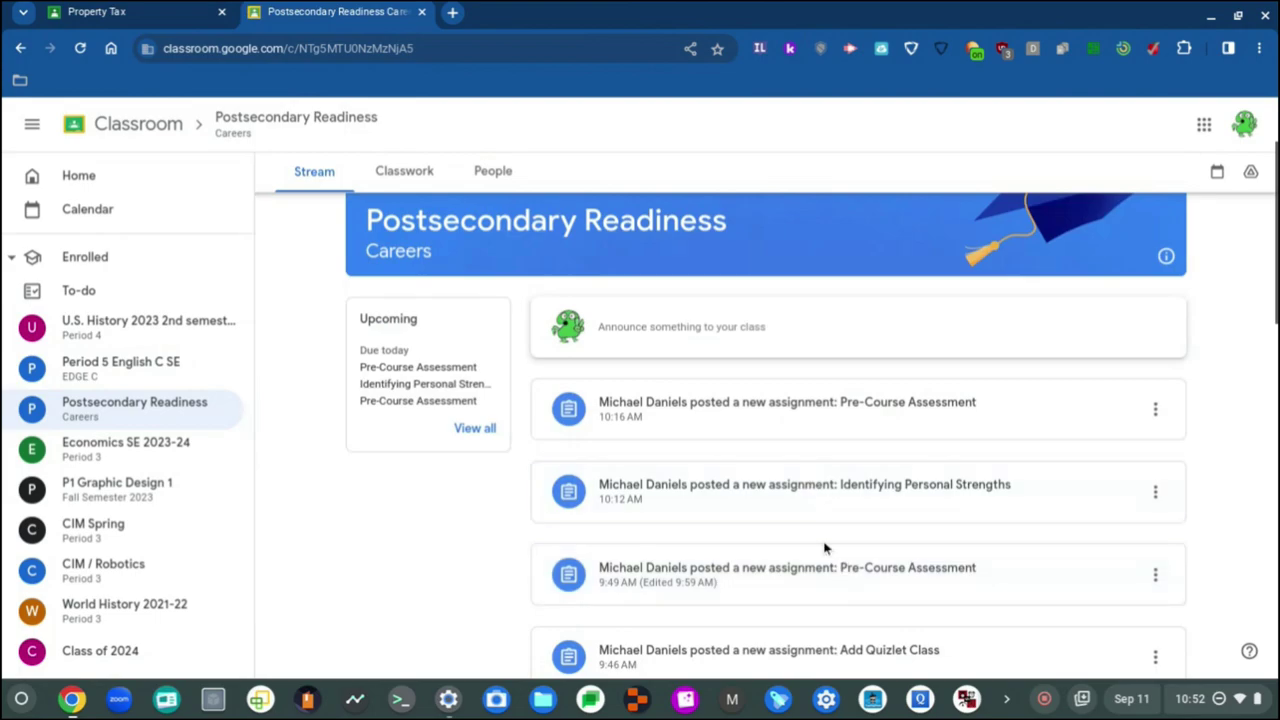
pyautogui.click(834, 500)
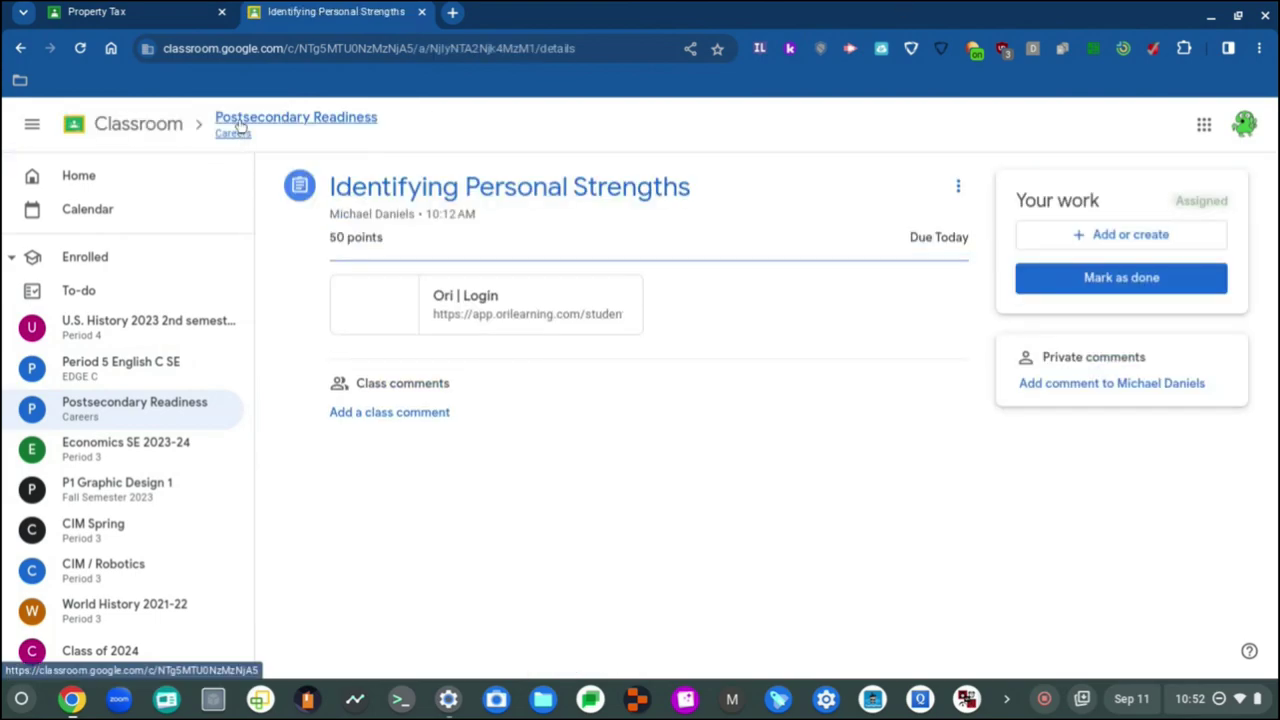
pyautogui.click(1063, 281)
pyautogui.click(737, 442)
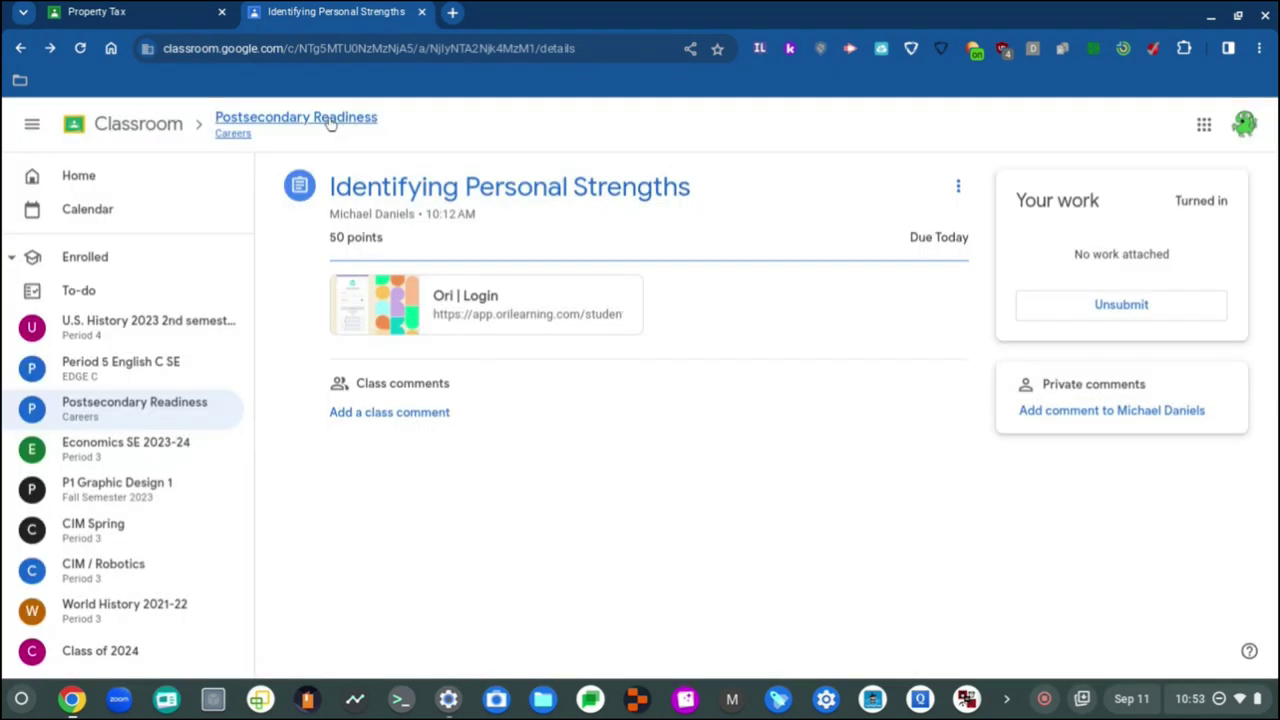
pyautogui.click(340, 122)
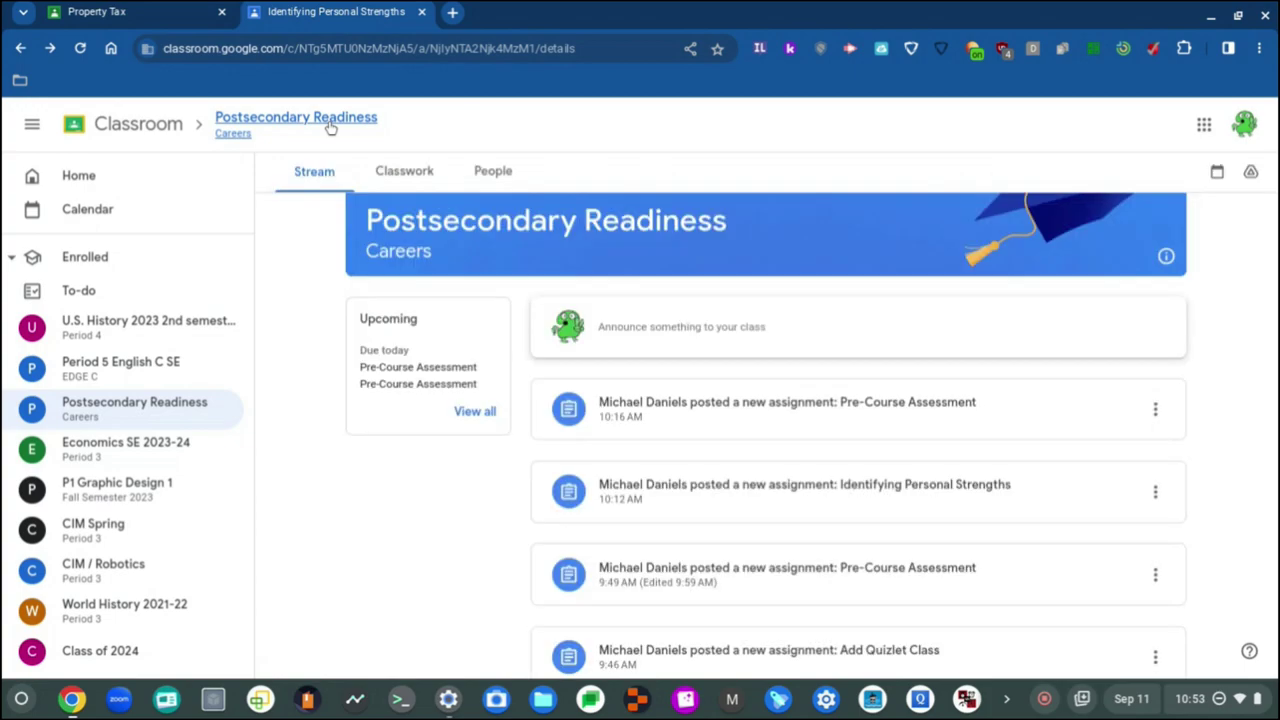
# Step: Mark the 10:16 and 9:49 Pre-Course Assessments as done
pyautogui.click(886, 420)
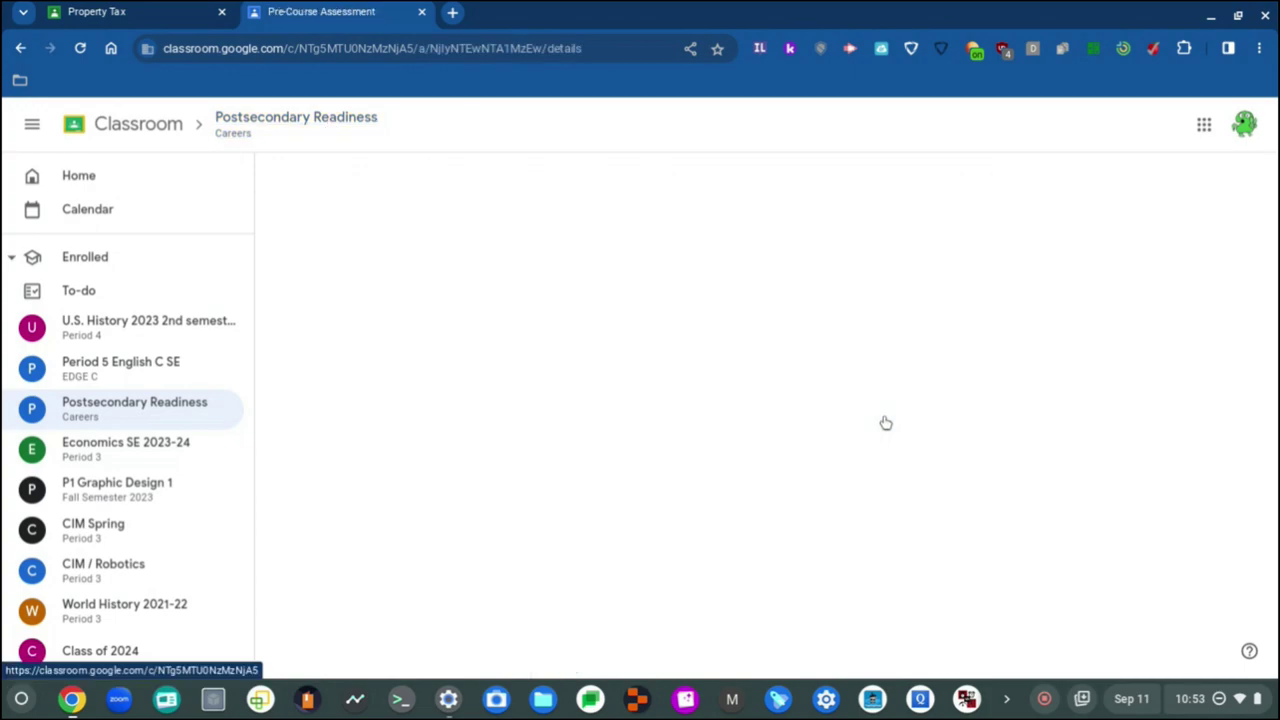
pyautogui.click(1065, 280)
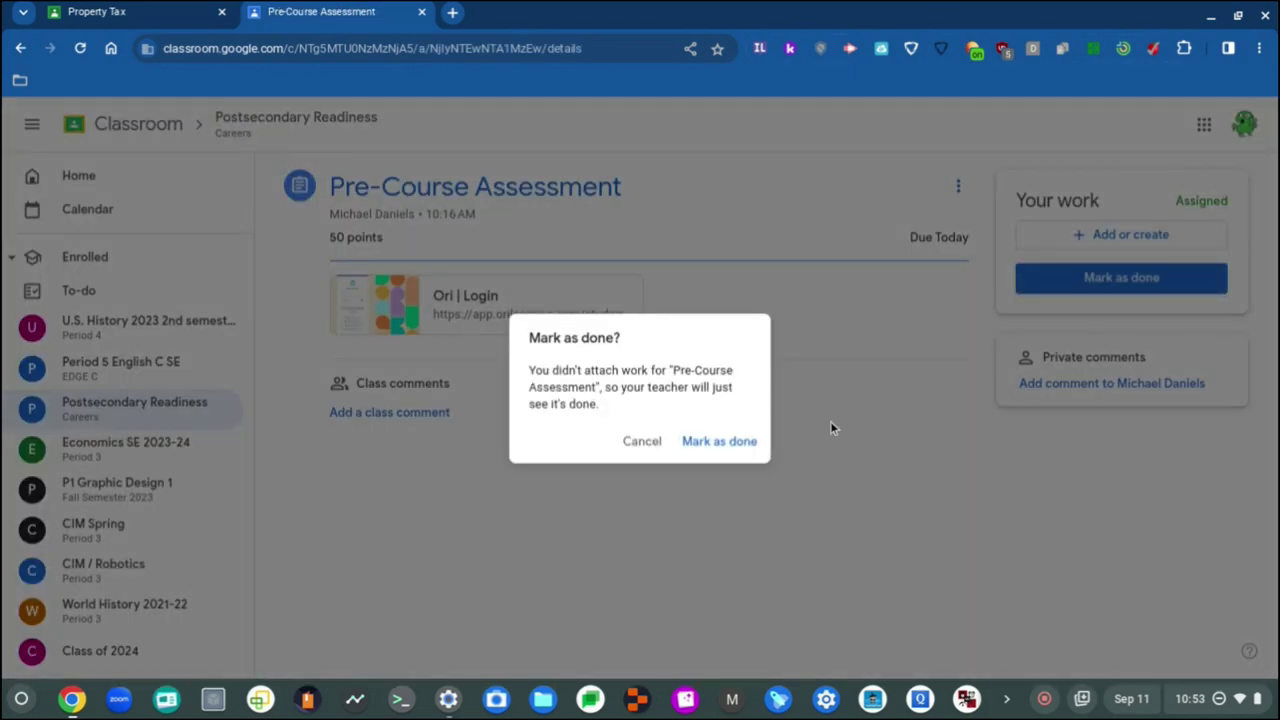
pyautogui.click(717, 450)
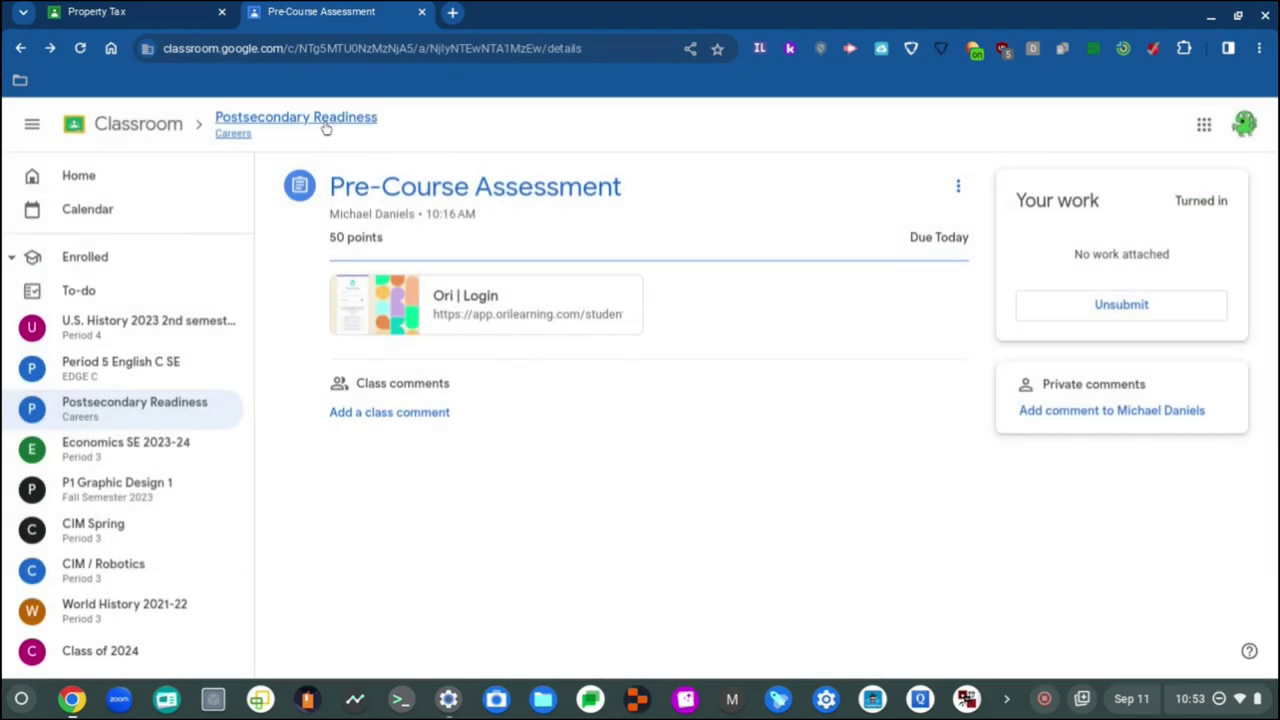
pyautogui.click(324, 125)
pyautogui.scroll(-1, 666, 334)
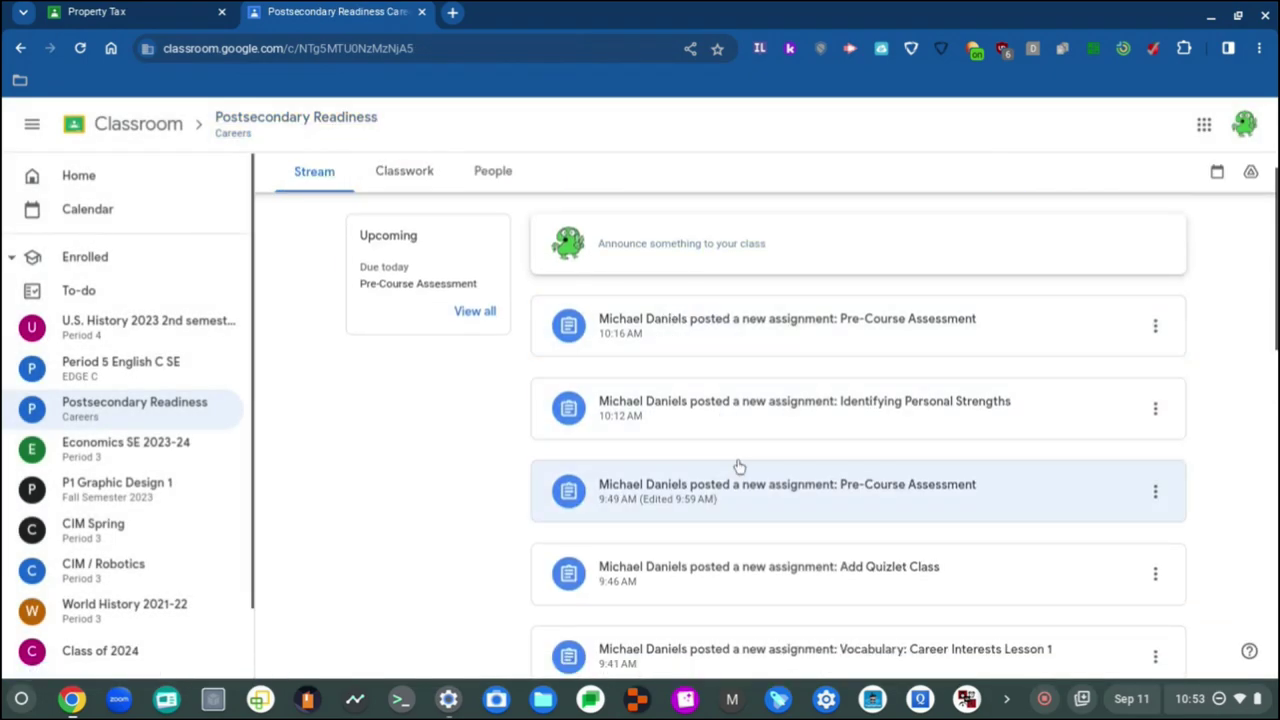
pyautogui.click(762, 505)
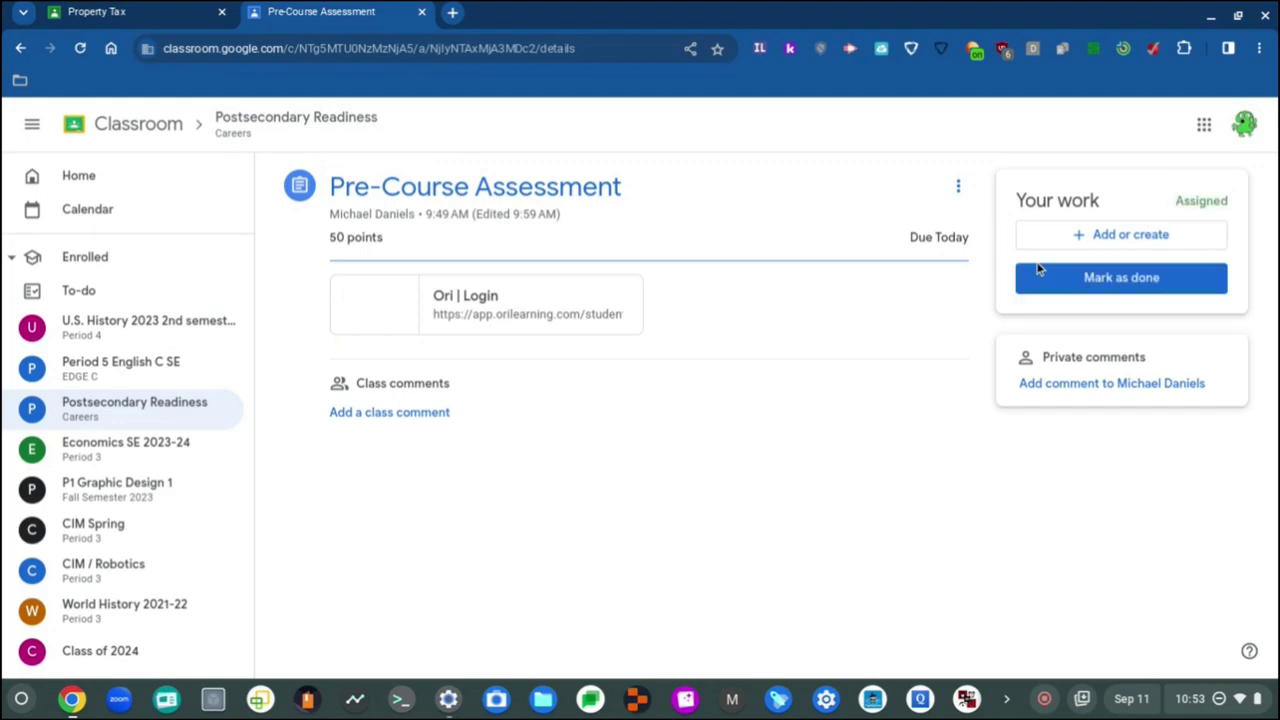
pyautogui.click(1063, 279)
pyautogui.click(736, 441)
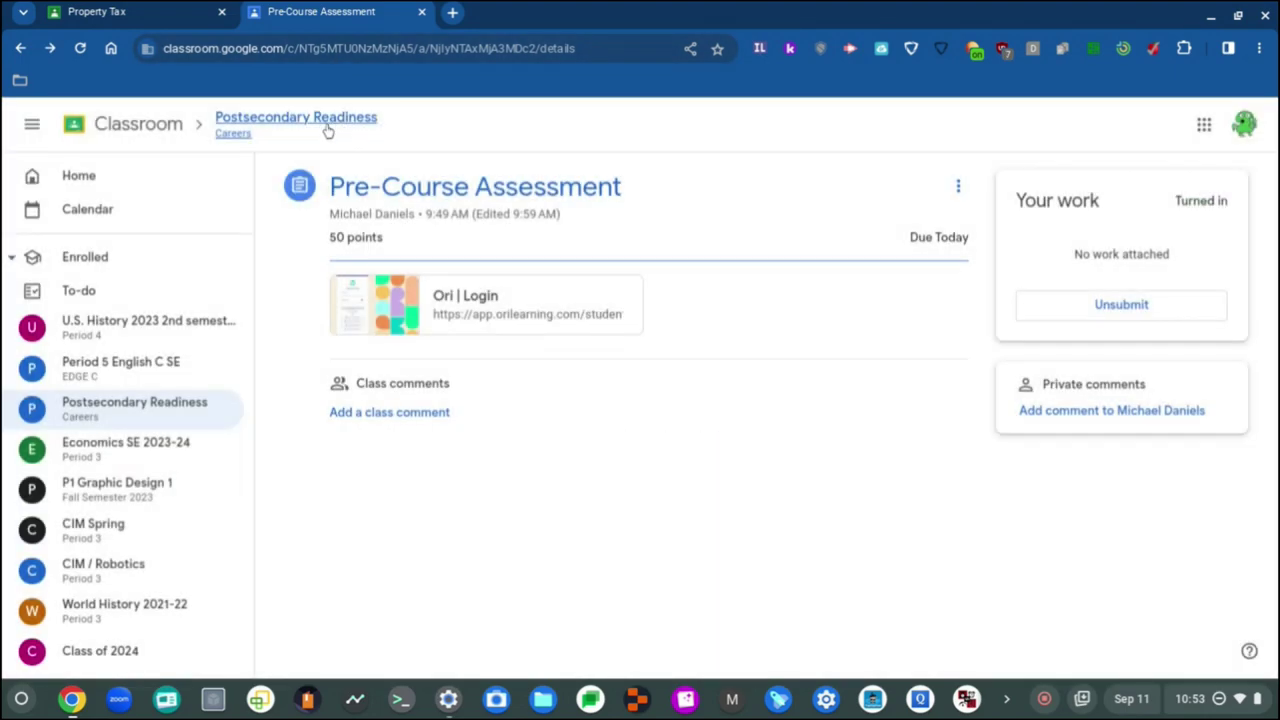
pyautogui.click(325, 125)
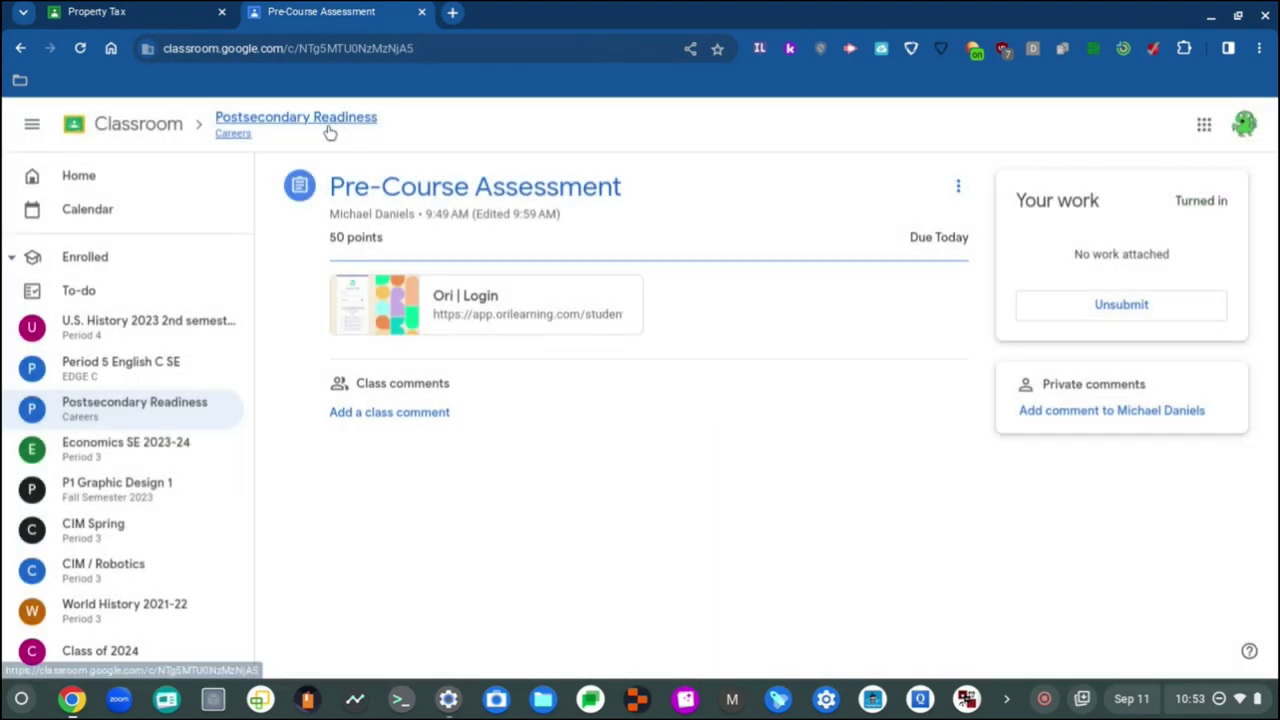
# Step: Recheck the marked assignments' status, open Add Quizlet Class, and return to Property Tax
pyautogui.click(770, 428)
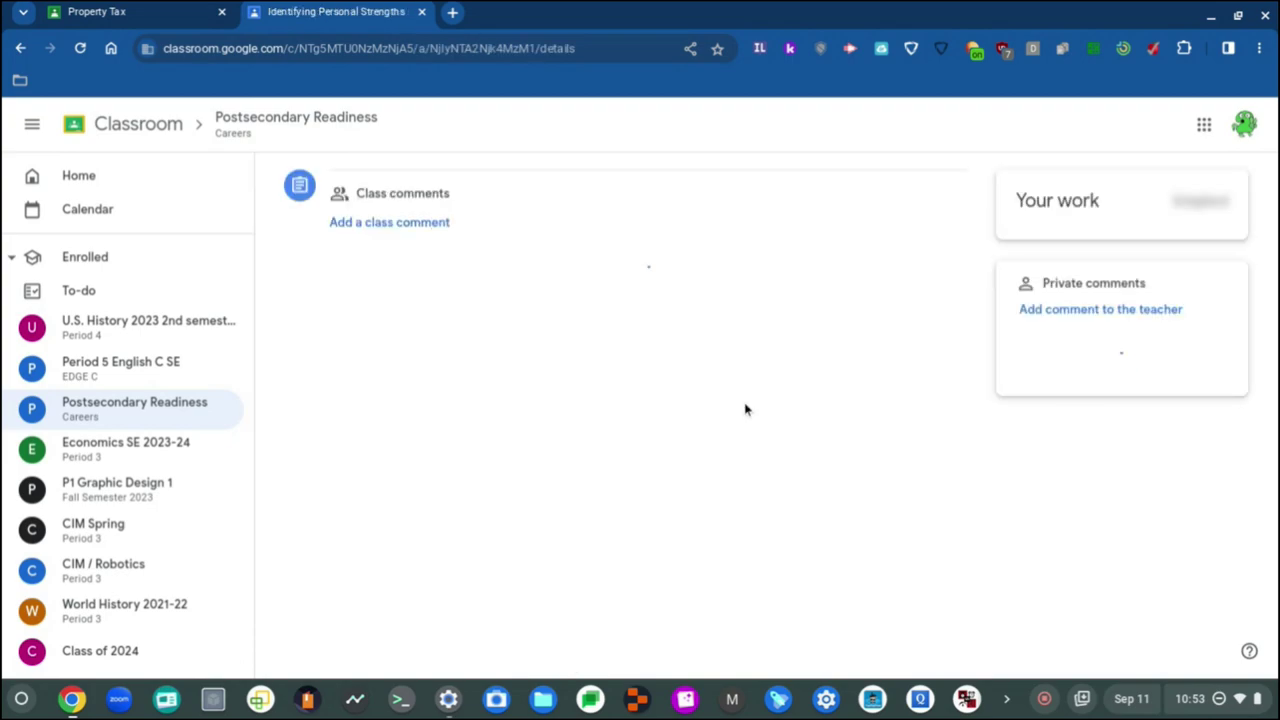
pyautogui.click(329, 123)
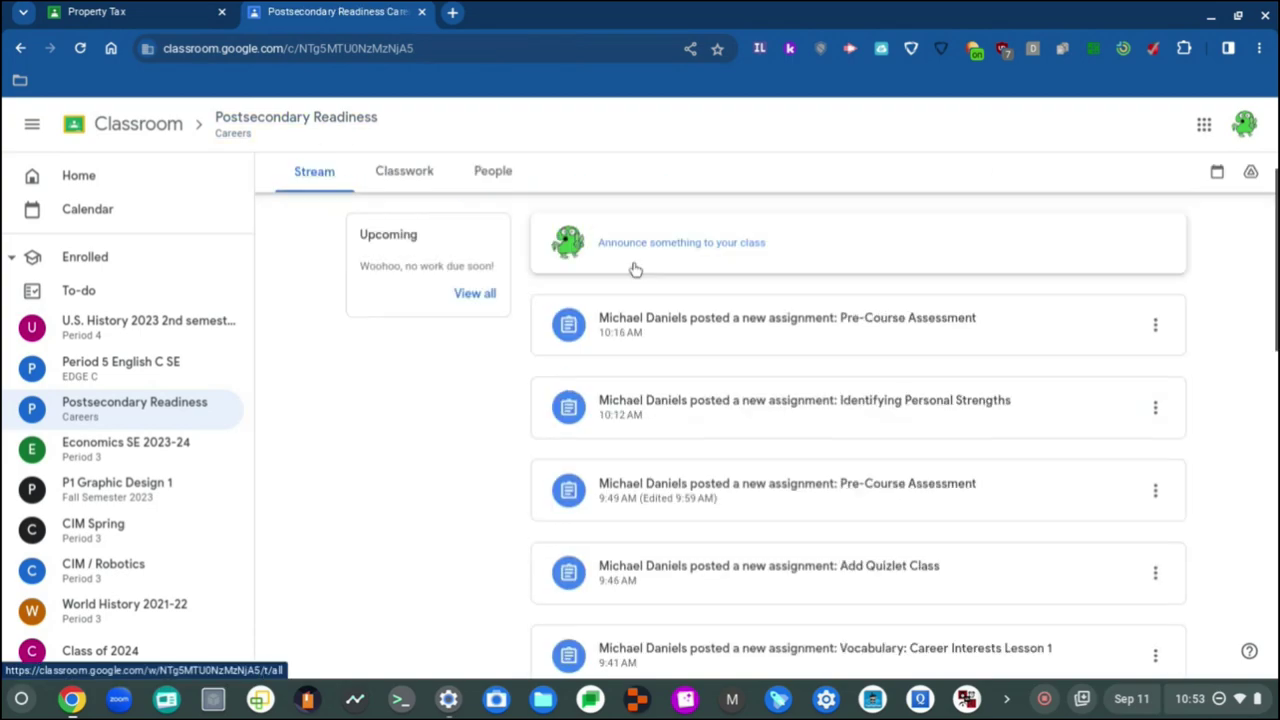
pyautogui.click(685, 375)
pyautogui.click(325, 118)
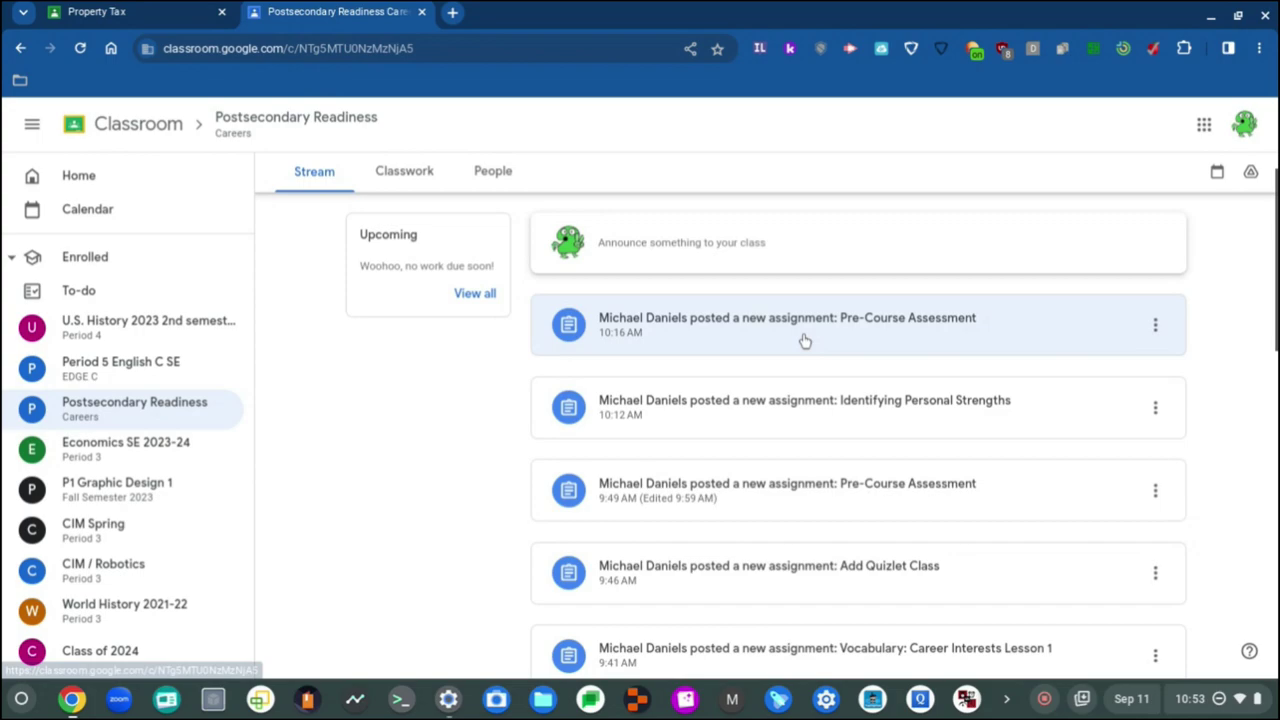
pyautogui.click(803, 337)
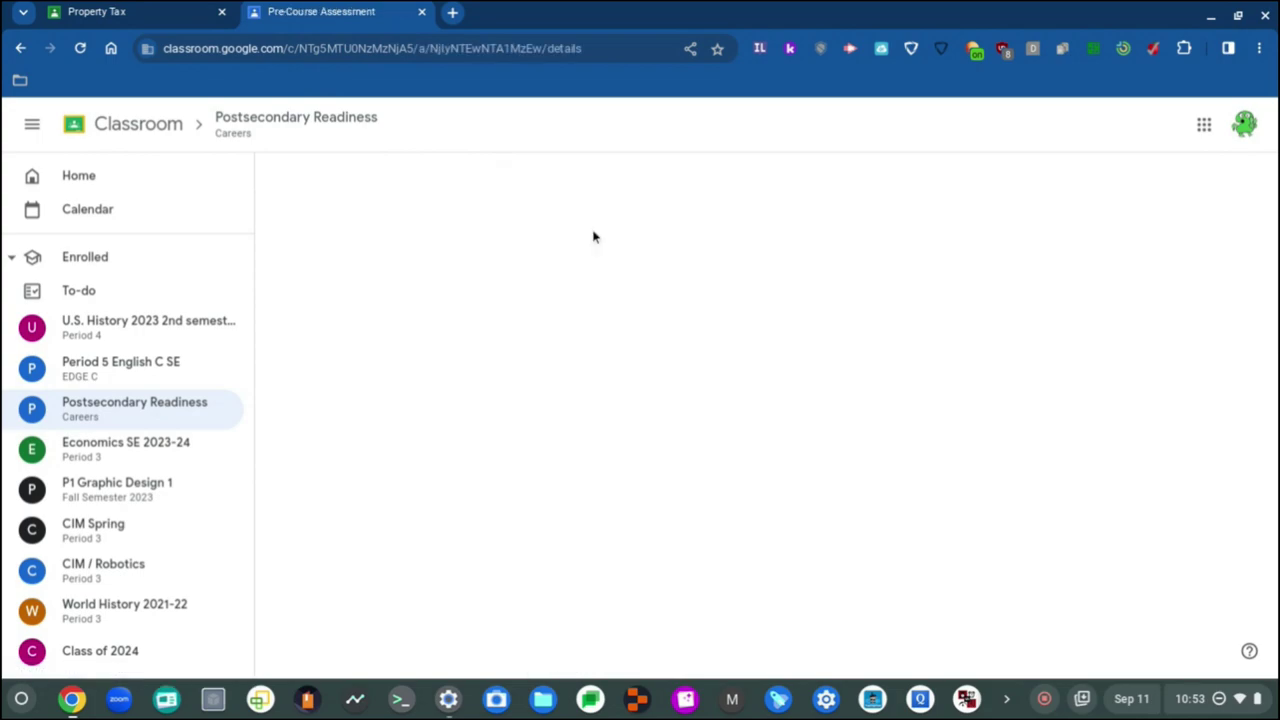
pyautogui.click(346, 126)
pyautogui.click(786, 563)
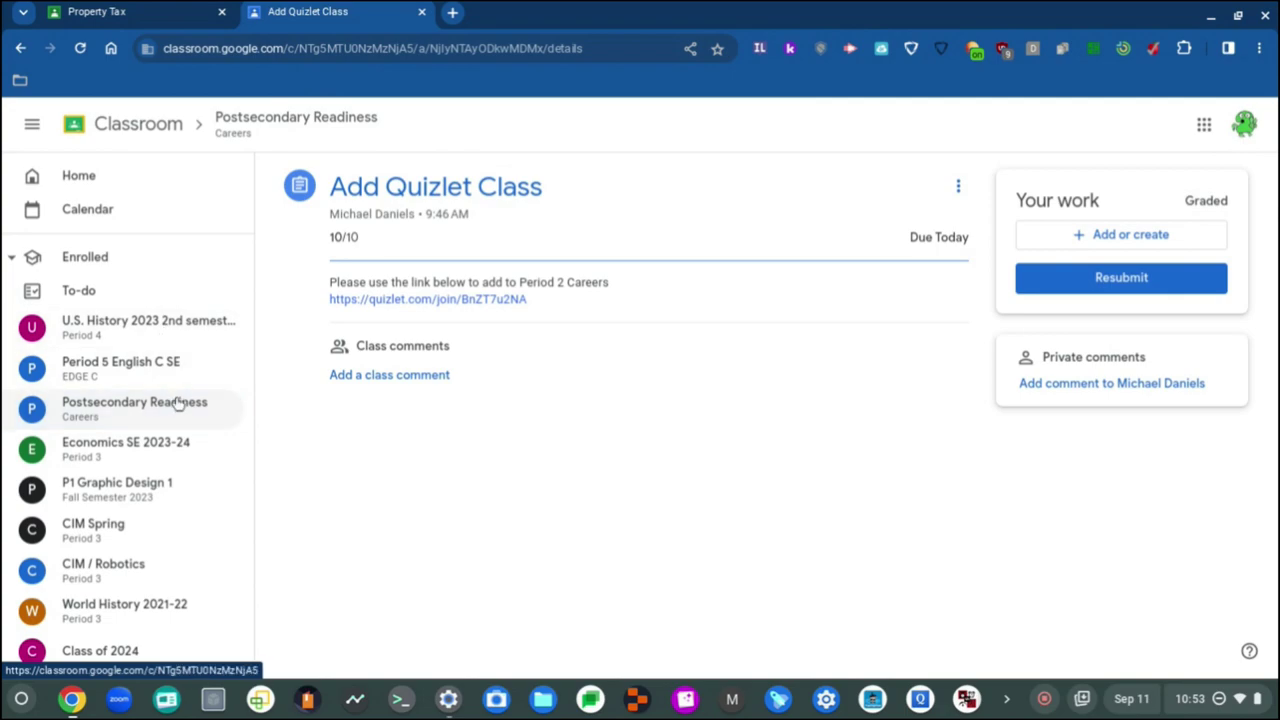
pyautogui.click(193, 8)
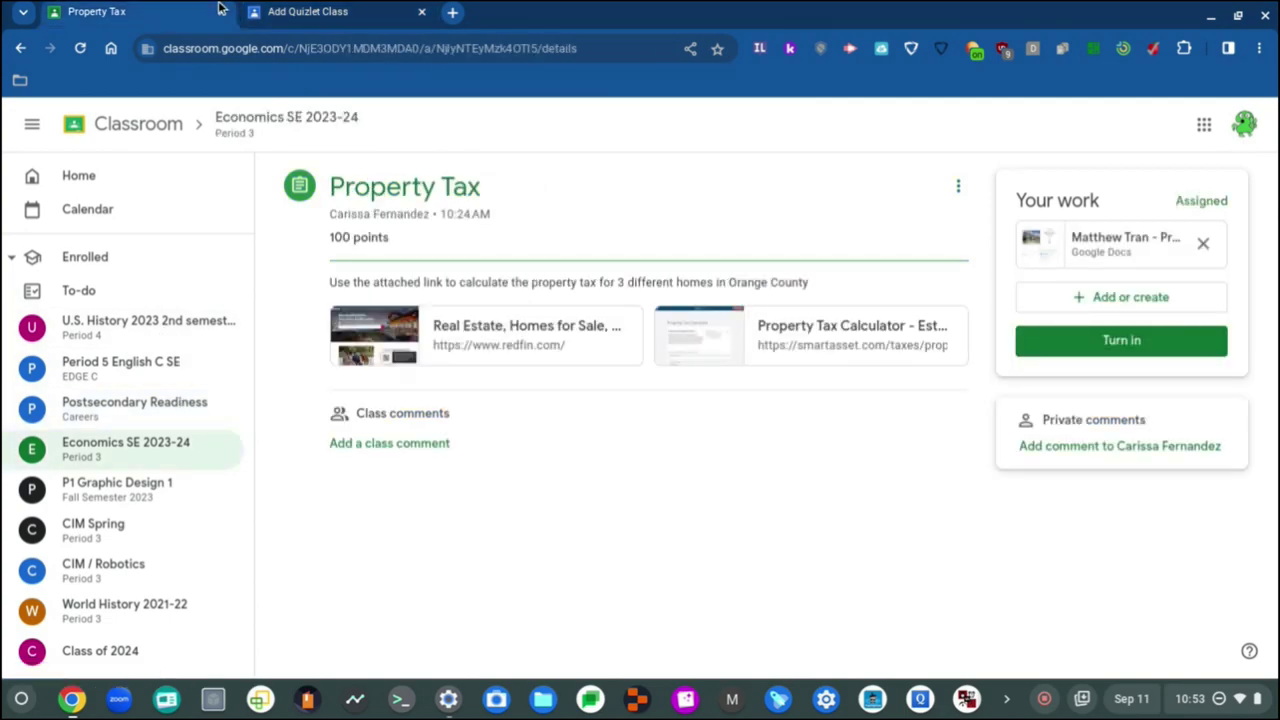
# Step: Close the Add Quizlet Class tab and open the Redfin link and Property Tax doc
pyautogui.click(421, 12)
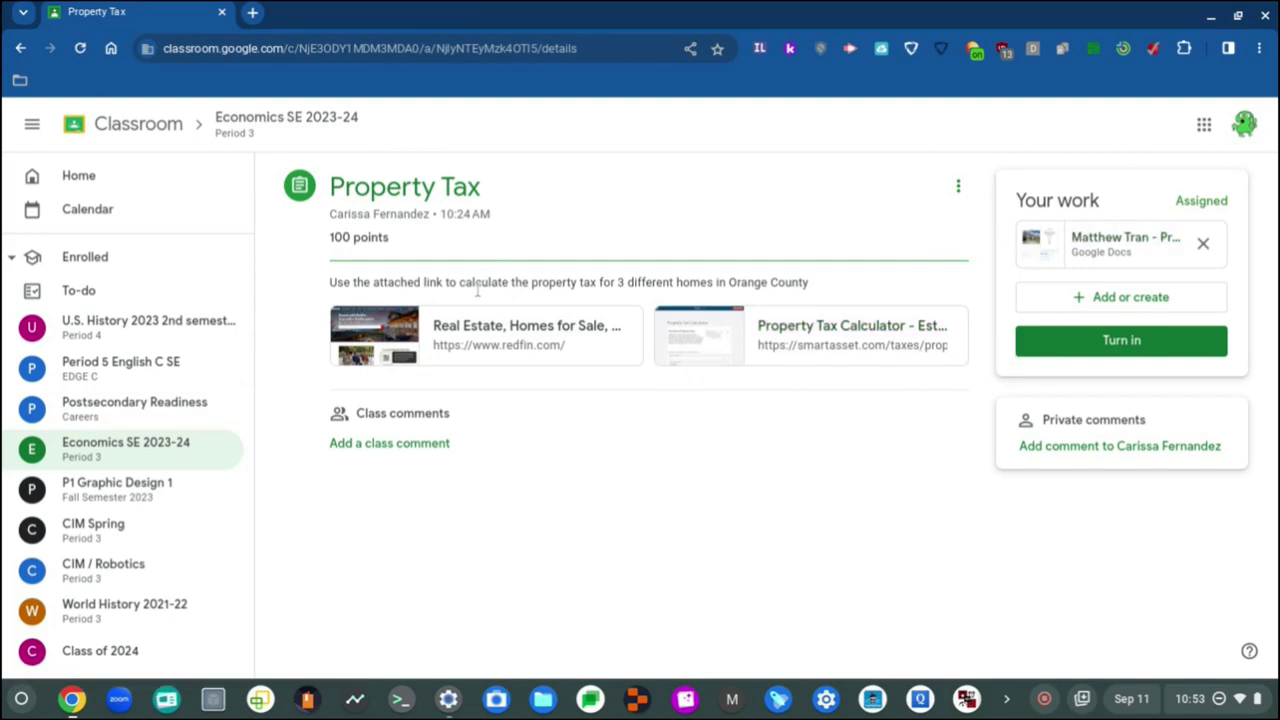
pyautogui.click(511, 332)
pyautogui.click(130, 9)
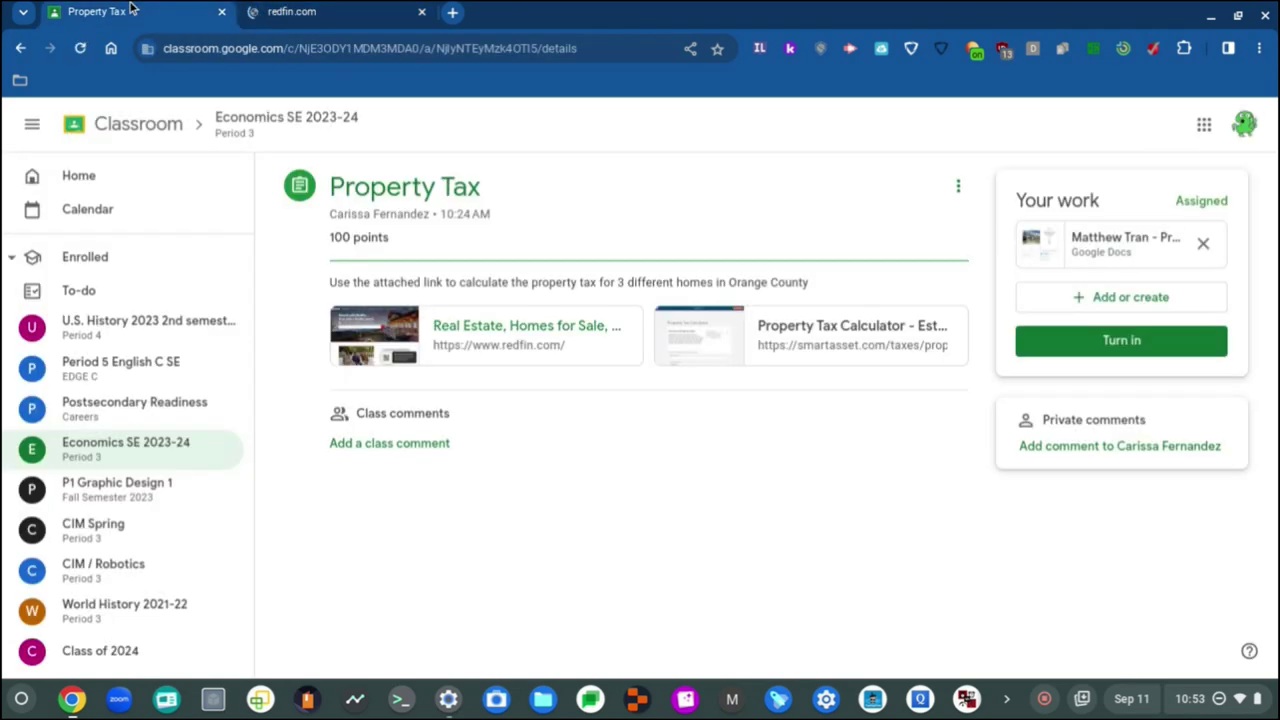
pyautogui.click(1050, 250)
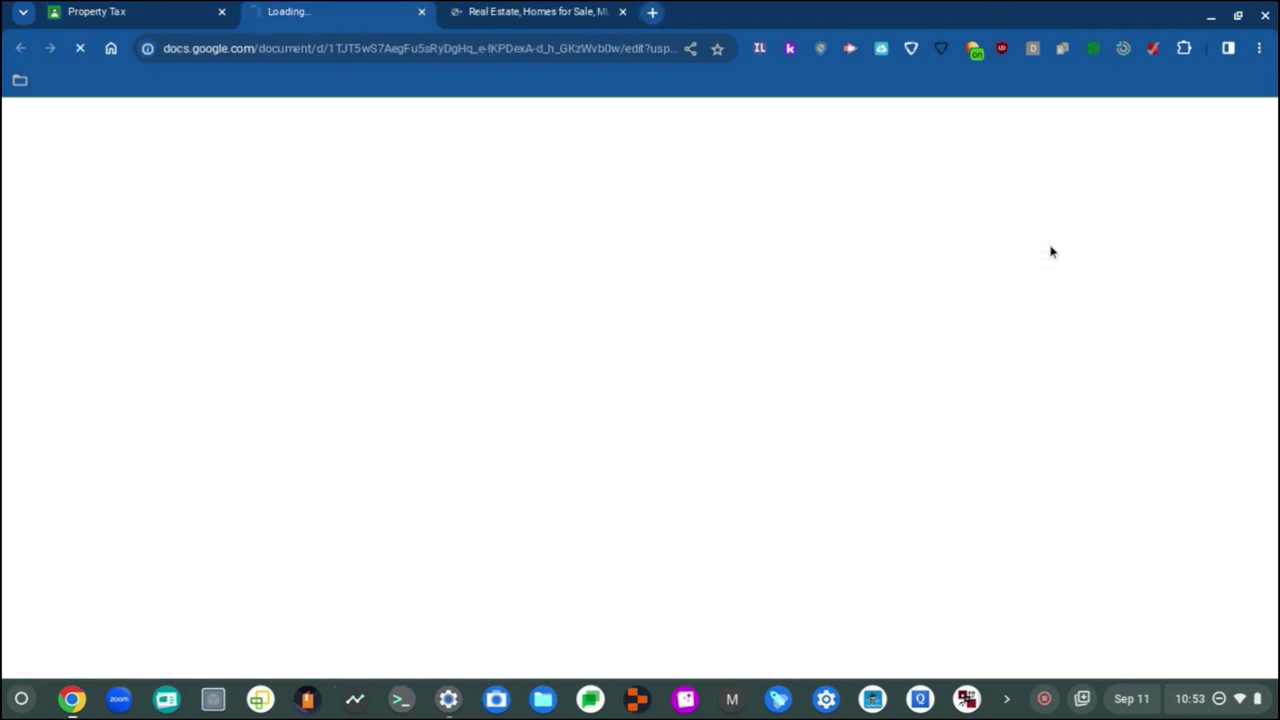
pyautogui.click(612, 11)
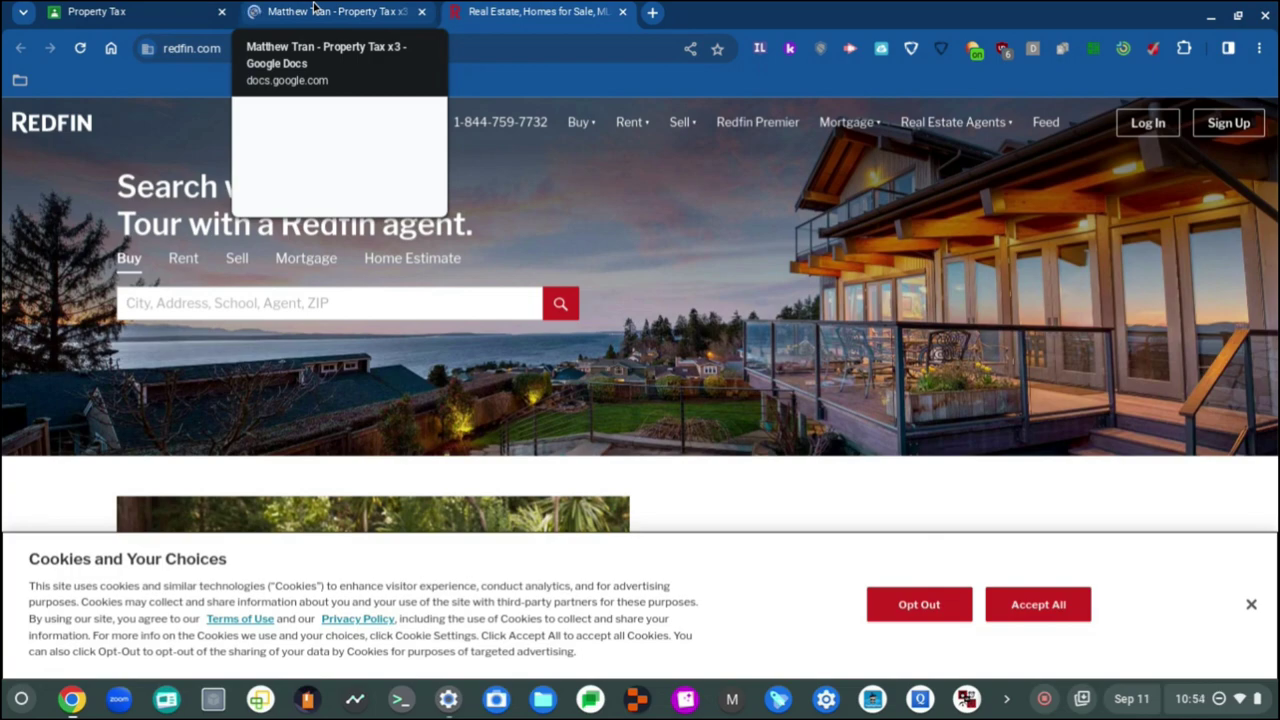
# Step: View the Property Tax x3 doc's listing table priced $834,900 with $6,596 yearly tax
pyautogui.click(313, 10)
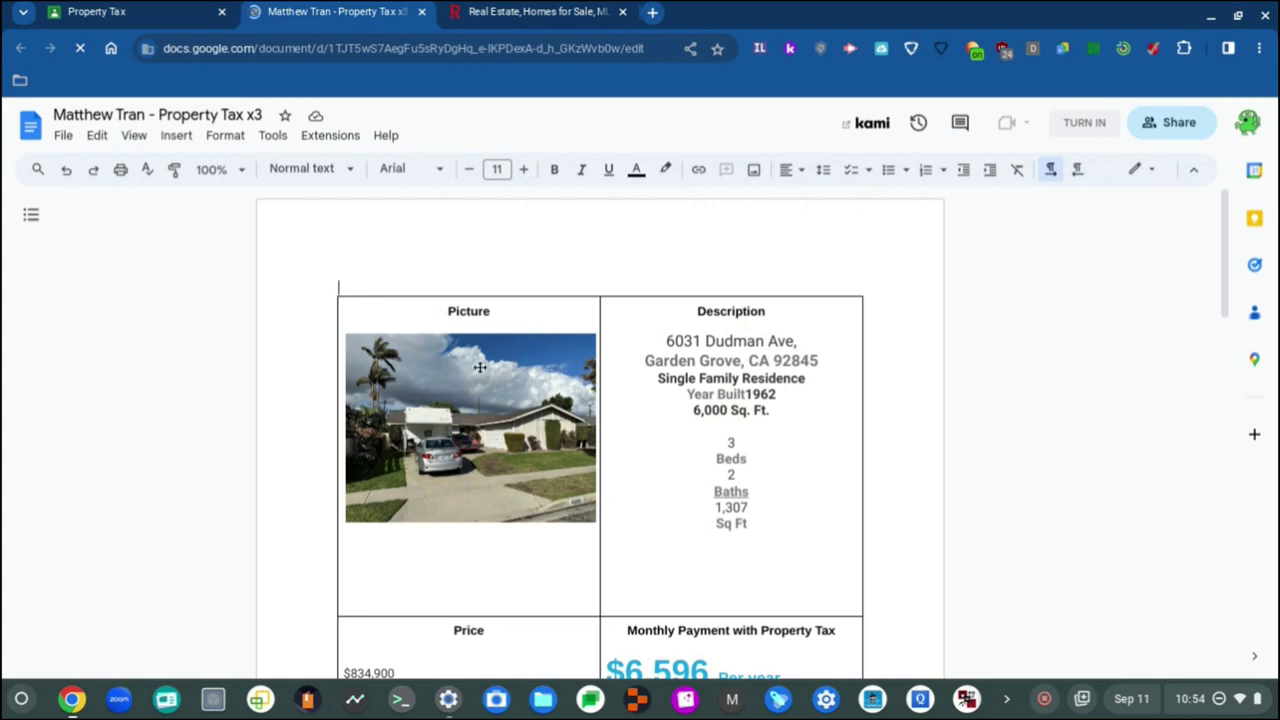
pyautogui.scroll(-3, 480, 367)
pyautogui.scroll(2, 748, 400)
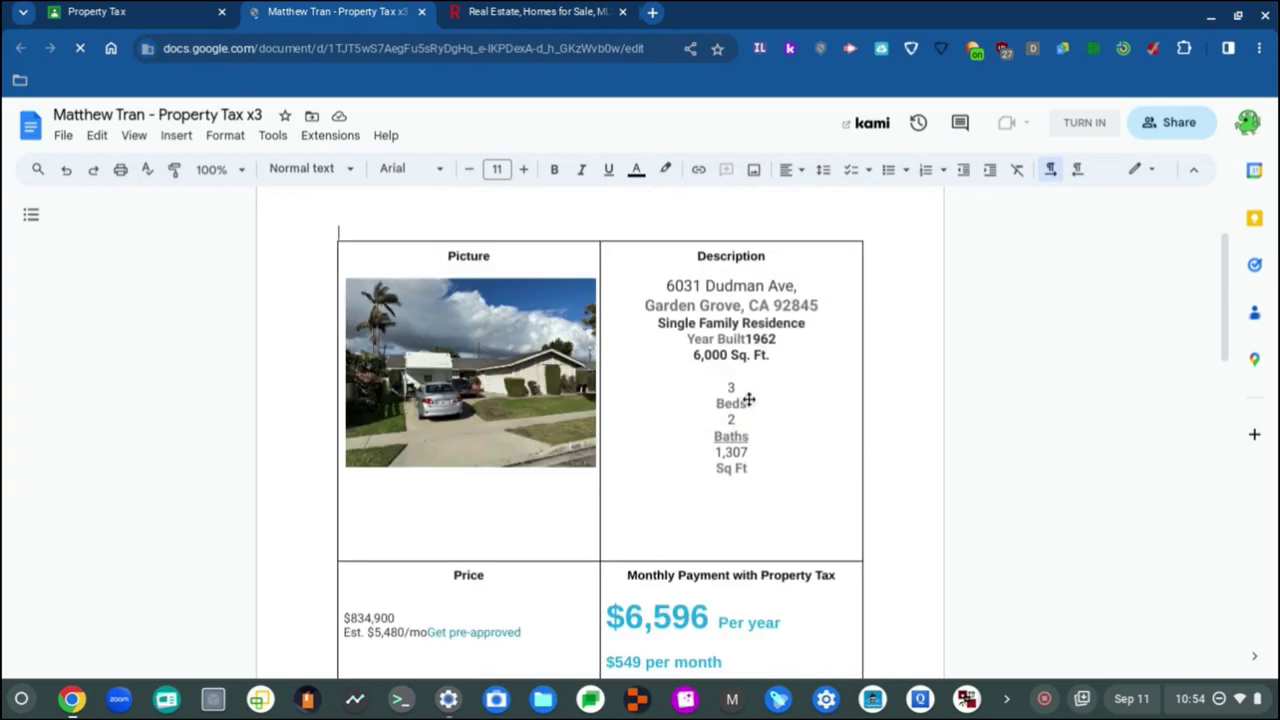
# Step: Paste Garden Grove into Redfin's home search and run it
pyautogui.click(560, 12)
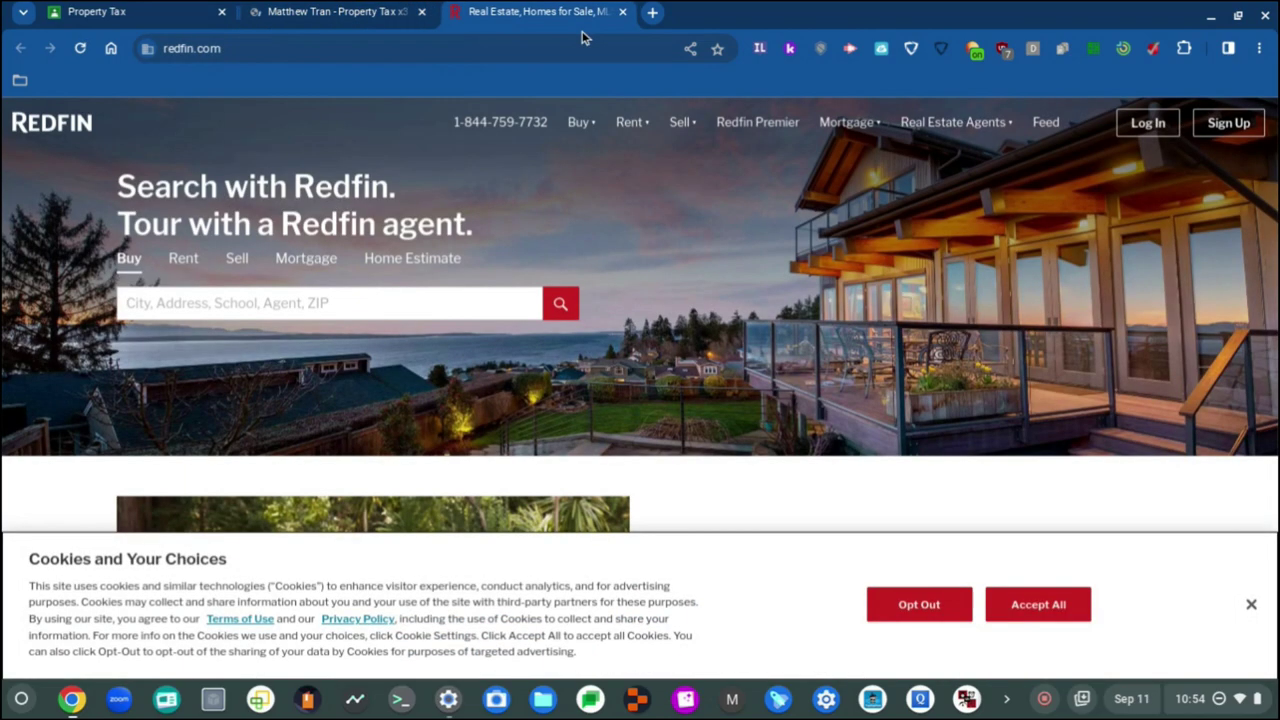
pyautogui.click(382, 305)
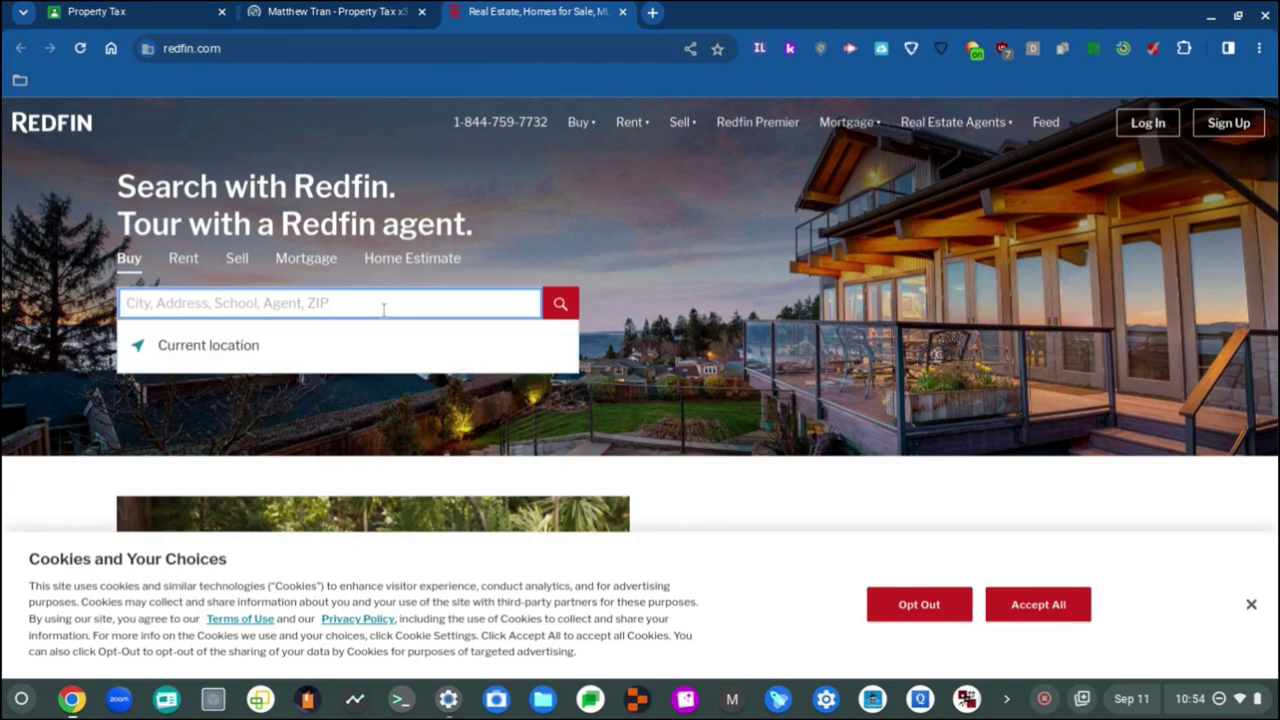
pyautogui.scroll(-4, 440, 325)
pyautogui.scroll(4, 464, 296)
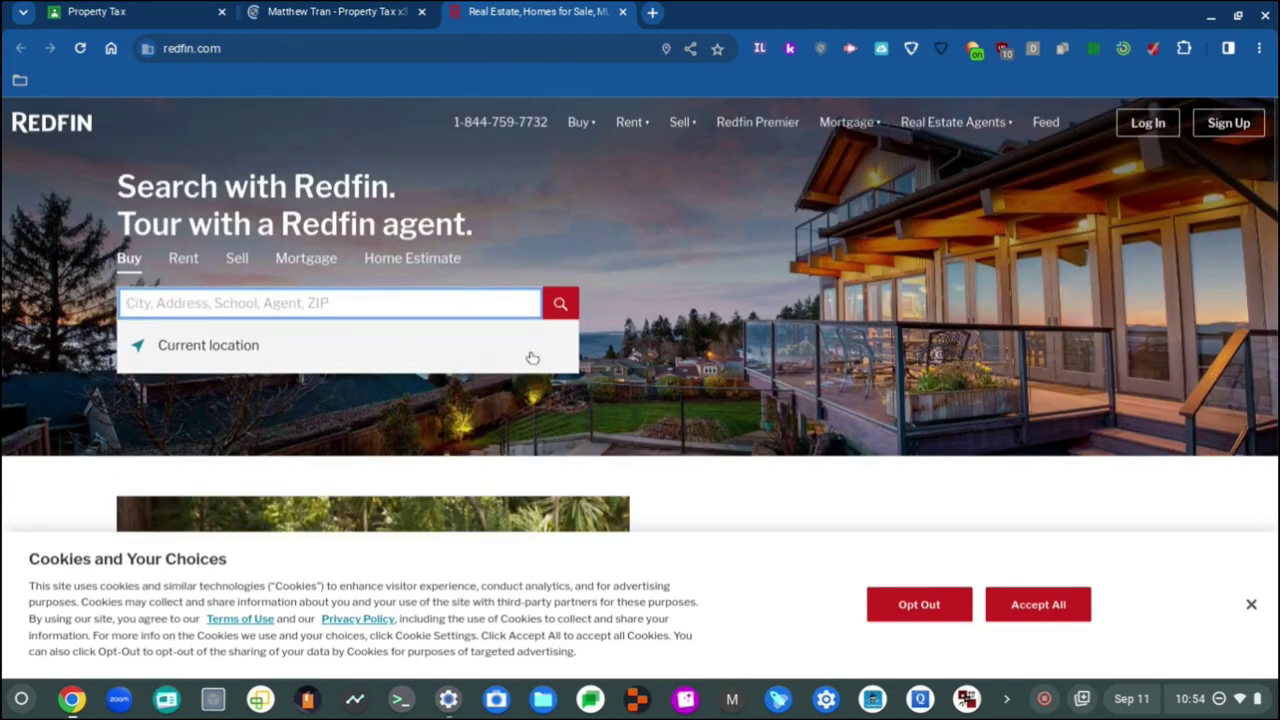
pyautogui.write('Garden Grove')
pyautogui.press('Return')
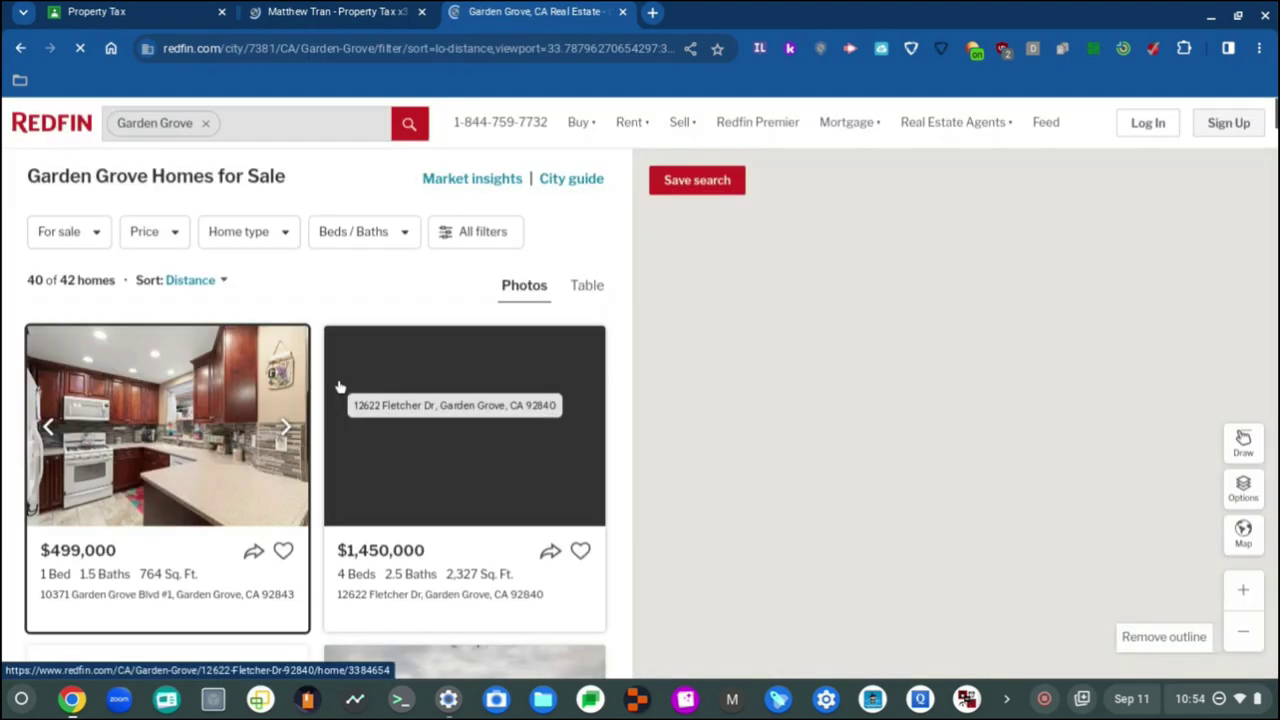
# Step: Scroll through the 42 Garden Grove listings sorted by distance
pyautogui.scroll(-4, 465, 435)
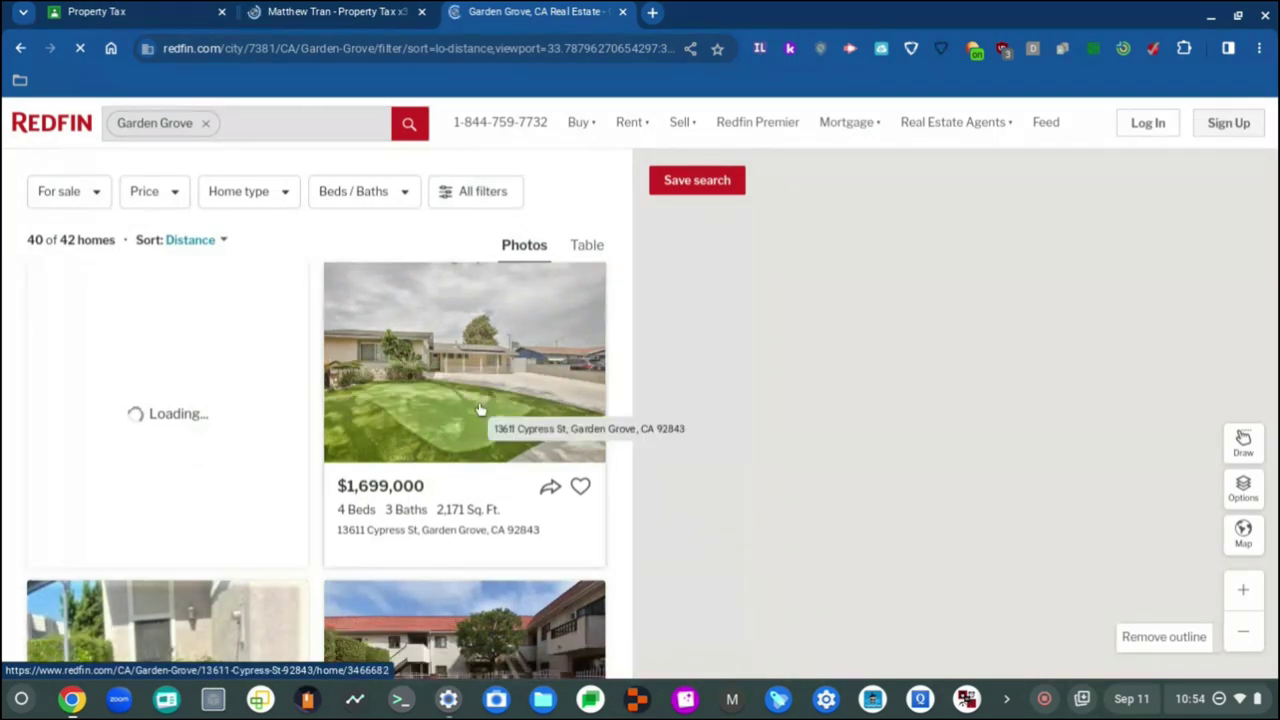
pyautogui.scroll(-3, 477, 408)
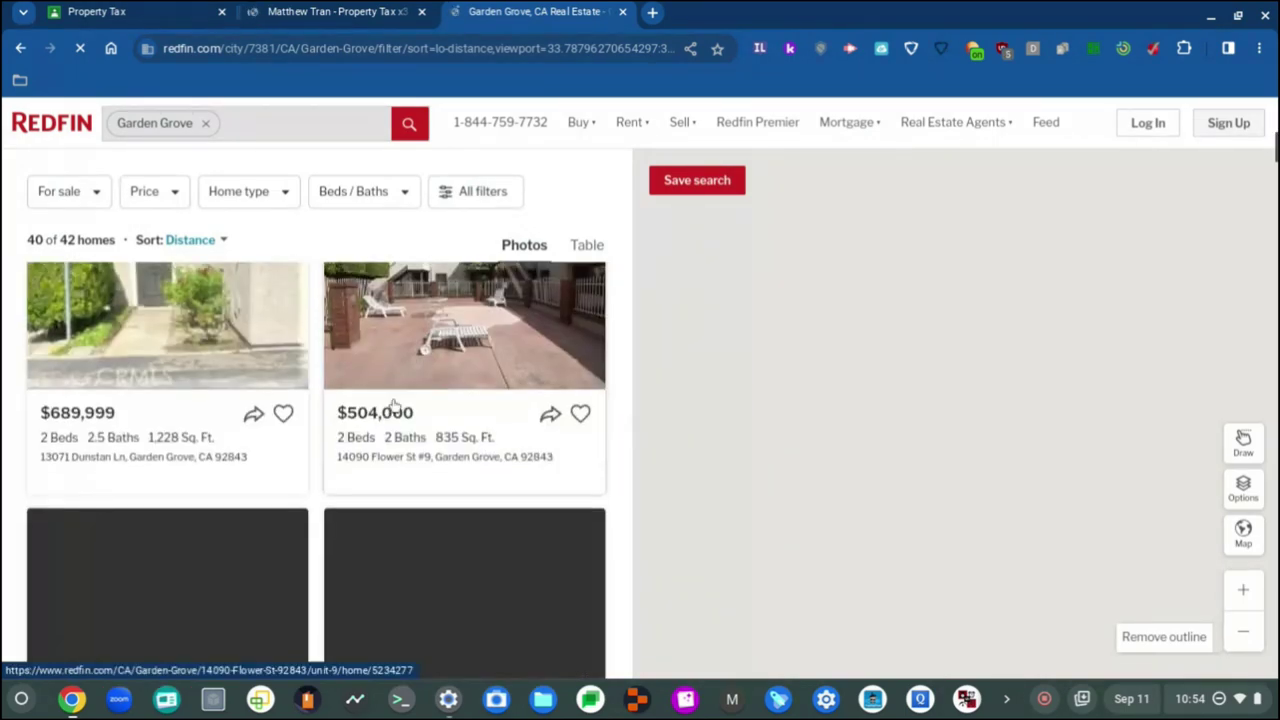
pyautogui.scroll(-1, 395, 508)
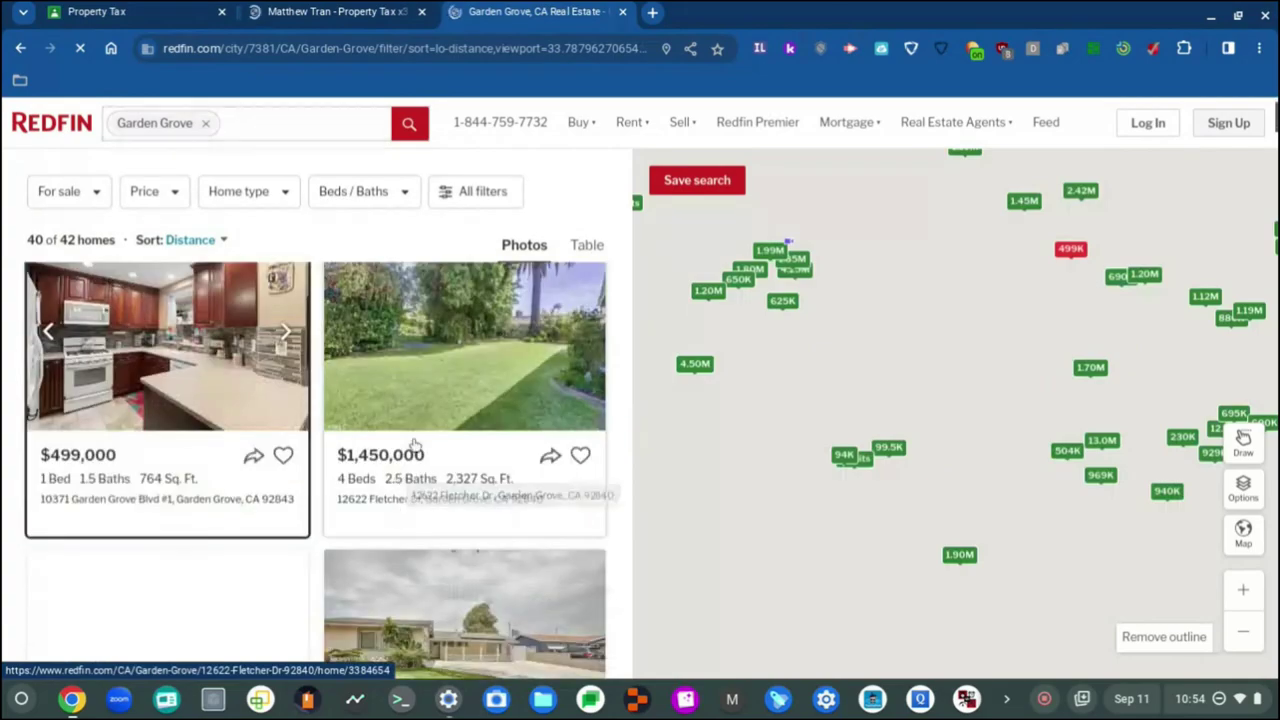
pyautogui.scroll(-2, 415, 445)
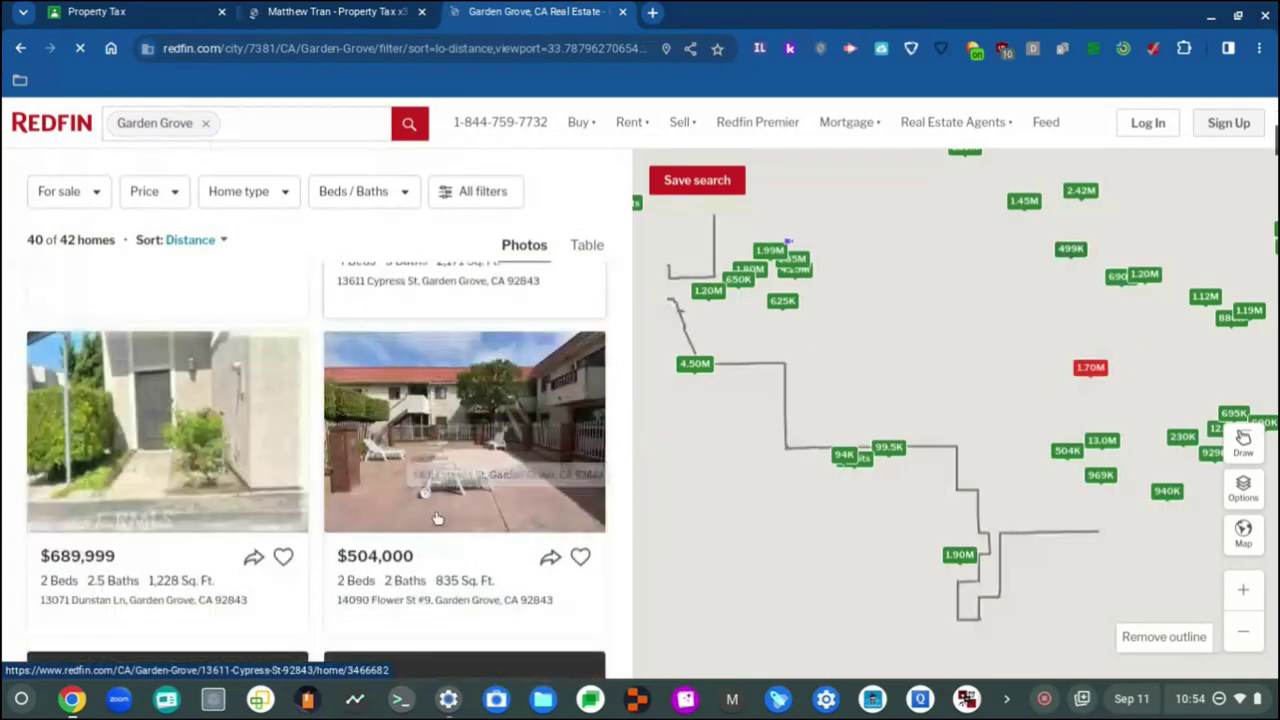
pyautogui.scroll(-3, 412, 455)
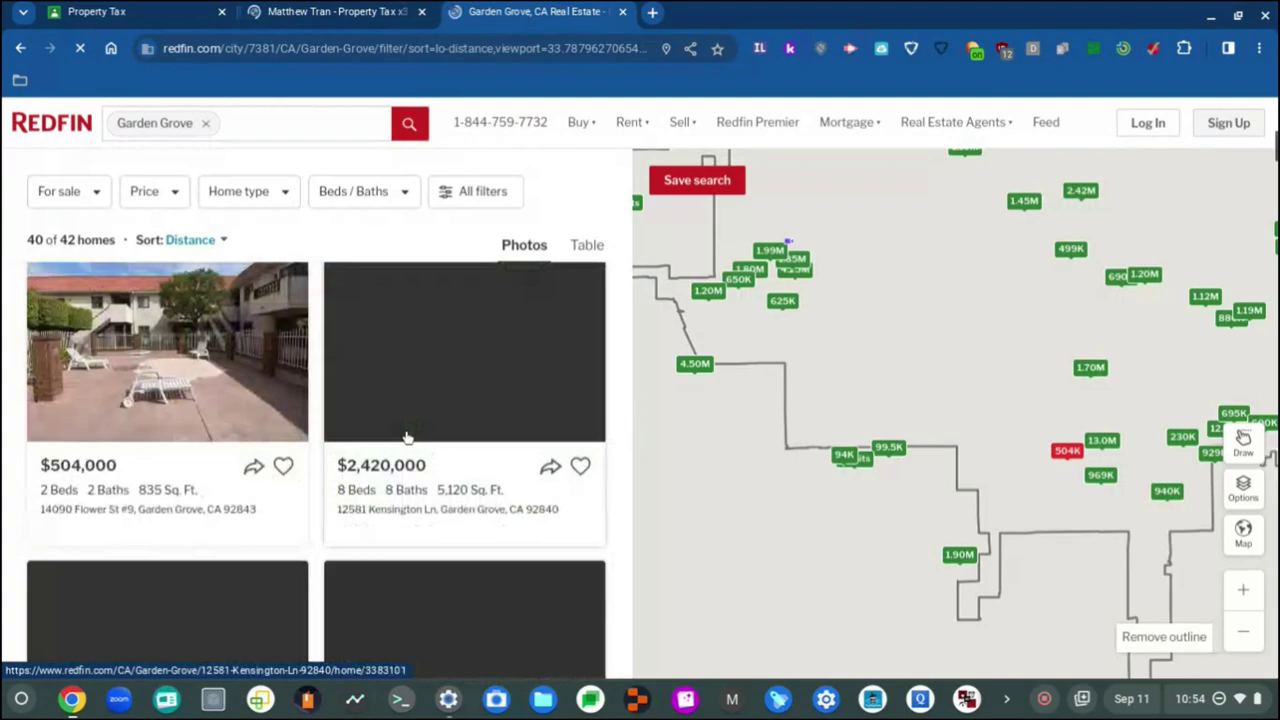
pyautogui.scroll(-3, 217, 522)
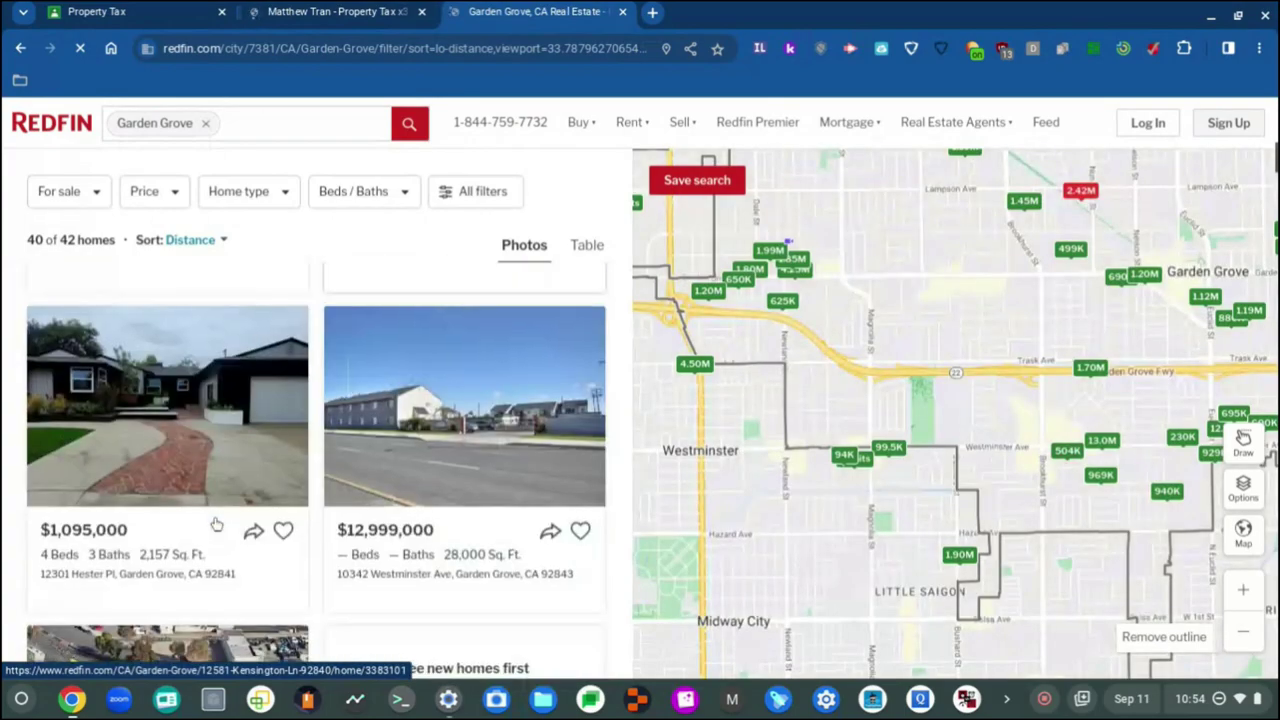
pyautogui.scroll(-3, 228, 488)
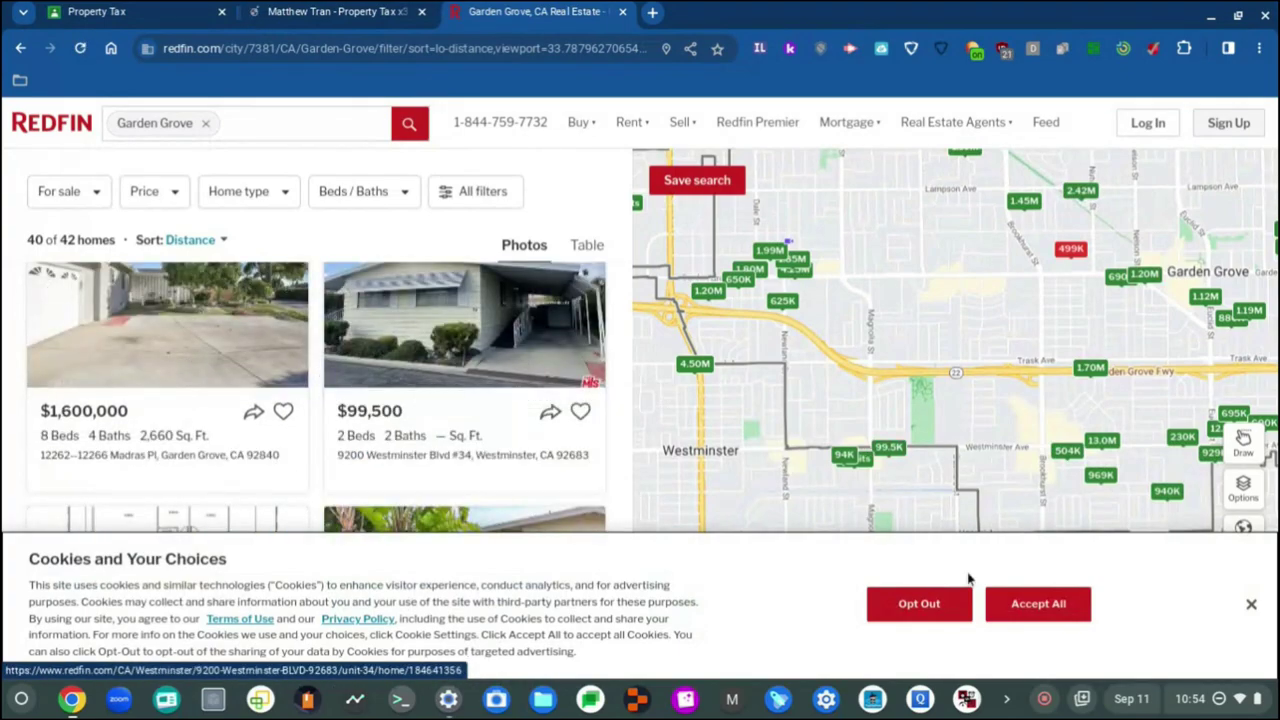
# Step: Accept all cookies and zoom the map out to widen the Garden Grove area
pyautogui.click(1004, 603)
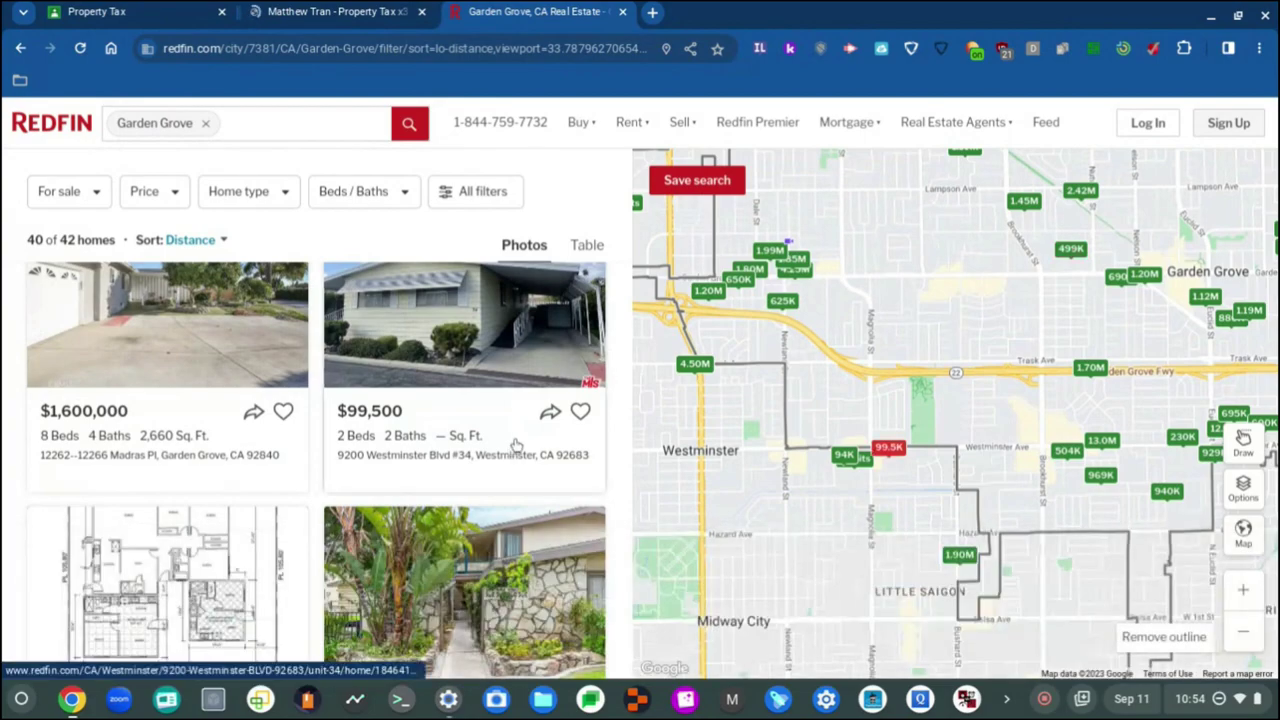
pyautogui.scroll(-3, 345, 336)
pyautogui.scroll(-2, 211, 467)
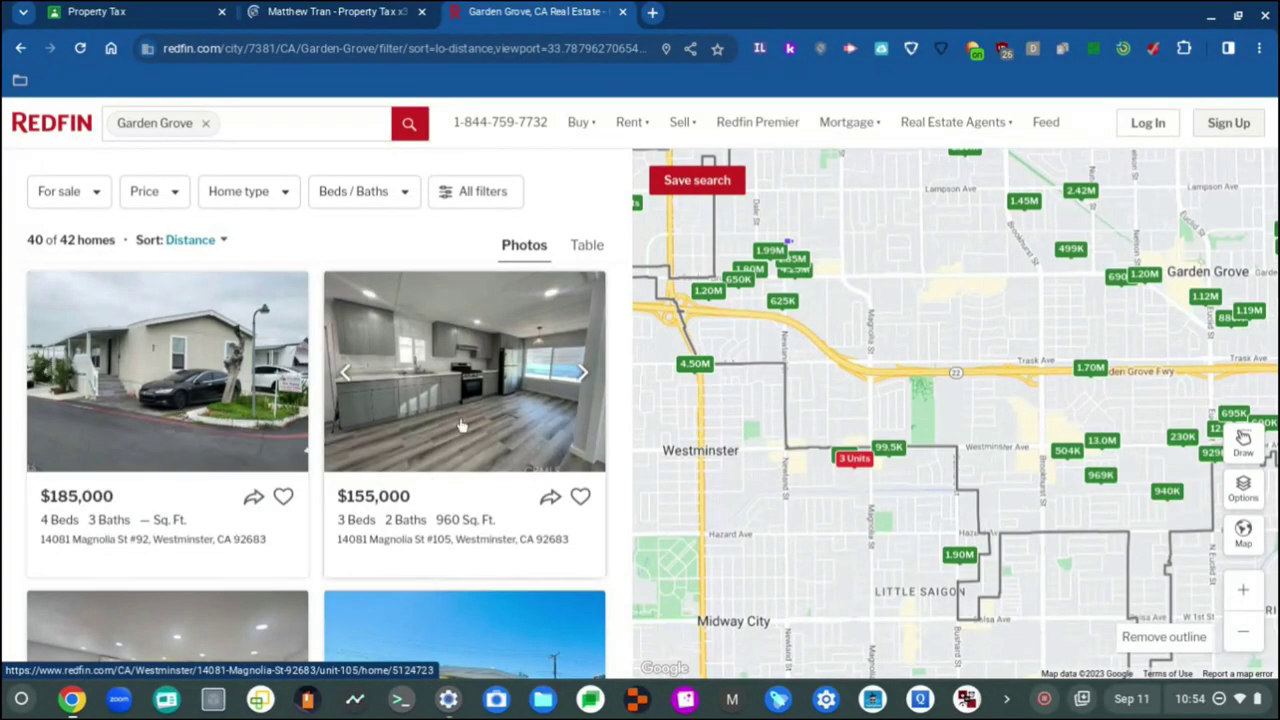
pyautogui.scroll(3, 458, 423)
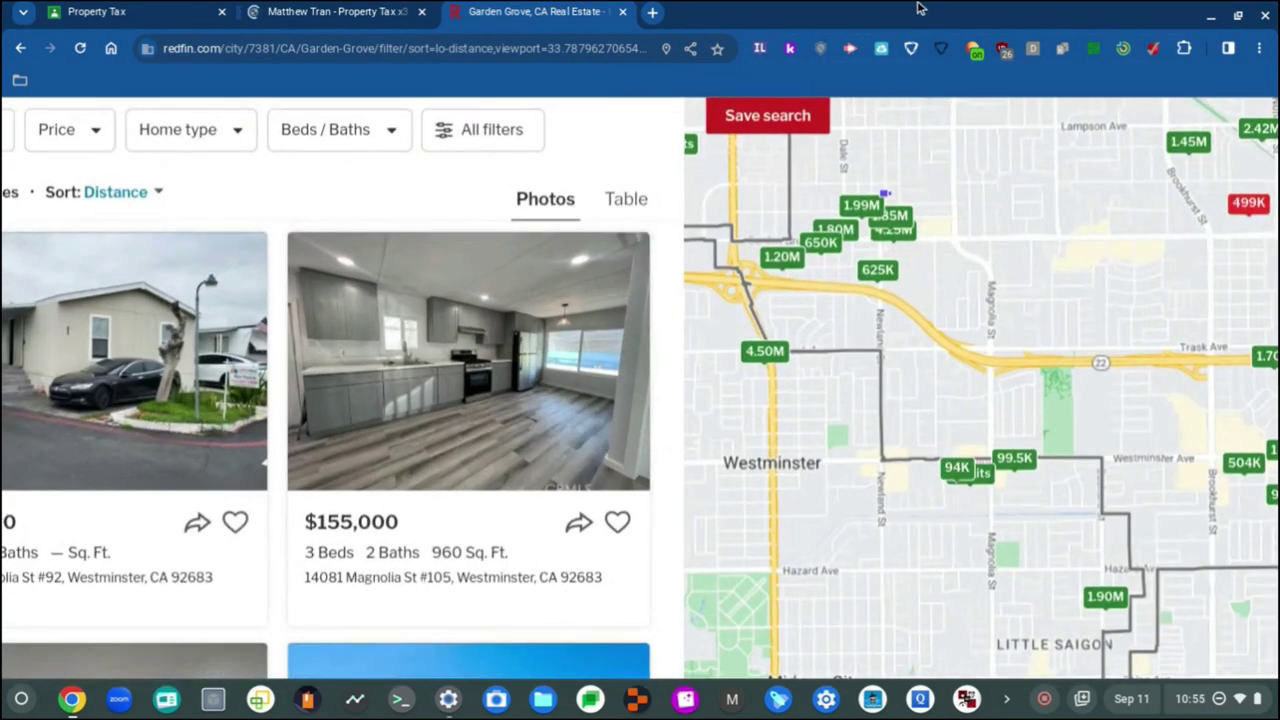
pyautogui.scroll(-3, 586, 337)
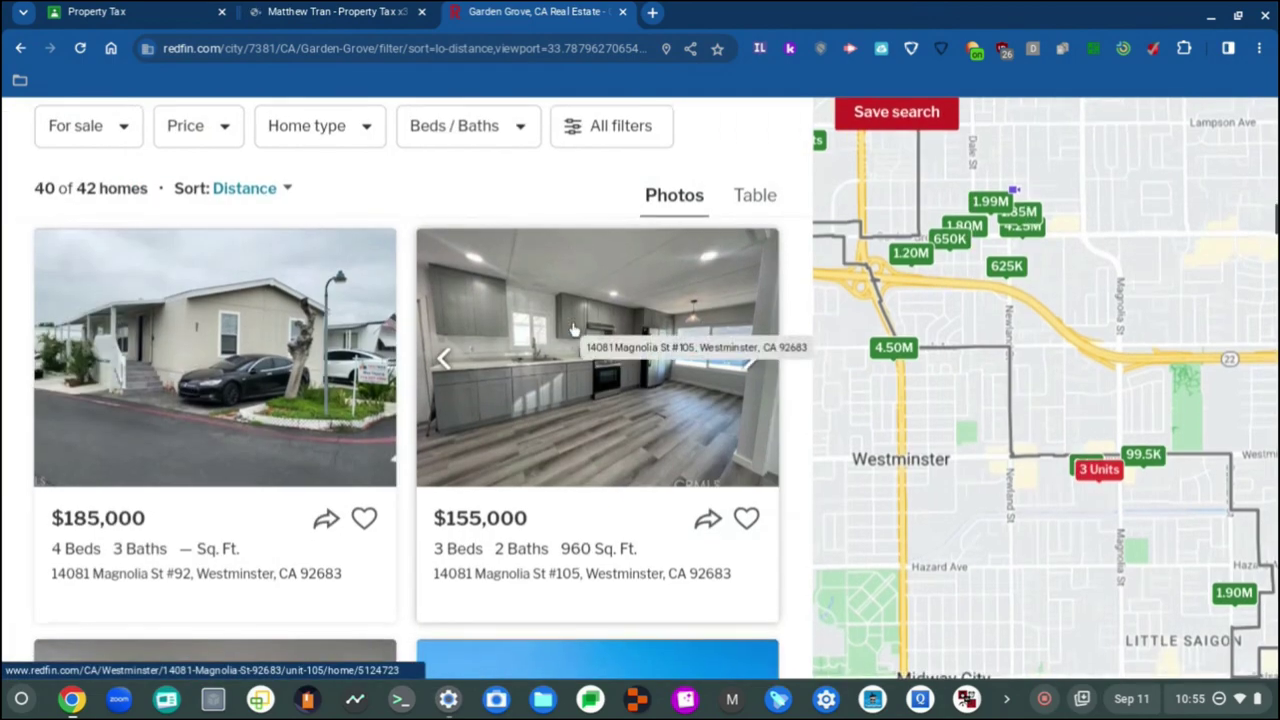
pyautogui.scroll(3, 575, 330)
pyautogui.hscroll(-3, 575, 330)
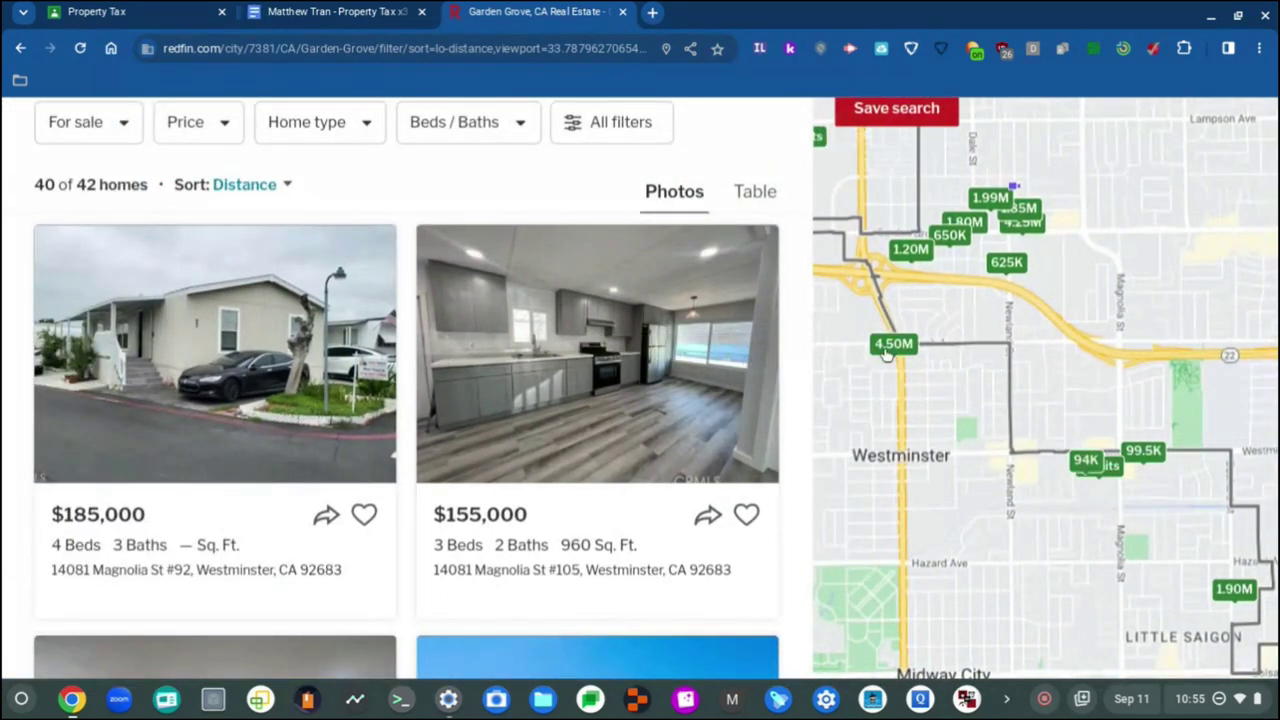
# Step: Scroll the 87 recommended Garden Grove homes, including $1,189,000 and $155,000 listings
pyautogui.scroll(-3, 829, 373)
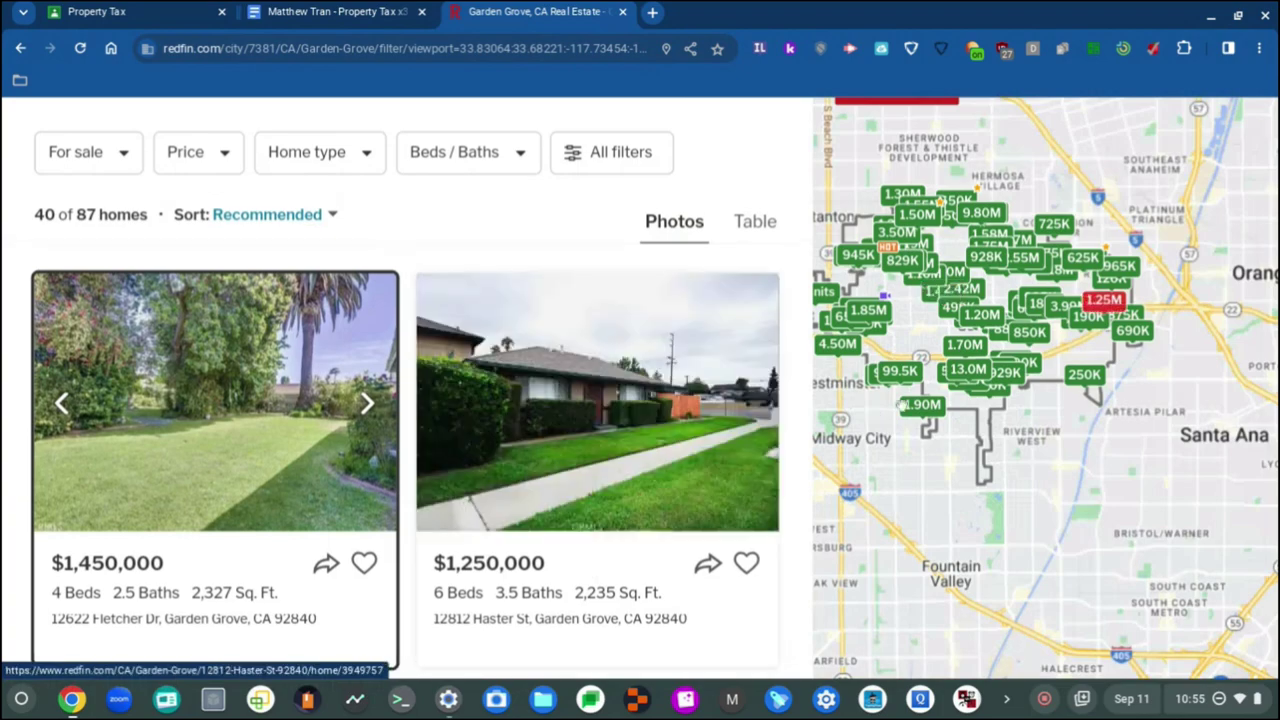
pyautogui.scroll(2, 521, 545)
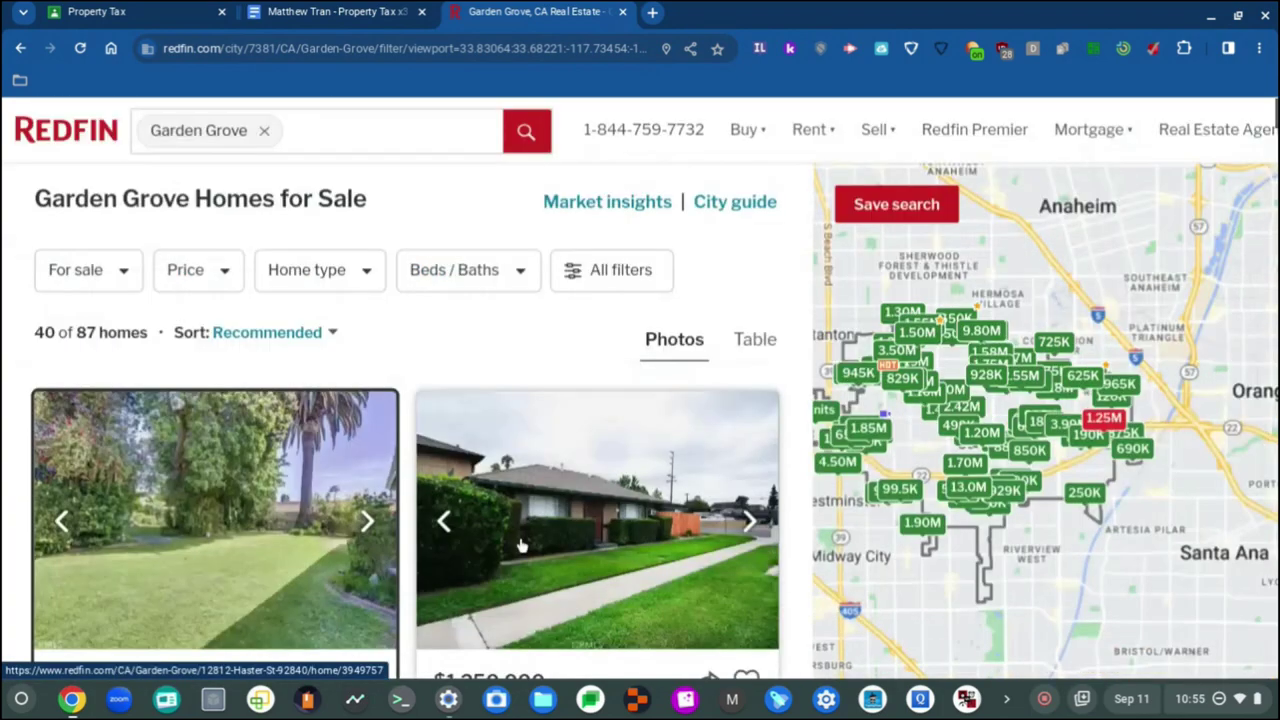
pyautogui.scroll(-10, 521, 545)
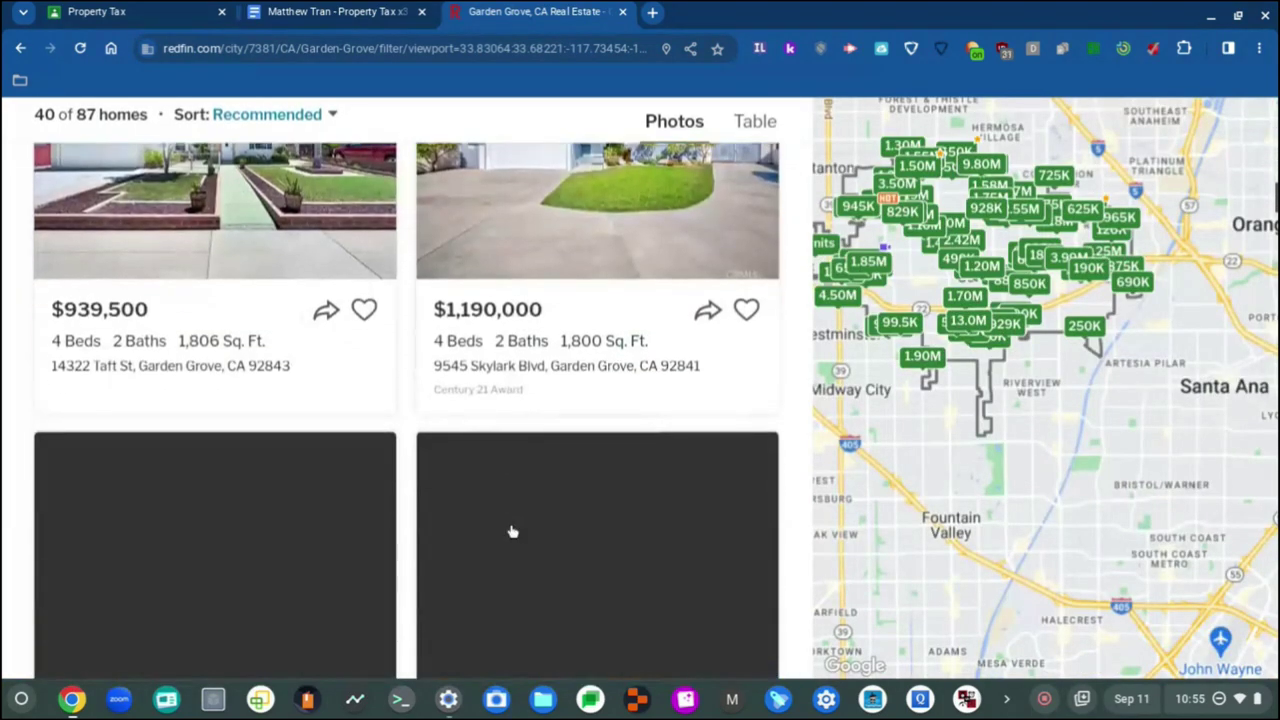
pyautogui.scroll(-8, 512, 531)
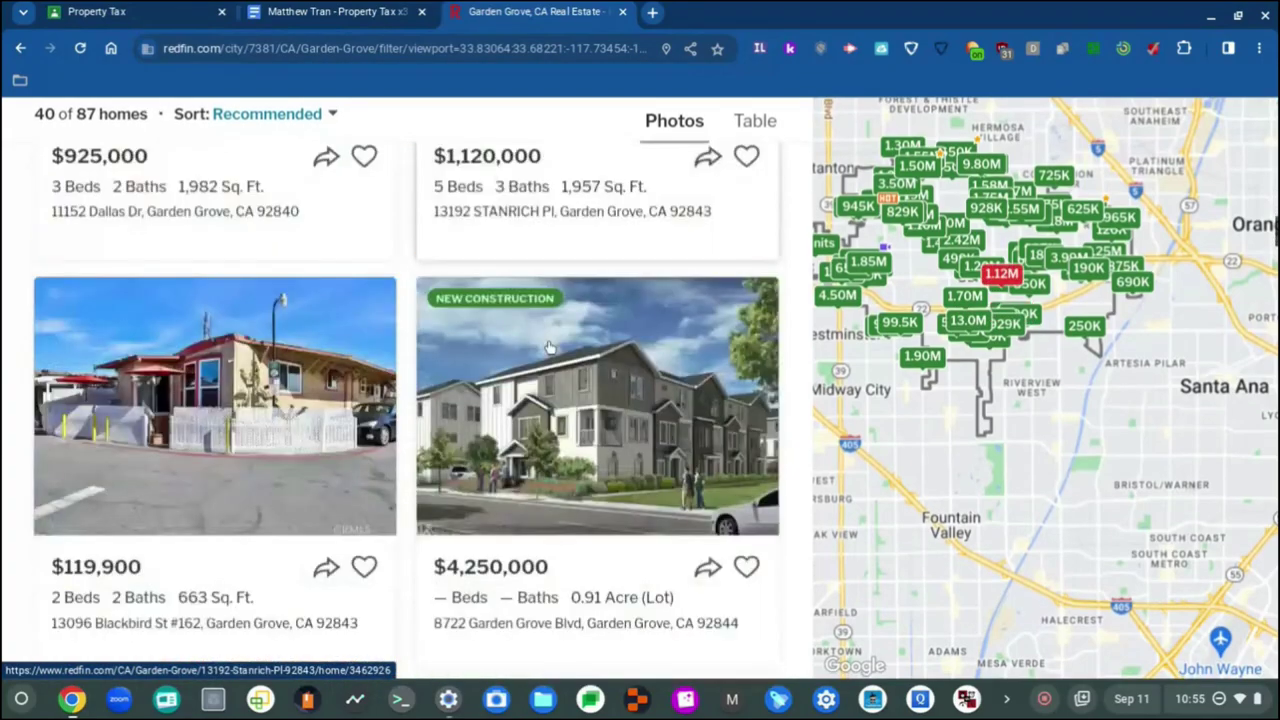
pyautogui.scroll(-2, 548, 347)
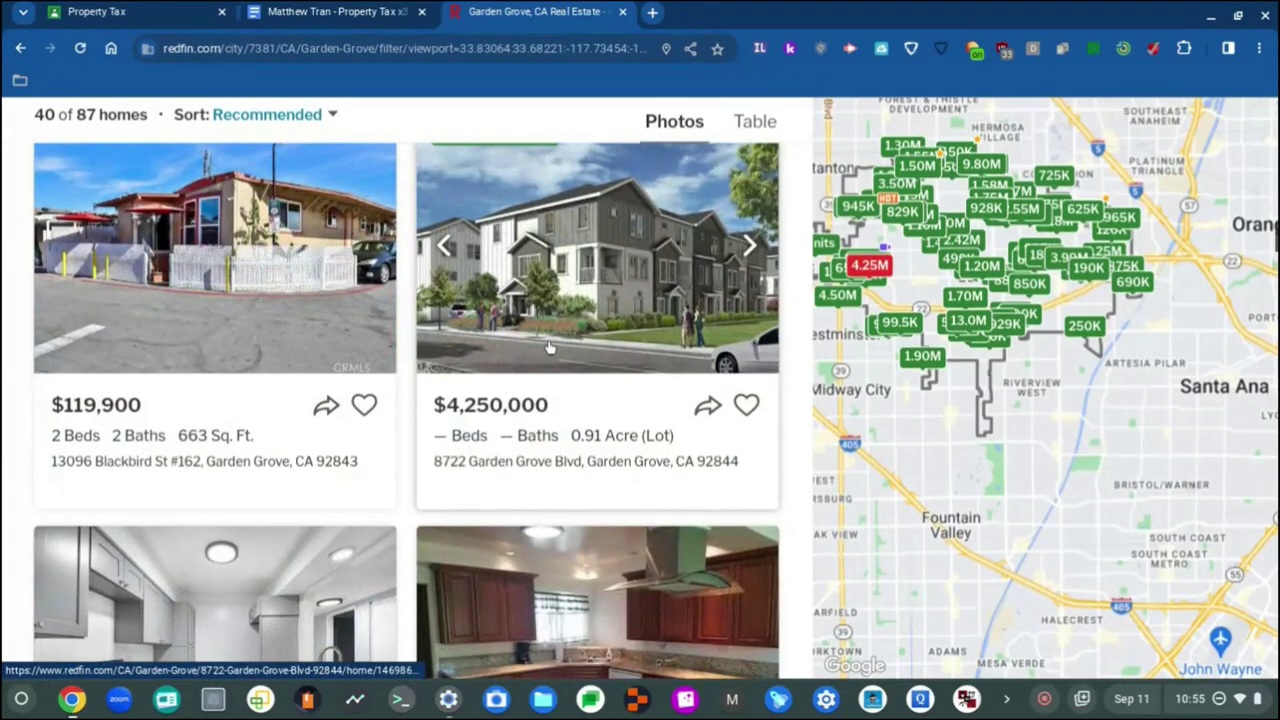
pyautogui.scroll(-4, 548, 347)
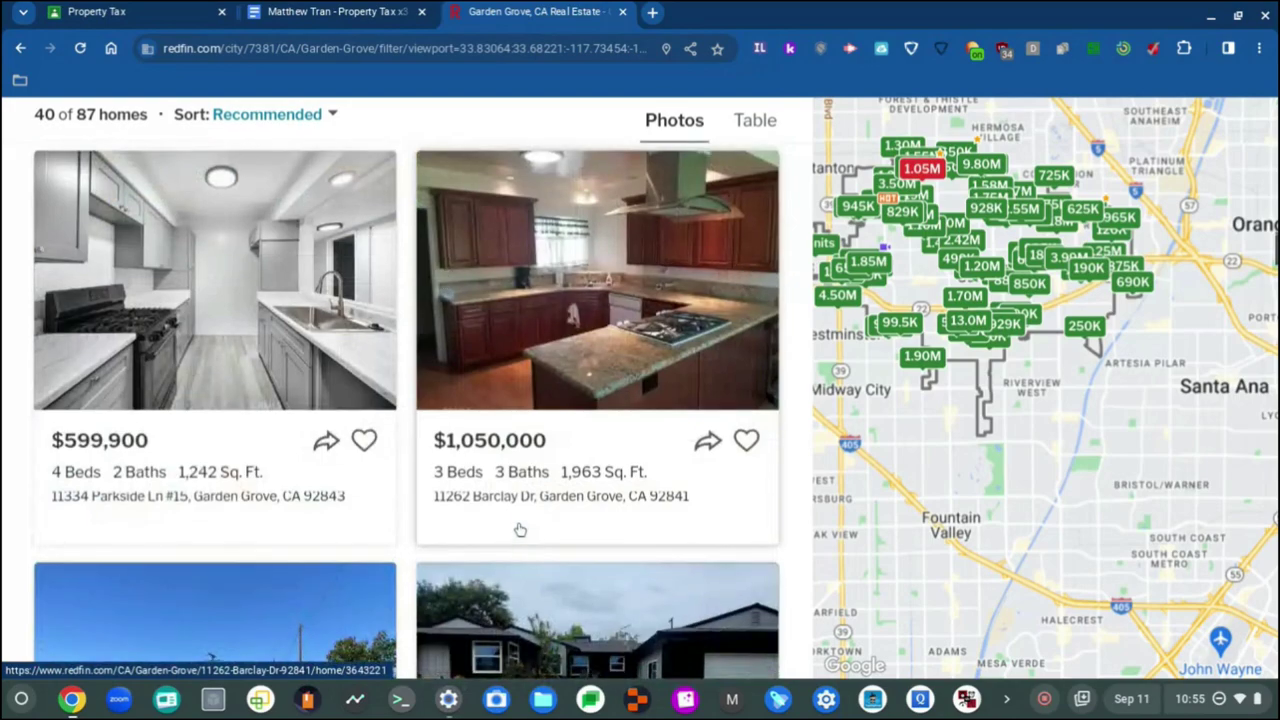
pyautogui.scroll(-1, 557, 420)
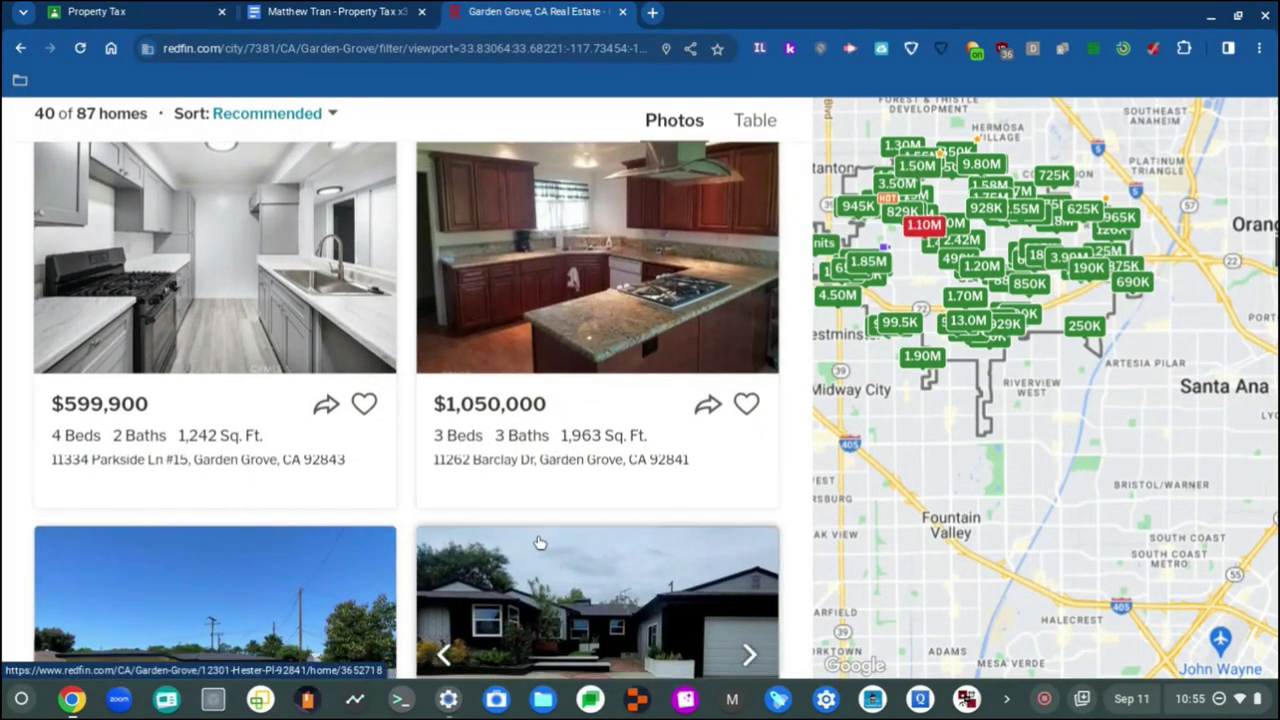
pyautogui.scroll(-3, 545, 540)
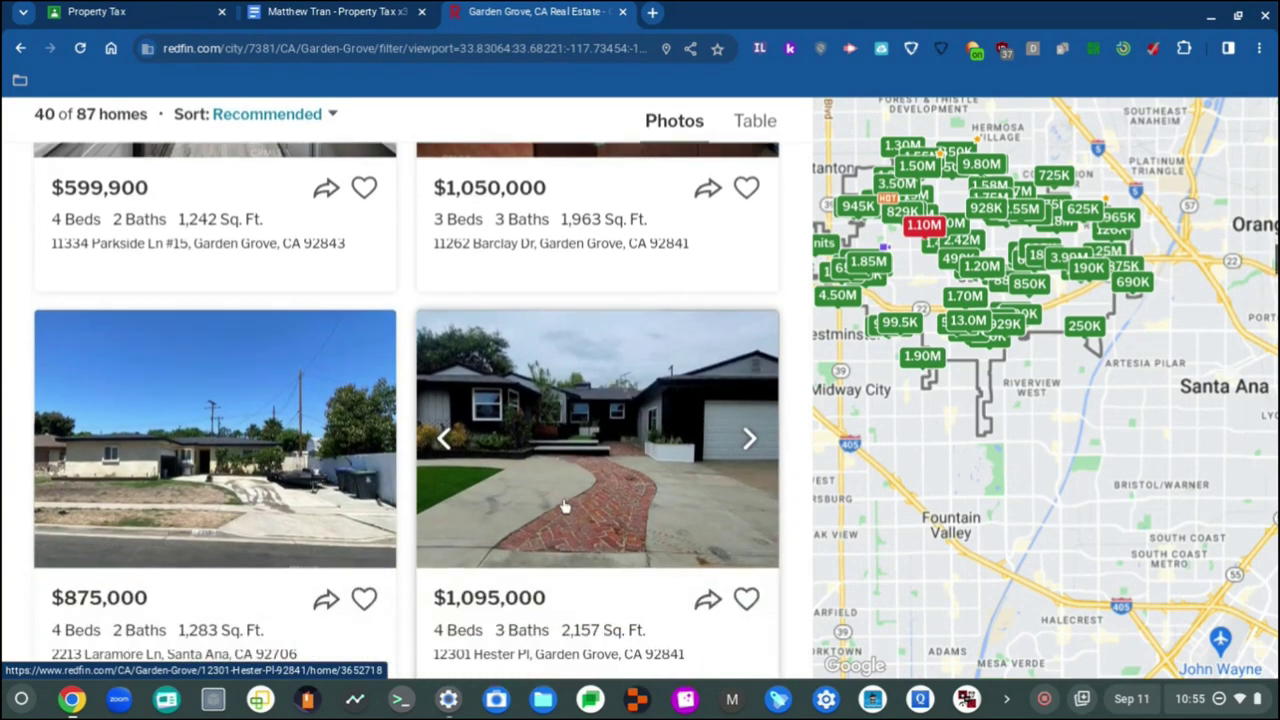
pyautogui.scroll(-3, 593, 378)
pyautogui.scroll(4, 593, 378)
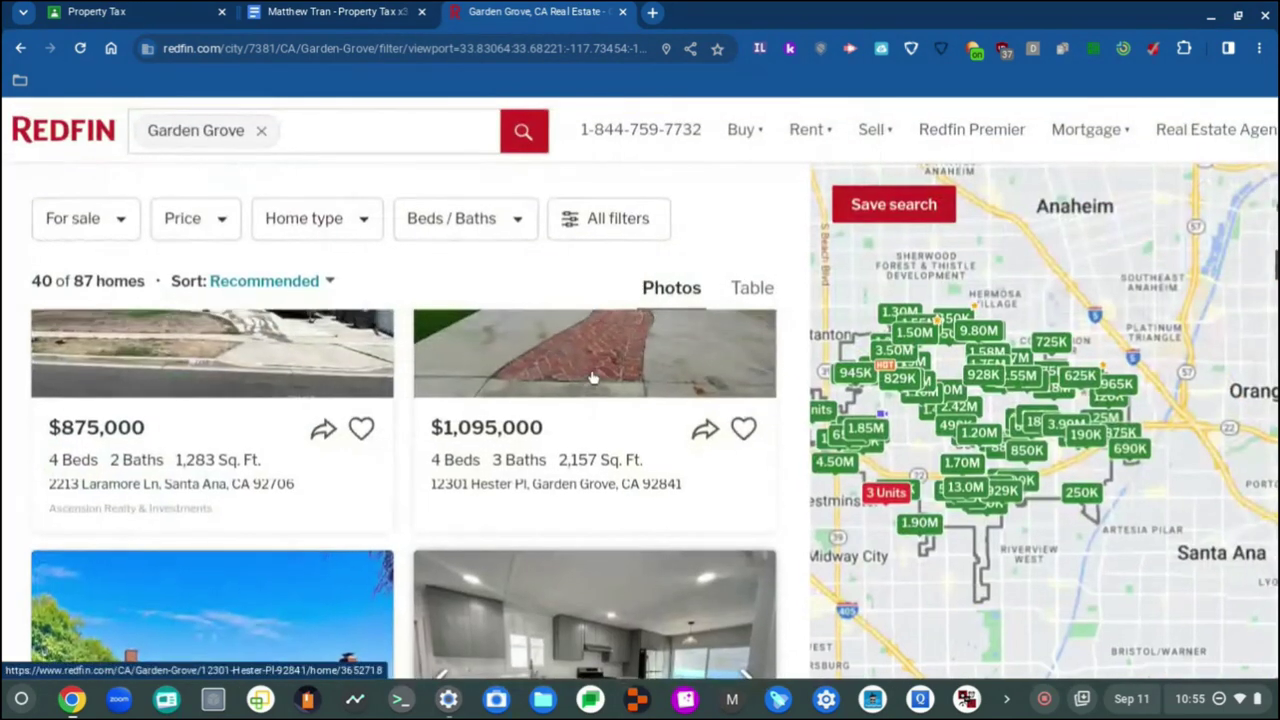
pyautogui.scroll(-2, 590, 378)
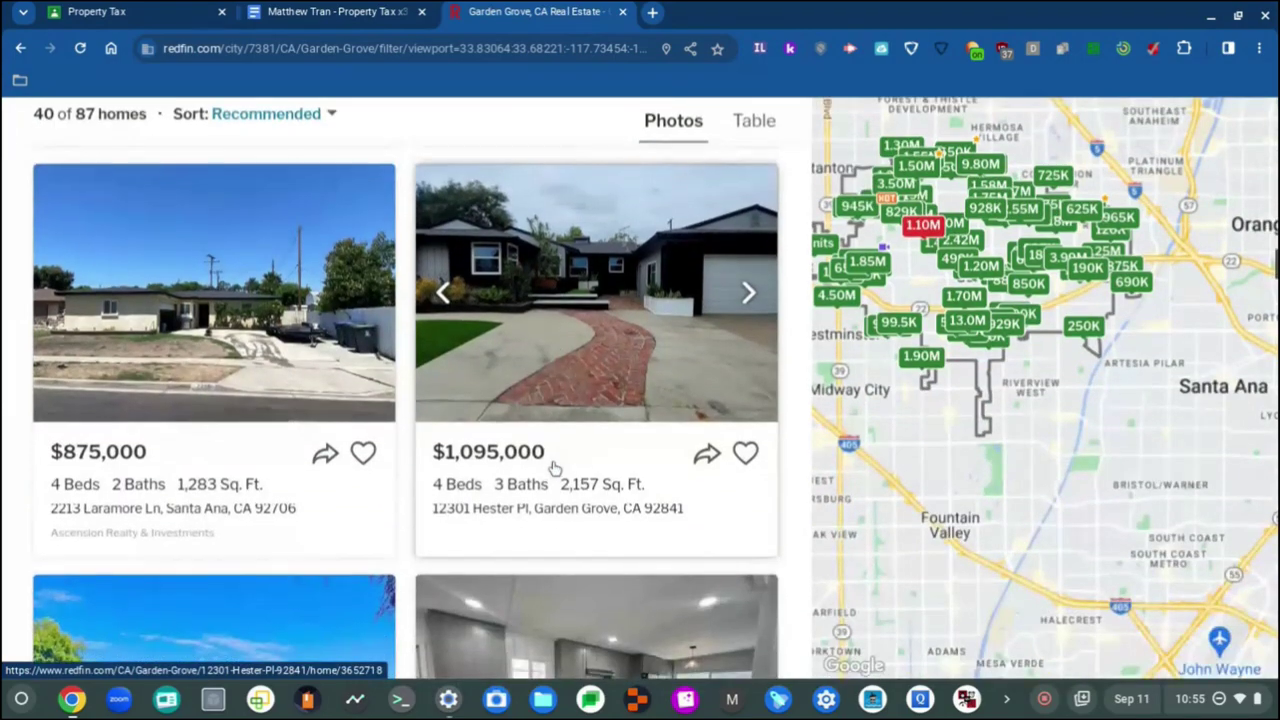
pyautogui.scroll(-5, 582, 295)
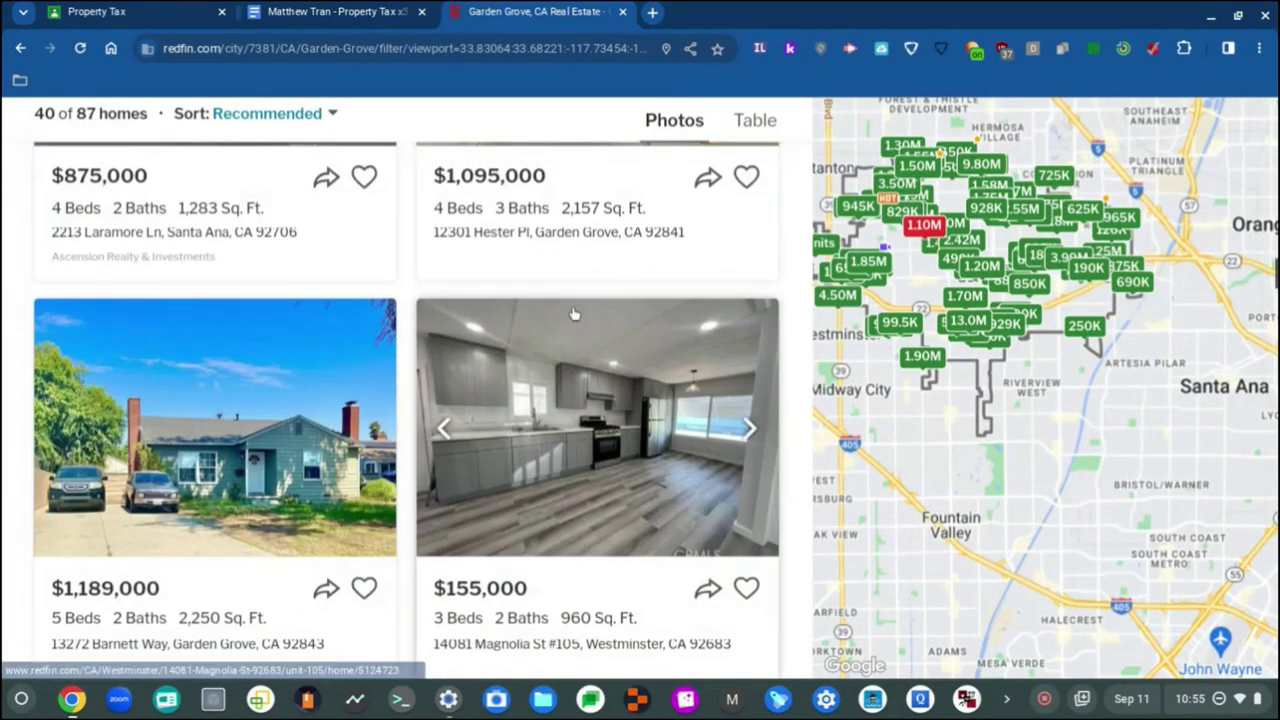
pyautogui.scroll(-2, 572, 314)
pyautogui.scroll(5, 556, 607)
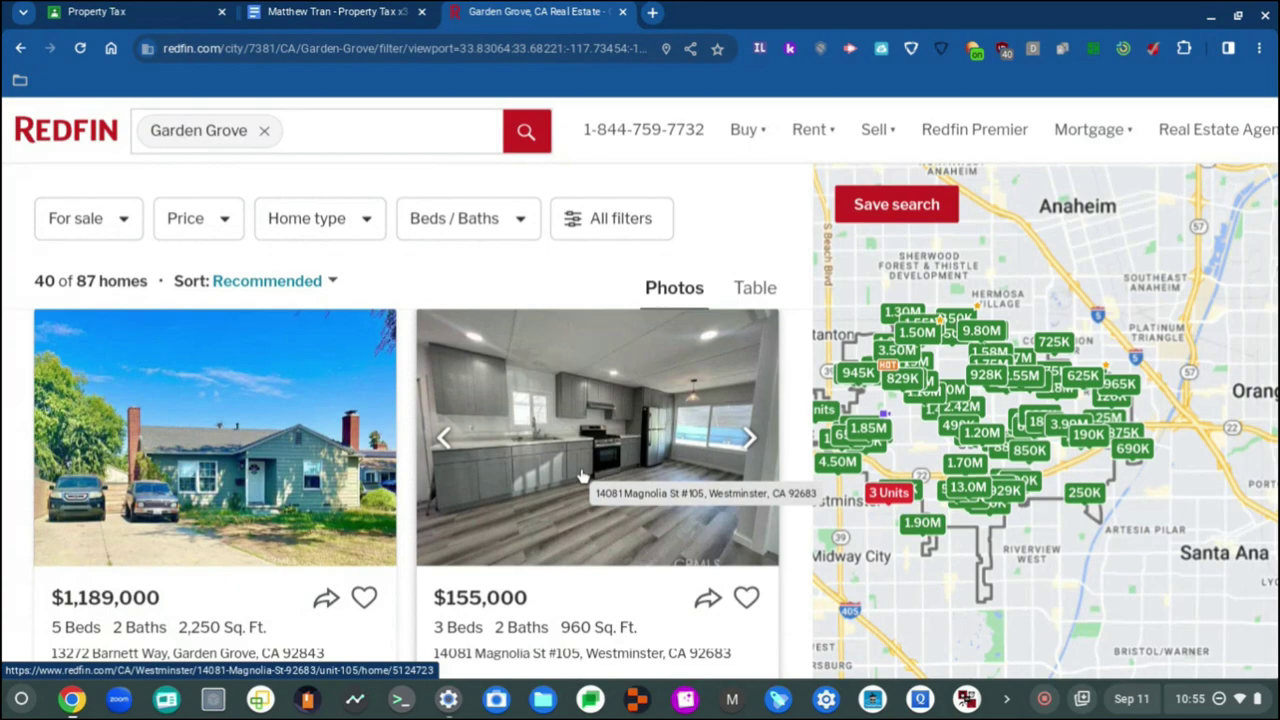
# Step: Return to the Property Tax document and scroll through the completed first listing table
pyautogui.click(335, 11)
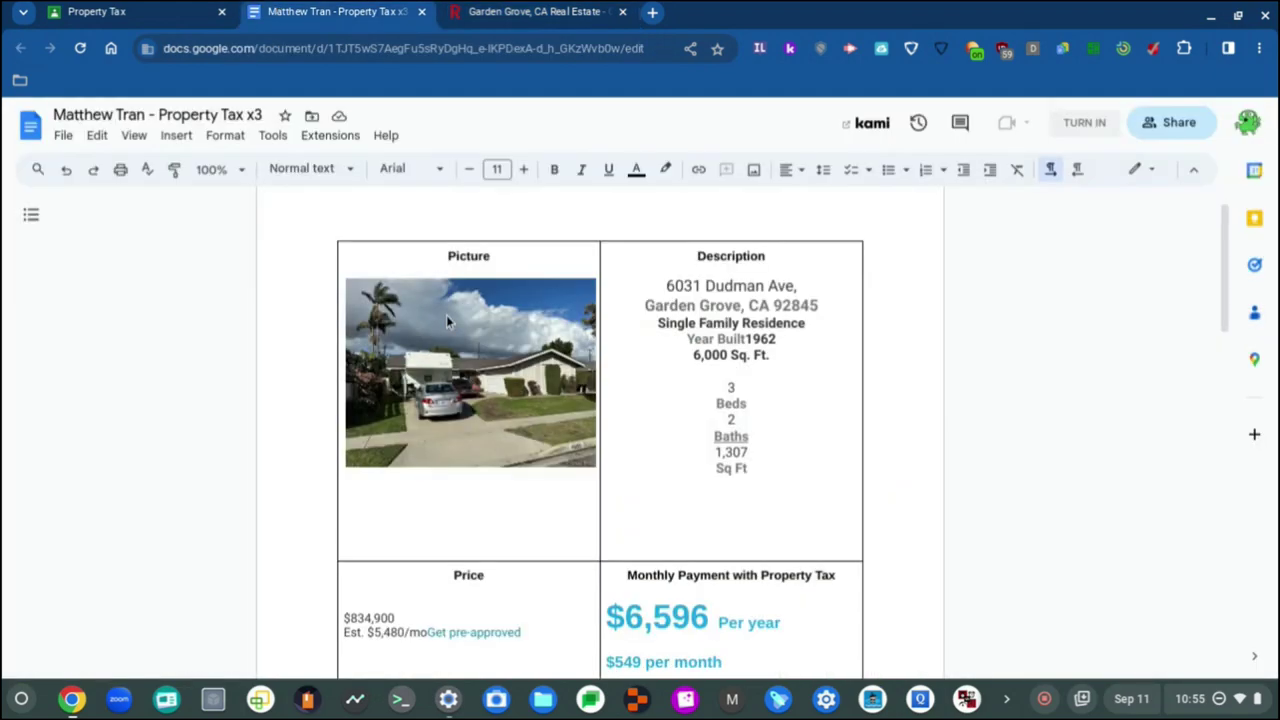
pyautogui.scroll(-4, 502, 381)
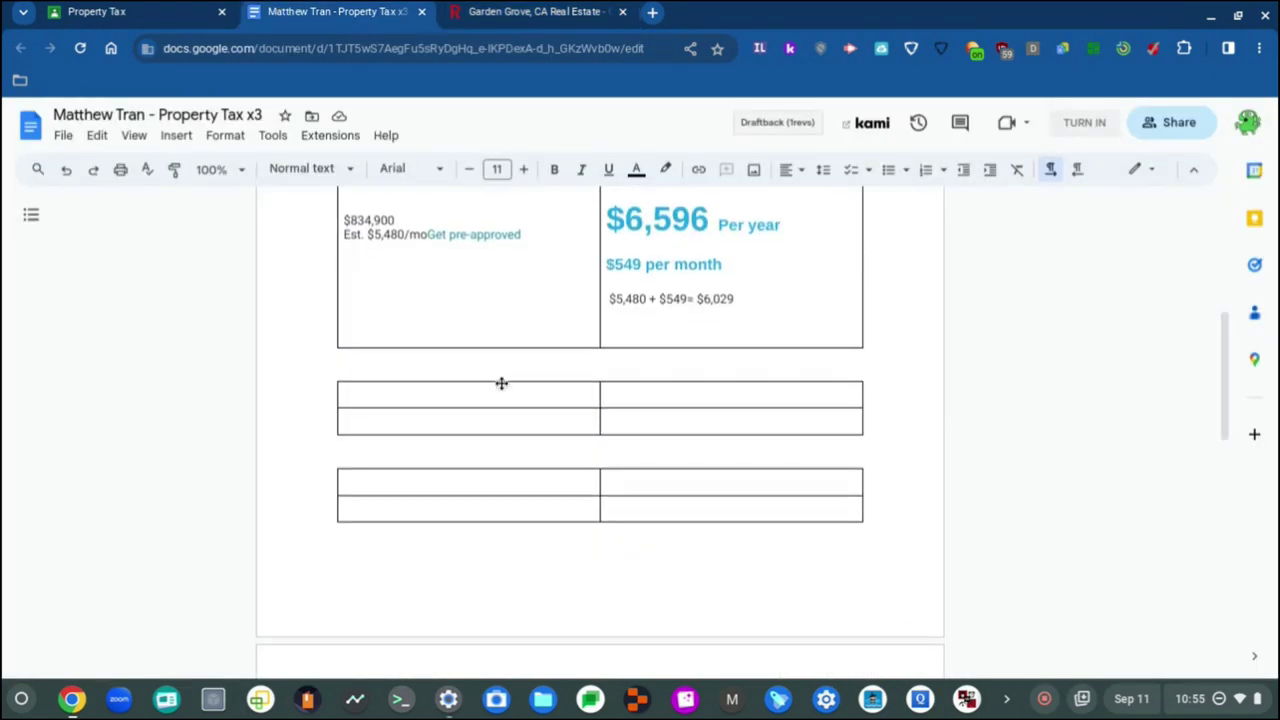
pyautogui.scroll(3, 501, 383)
pyautogui.scroll(1, 501, 383)
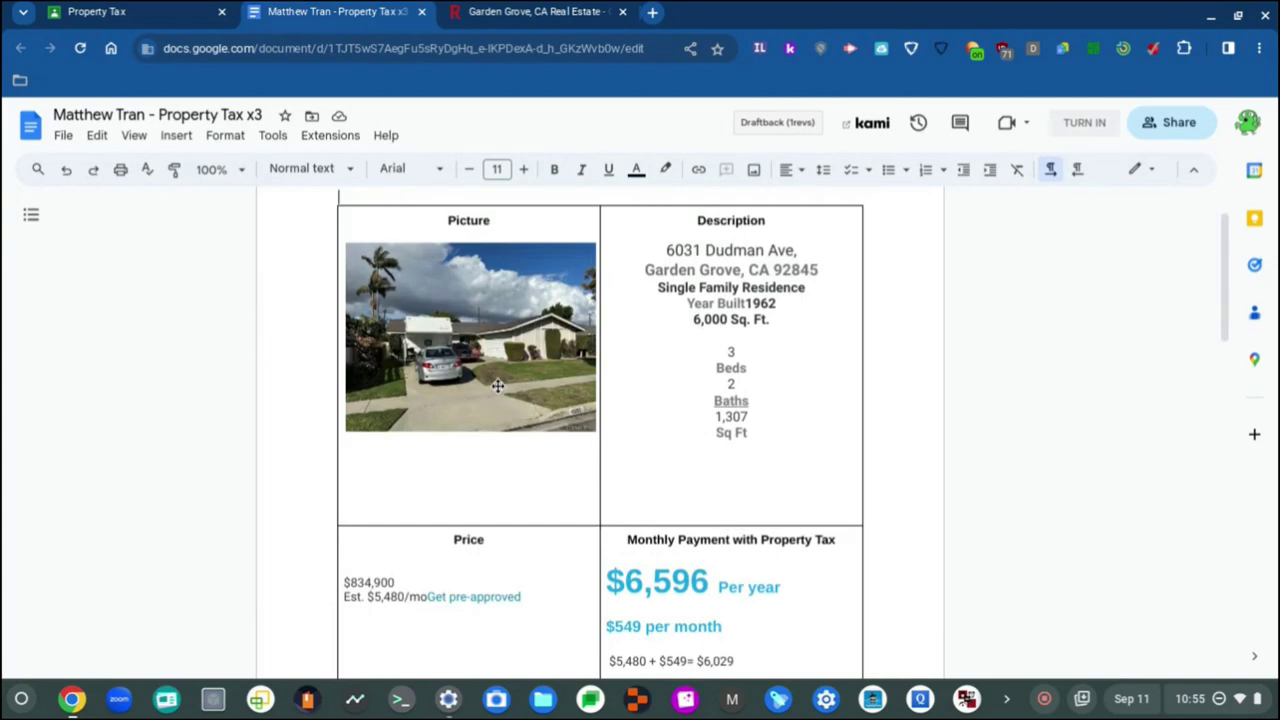
pyautogui.scroll(-4, 497, 386)
pyautogui.scroll(1, 491, 446)
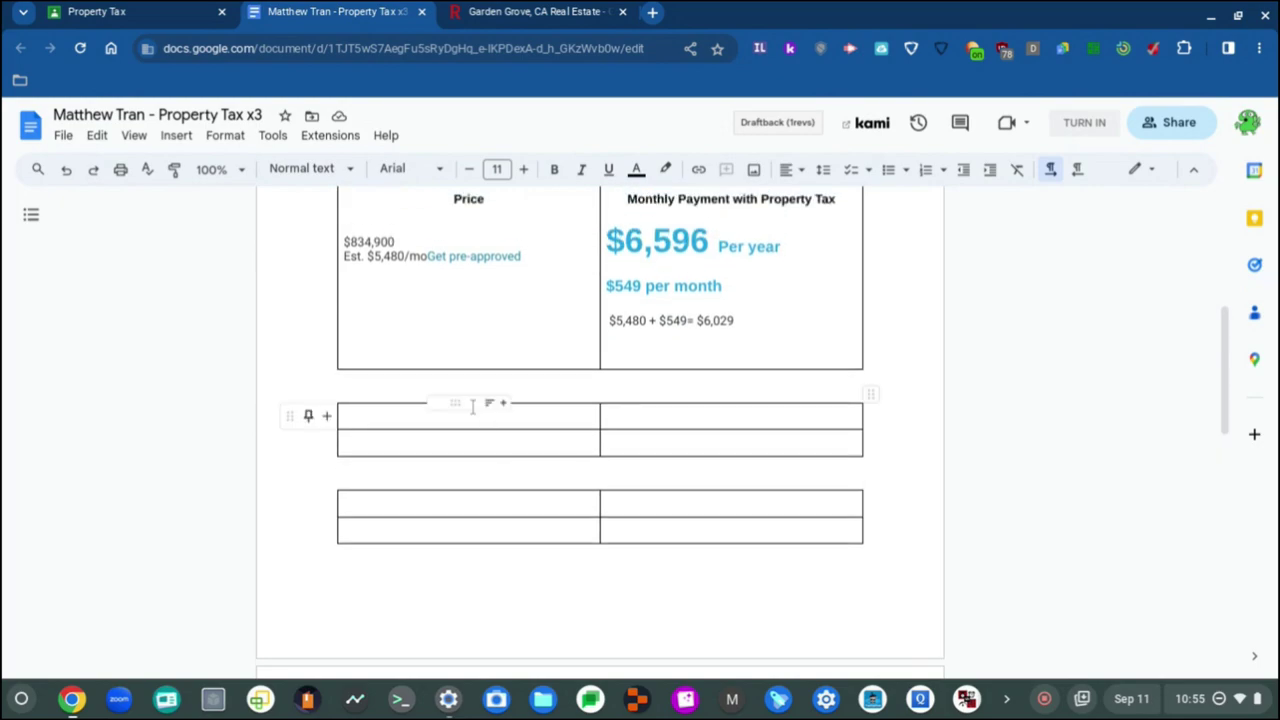
pyautogui.hotkey('ctrl', 'Home')
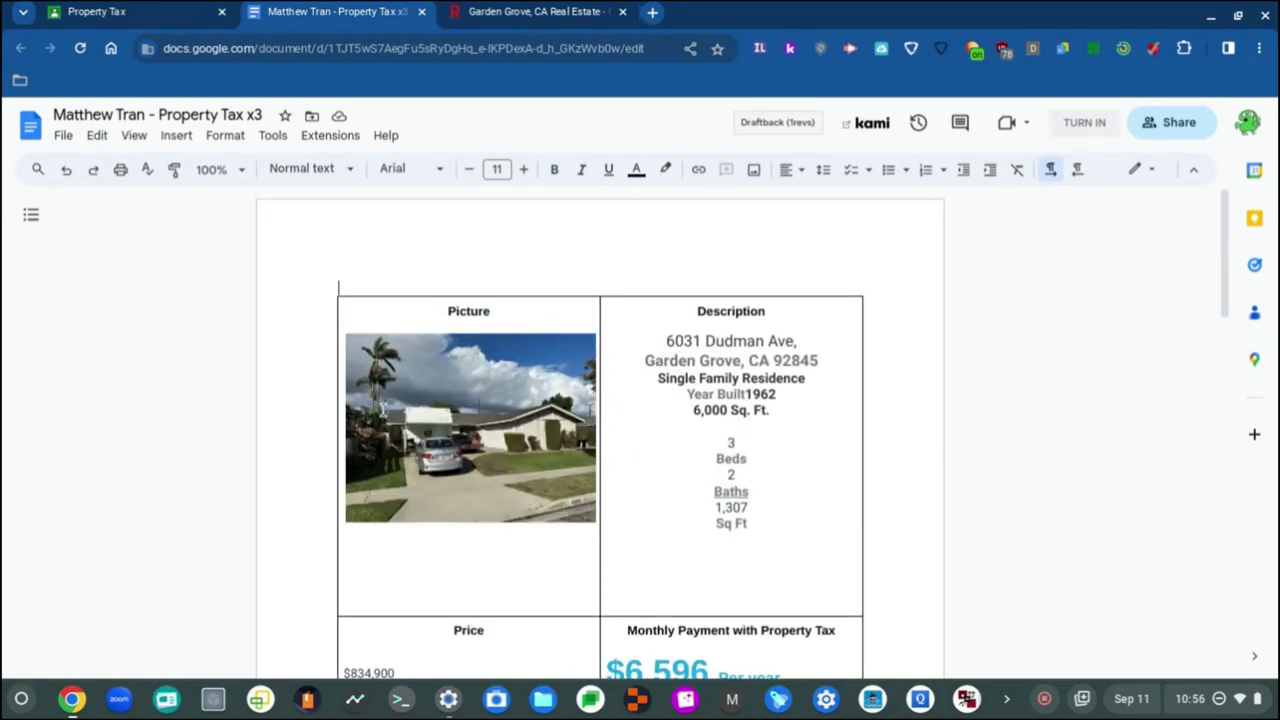
pyautogui.scroll(-2, 382, 408)
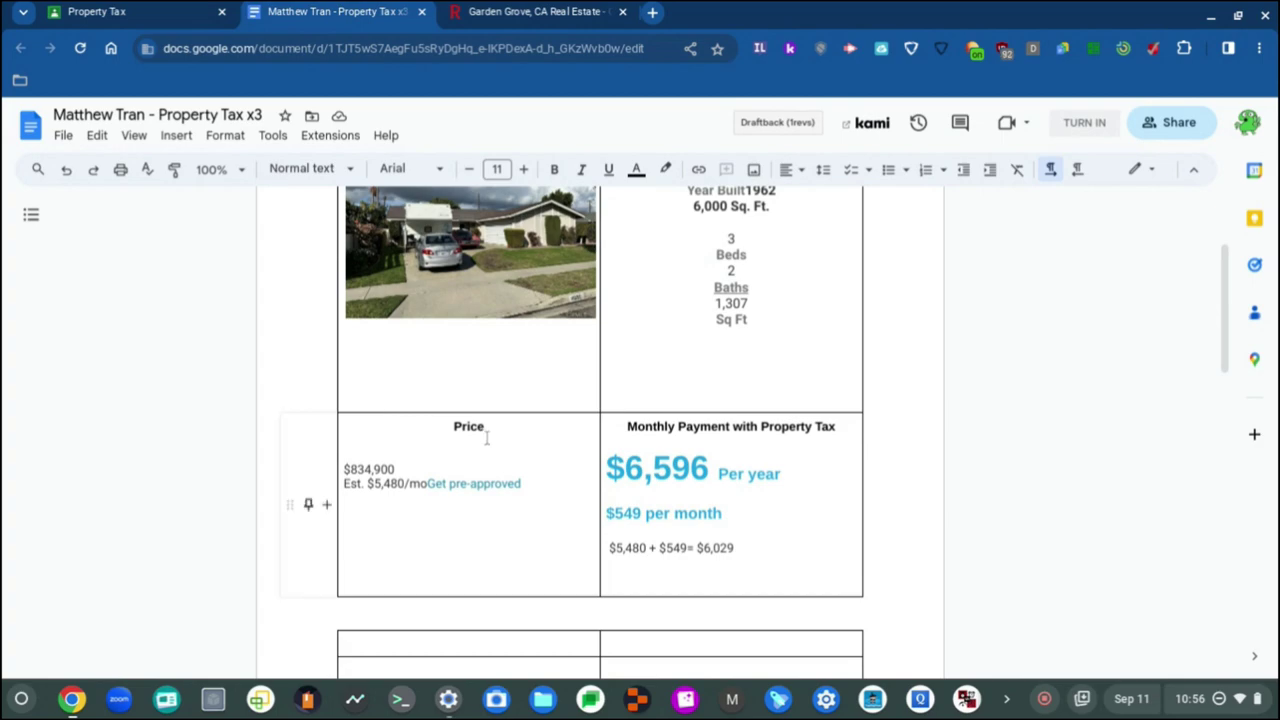
pyautogui.scroll(2, 527, 330)
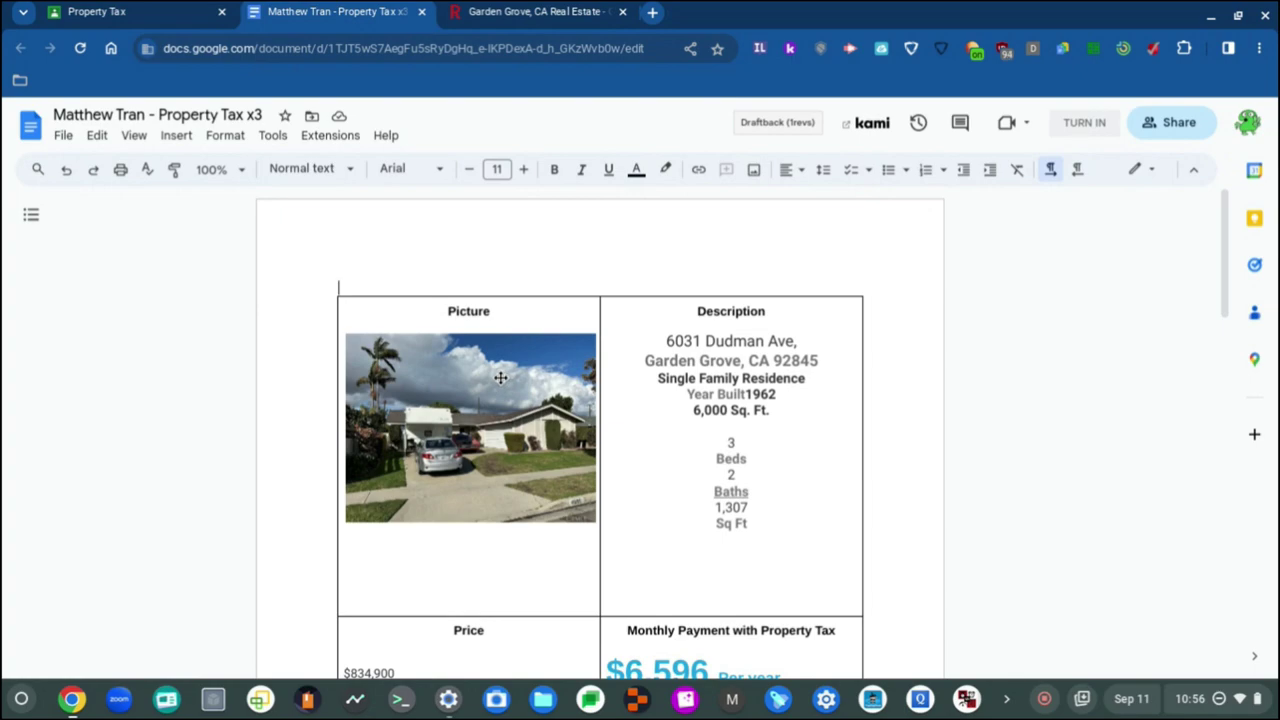
pyautogui.scroll(-5, 500, 377)
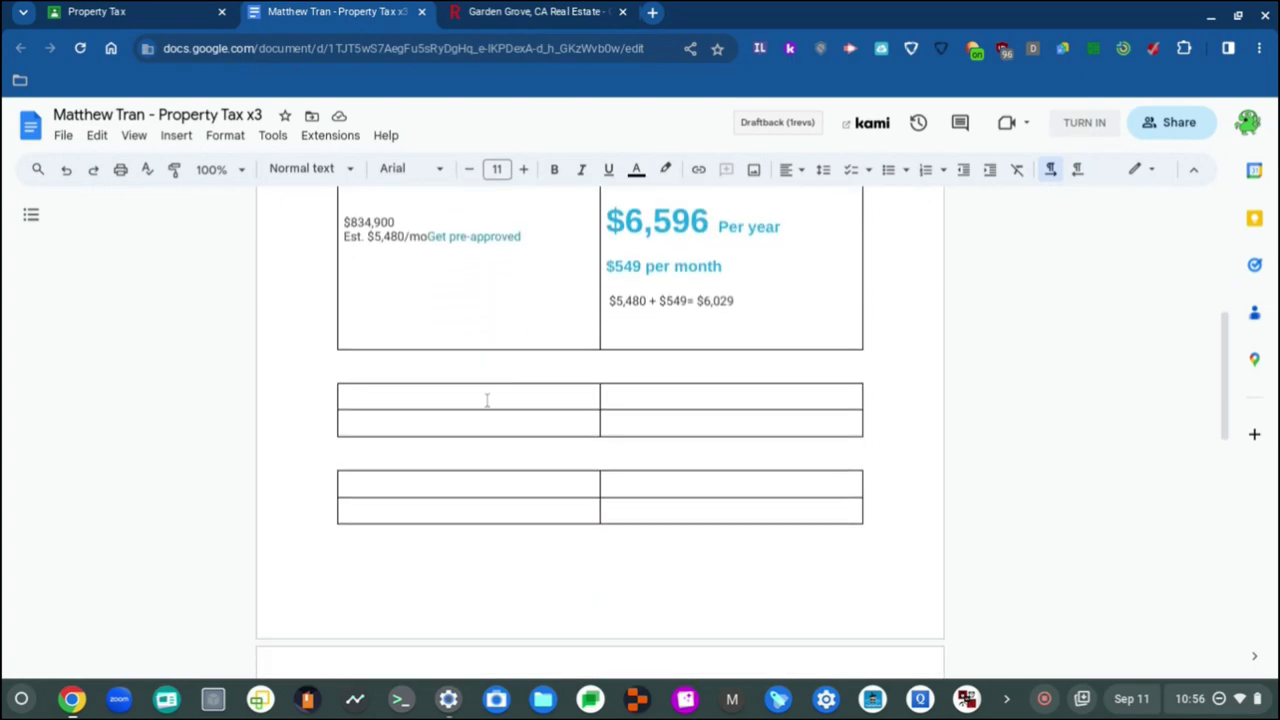
# Step: Click into the empty table's first cell, then bring up ChromeOS Settings showing the update at 51%
pyautogui.click(474, 398)
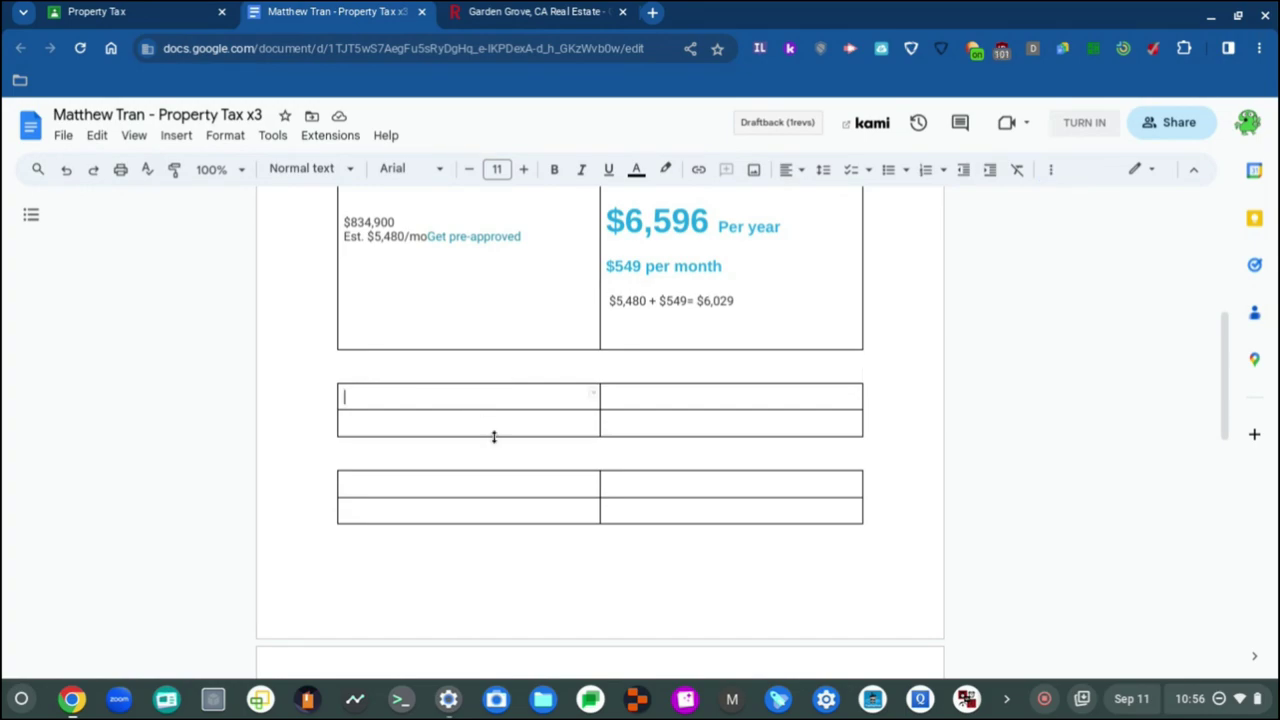
pyautogui.scroll(4, 493, 436)
pyautogui.scroll(-3, 493, 436)
pyautogui.scroll(2, 493, 436)
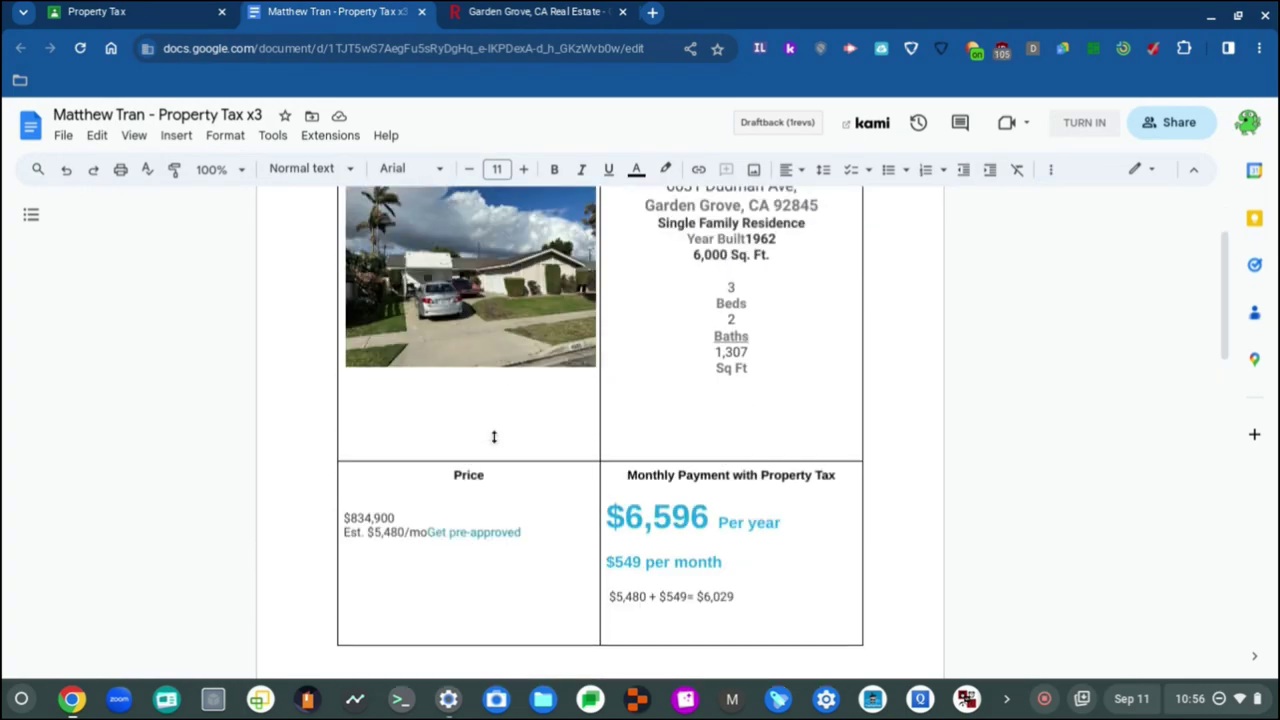
pyautogui.scroll(2, 493, 436)
pyautogui.scroll(-3, 493, 436)
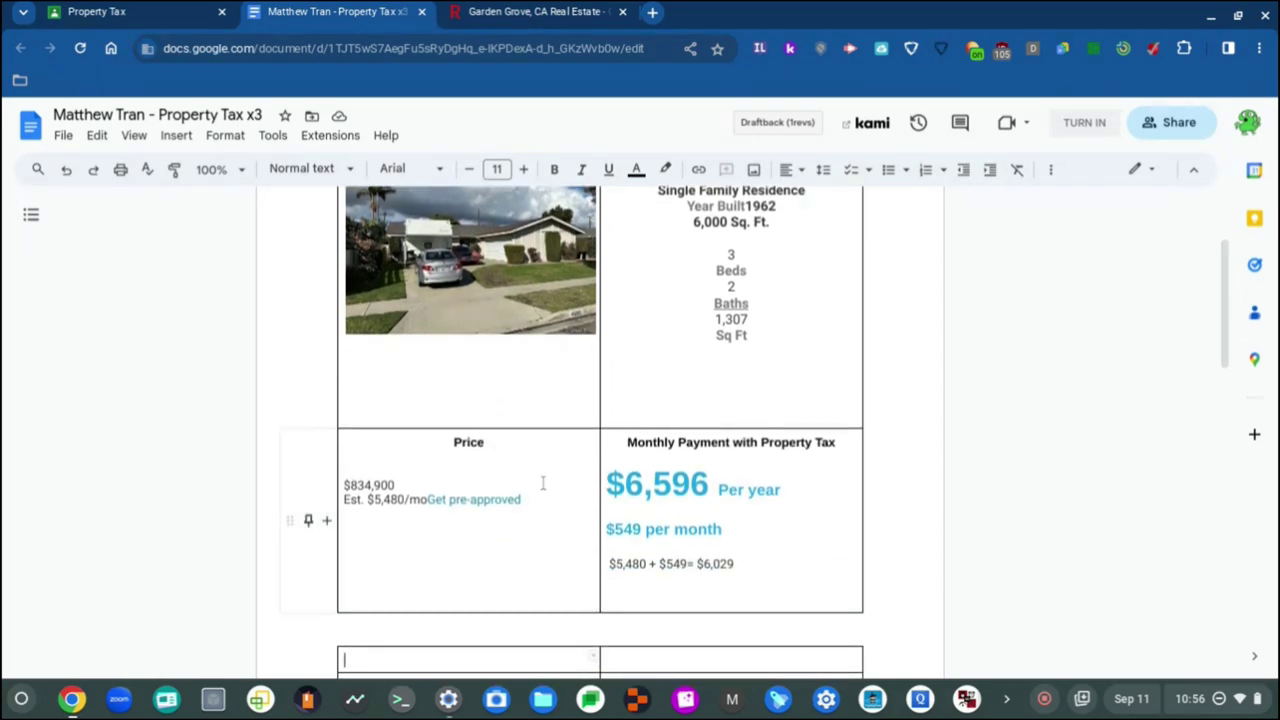
pyautogui.scroll(2, 466, 431)
pyautogui.scroll(-2, 466, 431)
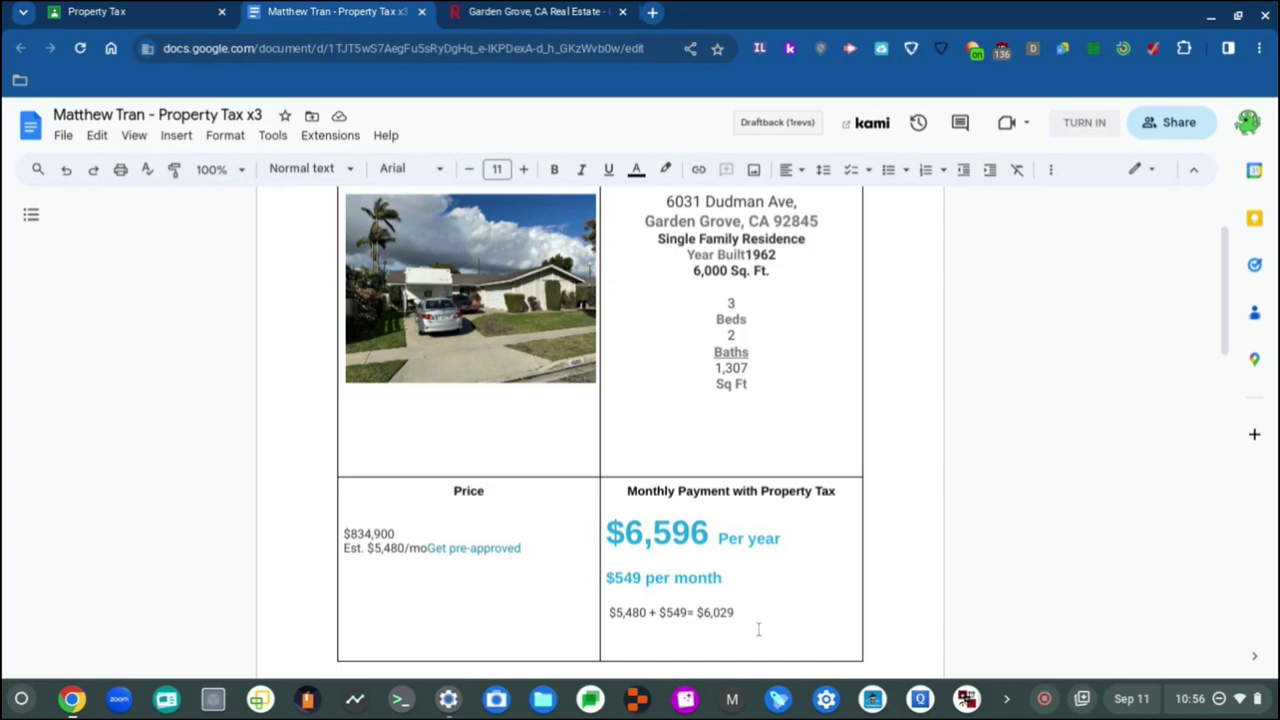
pyautogui.click(456, 704)
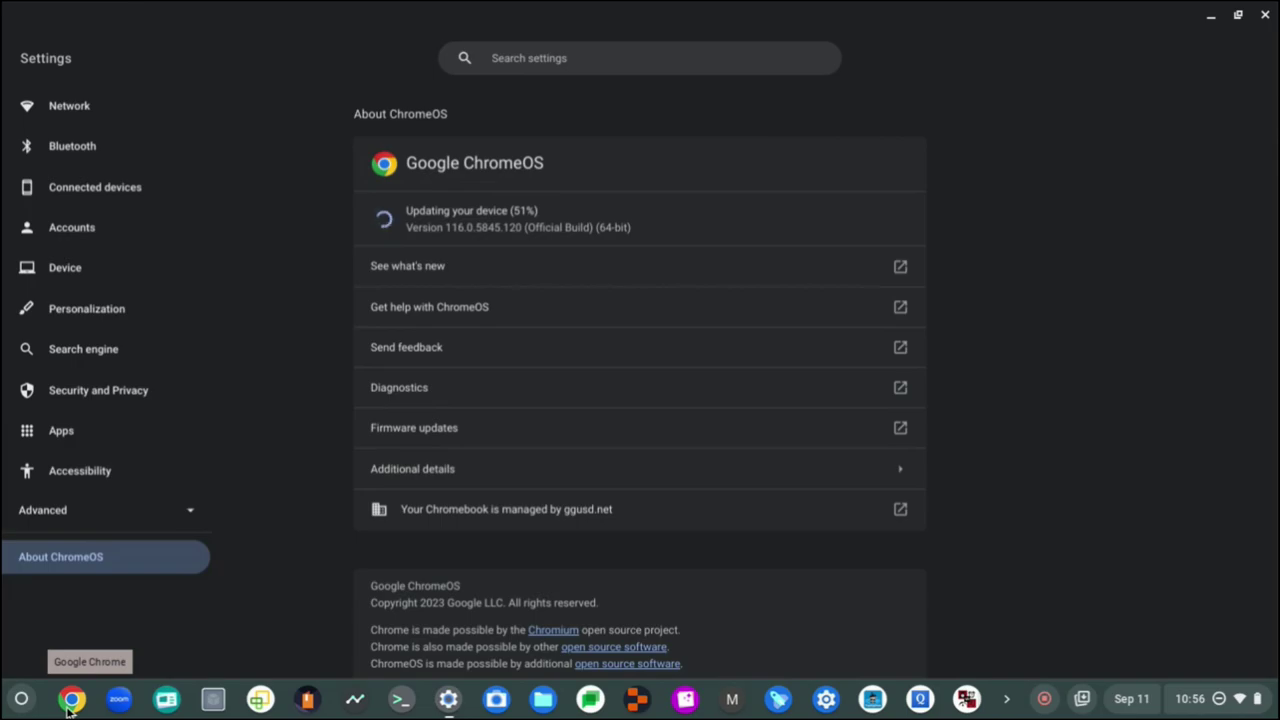
# Step: Switch back and forth between the Property Tax document and the ChromeOS update progress
pyautogui.click(70, 699)
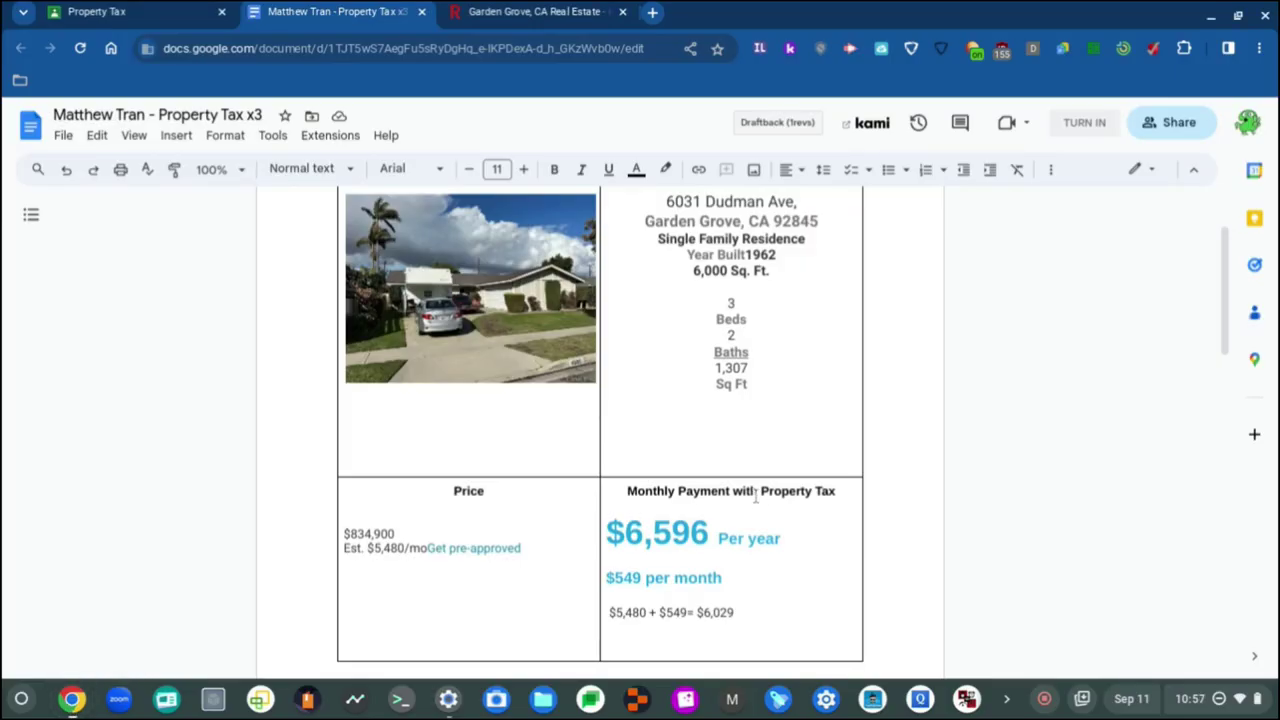
pyautogui.scroll(1, 706, 530)
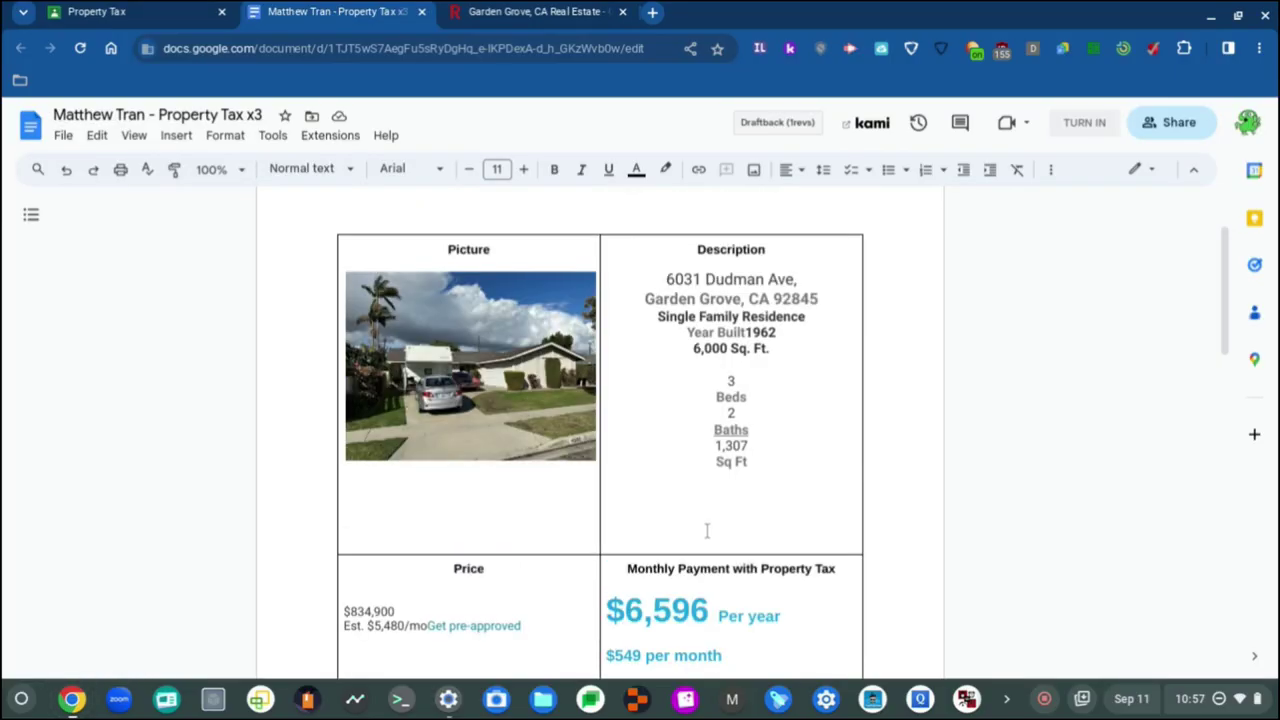
pyautogui.click(434, 702)
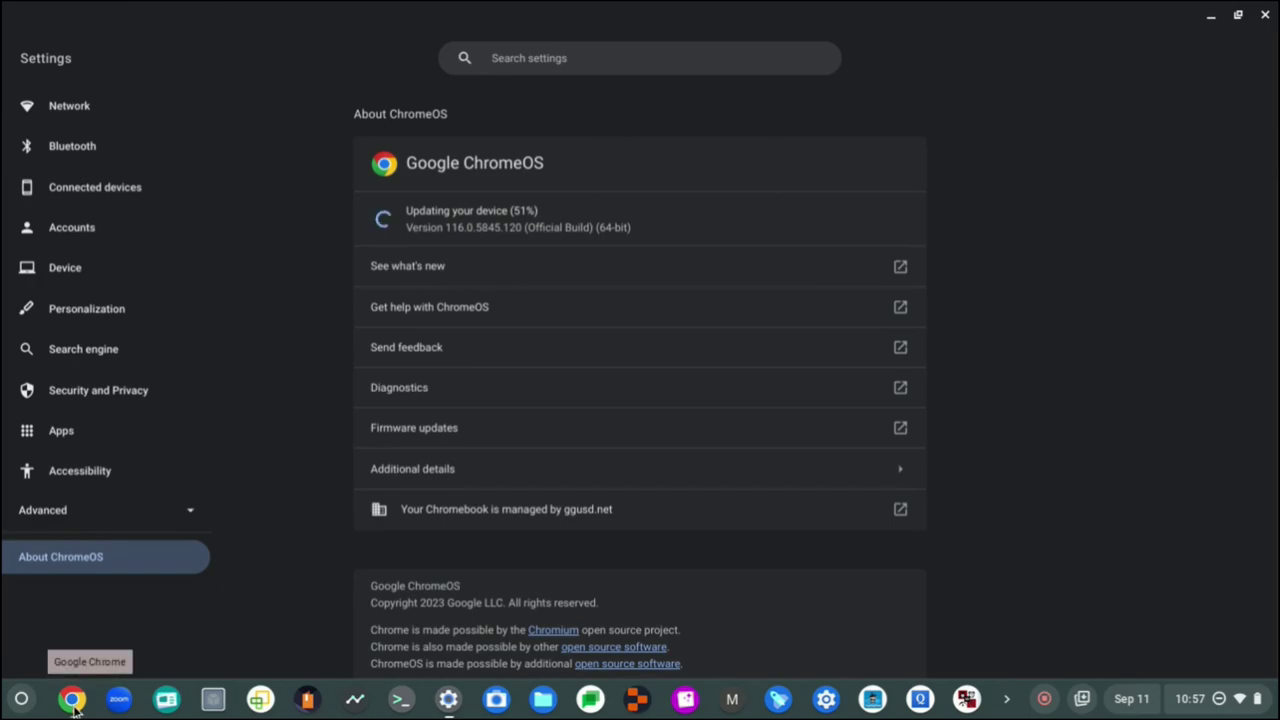
pyautogui.click(72, 700)
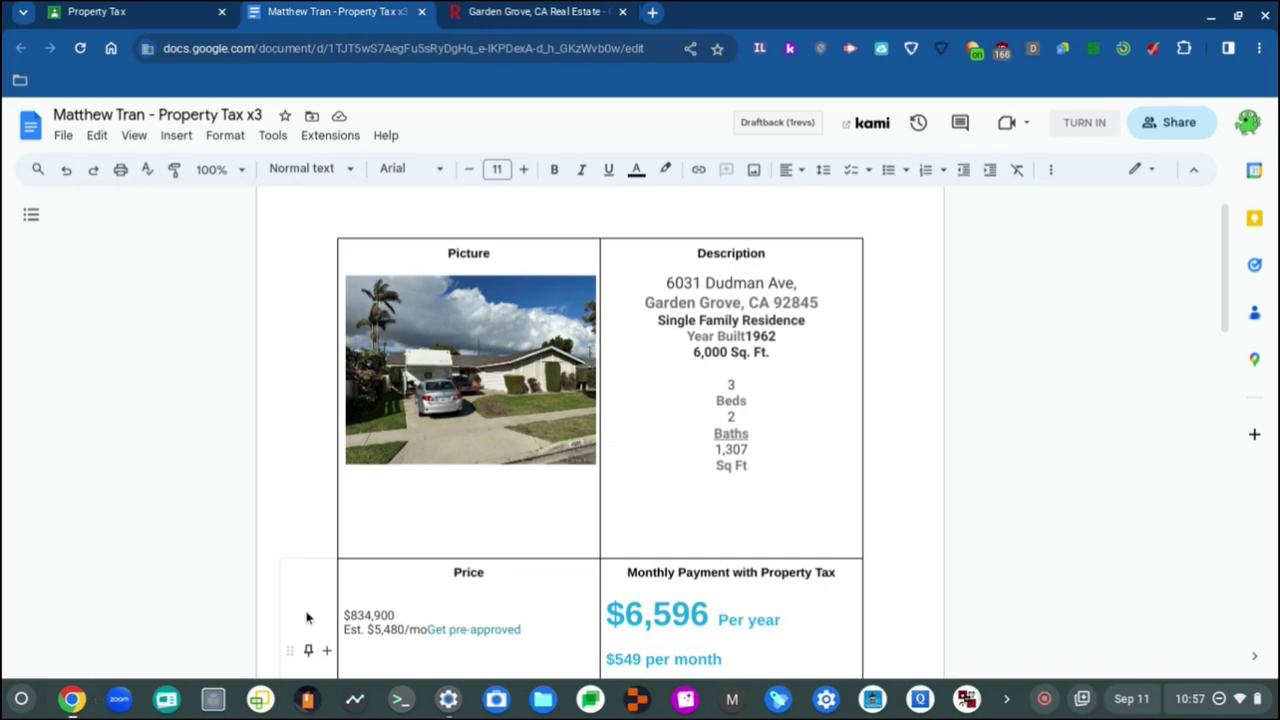
pyautogui.scroll(1, 456, 588)
pyautogui.scroll(-2, 505, 489)
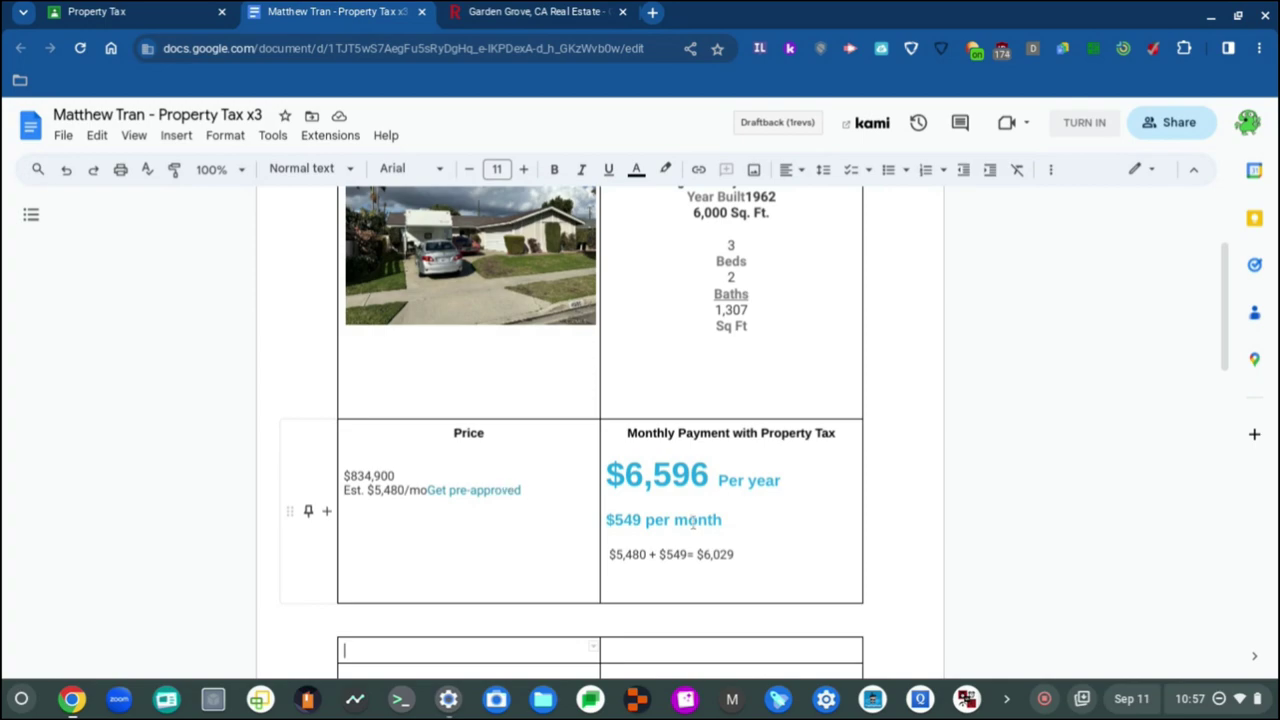
# Step: Open and close the Google account panel, recheck the update at 84%, and return to the document
pyautogui.click(1248, 122)
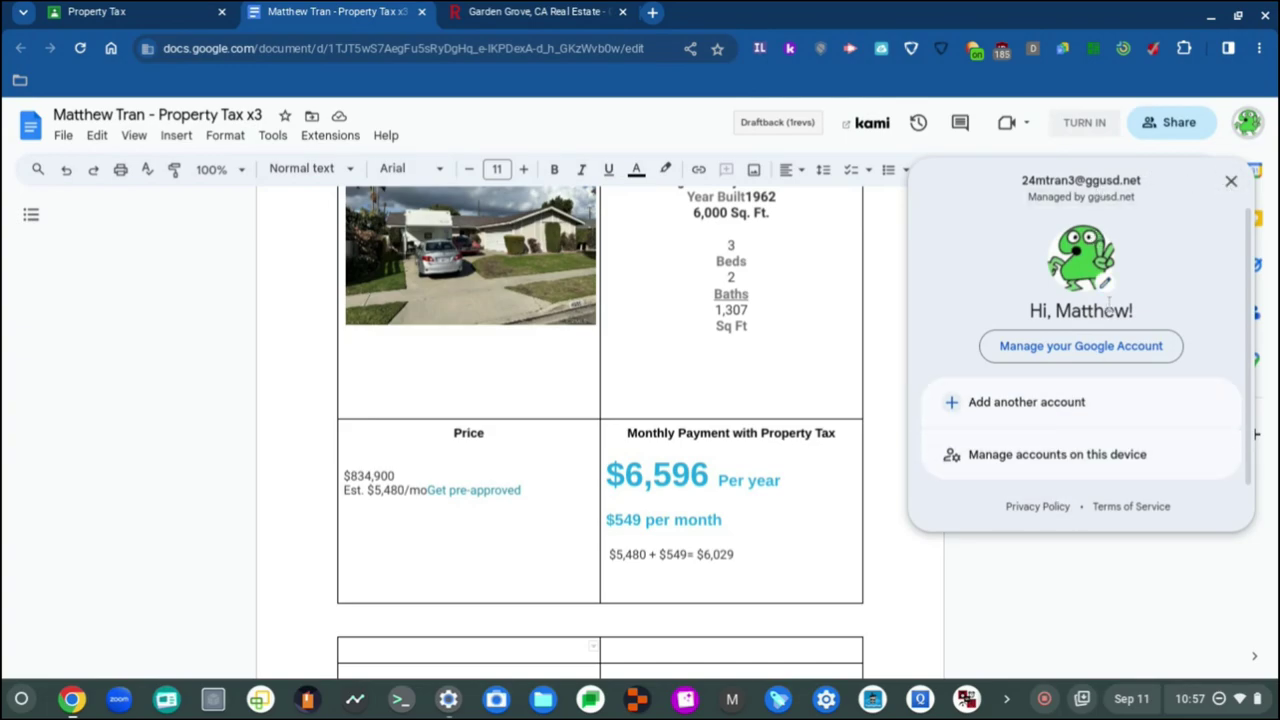
pyautogui.click(1231, 181)
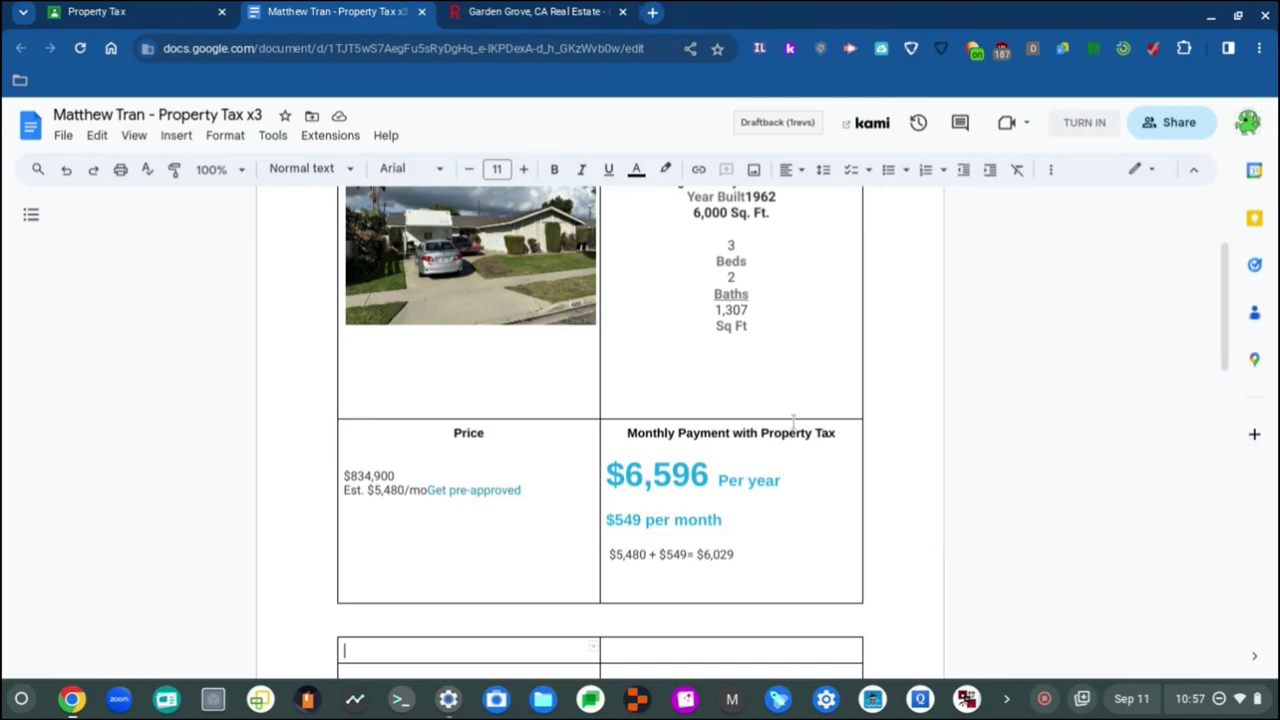
pyautogui.scroll(3, 641, 494)
pyautogui.scroll(-3, 641, 494)
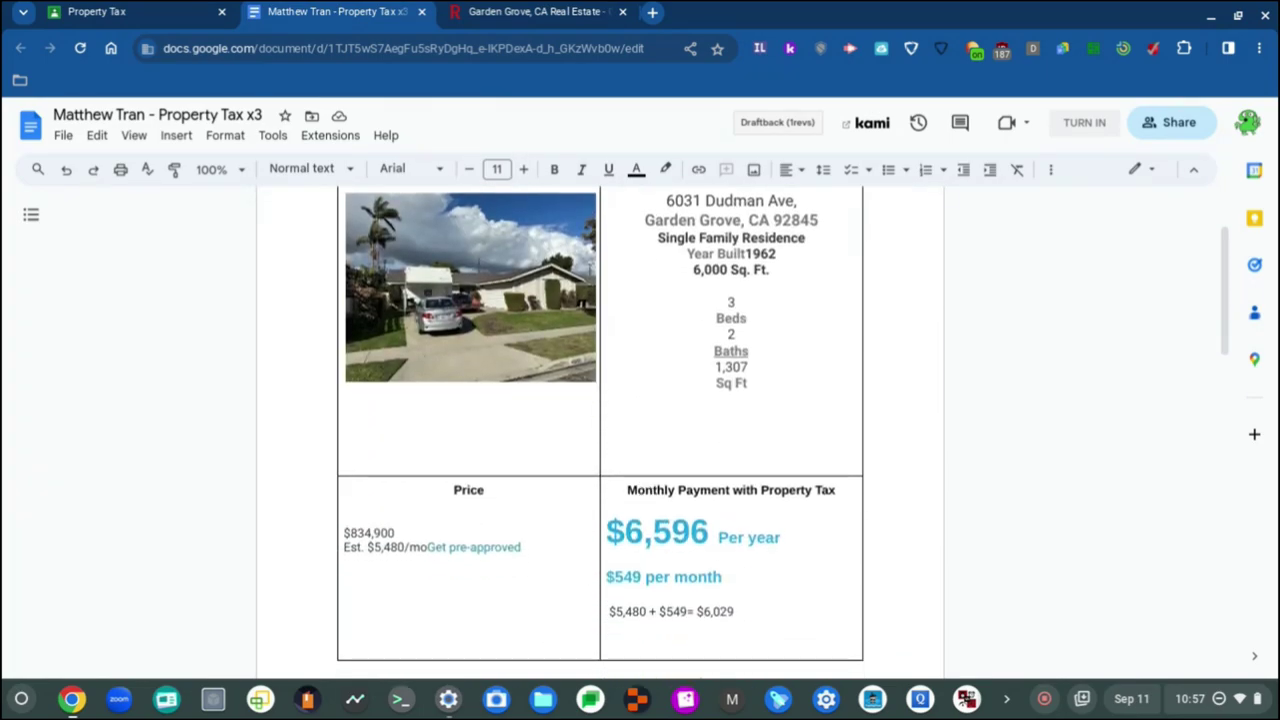
pyautogui.click(440, 699)
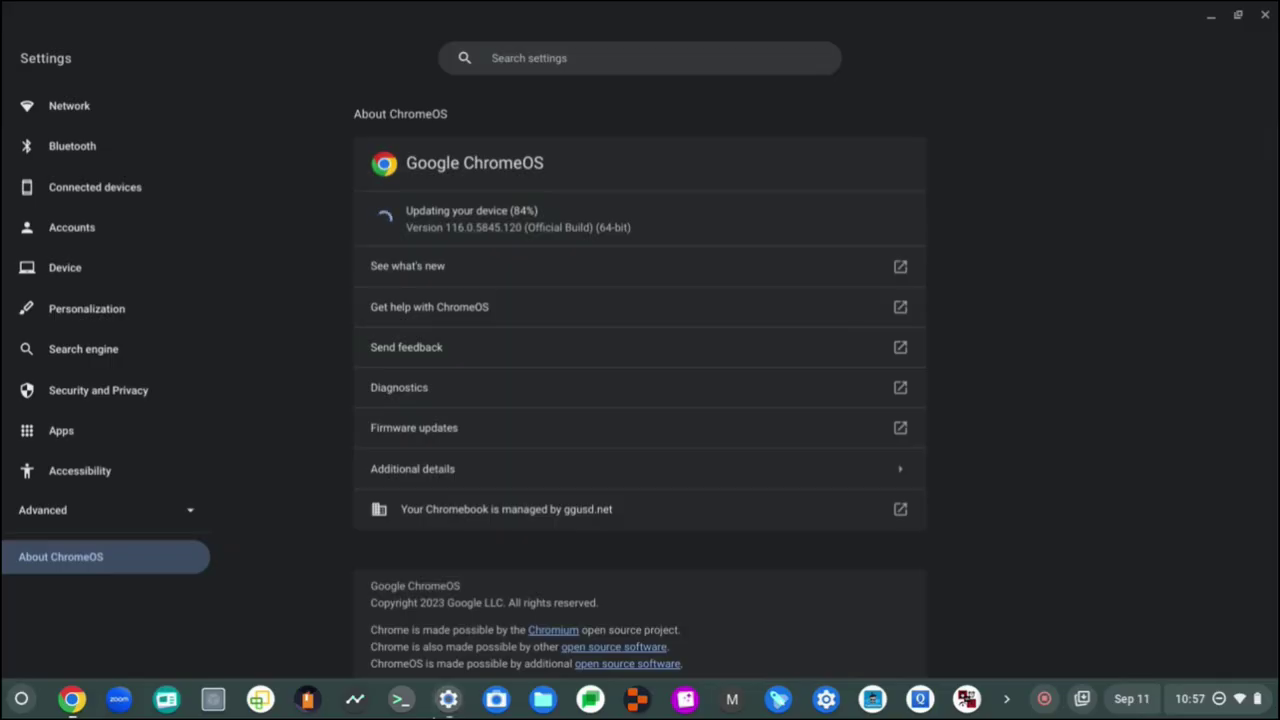
pyautogui.click(71, 700)
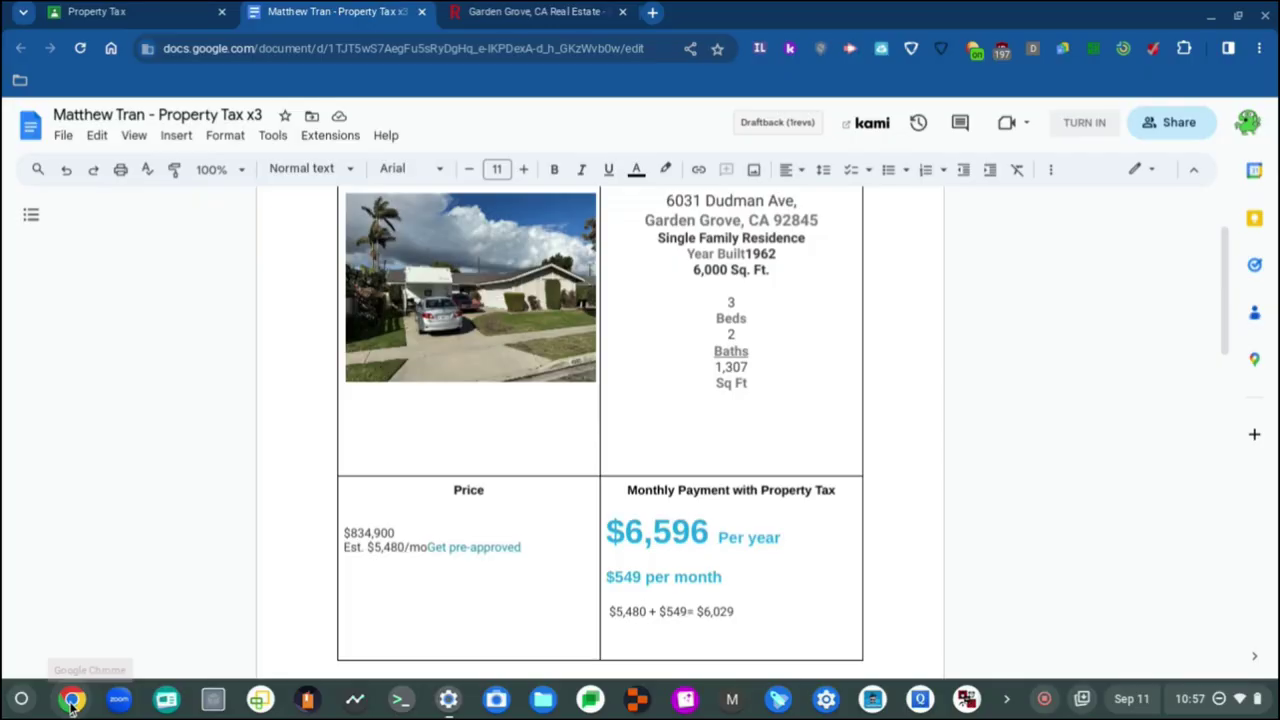
pyautogui.scroll(2, 631, 466)
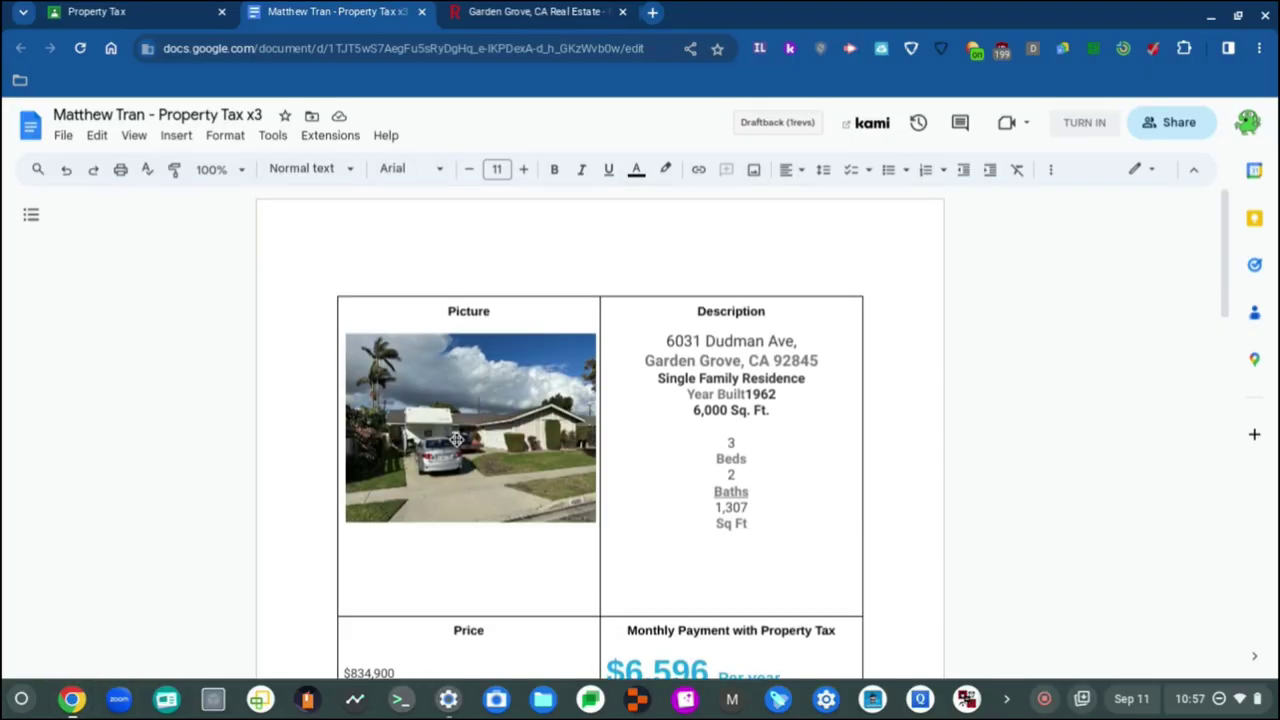
# Step: Select the house photo in the first listing's Picture cell and scroll through the listing
pyautogui.click(456, 440)
pyautogui.scroll(-5, 535, 503)
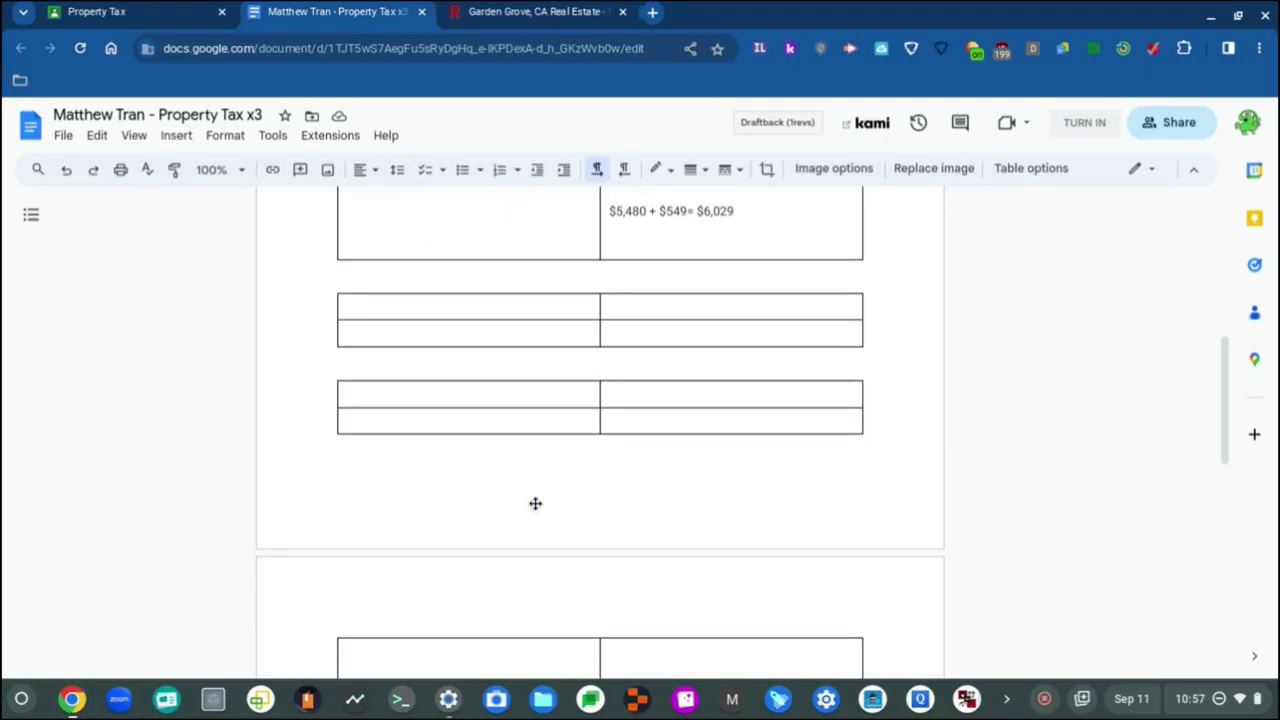
pyautogui.scroll(-5, 535, 503)
pyautogui.scroll(4, 535, 503)
pyautogui.scroll(-2, 535, 503)
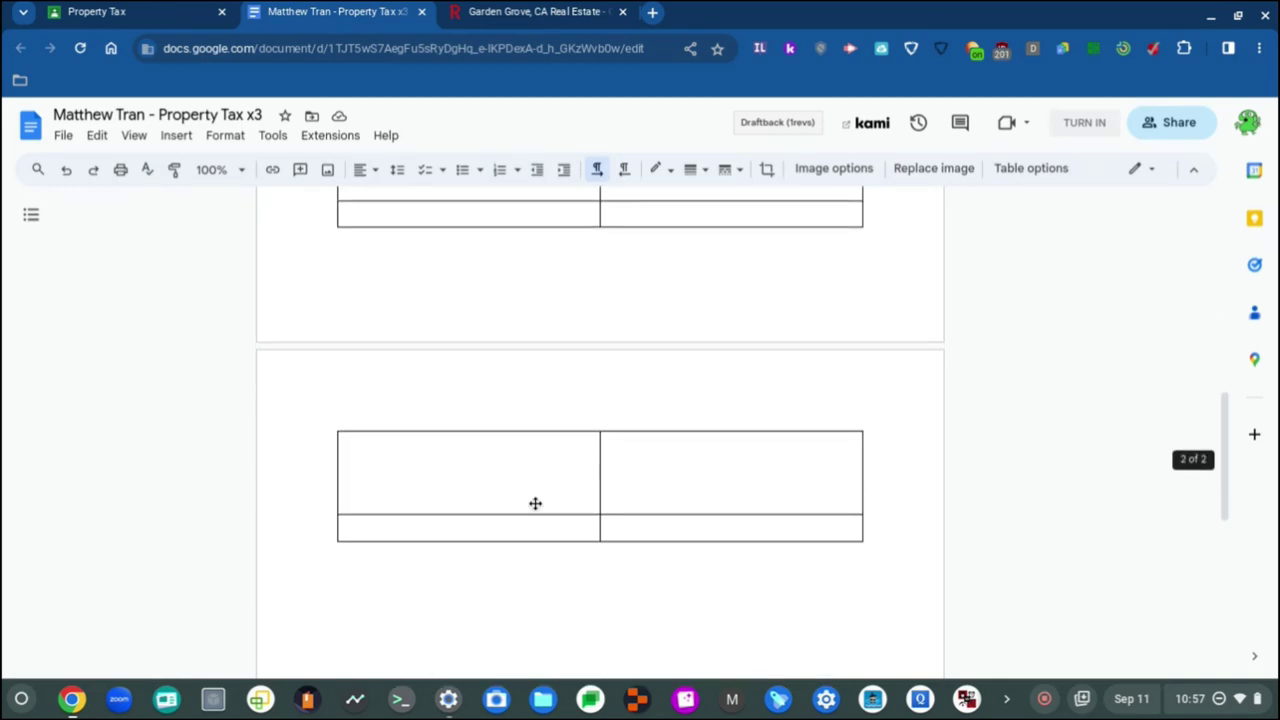
pyautogui.scroll(3, 535, 503)
pyautogui.scroll(1, 535, 503)
pyautogui.scroll(-4, 535, 503)
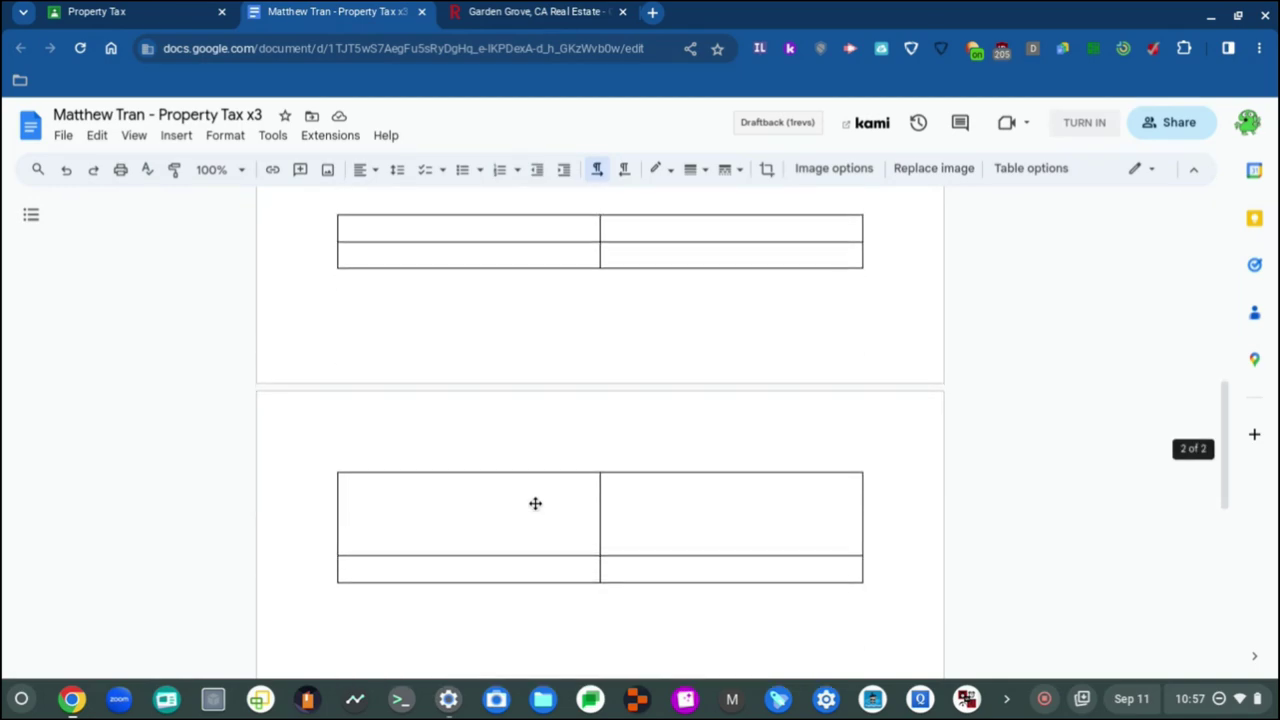
pyautogui.scroll(8, 535, 503)
pyautogui.scroll(1, 535, 503)
pyautogui.scroll(3, 537, 351)
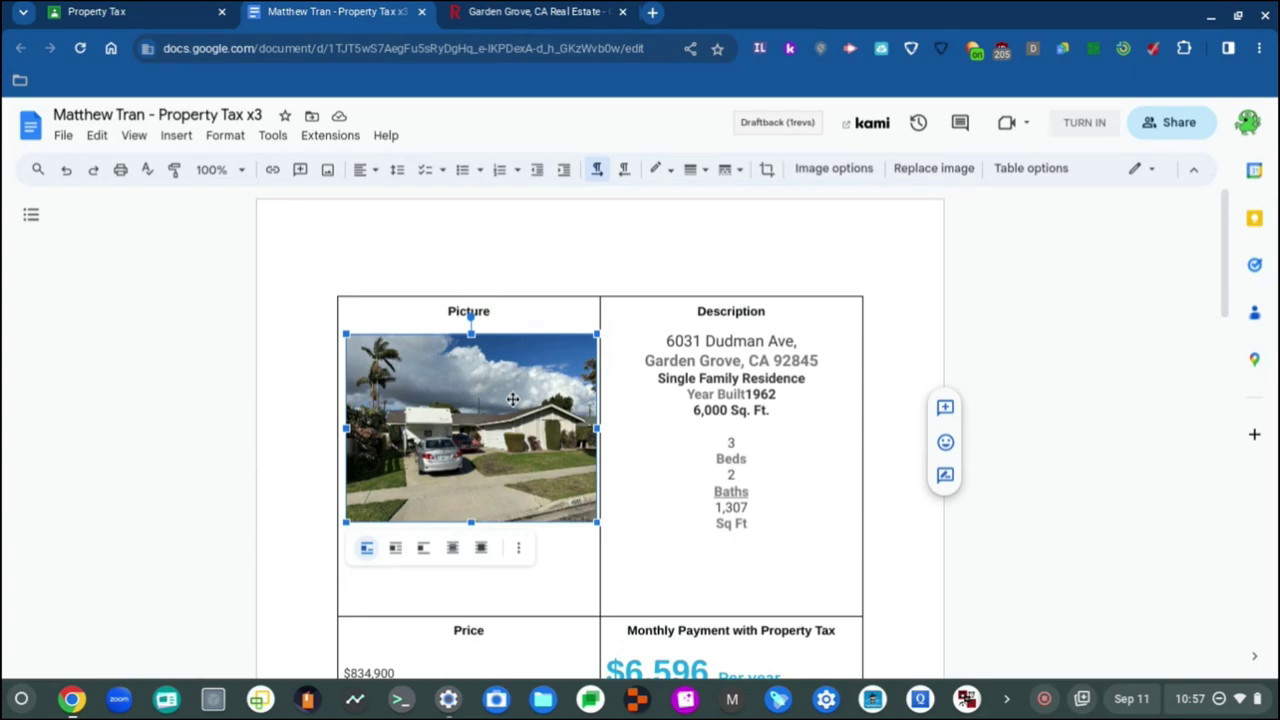
pyautogui.scroll(-4, 510, 400)
pyautogui.scroll(4, 506, 406)
# Step: Delete the house photo, the price text and the monthly payment block from the listing table
pyautogui.press('Delete')
pyautogui.scroll(-5, 466, 416)
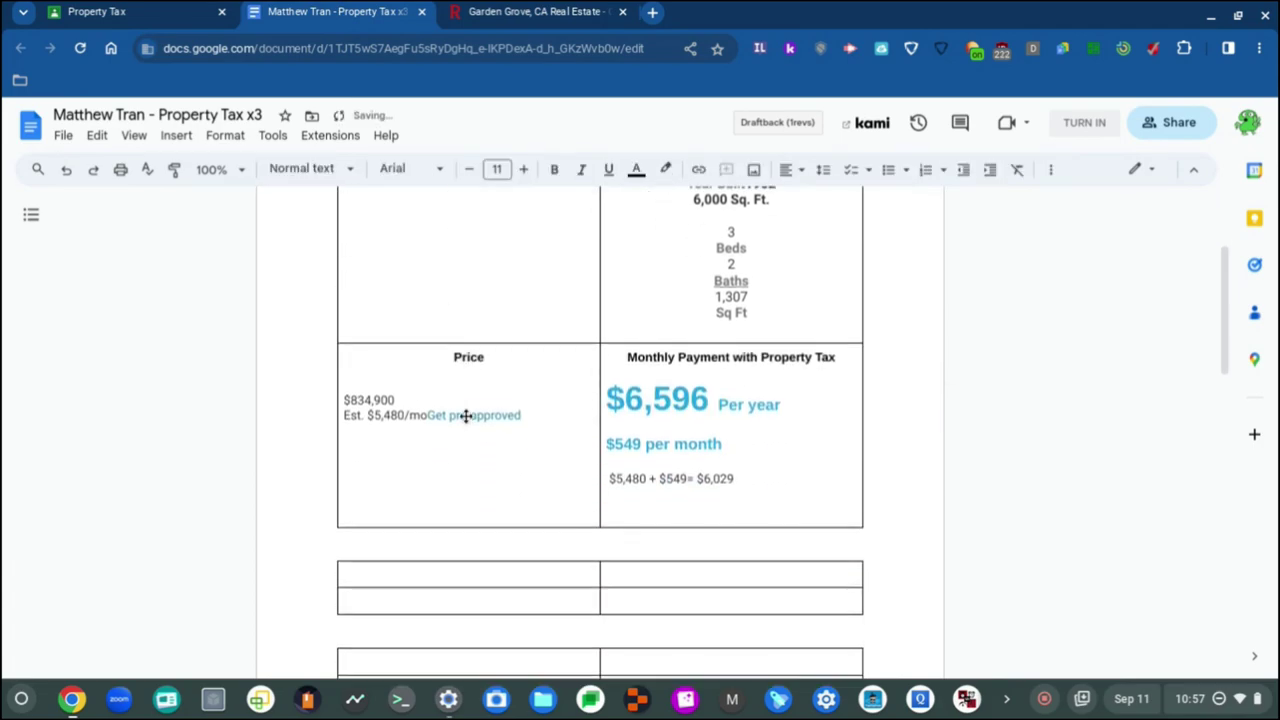
pyautogui.moveTo(311, 397); pyautogui.dragTo(366, 352)
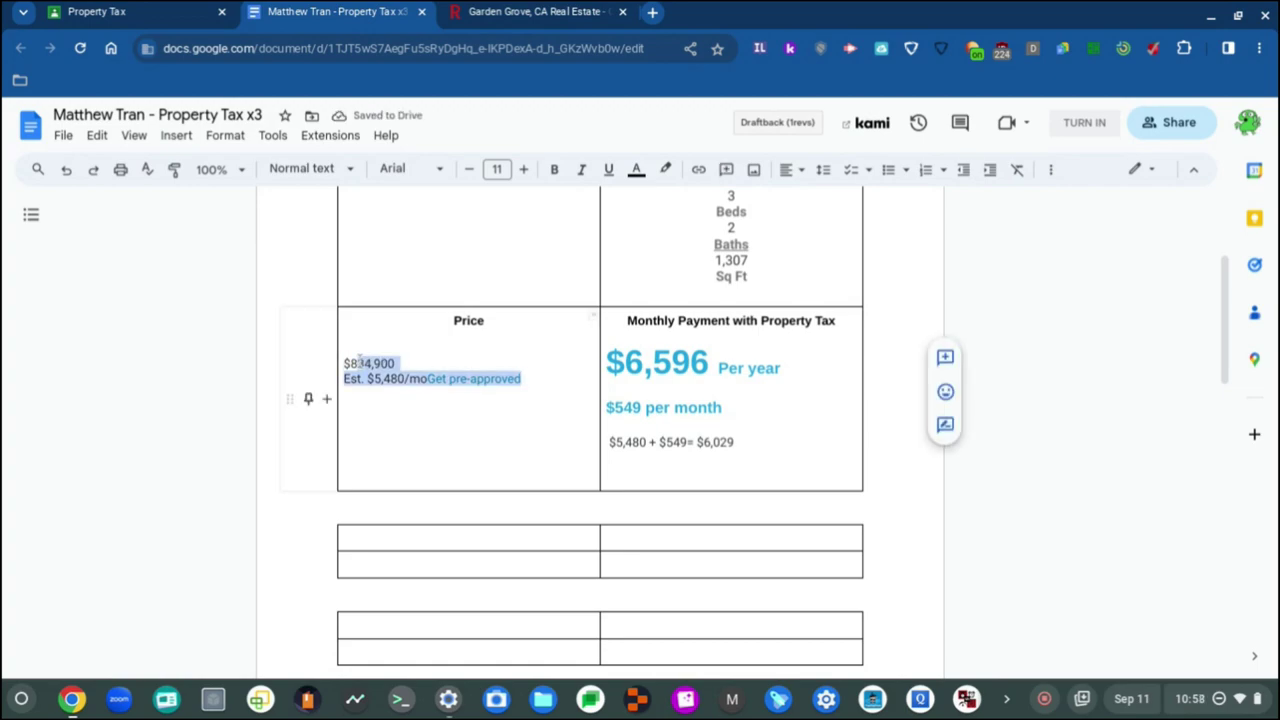
pyautogui.press('Delete')
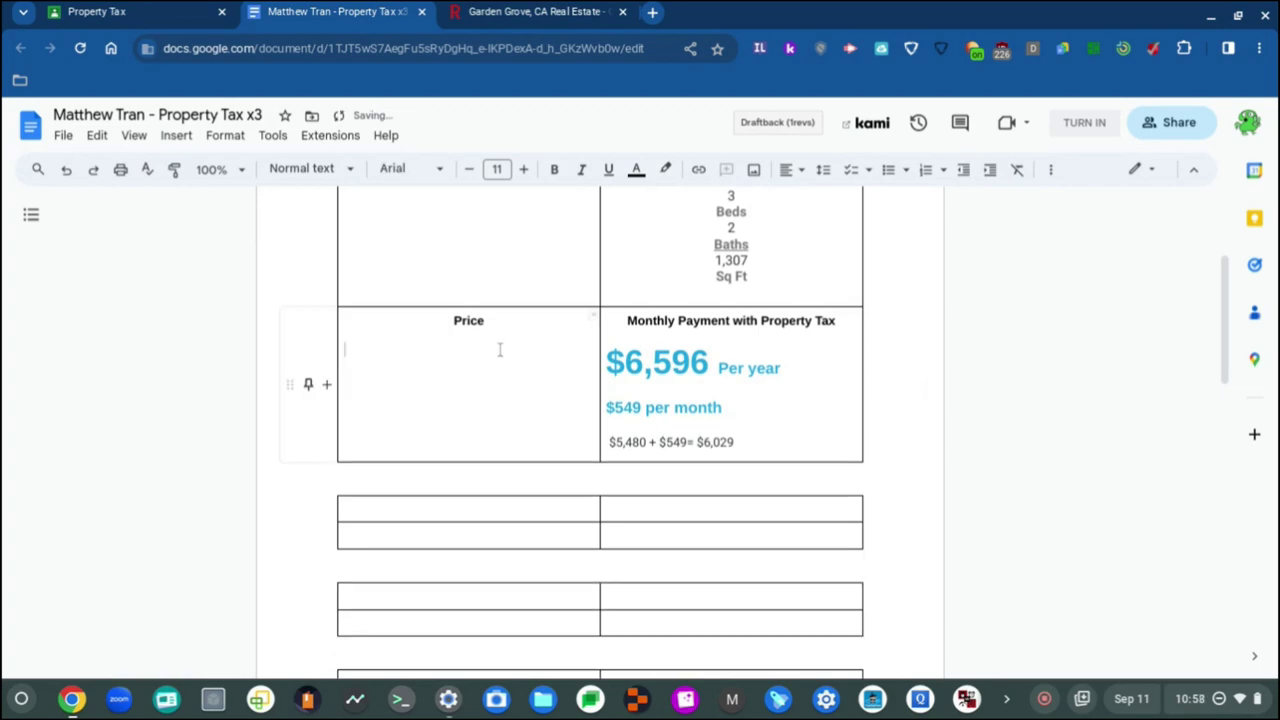
pyautogui.scroll(-4, 591, 363)
pyautogui.scroll(2, 591, 363)
pyautogui.scroll(-5, 591, 363)
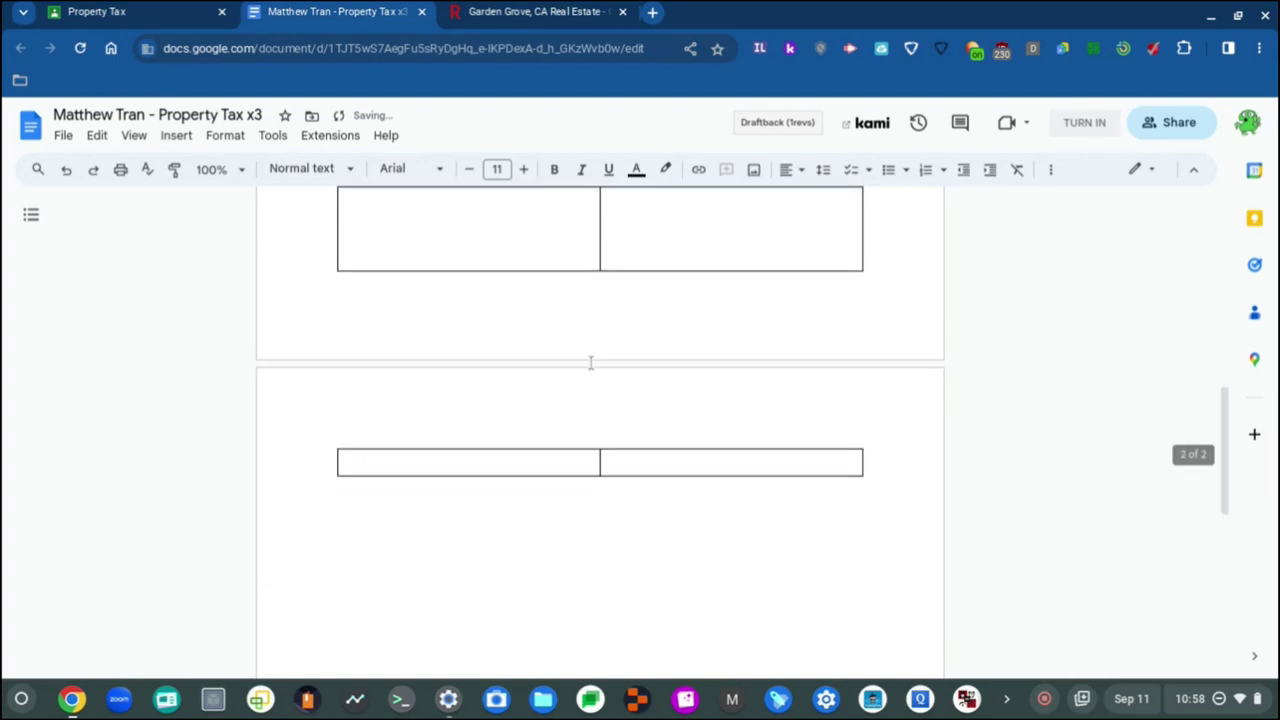
pyautogui.scroll(7, 591, 363)
pyautogui.scroll(1, 591, 363)
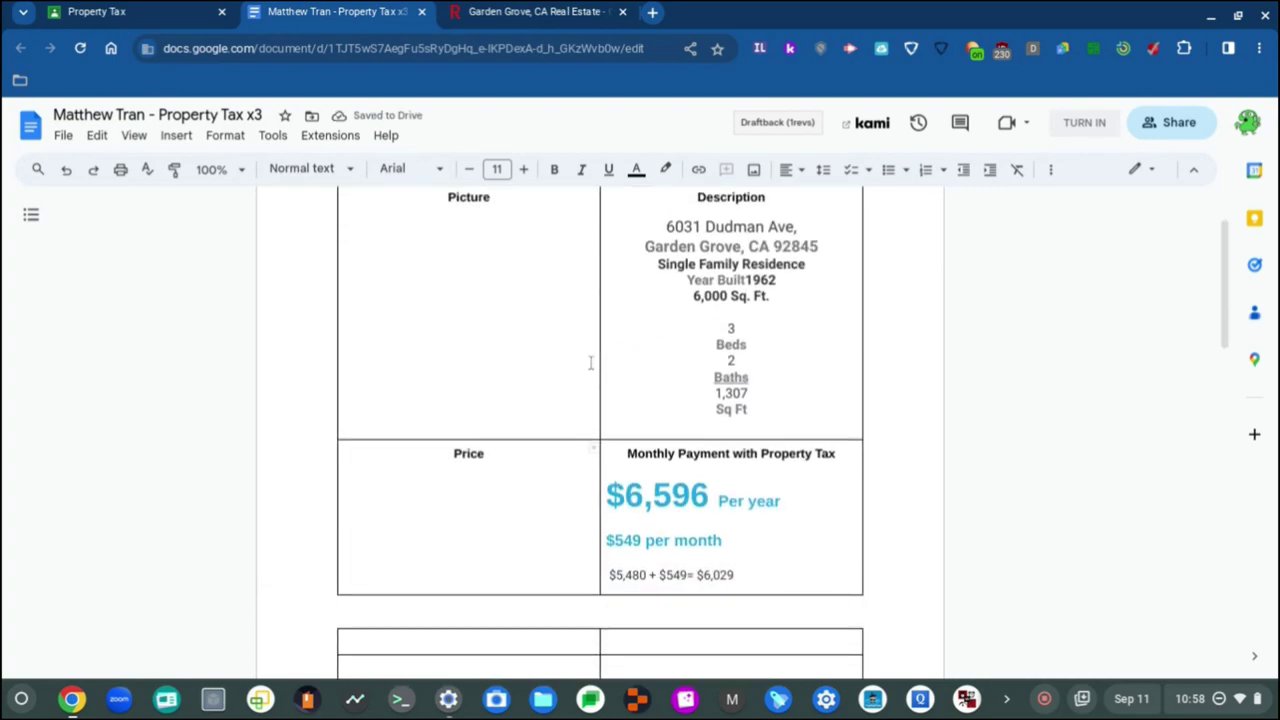
pyautogui.moveTo(740, 575); pyautogui.dragTo(611, 449)
pyautogui.hotkey('ctrl', 'c')
pyautogui.press('BackSpace')
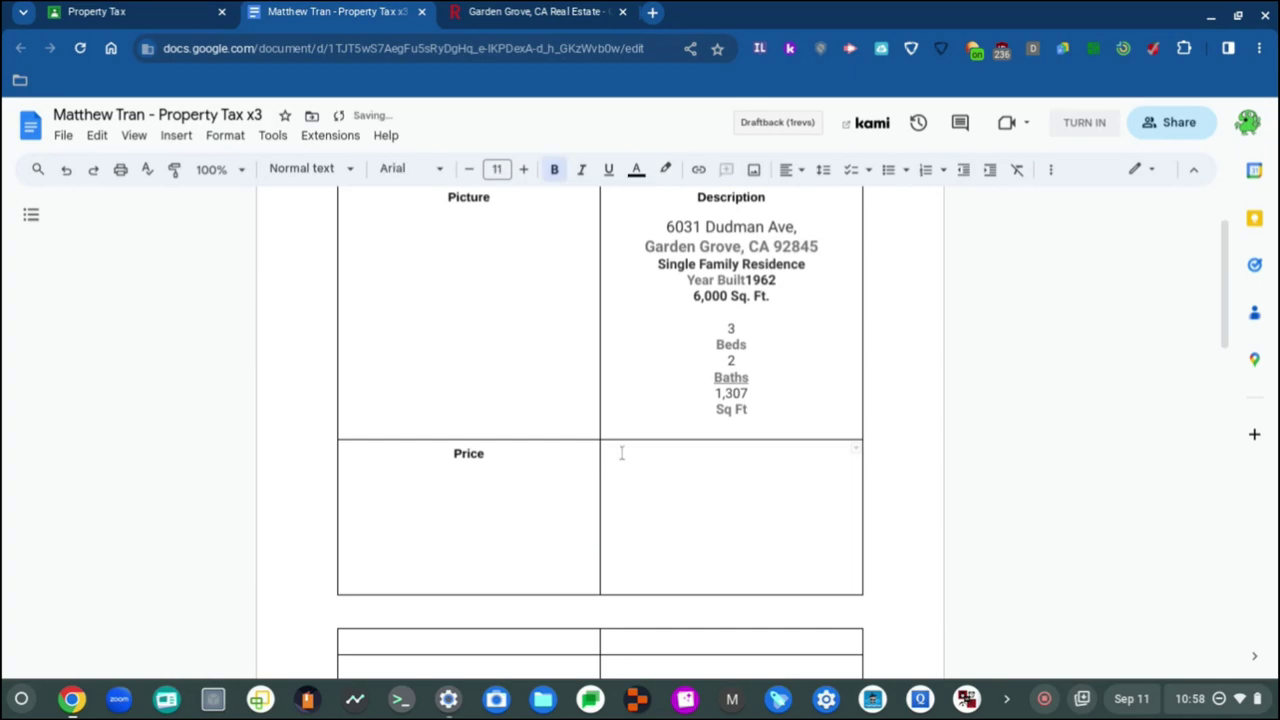
# Step: Paste the monthly payment block back into the empty cell beside Price
pyautogui.moveTo(766, 408); pyautogui.dragTo(605, 295)
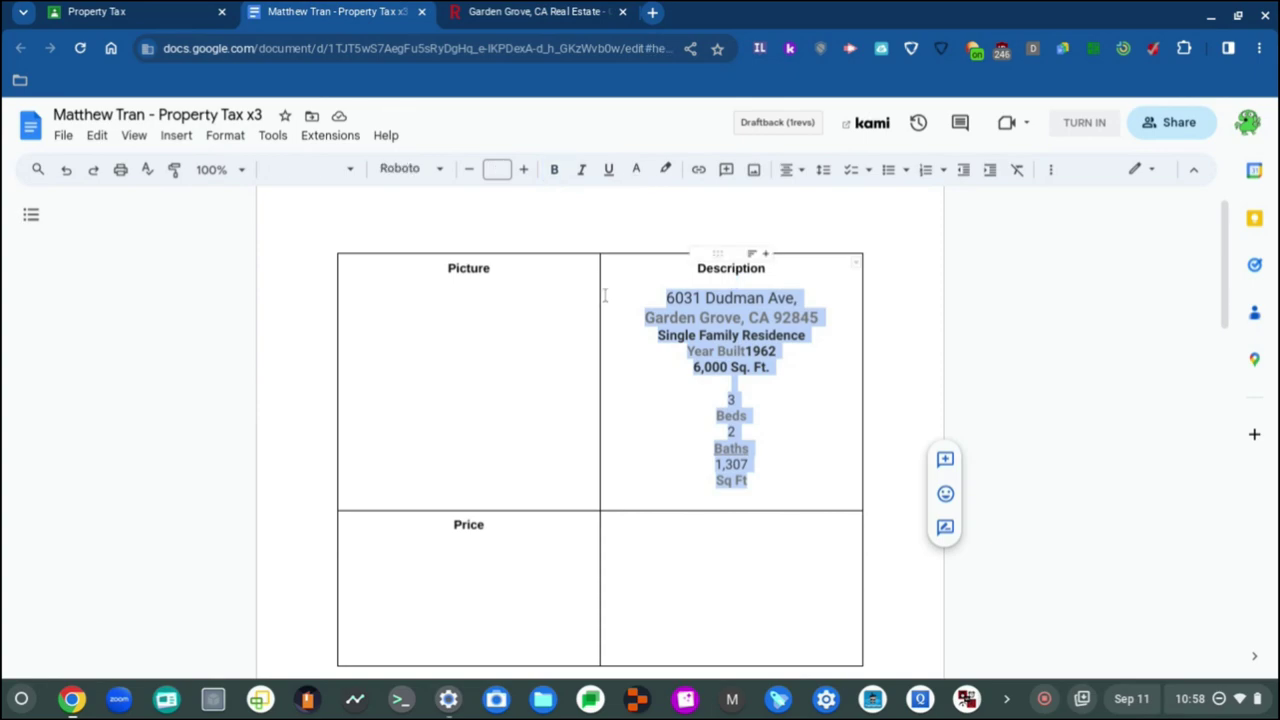
pyautogui.click(703, 606)
pyautogui.hotkey('alt', '/')
pyautogui.rightClick(711, 604)
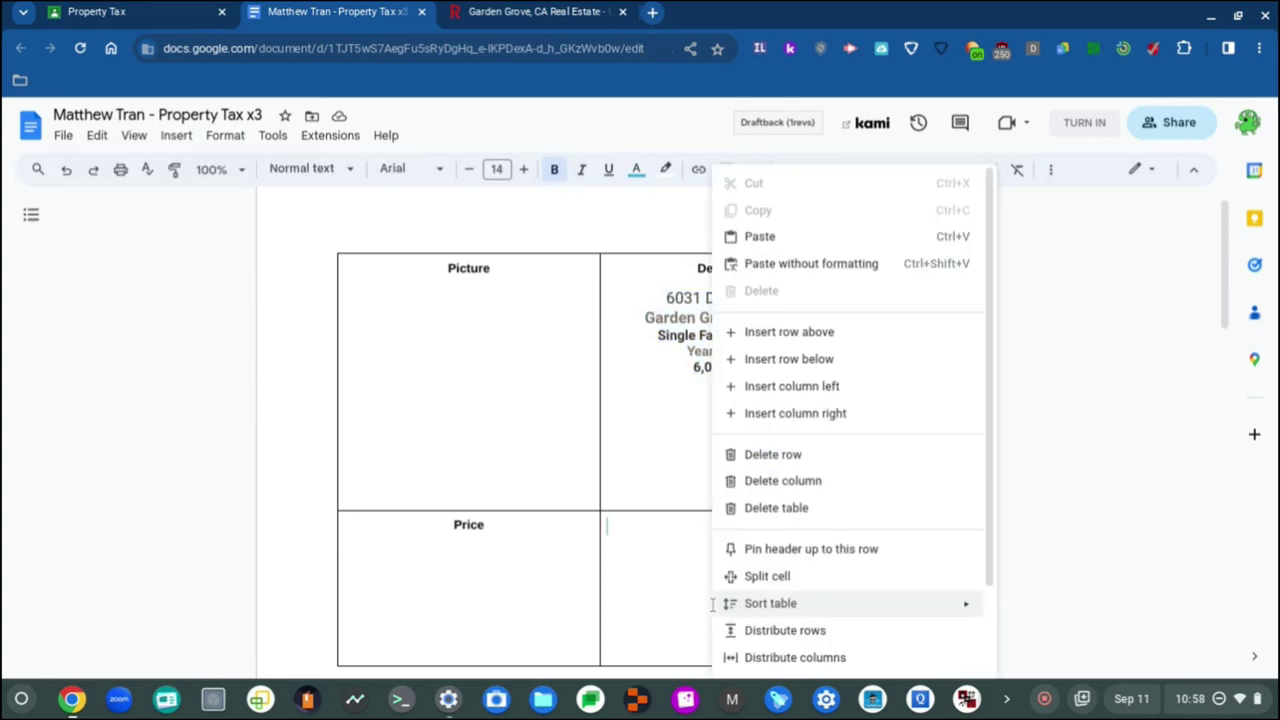
pyautogui.click(678, 584)
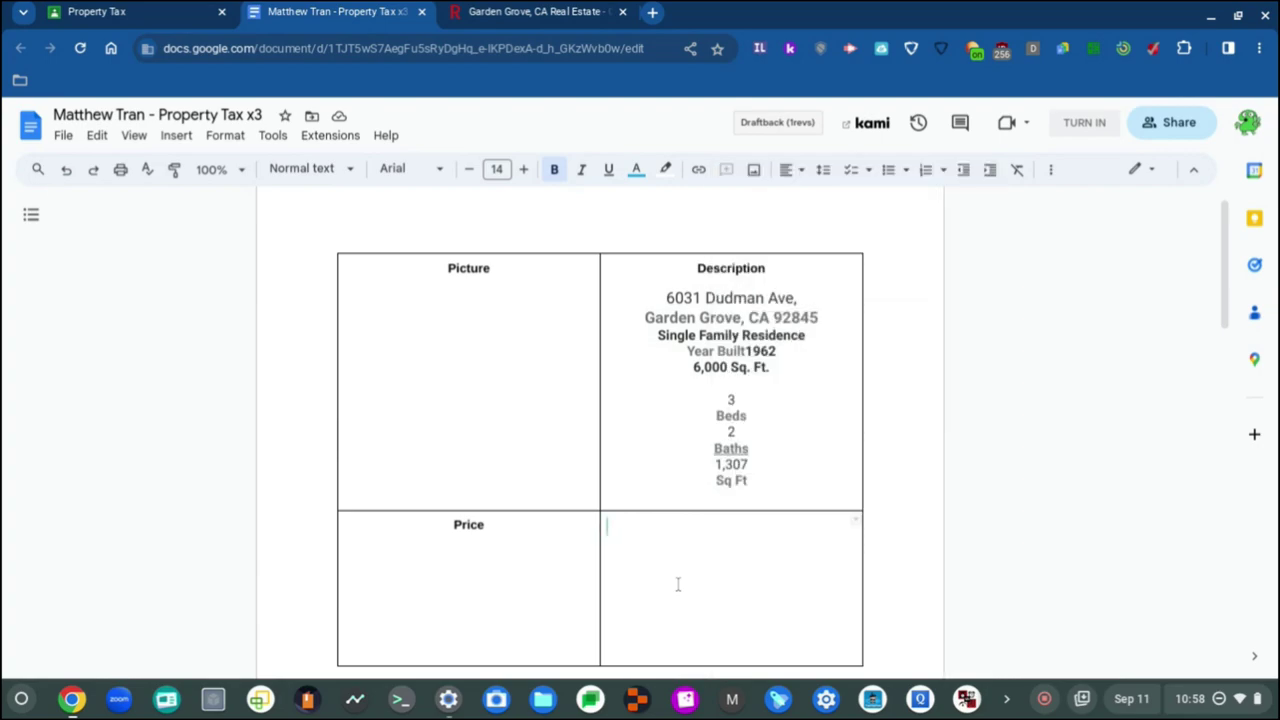
pyautogui.hotkey('ctrl', 'v')
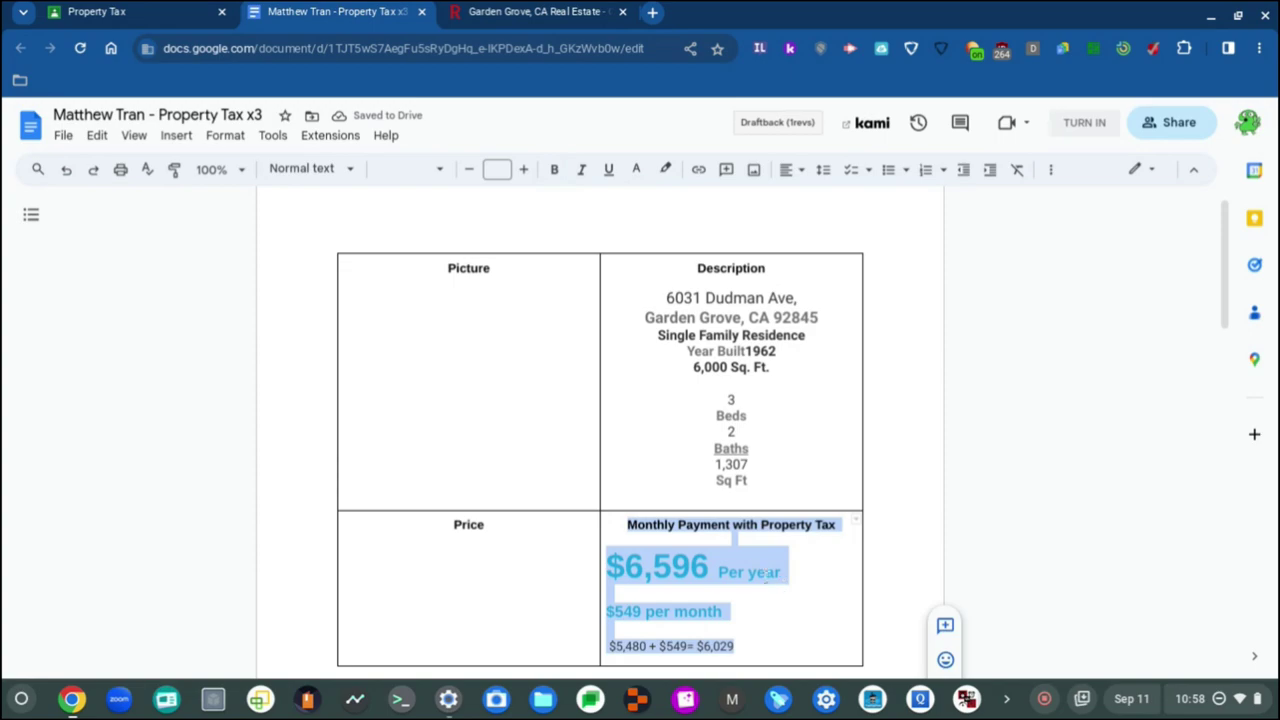
pyautogui.click(770, 648)
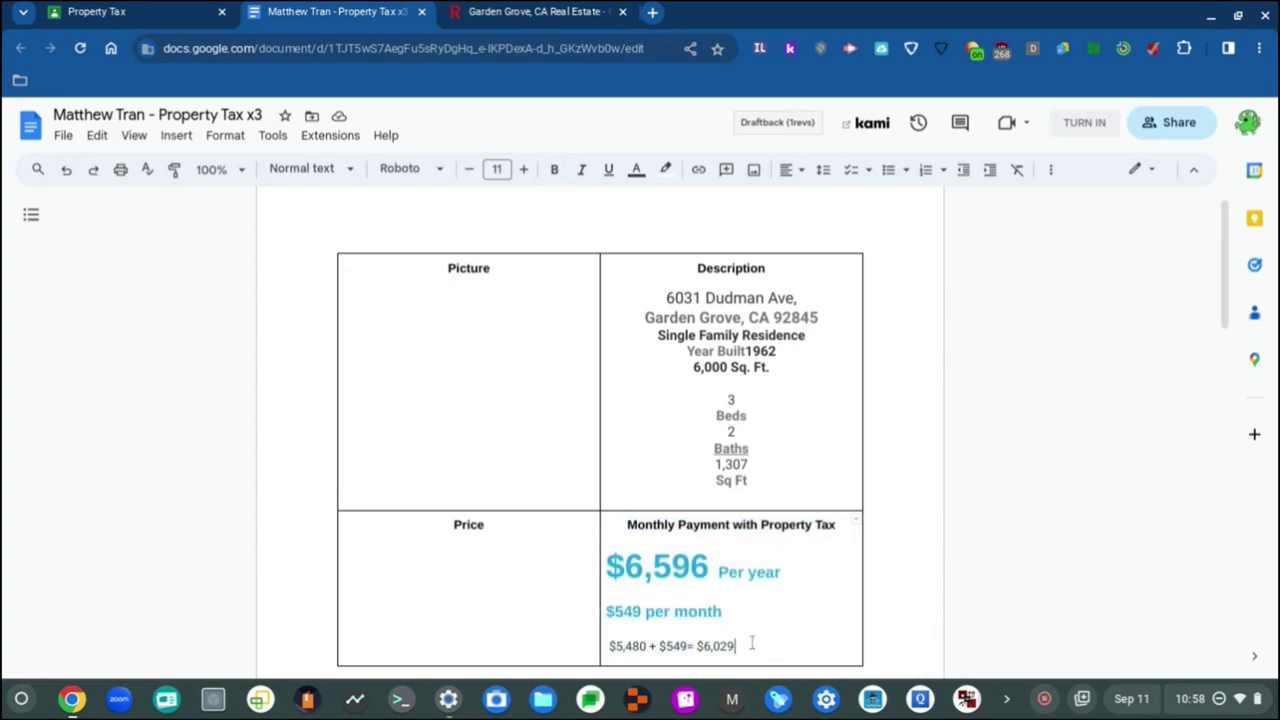
# Step: Delete the payment figures under Monthly Payment and all the Description cell text
pyautogui.moveTo(766, 646); pyautogui.dragTo(612, 538)
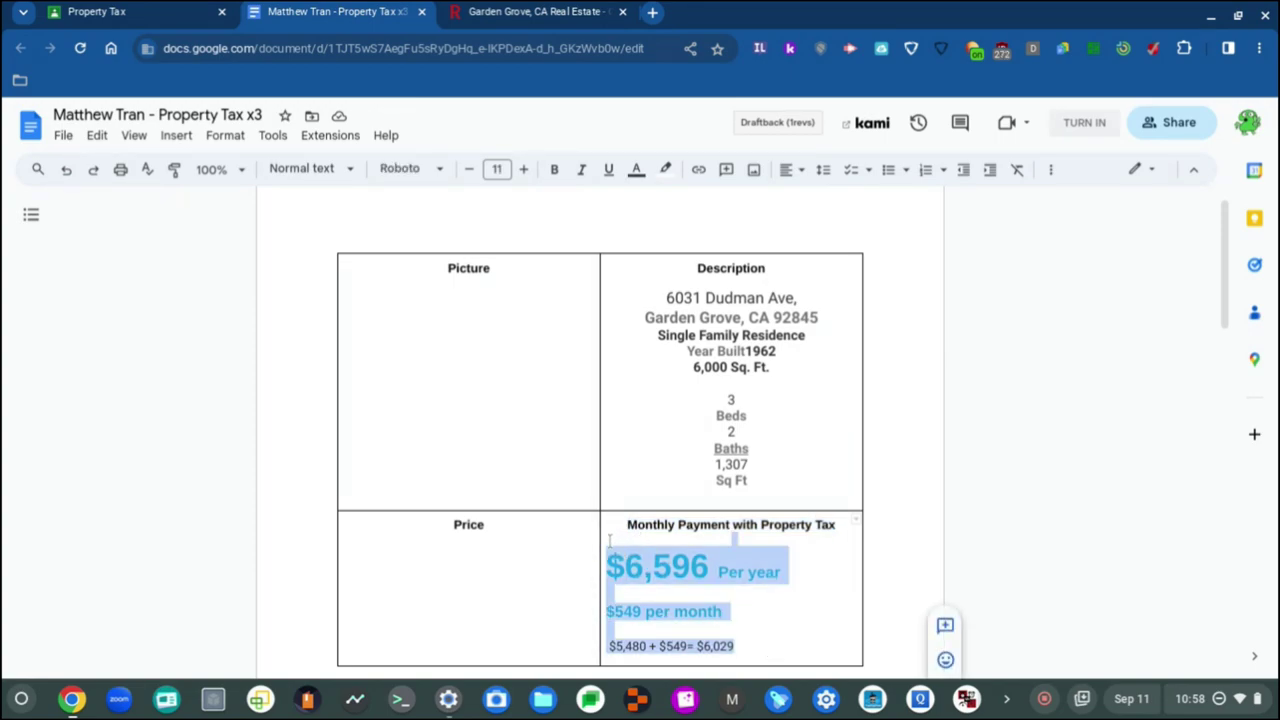
pyautogui.press('BackSpace')
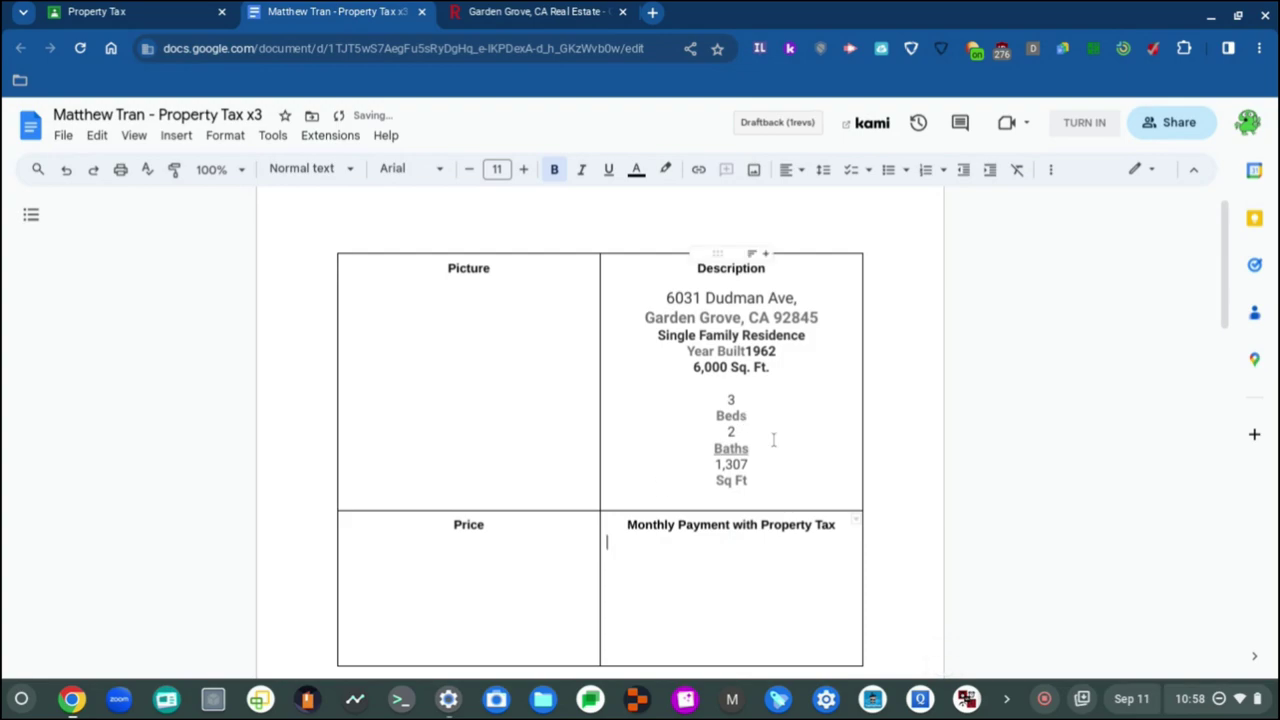
pyautogui.moveTo(777, 482); pyautogui.dragTo(638, 276)
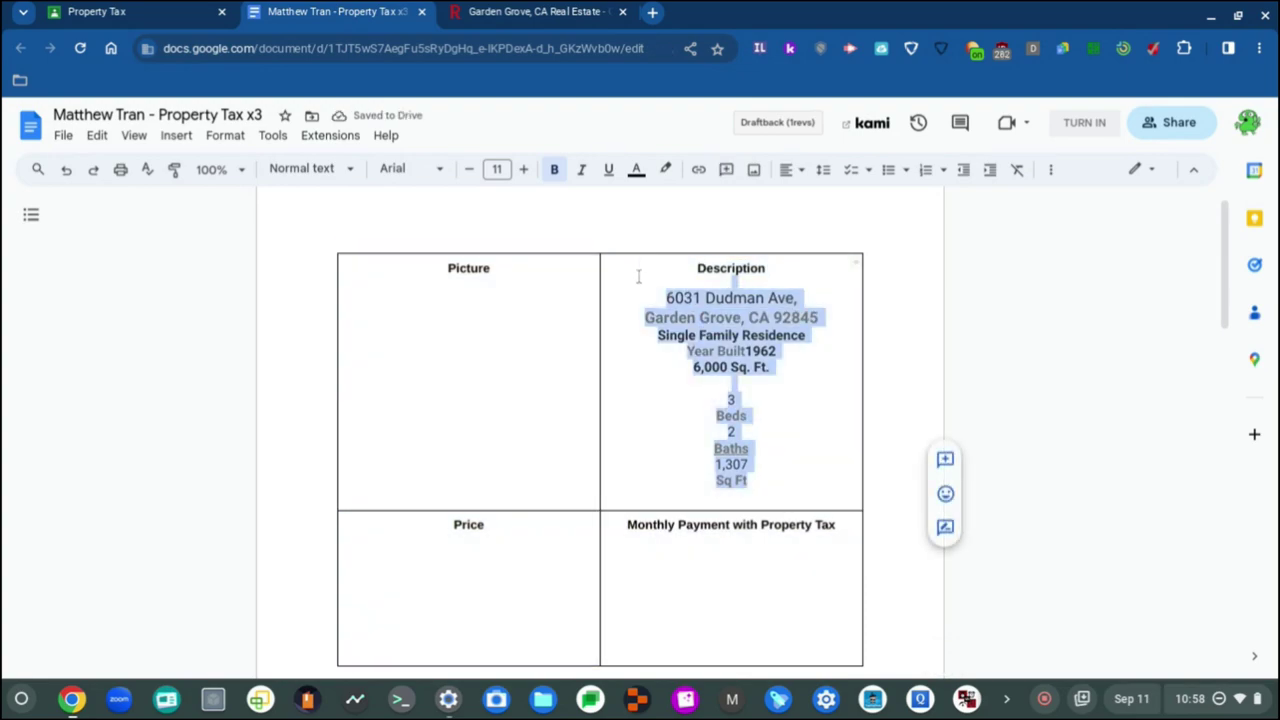
pyautogui.press('BackSpace')
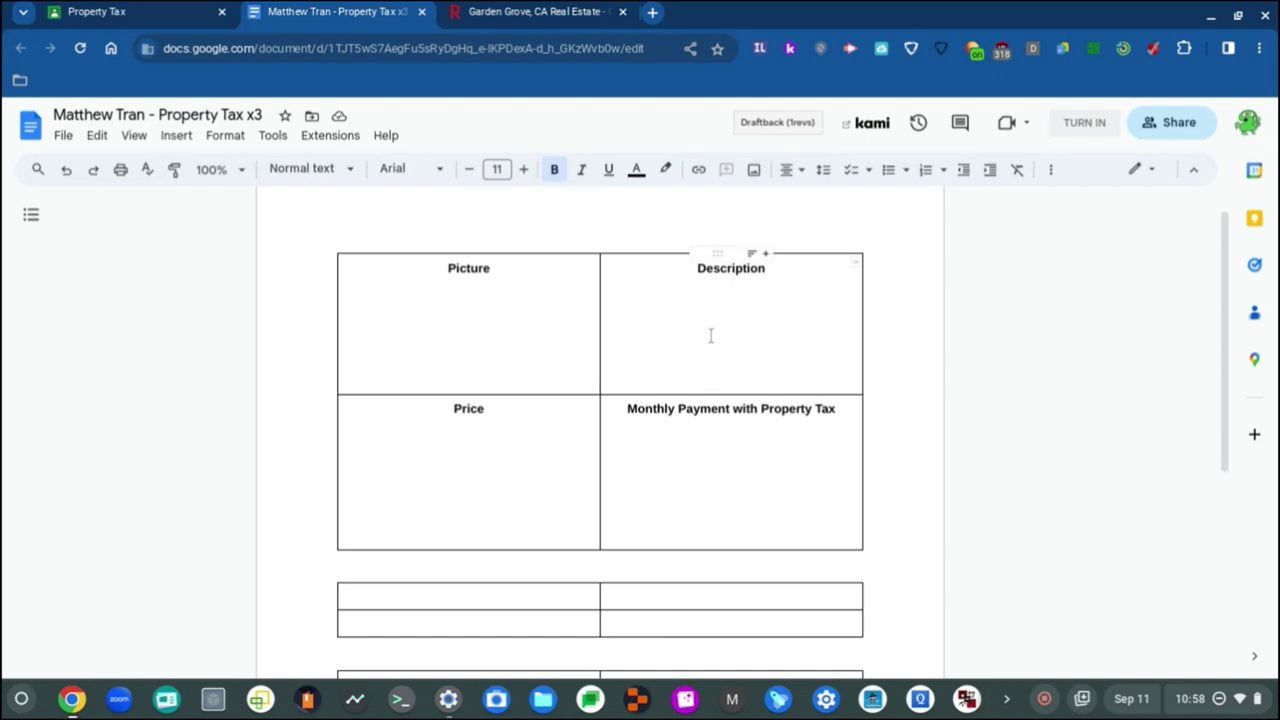
# Step: Launch the Screencastify extension from the browser's Extensions list
pyautogui.click(683, 457)
pyautogui.scroll(-3, 597, 390)
pyautogui.scroll(4, 590, 386)
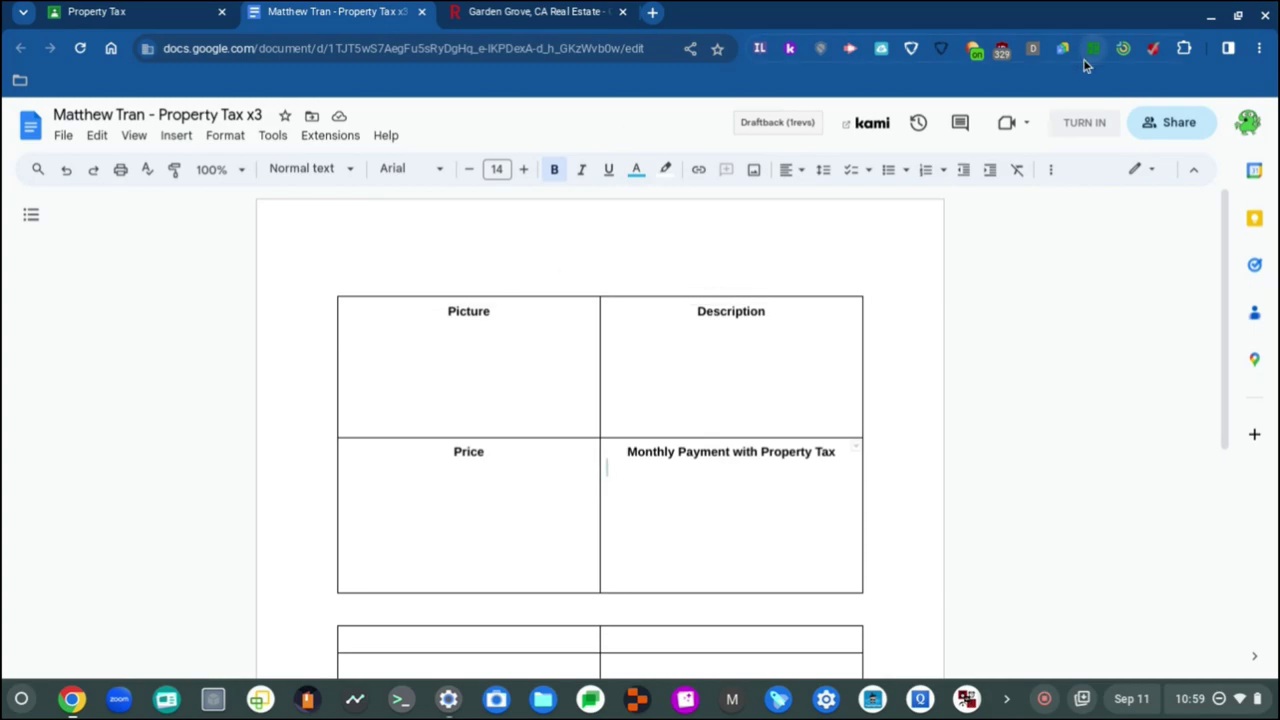
pyautogui.click(1184, 50)
pyautogui.scroll(-3, 1025, 258)
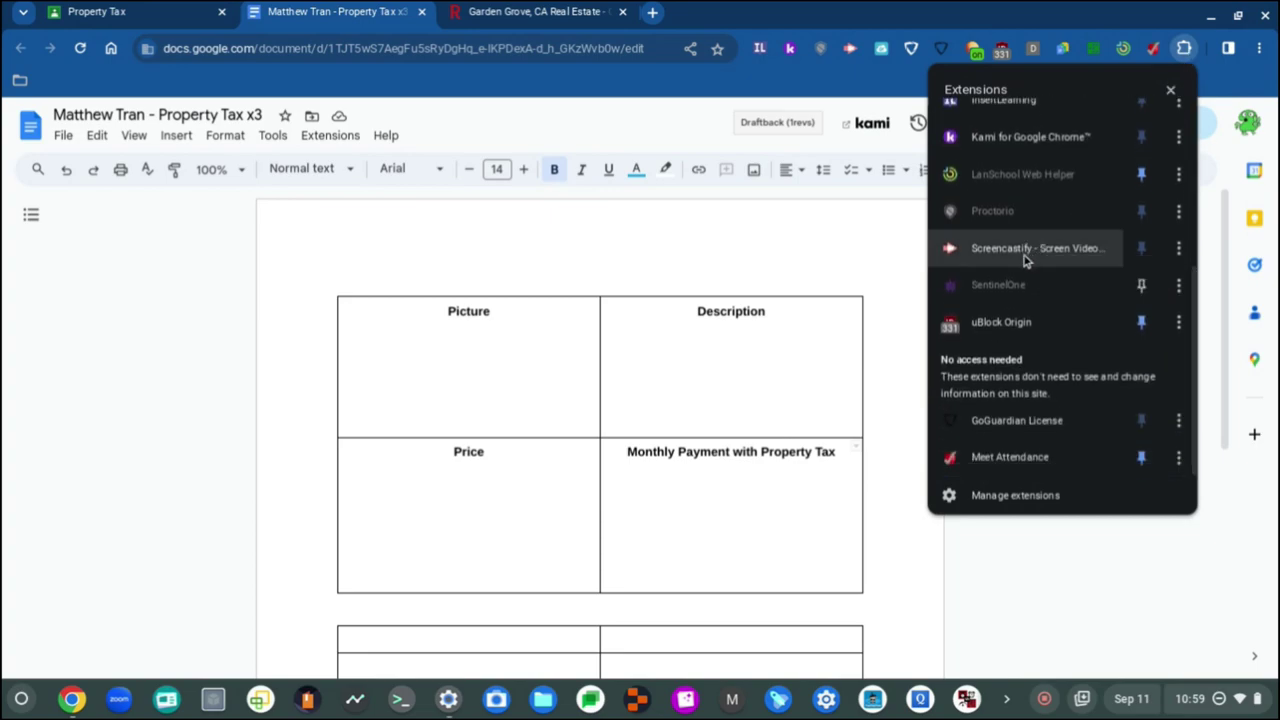
pyautogui.click(1025, 258)
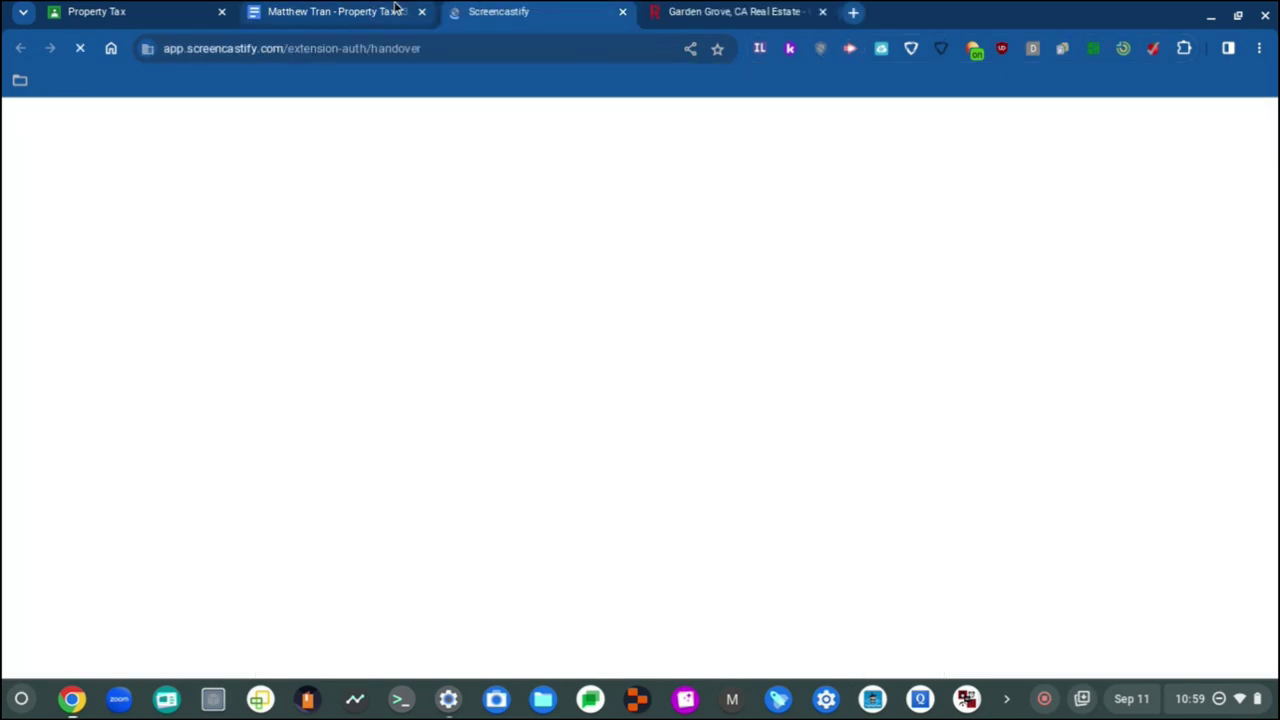
# Step: Switch between the Property Tax document and Screencastify's My Videos library, ending on the document
pyautogui.click(302, 9)
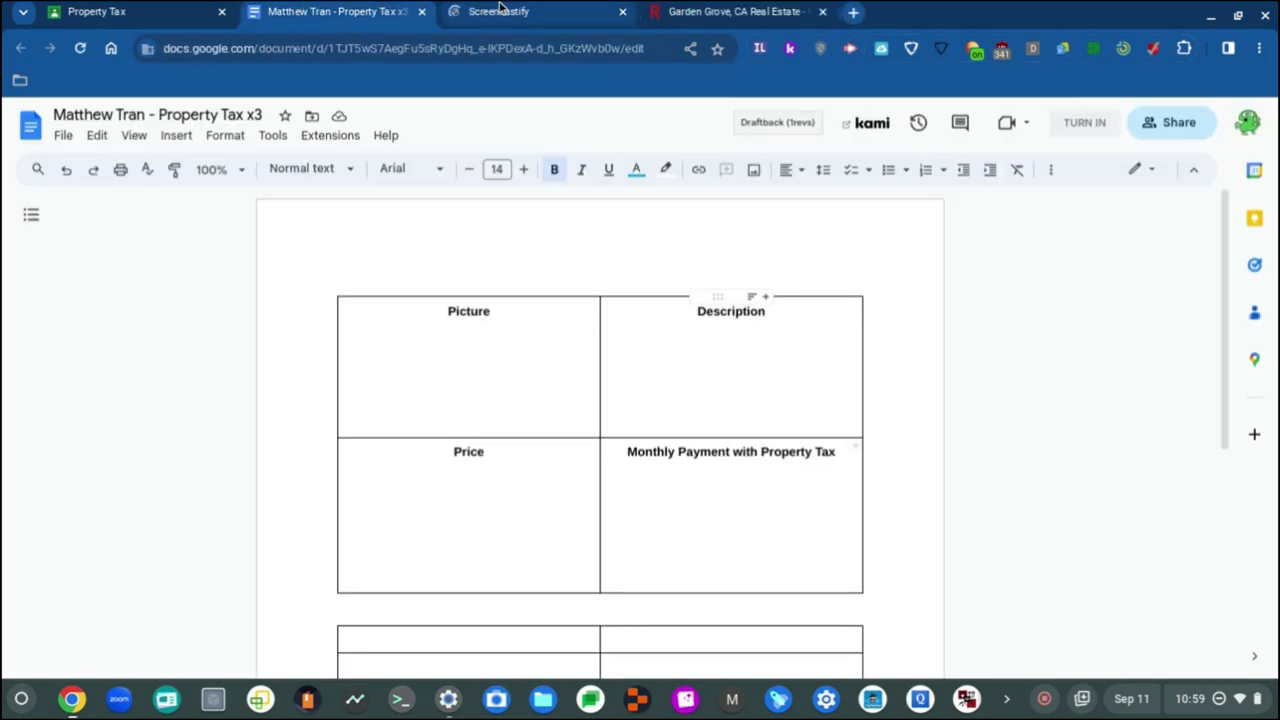
pyautogui.click(497, 9)
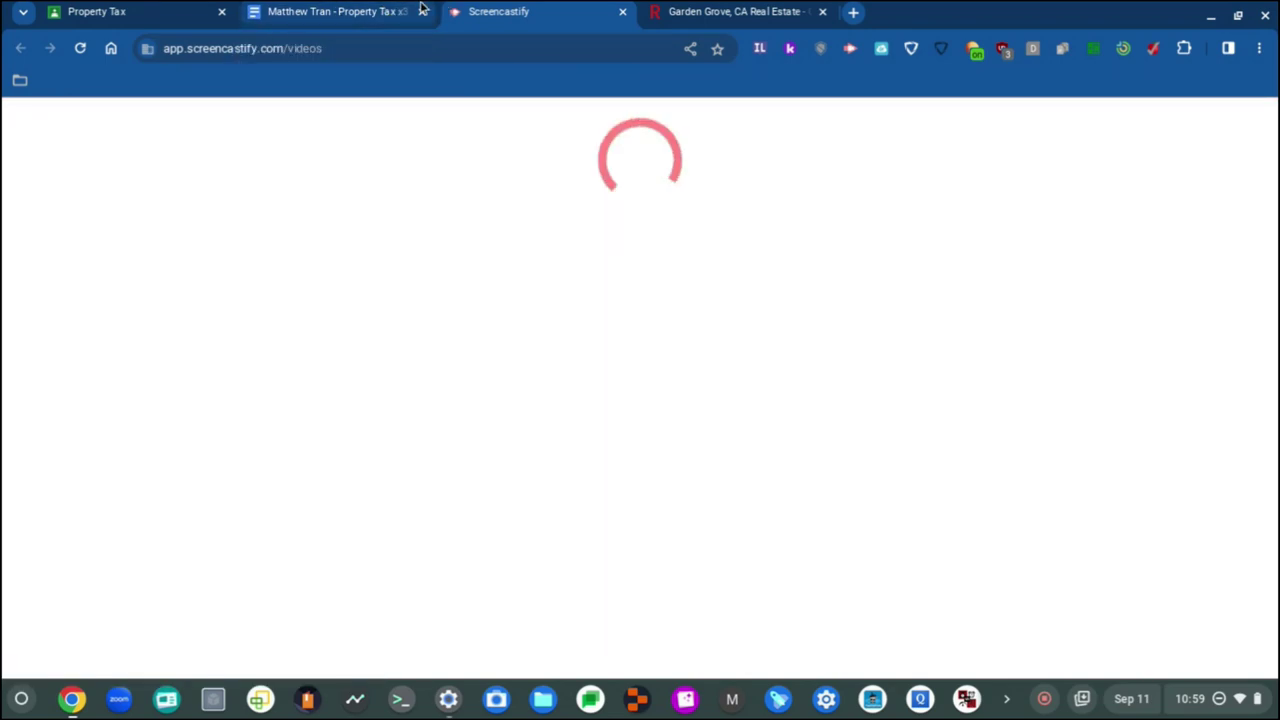
pyautogui.click(340, 10)
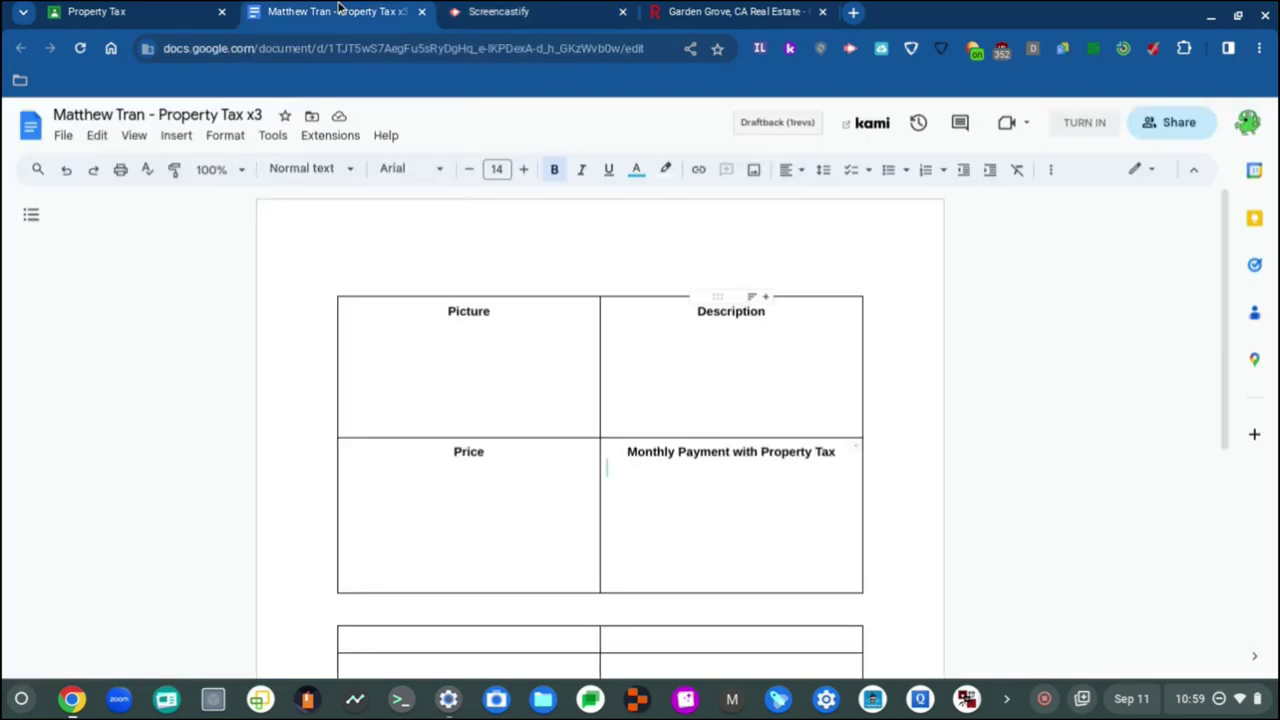
pyautogui.click(558, 10)
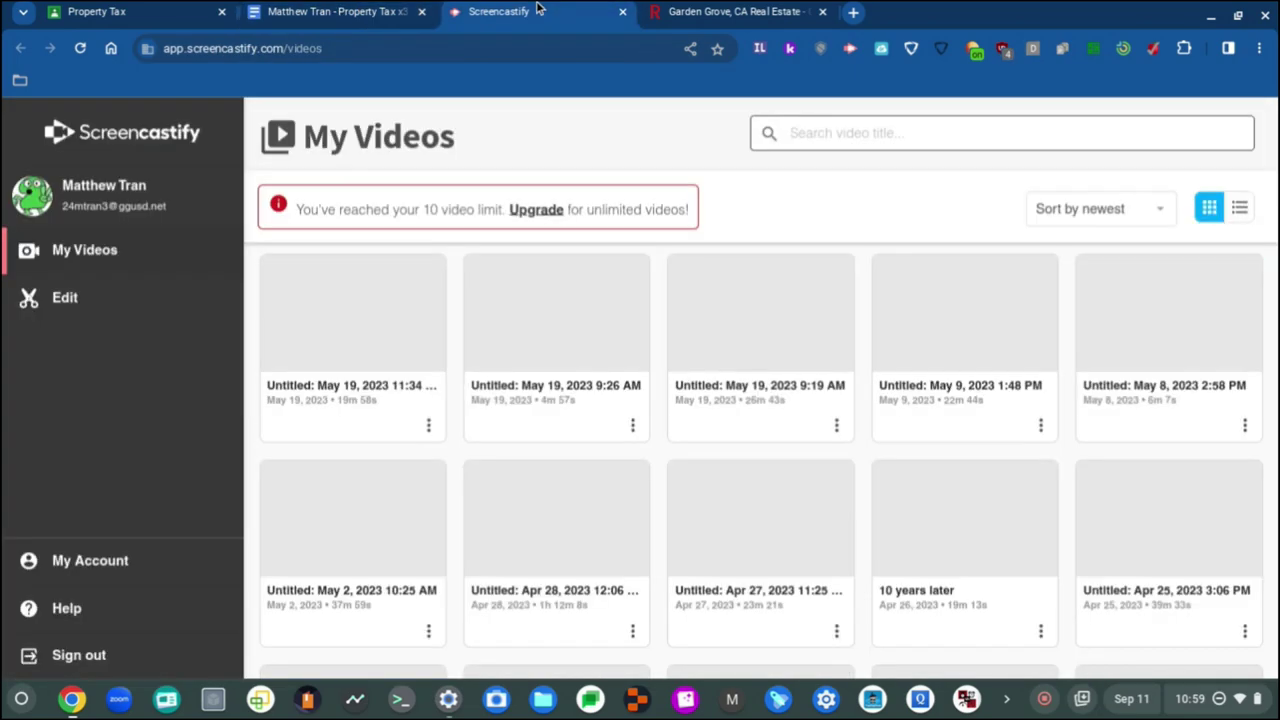
pyautogui.click(308, 10)
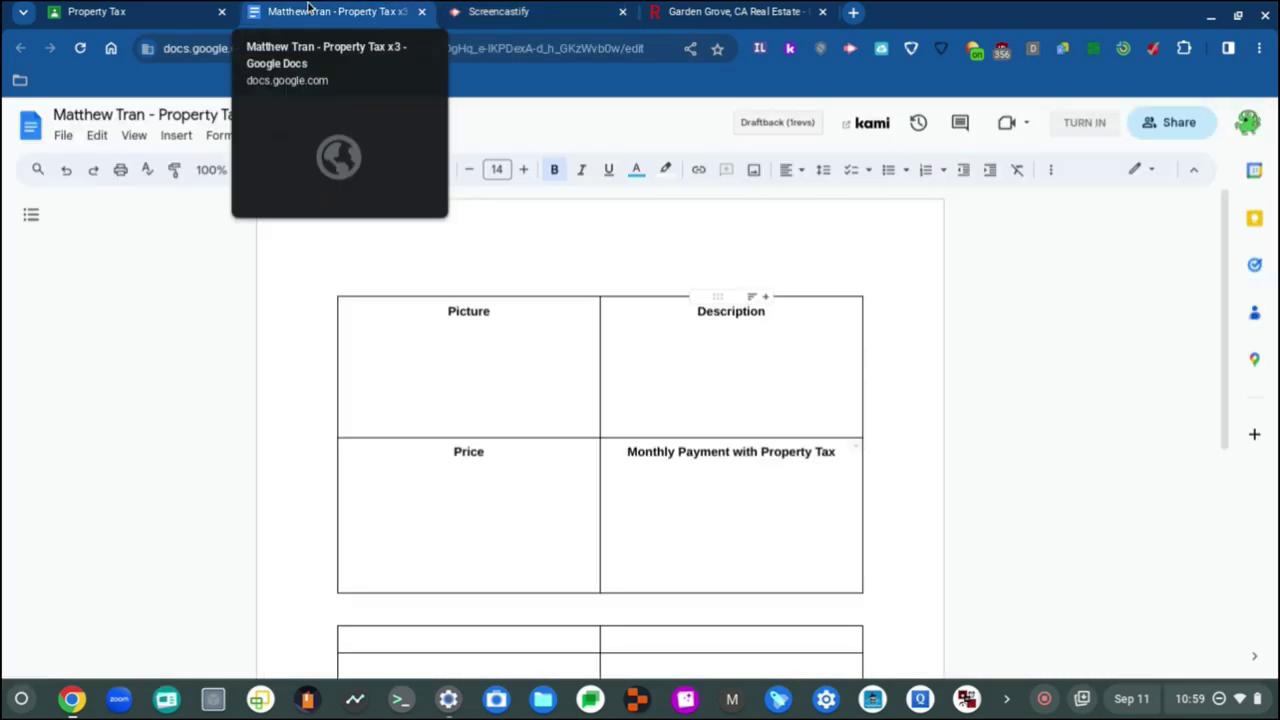
# Step: Close the Screencastify tab and place the cursor on the top line of the empty Picture cell
pyautogui.click(622, 12)
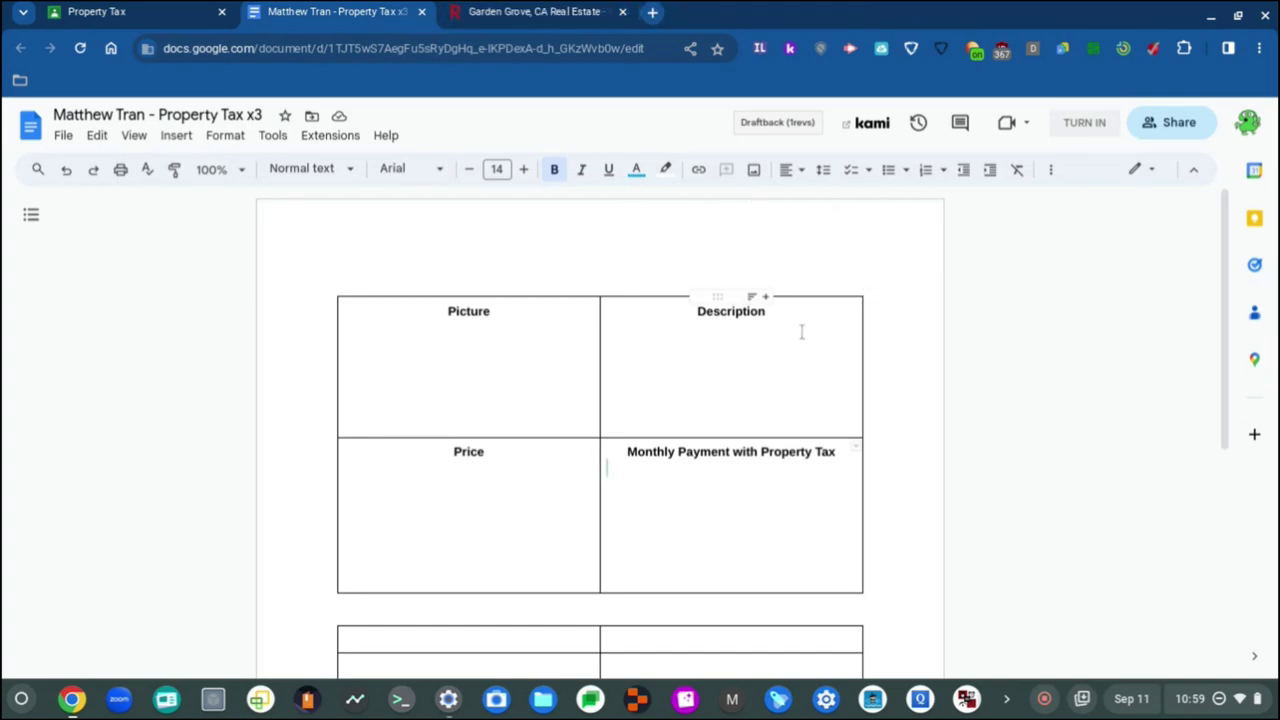
pyautogui.click(456, 383)
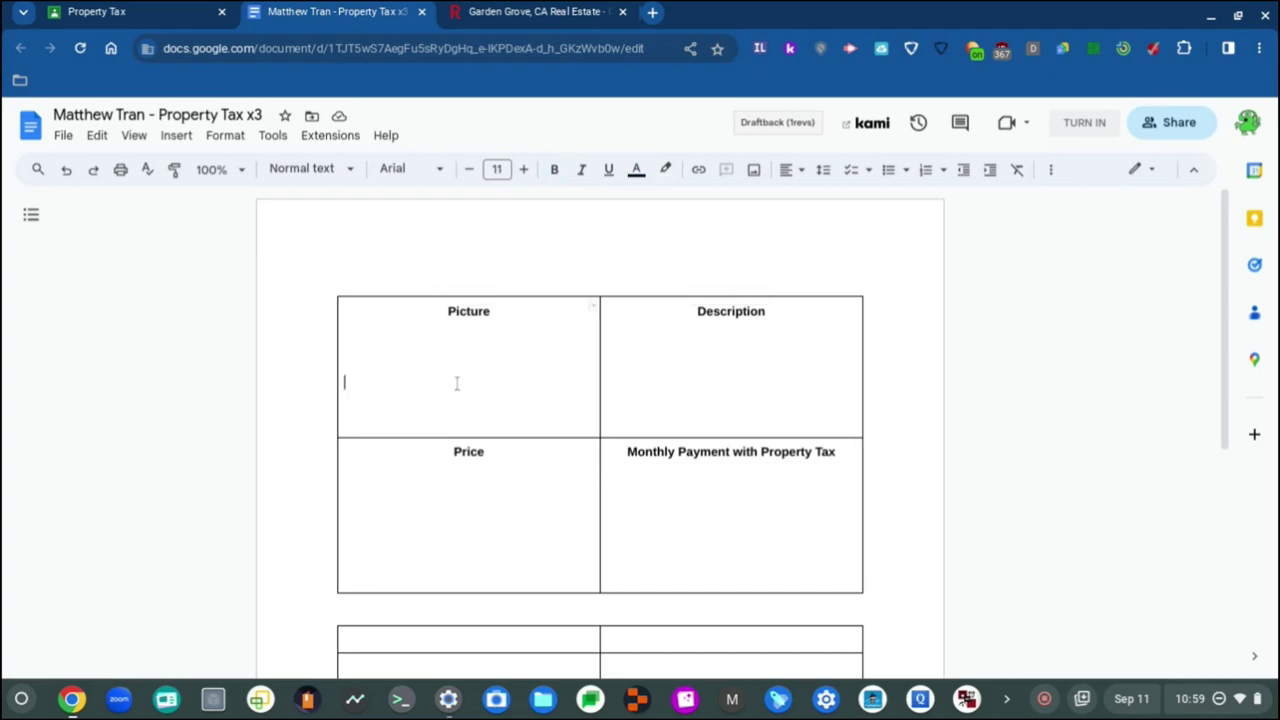
pyautogui.click(427, 350)
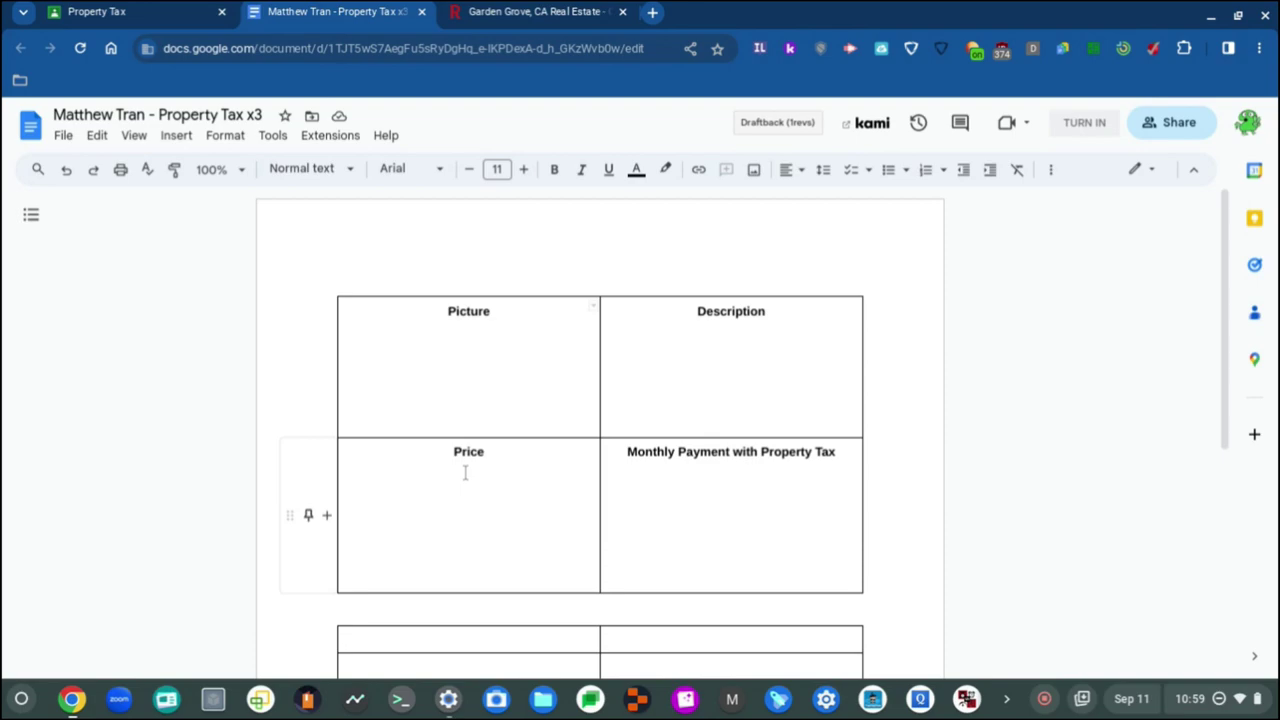
pyautogui.scroll(-3, 683, 400)
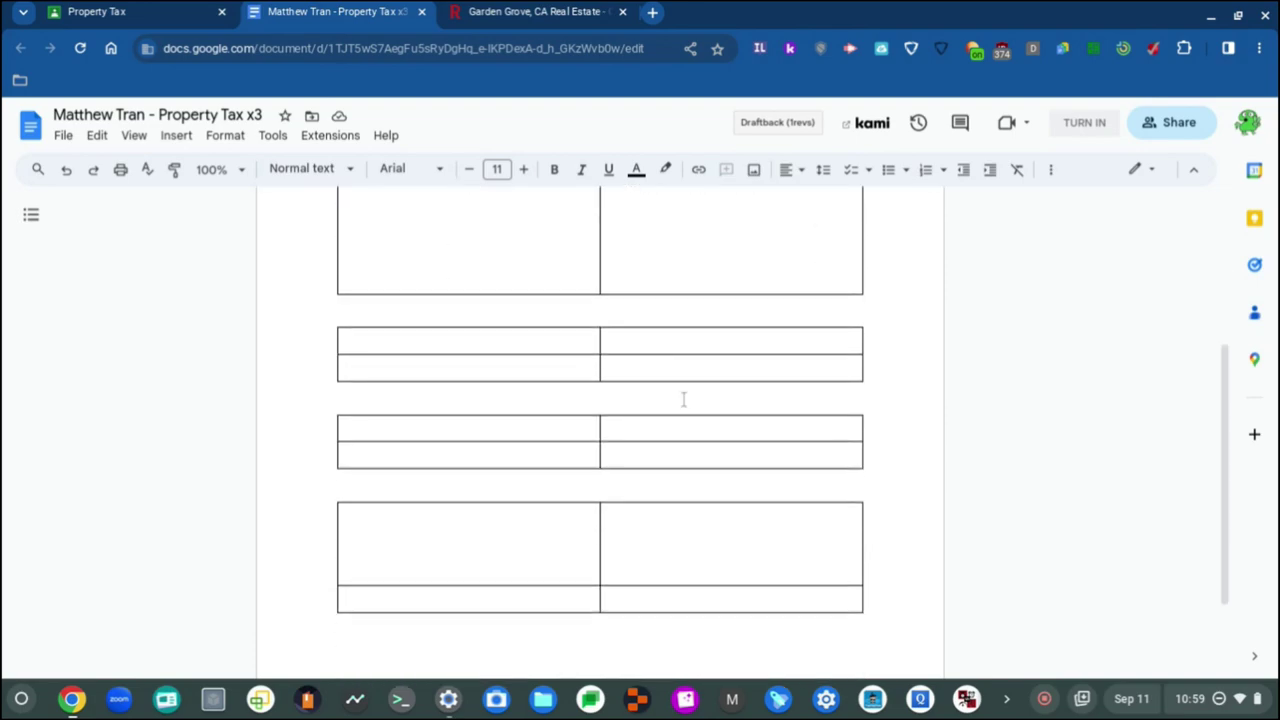
pyautogui.scroll(2, 683, 400)
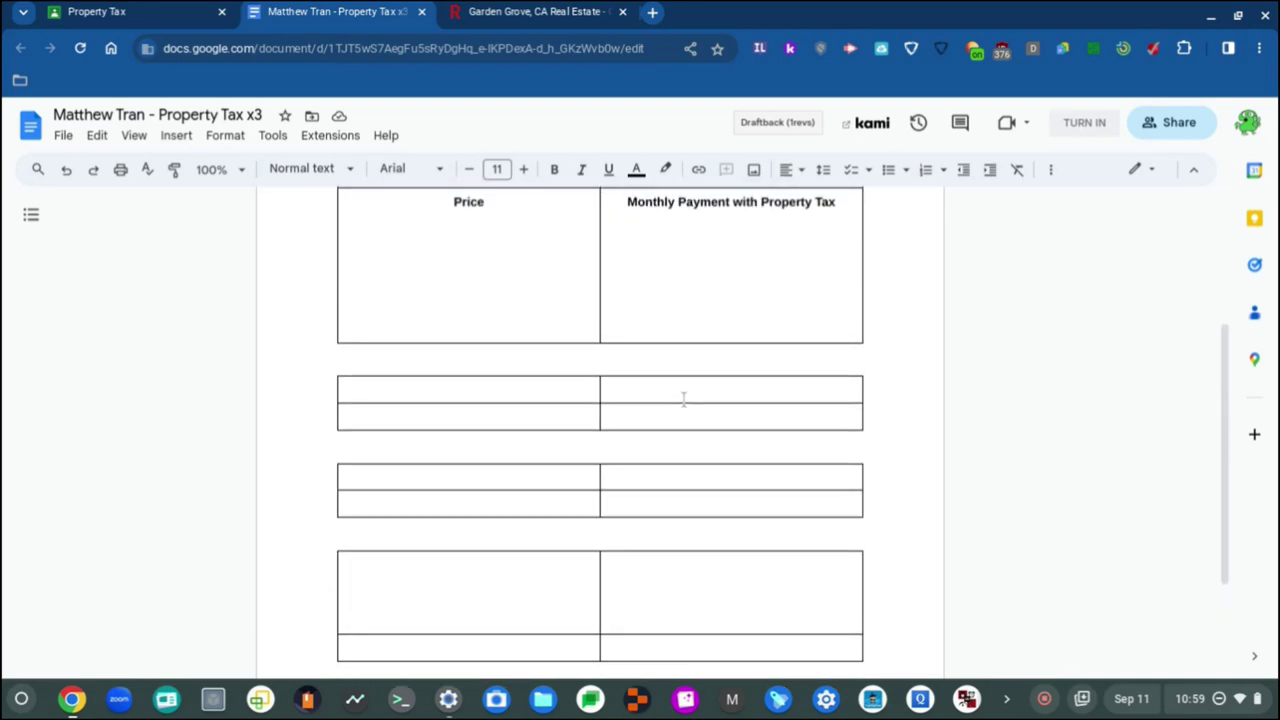
pyautogui.scroll(1, 683, 400)
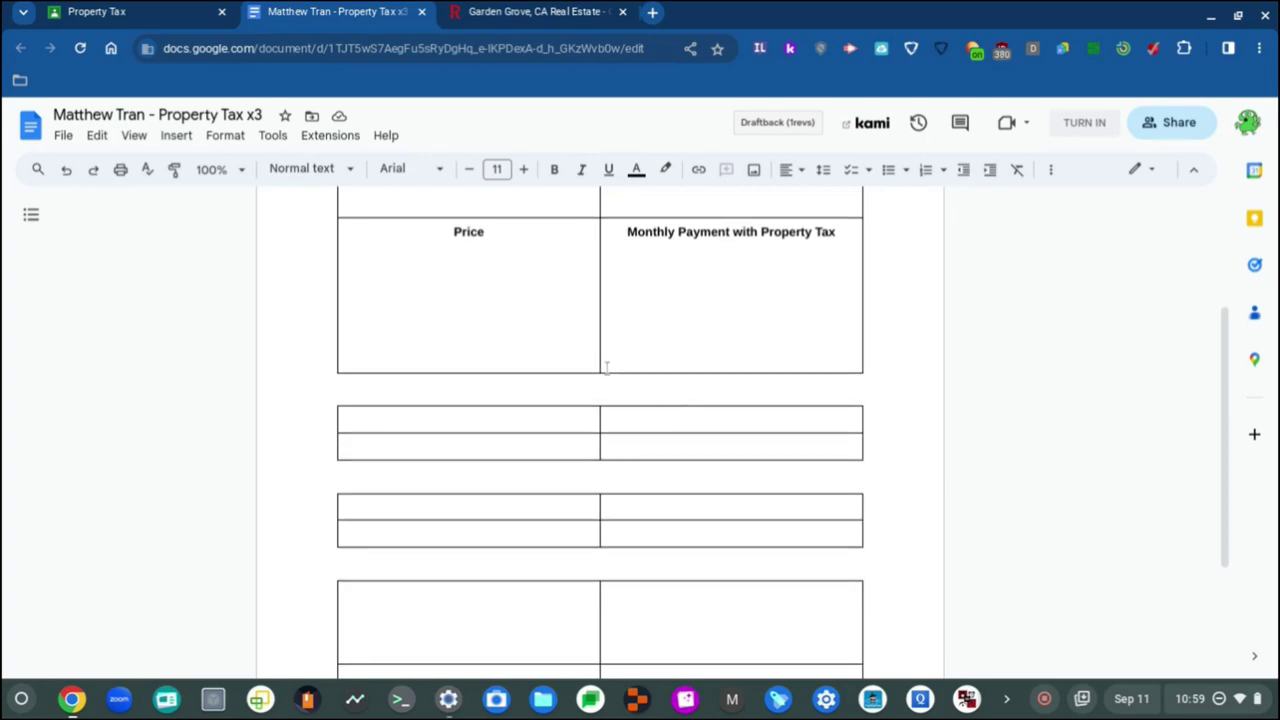
pyautogui.scroll(4, 586, 393)
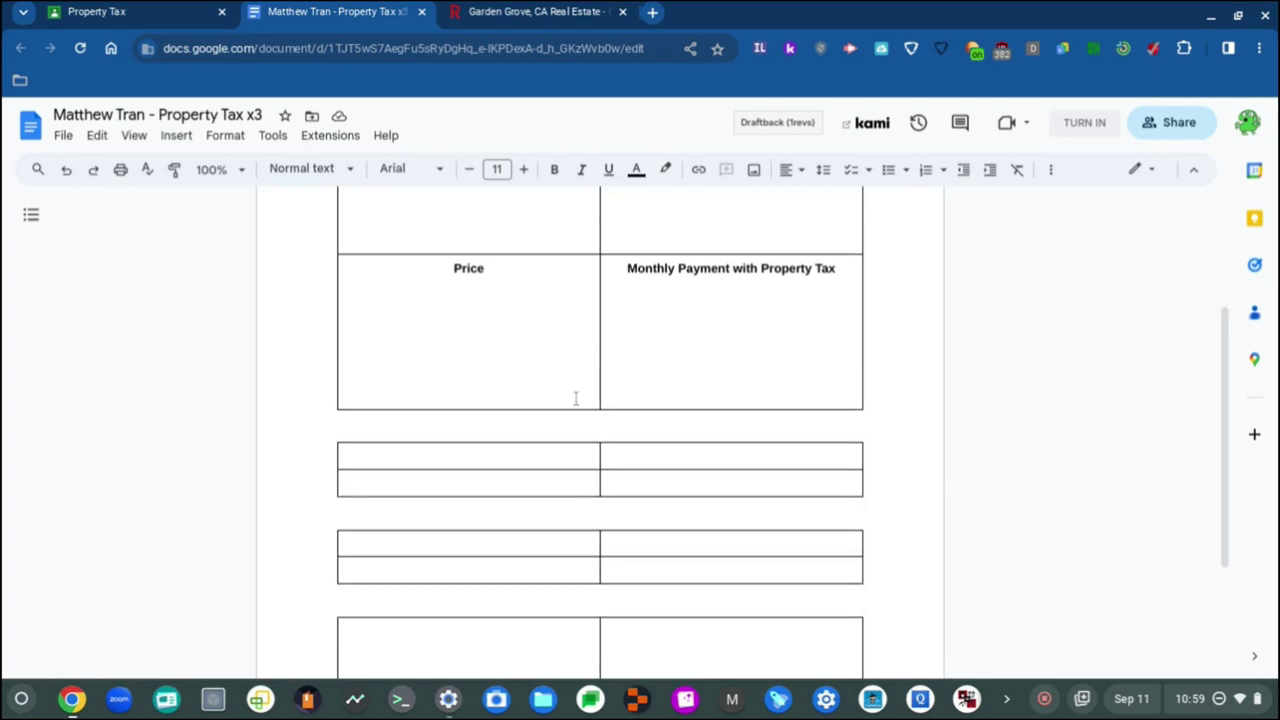
pyautogui.hotkey('alt', '/')
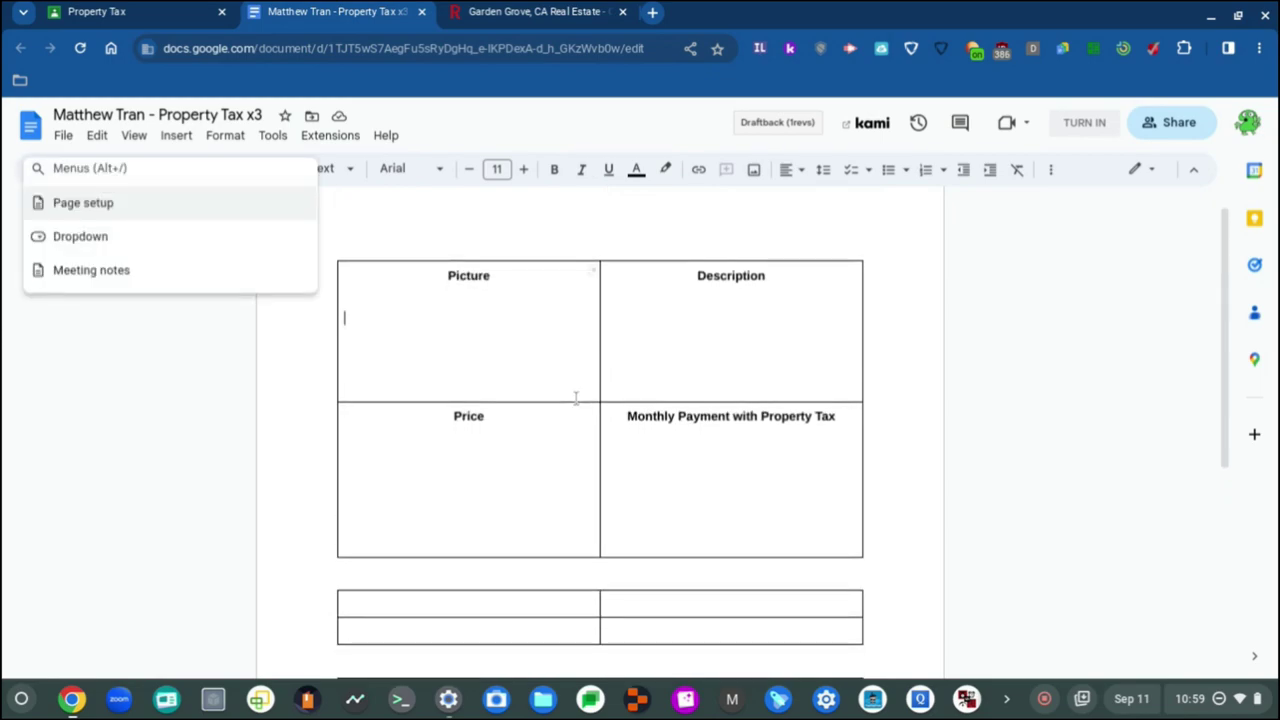
# Step: Paste the copied listing back into the first table: house photo, $834,900 price, $6,596 yearly tax
pyautogui.press('Escape')
pyautogui.hotkey('ctrl', 'v')
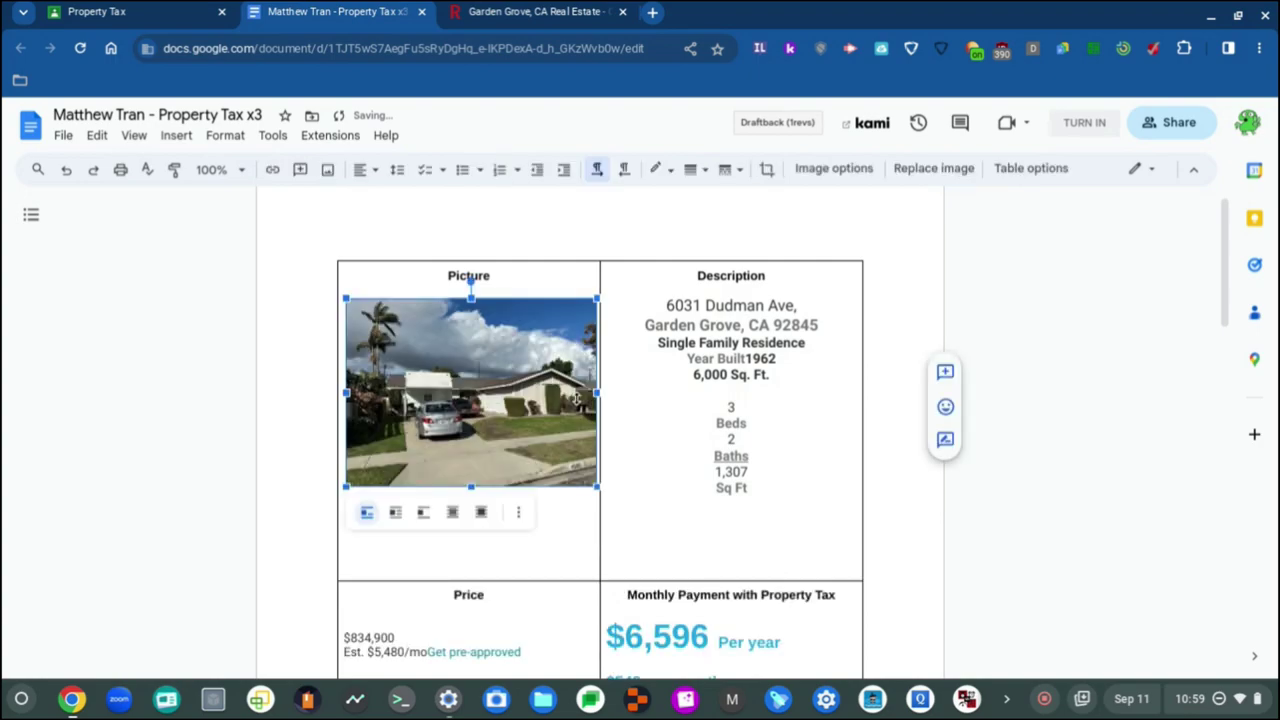
pyautogui.scroll(-4, 576, 398)
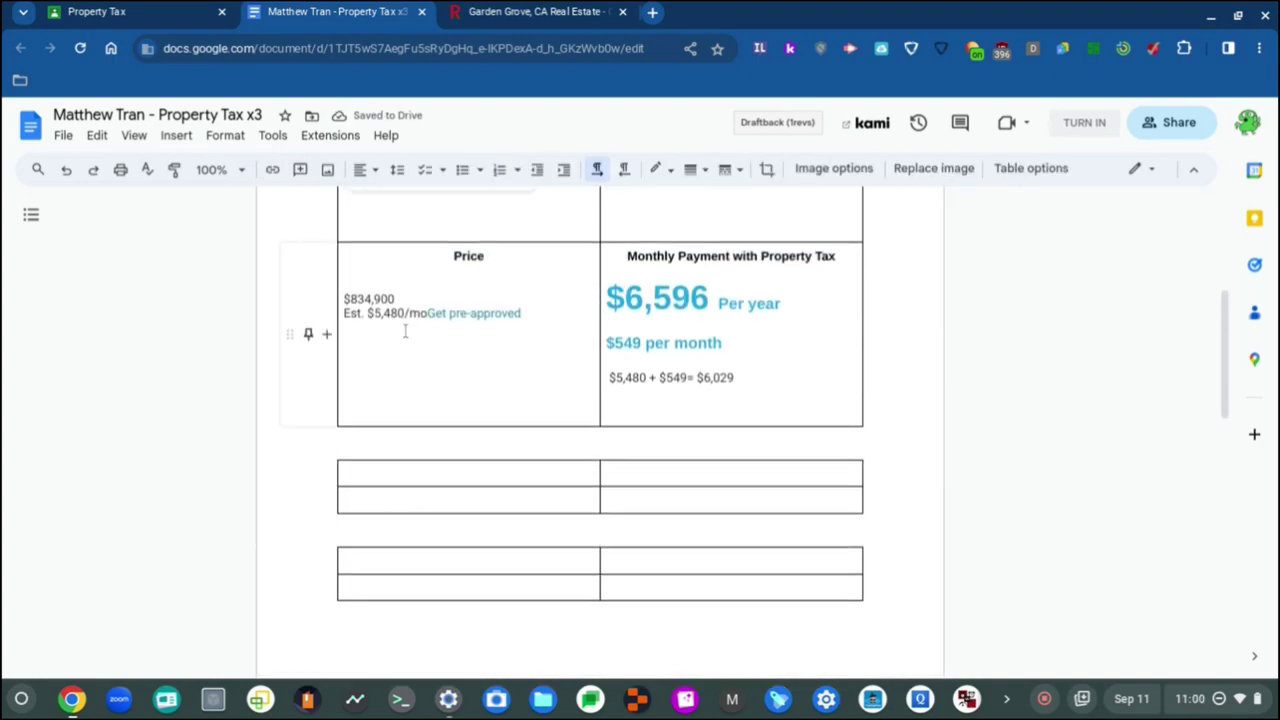
pyautogui.scroll(4, 469, 397)
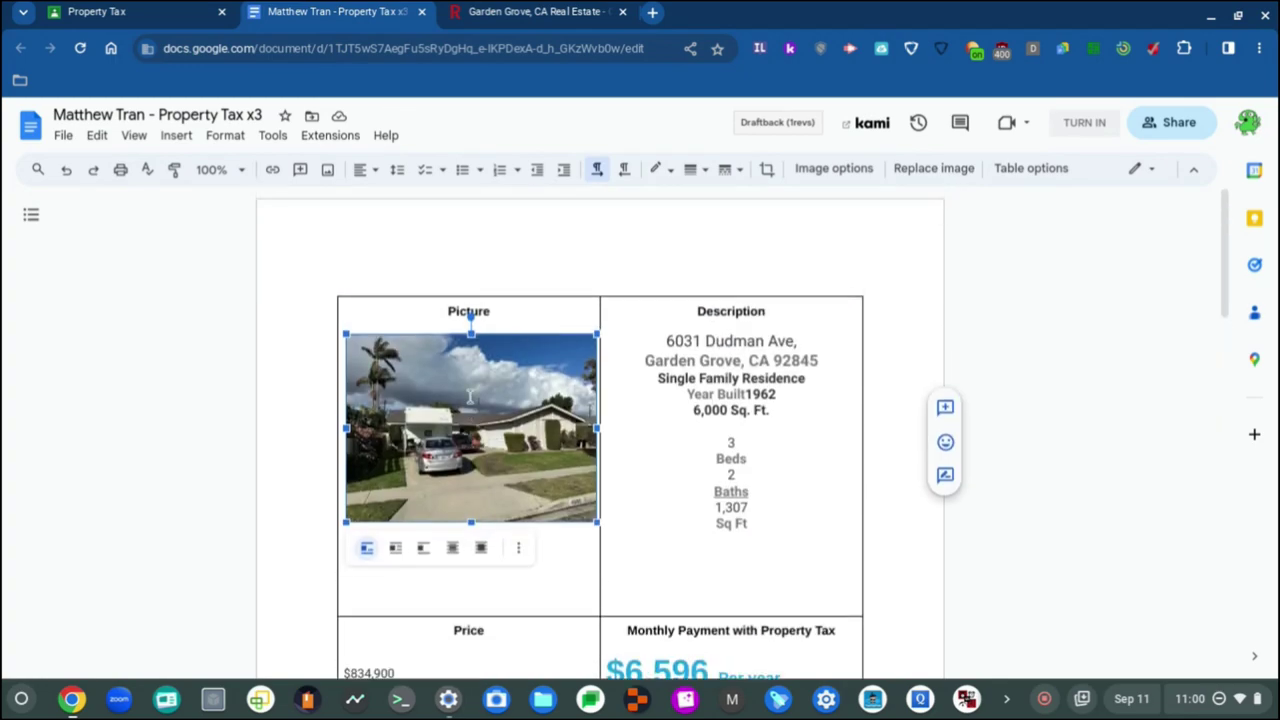
pyautogui.scroll(-6, 469, 340)
pyautogui.scroll(4, 468, 337)
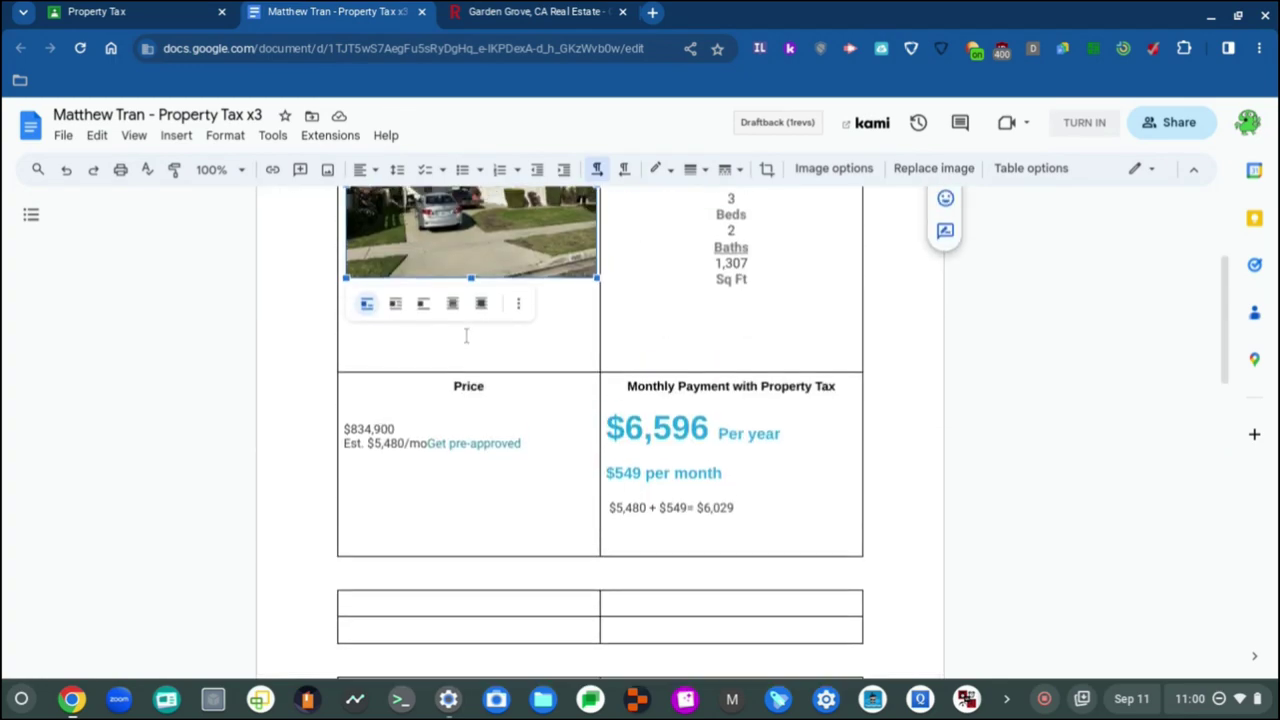
# Step: Make the second table's first cell taller by adding a line break in it
pyautogui.click(409, 605)
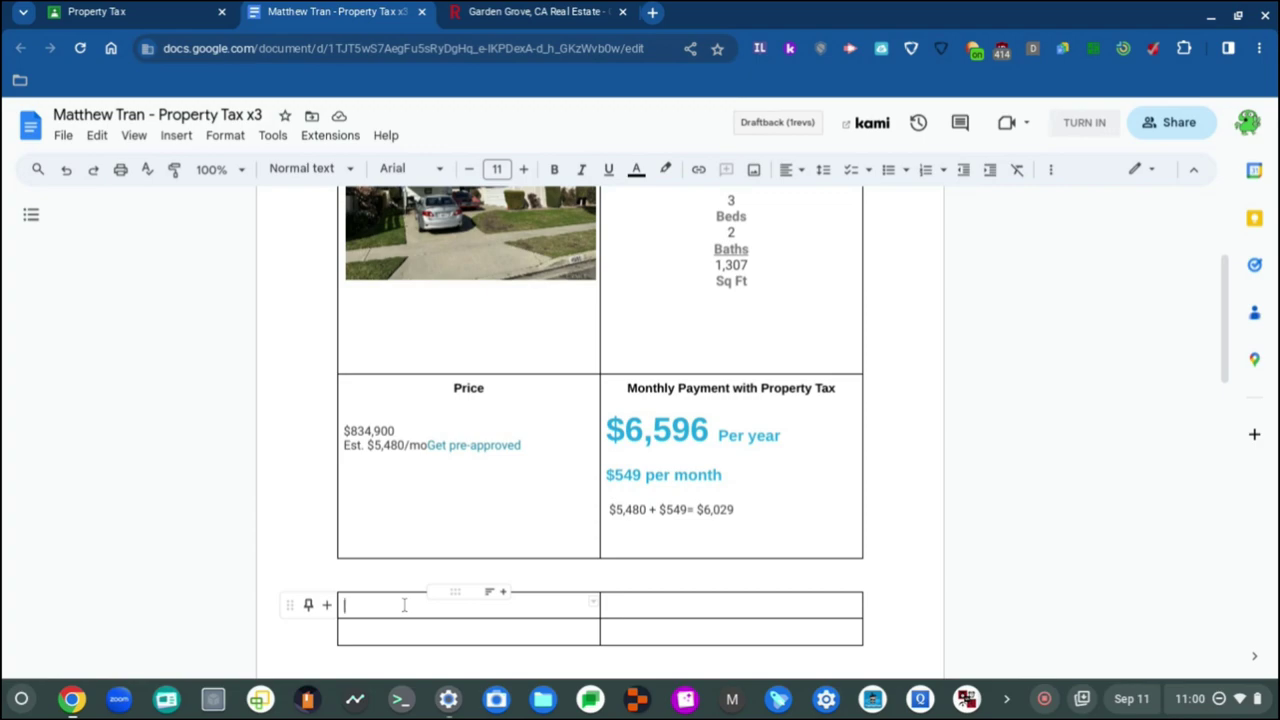
pyautogui.press('Return')
pyautogui.press('Return')
pyautogui.press('Return')
pyautogui.press('Return')
pyautogui.press('Return')
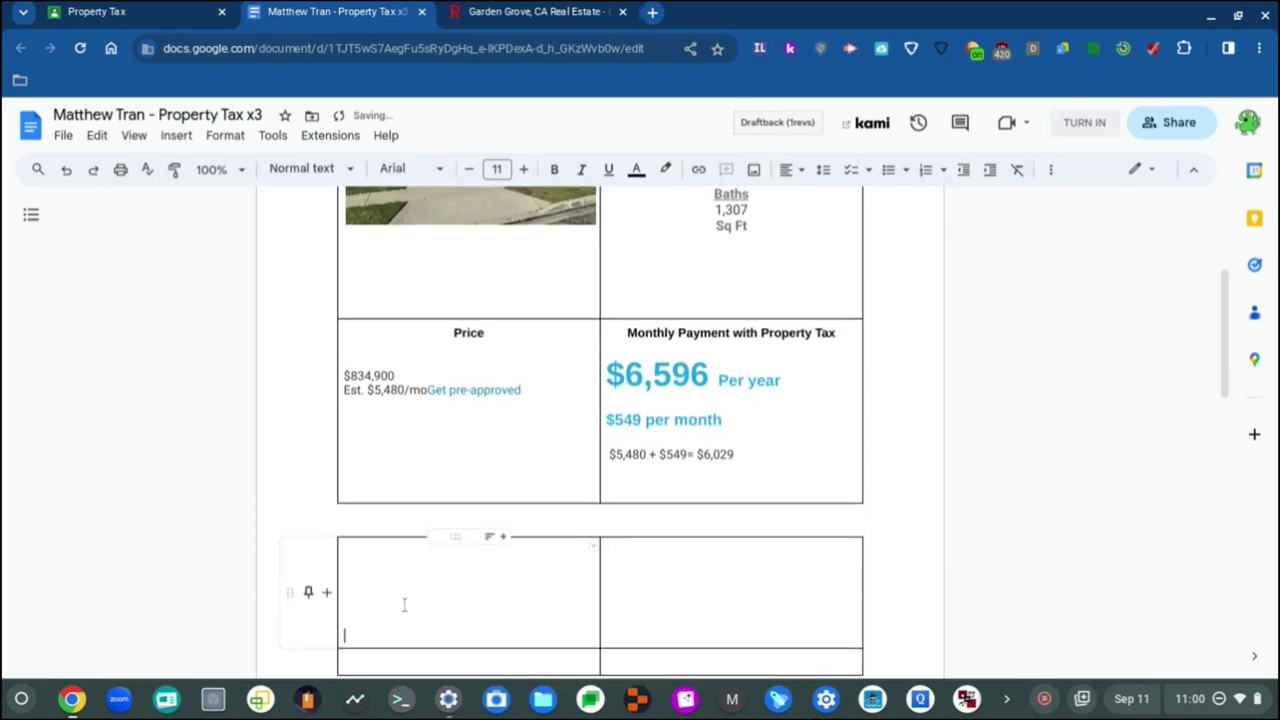
pyautogui.click(548, 556)
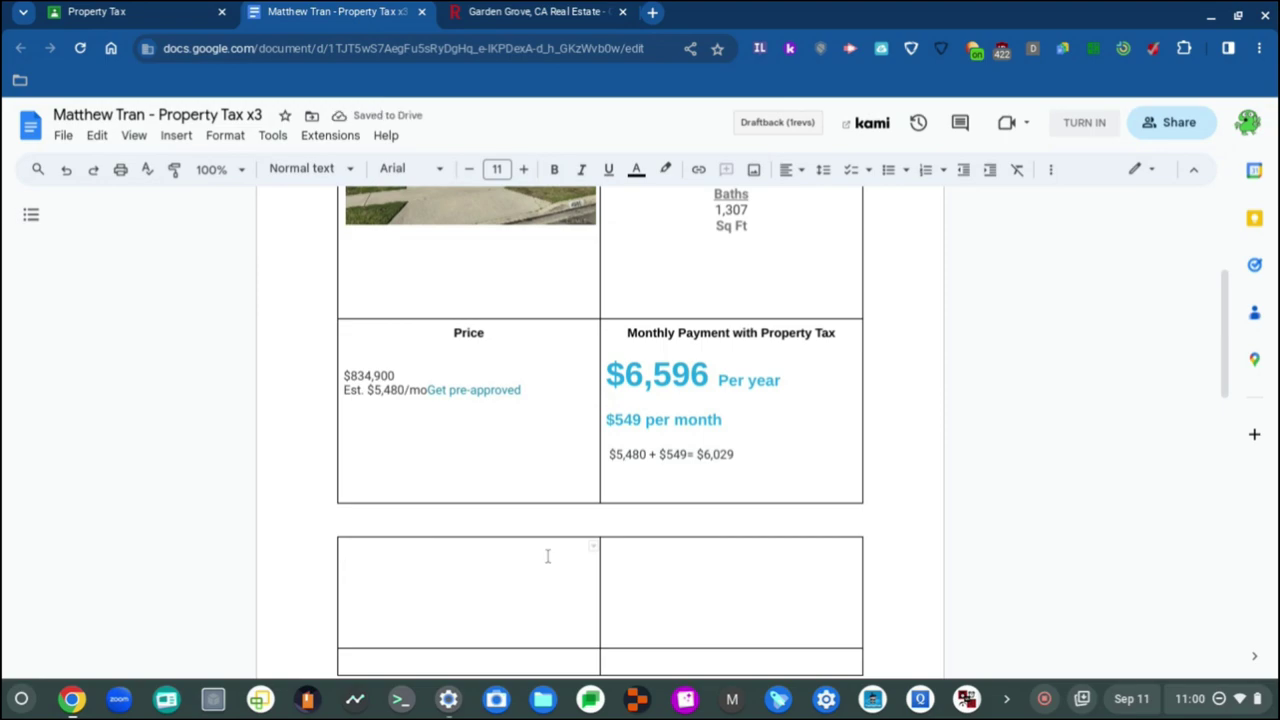
pyautogui.scroll(3, 547, 556)
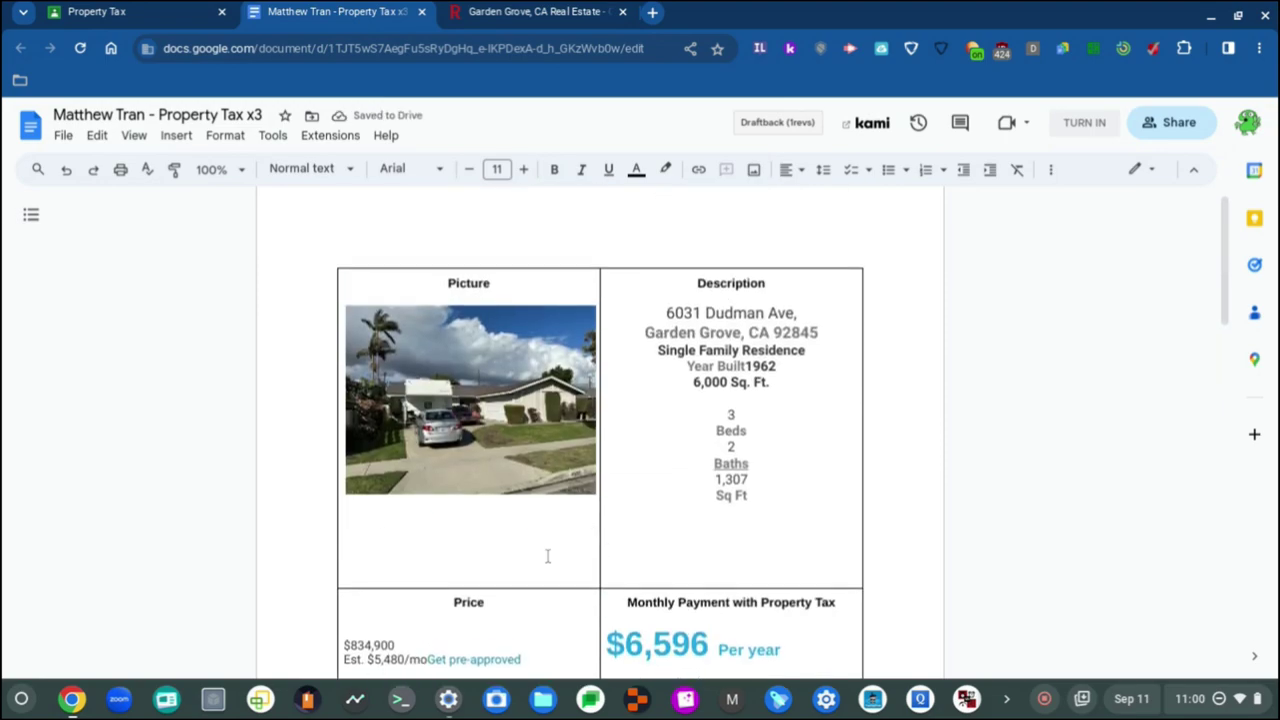
pyautogui.scroll(-6, 547, 556)
pyautogui.scroll(5, 547, 556)
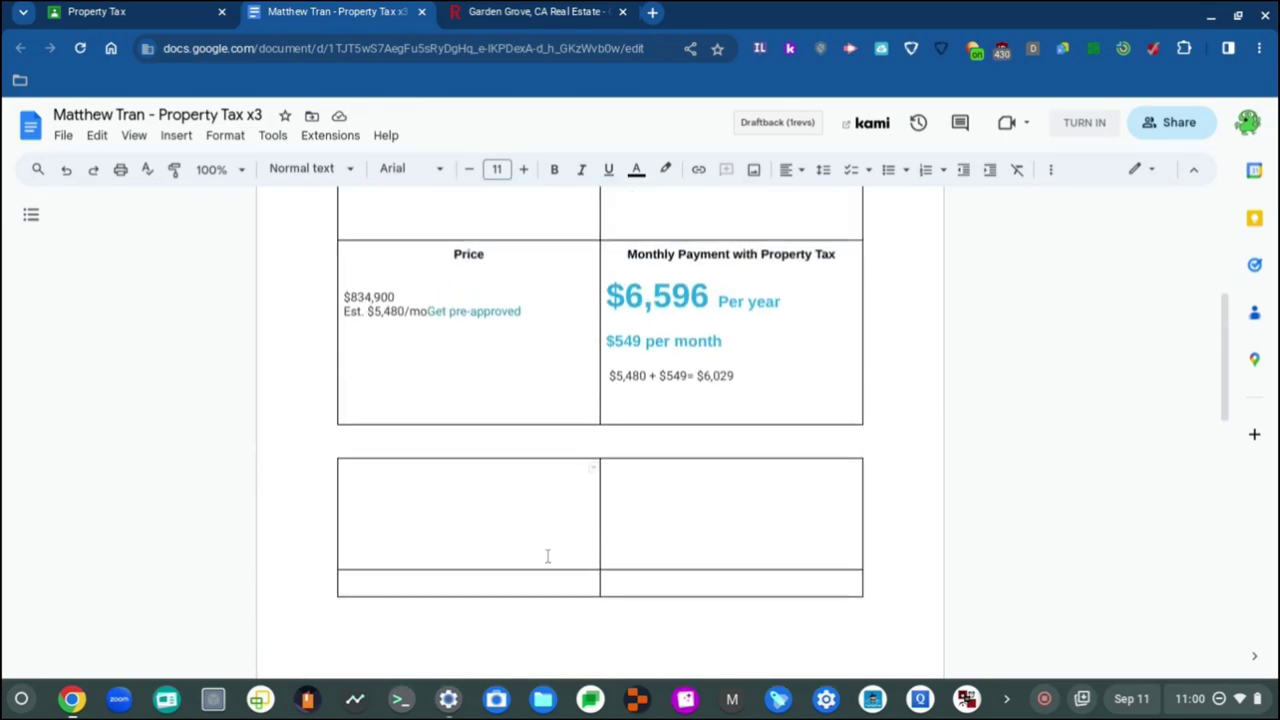
pyautogui.scroll(-6, 547, 556)
pyautogui.scroll(3, 547, 556)
pyautogui.scroll(-5, 547, 556)
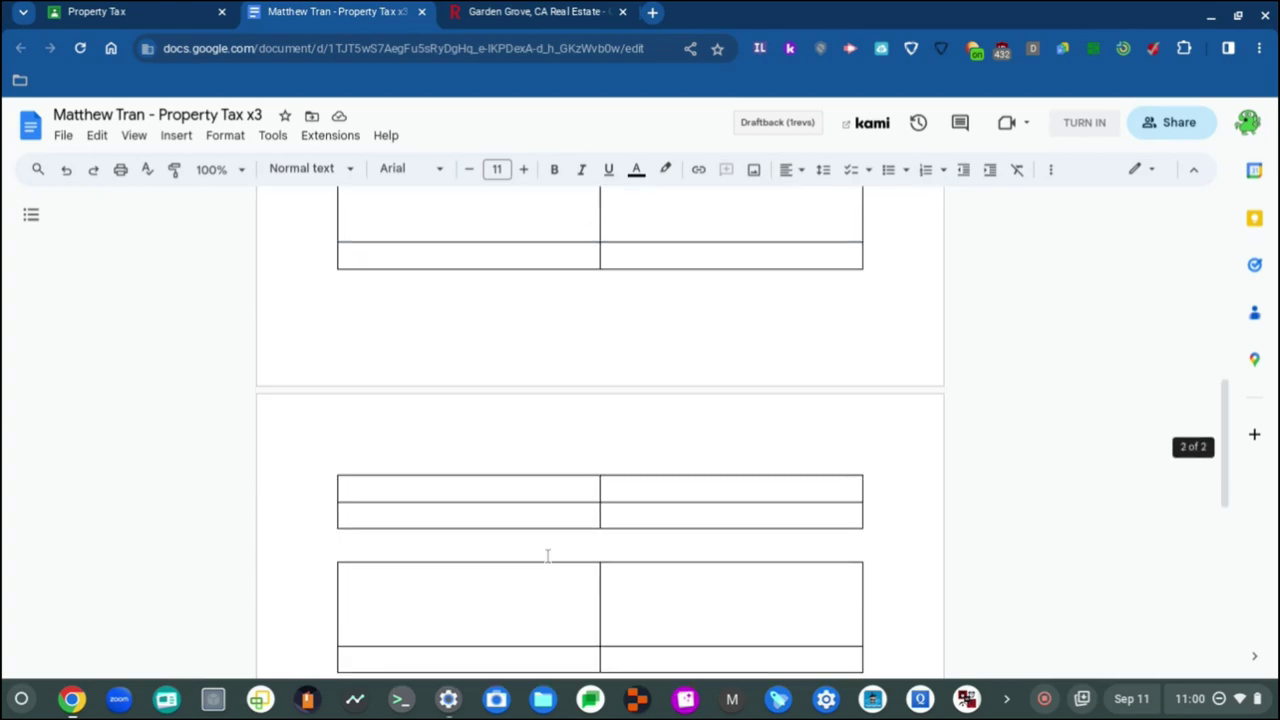
pyautogui.scroll(-2, 547, 556)
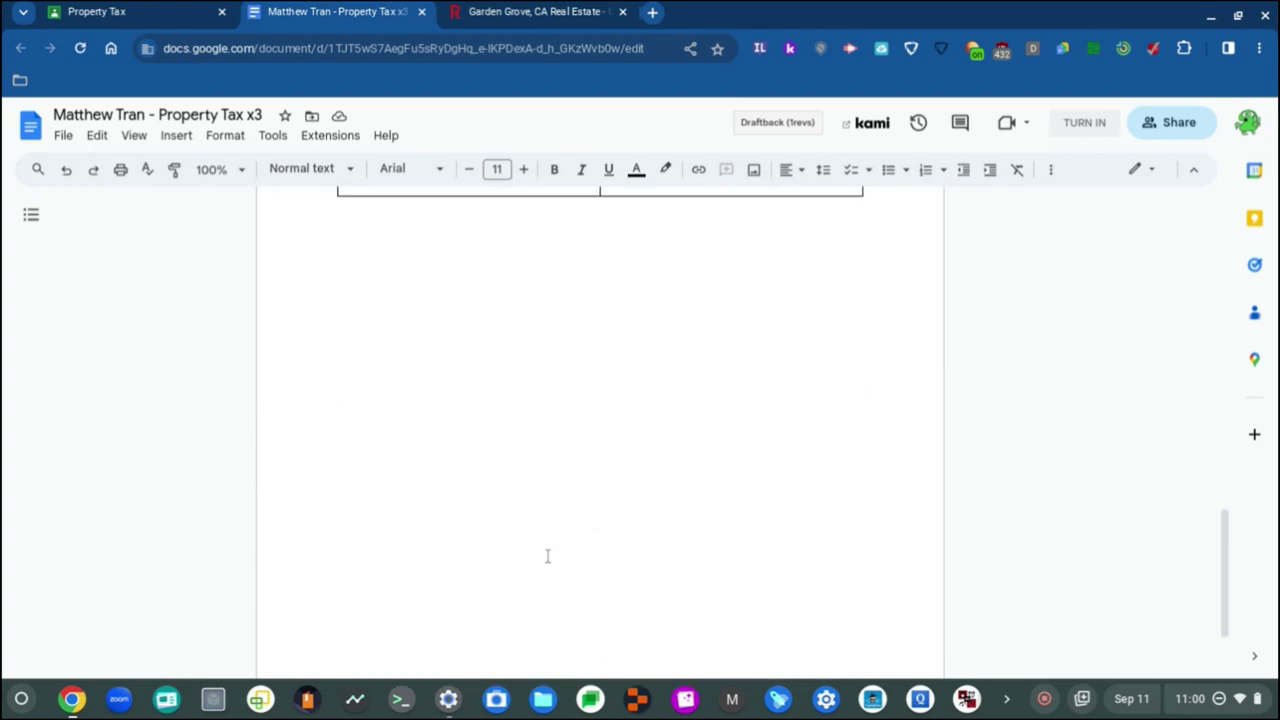
pyautogui.scroll(4, 547, 556)
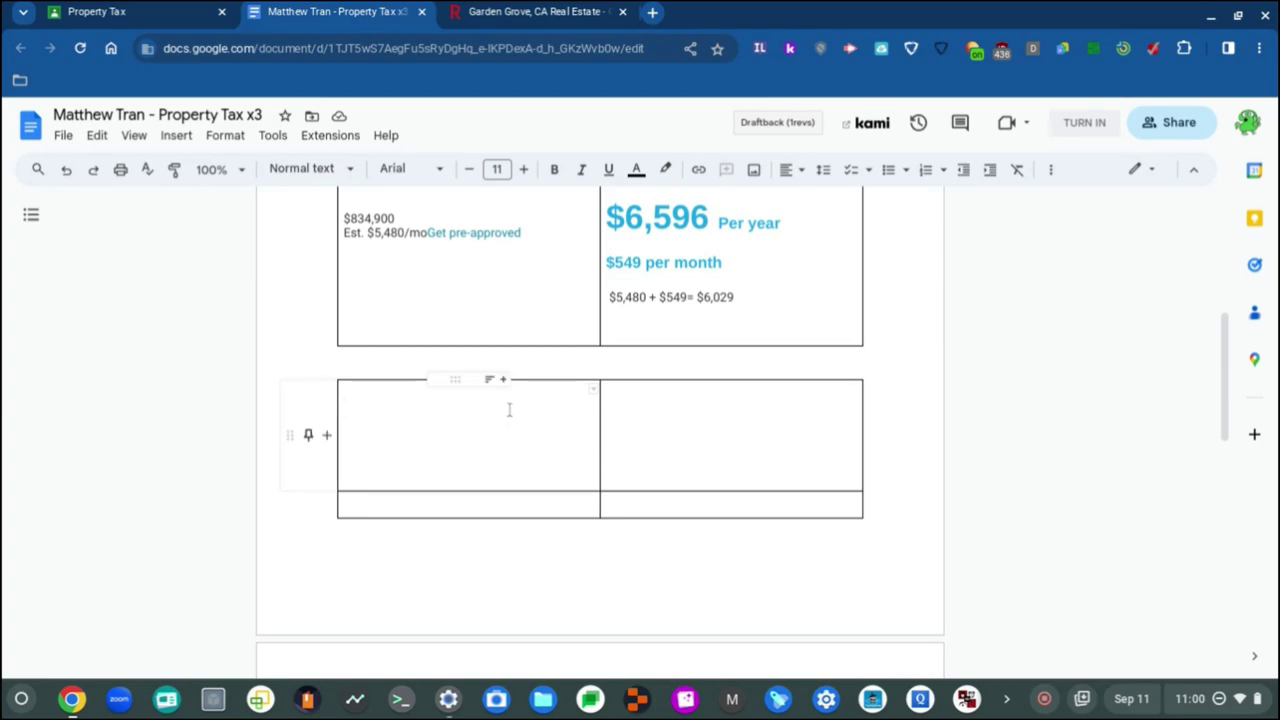
pyautogui.scroll(3, 520, 434)
pyautogui.scroll(-3, 520, 434)
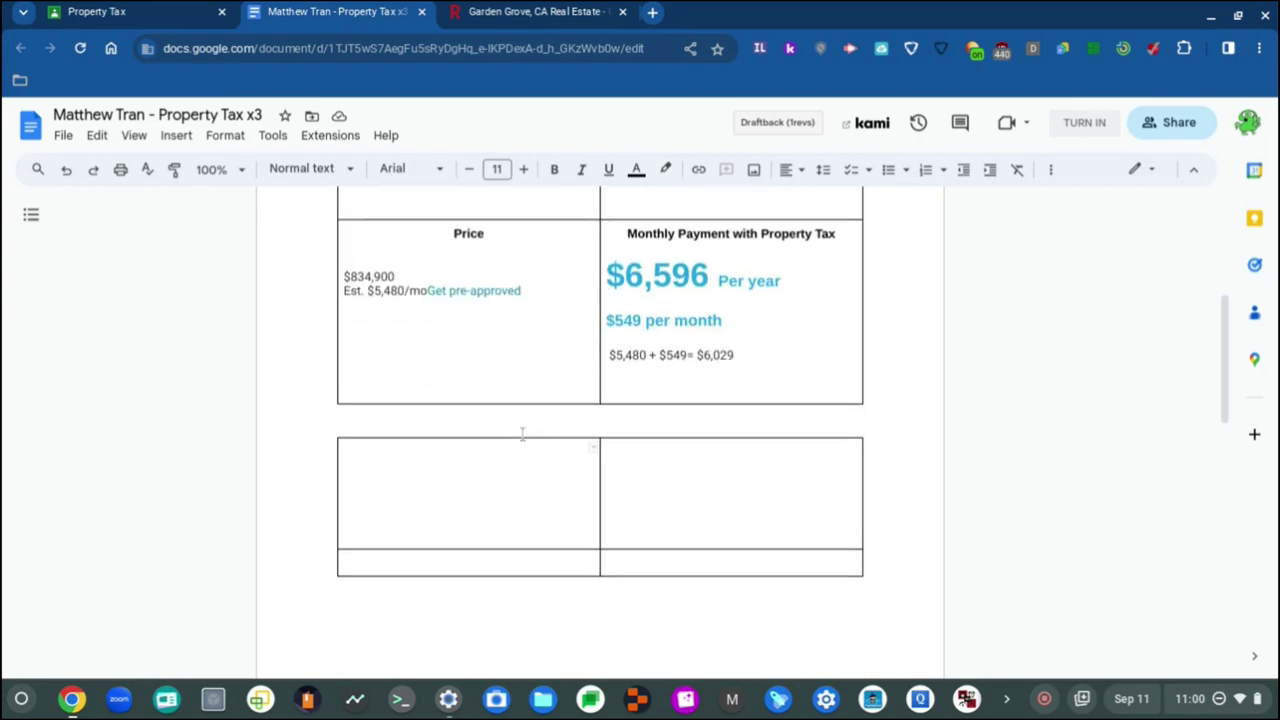
# Step: Save the $155,000 Westminster listing's photo from Redfin as a JPG, then return to the document
pyautogui.click(568, 12)
pyautogui.scroll(-5, 248, 372)
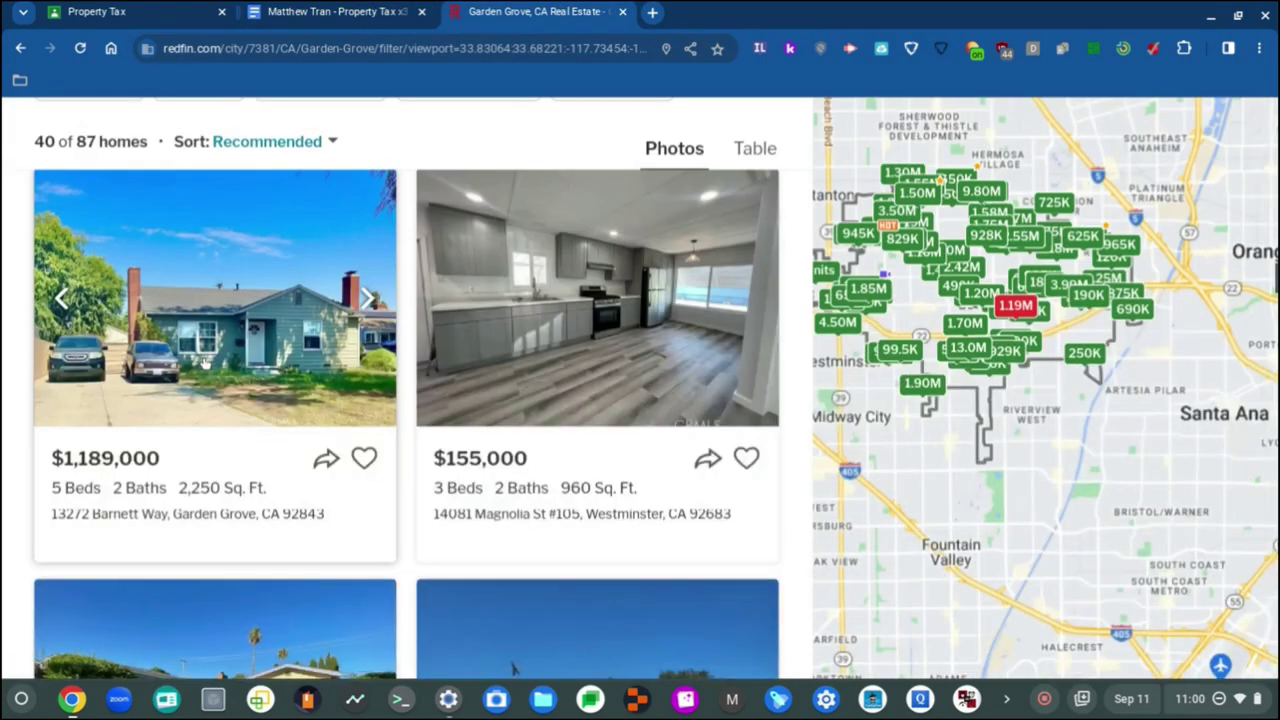
pyautogui.scroll(1, 204, 364)
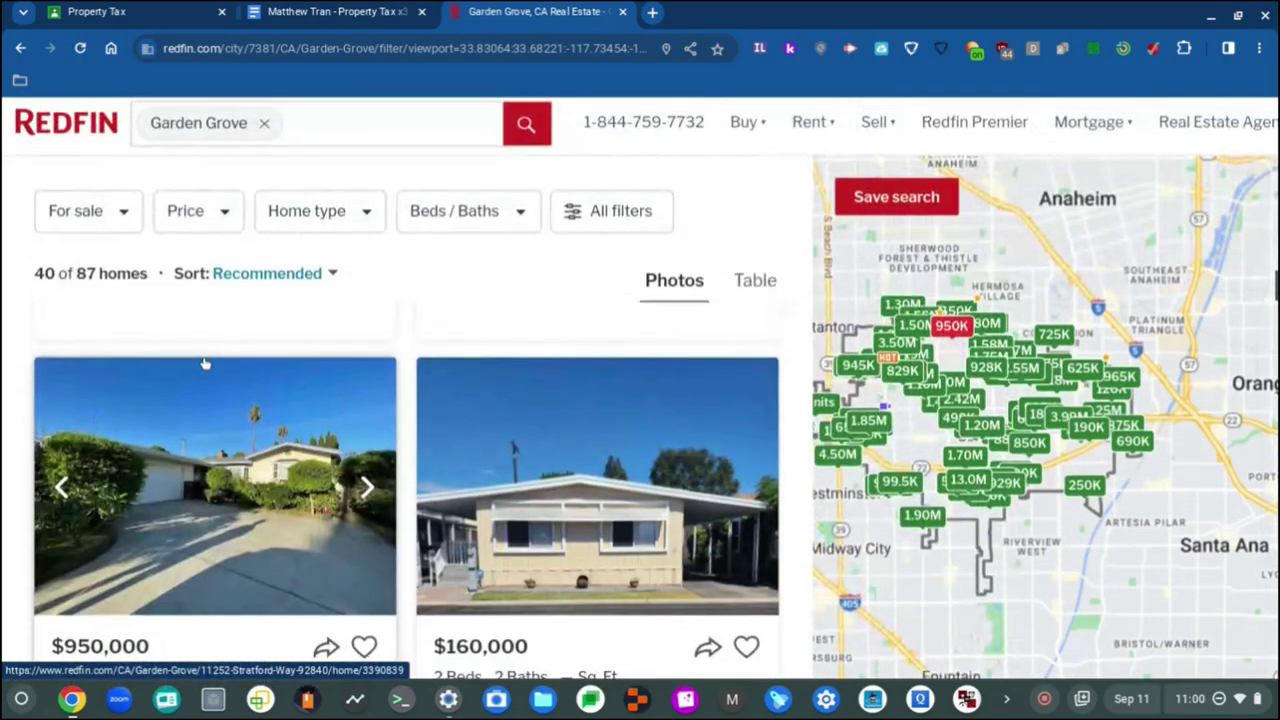
pyautogui.scroll(-1, 204, 364)
pyautogui.scroll(3, 204, 364)
pyautogui.scroll(1, 204, 364)
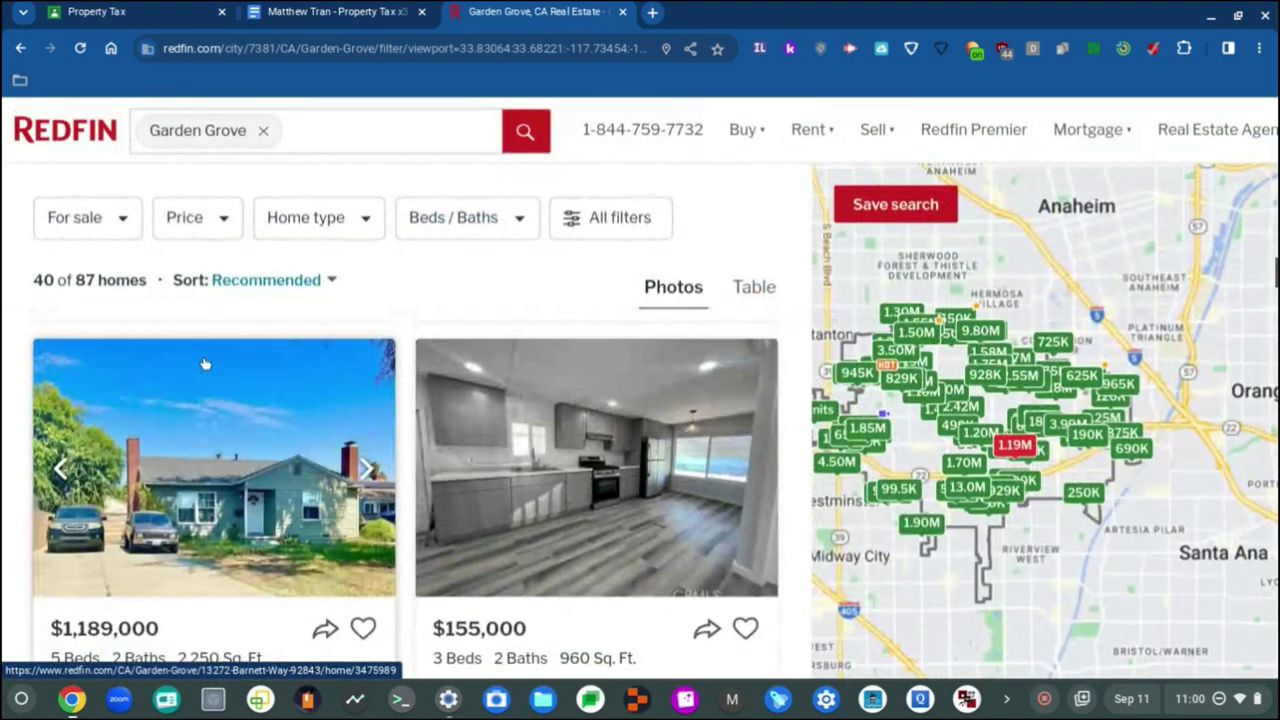
pyautogui.rightClick(558, 418)
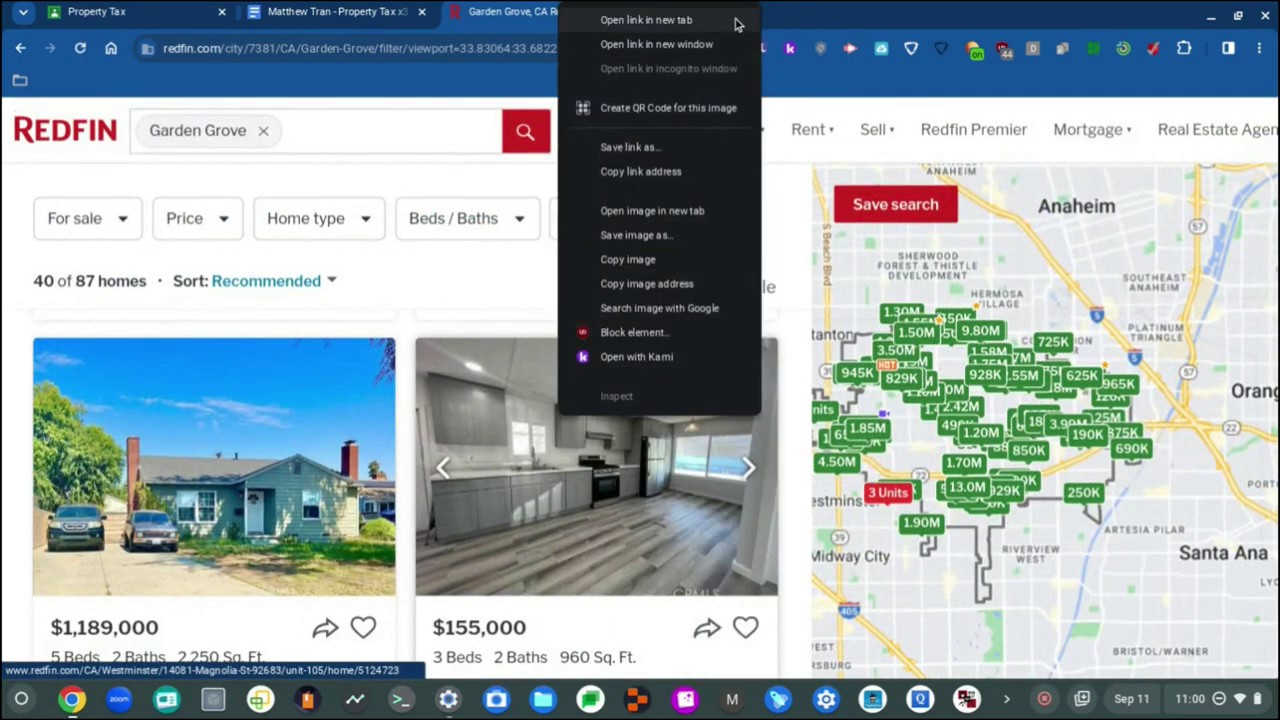
pyautogui.click(703, 237)
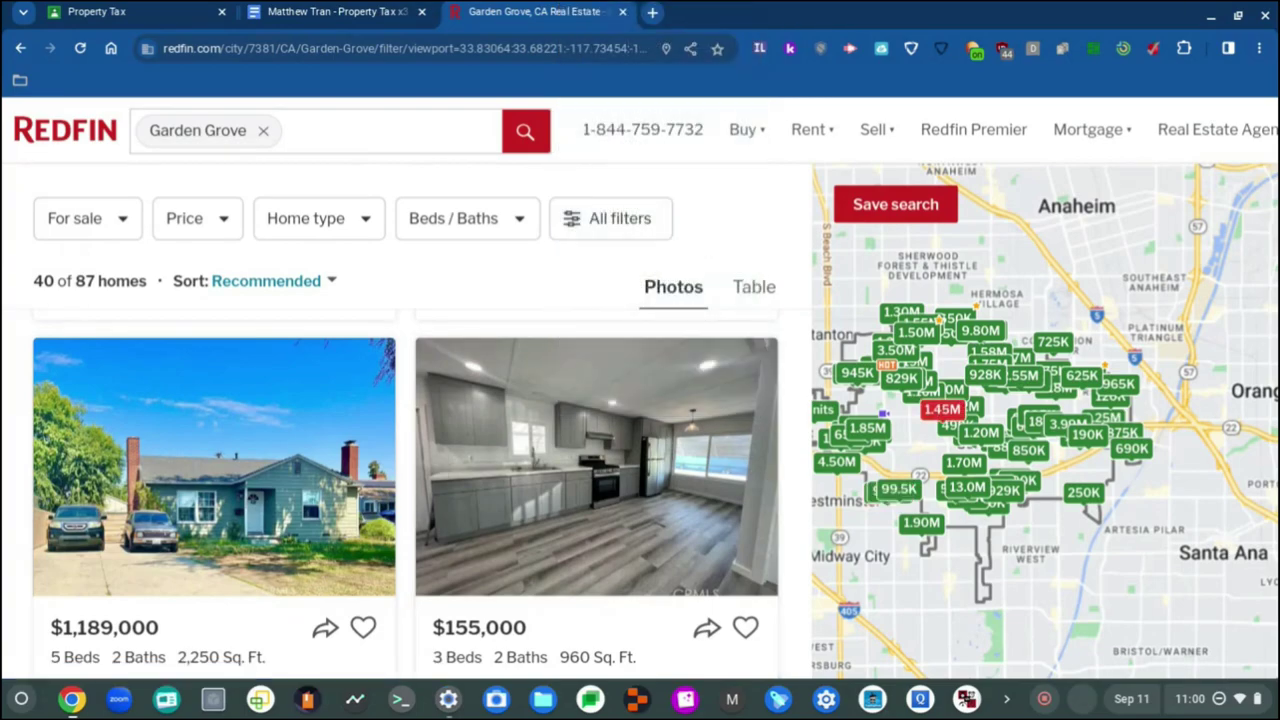
pyautogui.click(318, 10)
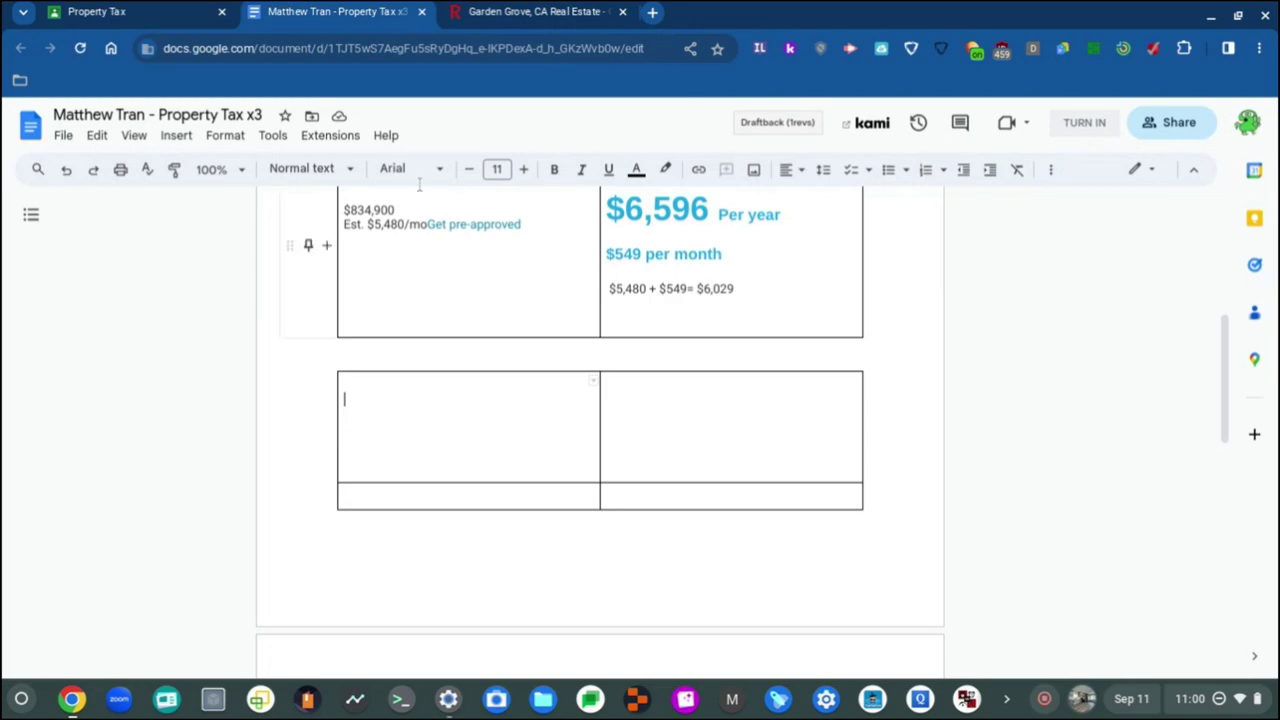
# Step: Type the Picture header in the second table's left cell and center it
pyautogui.scroll(4, 353, 335)
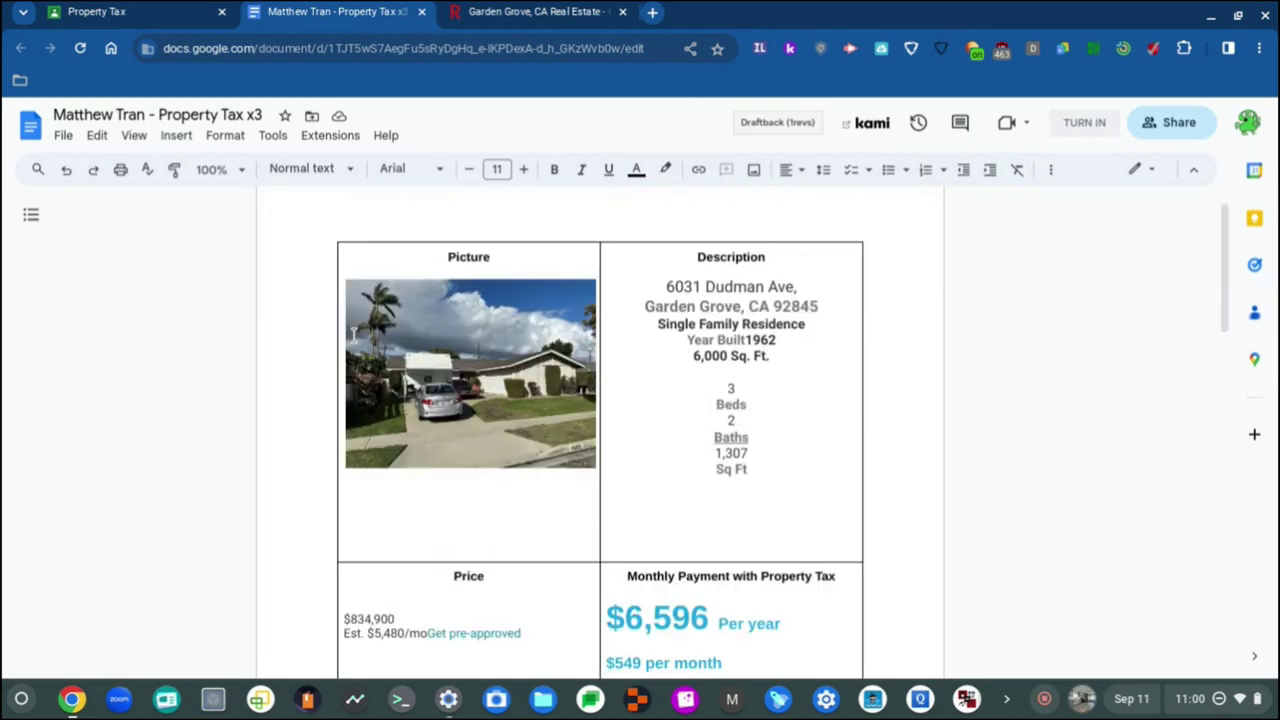
pyautogui.scroll(-3, 353, 335)
pyautogui.write('P')
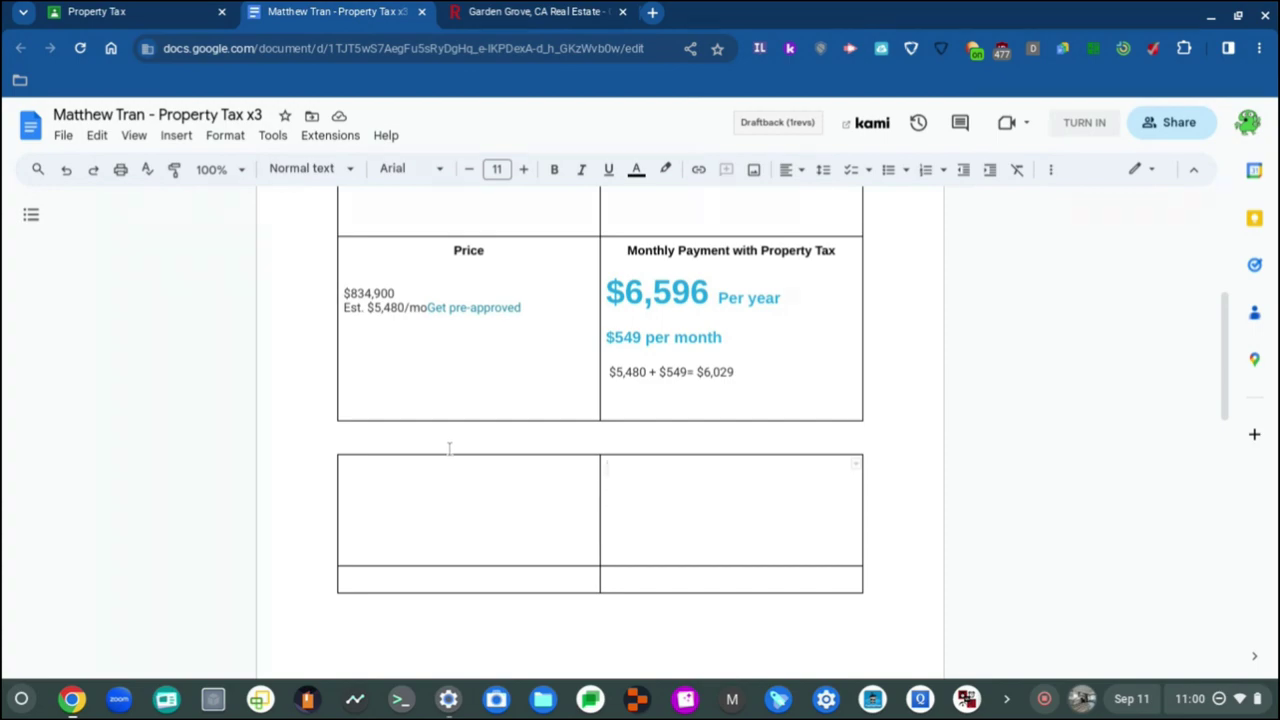
pyautogui.click(434, 486)
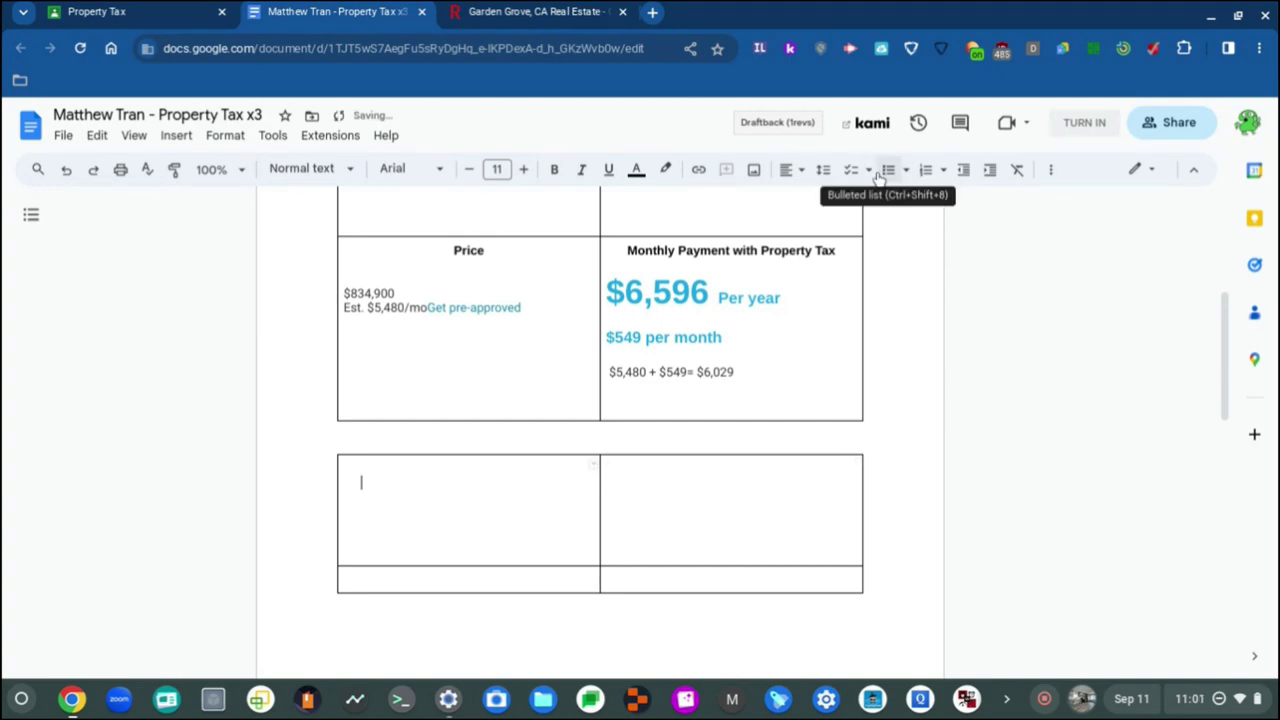
pyautogui.click(801, 171)
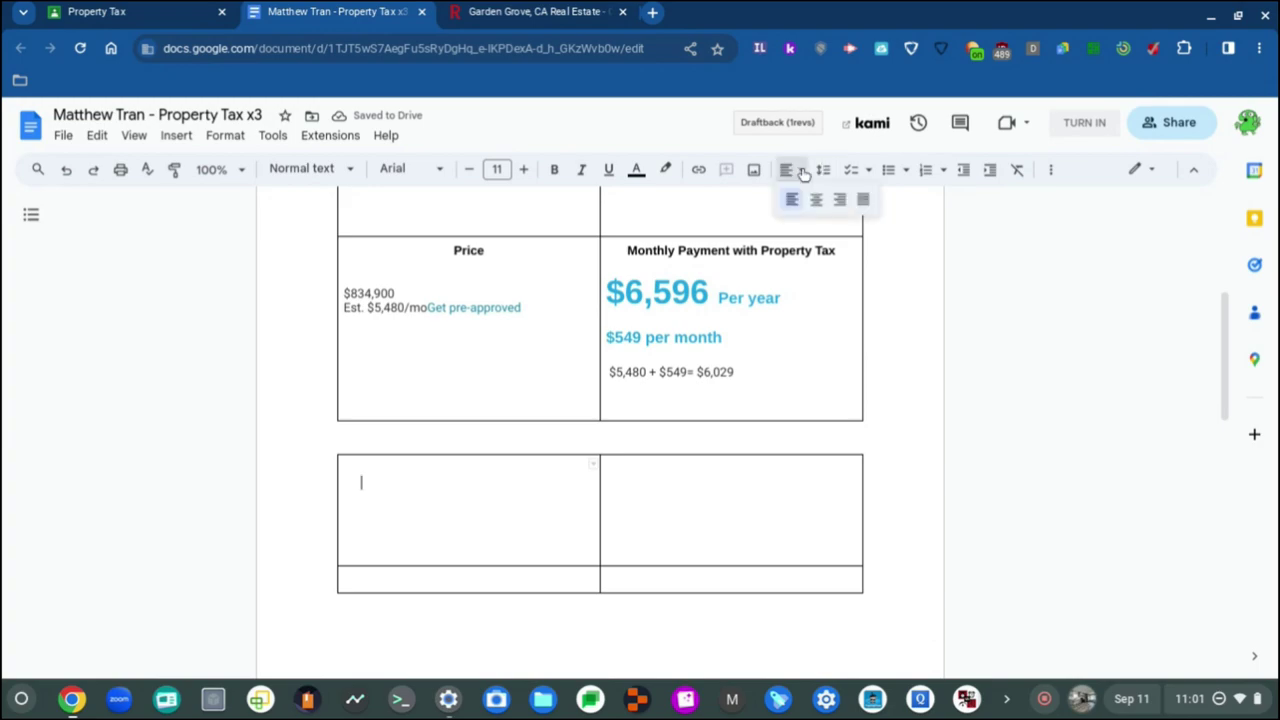
pyautogui.click(816, 200)
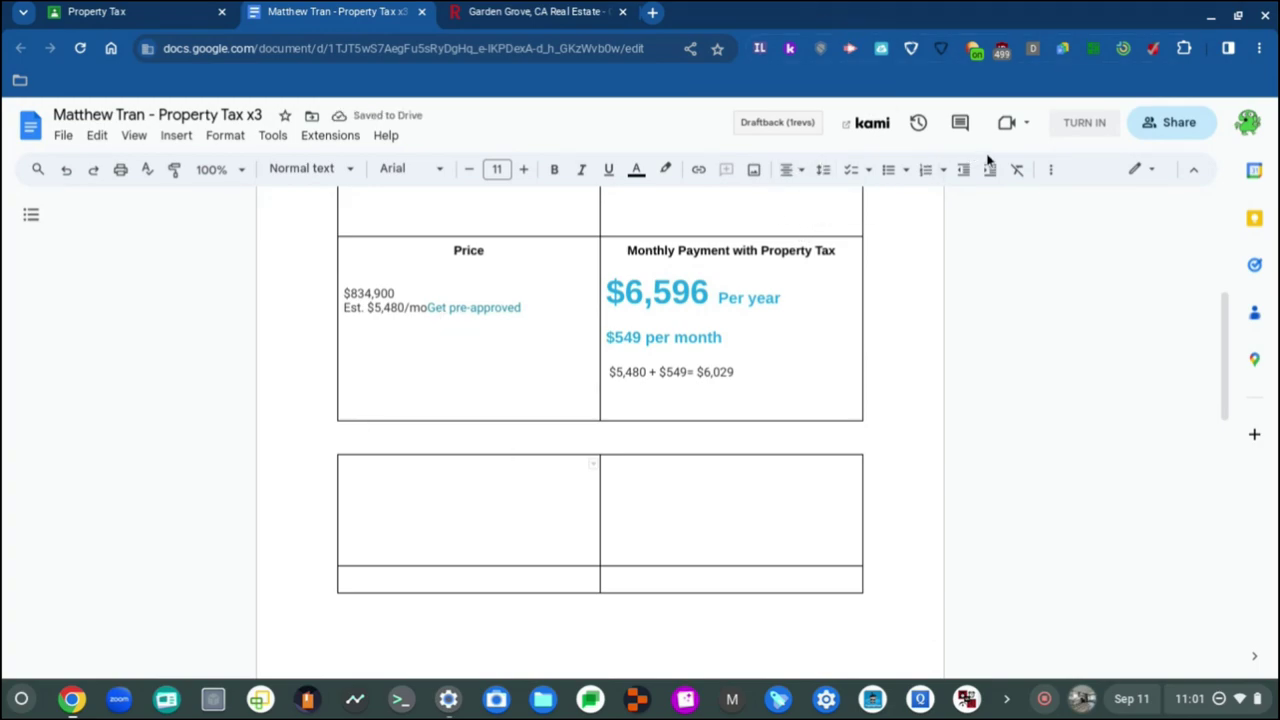
pyautogui.click(486, 487)
pyautogui.press('BackSpace')
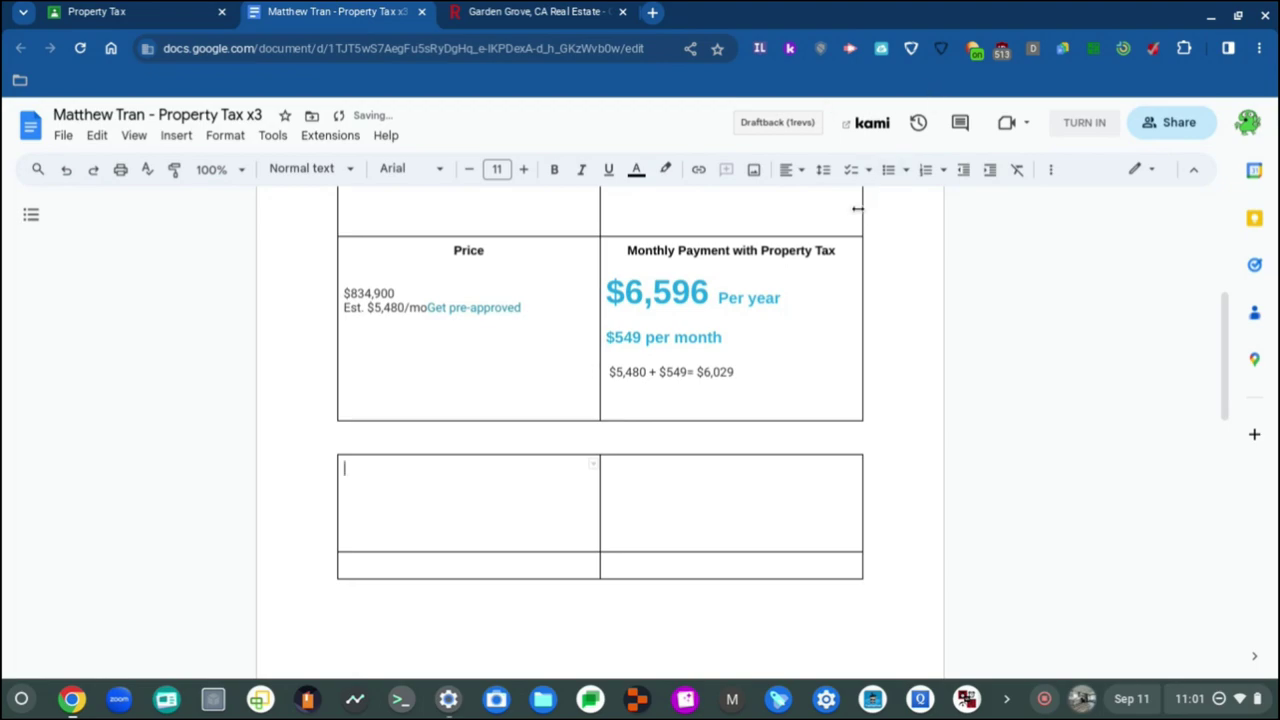
pyautogui.click(797, 170)
pyautogui.click(812, 199)
# Step: Make the Picture header bold
pyautogui.doubleClick(464, 470)
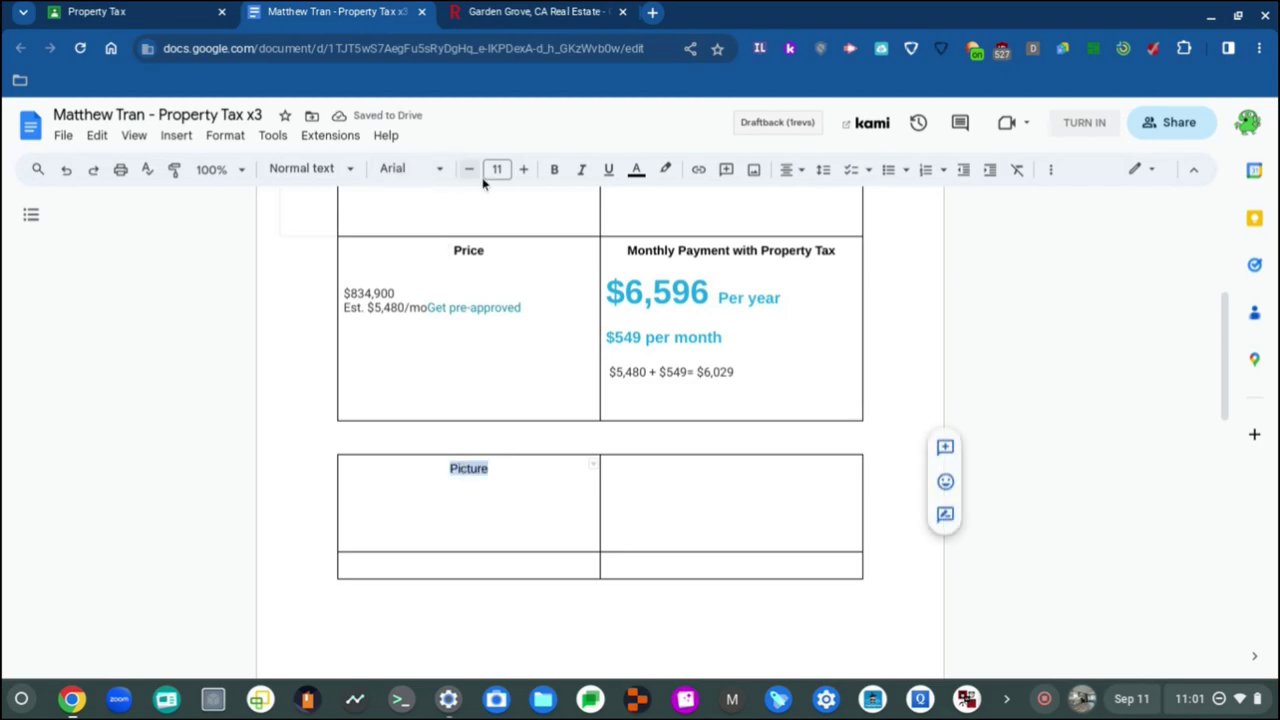
pyautogui.click(554, 170)
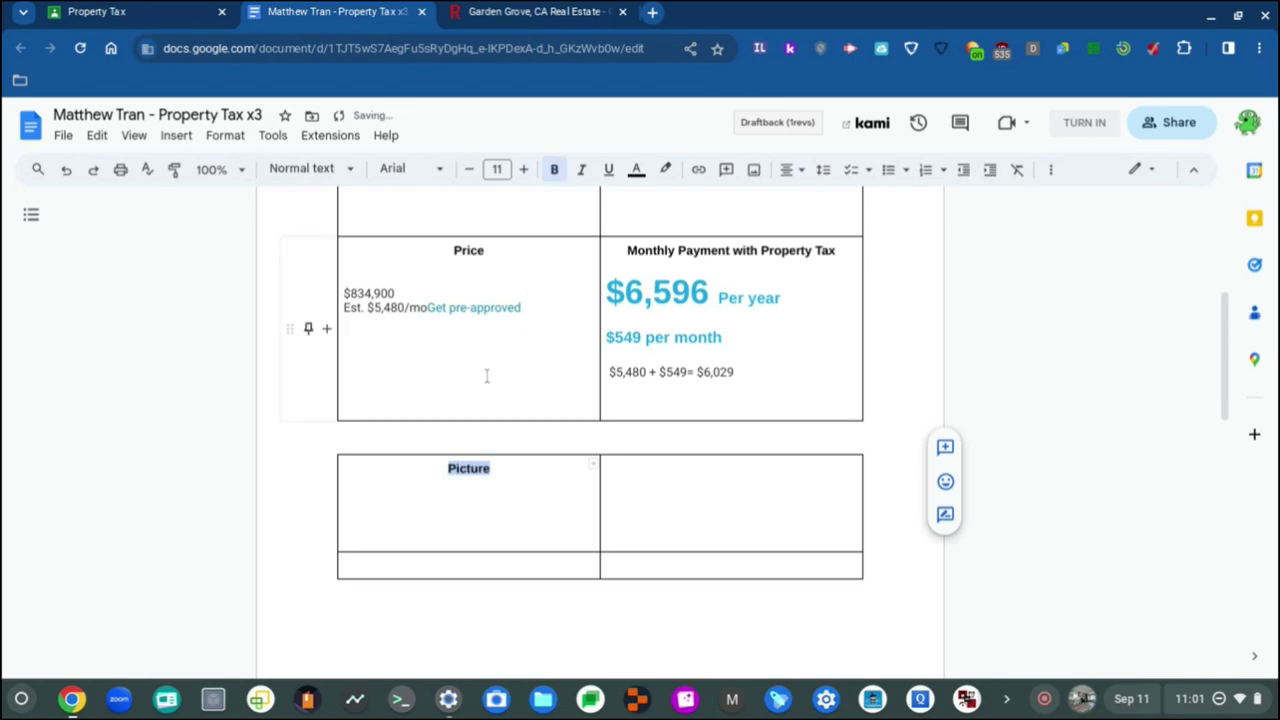
pyautogui.click(450, 308)
pyautogui.click(495, 468)
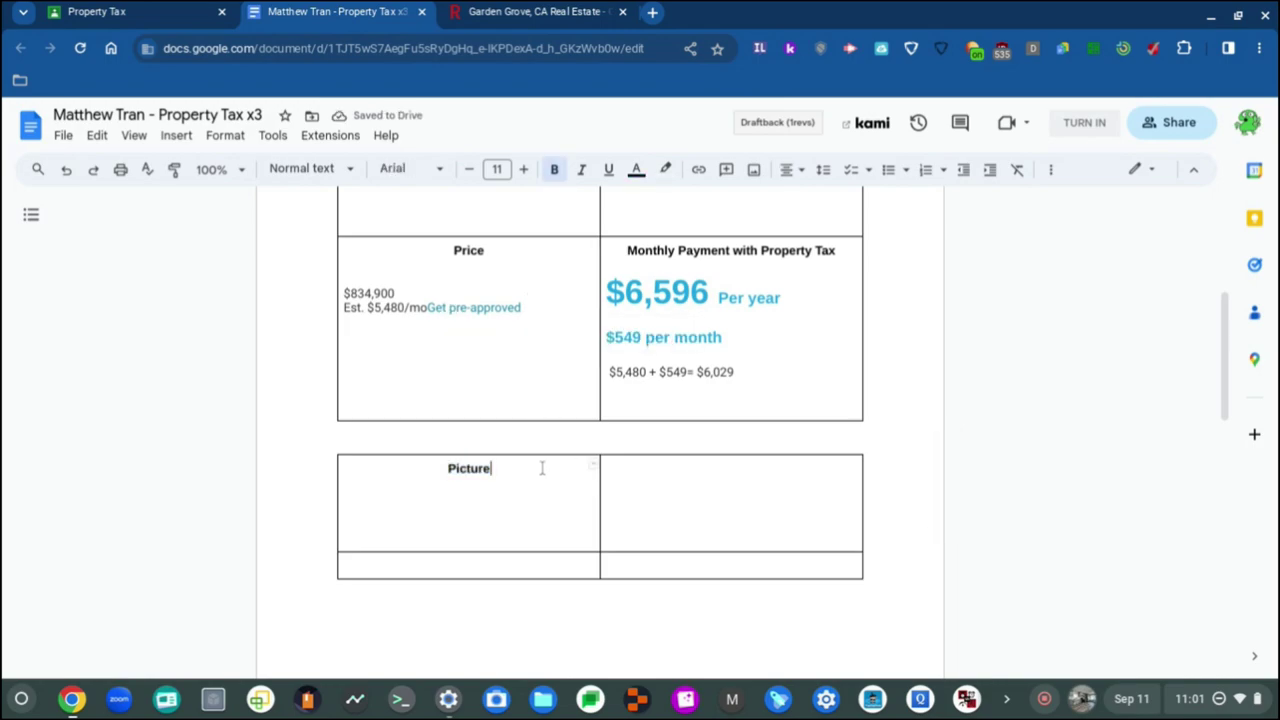
pyautogui.doubleClick(468, 470)
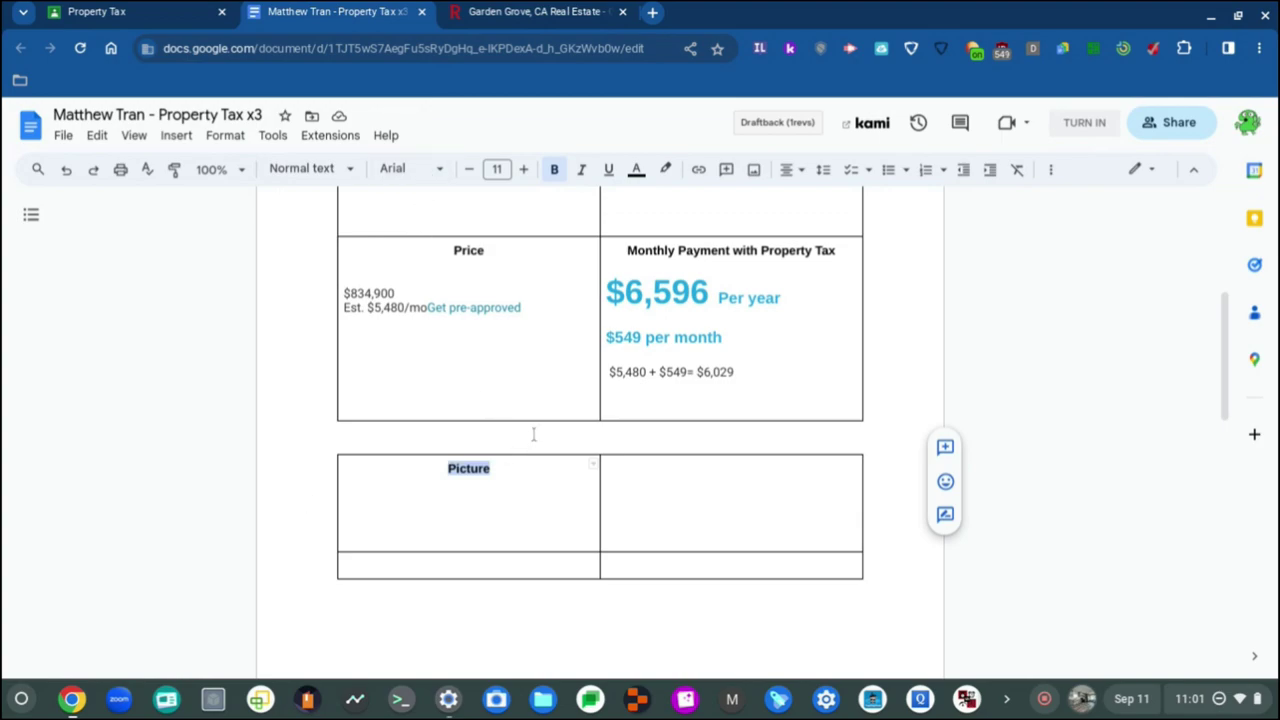
pyautogui.click(543, 483)
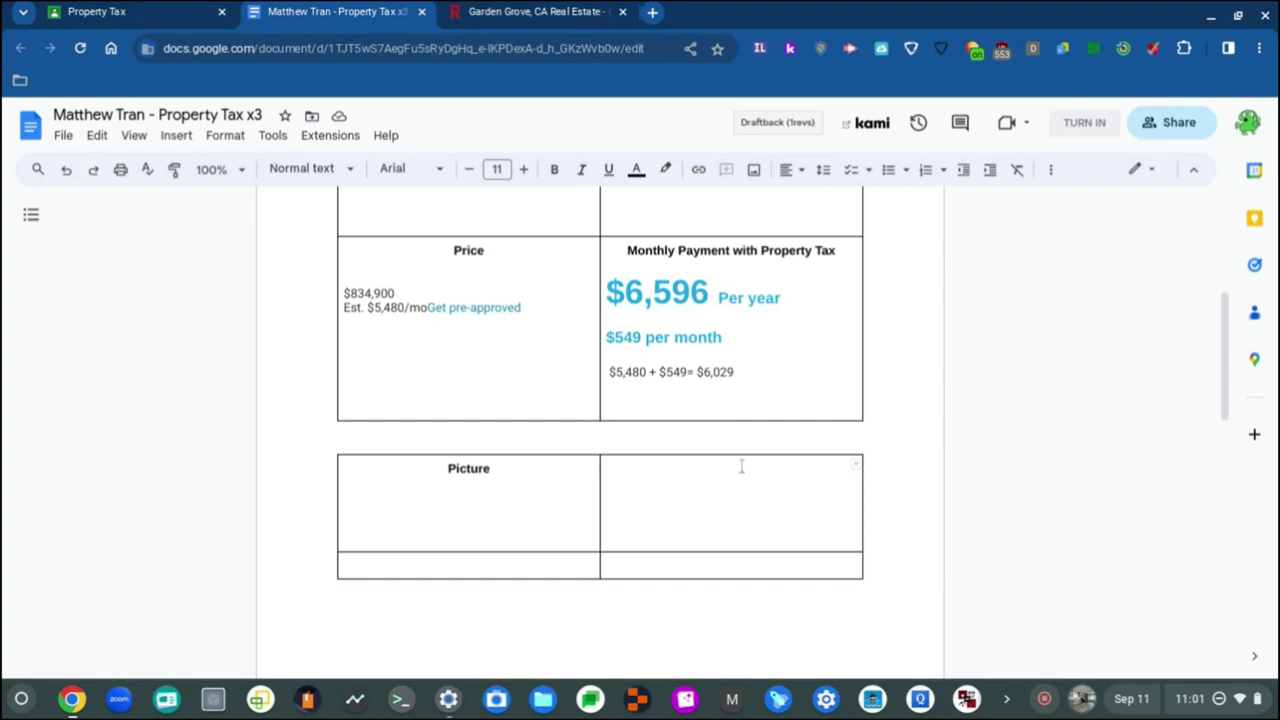
# Step: Add a centered Price header in the second table's right header cell
pyautogui.scroll(3, 689, 629)
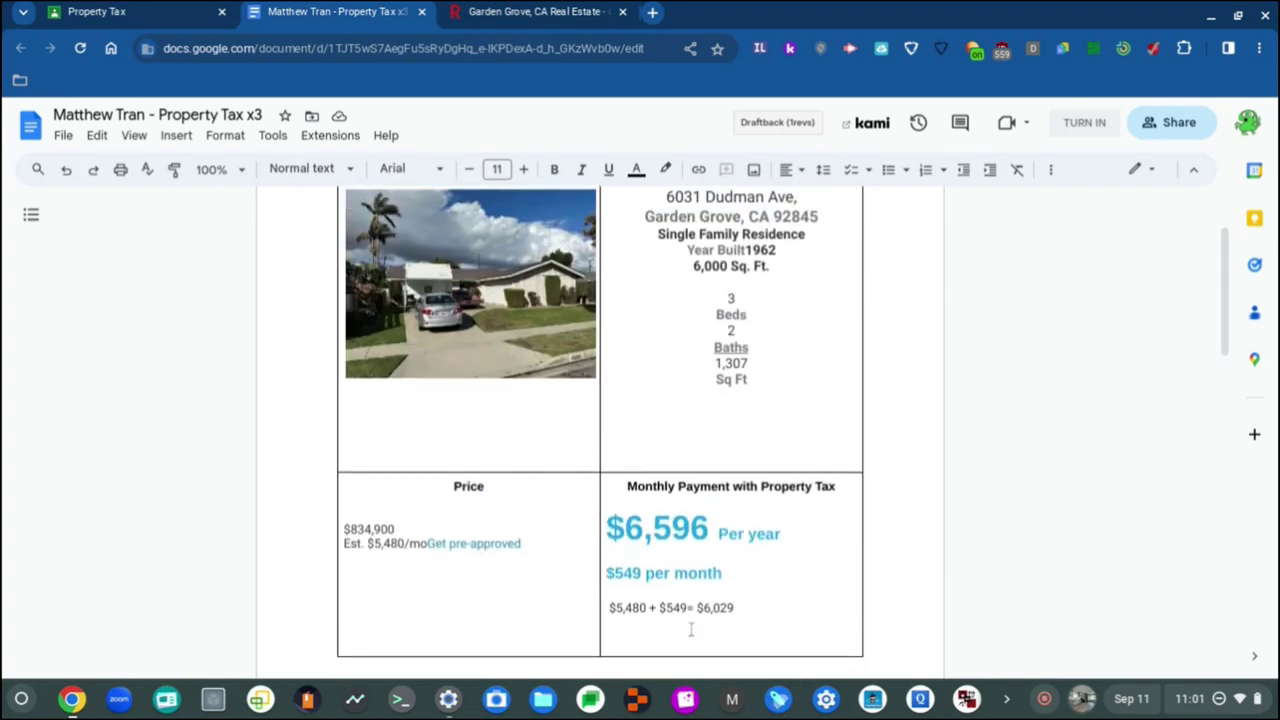
pyautogui.scroll(-3, 689, 629)
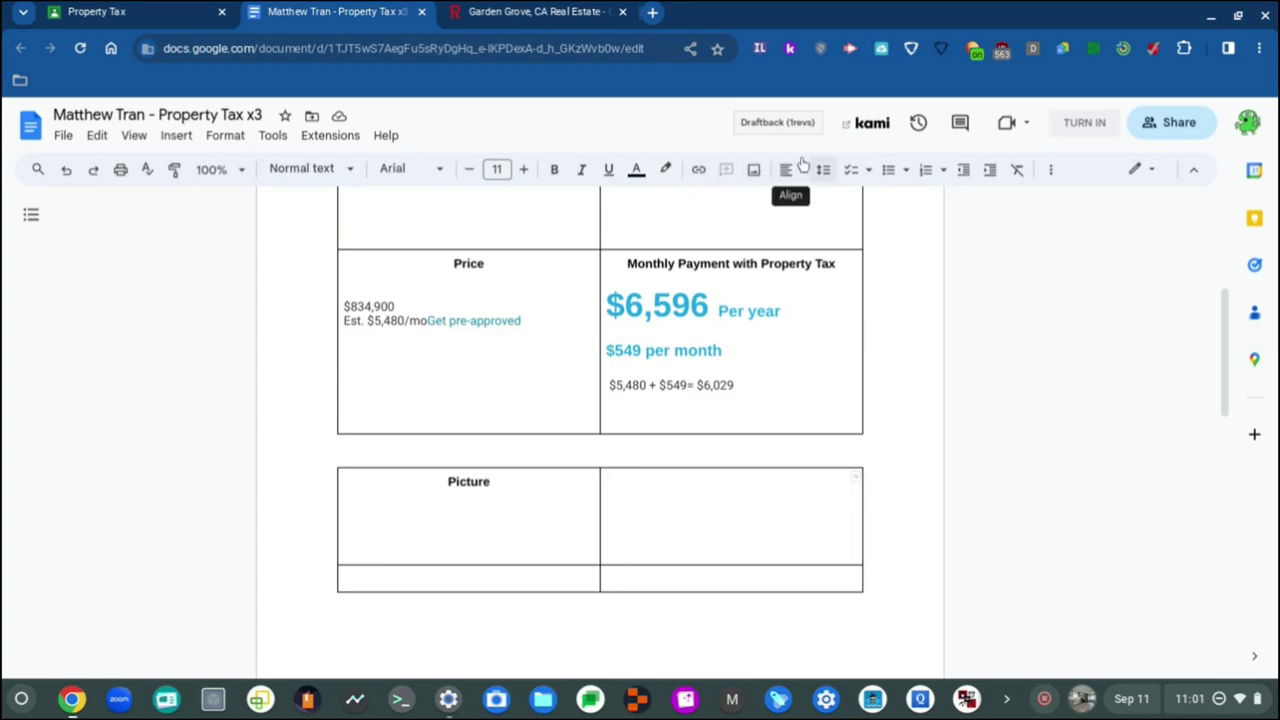
pyautogui.click(802, 170)
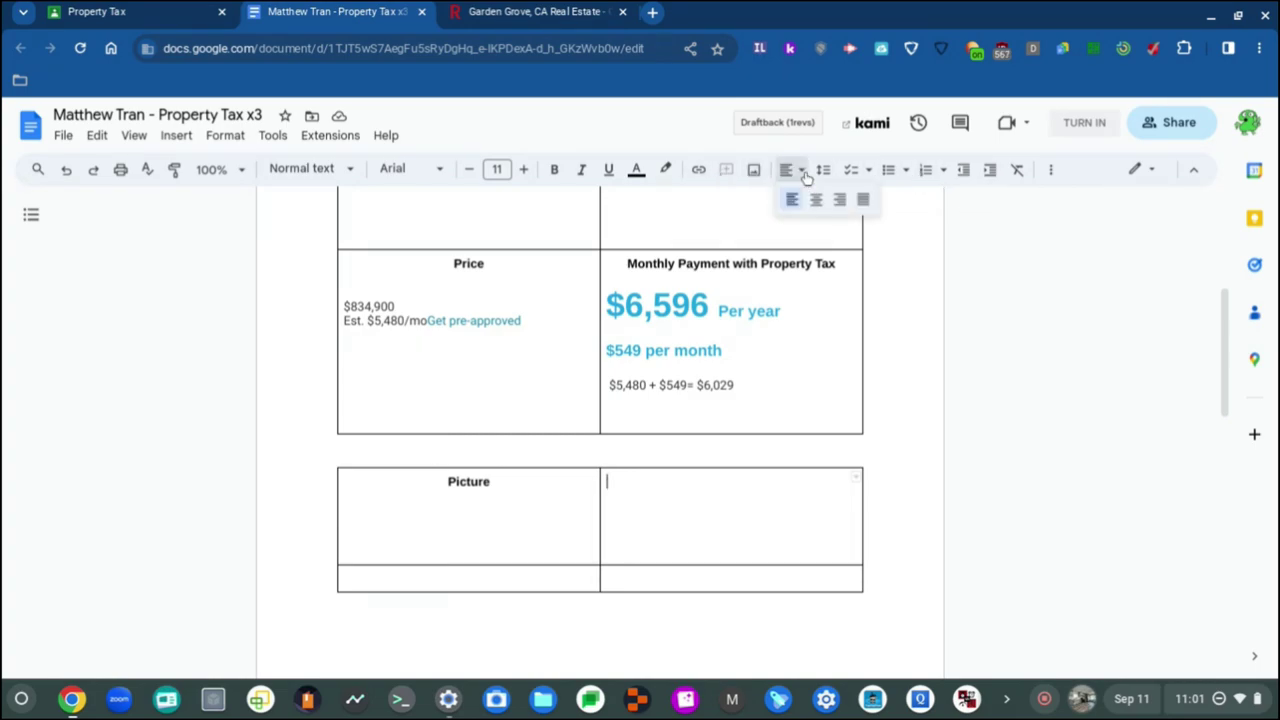
pyautogui.click(816, 200)
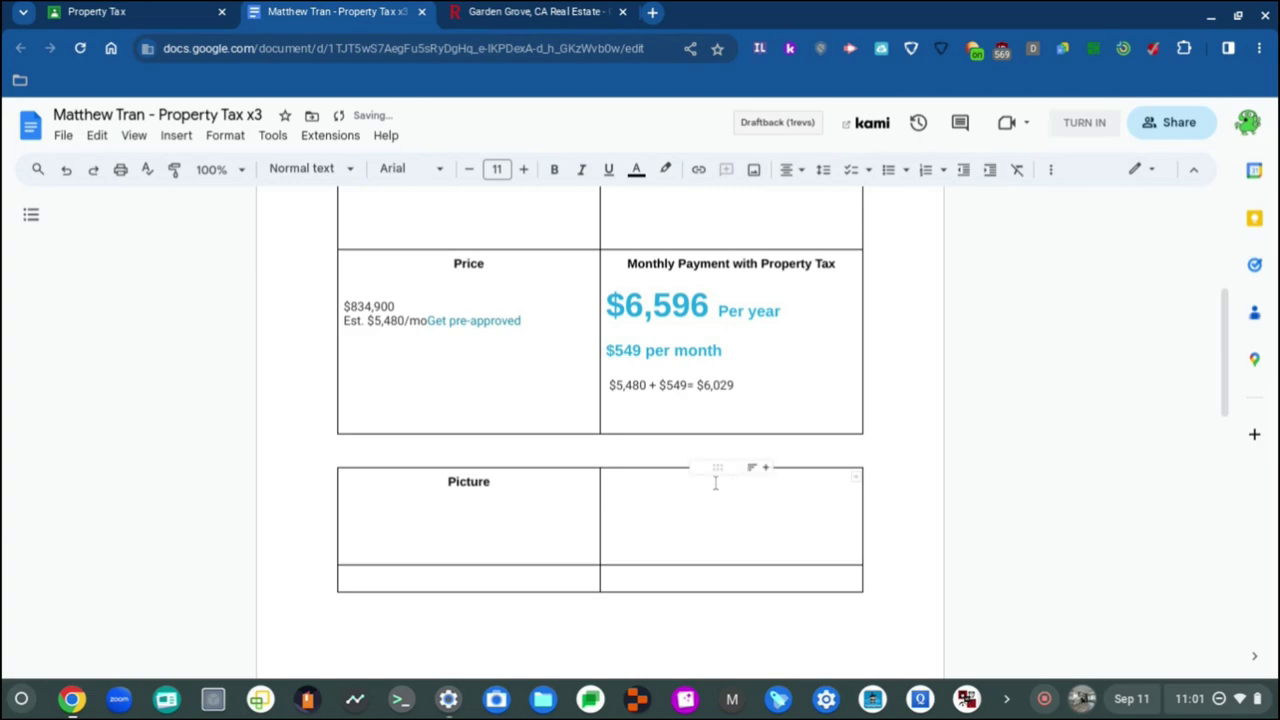
pyautogui.write('Price')
pyautogui.scroll(-5, 703, 486)
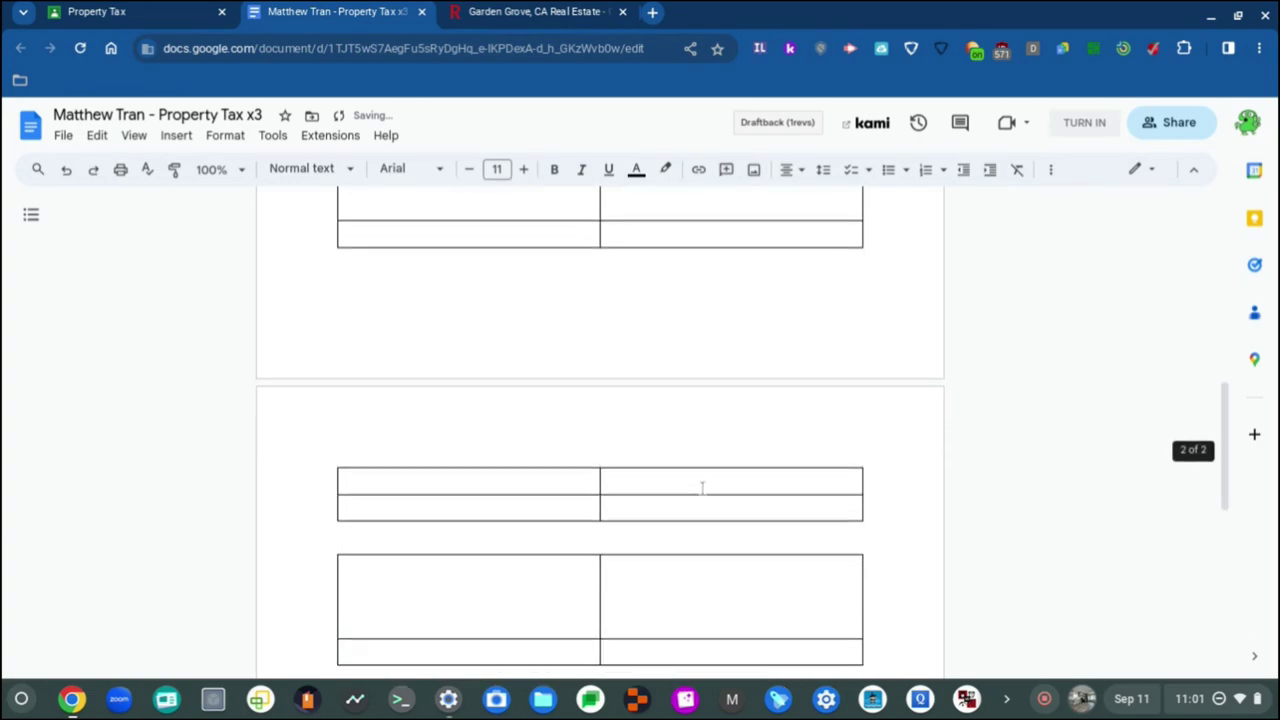
pyautogui.scroll(2, 702, 488)
pyautogui.scroll(-1, 702, 488)
pyautogui.scroll(1, 702, 488)
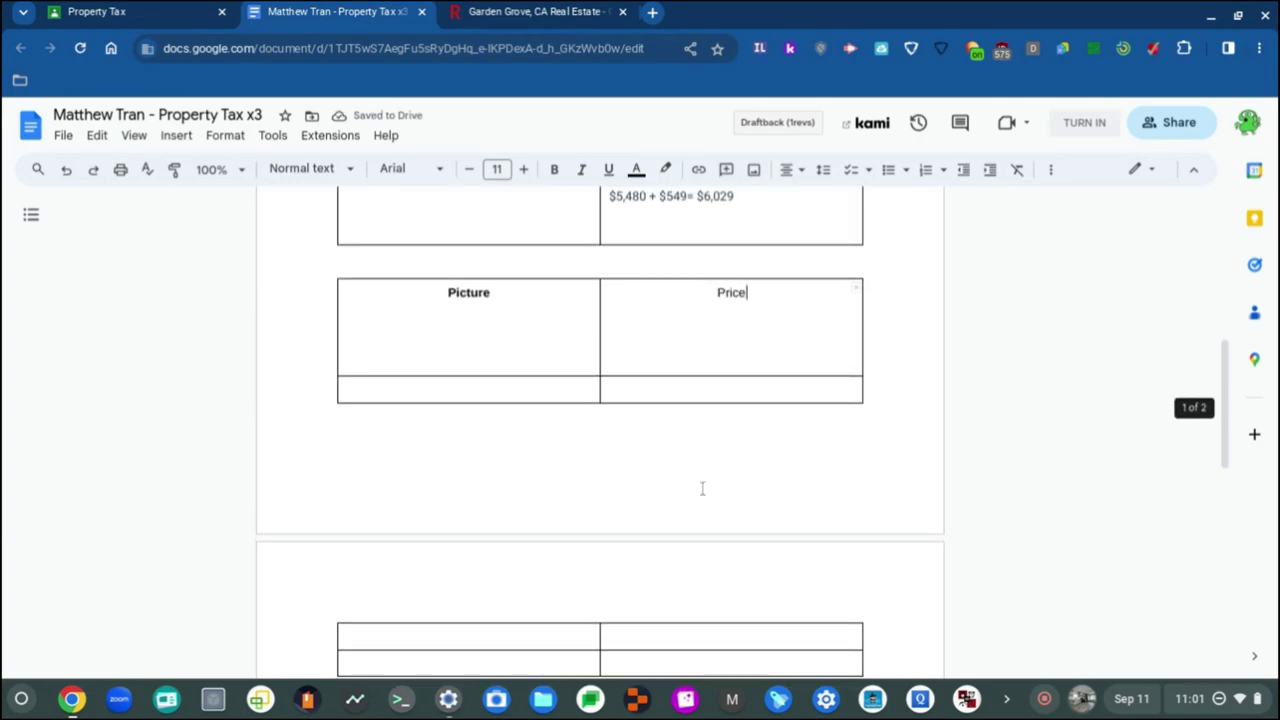
pyautogui.scroll(-3, 702, 488)
pyautogui.scroll(3, 702, 488)
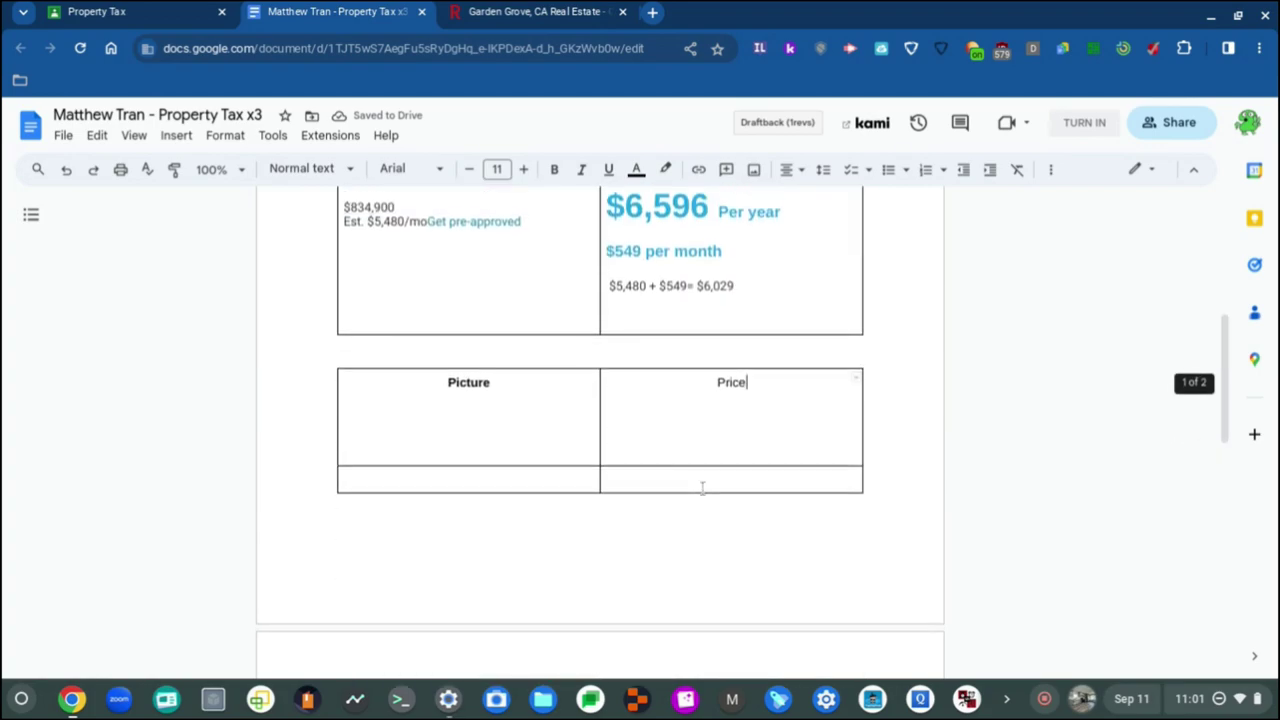
pyautogui.hotkey('ctrl', 'a')
pyautogui.click(763, 431)
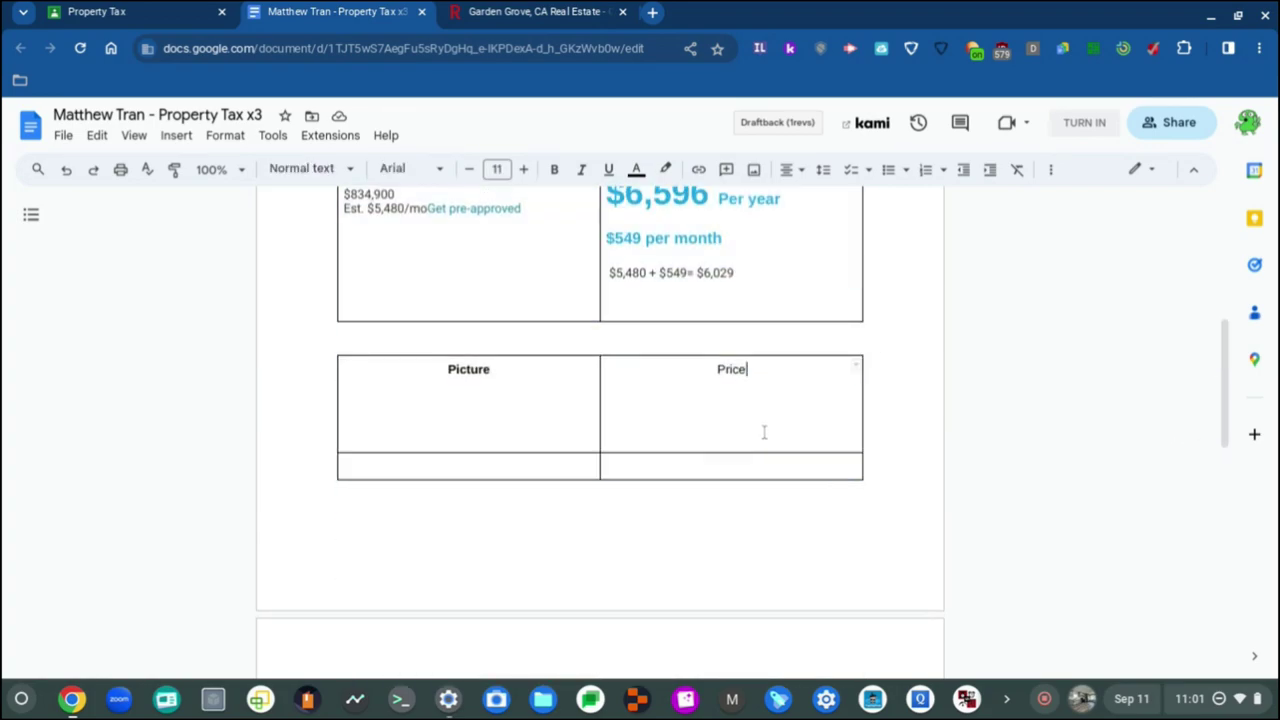
# Step: Bold the Price header with Ctrl+B so it matches Picture
pyautogui.scroll(-5, 764, 432)
pyautogui.scroll(-3, 764, 431)
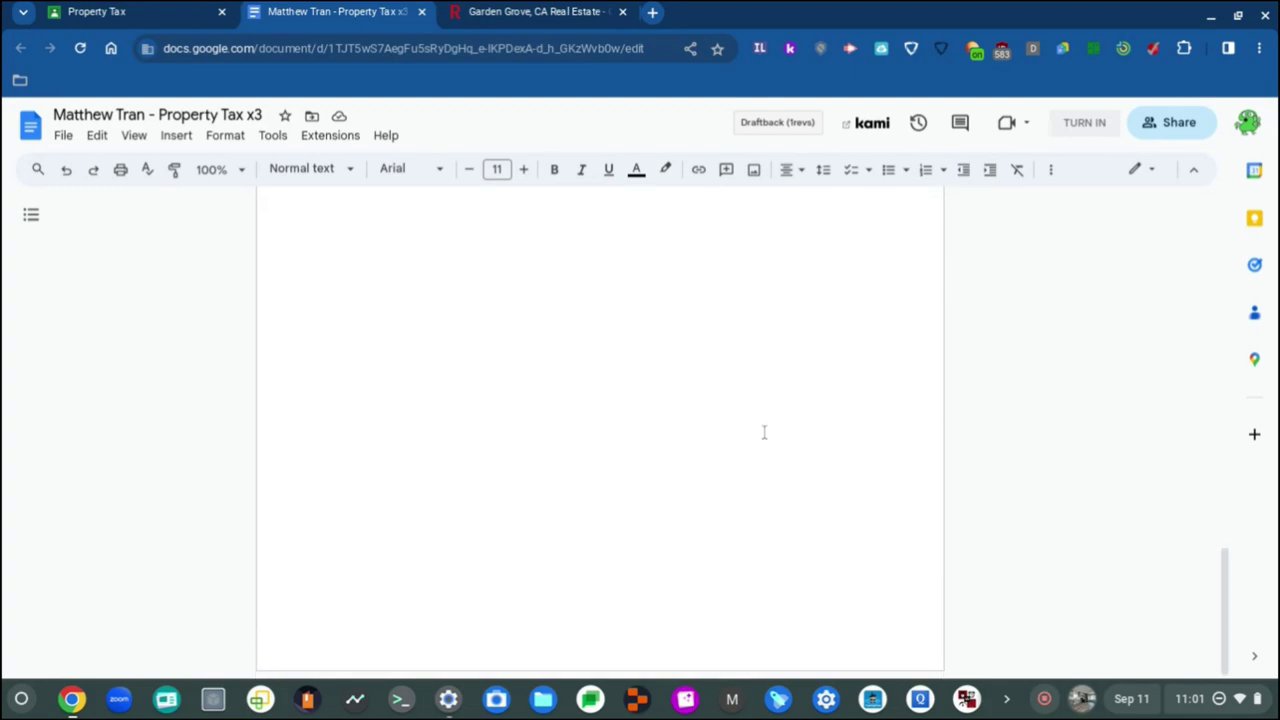
pyautogui.scroll(5, 764, 431)
pyautogui.scroll(5, 764, 431)
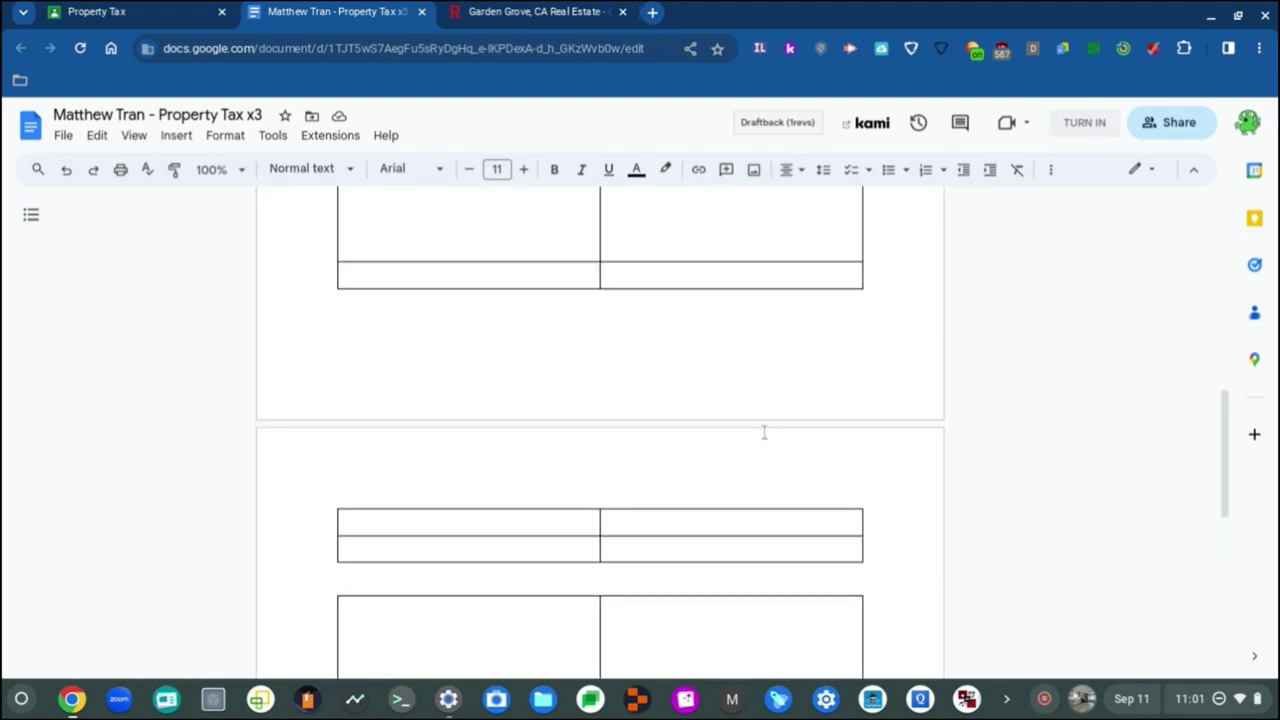
pyautogui.scroll(-2, 764, 431)
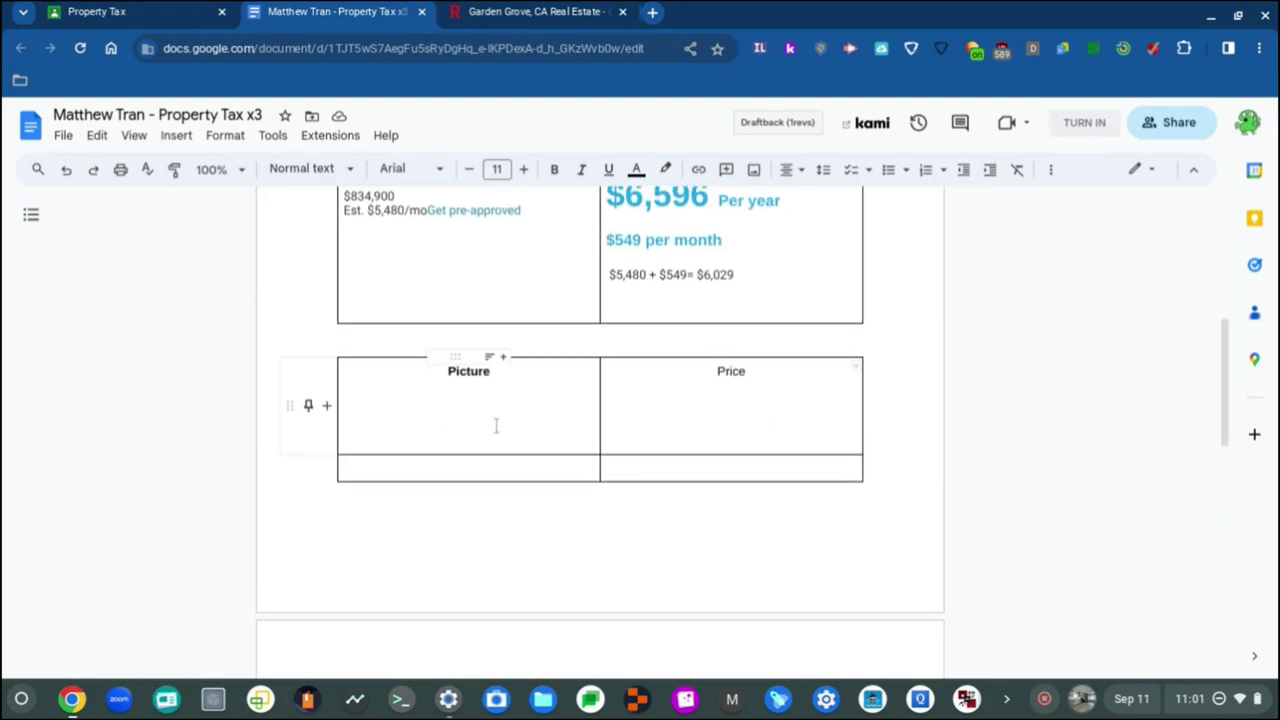
pyautogui.doubleClick(731, 371)
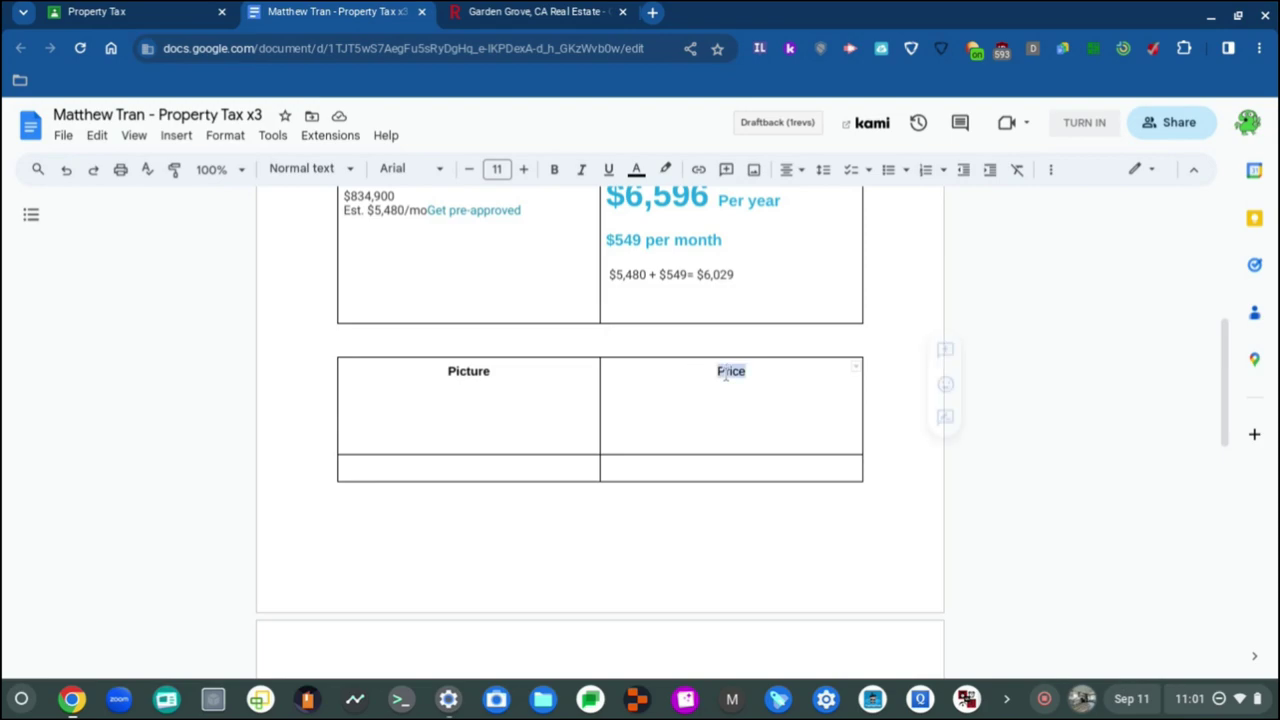
pyautogui.click(442, 173)
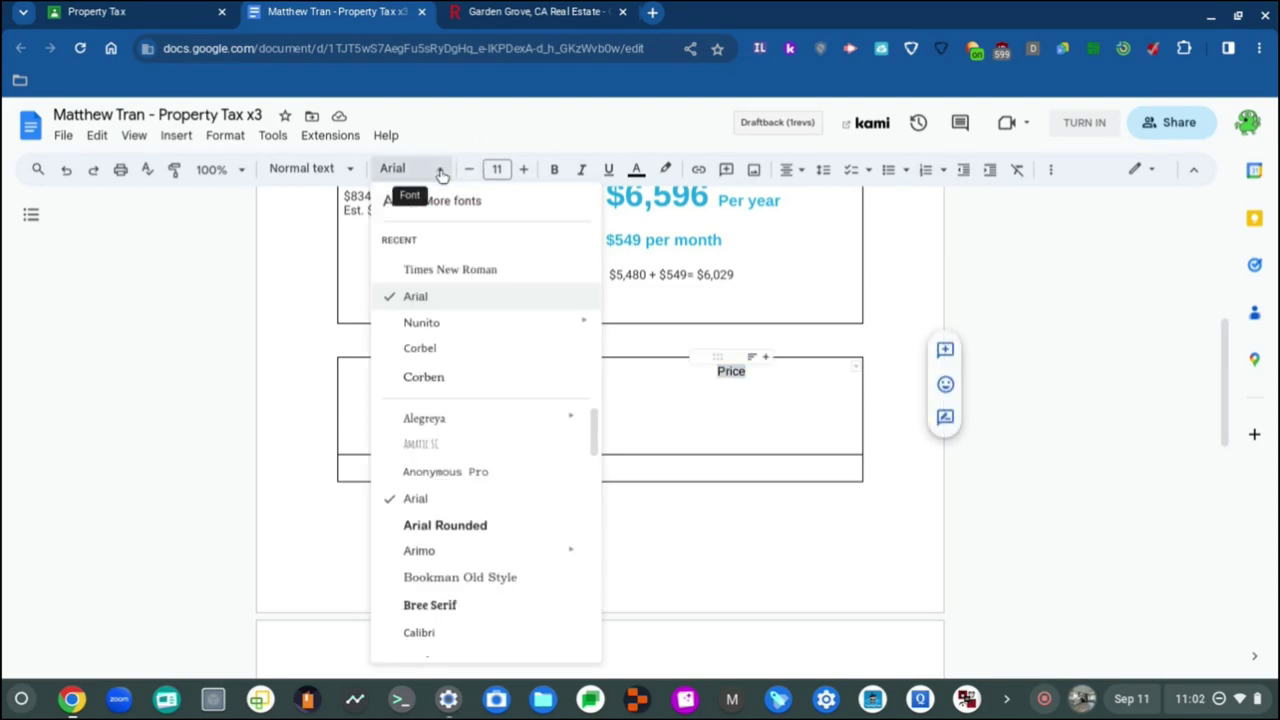
pyautogui.press('Escape')
pyautogui.hotkey('ctrl', 'b')
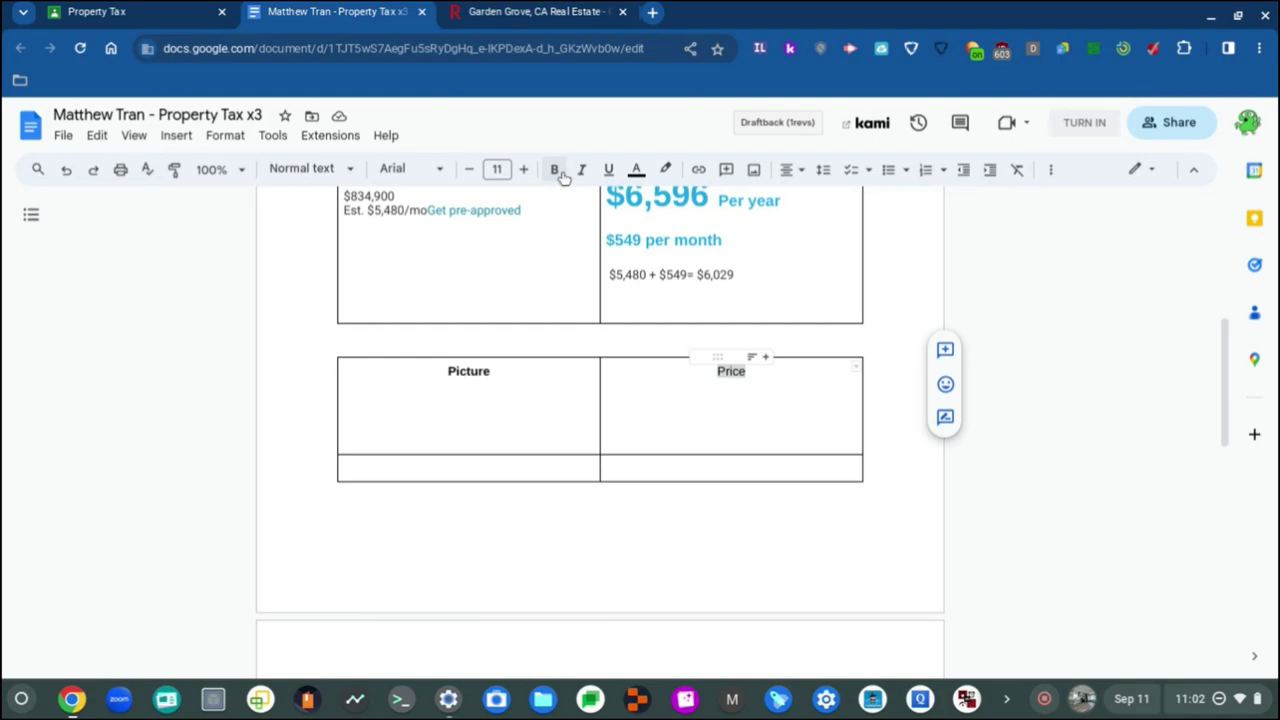
pyautogui.click(470, 427)
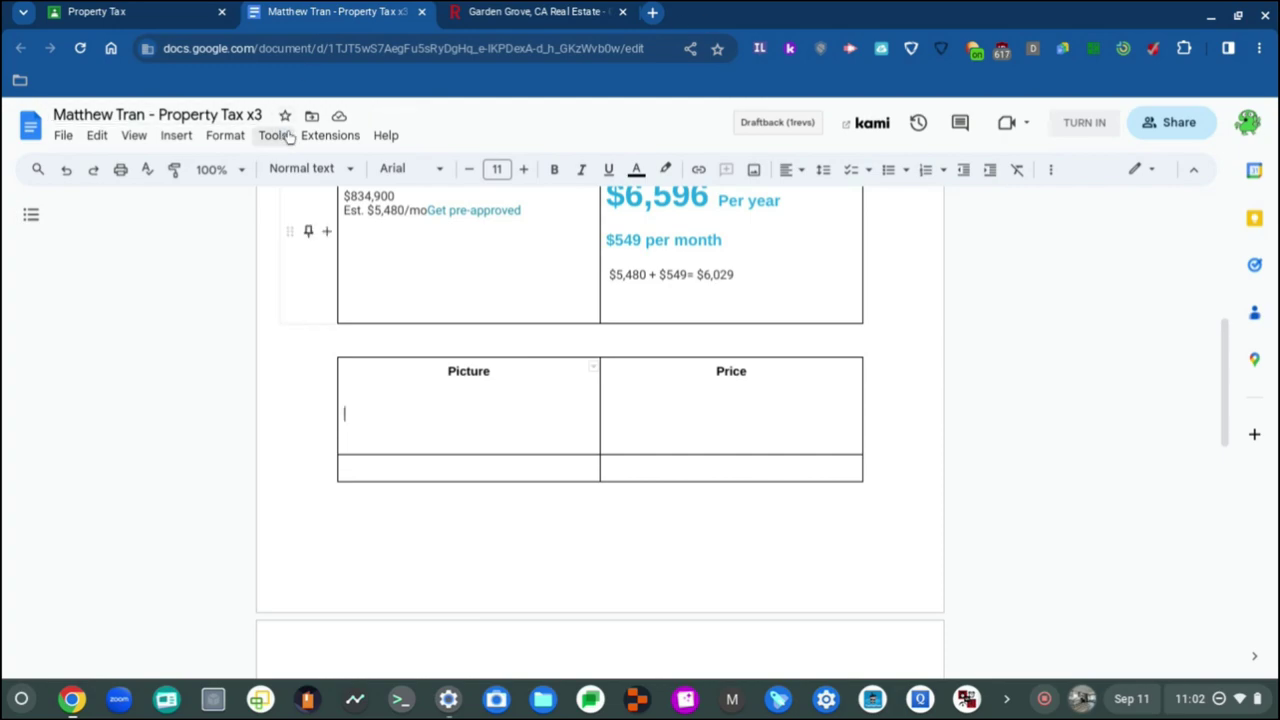
pyautogui.click(176, 137)
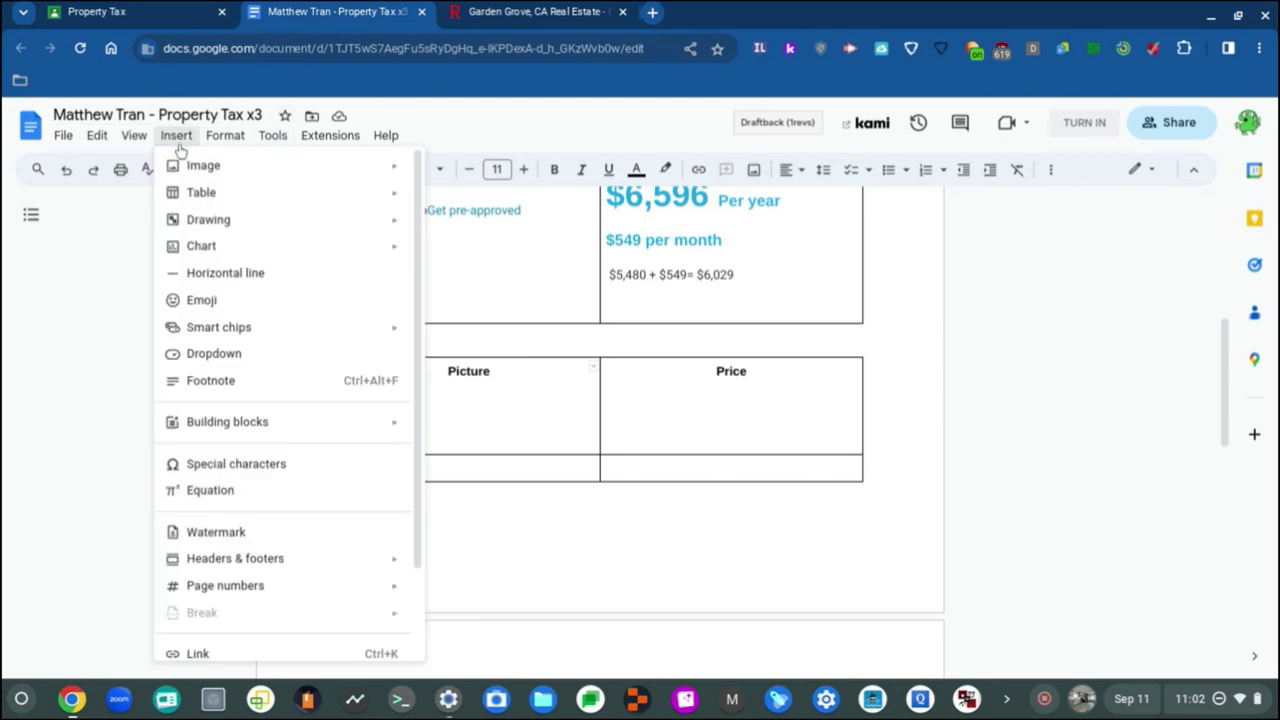
pyautogui.moveTo(210, 213)
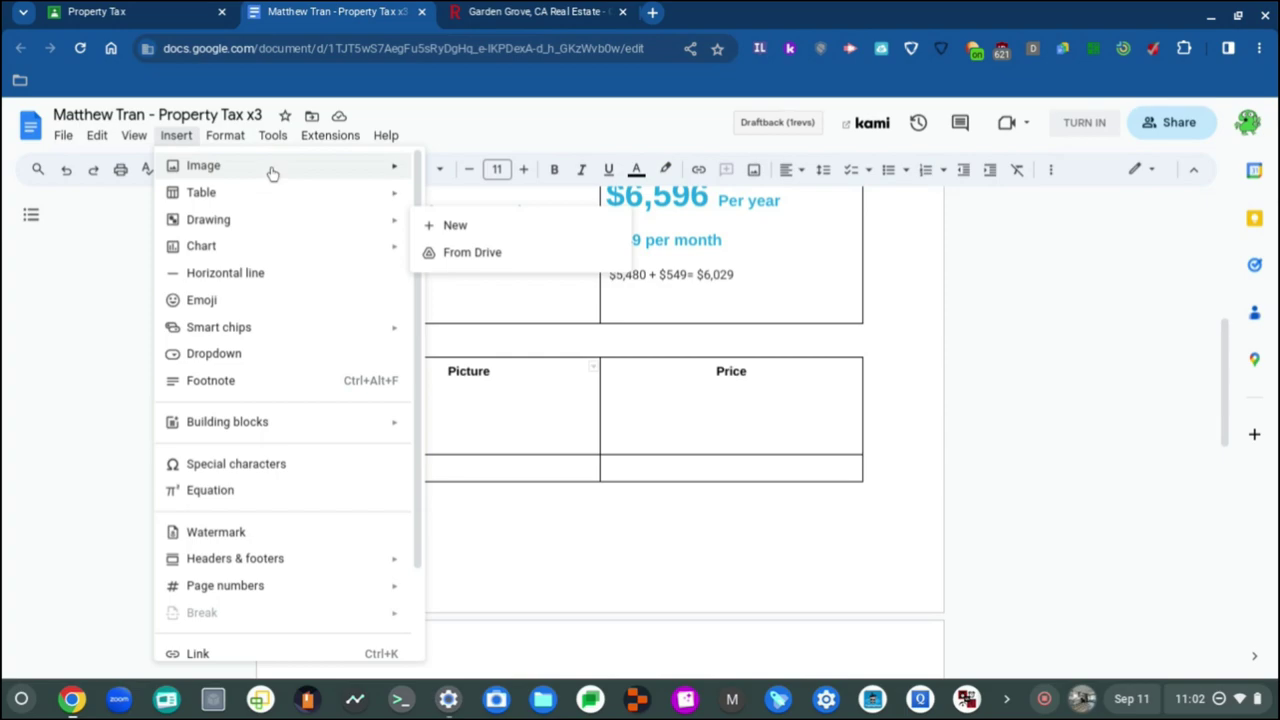
pyautogui.moveTo(205, 166)
pyautogui.click(500, 174)
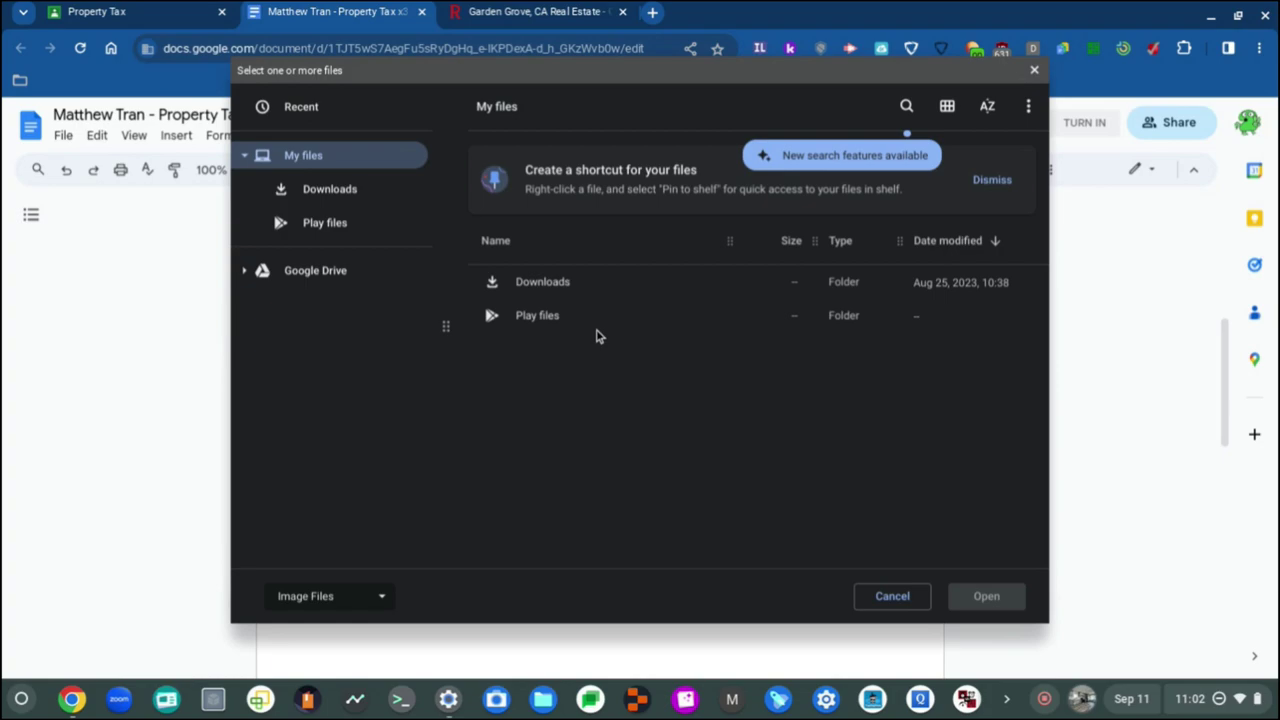
pyautogui.click(990, 178)
pyautogui.click(1034, 70)
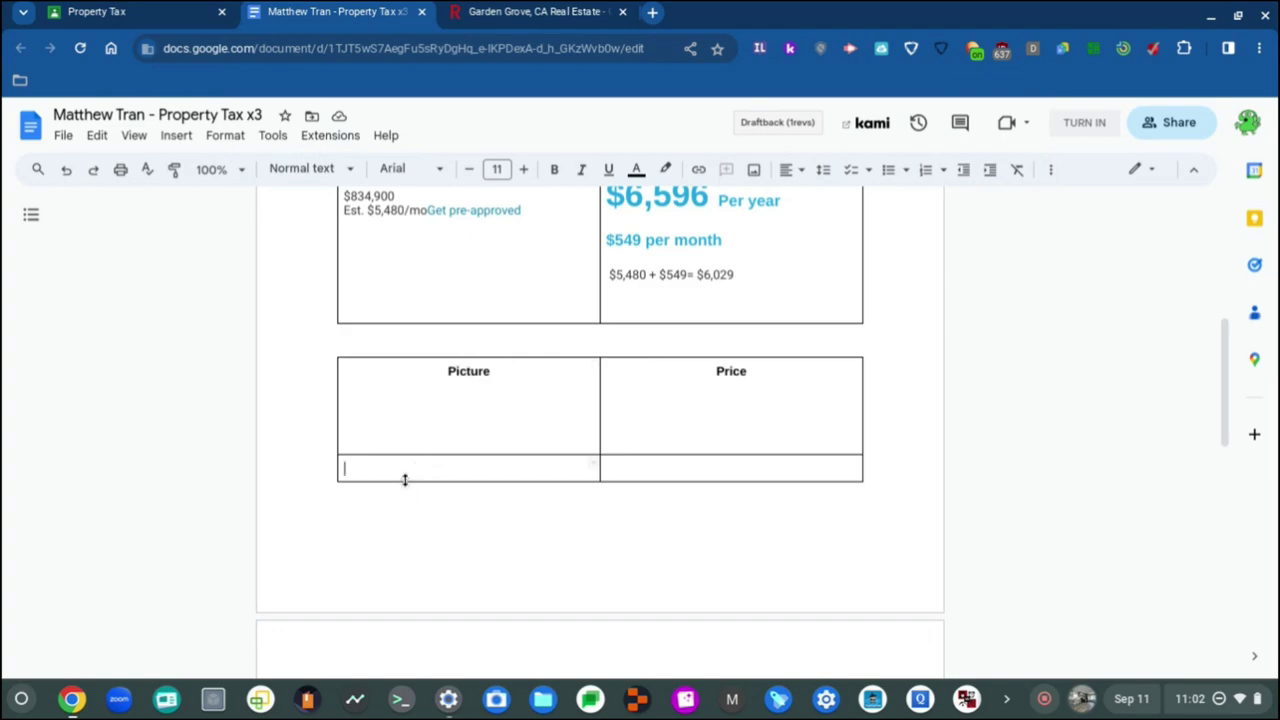
# Step: Delete the Price heading from the second table's top-right cell
pyautogui.scroll(-3, 416, 515)
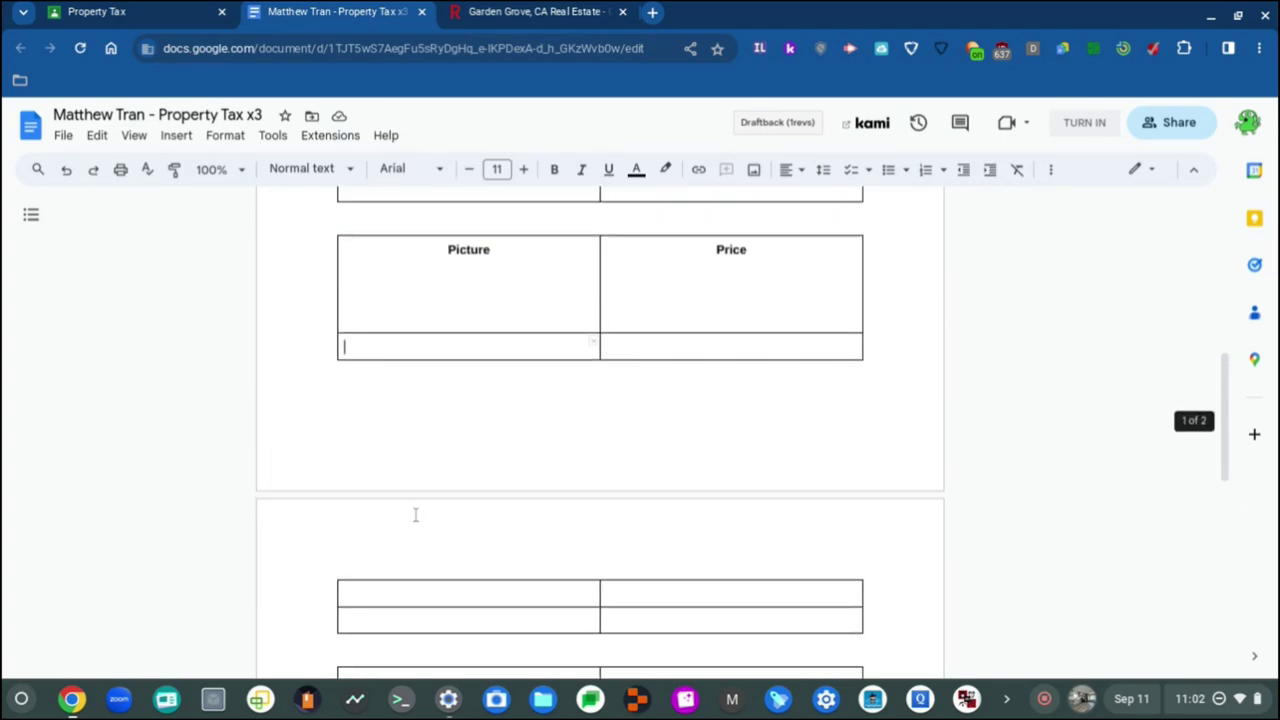
pyautogui.scroll(-2, 416, 515)
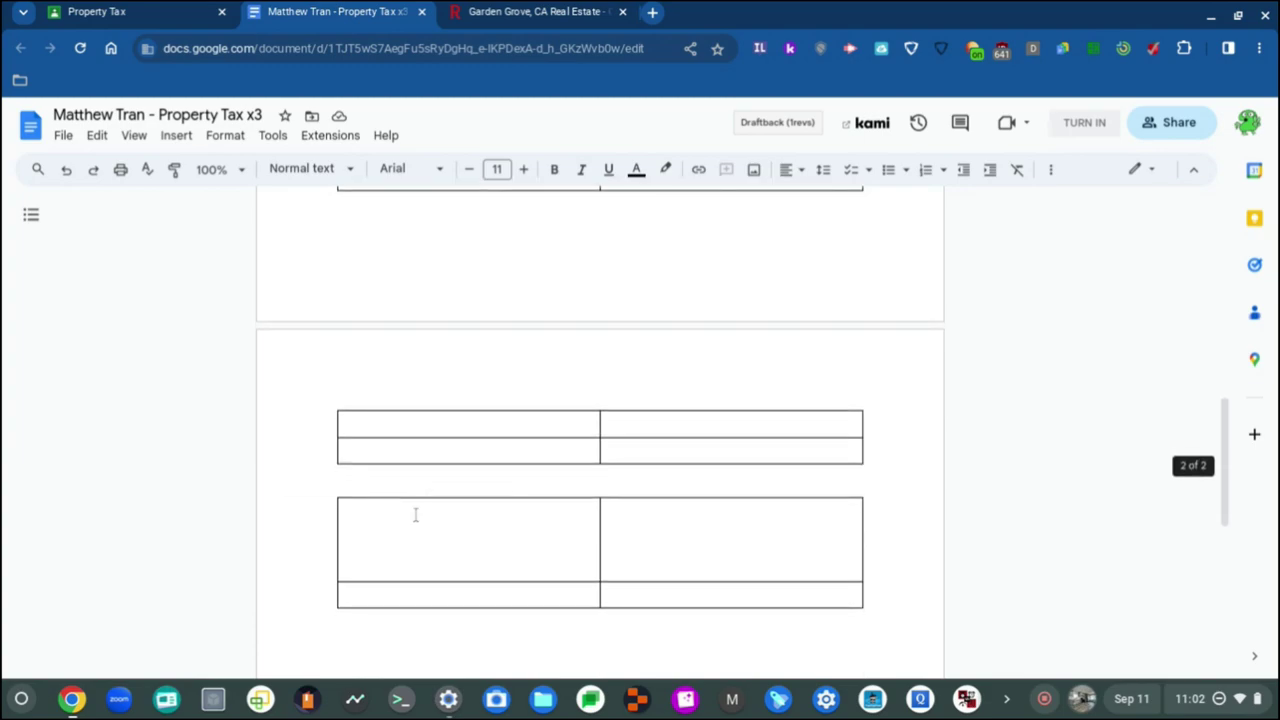
pyautogui.scroll(3, 416, 515)
pyautogui.scroll(3, 416, 515)
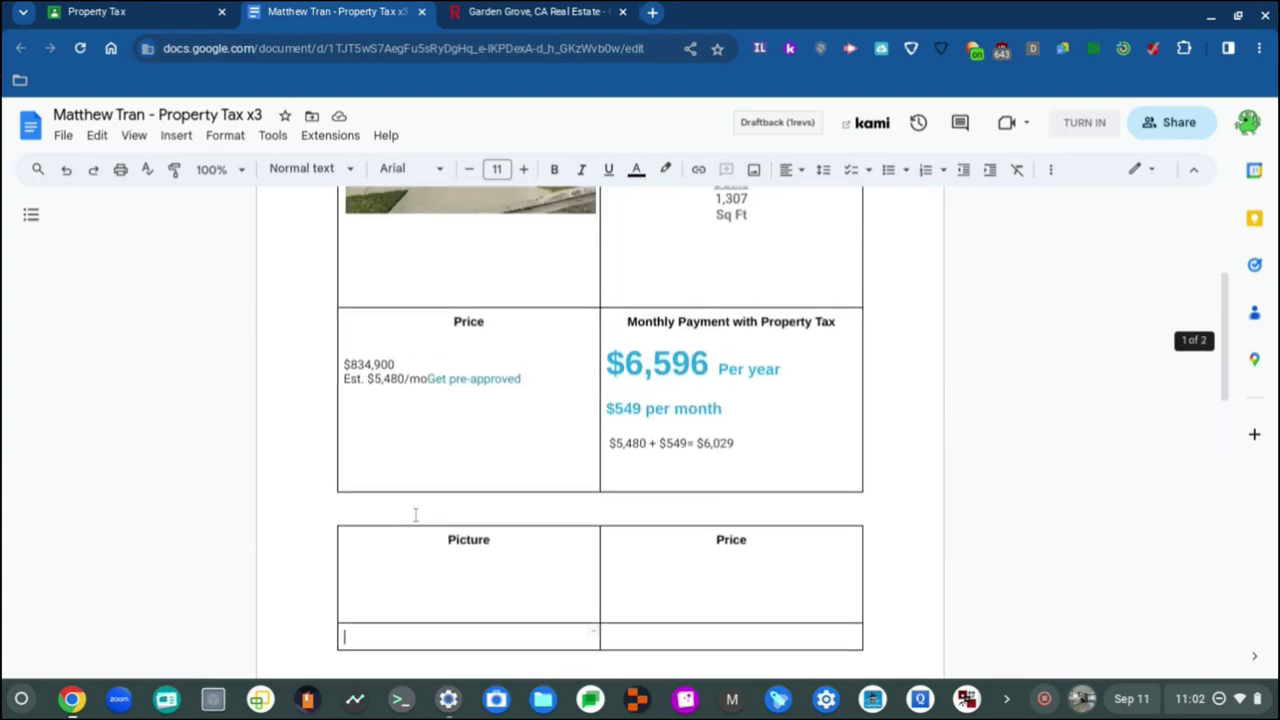
pyautogui.scroll(-2, 414, 514)
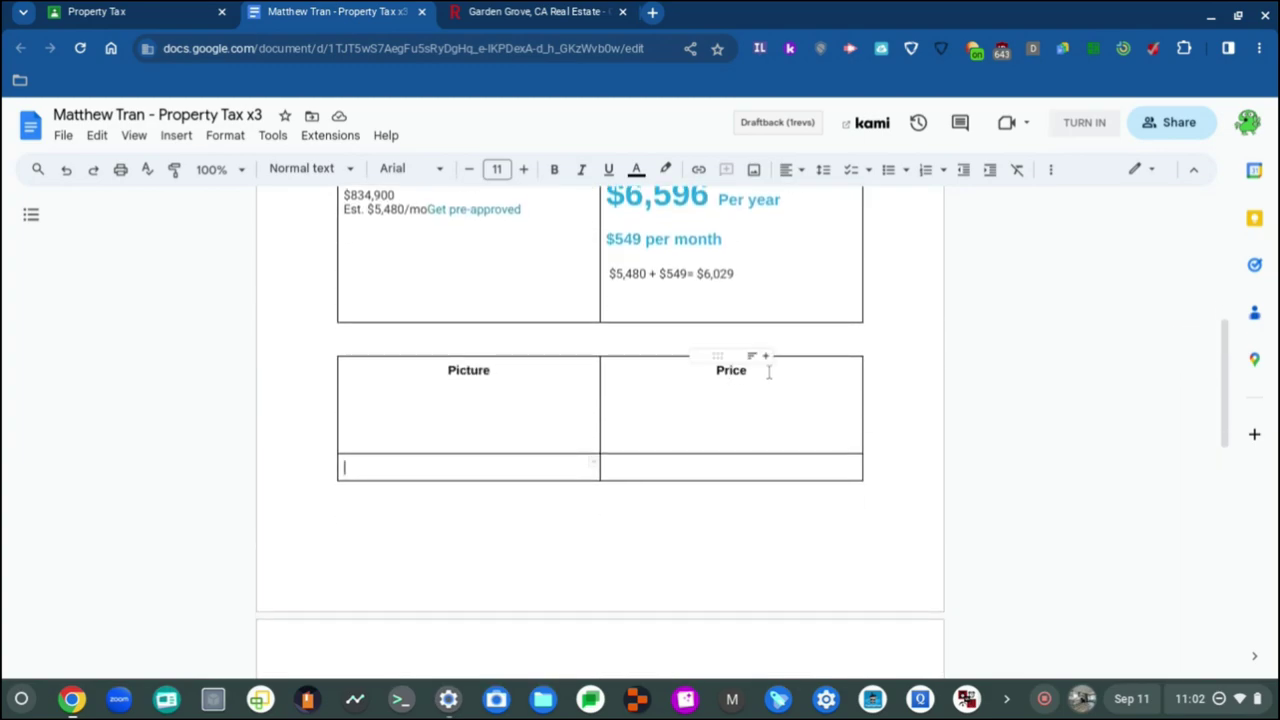
pyautogui.moveTo(768, 372); pyautogui.dragTo(681, 367)
pyautogui.press('BackSpace')
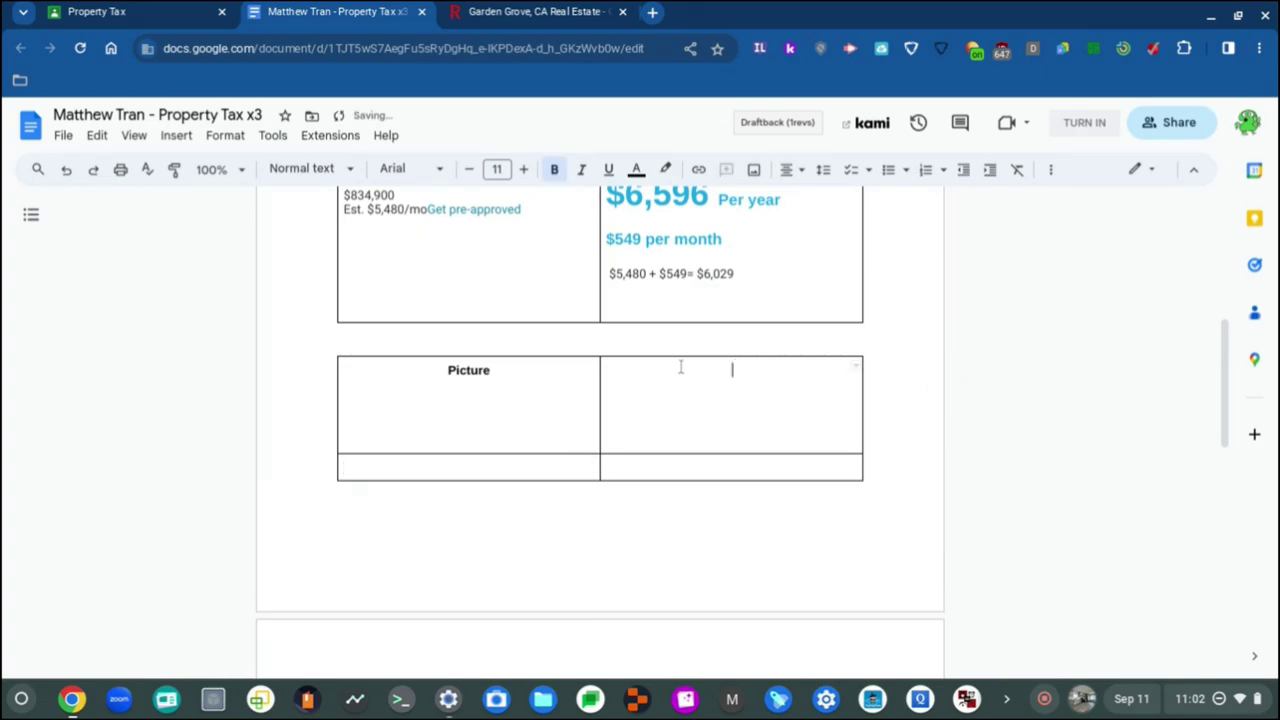
# Step: Add a line to the bottom-left cell, removing the extra one spilling onto page 2
pyautogui.click(445, 461)
pyautogui.scroll(-1, 436, 463)
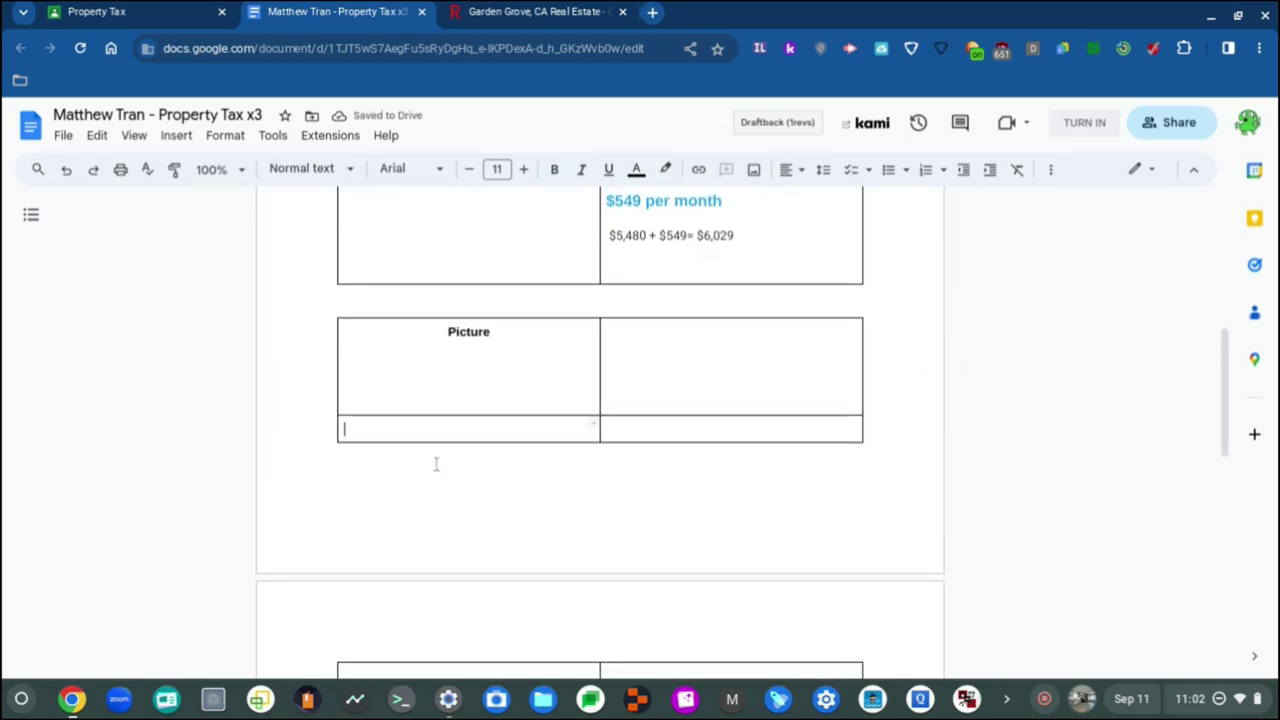
pyautogui.scroll(3, 436, 463)
pyautogui.press('Return')
pyautogui.press('Return')
pyautogui.press('Return')
pyautogui.press('Return')
pyautogui.press('Return')
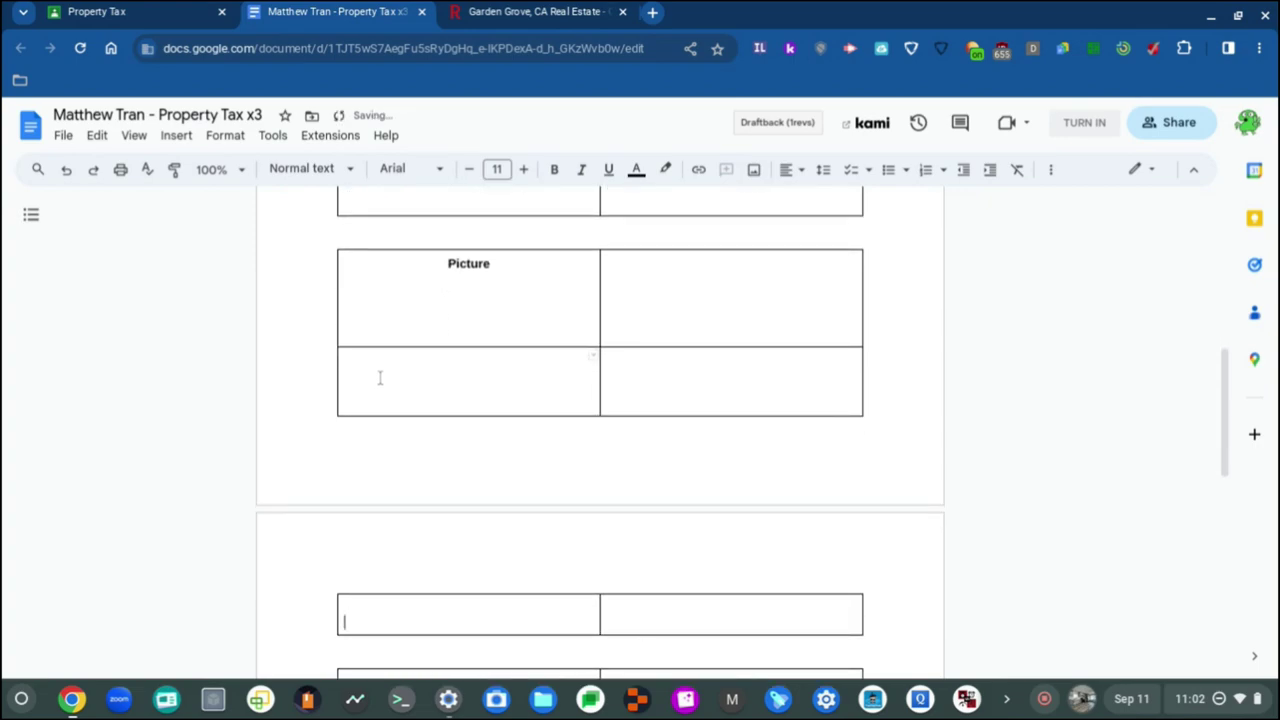
pyautogui.scroll(-2, 380, 377)
pyautogui.scroll(2, 386, 380)
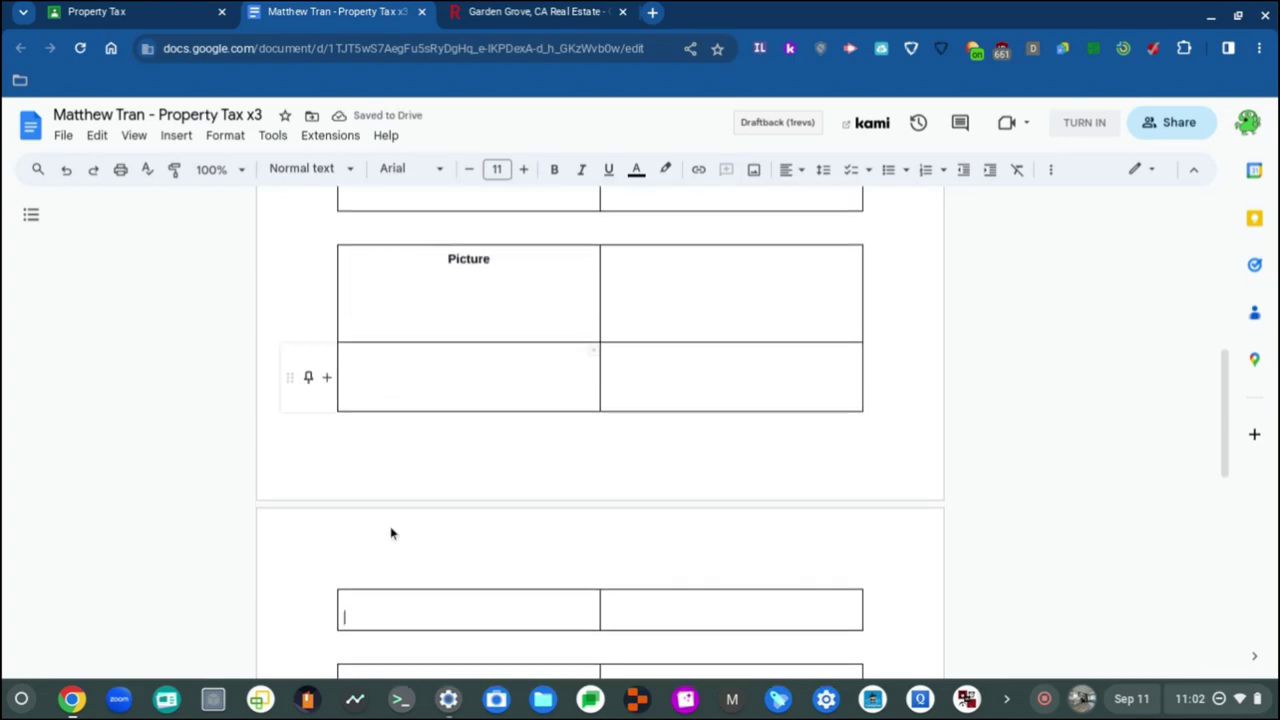
pyautogui.press('BackSpace')
pyautogui.press('BackSpace')
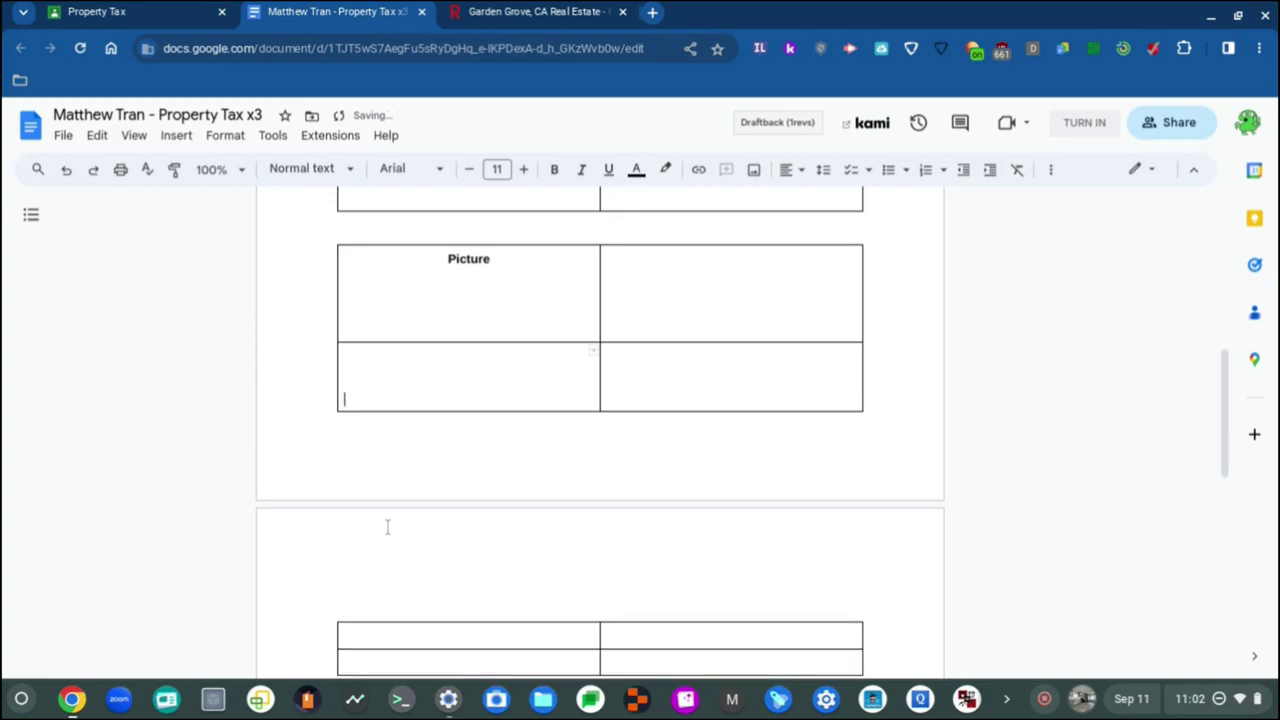
pyautogui.scroll(-3, 389, 528)
pyautogui.scroll(4, 389, 528)
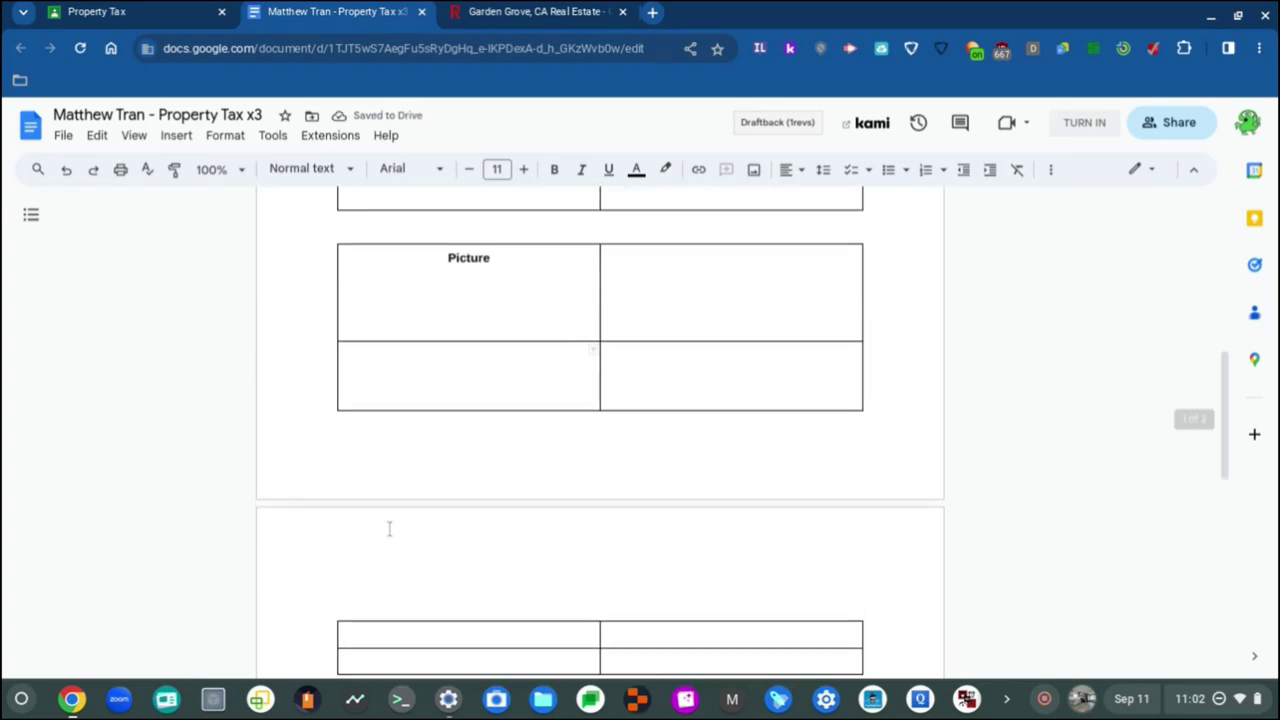
pyautogui.scroll(-8, 389, 528)
pyautogui.scroll(8, 389, 528)
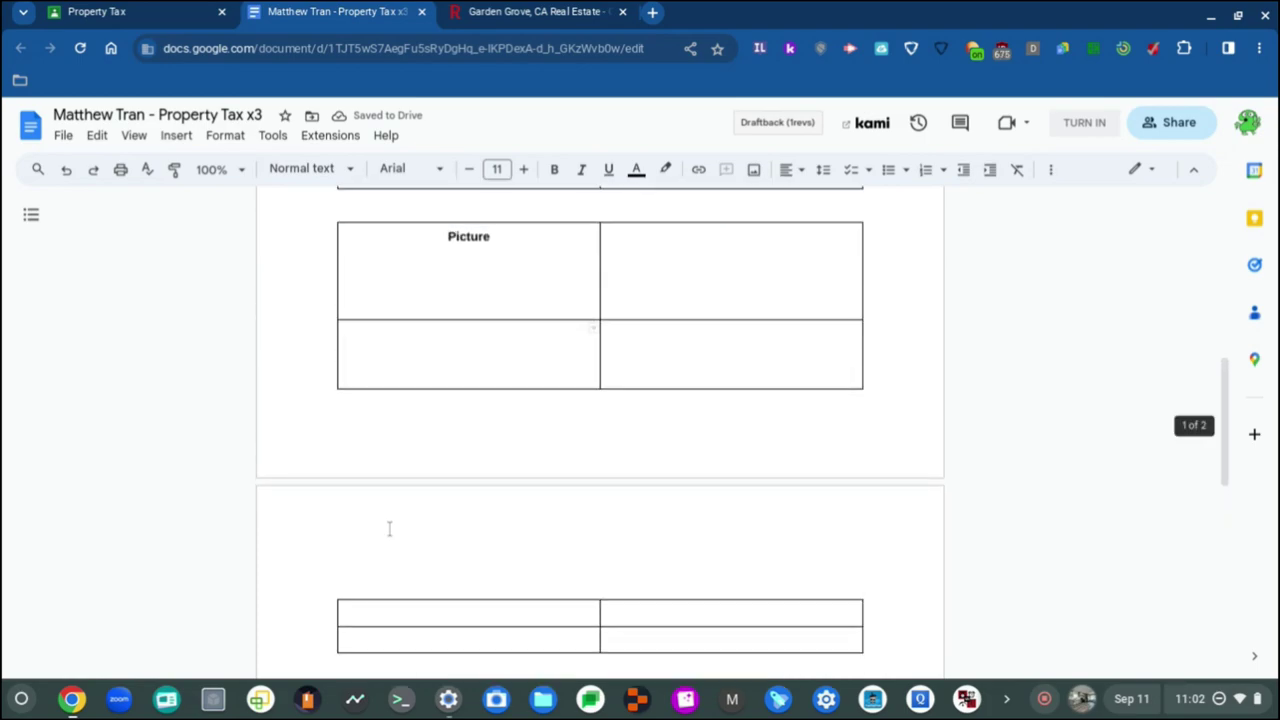
pyautogui.scroll(-5, 389, 528)
pyautogui.scroll(4, 389, 528)
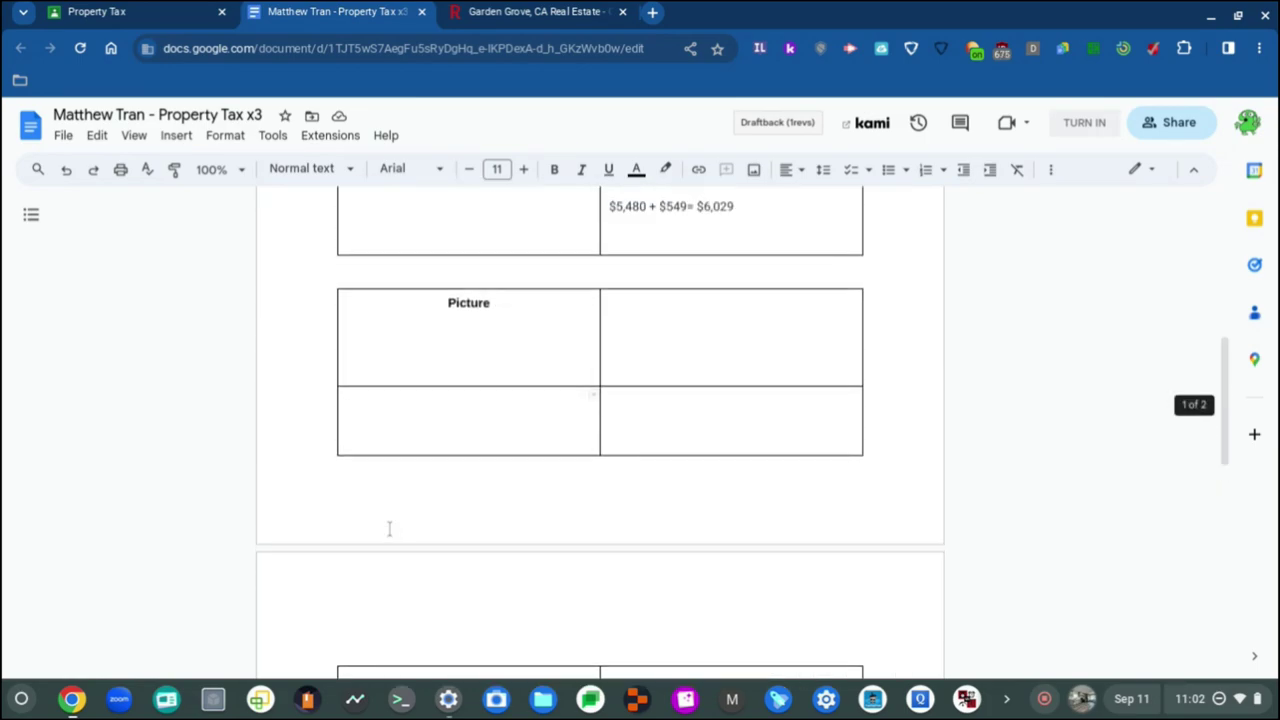
pyautogui.click(350, 408)
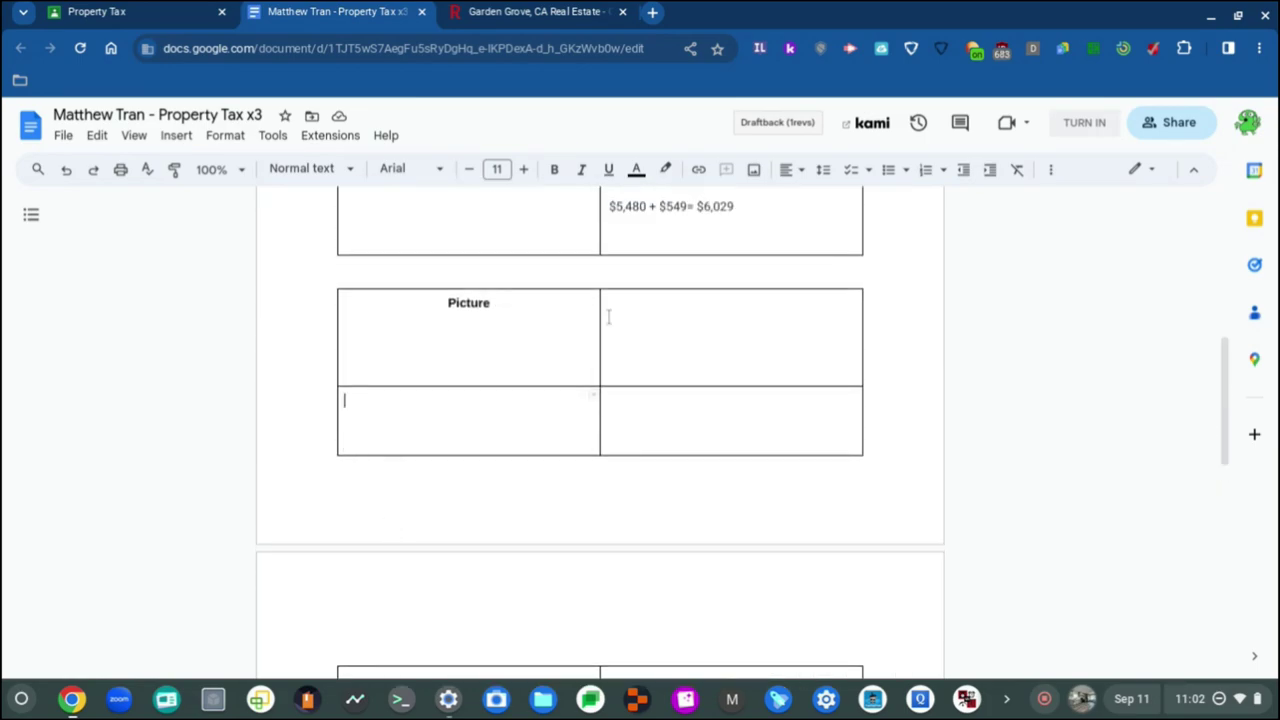
# Step: Type a centered Price label in the bottom-left cell and make it bold
pyautogui.click(805, 172)
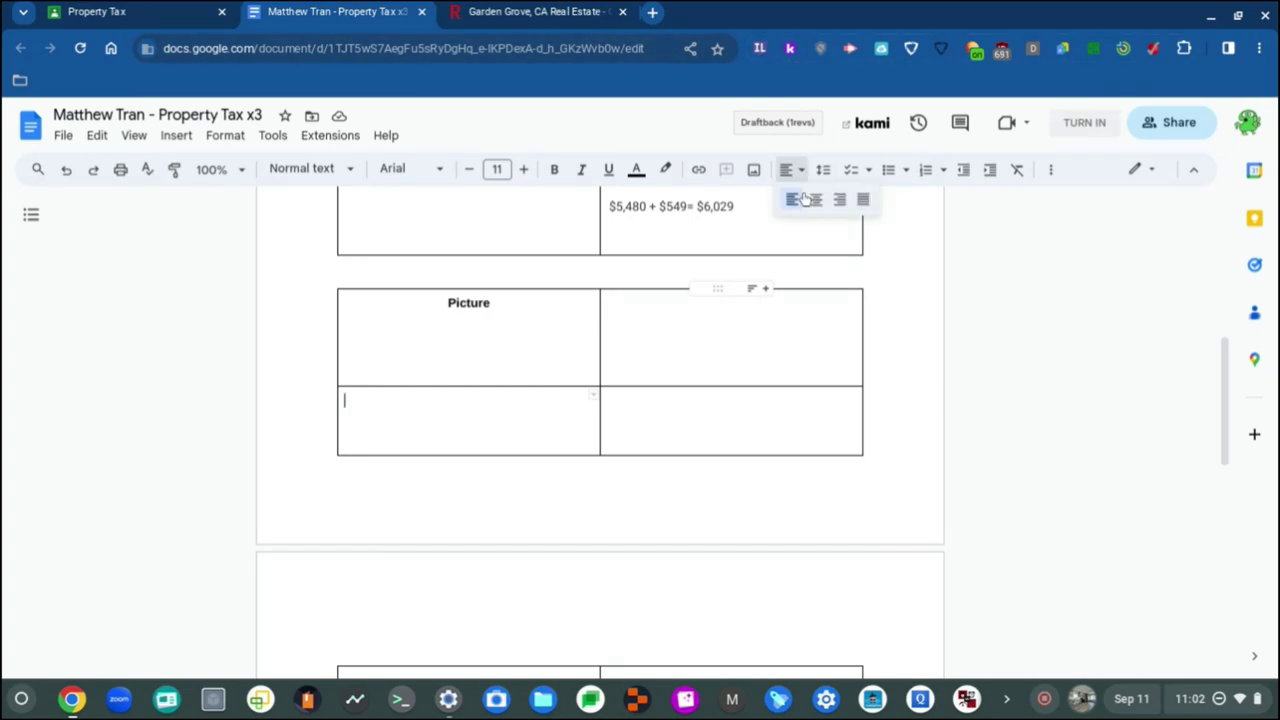
pyautogui.click(815, 200)
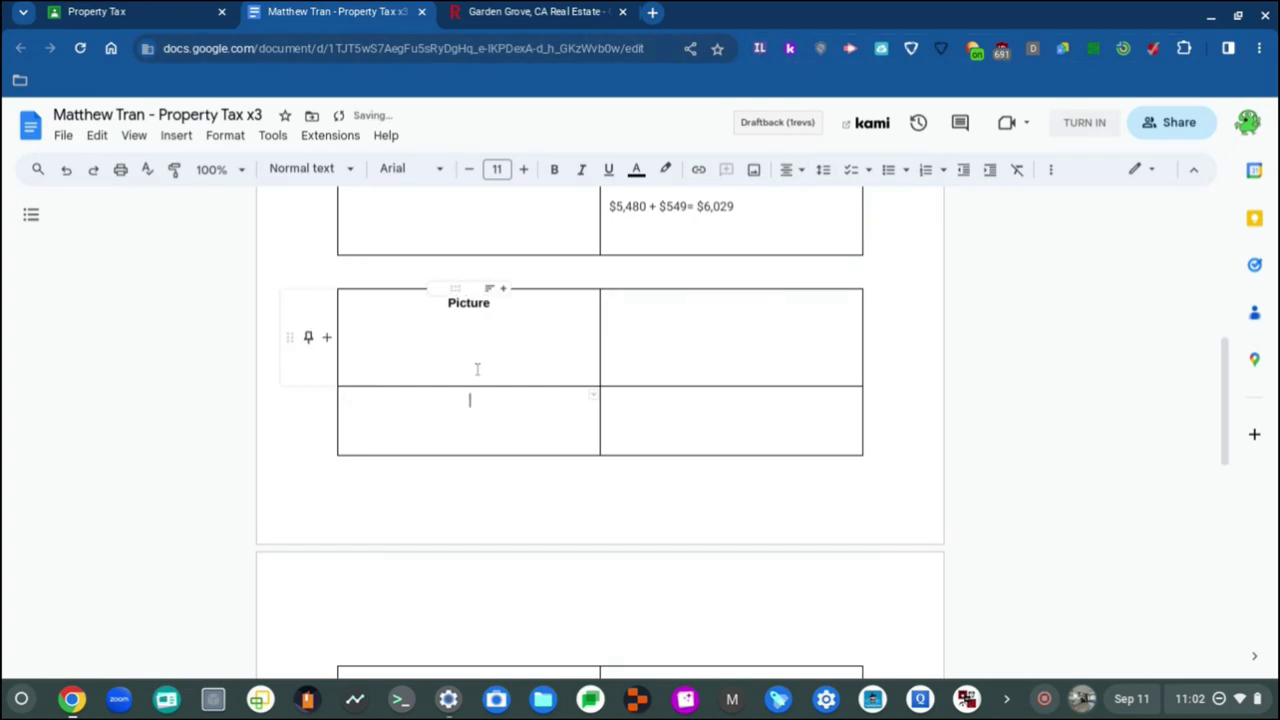
pyautogui.write('Price')
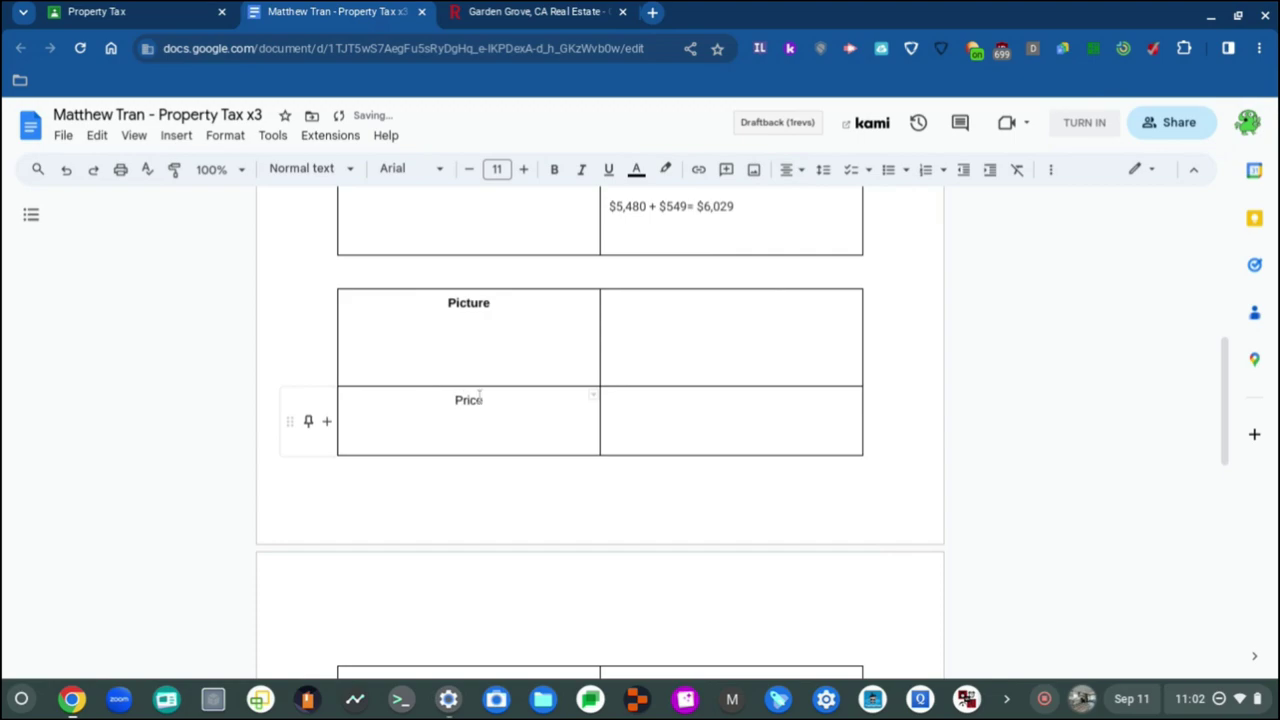
pyautogui.doubleClick(480, 398)
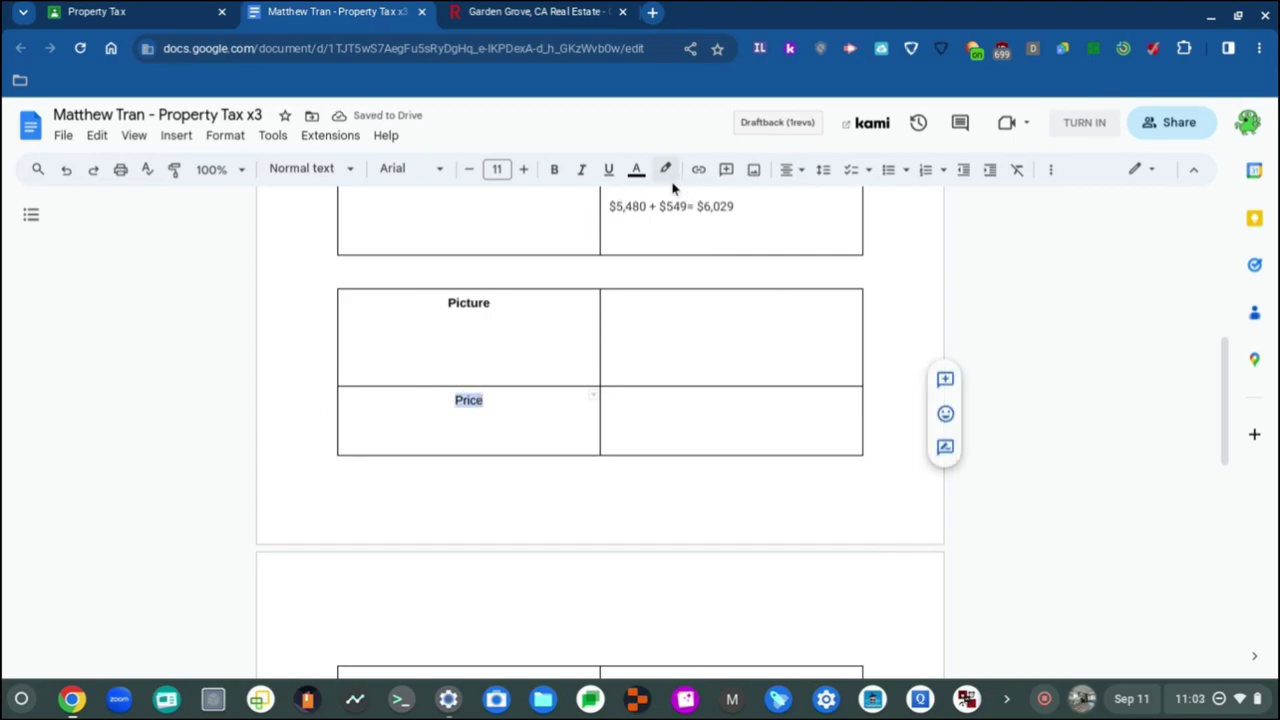
pyautogui.click(552, 170)
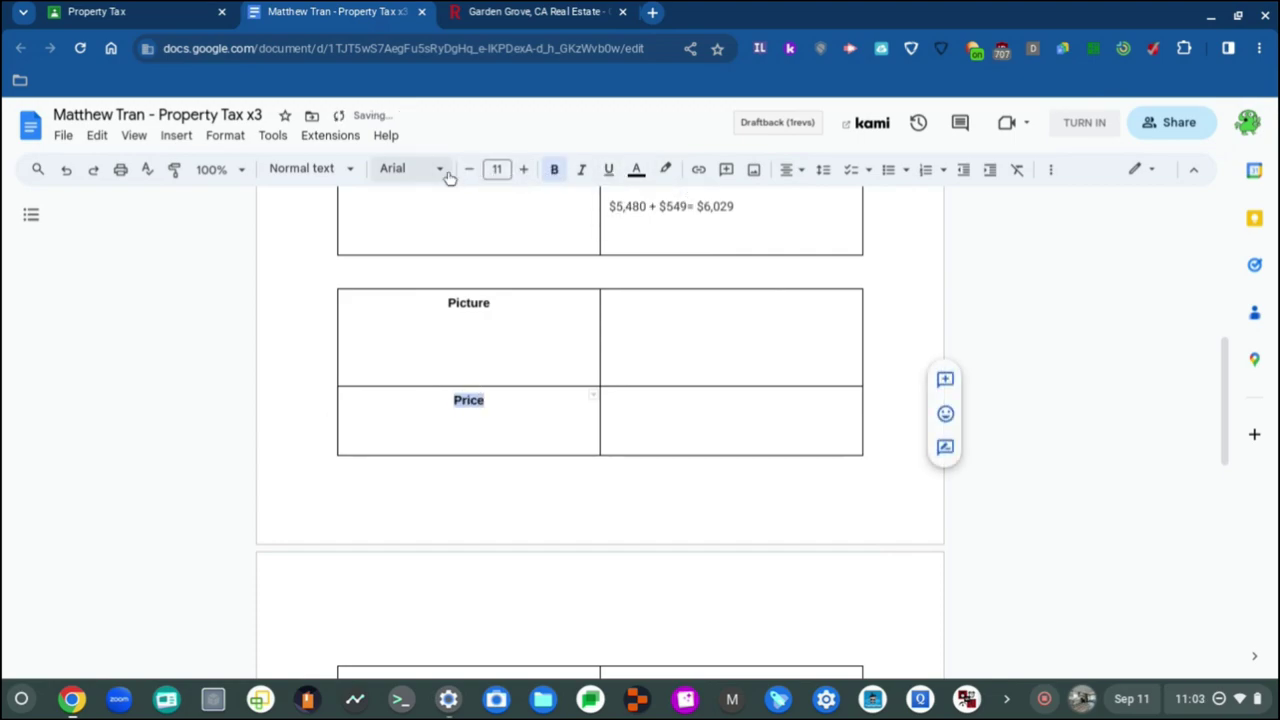
# Step: Change the Price label's font to Roboto
pyautogui.click(400, 168)
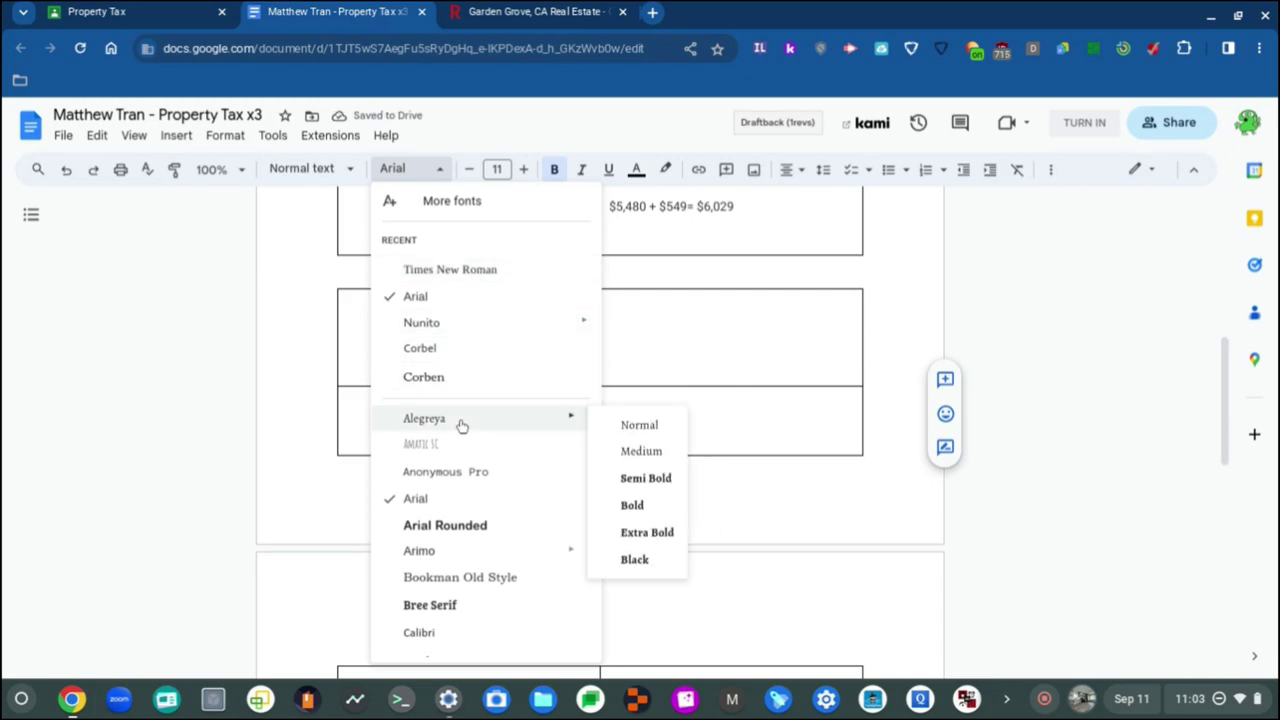
pyautogui.scroll(-2, 462, 471)
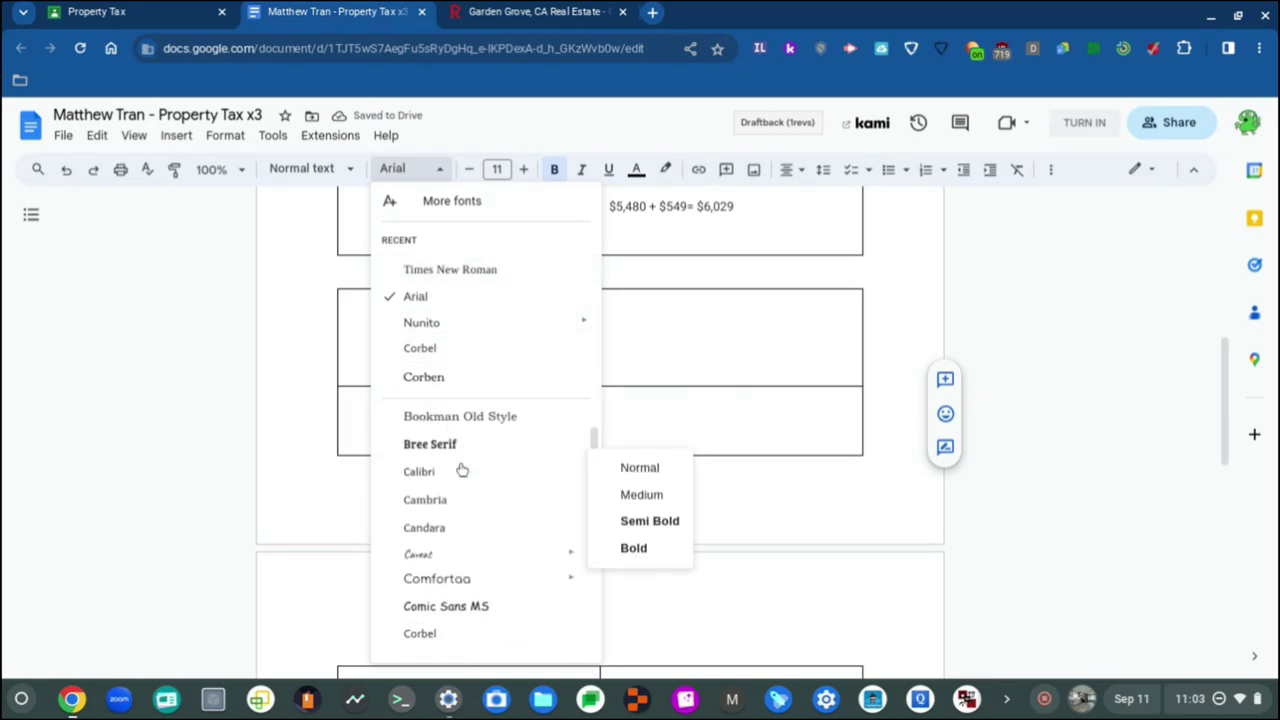
pyautogui.scroll(1, 462, 470)
pyautogui.scroll(-3, 462, 470)
pyautogui.scroll(-2, 457, 500)
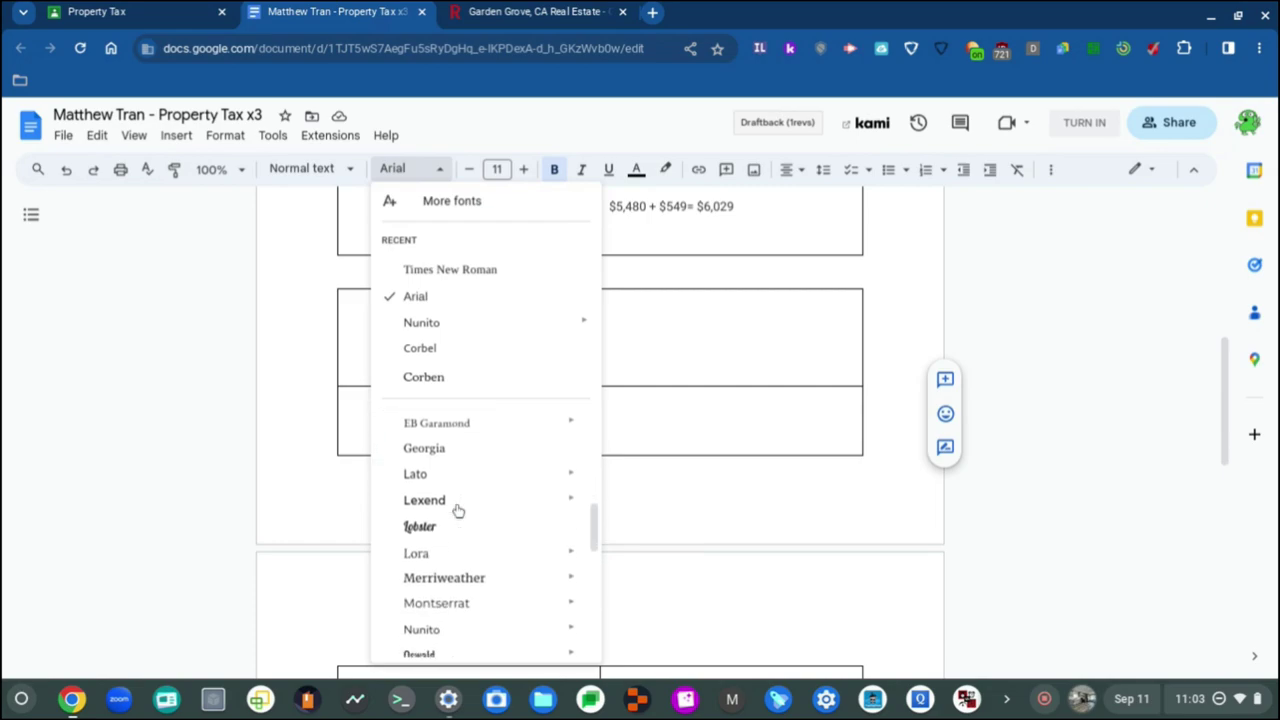
pyautogui.scroll(-3, 457, 509)
pyautogui.scroll(-3, 457, 510)
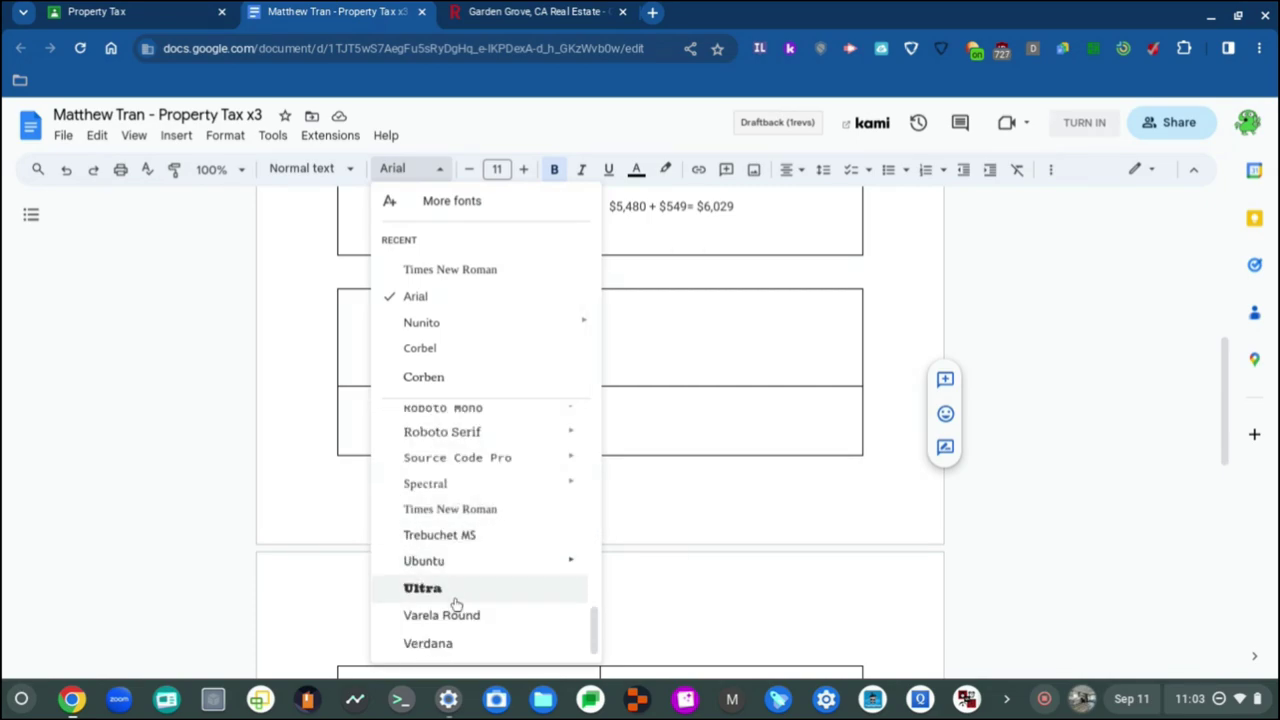
pyautogui.scroll(2, 457, 638)
pyautogui.scroll(1, 458, 638)
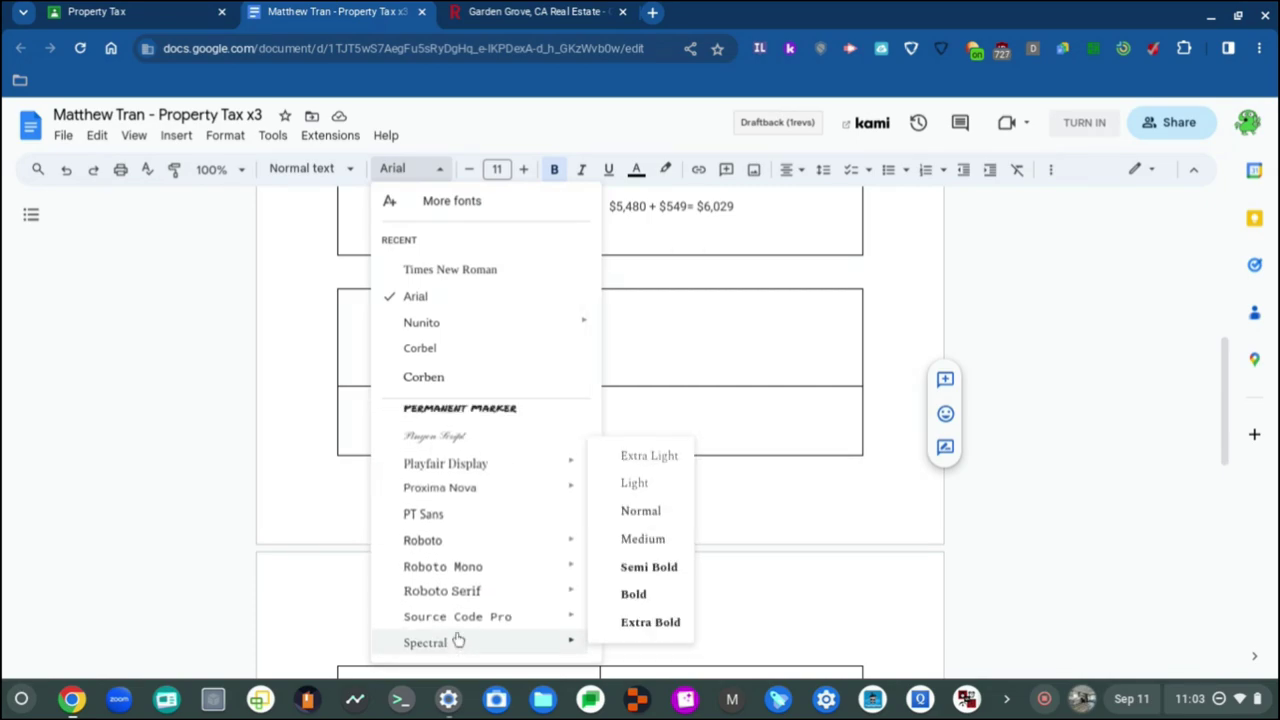
pyautogui.click(493, 552)
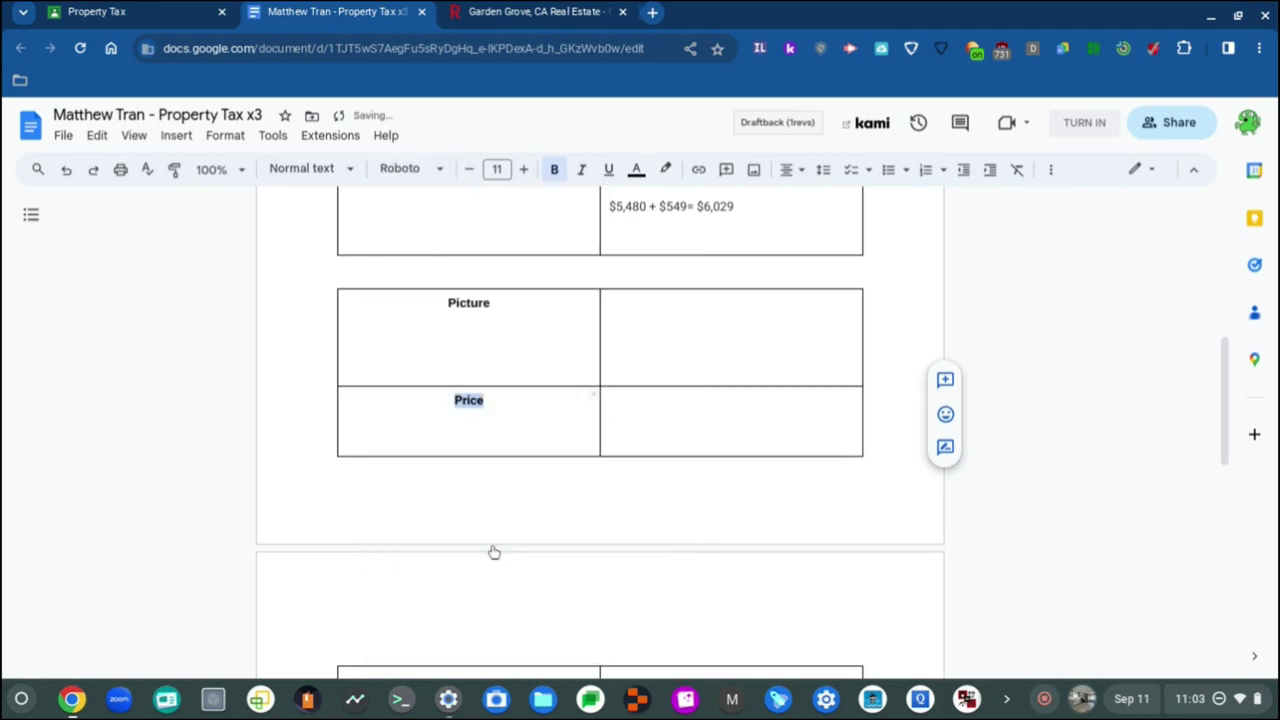
# Step: Select the Picture header and bring up the font list for it
pyautogui.doubleClick(466, 303)
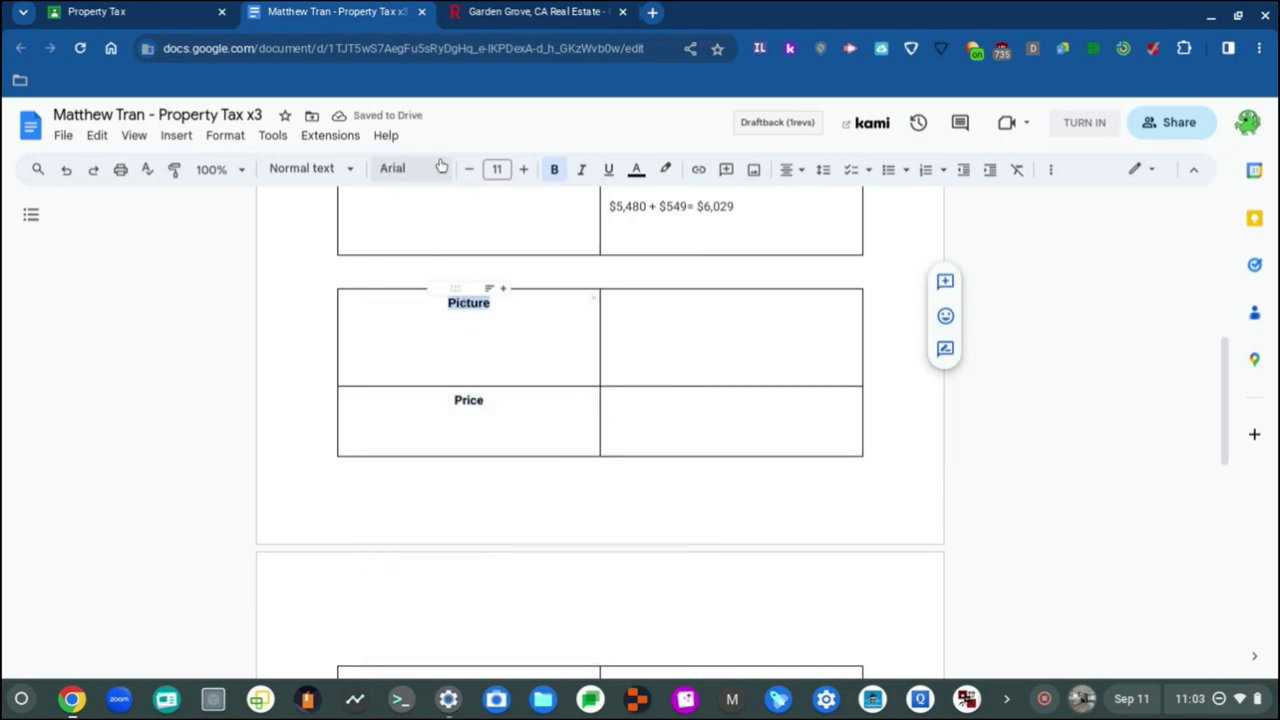
pyautogui.click(405, 168)
pyautogui.scroll(-10, 449, 417)
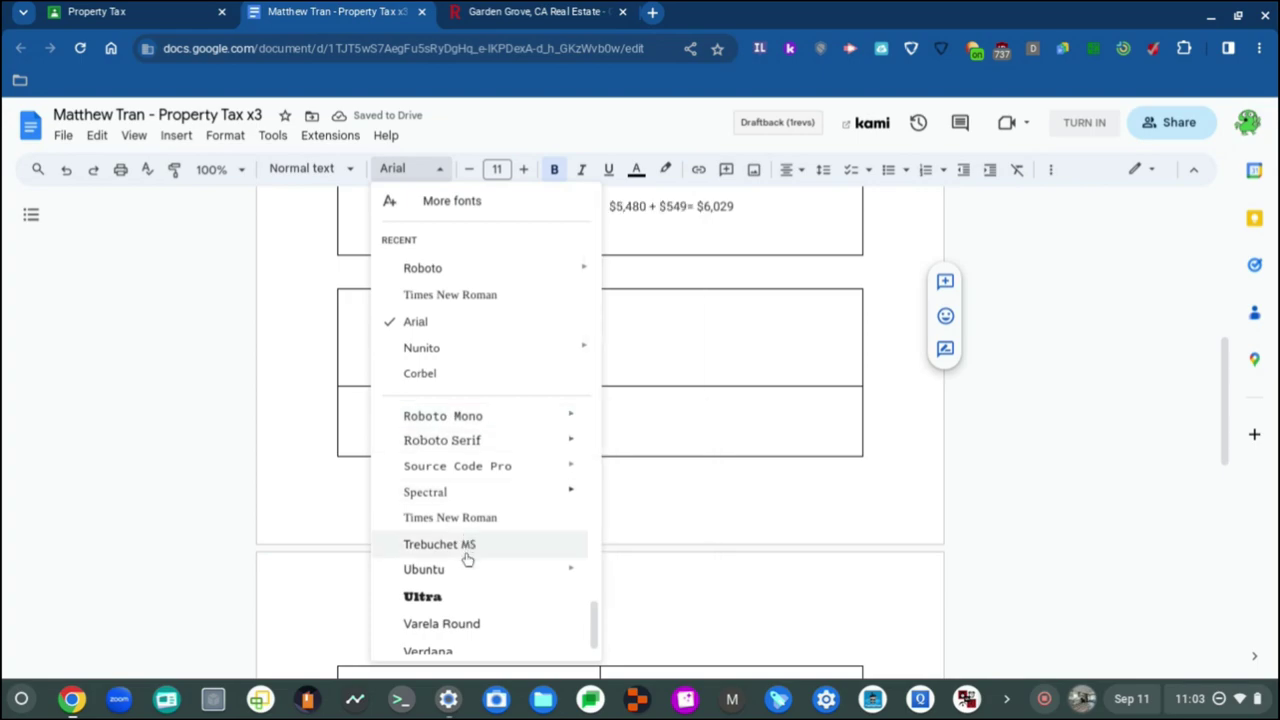
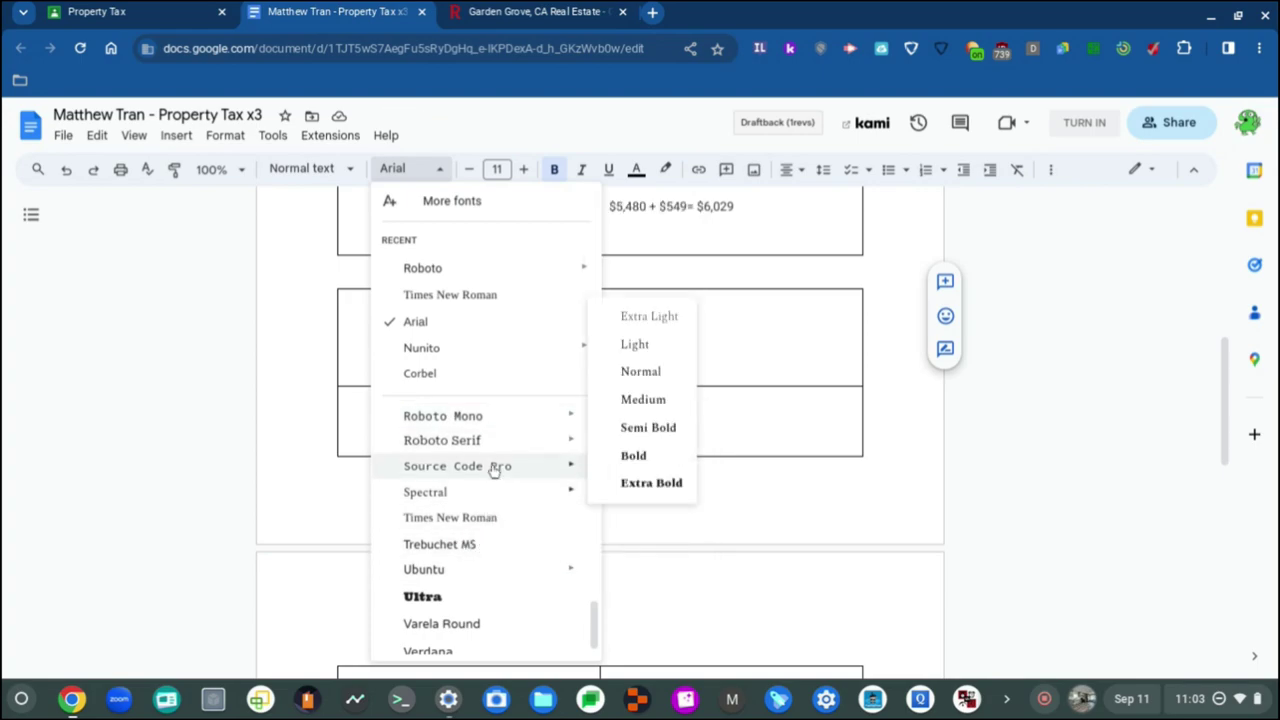
# Step: Switch the Picture cell's empty line to the Roboto font
pyautogui.moveTo(489, 441)
pyautogui.scroll(1, 480, 474)
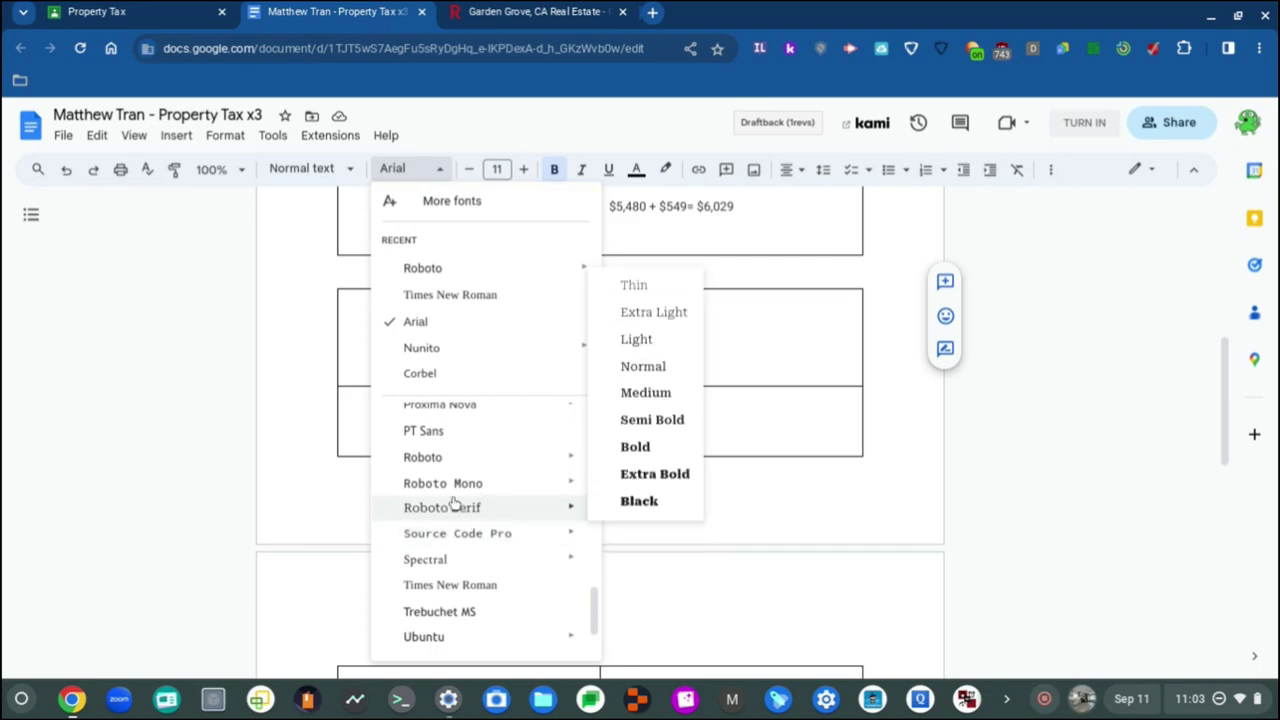
pyautogui.click(463, 457)
pyautogui.click(466, 457)
pyautogui.scroll(1, 565, 335)
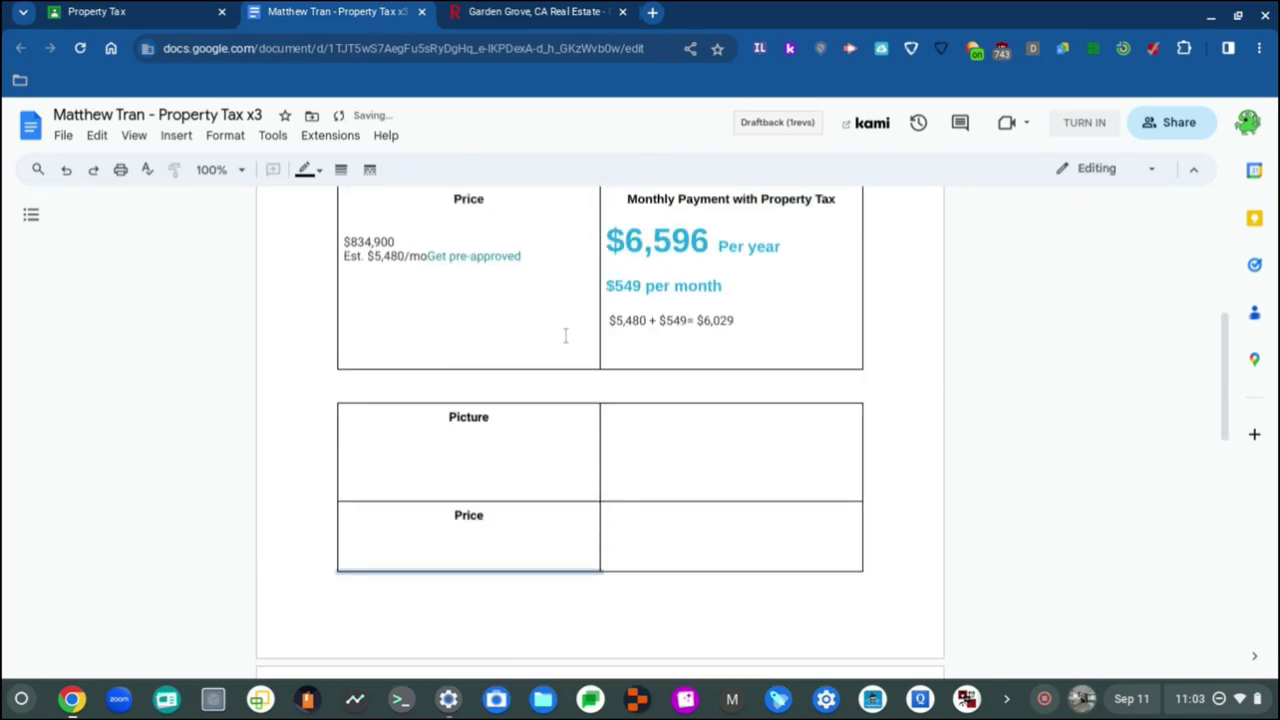
pyautogui.scroll(1, 565, 335)
pyautogui.scroll(-1, 514, 520)
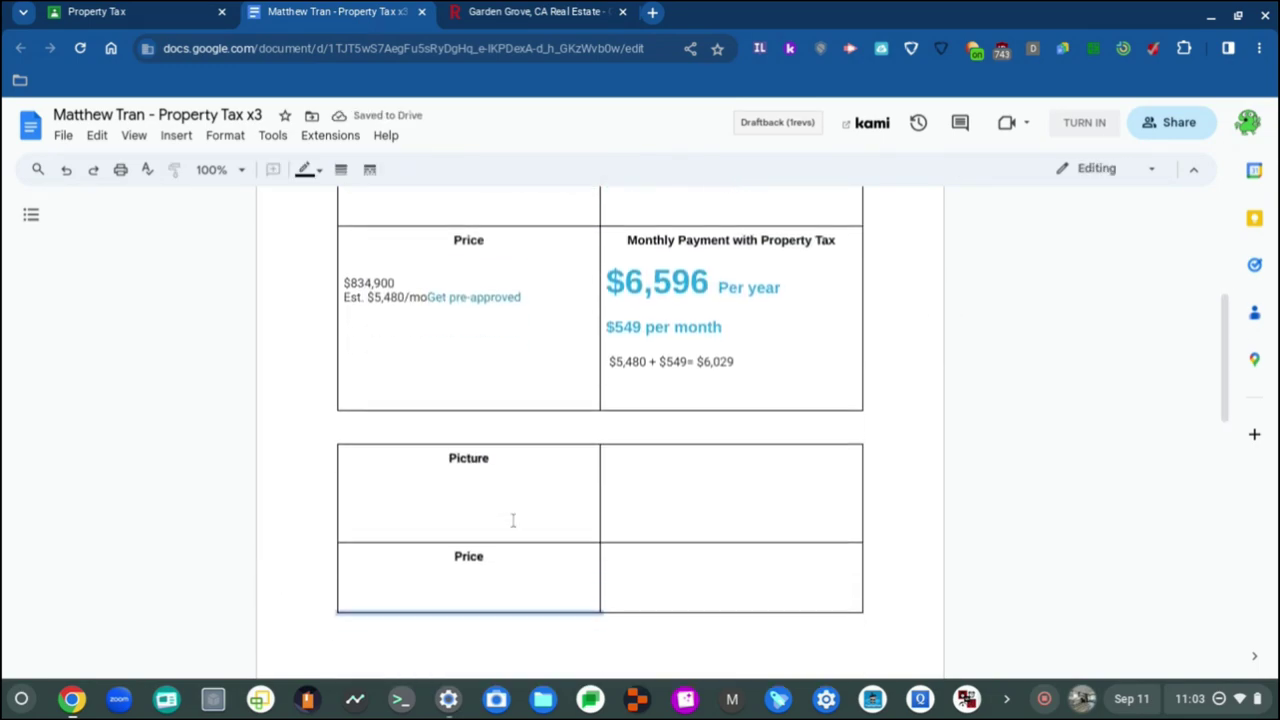
pyautogui.click(438, 490)
pyautogui.click(432, 172)
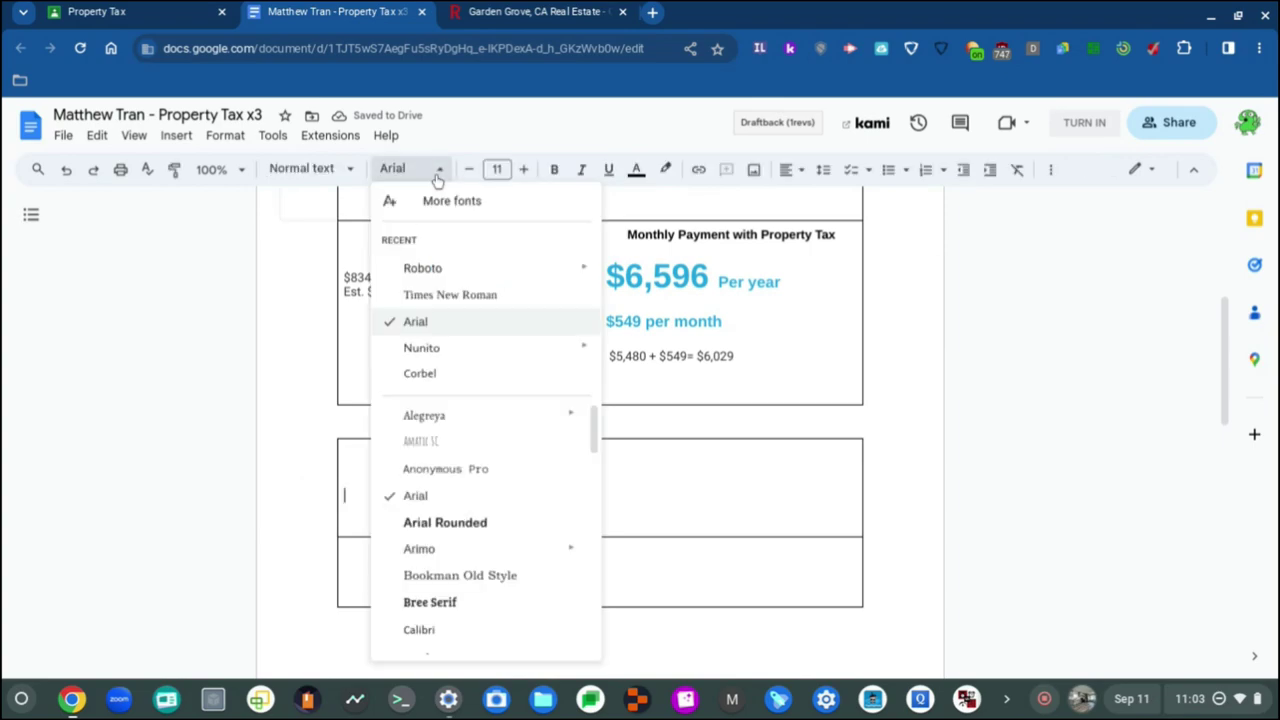
pyautogui.click(445, 268)
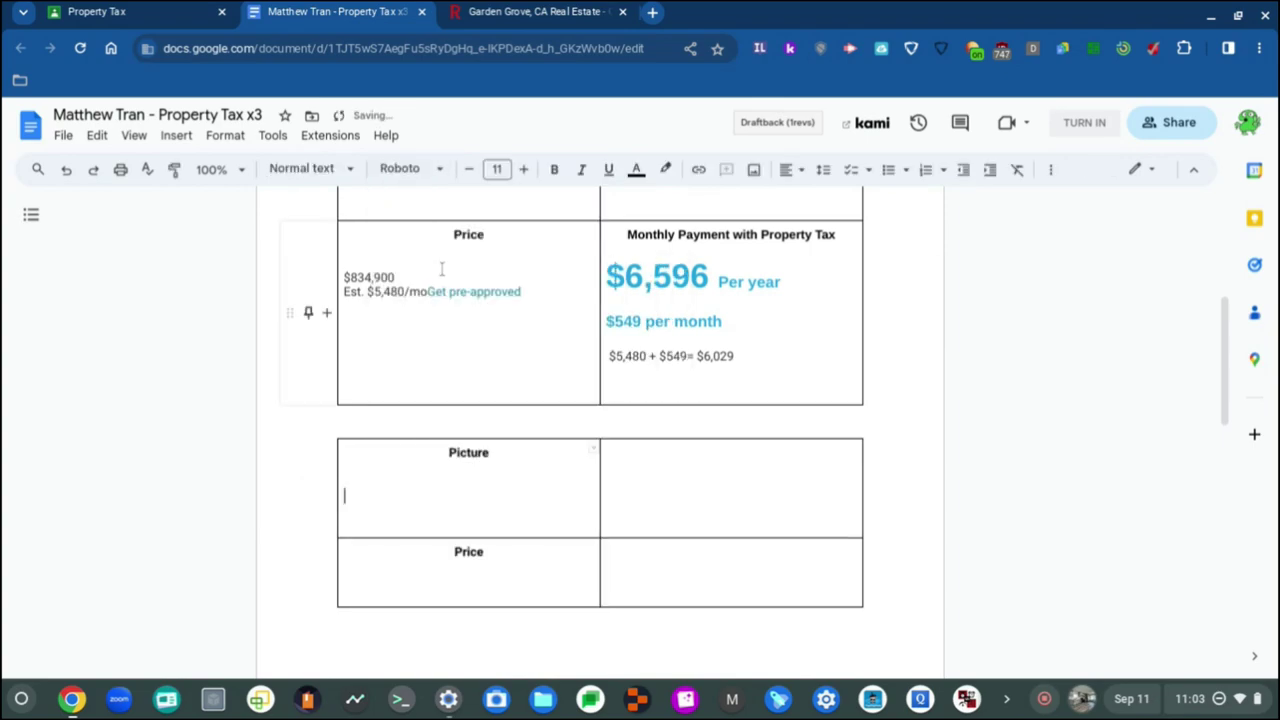
# Step: Return to the Picture cell's empty line and confirm Roboto is applied there
pyautogui.click(429, 470)
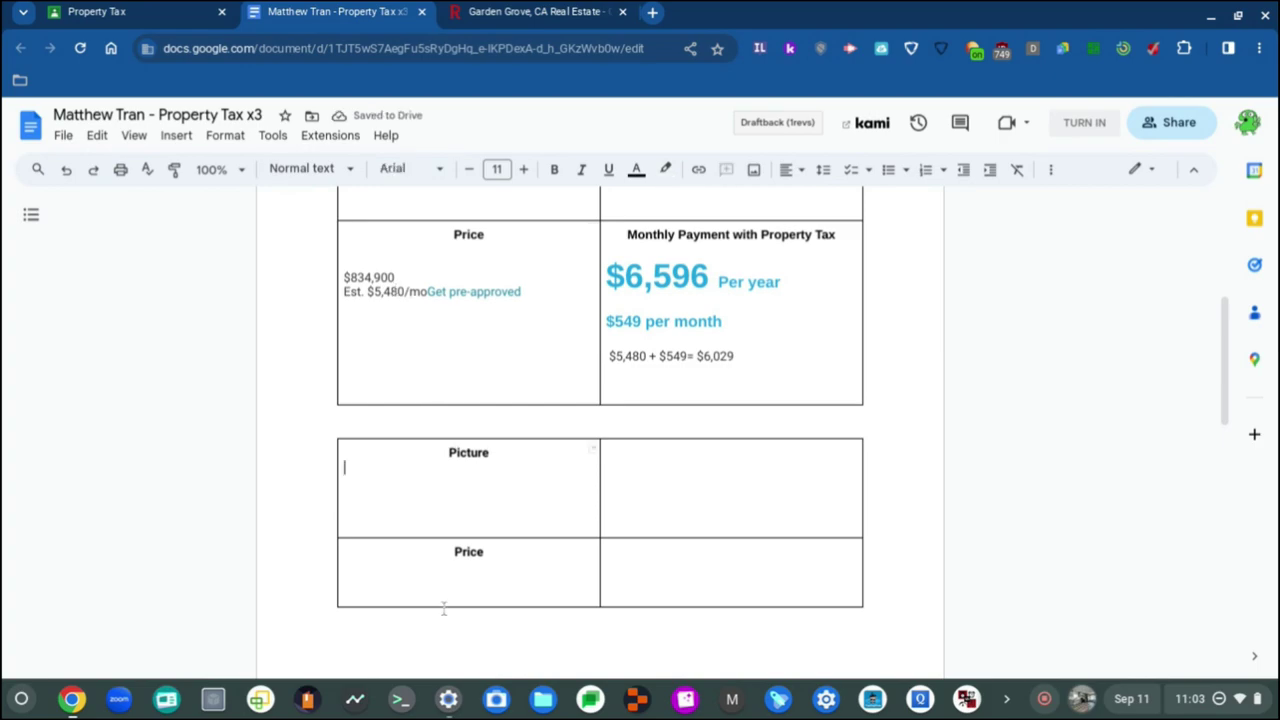
pyautogui.click(404, 486)
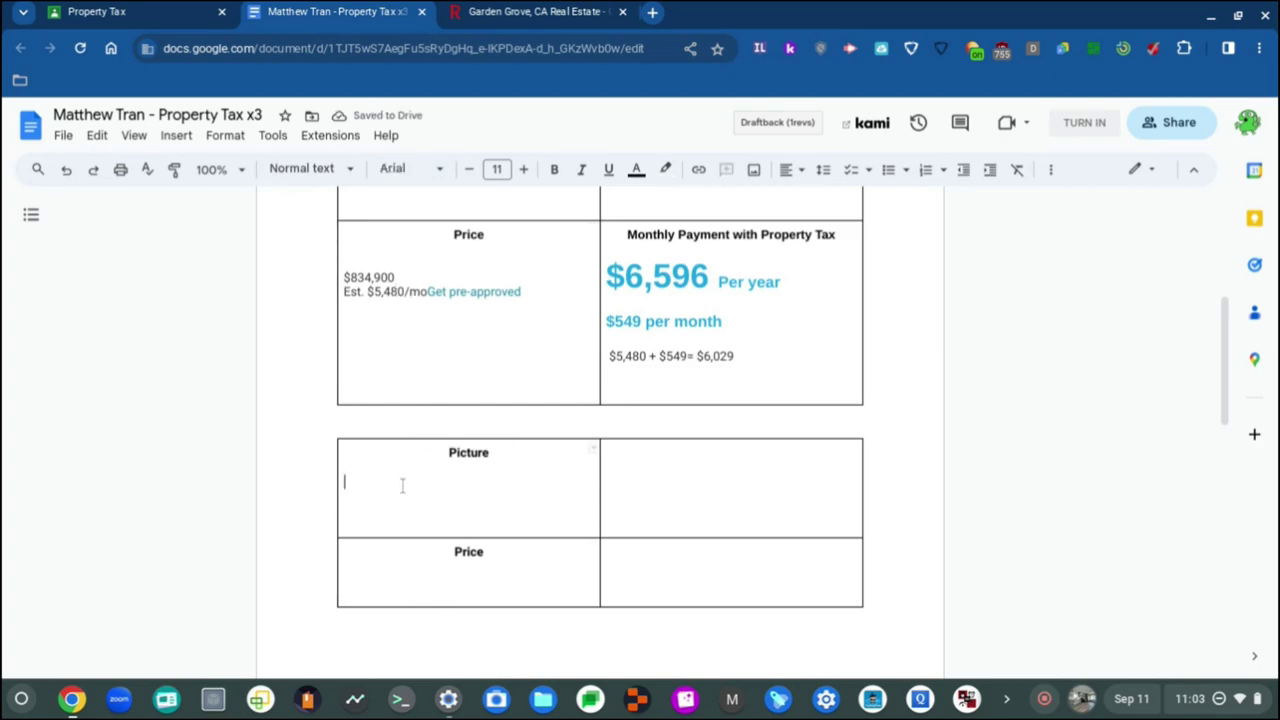
pyautogui.click(432, 170)
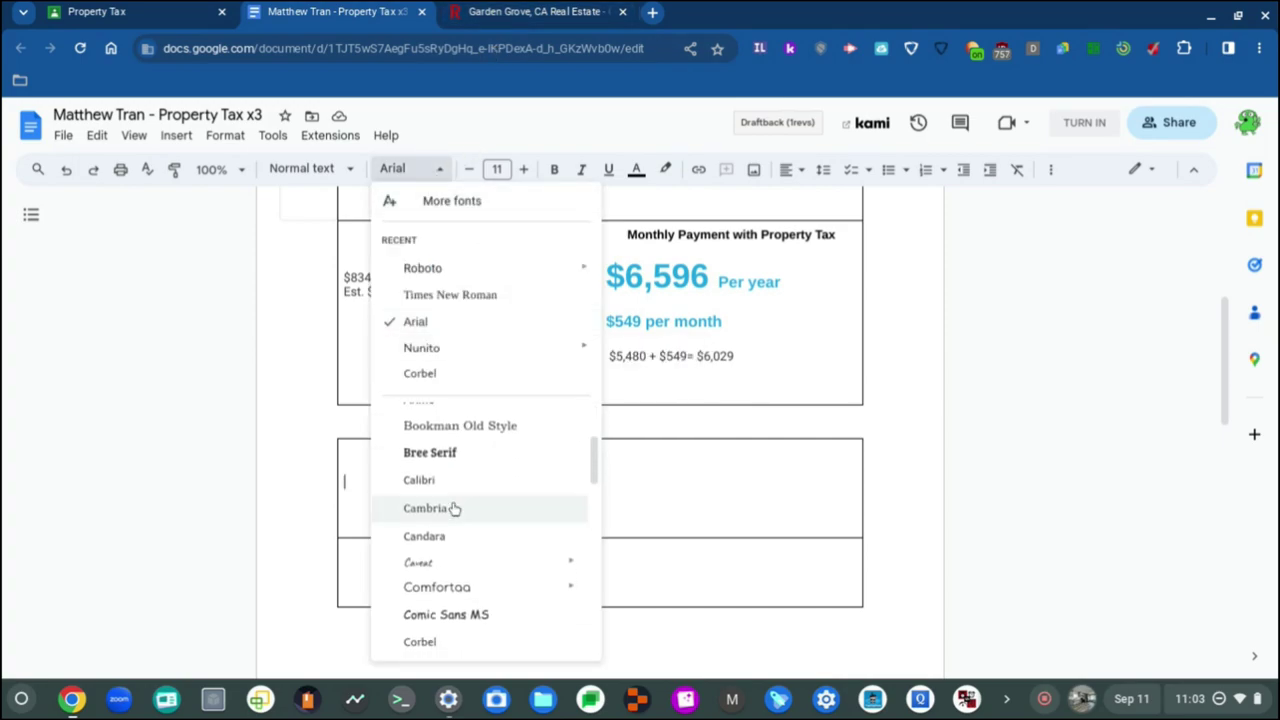
pyautogui.scroll(-1, 460, 511)
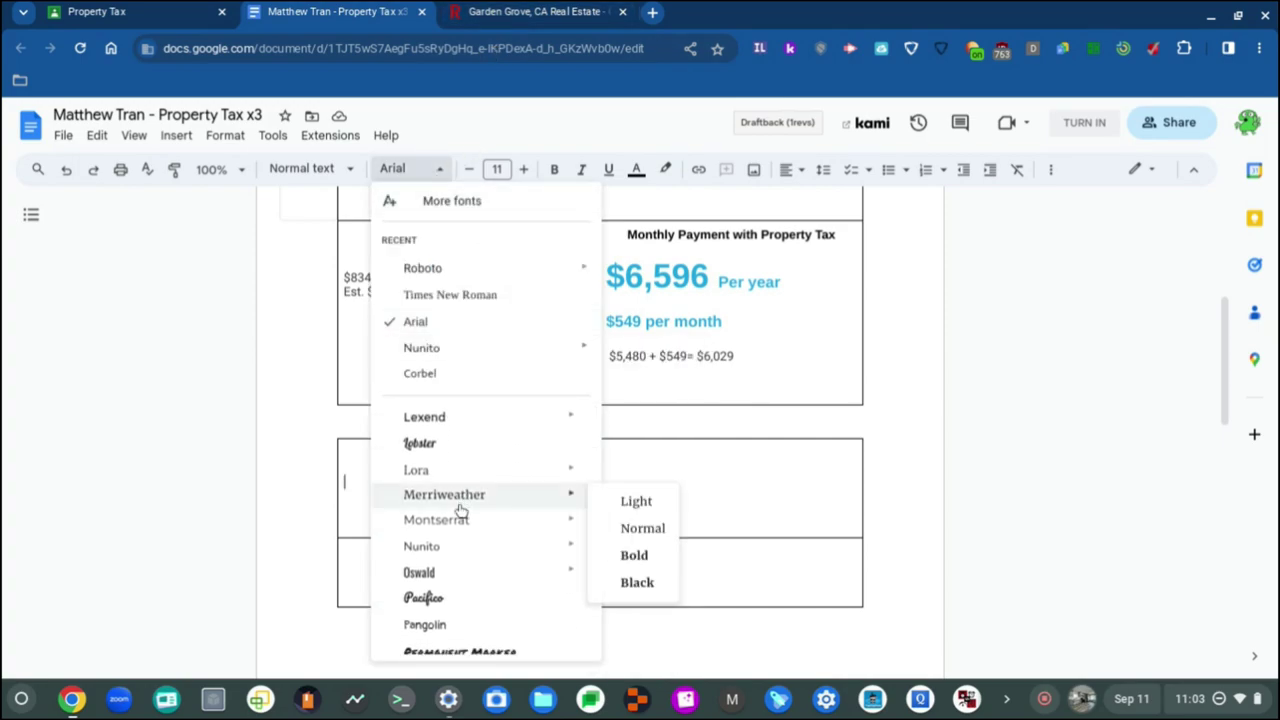
pyautogui.scroll(1, 457, 571)
pyautogui.scroll(-5, 459, 577)
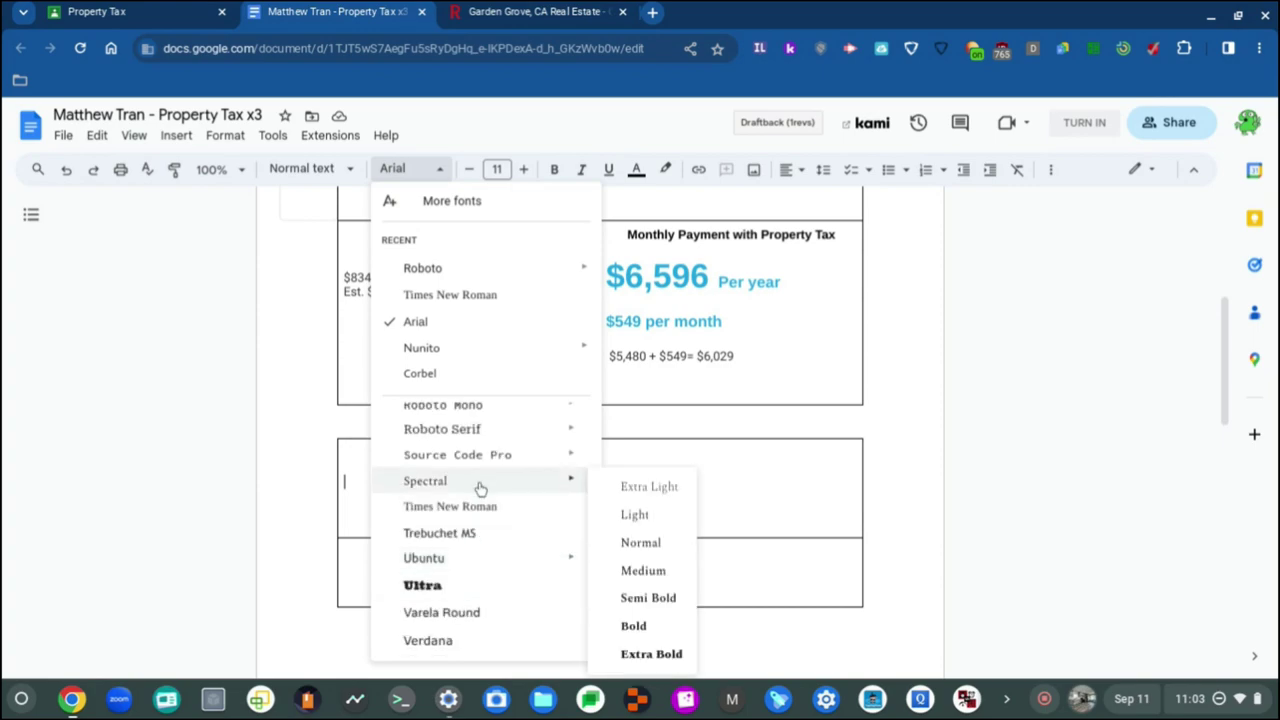
pyautogui.scroll(3, 474, 535)
pyautogui.scroll(1, 462, 550)
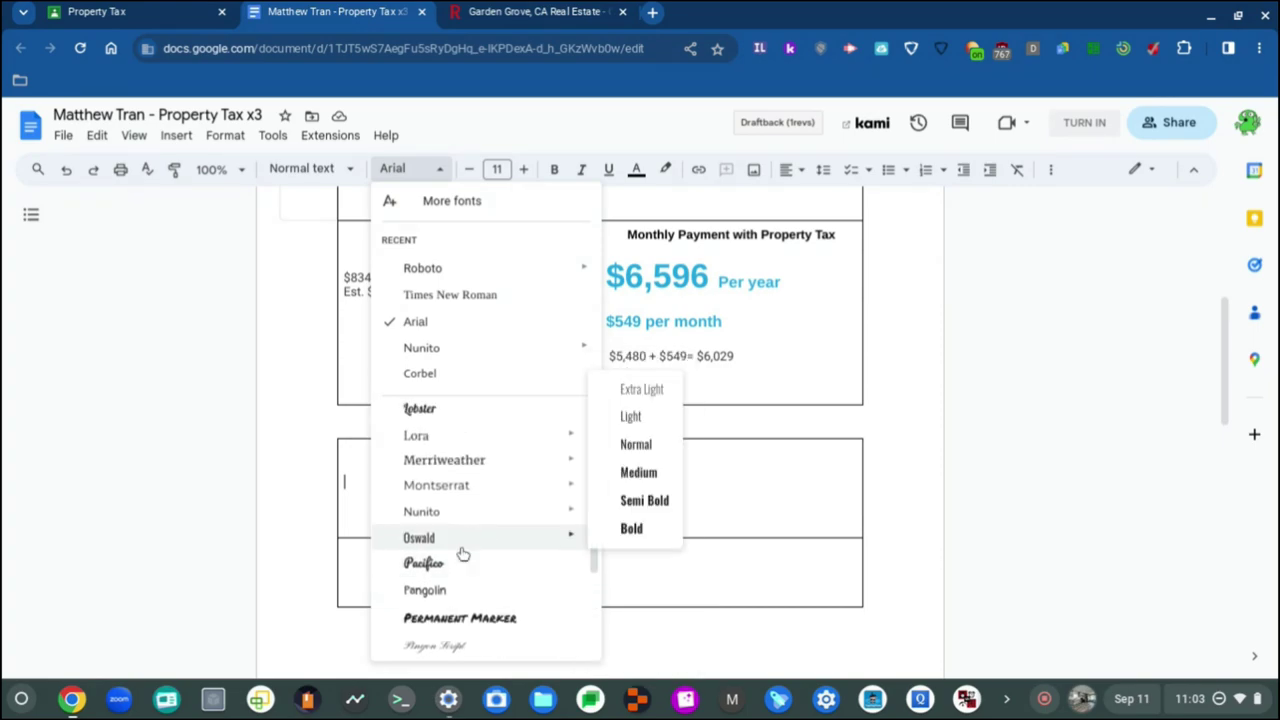
pyautogui.scroll(2, 472, 505)
pyautogui.scroll(3, 473, 505)
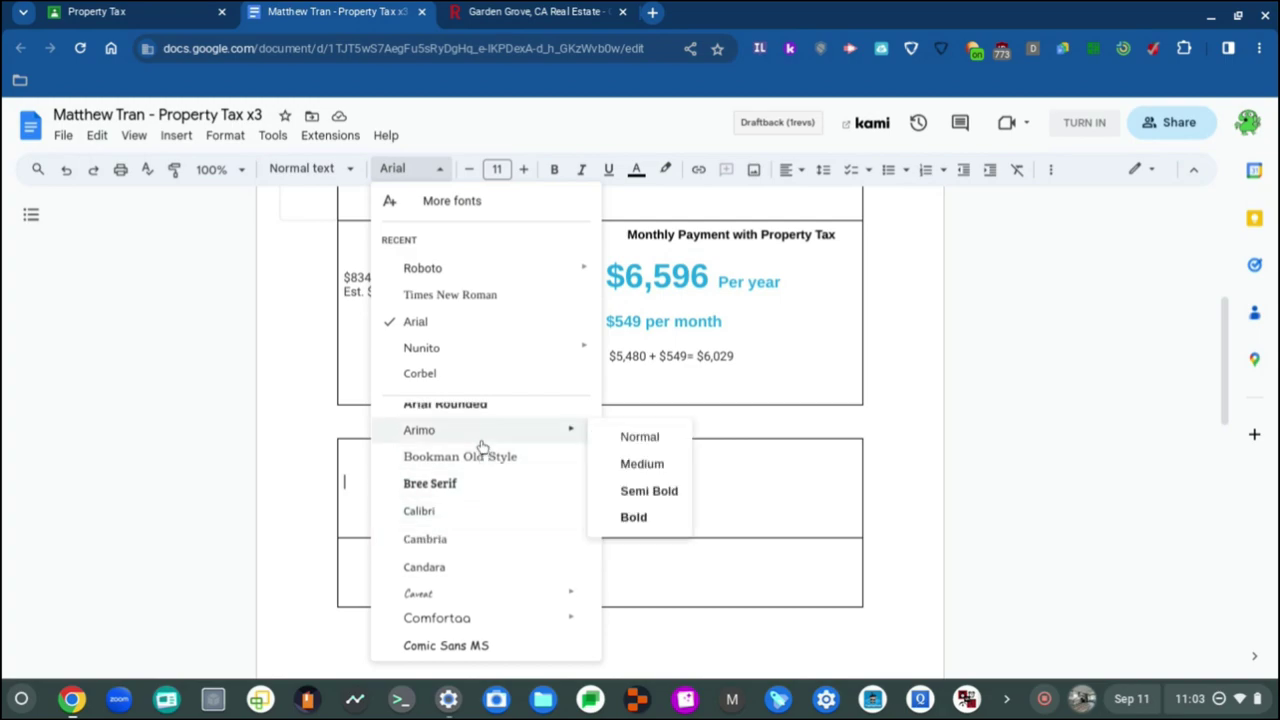
pyautogui.scroll(2, 480, 440)
pyautogui.scroll(-4, 481, 446)
pyautogui.scroll(-5, 480, 446)
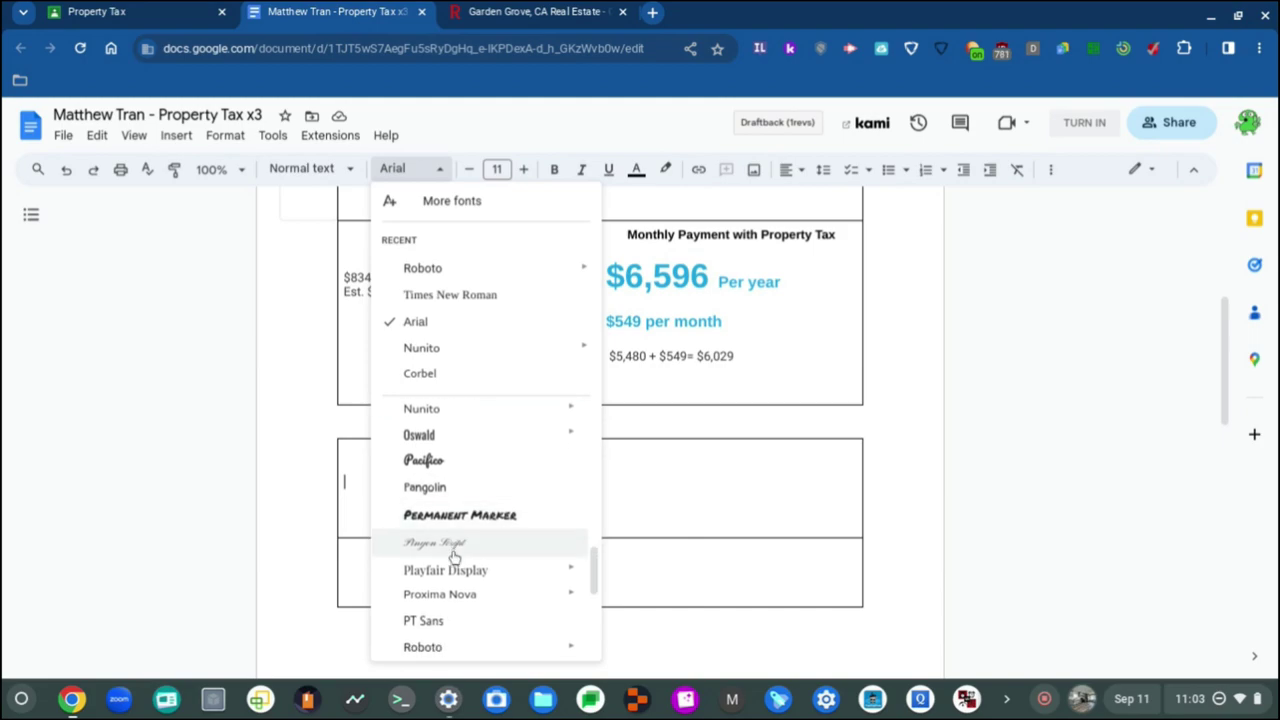
pyautogui.scroll(-3, 457, 554)
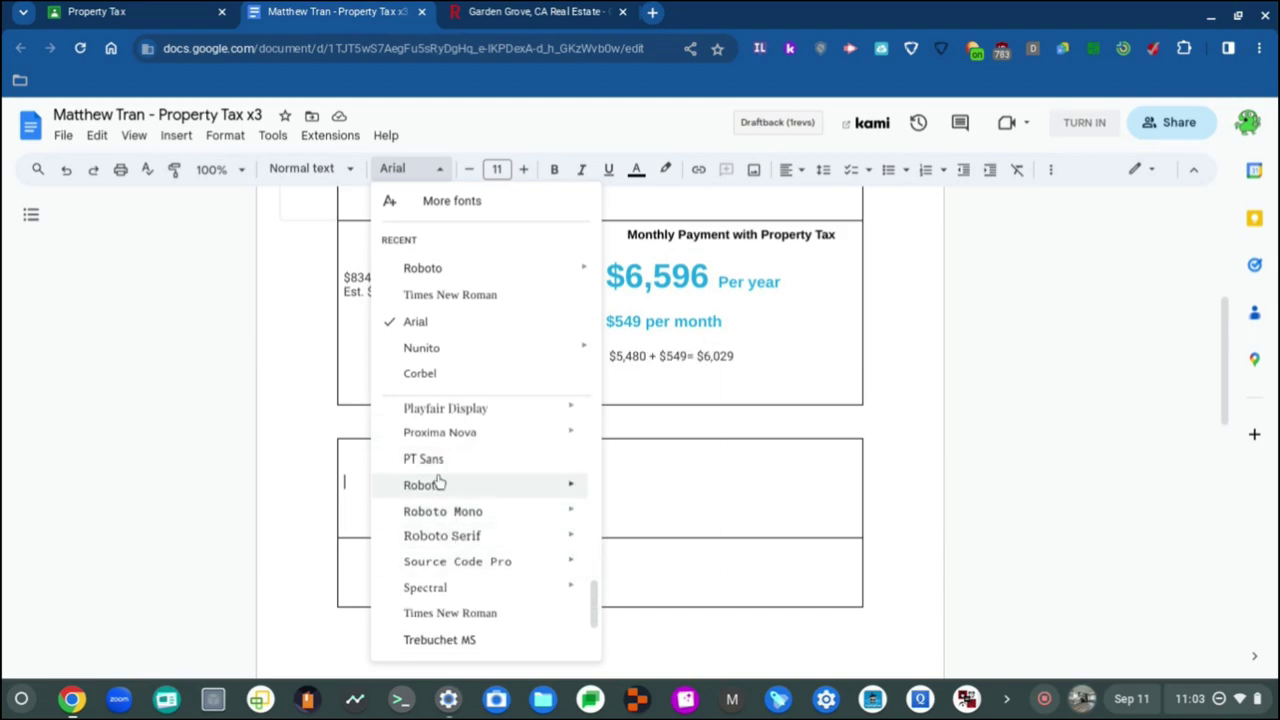
pyautogui.click(437, 485)
# Step: Delete the extra empty lines from the Picture cell
pyautogui.click(417, 511)
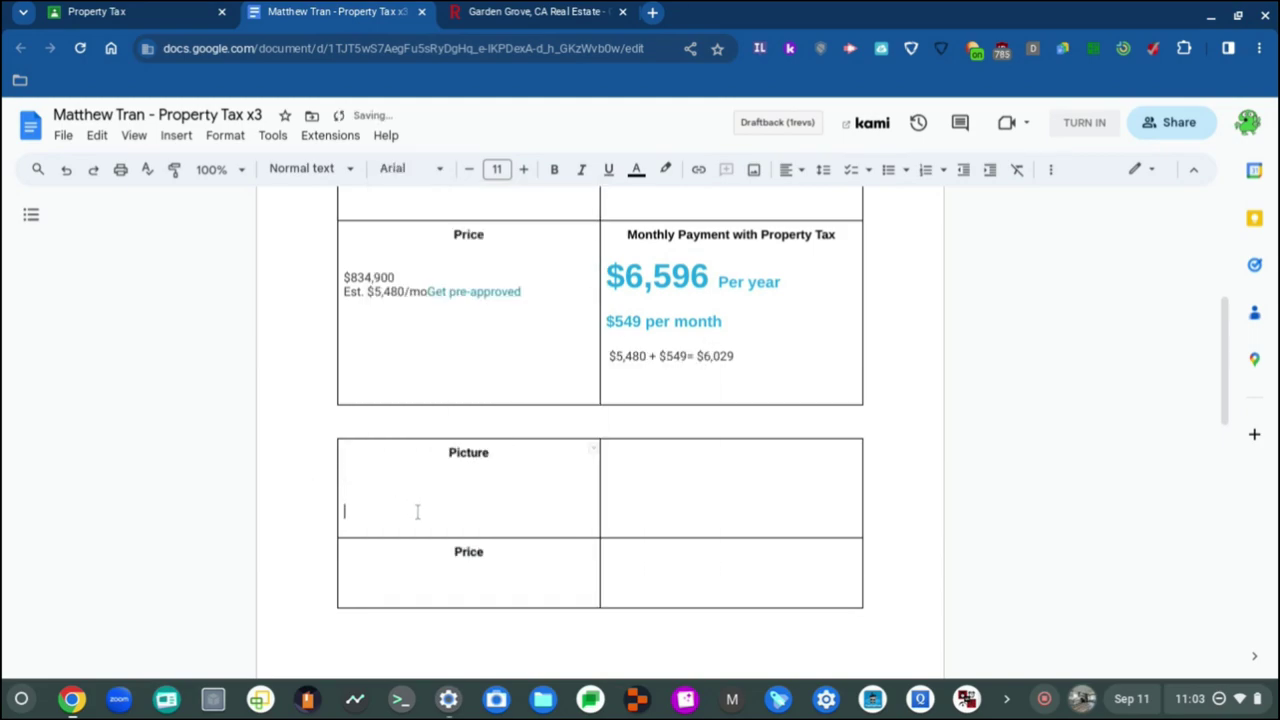
pyautogui.click(413, 488)
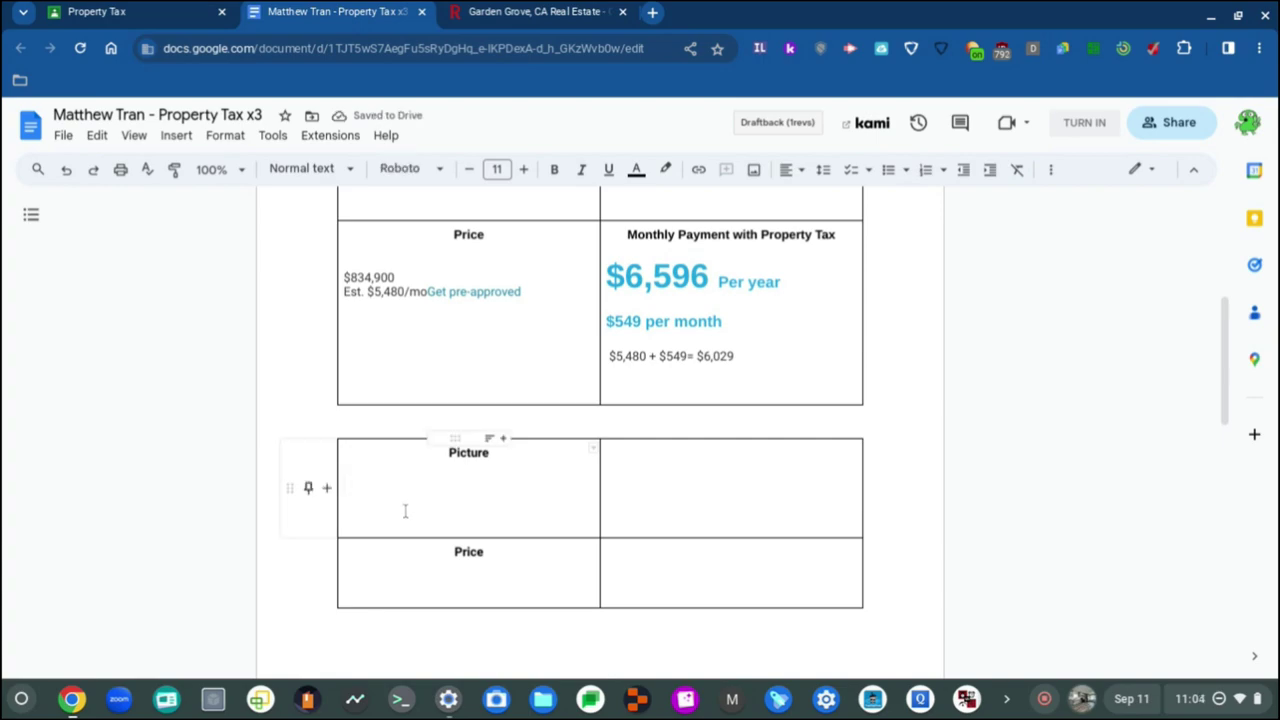
pyautogui.click(405, 511)
pyautogui.moveTo(346, 515); pyautogui.dragTo(349, 473)
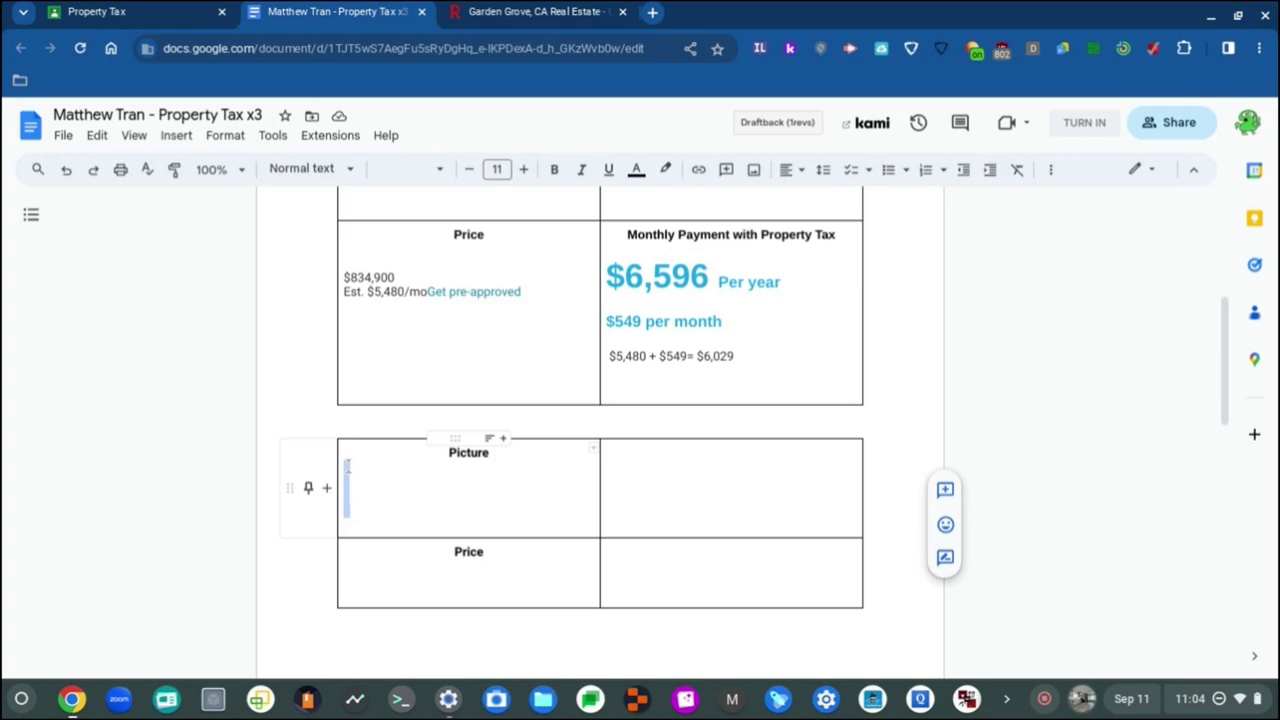
pyautogui.click(355, 508)
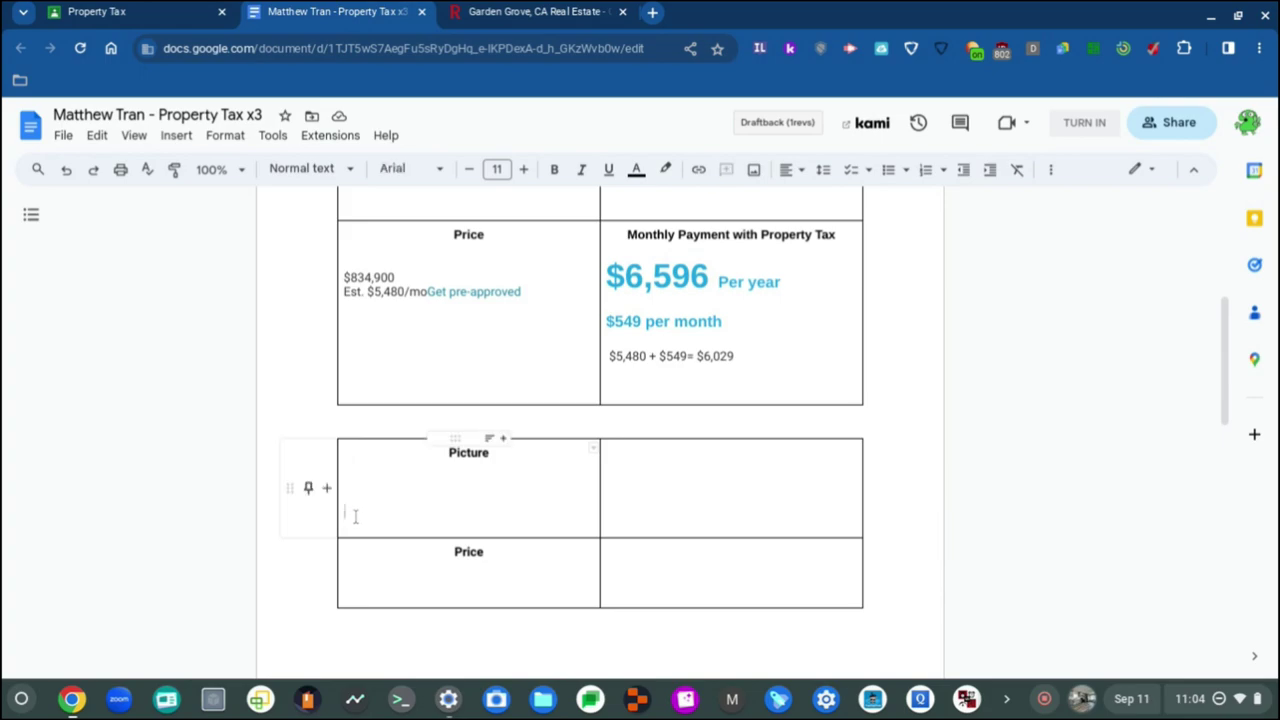
pyautogui.press('BackSpace')
pyautogui.press('BackSpace')
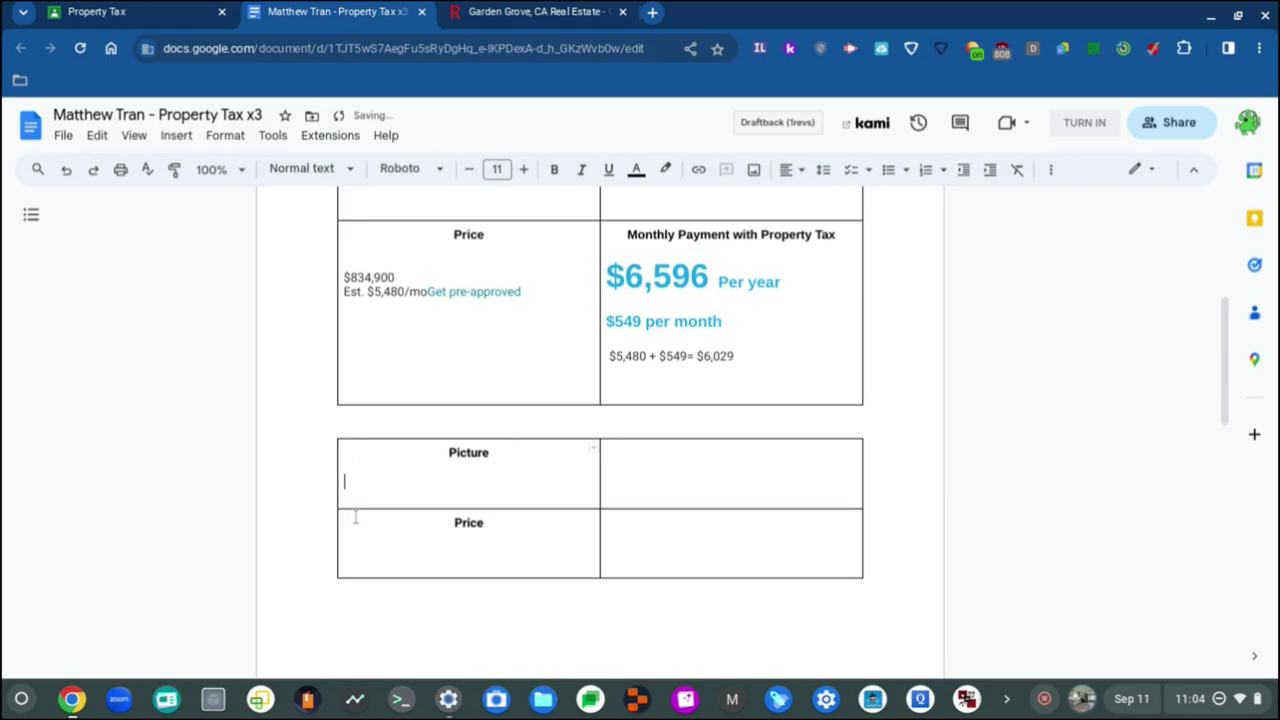
pyautogui.press('Up')
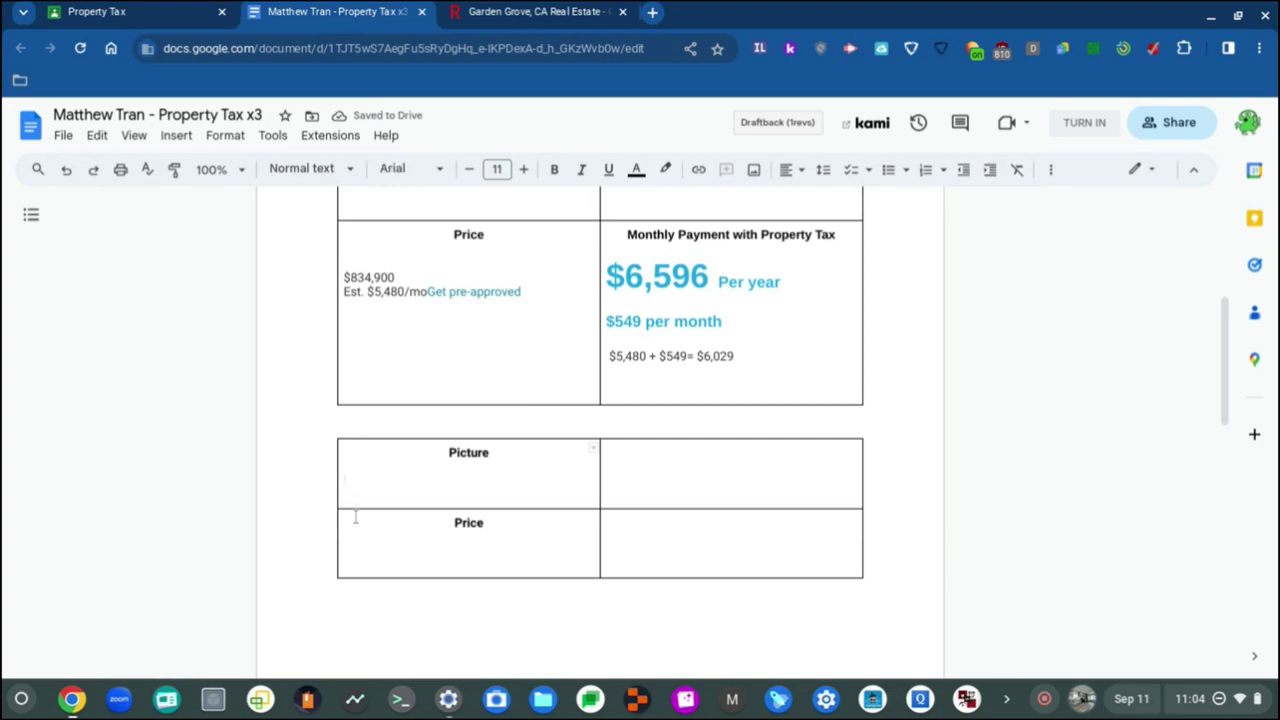
pyautogui.press('Delete')
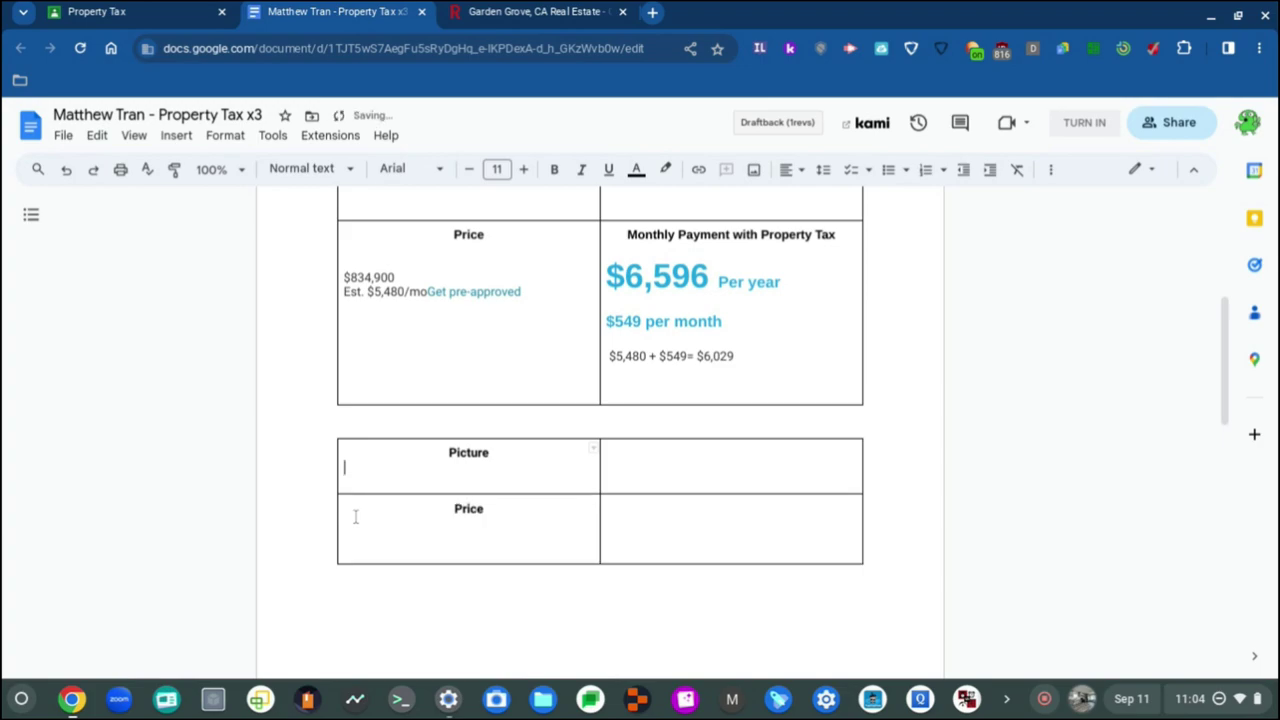
# Step: Apply Roboto to the Picture cell line, then trim one more empty line below Picture
pyautogui.click(430, 170)
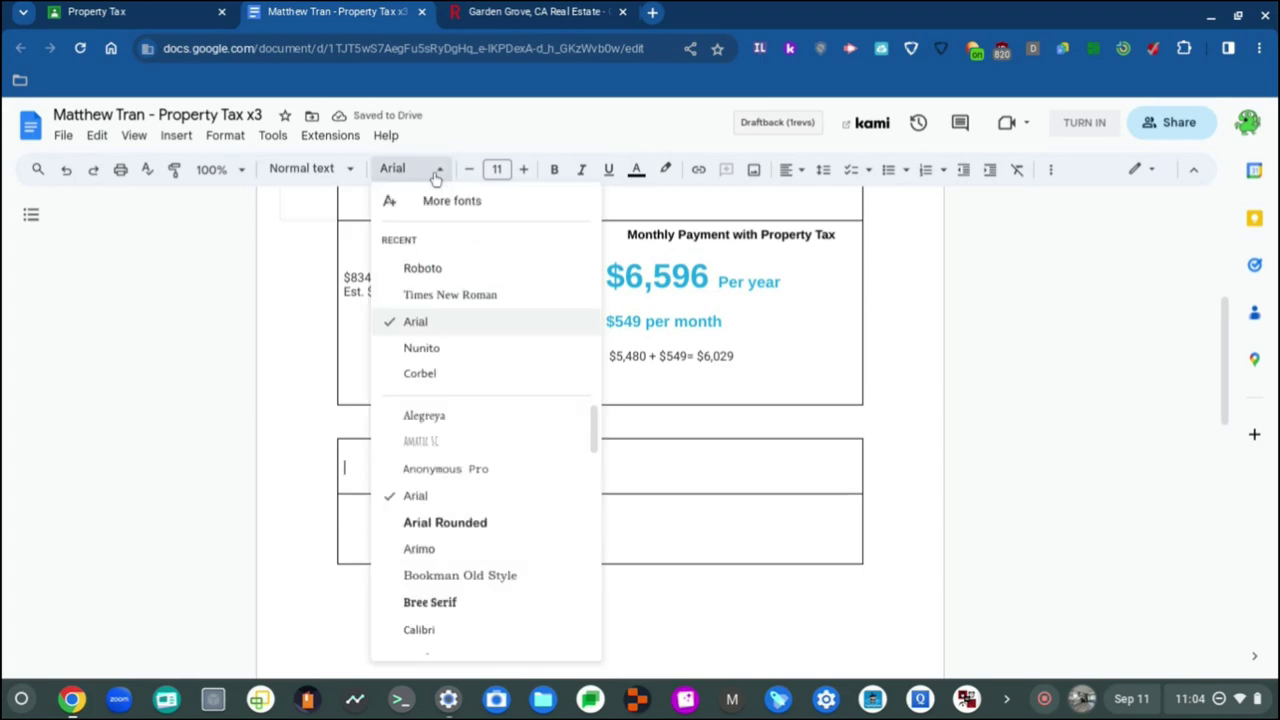
pyautogui.scroll(-1, 462, 426)
pyautogui.scroll(1, 462, 426)
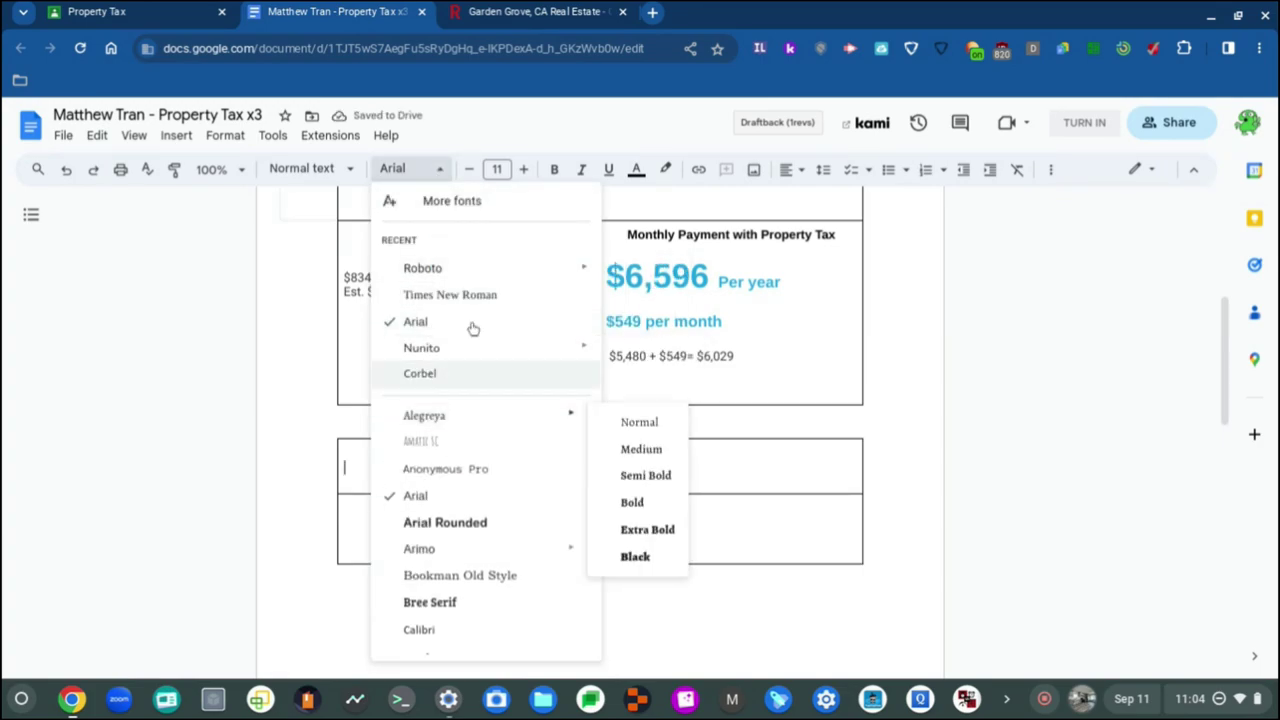
pyautogui.click(441, 269)
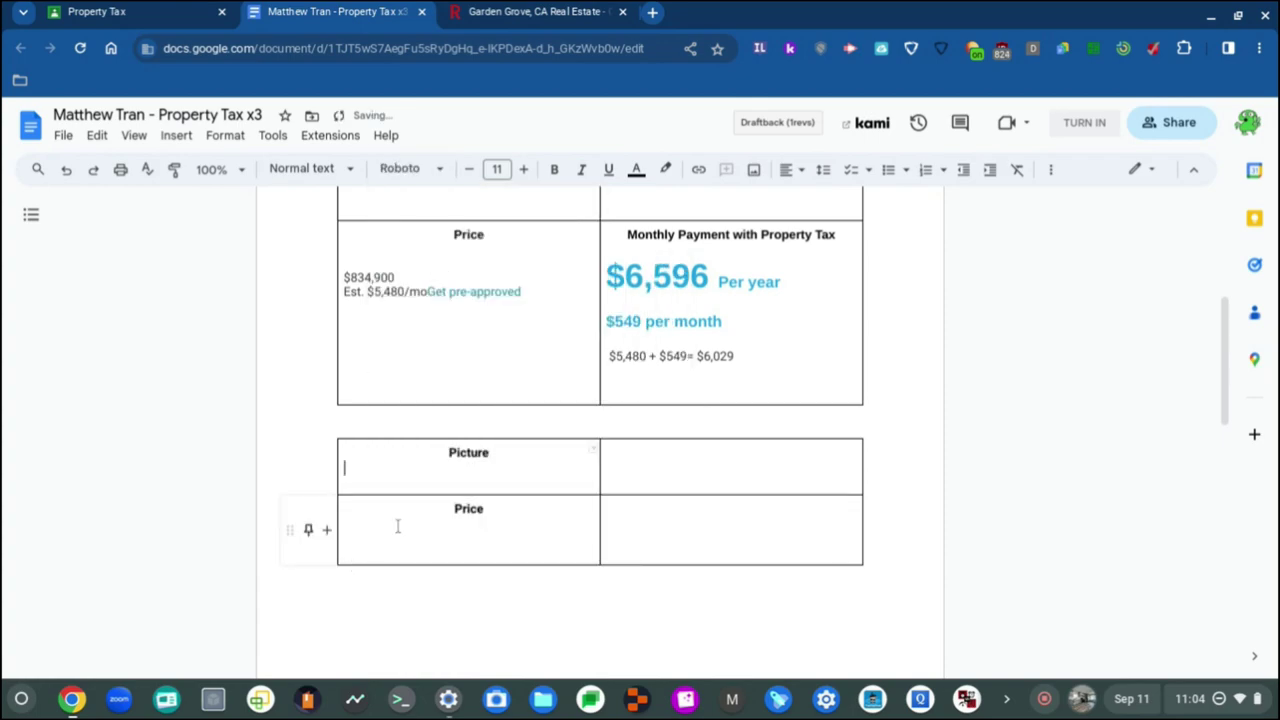
pyautogui.press('Return')
pyautogui.press('Return')
pyautogui.press('Return')
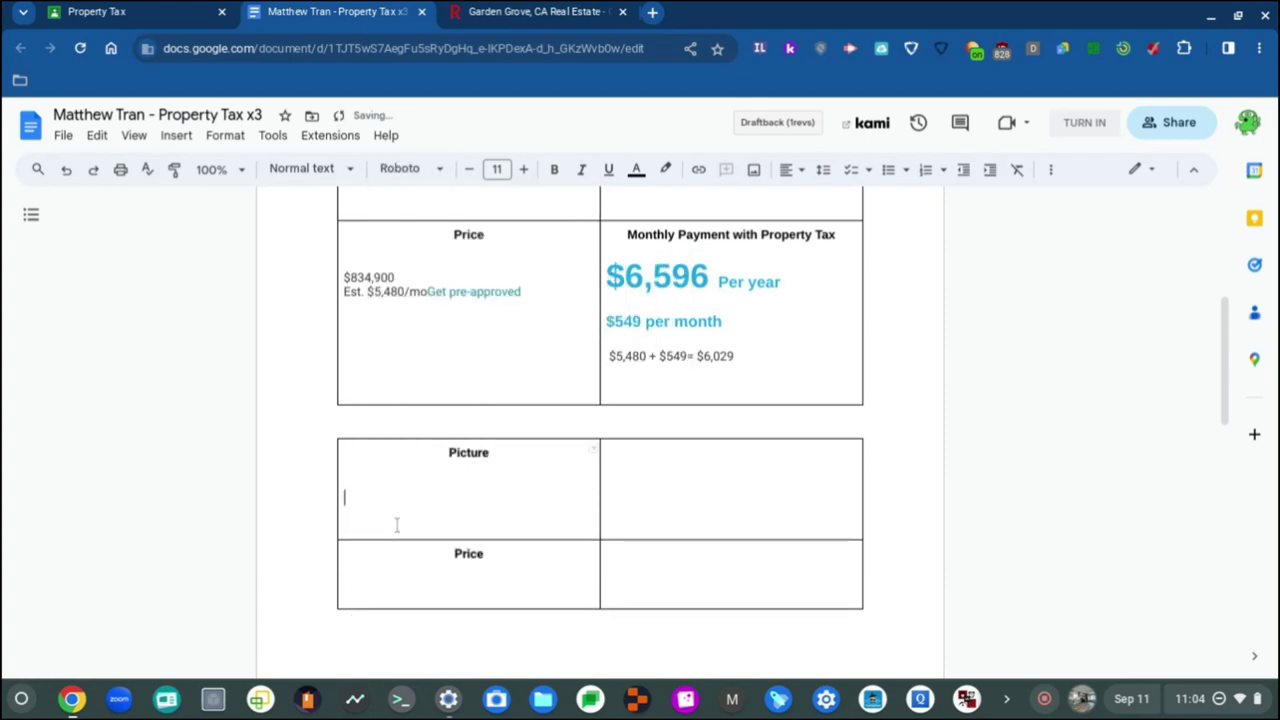
pyautogui.press('Up')
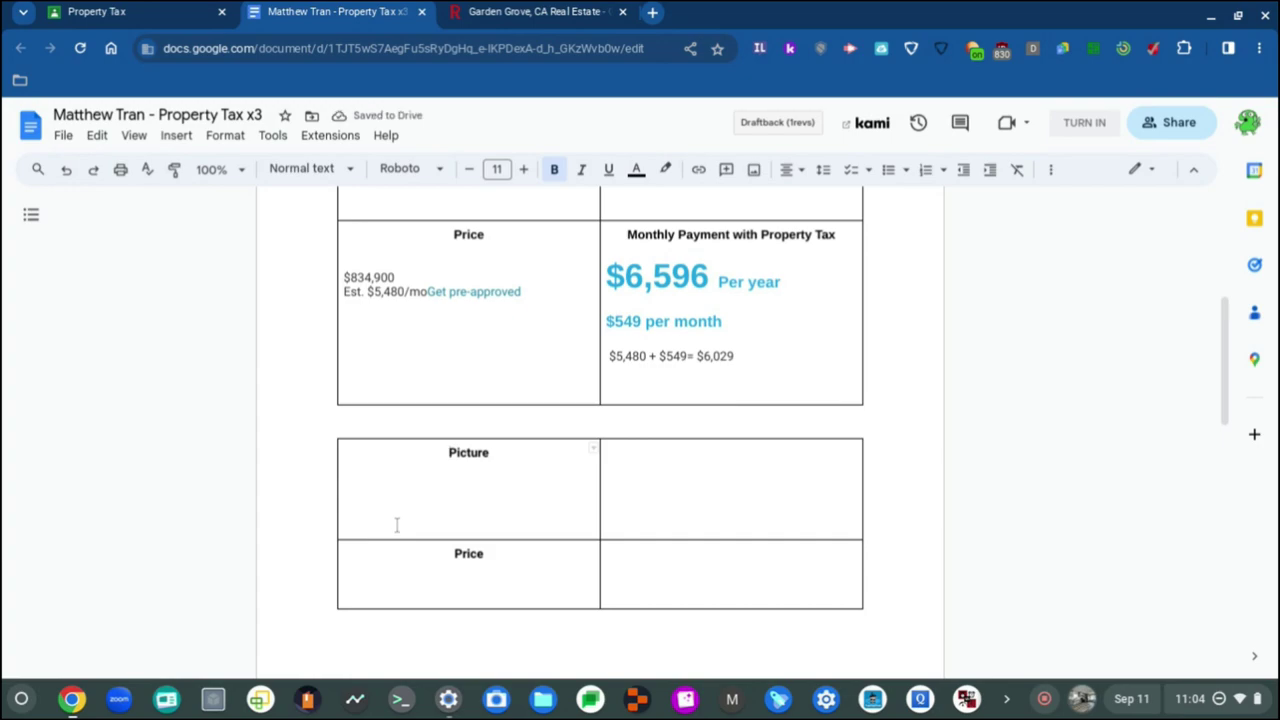
pyautogui.press('Down')
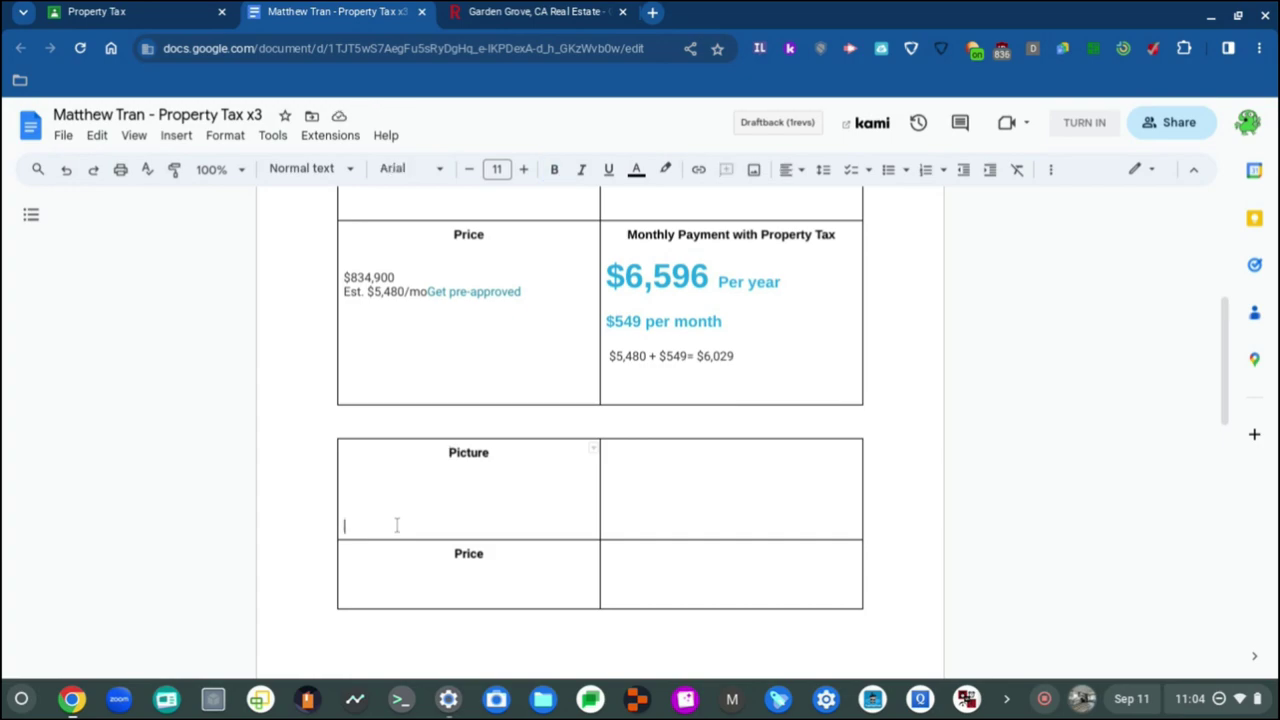
pyautogui.press('BackSpace')
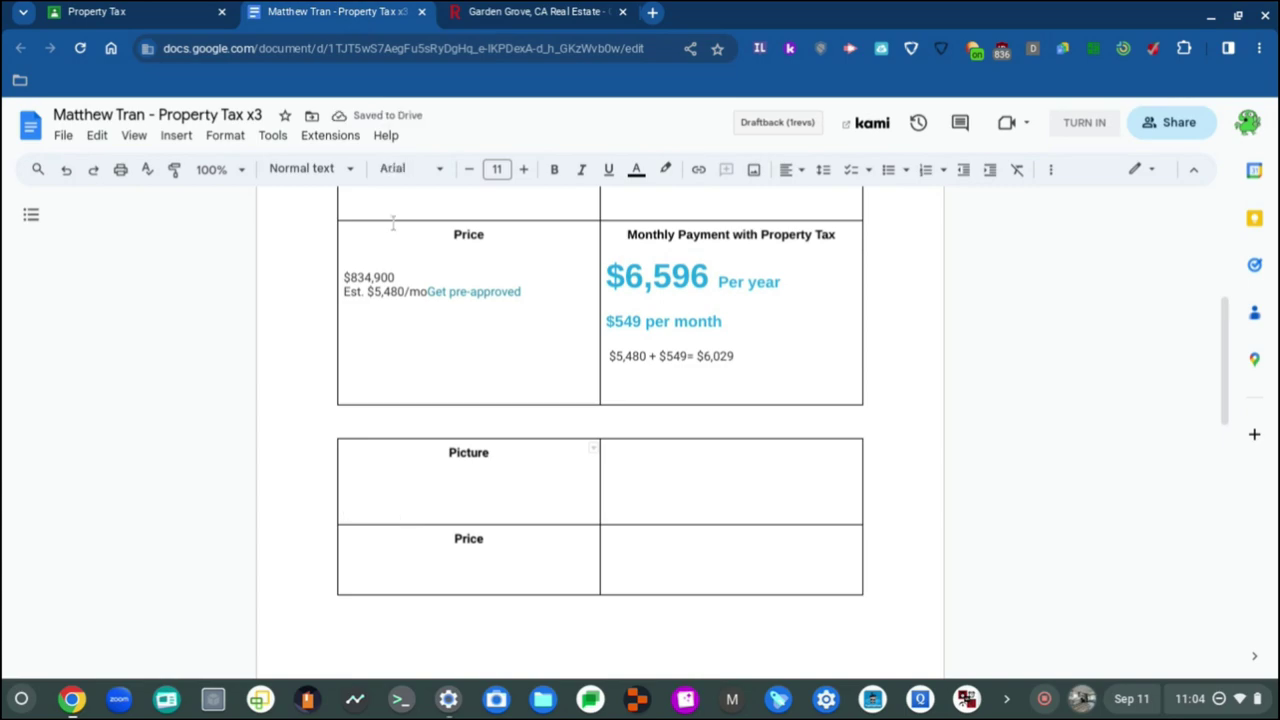
# Step: Set the remaining Picture line to Roboto, then move to the Price cell's empty line
pyautogui.click(432, 170)
pyautogui.click(449, 268)
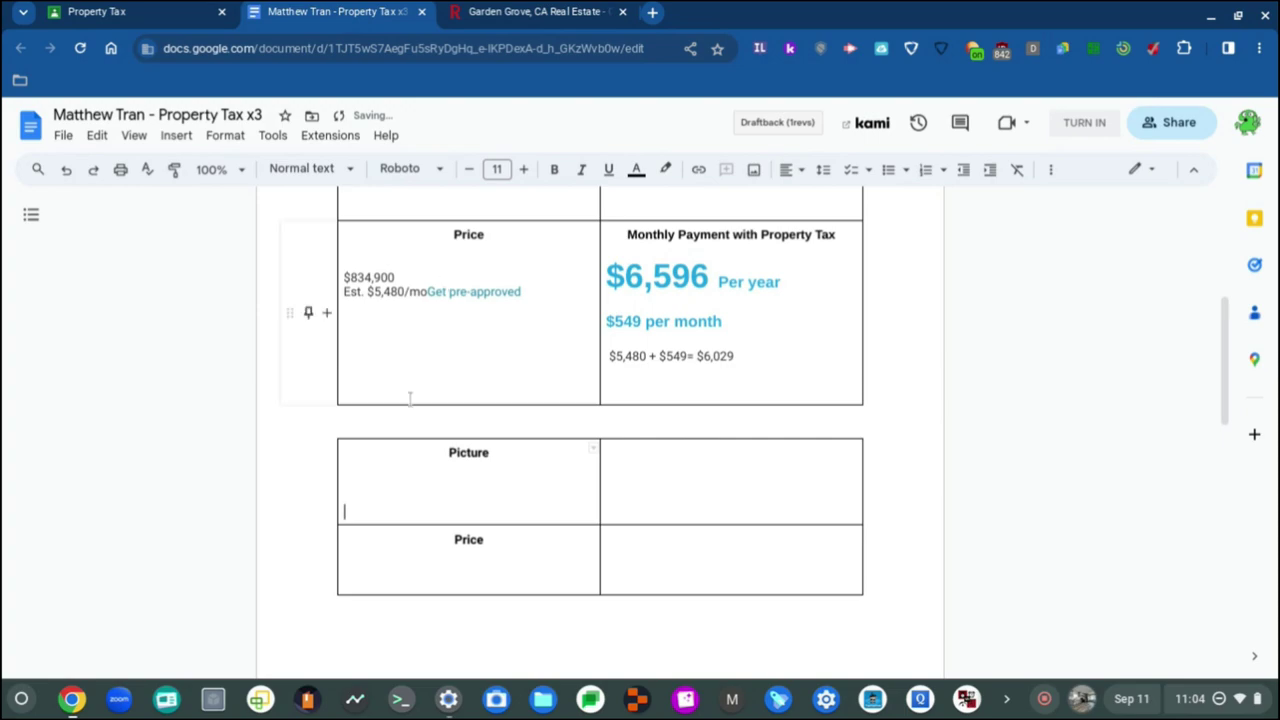
pyautogui.click(409, 477)
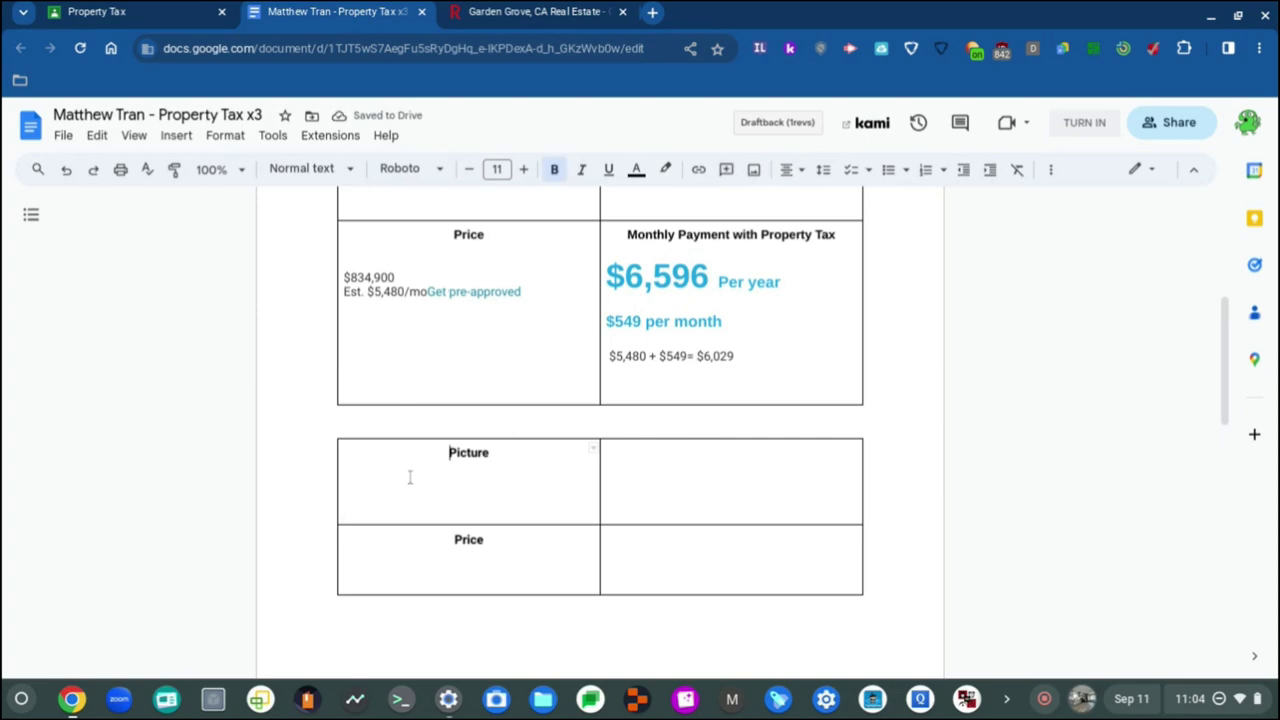
pyautogui.click(446, 559)
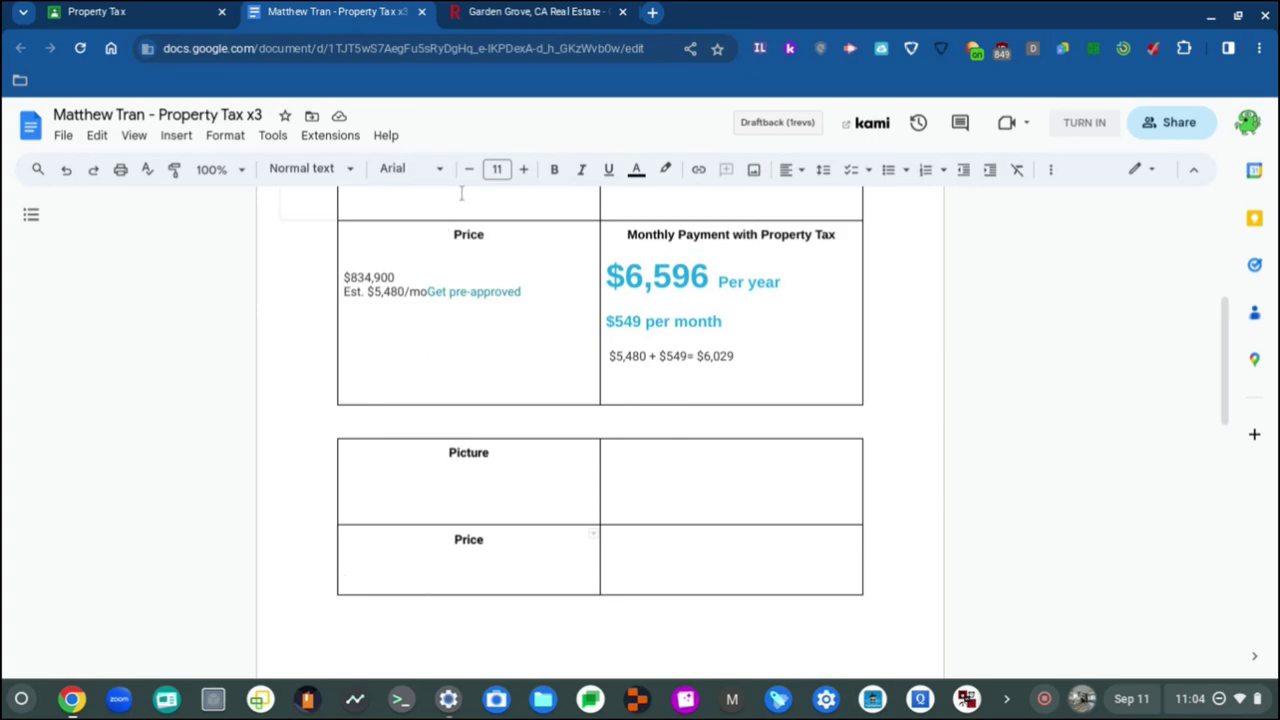
# Step: Set the blank line under Price to the Roboto font
pyautogui.click(410, 168)
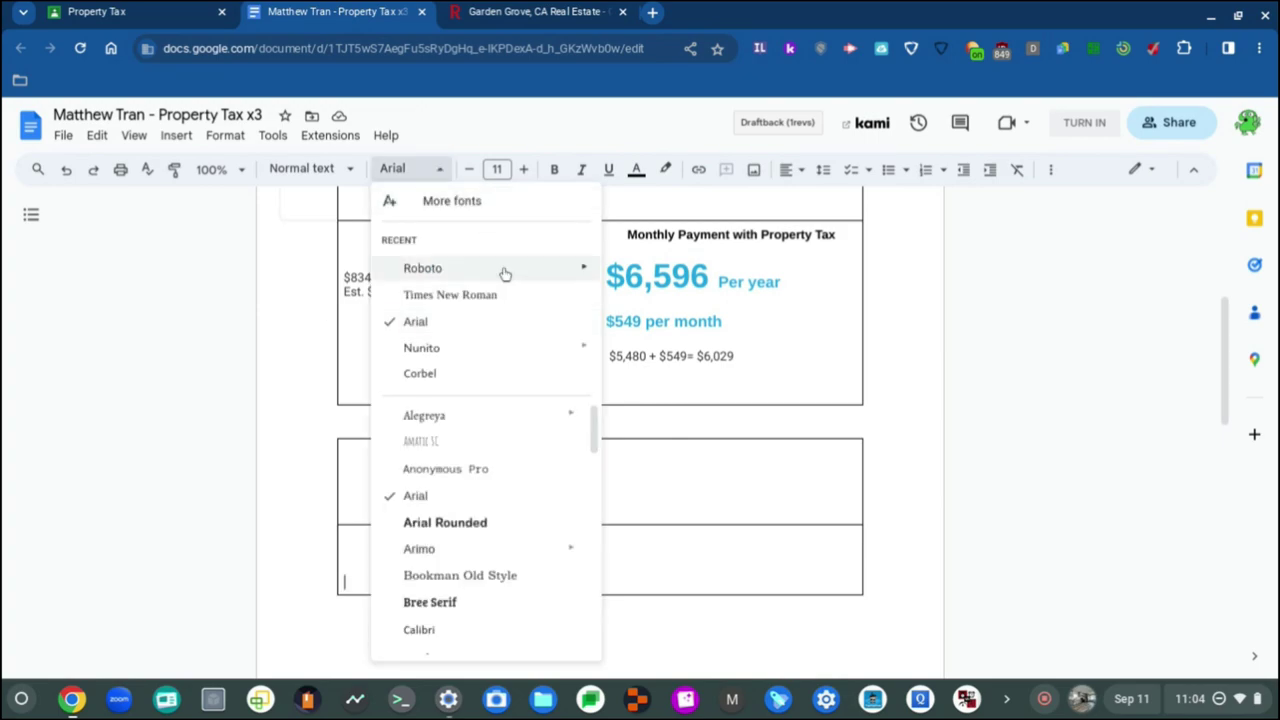
pyautogui.click(482, 268)
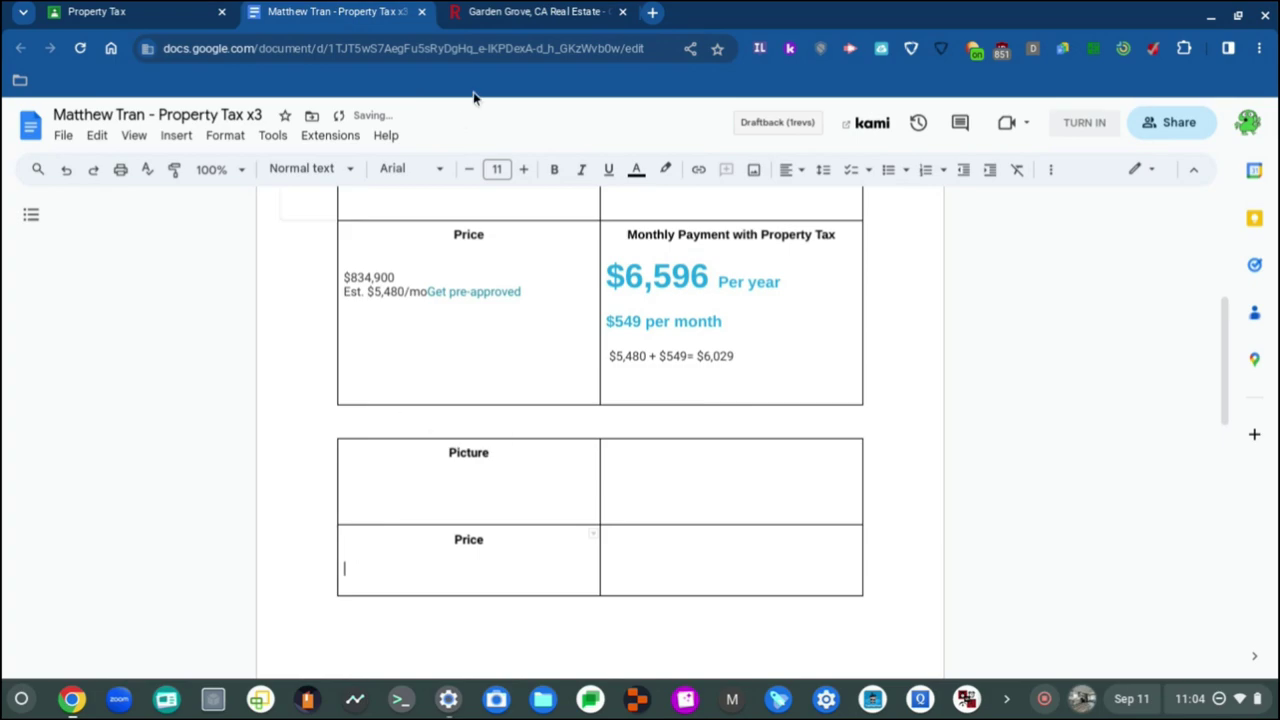
pyautogui.click(436, 168)
pyautogui.click(430, 268)
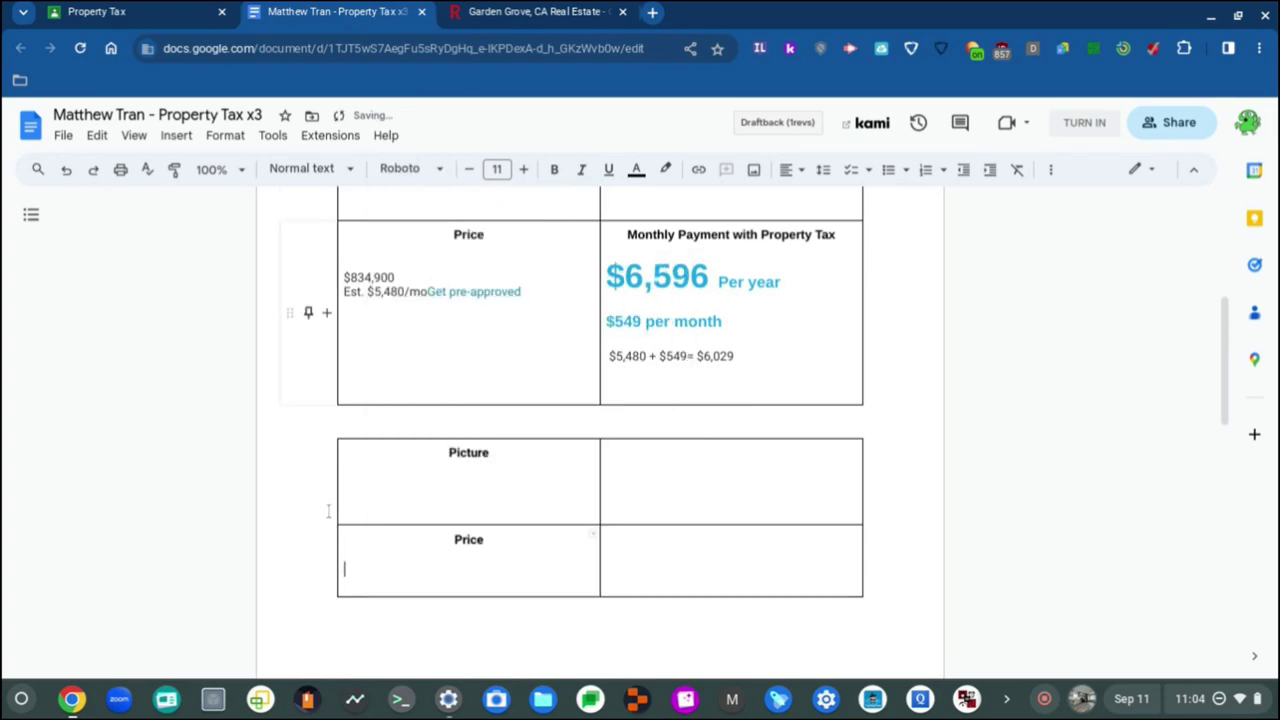
pyautogui.click(346, 555)
pyautogui.click(440, 170)
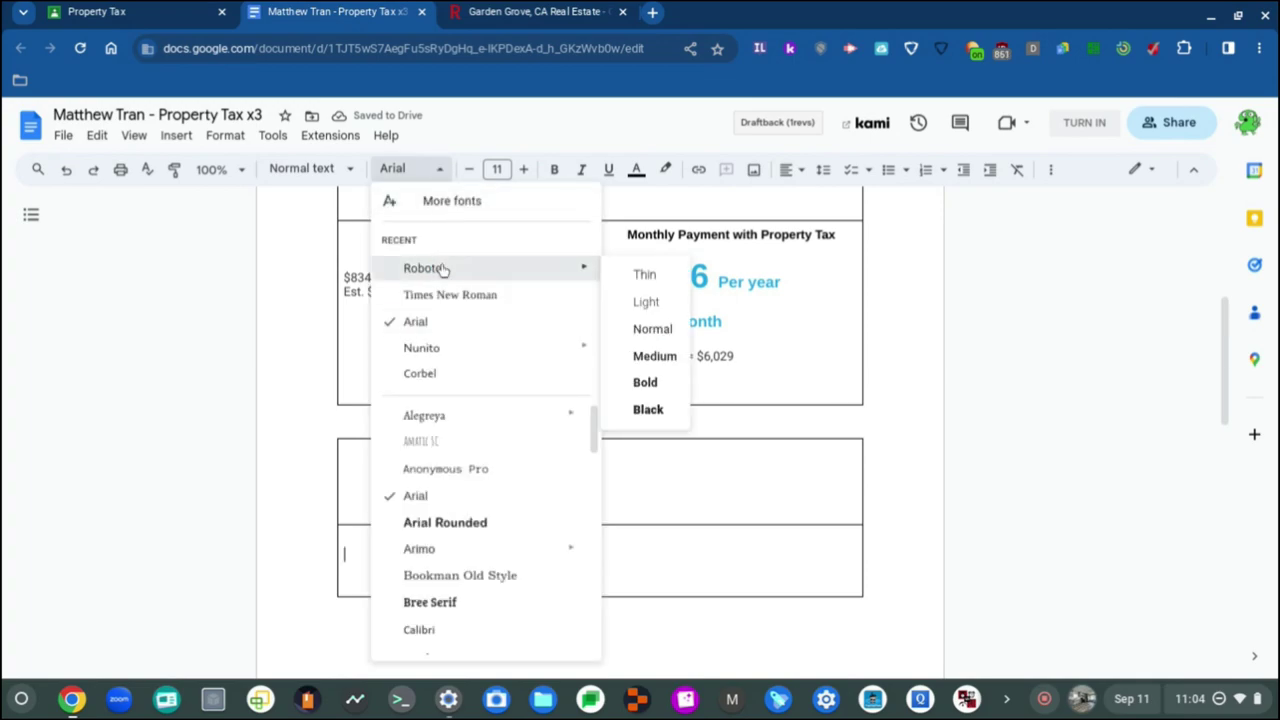
pyautogui.click(441, 269)
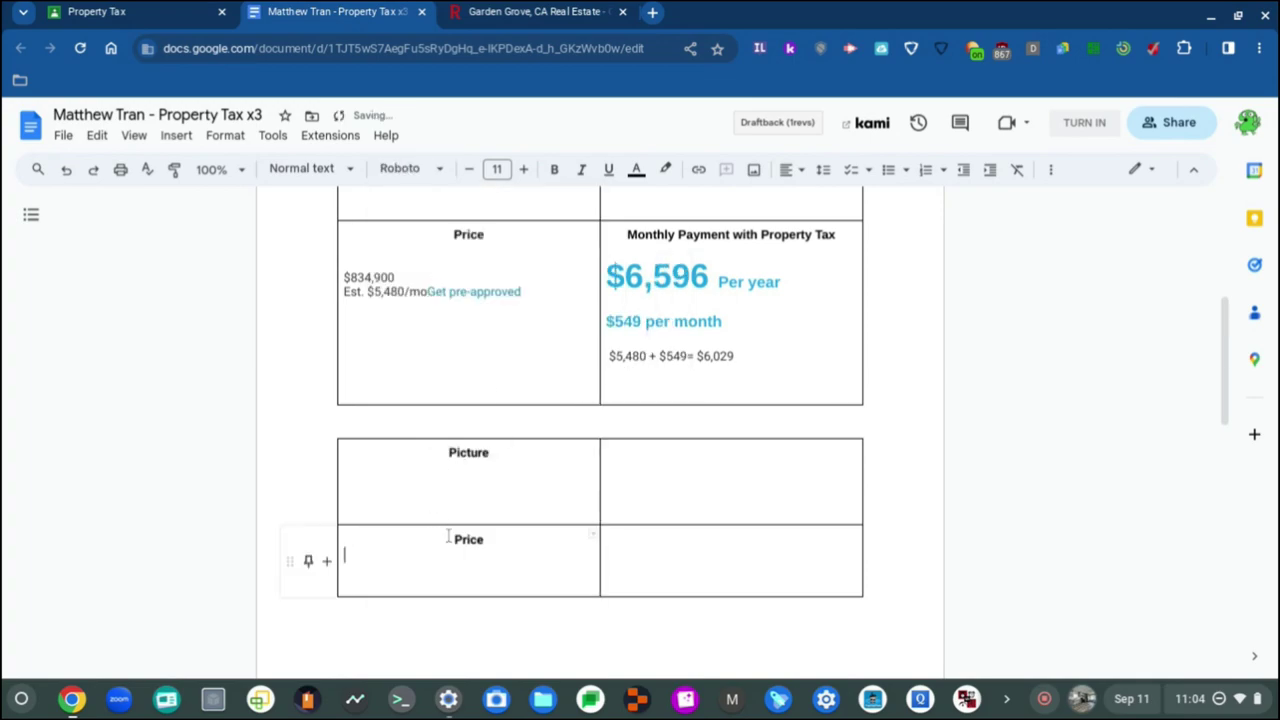
# Step: Dismiss the system quick settings panel and glance at the Redfin Garden Grove listings tab
pyautogui.hotkey('alt', 'shift', 's')
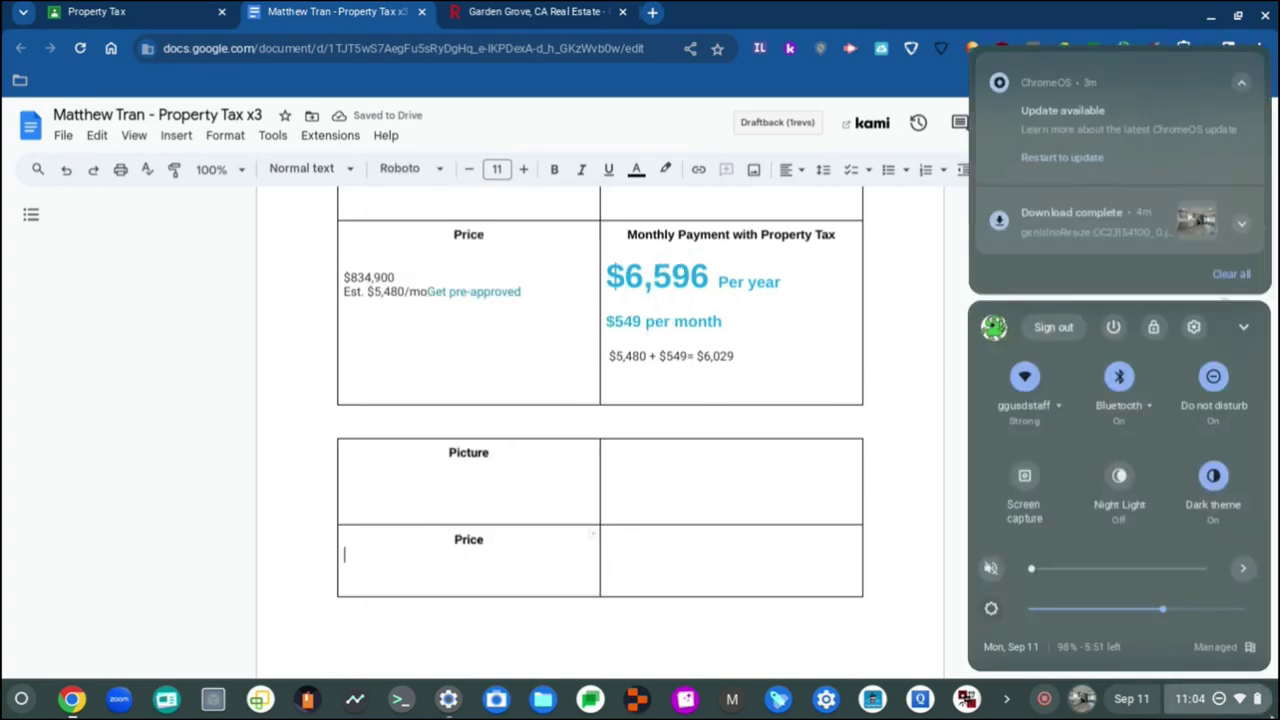
pyautogui.click(770, 554)
pyautogui.hotkey('alt', 'shift', 's')
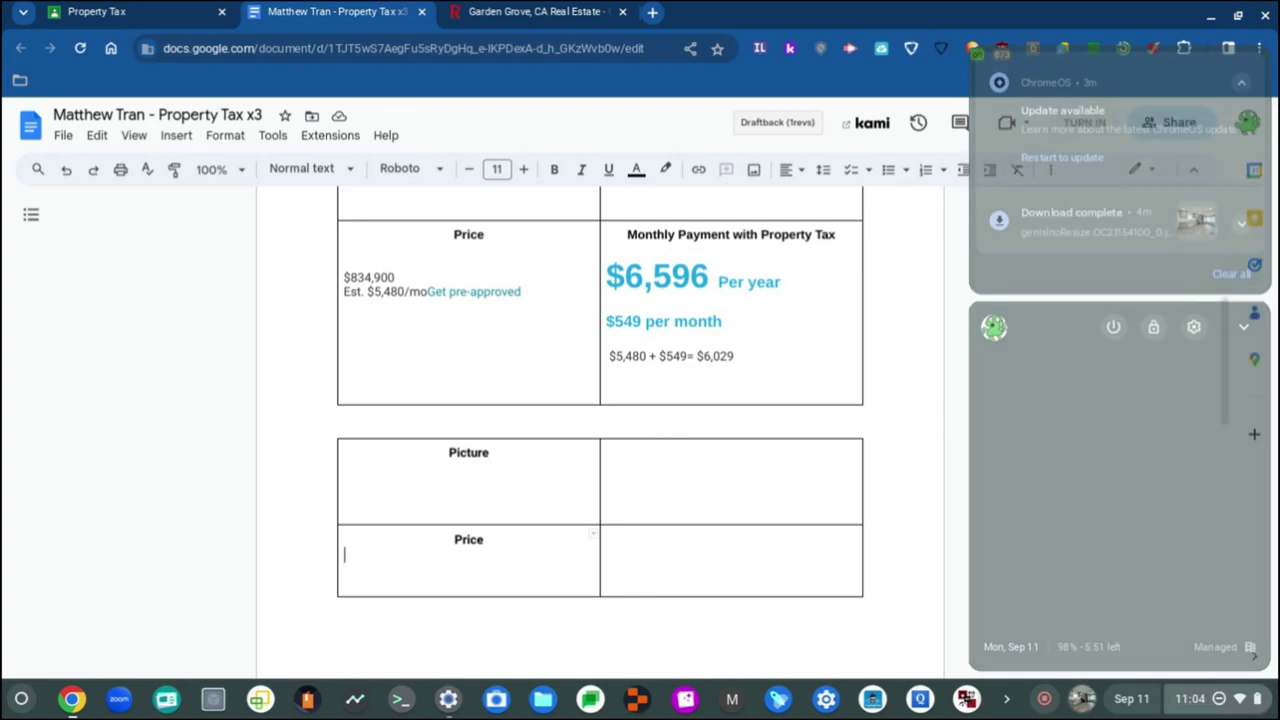
pyautogui.click(481, 311)
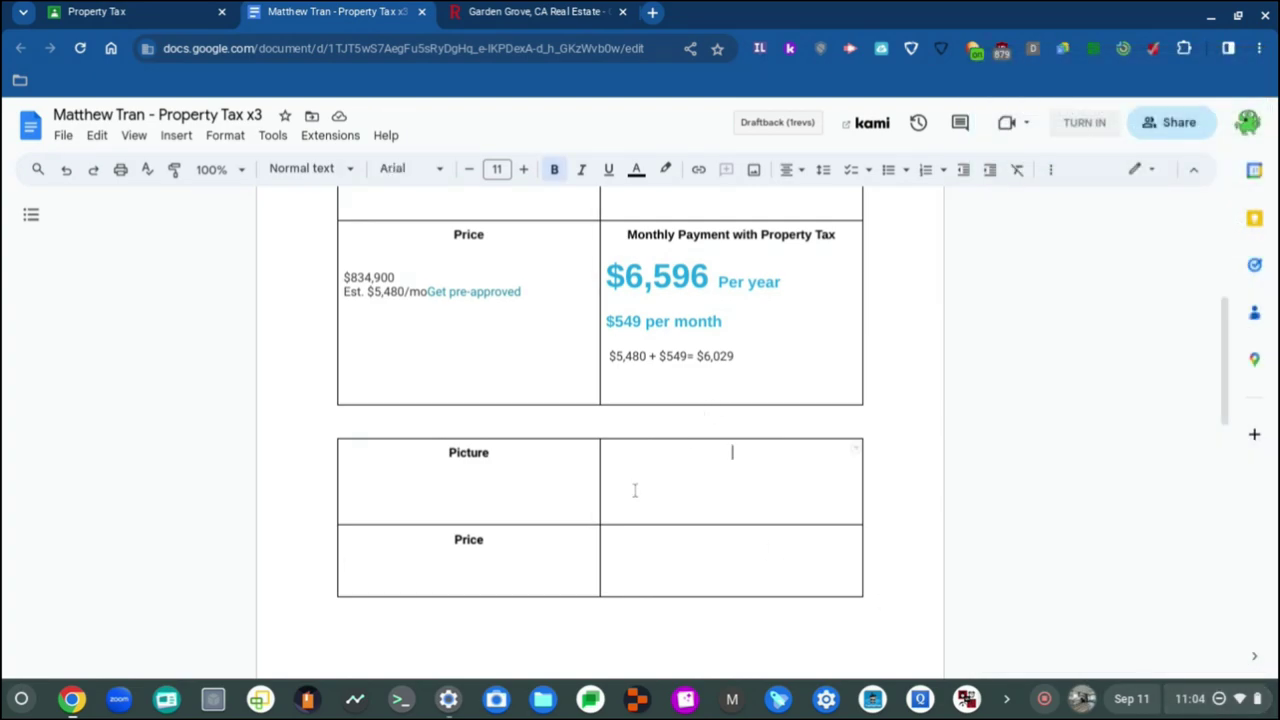
pyautogui.click(457, 497)
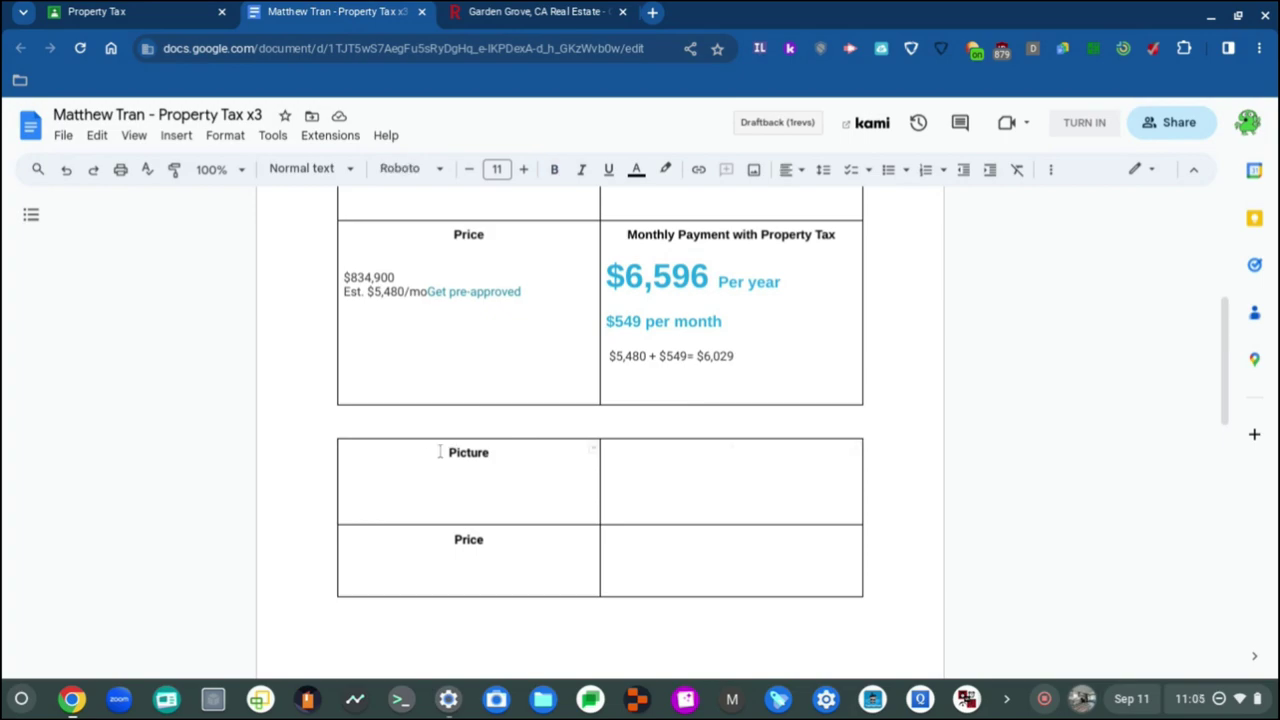
pyautogui.click(531, 11)
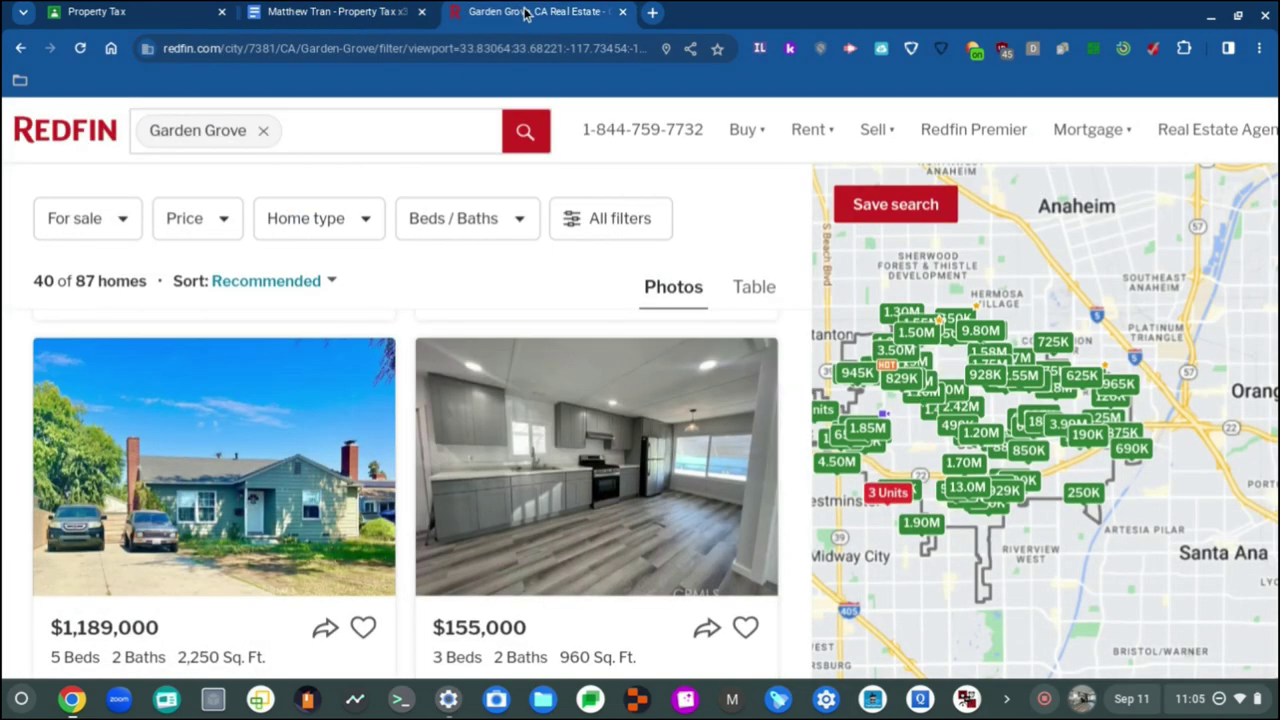
pyautogui.click(330, 11)
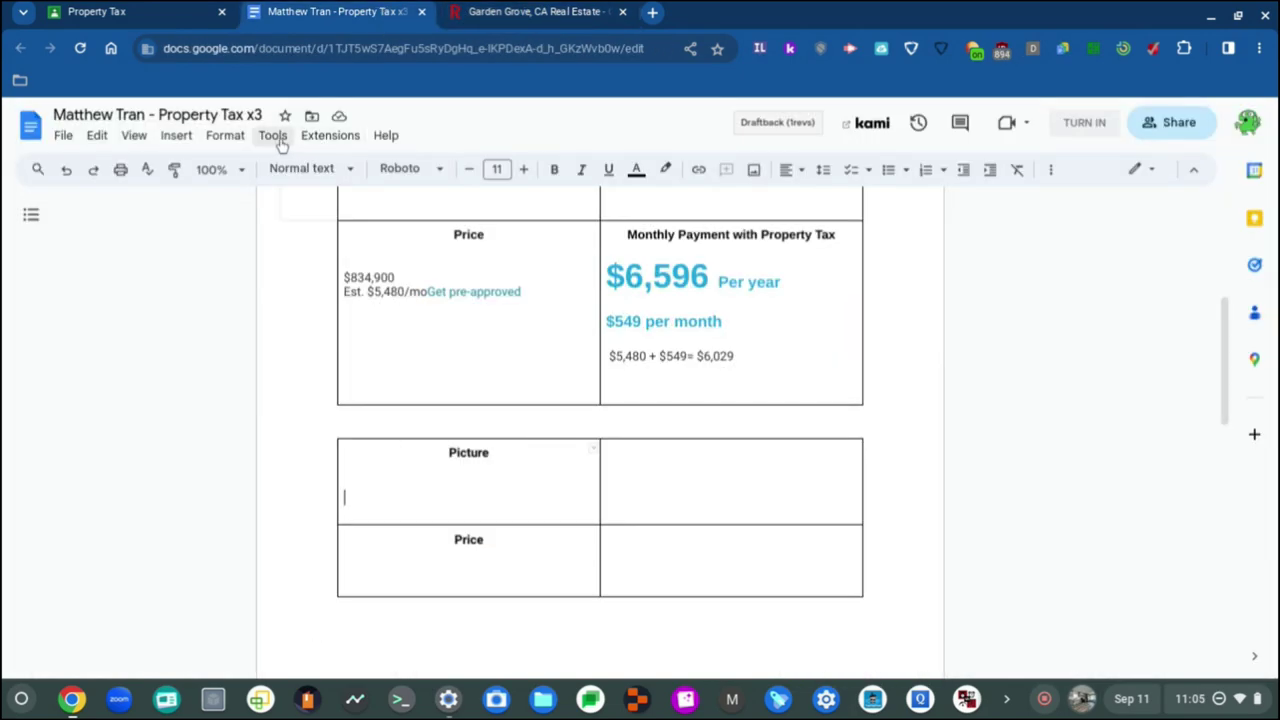
# Step: Insert the kitchen photo genIsInoResize.OC23154100_0.jpg from My Drive
pyautogui.click(355, 479)
pyautogui.click(174, 135)
pyautogui.moveTo(205, 170)
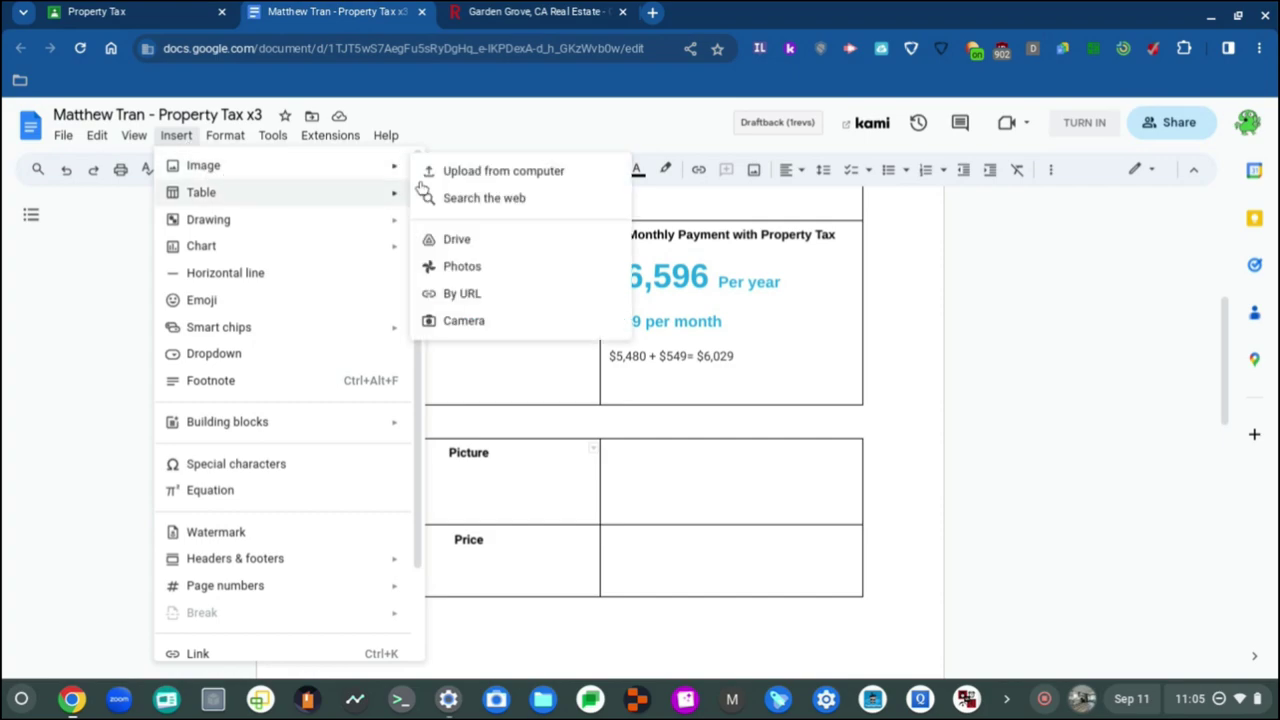
pyautogui.click(489, 171)
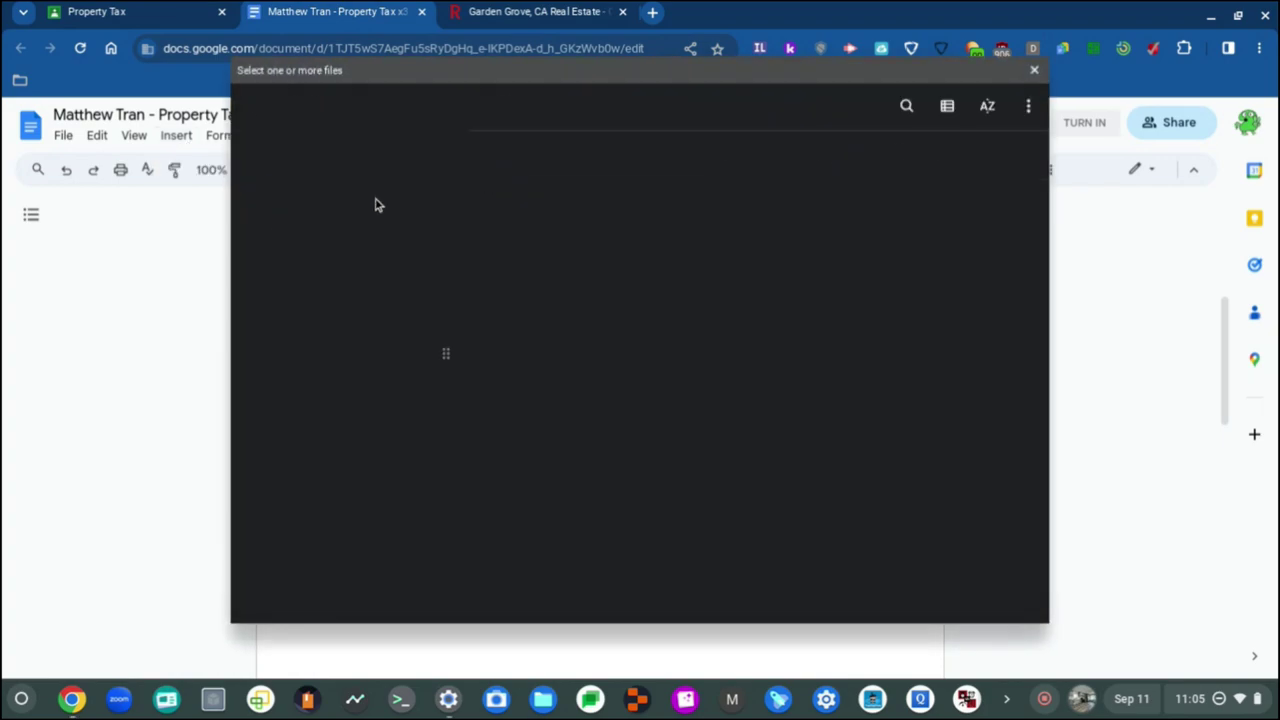
pyautogui.click(380, 277)
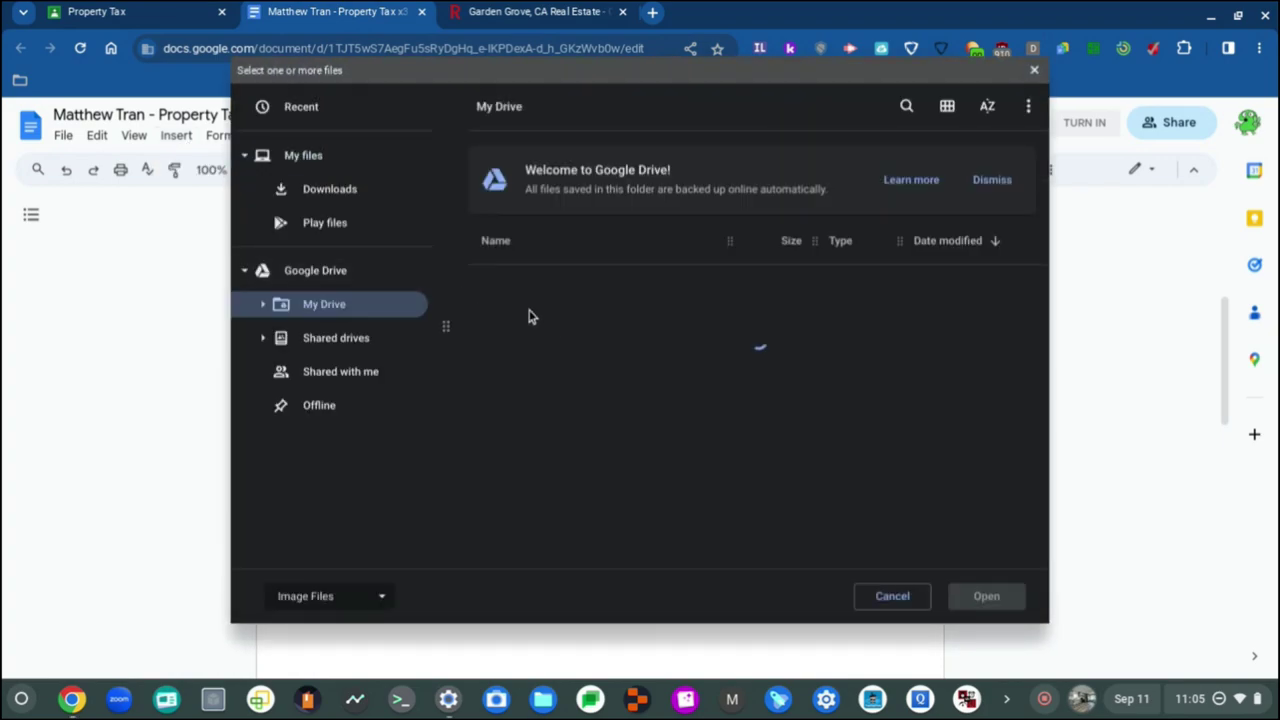
pyautogui.click(990, 181)
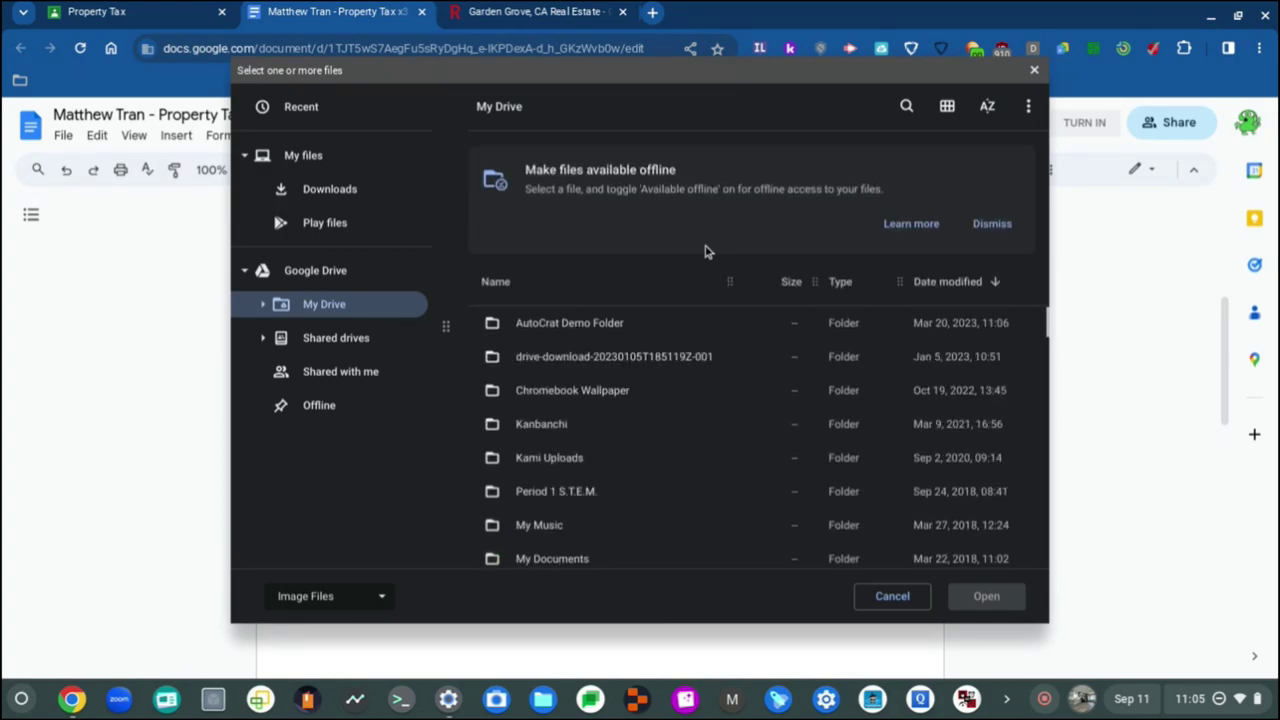
pyautogui.click(990, 223)
pyautogui.click(343, 198)
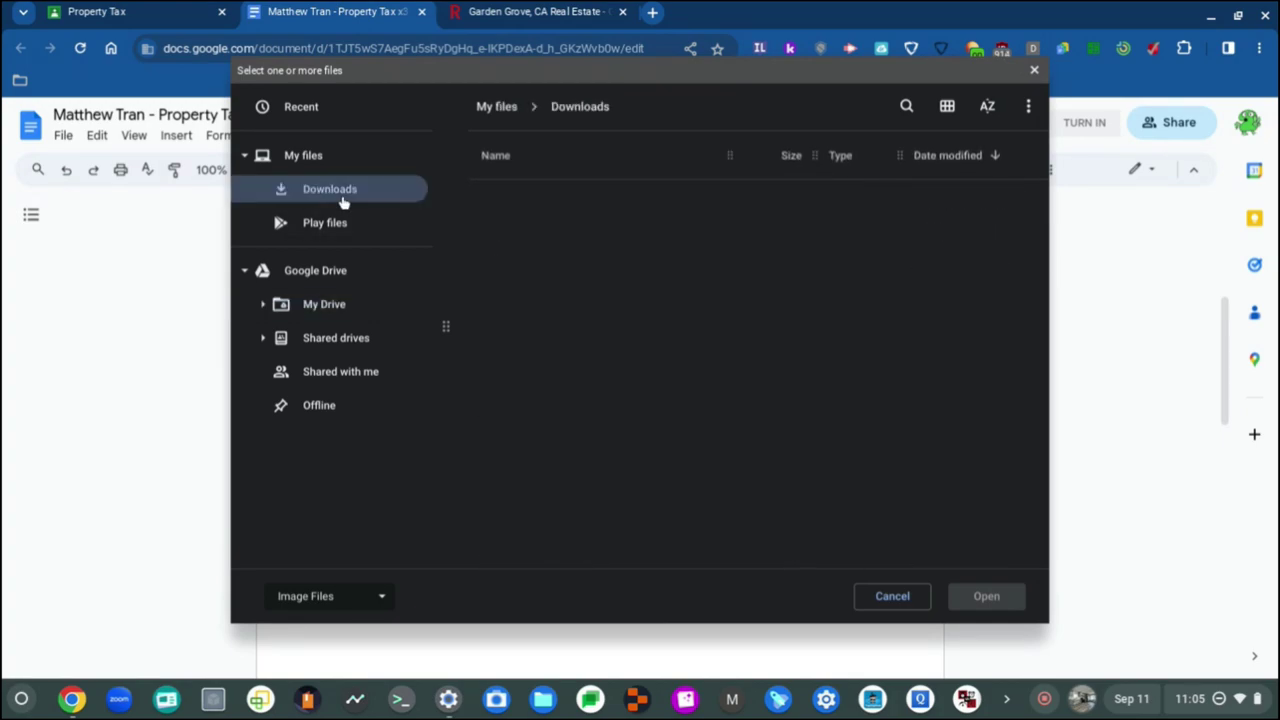
pyautogui.click(340, 310)
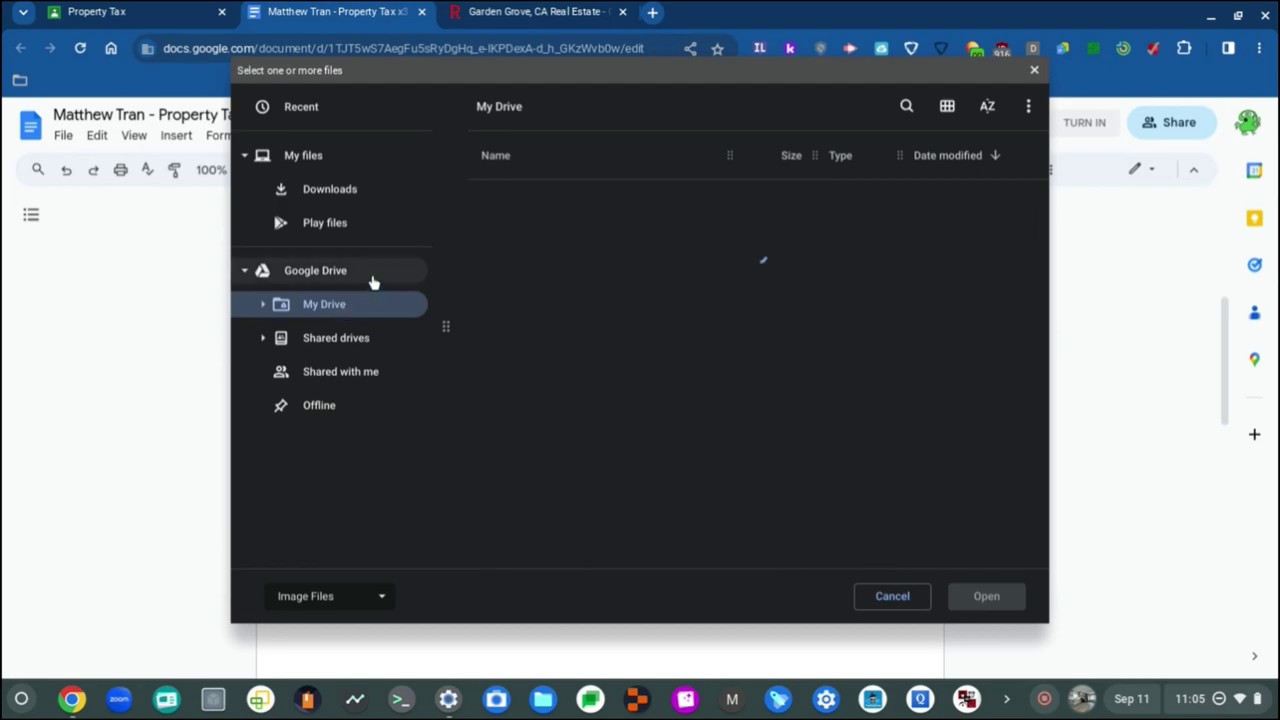
pyautogui.scroll(-3, 576, 333)
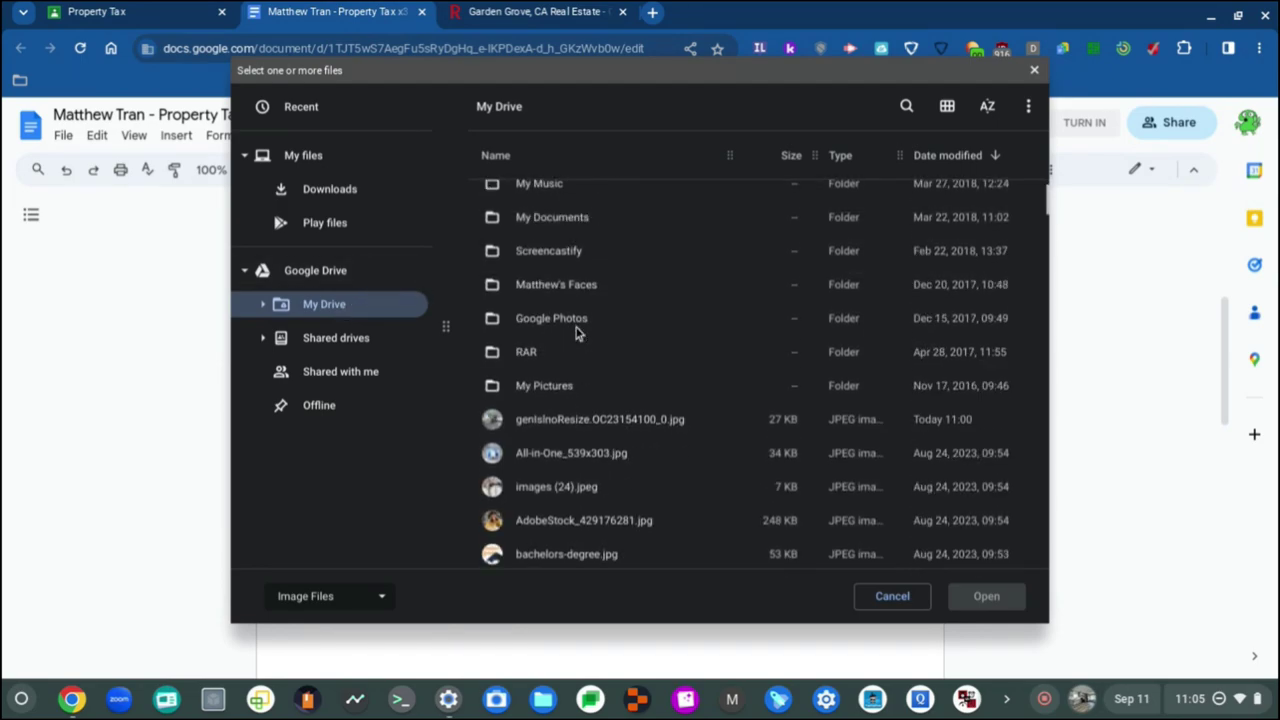
pyautogui.click(657, 420)
pyautogui.click(987, 608)
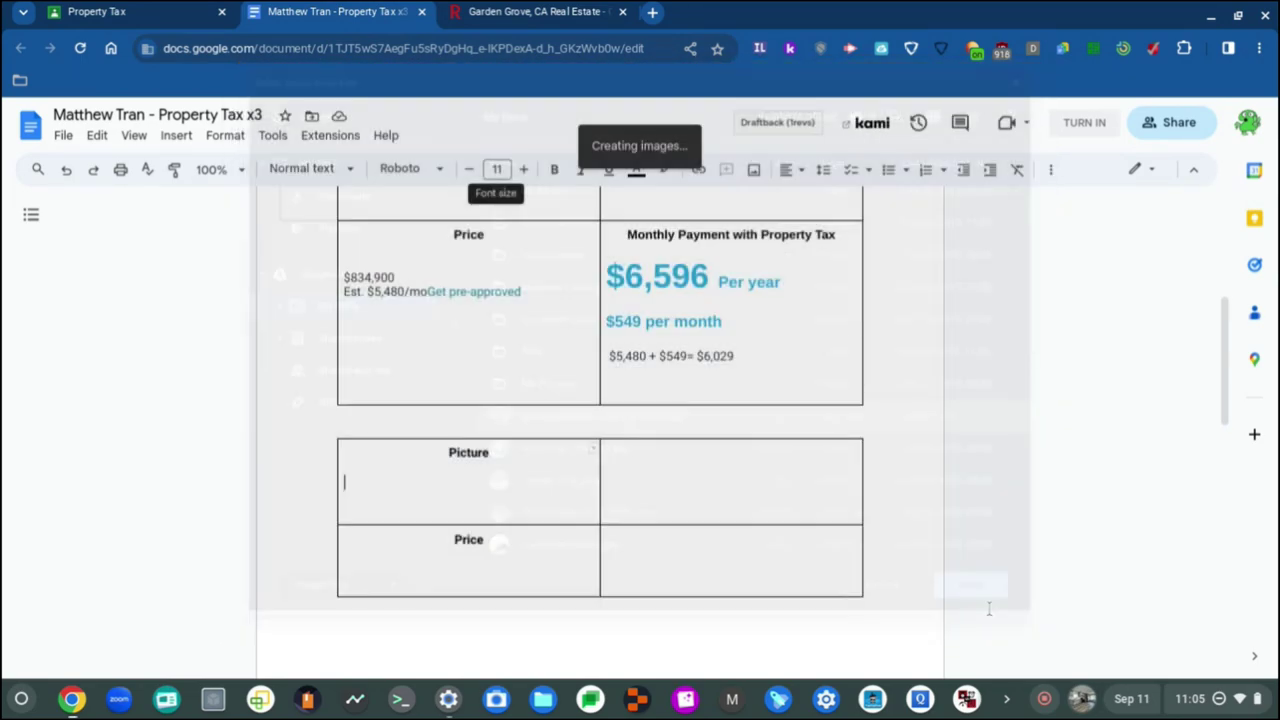
# Step: Delete the kitchen photo that landed in the wrong table
pyautogui.scroll(3, 580, 485)
pyautogui.scroll(-2, 580, 485)
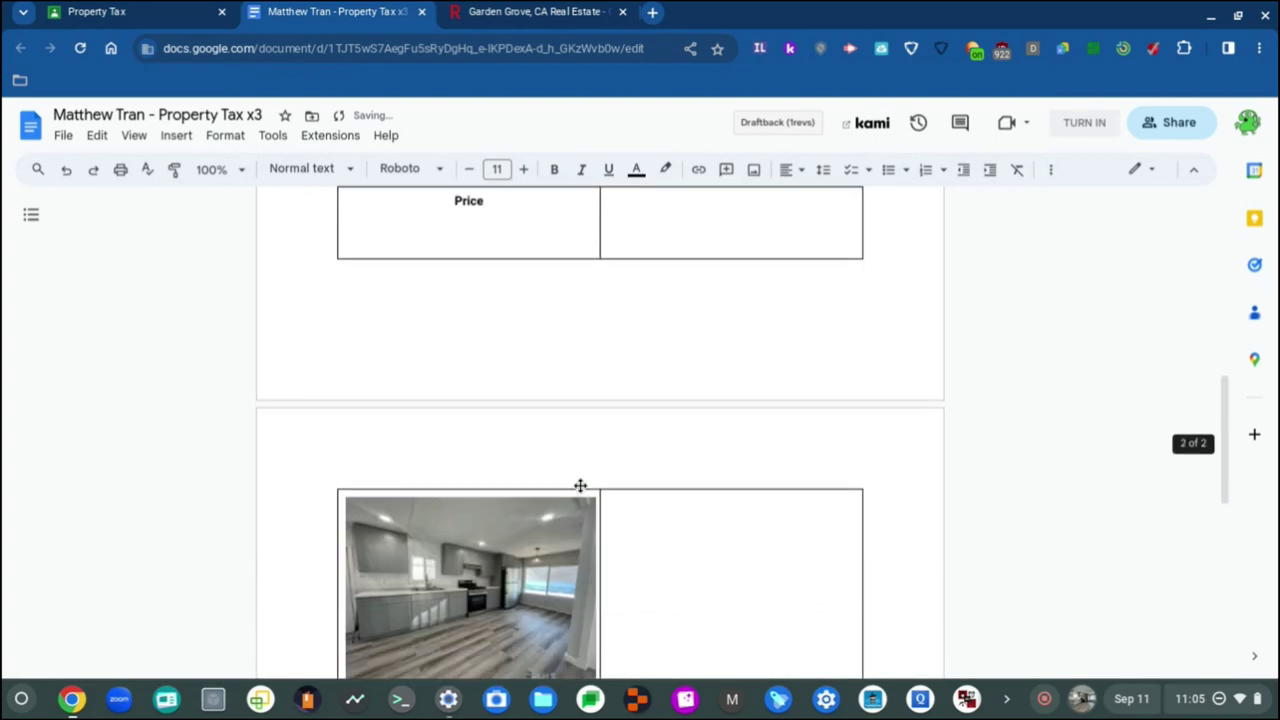
pyautogui.scroll(2, 580, 485)
pyautogui.scroll(-4, 580, 485)
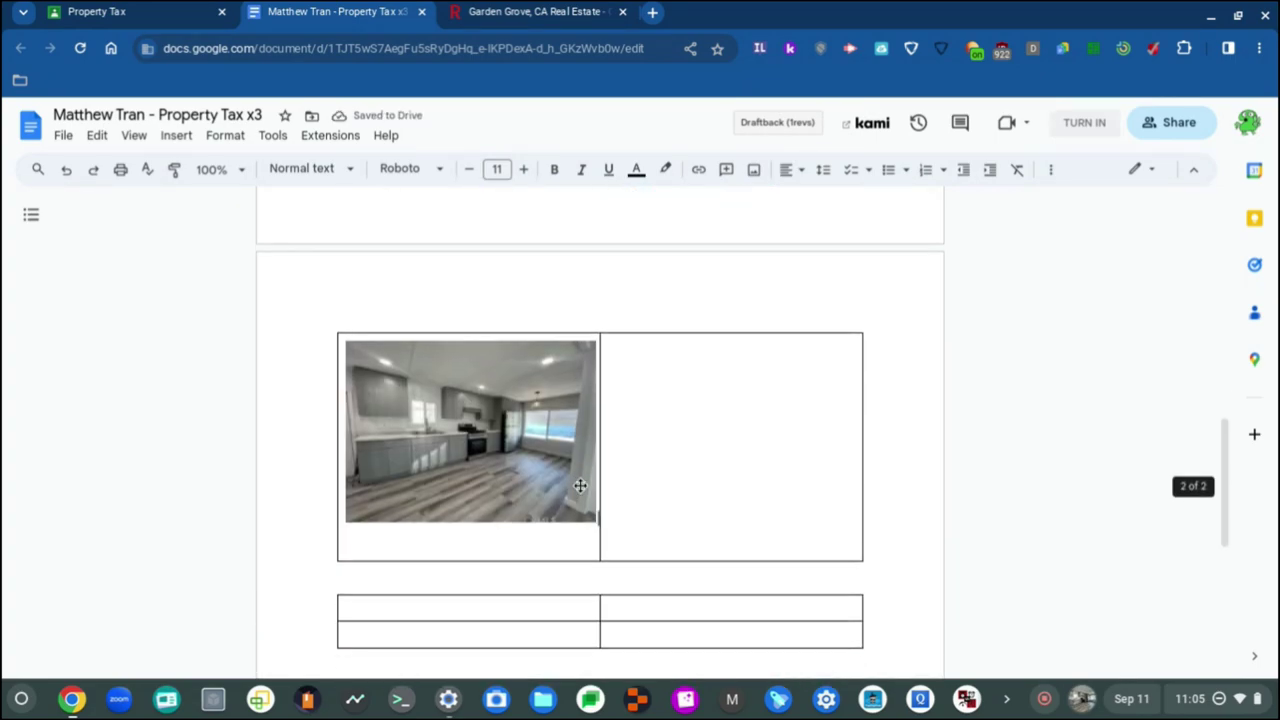
pyautogui.scroll(3, 465, 470)
pyautogui.scroll(1, 465, 470)
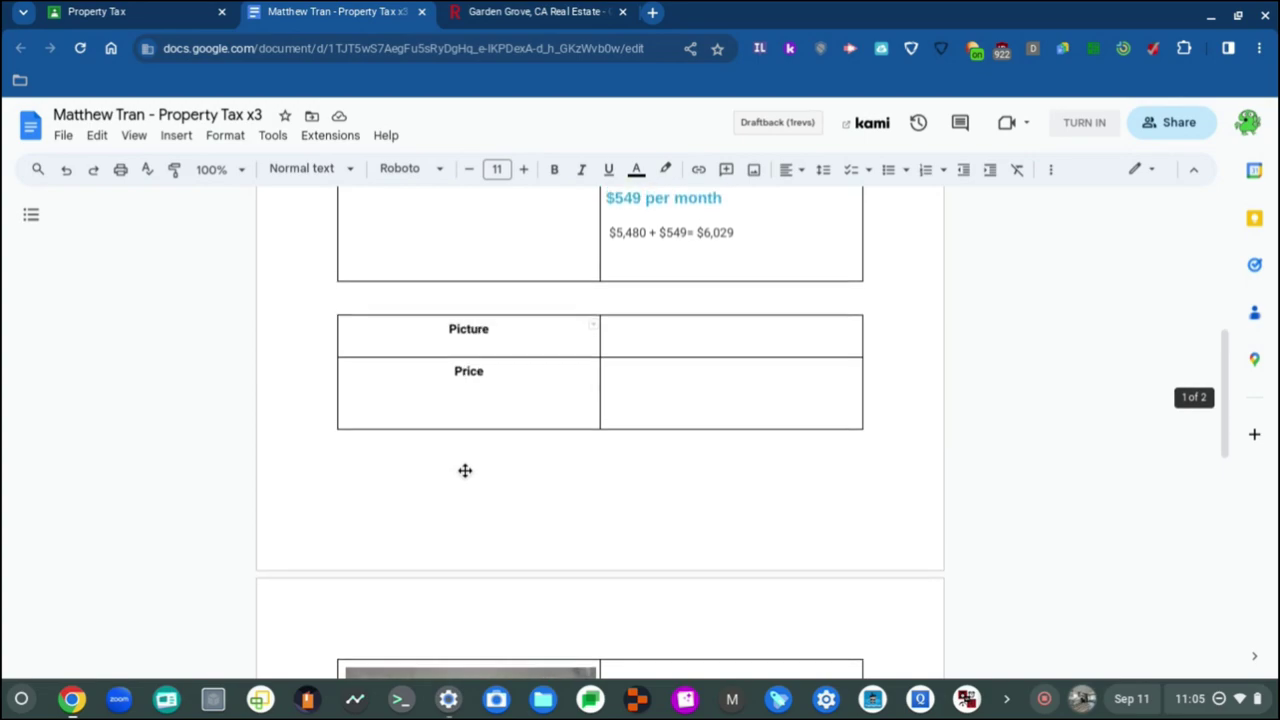
pyautogui.scroll(-2, 465, 470)
pyautogui.click(363, 247)
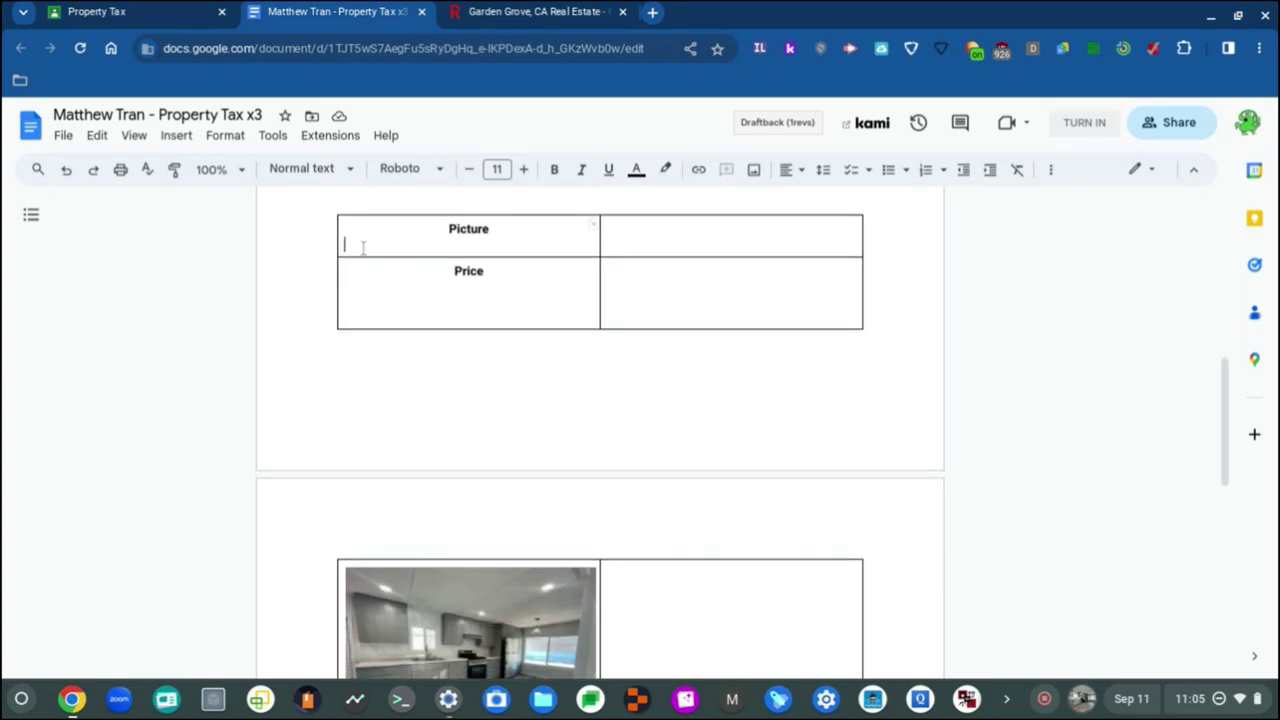
pyautogui.scroll(-2, 474, 549)
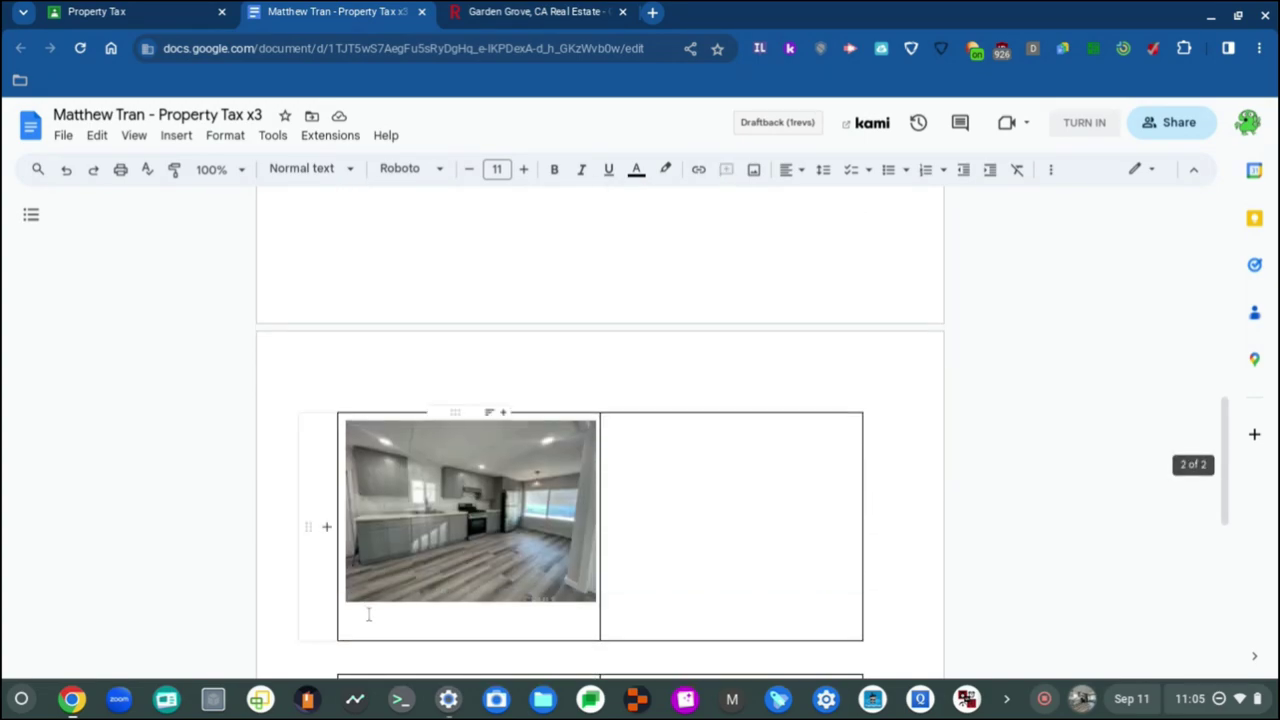
pyautogui.scroll(1, 385, 603)
pyautogui.scroll(1, 385, 603)
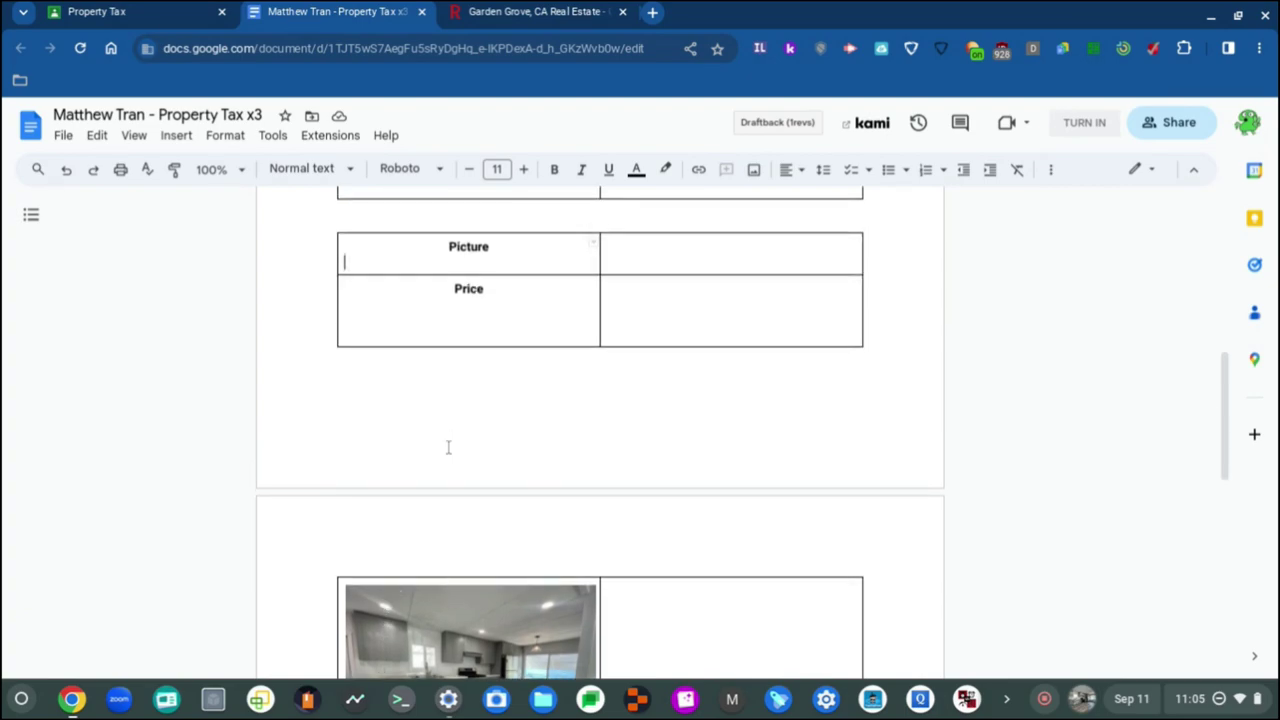
pyautogui.click(438, 632)
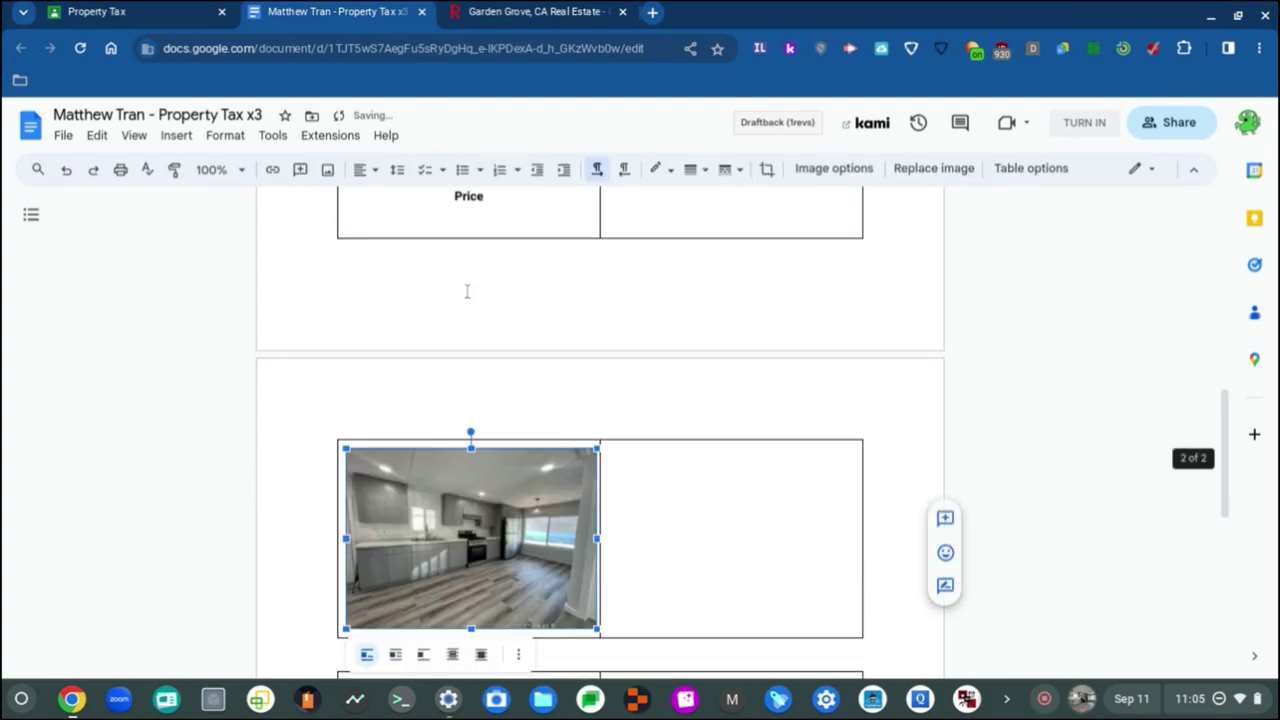
pyautogui.scroll(2, 474, 305)
pyautogui.scroll(-5, 474, 305)
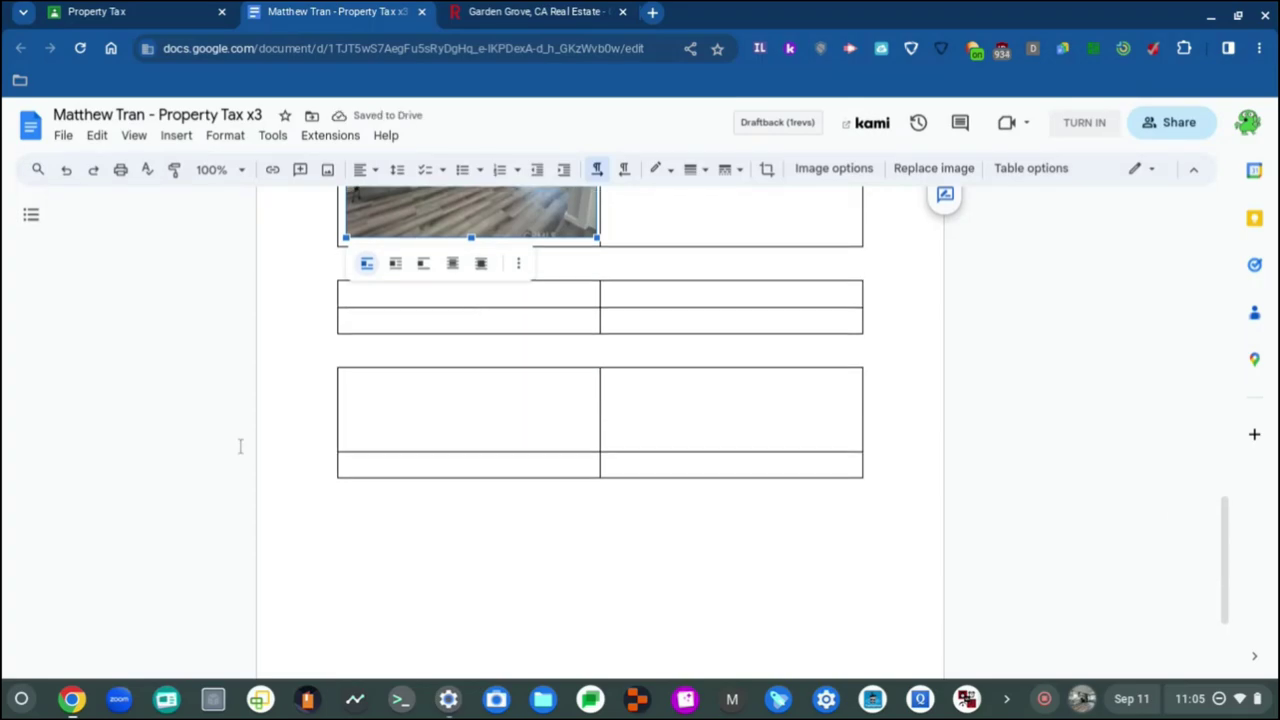
pyautogui.scroll(5, 240, 445)
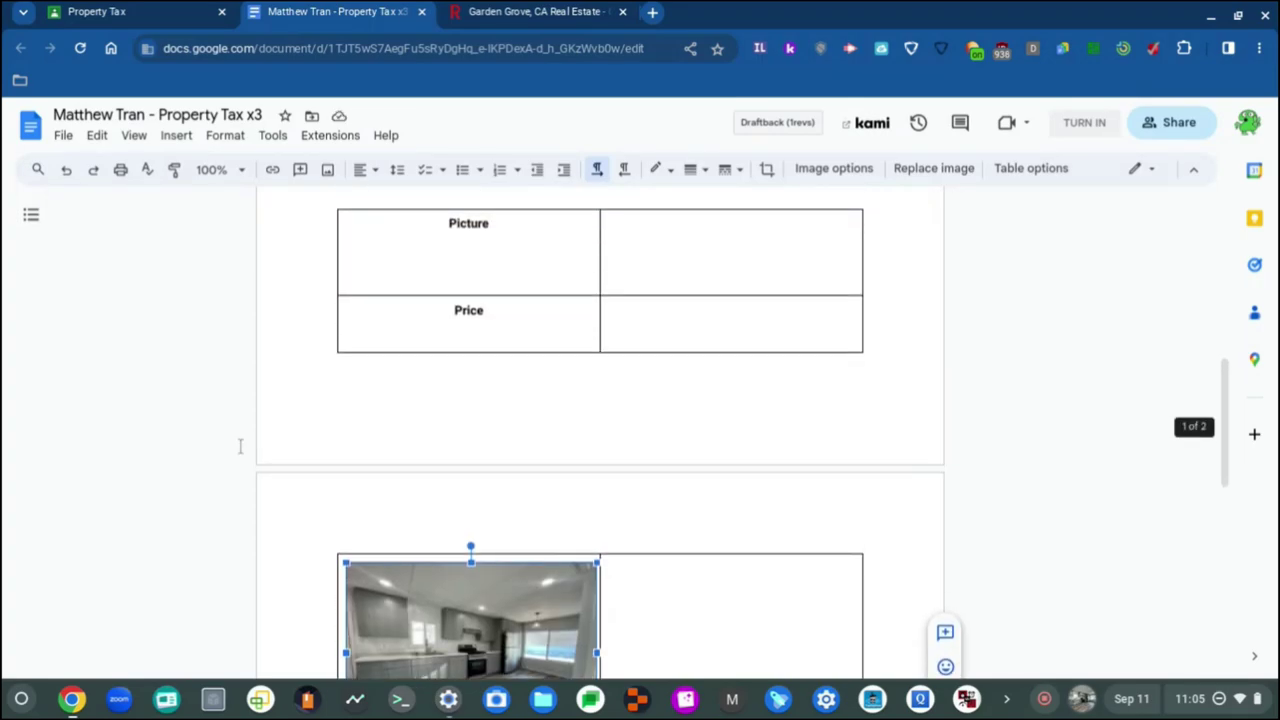
pyautogui.scroll(-1, 240, 446)
pyautogui.press('Delete')
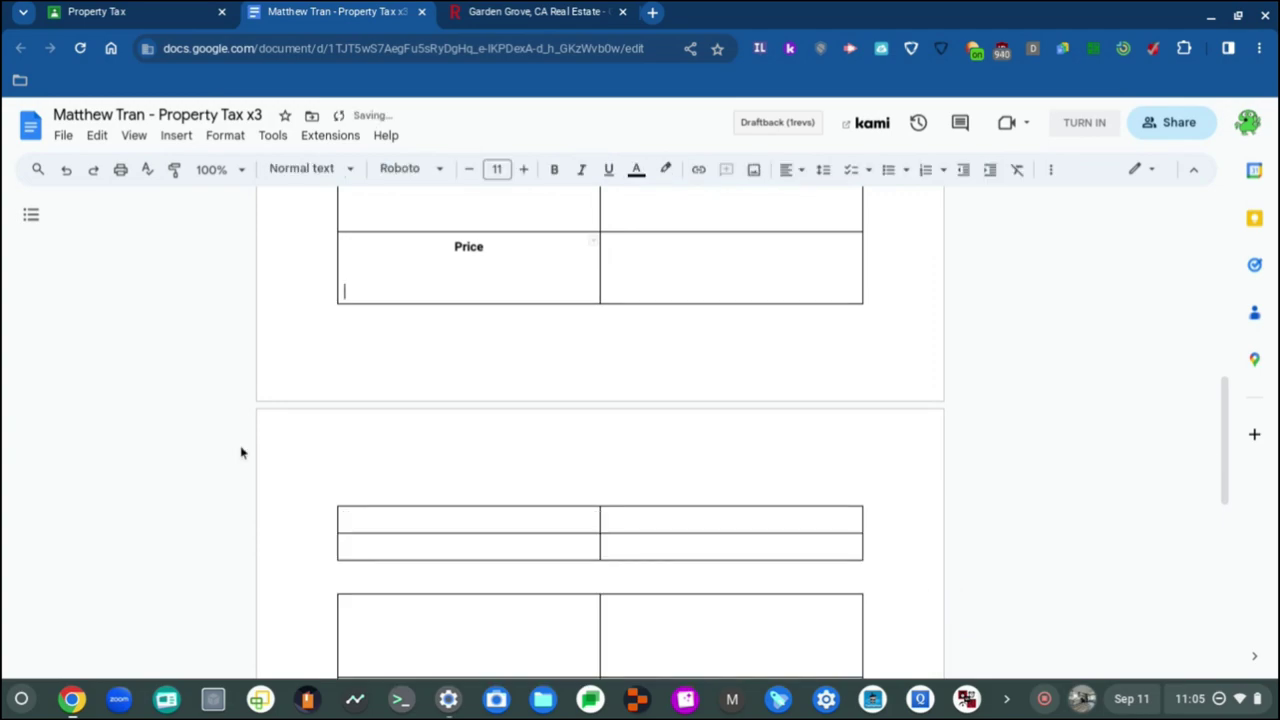
# Step: Remove the extra blank lines from the Picture cell so the row shrinks
pyautogui.scroll(2, 240, 453)
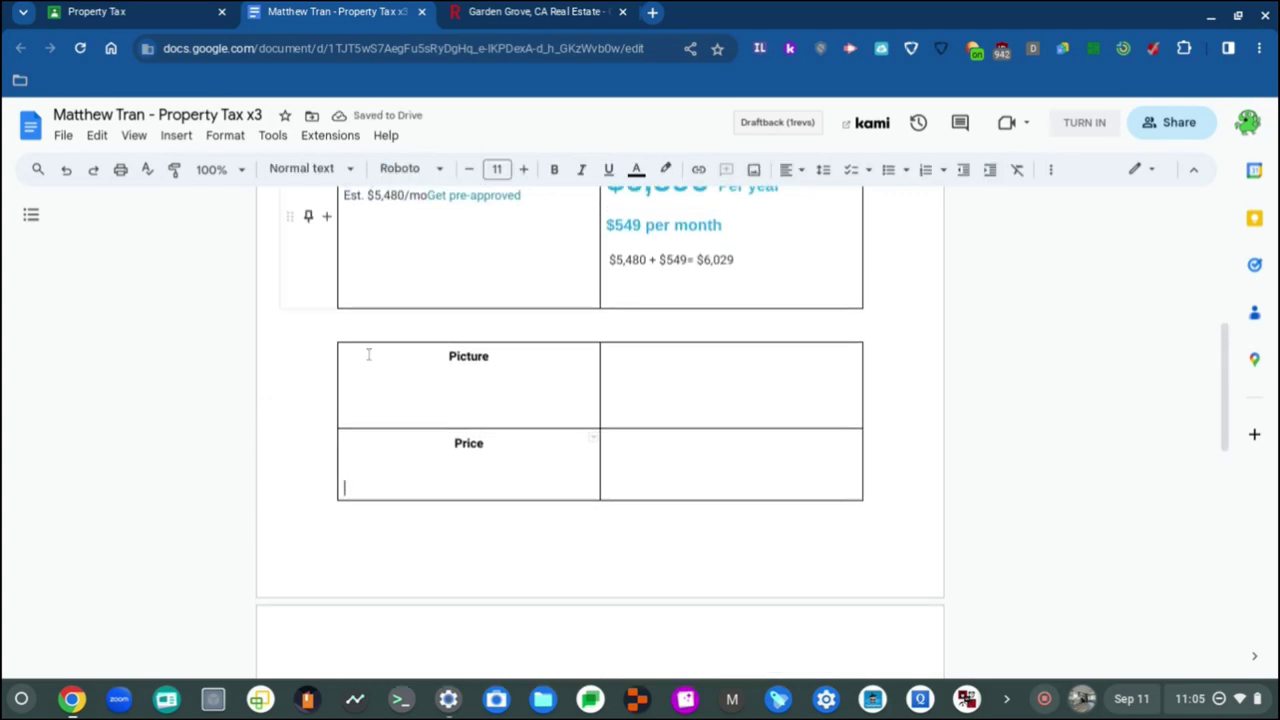
pyautogui.click(350, 370)
pyautogui.click(355, 407)
pyautogui.click(355, 417)
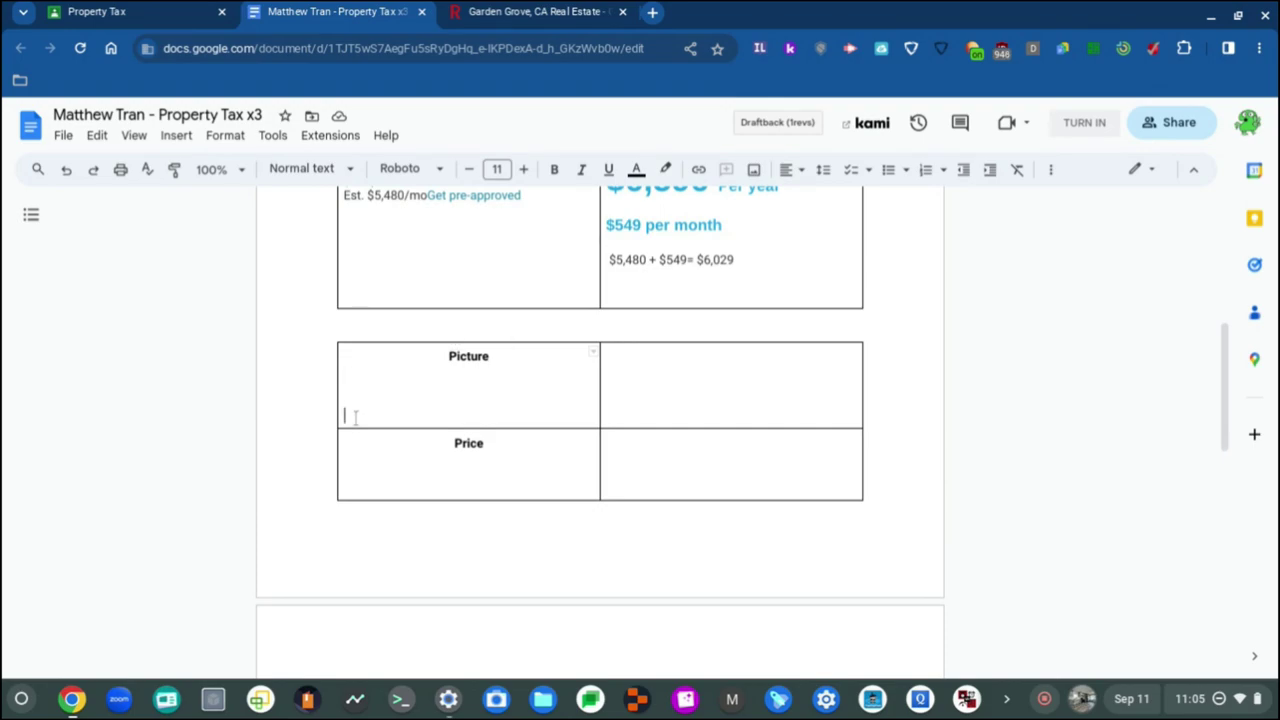
pyautogui.press('BackSpace')
pyautogui.press('BackSpace')
pyautogui.press('BackSpace')
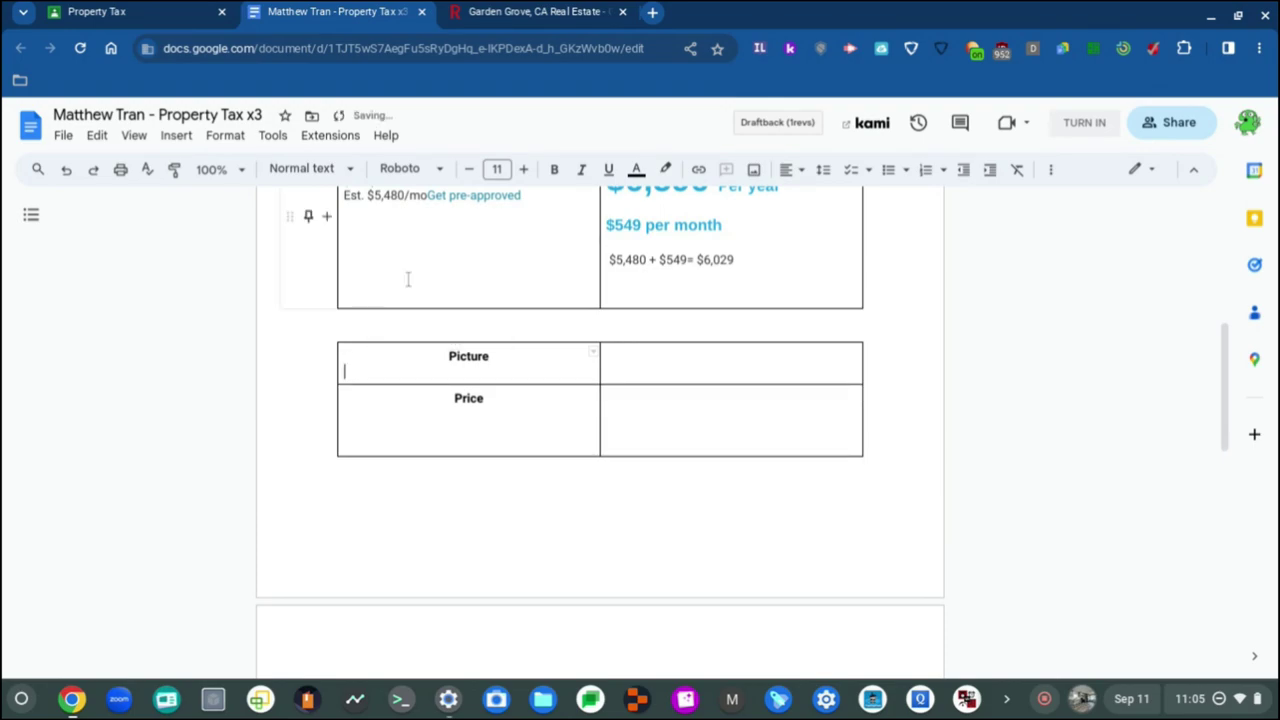
# Step: Upload the kitchen photo into the second table's Picture cell
pyautogui.click(185, 136)
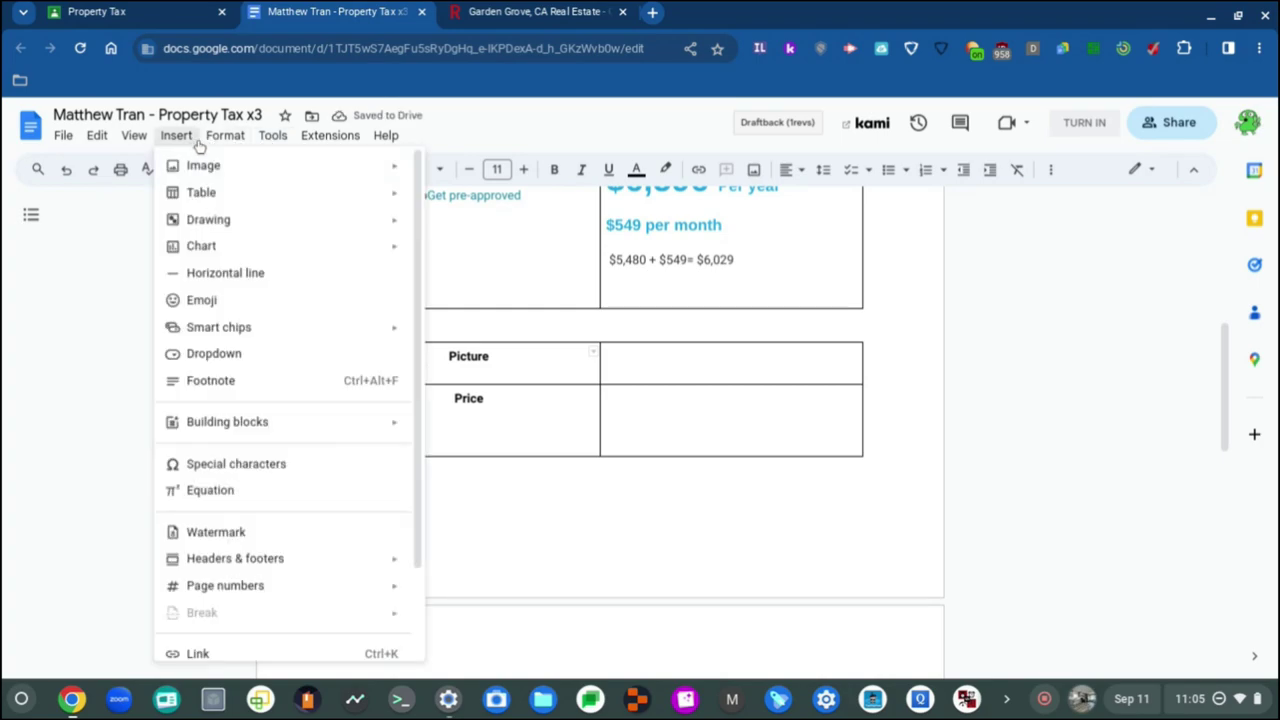
pyautogui.moveTo(222, 136)
pyautogui.moveTo(182, 140)
pyautogui.moveTo(182, 168)
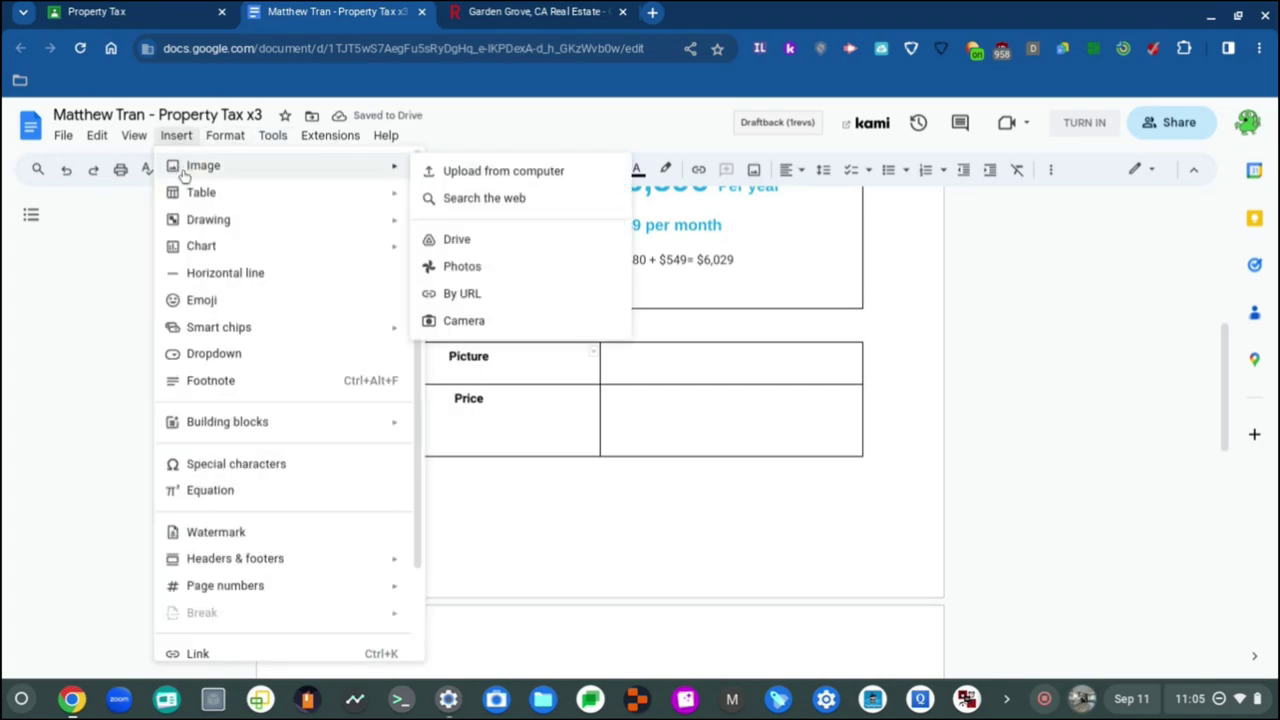
pyautogui.click(499, 174)
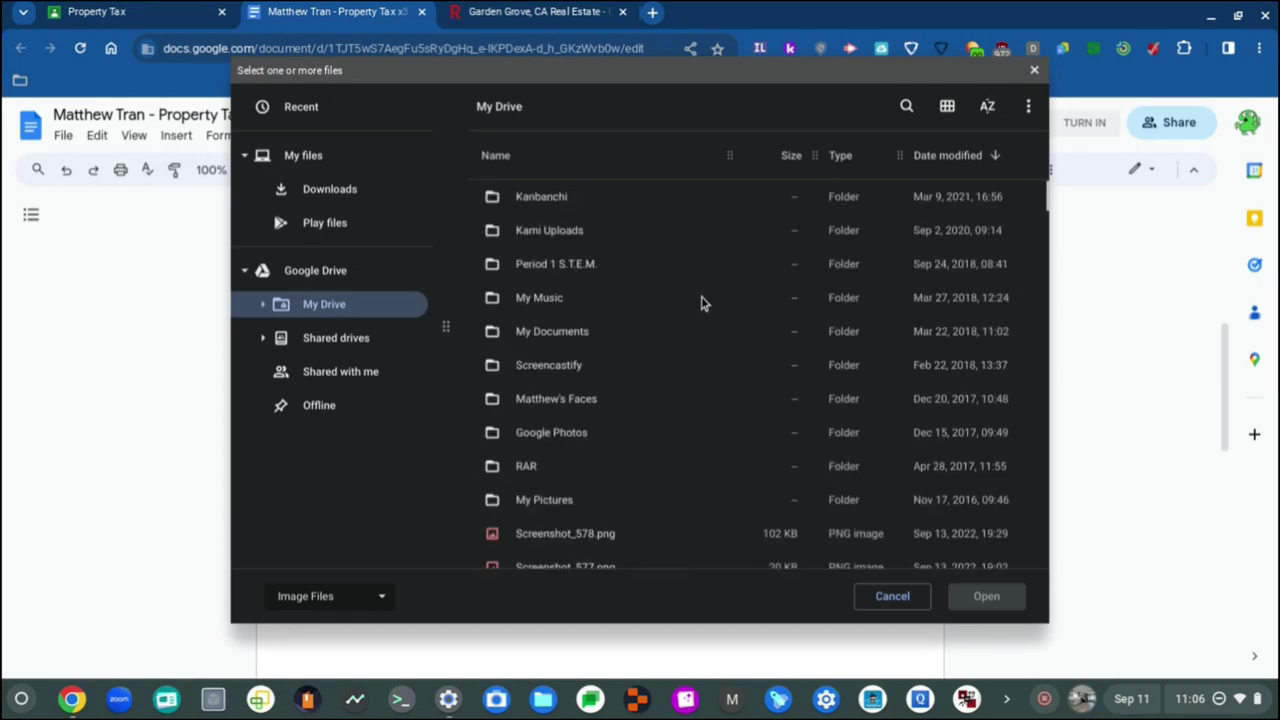
pyautogui.scroll(-3, 703, 303)
pyautogui.doubleClick(665, 400)
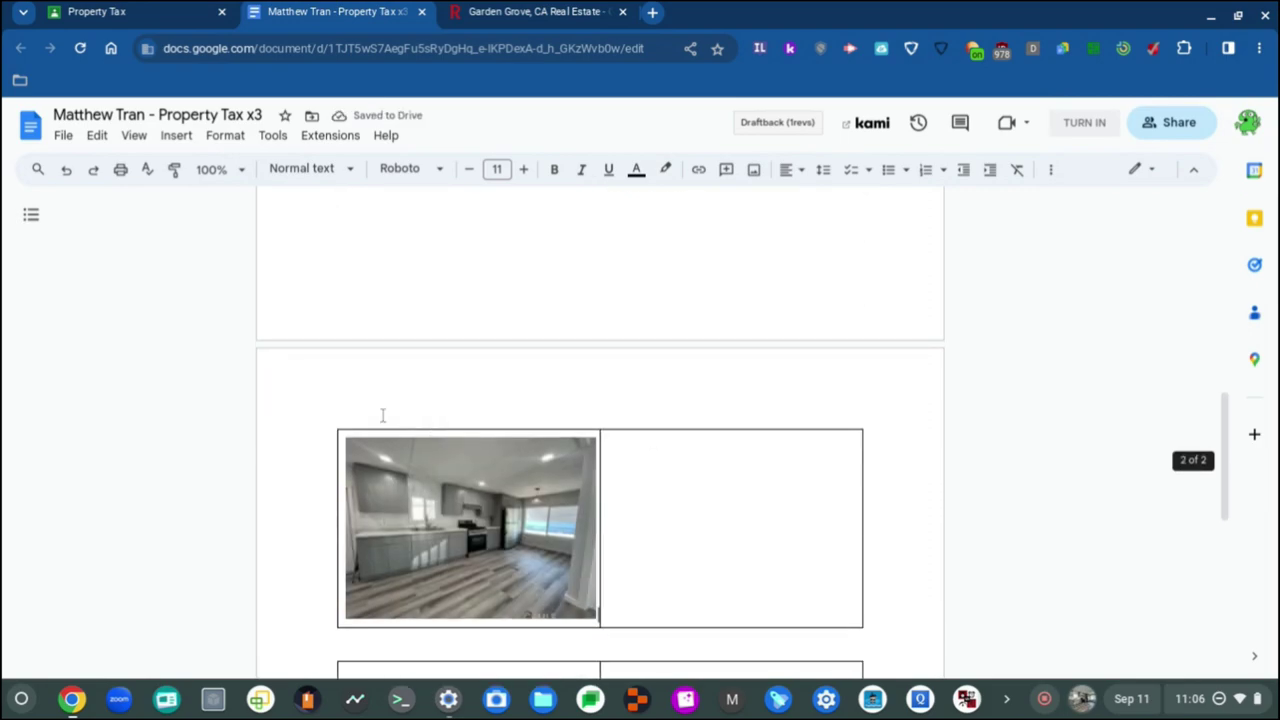
# Step: Drag the table's top border so the Picture heading shows above the photo
pyautogui.click(345, 440)
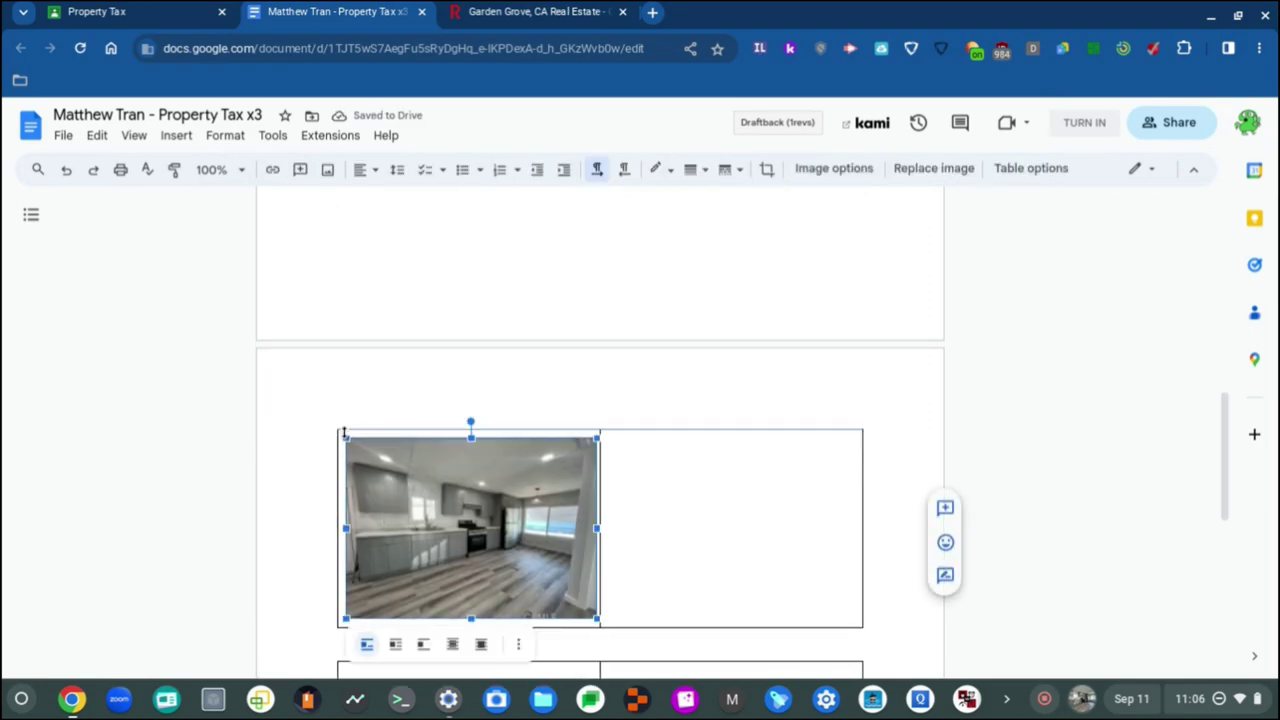
pyautogui.click(372, 429)
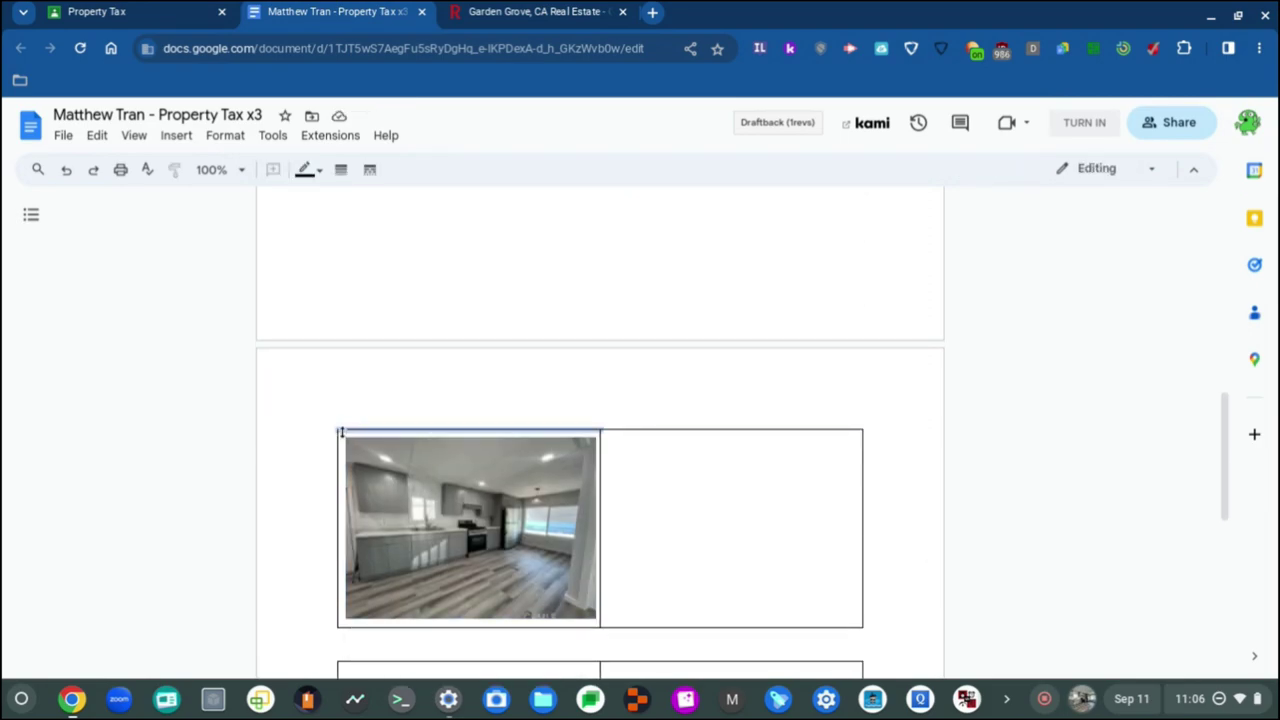
pyautogui.moveTo(347, 429); pyautogui.dragTo(352, 377)
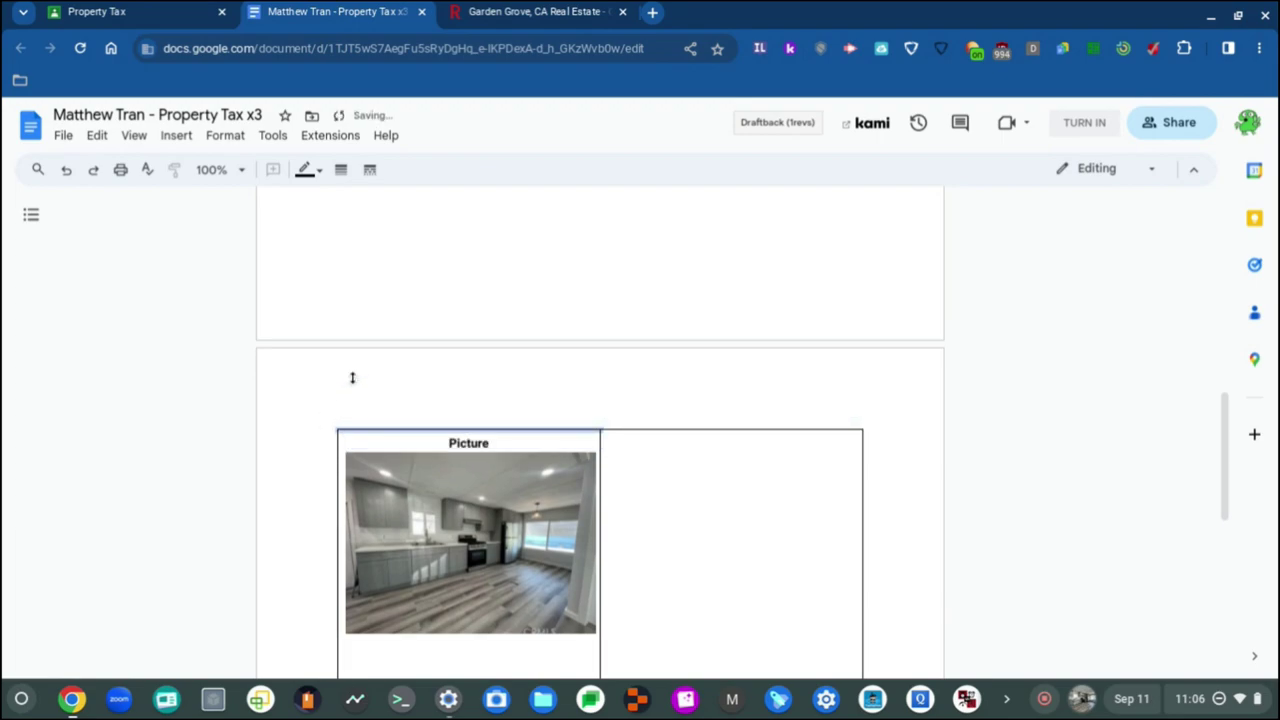
pyautogui.click(360, 432)
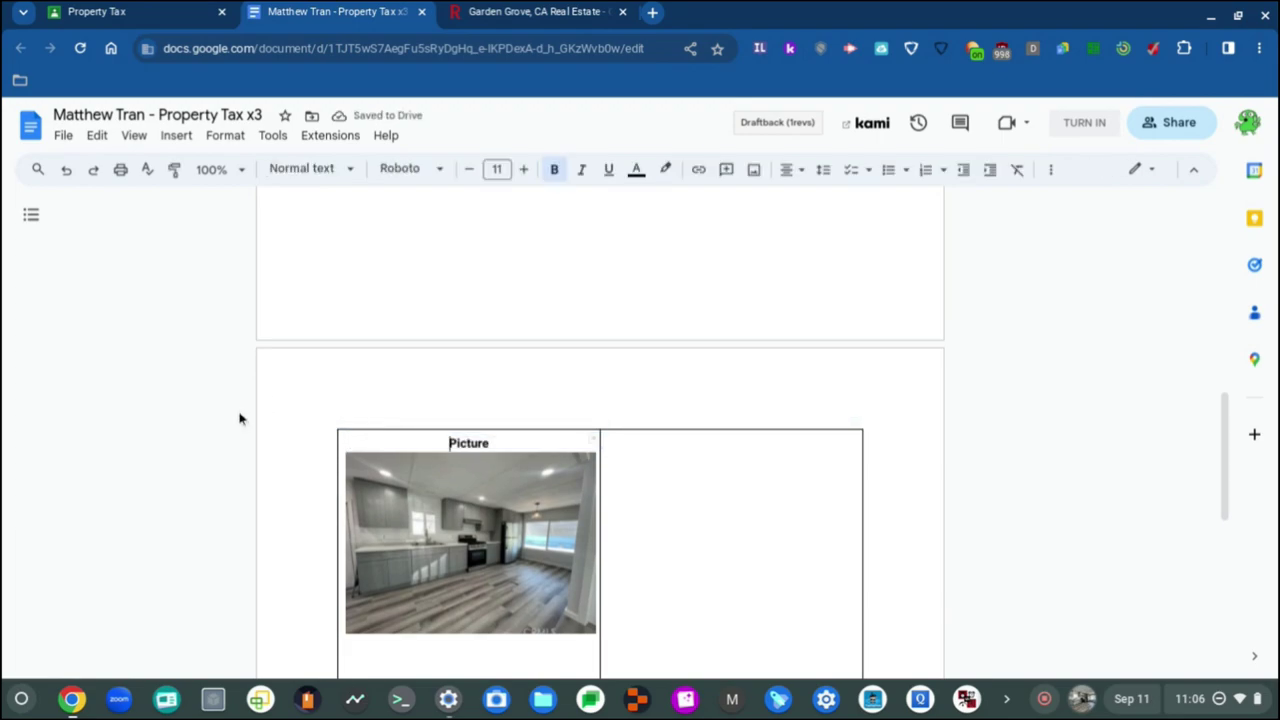
pyautogui.scroll(-6, 240, 418)
pyautogui.scroll(1, 240, 418)
pyautogui.scroll(-8, 240, 418)
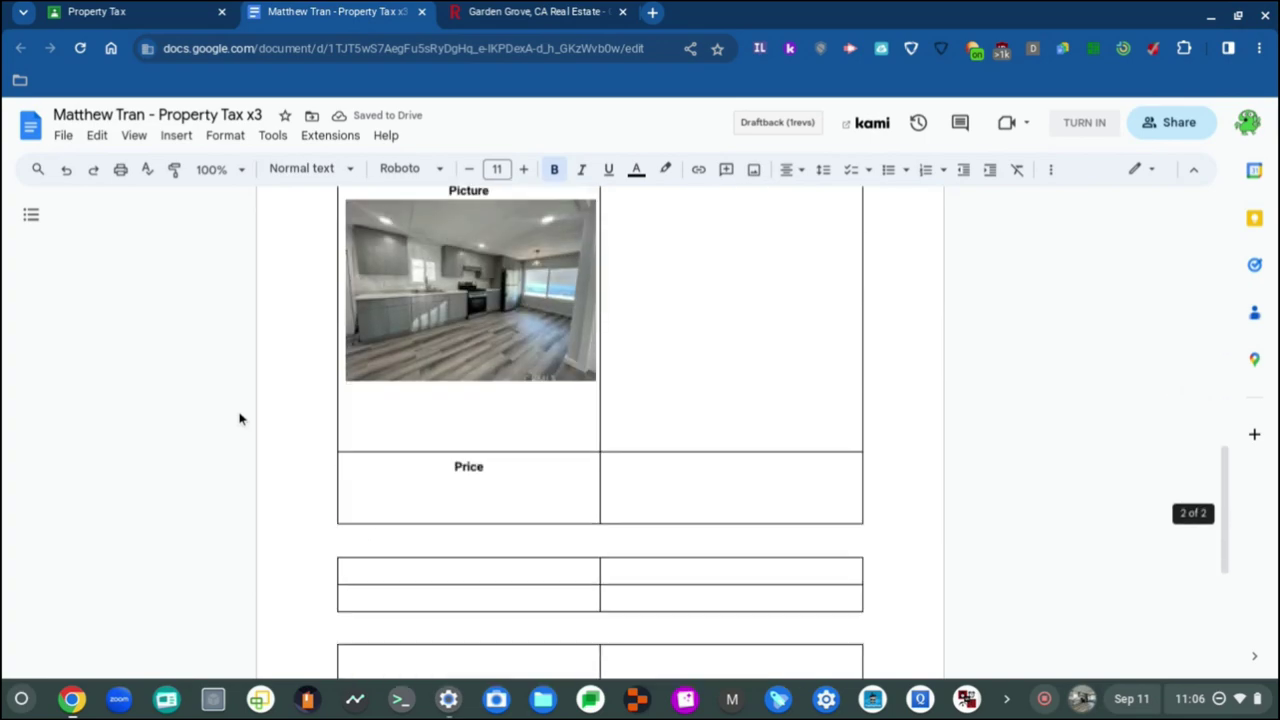
pyautogui.scroll(3, 240, 418)
pyautogui.scroll(-5, 240, 418)
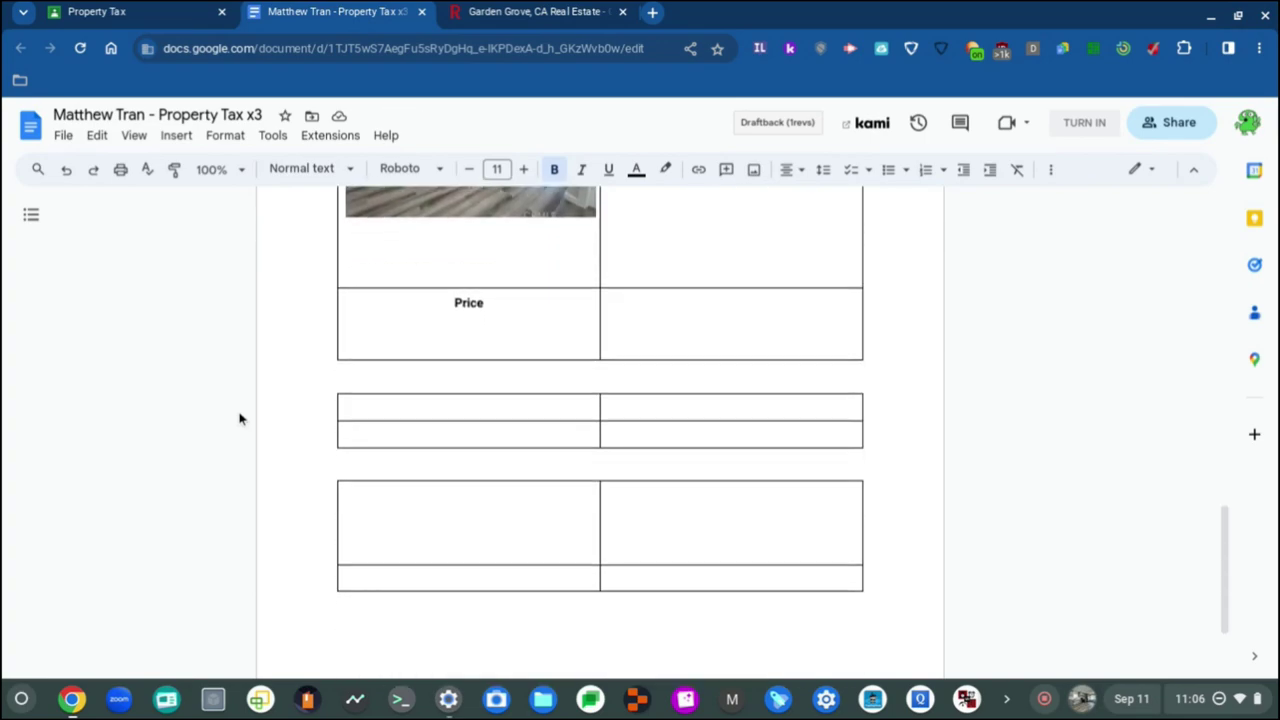
pyautogui.scroll(3, 240, 418)
pyautogui.scroll(-3, 240, 418)
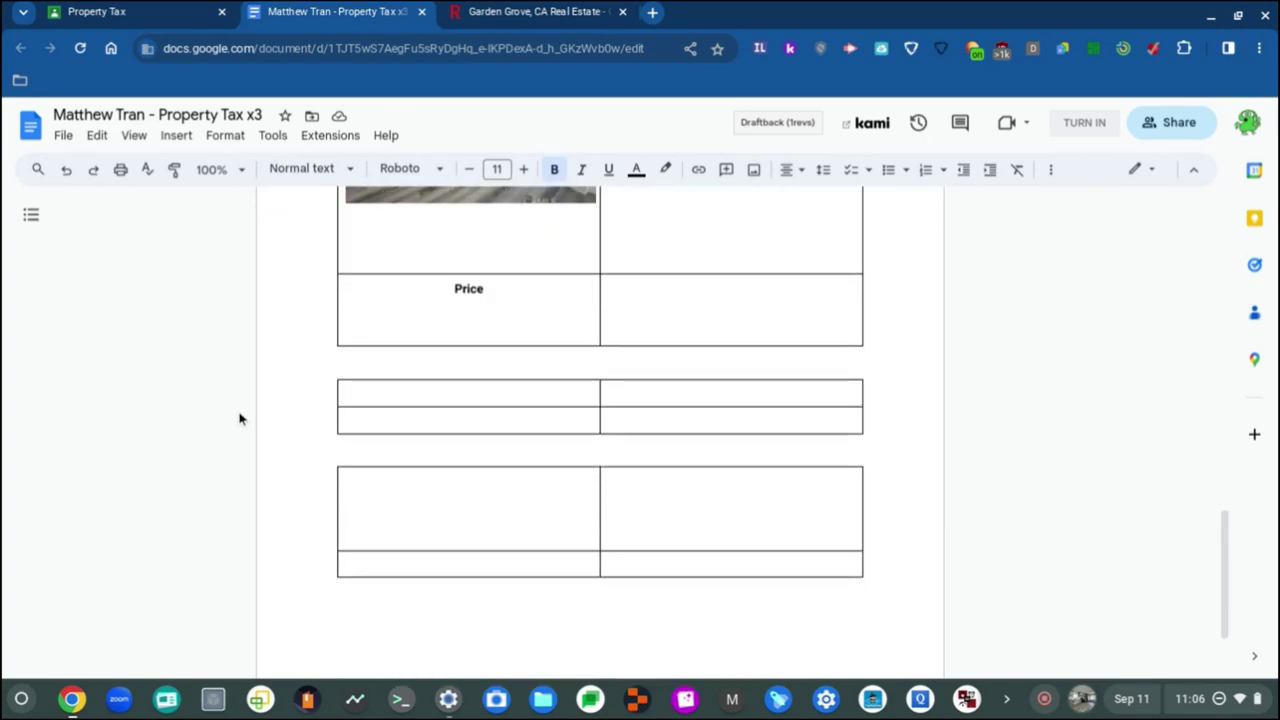
# Step: Add a new line in the first row of the empty table below Price
pyautogui.click(409, 382)
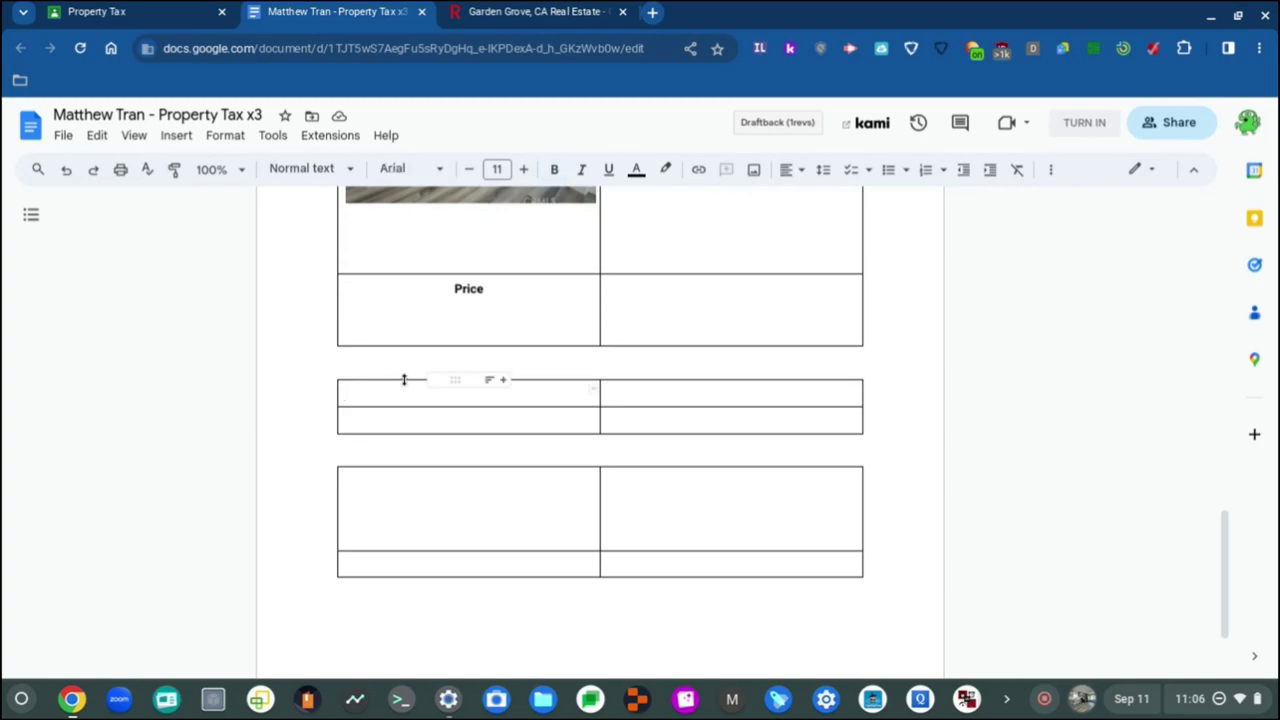
pyautogui.press('Return')
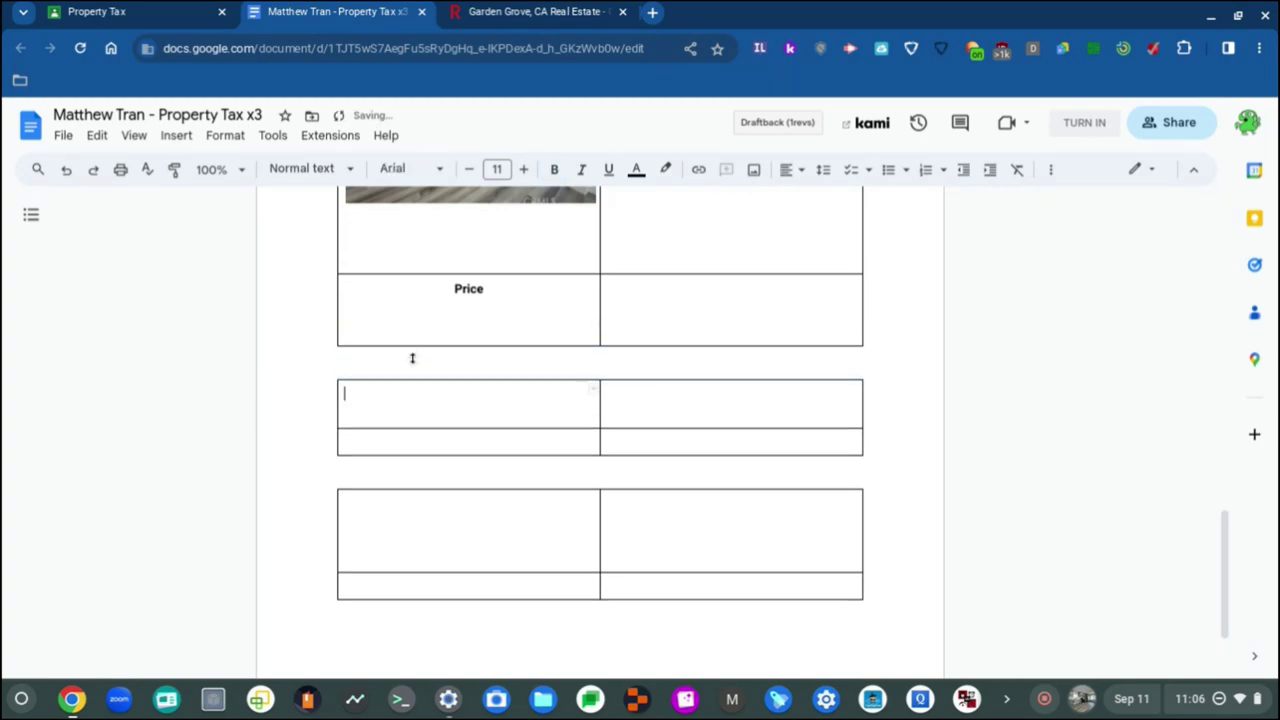
pyautogui.scroll(10, 409, 484)
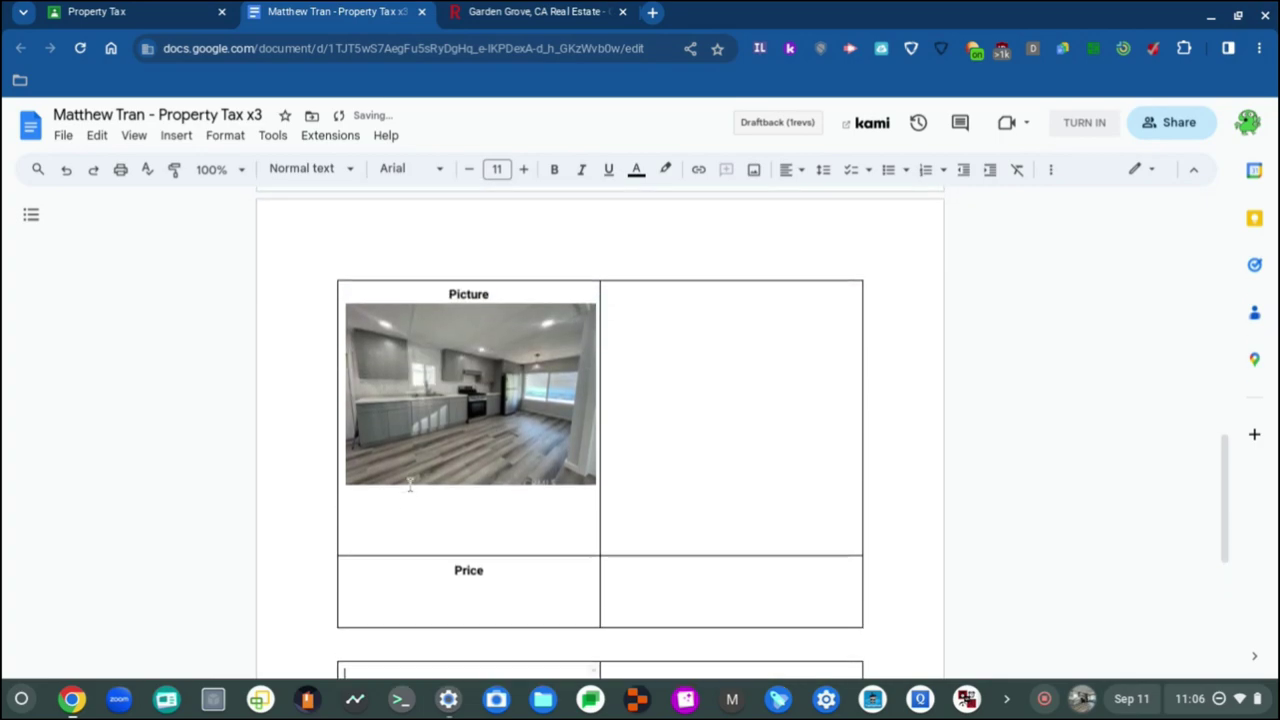
pyautogui.scroll(2, 409, 484)
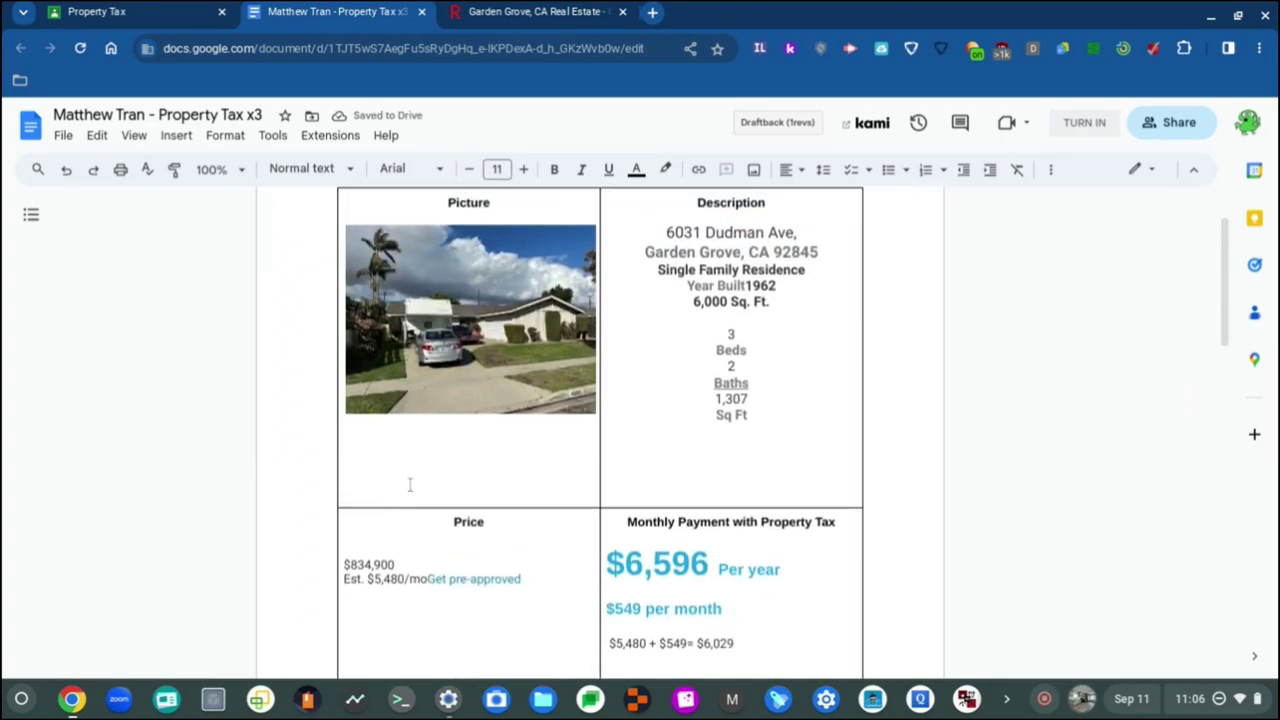
# Step: Clear the old contents of the table's Monthly Payment and Price cells
pyautogui.scroll(-12, 409, 484)
pyautogui.scroll(-1, 409, 484)
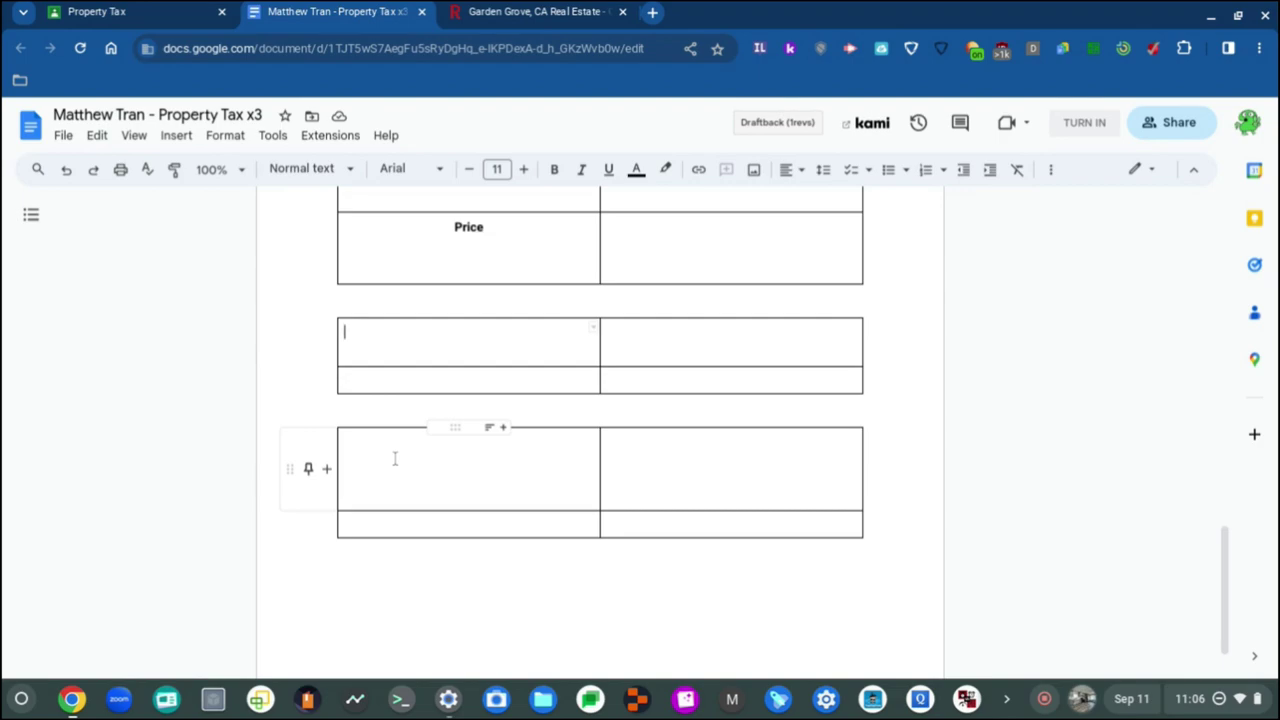
pyautogui.scroll(10, 408, 462)
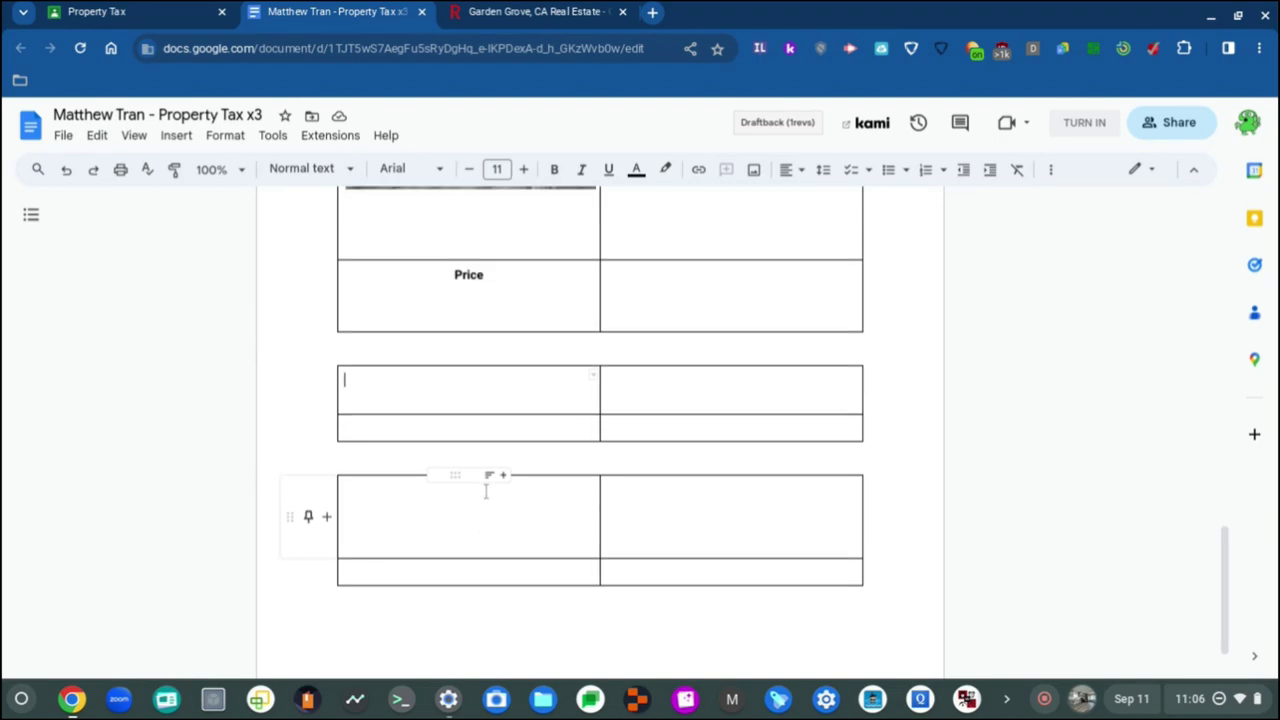
pyautogui.scroll(2, 550, 500)
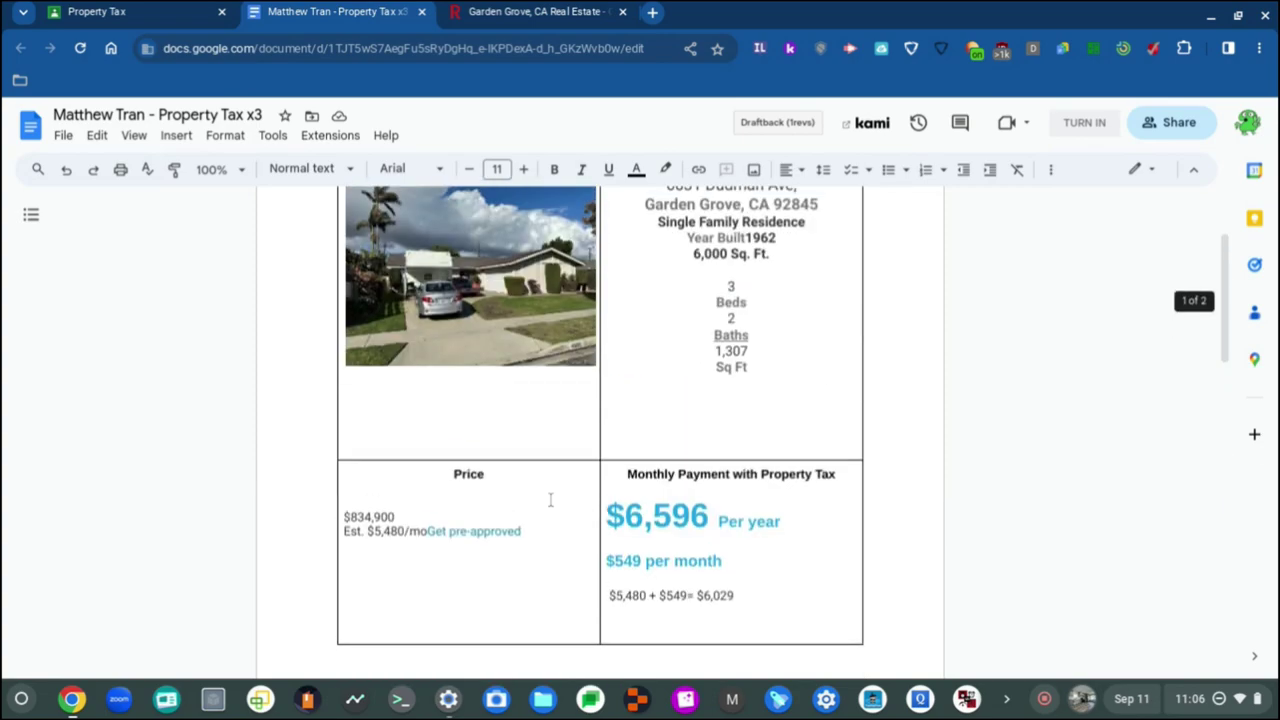
pyautogui.scroll(-1, 550, 500)
pyautogui.scroll(1, 628, 558)
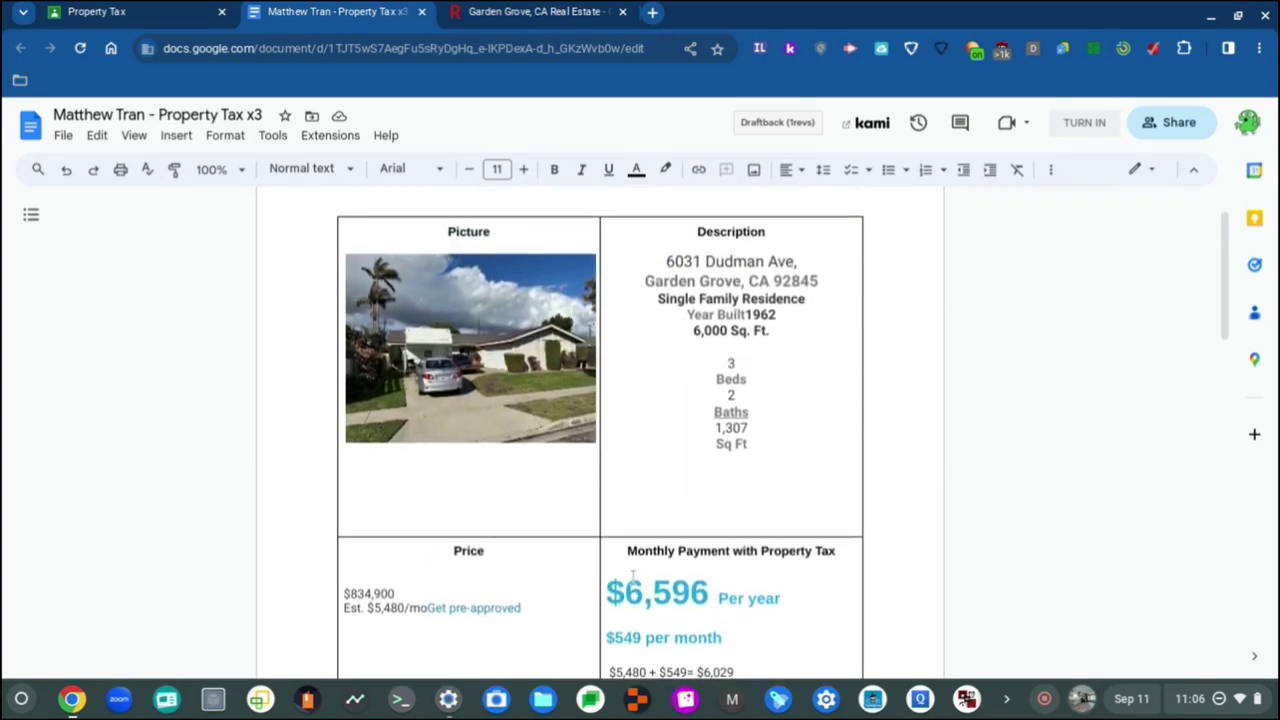
pyautogui.scroll(-1, 632, 578)
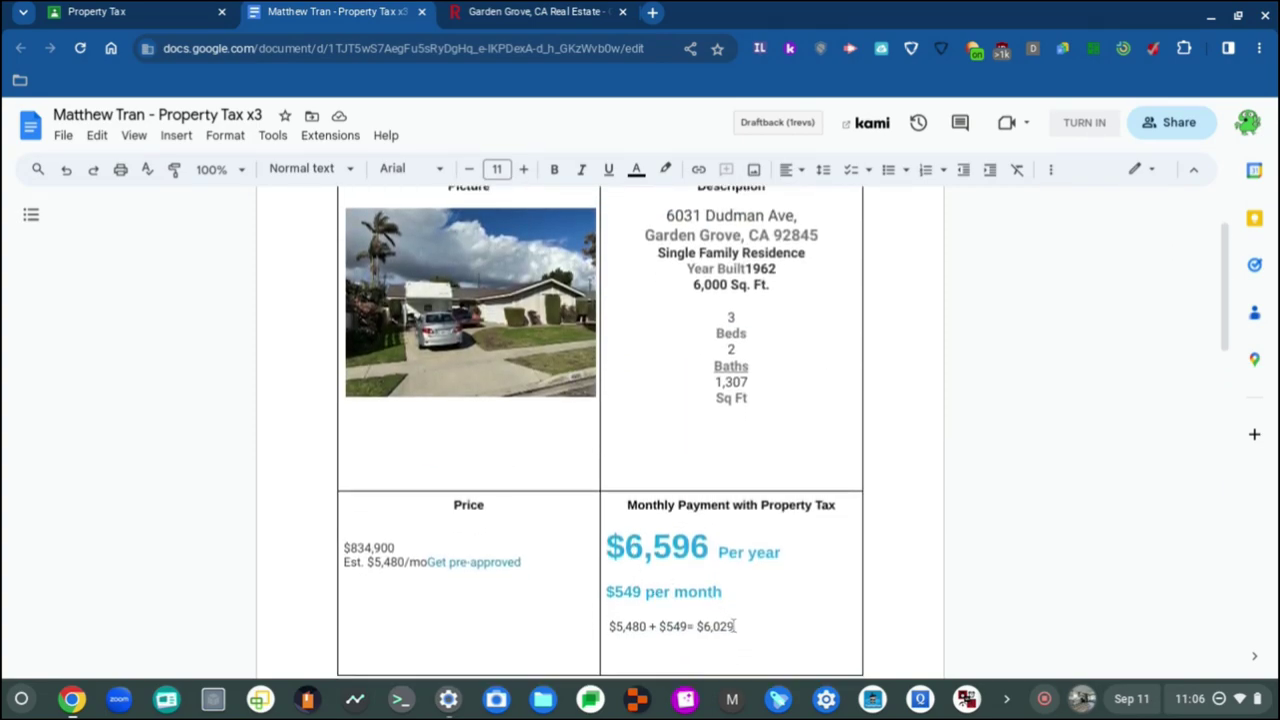
pyautogui.moveTo(761, 628); pyautogui.dragTo(621, 505)
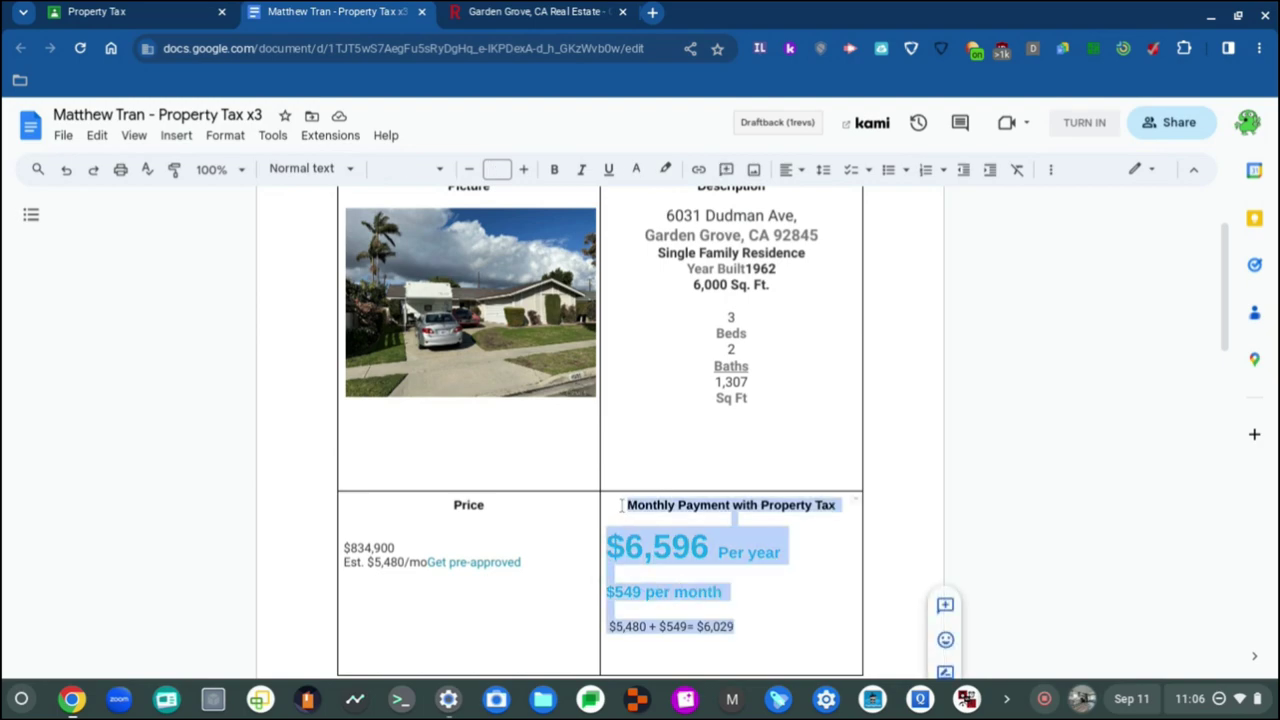
pyautogui.press('BackSpace')
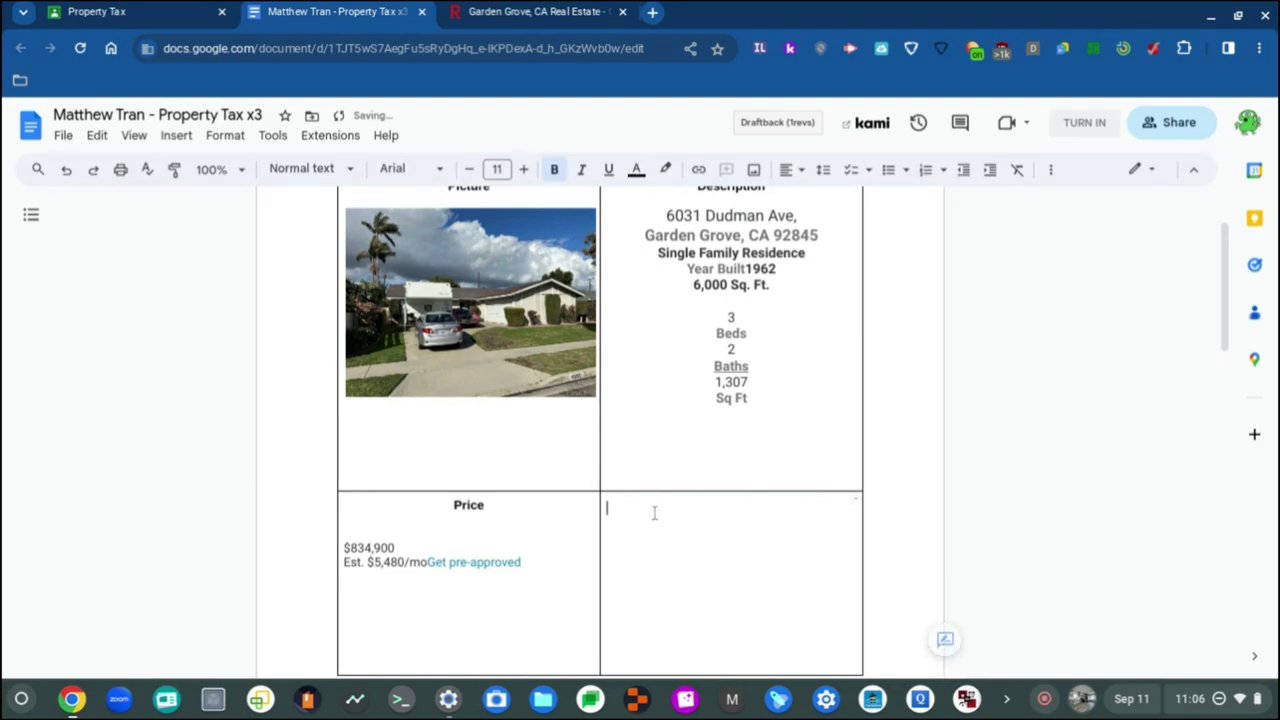
pyautogui.moveTo(441, 577); pyautogui.dragTo(347, 503)
pyautogui.click(422, 625)
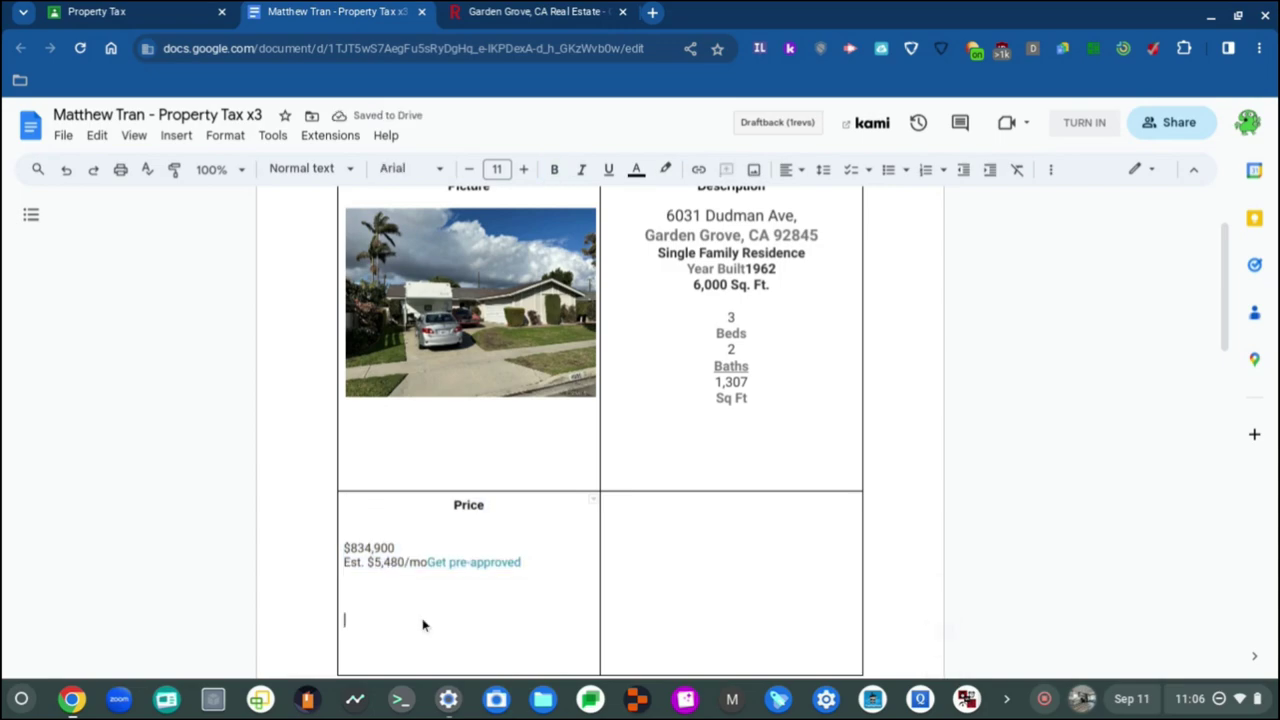
pyautogui.keyDown('shift'); pyautogui.click(344, 532); pyautogui.keyUp('shift')
pyautogui.press('BackSpace')
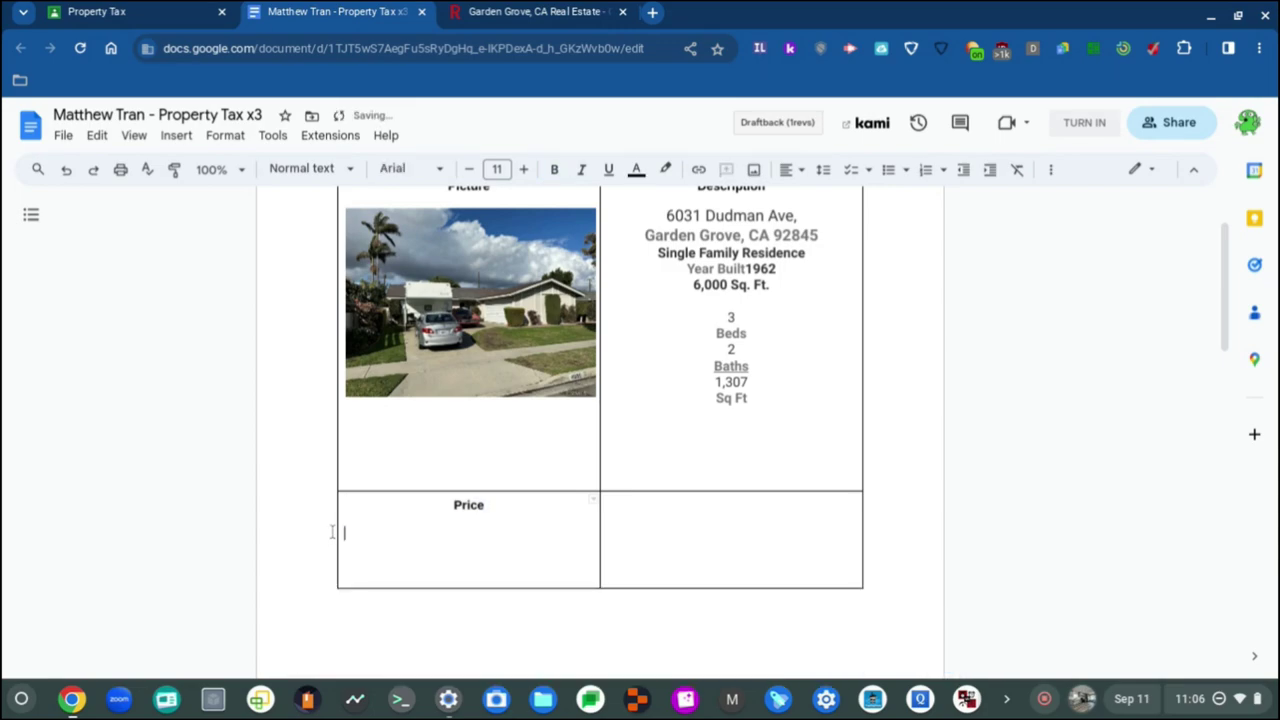
# Step: Delete the Dudman Ave description text and house photo from the table
pyautogui.scroll(2, 679, 481)
pyautogui.moveTo(764, 545); pyautogui.dragTo(648, 339)
pyautogui.press('BackSpace')
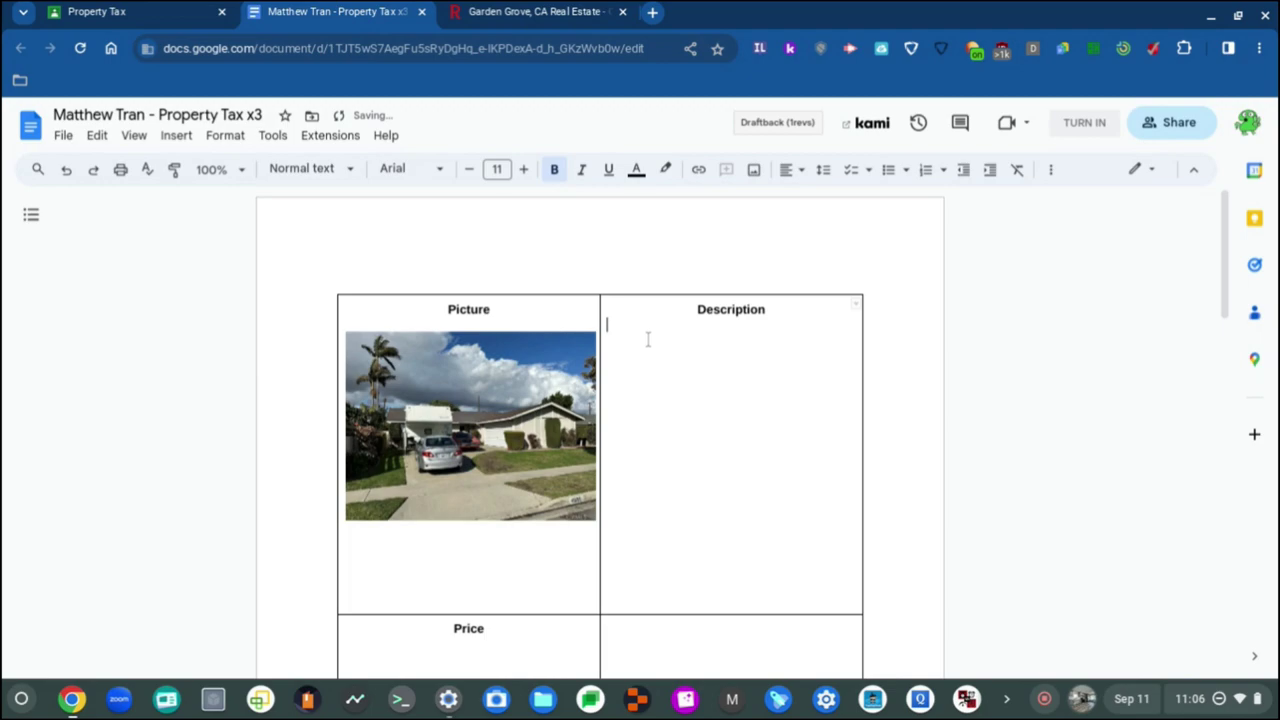
pyautogui.press('BackSpace')
pyautogui.press('BackSpace')
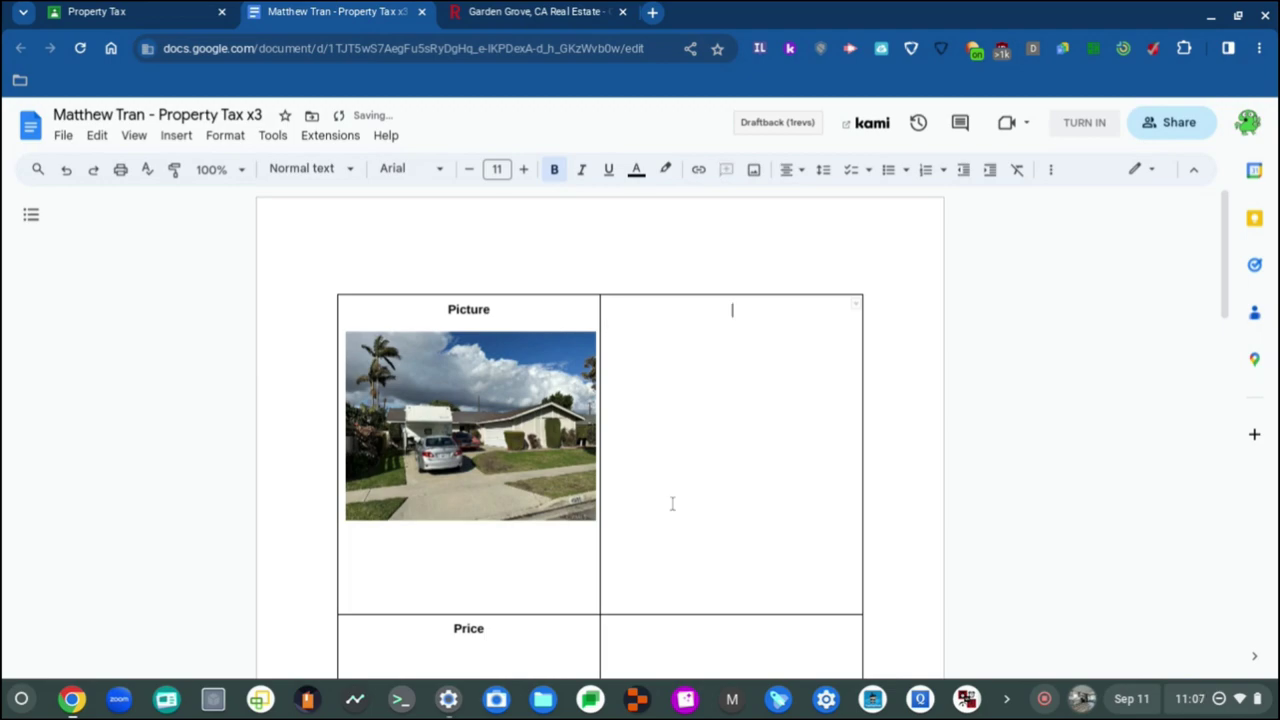
pyautogui.click(434, 489)
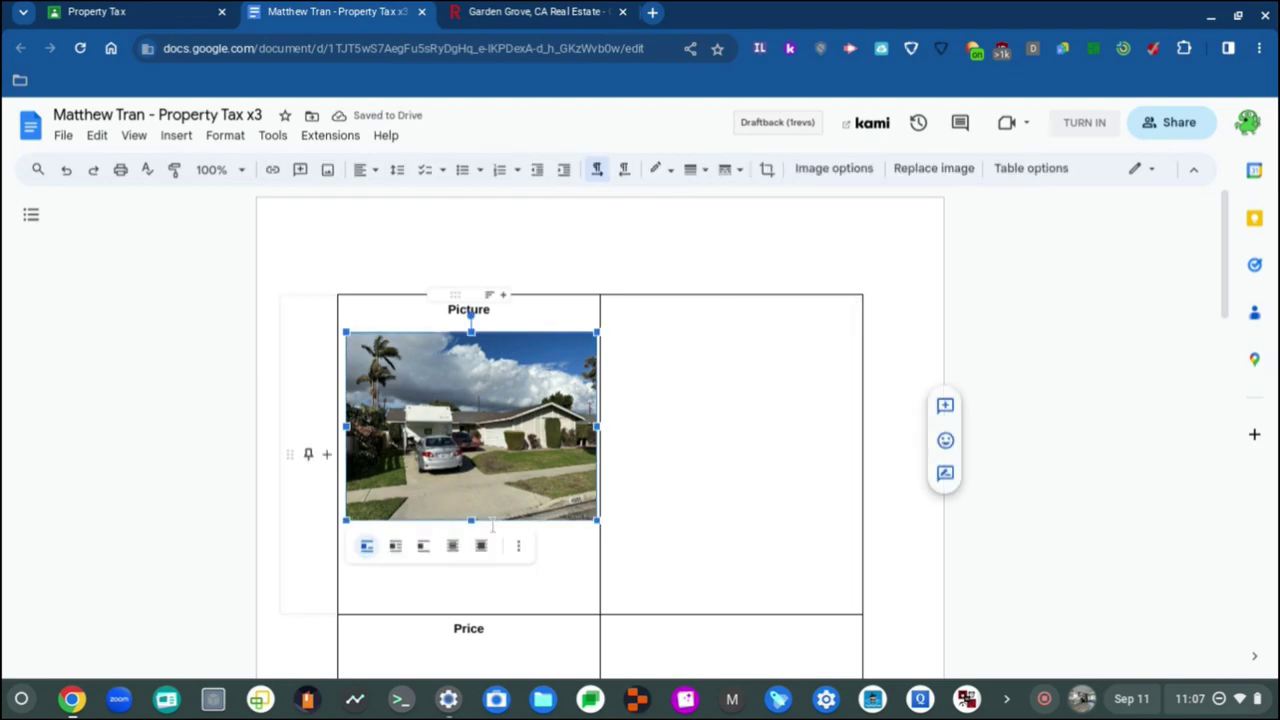
pyautogui.press('Delete')
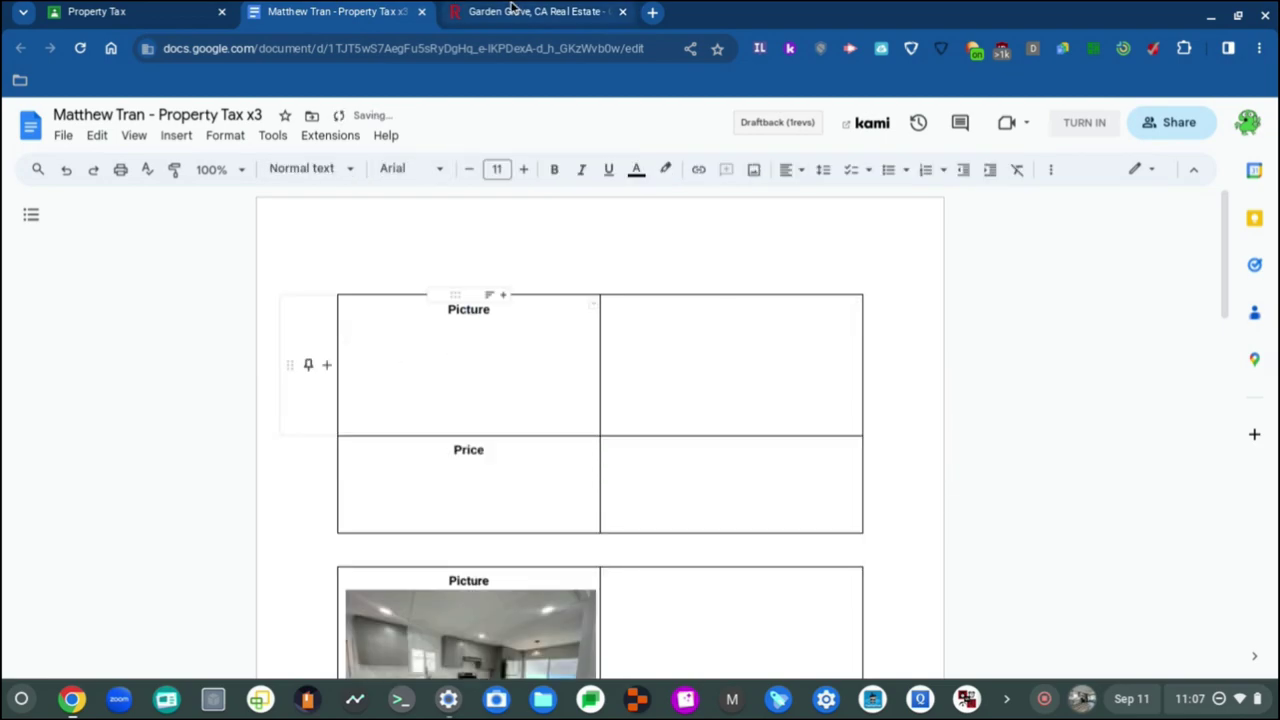
# Step: Enter $155,000 as the kitchen listing's price, checking it against Redfin
pyautogui.click(518, 8)
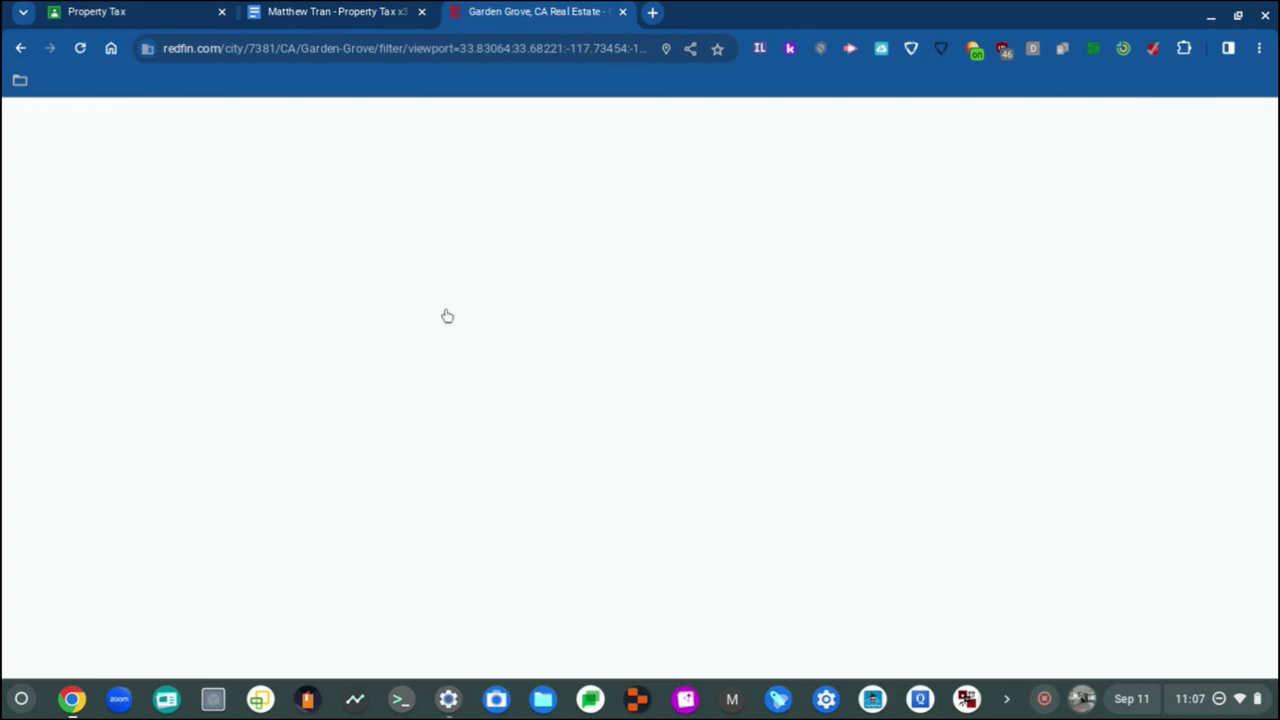
pyautogui.hotkey('ctrl', 'shift', 'Tab')
pyautogui.scroll(-4, 457, 323)
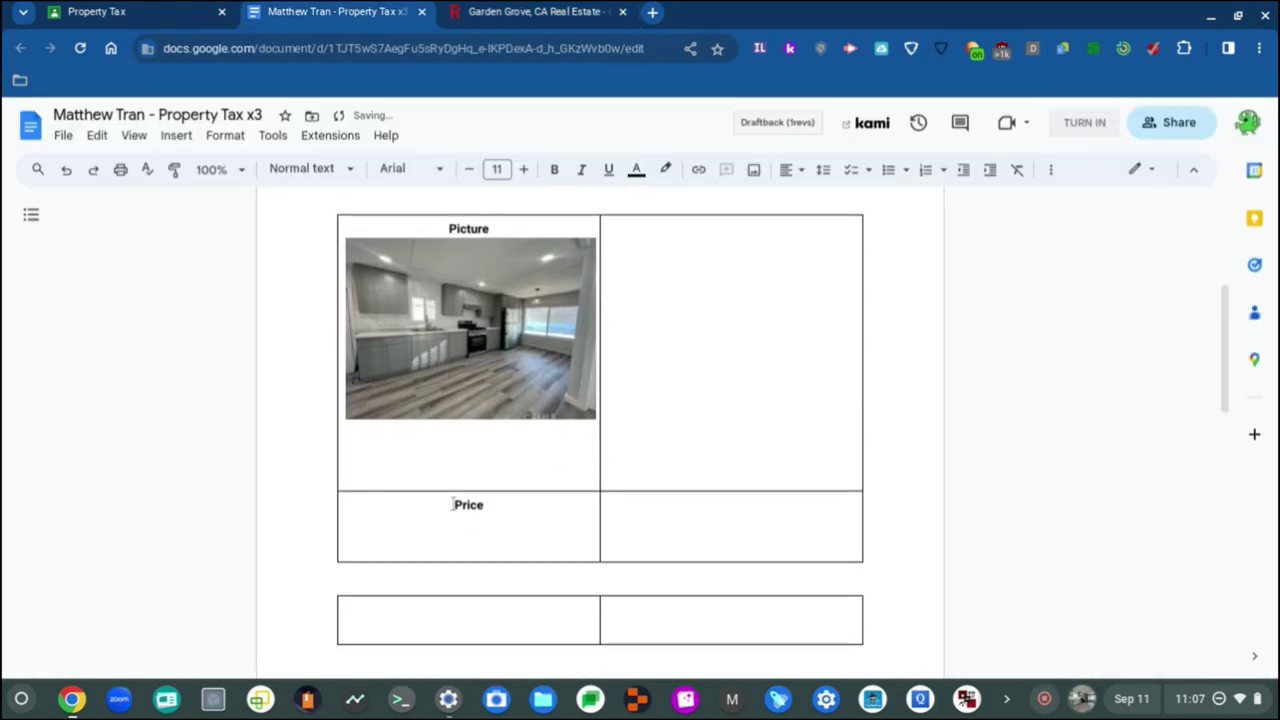
pyautogui.click(530, 11)
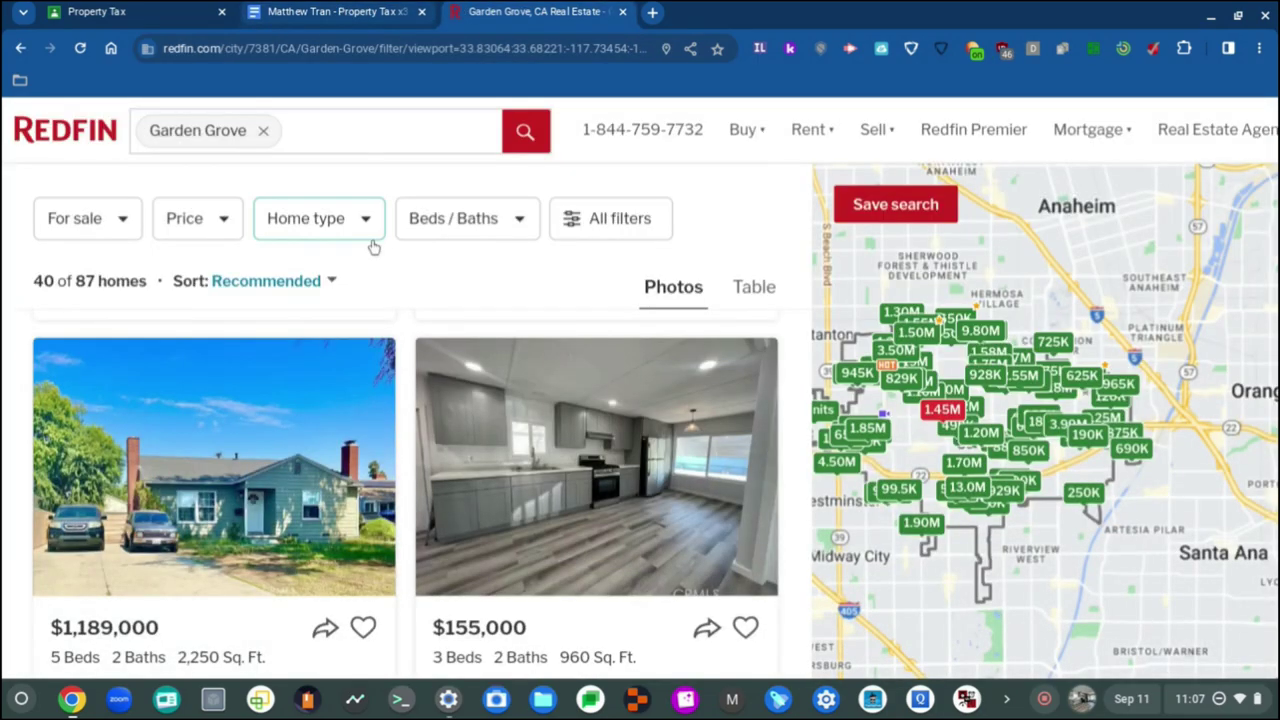
pyautogui.click(395, 8)
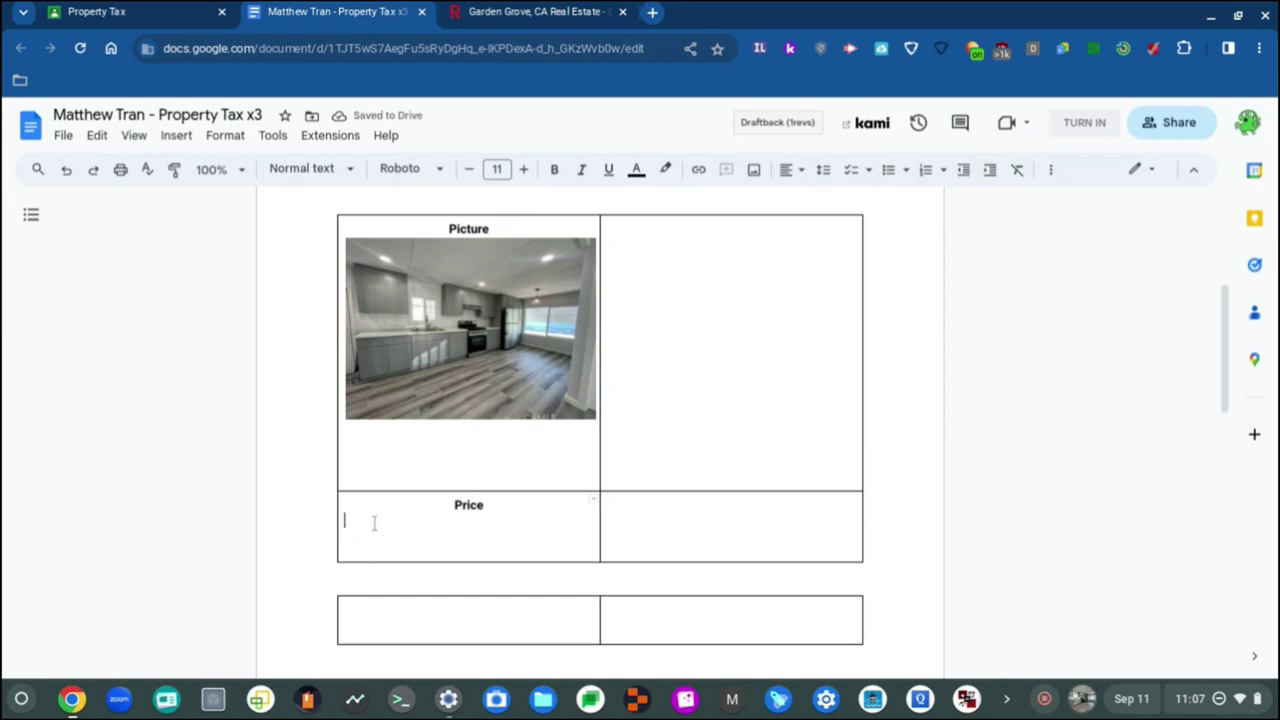
pyautogui.write('$155')
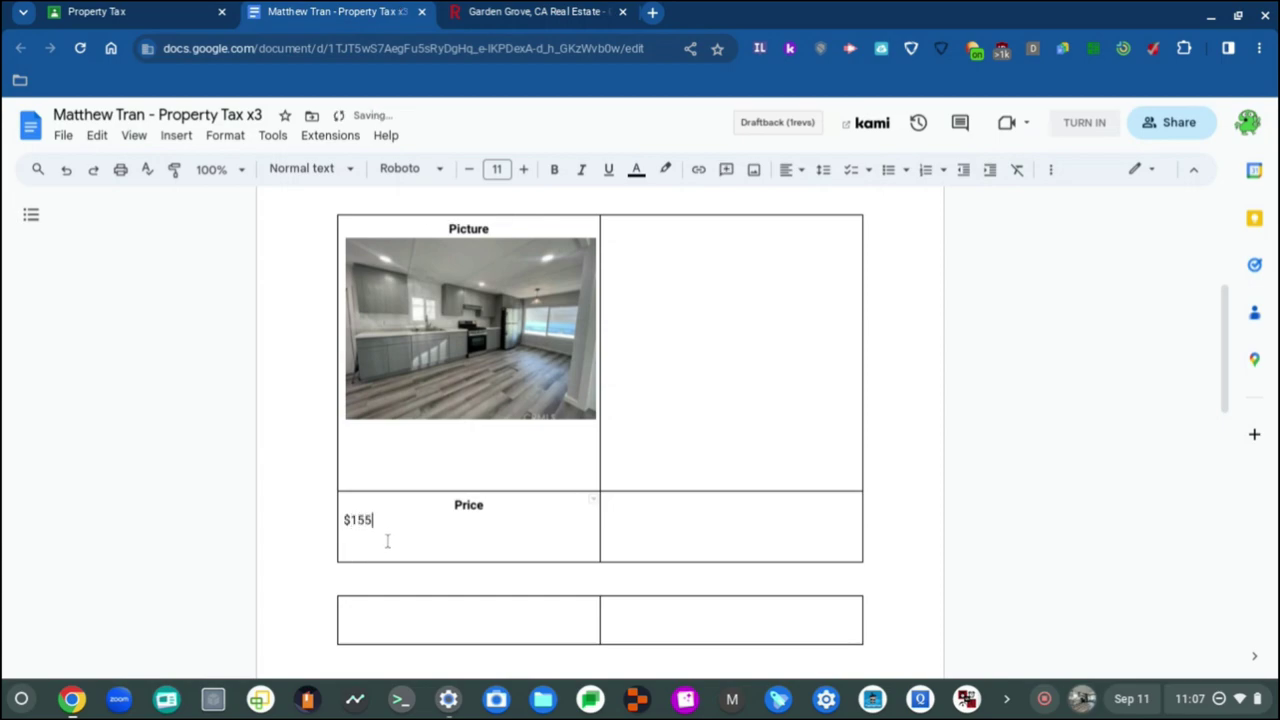
pyautogui.write(',00')
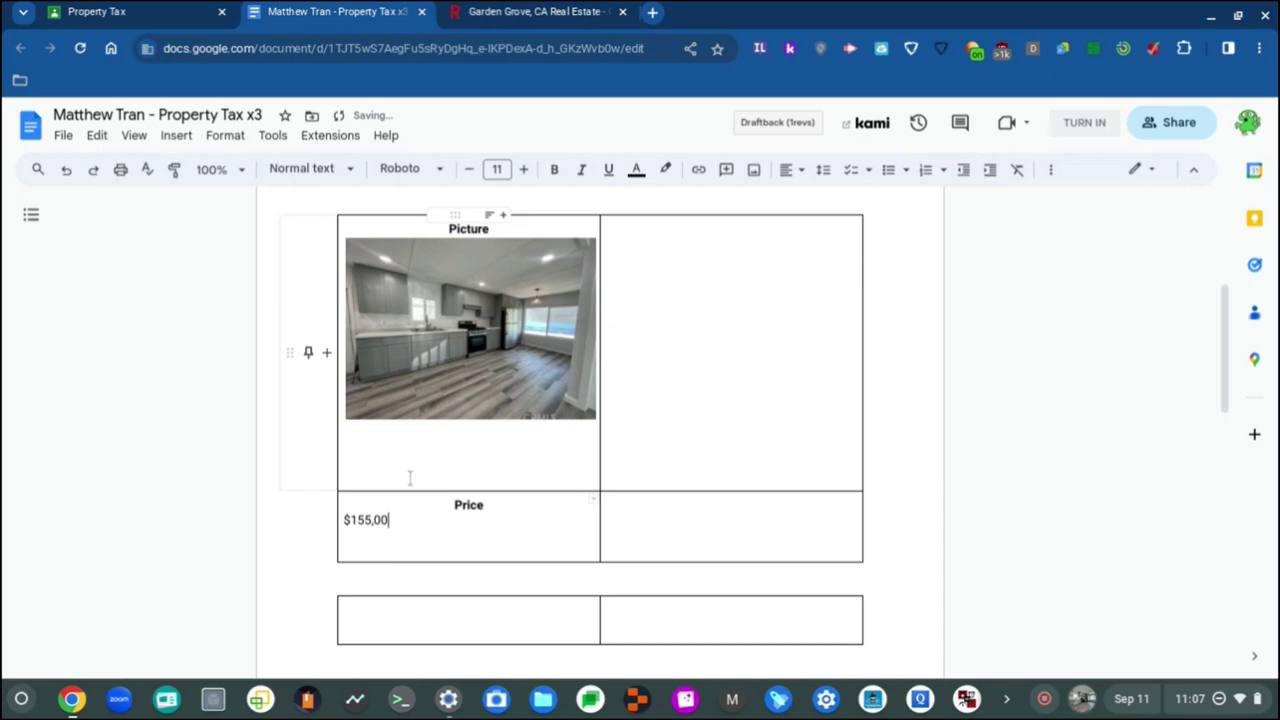
pyautogui.write('0')
pyautogui.click(520, 11)
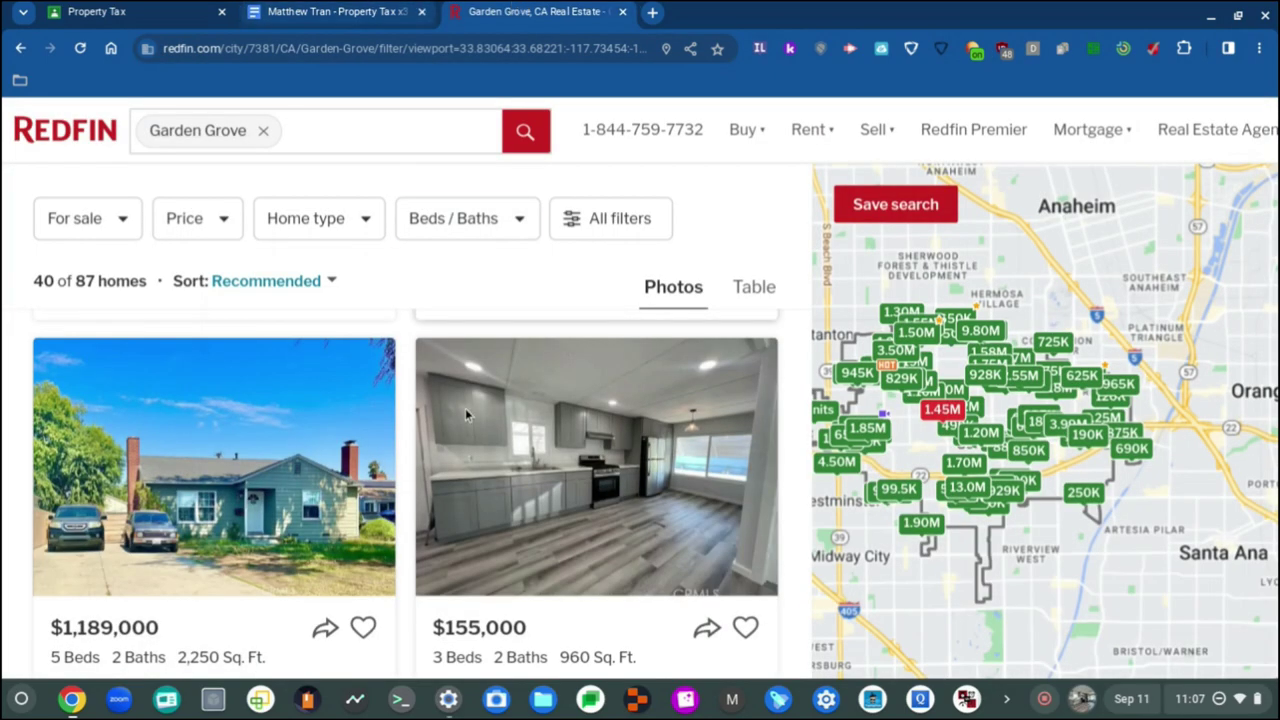
# Step: Scroll the Garden Grove listings down to the $250,000 Santa Ana home, then return to the document
pyautogui.scroll(-8, 465, 410)
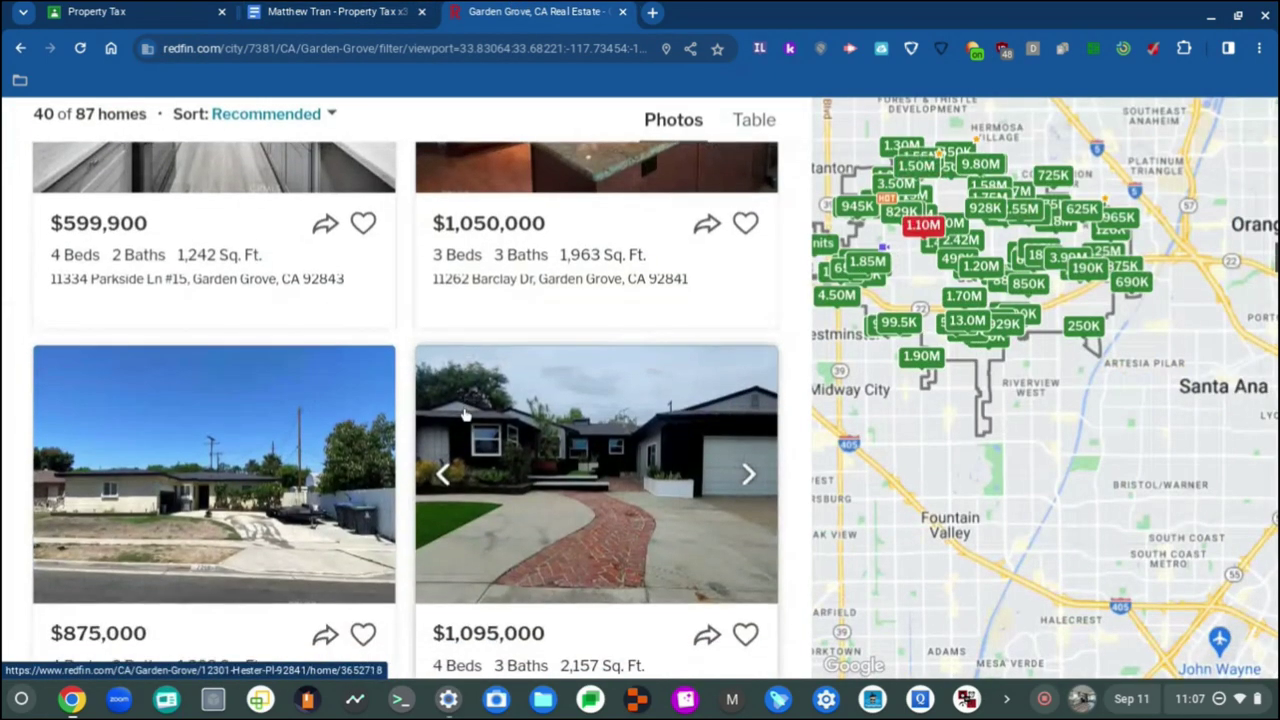
pyautogui.scroll(1, 465, 412)
pyautogui.scroll(-3, 475, 440)
pyautogui.scroll(-3, 481, 462)
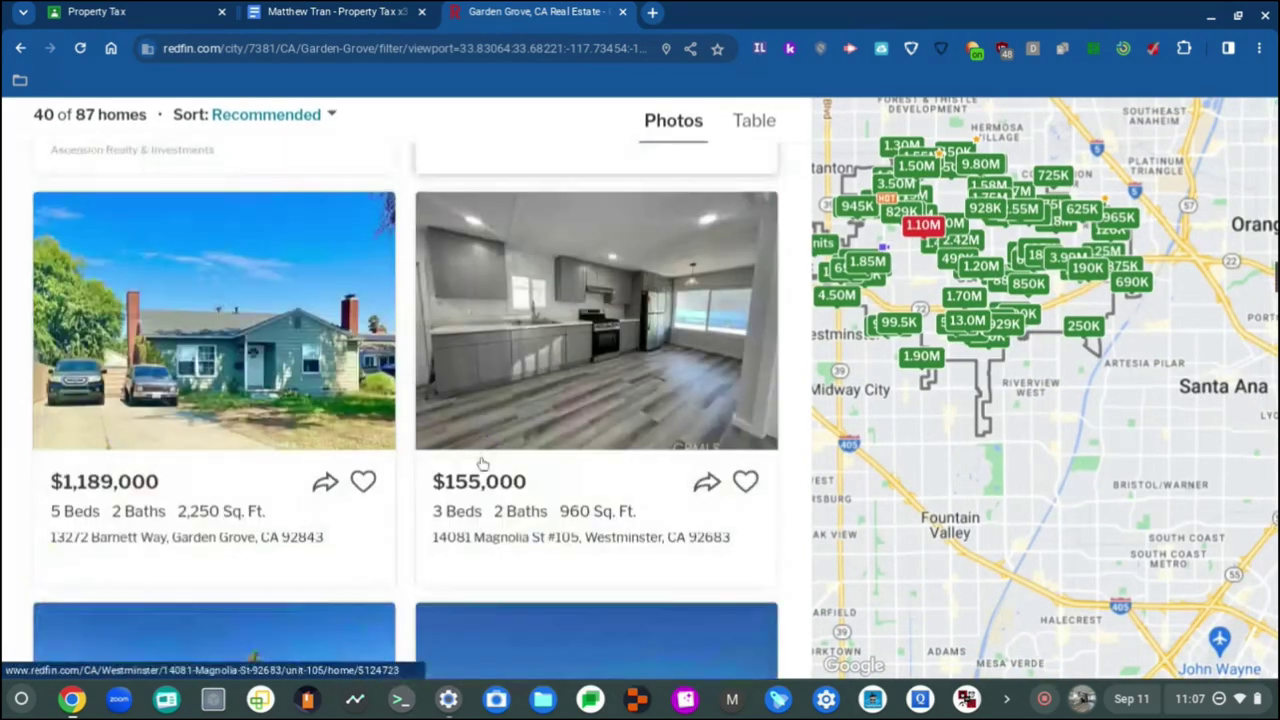
pyautogui.scroll(-3, 481, 462)
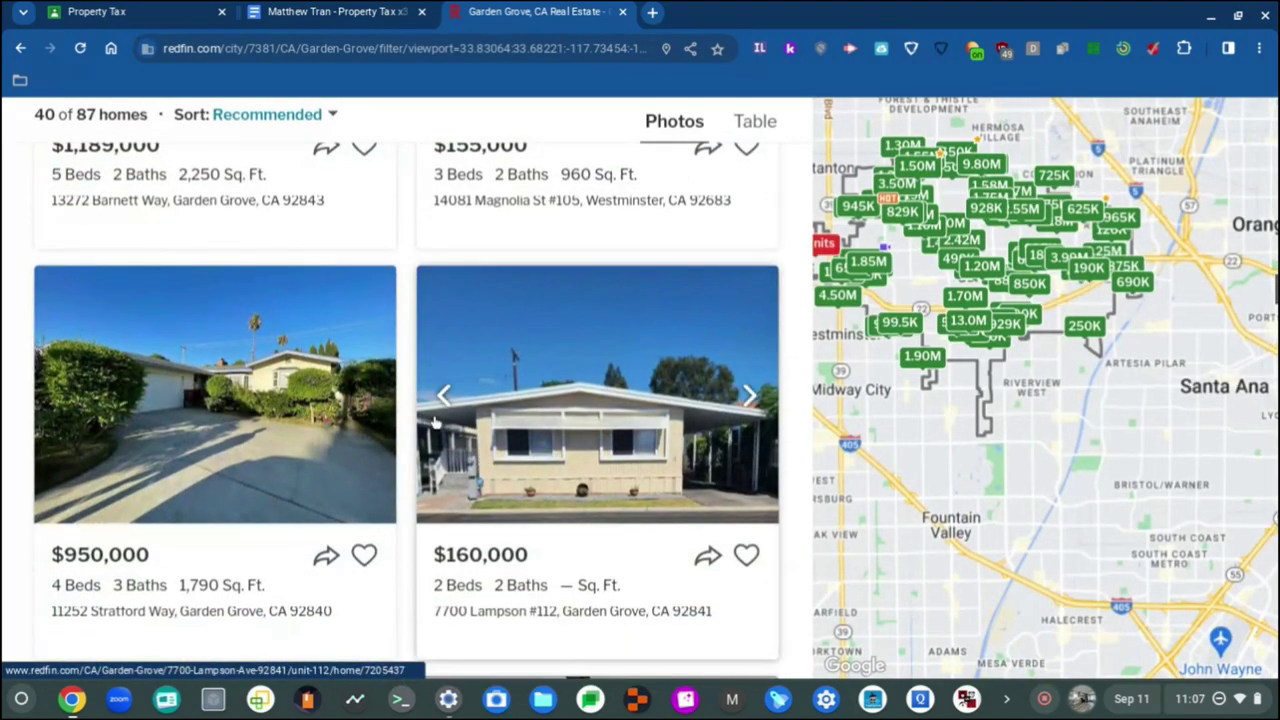
pyautogui.scroll(-1, 481, 462)
pyautogui.scroll(-1, 490, 255)
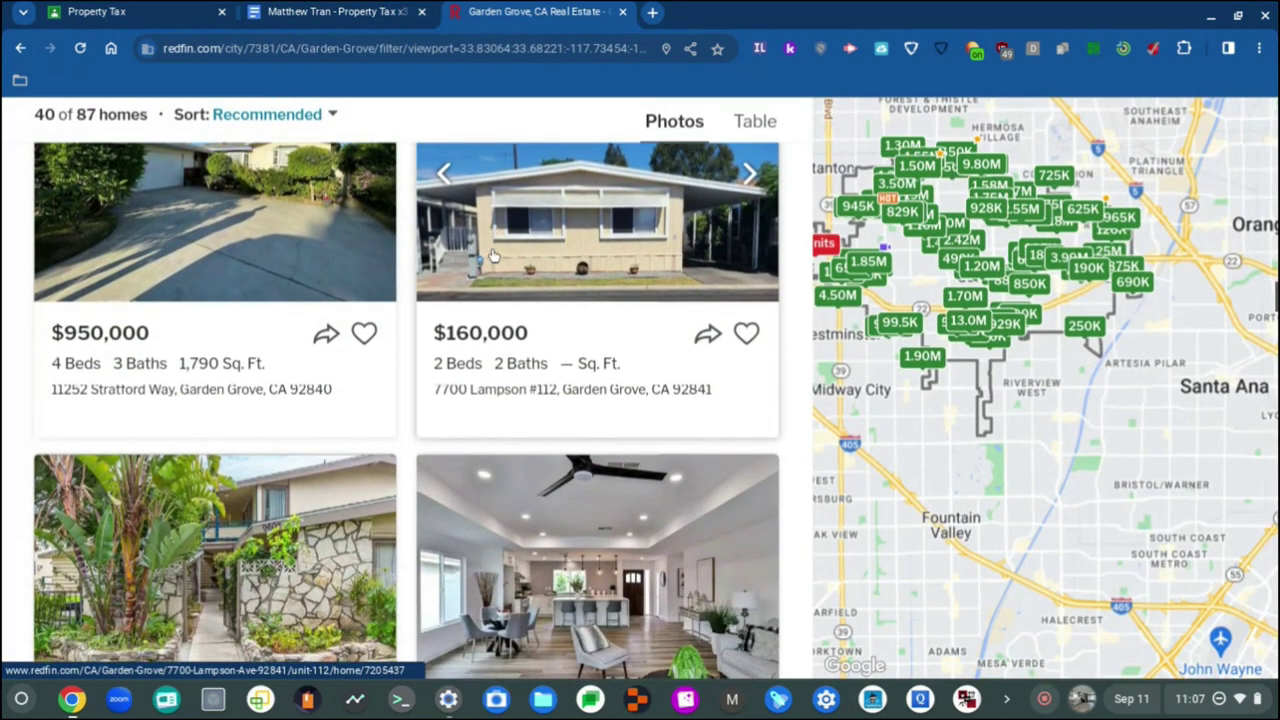
pyautogui.scroll(-4, 438, 251)
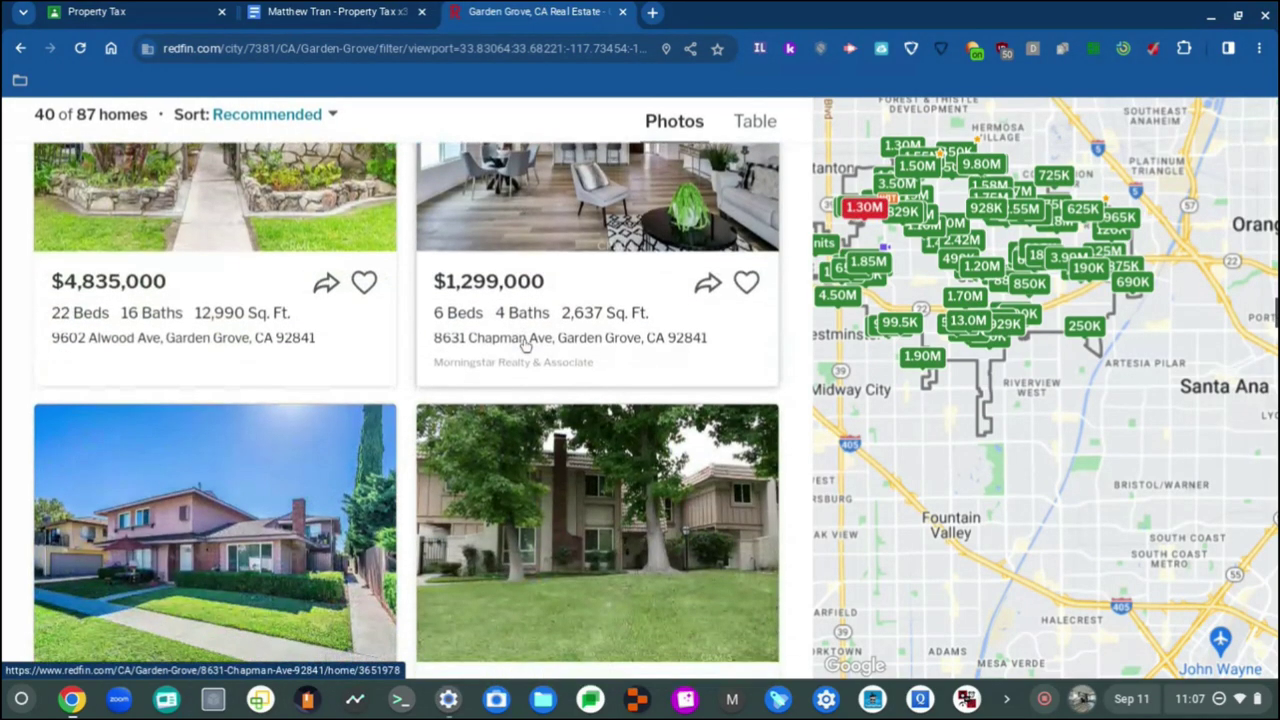
pyautogui.scroll(-4, 510, 383)
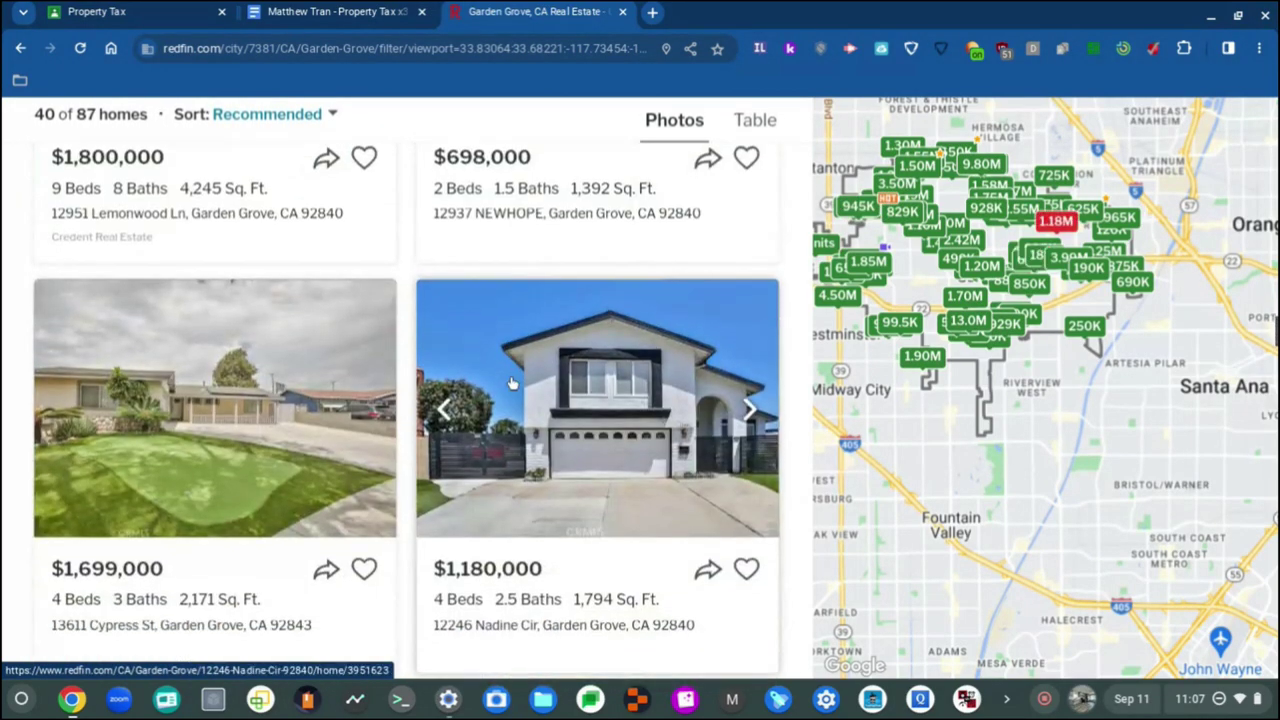
pyautogui.scroll(-2, 504, 390)
pyautogui.scroll(-2, 502, 395)
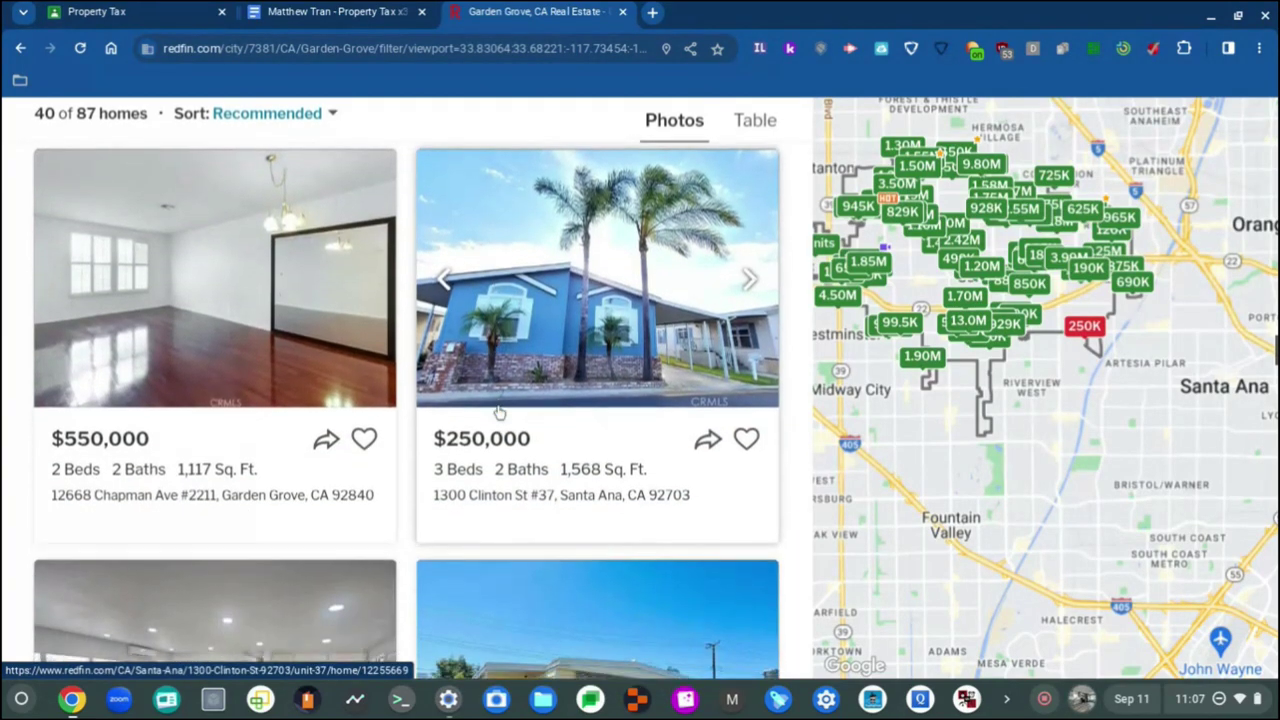
pyautogui.click(325, 11)
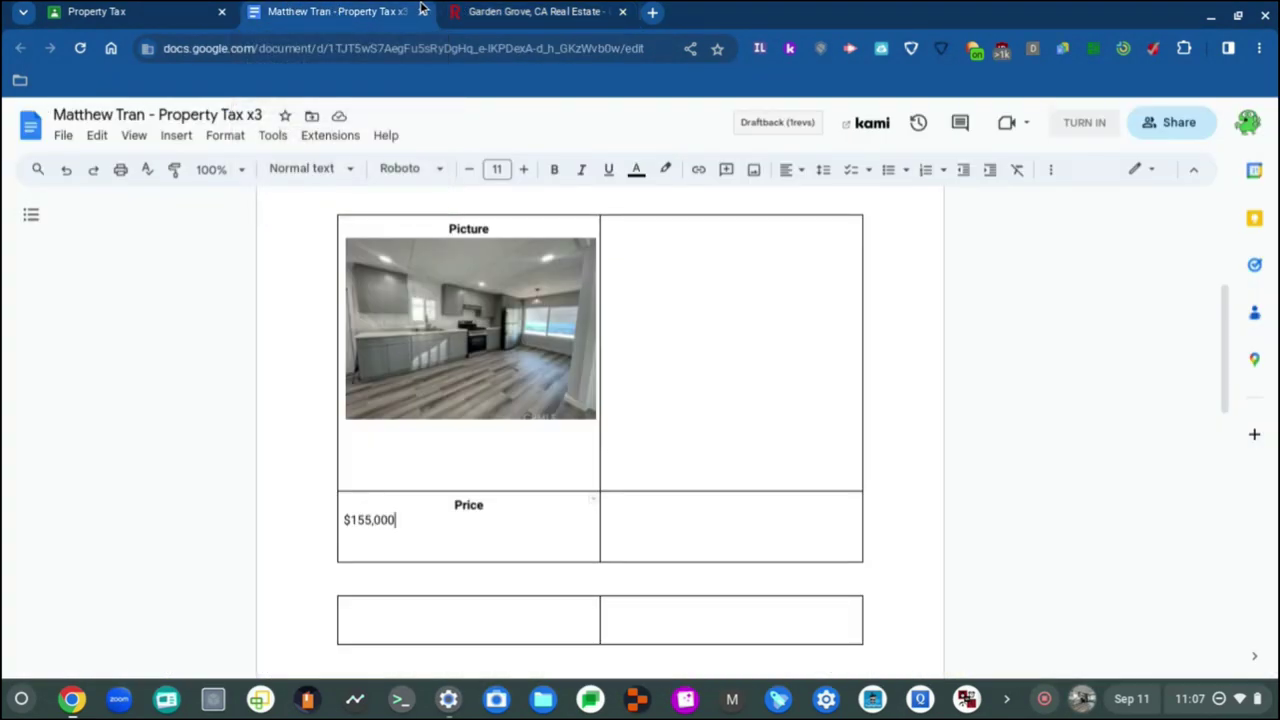
# Step: Copy the $250,000 listing photo from Redfin
pyautogui.click(480, 11)
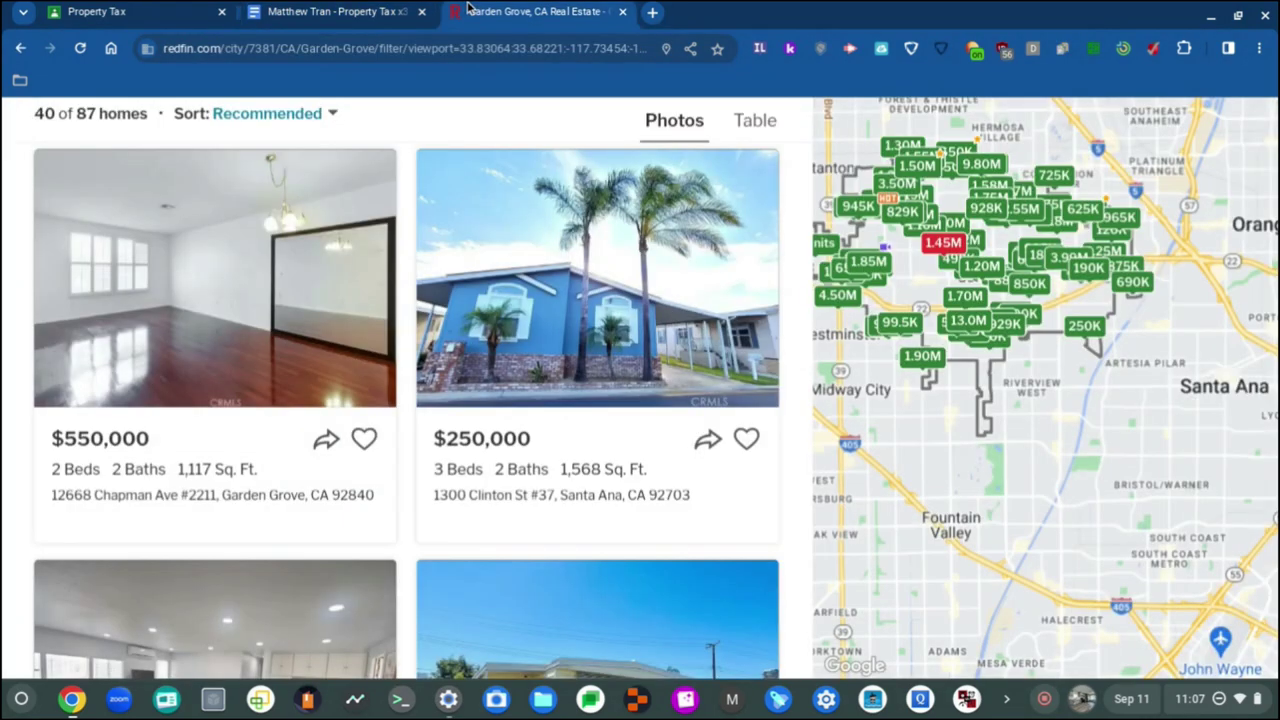
pyautogui.rightClick(495, 240)
pyautogui.click(616, 486)
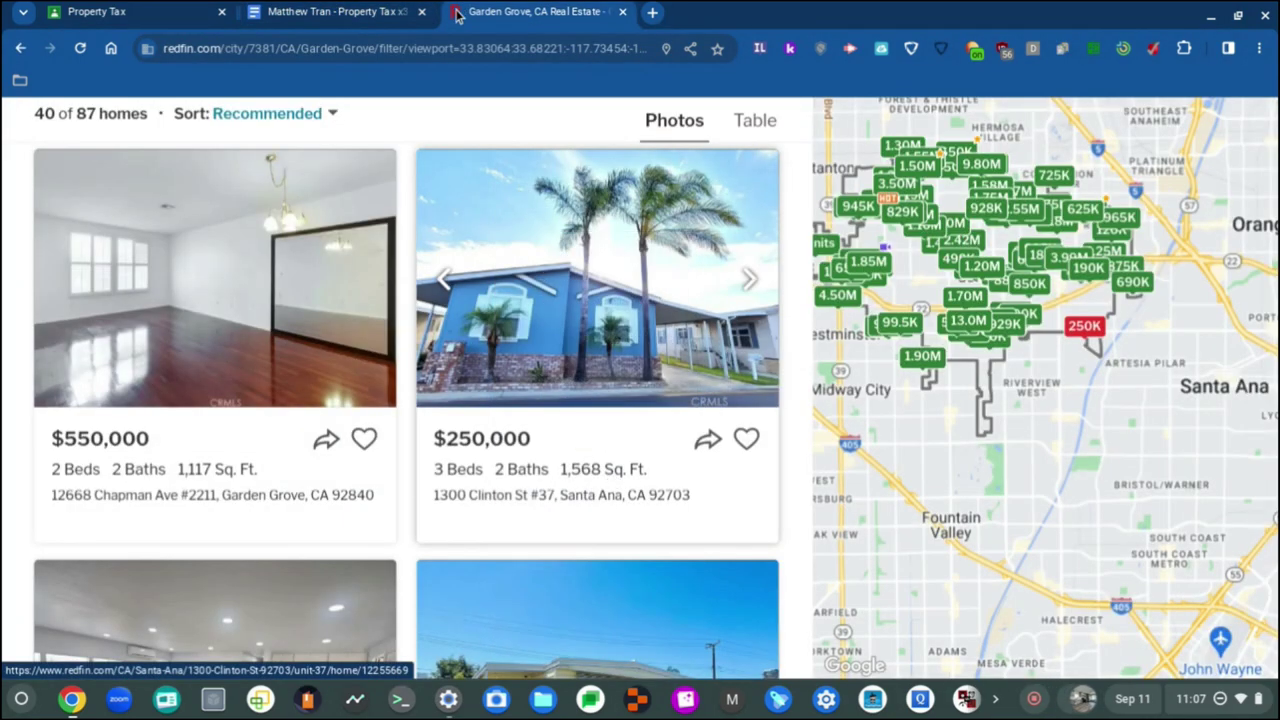
pyautogui.click(325, 11)
# Step: Remove the empty table under the Price row and open Insert from the blank Picture cell
pyautogui.scroll(-2, 418, 505)
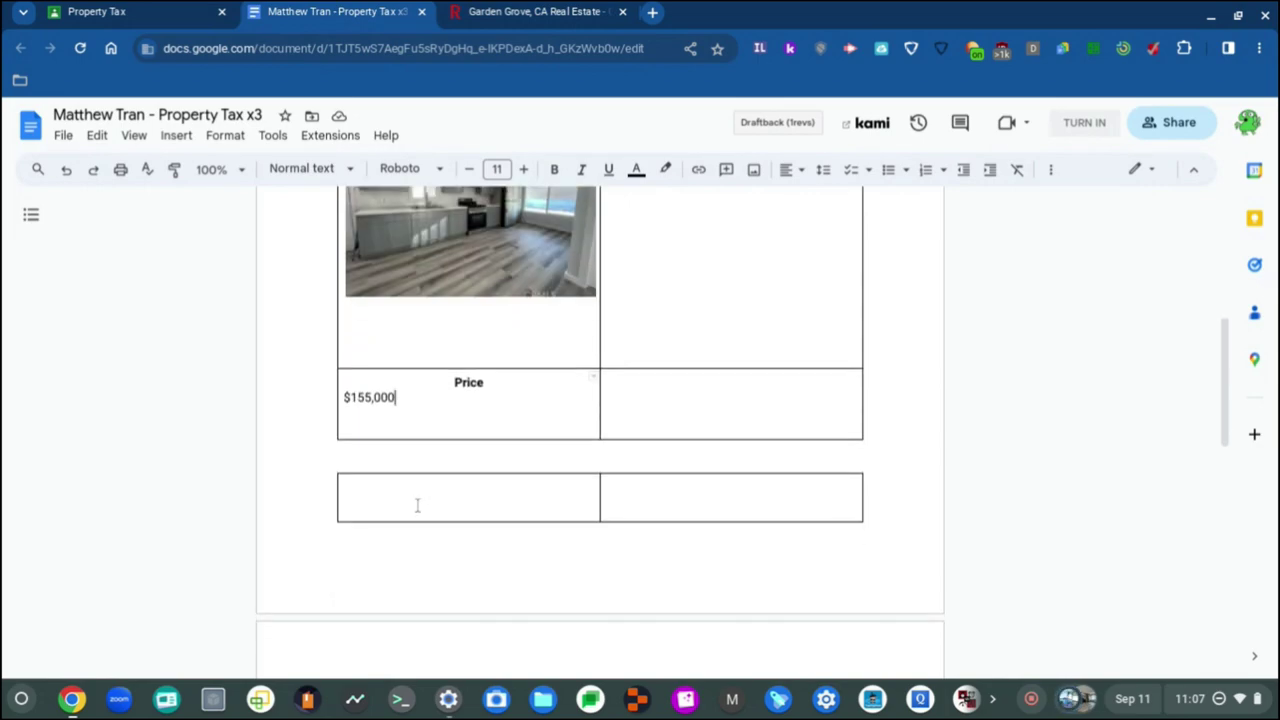
pyautogui.click(386, 495)
pyautogui.scroll(-2, 386, 495)
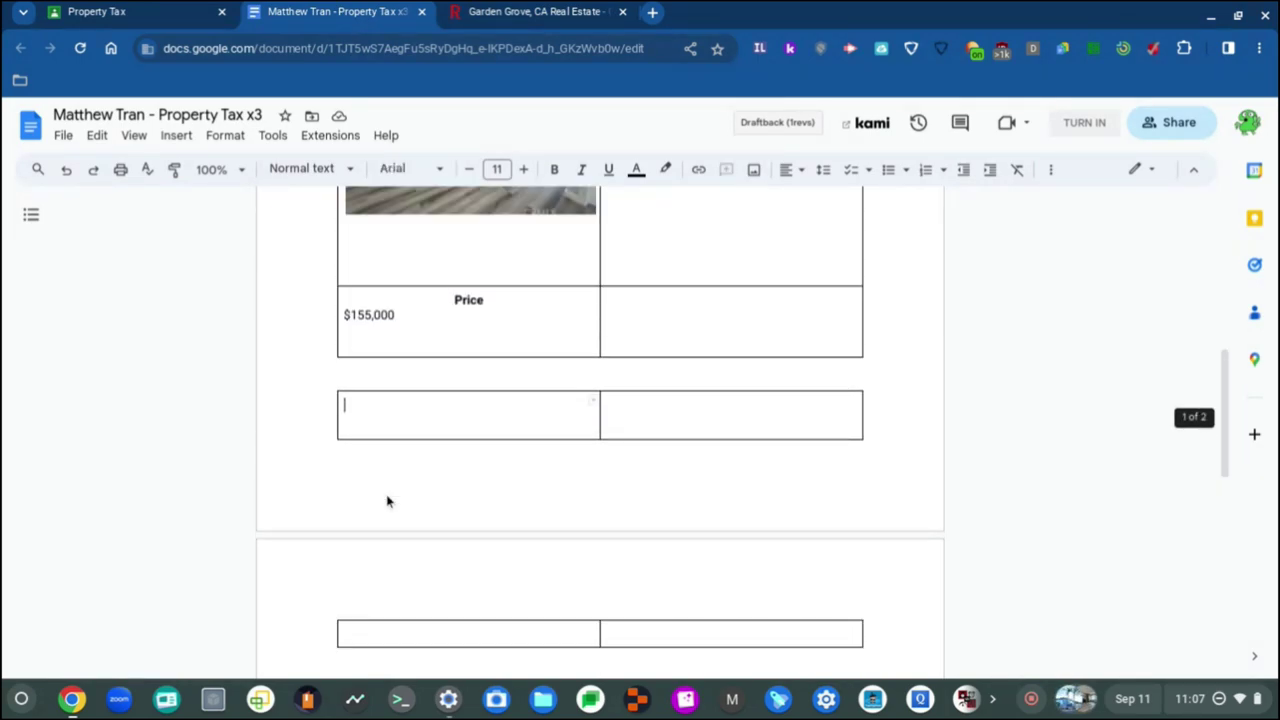
pyautogui.scroll(1, 388, 500)
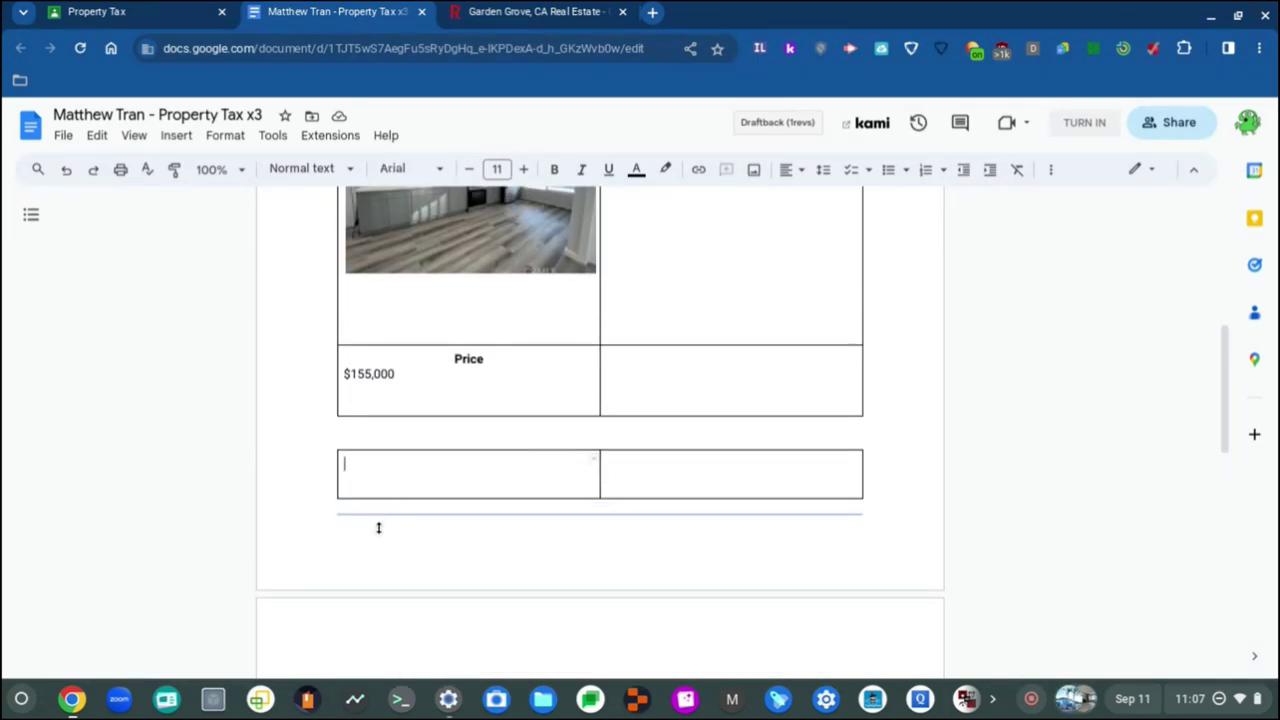
pyautogui.moveTo(378, 528)
pyautogui.mouseDown()
pyautogui.moveTo(377, 549)
pyautogui.moveTo(383, 503)
pyautogui.moveTo(383, 515)
pyautogui.mouseUp()
pyautogui.hotkey('ctrl', 'z')
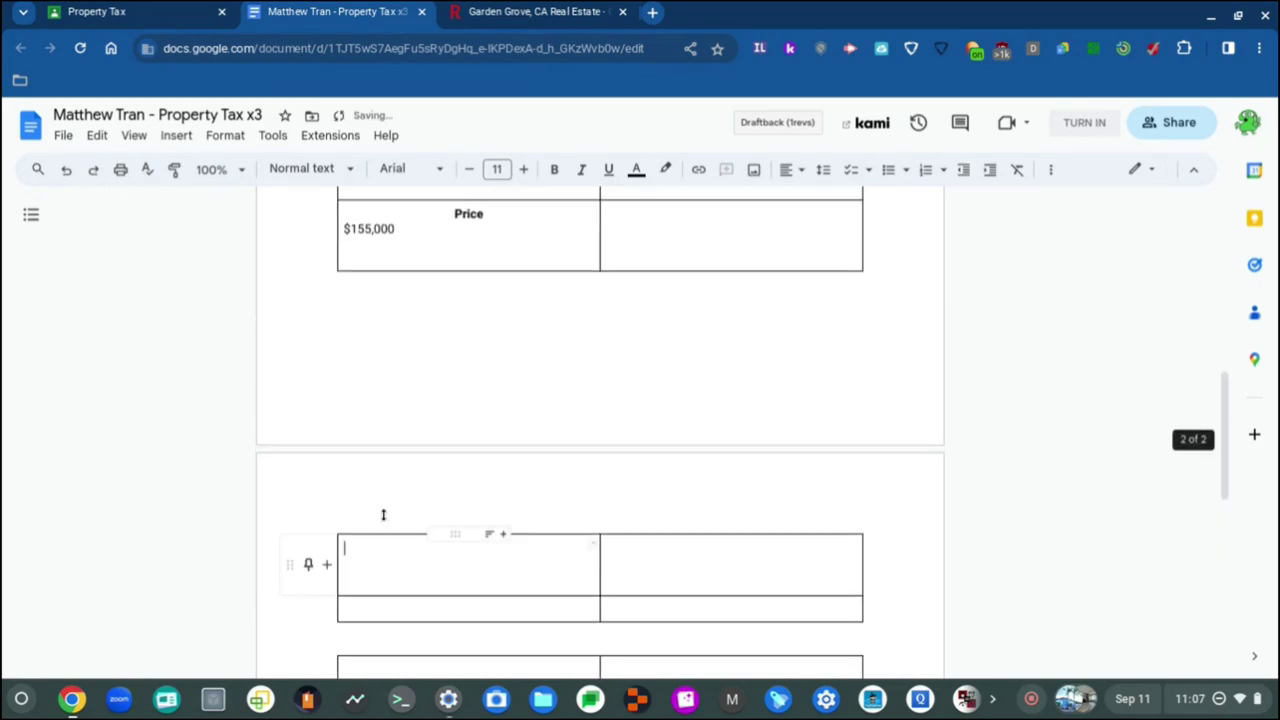
pyautogui.scroll(4, 383, 515)
pyautogui.scroll(3, 383, 515)
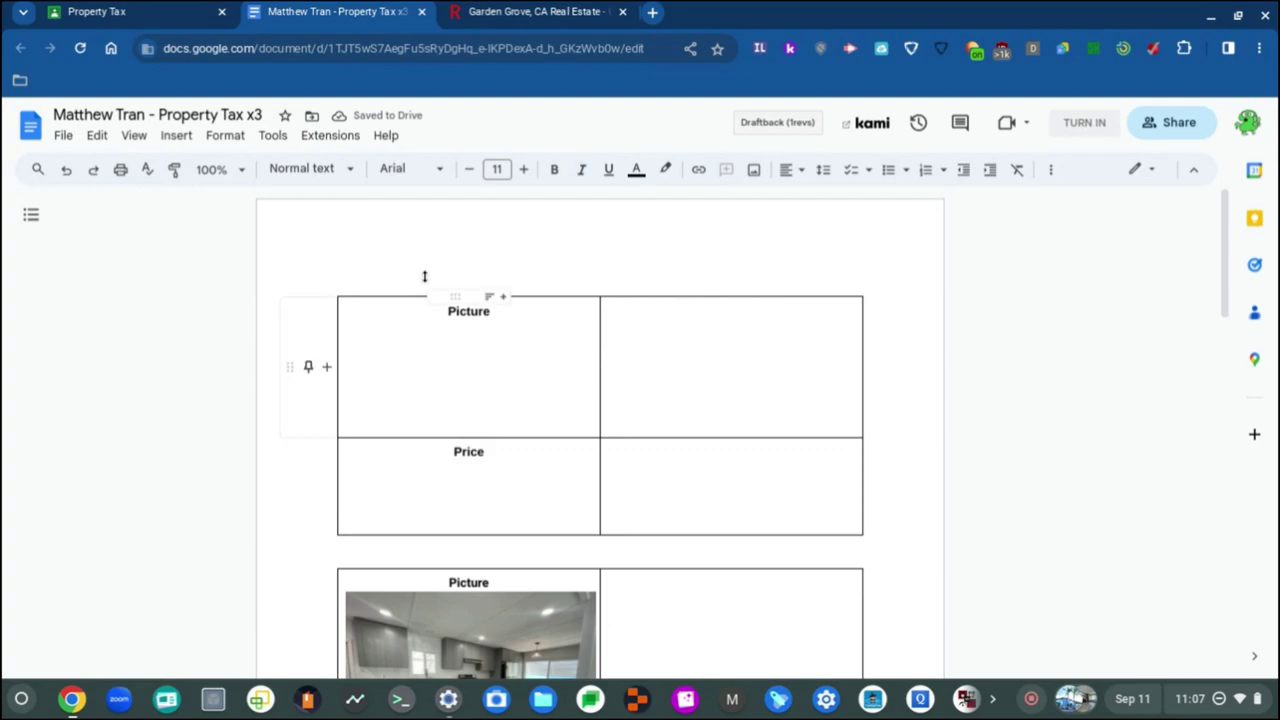
pyautogui.click(422, 345)
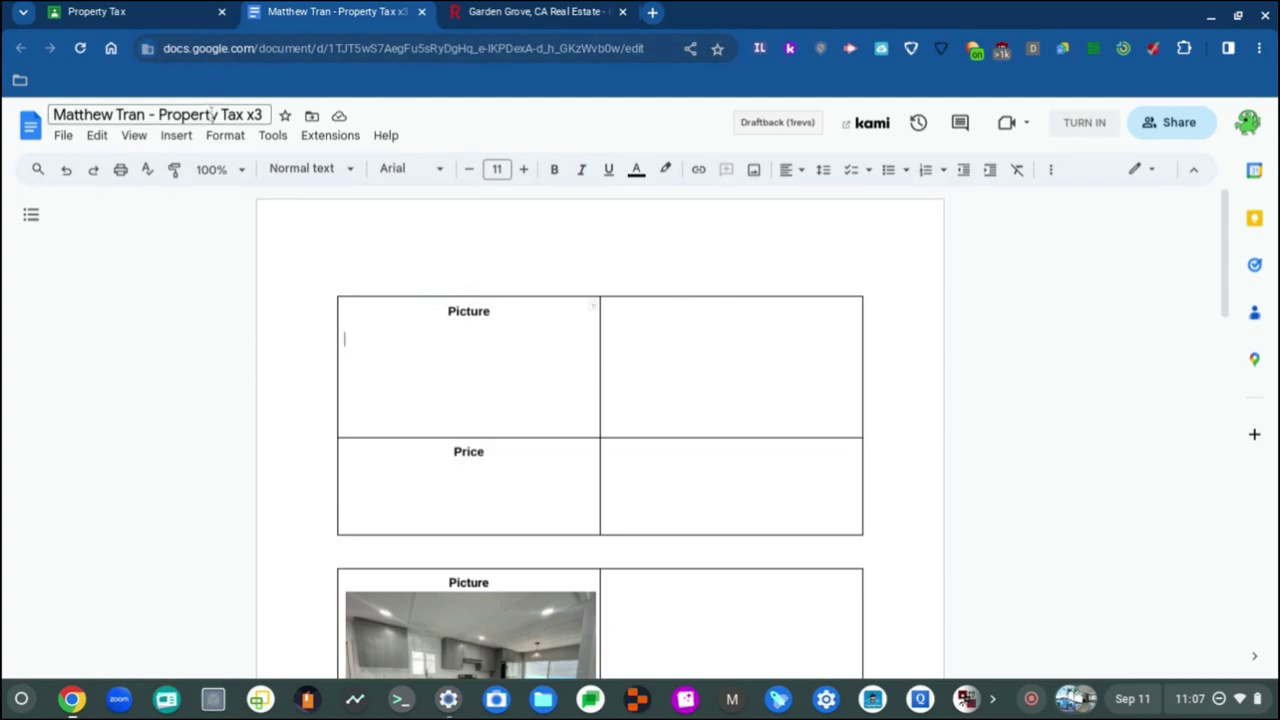
pyautogui.click(177, 136)
# Step: Upload genIsInoResize.OC23121366_1.jpg, the blue house with palm trees, into the Picture cell
pyautogui.moveTo(233, 165)
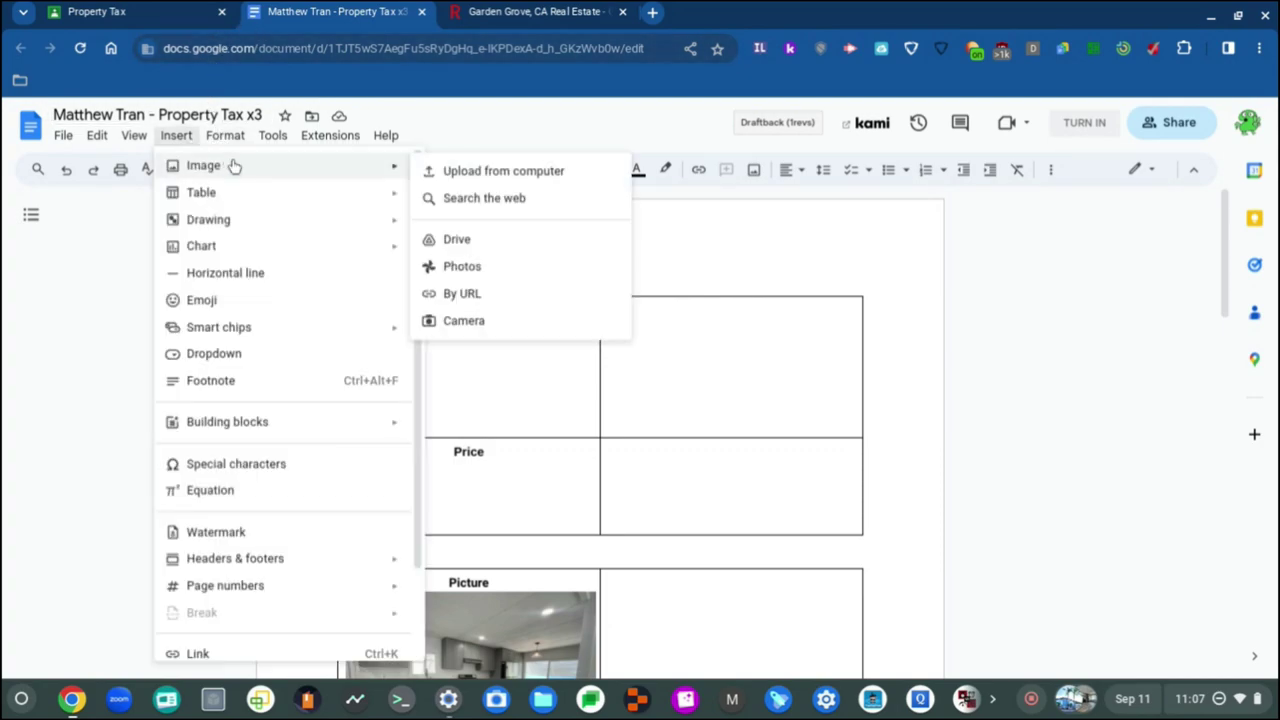
pyautogui.click(500, 170)
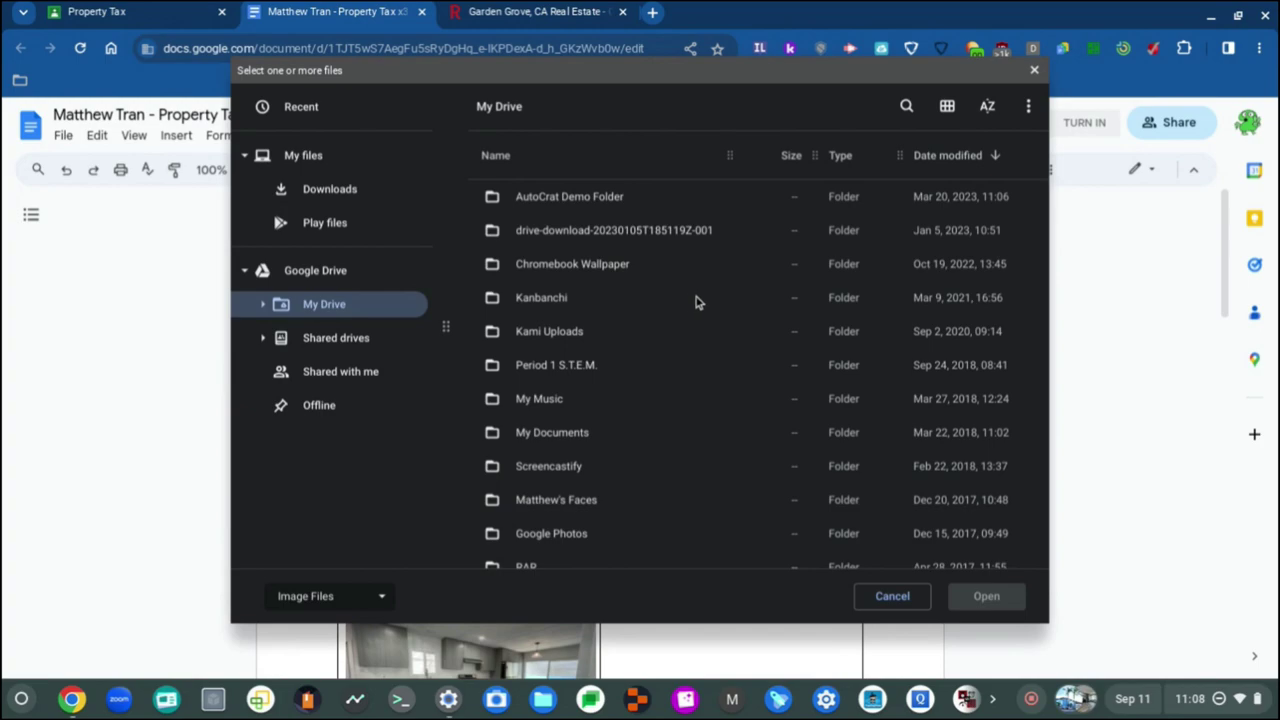
pyautogui.scroll(-5, 698, 302)
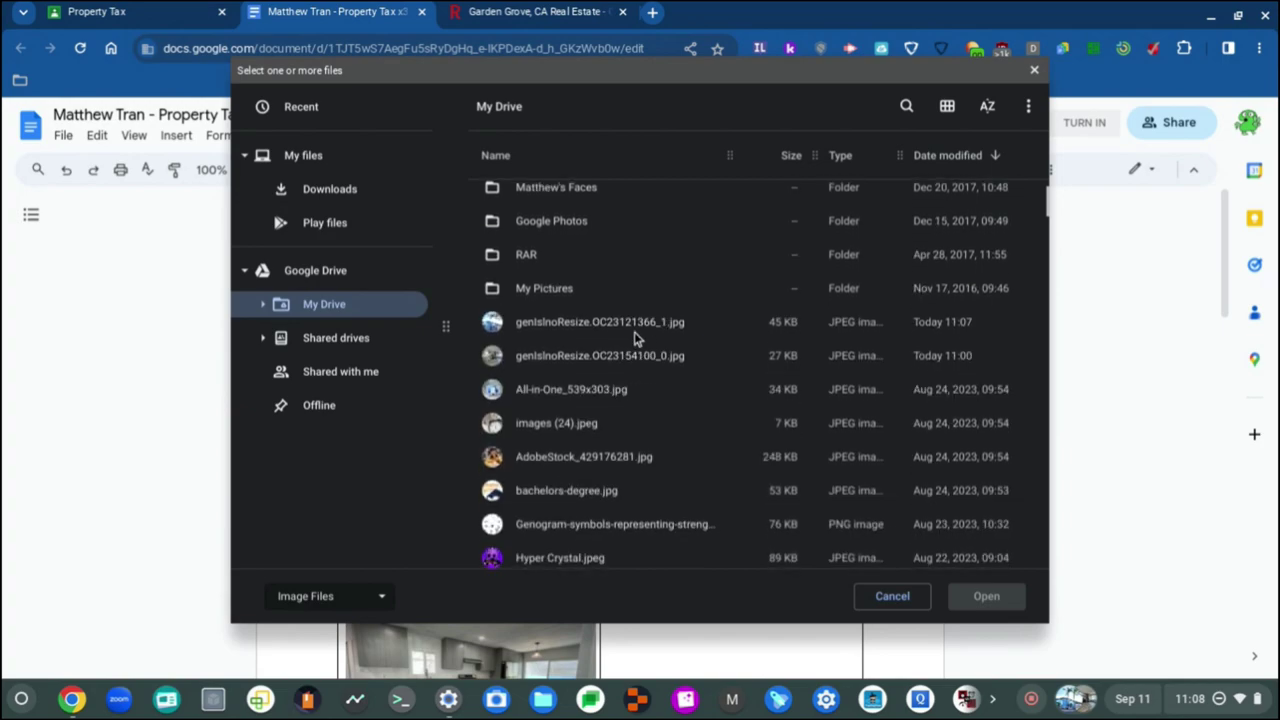
pyautogui.doubleClick(645, 325)
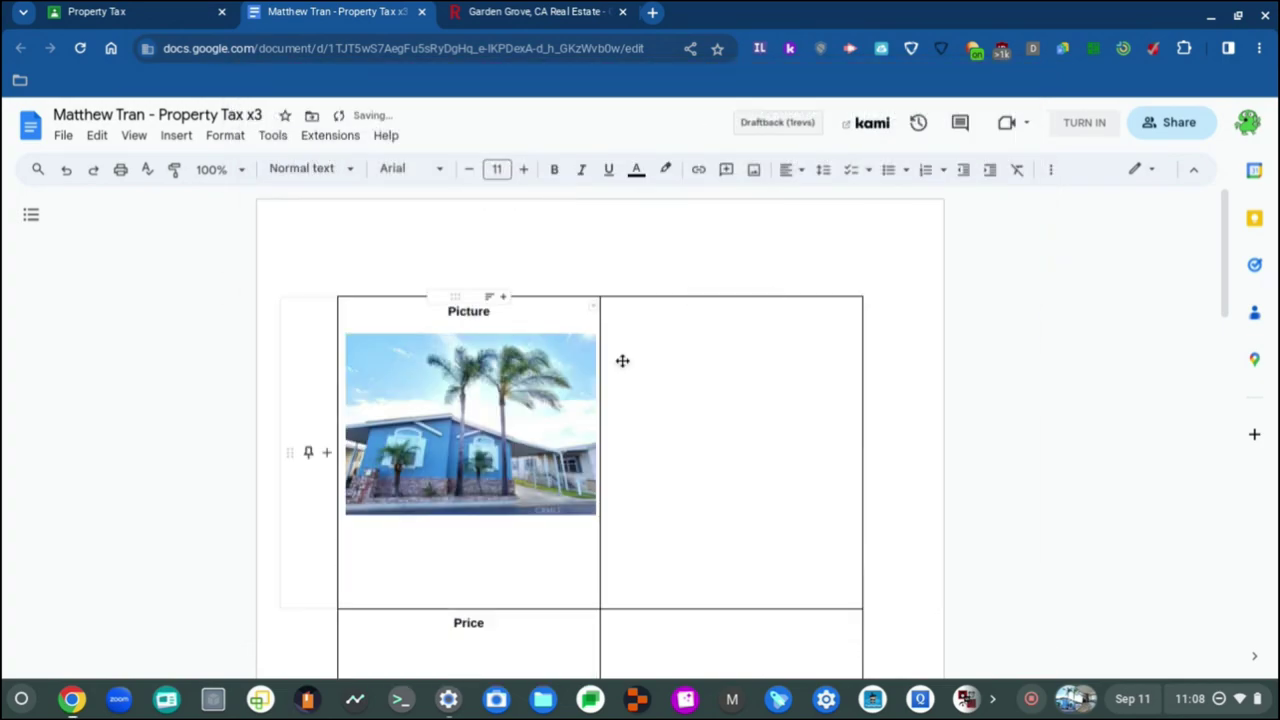
pyautogui.click(706, 409)
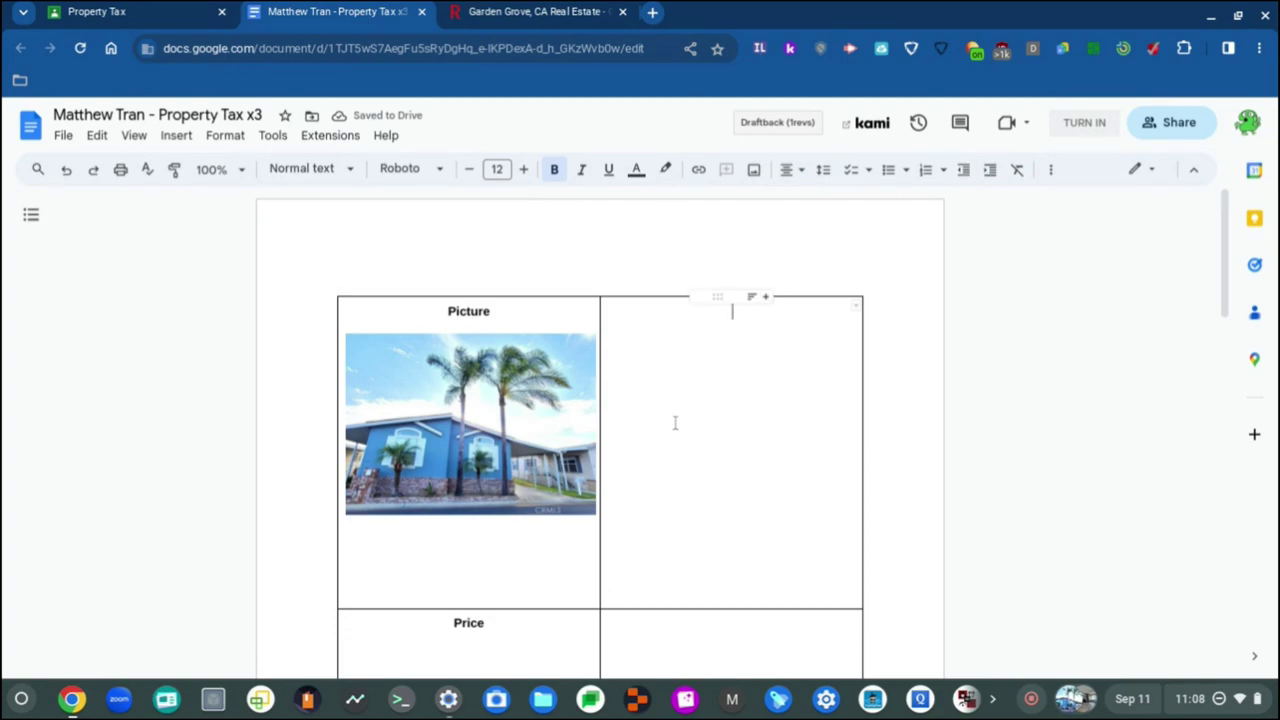
pyautogui.scroll(-1, 654, 409)
# Step: Complete the Price cell as $250,000, checking the Santa Ana listing on Redfin
pyautogui.click(480, 503)
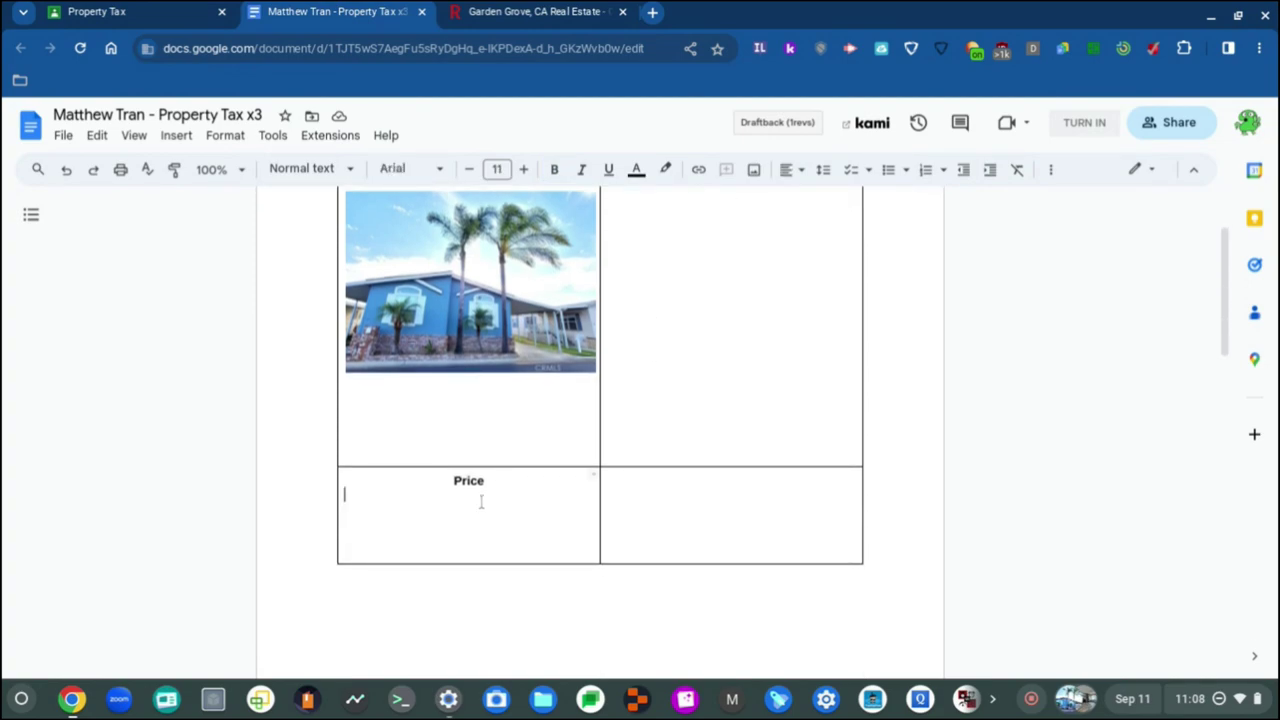
pyautogui.scroll(1, 480, 502)
pyautogui.scroll(-8, 480, 503)
pyautogui.scroll(8, 480, 503)
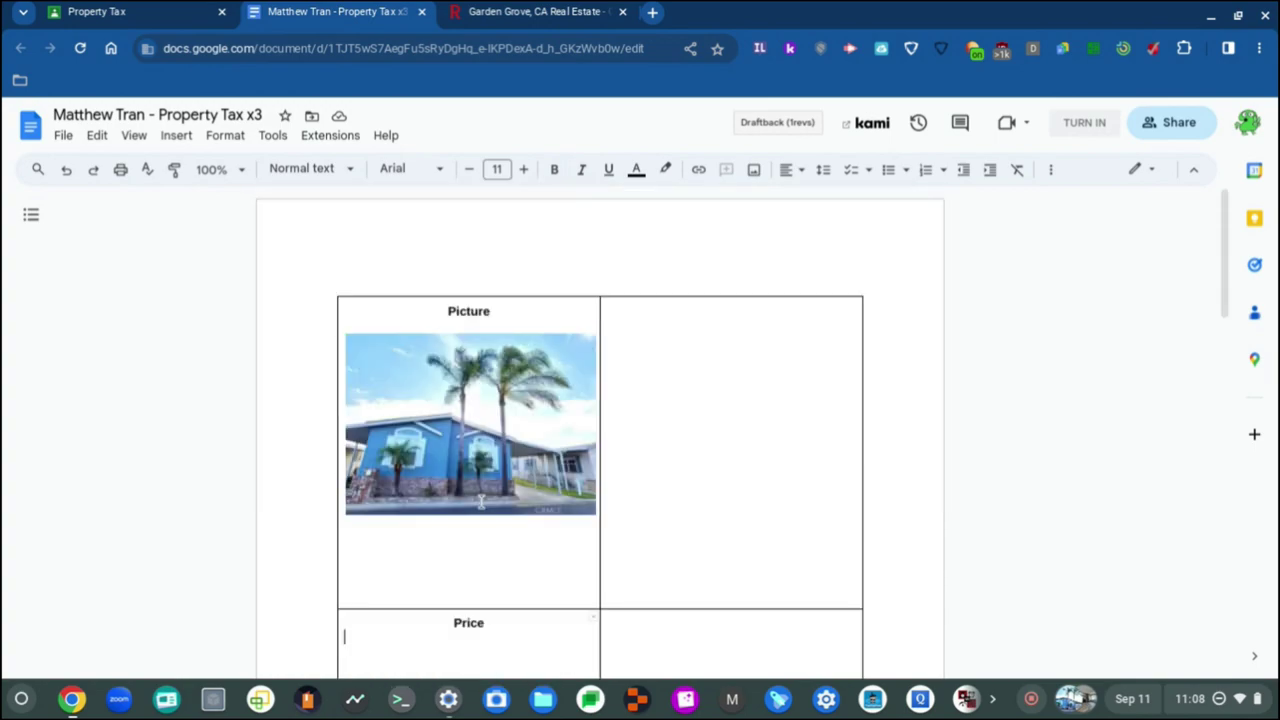
pyautogui.scroll(-2, 480, 502)
pyautogui.scroll(2, 480, 502)
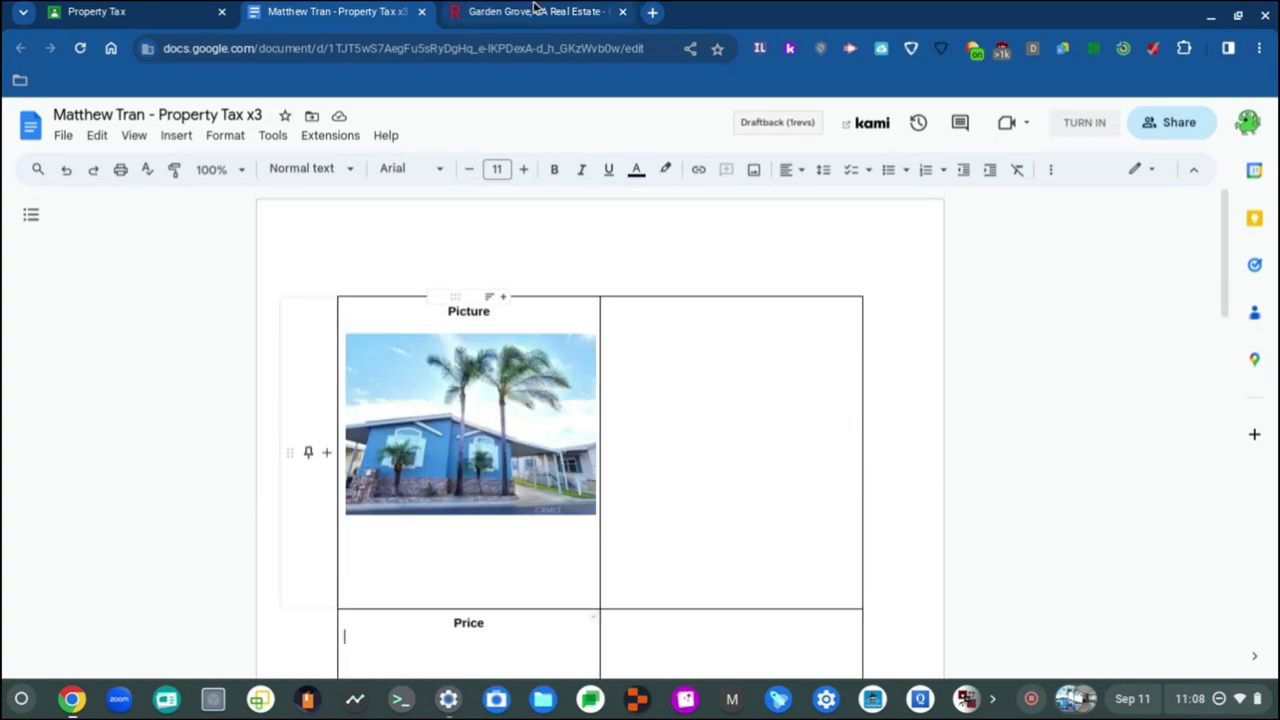
pyautogui.hotkey('ctrl', 'Tab')
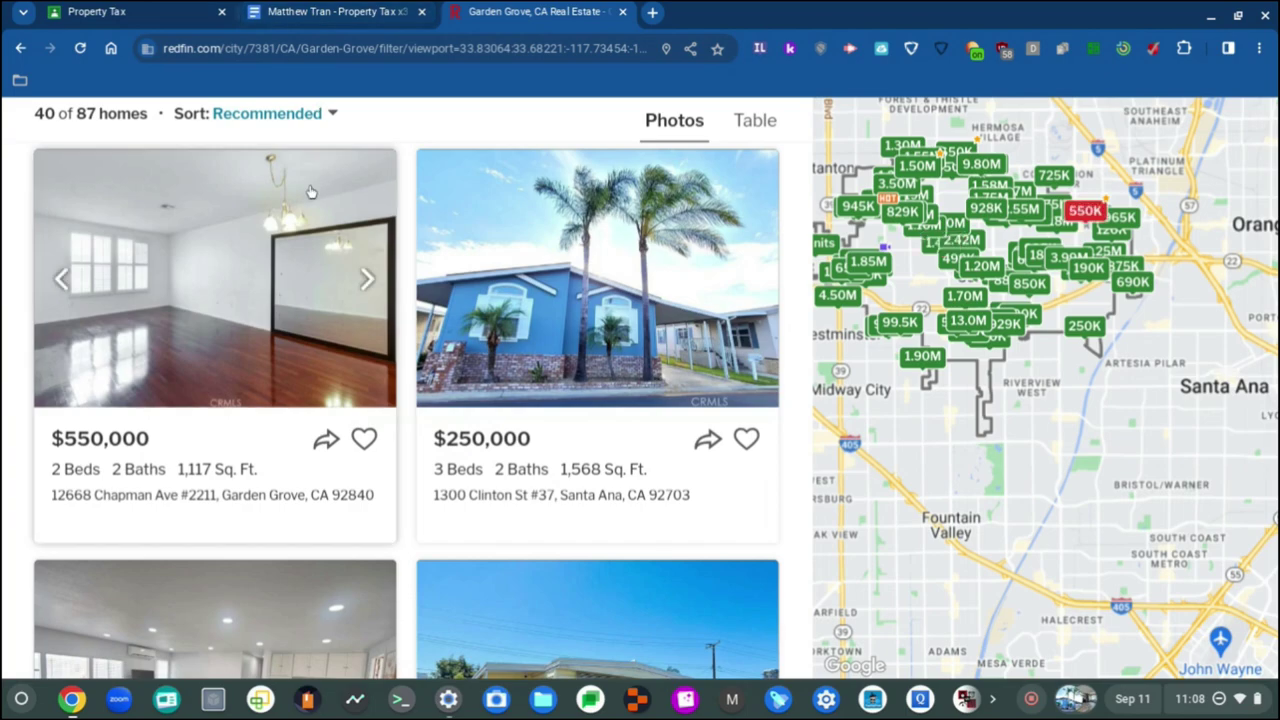
pyautogui.click(305, 10)
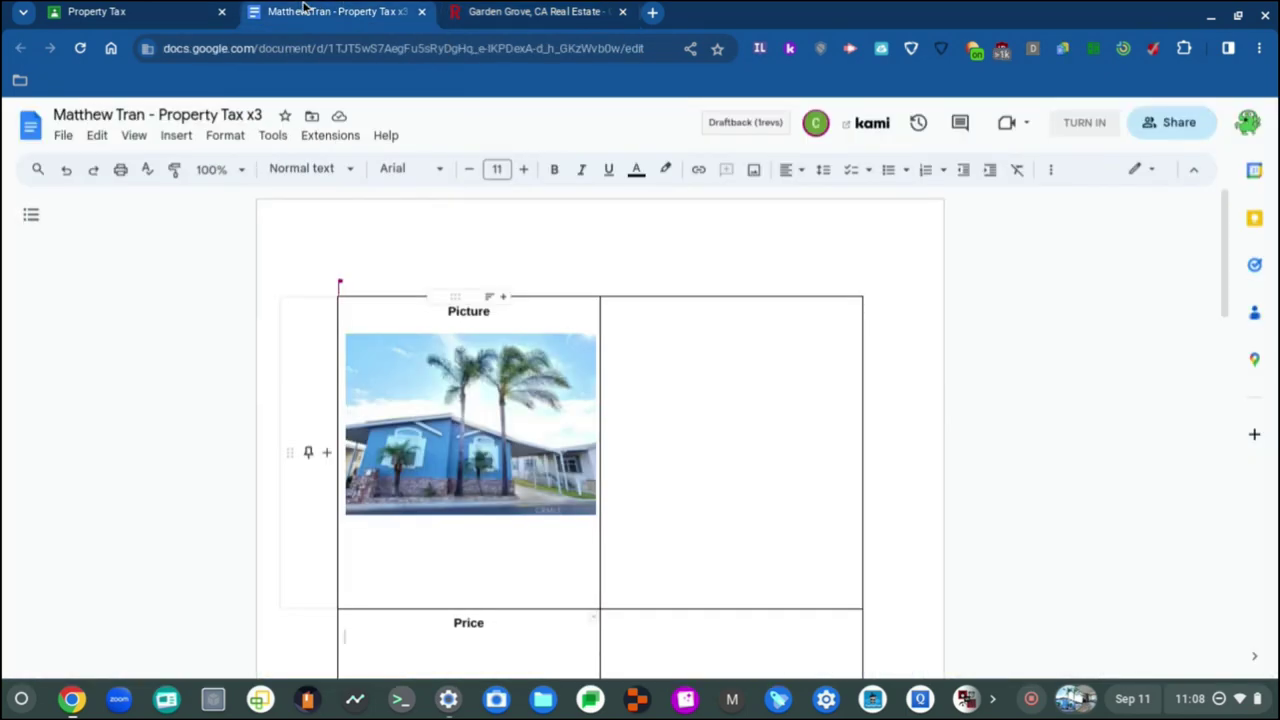
pyautogui.click(475, 11)
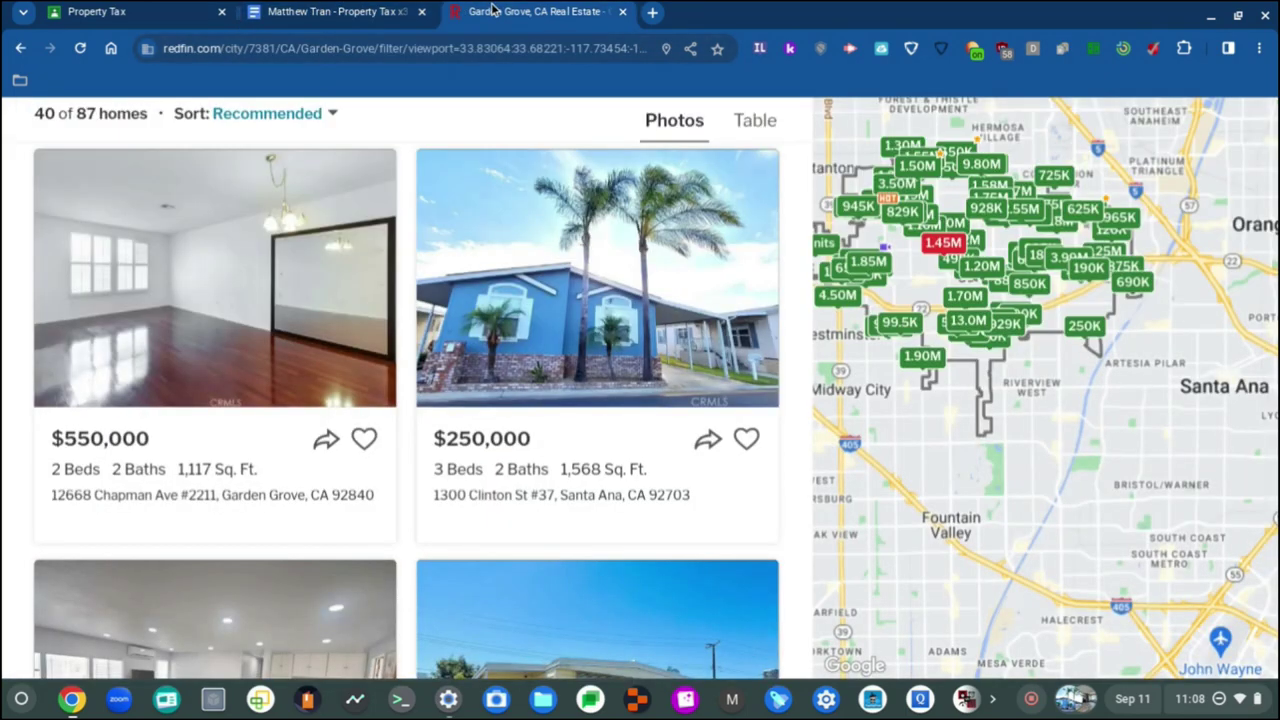
pyautogui.click(357, 9)
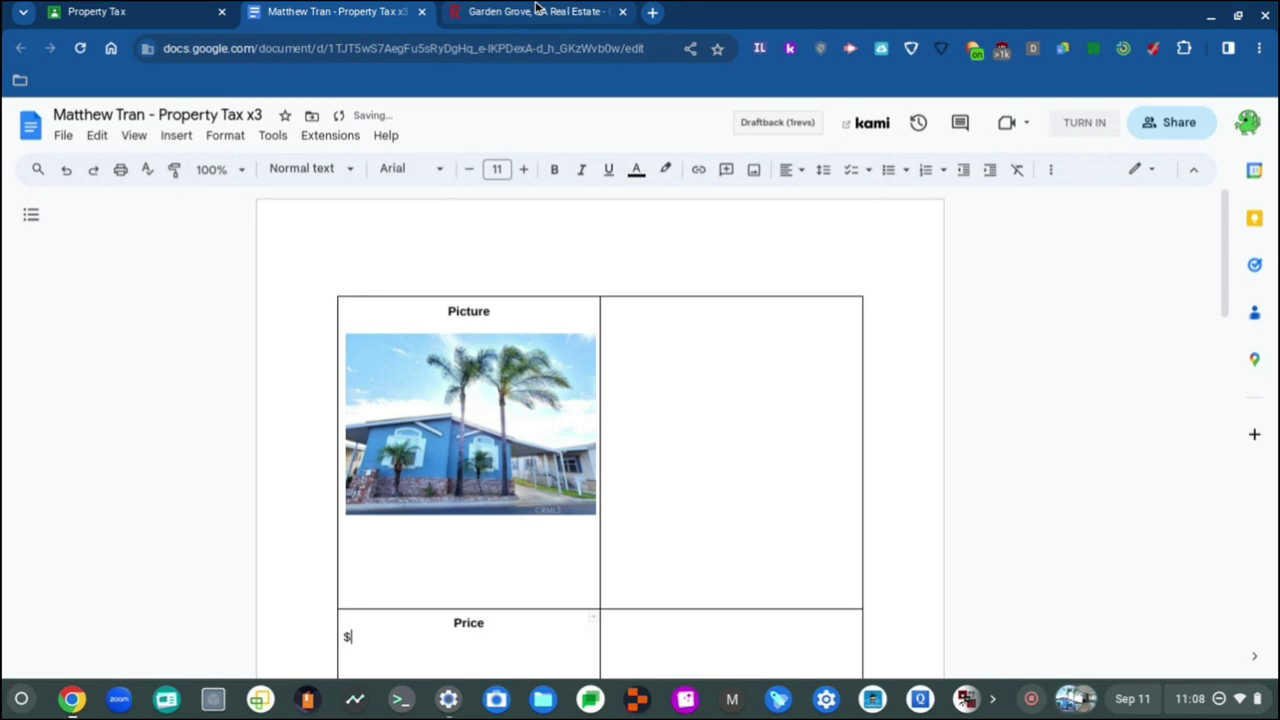
pyautogui.click(530, 11)
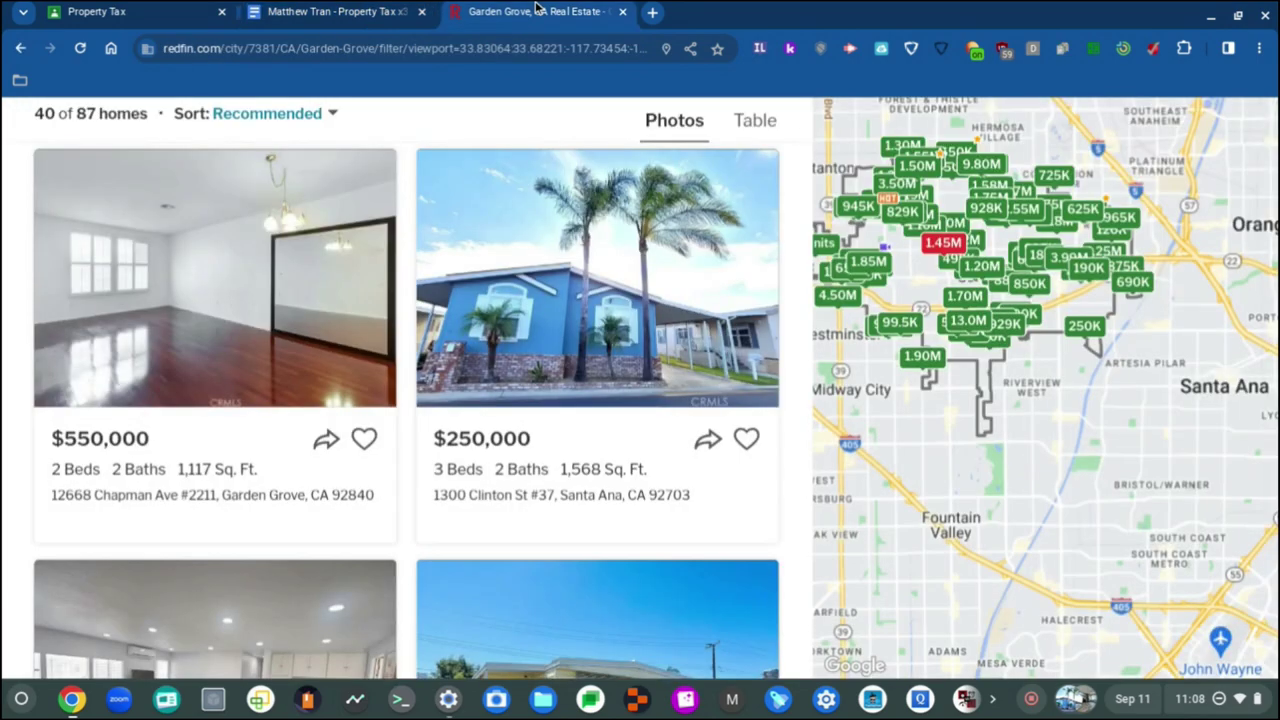
pyautogui.click(314, 8)
pyautogui.write('0,00')
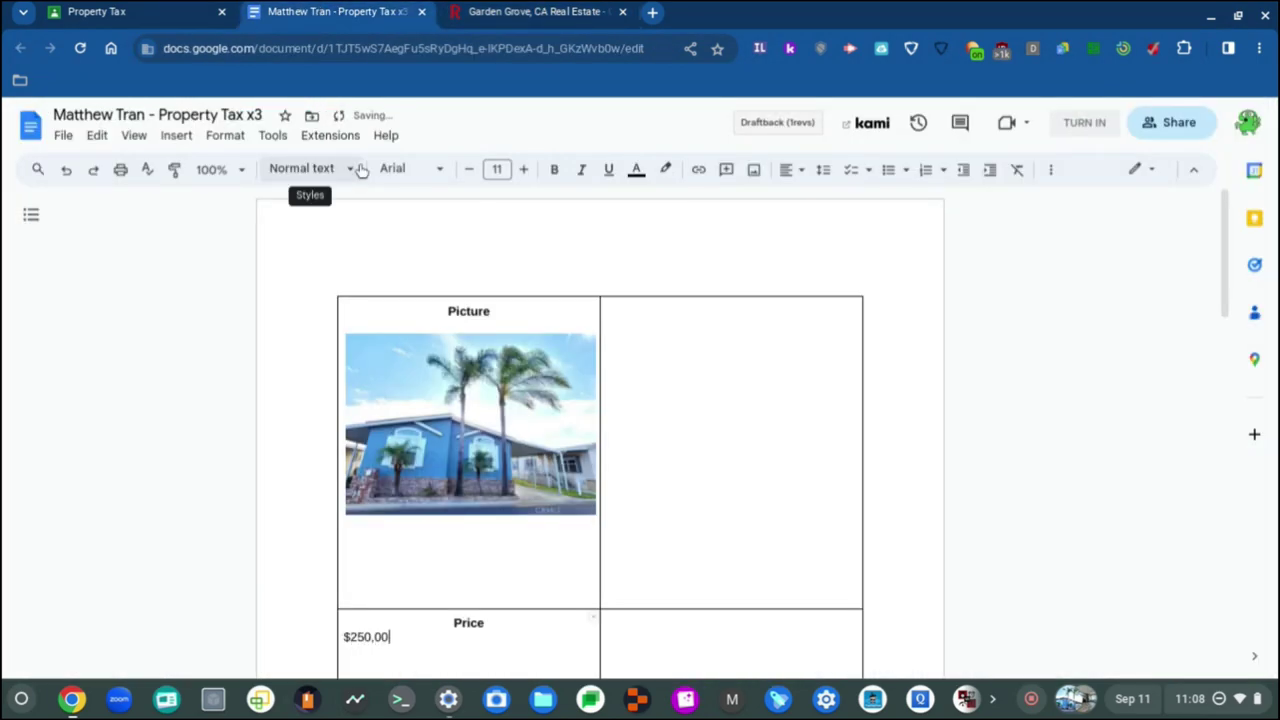
pyautogui.write('0')
pyautogui.click(662, 326)
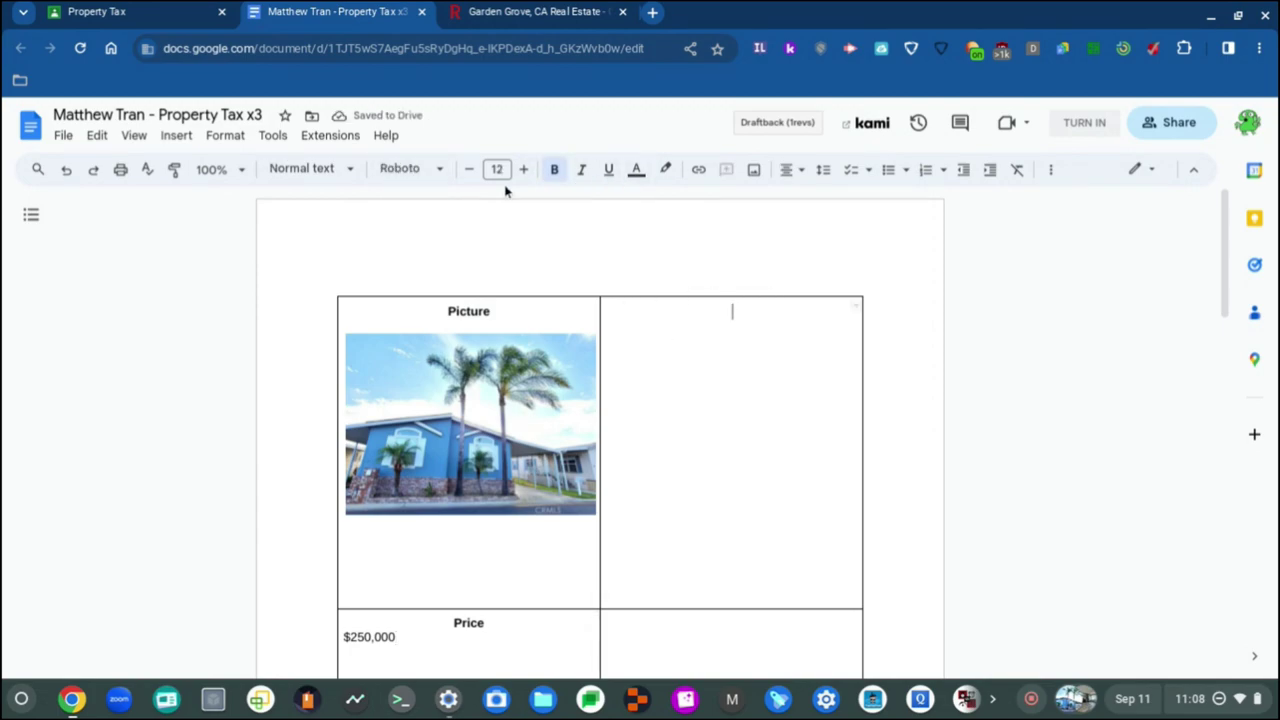
# Step: Add a centred 'Description' heading in the top-right cell with a new line below it
pyautogui.click(806, 172)
pyautogui.click(803, 172)
pyautogui.write('Descriptio')
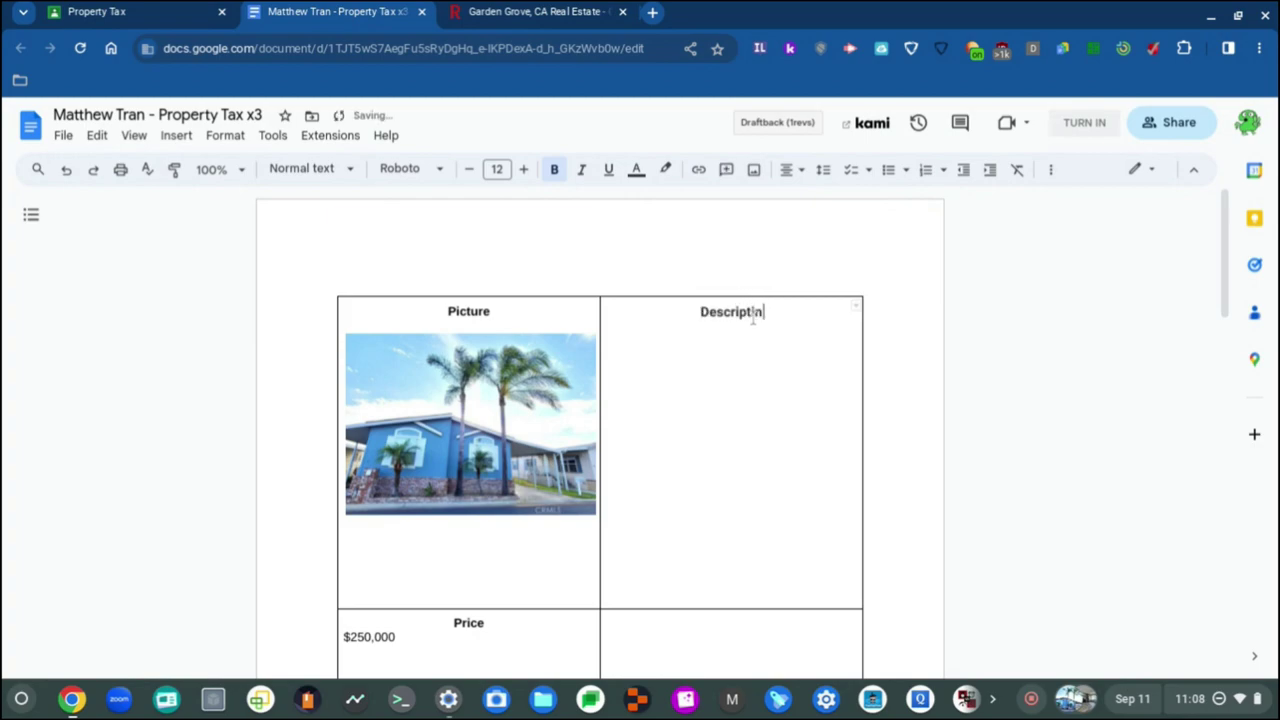
pyautogui.write('n')
pyautogui.press('Return')
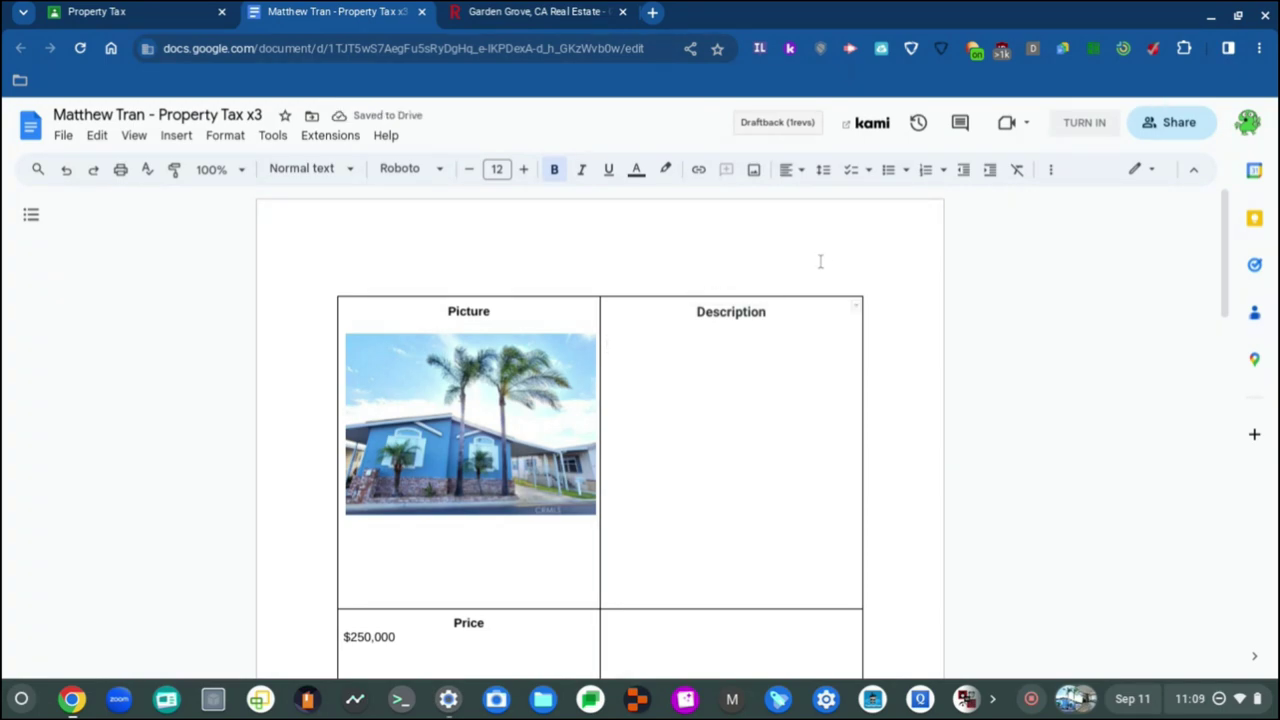
pyautogui.click(470, 10)
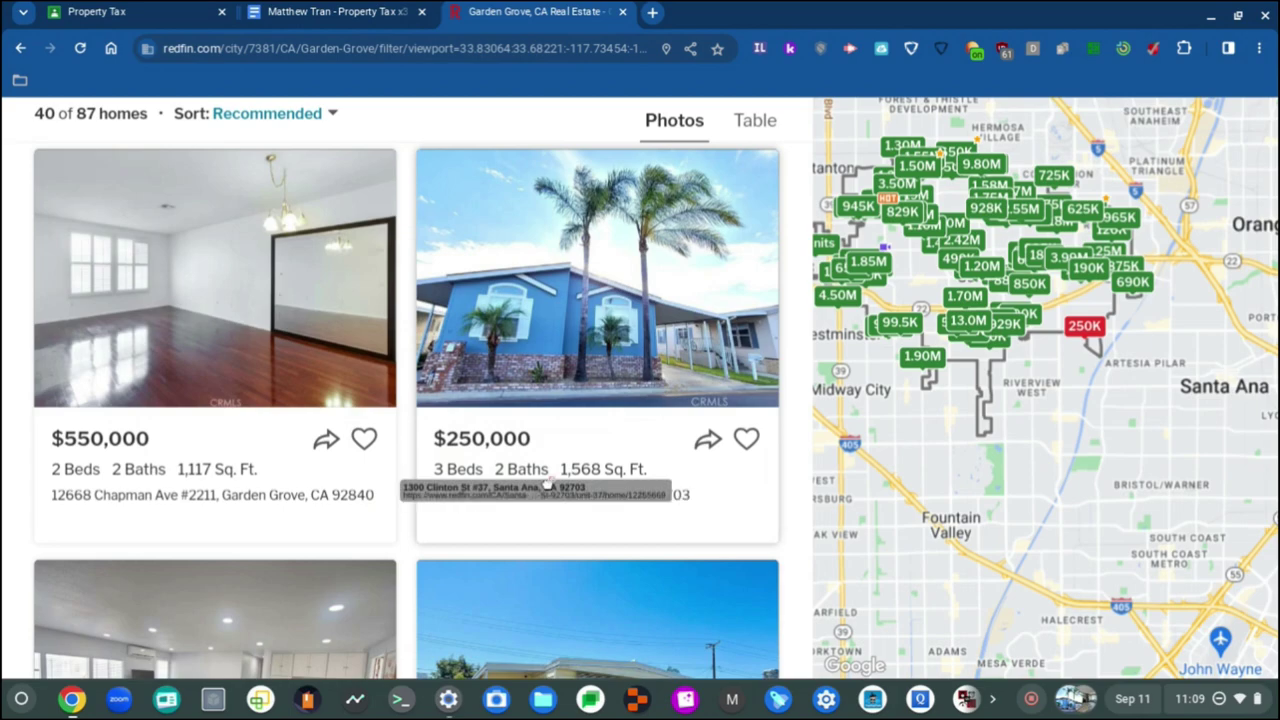
# Step: Type the listing's street address into the Description cell, reading it from Redfin
pyautogui.click(333, 10)
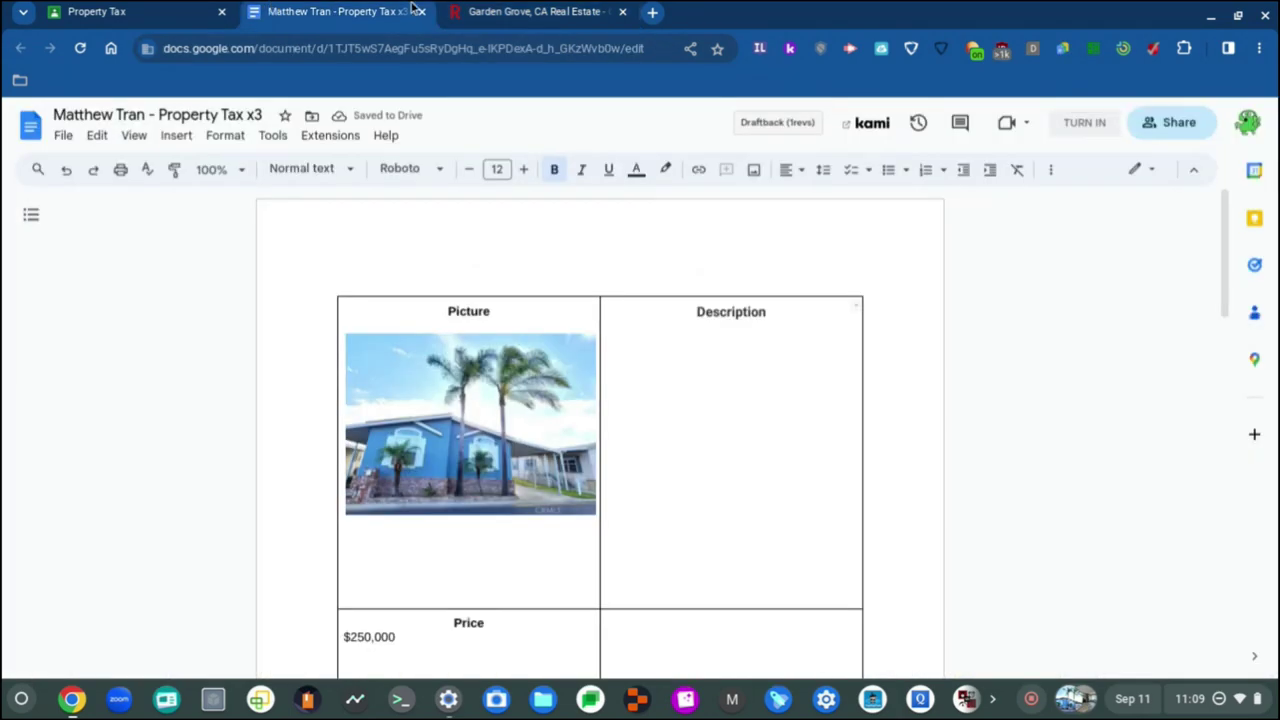
pyautogui.click(520, 10)
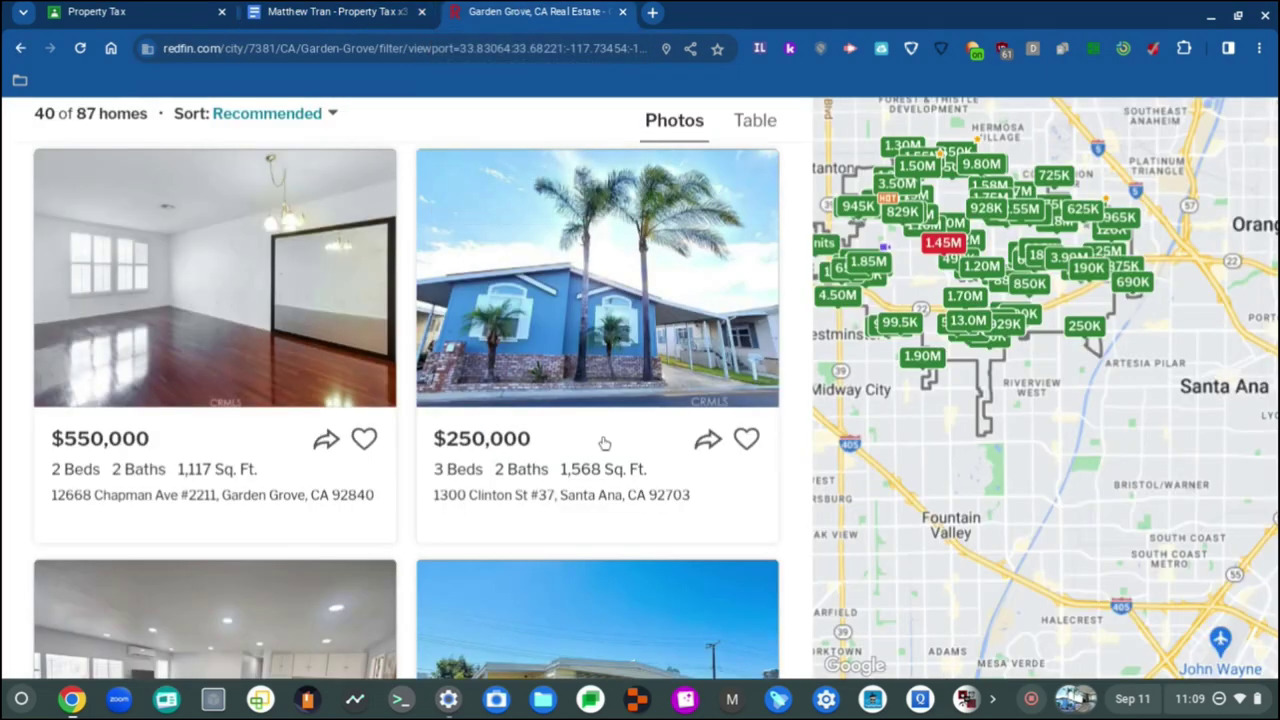
pyautogui.click(362, 10)
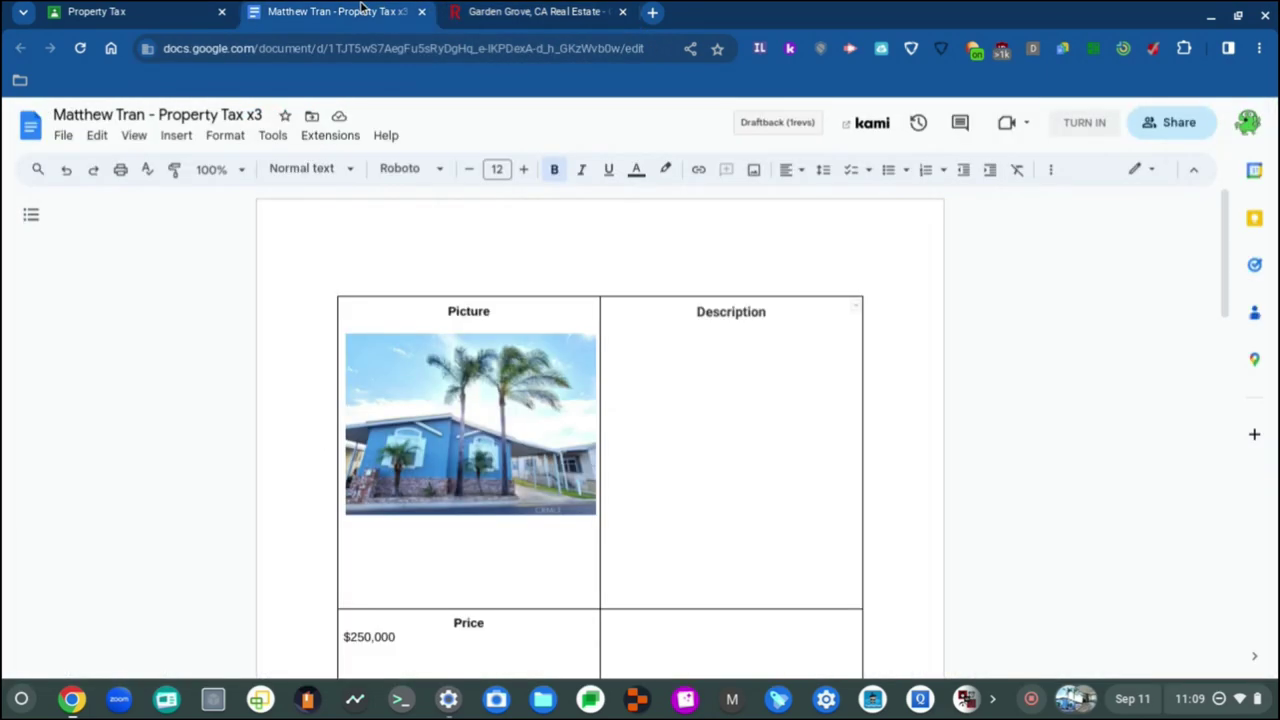
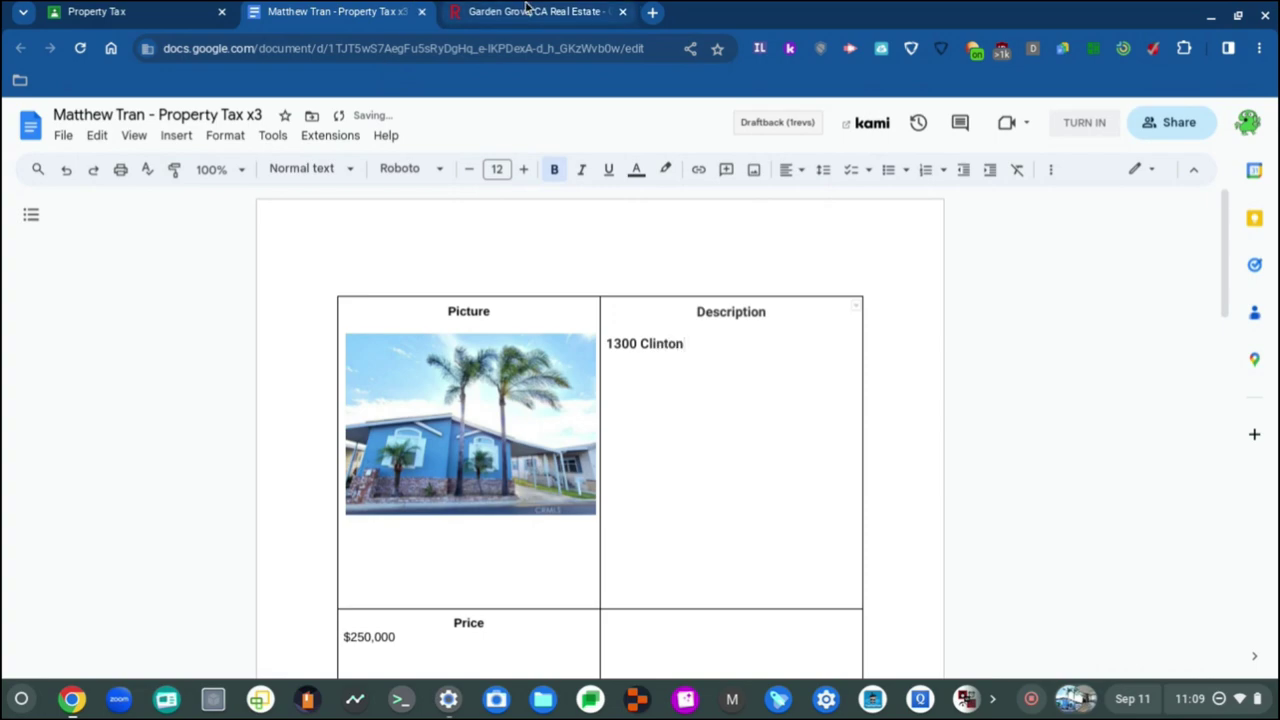
pyautogui.click(527, 10)
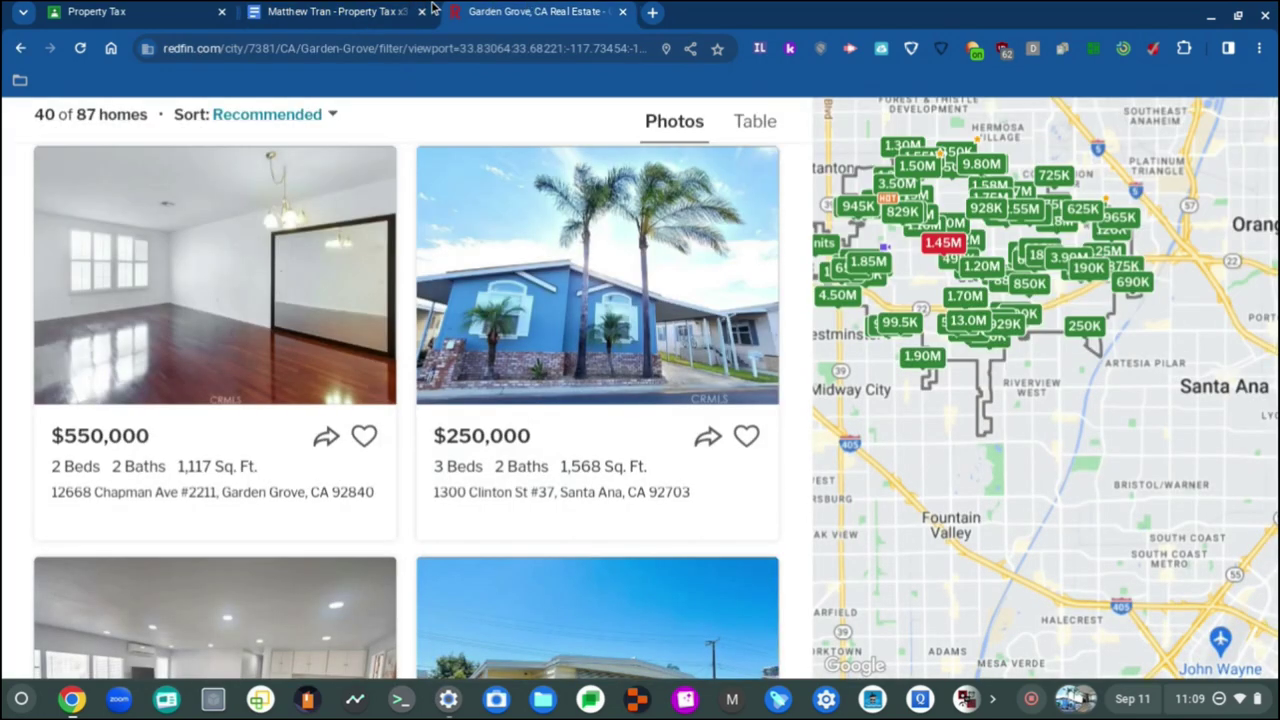
pyautogui.click(352, 8)
pyautogui.write('ST')
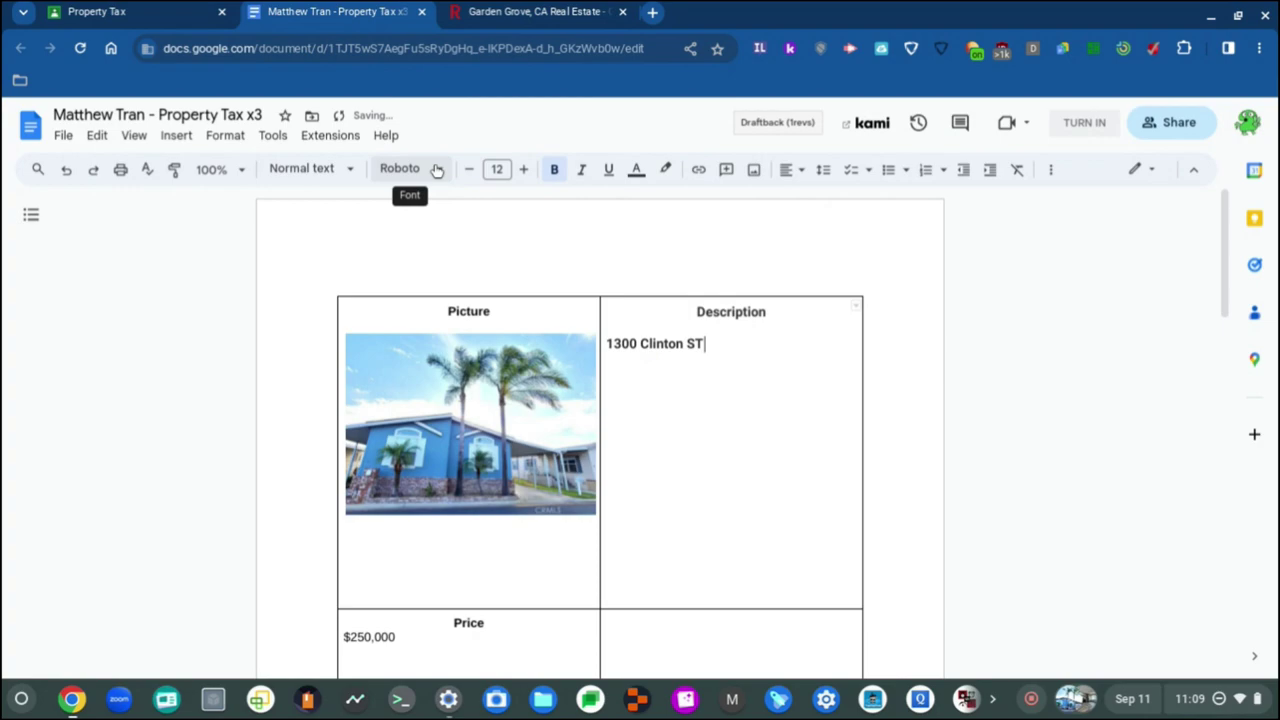
pyautogui.write('=')
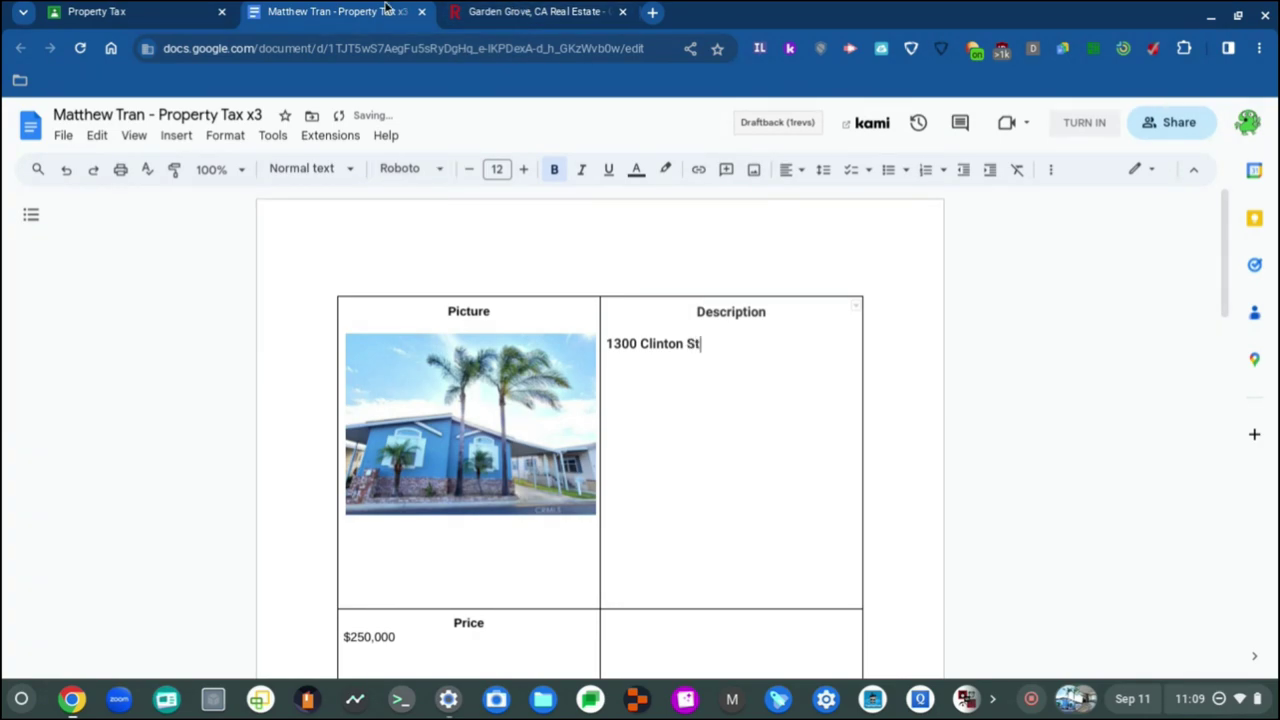
# Step: Complete the address with city, state and zip code, comparing it against the Redfin listing
pyautogui.click(480, 11)
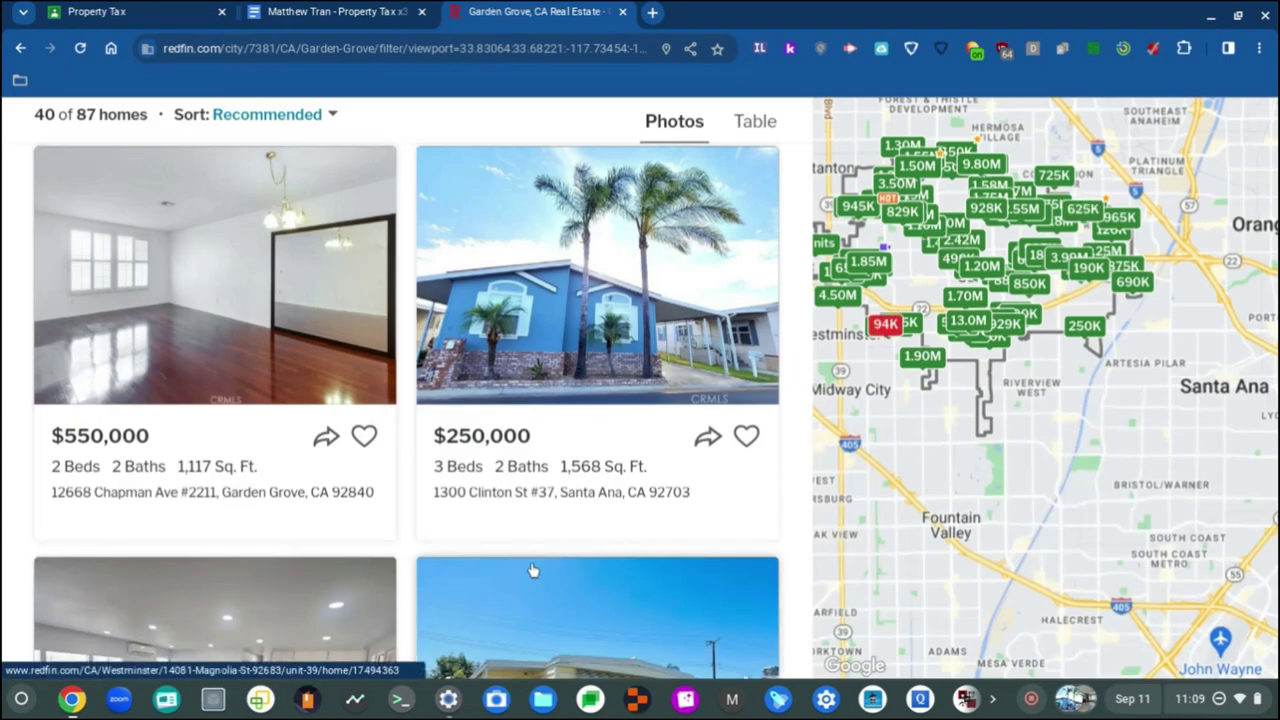
pyautogui.hotkey('ctrl', 'shift', 'Tab')
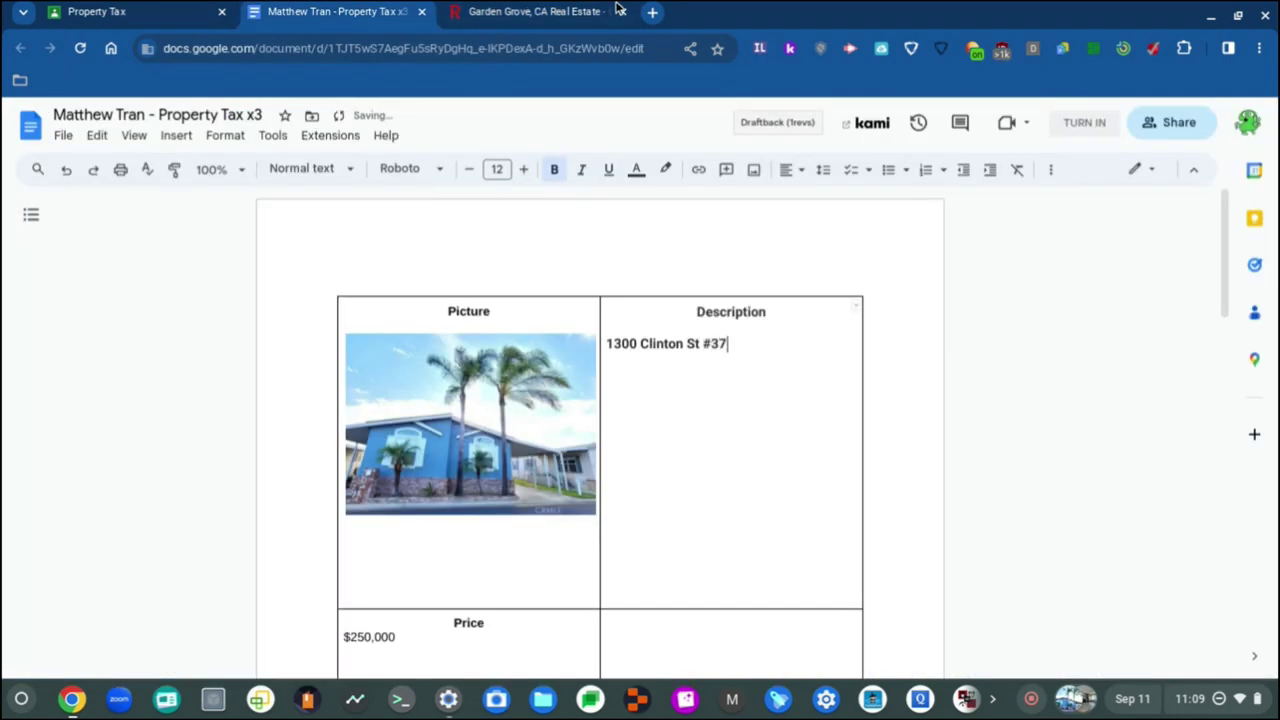
pyautogui.click(617, 10)
pyautogui.scroll(-1, 482, 172)
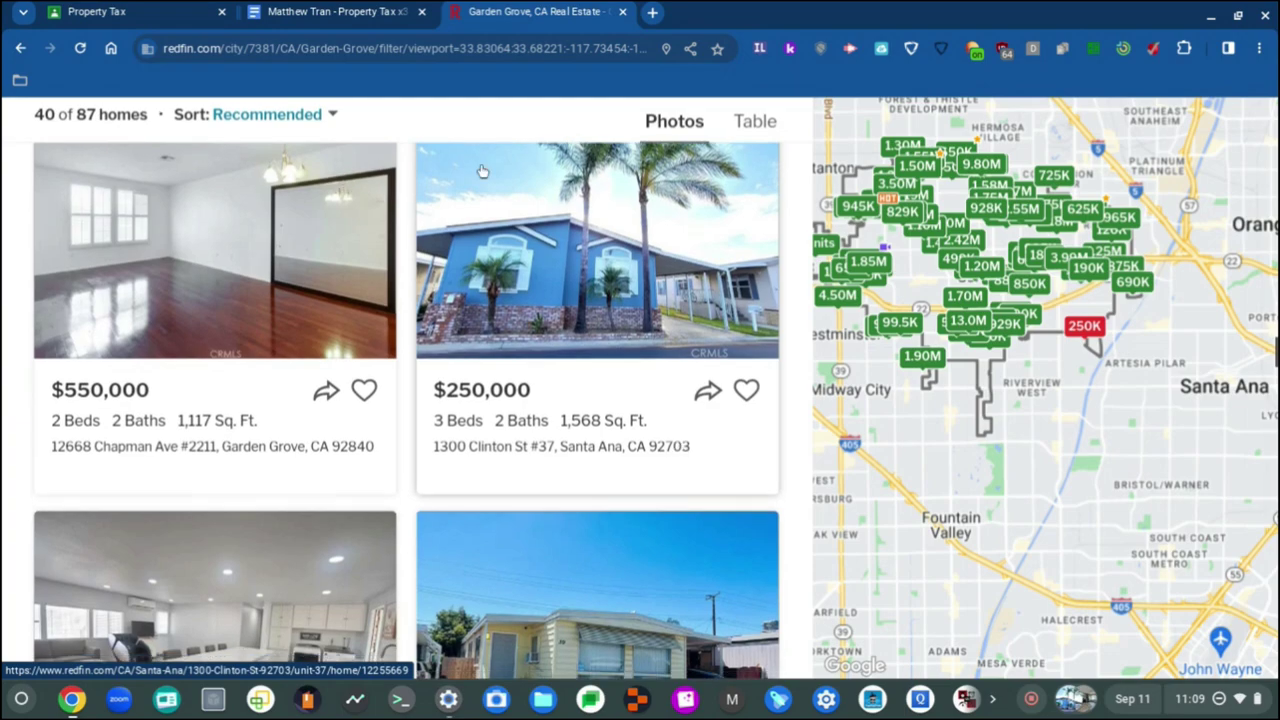
pyautogui.click(307, 10)
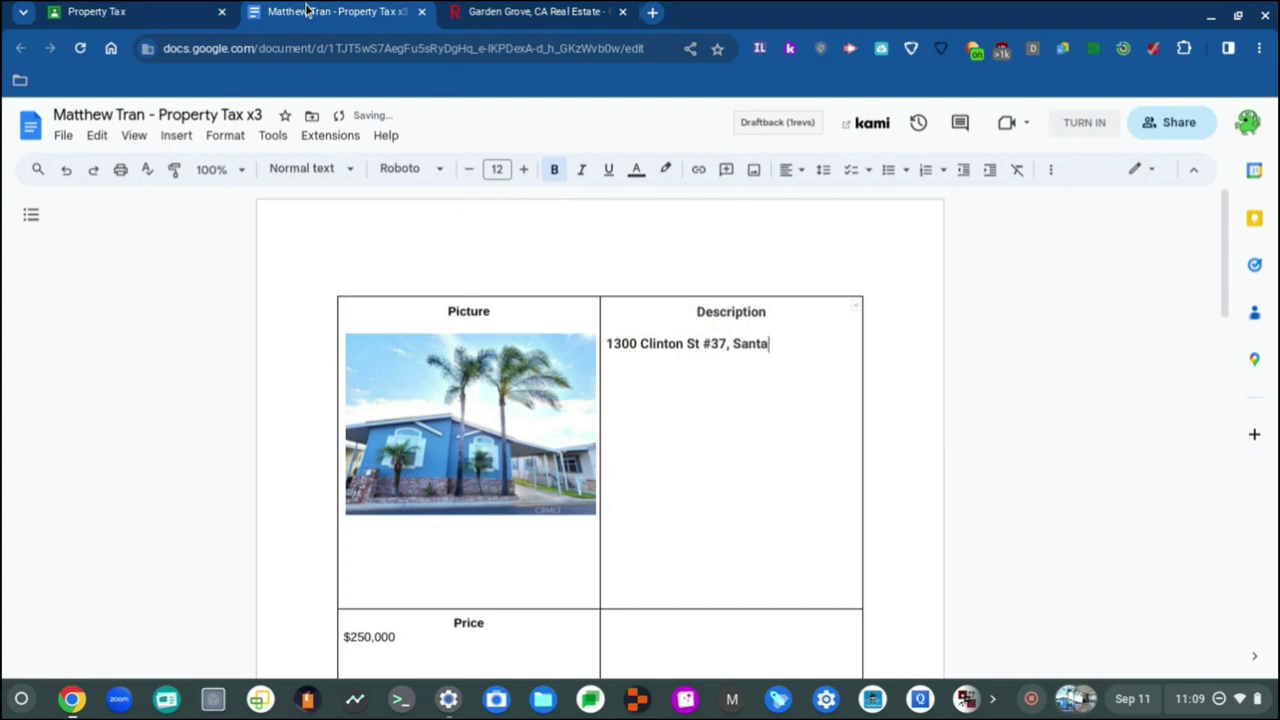
pyautogui.click(480, 11)
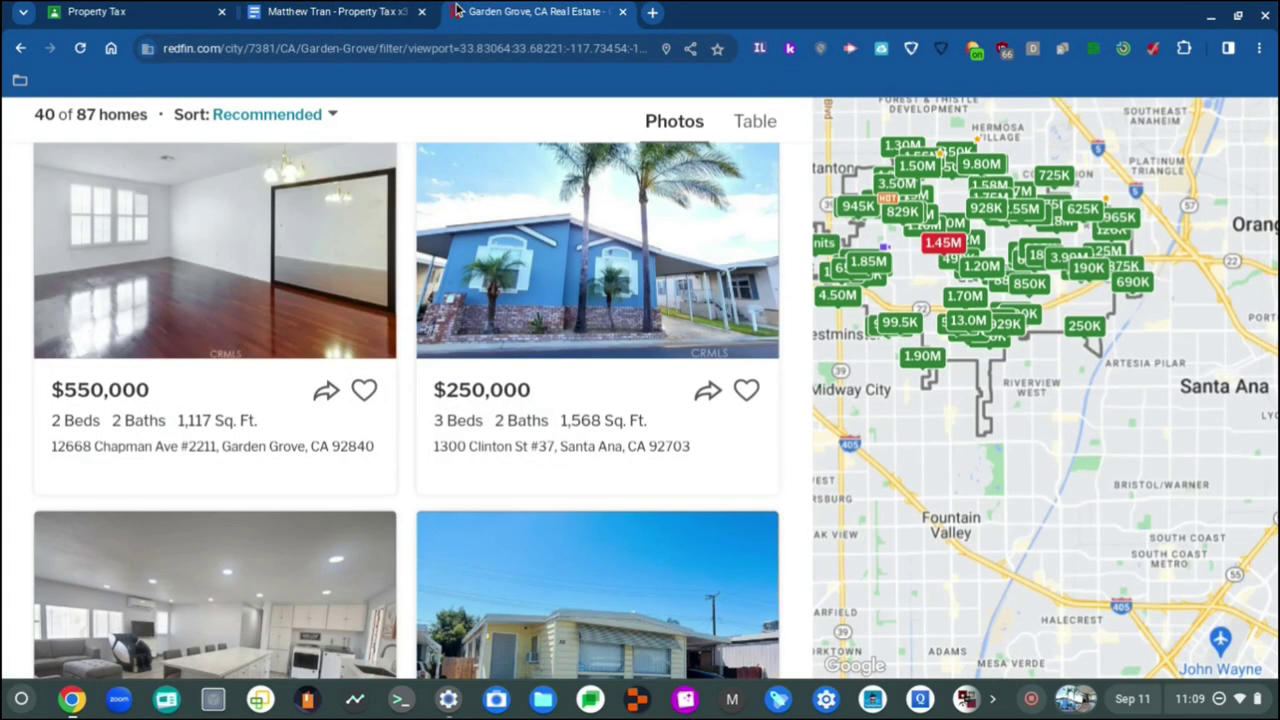
pyautogui.click(345, 10)
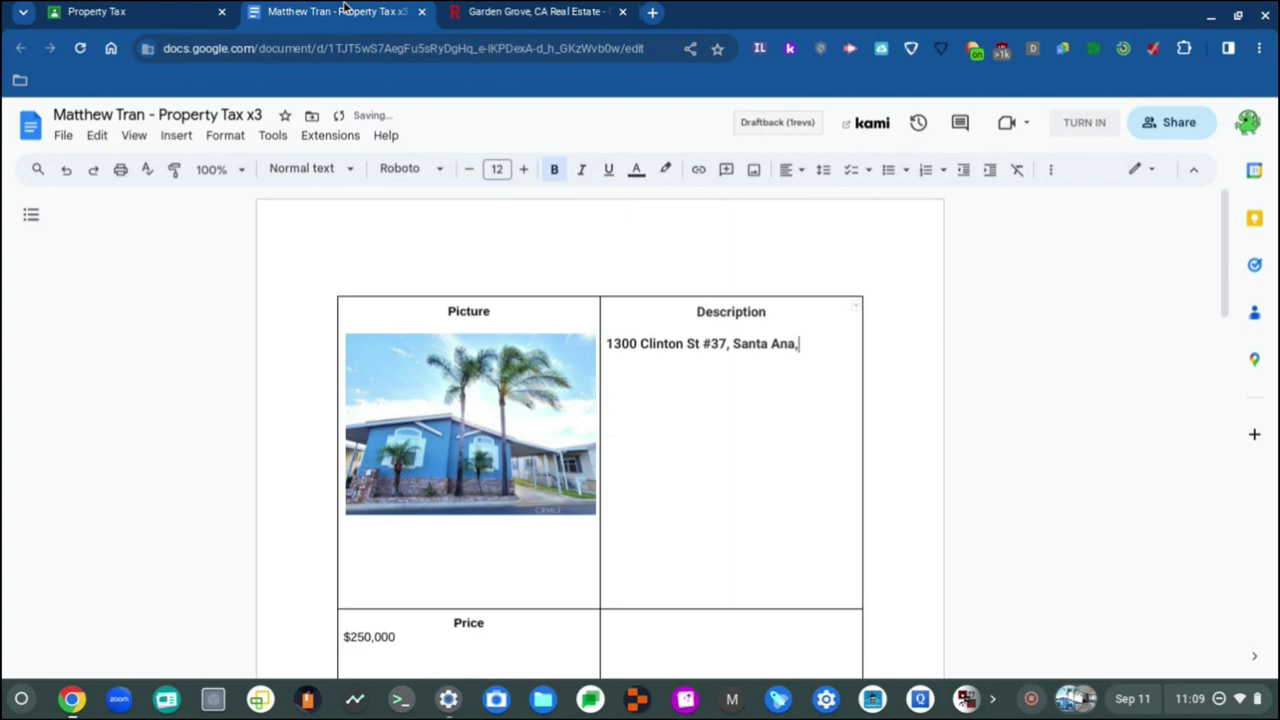
pyautogui.click(500, 11)
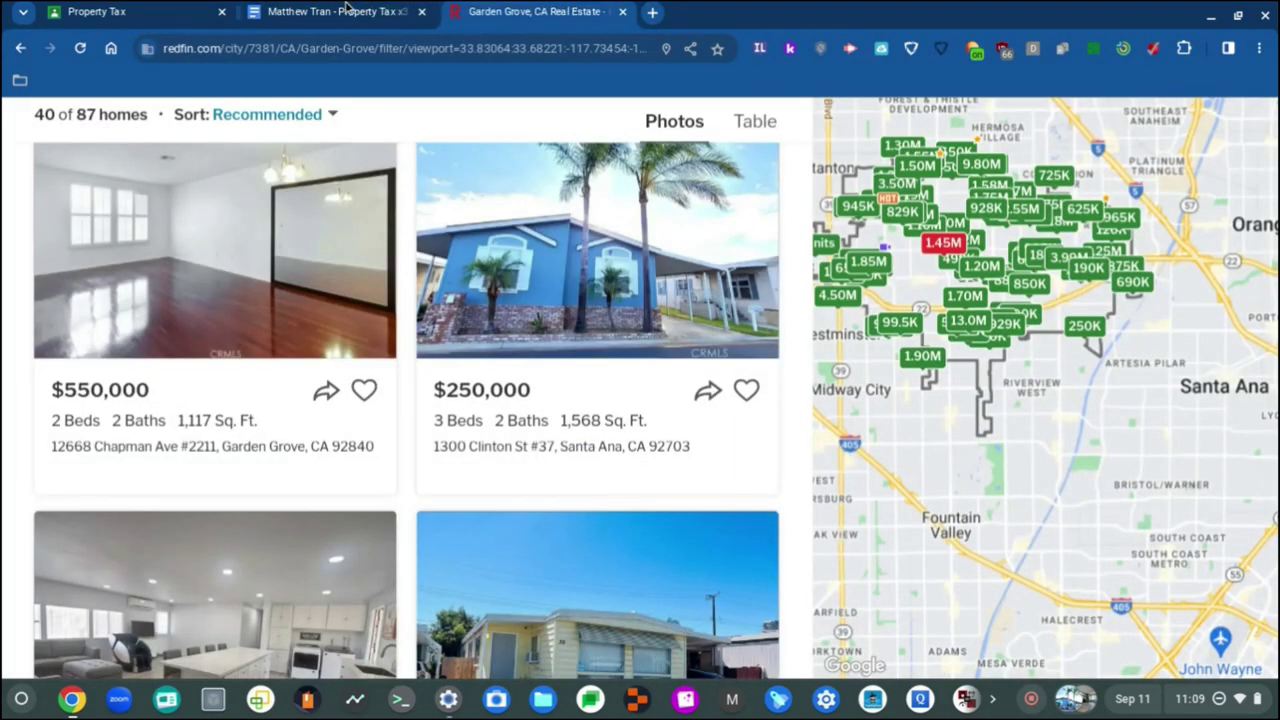
pyautogui.click(286, 10)
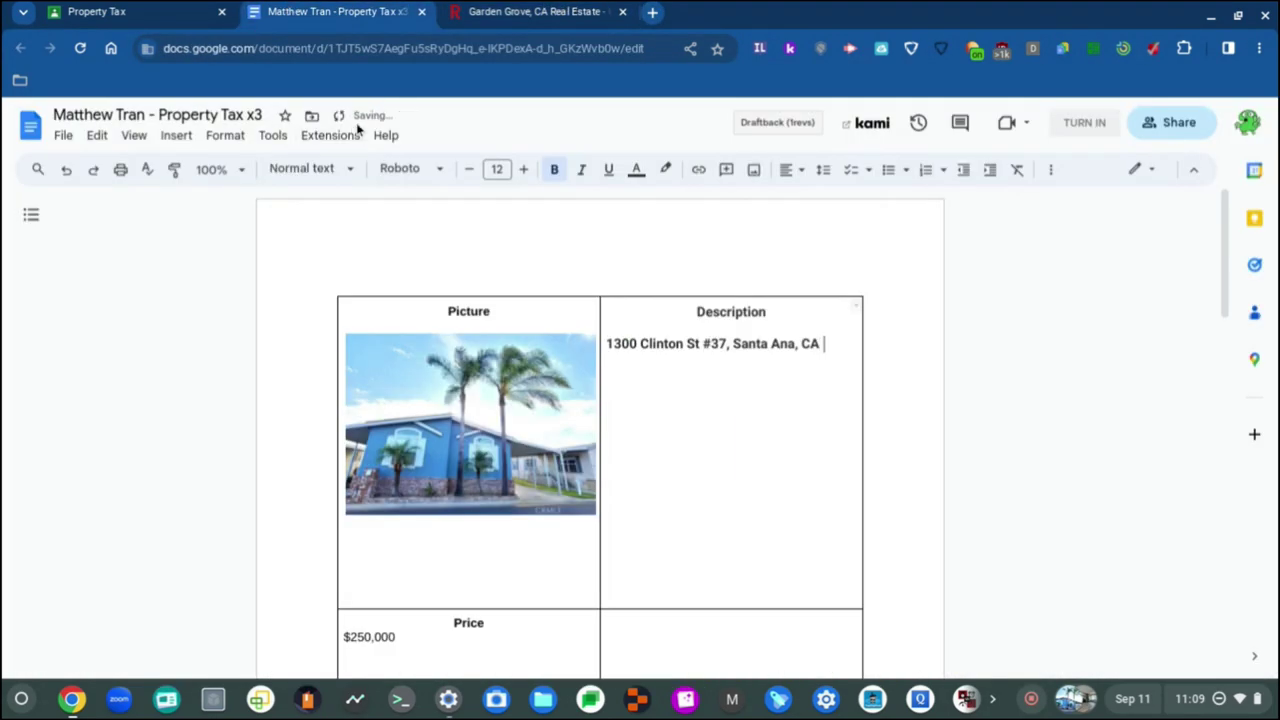
pyautogui.click(505, 11)
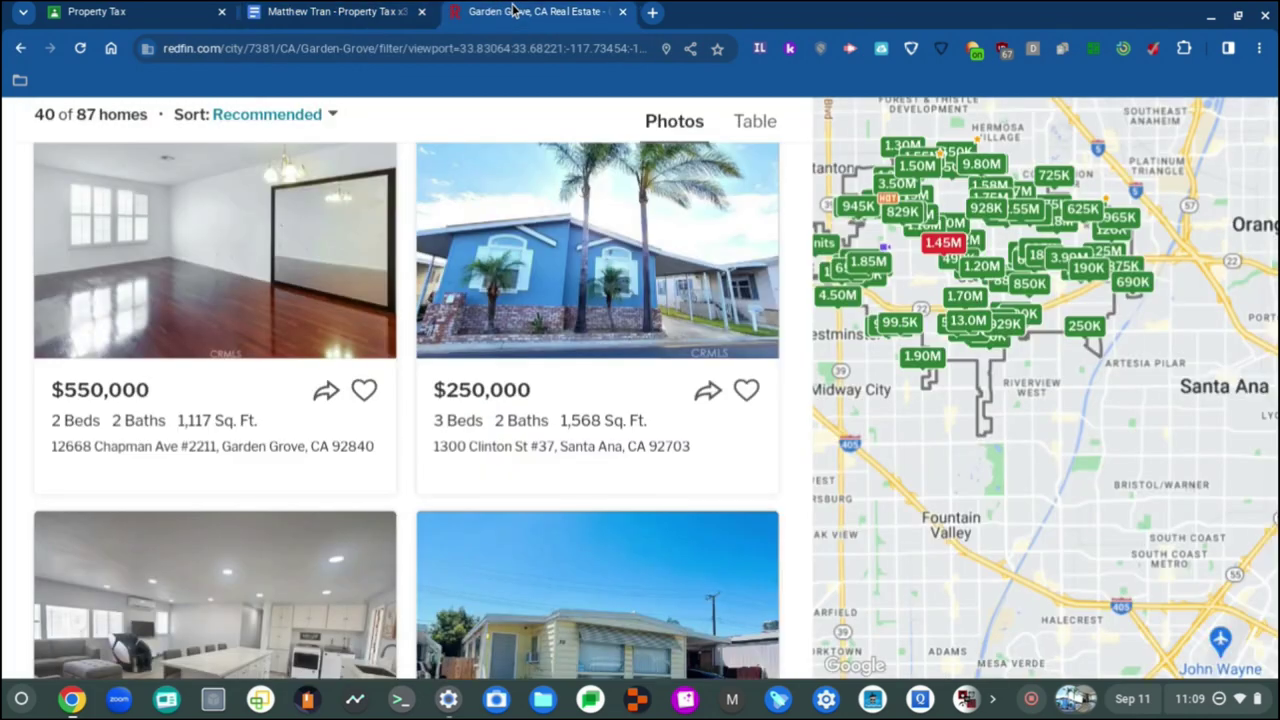
pyautogui.click(286, 10)
pyautogui.write('703')
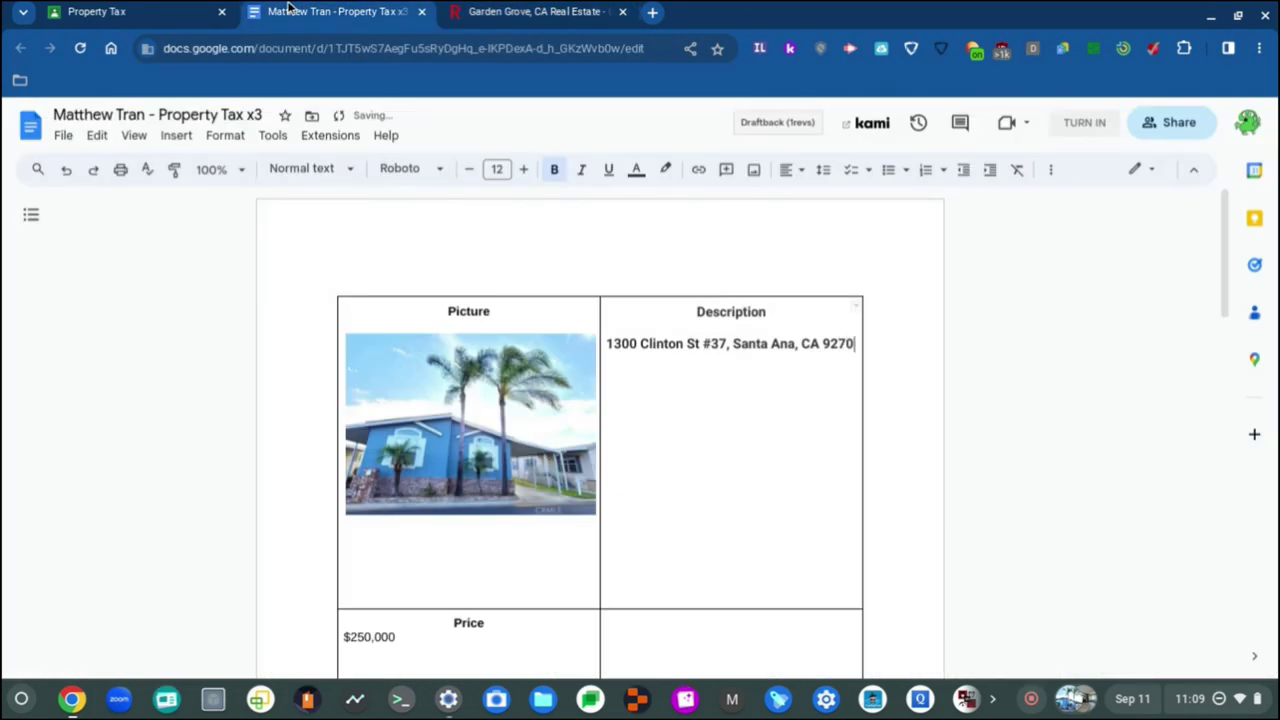
pyautogui.click(572, 8)
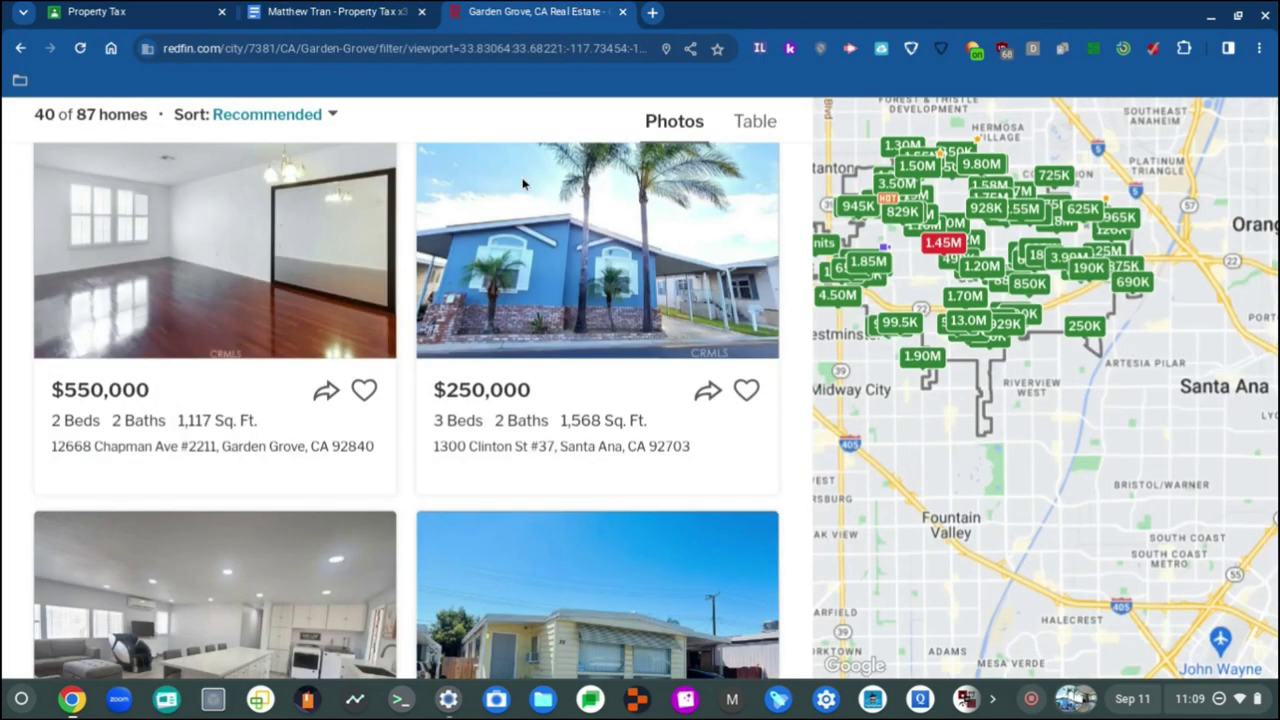
pyautogui.click(320, 11)
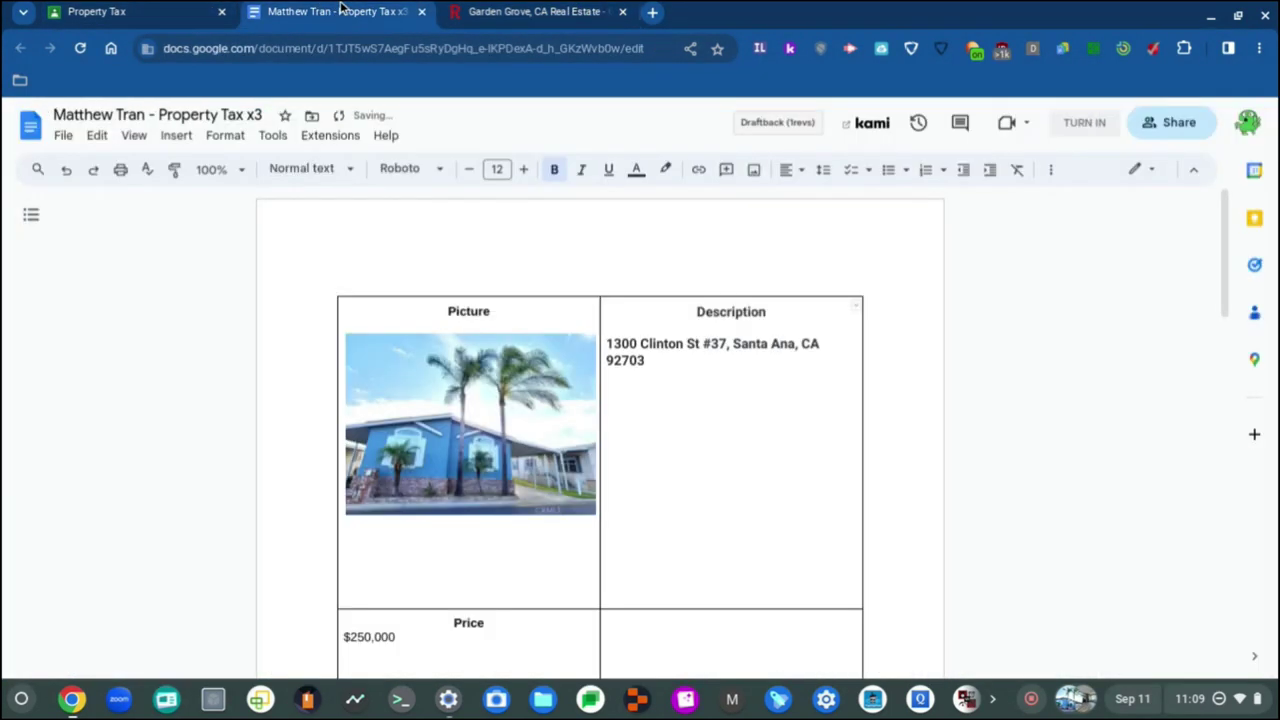
pyautogui.click(520, 8)
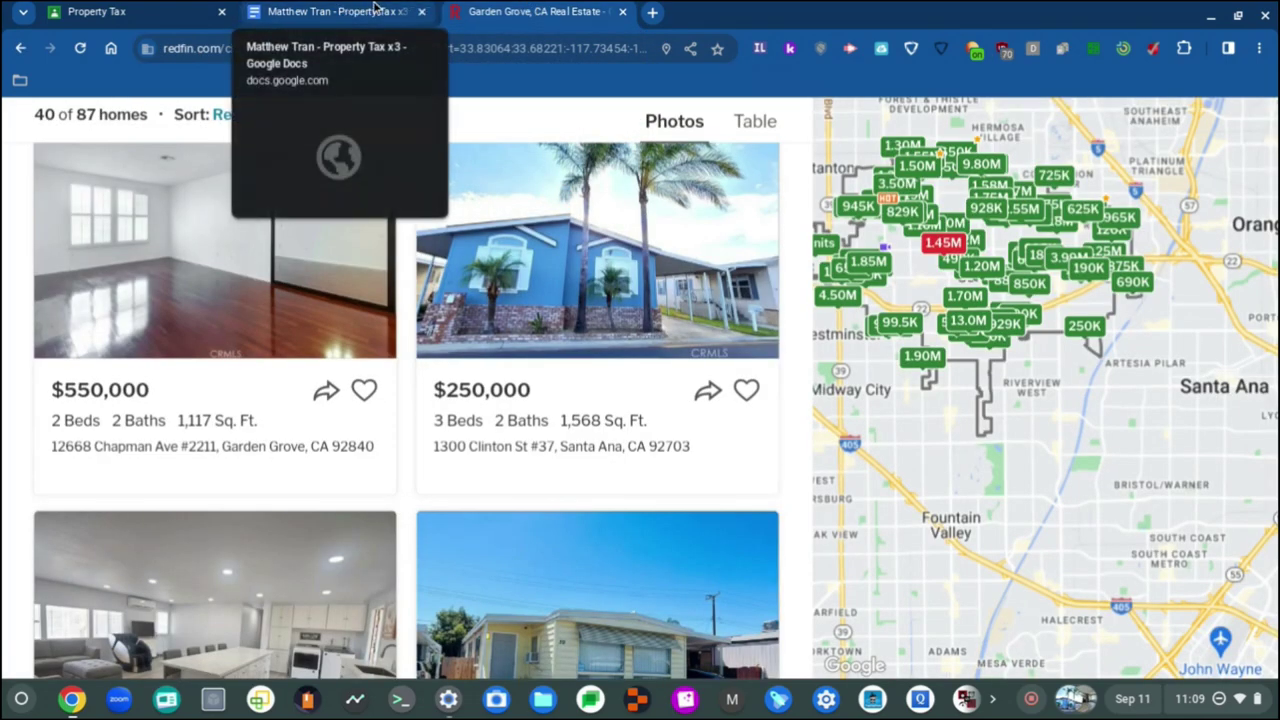
pyautogui.click(343, 11)
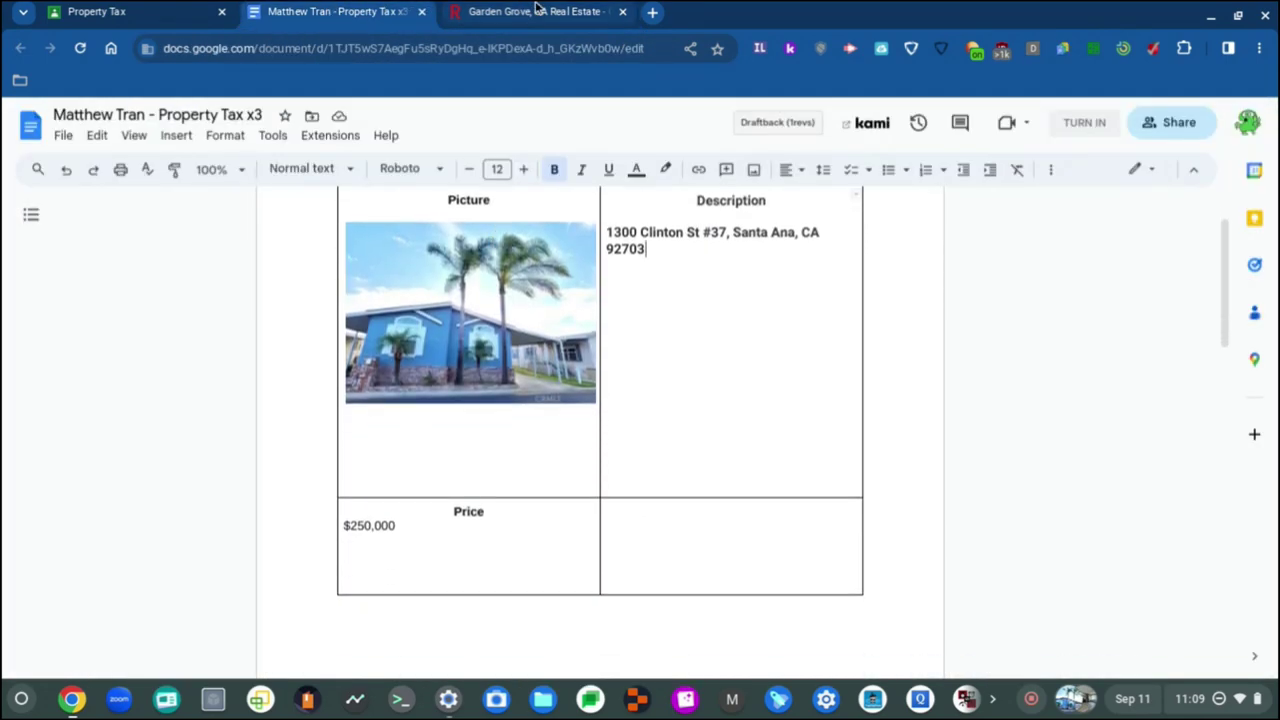
pyautogui.click(537, 11)
# Step: Zoom out Redfin, open the $250,000 Clinton St listing in a new tab, and review its details
pyautogui.scroll(-2, 662, 300)
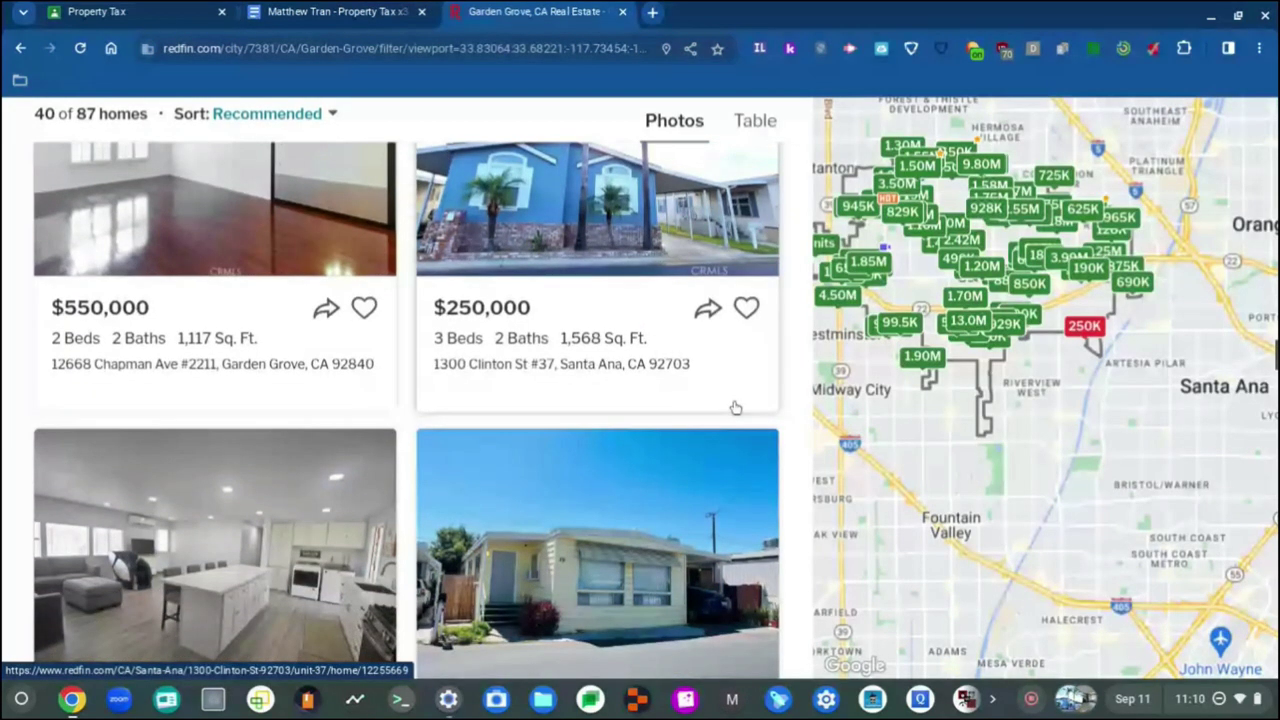
pyautogui.hotkey('ctrl', '-')
pyautogui.hotkey('ctrl', '-')
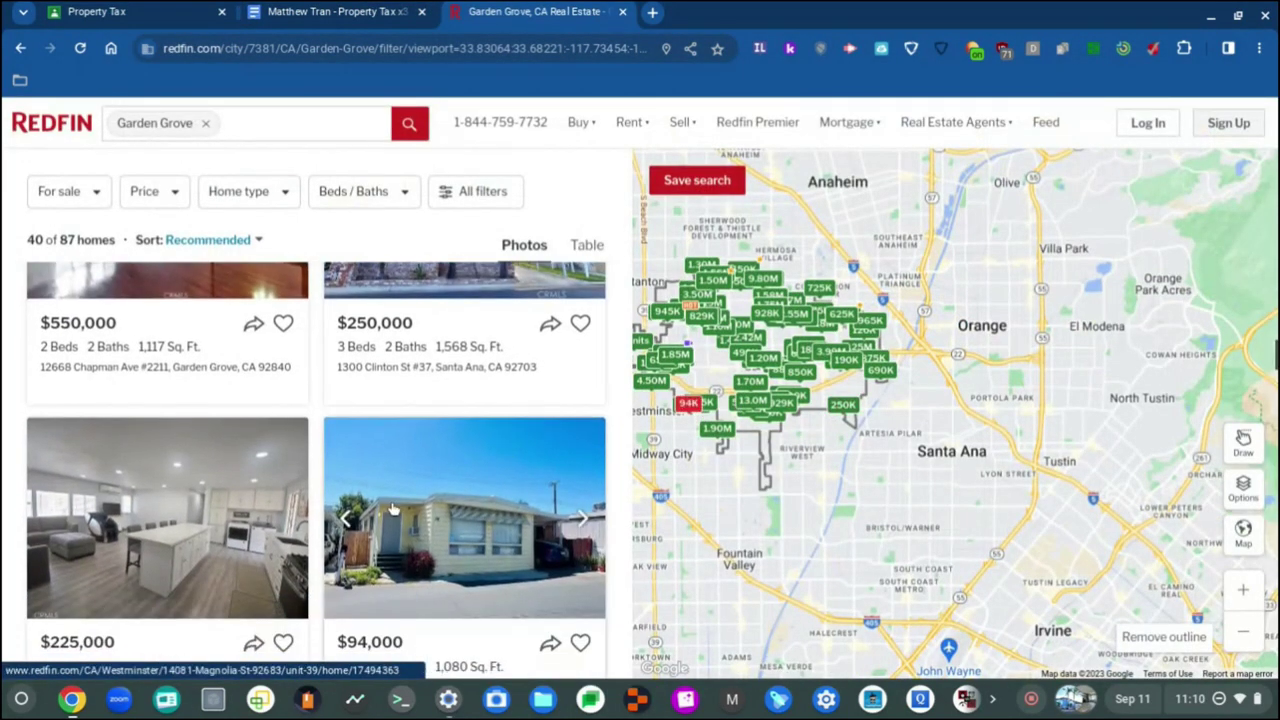
pyautogui.scroll(-3, 392, 510)
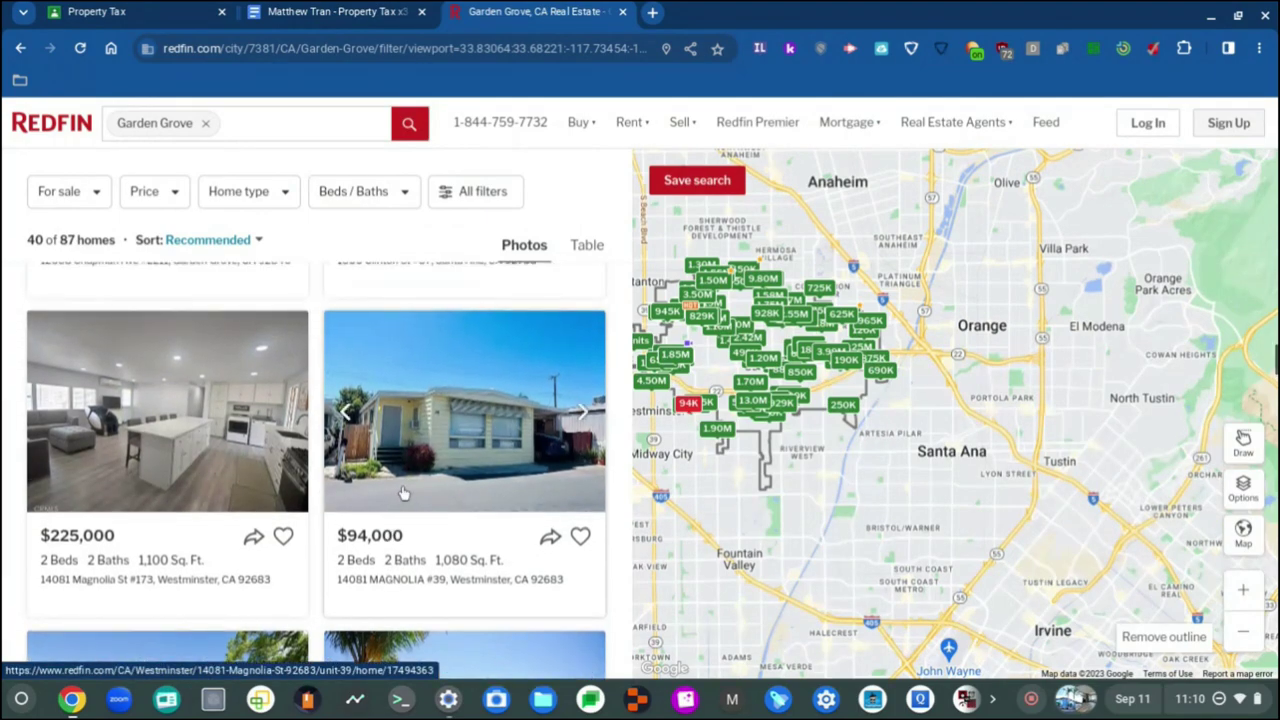
pyautogui.scroll(4, 402, 485)
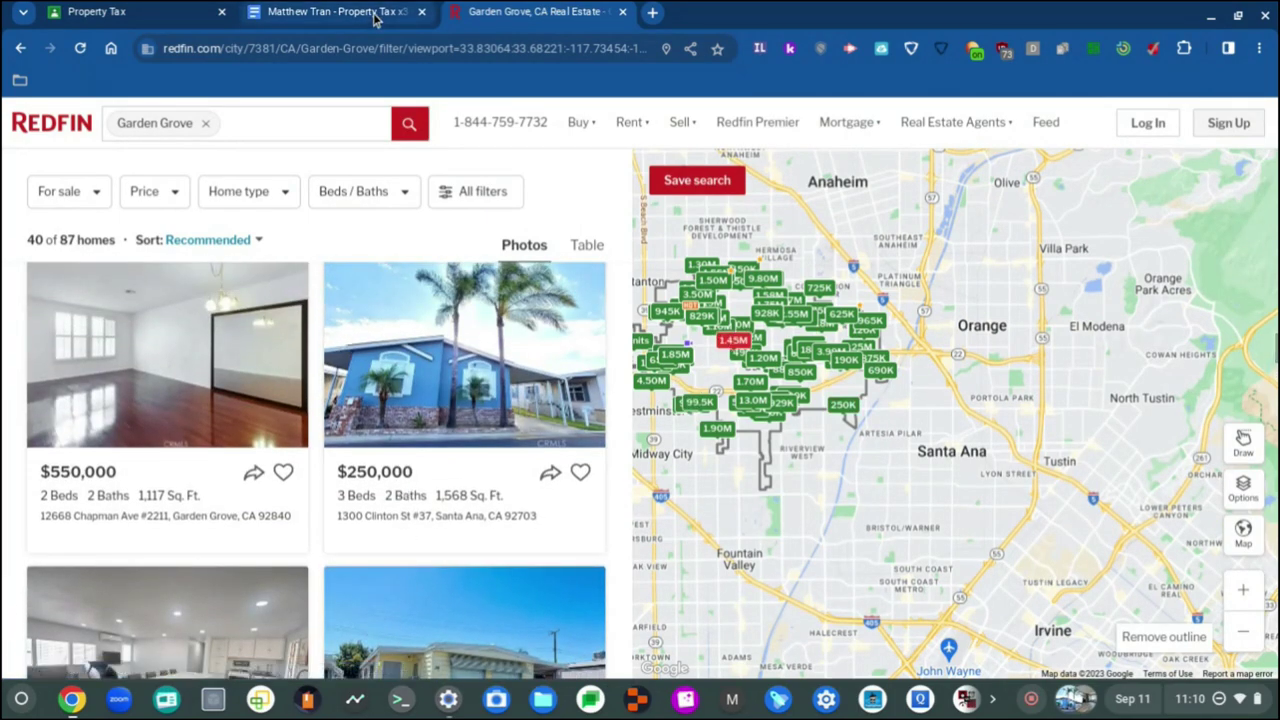
pyautogui.scroll(-2, 494, 314)
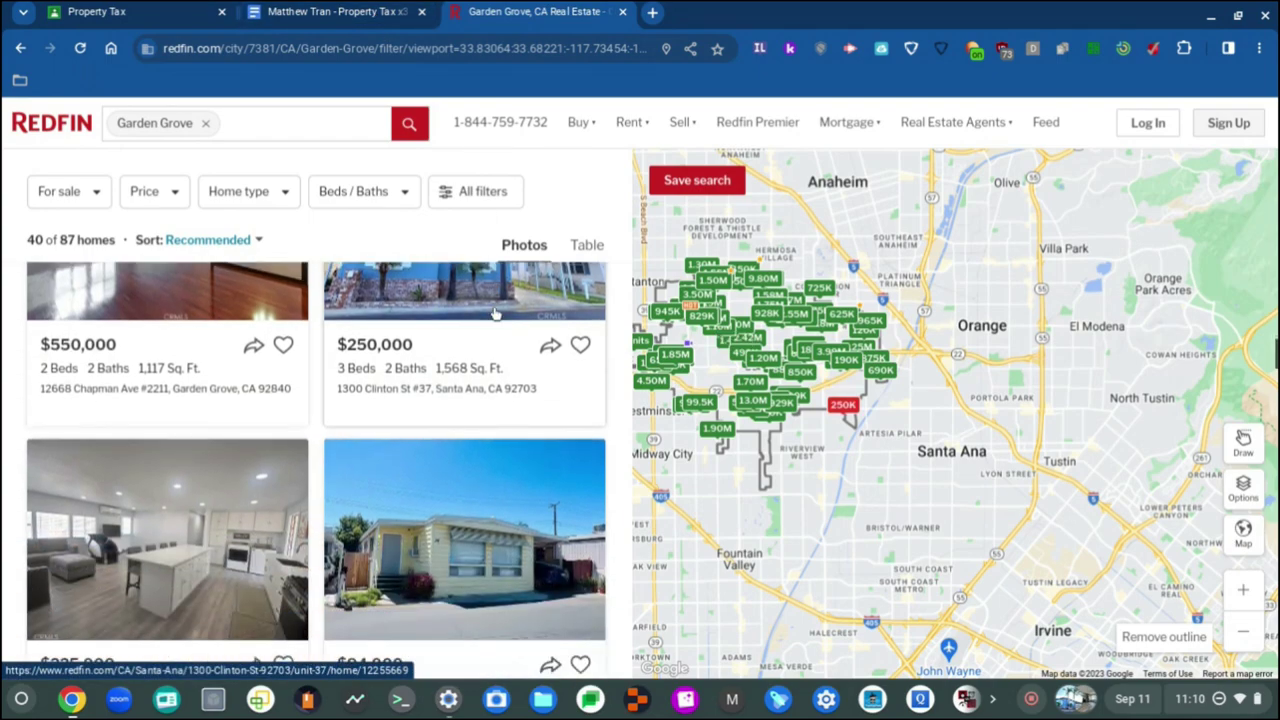
pyautogui.click(441, 369)
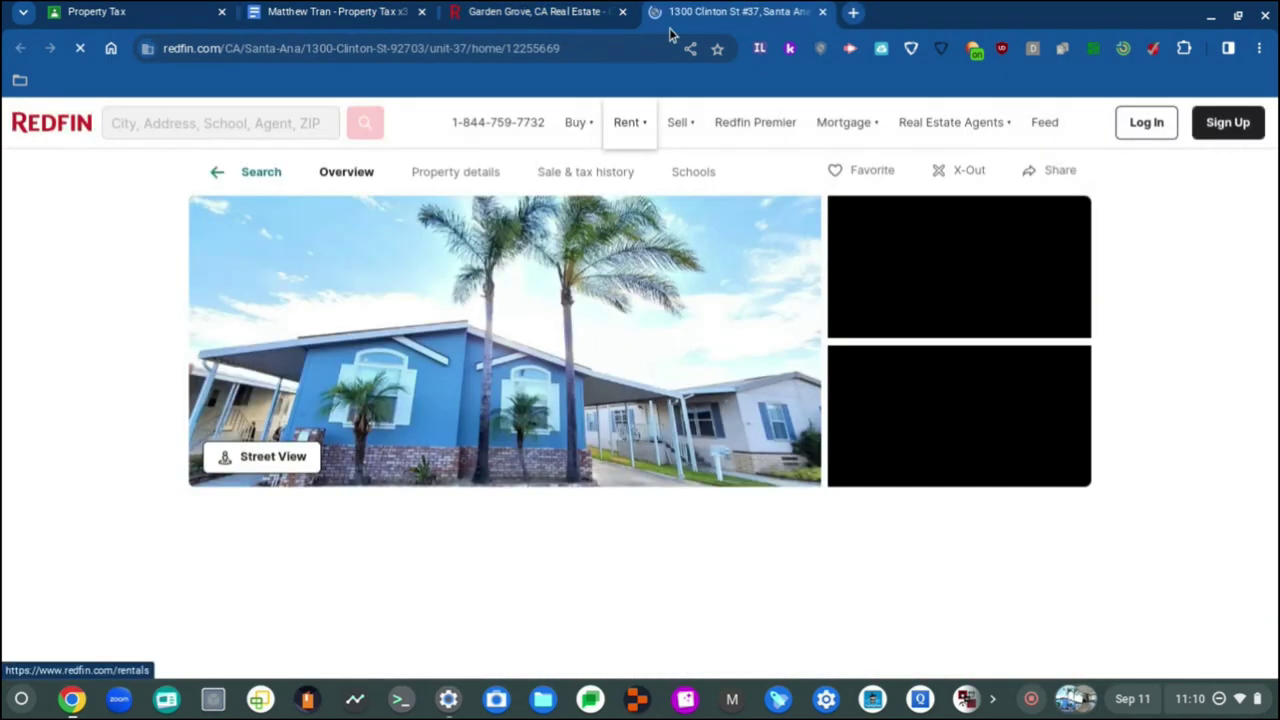
pyautogui.scroll(-2, 528, 426)
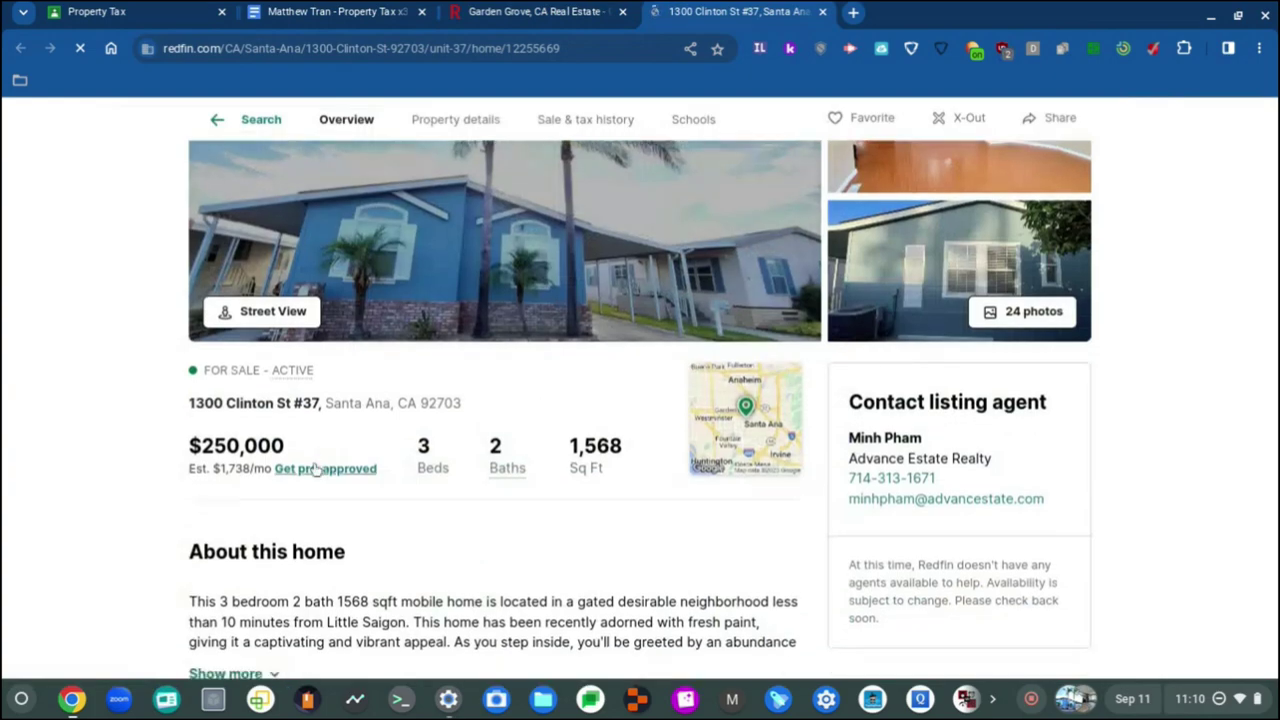
pyautogui.scroll(-1, 100, 474)
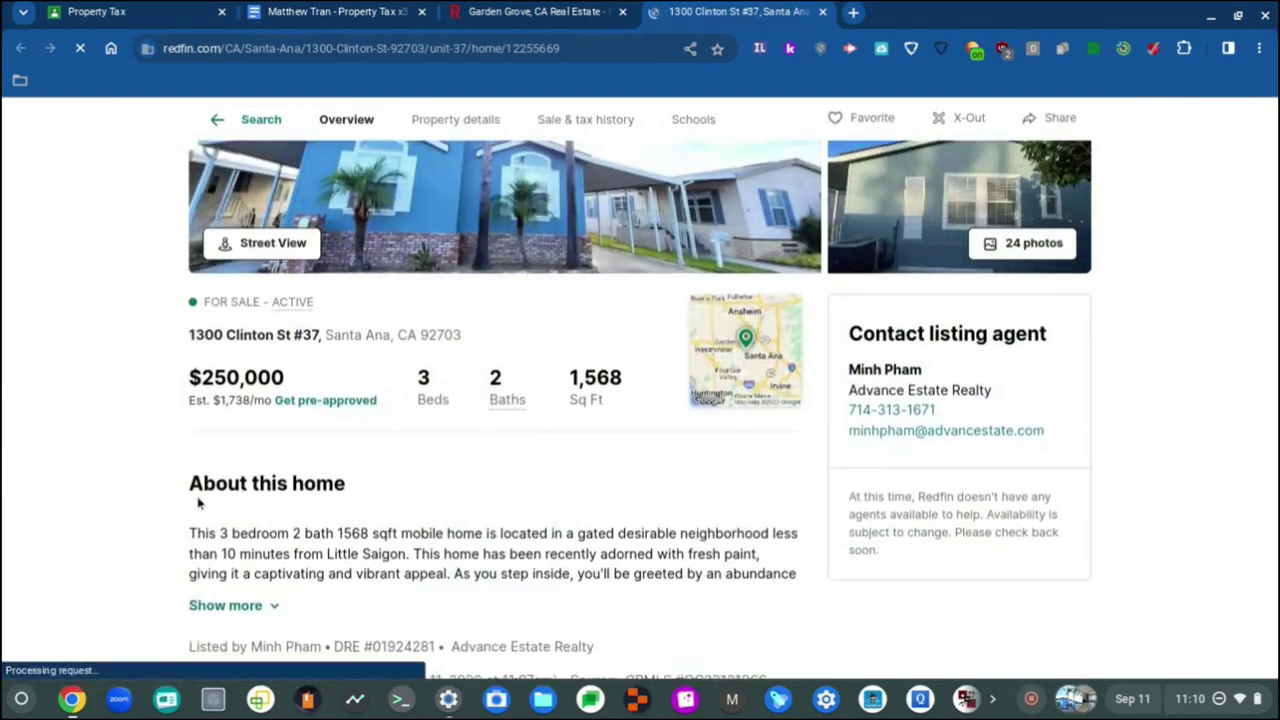
pyautogui.click(538, 11)
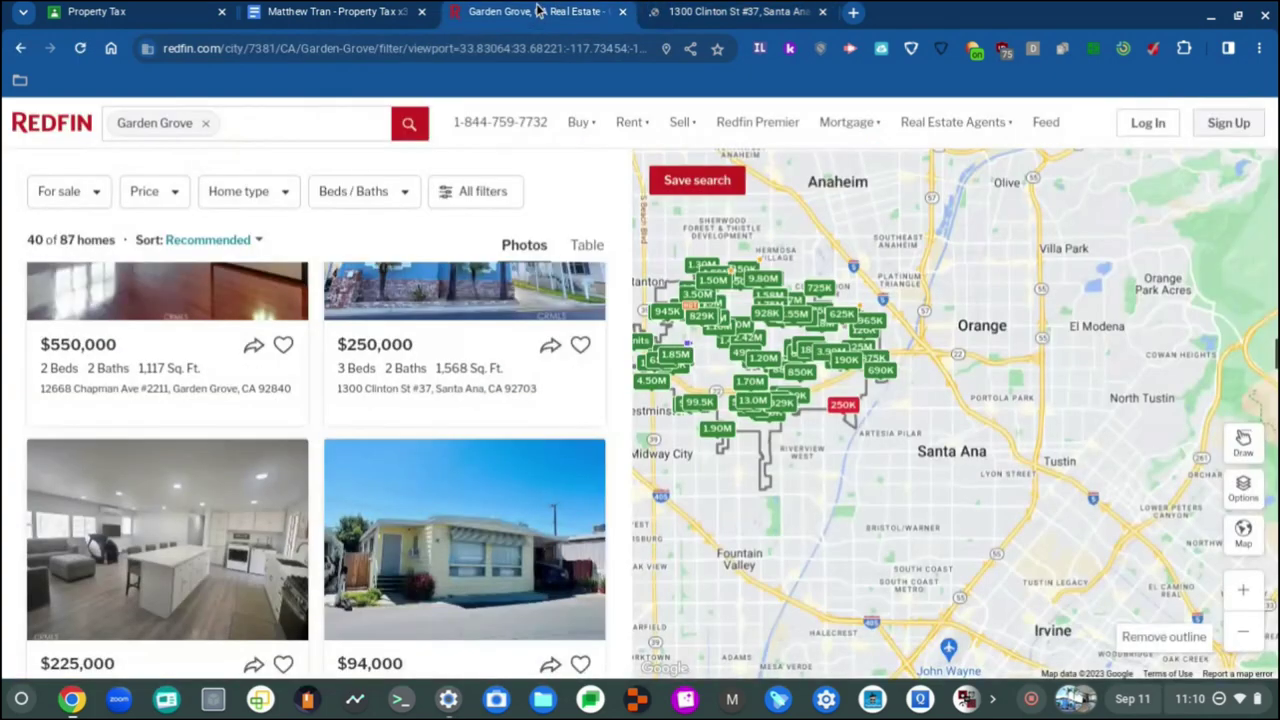
pyautogui.click(290, 11)
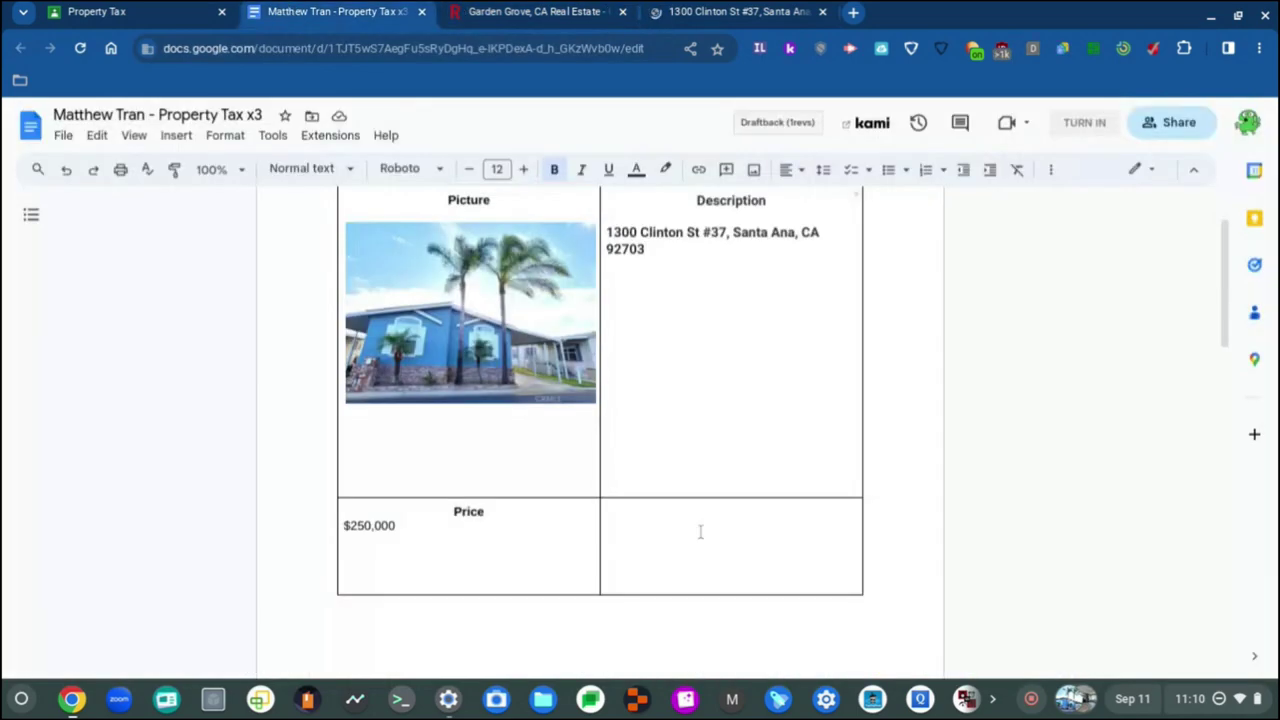
# Step: Add a Roboto 'Description' heading to the kitchen table's top-right cell, left-aligning the line below
pyautogui.click(700, 532)
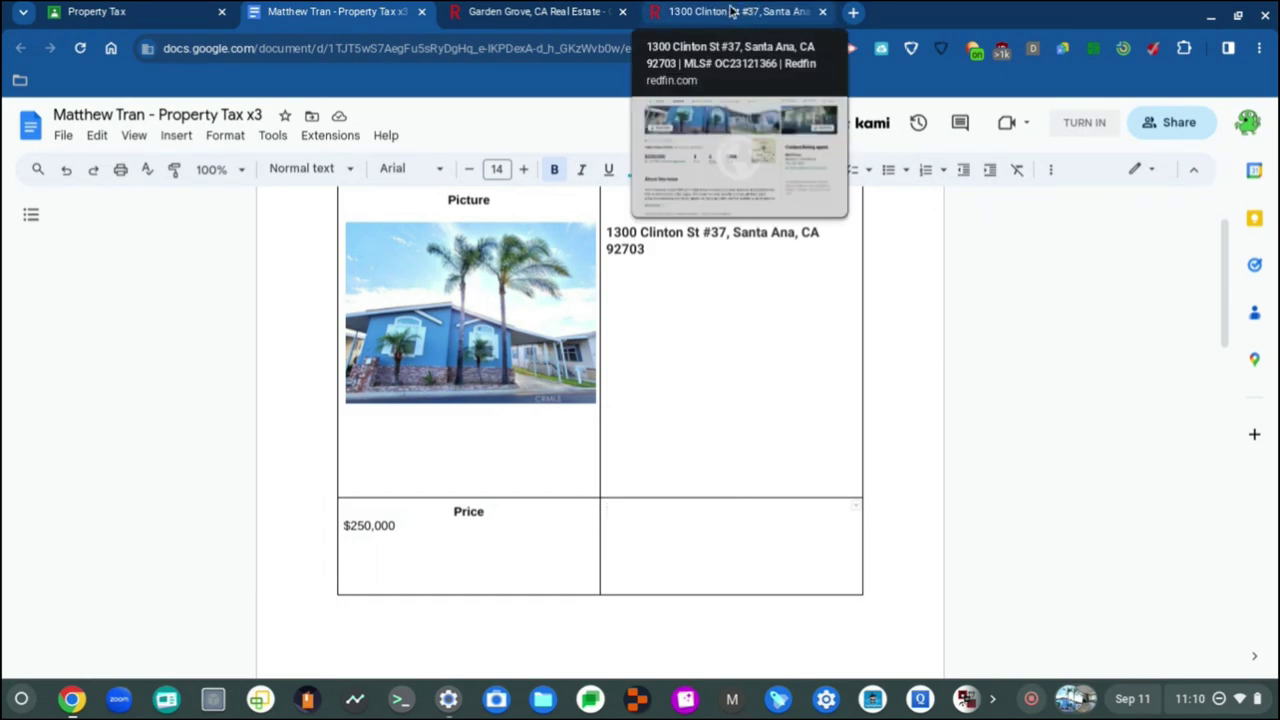
pyautogui.scroll(-1, 737, 522)
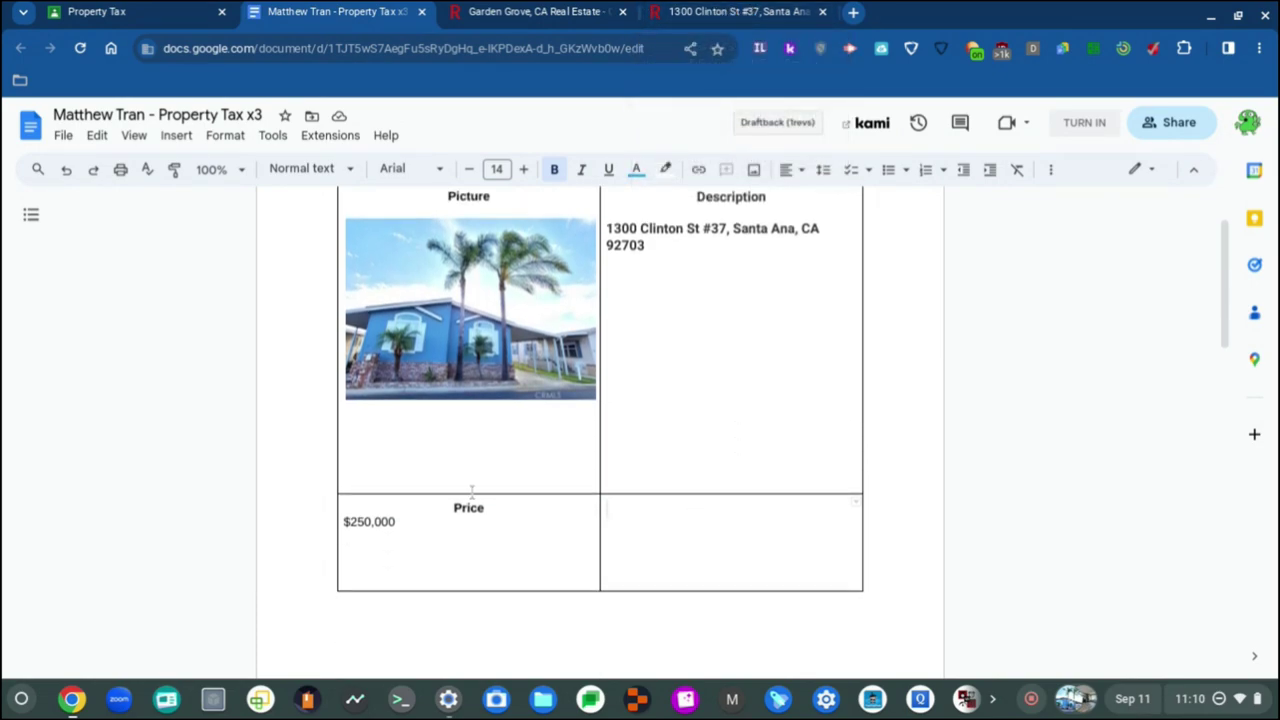
pyautogui.click(441, 533)
pyautogui.scroll(1, 424, 526)
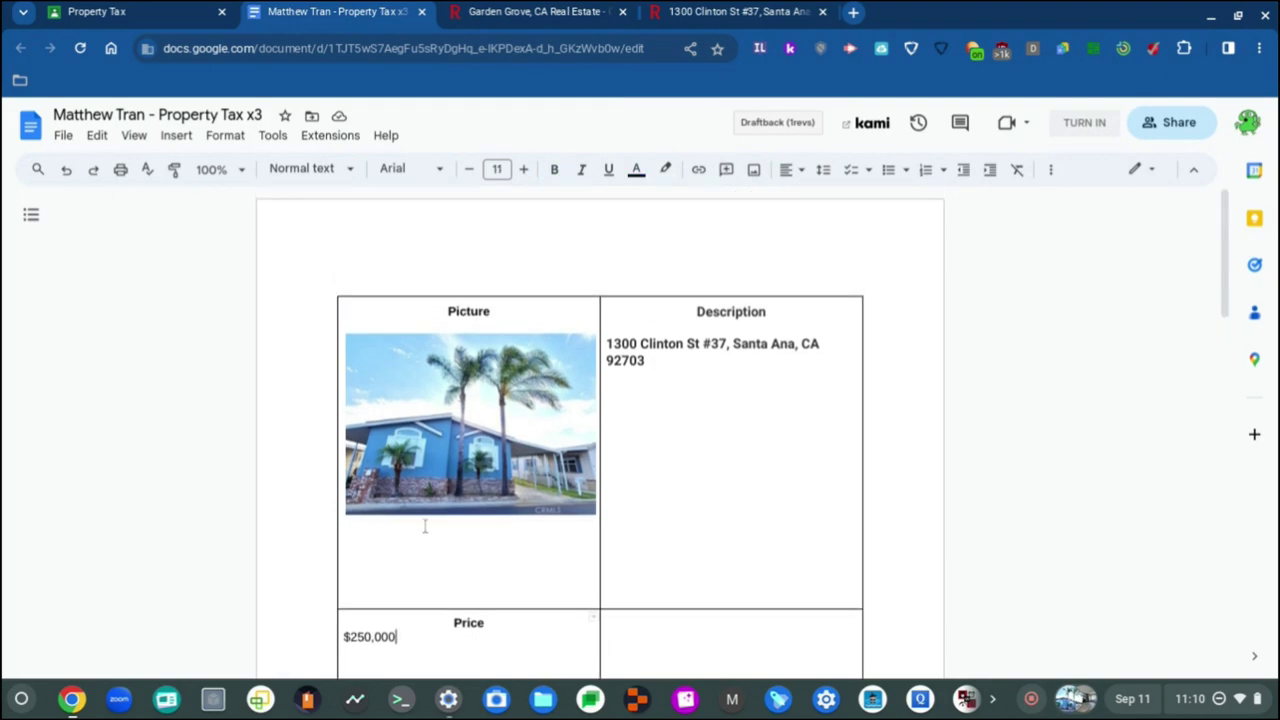
pyautogui.scroll(-2, 548, 450)
pyautogui.scroll(2, 548, 450)
pyautogui.scroll(-5, 548, 450)
pyautogui.click(661, 413)
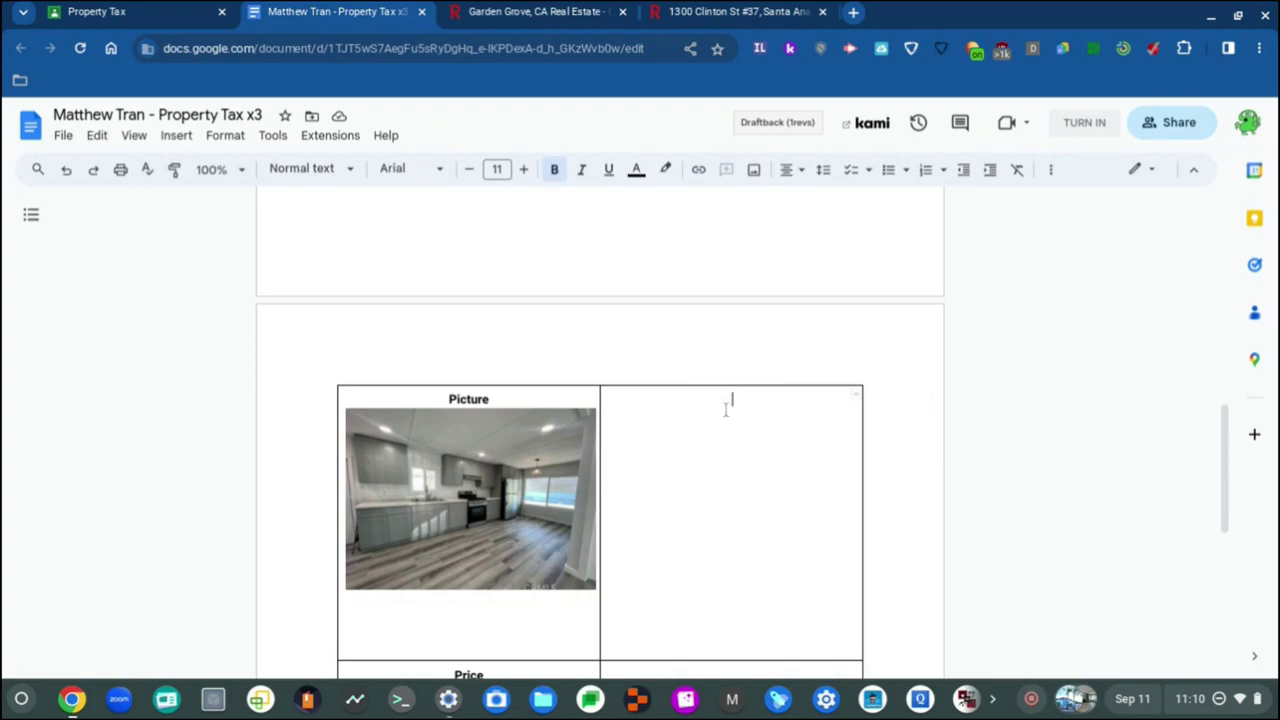
pyautogui.click(446, 174)
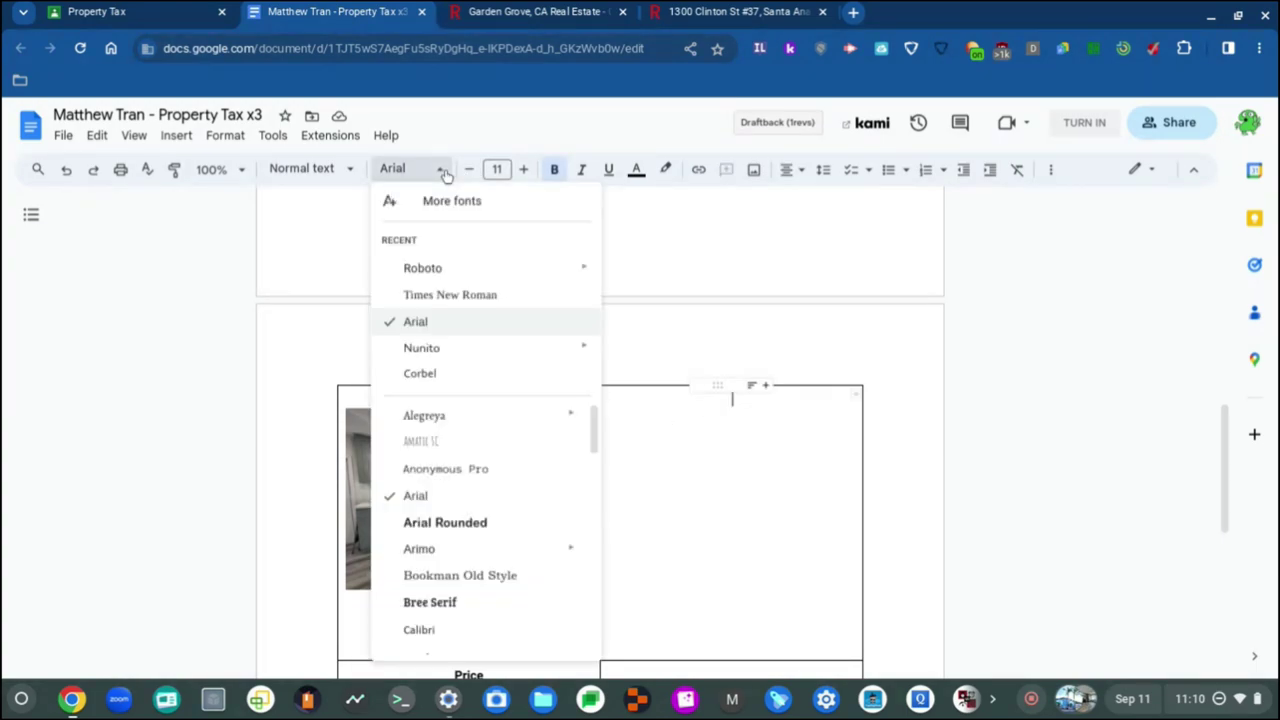
pyautogui.click(466, 268)
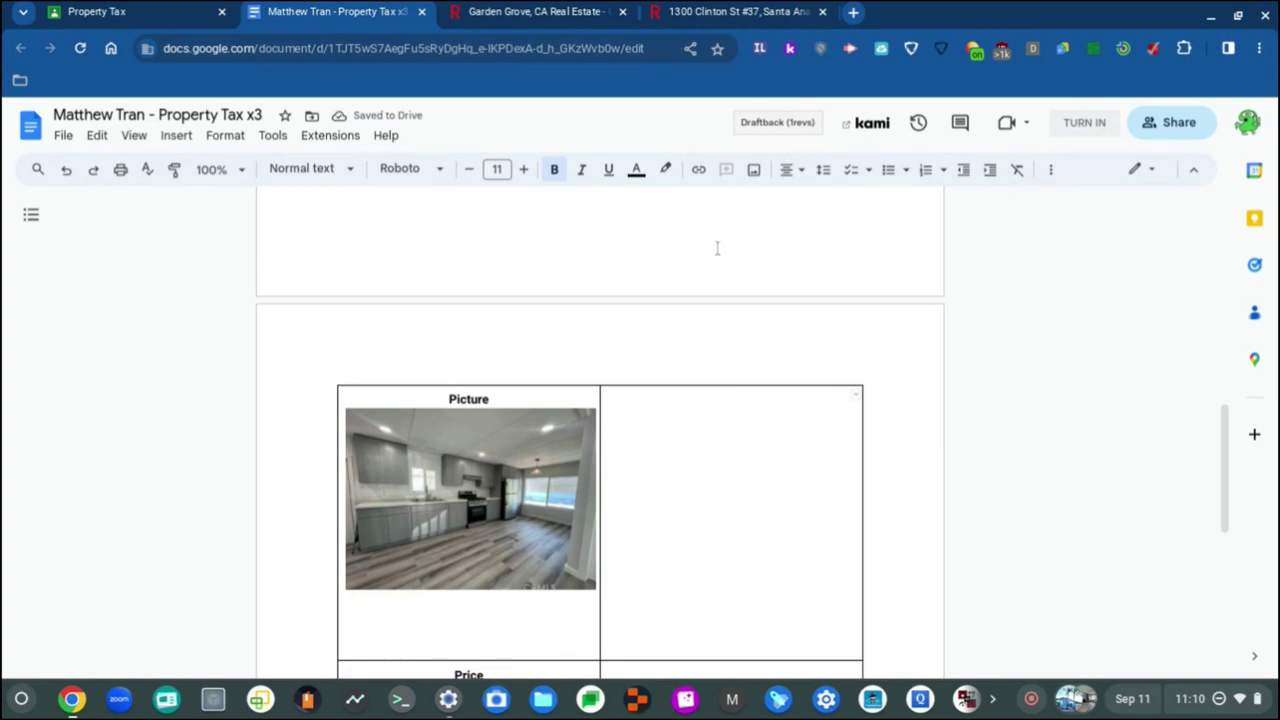
pyautogui.write('Desc')
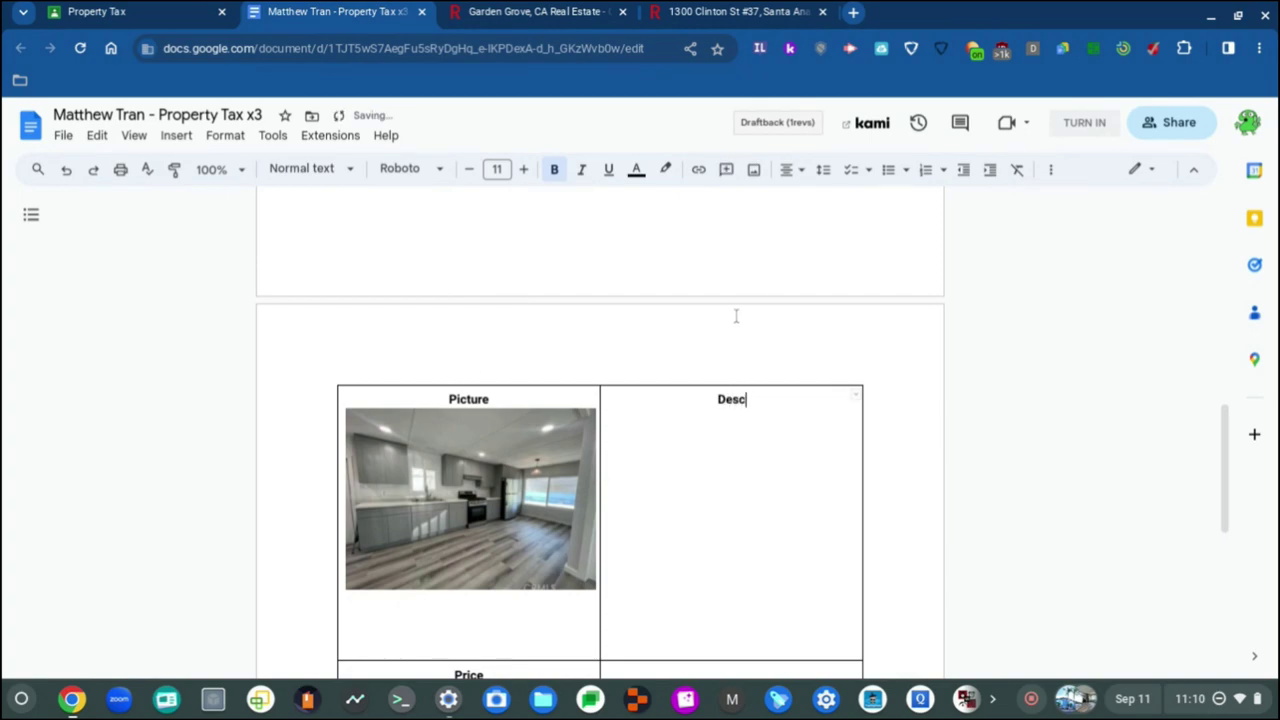
pyautogui.write('ription')
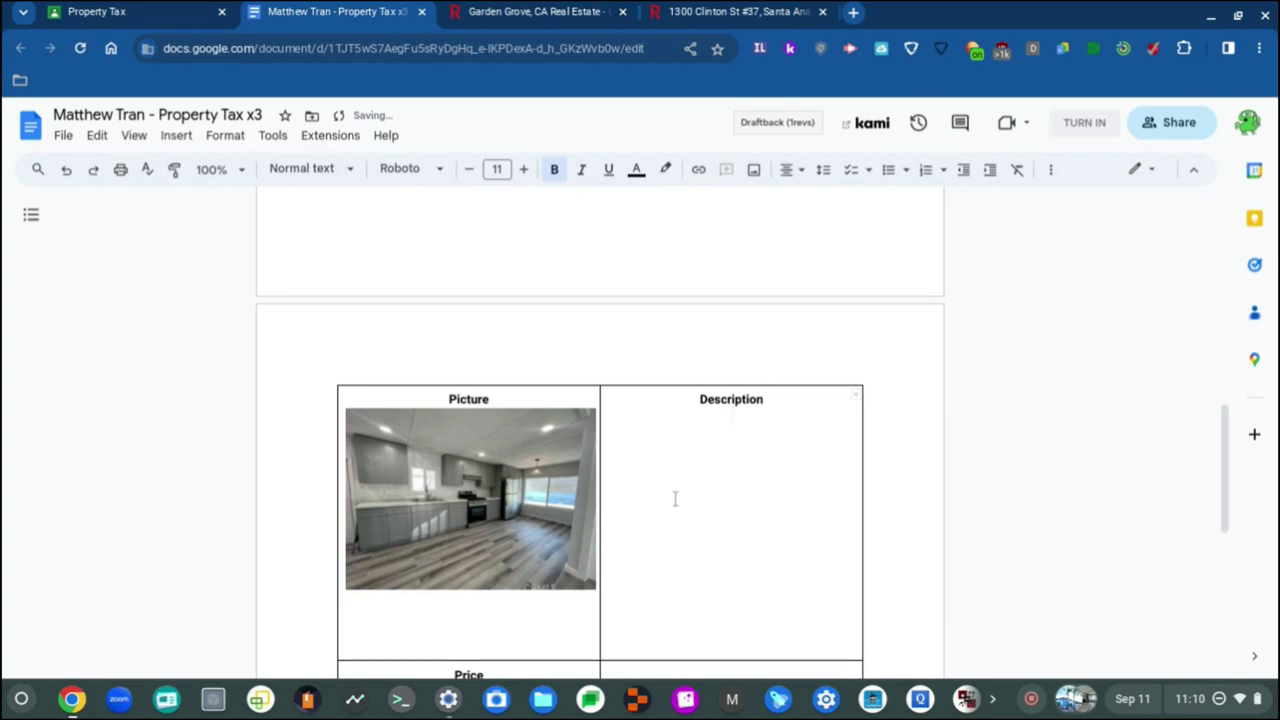
pyautogui.hotkey('ctrl', 'shift', 'l')
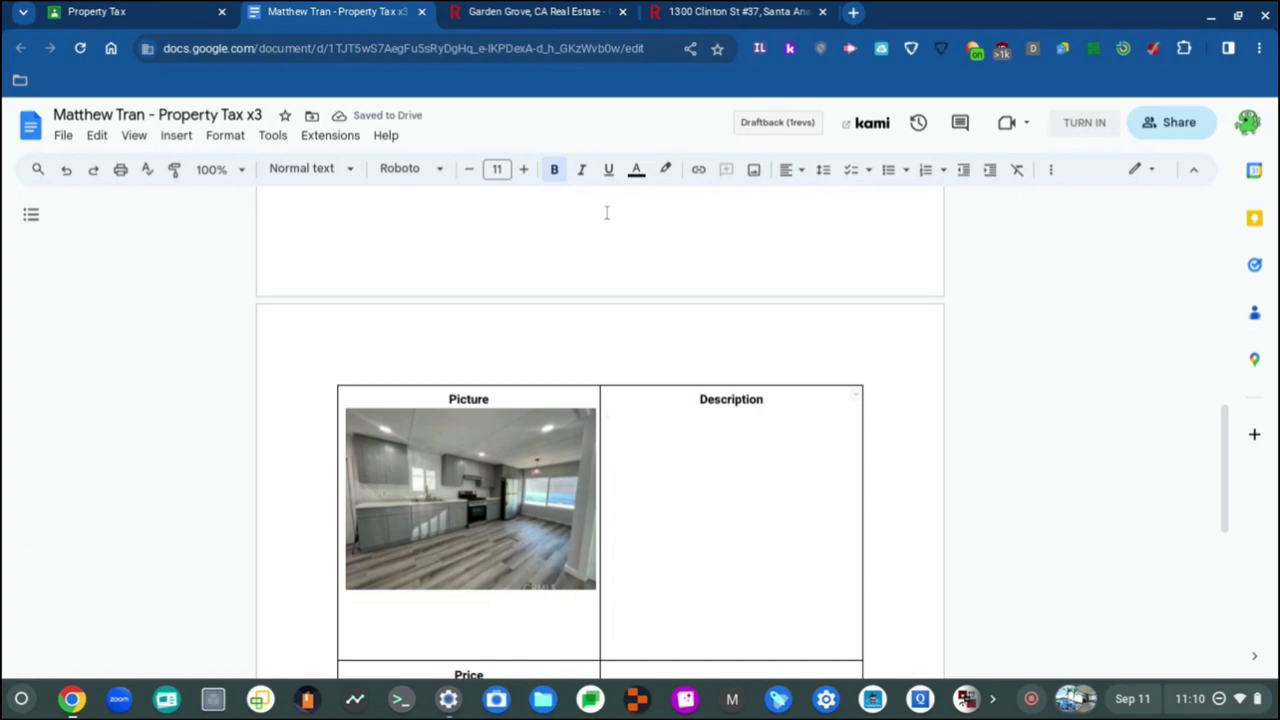
# Step: Open the $155,000 Magnolia St listing in a new tab and review it before returning
pyautogui.click(735, 11)
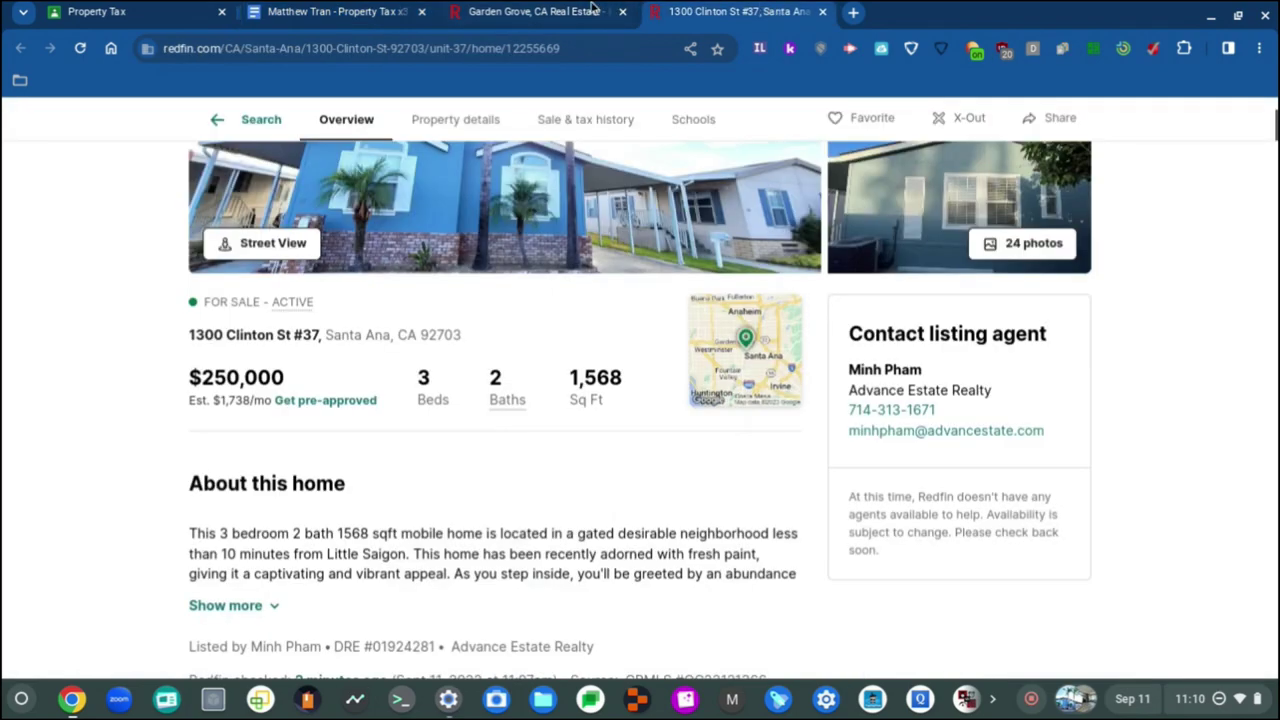
pyautogui.click(572, 10)
pyautogui.scroll(-3, 410, 528)
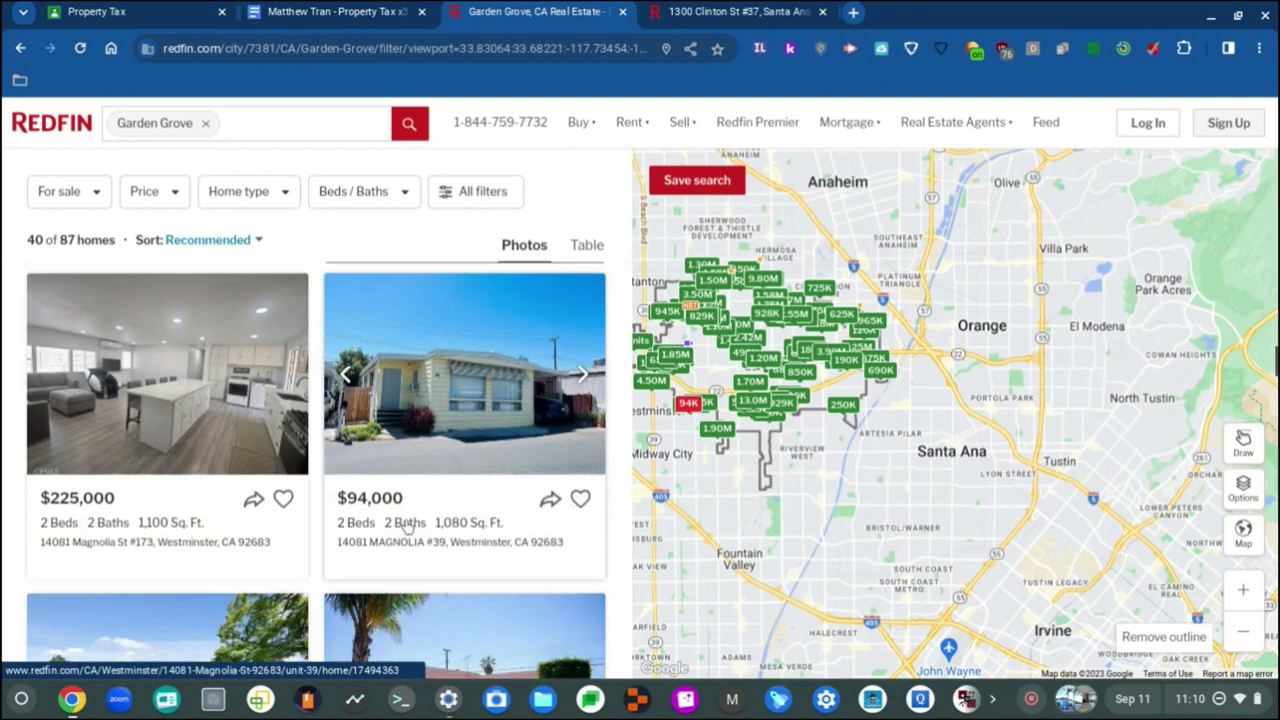
pyautogui.scroll(-3, 130, 520)
pyautogui.scroll(-15, 130, 520)
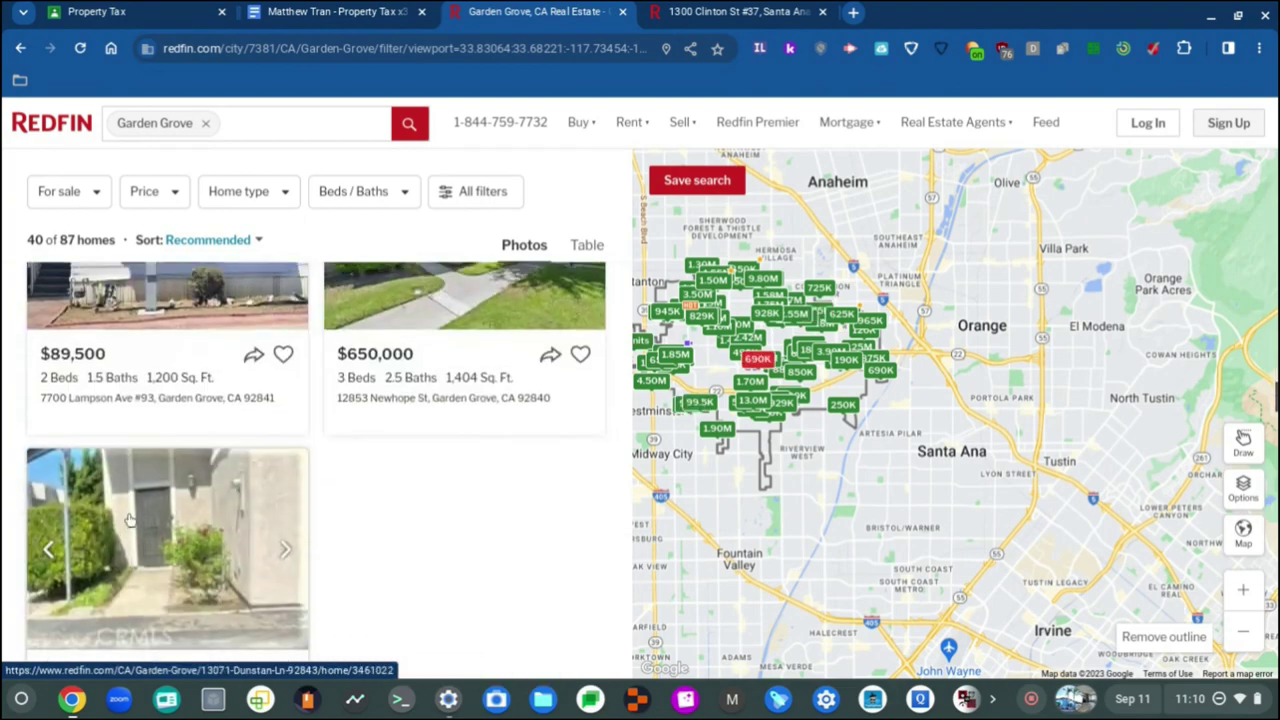
pyautogui.scroll(6, 130, 520)
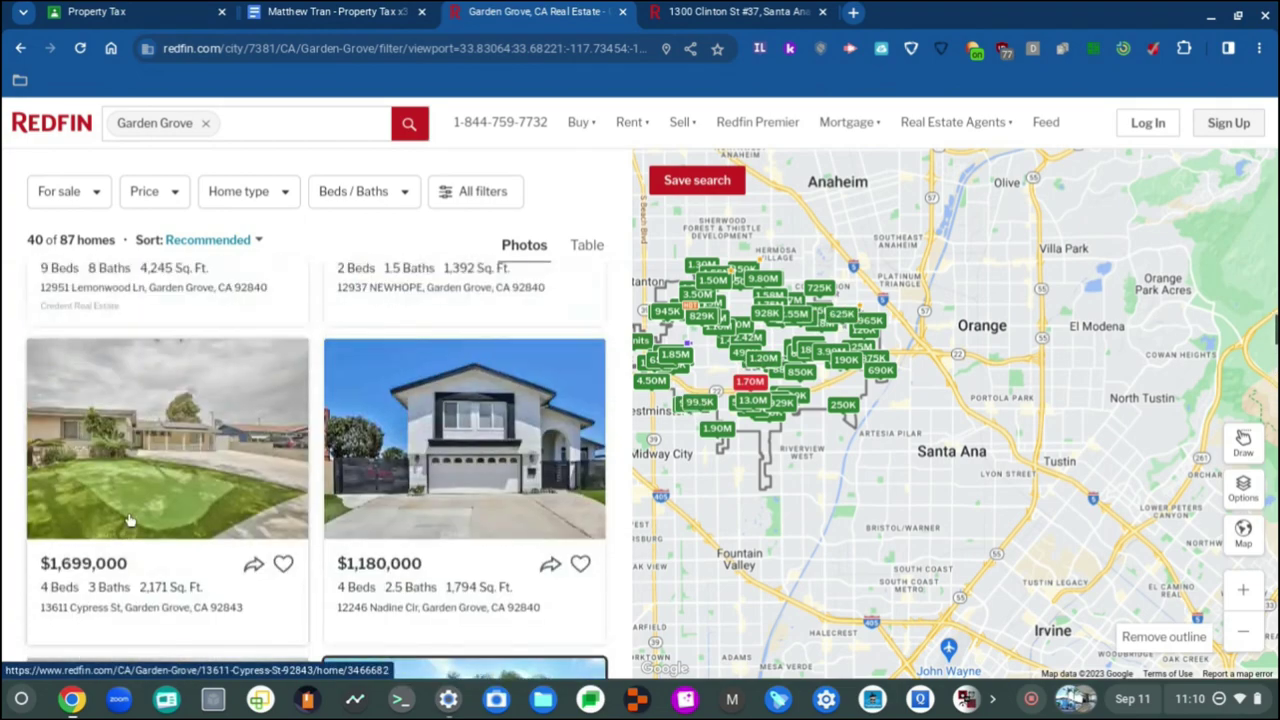
pyautogui.scroll(2, 338, 588)
pyautogui.scroll(-10, 338, 588)
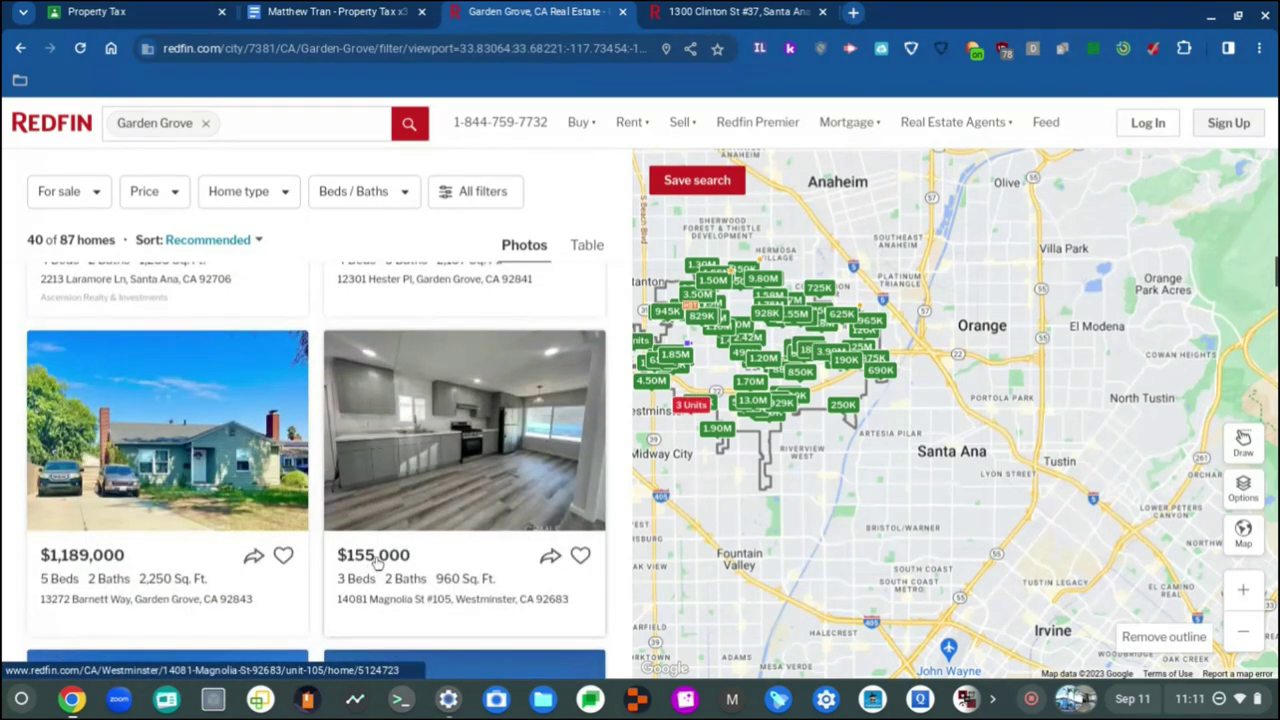
pyautogui.click(375, 562)
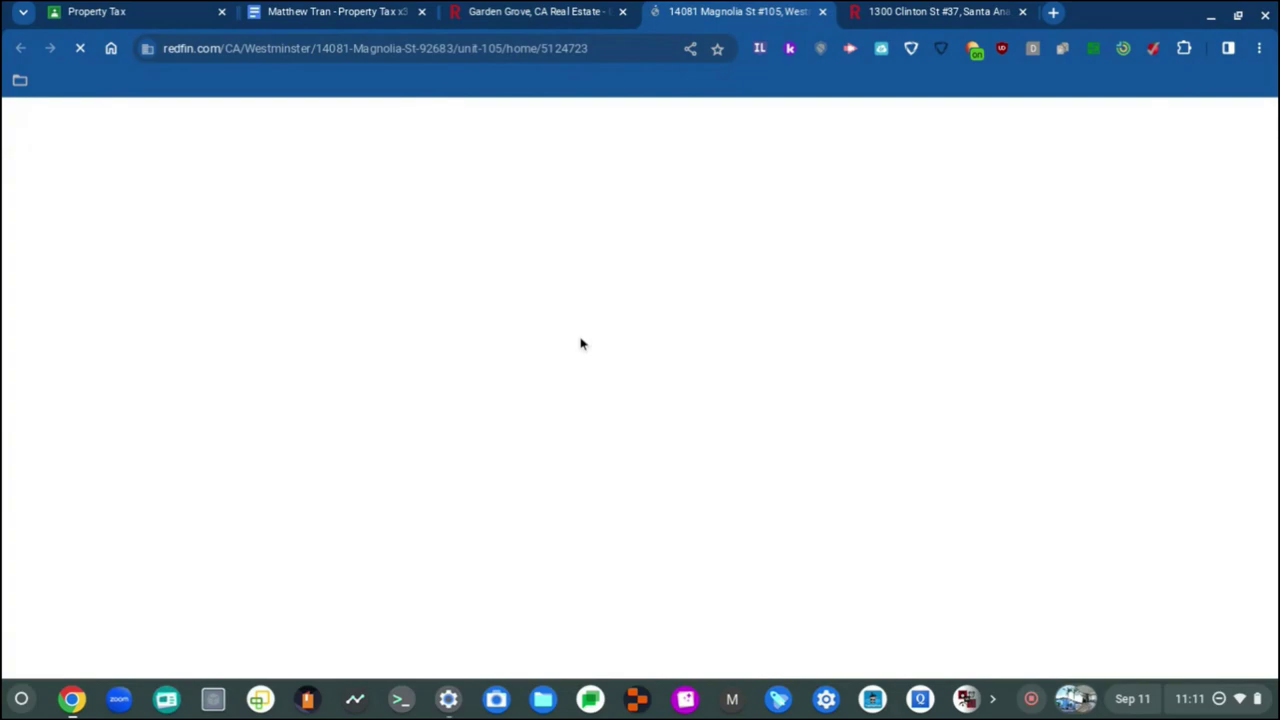
pyautogui.scroll(-3, 543, 457)
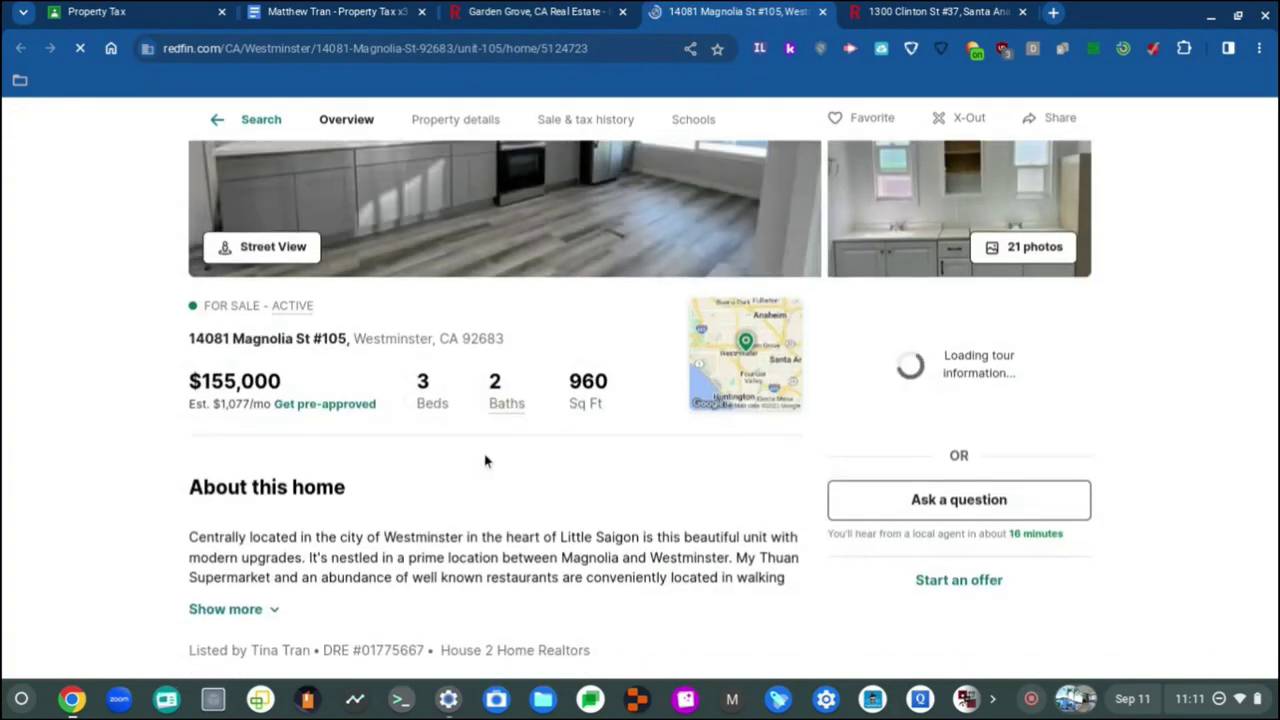
pyautogui.scroll(-3, 485, 460)
pyautogui.scroll(3, 486, 457)
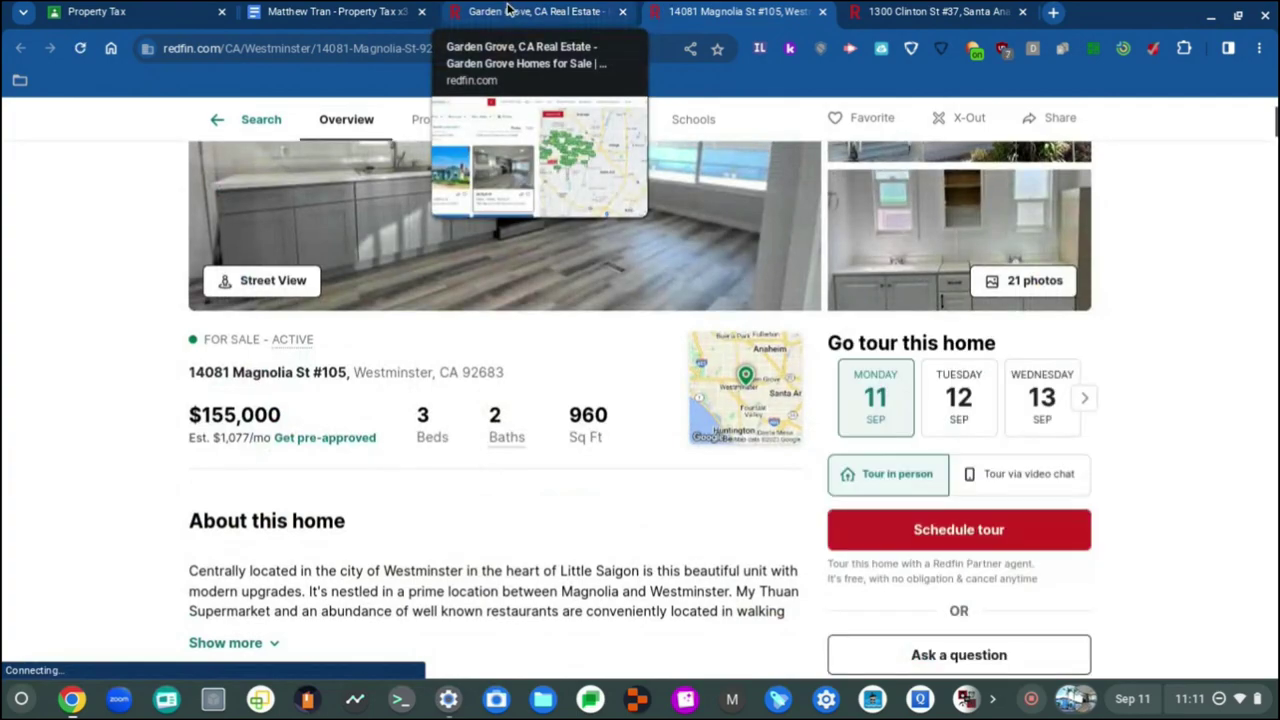
pyautogui.click(507, 10)
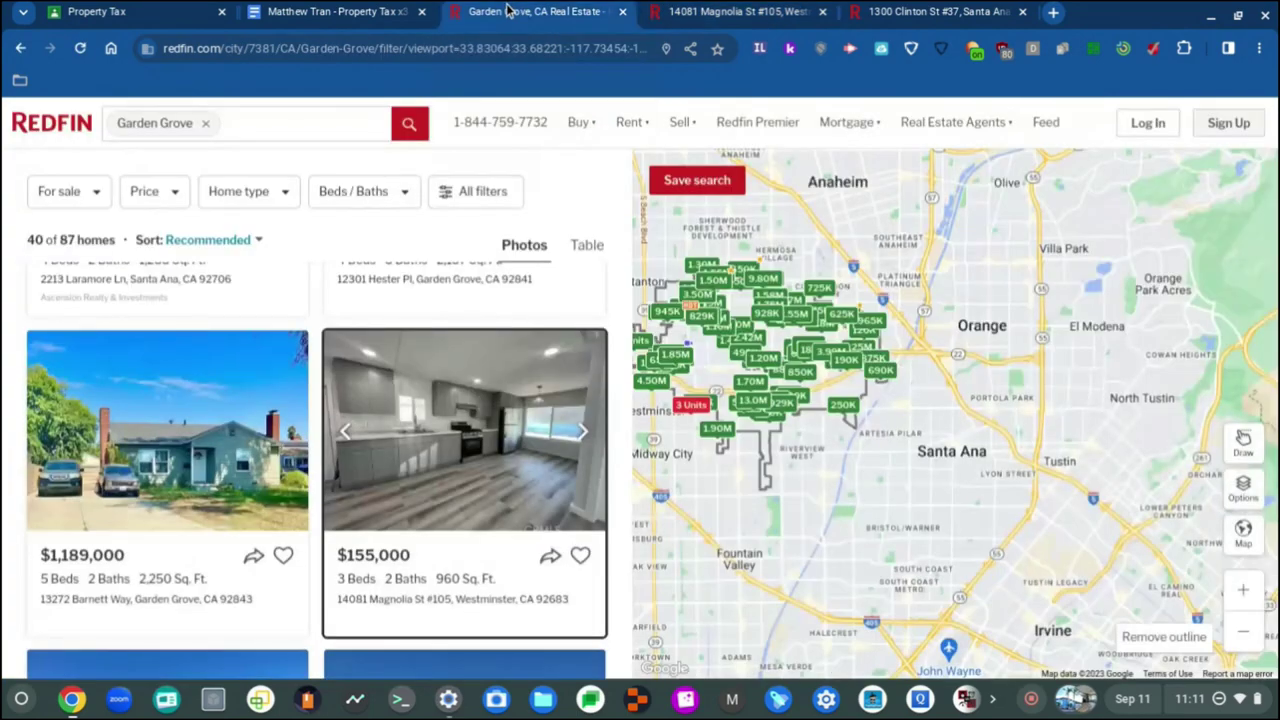
pyautogui.click(740, 10)
pyautogui.click(310, 11)
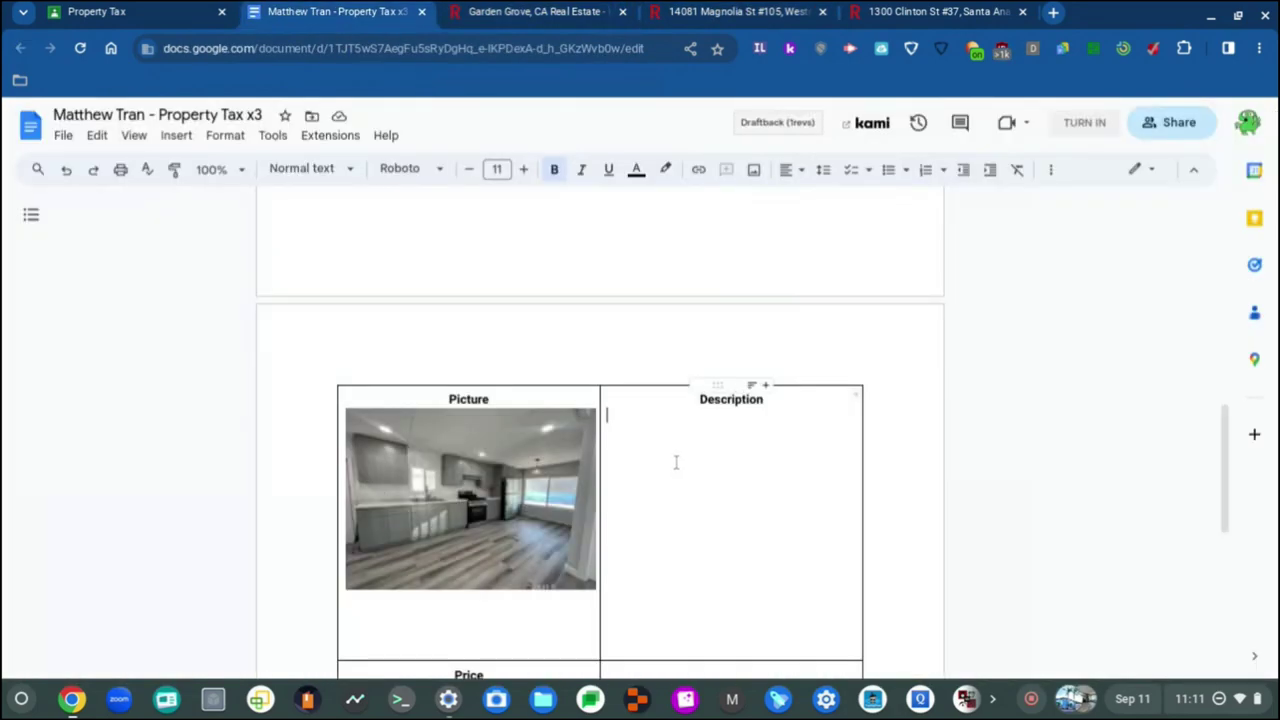
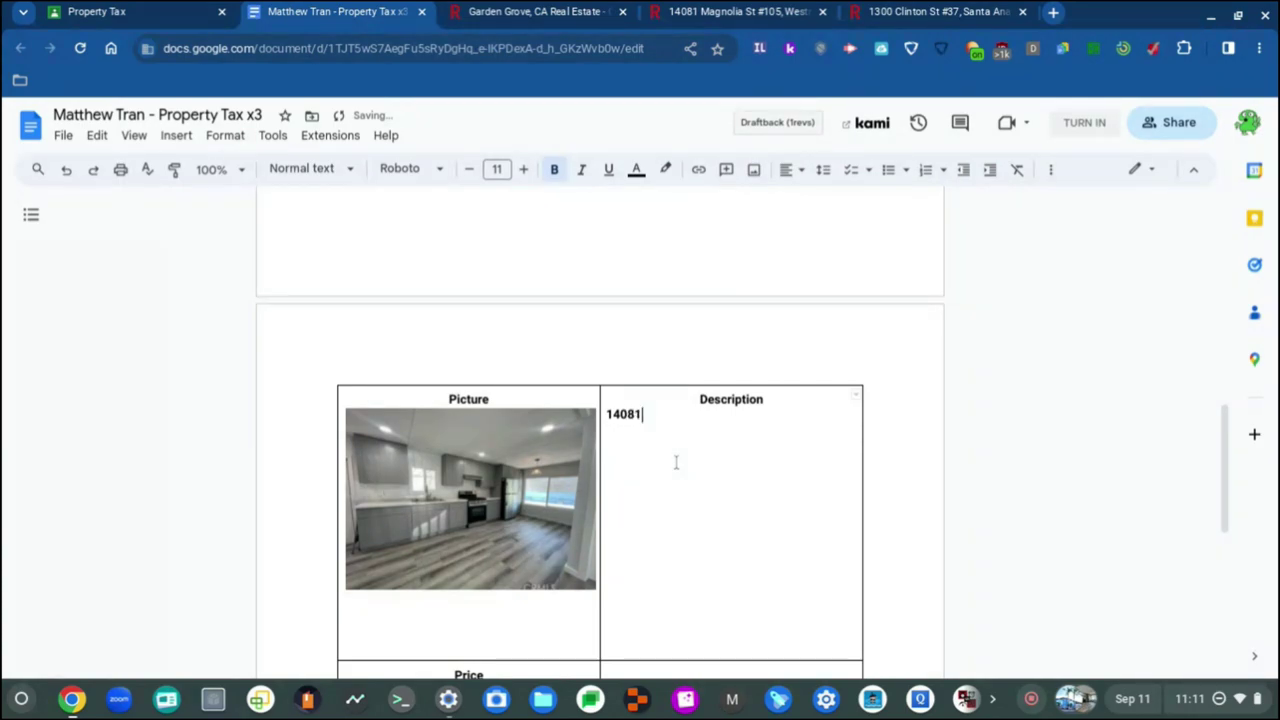
pyautogui.click(768, 8)
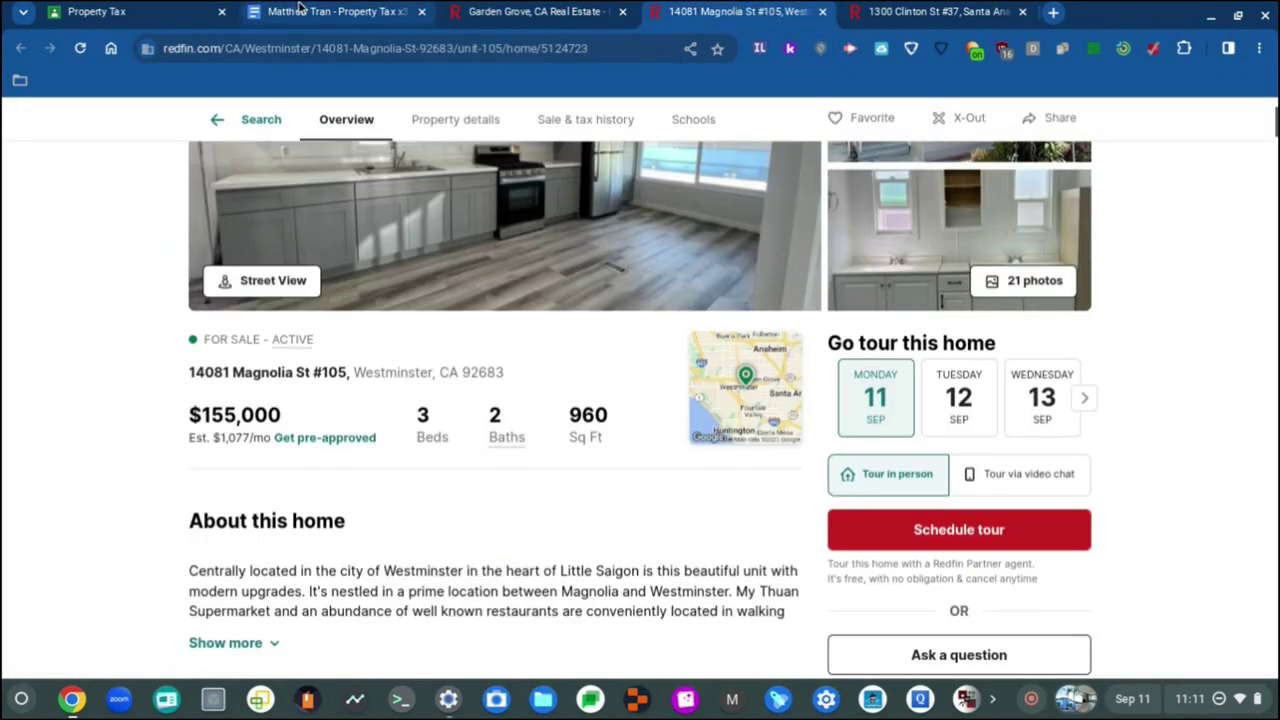
pyautogui.click(300, 10)
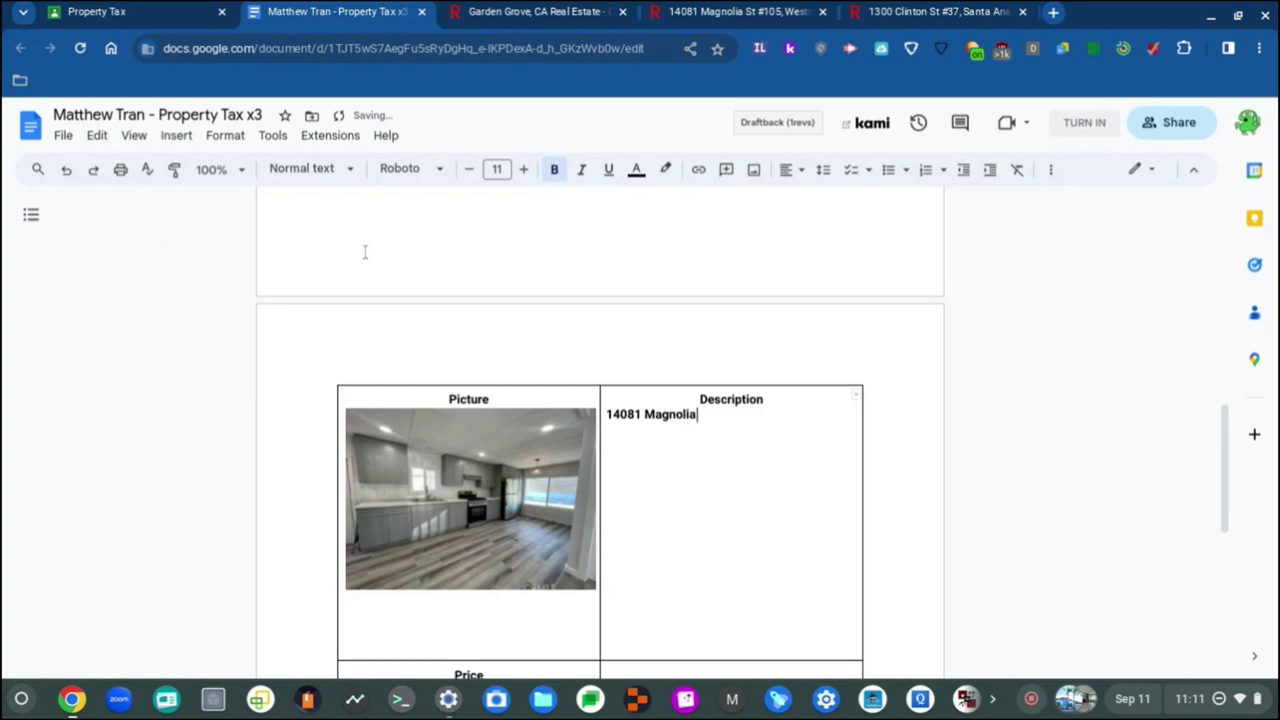
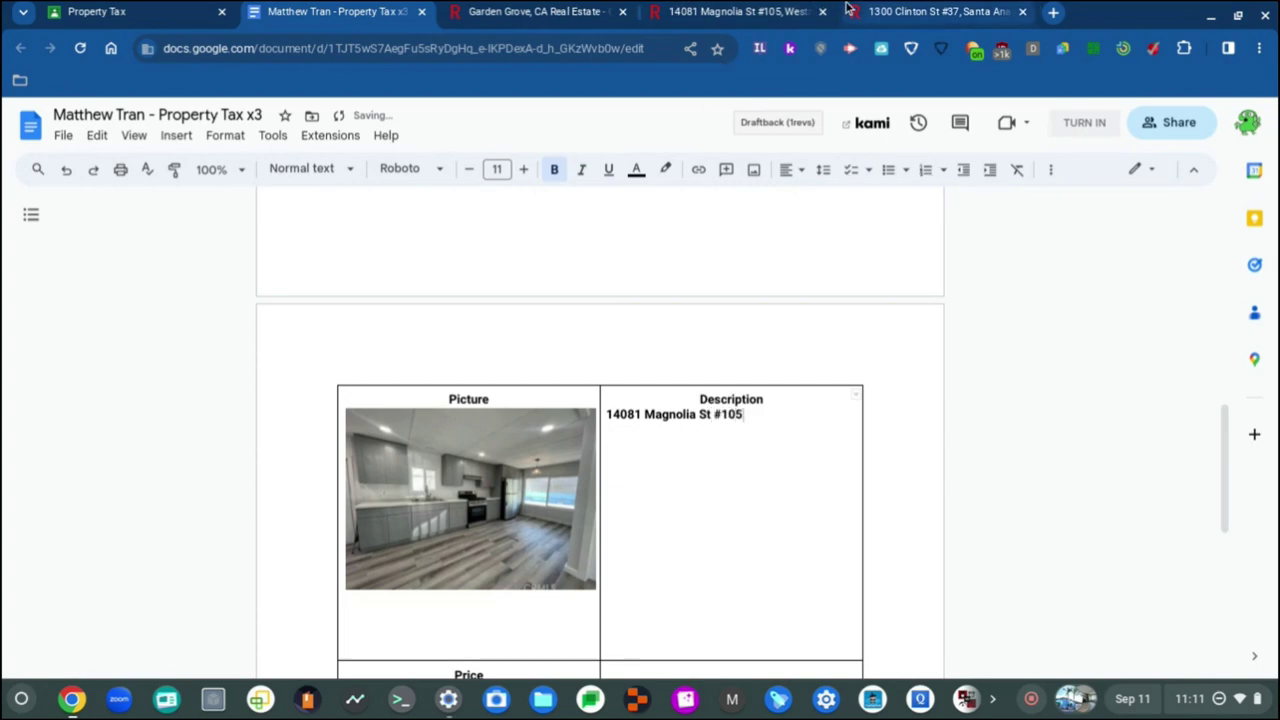
pyautogui.click(738, 10)
pyautogui.scroll(2, 395, 507)
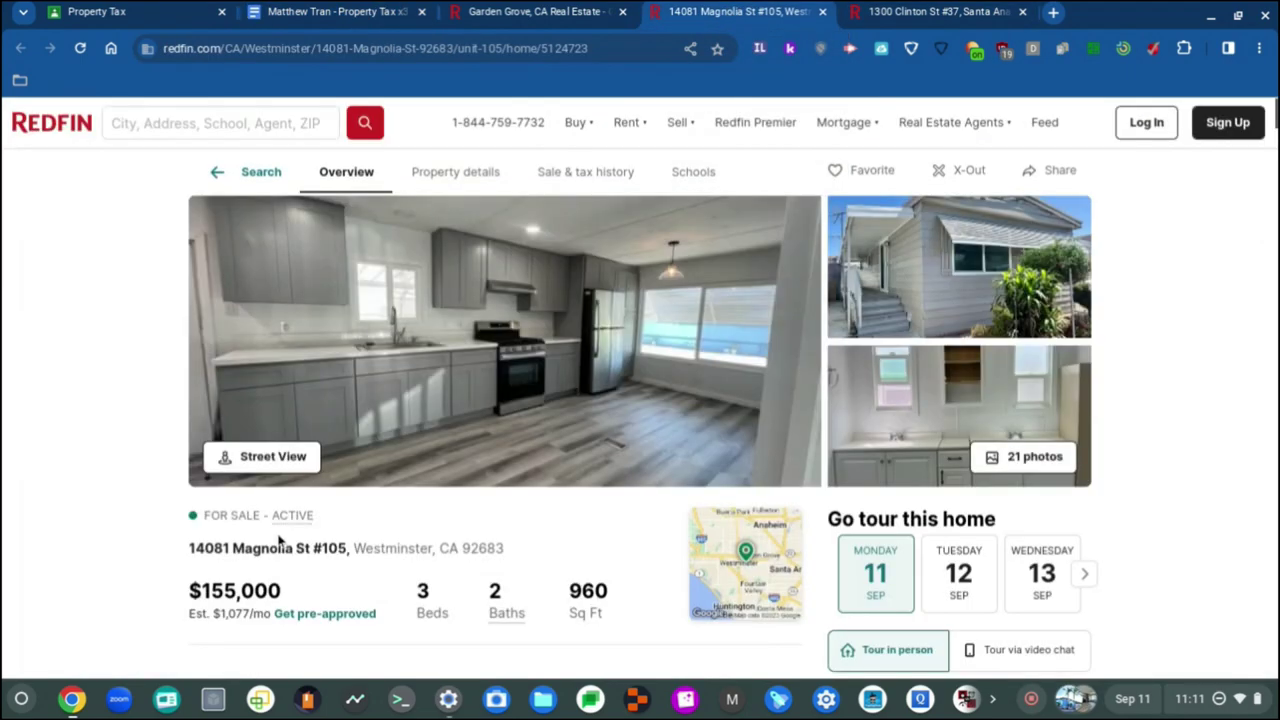
pyautogui.scroll(3, 280, 540)
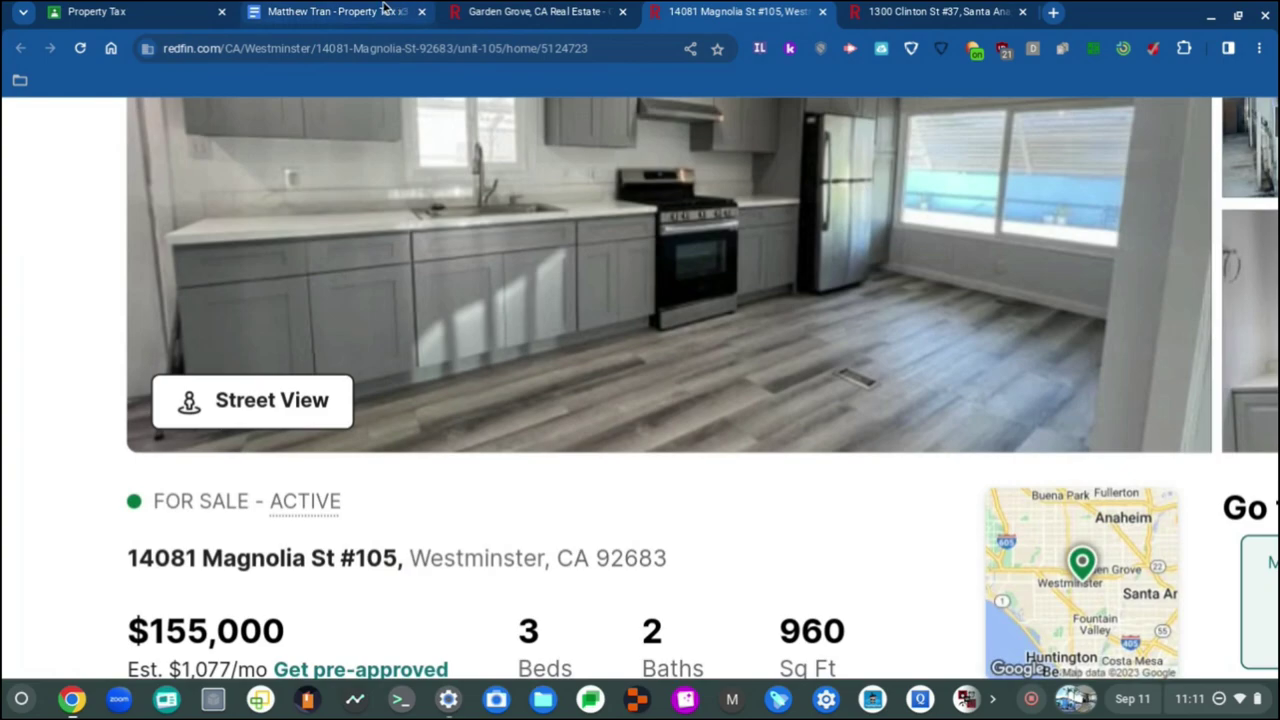
pyautogui.click(378, 10)
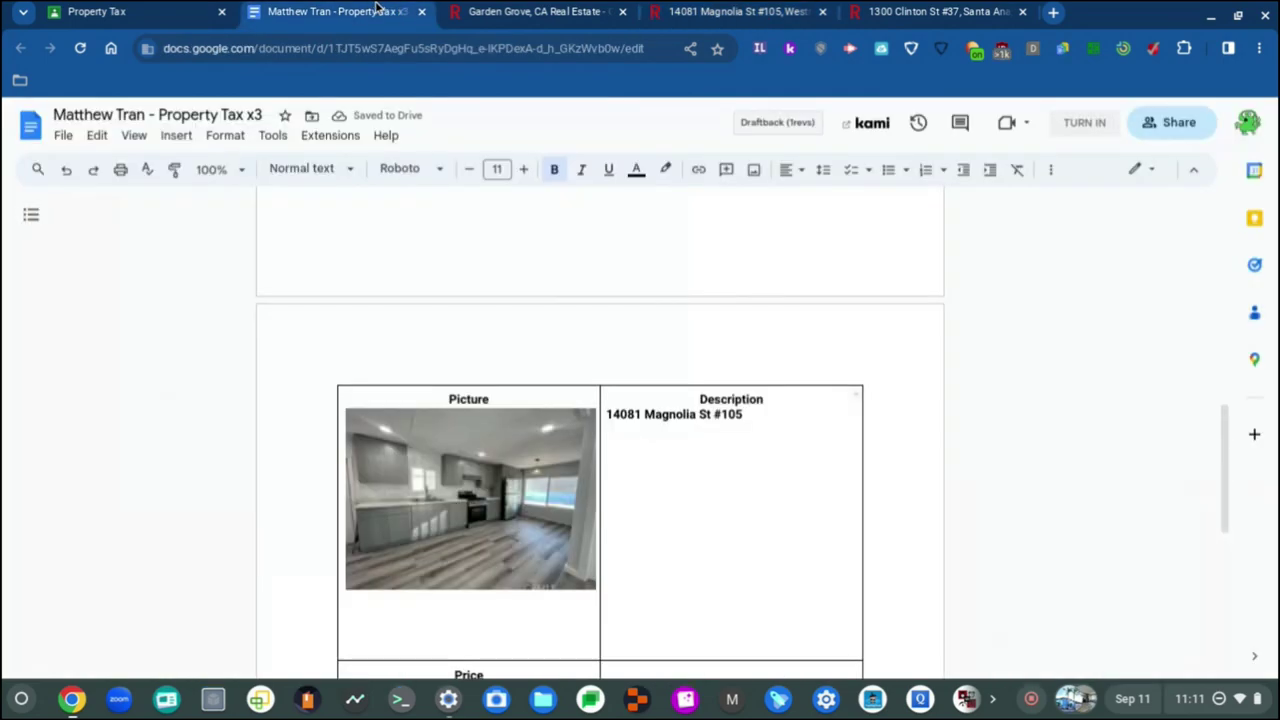
pyautogui.click(757, 451)
pyautogui.write(',')
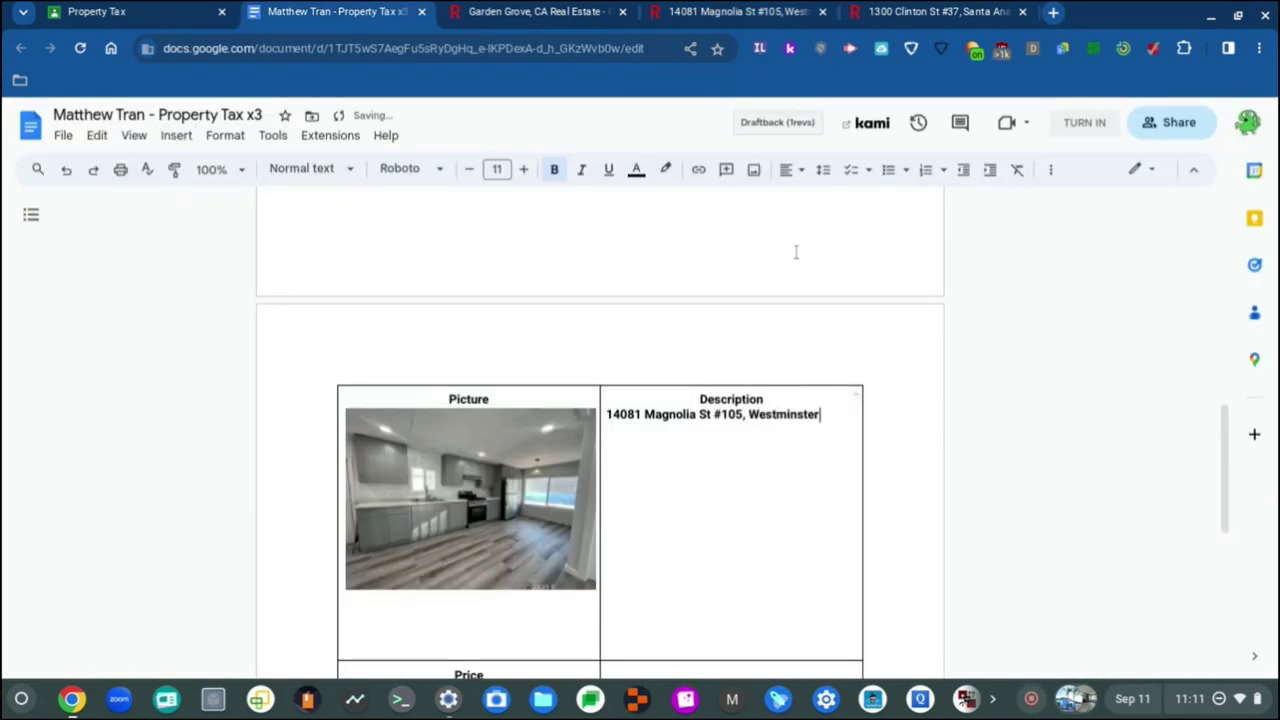
pyautogui.write(' Westminster')
# Step: Finish the address with ', CA 92683', checking the zip code against the Redfin listing
pyautogui.click(730, 11)
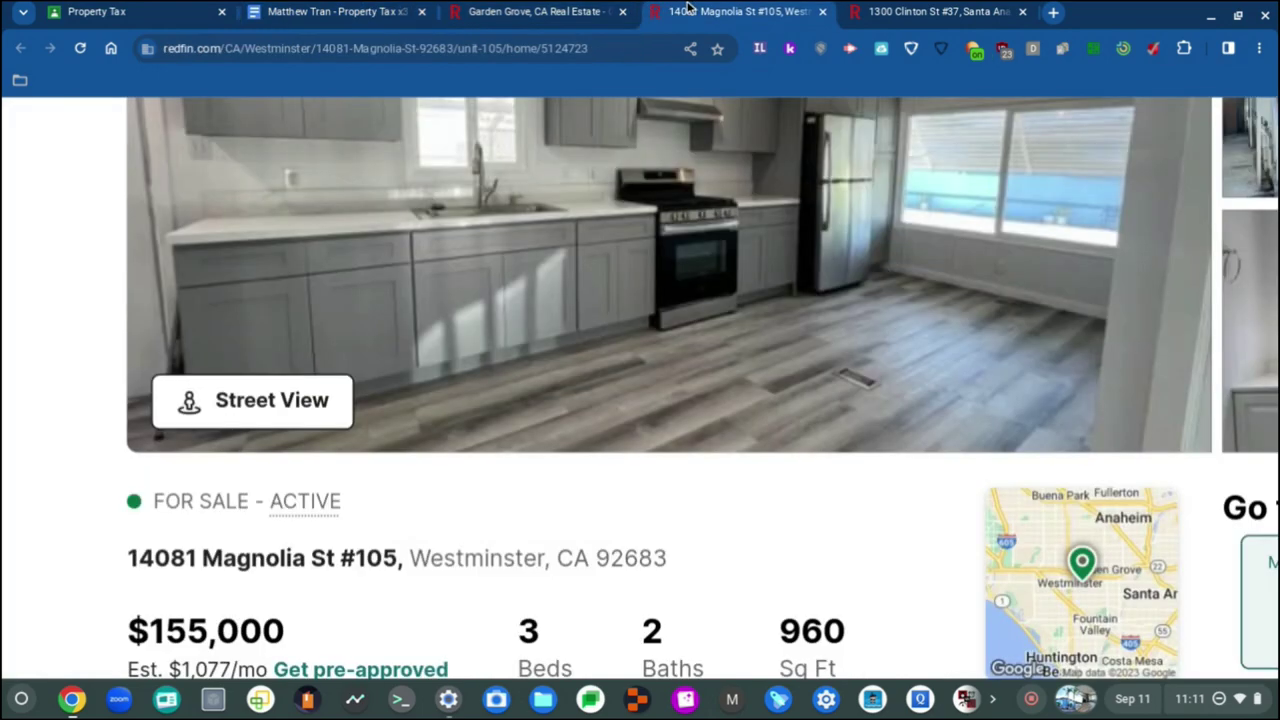
pyautogui.click(378, 10)
pyautogui.write(', Westminster, CA')
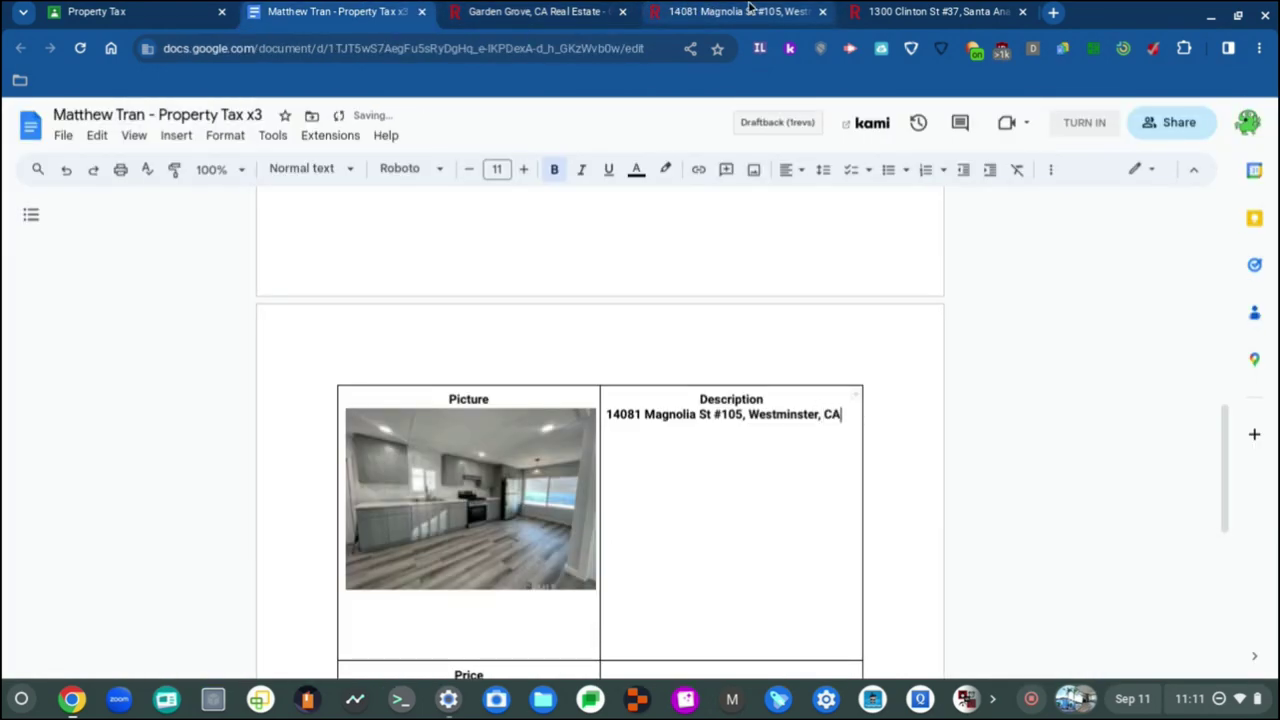
pyautogui.click(750, 9)
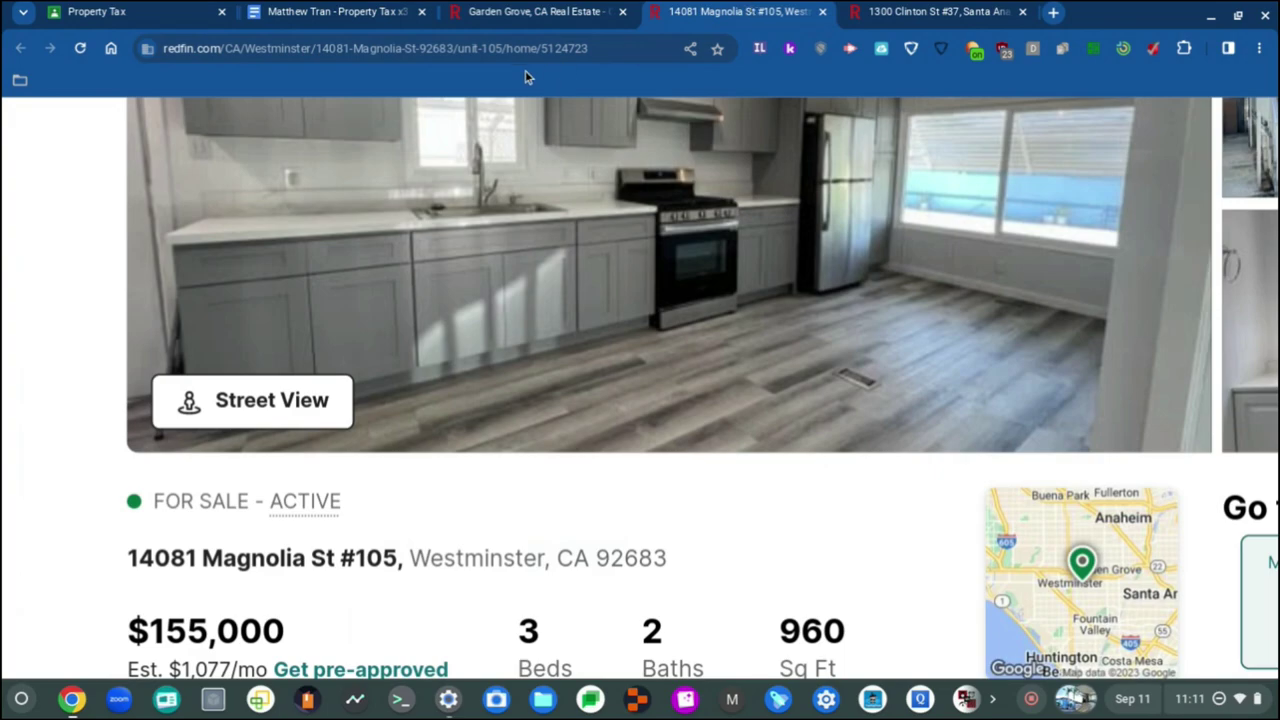
pyautogui.click(305, 8)
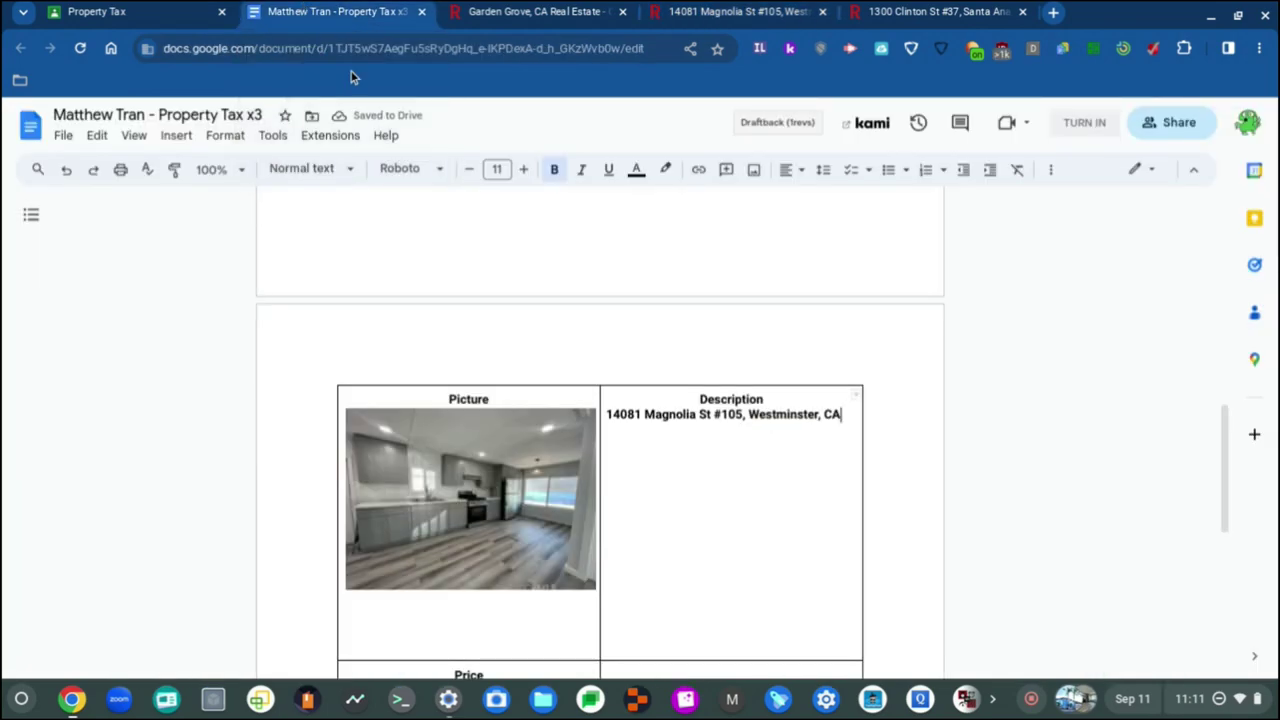
pyautogui.write('926')
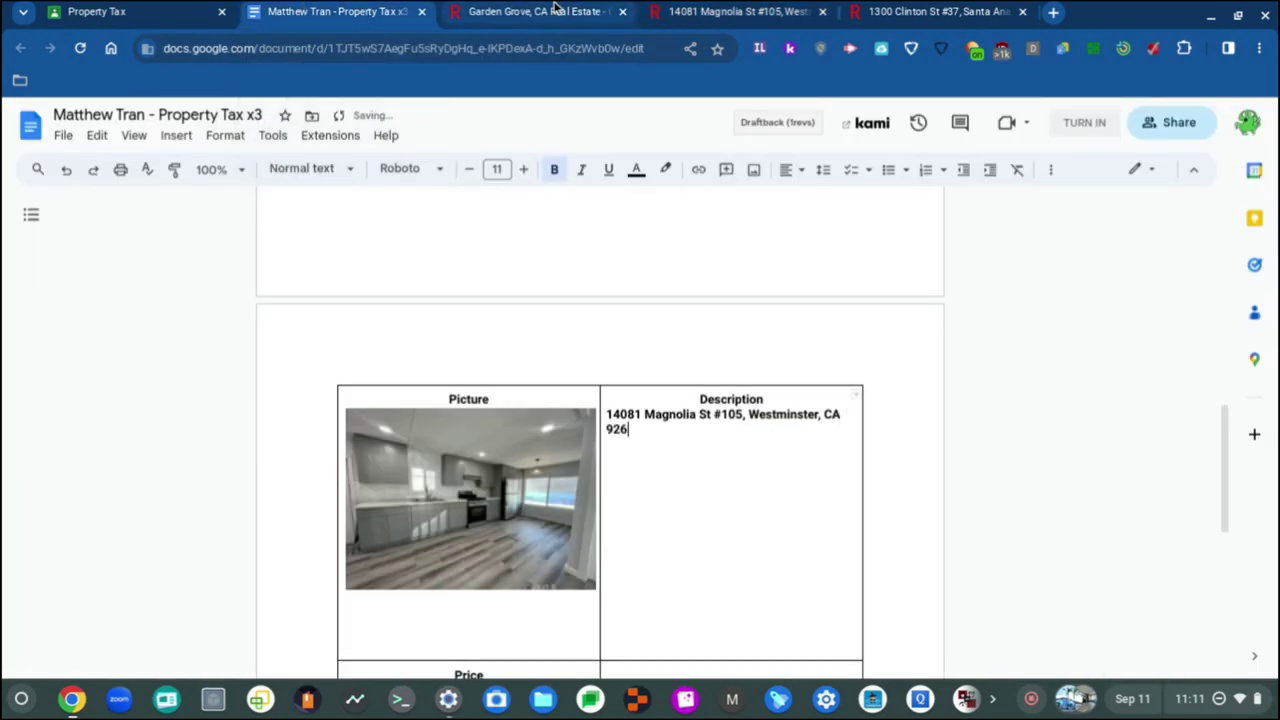
pyautogui.click(726, 8)
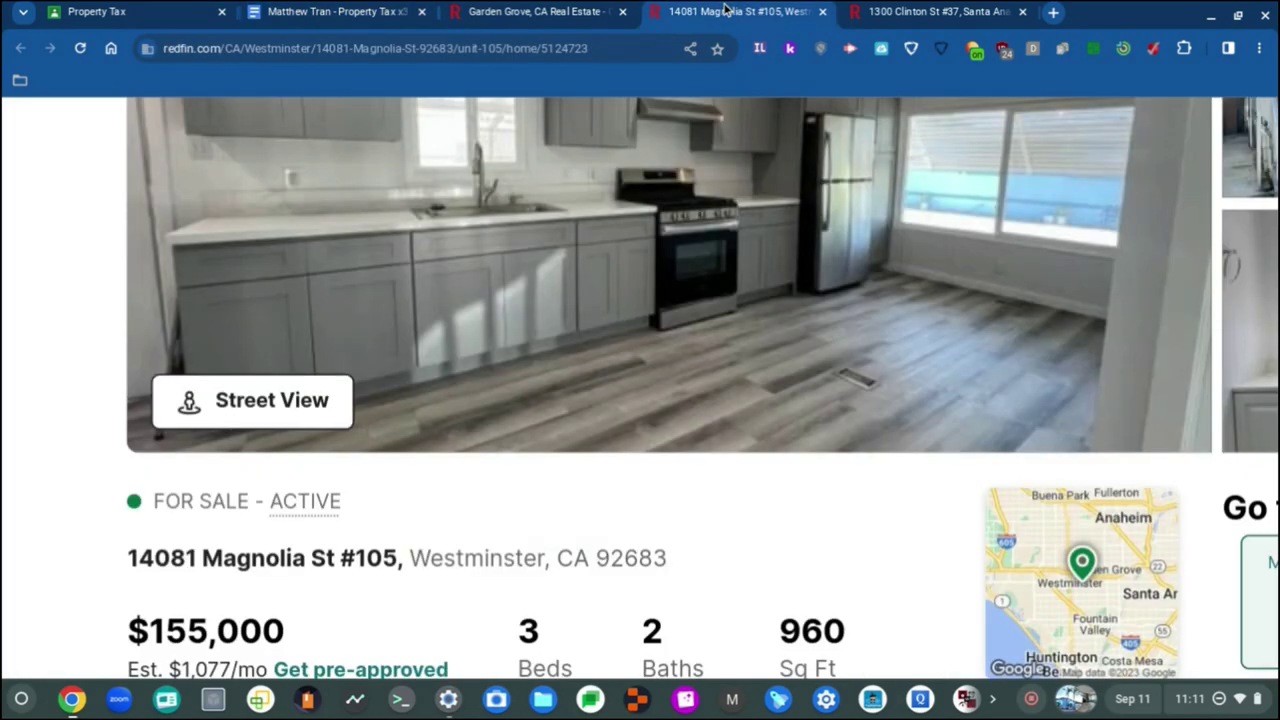
pyautogui.click(262, 10)
pyautogui.write('683')
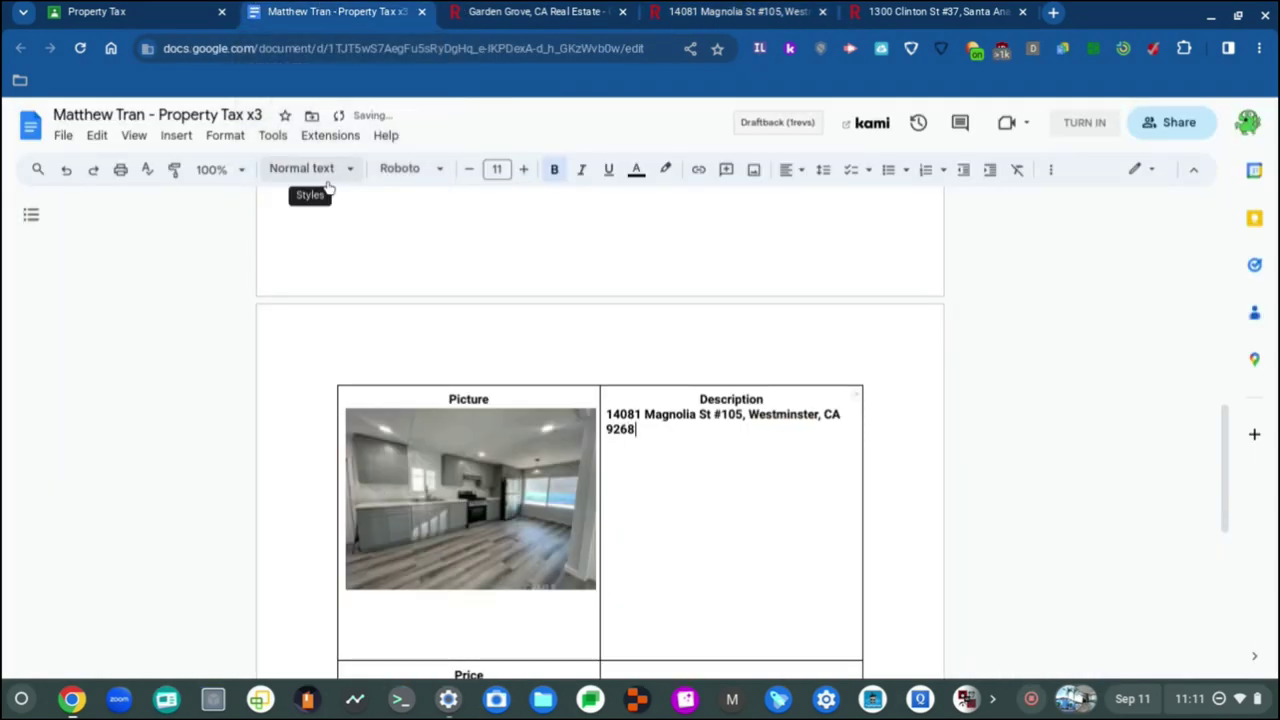
pyautogui.click(733, 8)
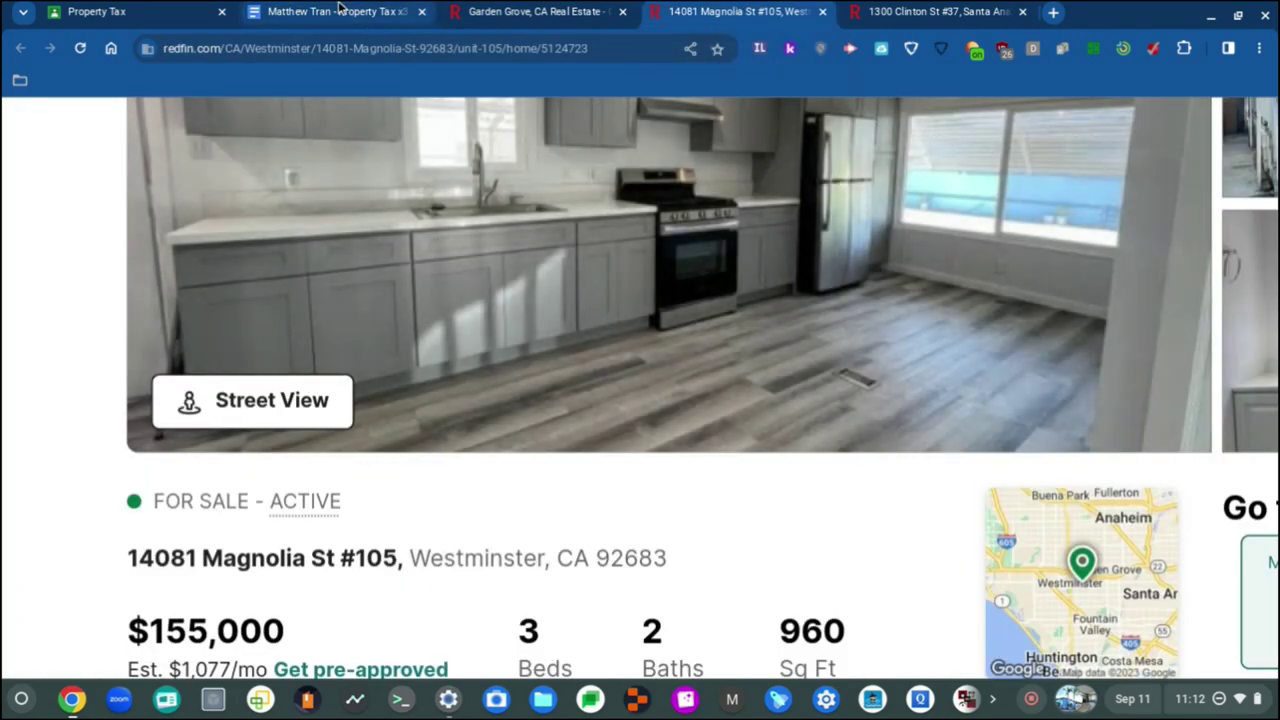
pyautogui.click(338, 11)
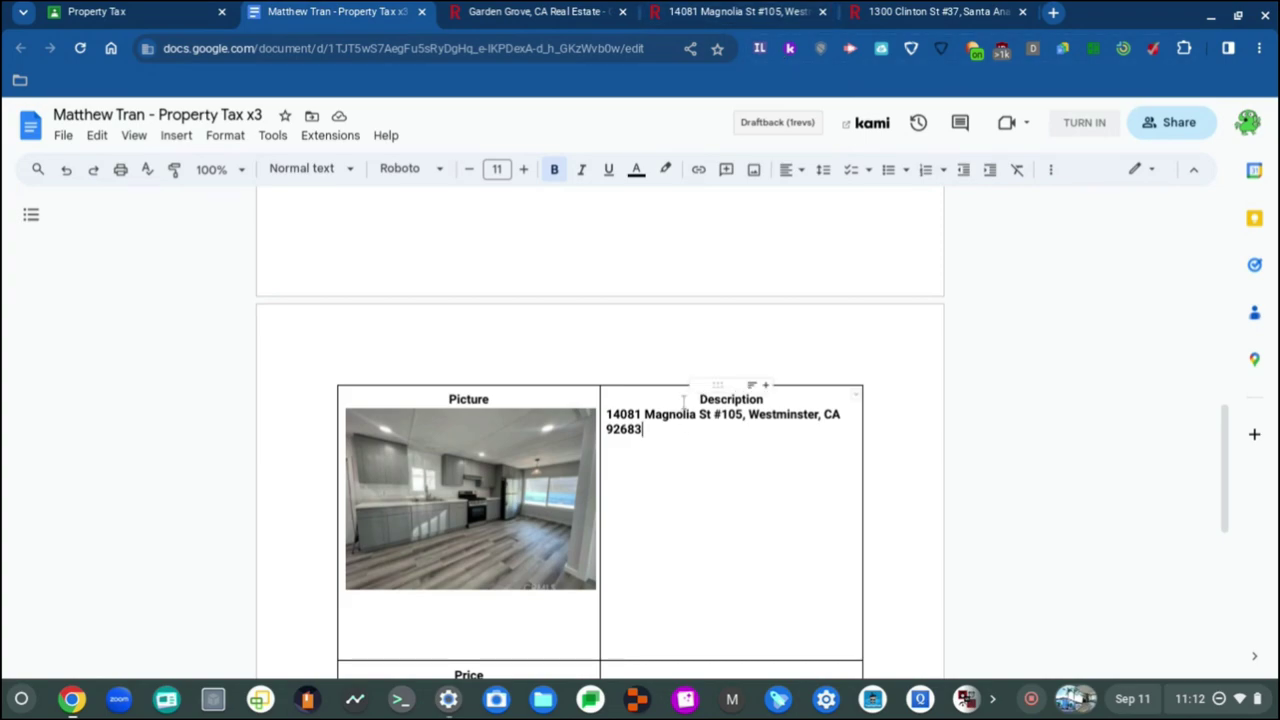
pyautogui.scroll(-2, 684, 402)
pyautogui.scroll(-1, 686, 380)
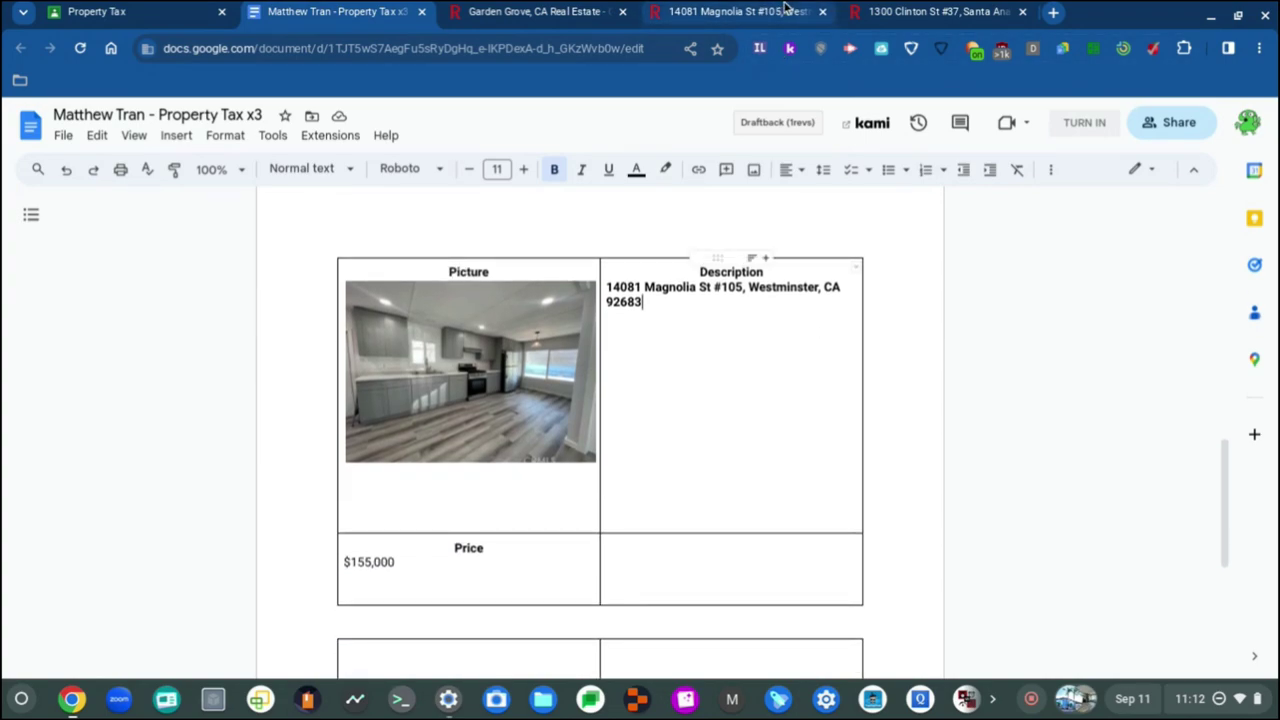
pyautogui.click(733, 11)
pyautogui.scroll(-1, 333, 158)
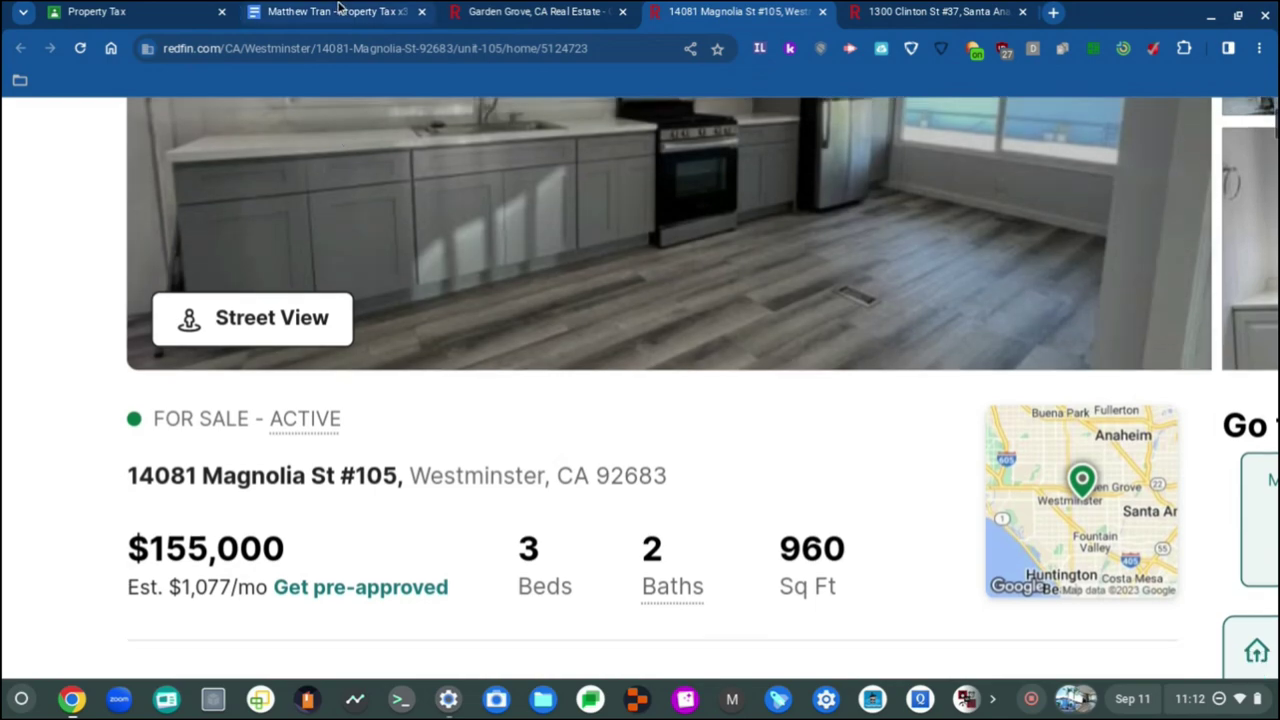
pyautogui.click(338, 11)
# Step: Remove bold from the full Magnolia St address in the Description cell
pyautogui.moveTo(648, 302); pyautogui.dragTo(617, 288)
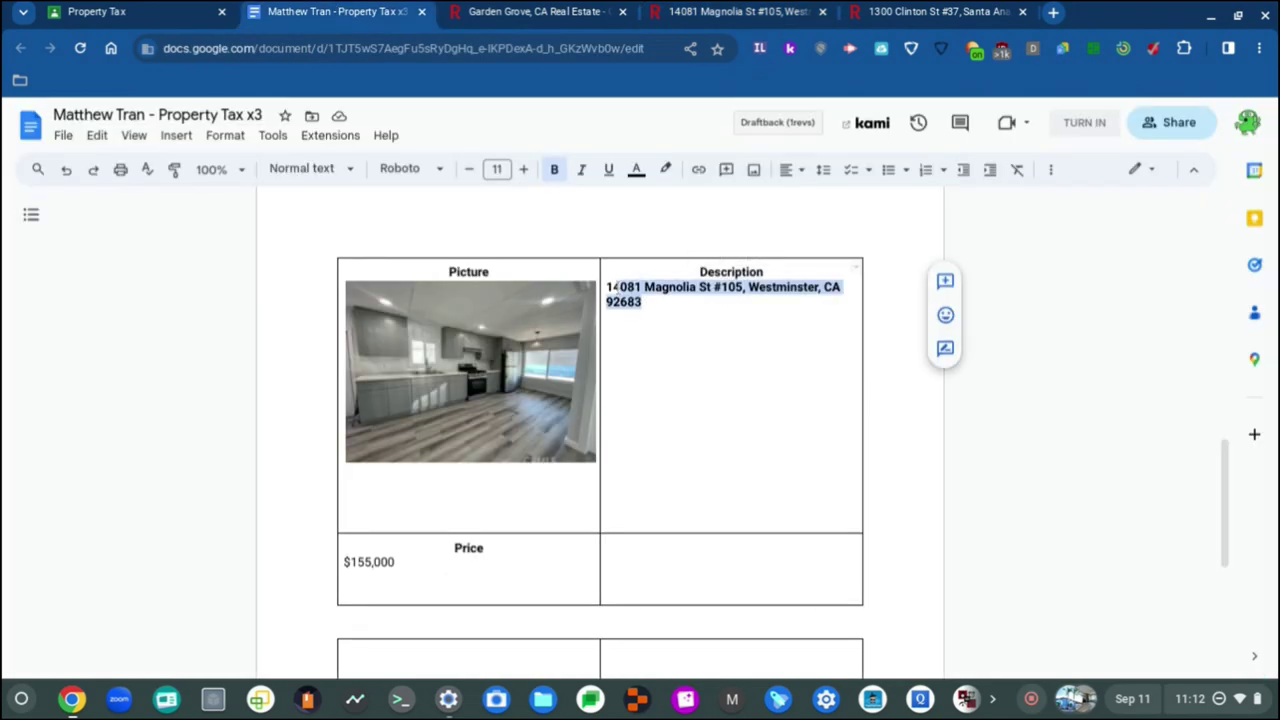
pyautogui.hotkey('ctrl', 'b')
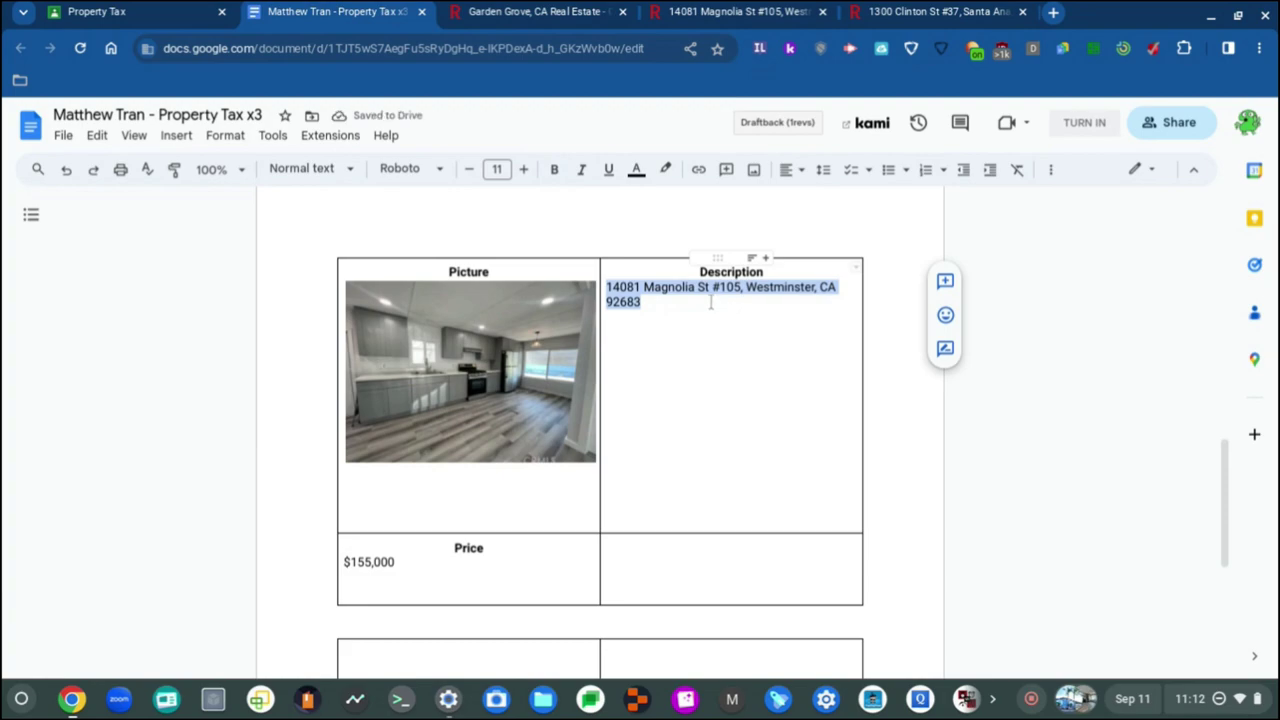
pyautogui.click(731, 311)
pyautogui.scroll(4, 762, 410)
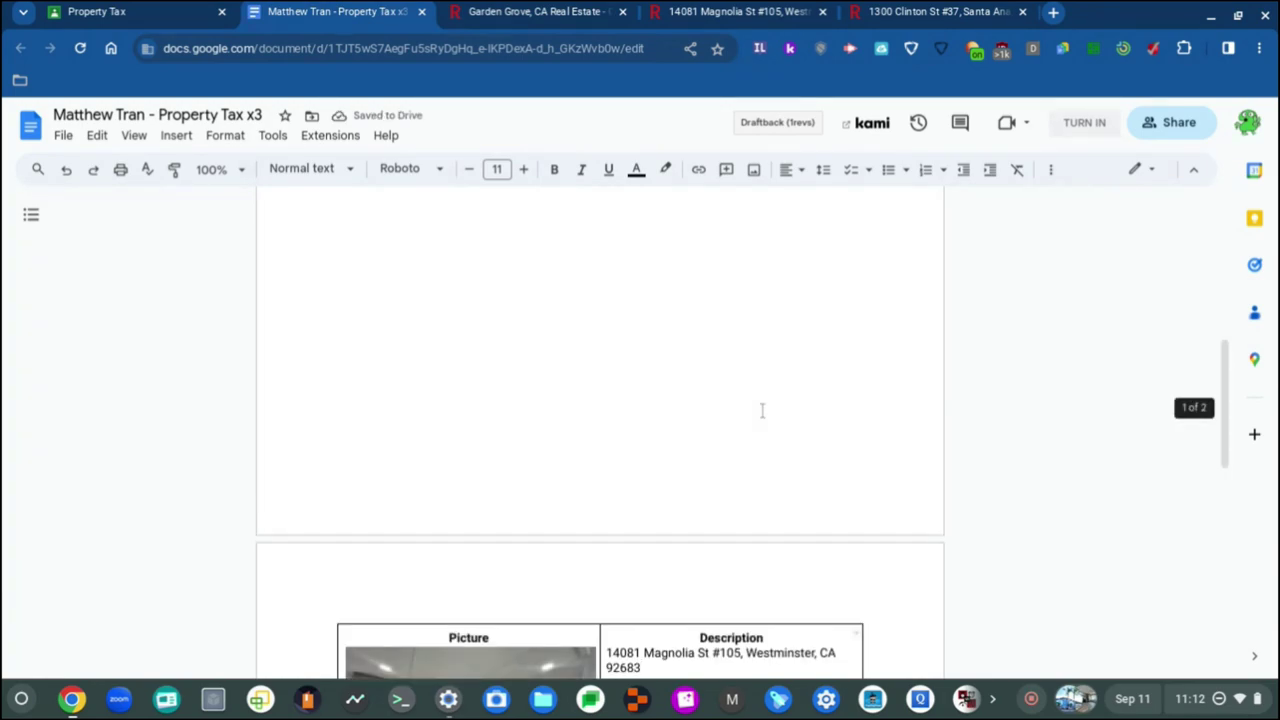
pyautogui.scroll(-7, 762, 410)
pyautogui.scroll(3, 762, 410)
pyautogui.scroll(-1, 762, 410)
pyautogui.scroll(7, 762, 410)
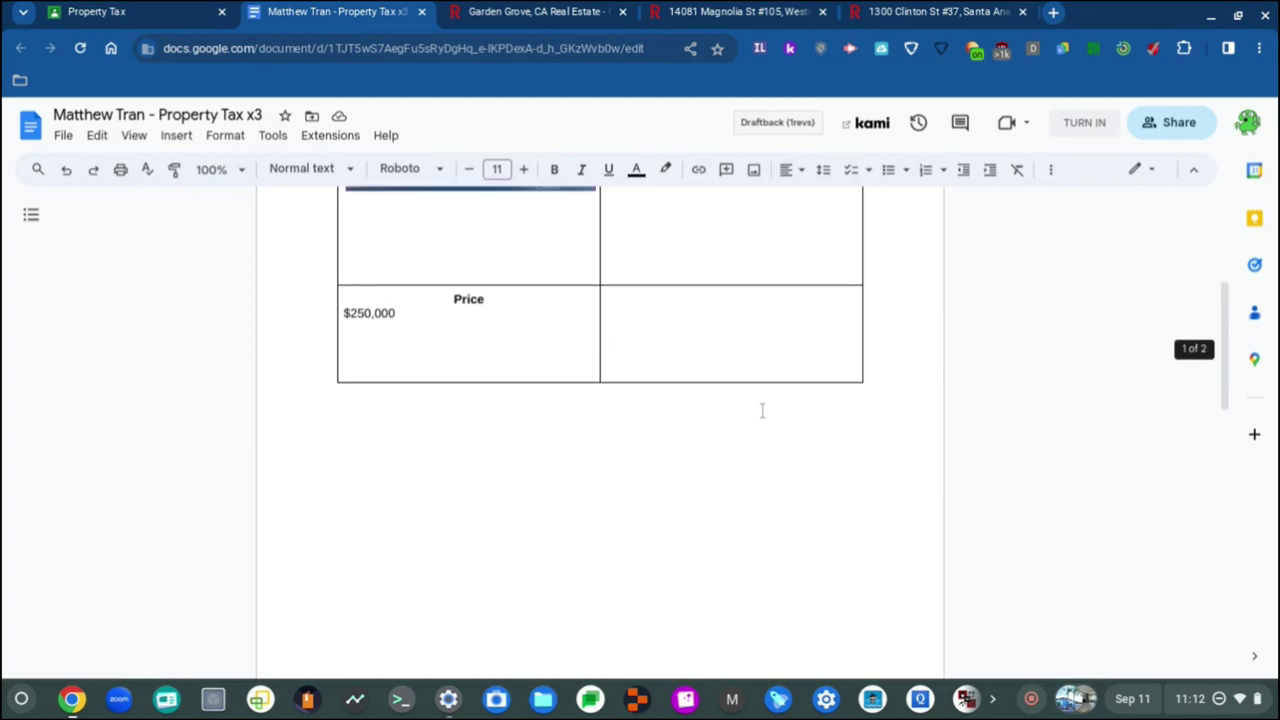
pyautogui.scroll(-9, 762, 410)
pyautogui.scroll(-10, 762, 410)
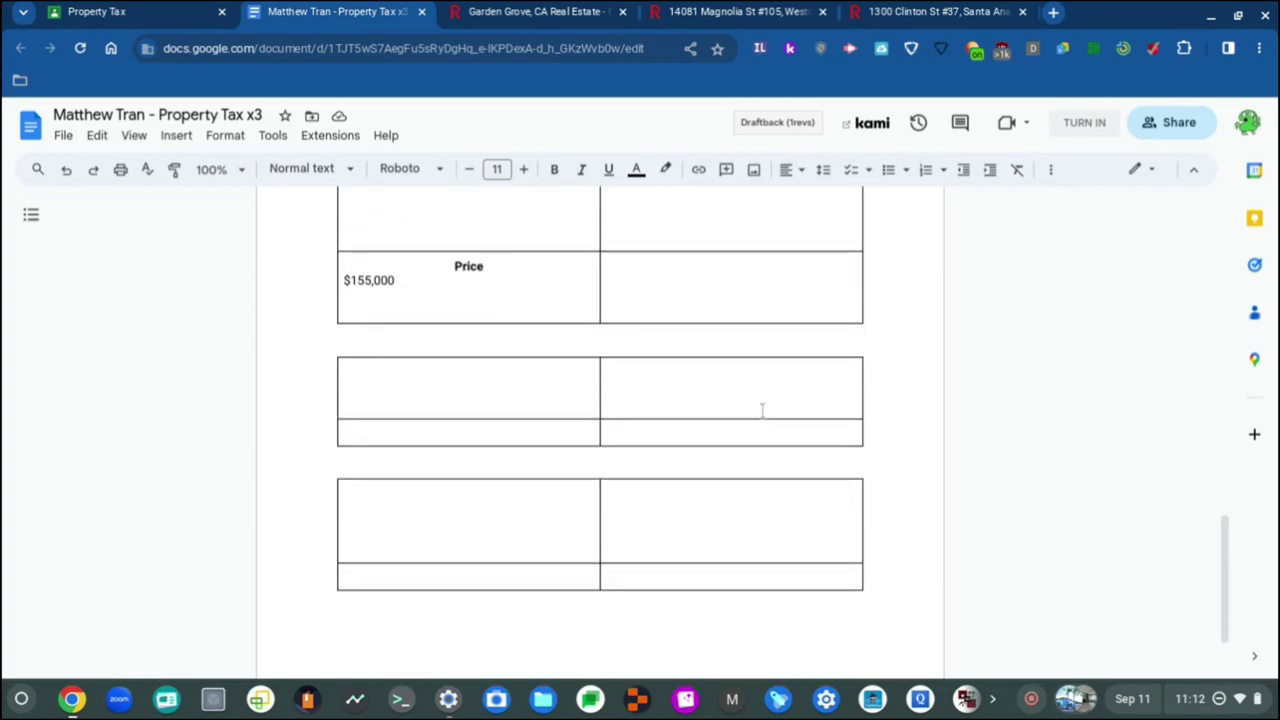
pyautogui.scroll(-2, 762, 410)
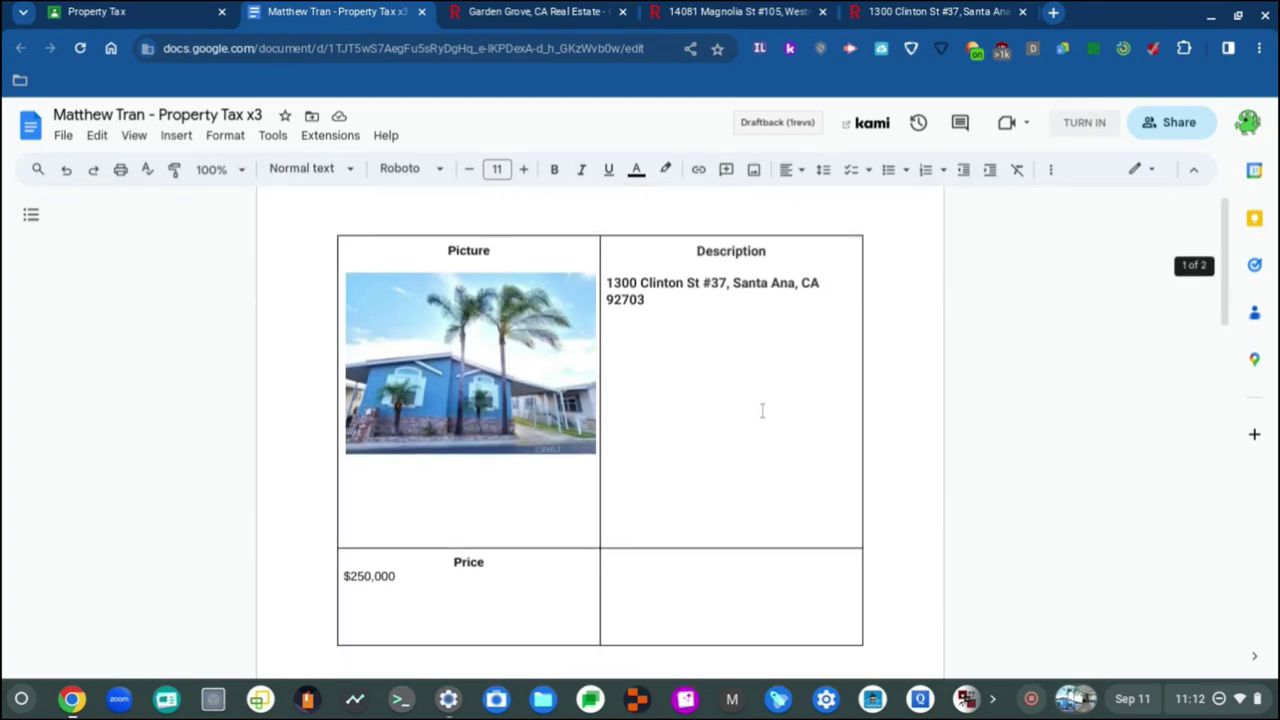
pyautogui.scroll(2, 654, 397)
pyautogui.scroll(-2, 654, 398)
pyautogui.scroll(12, 654, 398)
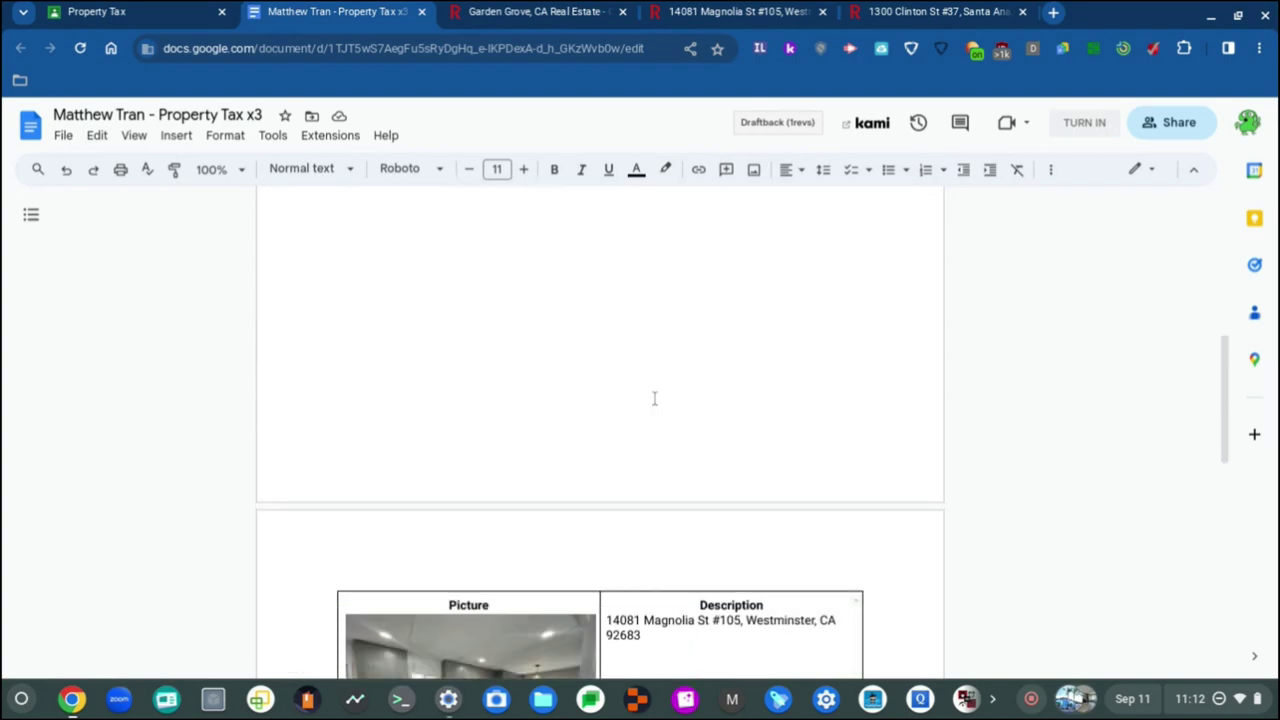
pyautogui.scroll(-6, 654, 398)
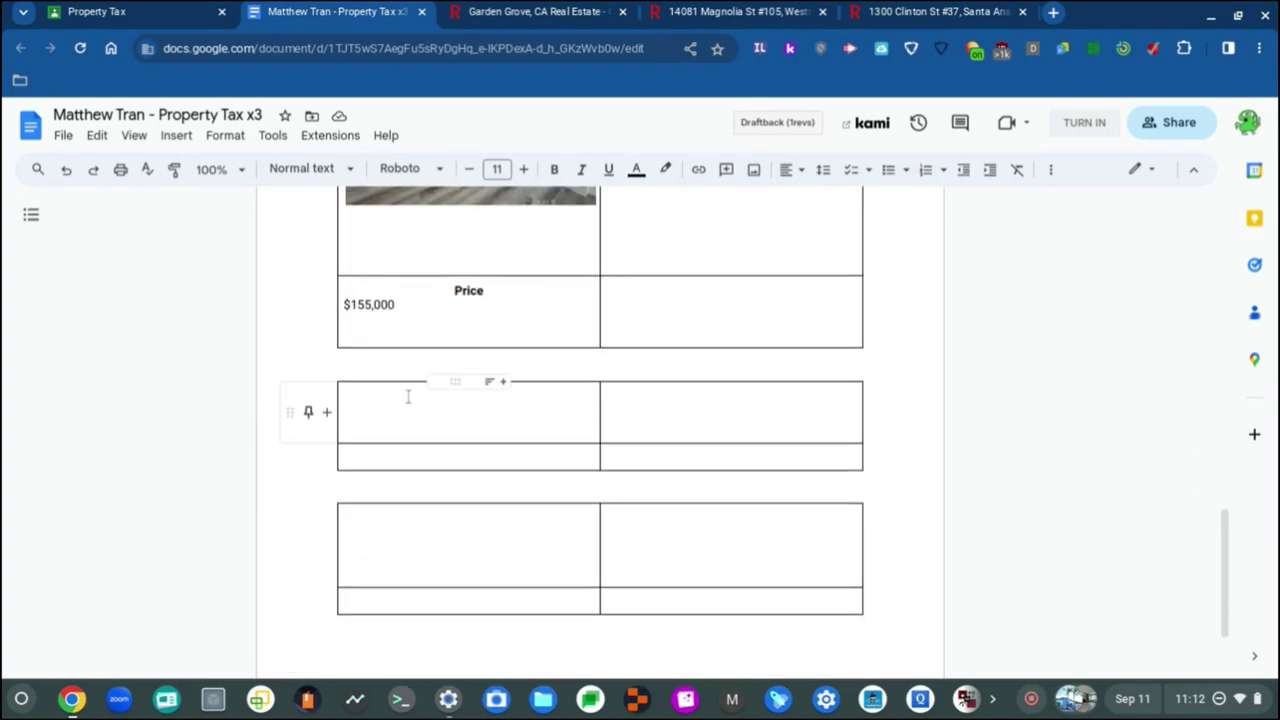
pyautogui.click(408, 397)
pyautogui.scroll(-1, 417, 414)
pyautogui.scroll(6, 417, 414)
pyautogui.scroll(8, 417, 413)
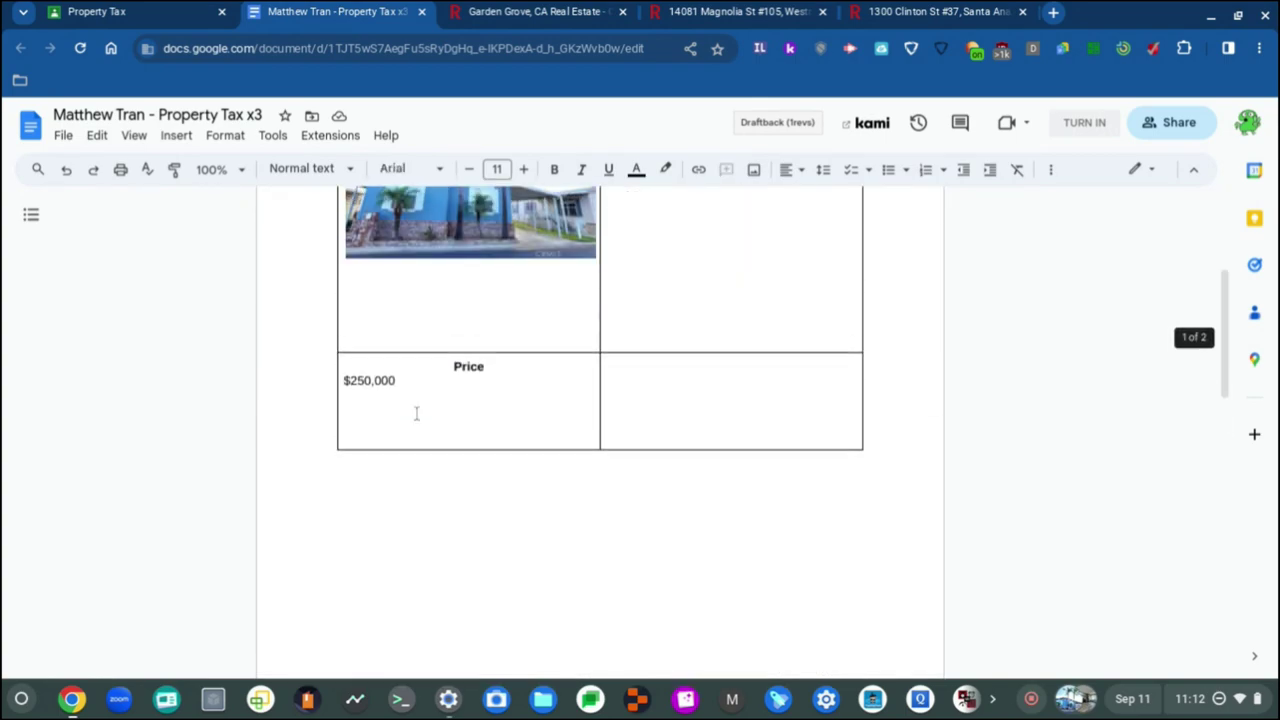
pyautogui.scroll(-10, 417, 413)
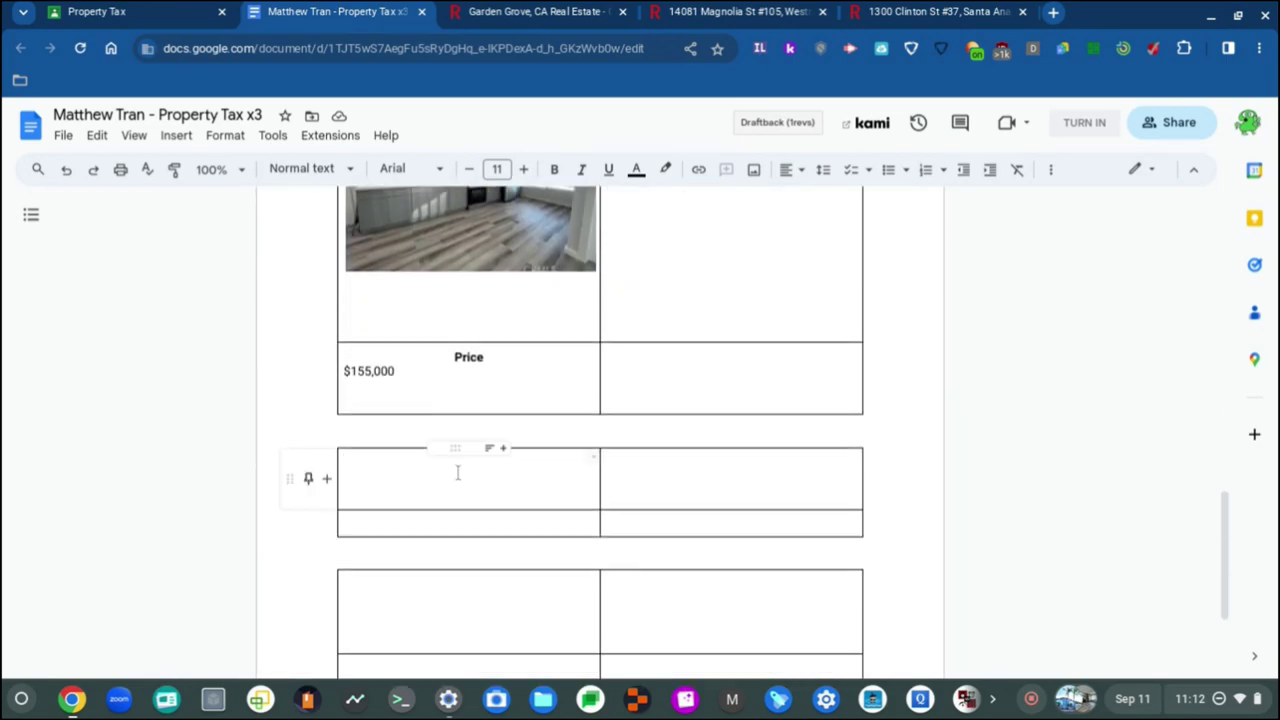
pyautogui.scroll(-4, 457, 471)
pyautogui.scroll(4, 462, 484)
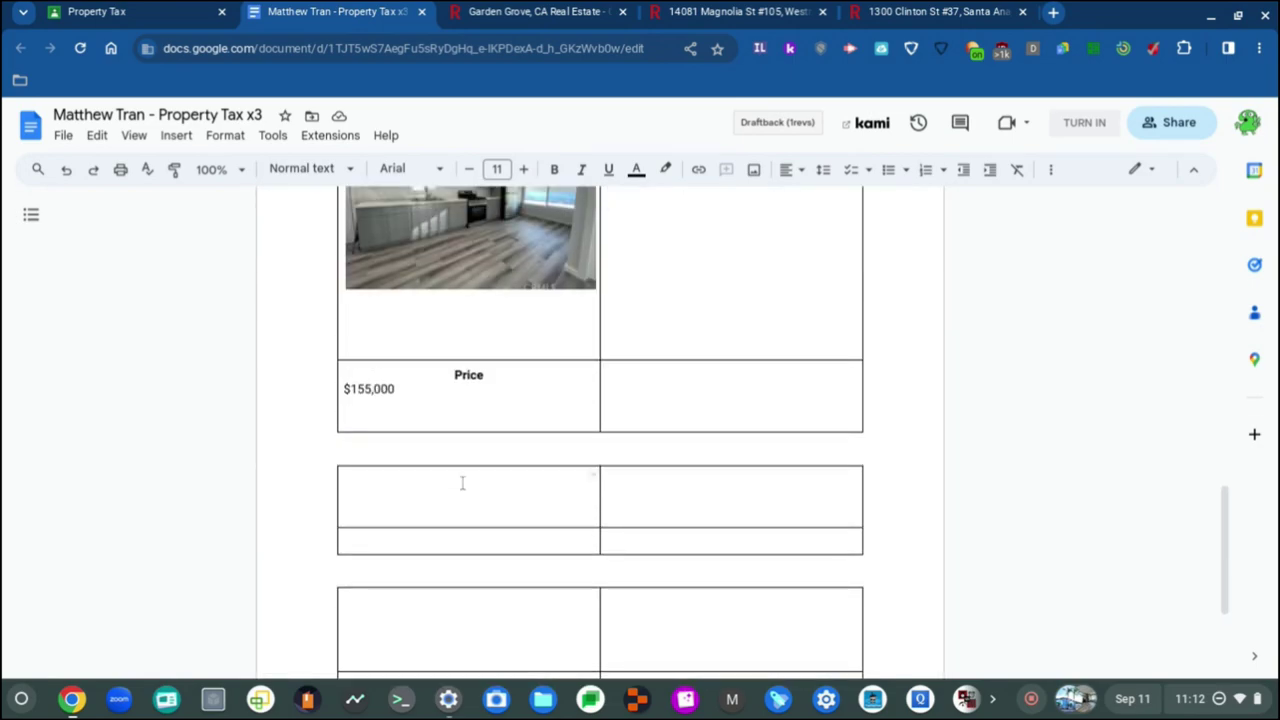
# Step: Type a centred, bold Roboto 'Picture' heading, then turn bold off
pyautogui.click(800, 169)
pyautogui.click(814, 204)
pyautogui.click(801, 170)
pyautogui.click(801, 170)
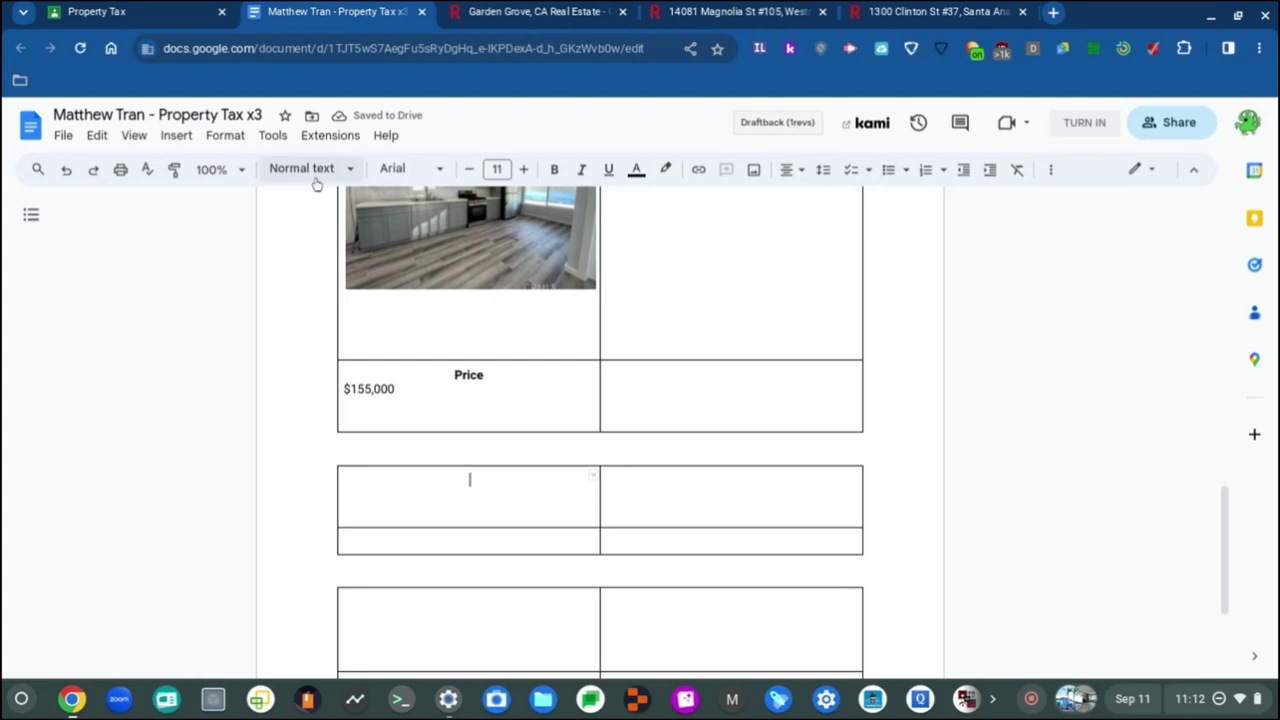
pyautogui.click(410, 168)
pyautogui.click(453, 272)
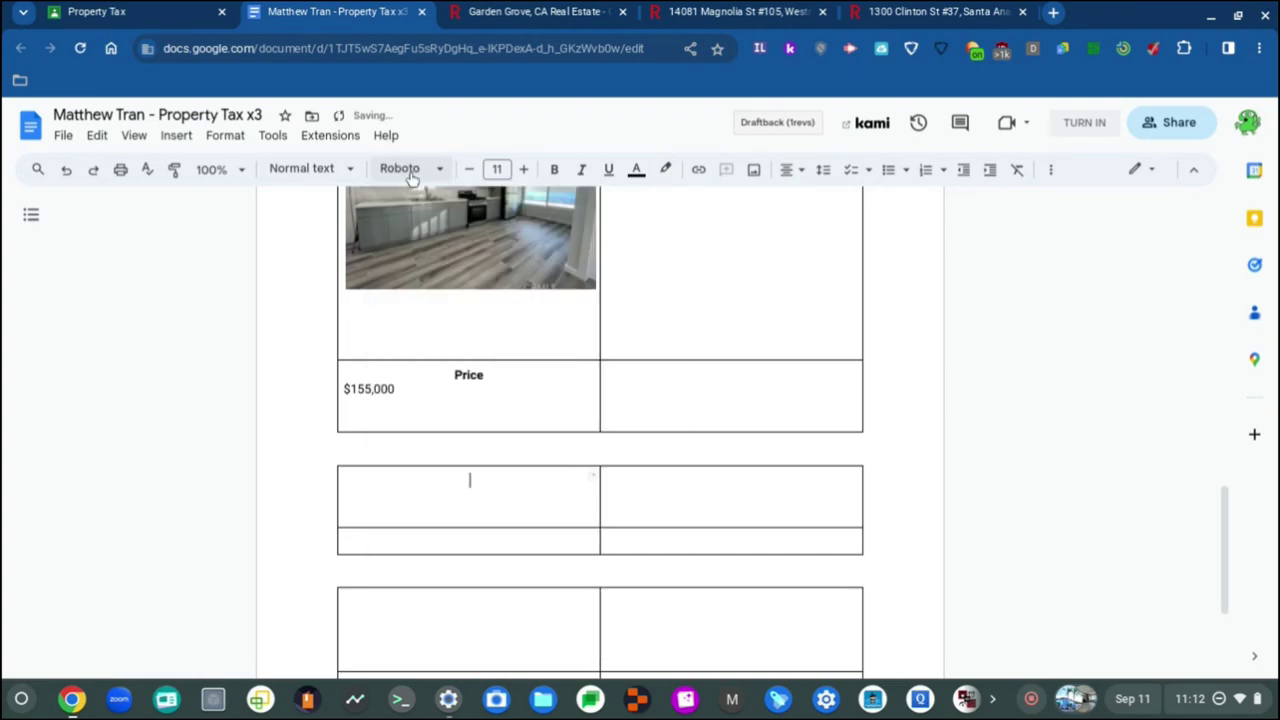
pyautogui.hotkey('ctrl', 'b')
pyautogui.write('Picture')
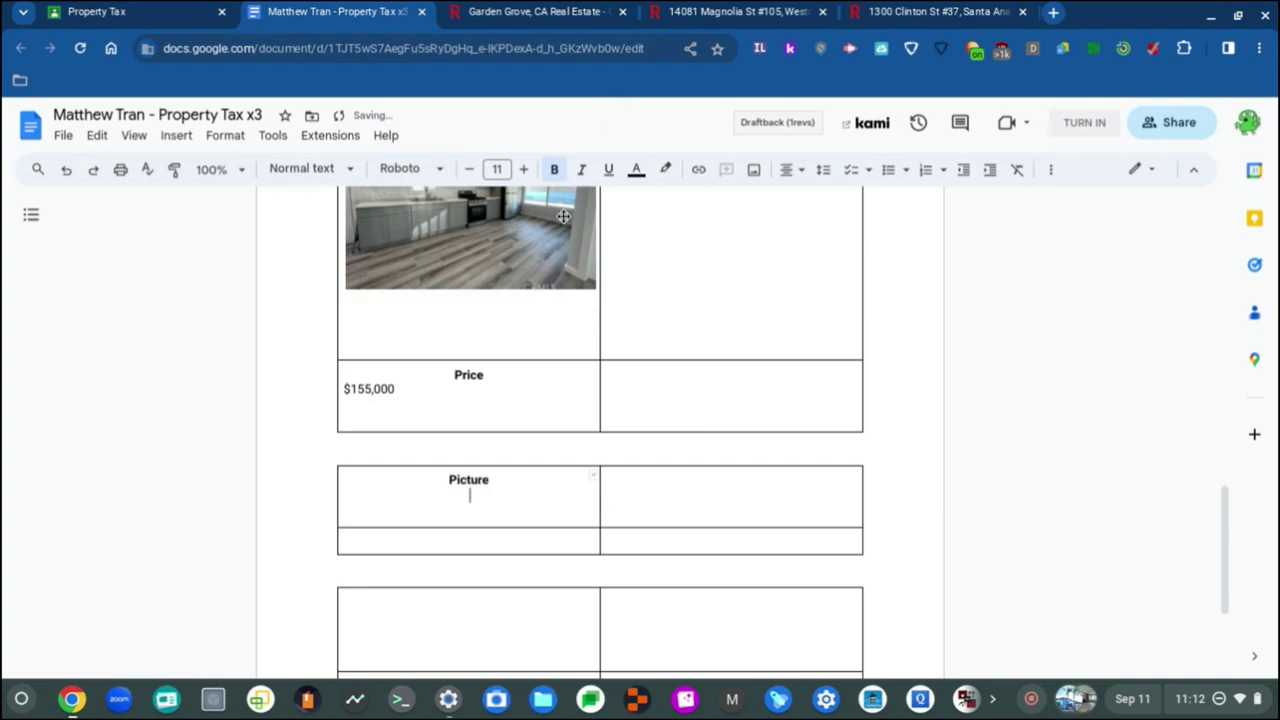
pyautogui.hotkey('ctrl', 'b')
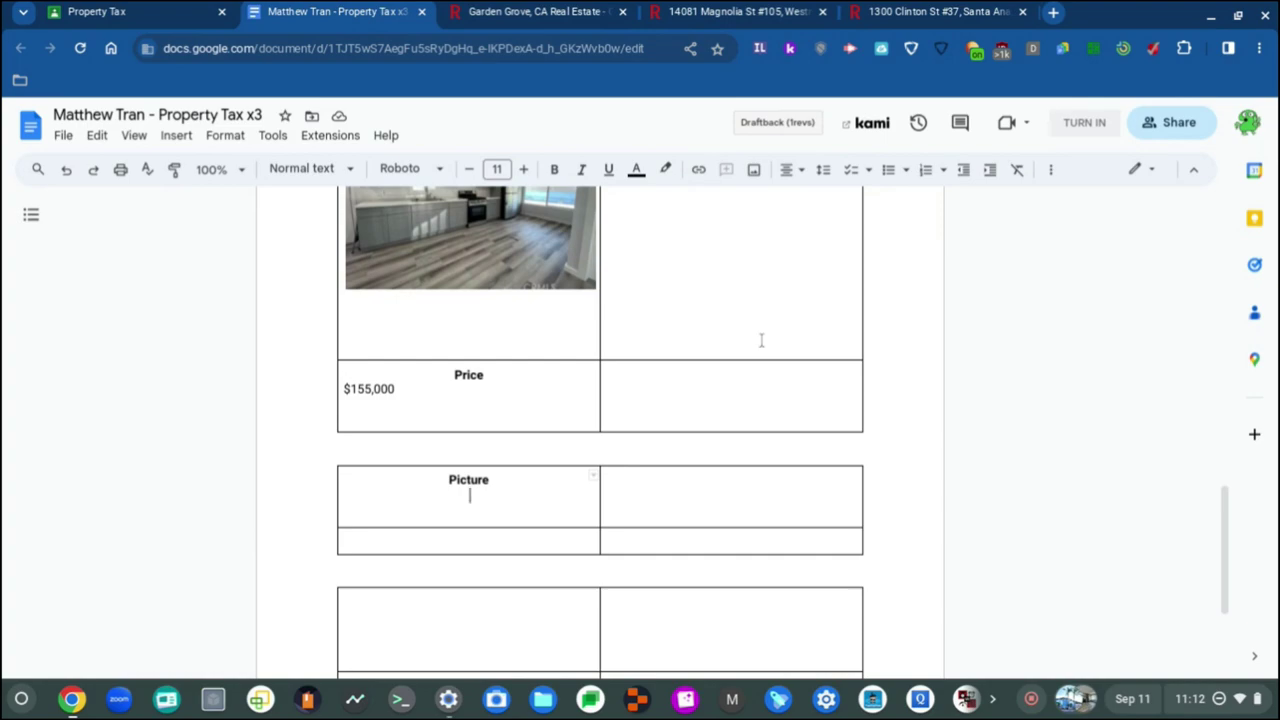
# Step: Left-align the empty line beneath the new table's Picture heading
pyautogui.scroll(2, 734, 491)
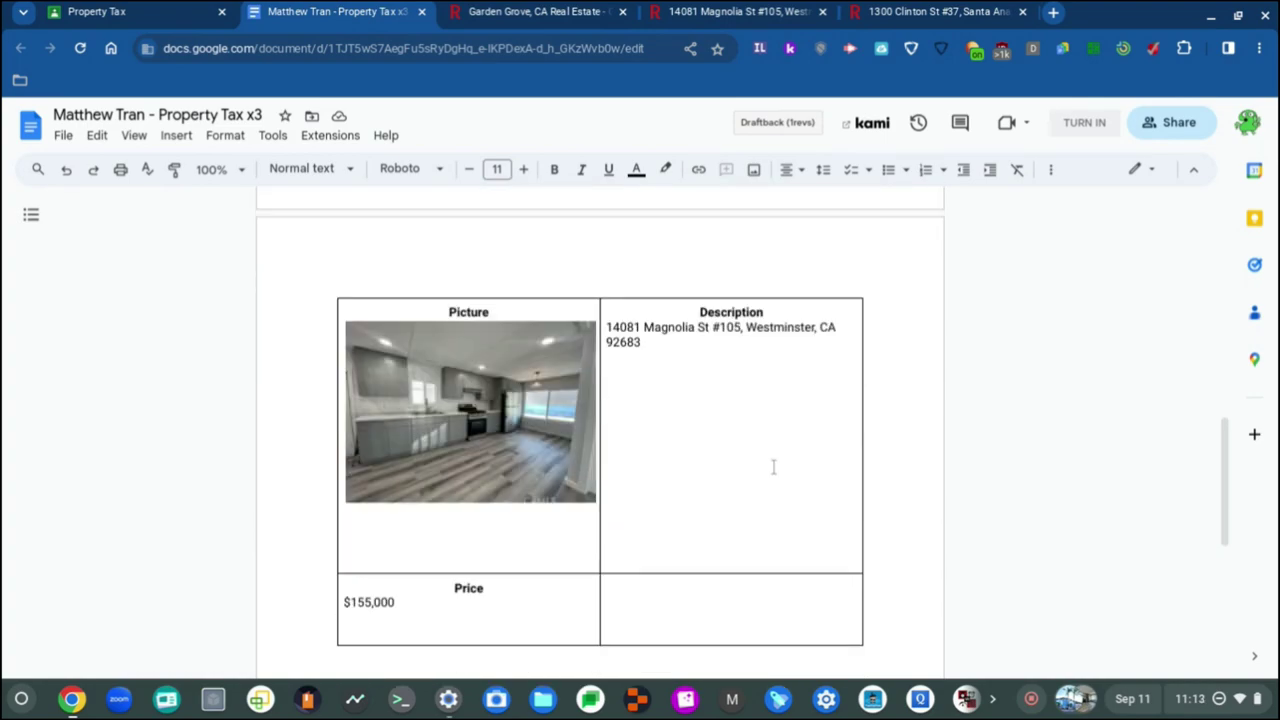
pyautogui.scroll(-3, 773, 466)
pyautogui.scroll(4, 683, 574)
pyautogui.scroll(-1, 683, 575)
pyautogui.scroll(-2, 683, 574)
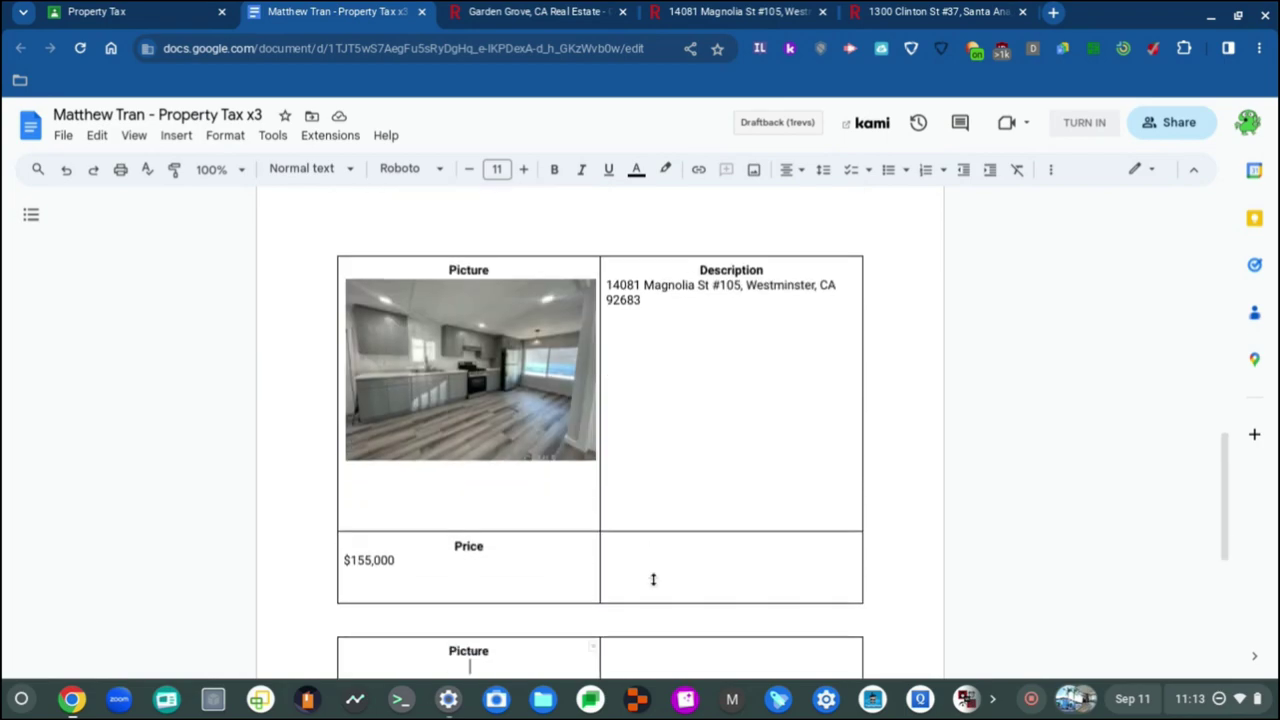
pyautogui.scroll(2, 582, 524)
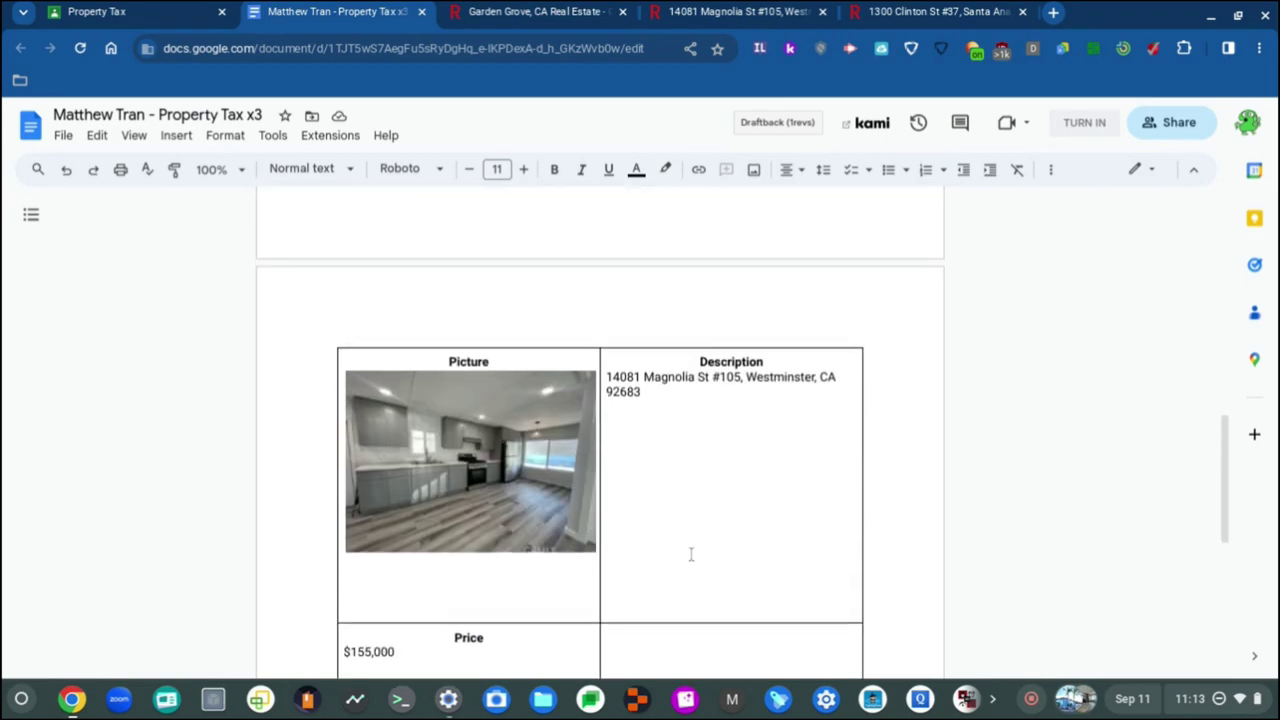
pyautogui.scroll(-4, 690, 554)
pyautogui.scroll(3, 691, 554)
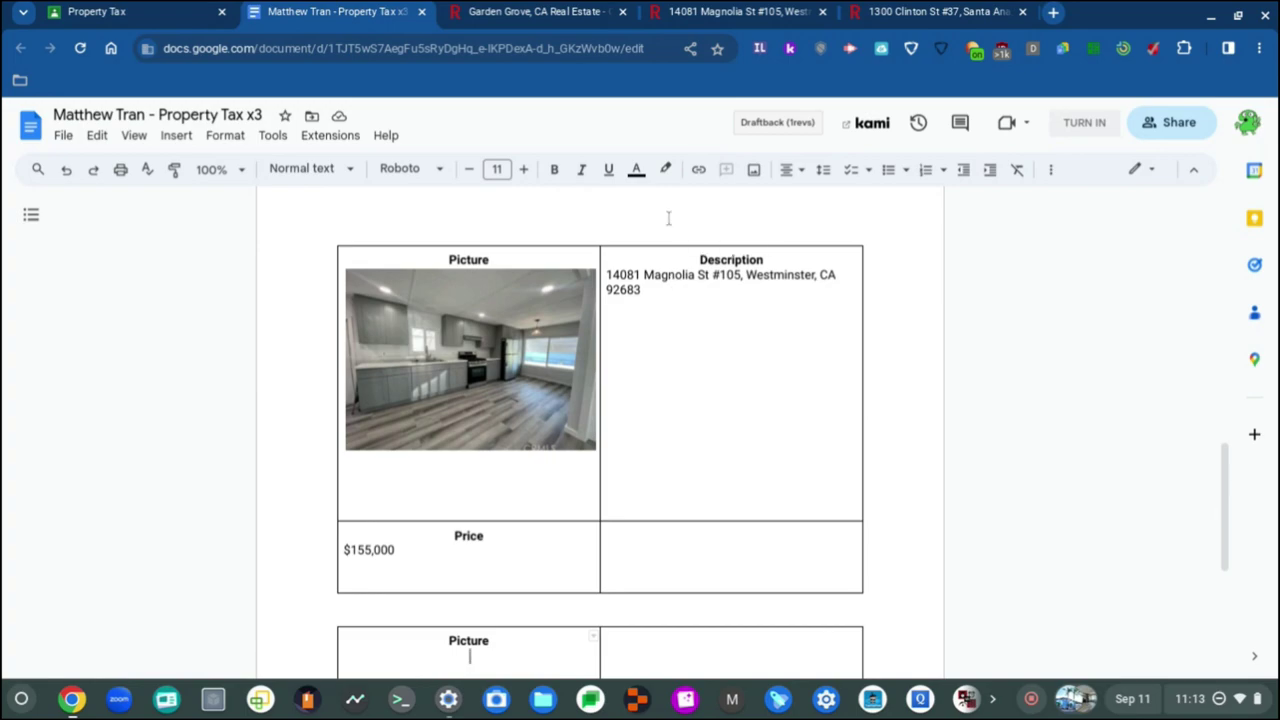
pyautogui.click(686, 380)
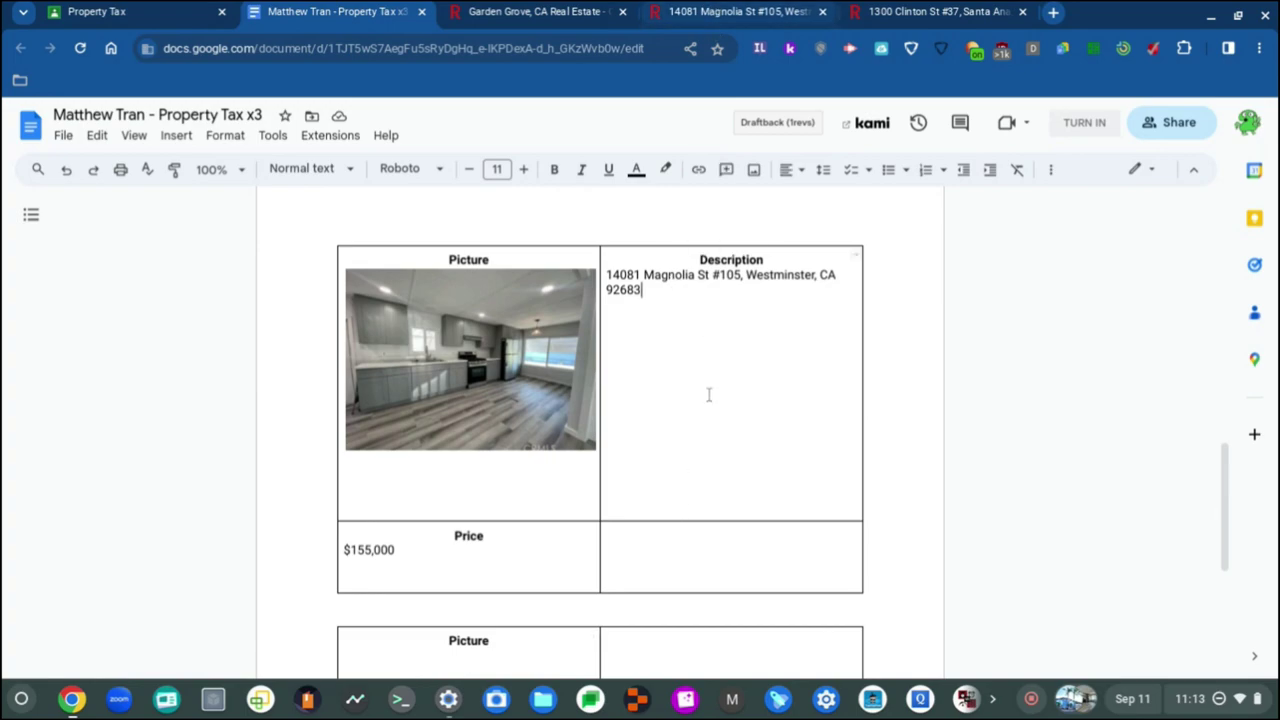
pyautogui.scroll(-8, 713, 427)
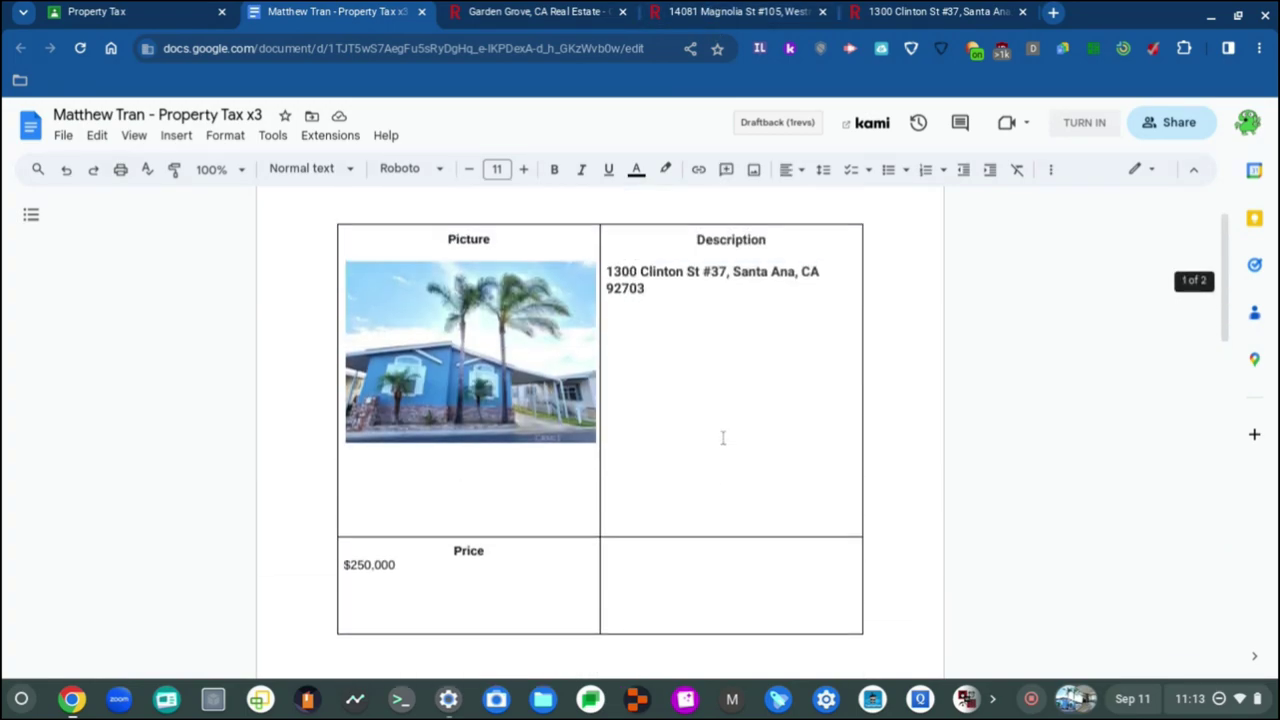
pyautogui.scroll(1, 720, 435)
pyautogui.scroll(7, 710, 387)
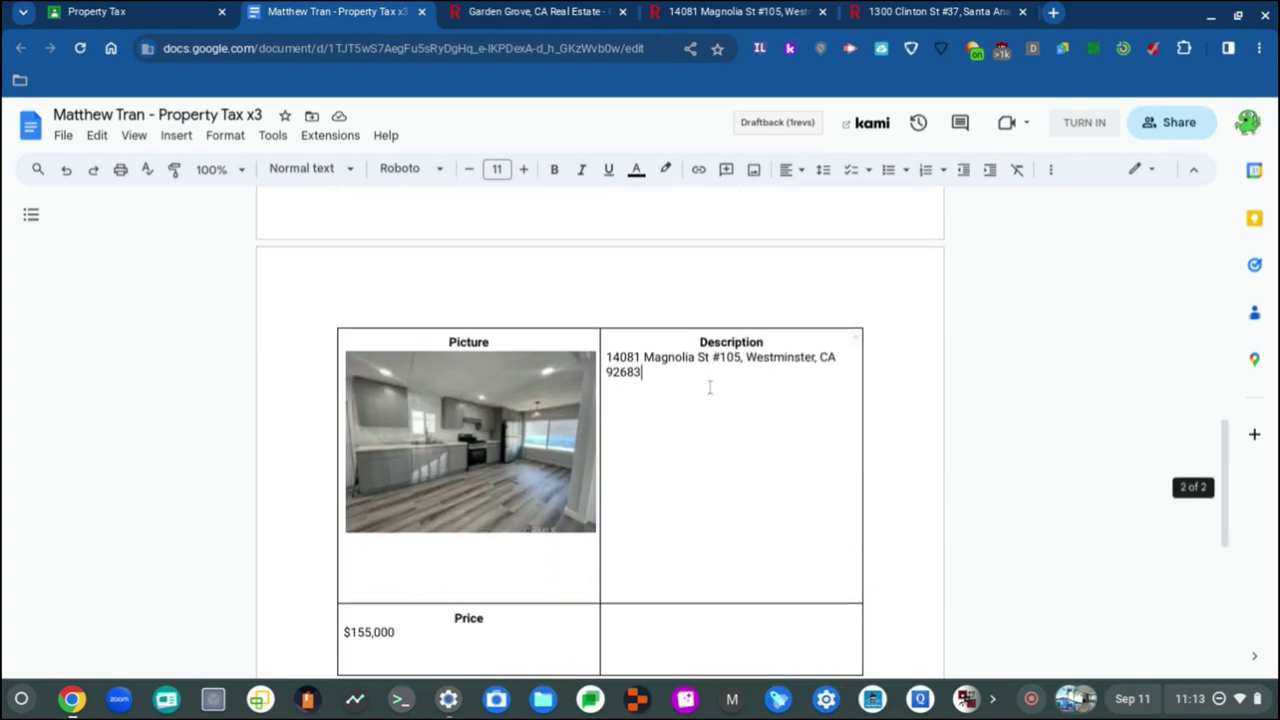
pyautogui.scroll(-2, 645, 477)
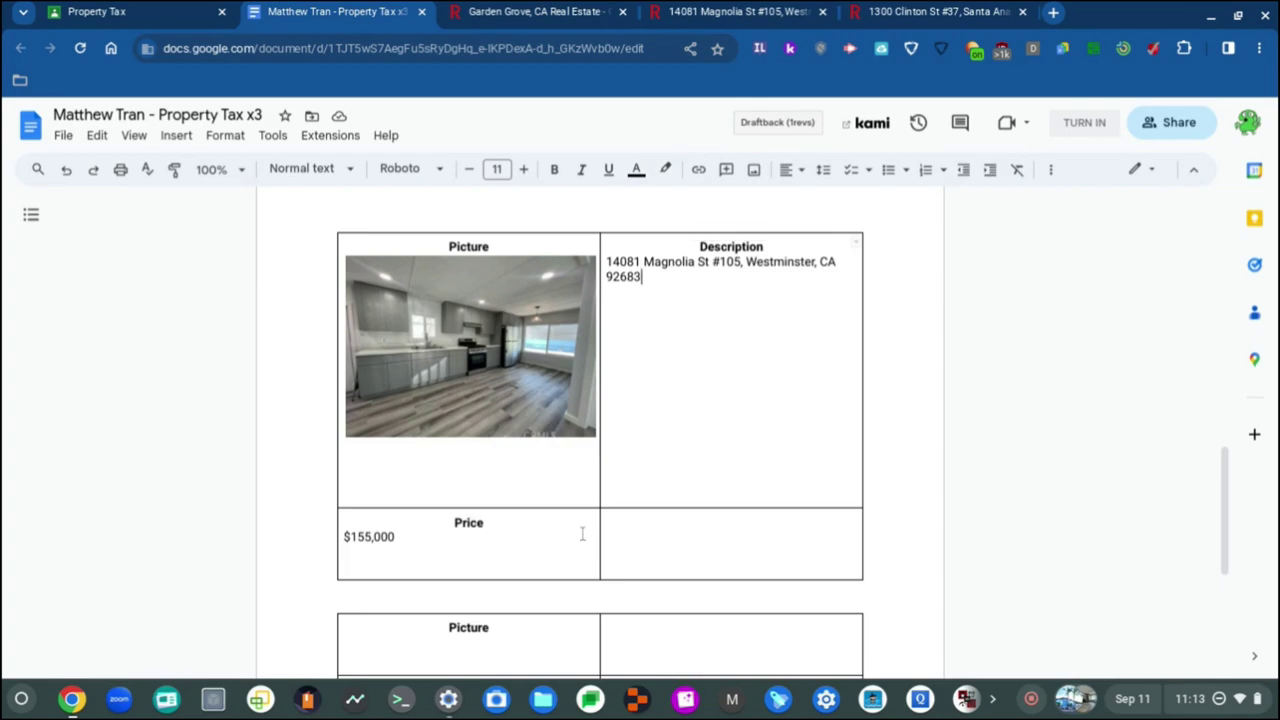
pyautogui.scroll(-4, 703, 420)
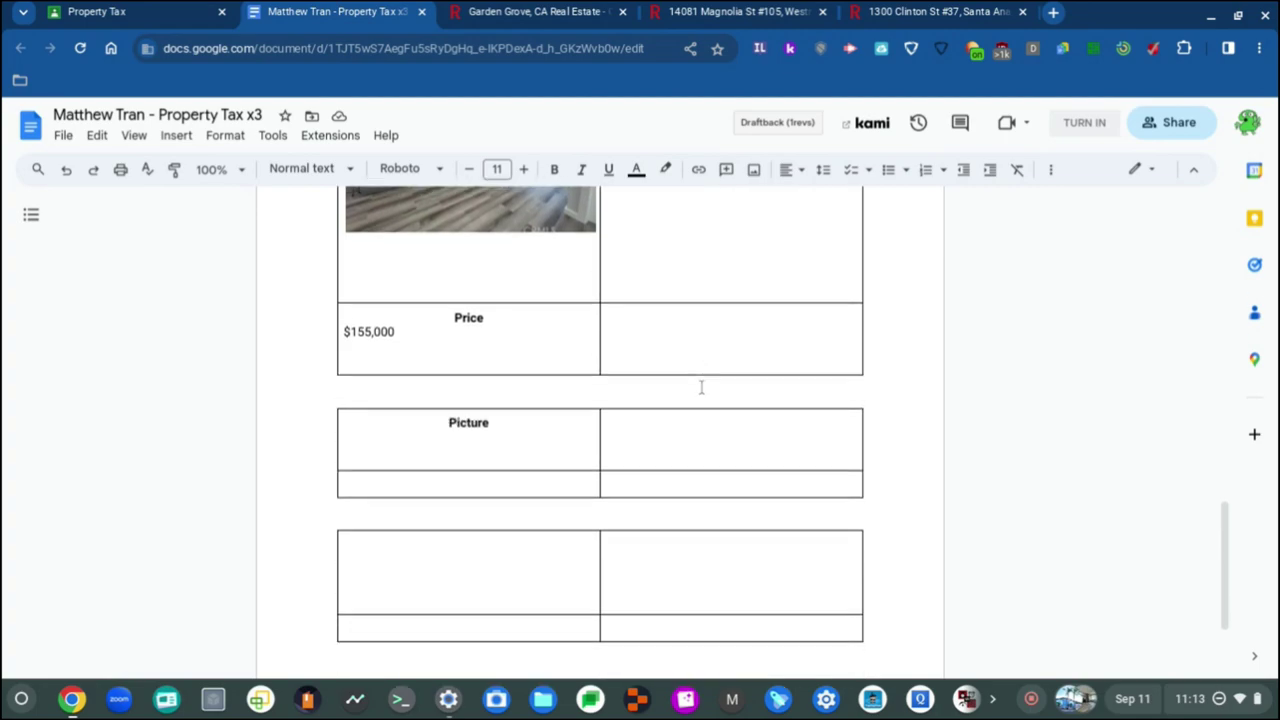
pyautogui.scroll(8, 701, 387)
pyautogui.scroll(-5, 701, 387)
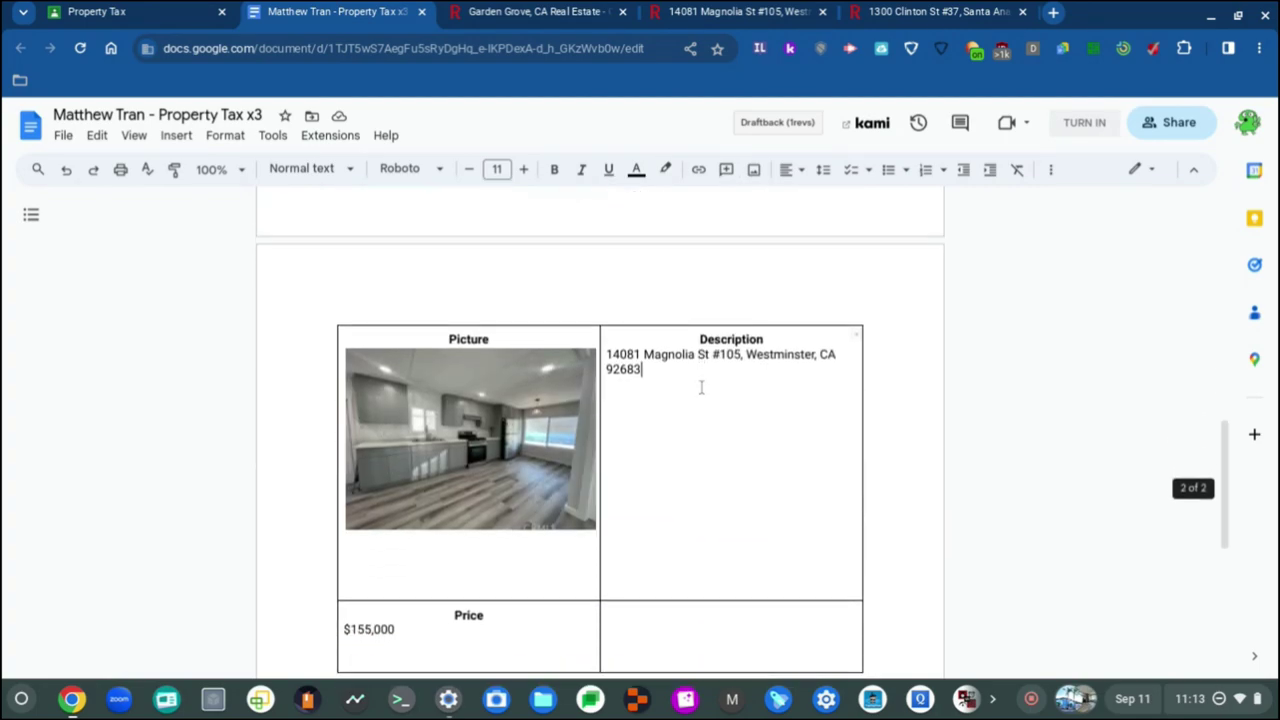
pyautogui.scroll(-8, 701, 387)
pyautogui.click(519, 308)
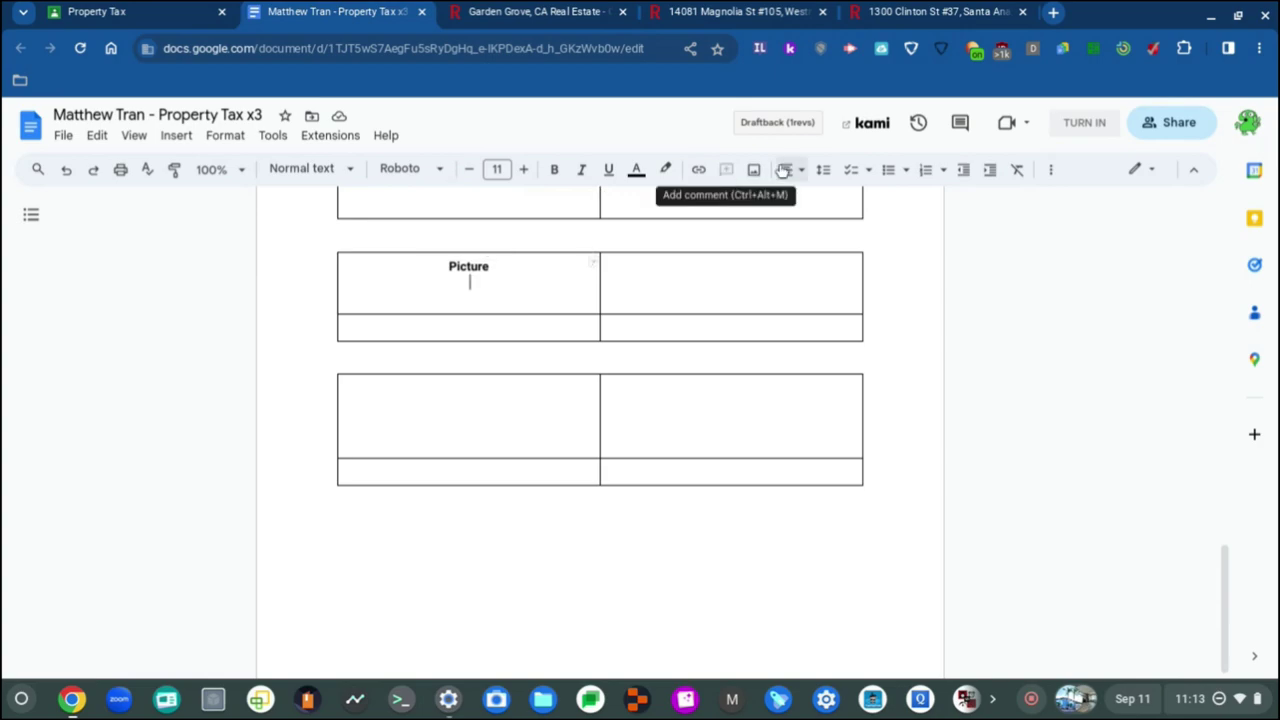
pyautogui.hotkey('ctrl', 'shift', 'l')
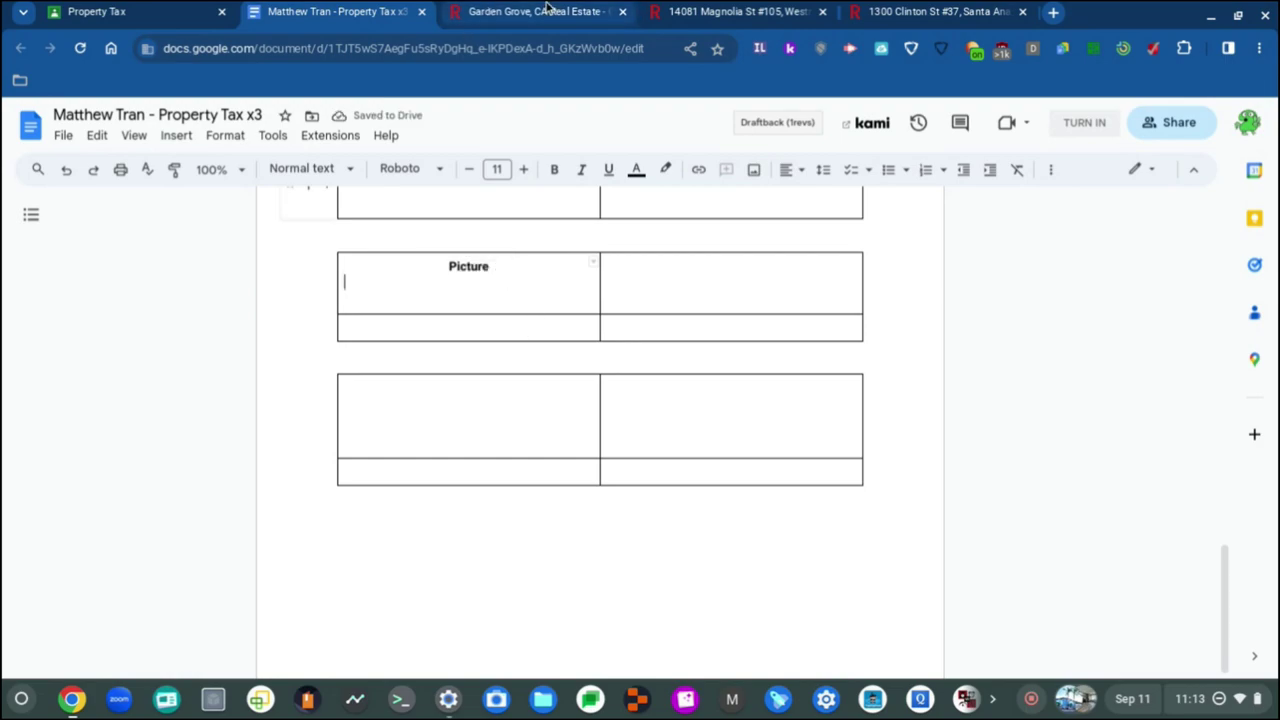
# Step: Scroll through the Garden Grove search results and inspect the location search options
pyautogui.click(547, 10)
pyautogui.click(731, 10)
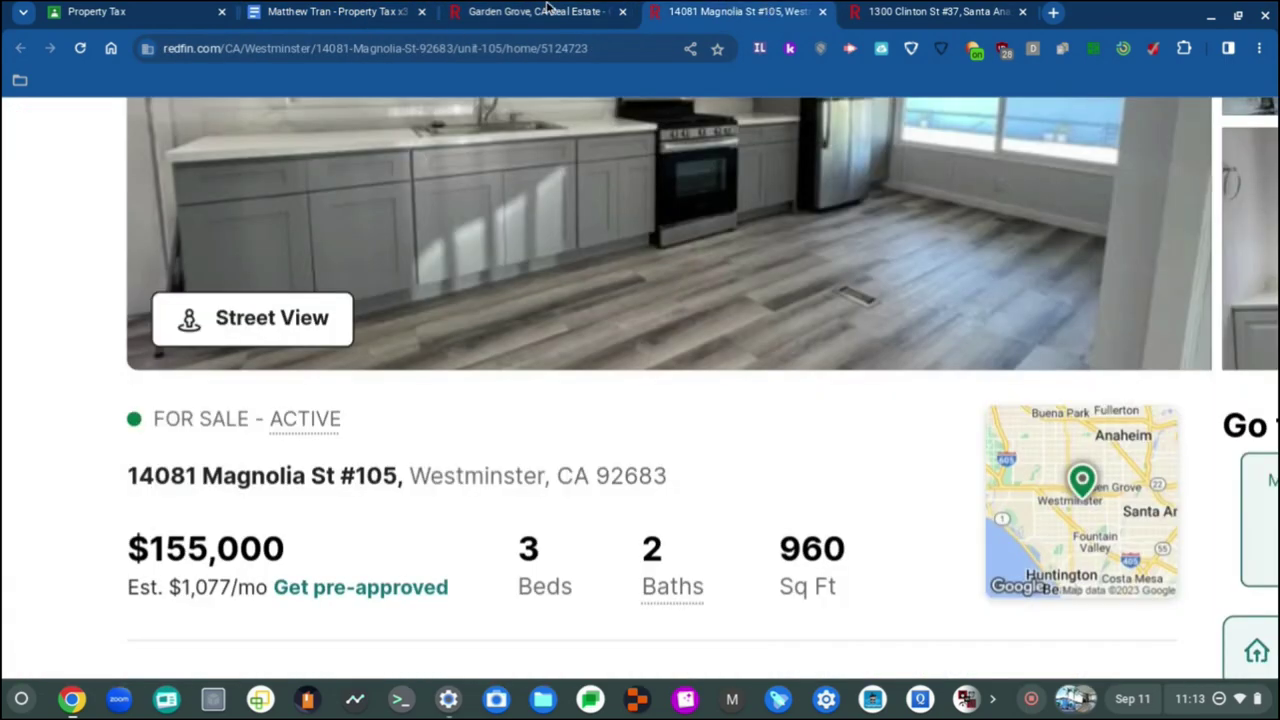
pyautogui.click(547, 10)
pyautogui.scroll(-3, 166, 500)
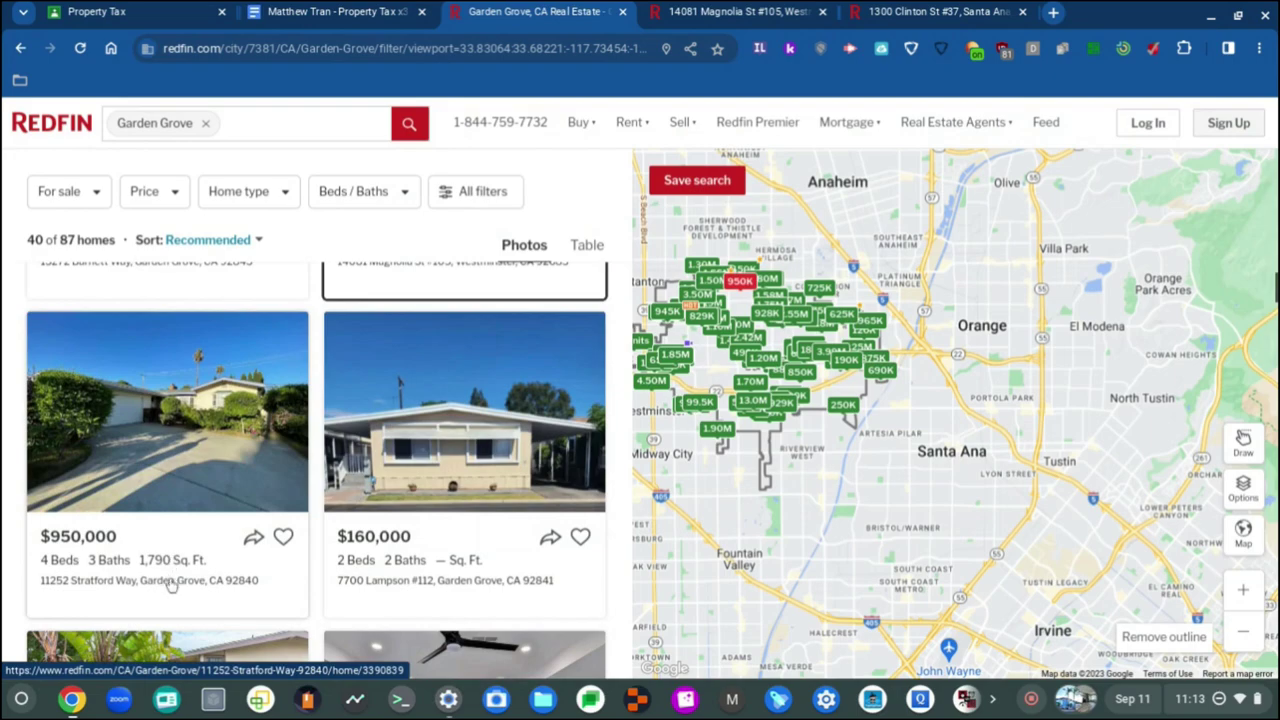
pyautogui.scroll(-2, 170, 583)
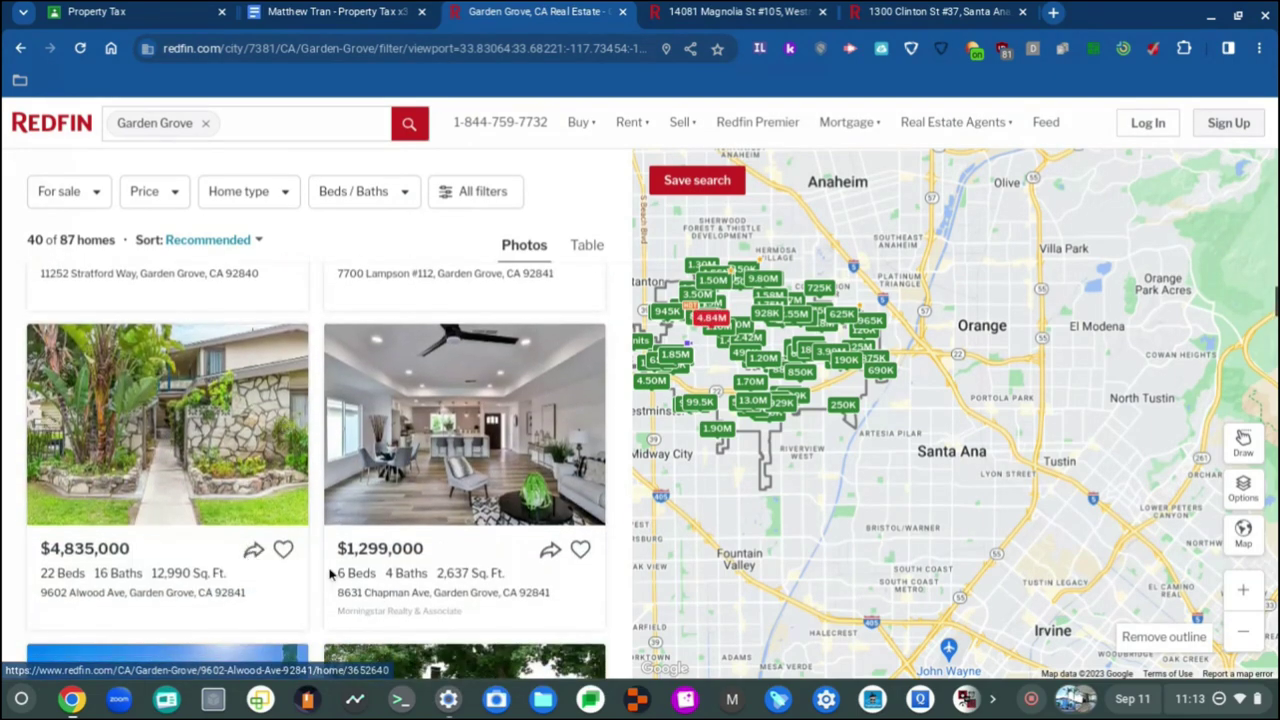
pyautogui.scroll(-3, 340, 578)
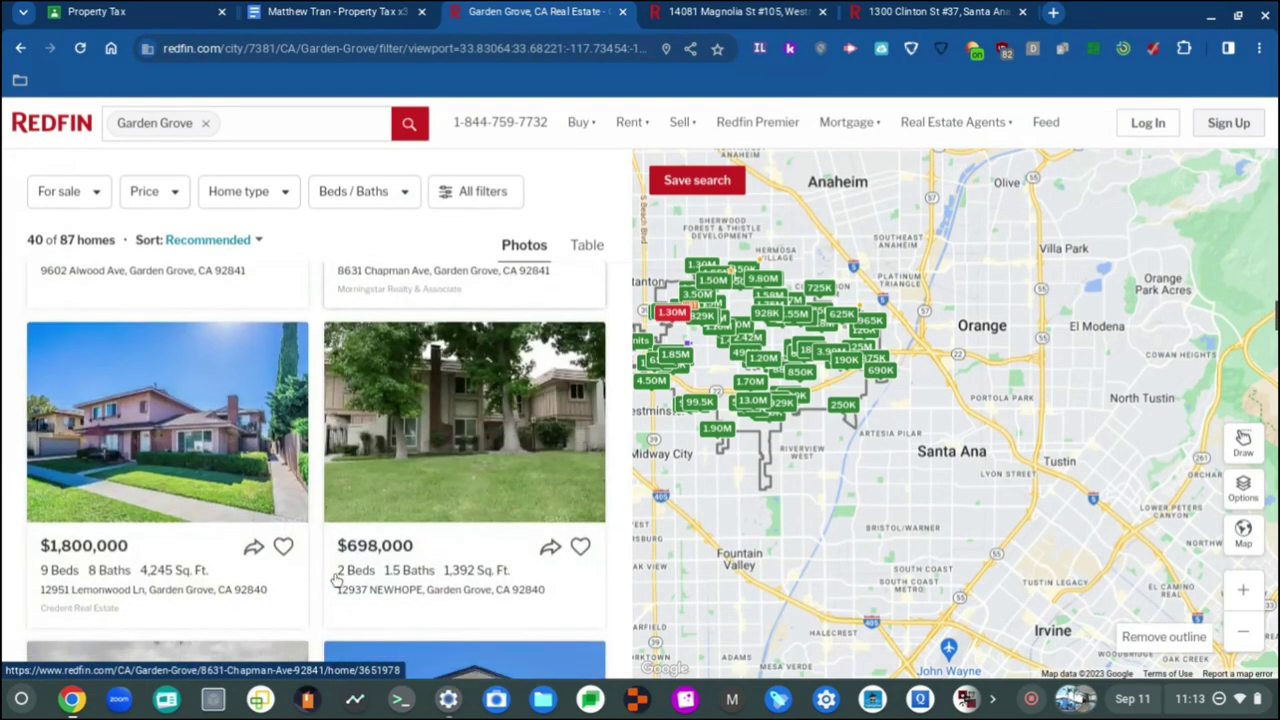
pyautogui.scroll(-5, 300, 480)
pyautogui.click(321, 126)
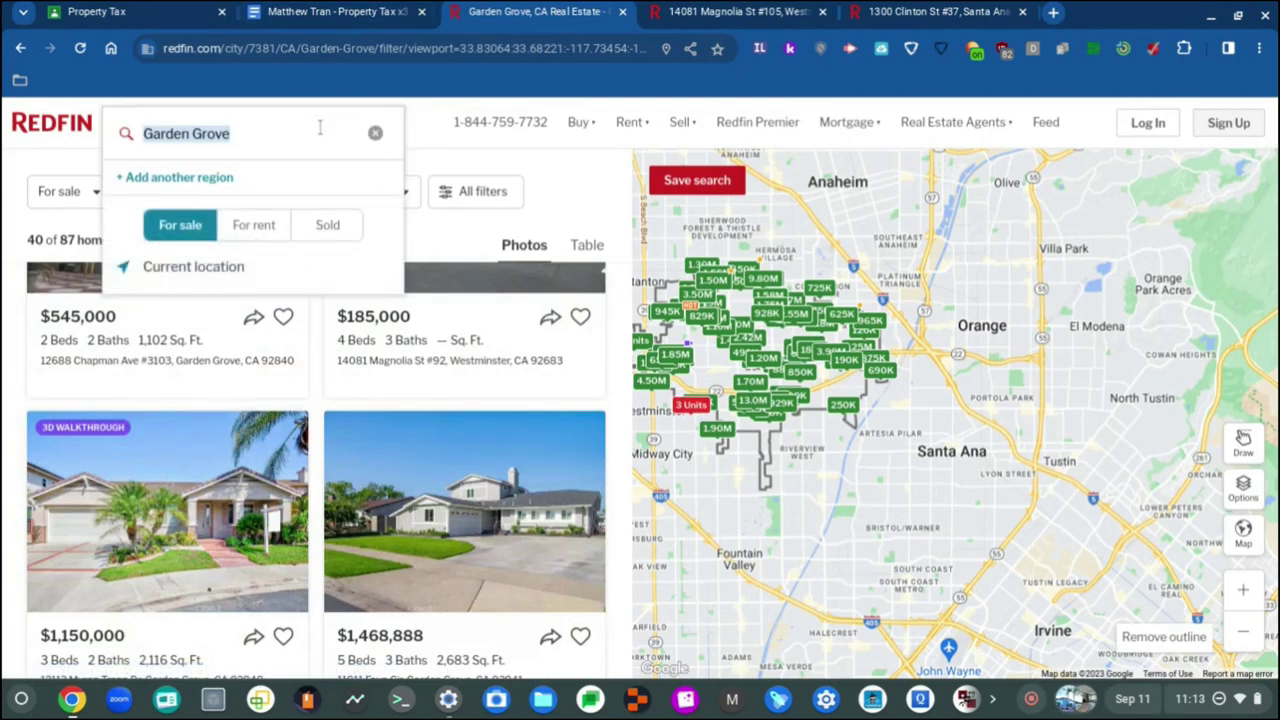
pyautogui.click(319, 143)
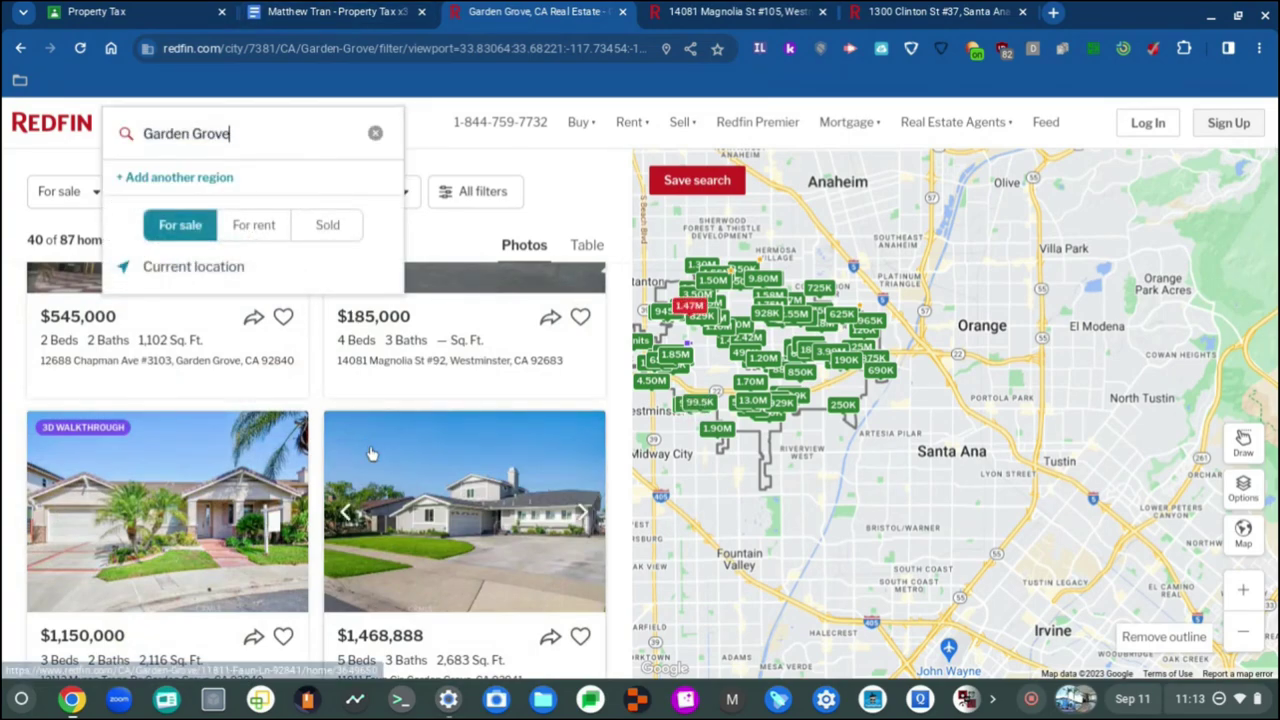
pyautogui.scroll(5, 480, 470)
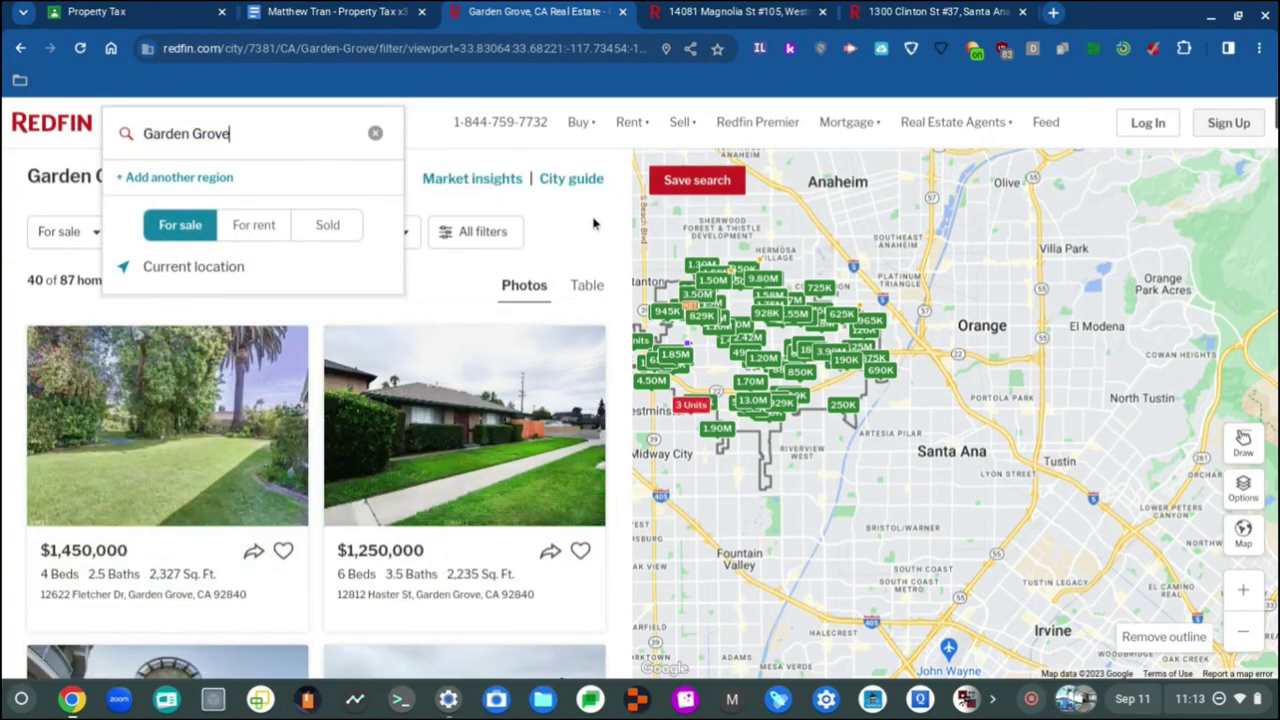
pyautogui.click(955, 432)
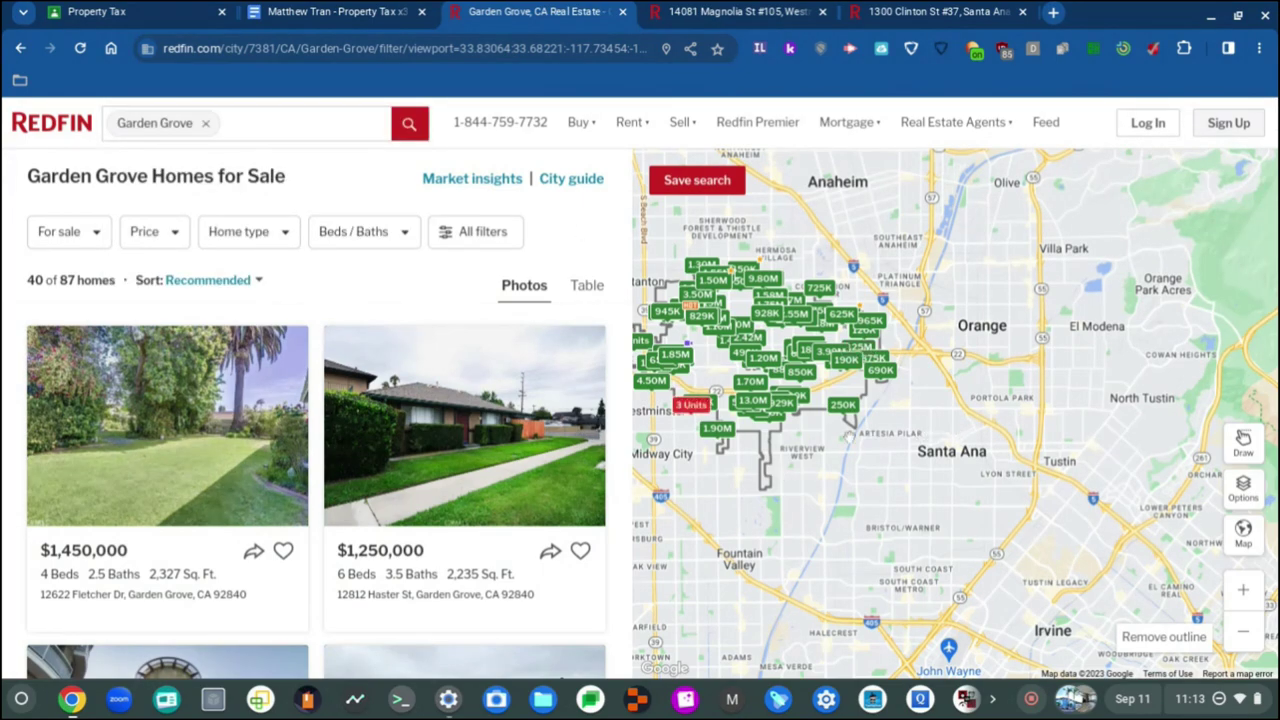
pyautogui.scroll(2, 853, 437)
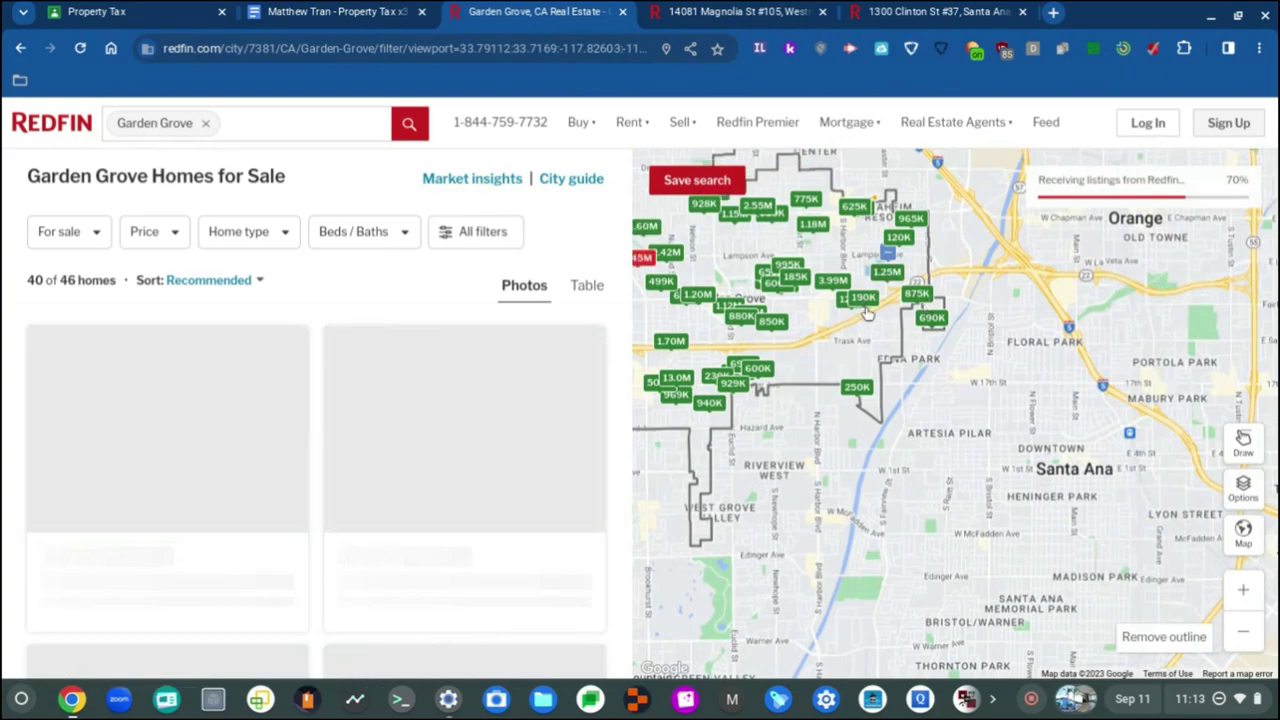
pyautogui.scroll(-6, 523, 400)
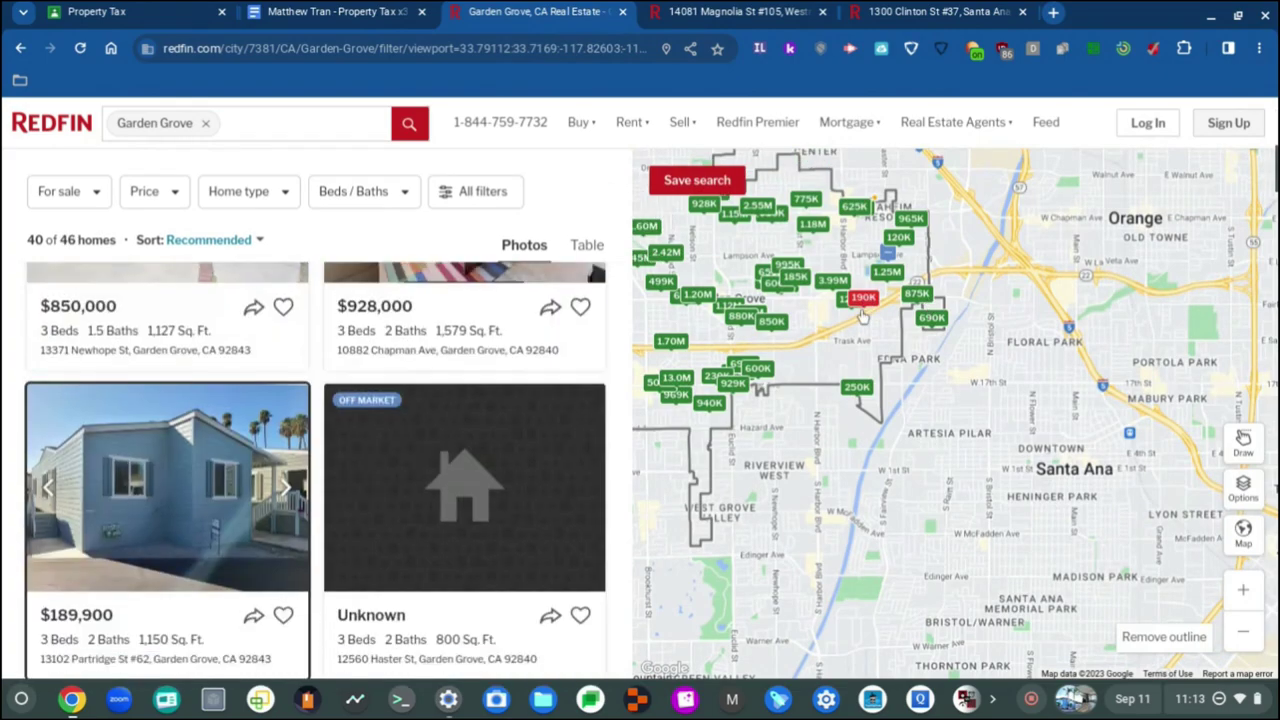
# Step: Check the property tax document, then narrow the Garden Grove map to 46 listings
pyautogui.click(740, 11)
pyautogui.click(330, 11)
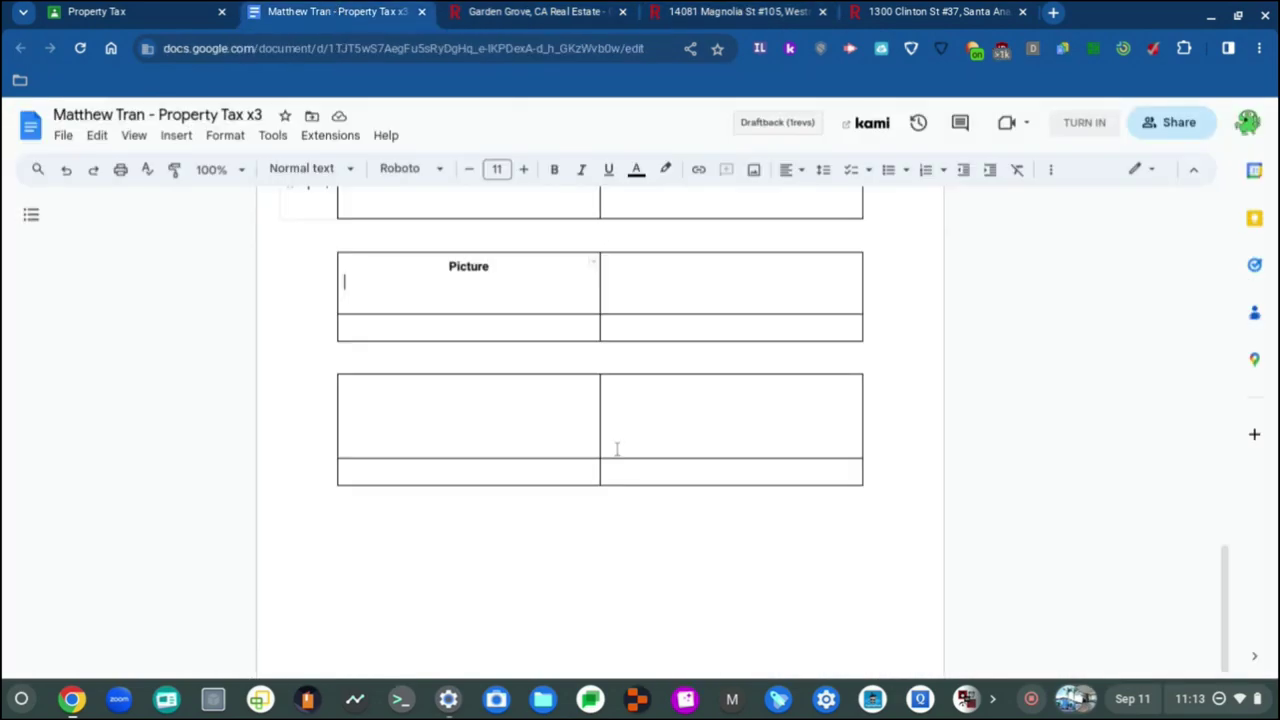
pyautogui.scroll(4, 617, 449)
pyautogui.scroll(-2, 617, 449)
pyautogui.scroll(3, 617, 449)
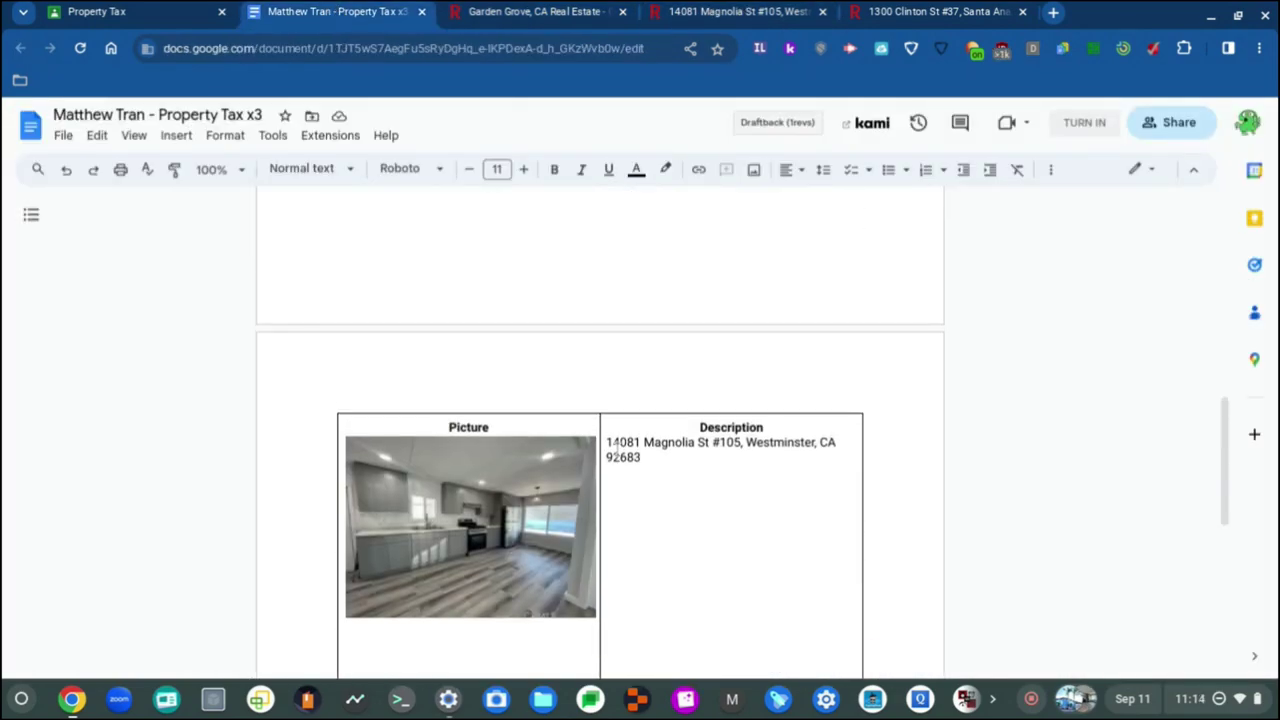
pyautogui.scroll(9, 617, 450)
pyautogui.scroll(-9, 617, 449)
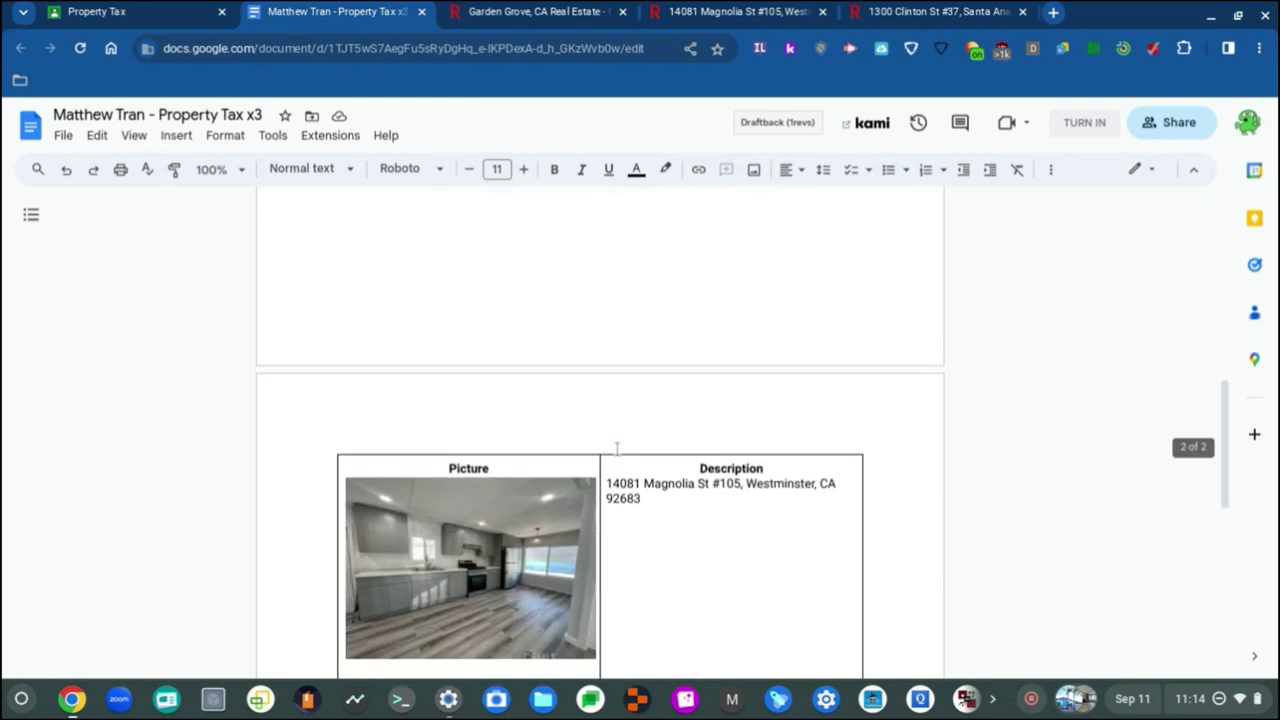
pyautogui.scroll(-4, 617, 449)
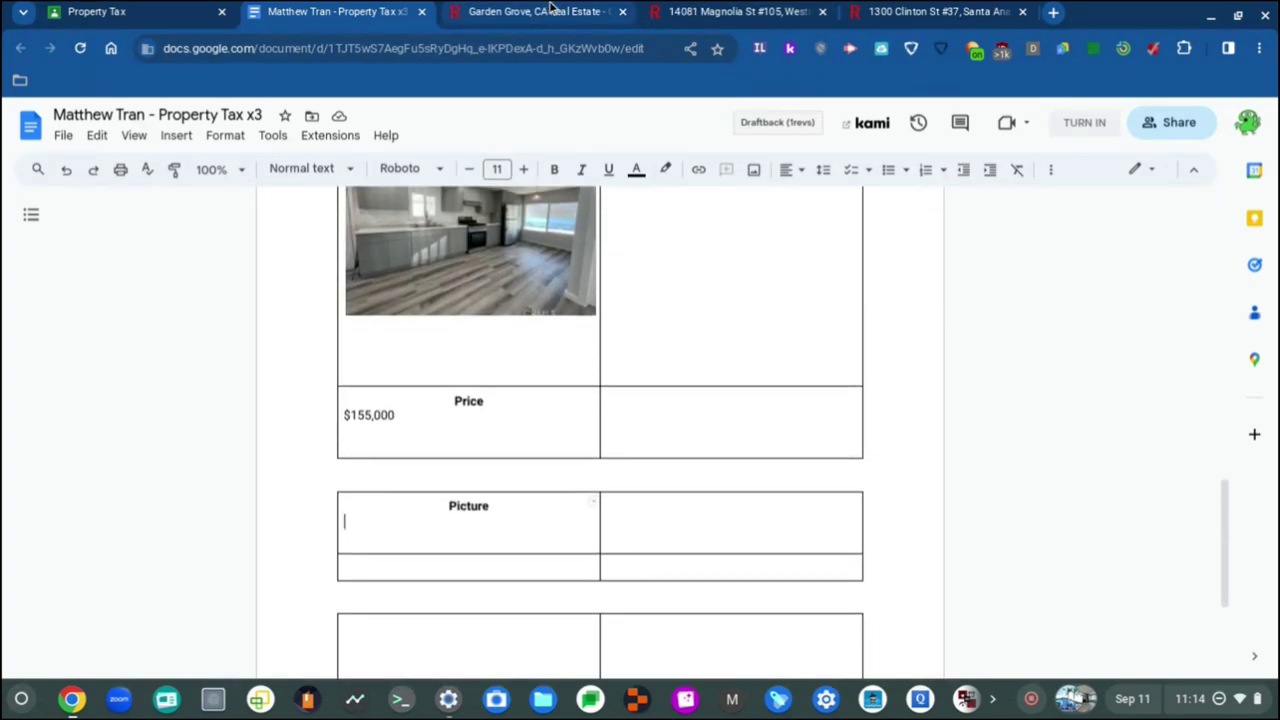
pyautogui.click(550, 10)
pyautogui.scroll(-4, 486, 406)
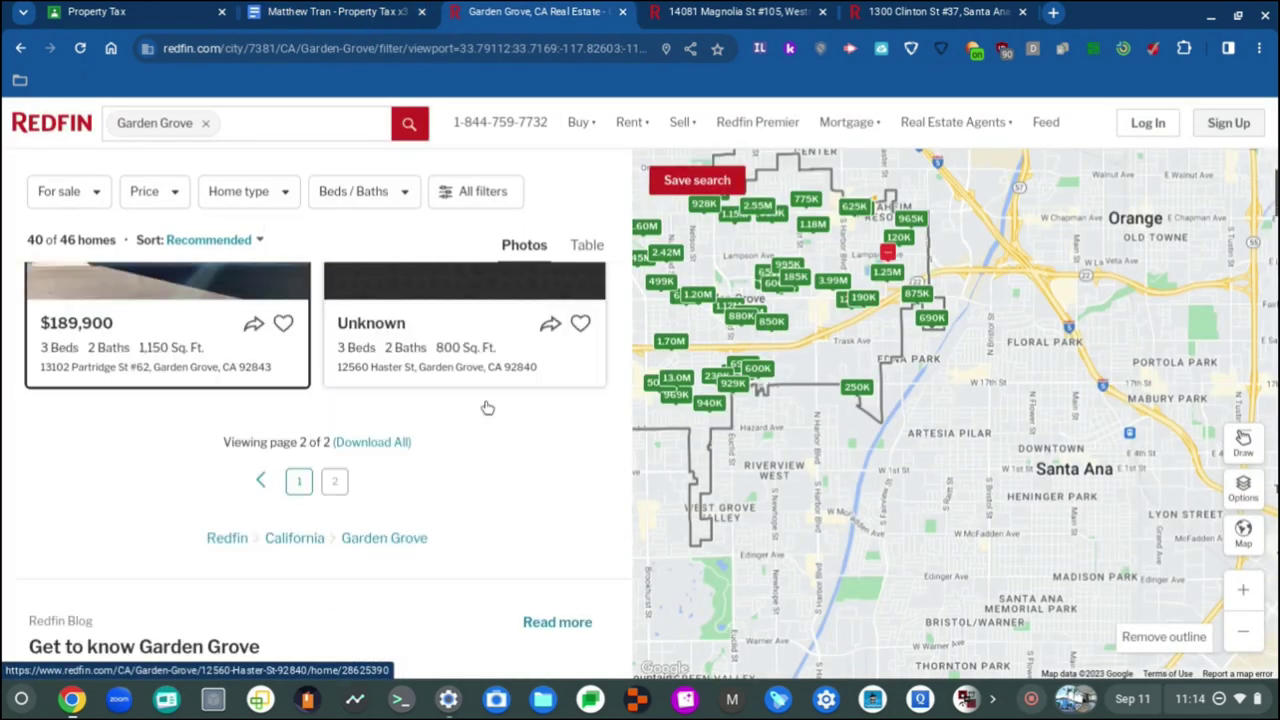
pyautogui.scroll(5, 396, 608)
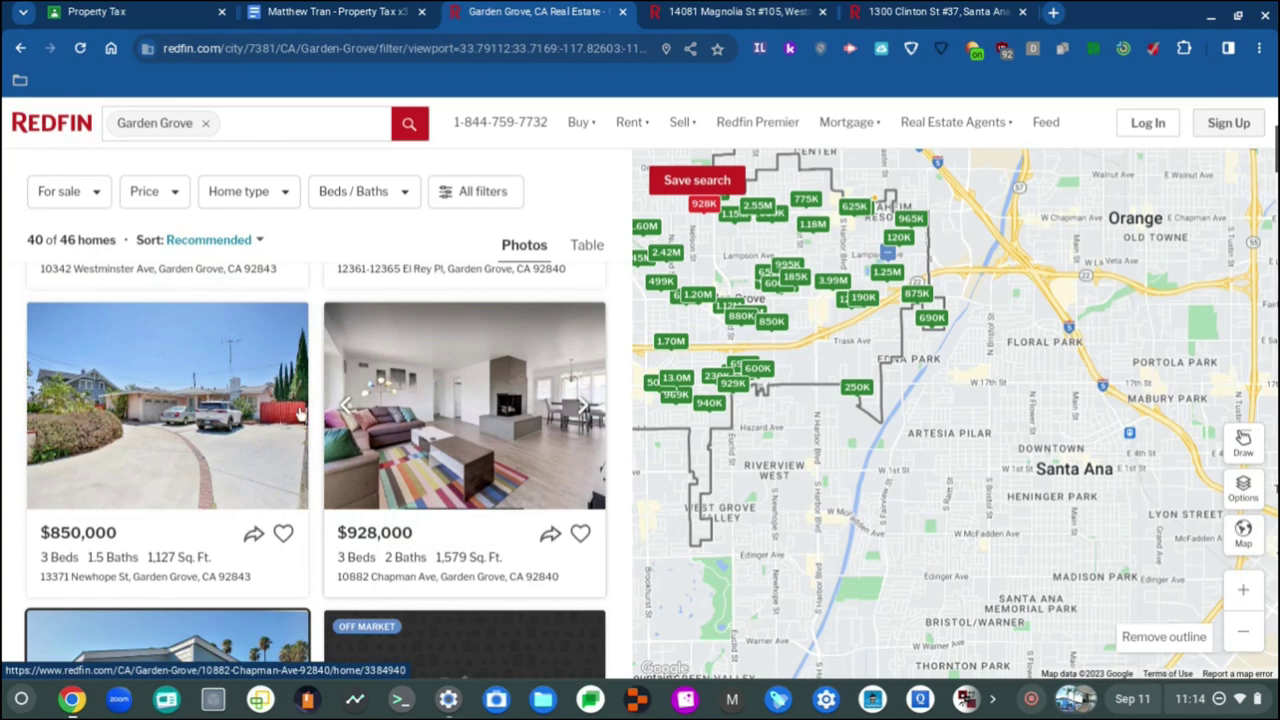
pyautogui.click(503, 425)
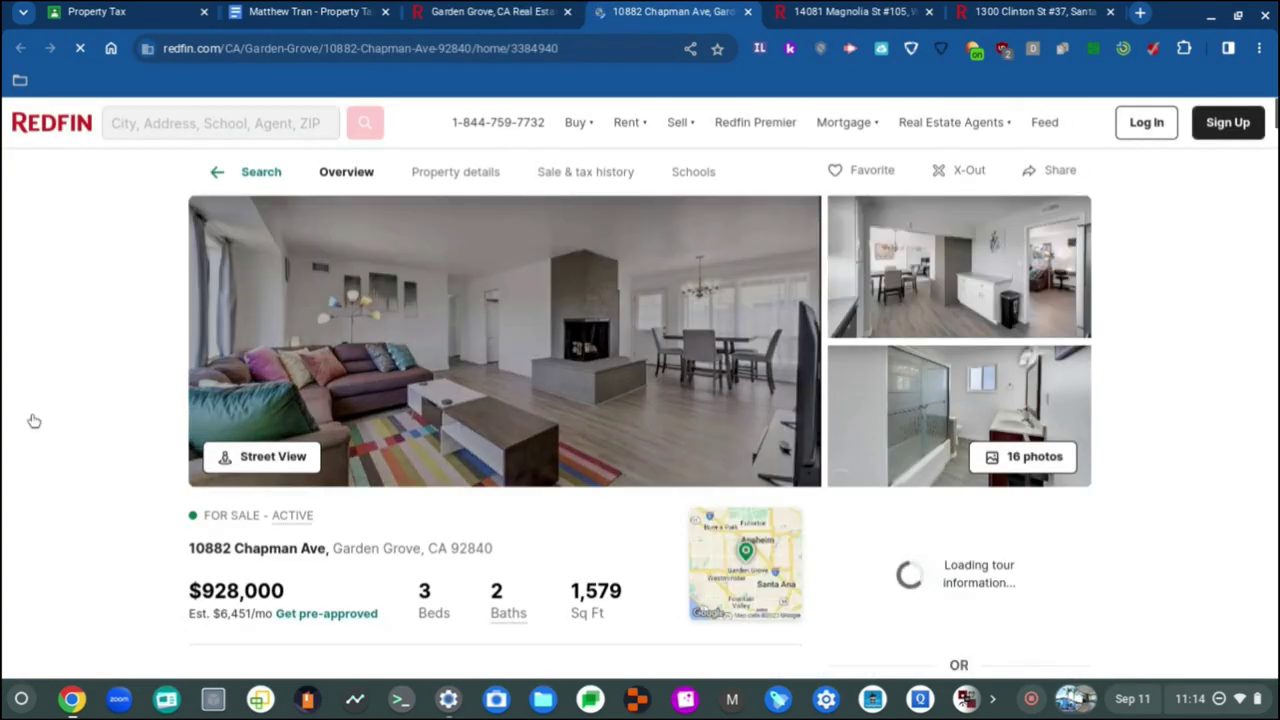
pyautogui.rightClick(483, 354)
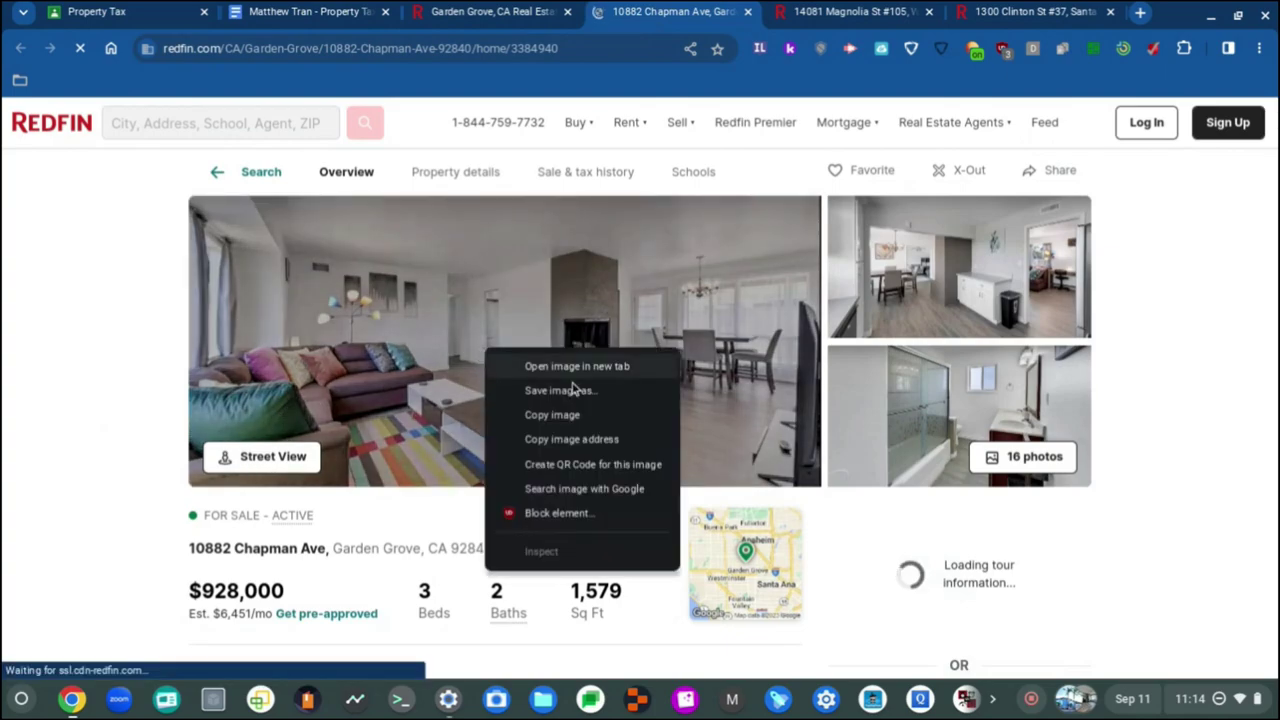
pyautogui.click(620, 392)
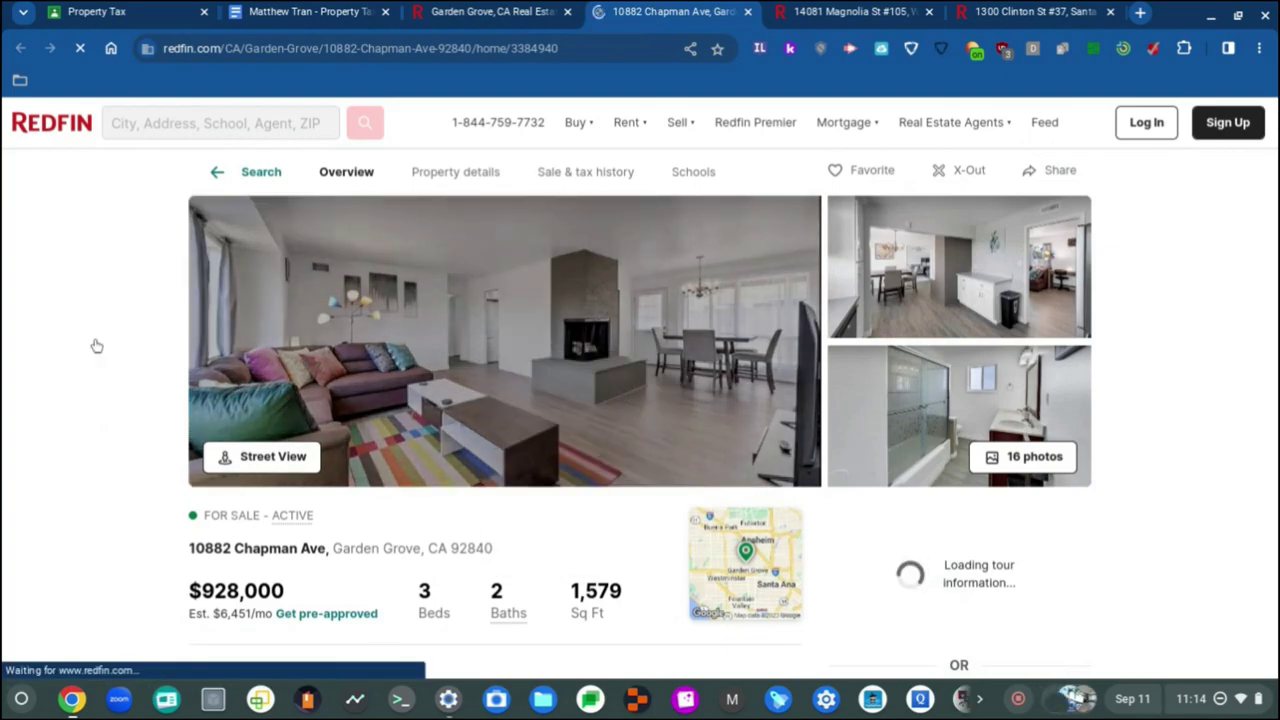
pyautogui.click(1070, 698)
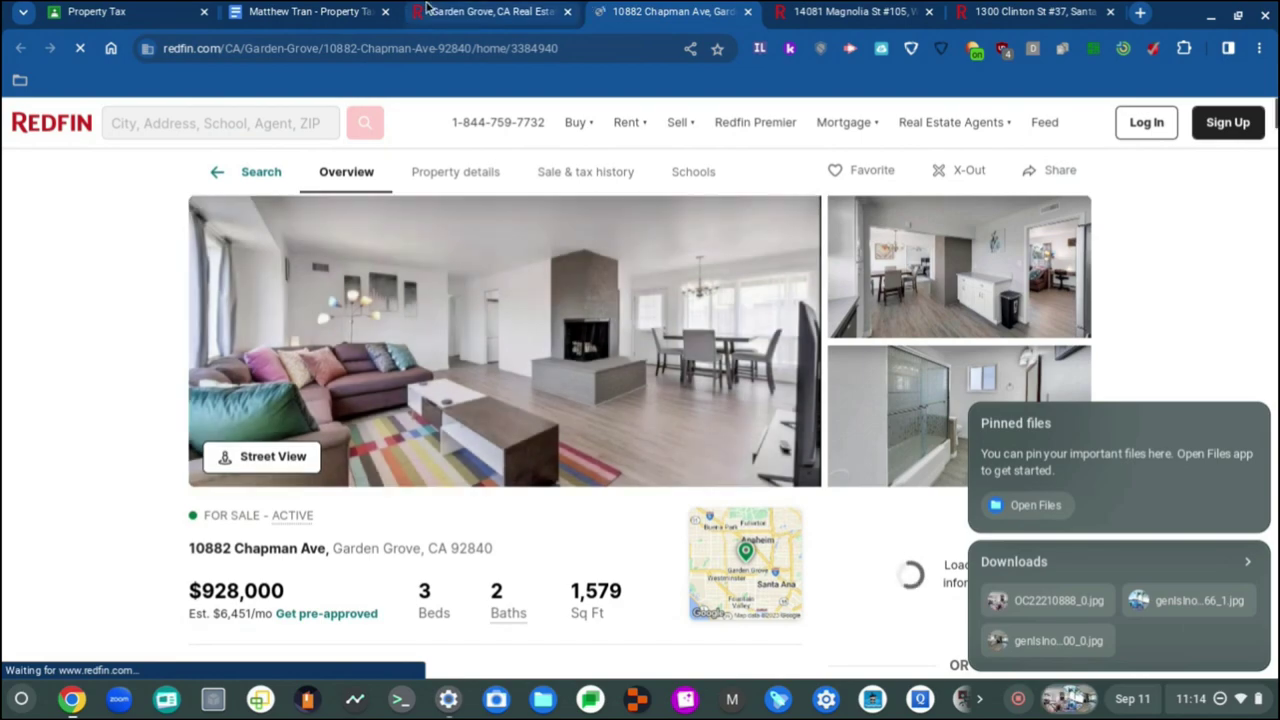
pyautogui.click(265, 10)
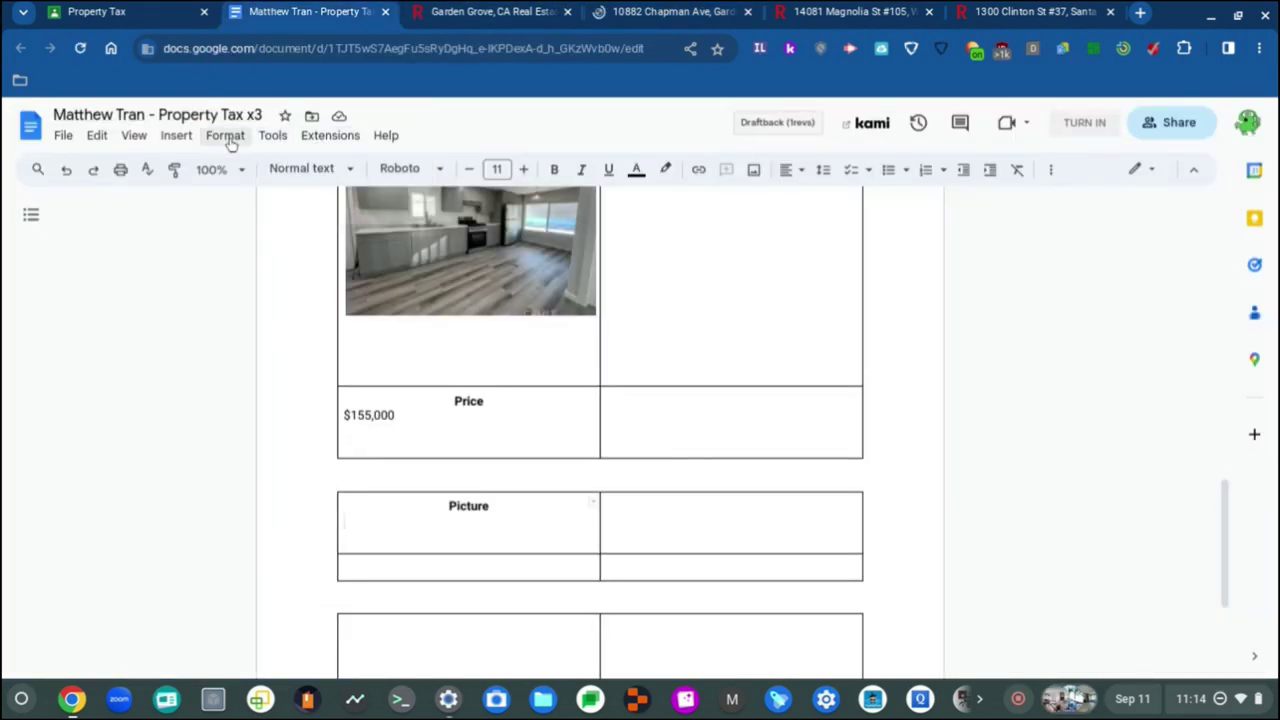
# Step: Insert the downloaded OC22210888_0.jpg photo into the Picture cell and add a blank line below
pyautogui.click(176, 137)
pyautogui.moveTo(222, 165)
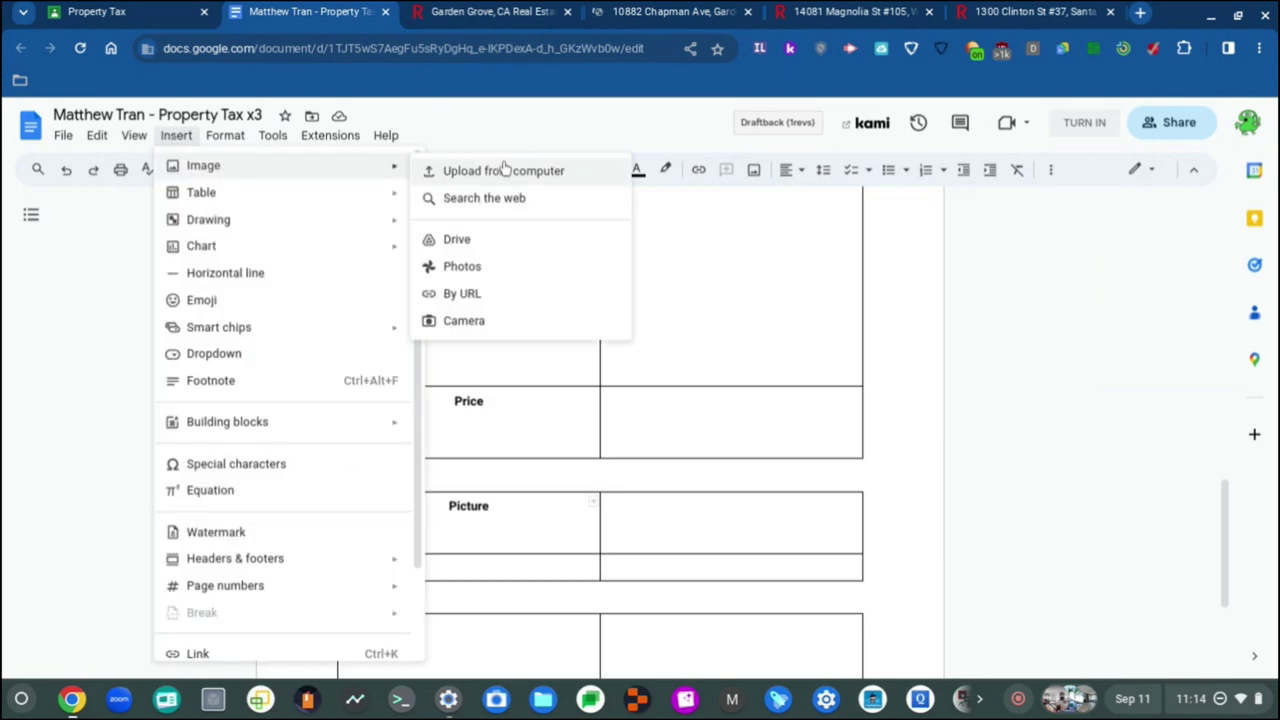
pyautogui.click(503, 169)
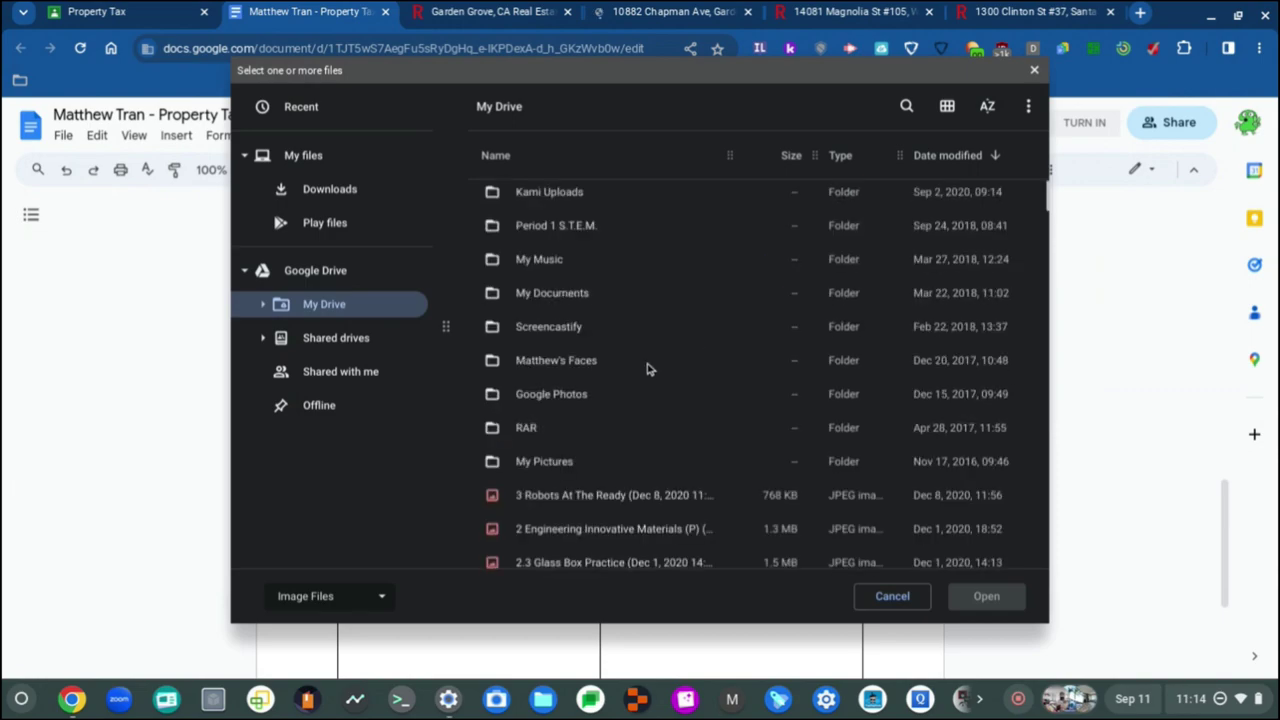
pyautogui.scroll(-3, 606, 491)
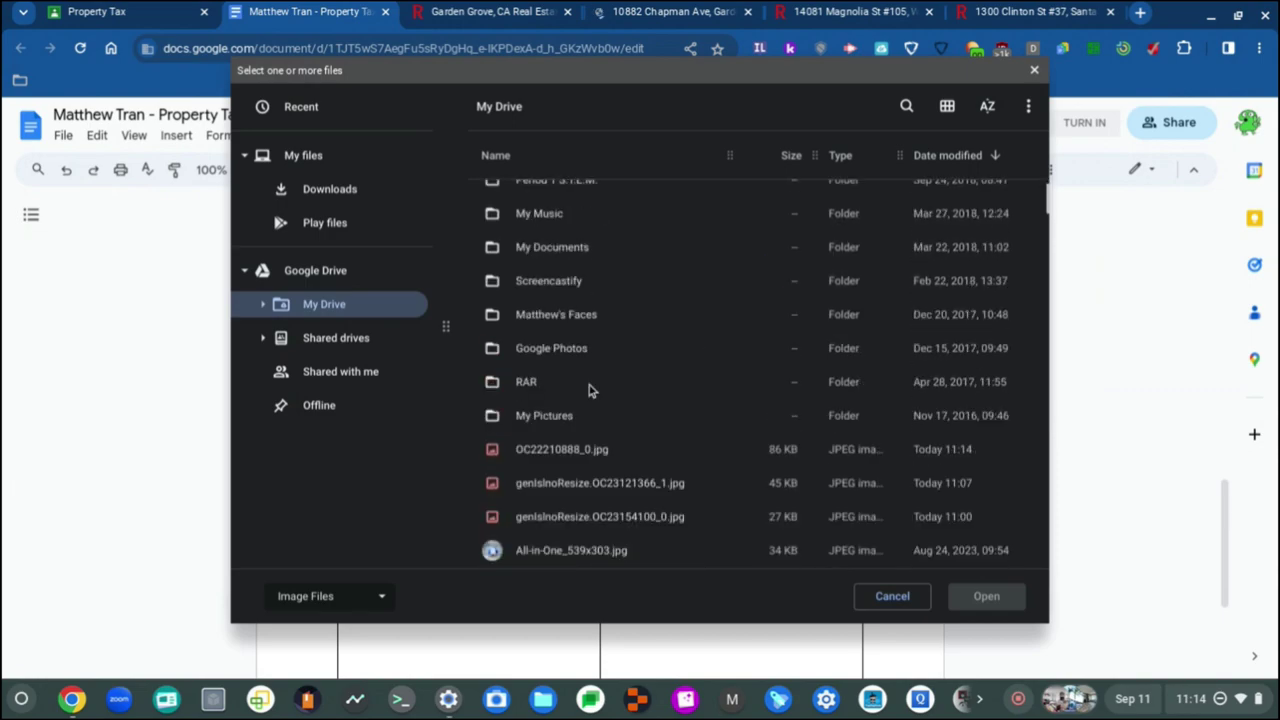
pyautogui.scroll(-1, 588, 390)
pyautogui.click(596, 388)
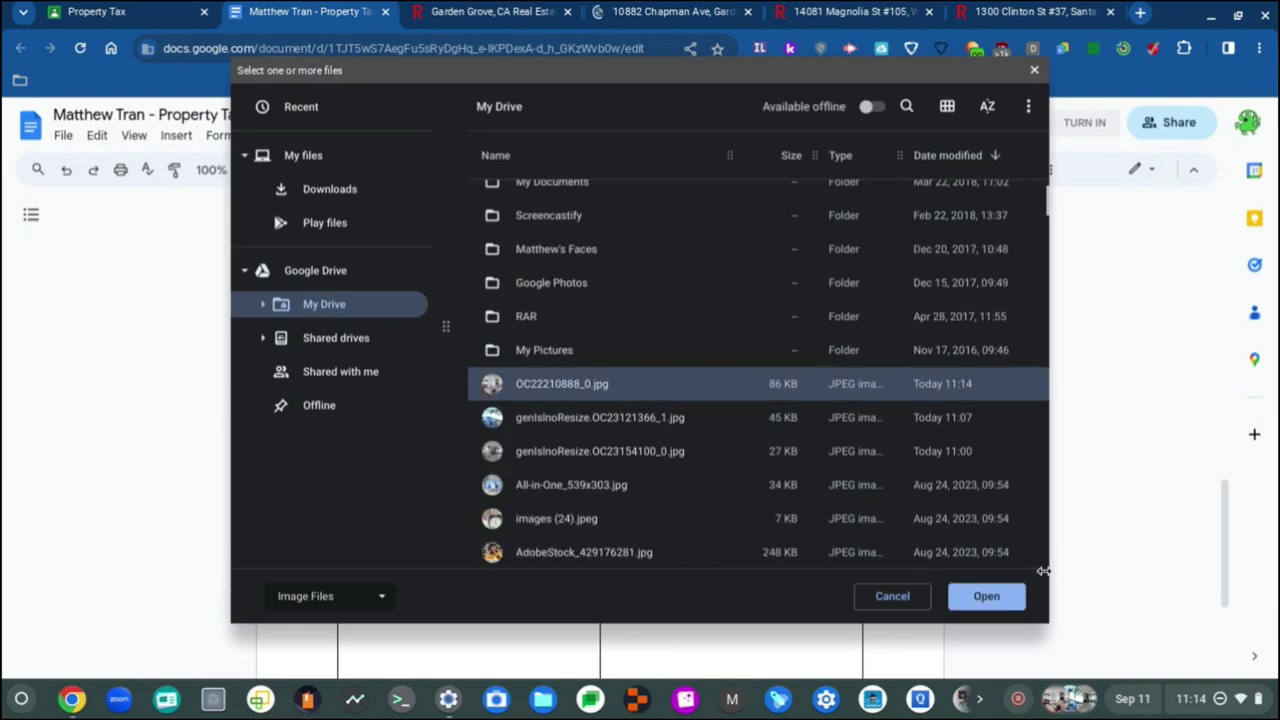
pyautogui.click(994, 605)
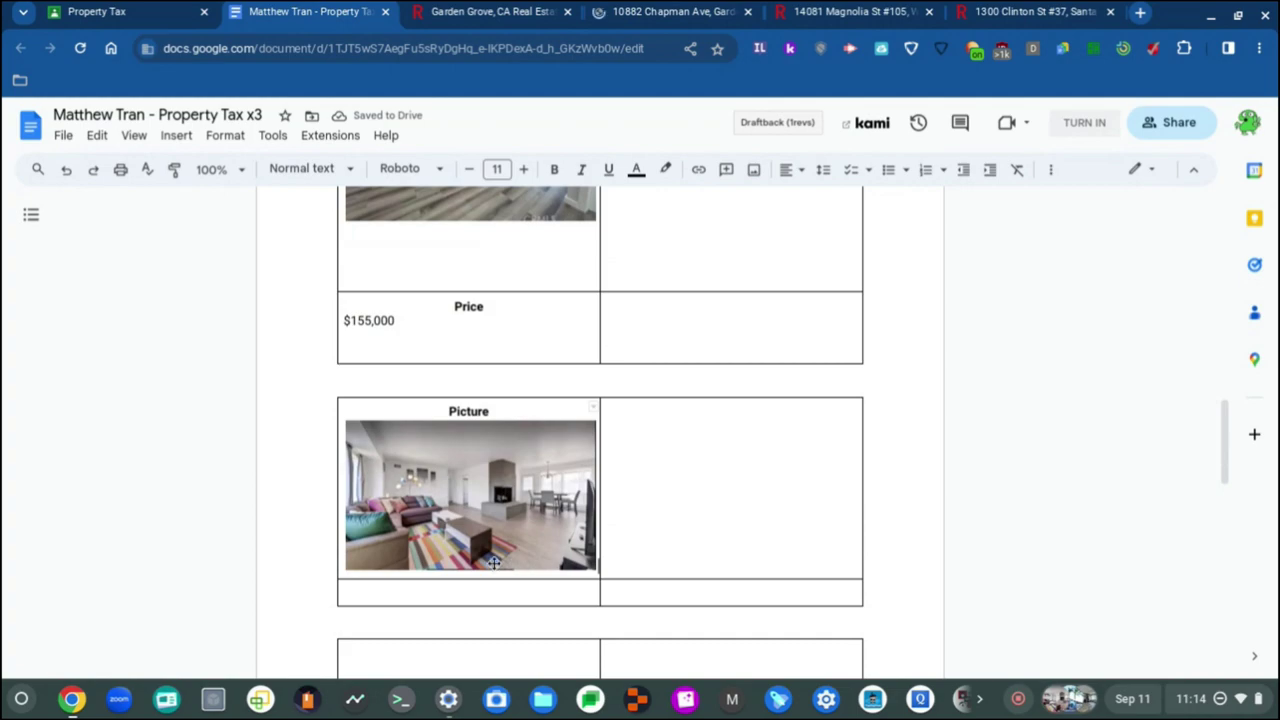
pyautogui.click(437, 590)
pyautogui.press('Return')
pyautogui.press('Return')
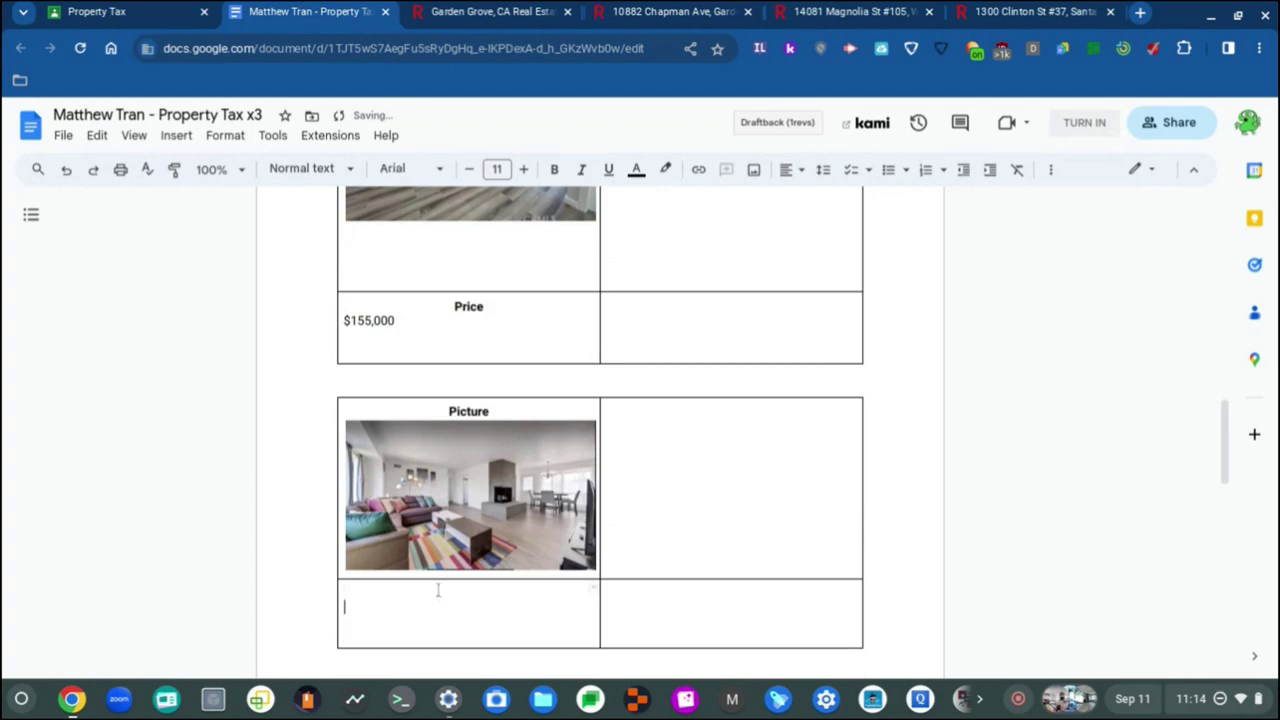
# Step: Type a centred 'Price' heading and make it bold Roboto
pyautogui.click(802, 172)
pyautogui.click(815, 199)
pyautogui.write('Price')
pyautogui.doubleClick(468, 594)
pyautogui.click(410, 168)
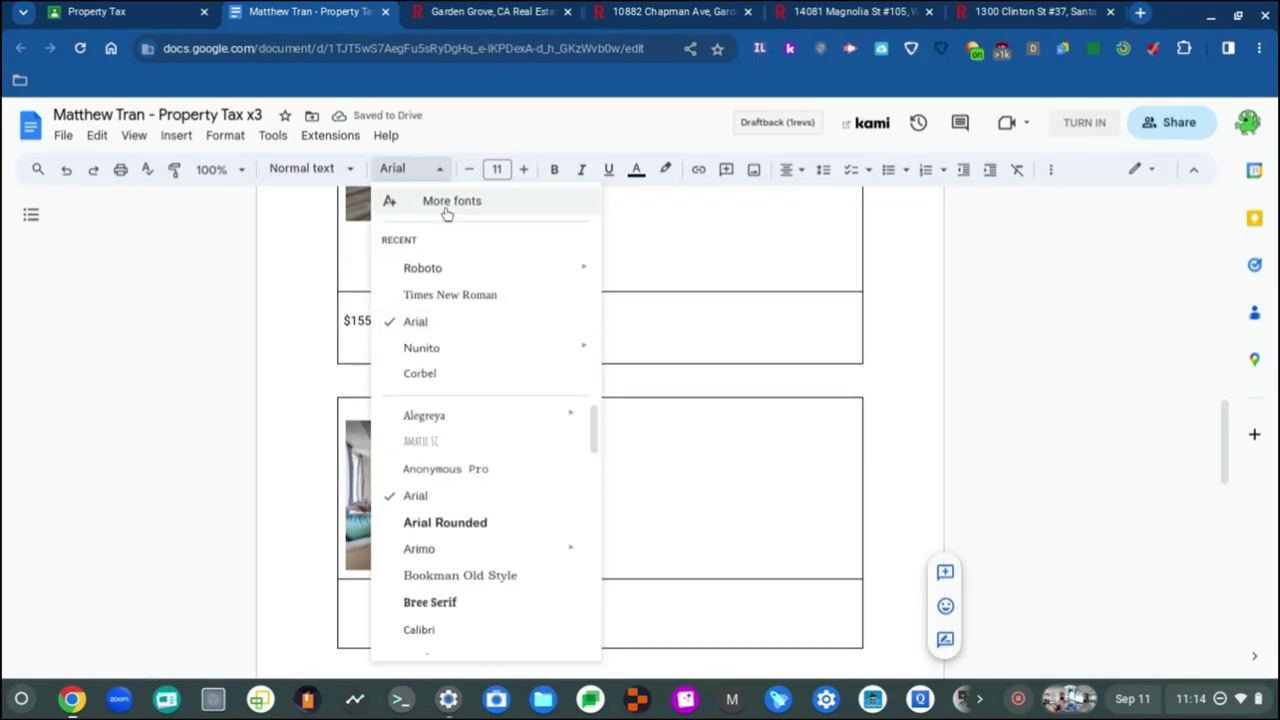
pyautogui.click(422, 267)
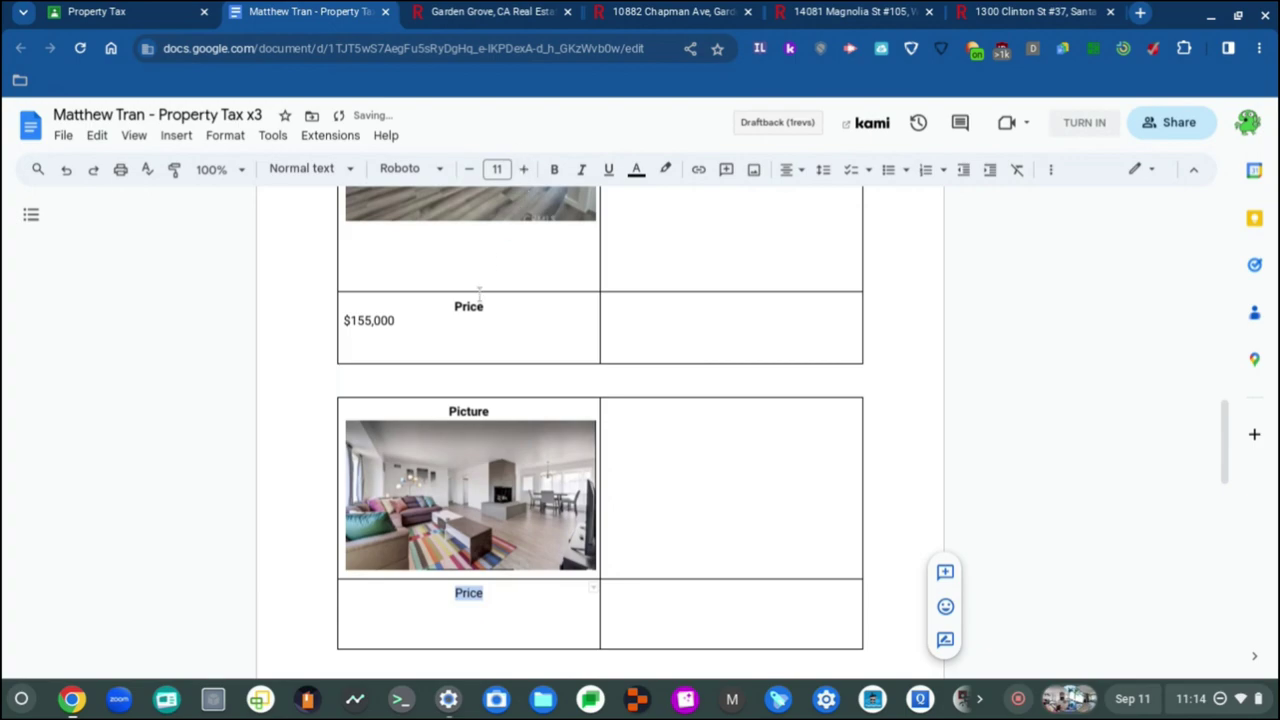
pyautogui.hotkey('ctrl', 'b')
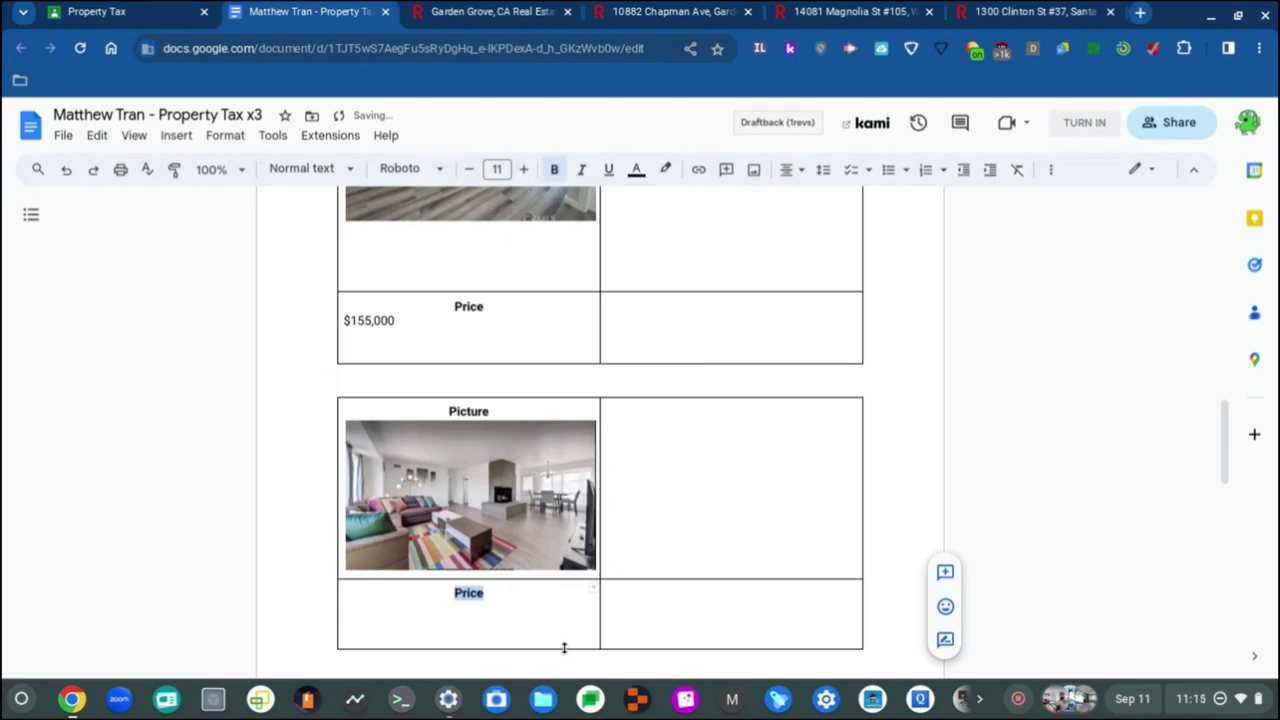
# Step: Set the empty line below Price to the Roboto font
pyautogui.click(533, 608)
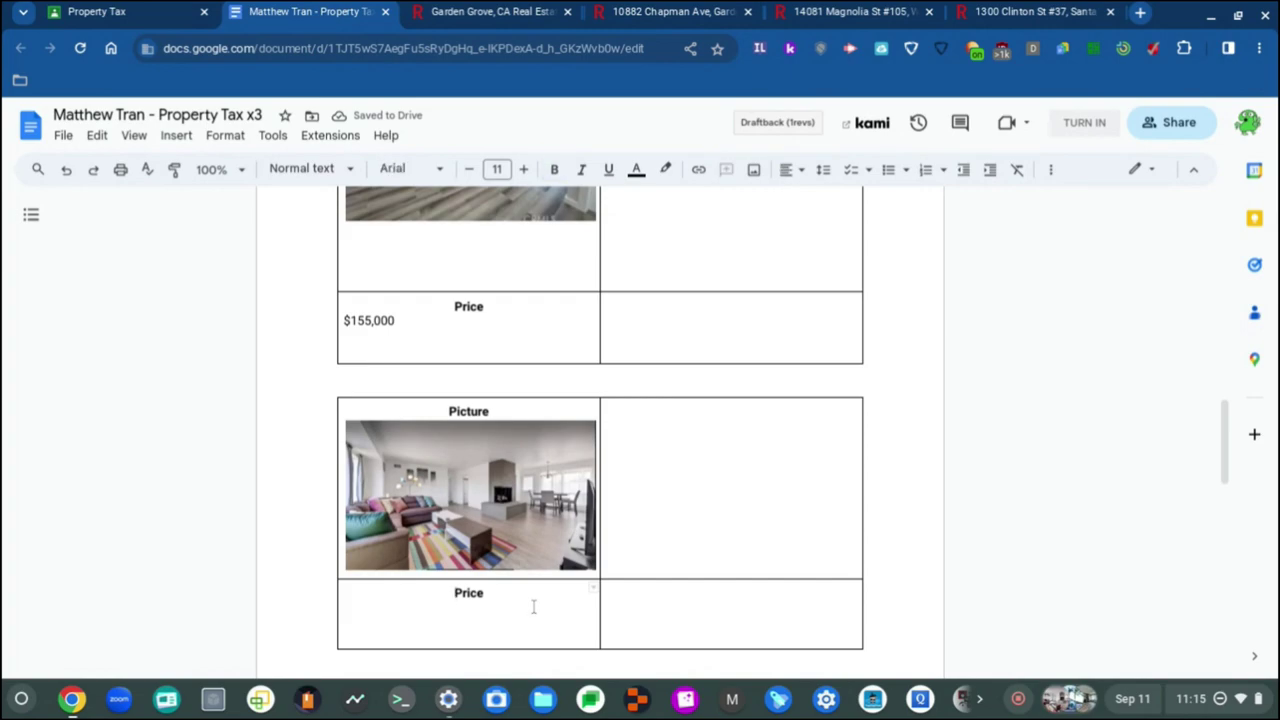
pyautogui.click(438, 169)
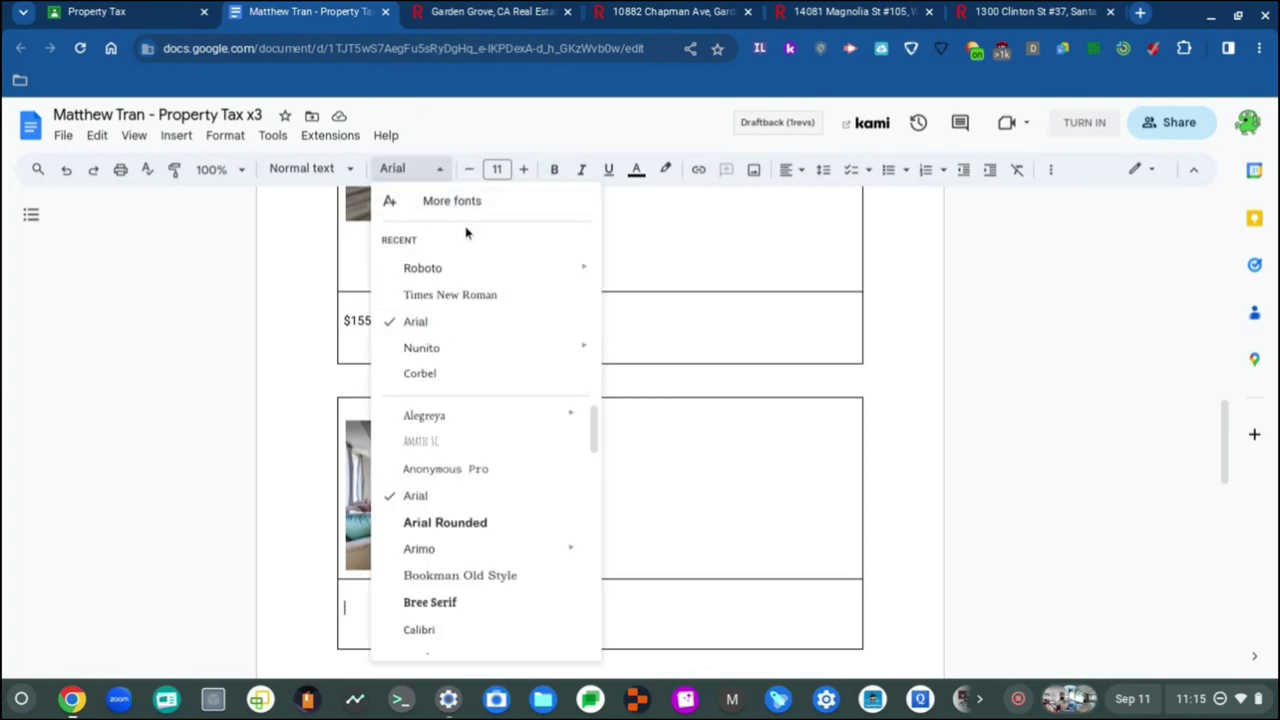
pyautogui.click(486, 267)
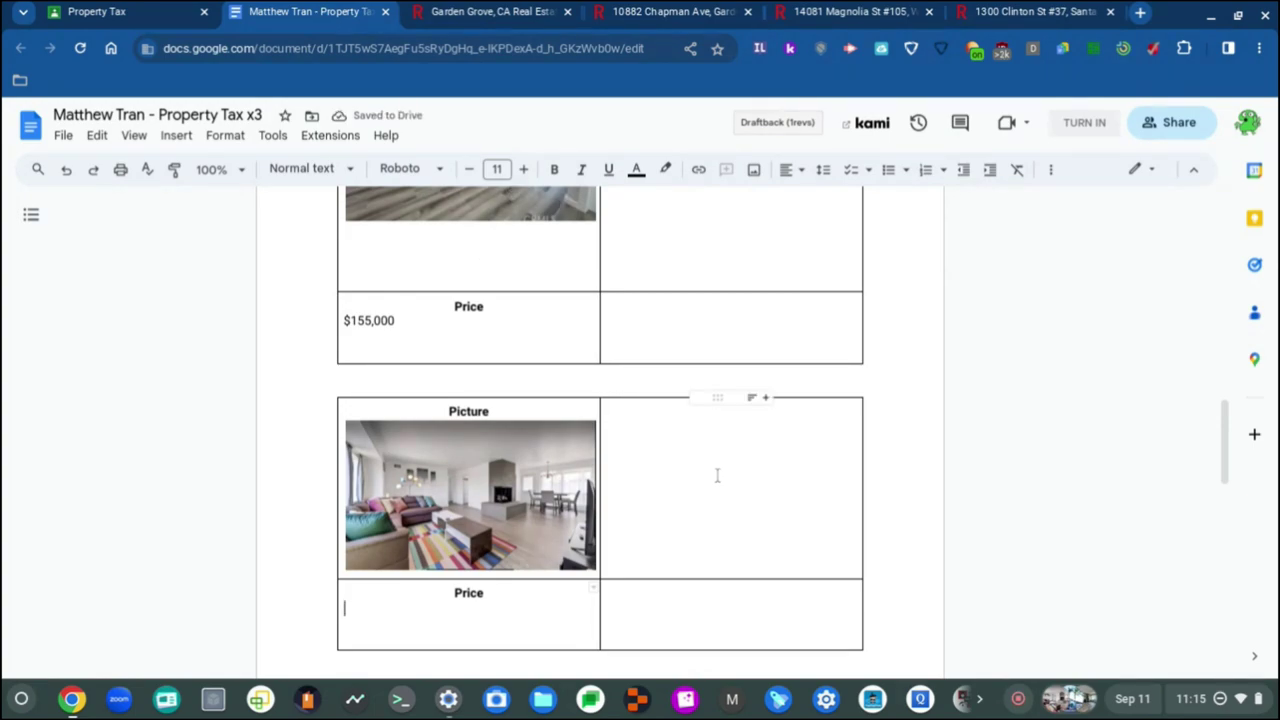
pyautogui.scroll(3, 720, 468)
pyautogui.scroll(-4, 723, 463)
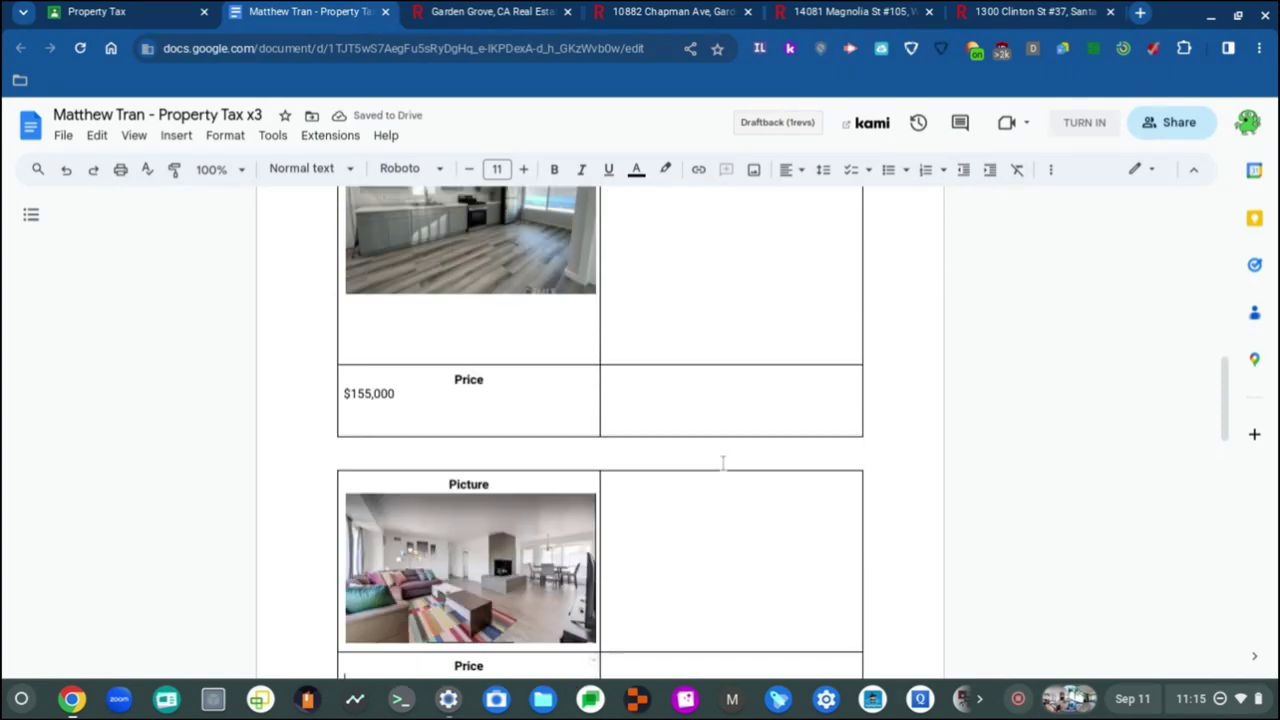
pyautogui.scroll(15, 723, 463)
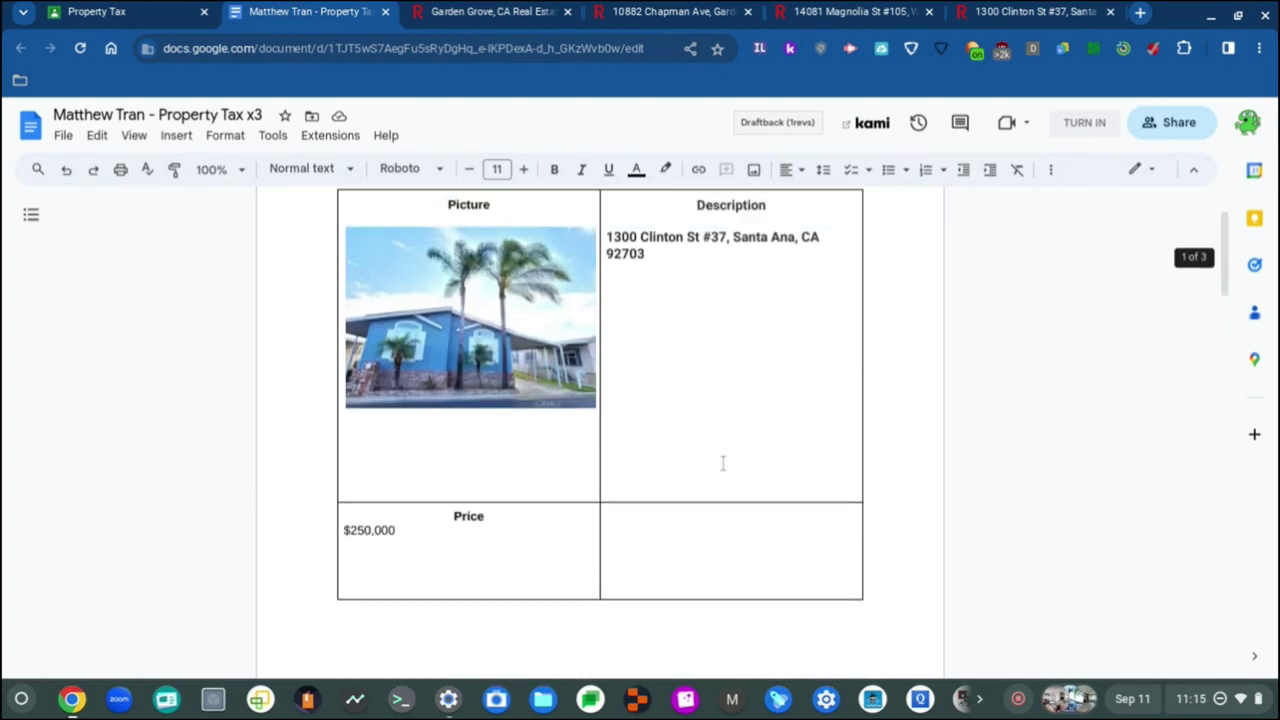
pyautogui.scroll(-15, 723, 463)
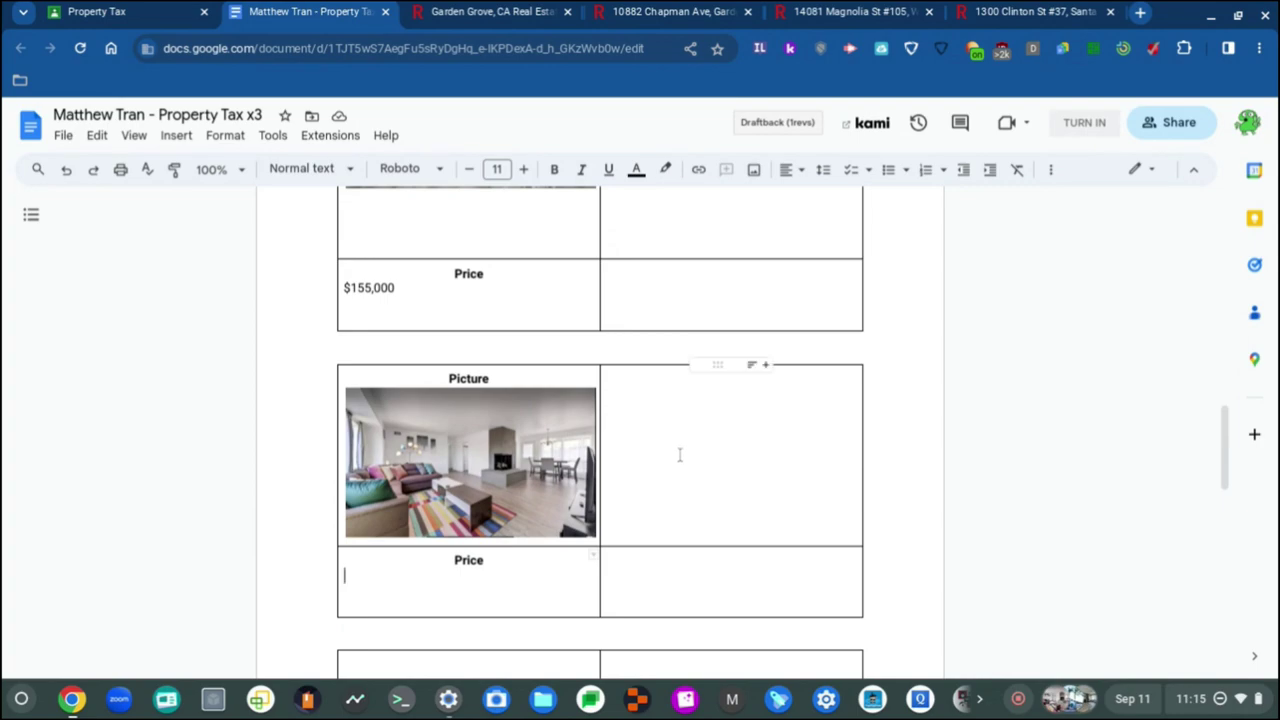
pyautogui.scroll(2, 557, 443)
pyautogui.scroll(-1, 557, 443)
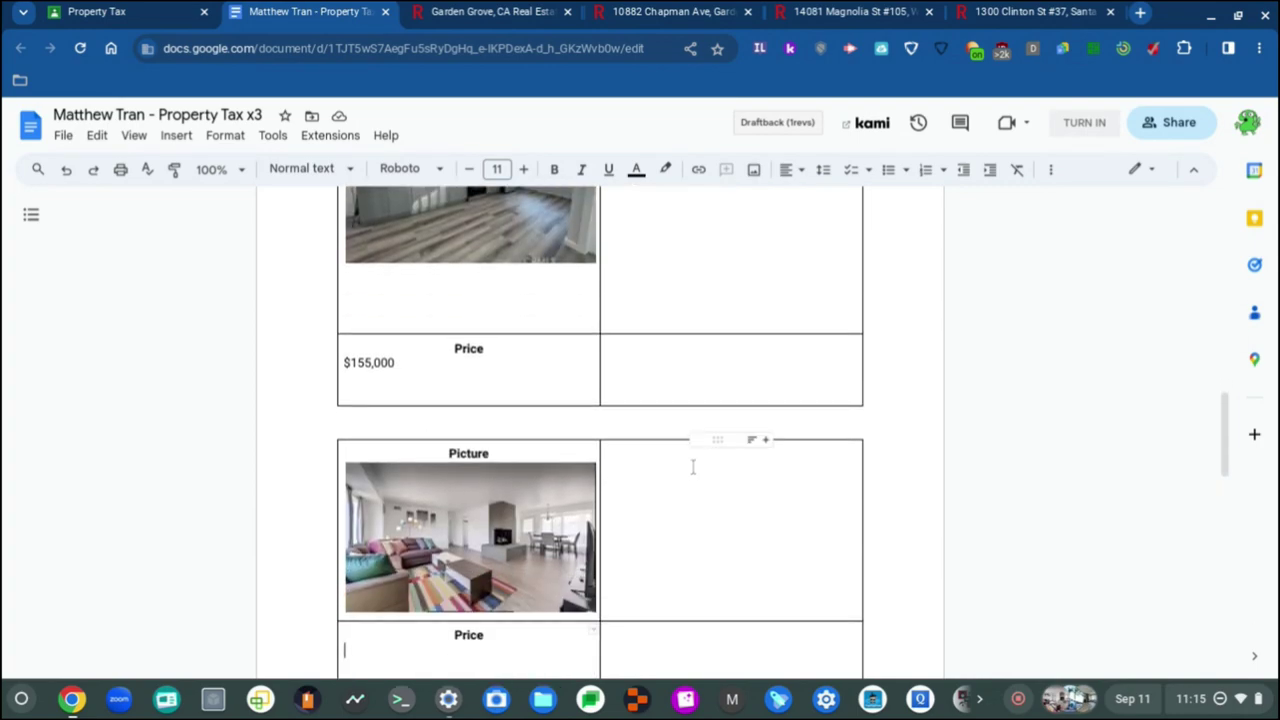
# Step: Type a centred, bold Roboto 'Description' heading in the cell beside the picture
pyautogui.click(659, 472)
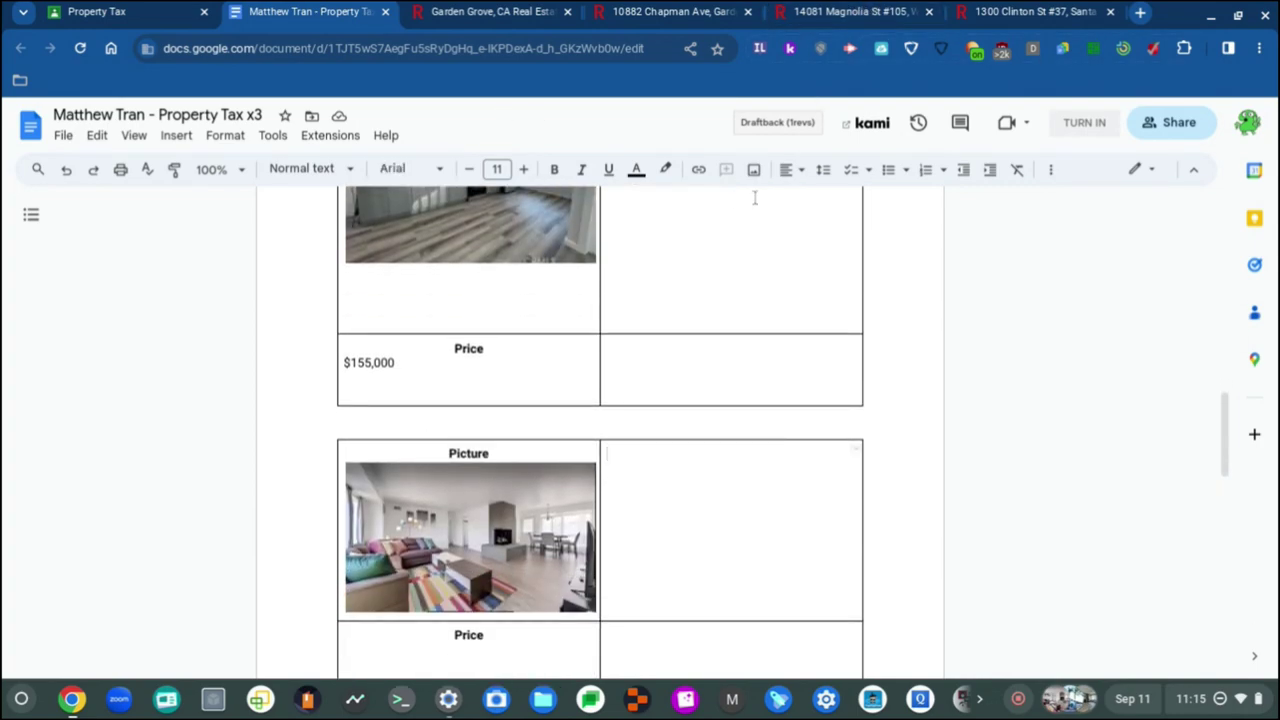
pyautogui.click(795, 169)
pyautogui.click(814, 197)
pyautogui.write('De')
pyautogui.press('BackSpace')
pyautogui.hotkey('ctrl', 'b')
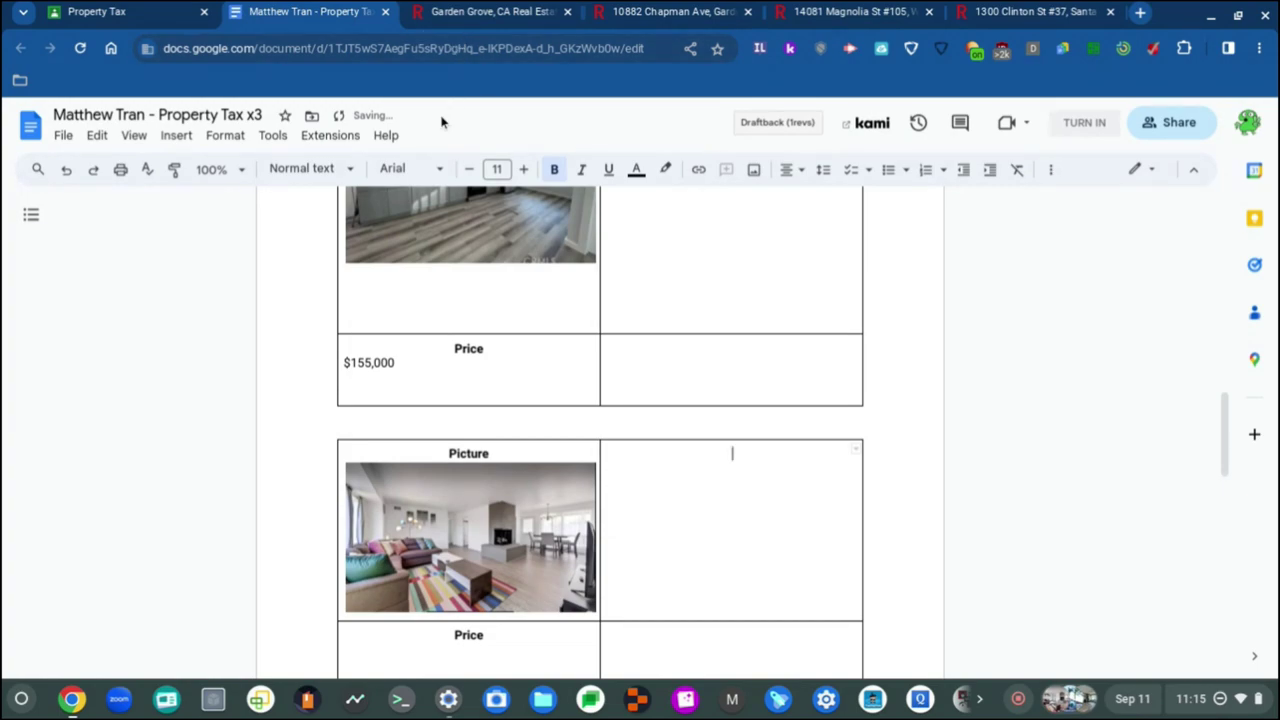
pyautogui.click(440, 168)
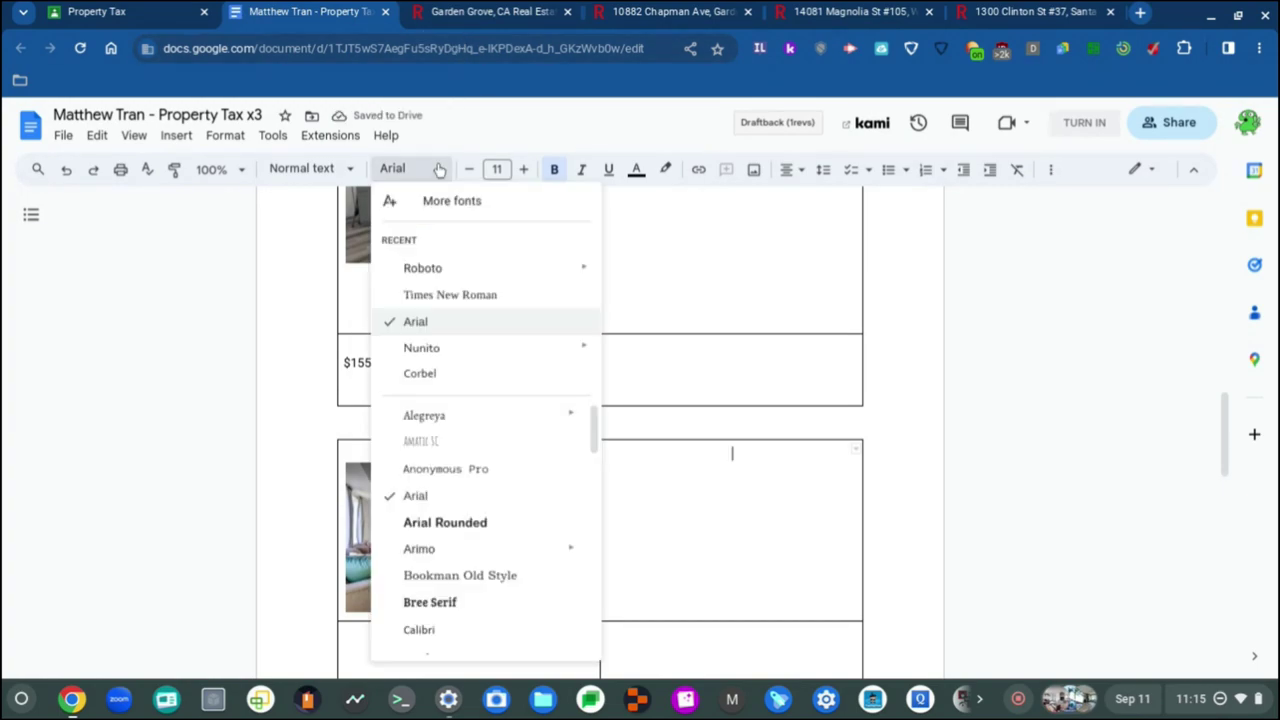
pyautogui.click(468, 278)
pyautogui.write('Descr')
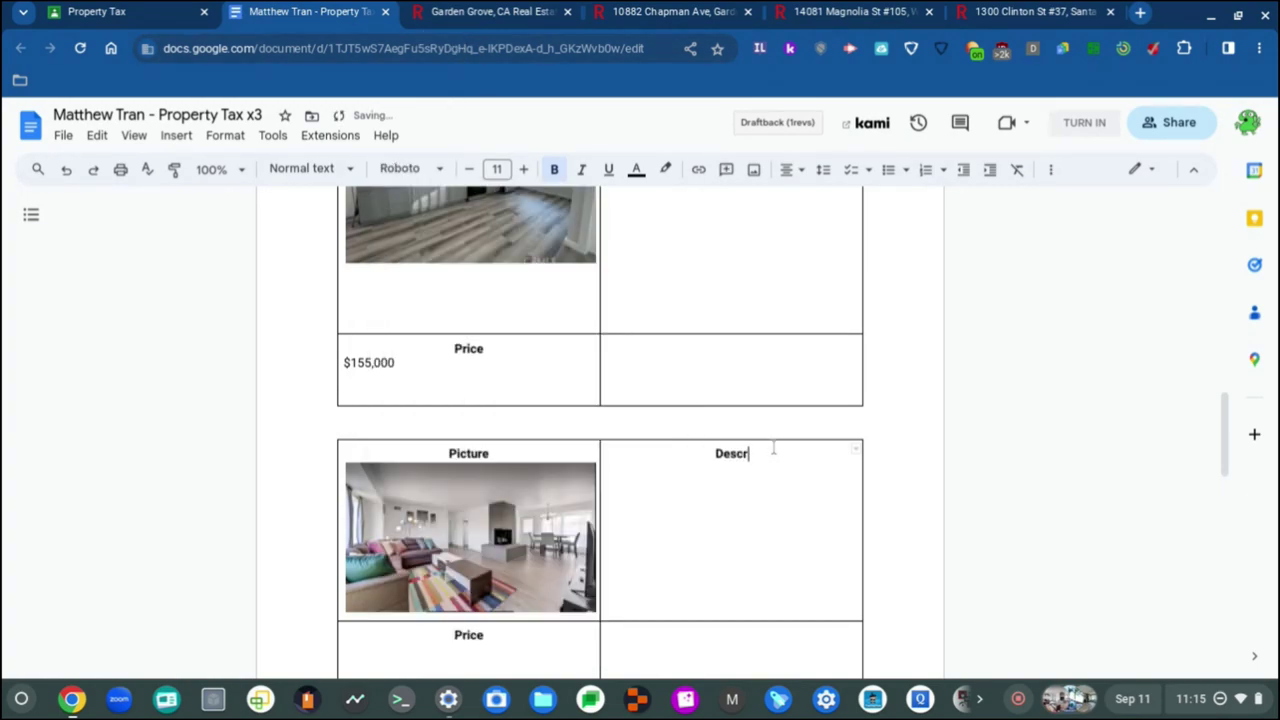
pyautogui.write('iption')
# Step: Start a new non-bold line below the Description heading
pyautogui.press('Return')
pyautogui.hotkey('ctrl', 'b')
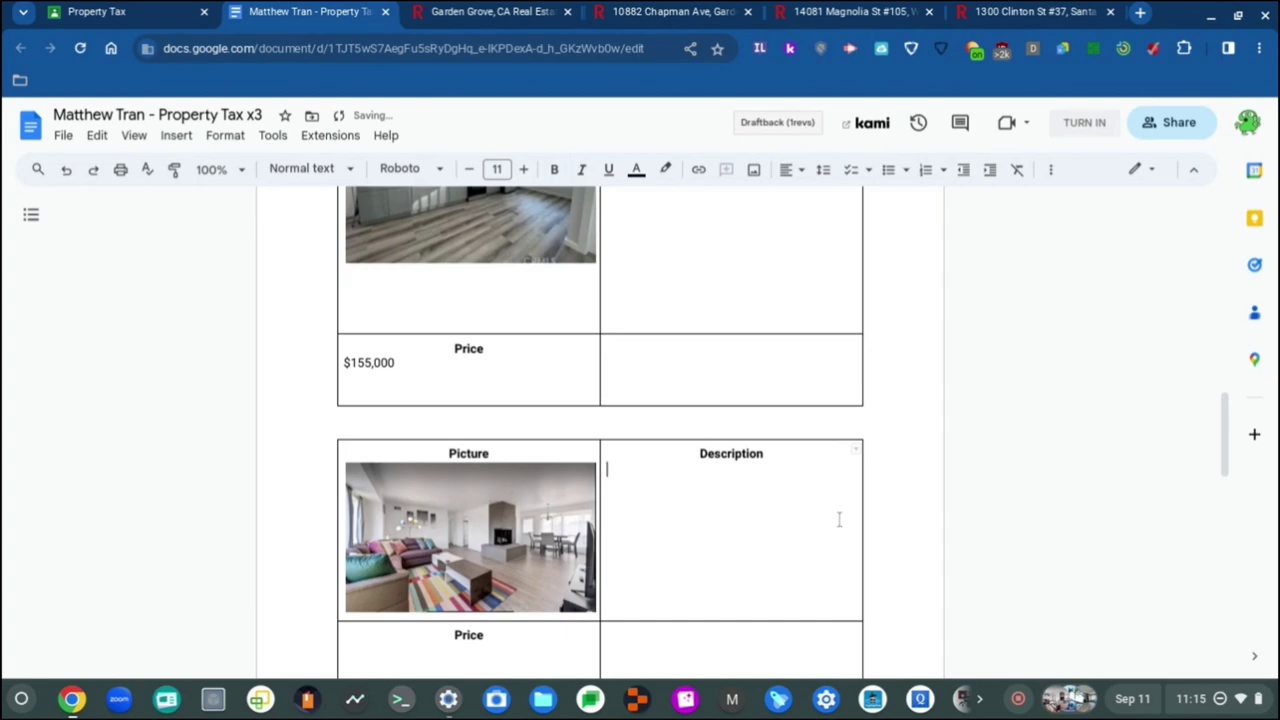
pyautogui.scroll(-3, 751, 517)
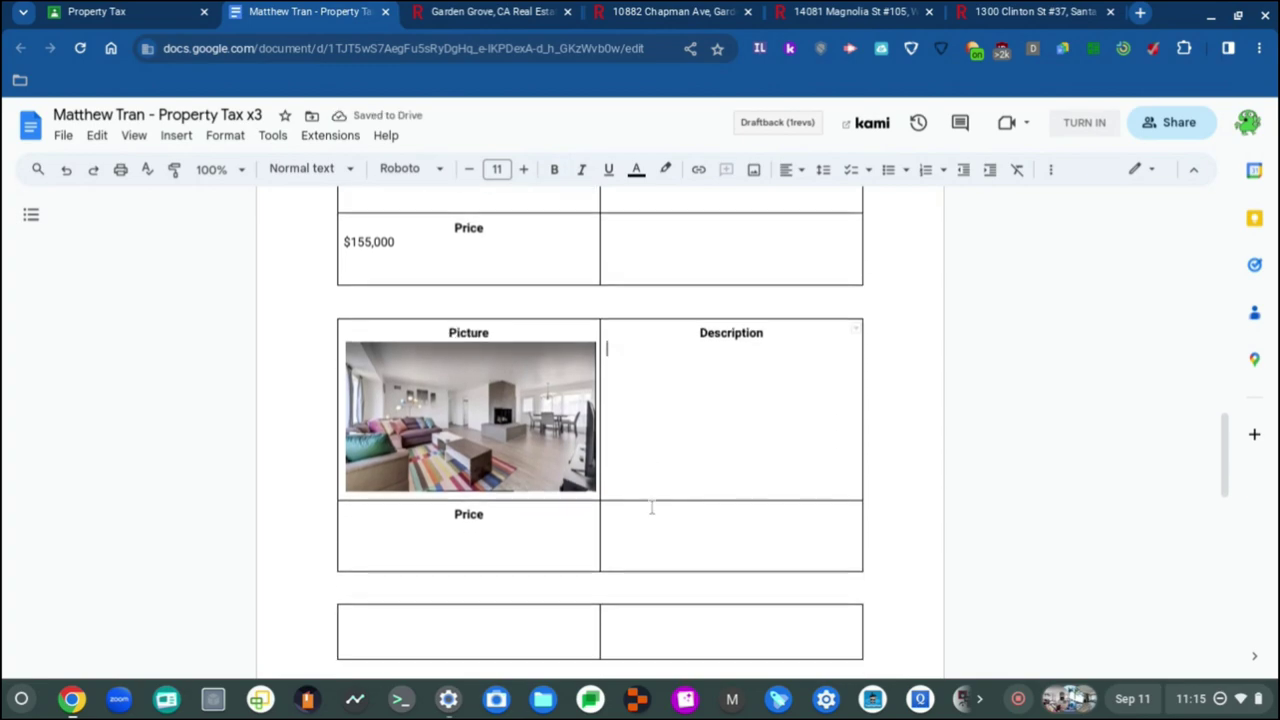
pyautogui.click(984, 10)
pyautogui.click(872, 9)
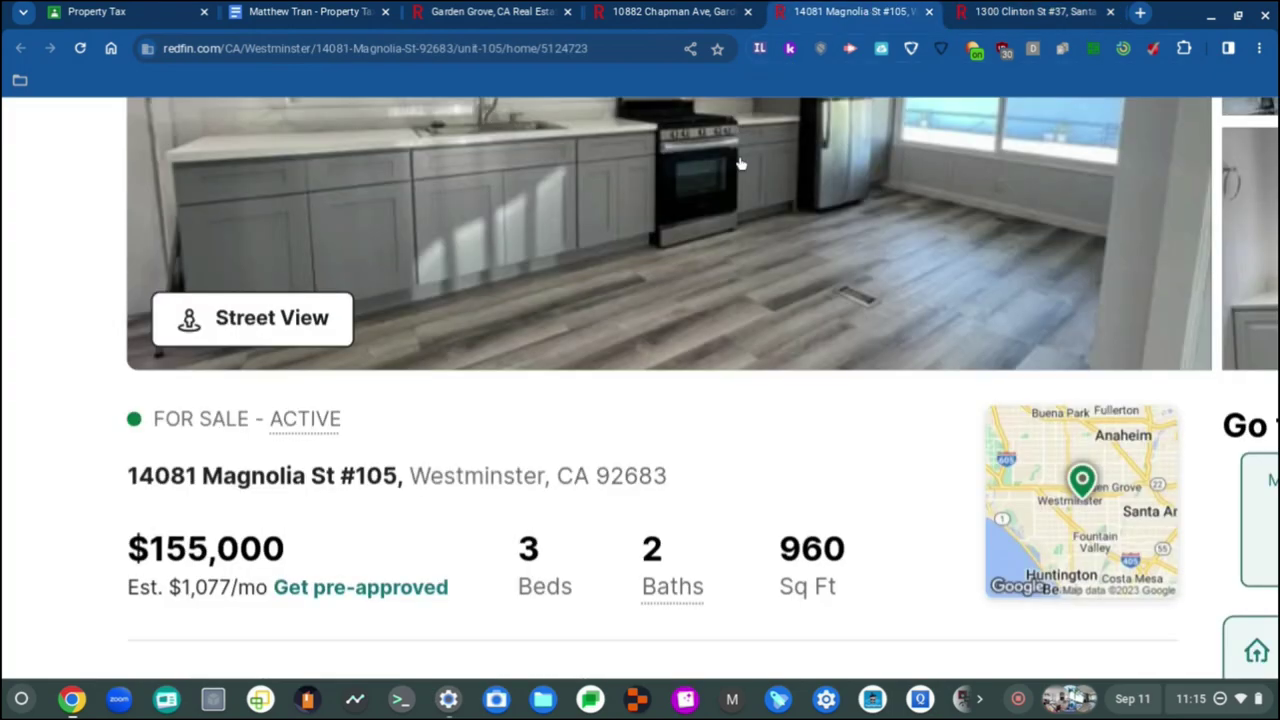
pyautogui.scroll(5, 700, 410)
pyautogui.click(660, 12)
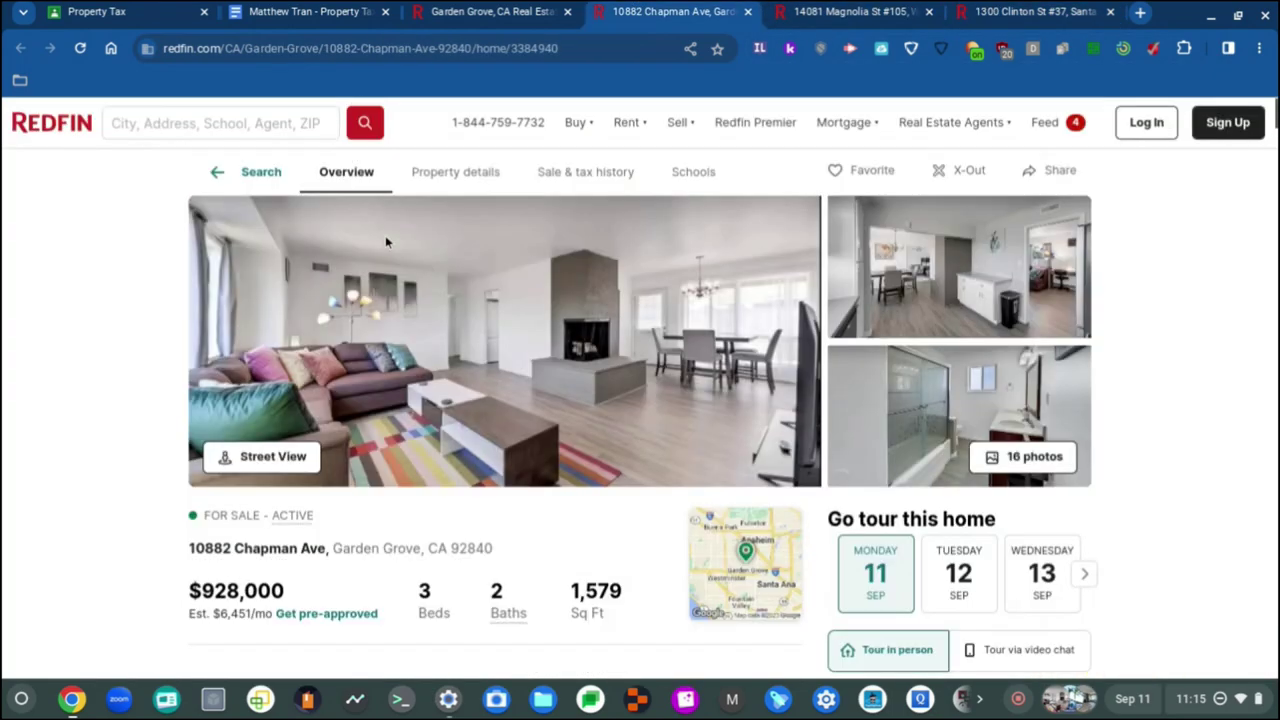
pyautogui.click(316, 10)
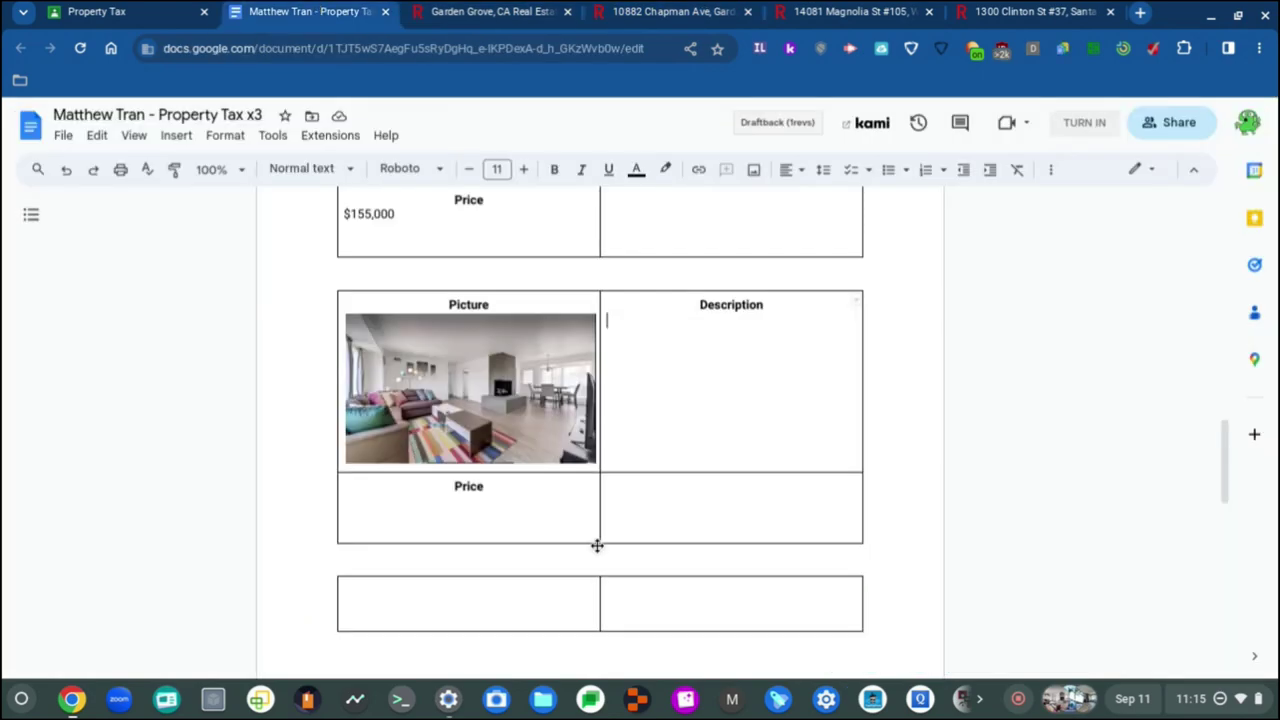
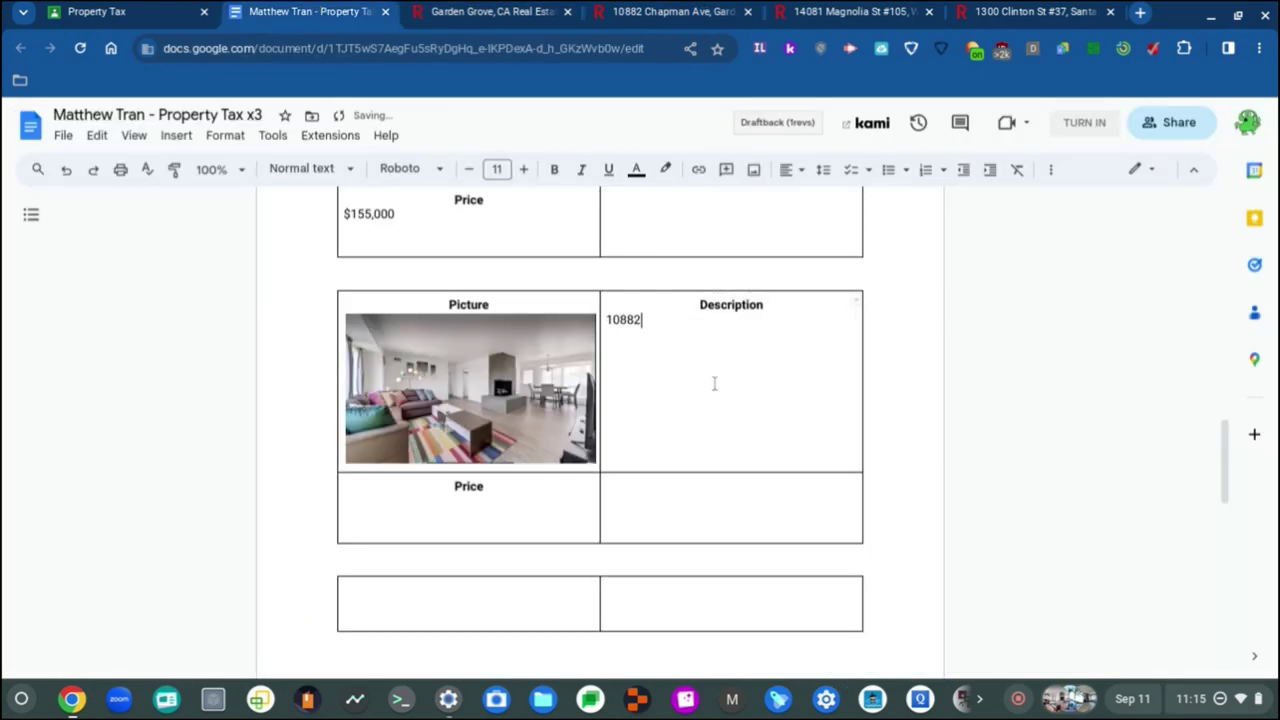
pyautogui.click(604, 10)
pyautogui.click(490, 11)
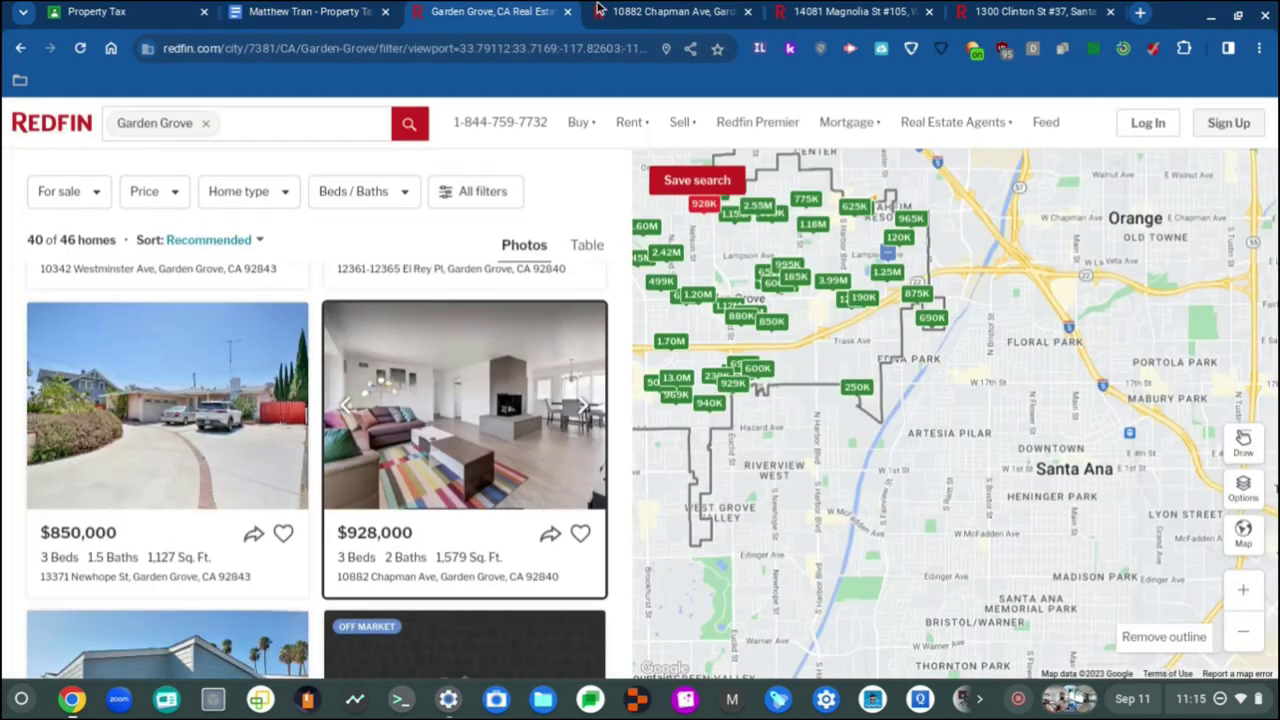
pyautogui.click(604, 10)
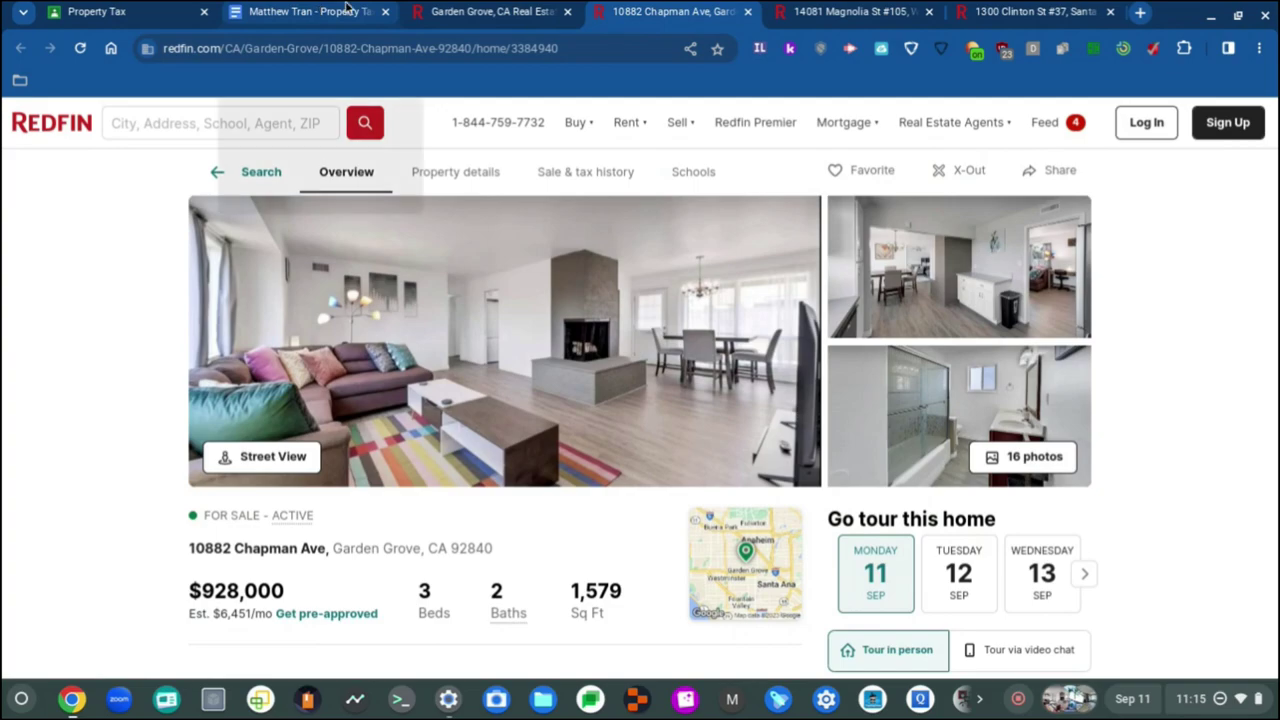
pyautogui.click(311, 8)
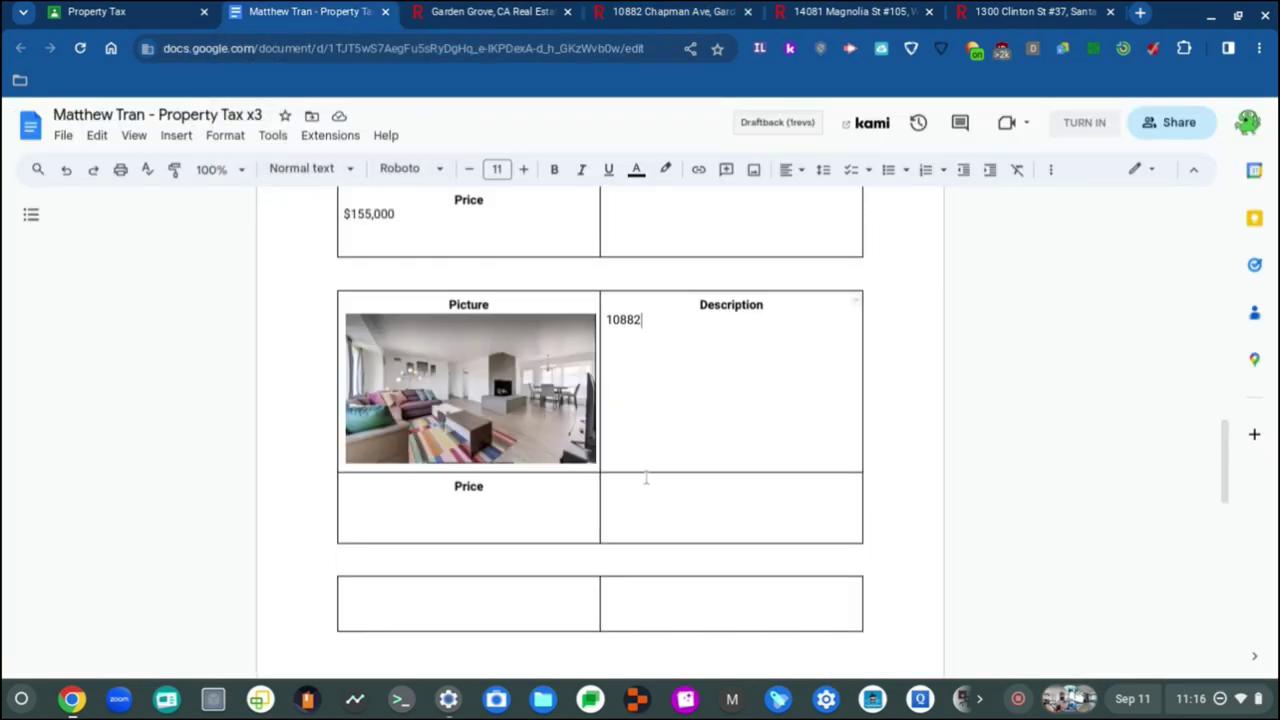
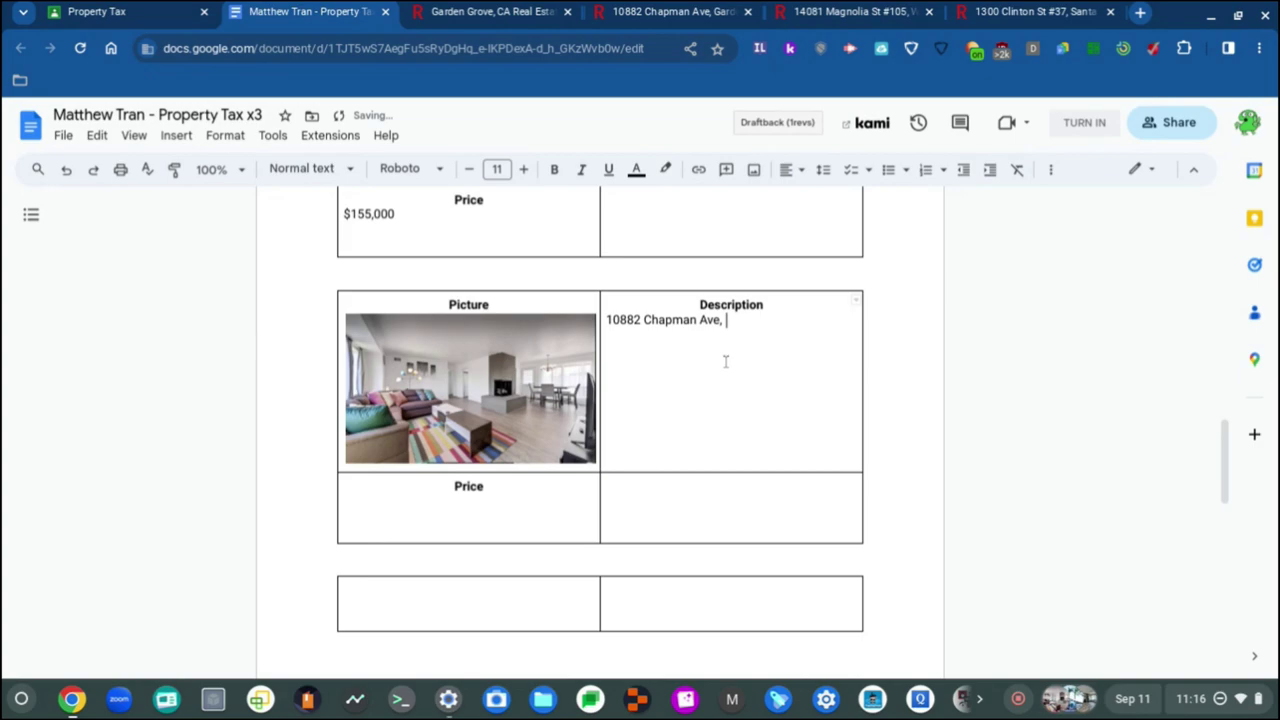
# Step: Complete the Chapman Ave Description address with 'Garden Grove, CA 92840', checking the Redfin listing
pyautogui.click(665, 11)
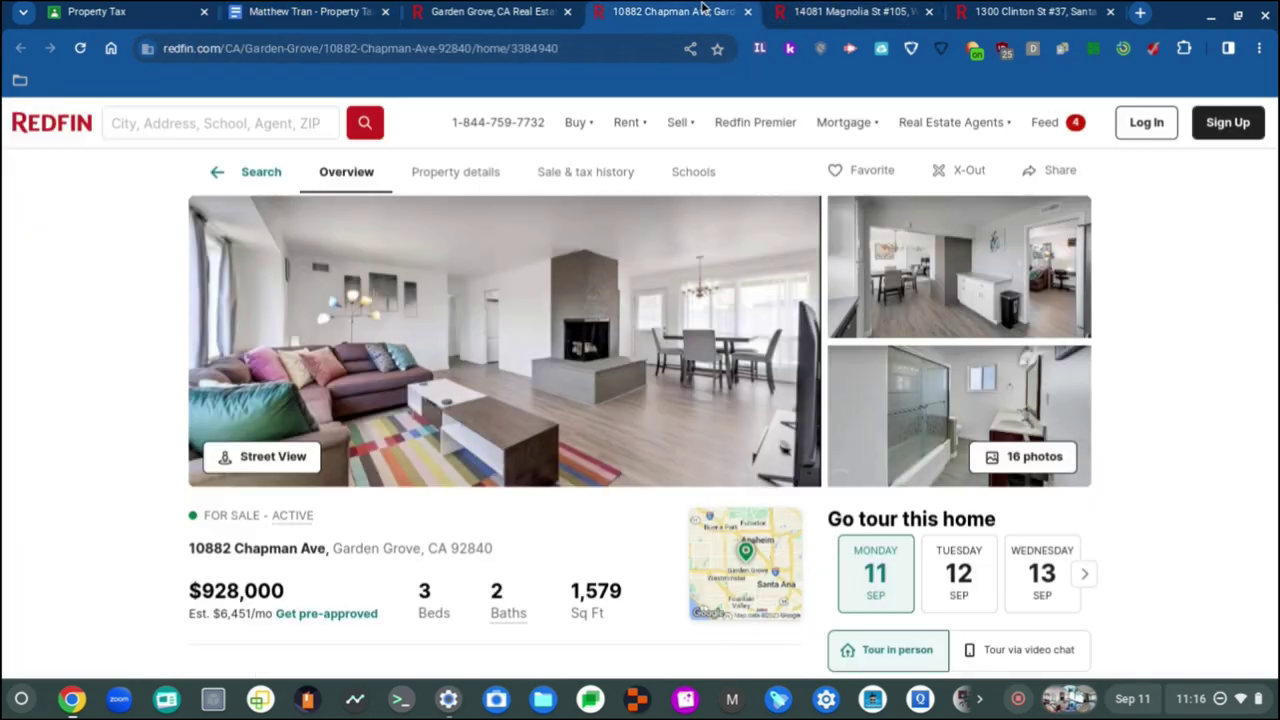
pyautogui.click(258, 12)
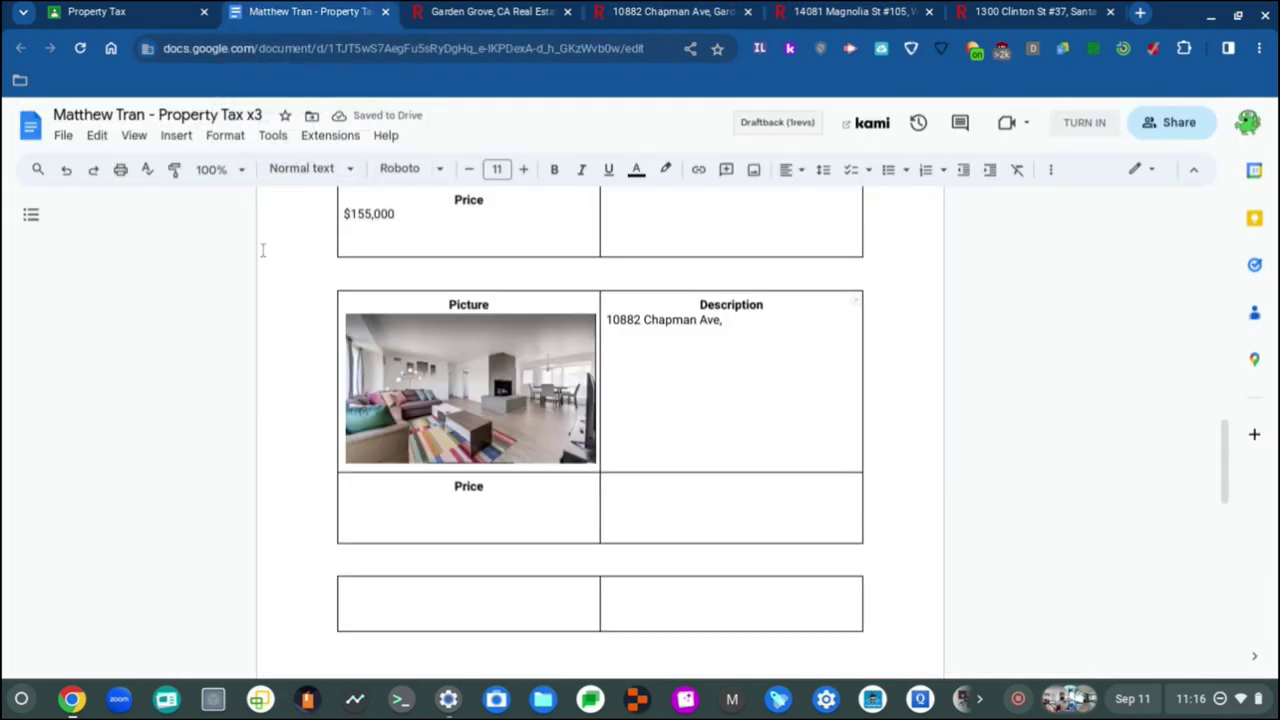
pyautogui.write('Garden Gro')
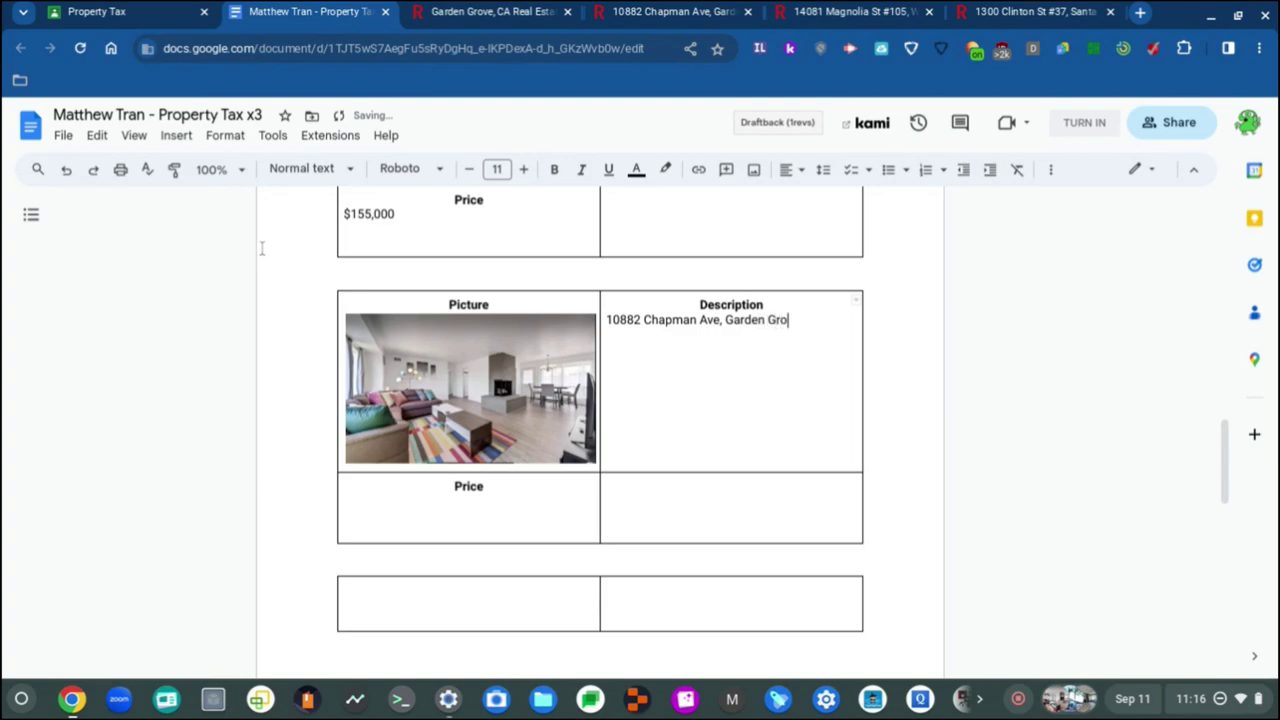
pyautogui.write('ve, CA')
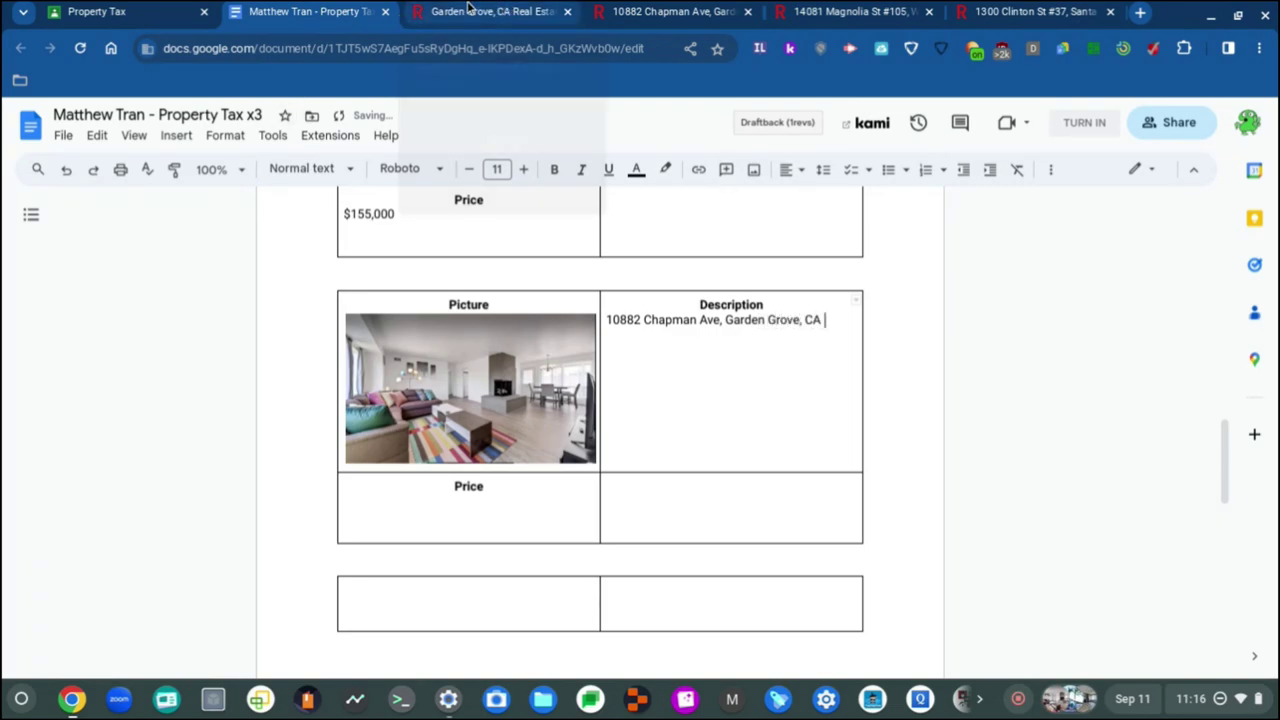
pyautogui.click(530, 10)
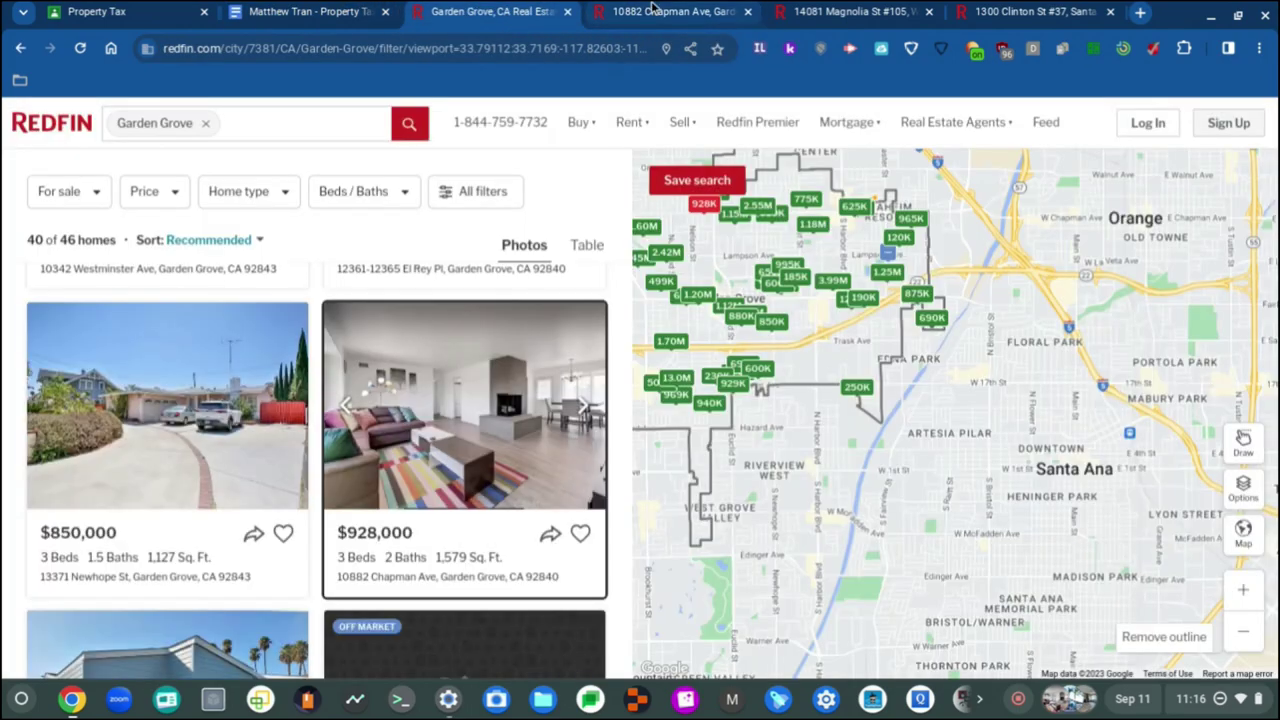
pyautogui.click(660, 11)
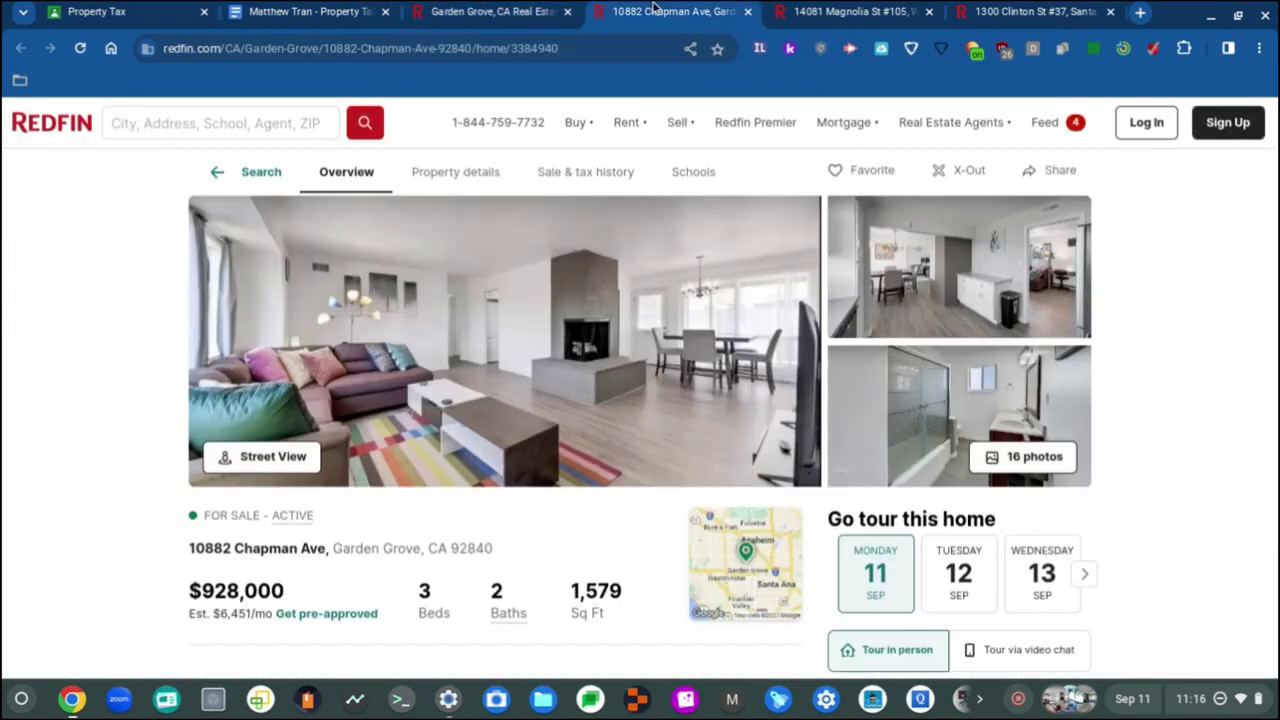
pyautogui.click(311, 9)
pyautogui.write('928')
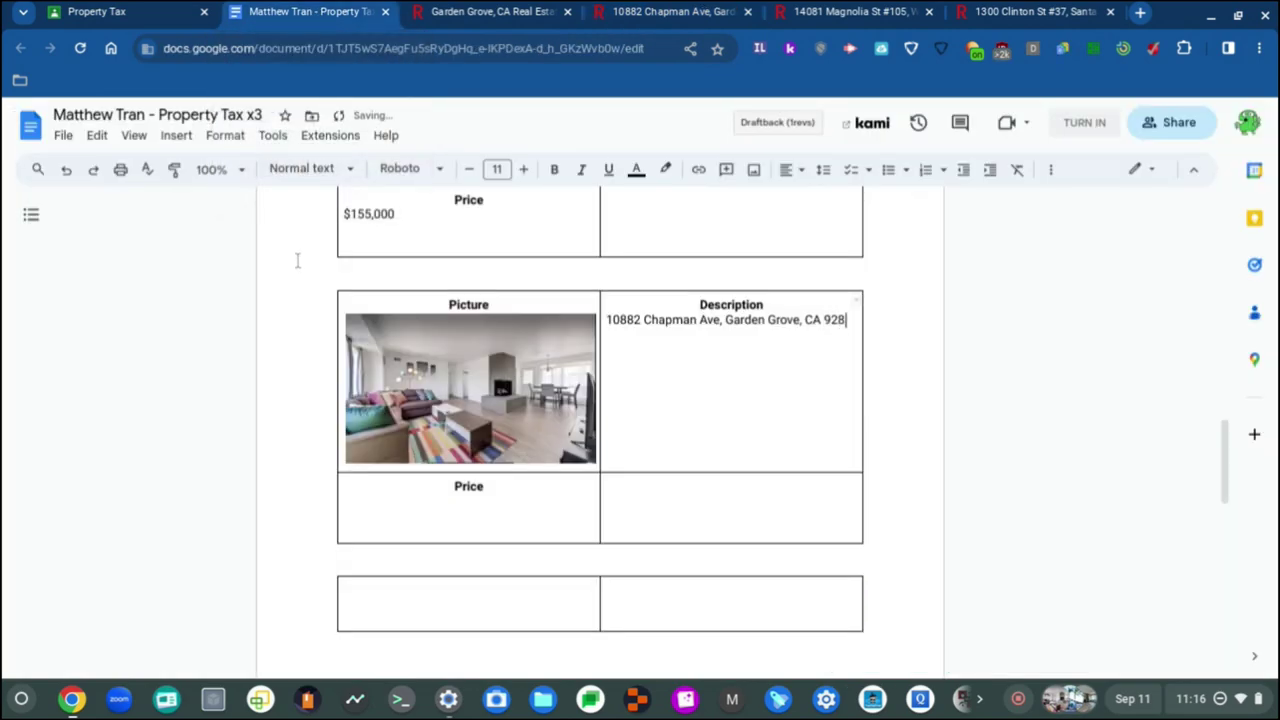
pyautogui.write('40')
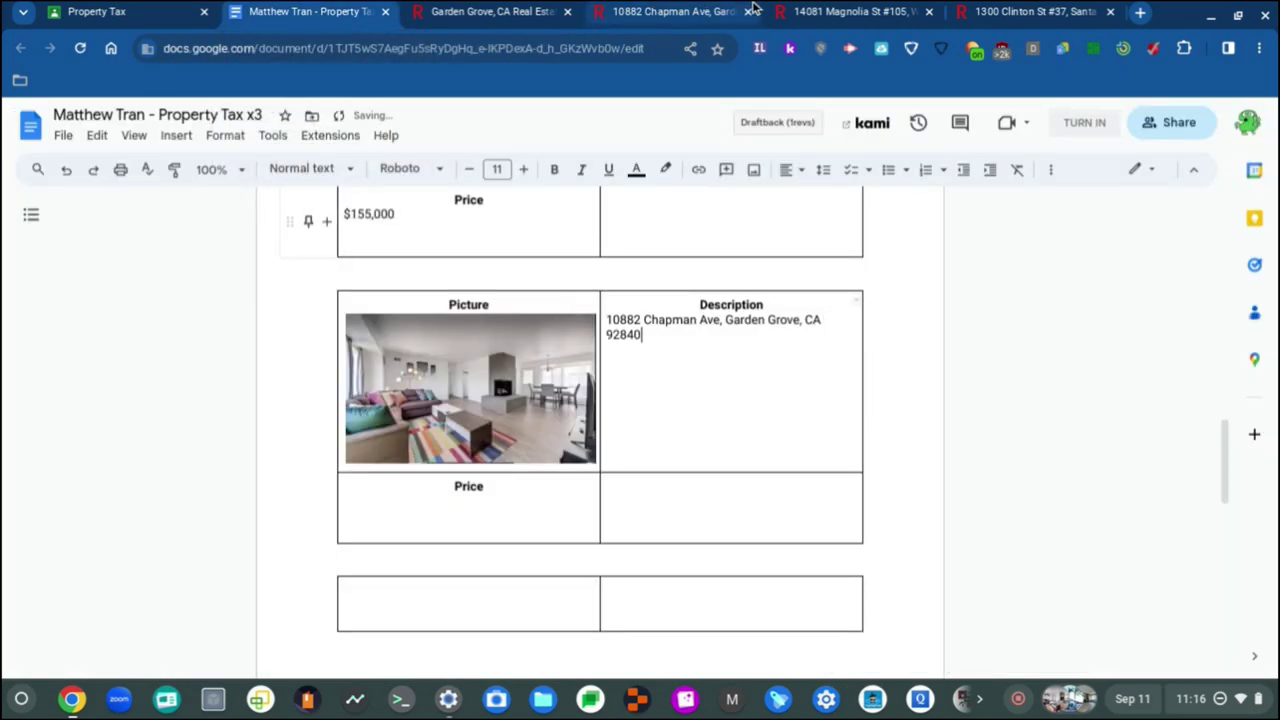
pyautogui.click(672, 11)
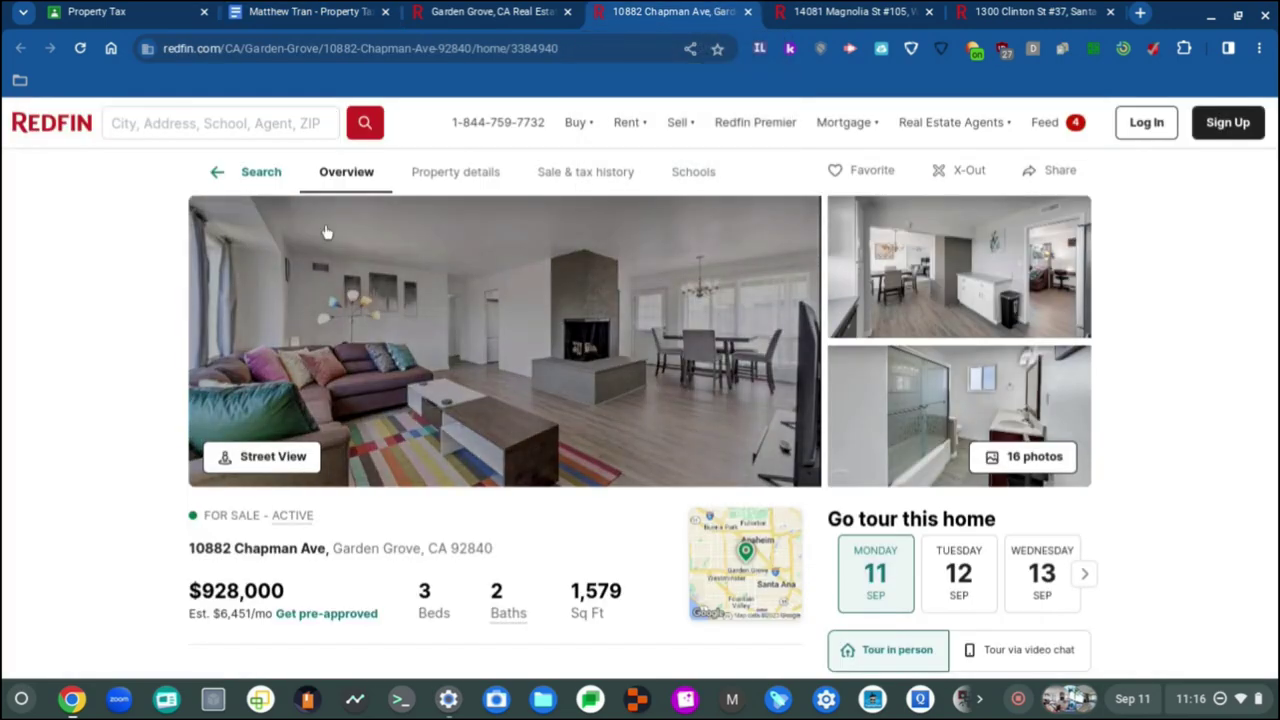
# Step: Switch from the Chapman Ave listing back to the Property Tax document
pyautogui.click(311, 11)
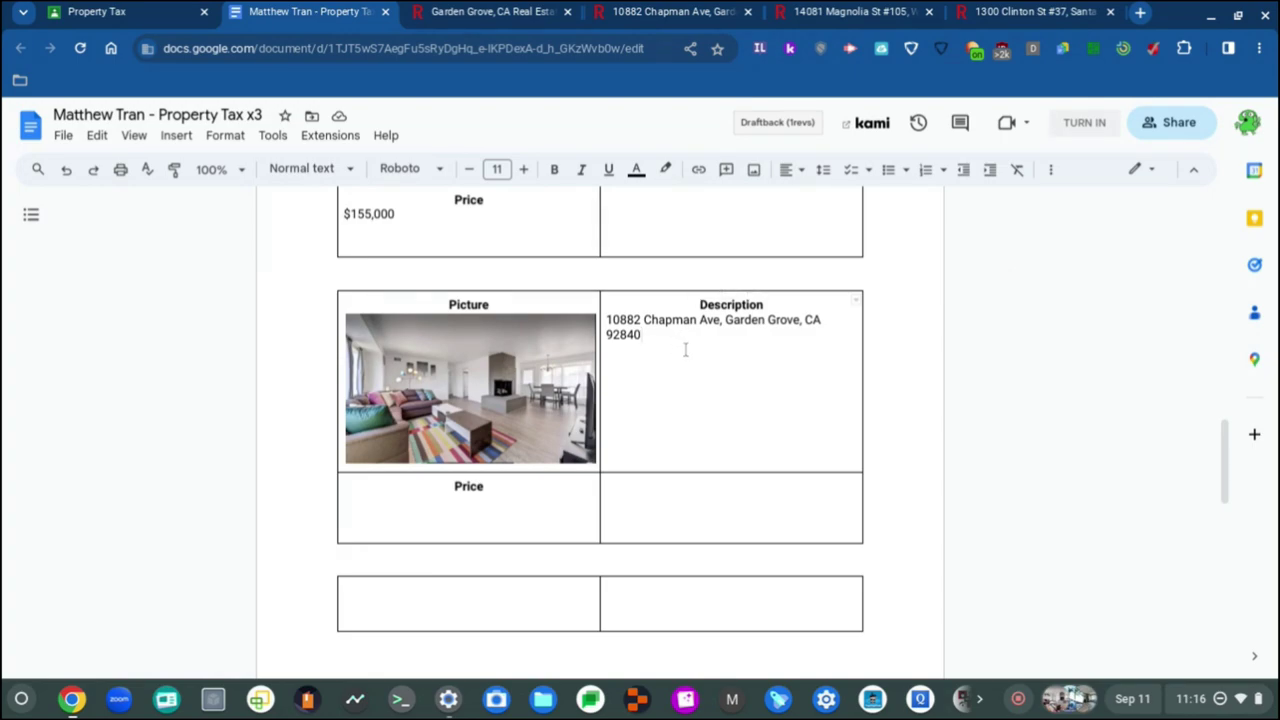
# Step: Place the cursor under the Price heading of the Chapman Ave table
pyautogui.scroll(-1, 685, 349)
pyautogui.click(499, 487)
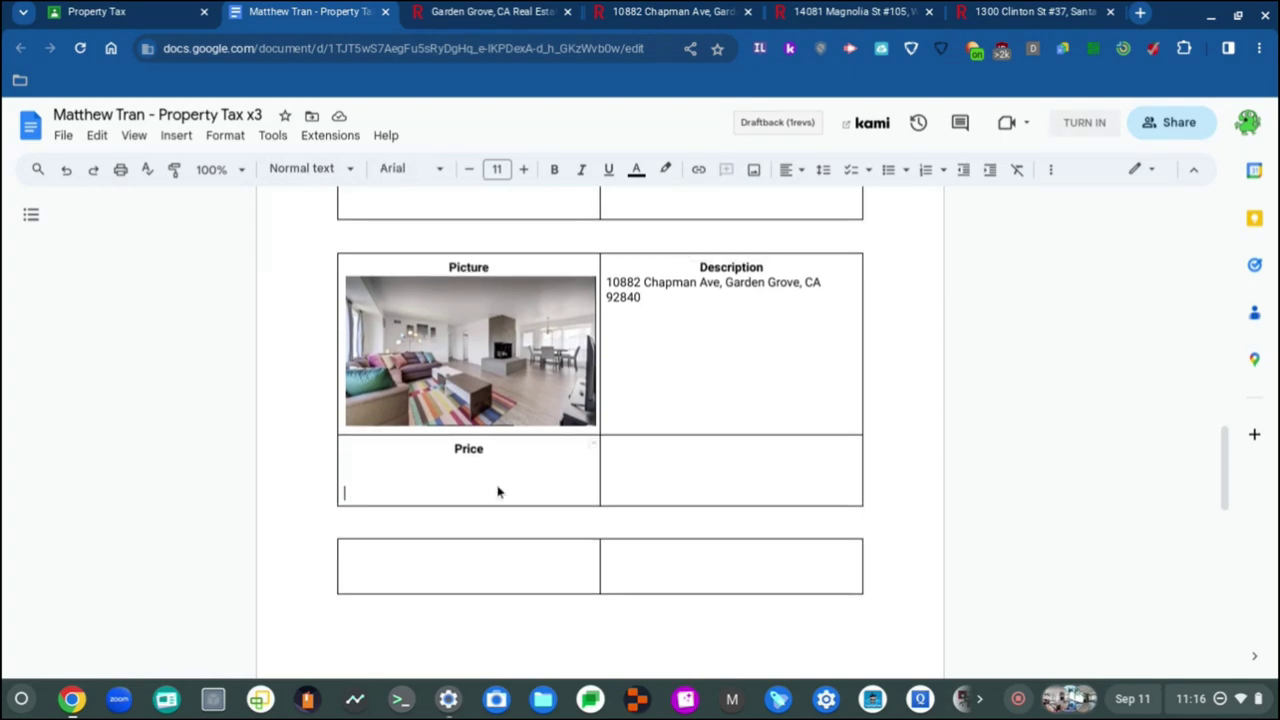
pyautogui.click(453, 466)
# Step: Clear all system notifications from the quick settings panel
pyautogui.click(1190, 698)
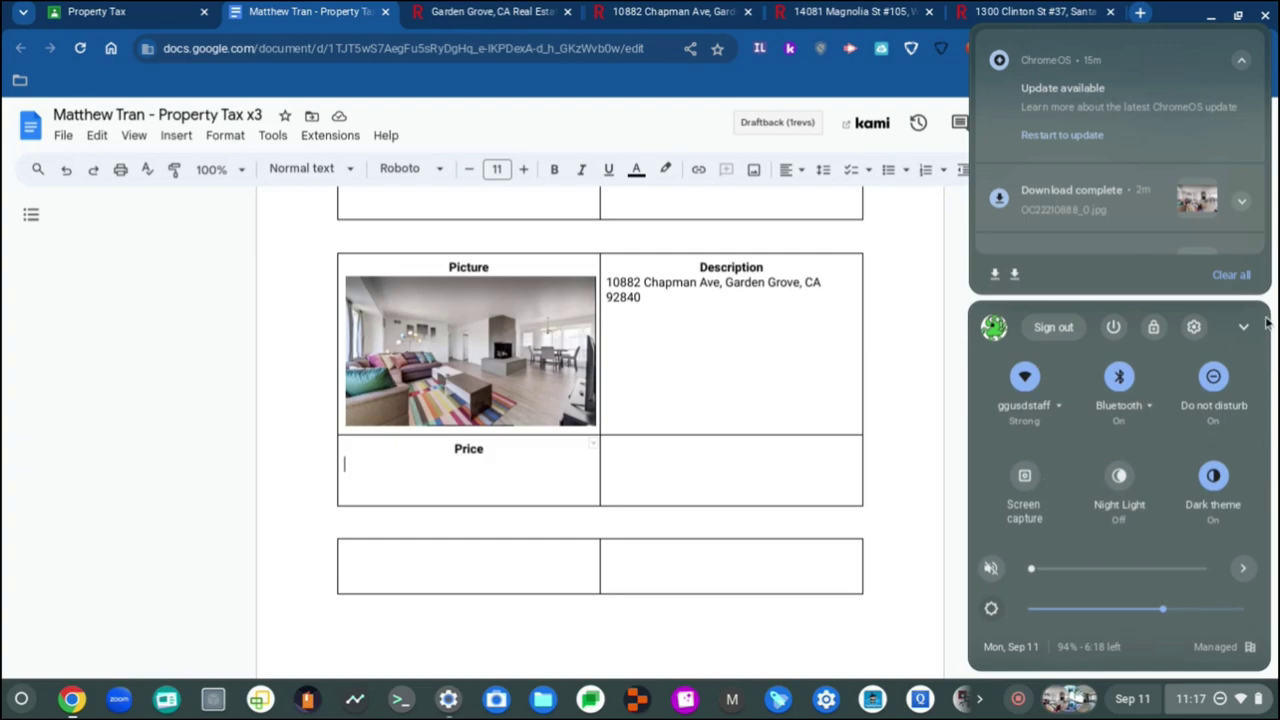
pyautogui.click(1232, 279)
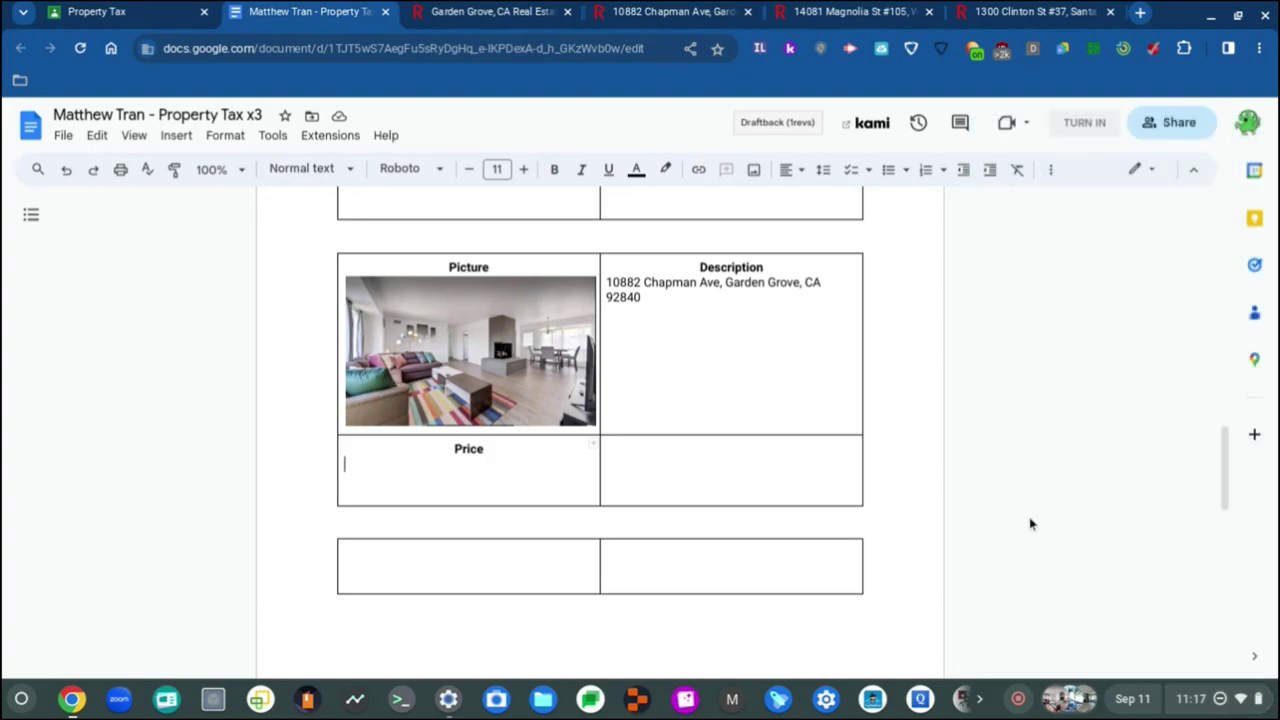
pyautogui.click(1230, 698)
pyautogui.click(1230, 698)
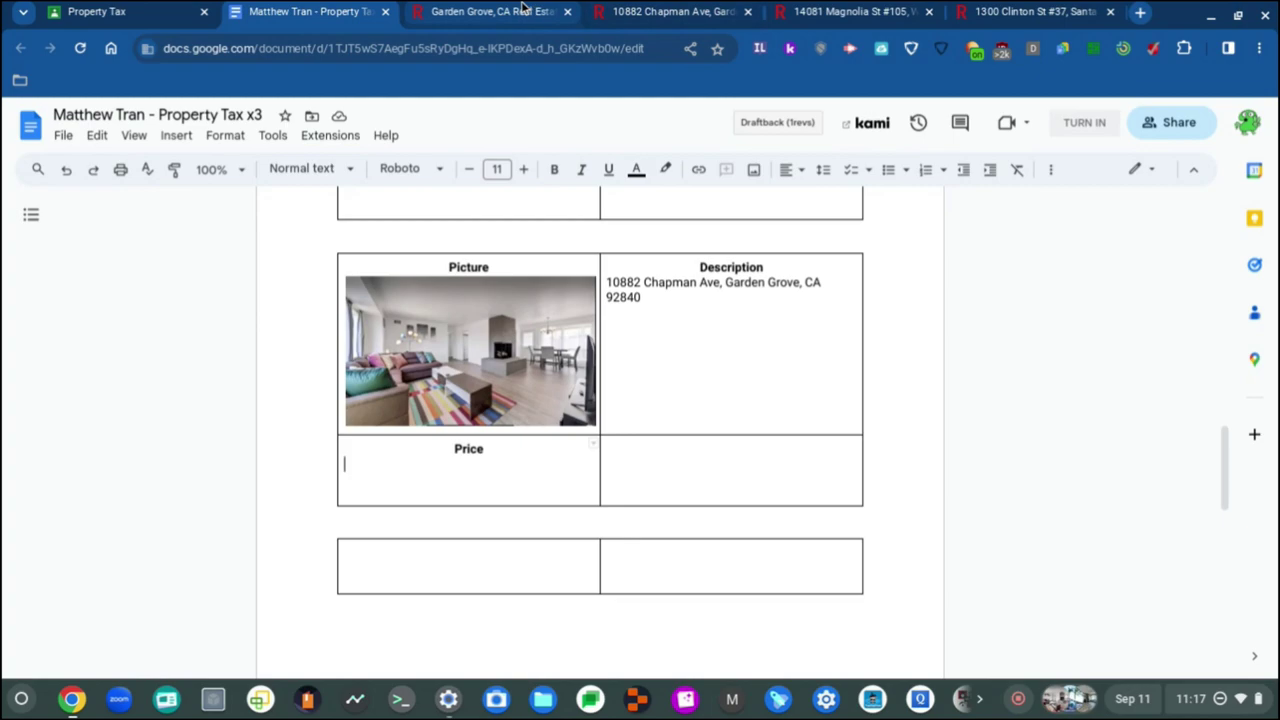
pyautogui.scroll(3, 686, 346)
pyautogui.scroll(-2, 687, 347)
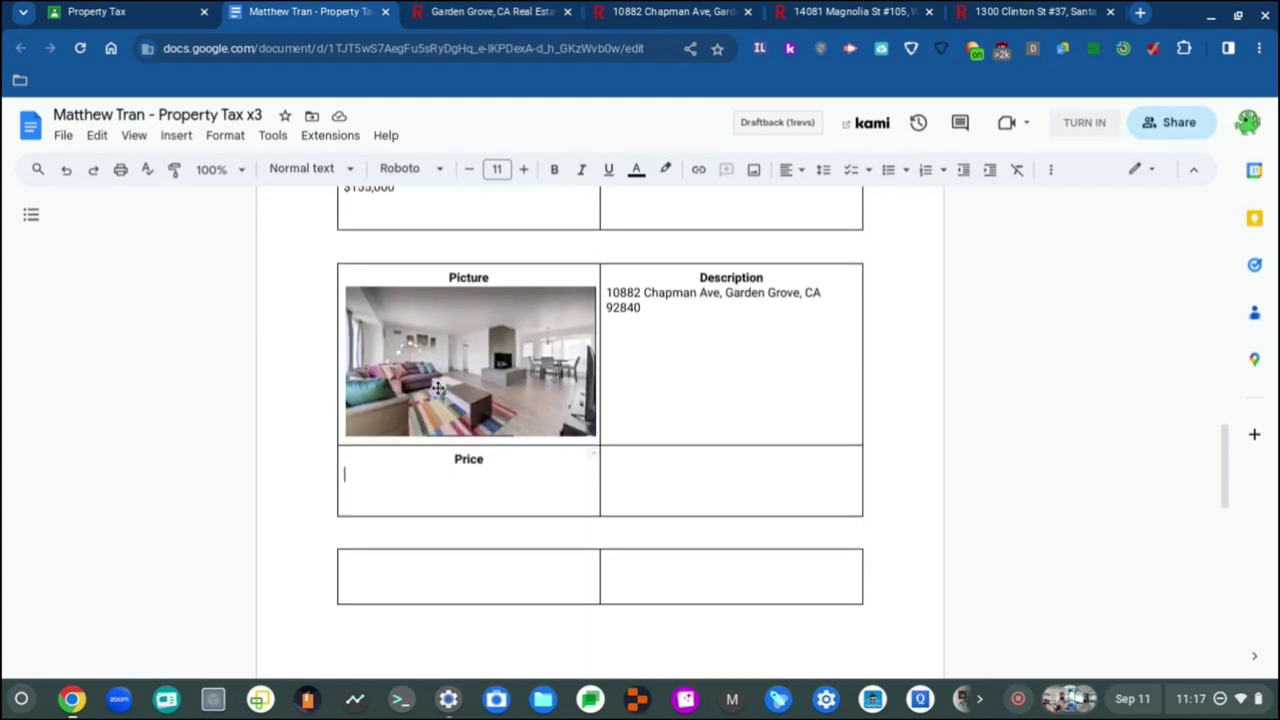
# Step: Read the Chapman Ave price on Redfin and enter $928,000 under Price
pyautogui.click(480, 11)
pyautogui.click(636, 10)
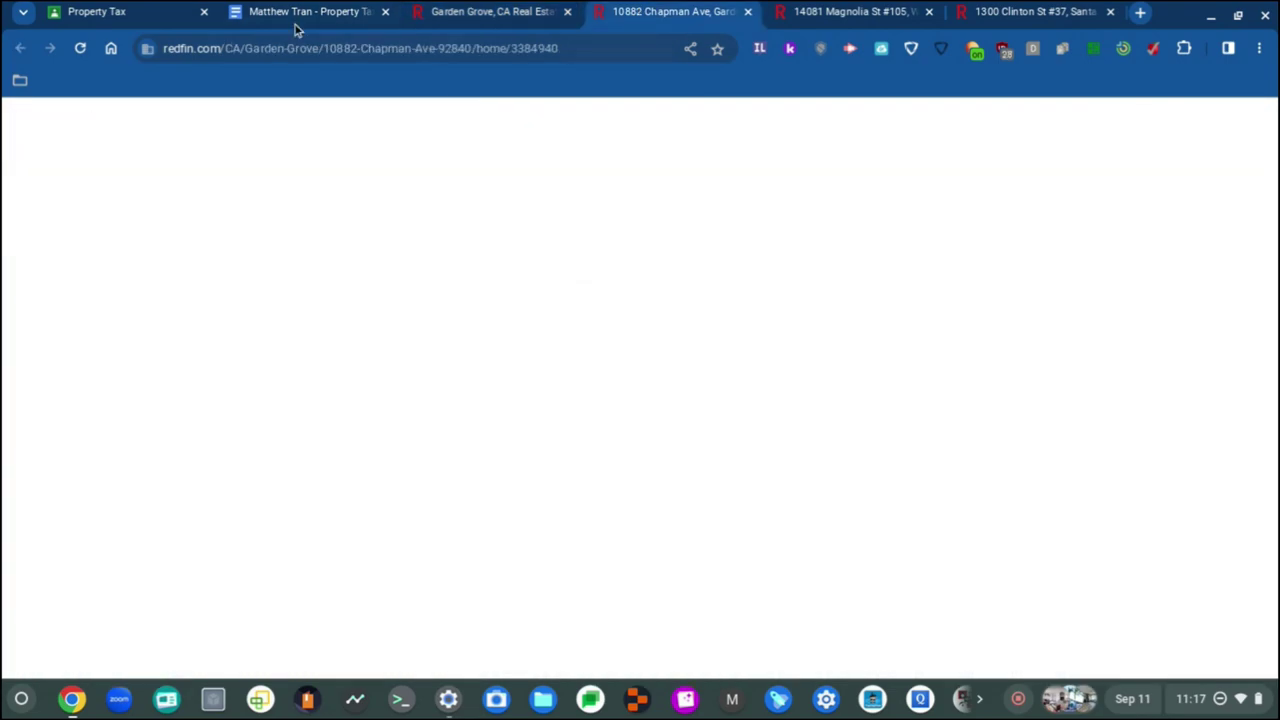
pyautogui.click(293, 9)
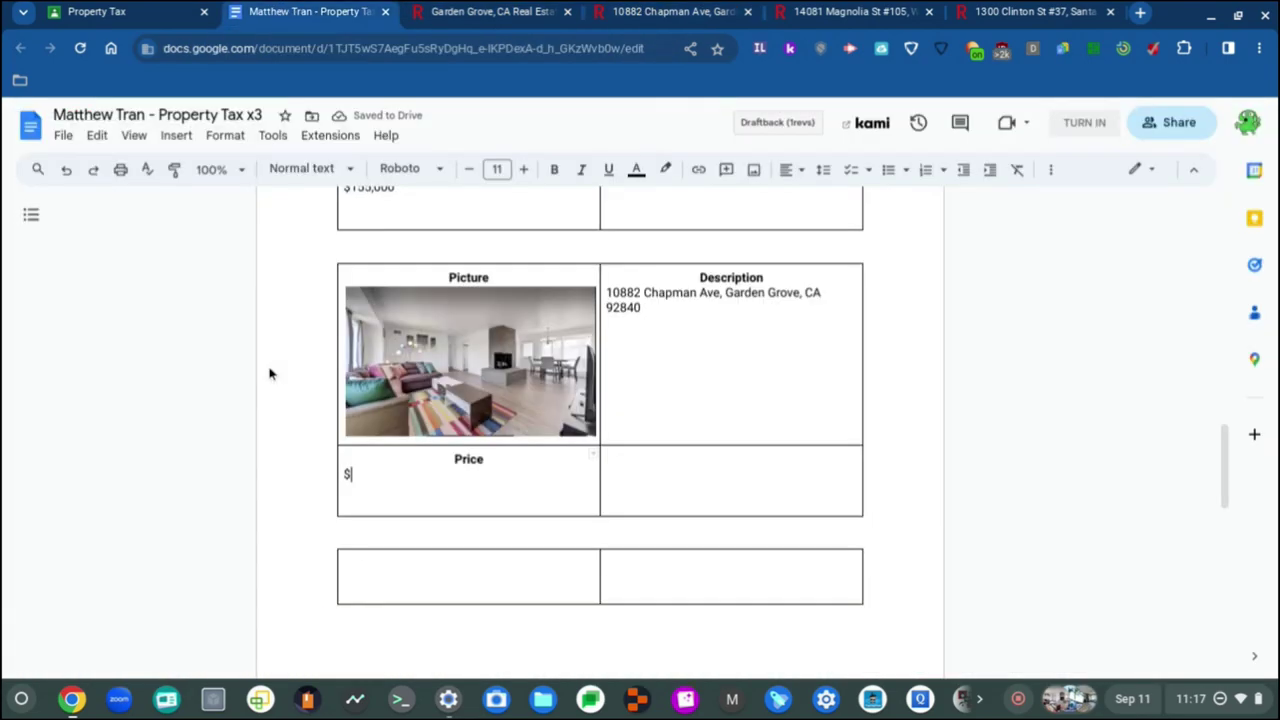
pyautogui.write('928')
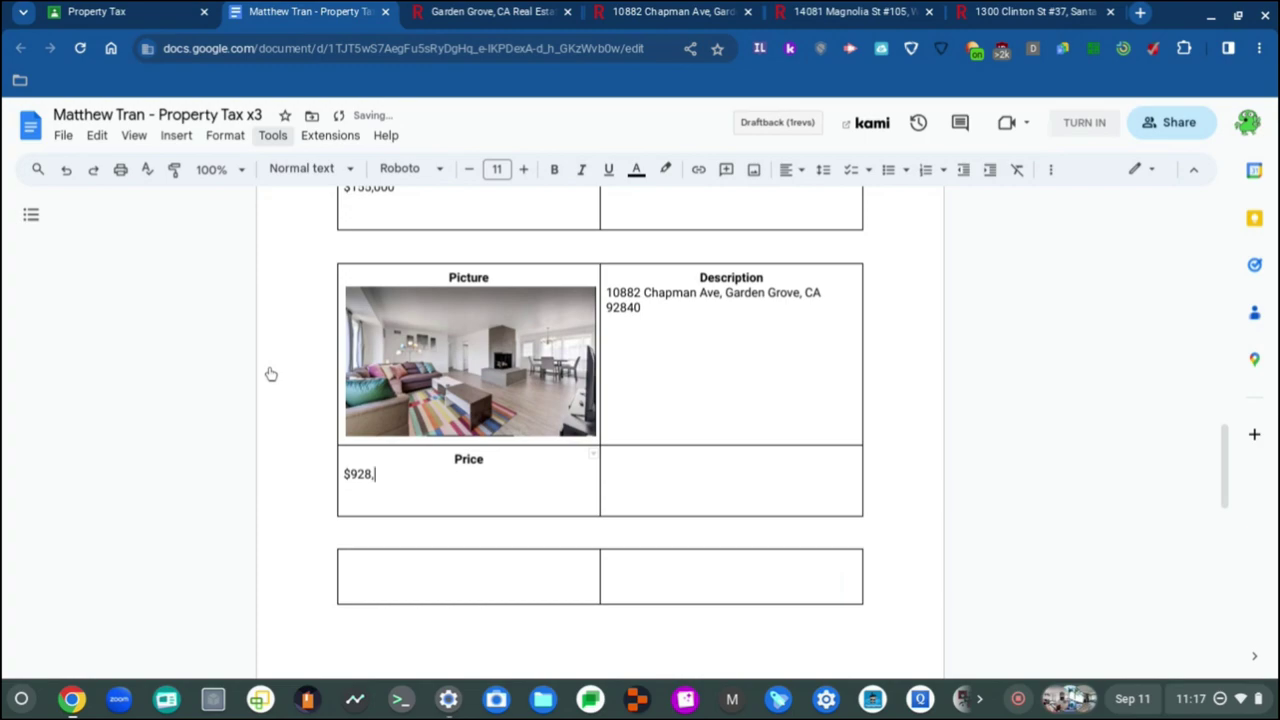
pyautogui.click(648, 477)
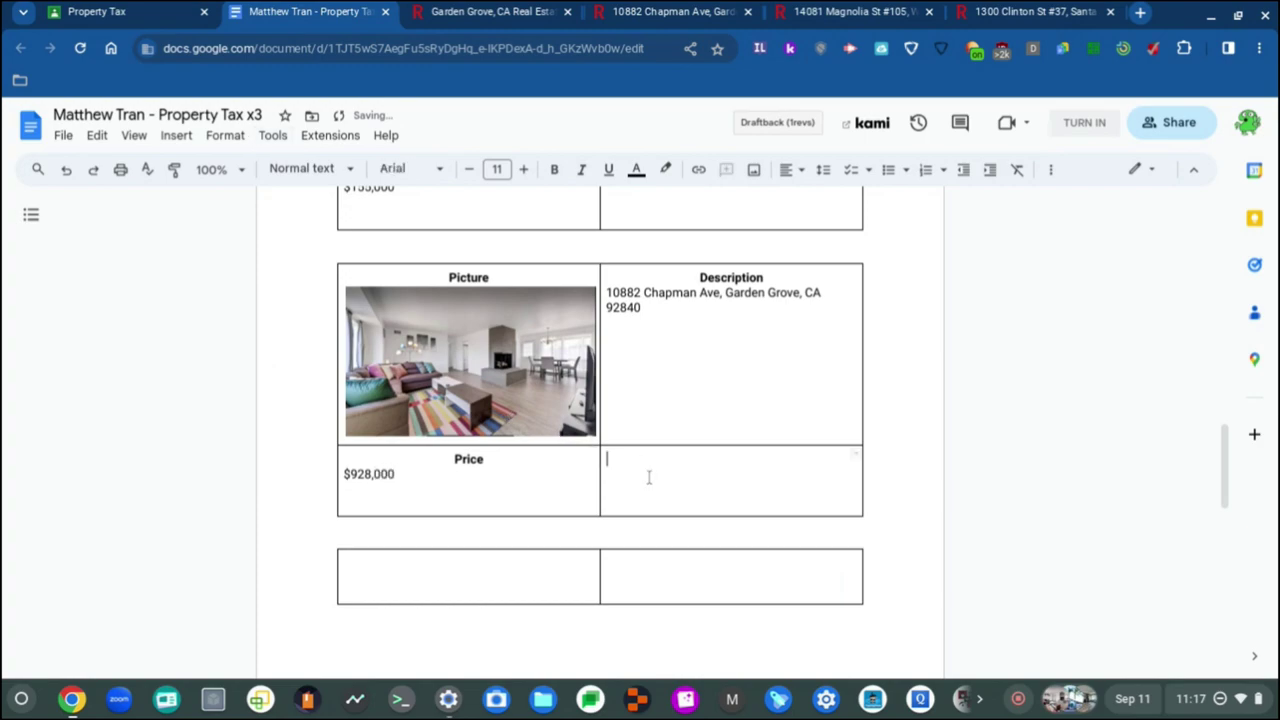
pyautogui.scroll(4, 688, 474)
pyautogui.scroll(10, 688, 477)
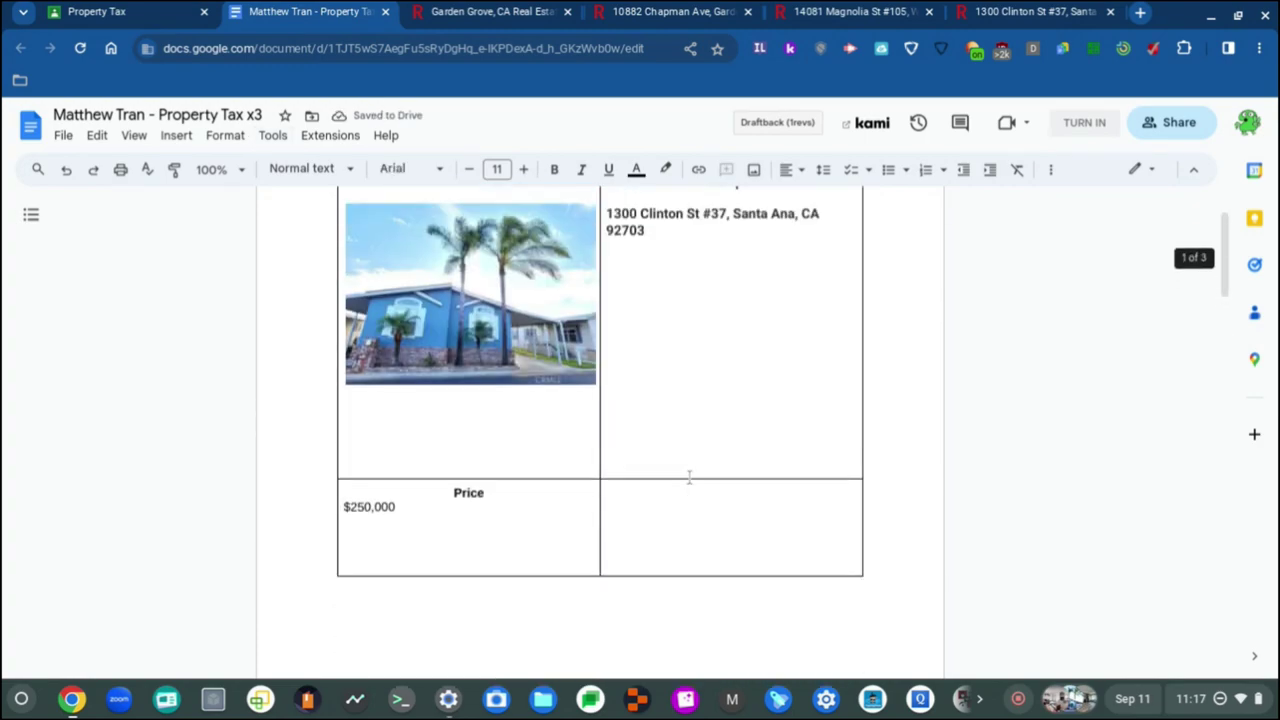
pyautogui.scroll(-15, 688, 477)
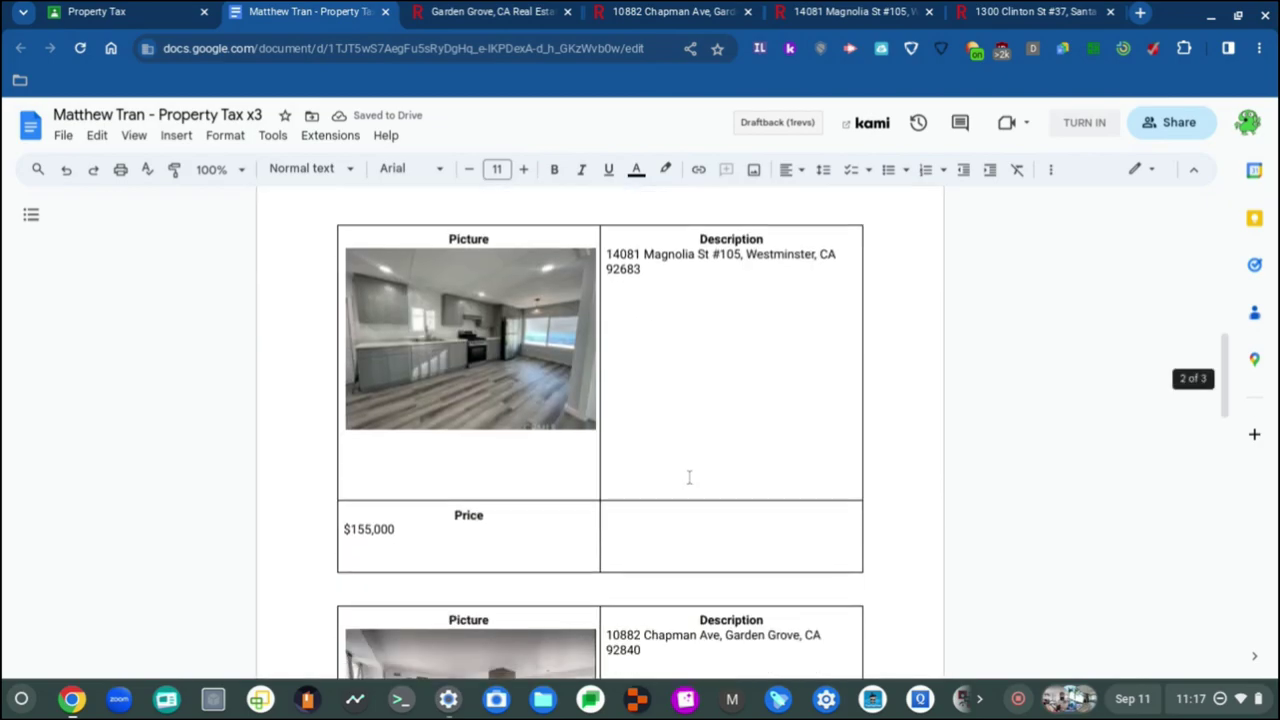
pyautogui.scroll(2, 688, 477)
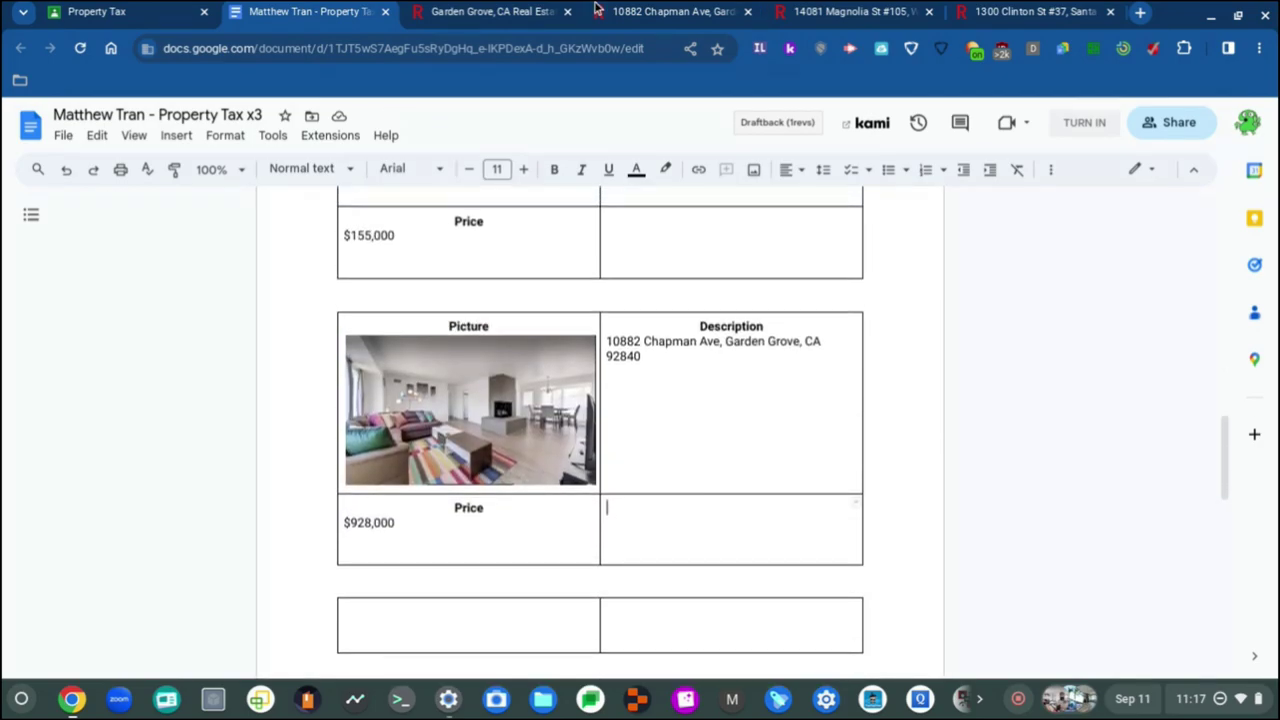
pyautogui.click(493, 10)
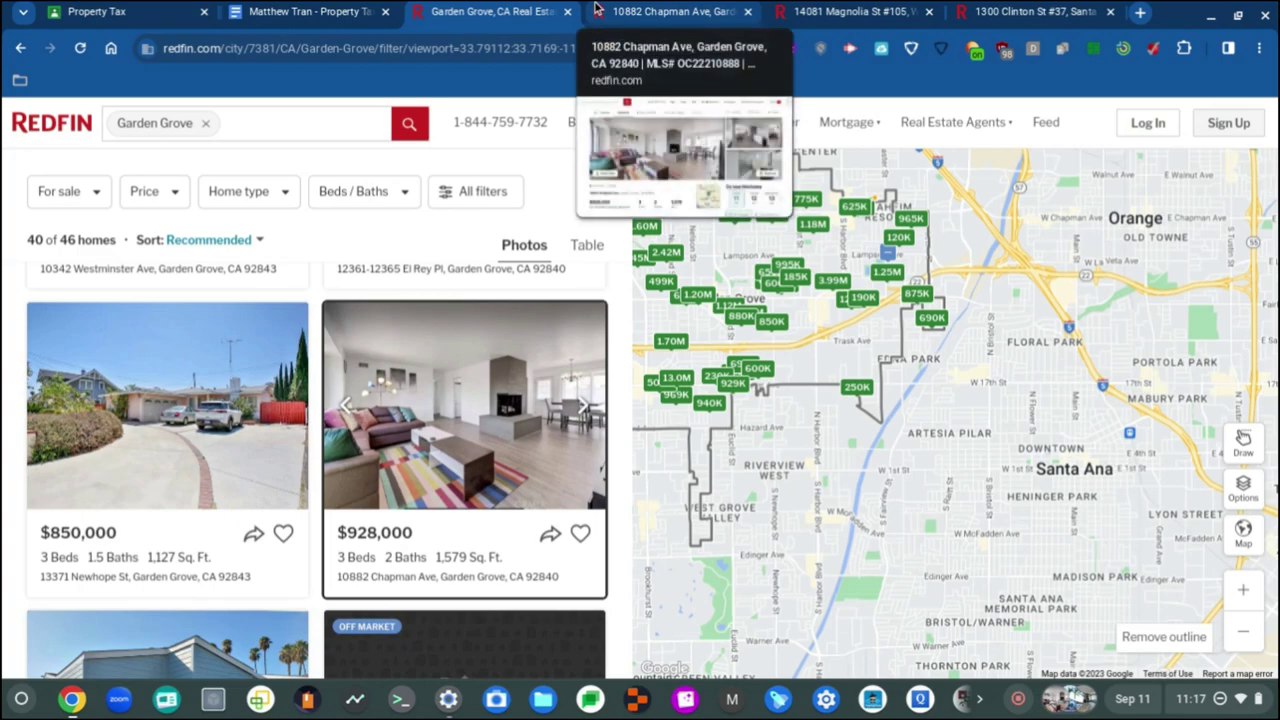
pyautogui.click(597, 9)
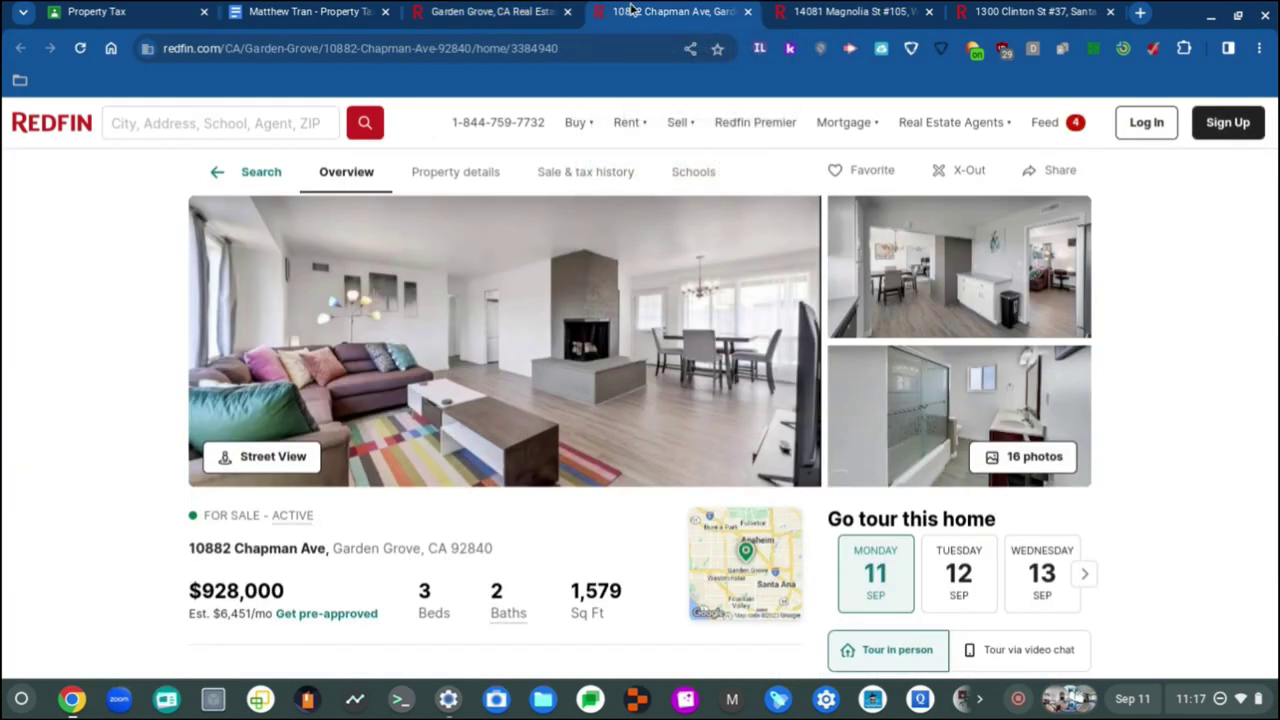
pyautogui.click(845, 11)
pyautogui.click(560, 10)
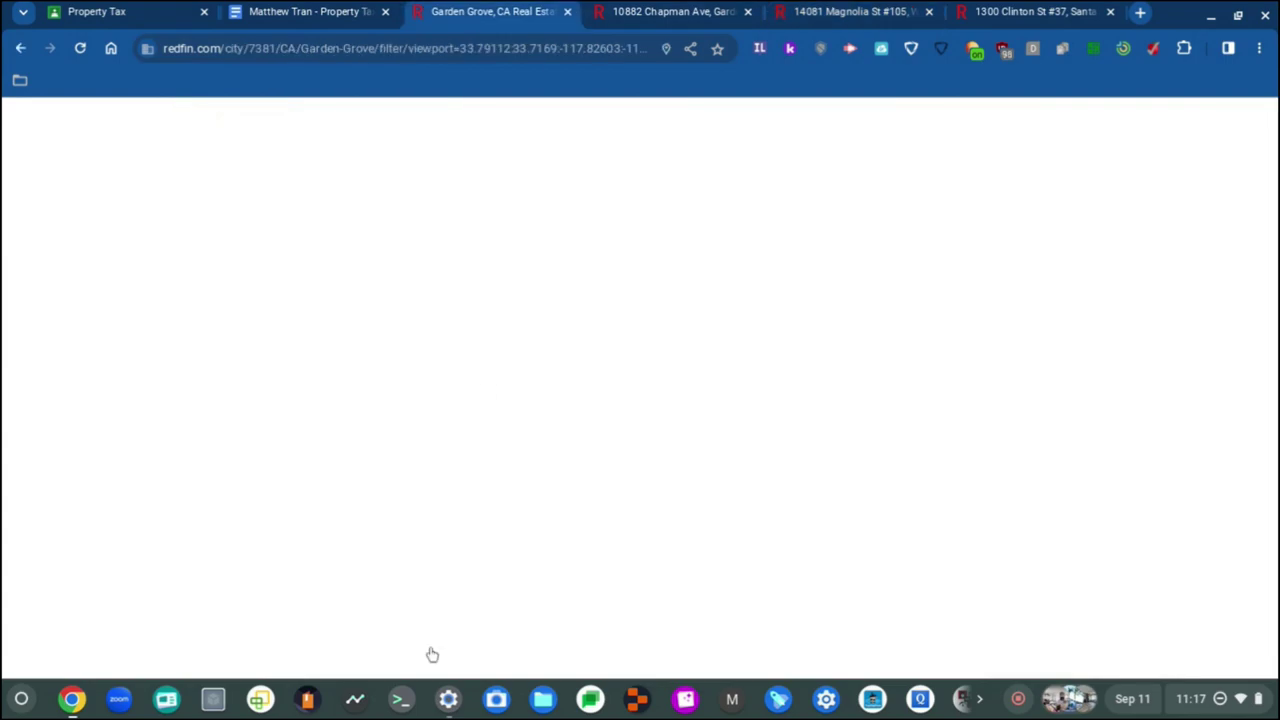
pyautogui.hotkey('ctrl', 'Tab')
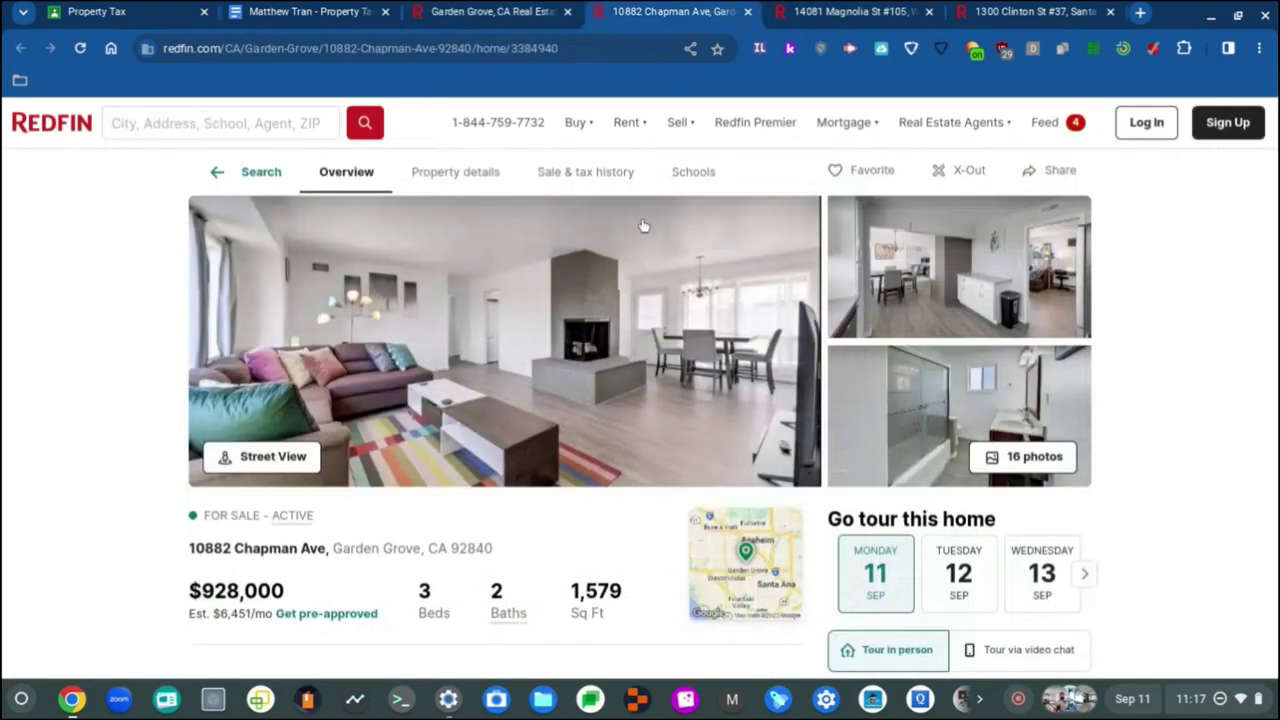
pyautogui.scroll(-4, 638, 270)
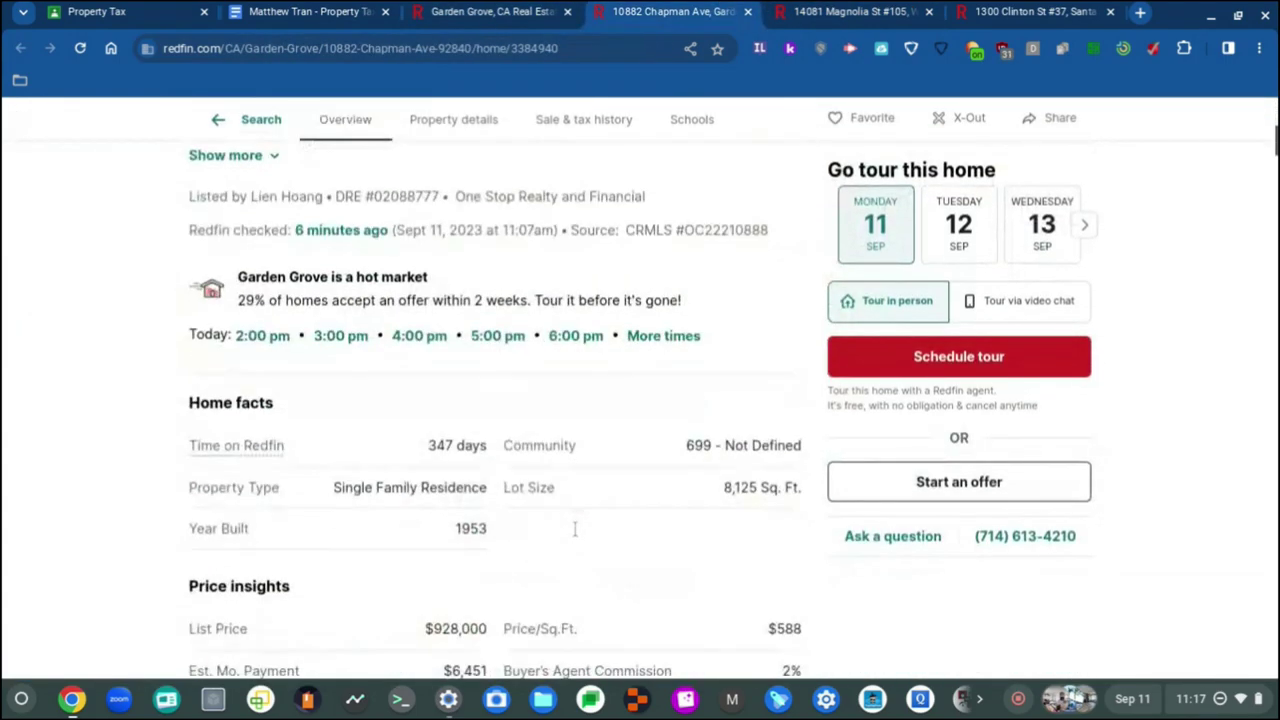
pyautogui.scroll(1, 575, 529)
pyautogui.scroll(-2, 572, 485)
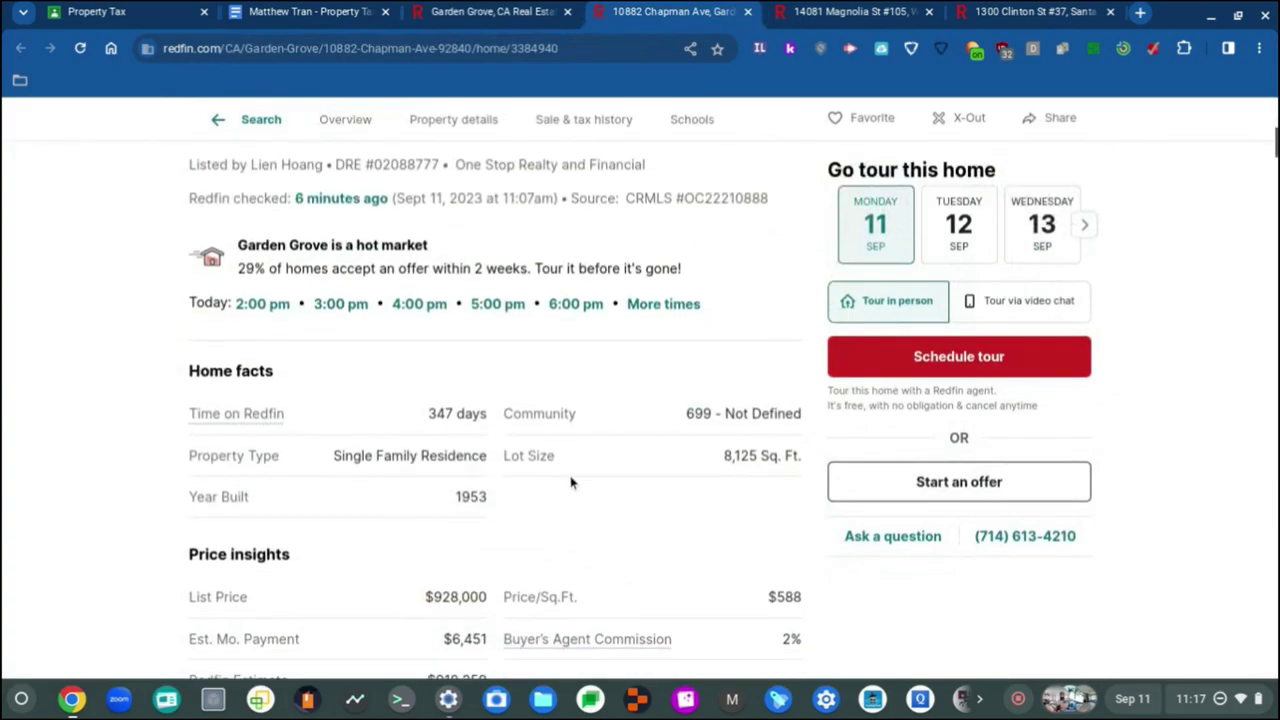
pyautogui.scroll(-1, 576, 398)
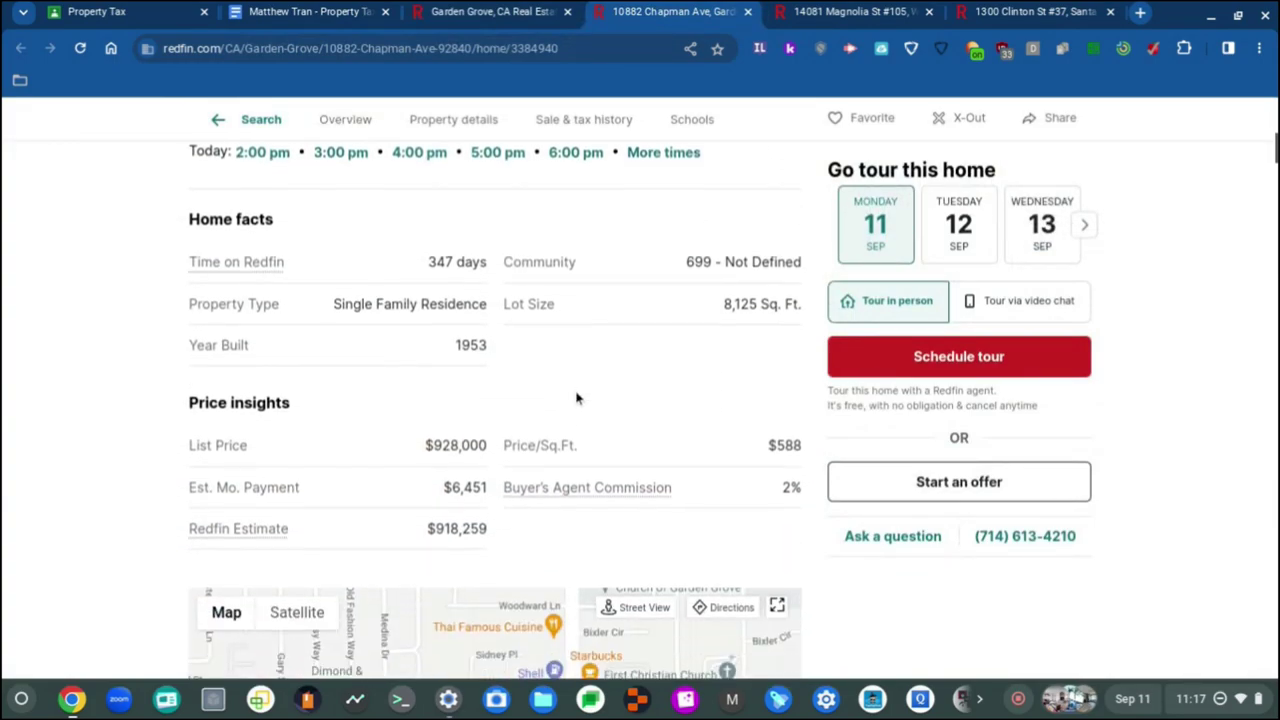
pyautogui.scroll(-1, 573, 398)
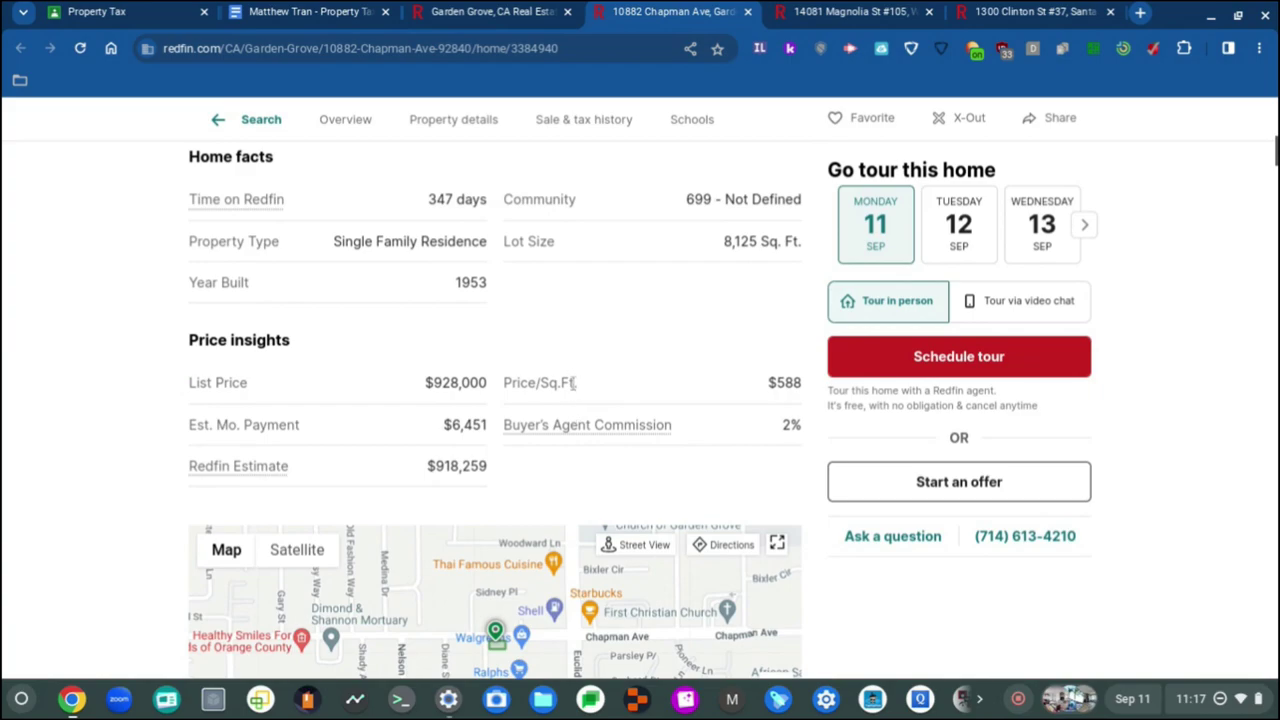
pyautogui.scroll(-2, 574, 382)
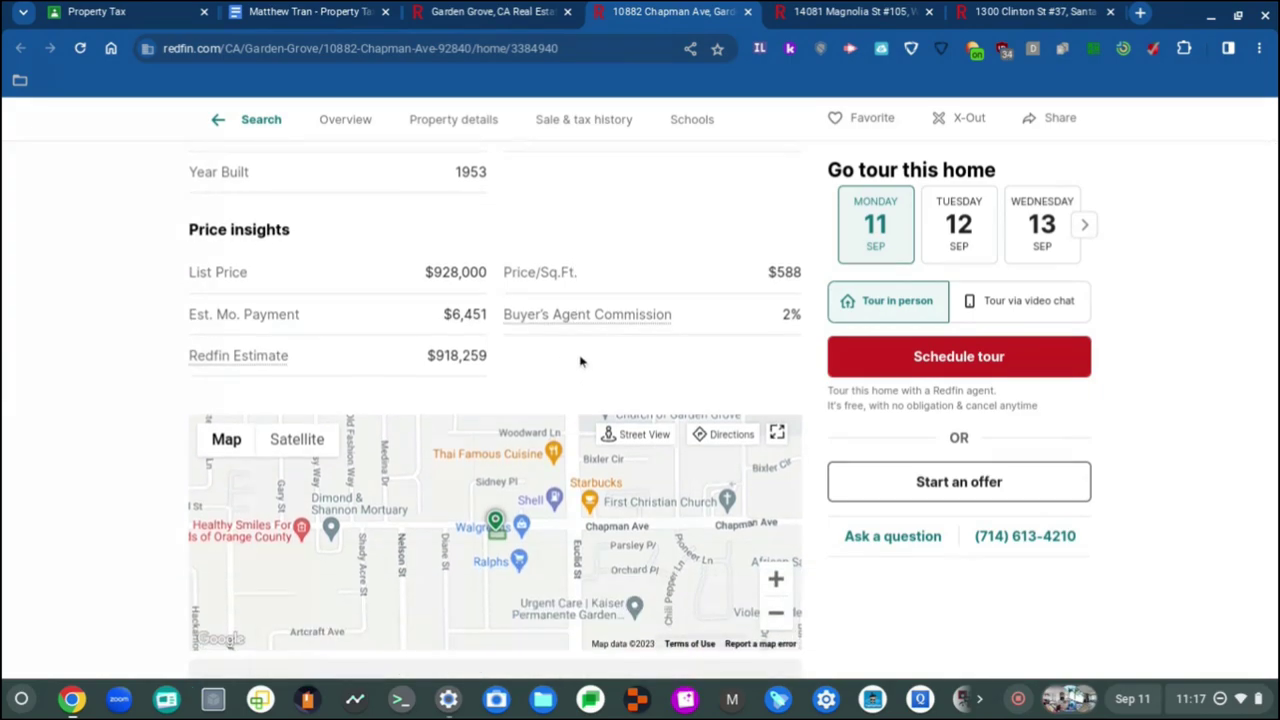
pyautogui.scroll(-1, 607, 315)
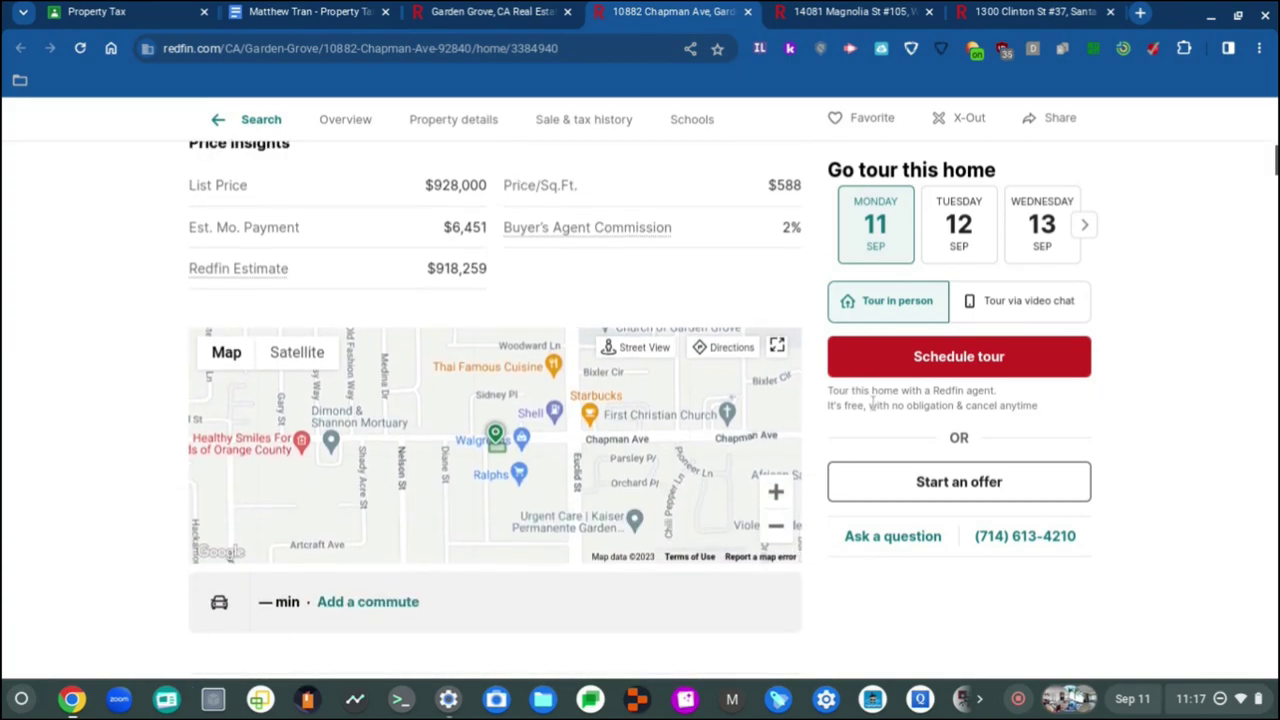
pyautogui.scroll(-5, 607, 315)
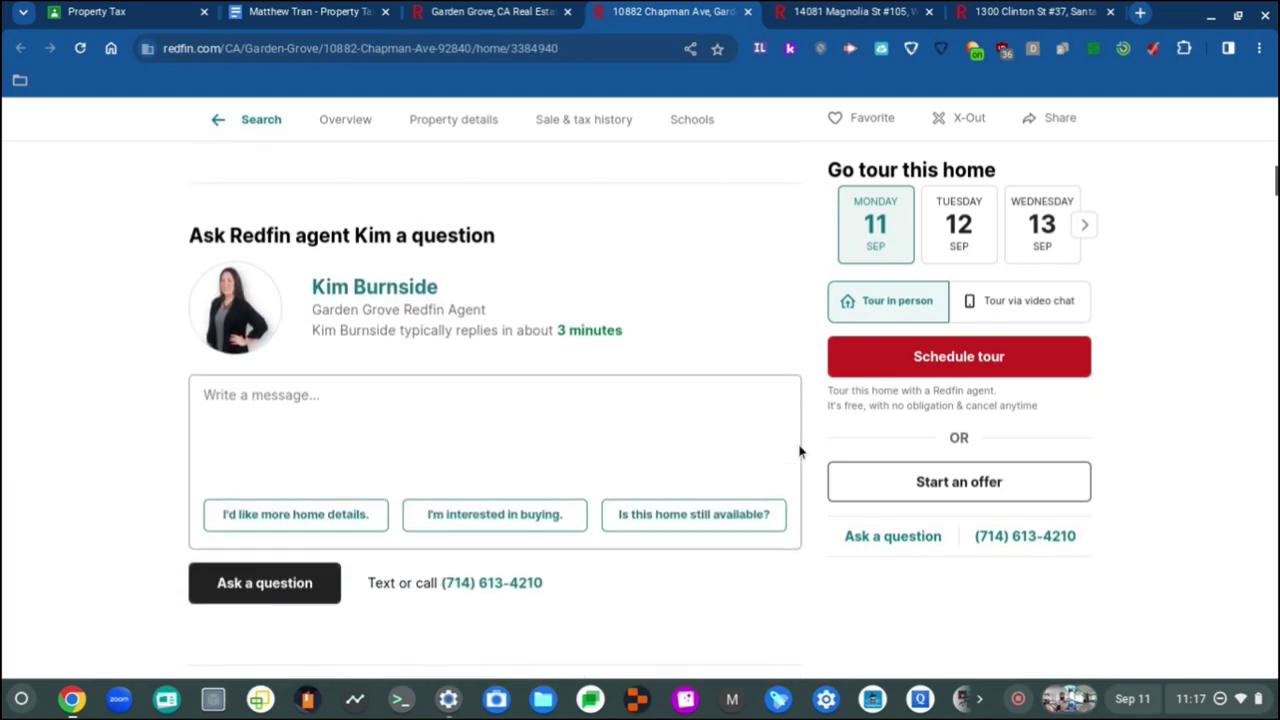
pyautogui.scroll(12, 799, 452)
pyautogui.scroll(-1, 799, 452)
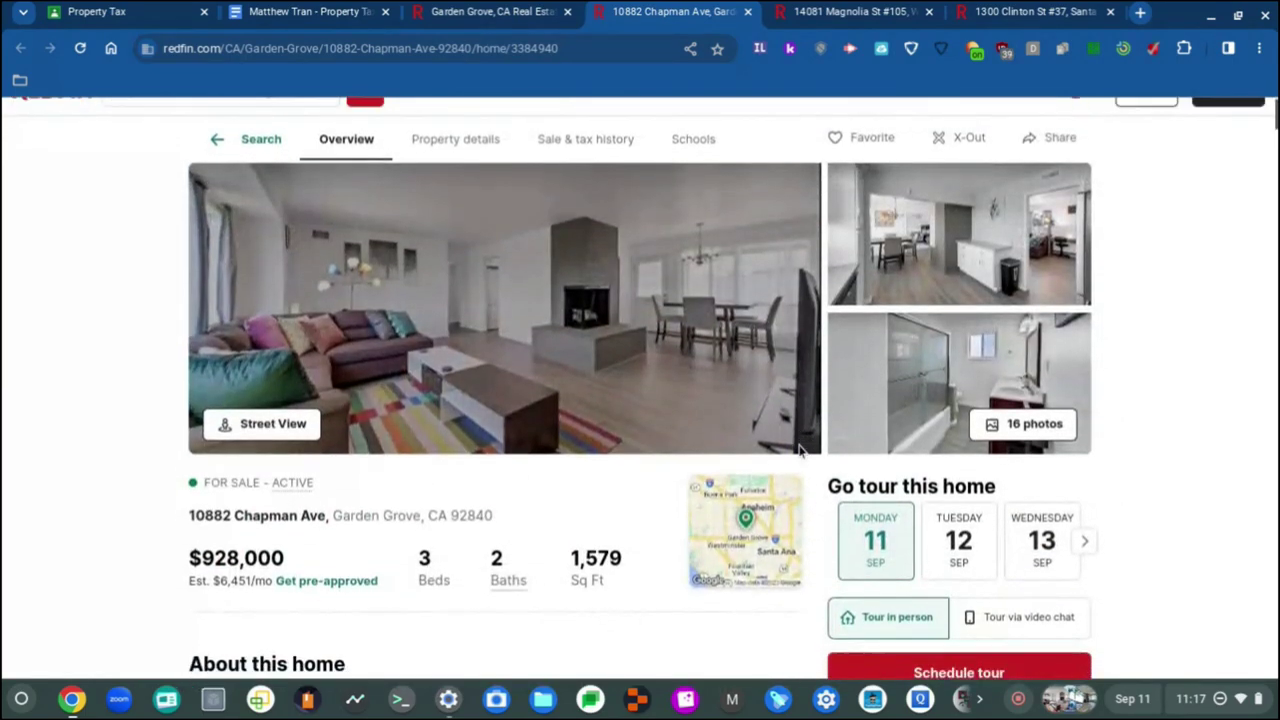
pyautogui.click(1085, 540)
pyautogui.click(1085, 540)
pyautogui.click(1085, 540)
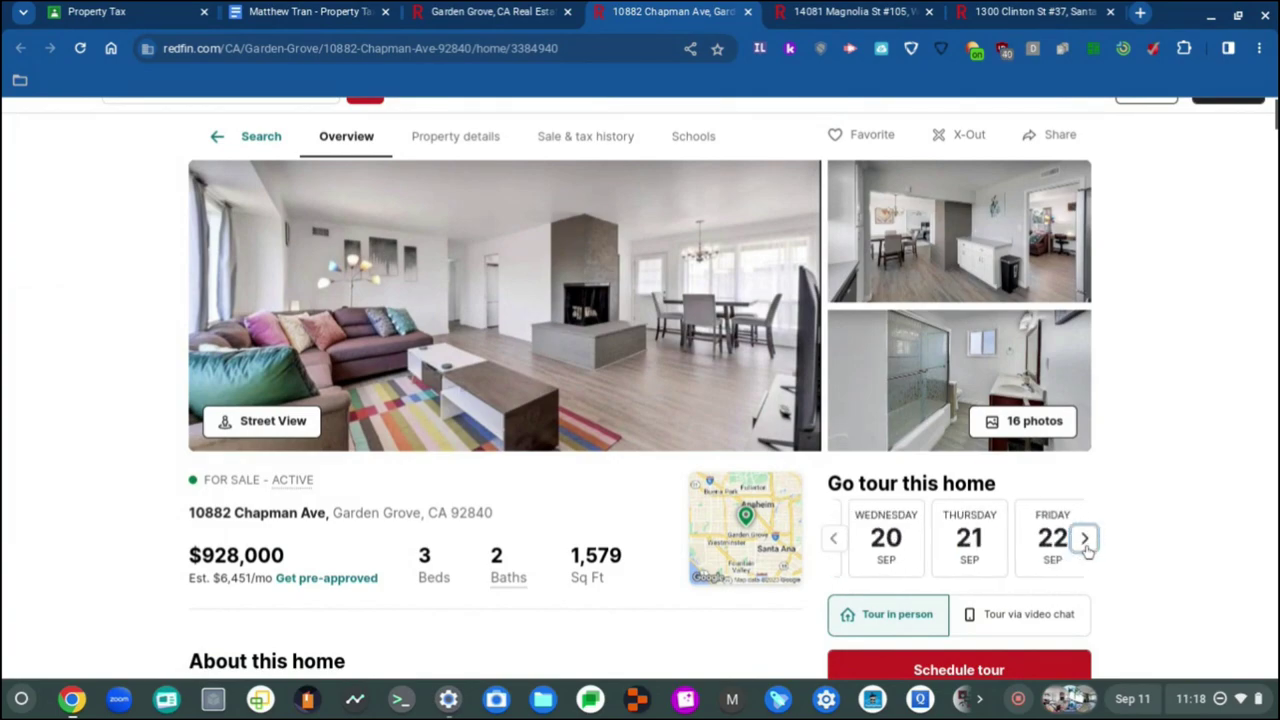
pyautogui.click(1085, 540)
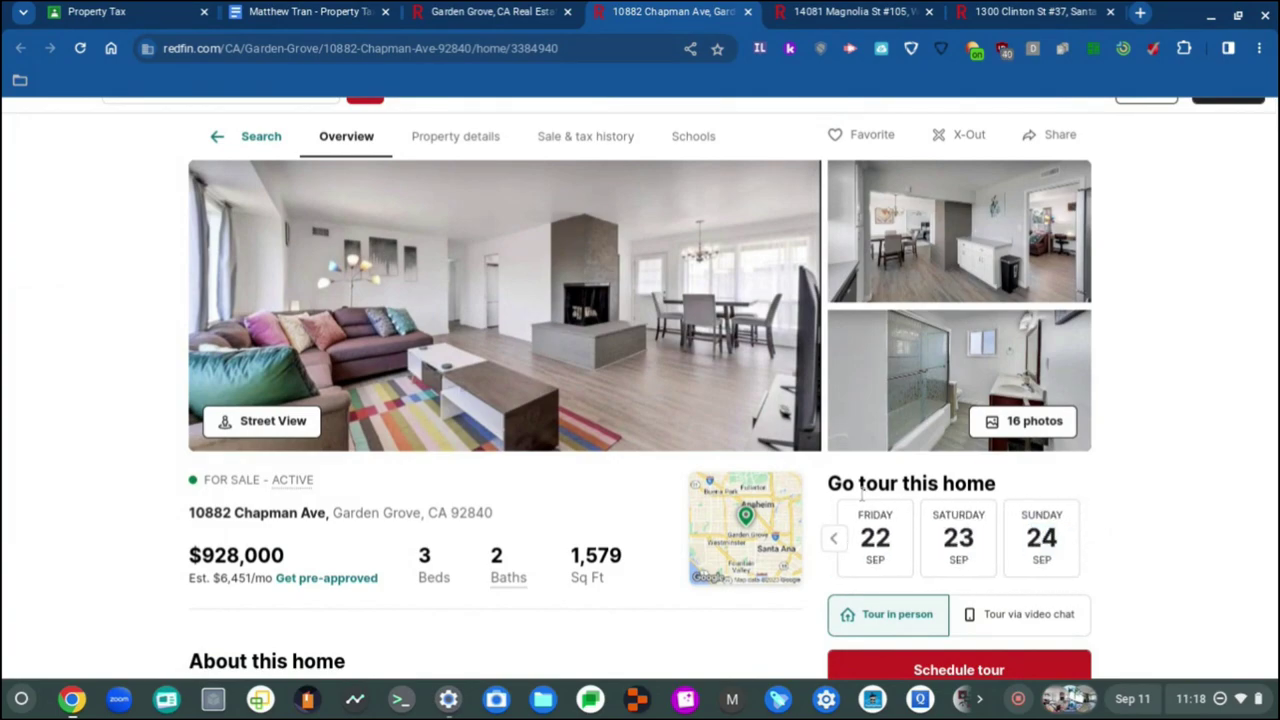
pyautogui.click(832, 539)
pyautogui.click(832, 539)
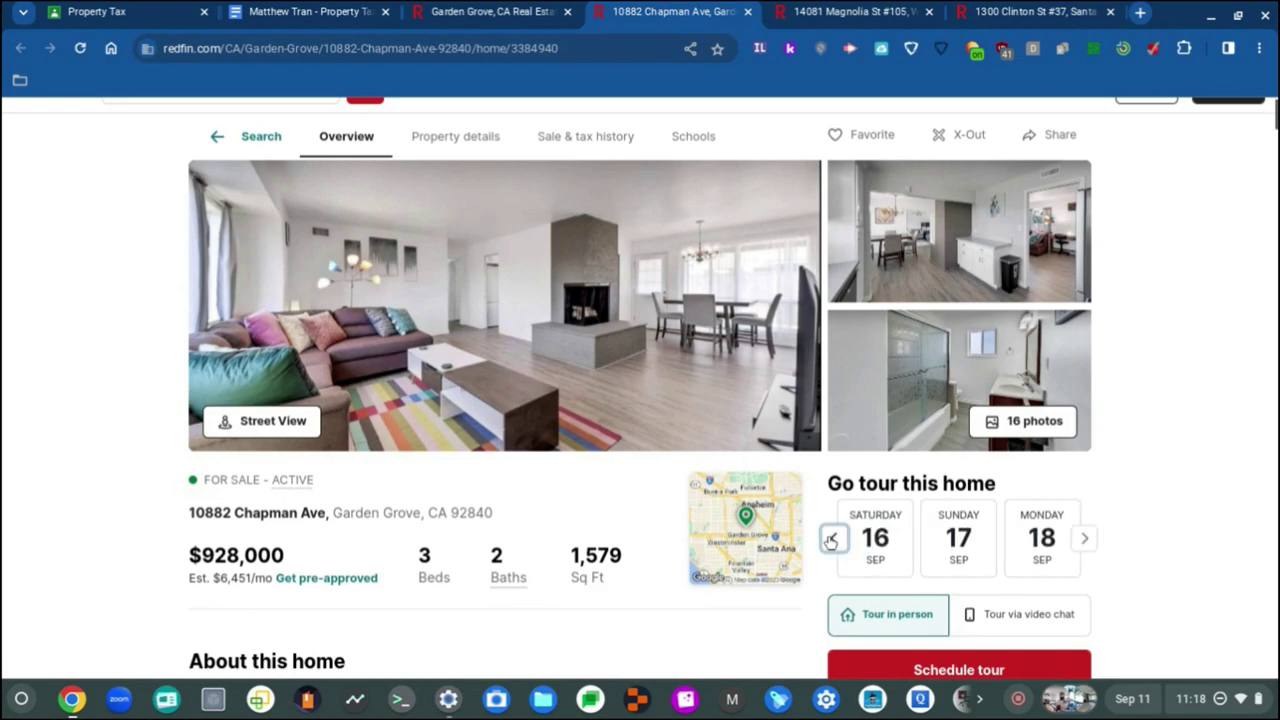
pyautogui.click(832, 539)
pyautogui.click(832, 539)
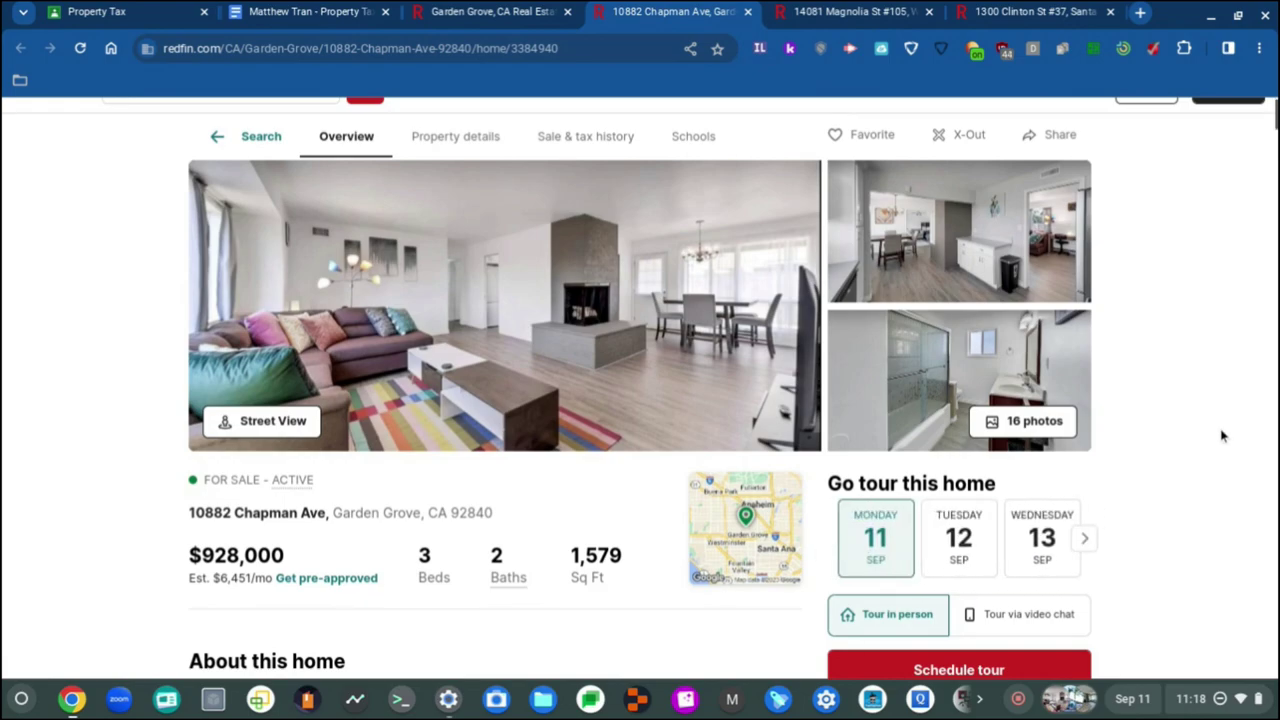
pyautogui.scroll(-1, 1222, 436)
pyautogui.scroll(5, 875, 427)
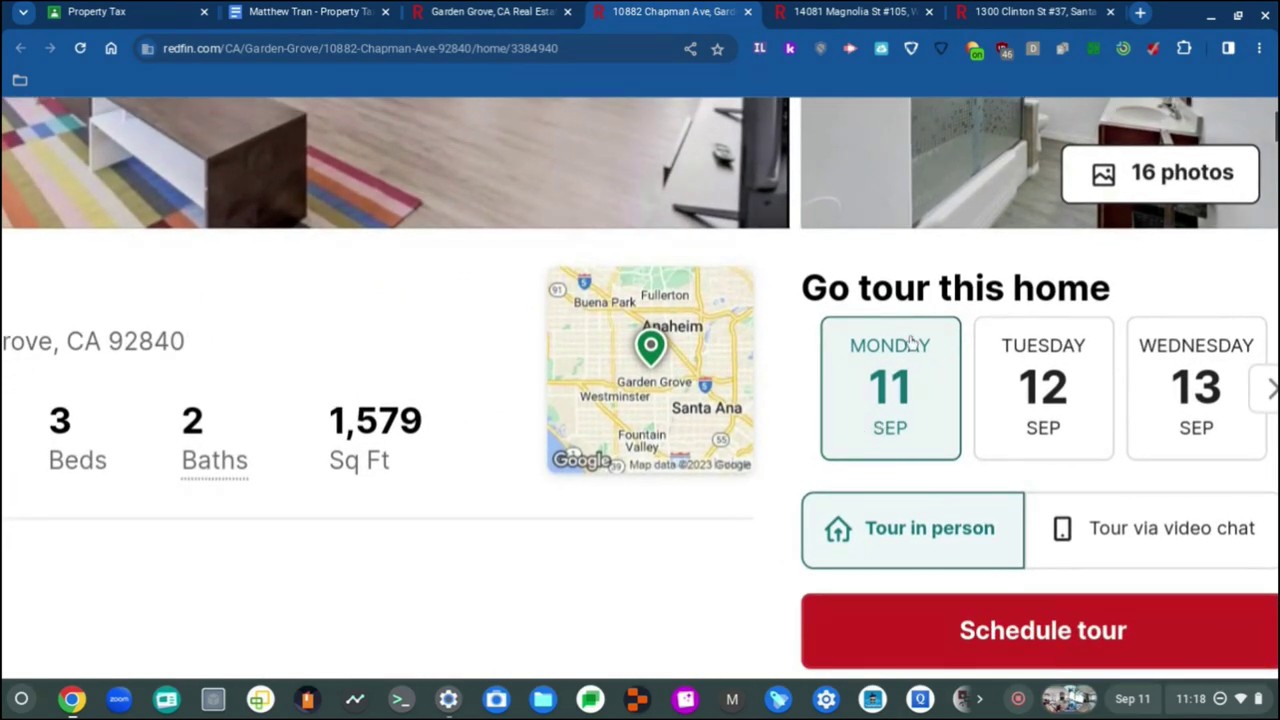
pyautogui.scroll(-5, 523, 452)
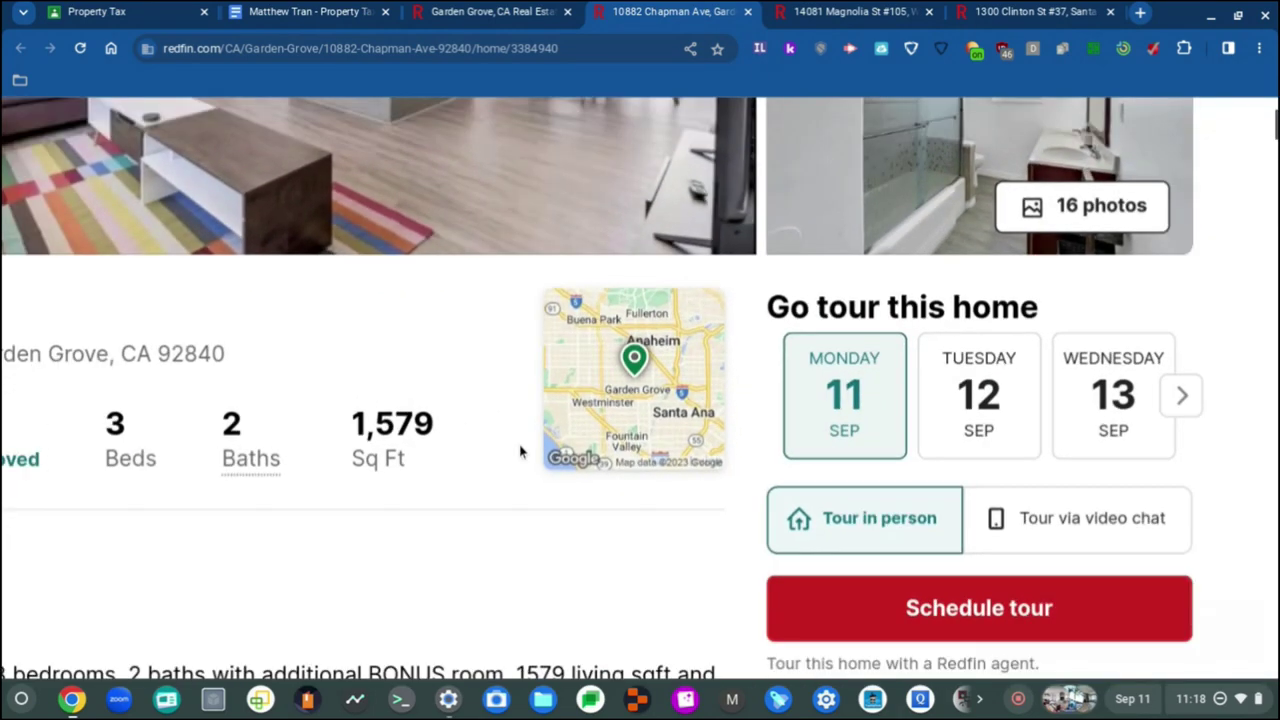
pyautogui.scroll(1, 420, 508)
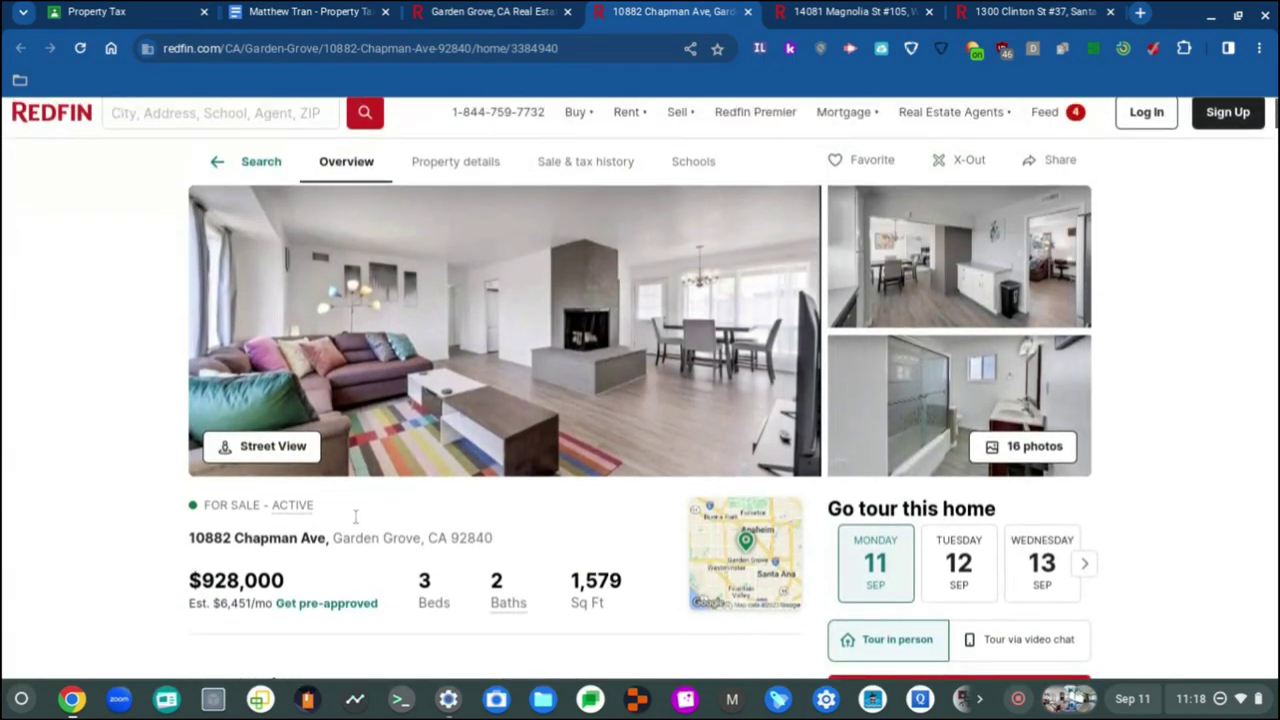
pyautogui.scroll(-1, 87, 488)
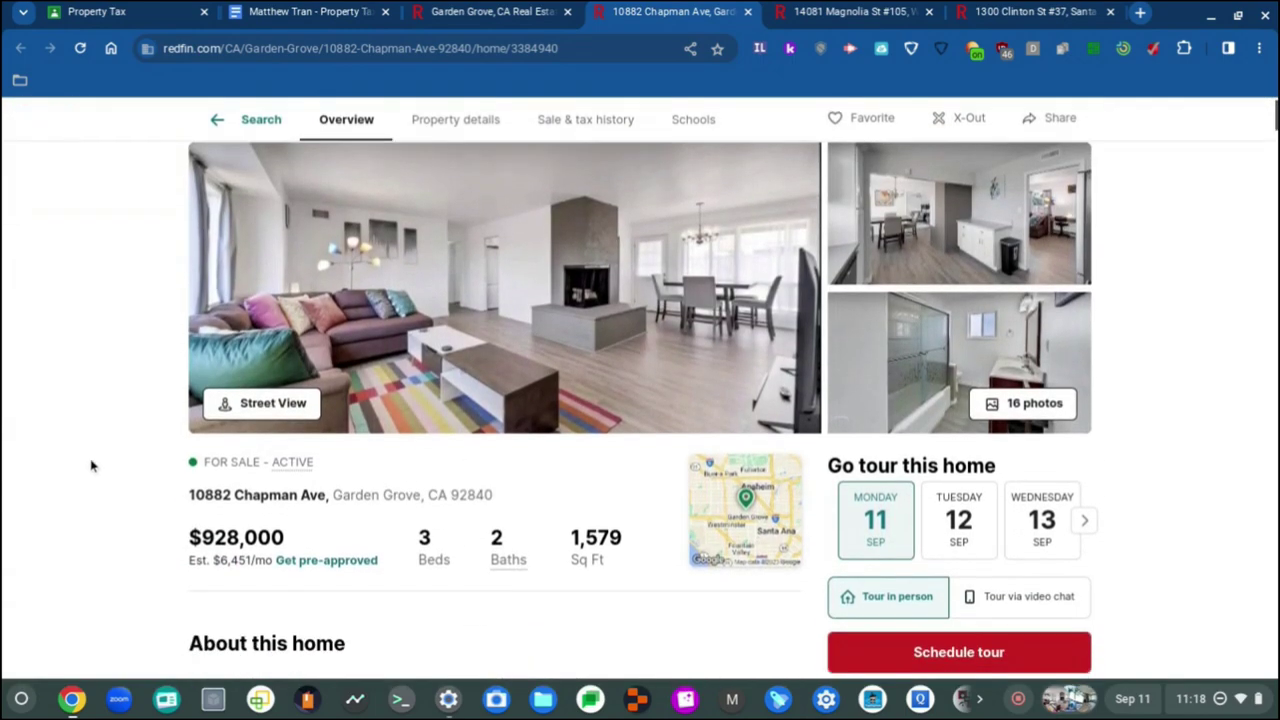
pyautogui.scroll(-3, 90, 465)
pyautogui.scroll(2, 90, 460)
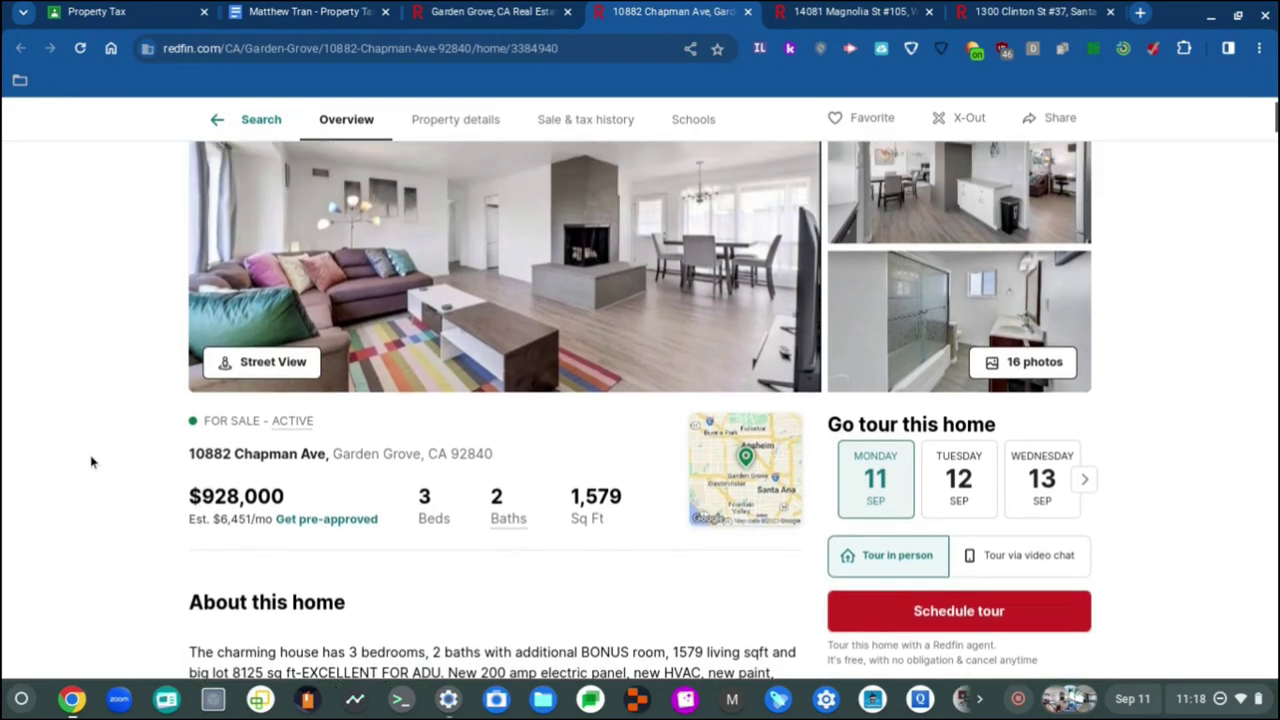
pyautogui.click(265, 9)
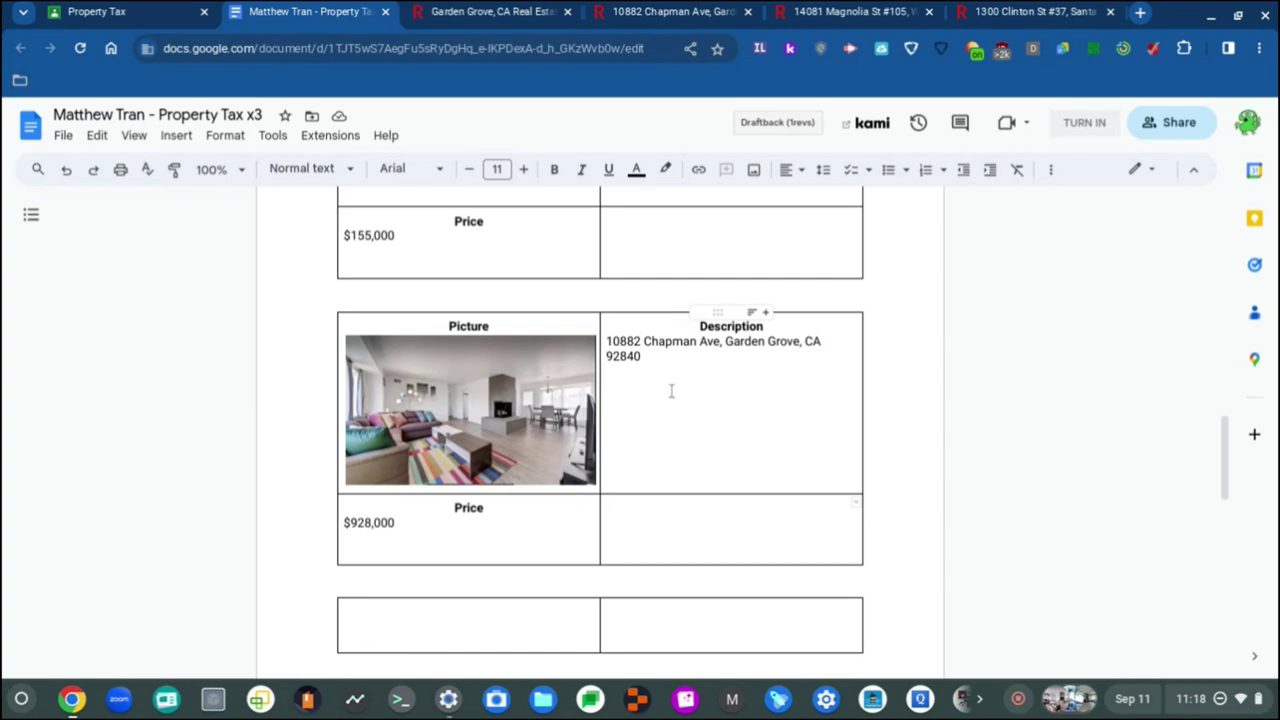
pyautogui.scroll(15, 814, 357)
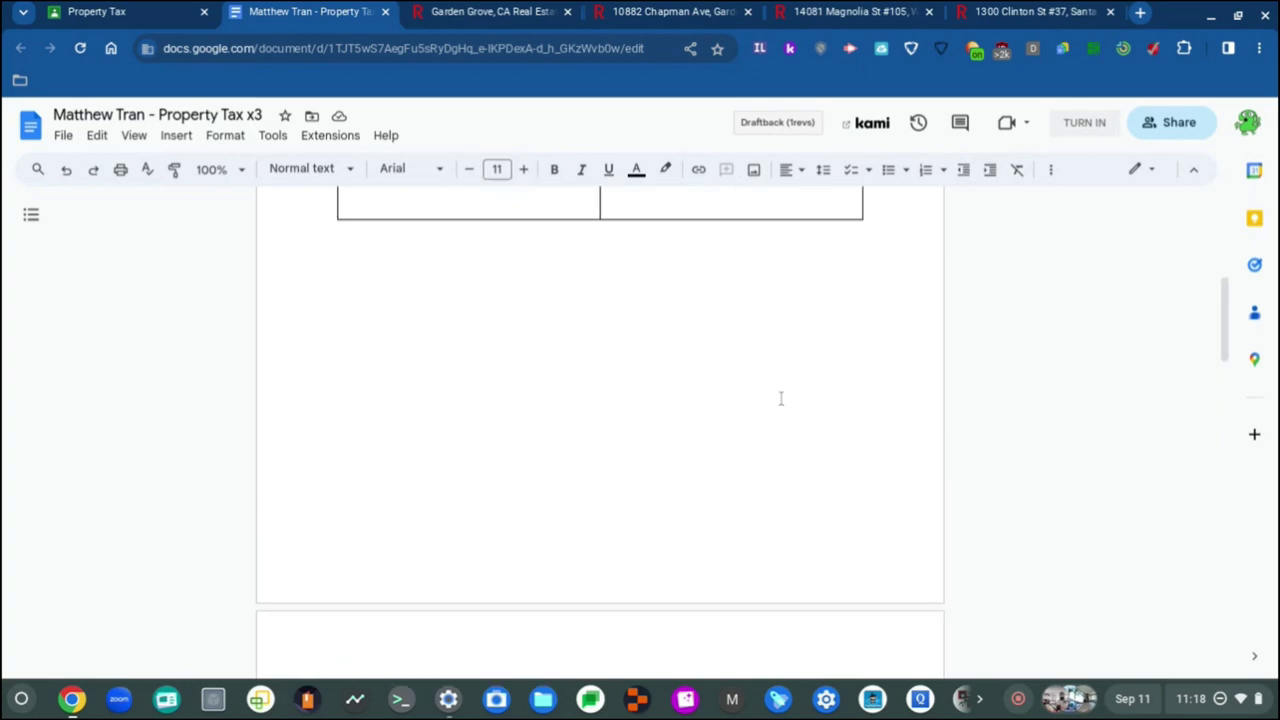
pyautogui.scroll(5, 781, 399)
pyautogui.scroll(-2, 780, 397)
# Step: Make the empty cell beside the Clinton St price black Roboto text, reducing its size
pyautogui.click(692, 486)
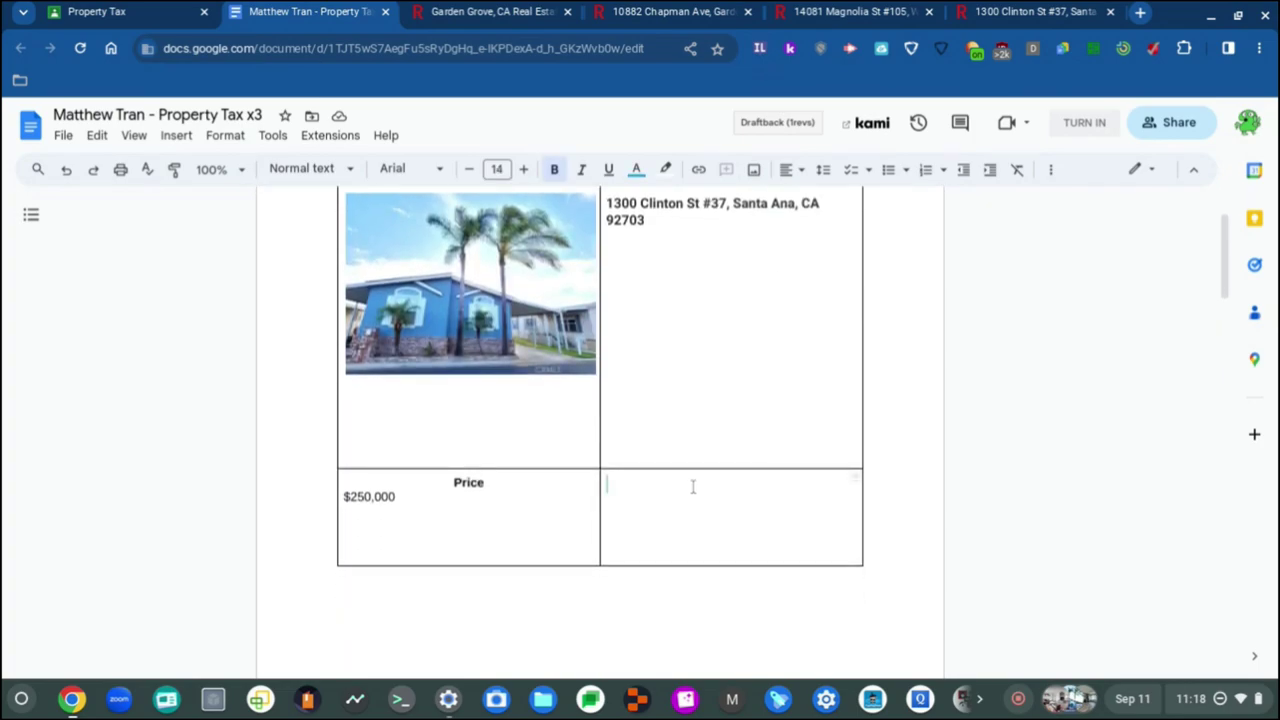
pyautogui.scroll(3, 814, 222)
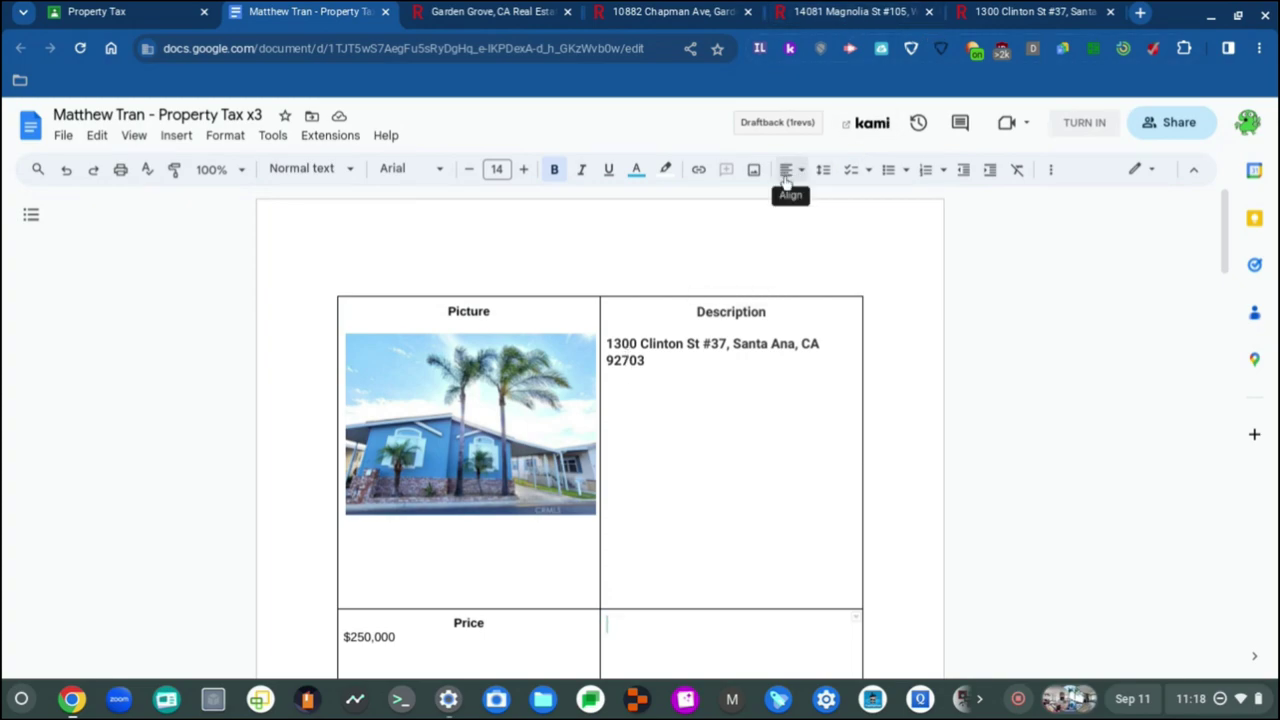
pyautogui.click(636, 169)
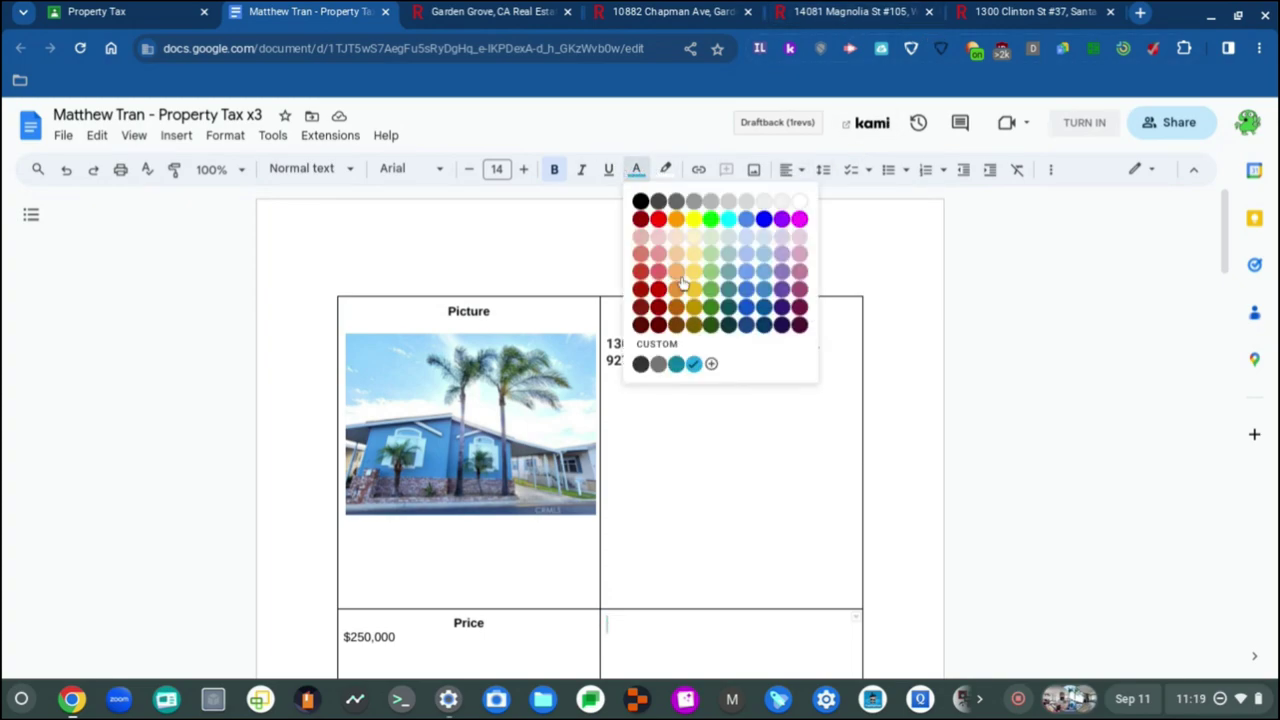
pyautogui.click(640, 201)
pyautogui.click(405, 168)
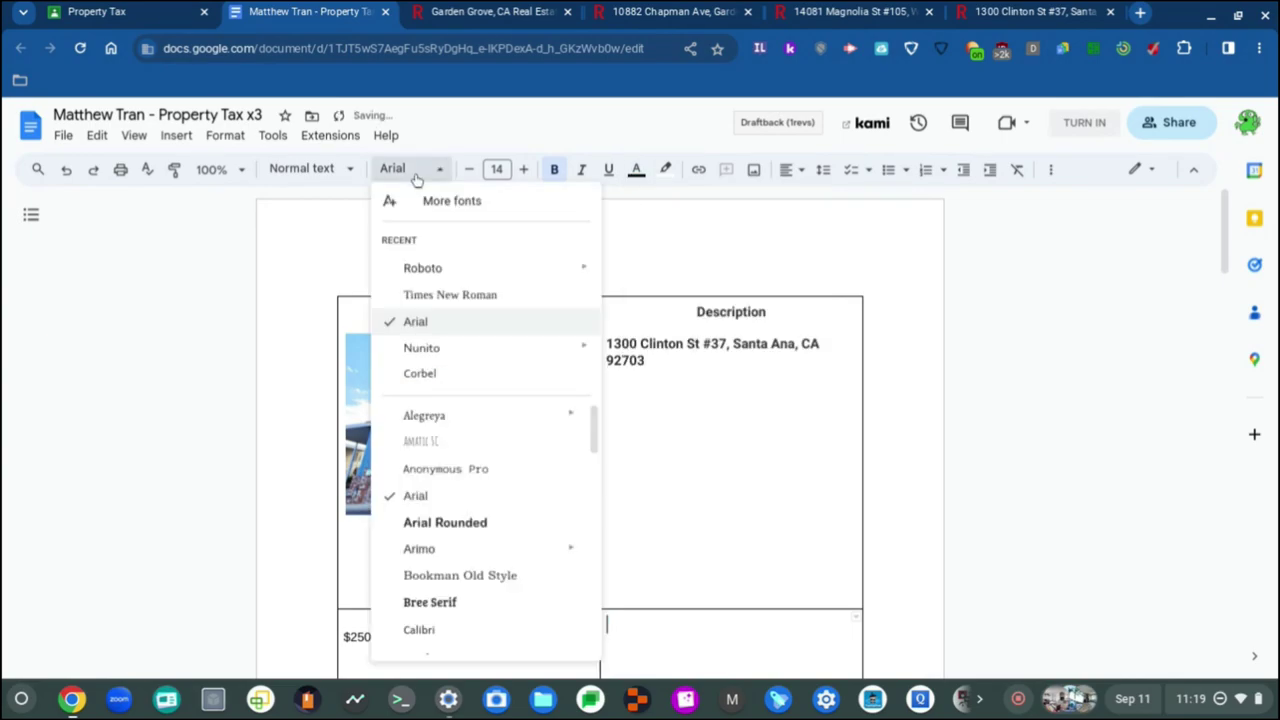
pyautogui.click(435, 268)
pyautogui.click(470, 170)
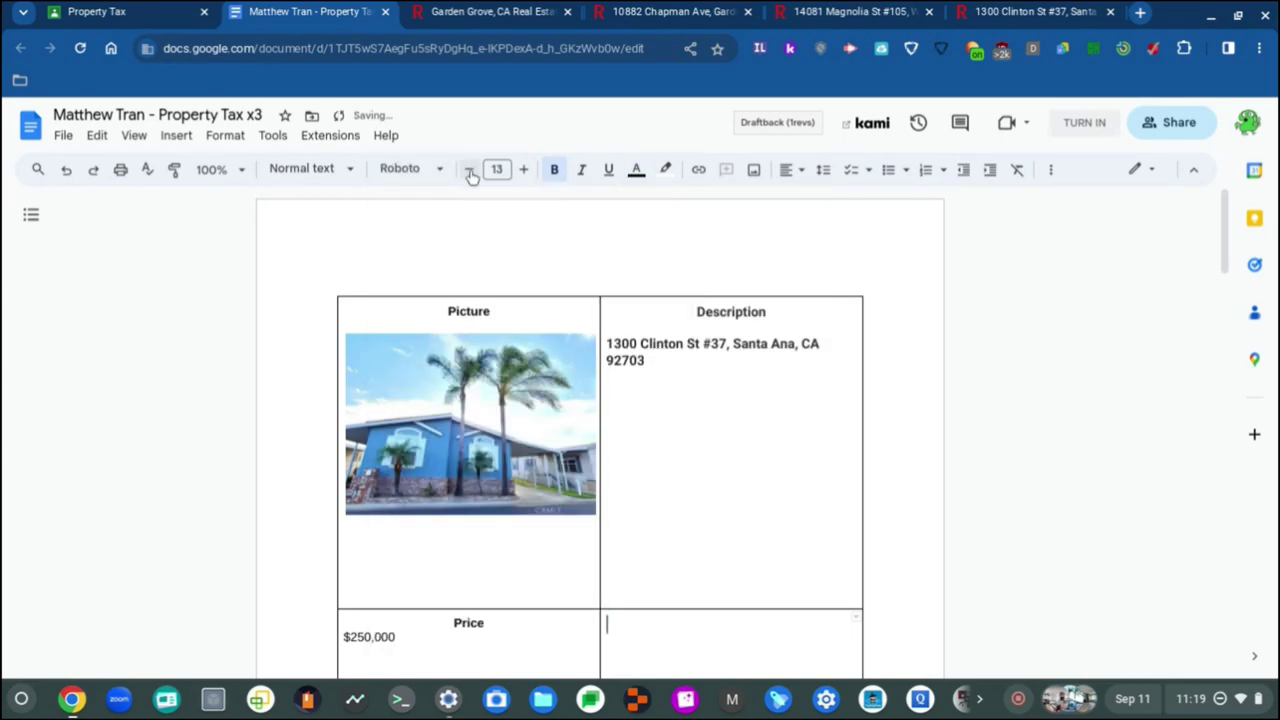
pyautogui.click(470, 172)
# Step: Set the photo line and Picture header to Roboto, with the header at size 12
pyautogui.click(723, 321)
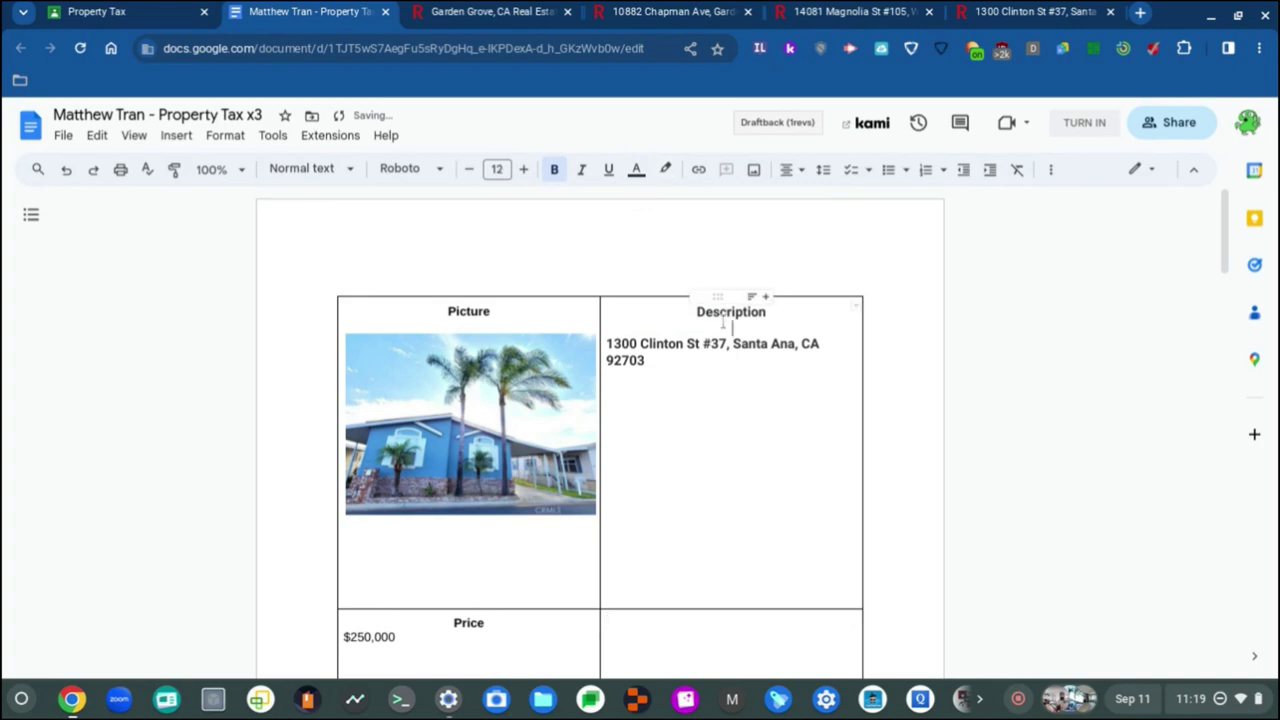
pyautogui.click(443, 316)
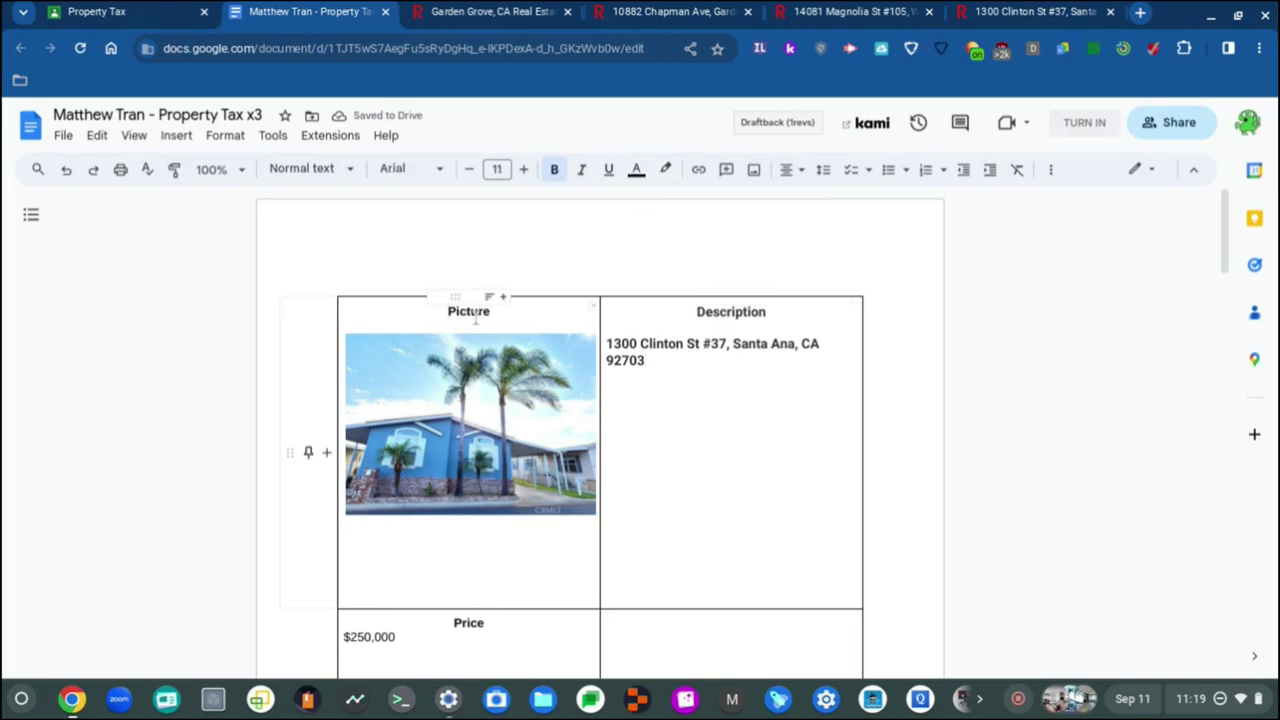
pyautogui.click(463, 321)
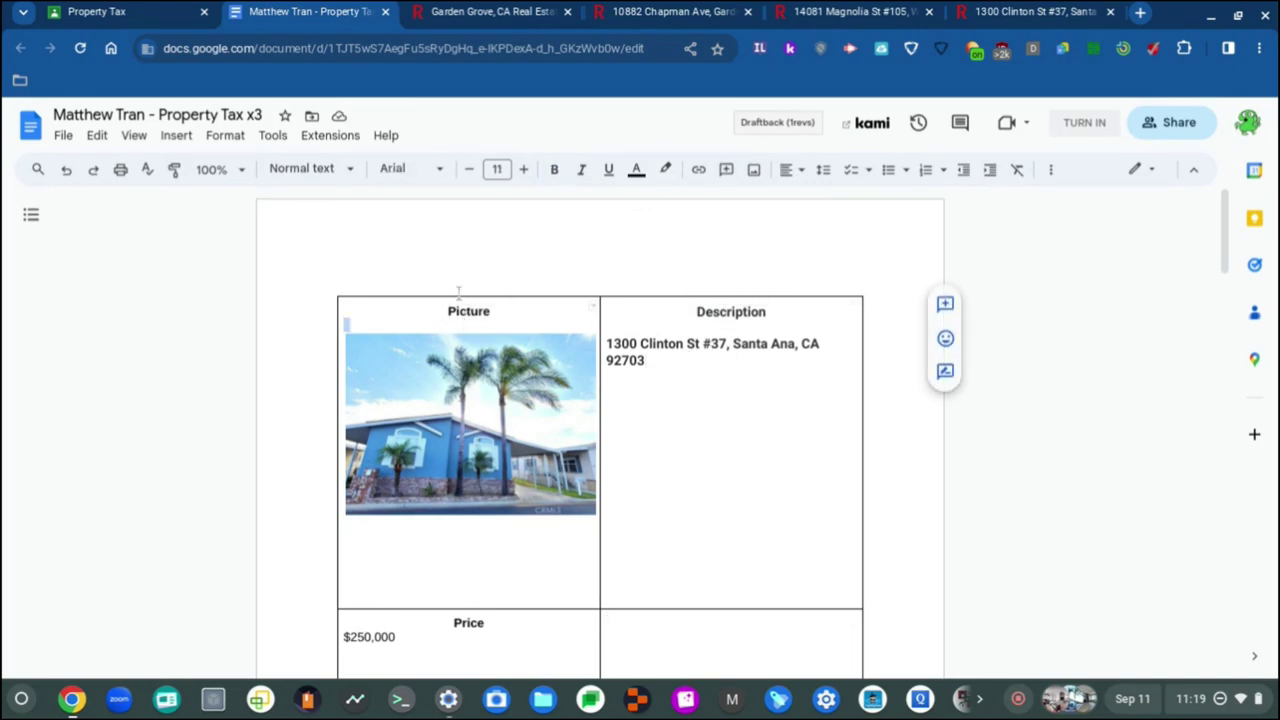
pyautogui.click(408, 170)
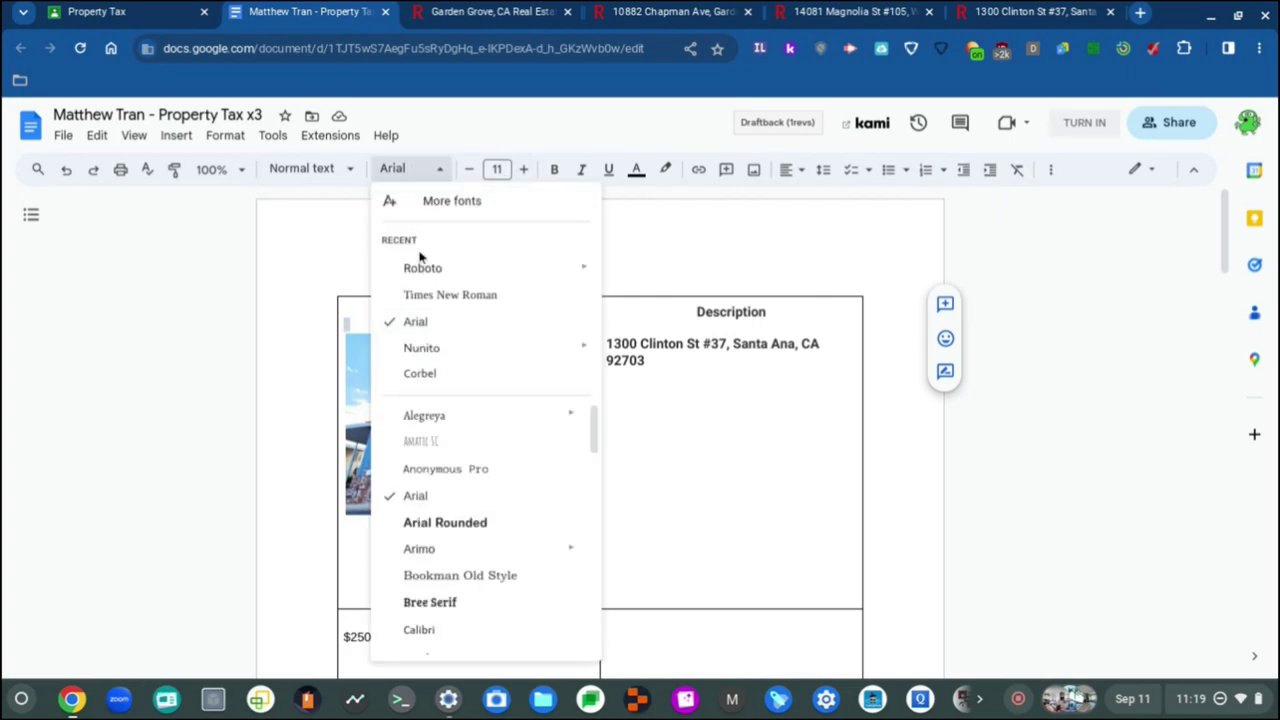
pyautogui.click(428, 274)
pyautogui.click(463, 311)
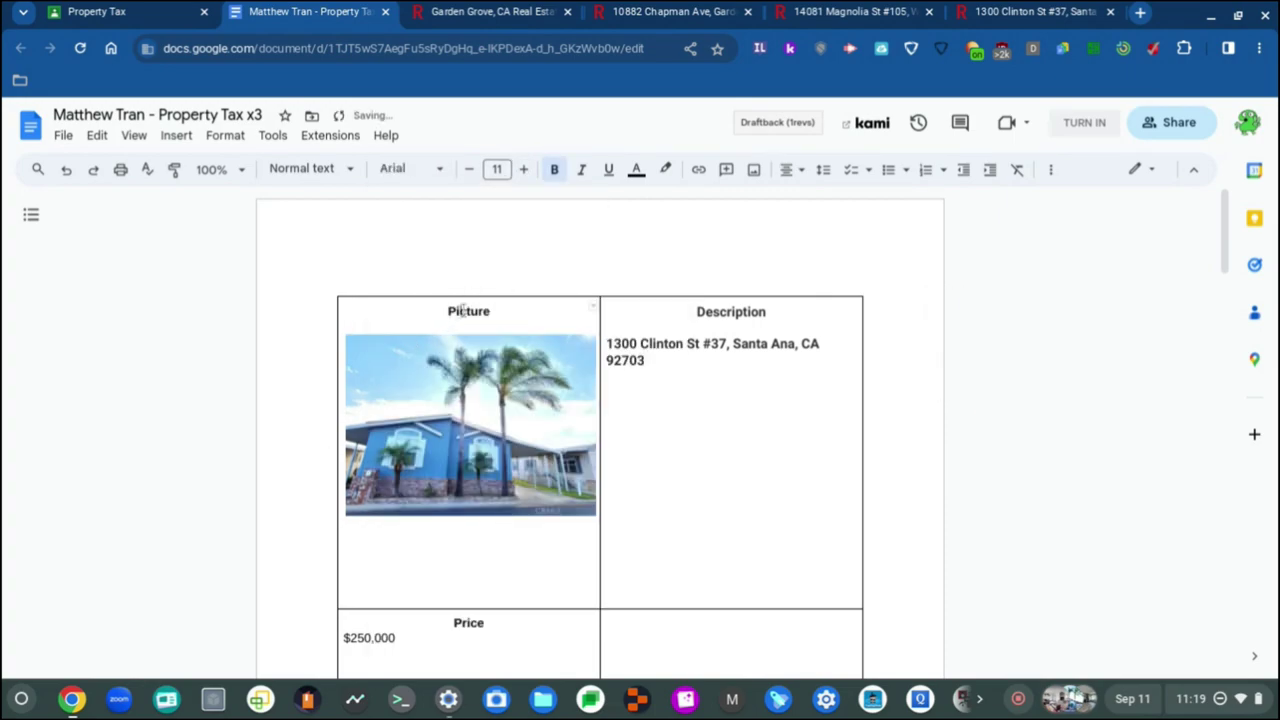
pyautogui.doubleClick(463, 311)
pyautogui.click(435, 170)
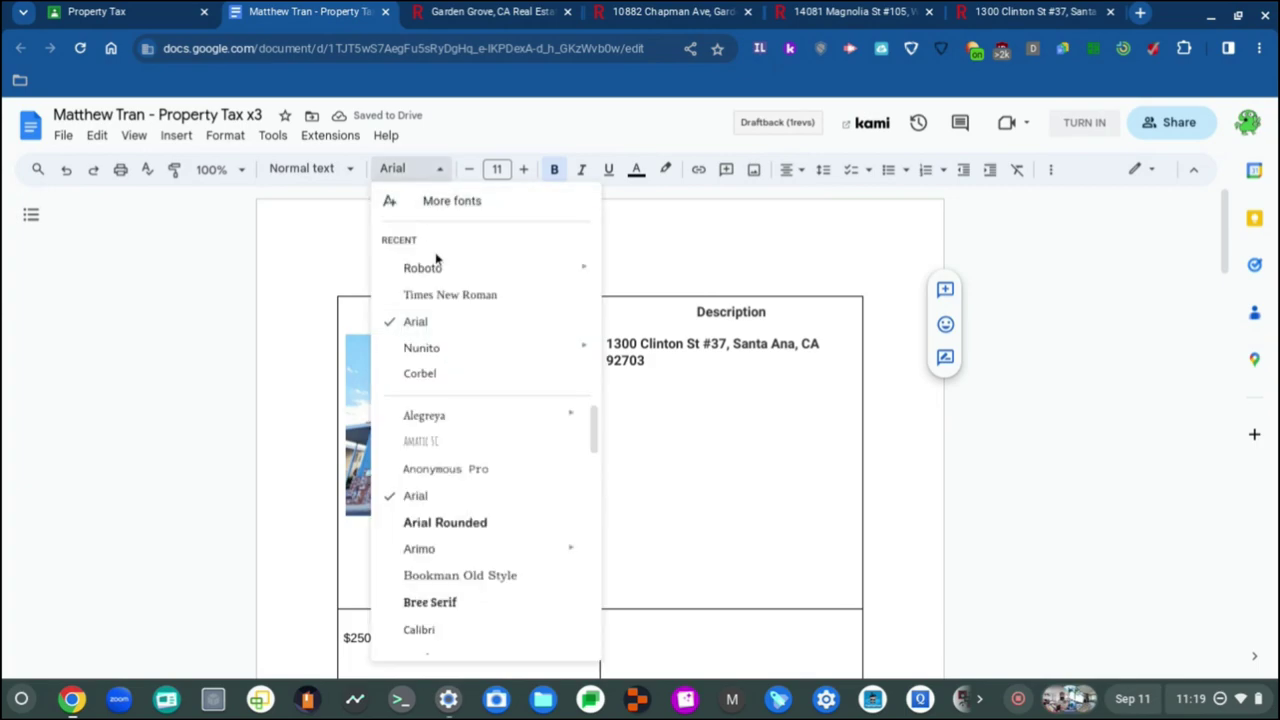
pyautogui.click(440, 268)
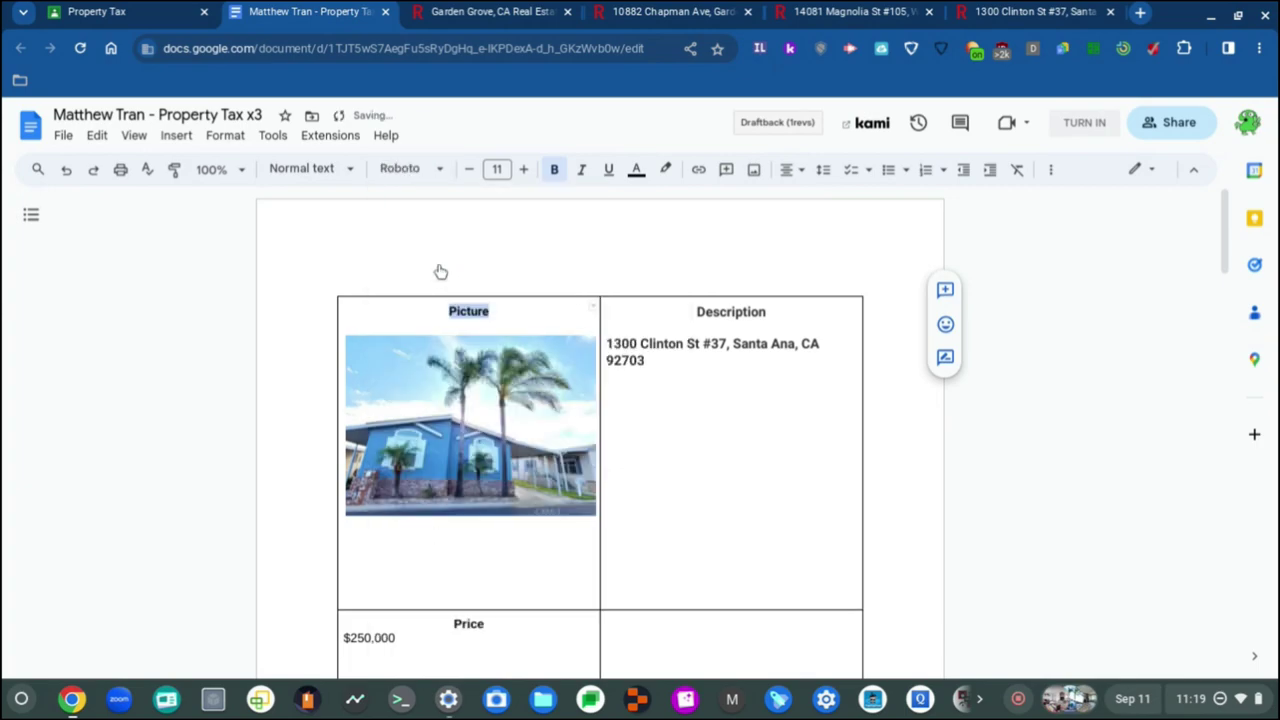
pyautogui.click(521, 170)
pyautogui.scroll(-1, 487, 471)
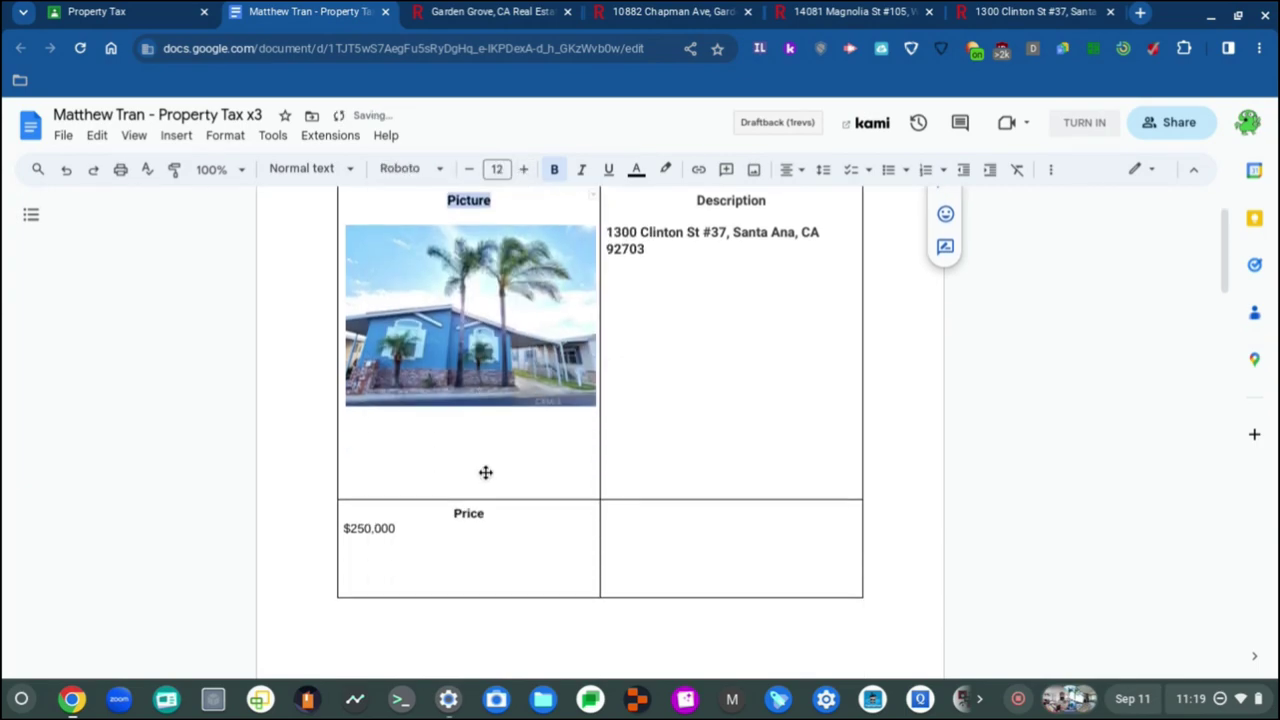
# Step: Set the Price header and the $250,000 price to Roboto, size 12
pyautogui.click(467, 513)
pyautogui.doubleClick(467, 513)
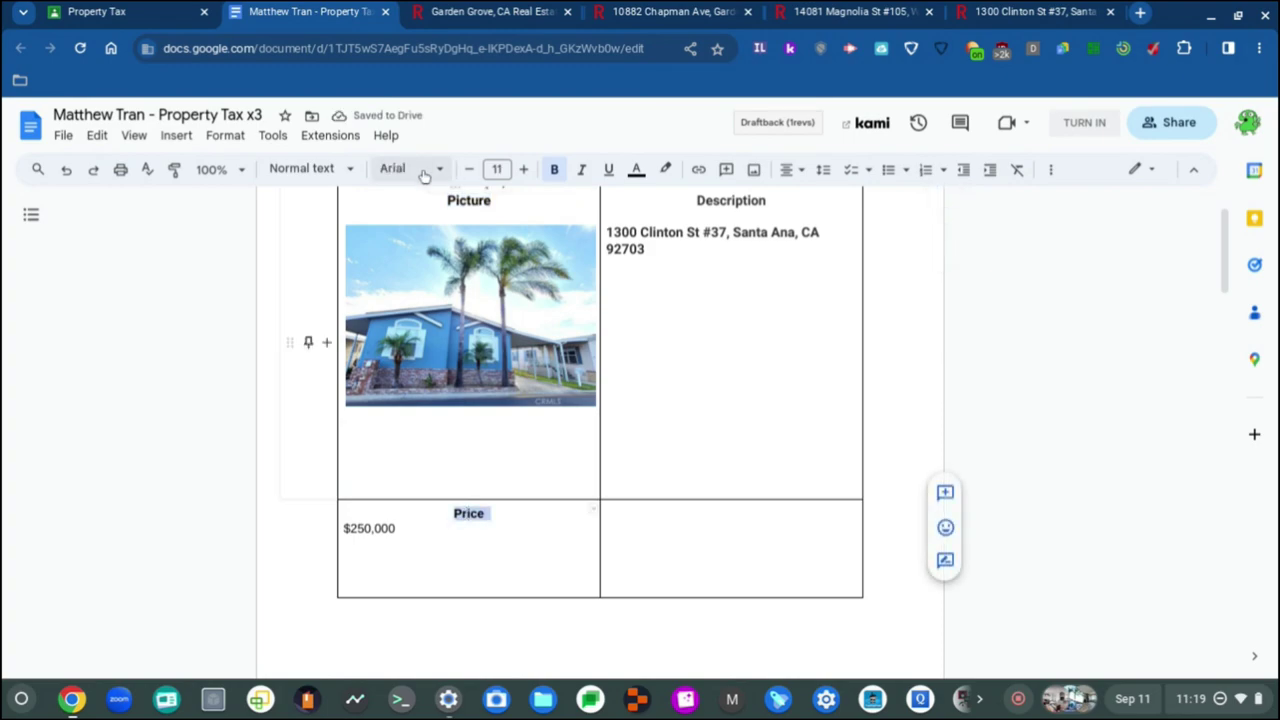
pyautogui.click(425, 170)
pyautogui.click(437, 270)
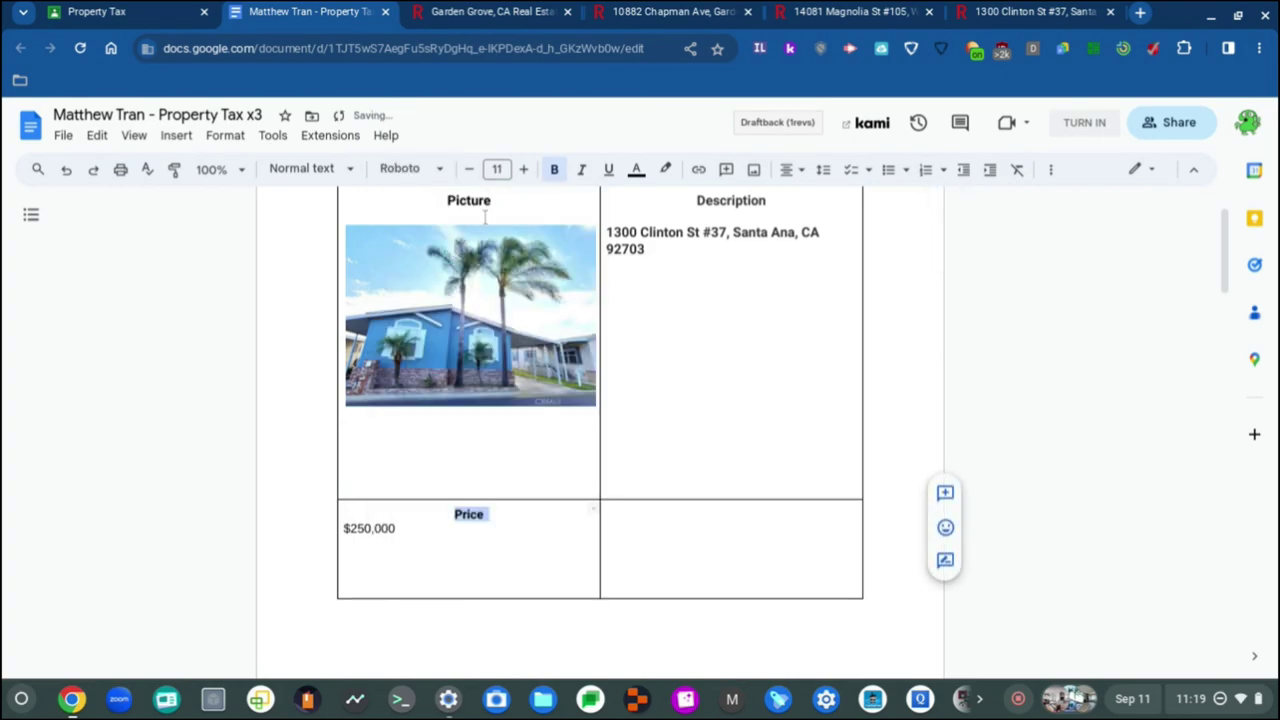
pyautogui.click(521, 170)
pyautogui.click(396, 532)
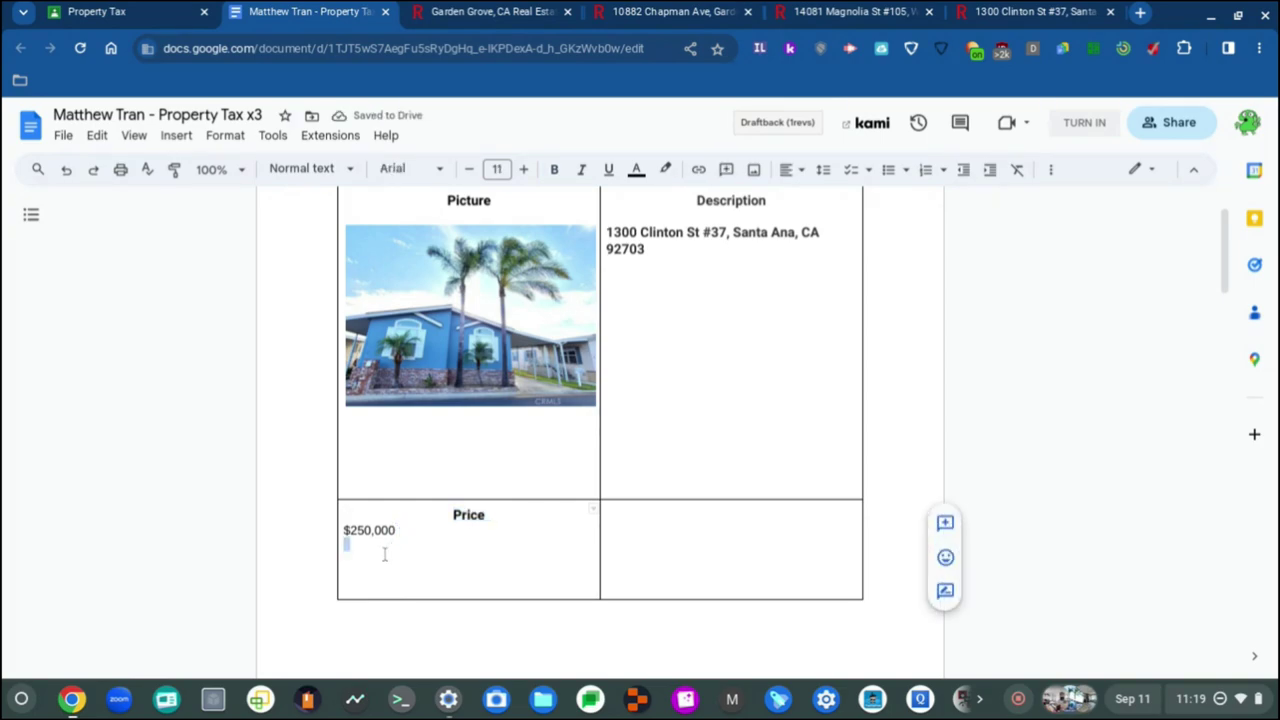
pyautogui.click(383, 565)
pyautogui.moveTo(346, 557); pyautogui.dragTo(343, 529)
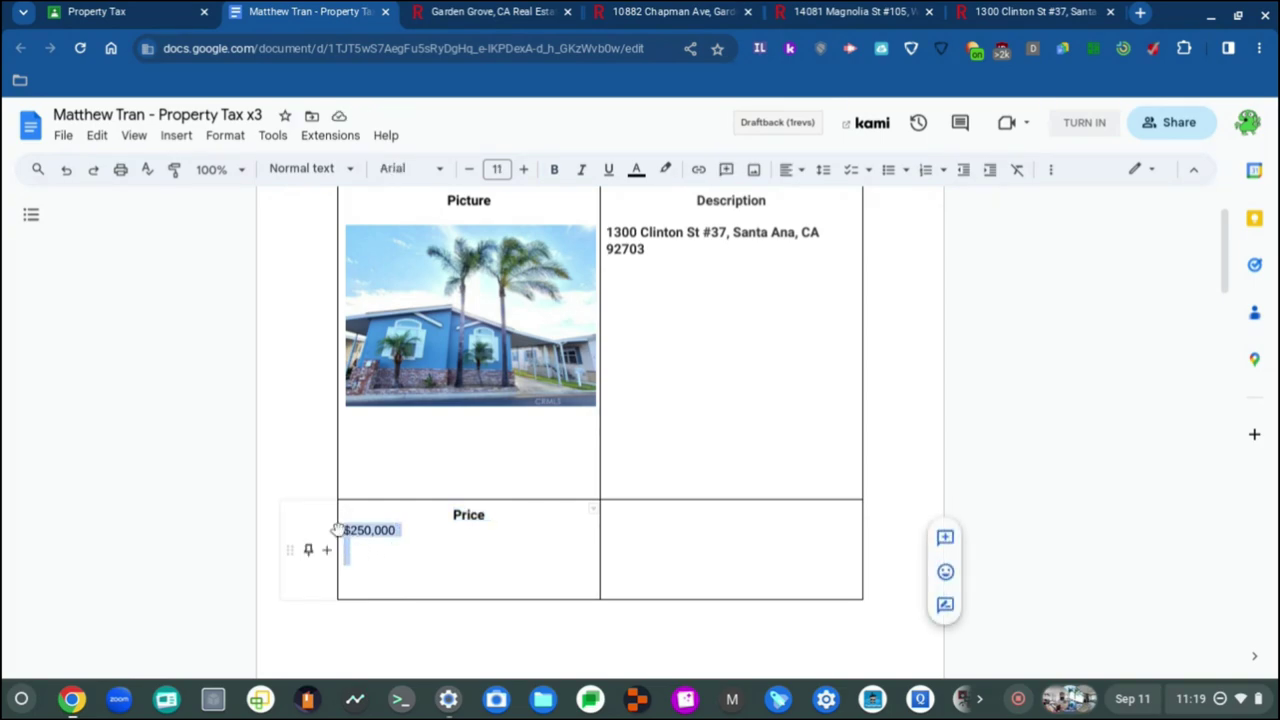
pyautogui.click(412, 168)
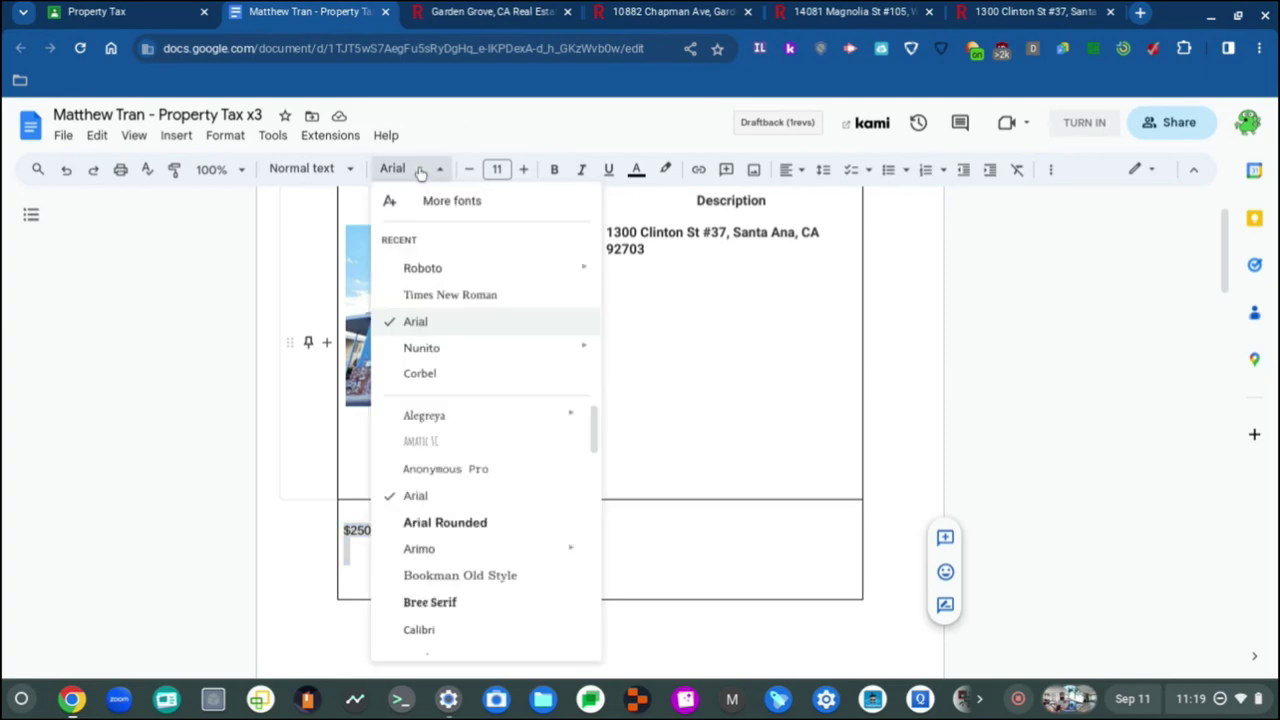
pyautogui.click(467, 270)
pyautogui.click(524, 169)
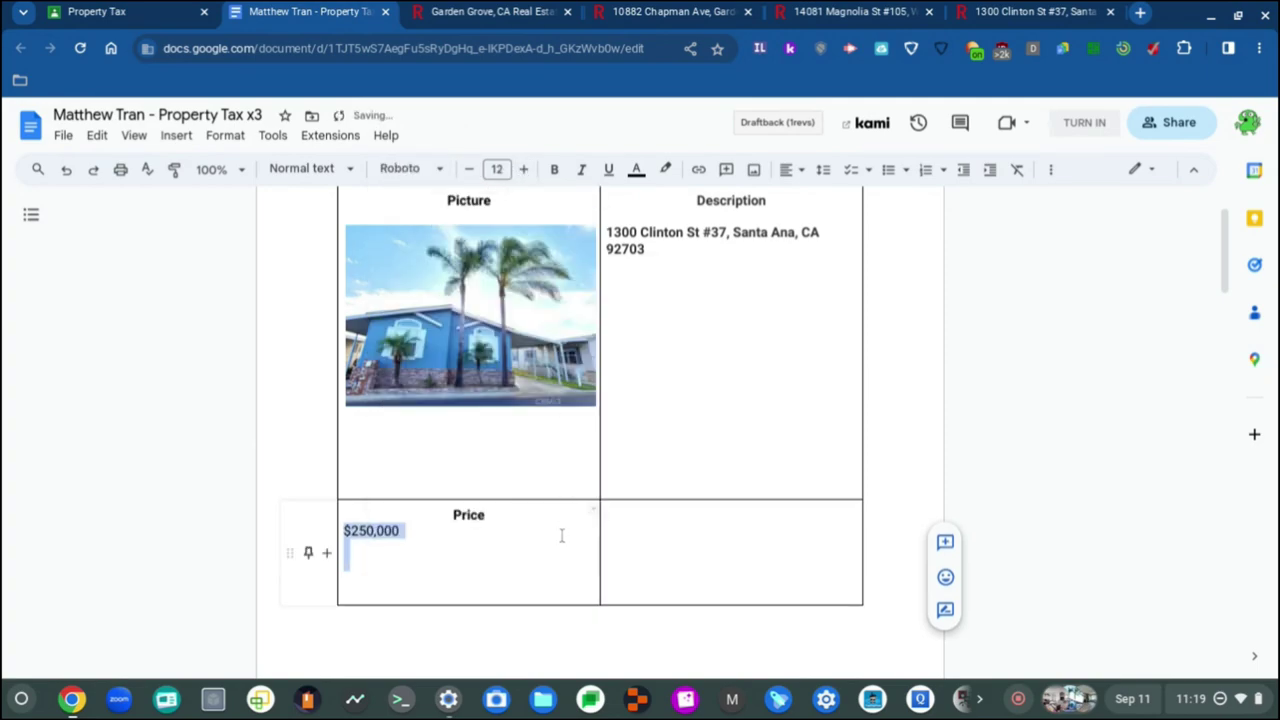
pyautogui.click(527, 548)
# Step: Check the formatting of the Price heading, Picture heading and address text
pyautogui.click(498, 523)
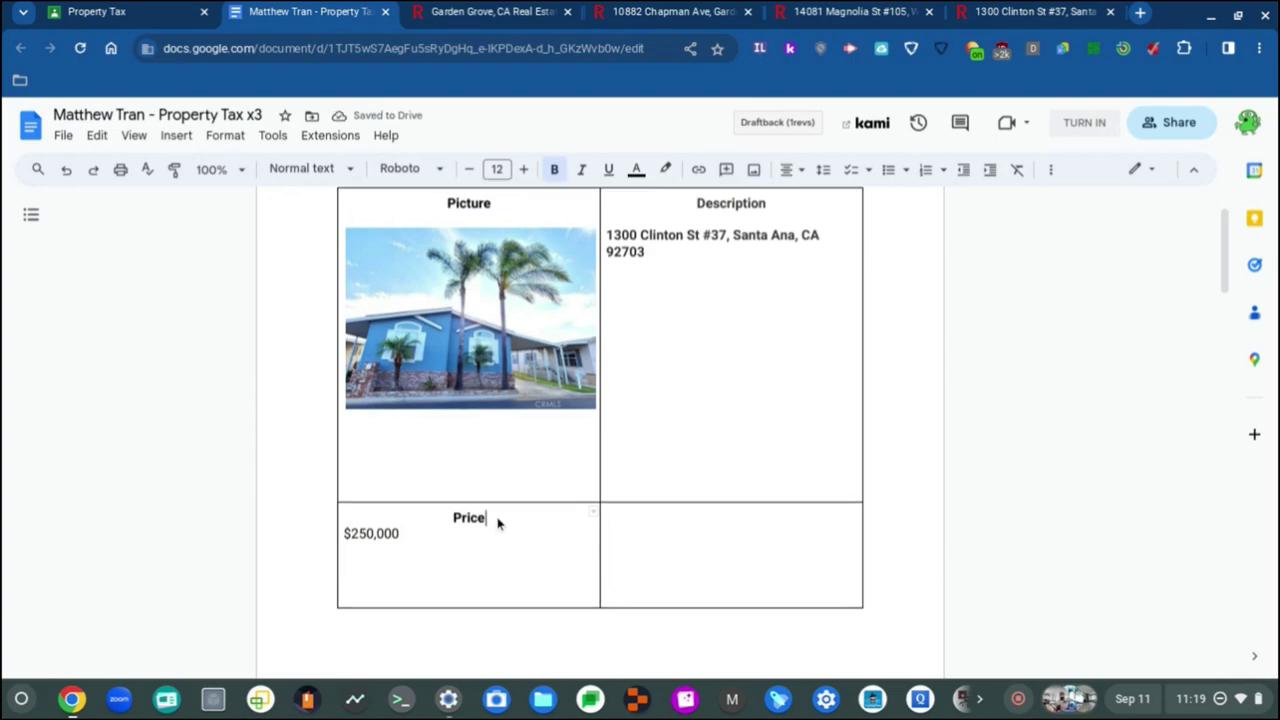
pyautogui.scroll(2, 497, 523)
pyautogui.click(496, 312)
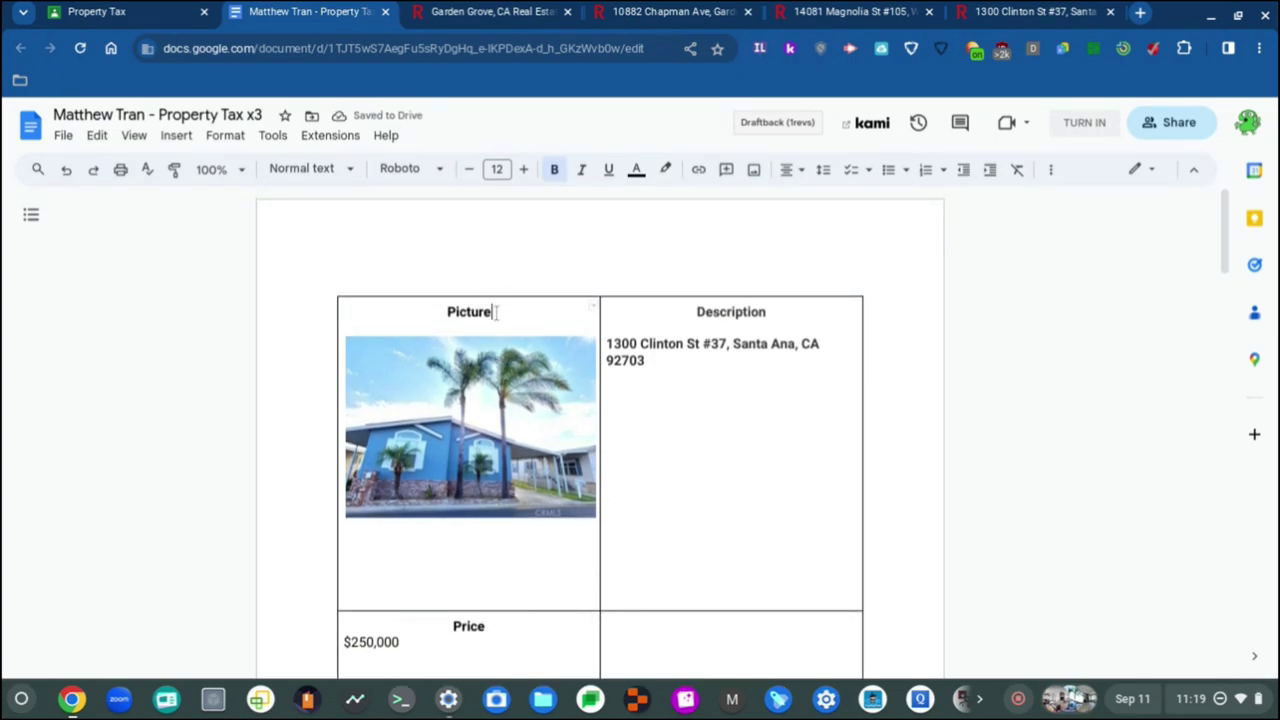
pyautogui.click(753, 347)
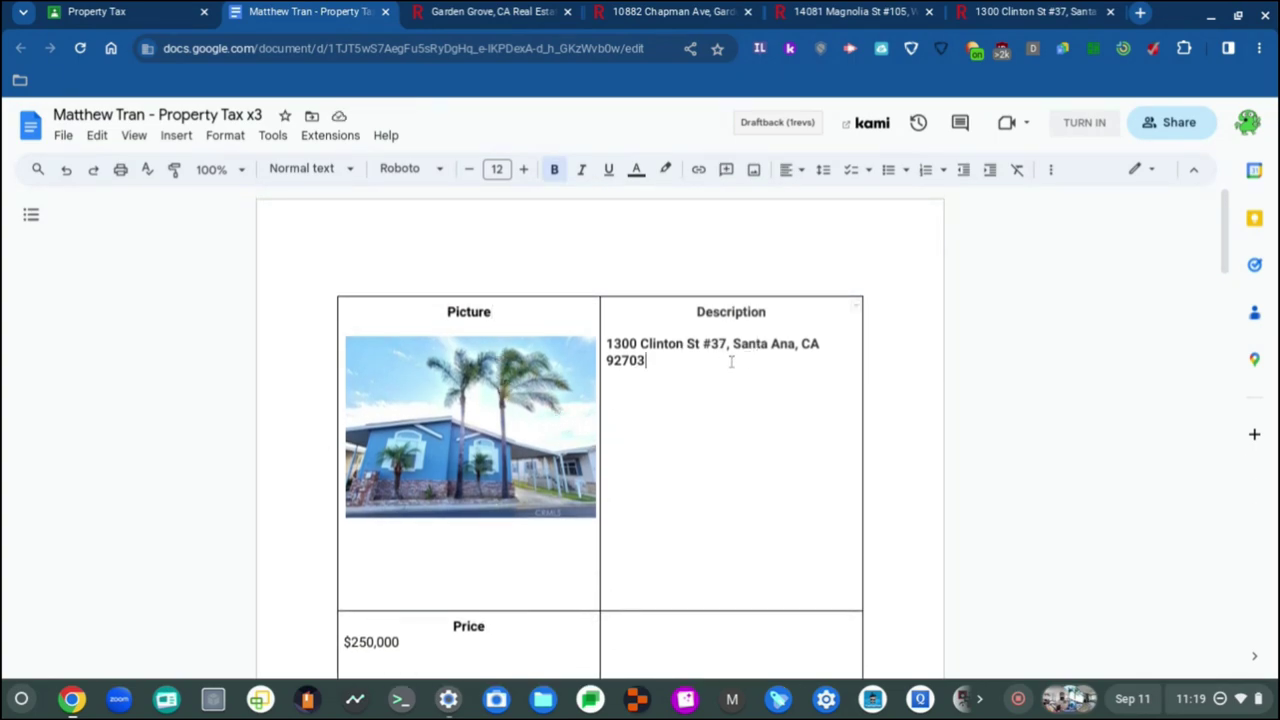
pyautogui.scroll(-5, 614, 516)
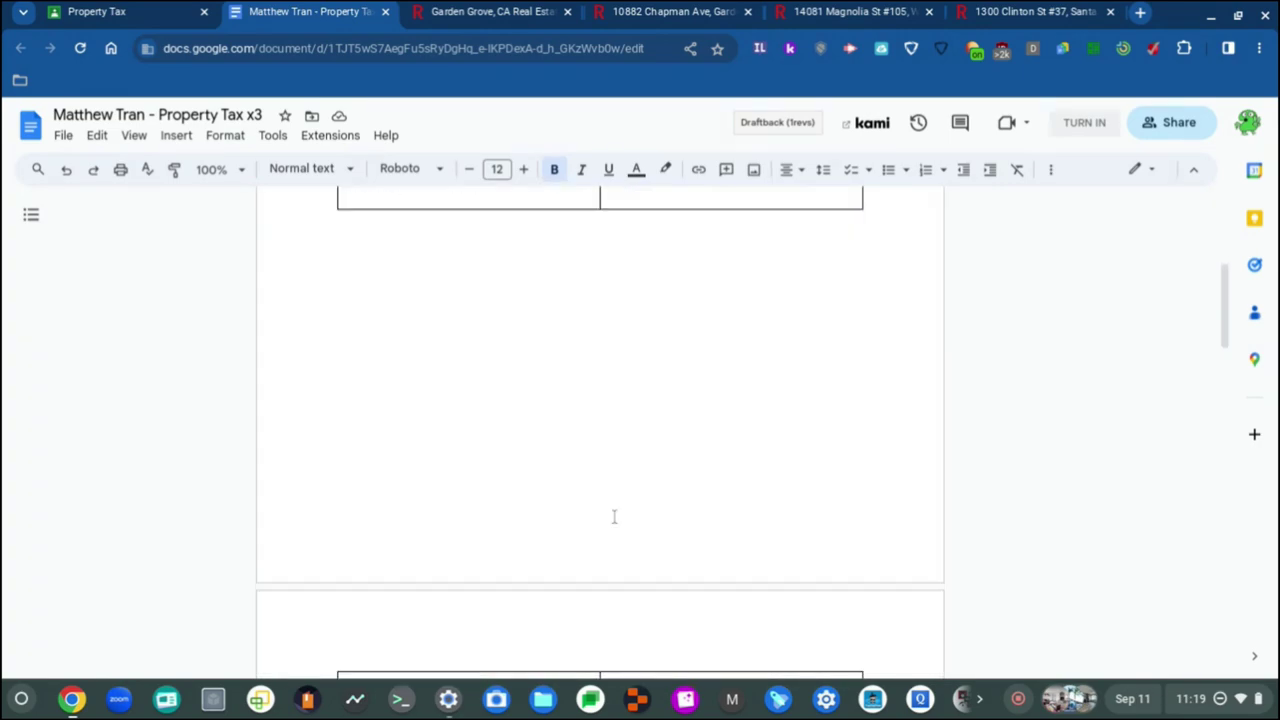
# Step: Enlarge the Magnolia table's Picture heading and Description address to size 12
pyautogui.scroll(-4, 614, 516)
pyautogui.click(463, 300)
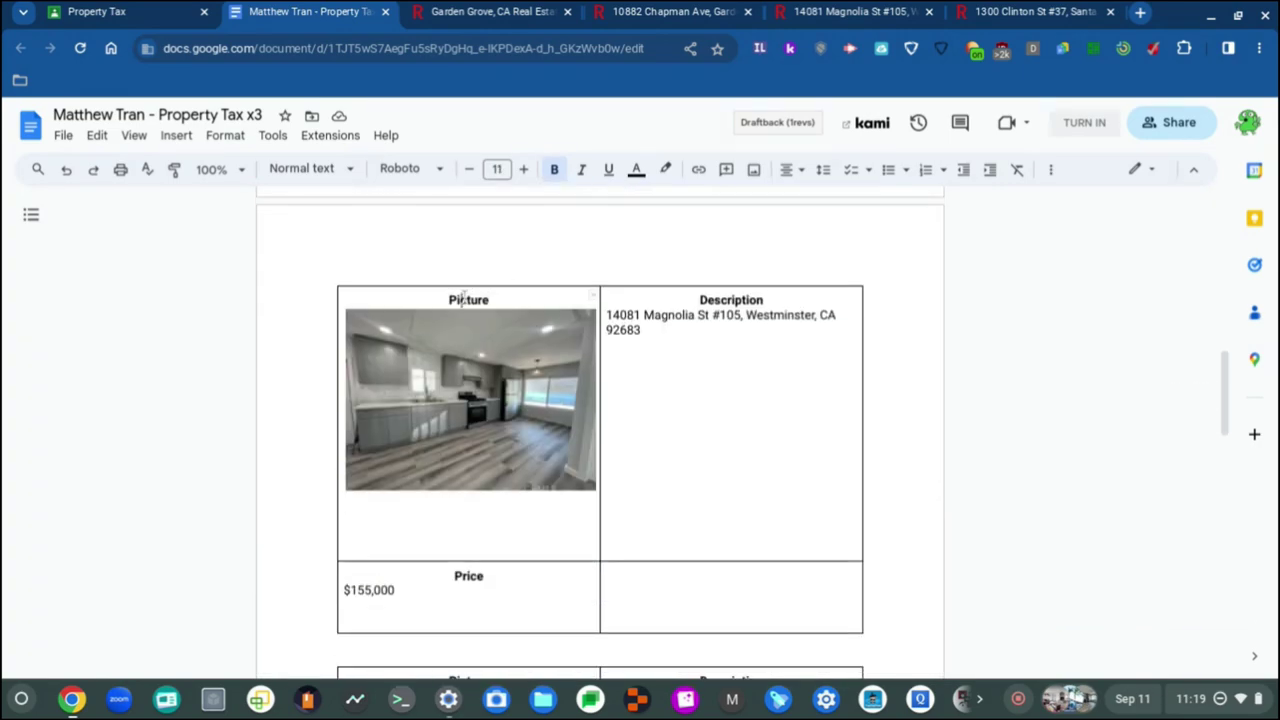
pyautogui.doubleClick(470, 302)
pyautogui.click(523, 169)
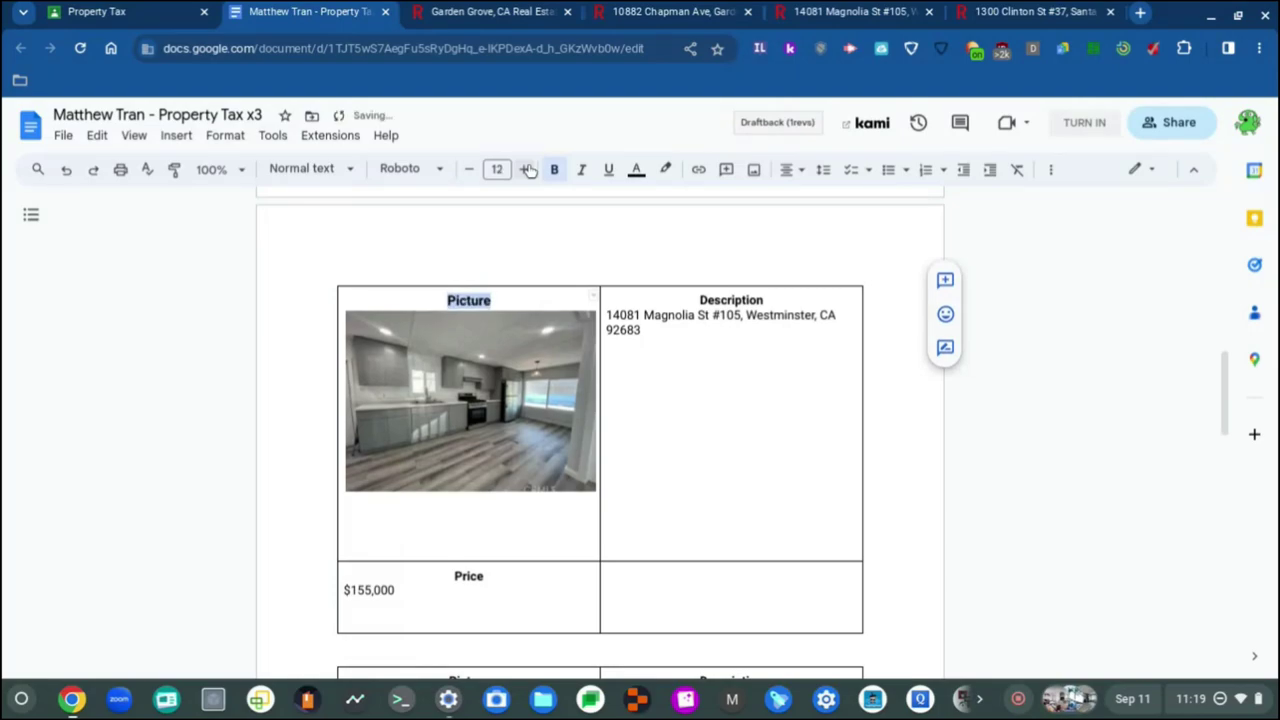
pyautogui.moveTo(694, 330); pyautogui.dragTo(608, 301)
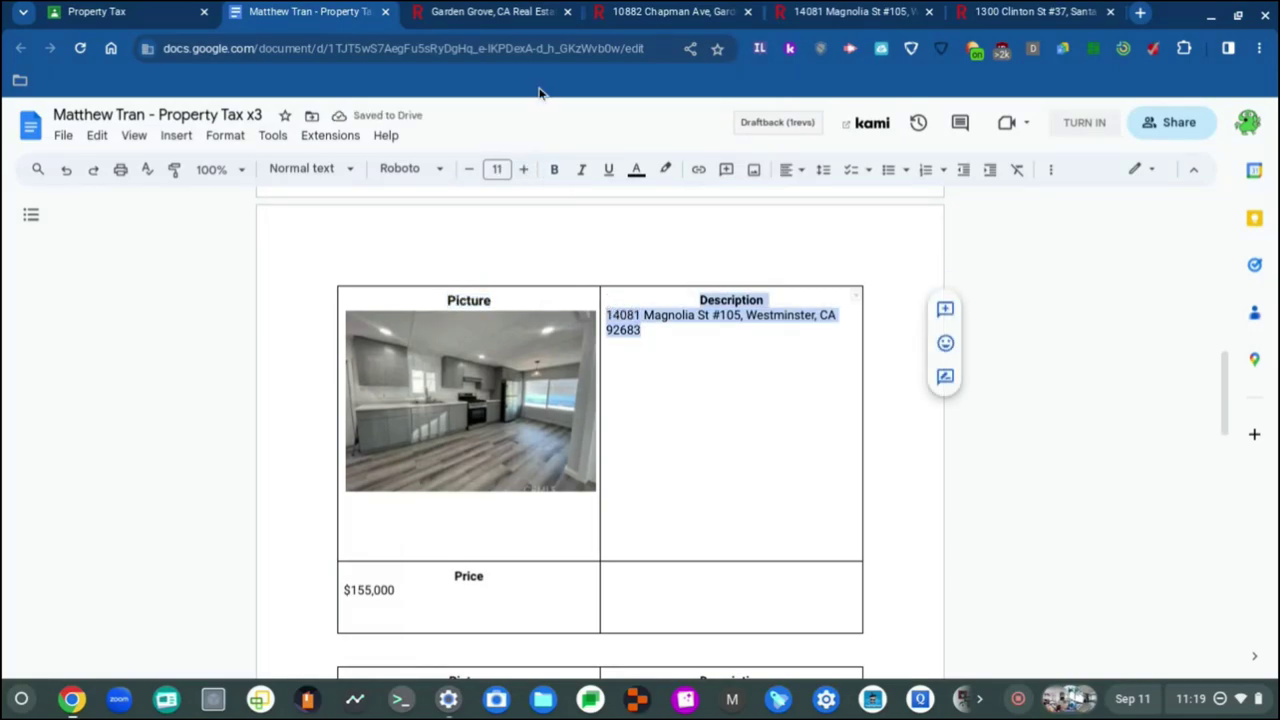
pyautogui.click(523, 169)
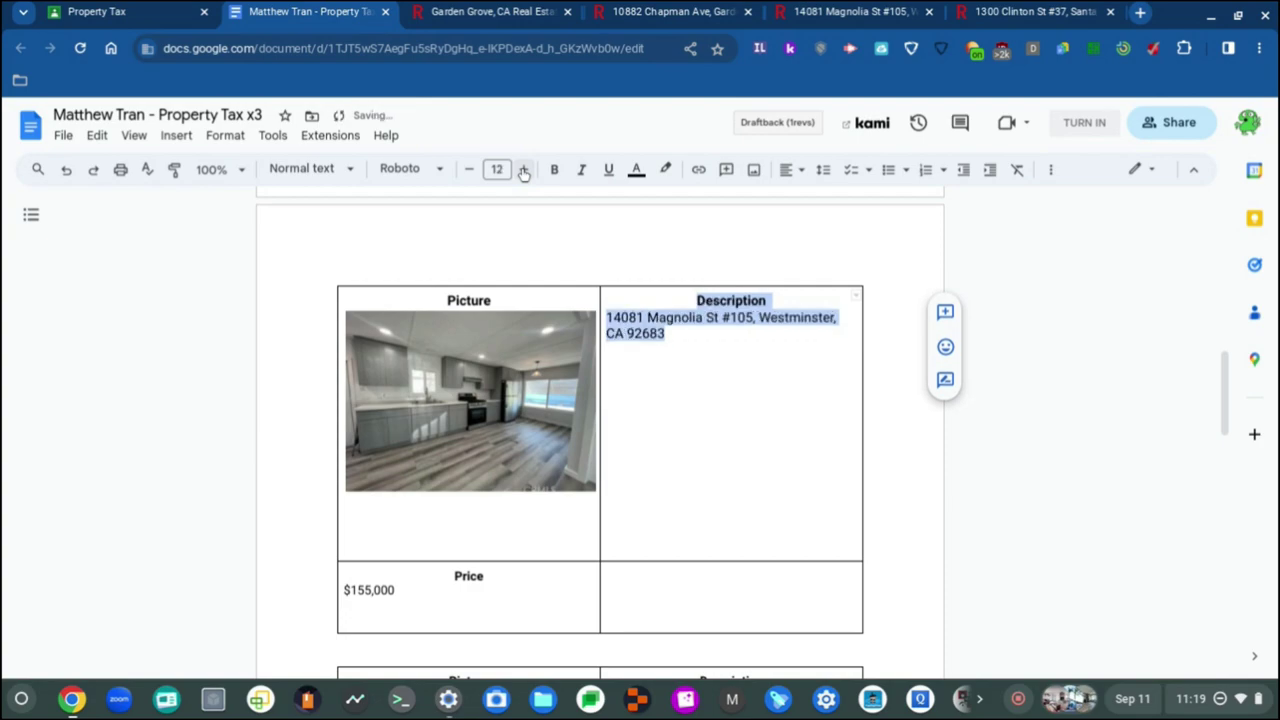
pyautogui.click(483, 608)
# Step: Enlarge the Price heading and the $155,000 price to size 12
pyautogui.click(487, 578)
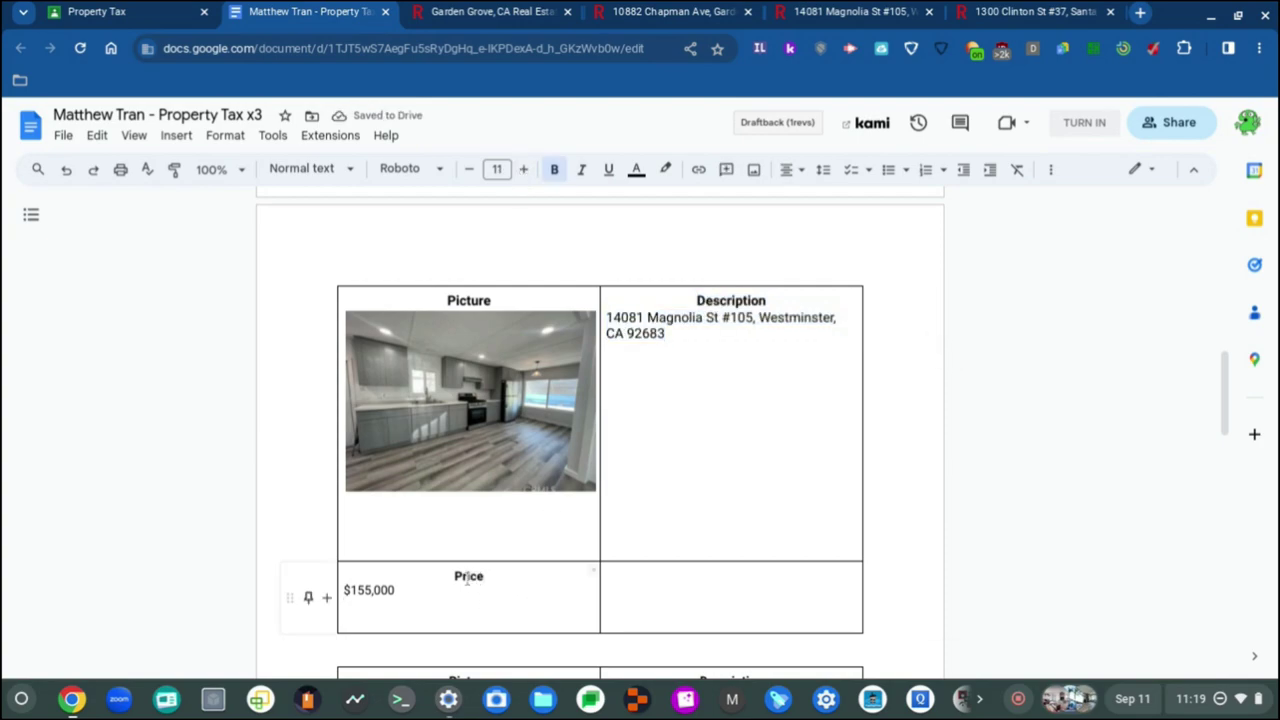
pyautogui.doubleClick(468, 577)
pyautogui.click(523, 169)
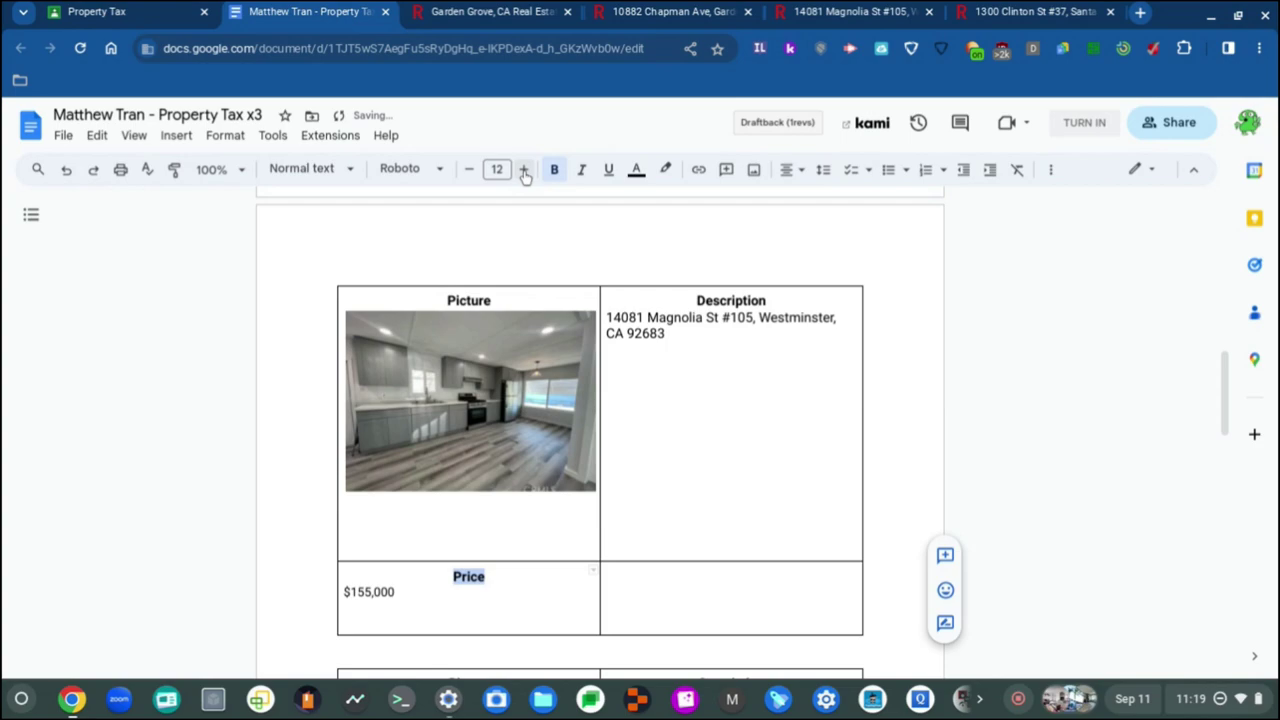
pyautogui.click(370, 591)
pyautogui.doubleClick(384, 591)
pyautogui.click(398, 592)
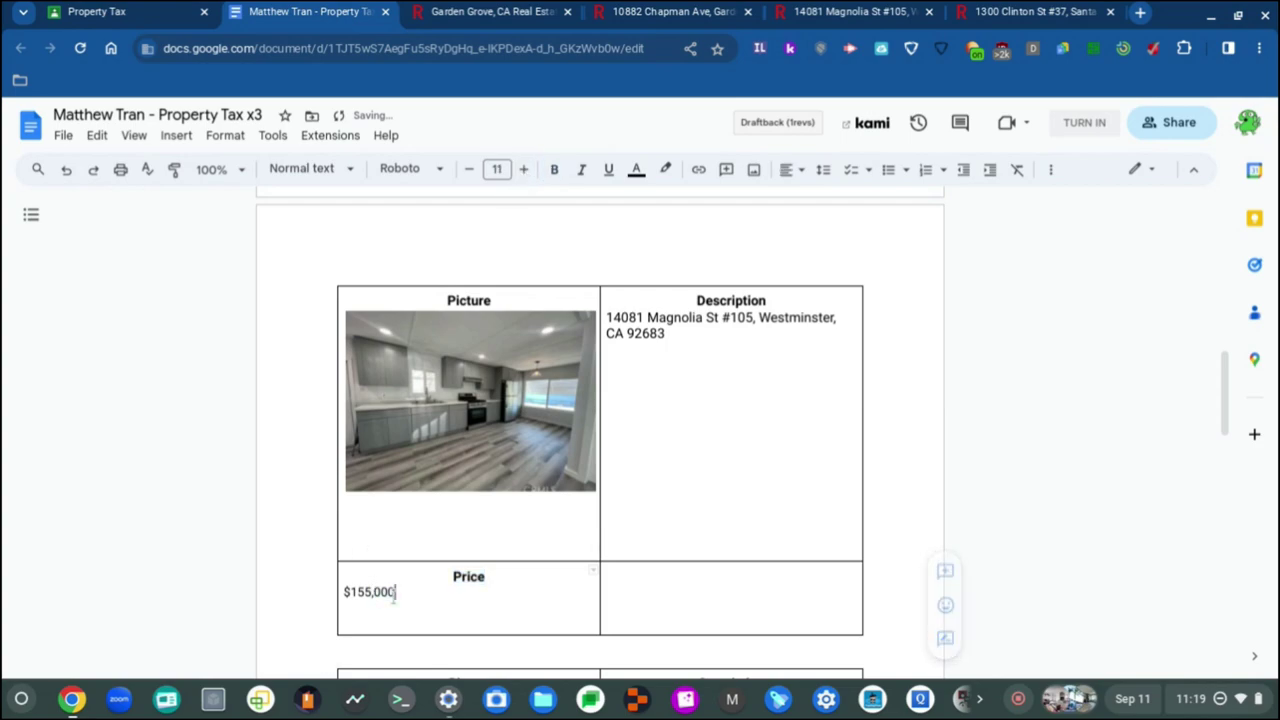
pyautogui.moveTo(406, 597); pyautogui.dragTo(346, 590)
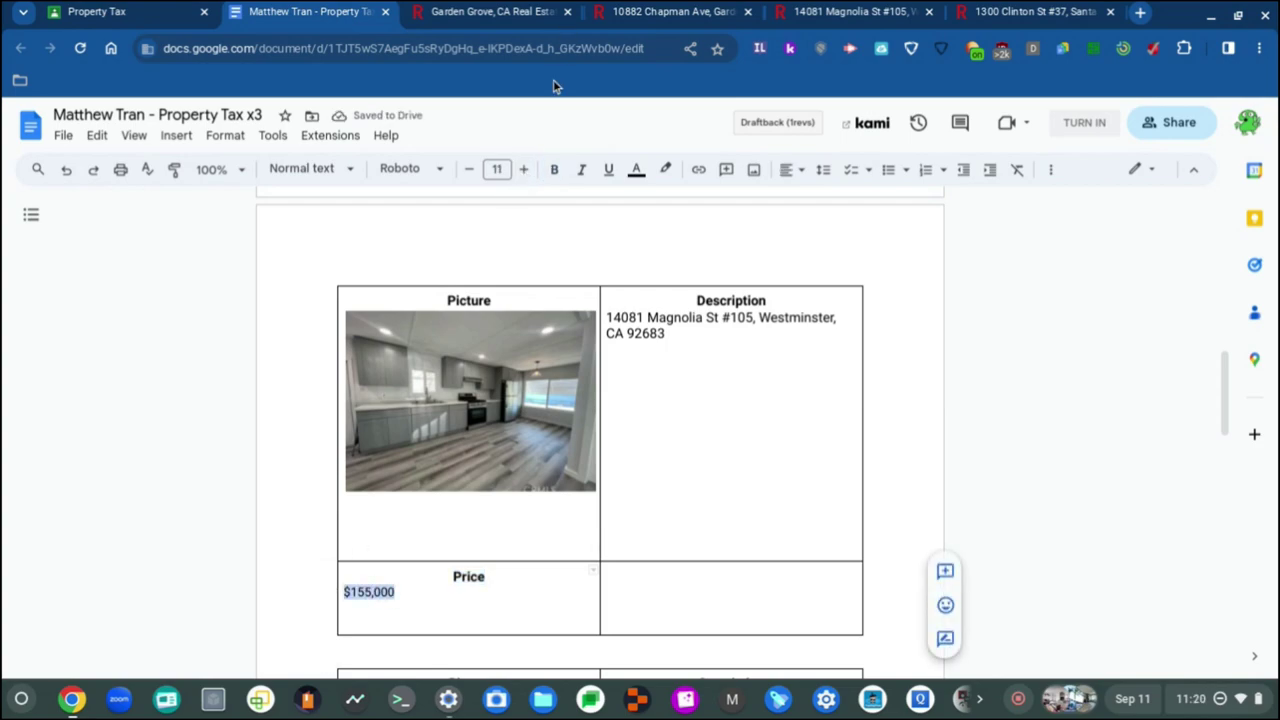
pyautogui.click(525, 169)
# Step: Set the empty price cell to Roboto, size 12, and check the address formatting
pyautogui.scroll(-3, 748, 543)
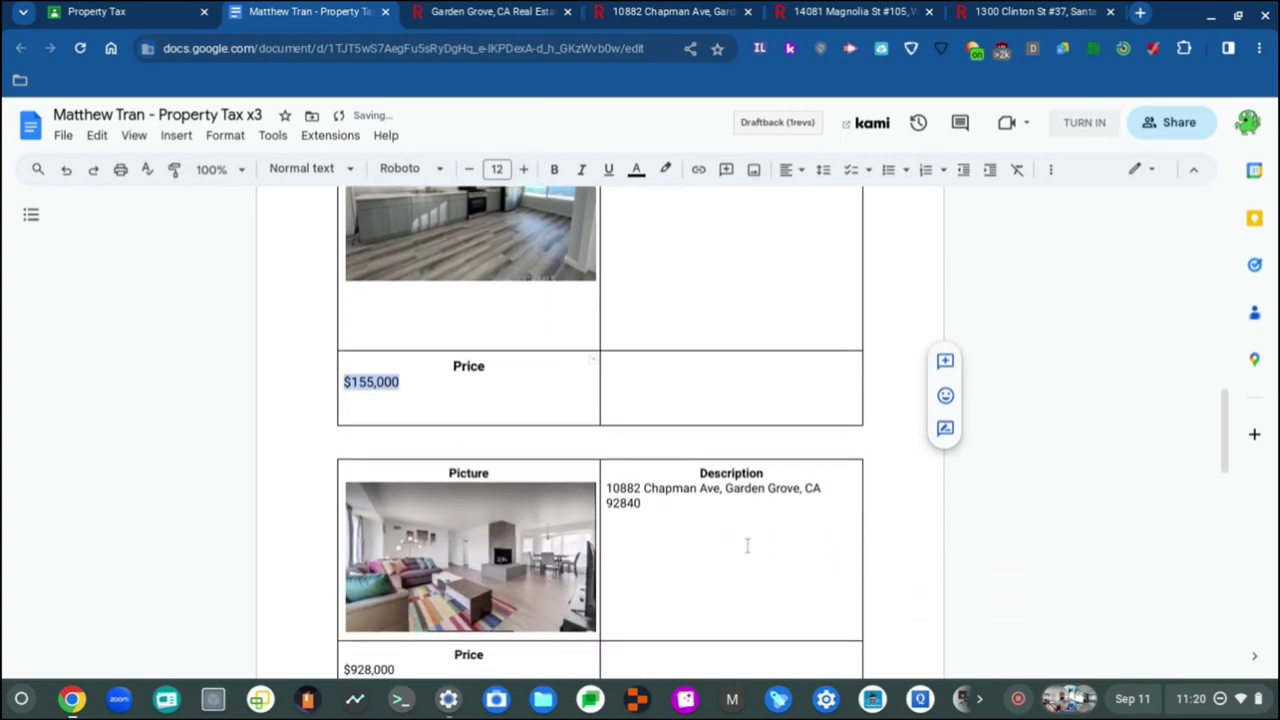
pyautogui.click(700, 379)
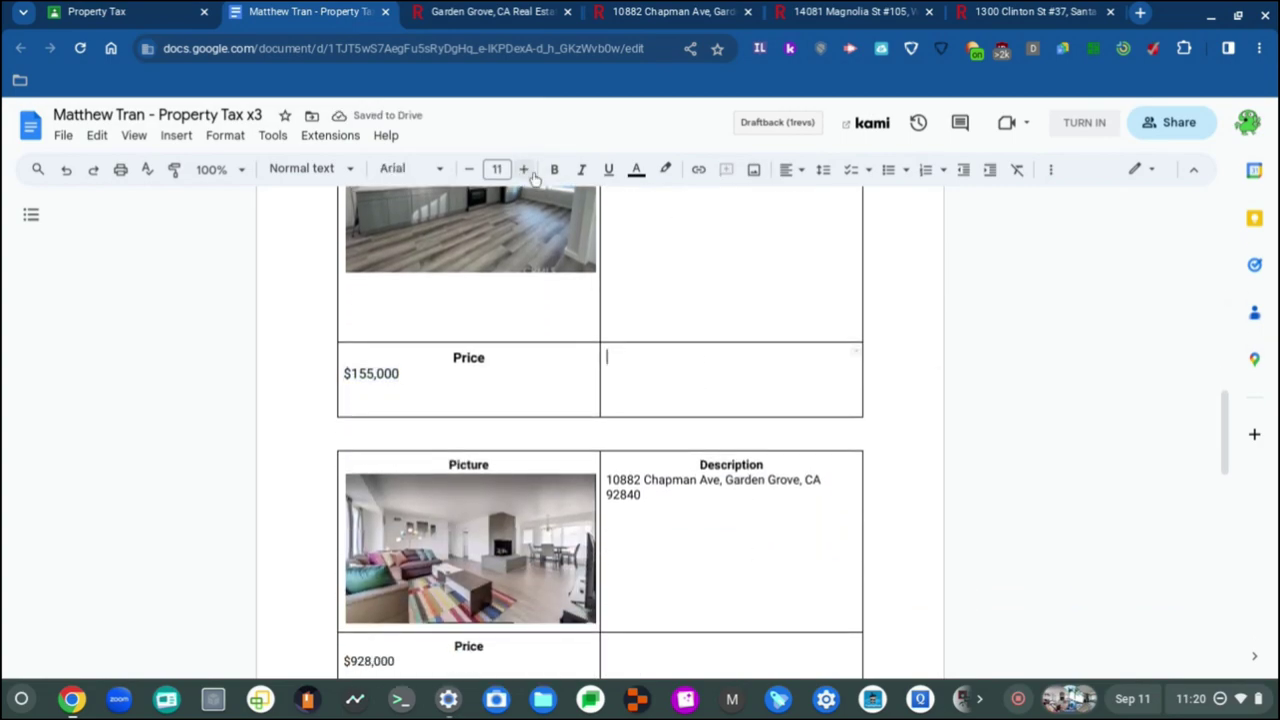
pyautogui.click(433, 170)
pyautogui.click(432, 268)
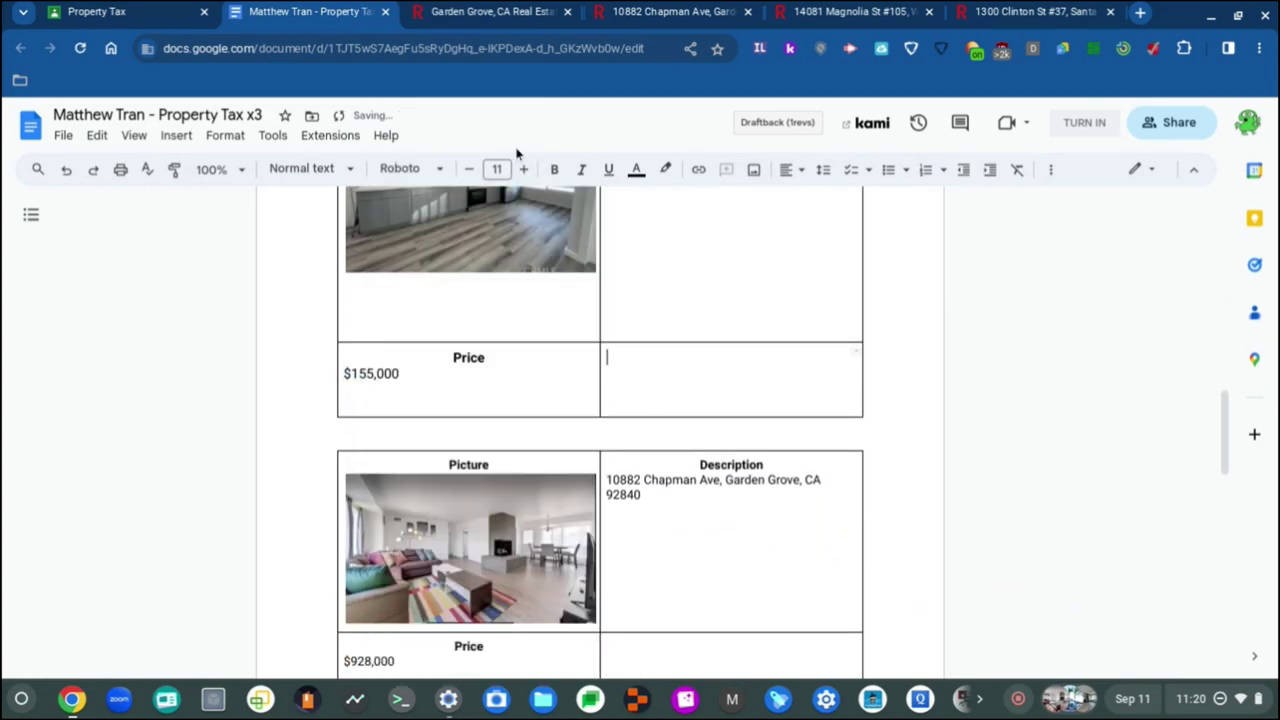
pyautogui.click(523, 172)
pyautogui.scroll(3, 700, 474)
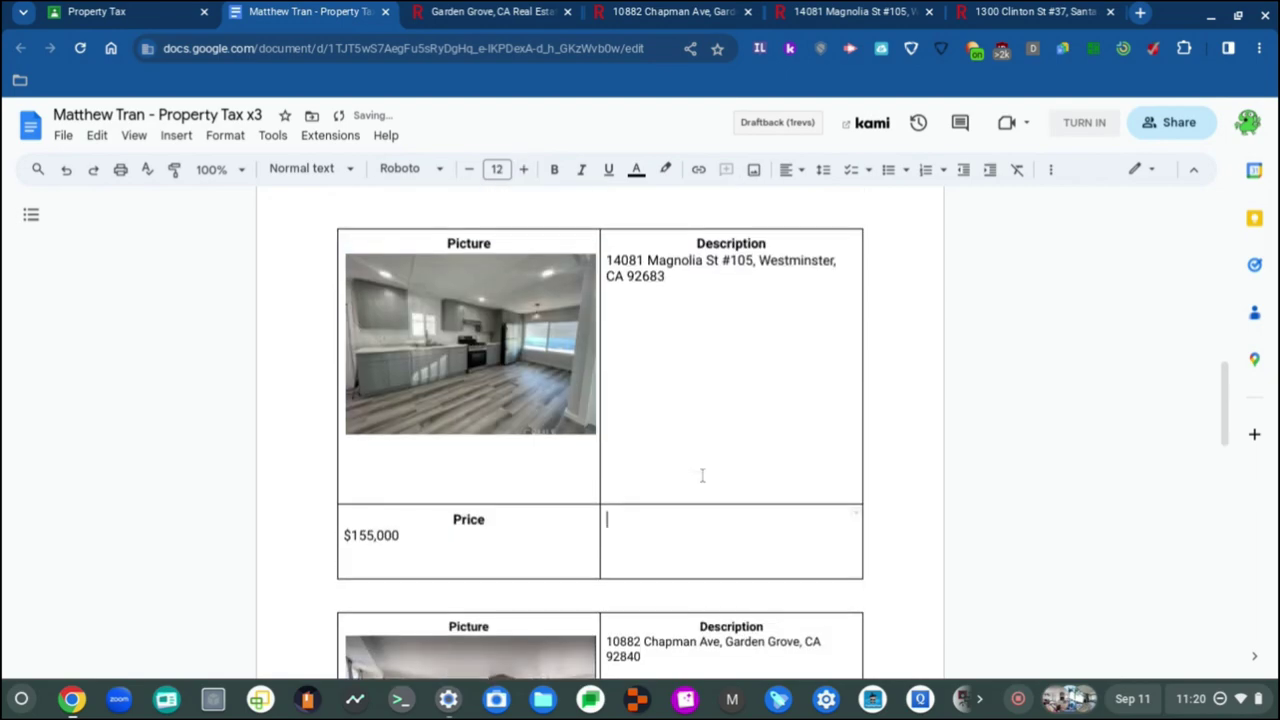
pyautogui.click(697, 327)
# Step: Enlarge the Chapman table's Description heading, address, Picture and Price headings to size 12
pyautogui.scroll(-3, 690, 320)
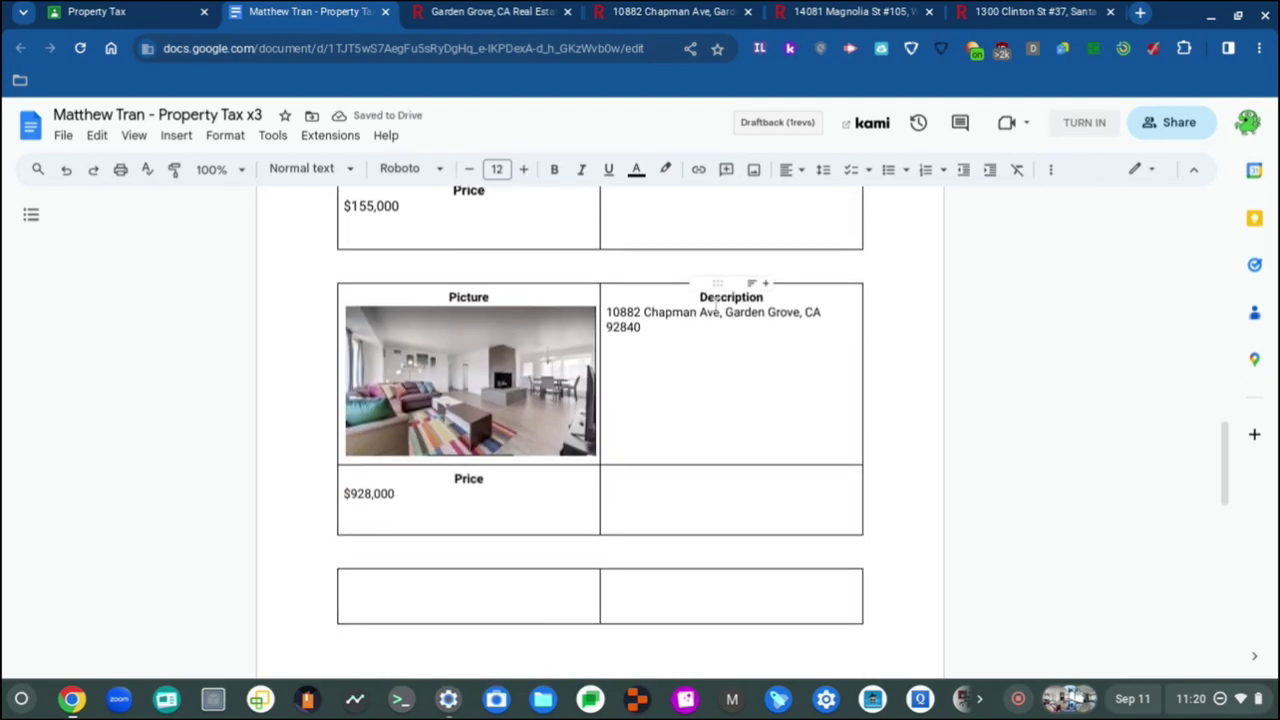
pyautogui.doubleClick(718, 300)
pyautogui.click(523, 169)
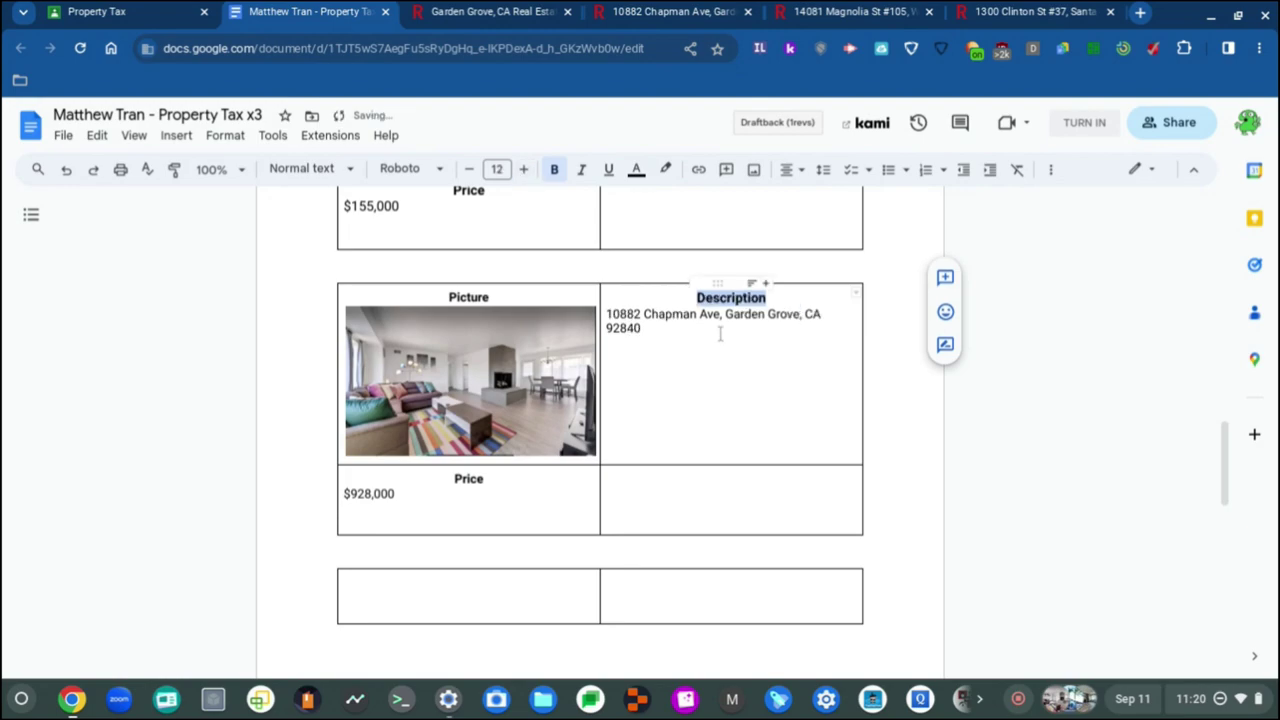
pyautogui.click(720, 340)
pyautogui.moveTo(671, 327); pyautogui.dragTo(606, 314)
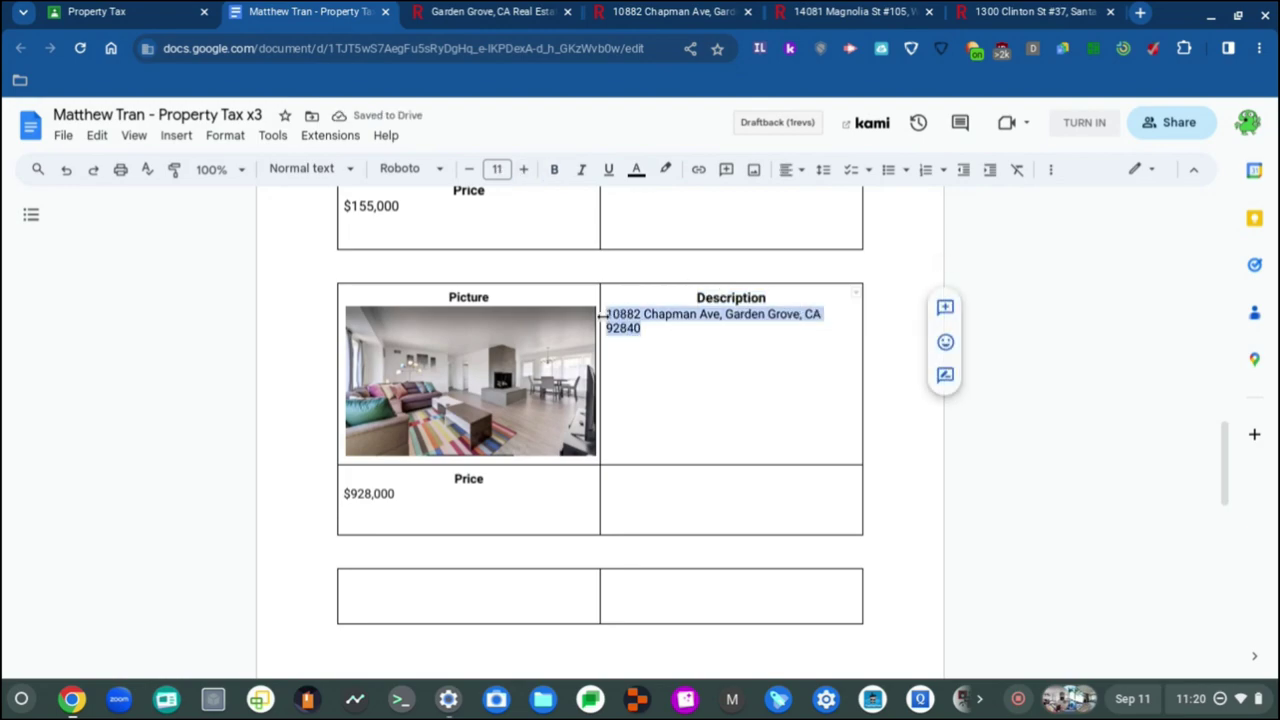
pyautogui.click(523, 169)
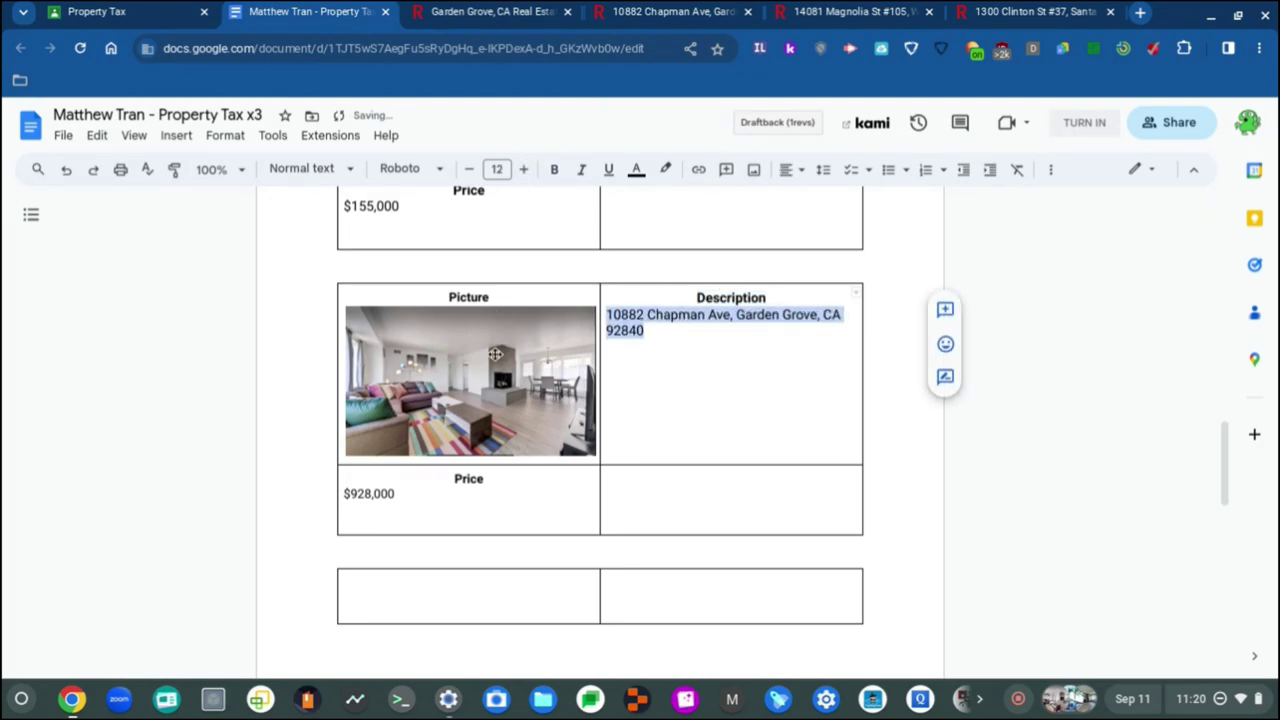
pyautogui.doubleClick(469, 297)
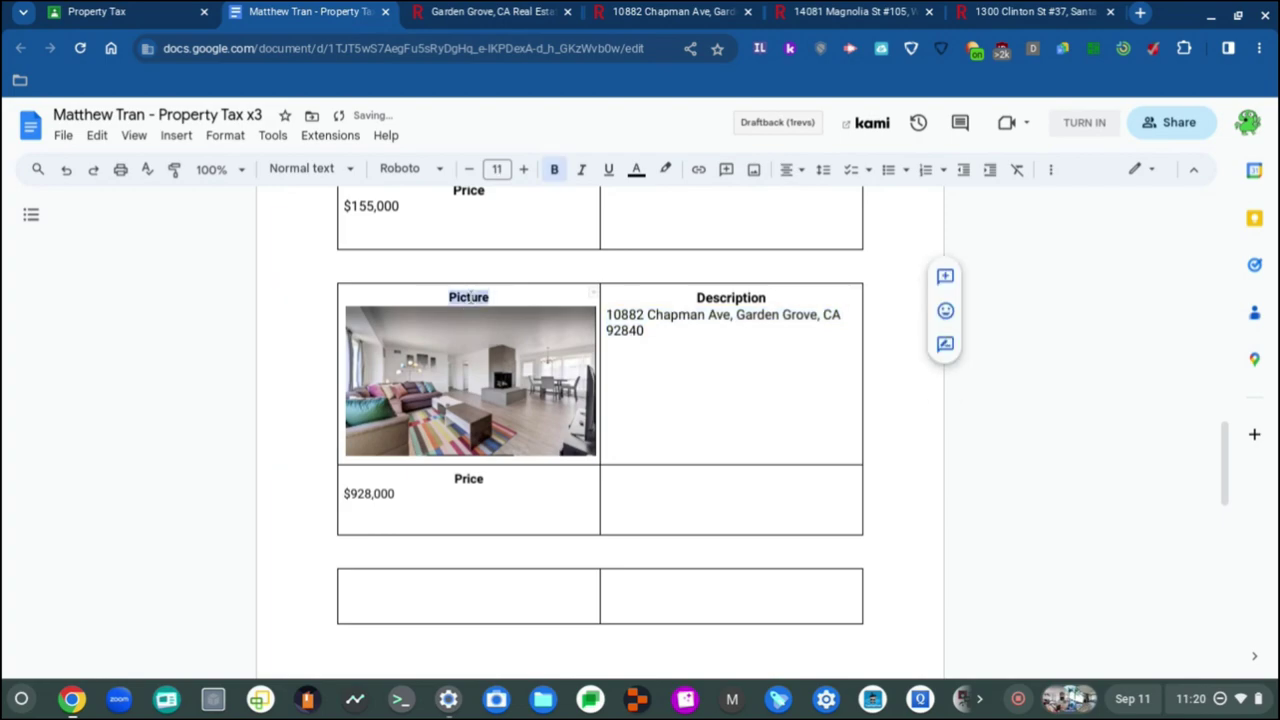
pyautogui.click(523, 169)
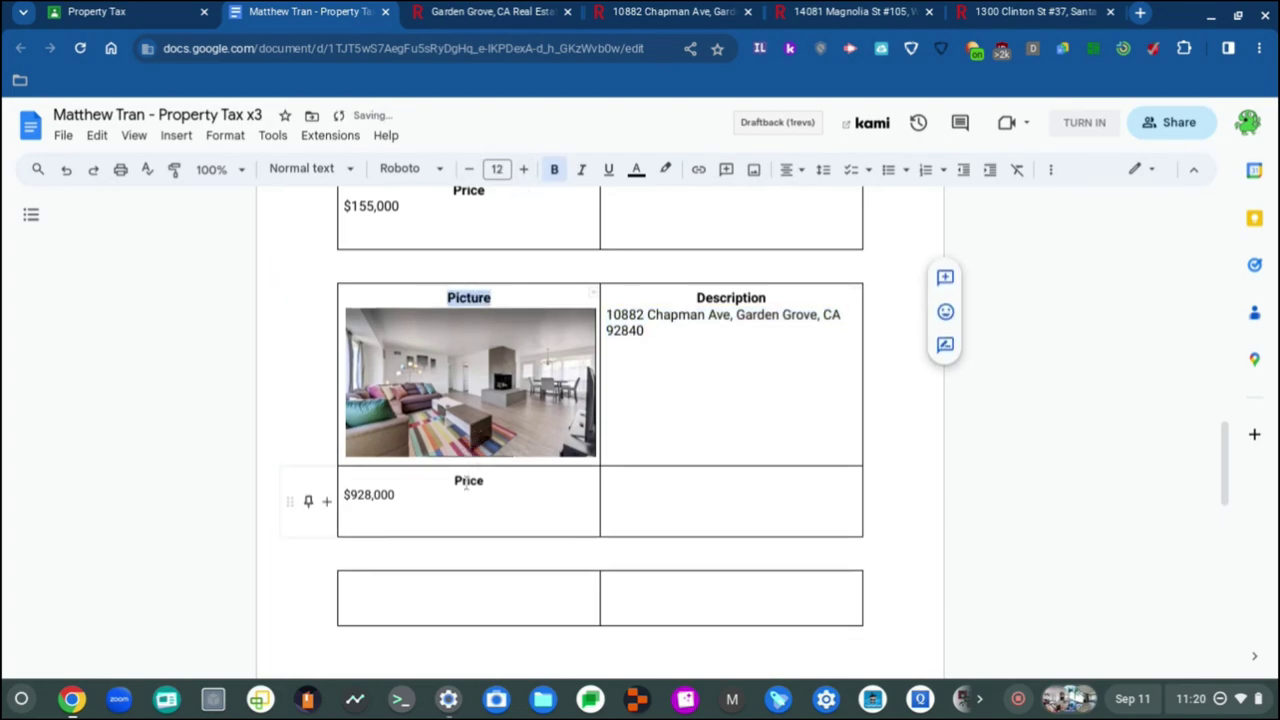
pyautogui.doubleClick(467, 481)
pyautogui.click(523, 169)
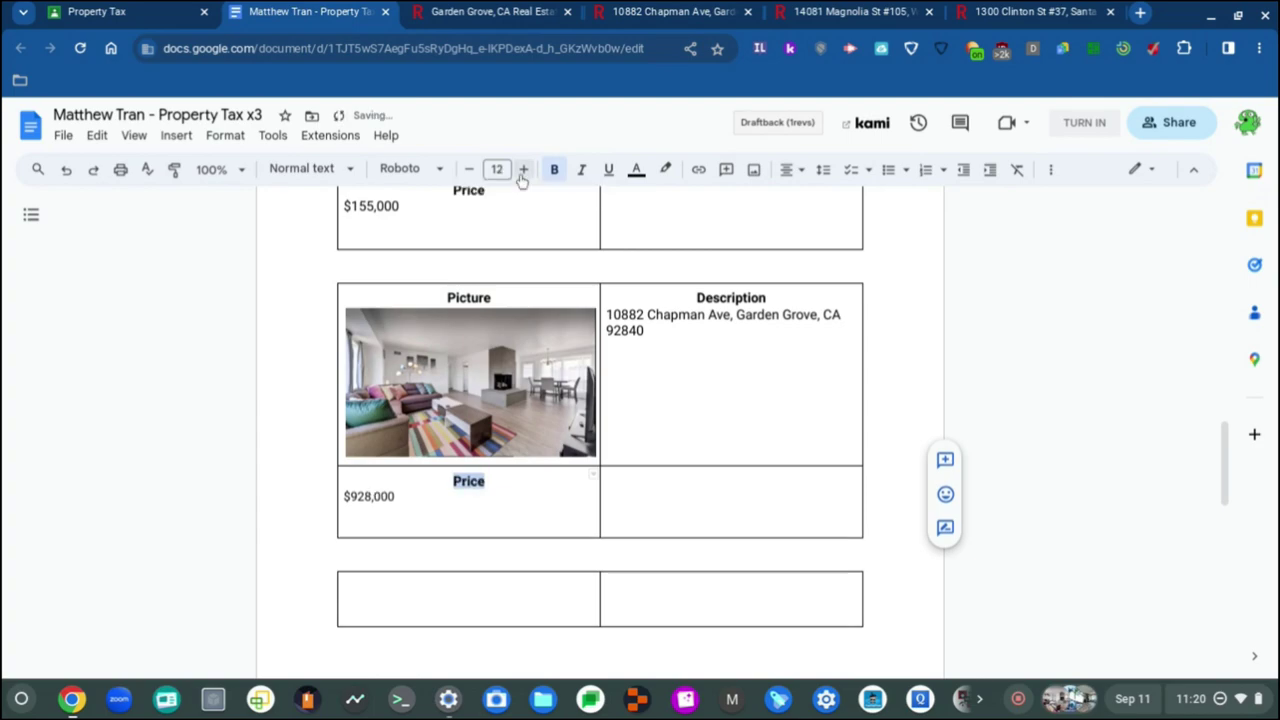
# Step: Set the $928,000 price to Roboto, size 12
pyautogui.tripleClick(361, 505)
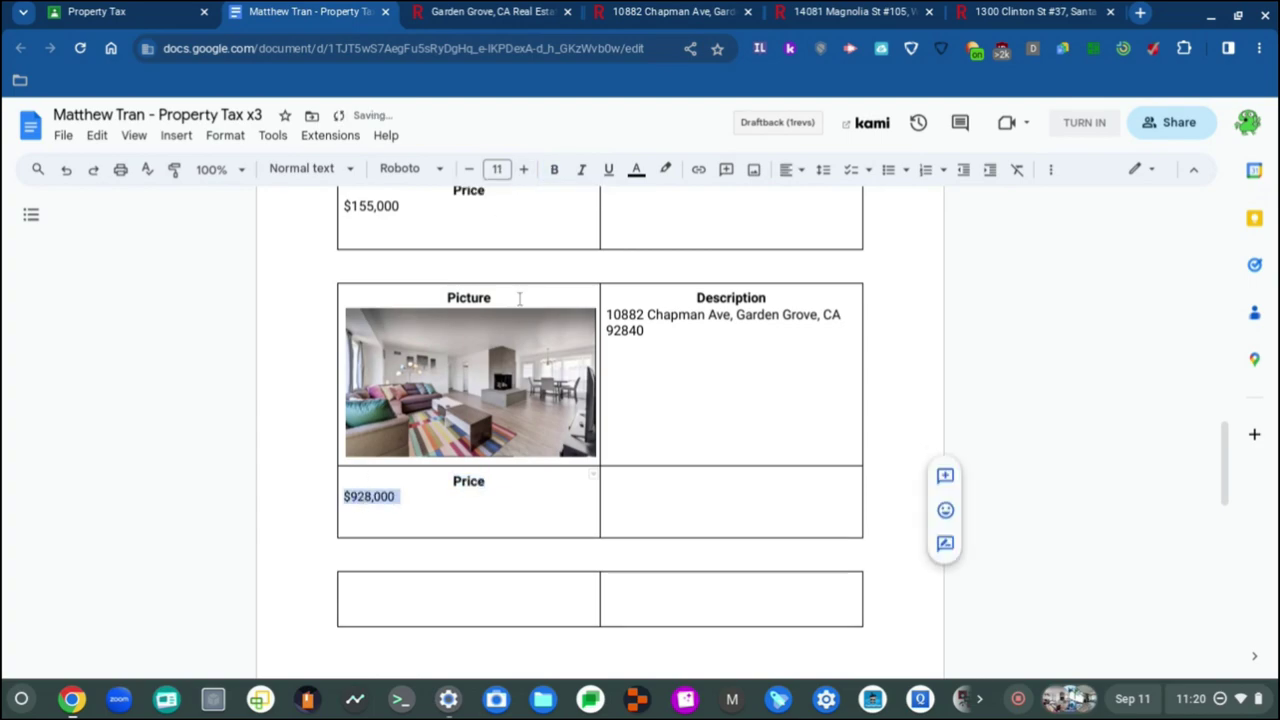
pyautogui.click(391, 525)
pyautogui.moveTo(348, 523); pyautogui.dragTo(352, 494)
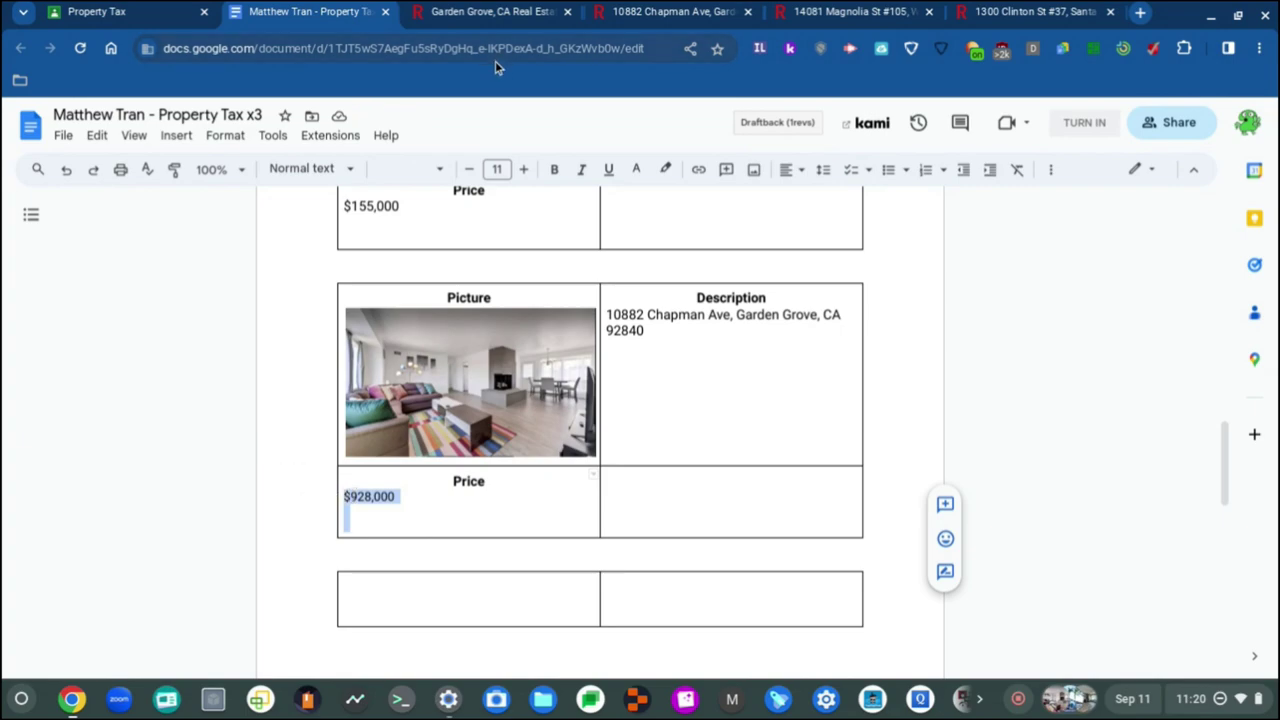
pyautogui.click(408, 170)
pyautogui.click(451, 267)
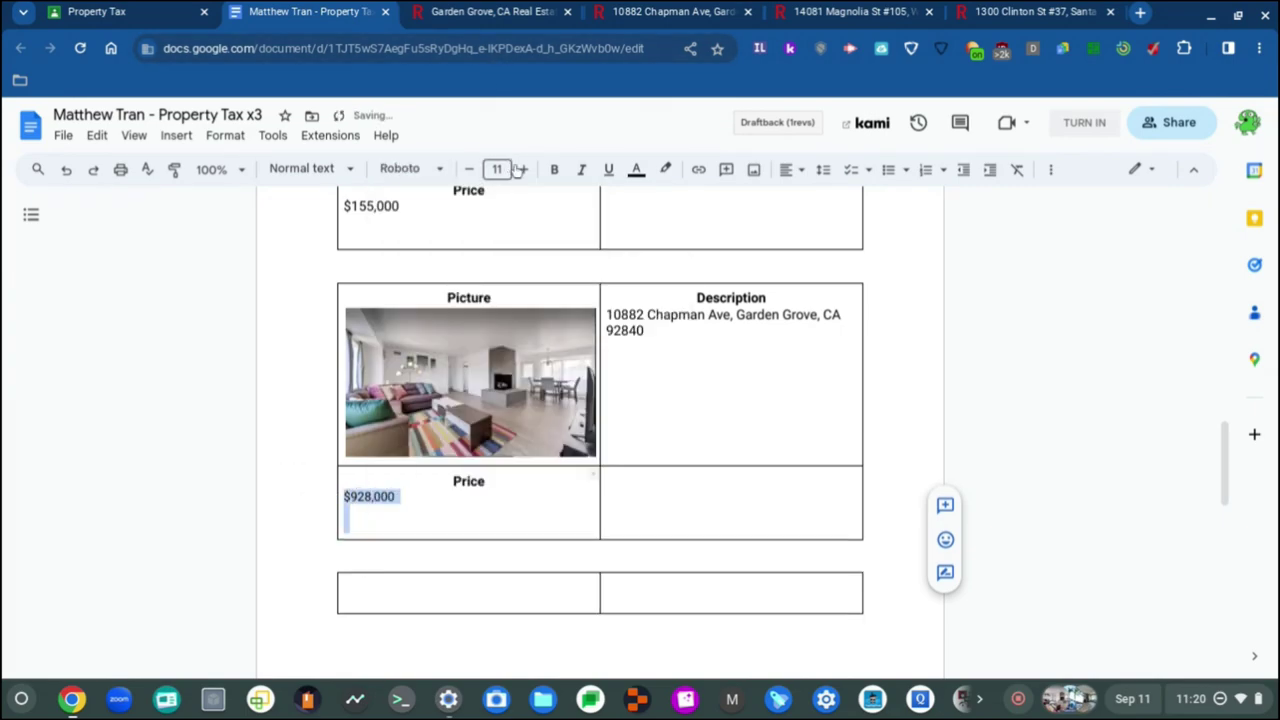
pyautogui.click(521, 169)
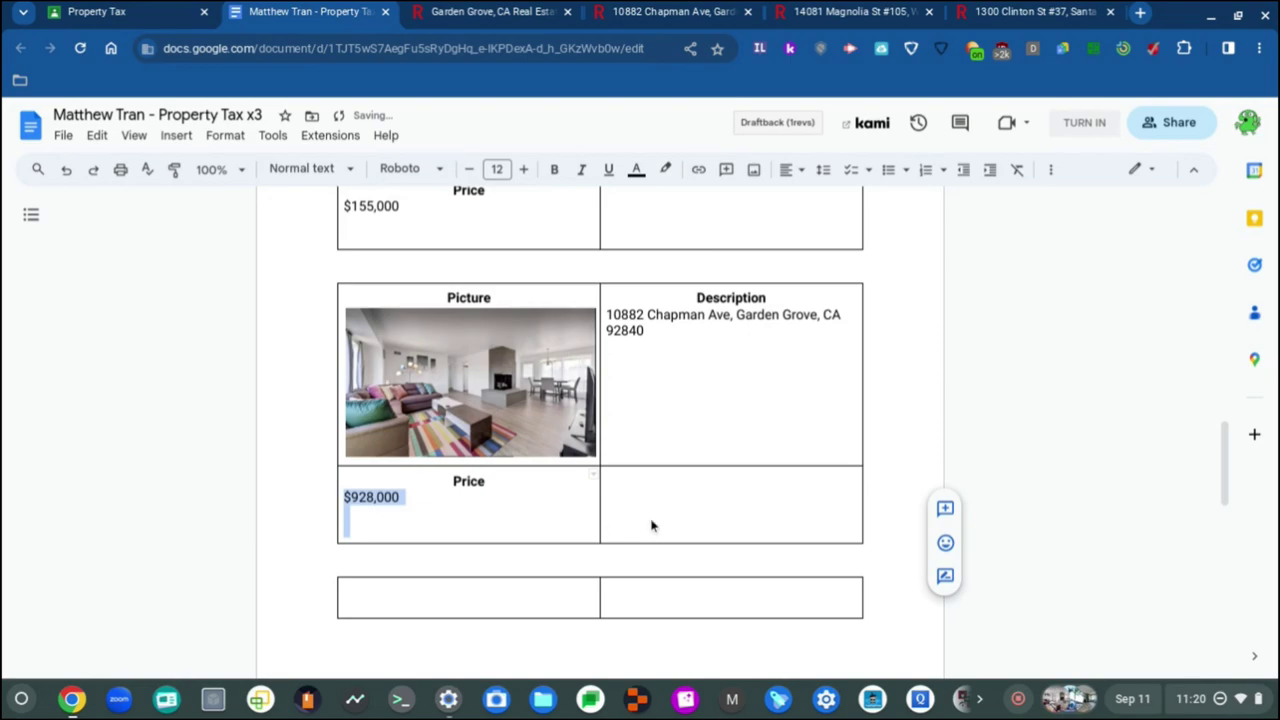
# Step: Make the empty cell beside the price Roboto at size 12
pyautogui.click(651, 525)
pyautogui.click(427, 168)
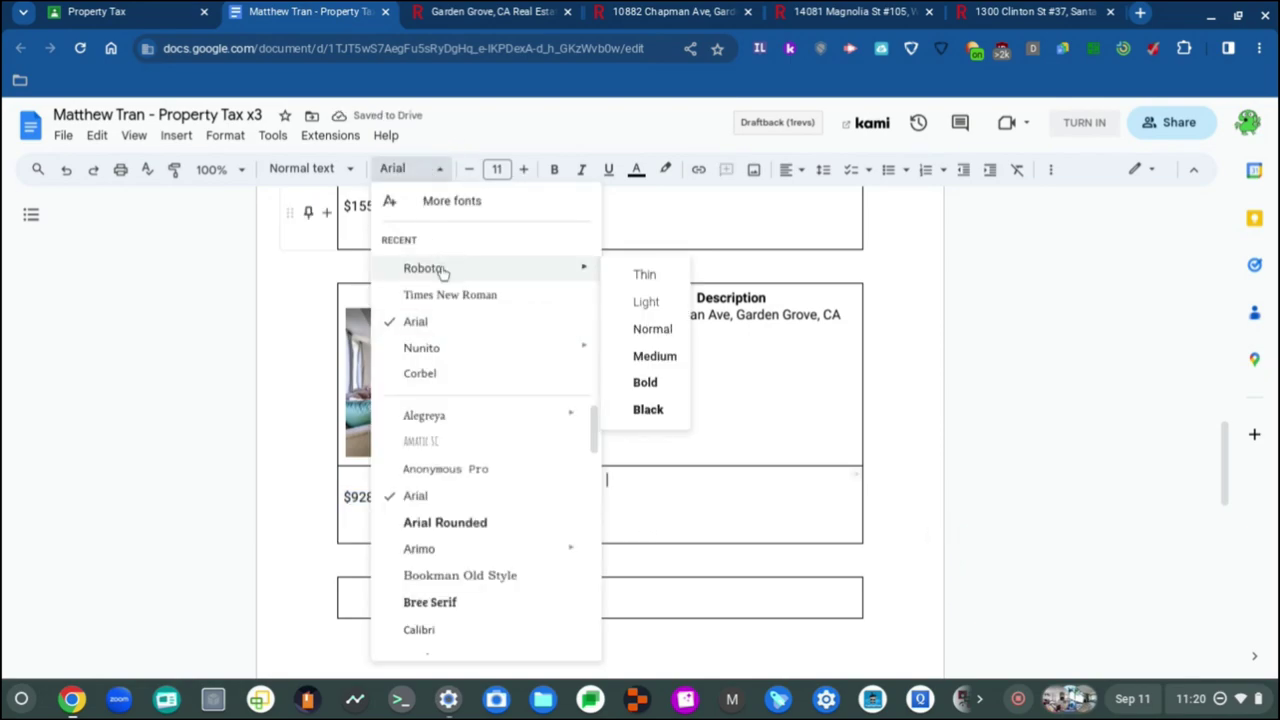
pyautogui.click(443, 272)
pyautogui.click(523, 169)
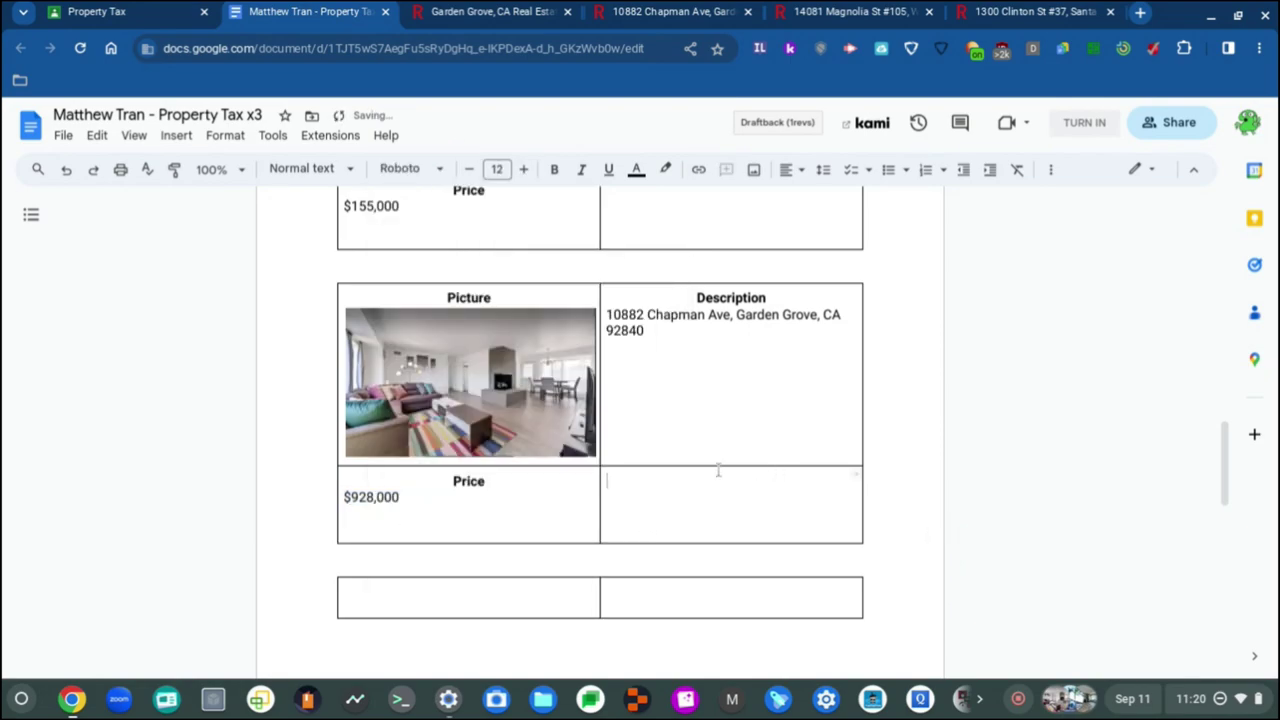
pyautogui.click(695, 397)
pyautogui.scroll(10, 692, 392)
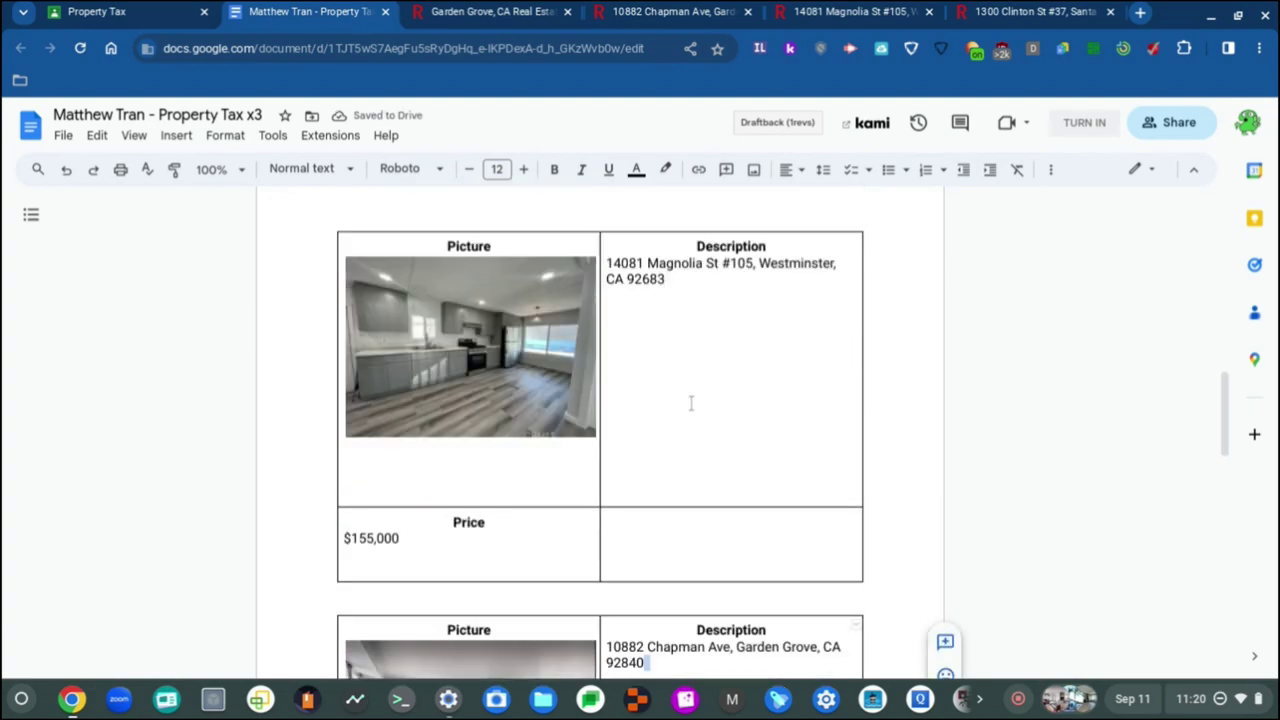
pyautogui.scroll(4, 700, 494)
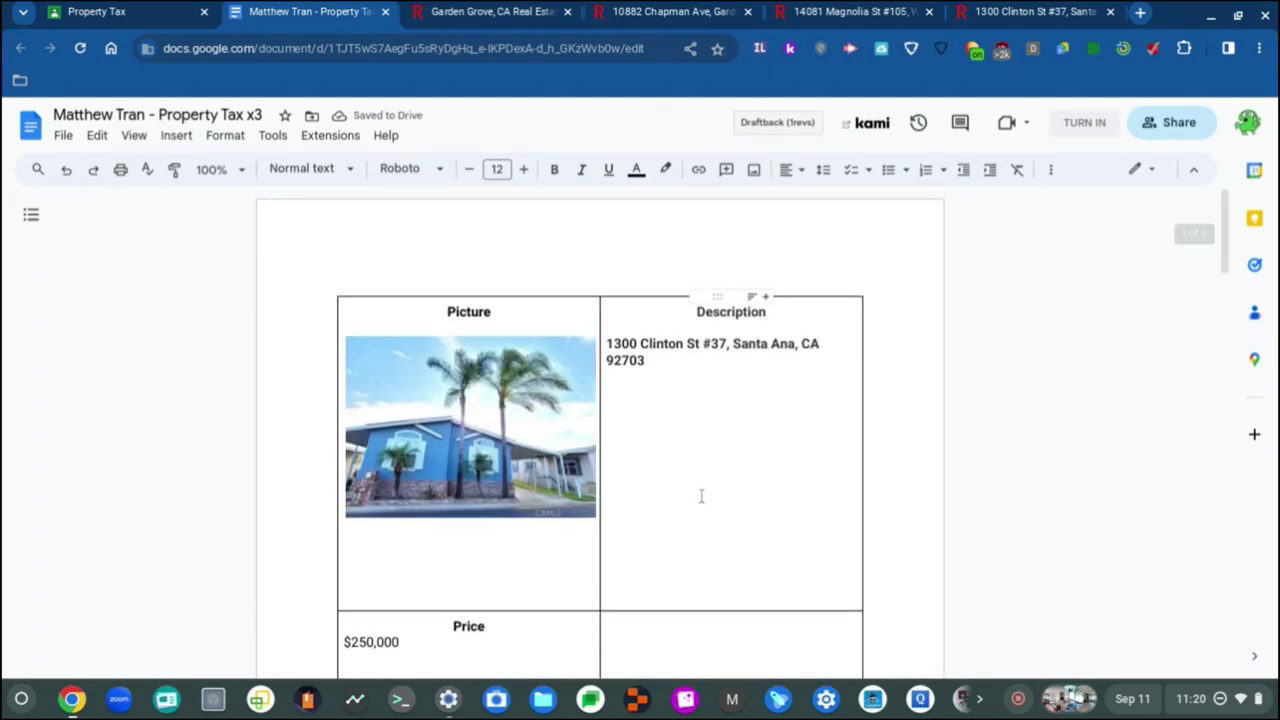
pyautogui.scroll(-1, 651, 457)
# Step: Type a centred, size-12 'Monthly Payment with Property Tax' heading beside Price and select it
pyautogui.click(652, 518)
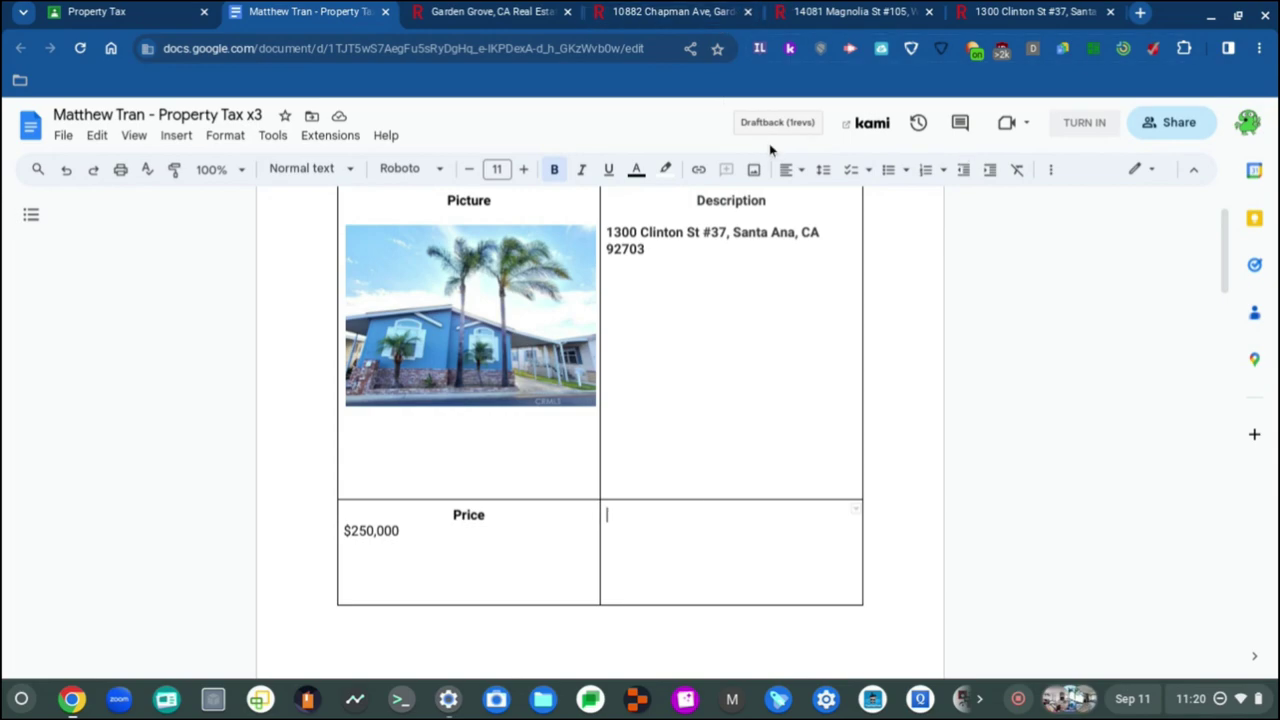
pyautogui.click(802, 170)
pyautogui.click(815, 201)
pyautogui.click(523, 169)
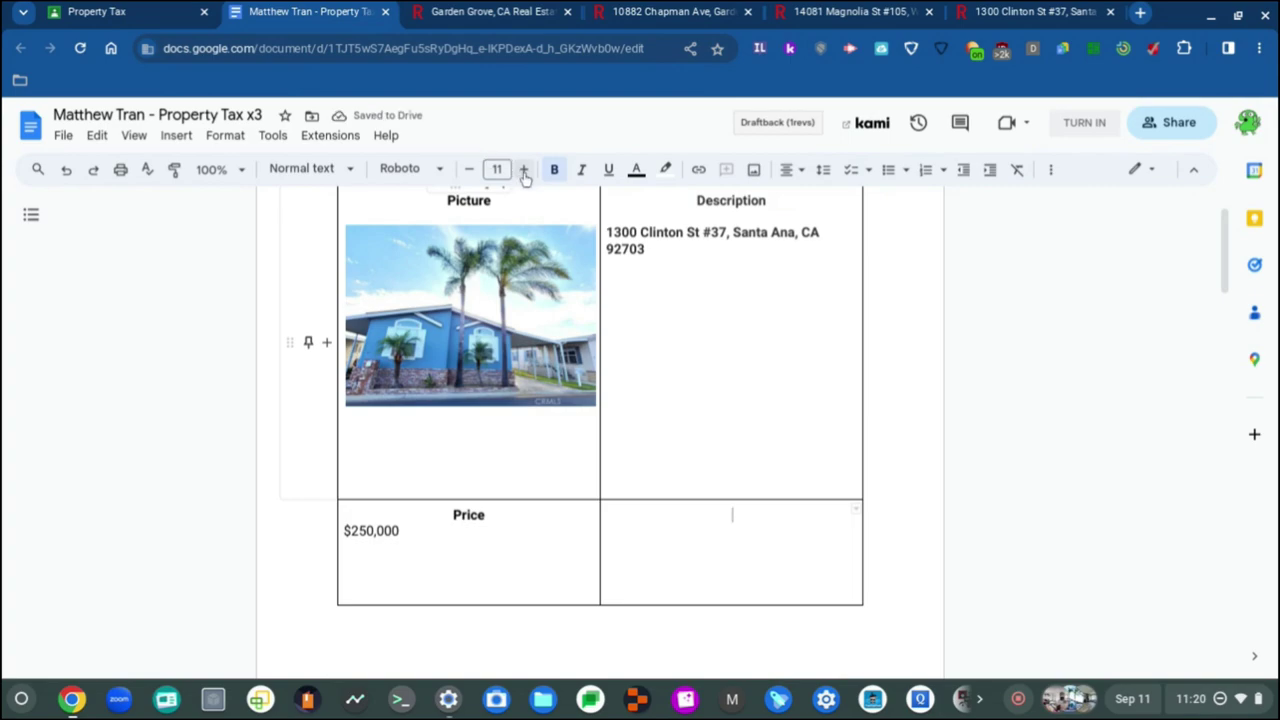
pyautogui.write('Monthly')
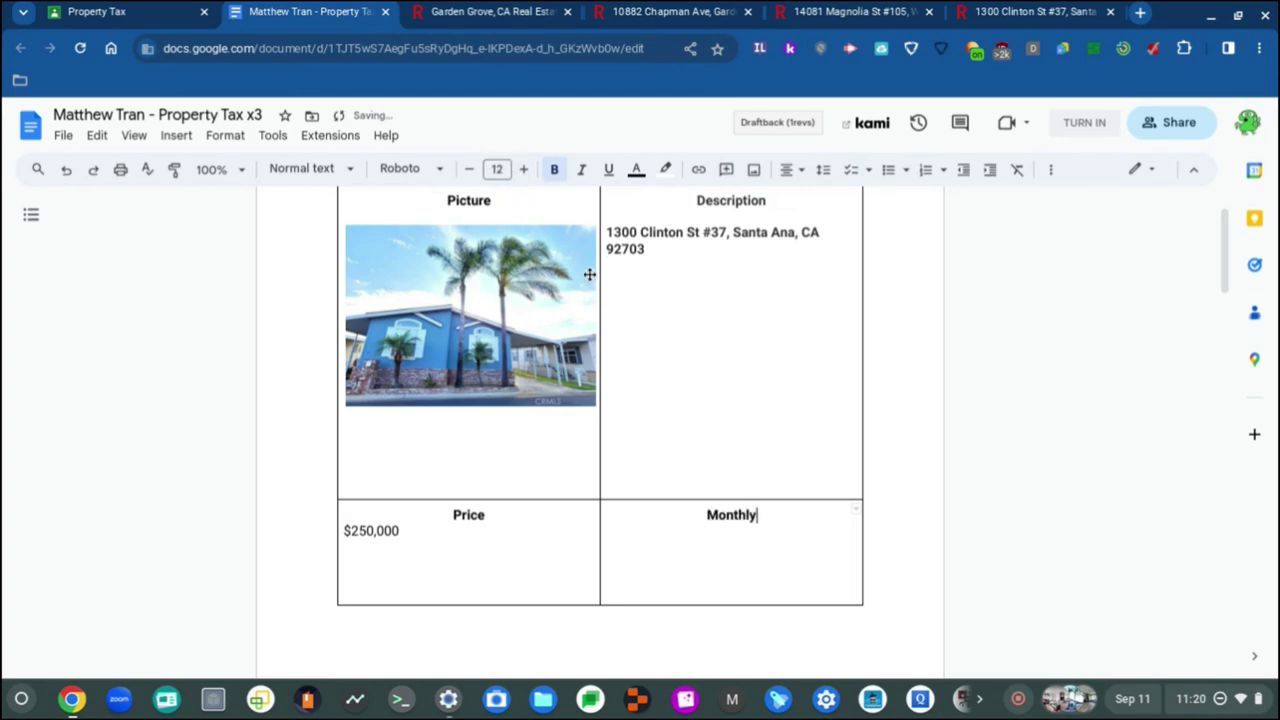
pyautogui.write(' Payment with')
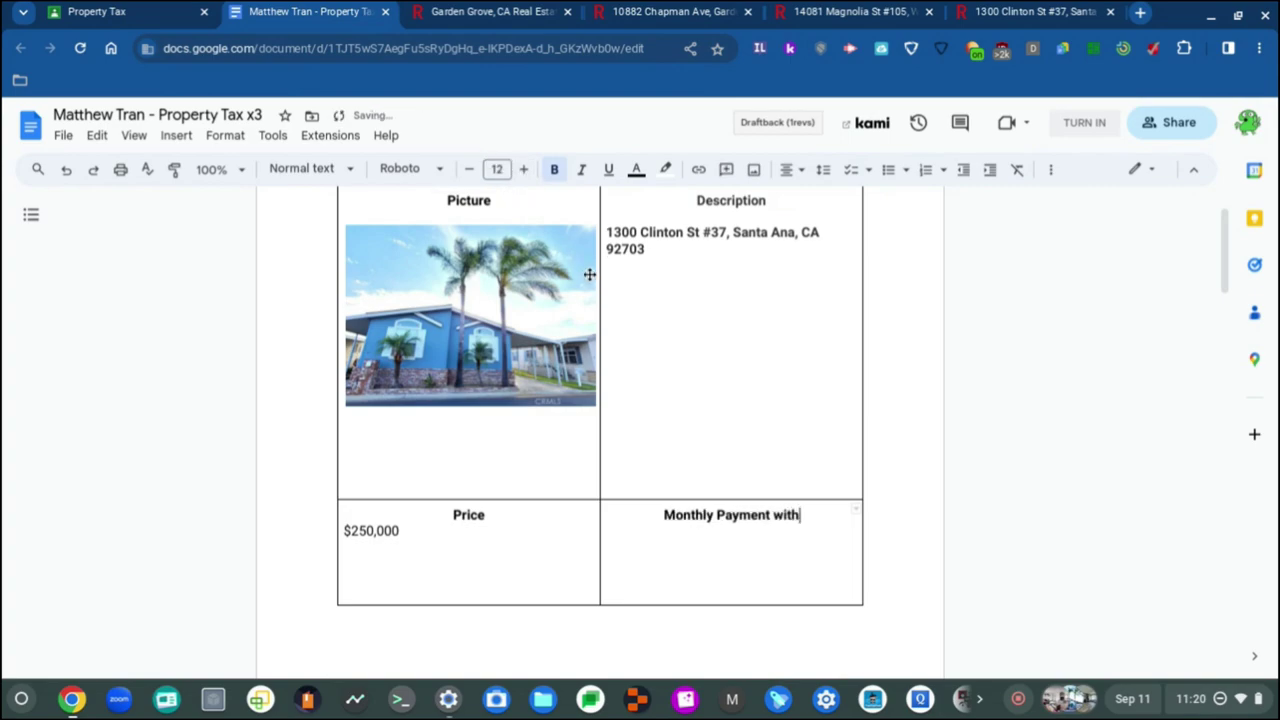
pyautogui.write(' Property Tax')
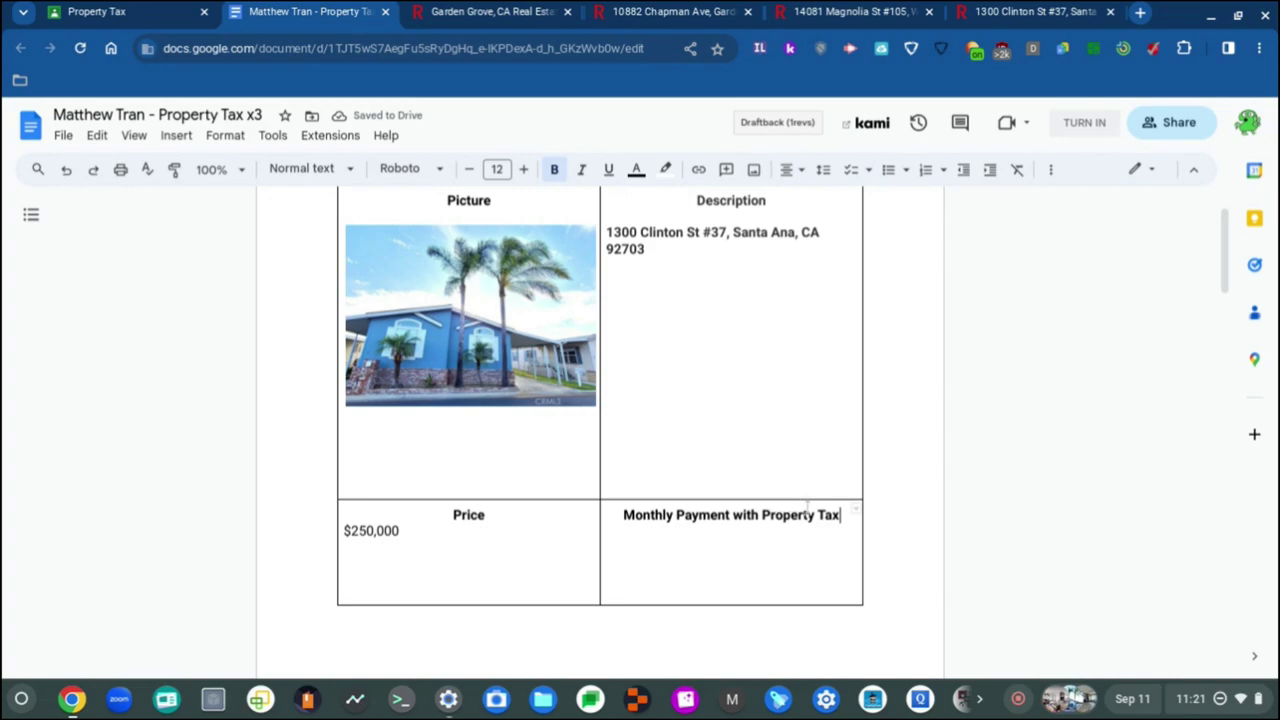
pyautogui.moveTo(843, 515); pyautogui.dragTo(621, 511)
pyautogui.hotkey('ctrl', 'c')
# Step: Add a new line below the existing Monthly Payment with Property Tax heading
pyautogui.scroll(-8, 700, 500)
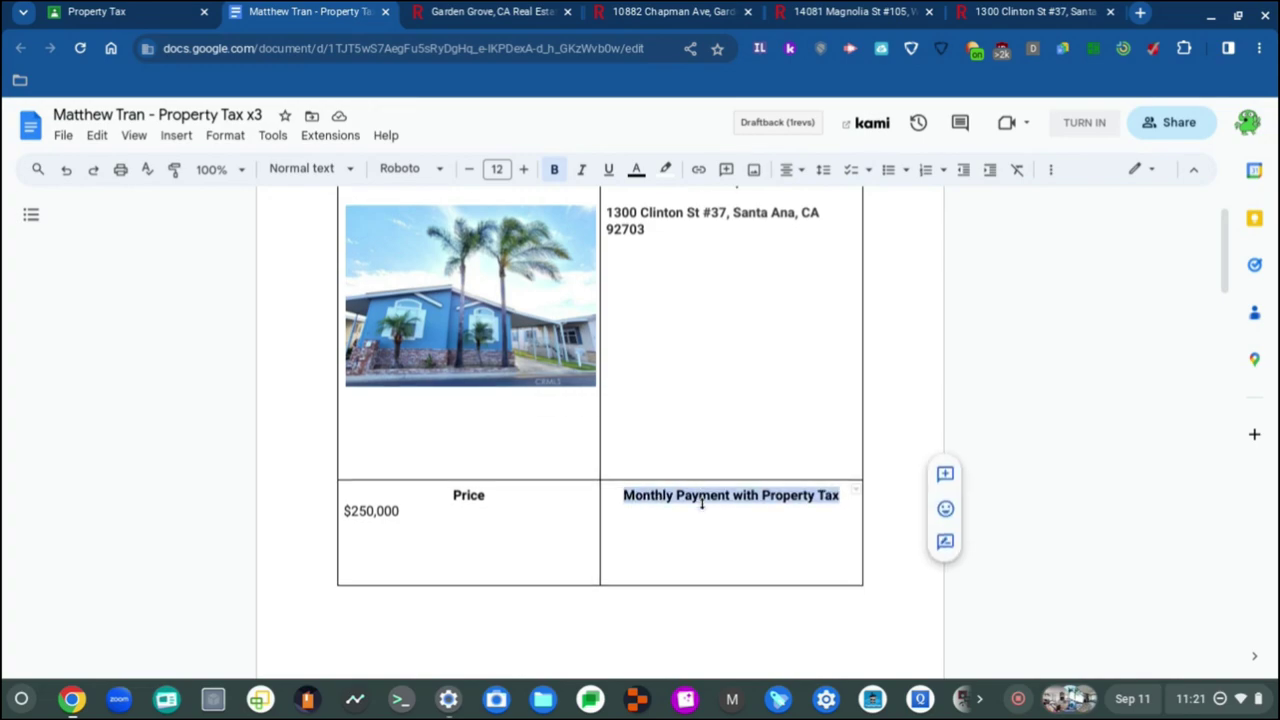
pyautogui.scroll(-1, 695, 542)
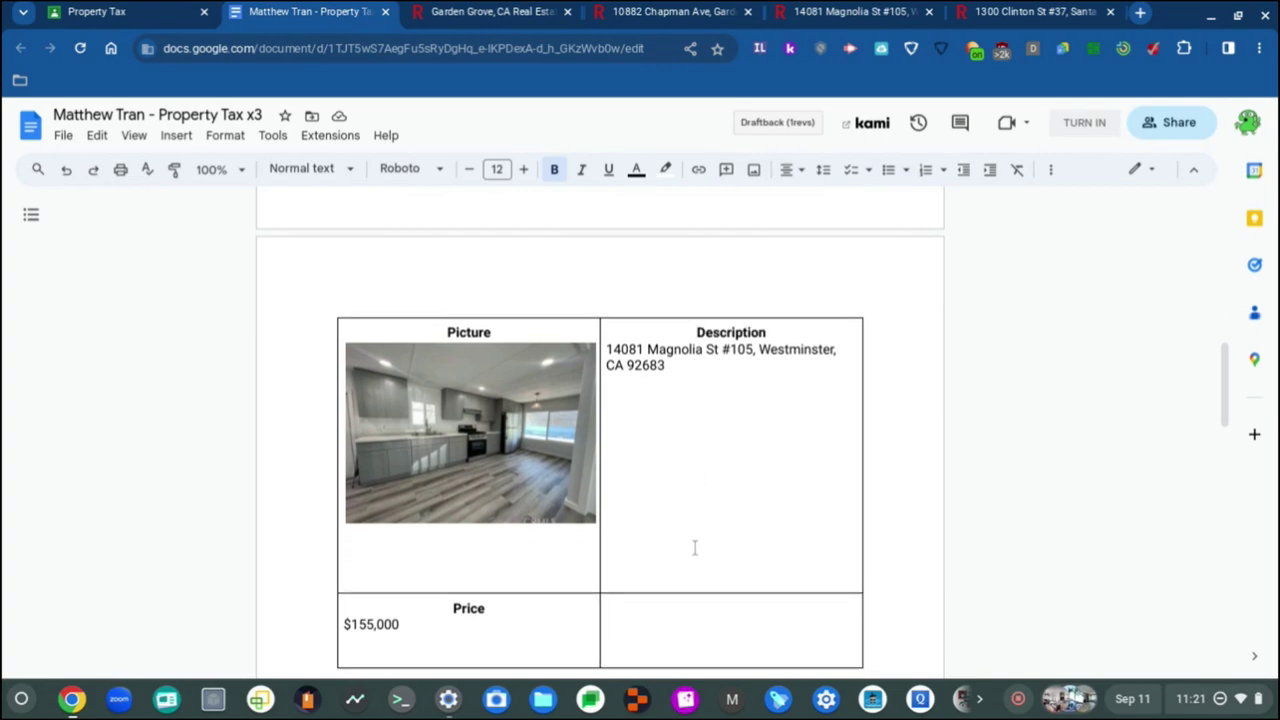
pyautogui.scroll(2, 695, 542)
pyautogui.scroll(-4, 700, 450)
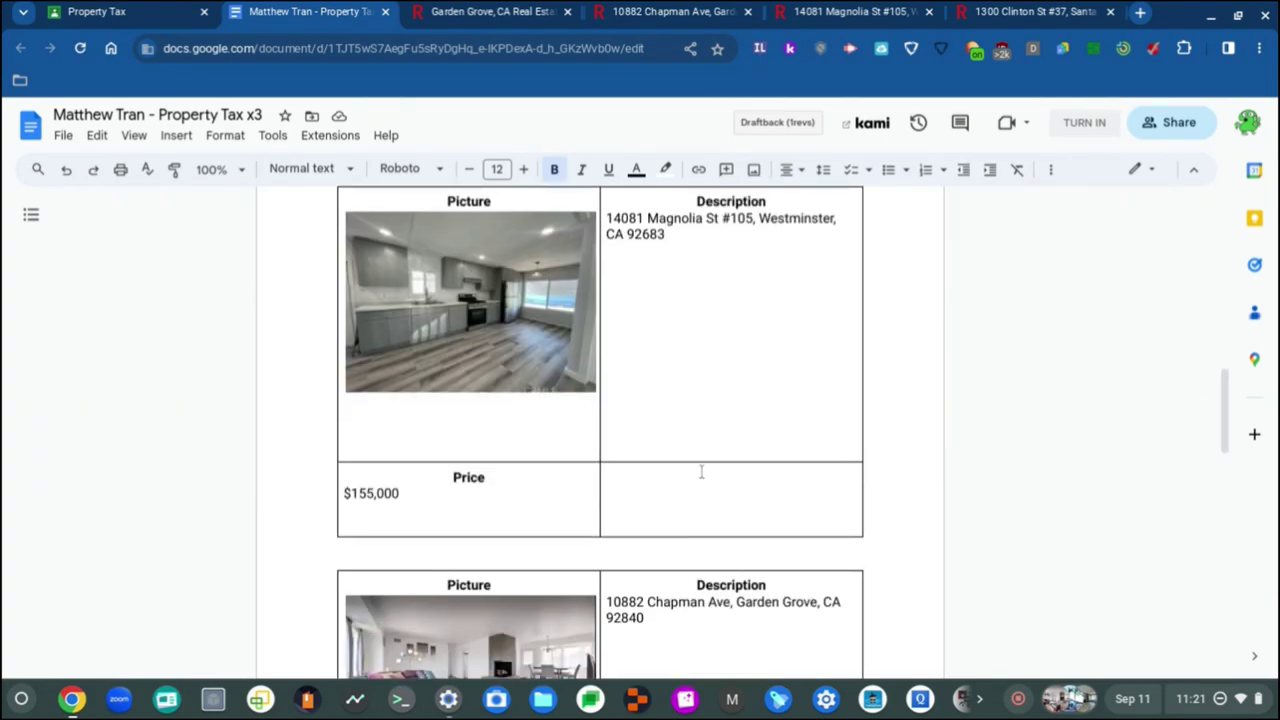
pyautogui.scroll(2, 701, 472)
pyautogui.scroll(-3, 701, 472)
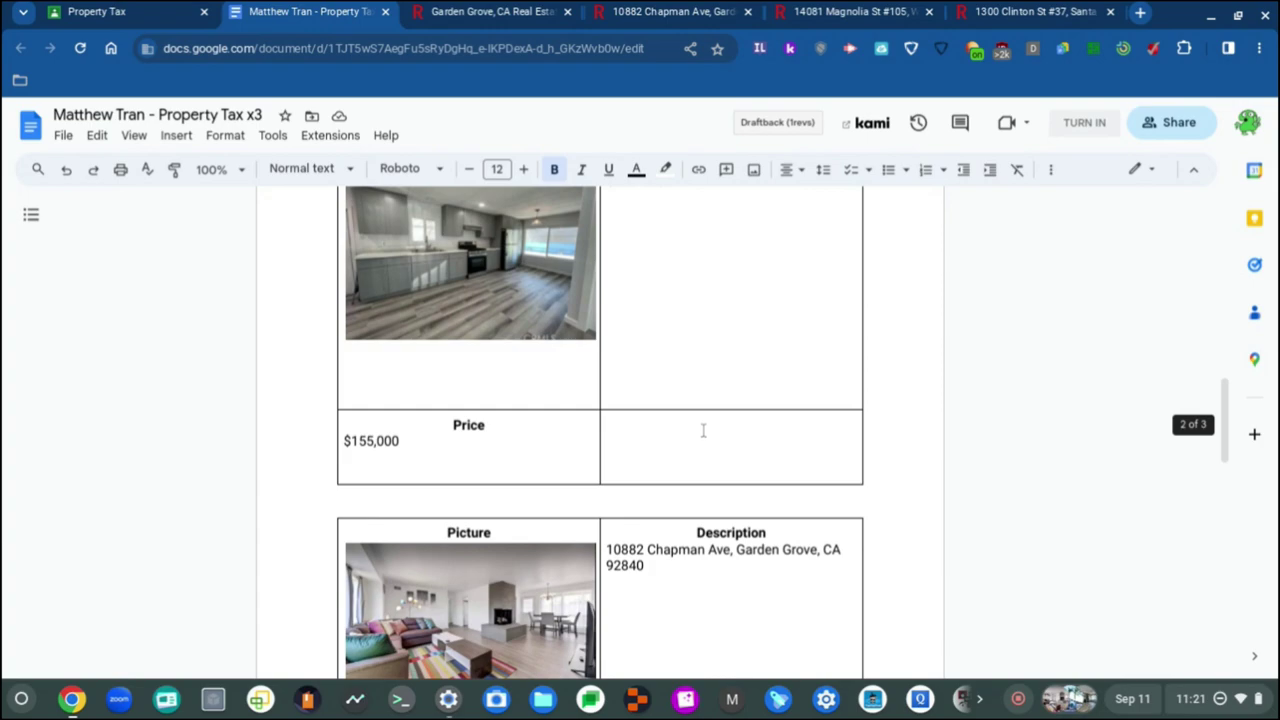
pyautogui.click(710, 421)
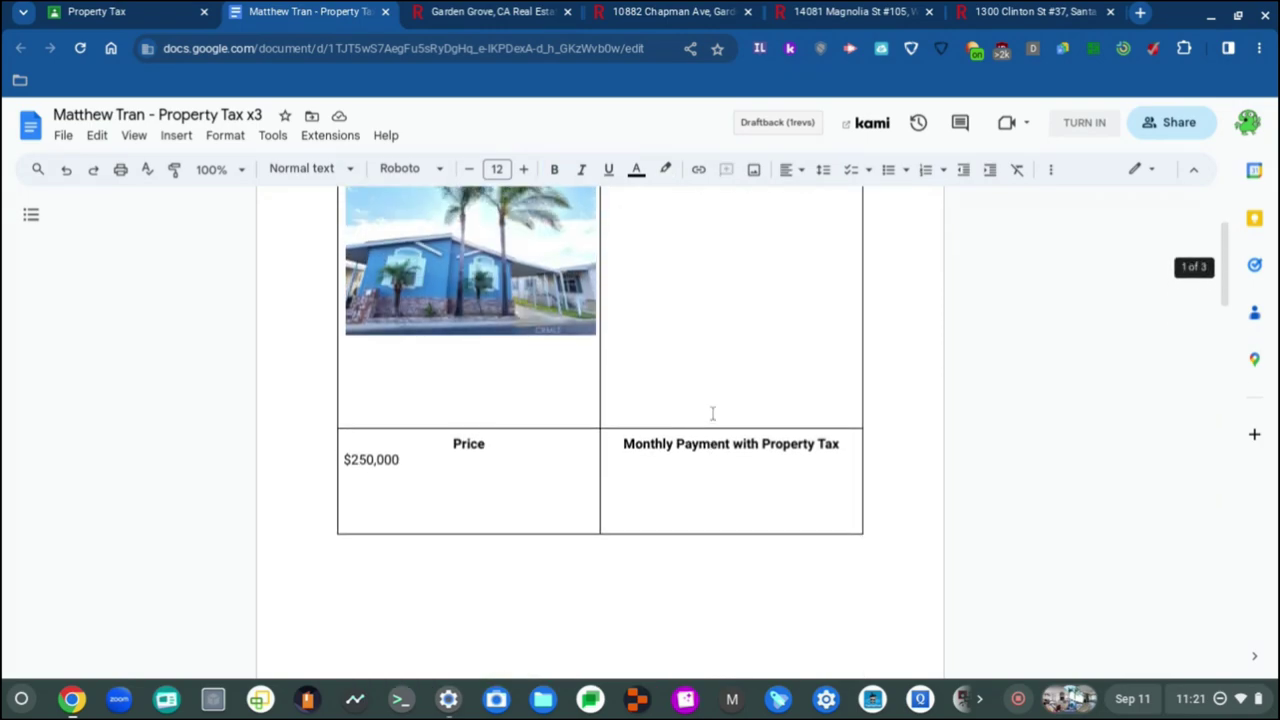
pyautogui.click(845, 446)
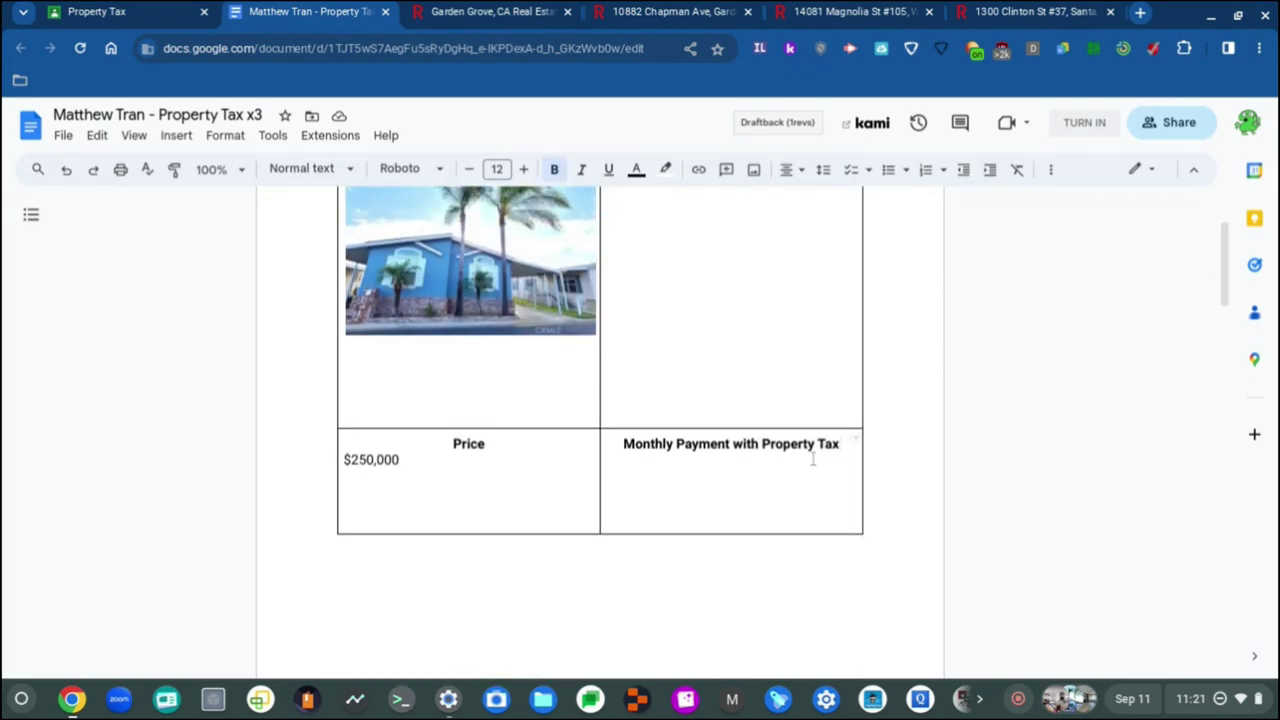
pyautogui.press('Return')
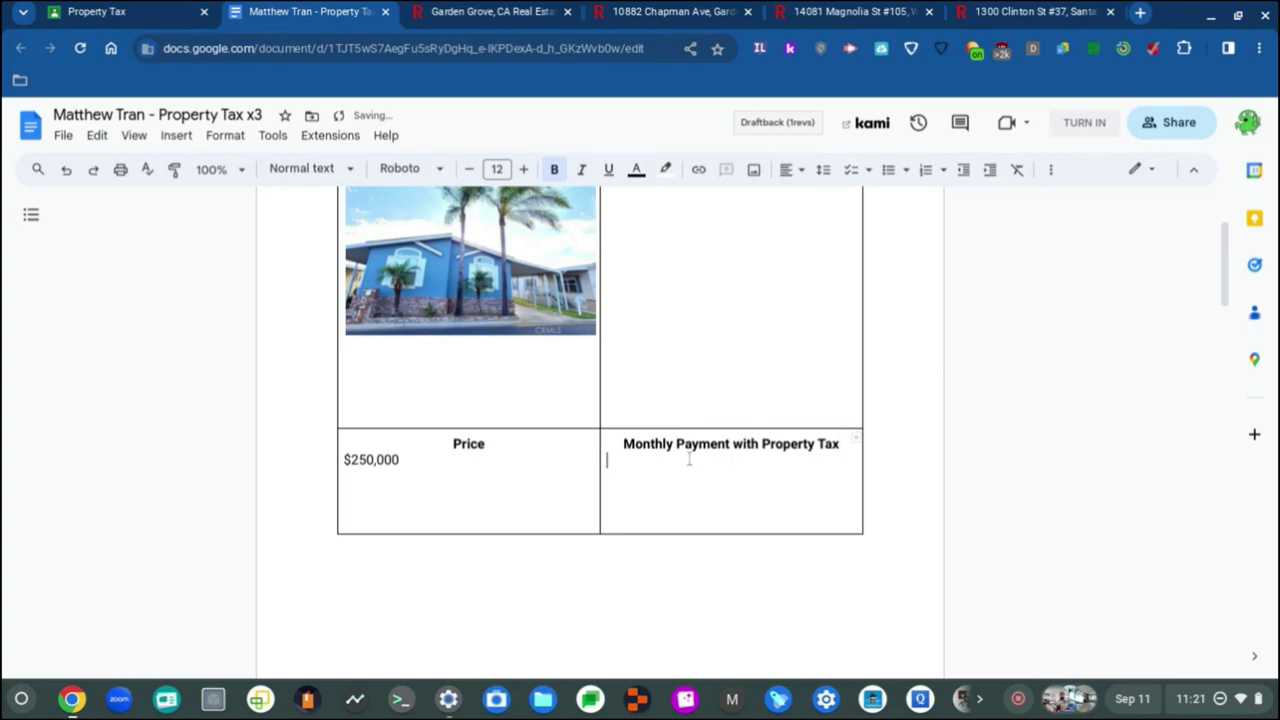
# Step: Paste the Monthly Payment with Property Tax heading beside $155,000 and centre it
pyautogui.scroll(-5, 689, 458)
pyautogui.scroll(-3, 689, 458)
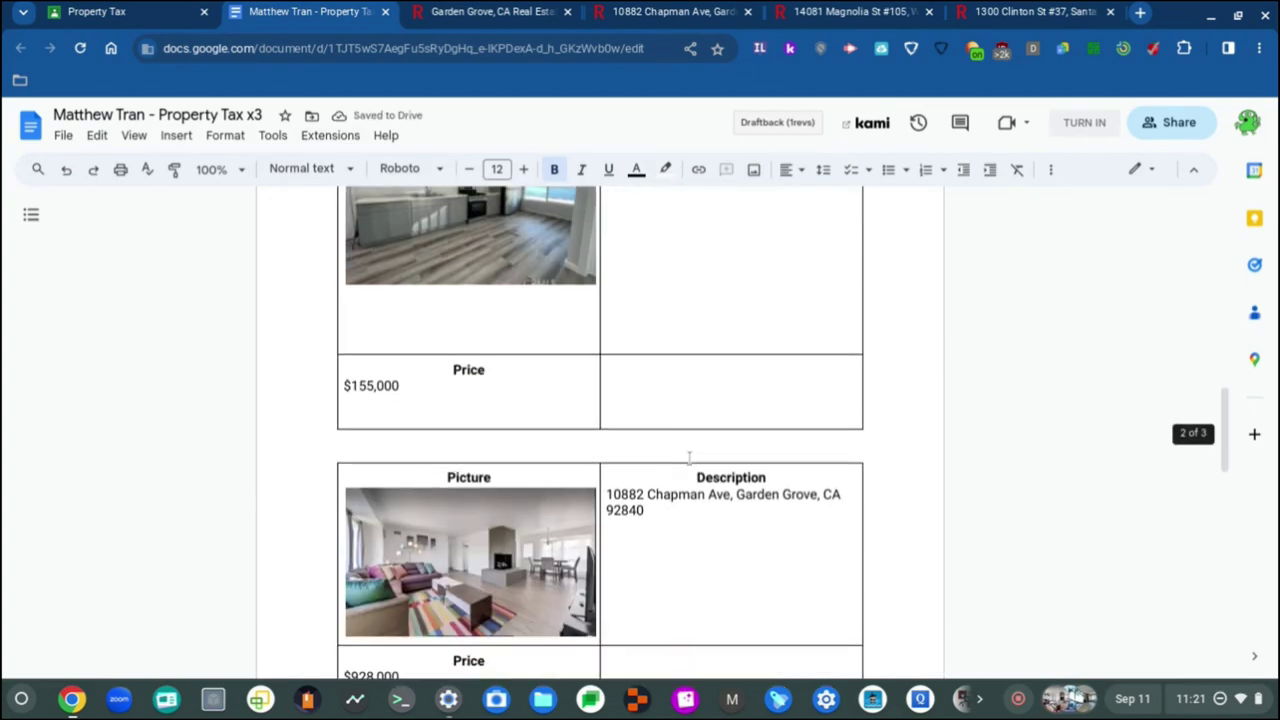
pyautogui.click(651, 359)
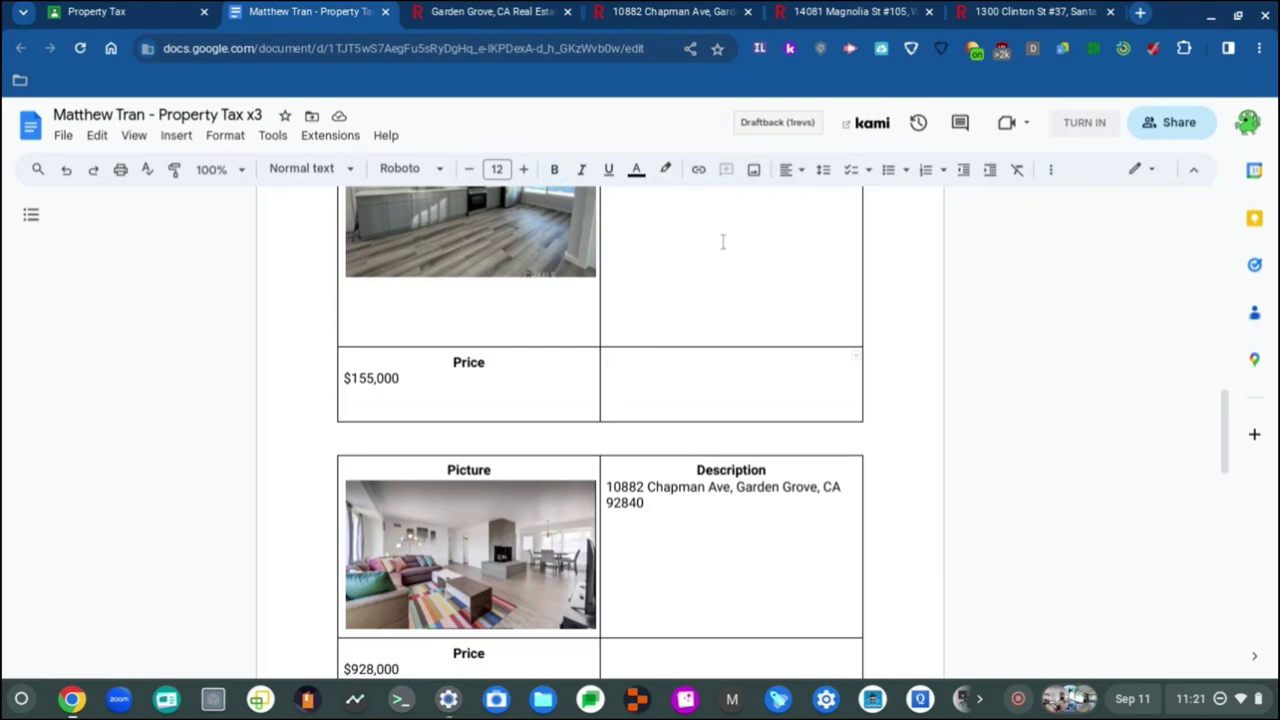
pyautogui.hotkey('ctrl', 'v')
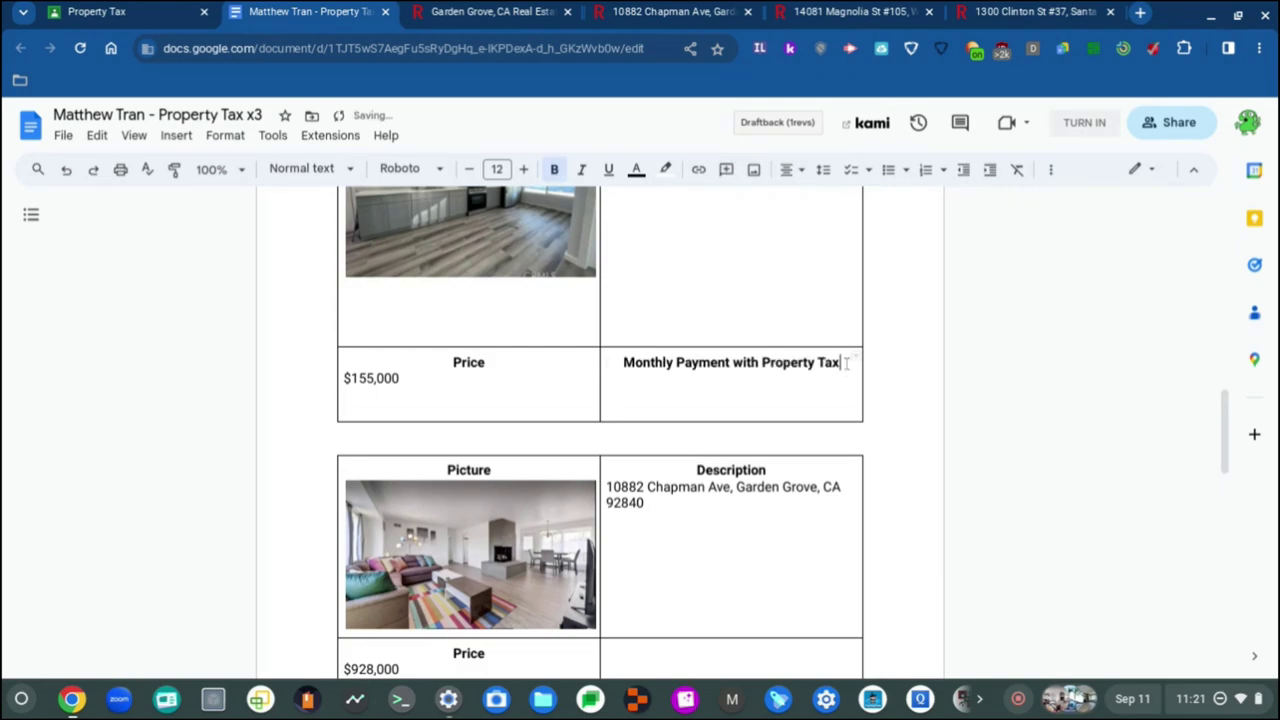
pyautogui.moveTo(845, 363); pyautogui.dragTo(618, 363)
pyautogui.hotkey('ctrl', 'c')
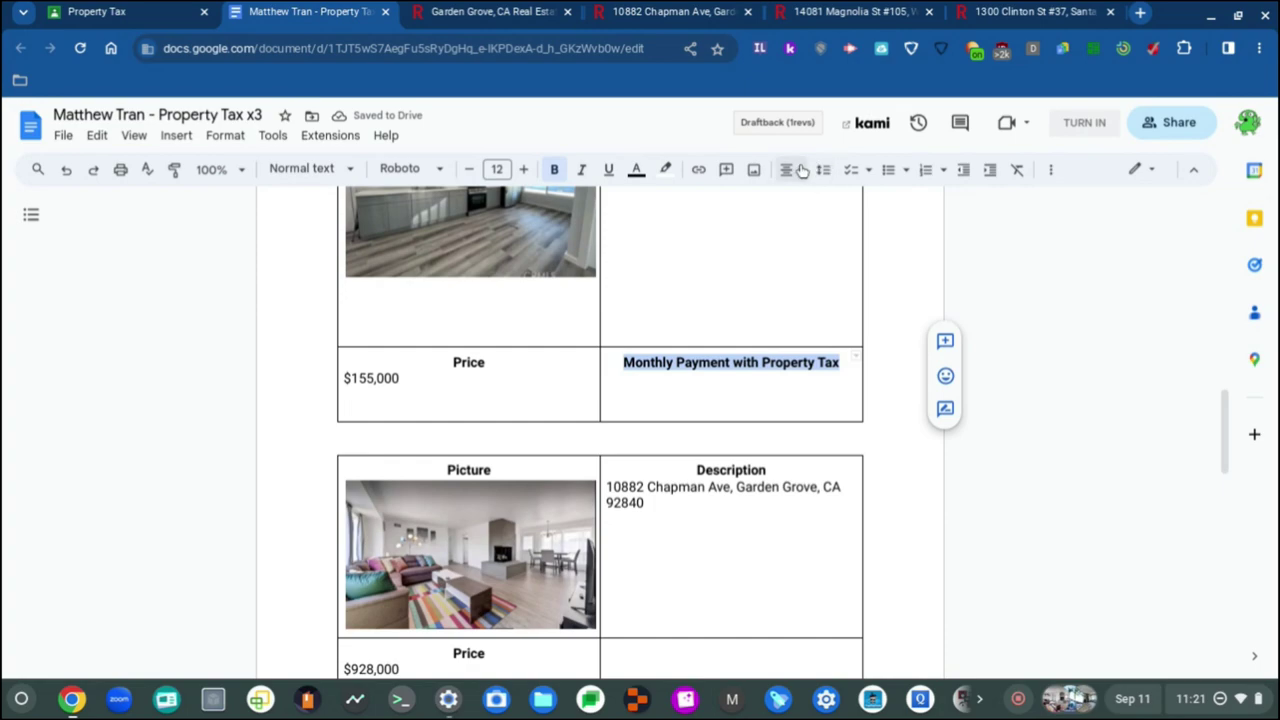
pyautogui.click(801, 170)
pyautogui.click(815, 201)
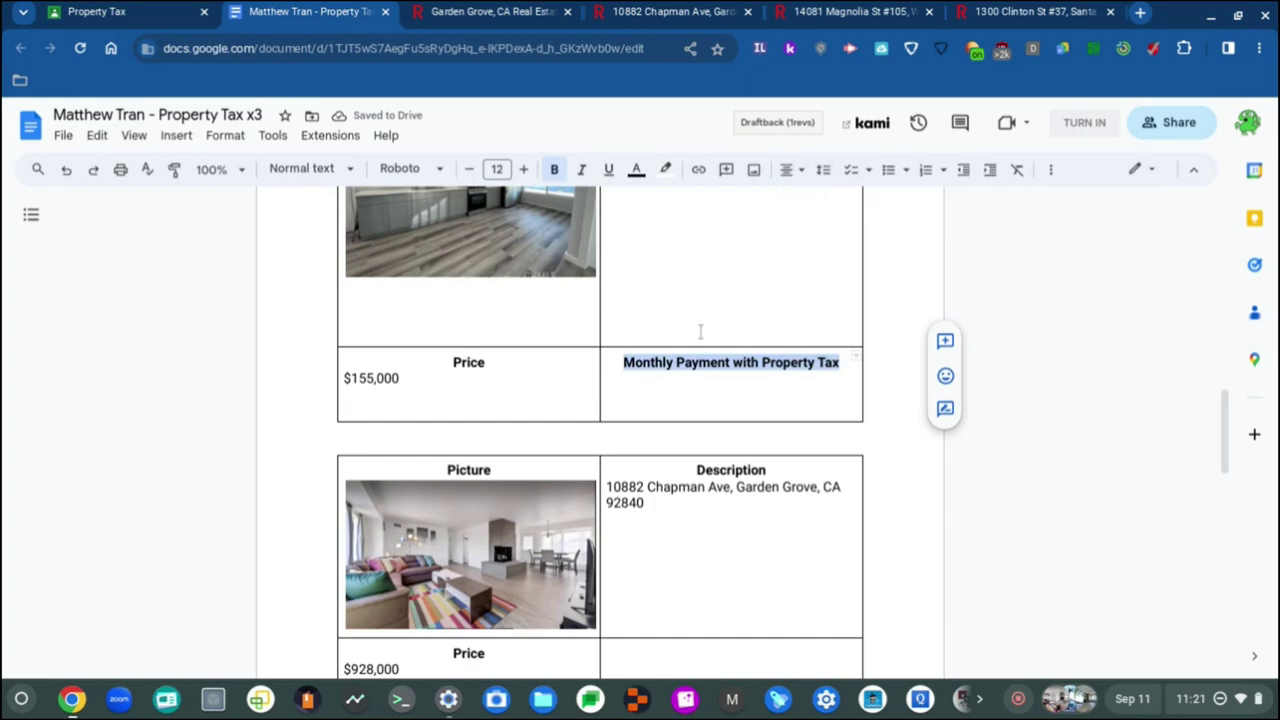
pyautogui.click(849, 369)
# Step: Add a non-bold line below the Magnolia table's heading
pyautogui.scroll(1, 849, 369)
pyautogui.scroll(-10, 843, 366)
pyautogui.scroll(10, 843, 366)
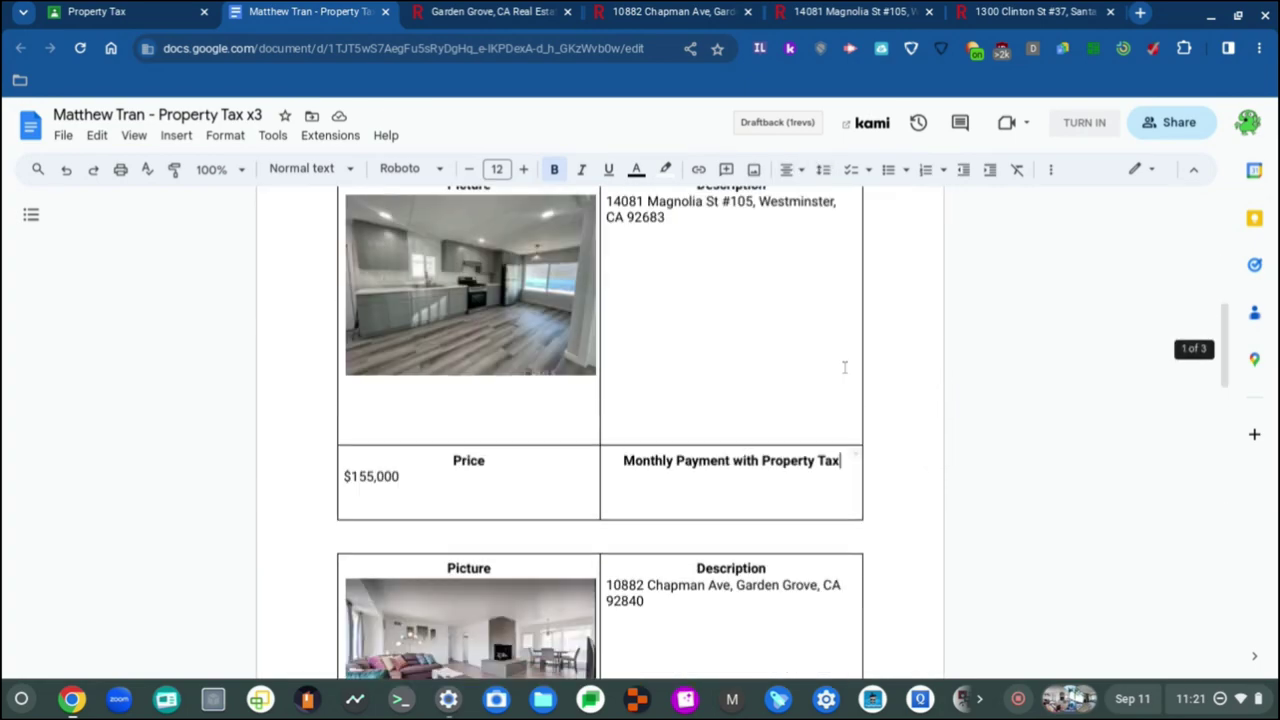
pyautogui.scroll(-1, 845, 368)
pyautogui.press('Return')
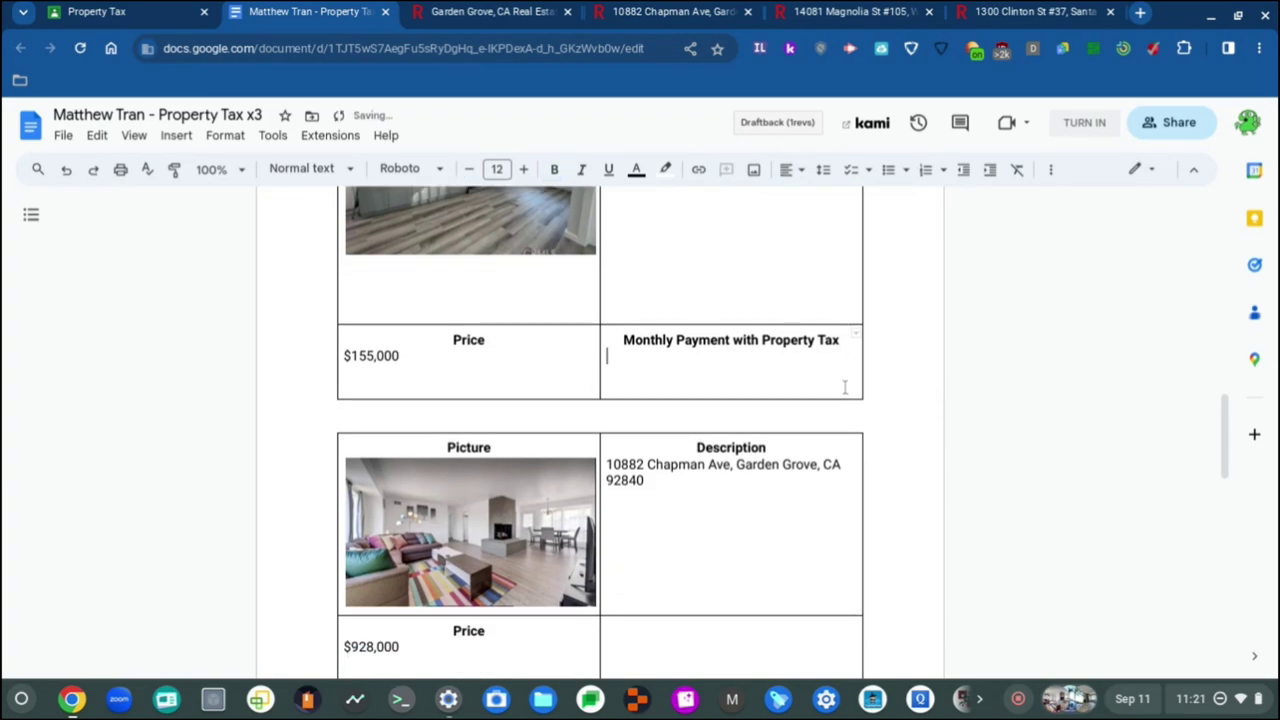
pyautogui.scroll(-8, 843, 386)
pyautogui.scroll(1, 732, 369)
pyautogui.click(719, 366)
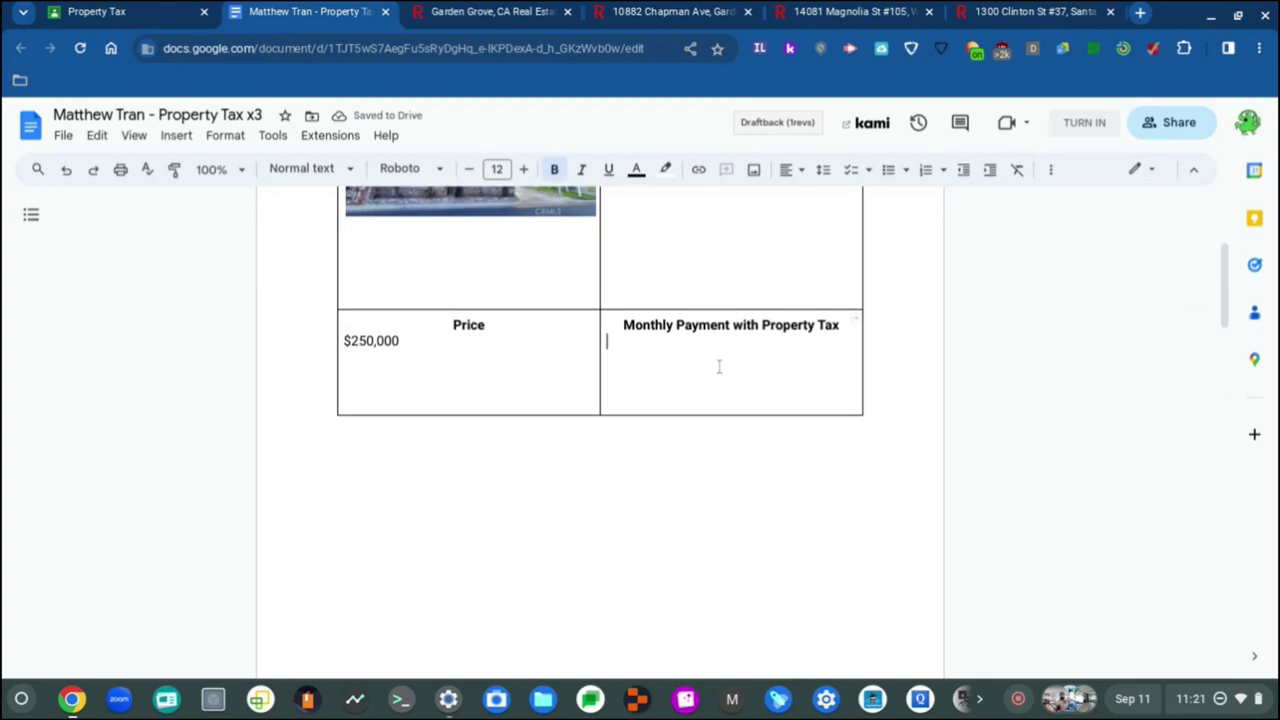
pyautogui.hotkey('ctrl', 'b')
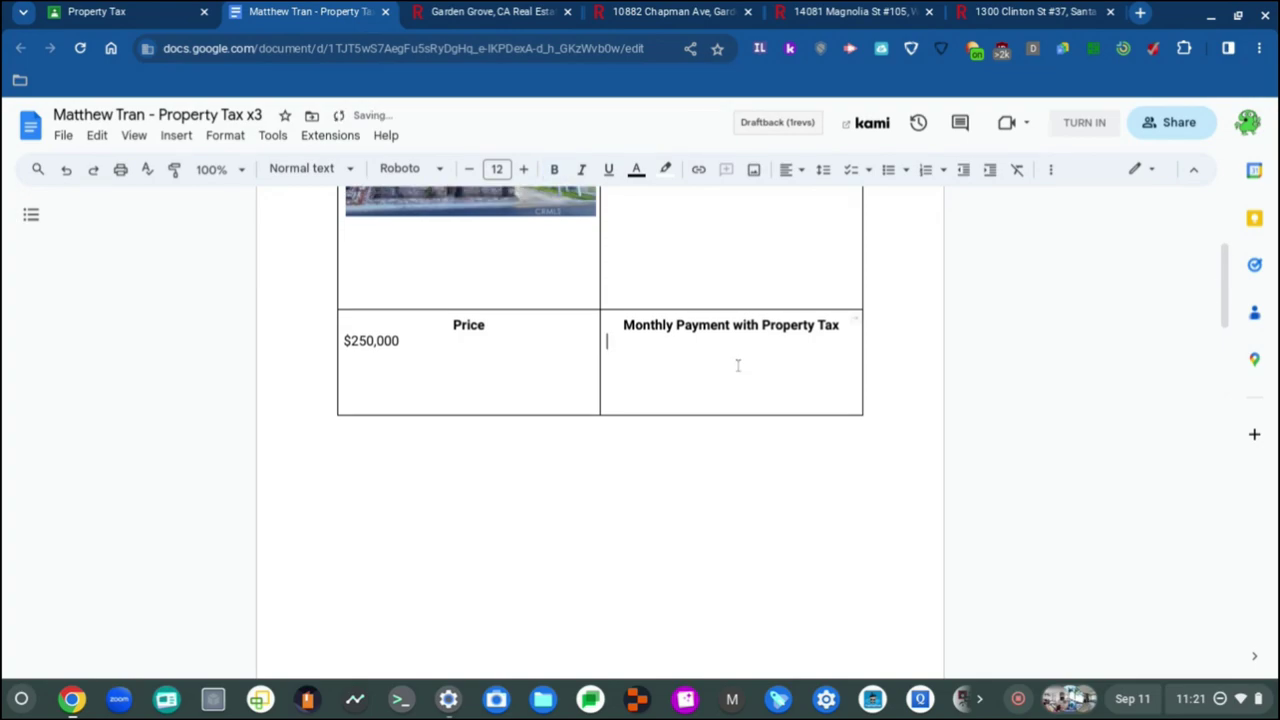
pyautogui.click(717, 327)
pyautogui.click(690, 350)
# Step: Paste the Monthly Payment with Property Tax heading beside $928,000, with a non-bold line below
pyautogui.scroll(-10, 635, 396)
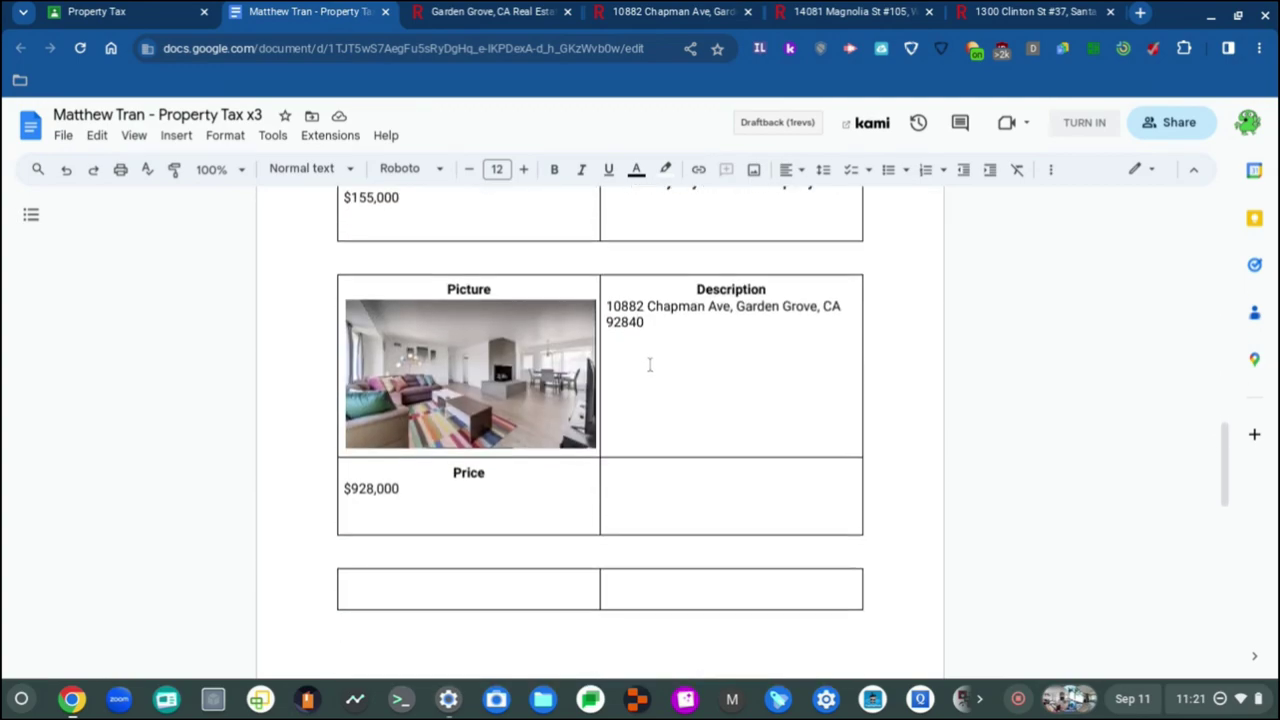
pyautogui.scroll(3, 649, 365)
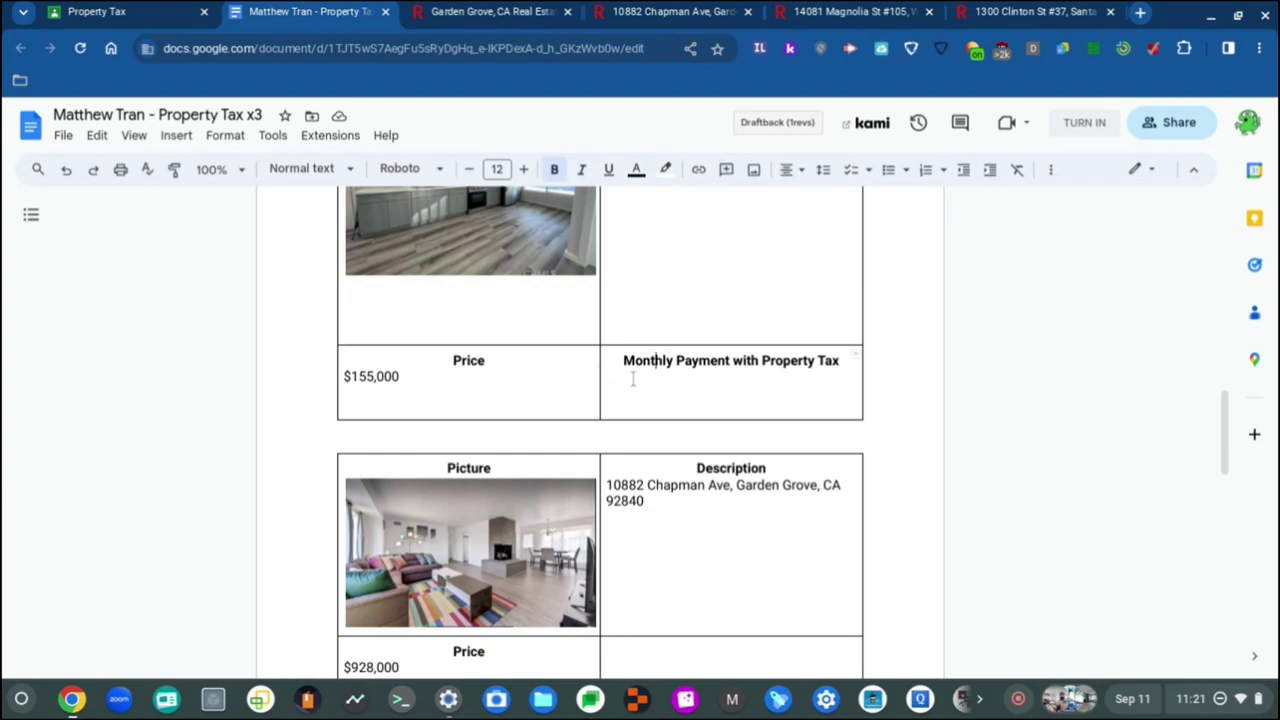
pyautogui.scroll(-3, 633, 379)
pyautogui.scroll(3, 633, 379)
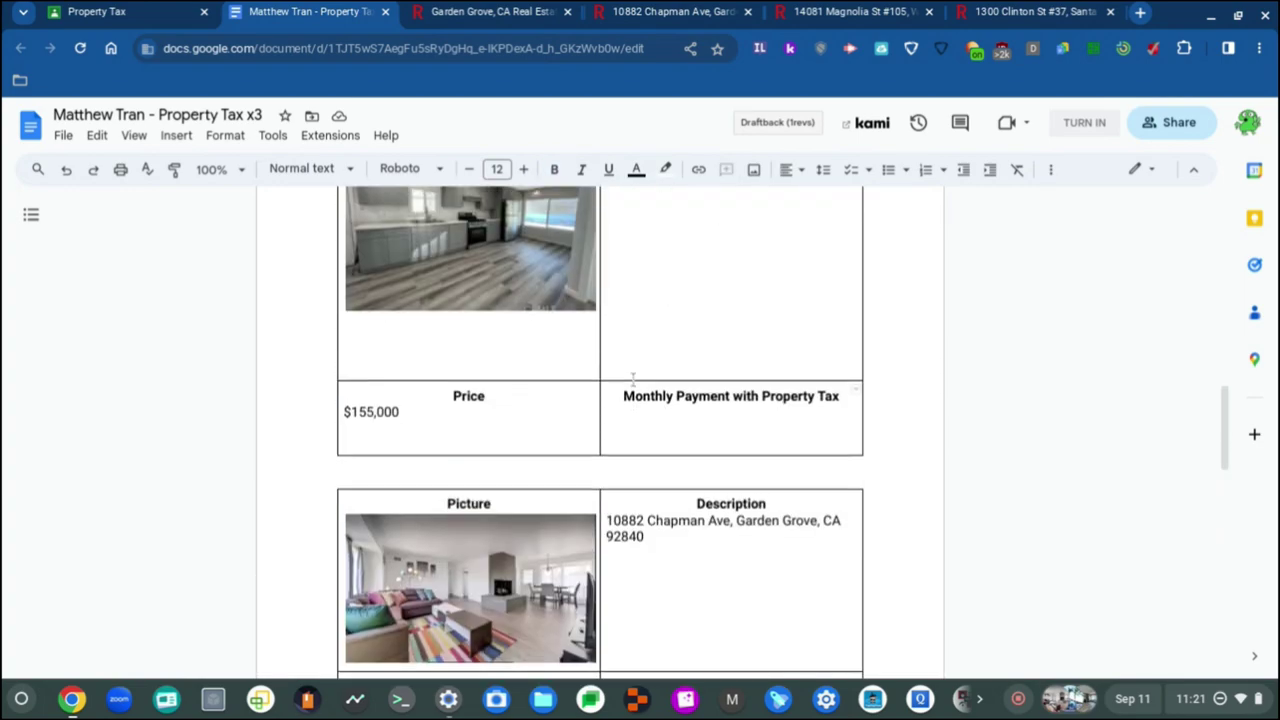
pyautogui.scroll(-3, 633, 379)
pyautogui.scroll(2, 633, 379)
pyautogui.scroll(-1, 633, 379)
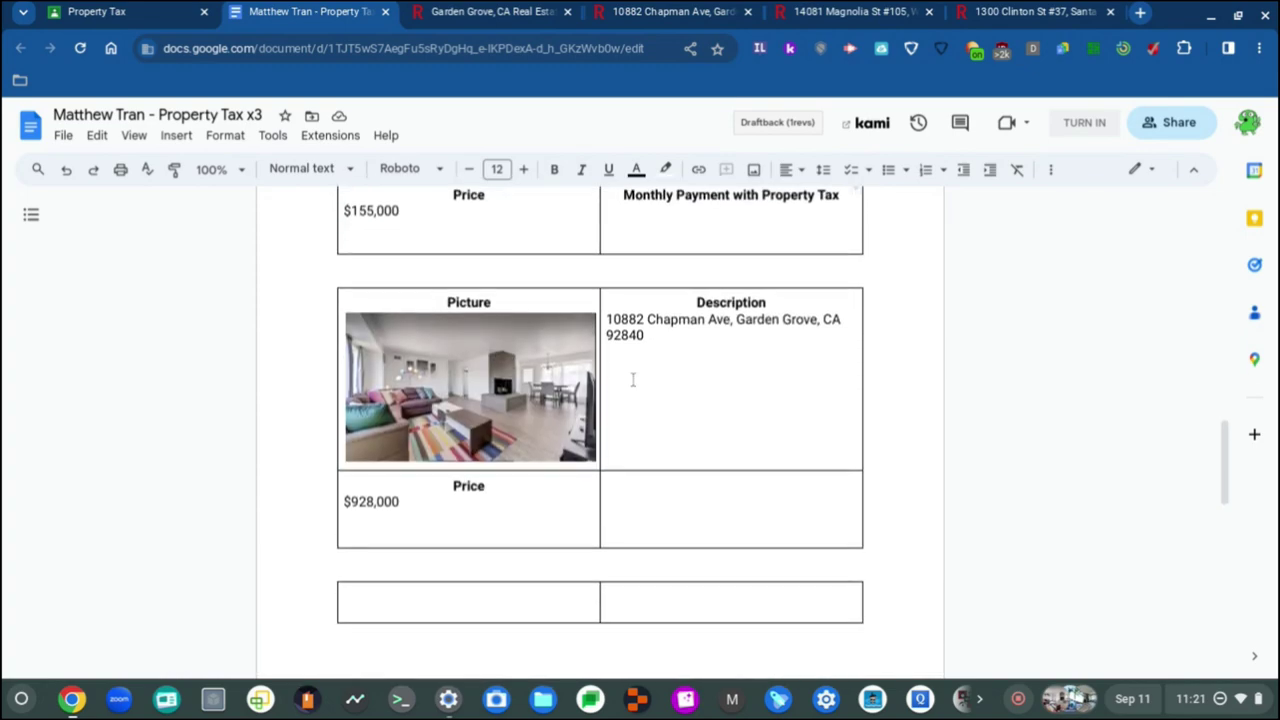
pyautogui.click(655, 488)
pyautogui.hotkey('ctrl', 'v')
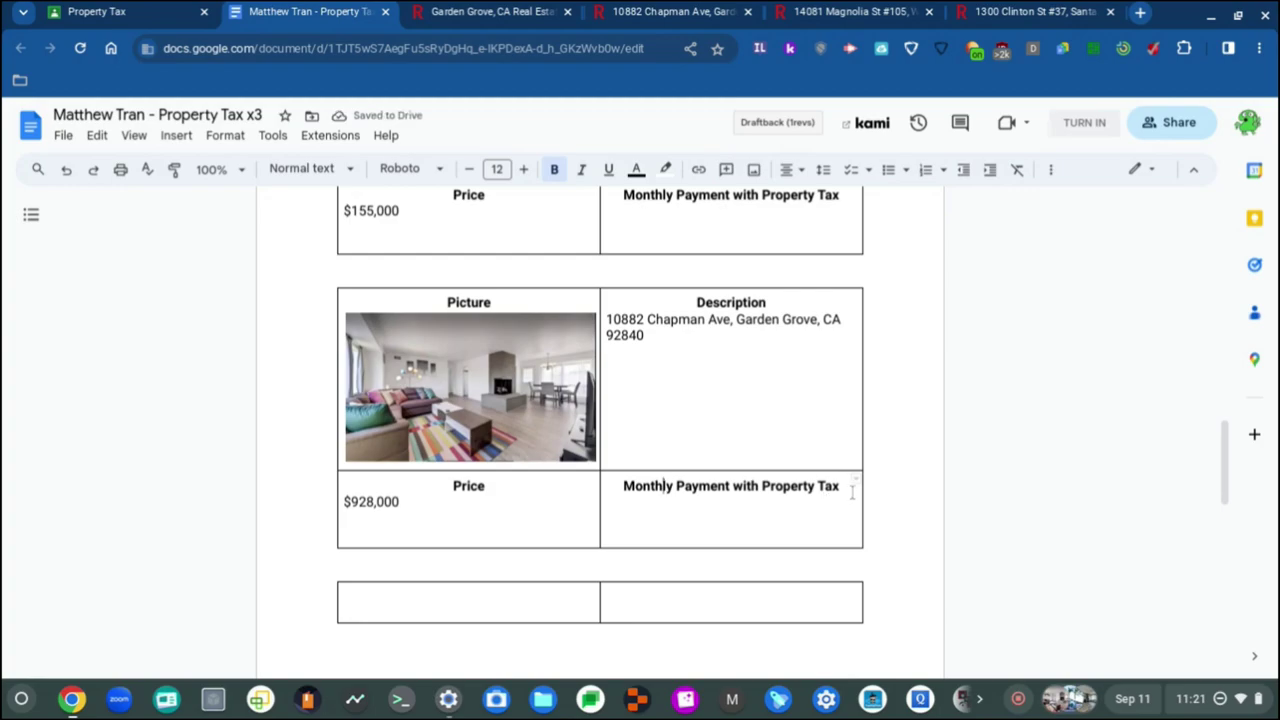
pyautogui.press('Return')
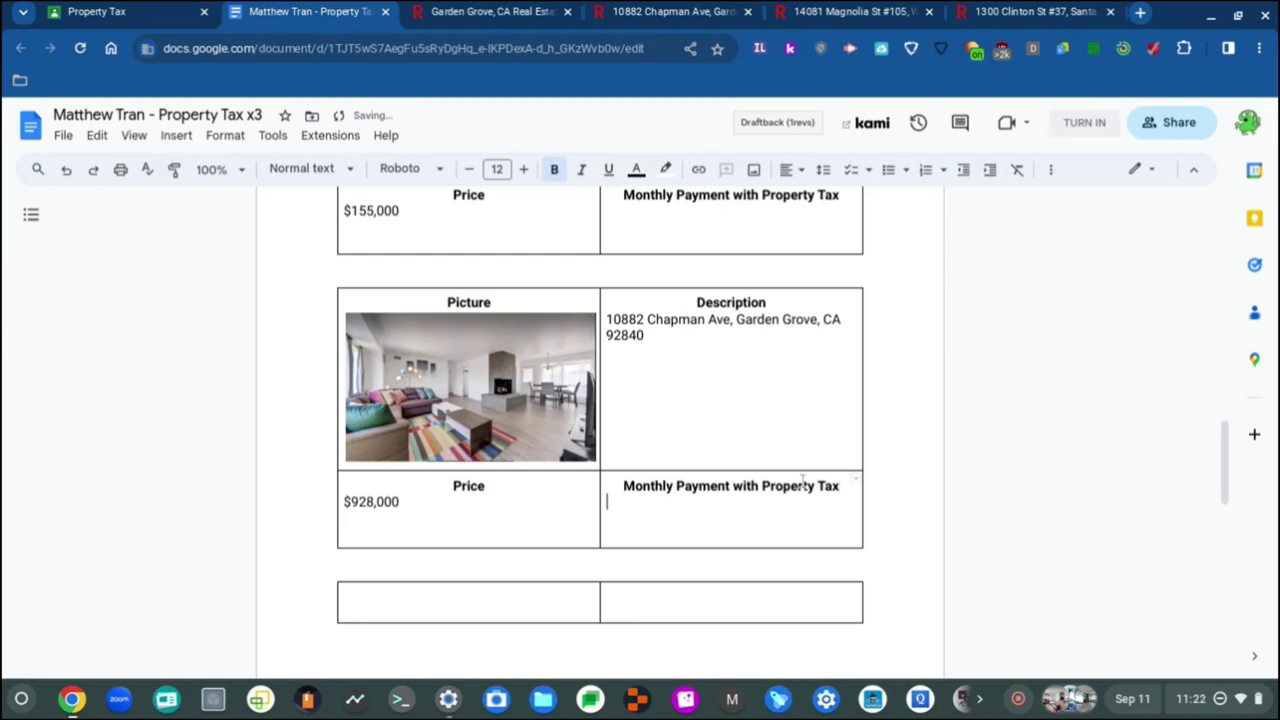
pyautogui.hotkey('ctrl', 'b')
# Step: Check the empty lines under the Monthly Payment headings, including the $250,000 listing's
pyautogui.scroll(10, 670, 507)
pyautogui.scroll(-20, 669, 506)
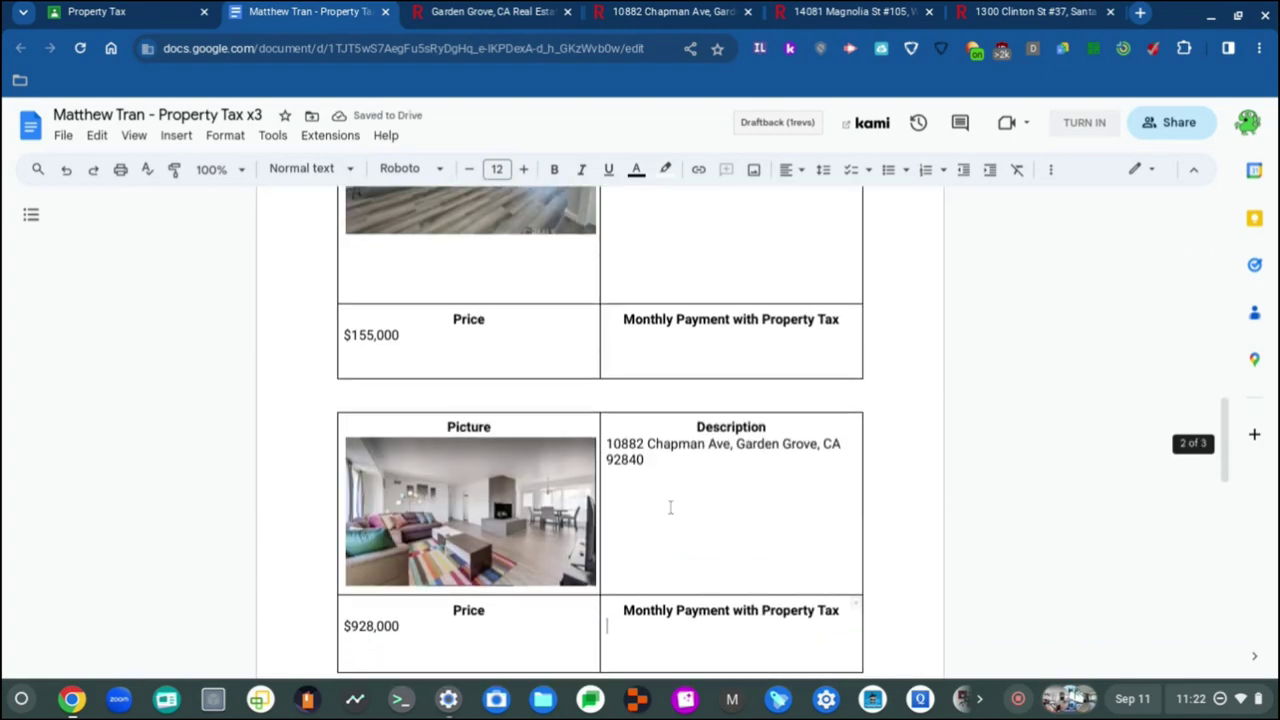
pyautogui.scroll(20, 695, 357)
pyautogui.scroll(-15, 695, 357)
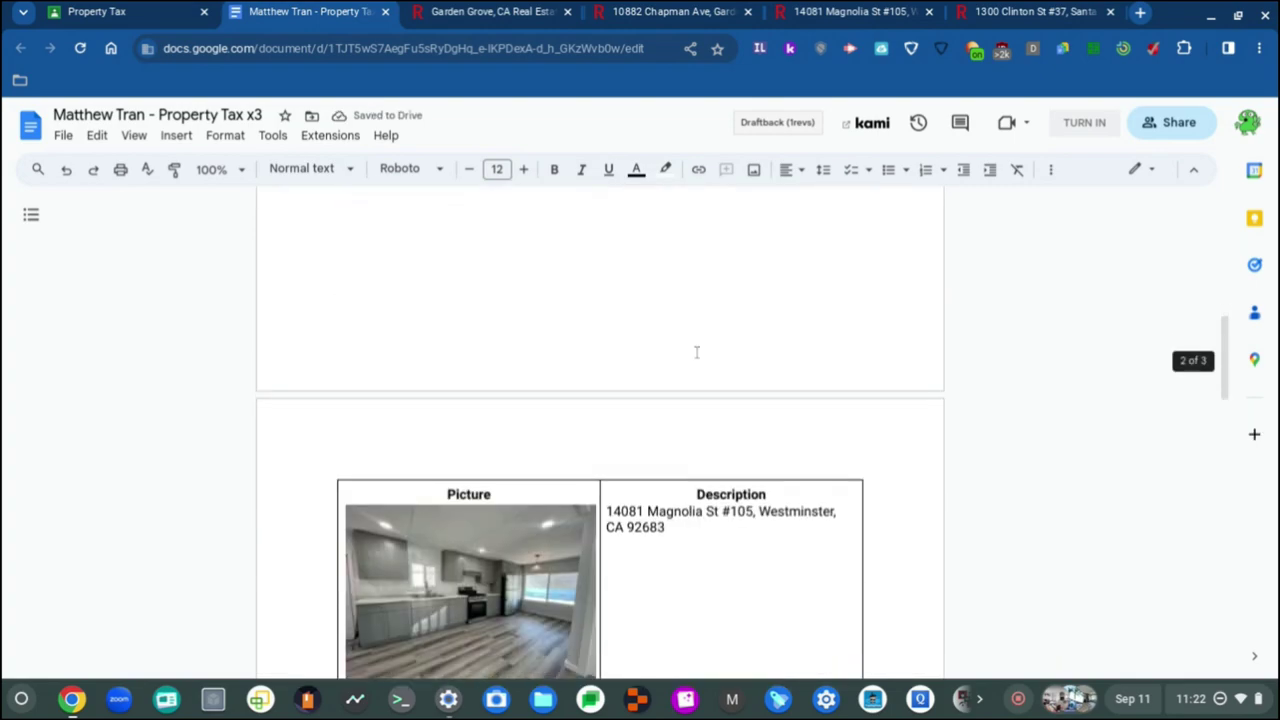
pyautogui.scroll(-4, 697, 350)
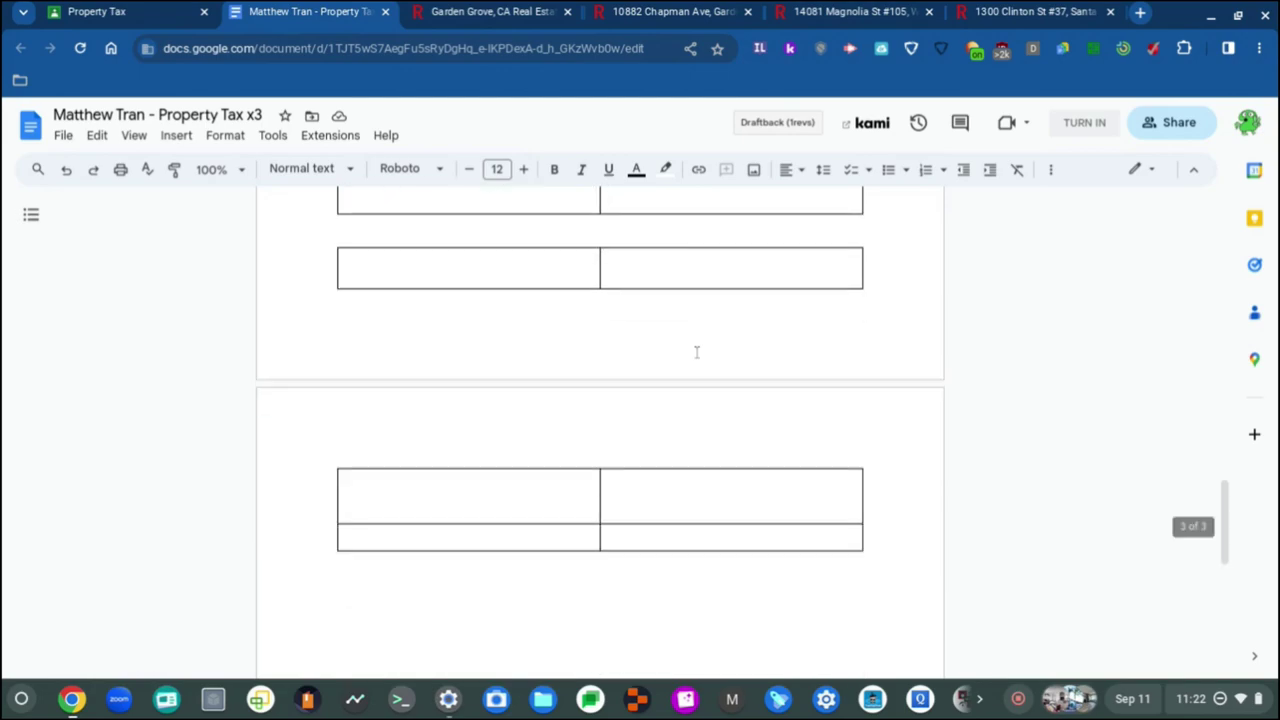
pyautogui.scroll(4, 697, 351)
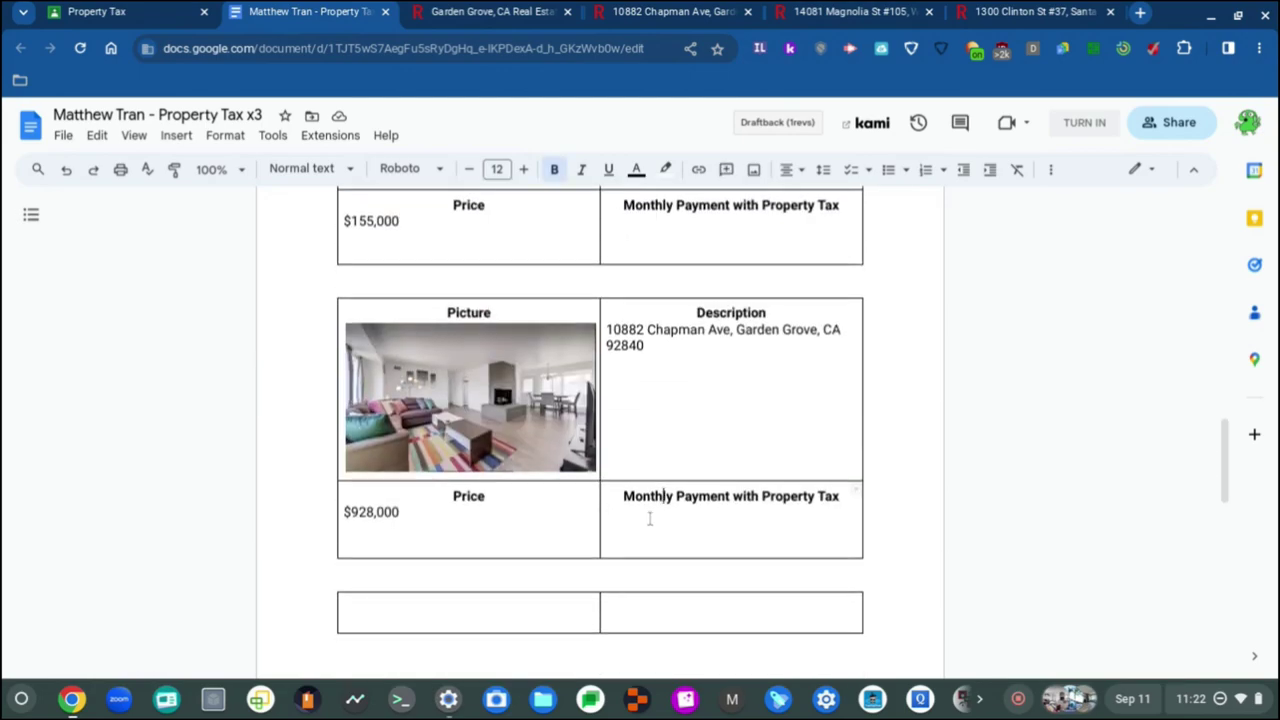
pyautogui.scroll(-3, 646, 526)
pyautogui.scroll(7, 647, 528)
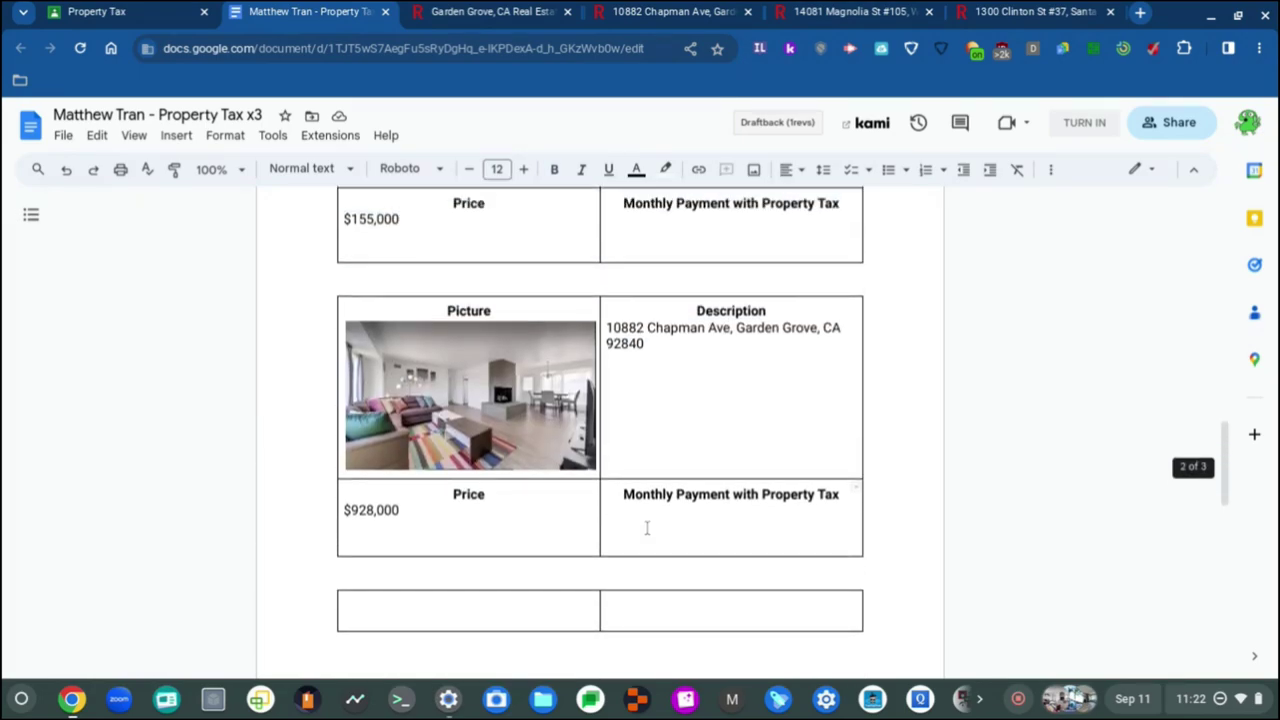
pyautogui.click(659, 476)
pyautogui.click(652, 520)
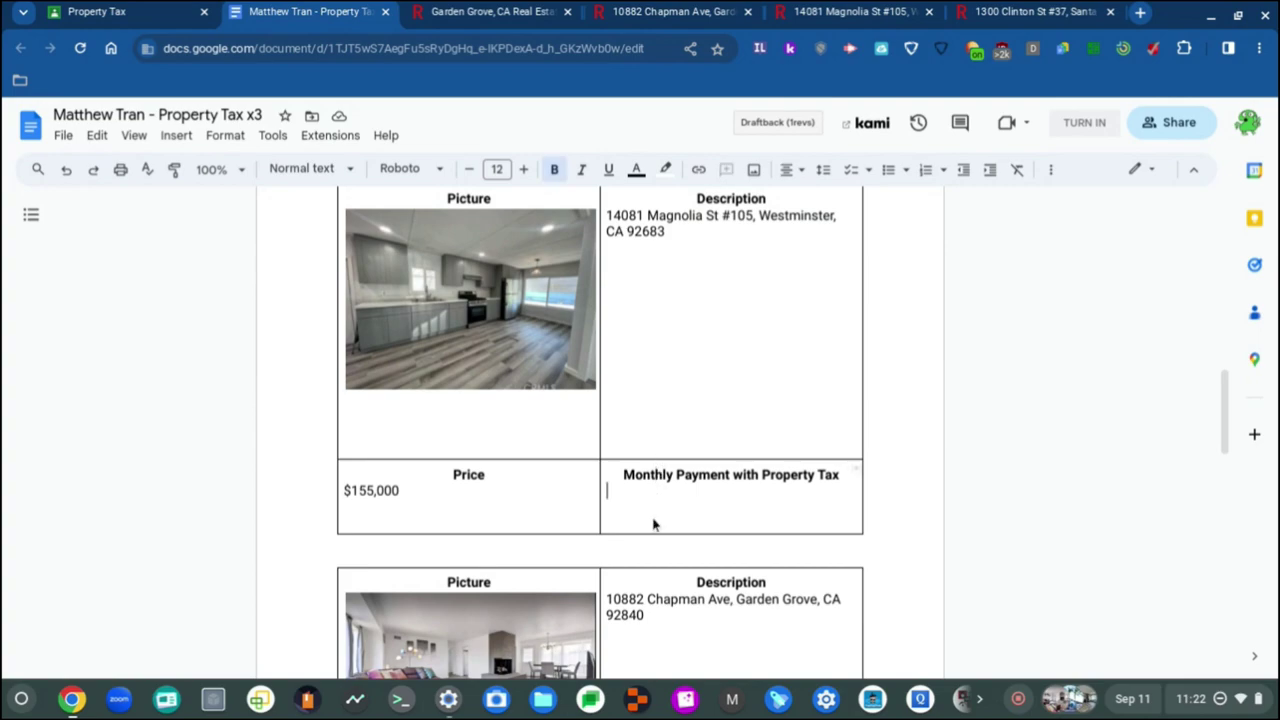
pyautogui.scroll(-7, 653, 523)
pyautogui.scroll(3, 653, 524)
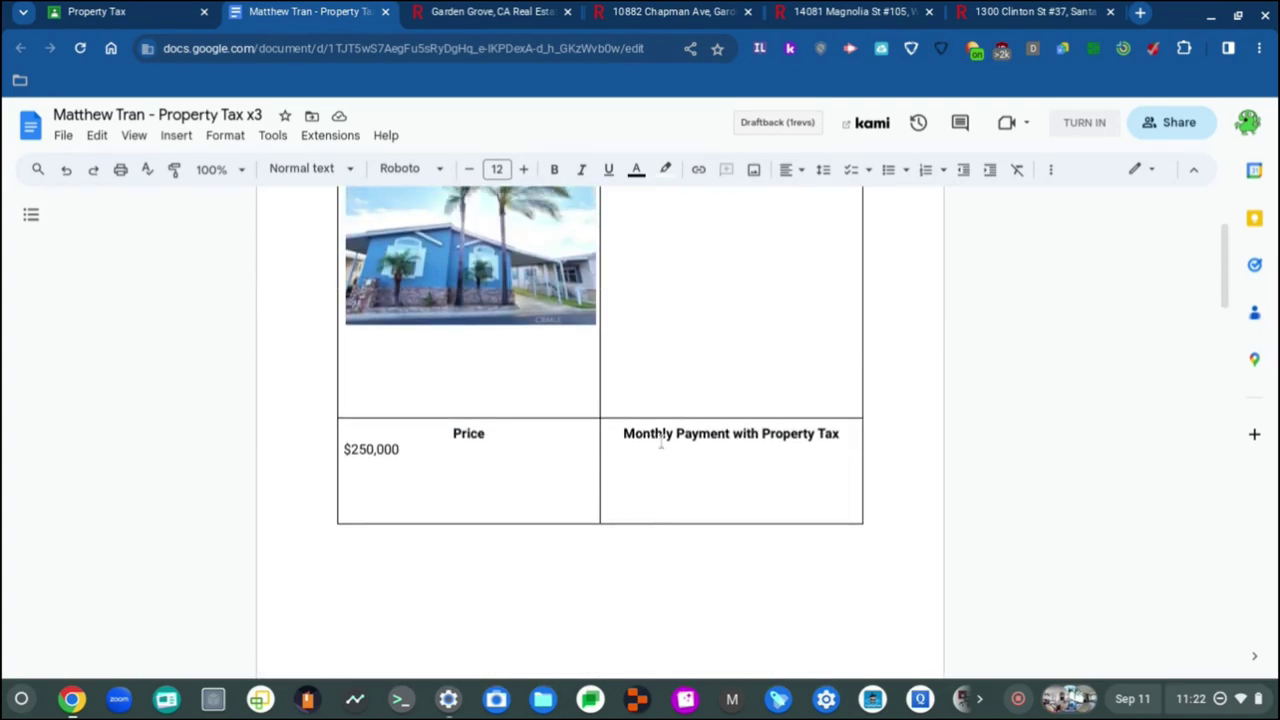
pyautogui.click(661, 432)
pyautogui.click(659, 516)
# Step: Check the Price cells holding $155,000 and $928,000
pyautogui.scroll(1, 655, 489)
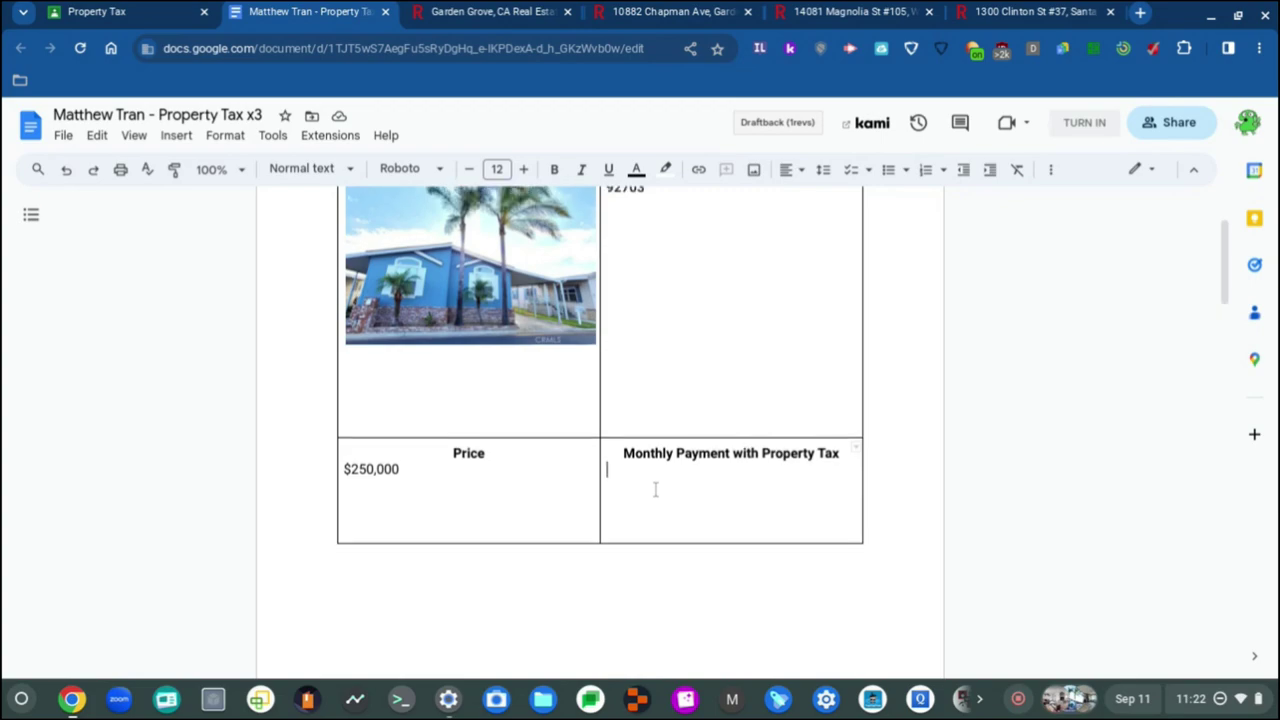
pyautogui.scroll(-12, 456, 489)
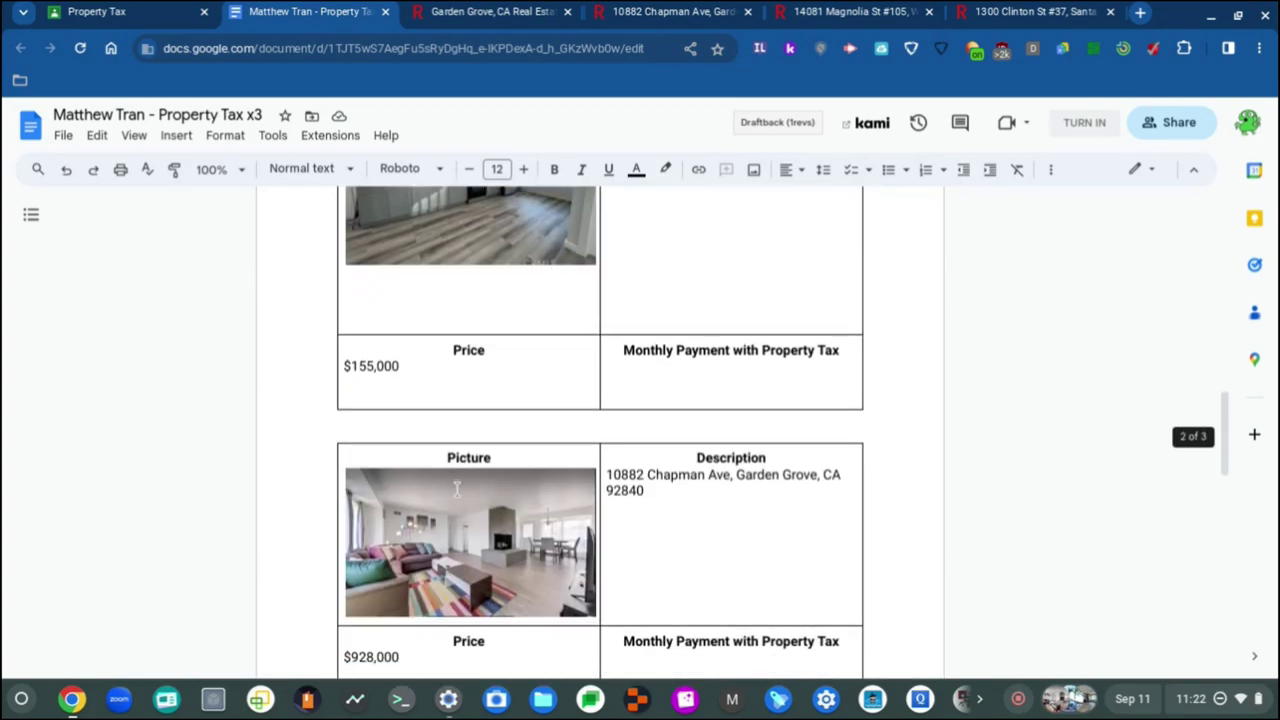
pyautogui.click(446, 366)
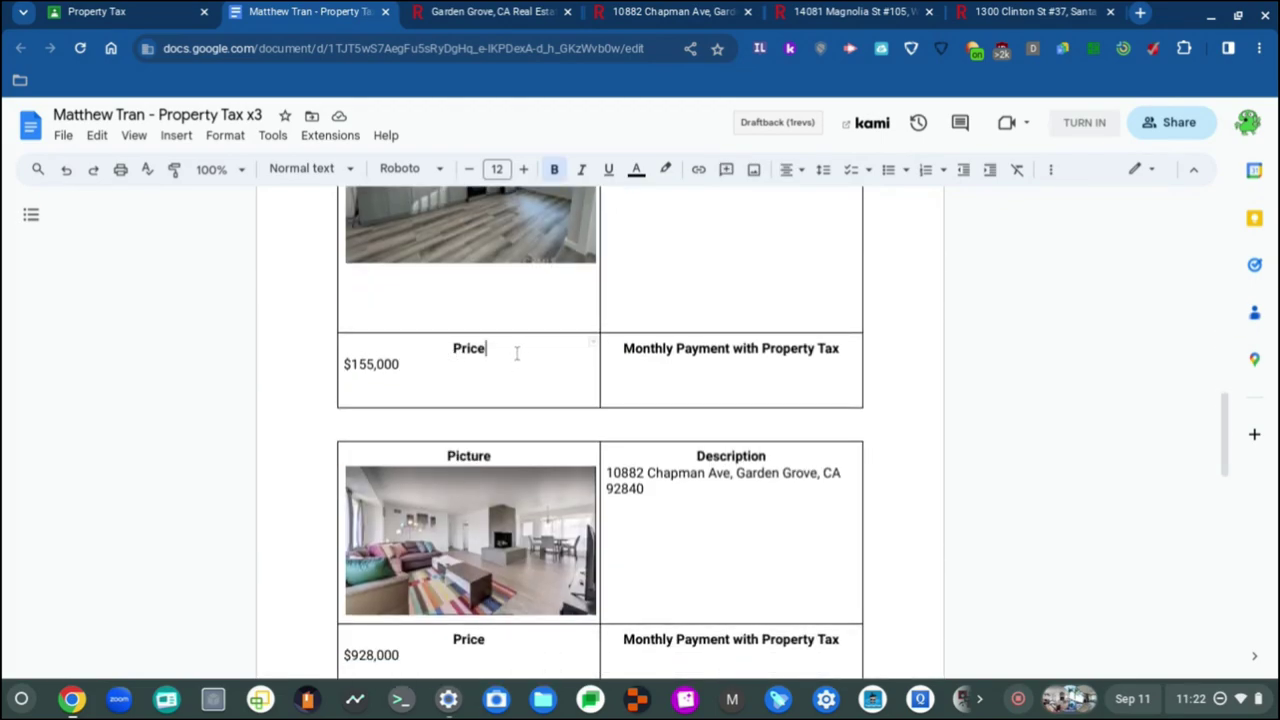
pyautogui.scroll(-3, 518, 365)
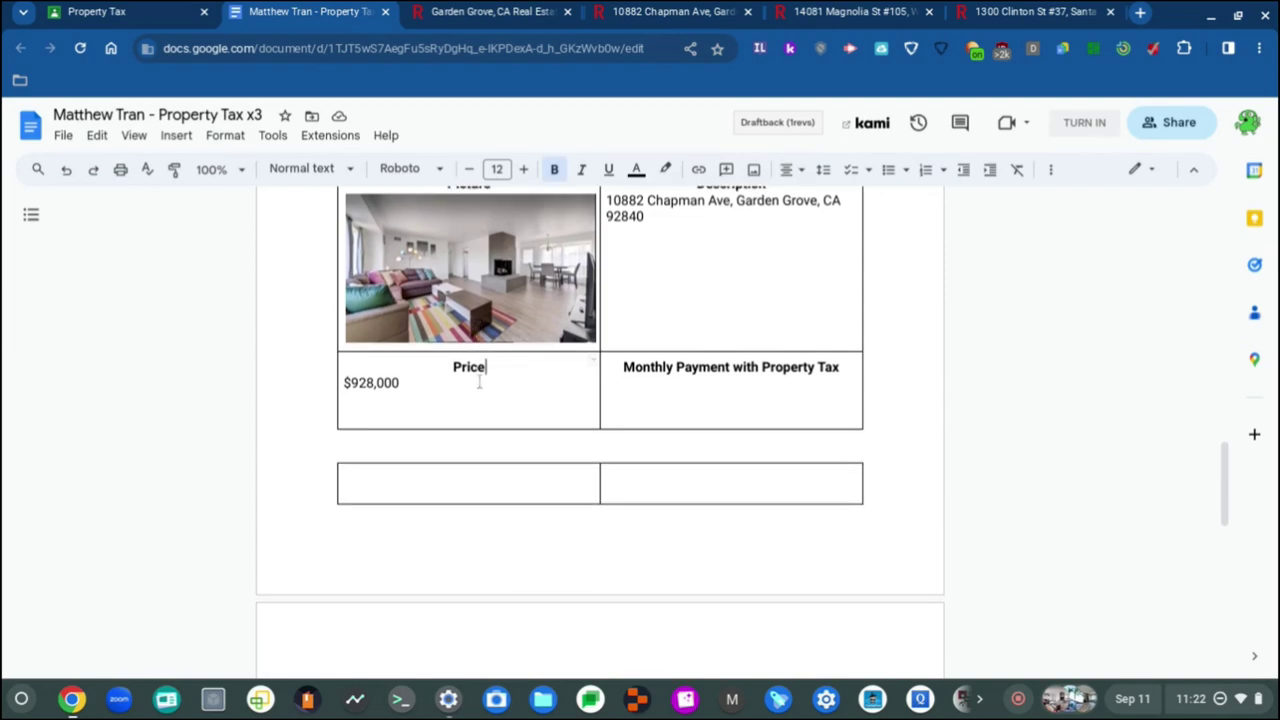
pyautogui.click(427, 395)
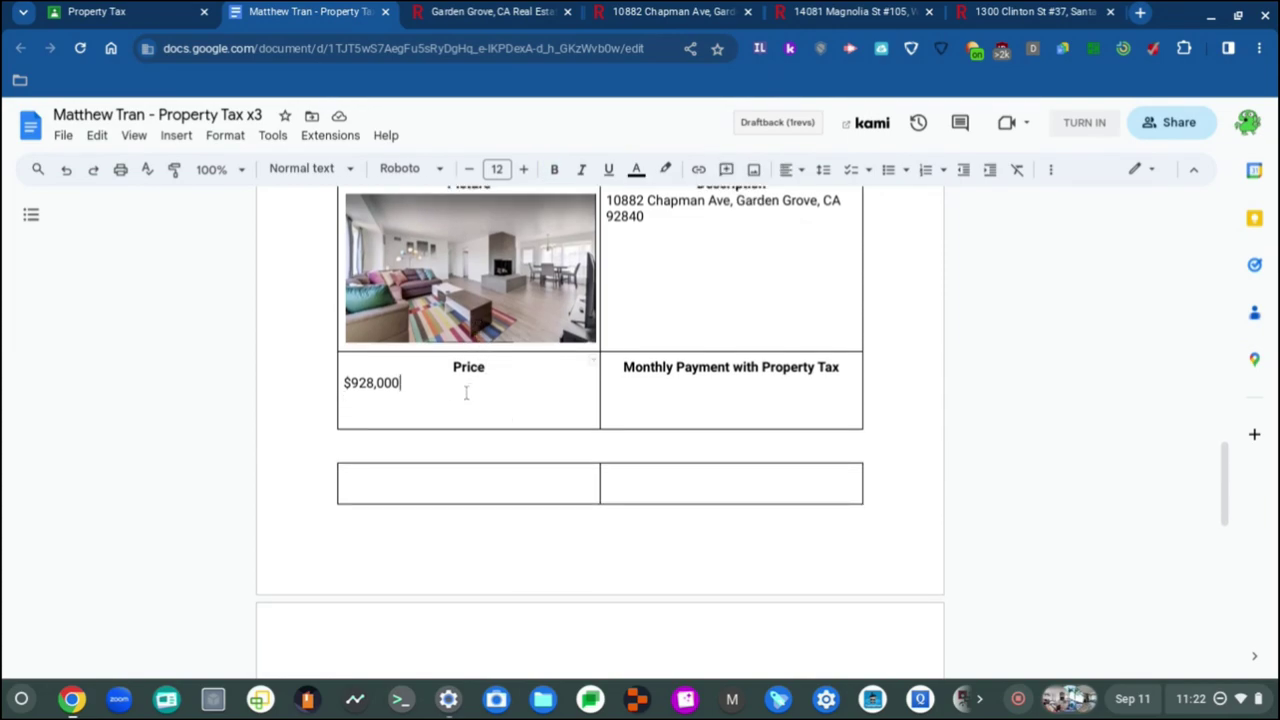
# Step: Set the empty table's first cell to Roboto, size 12
pyautogui.click(400, 480)
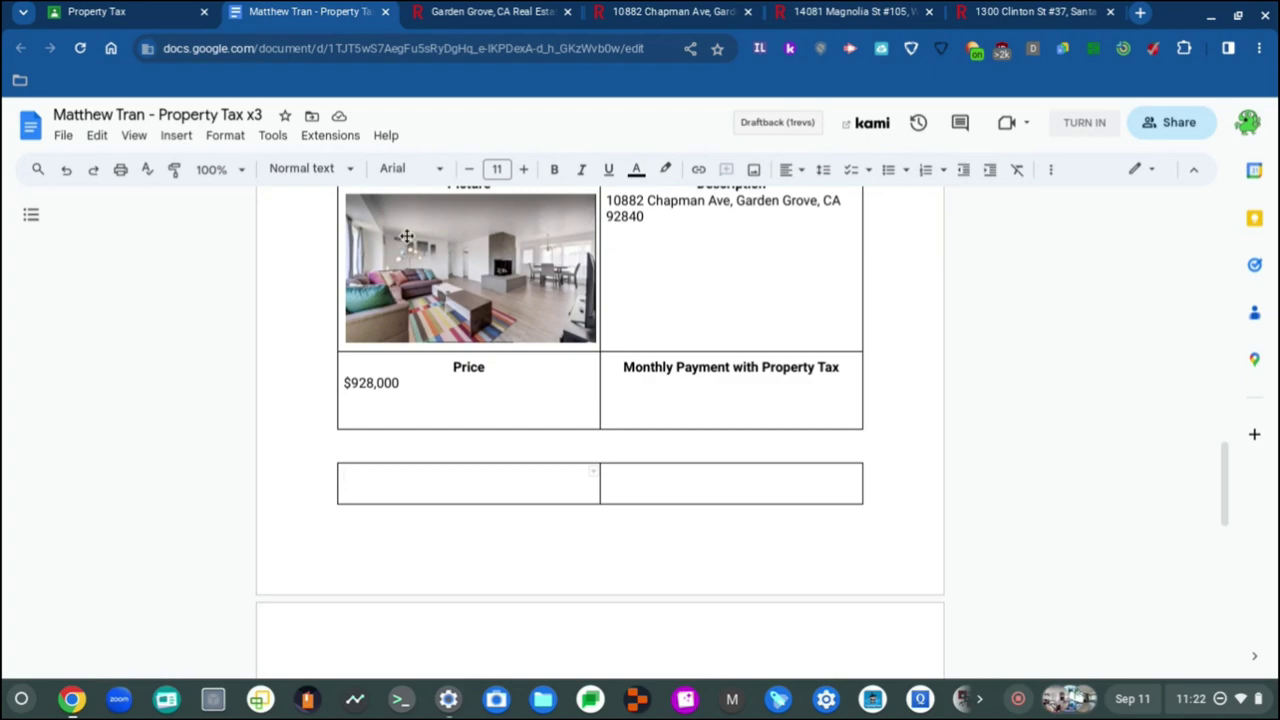
pyautogui.click(436, 172)
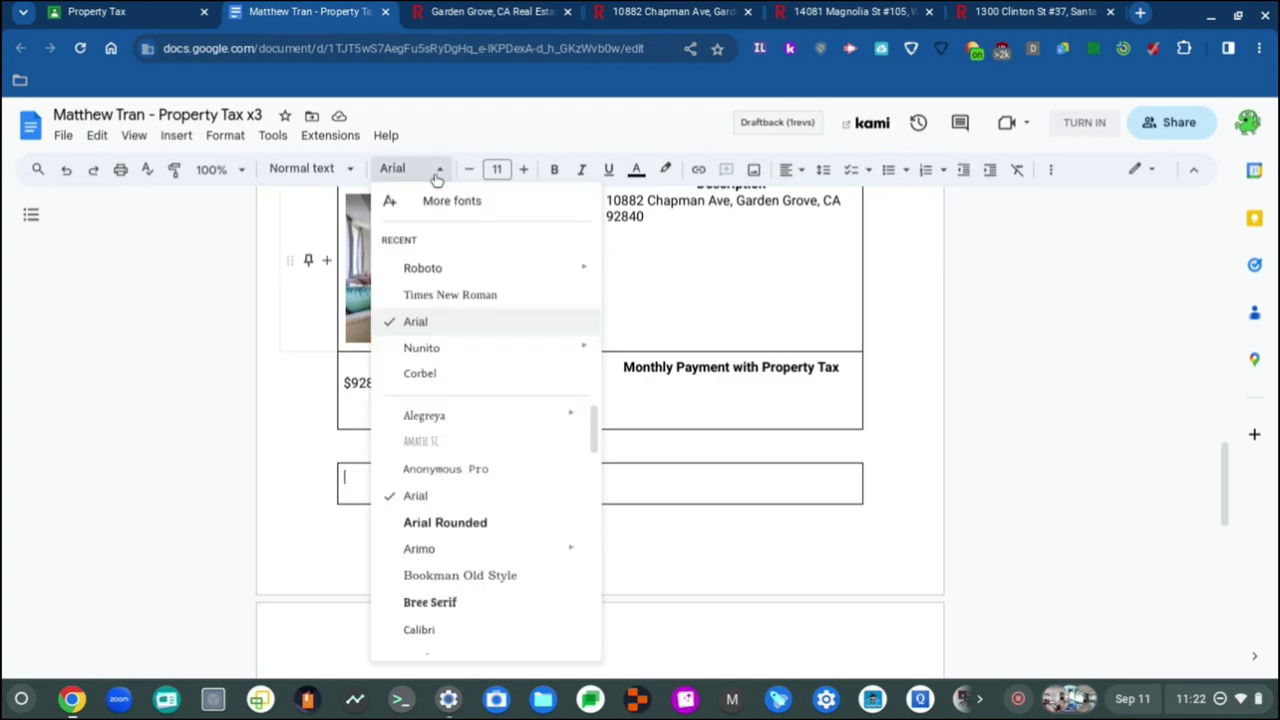
pyautogui.click(449, 271)
pyautogui.click(523, 169)
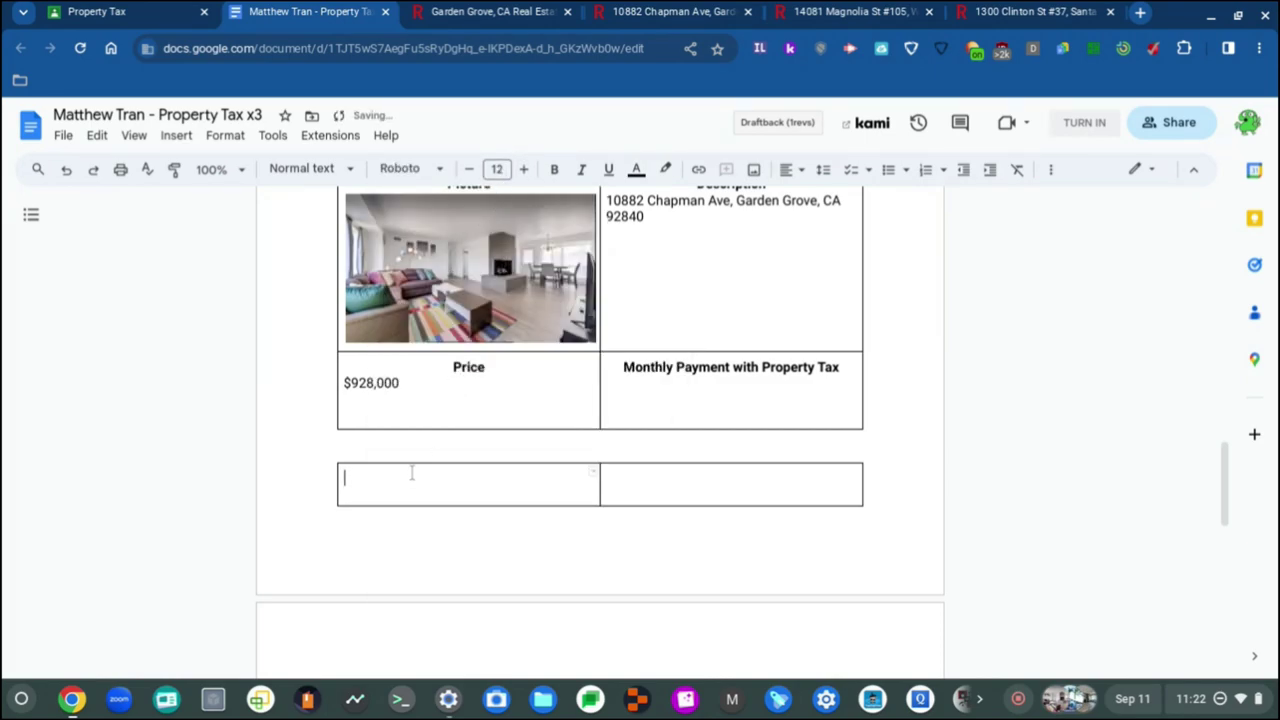
pyautogui.click(383, 490)
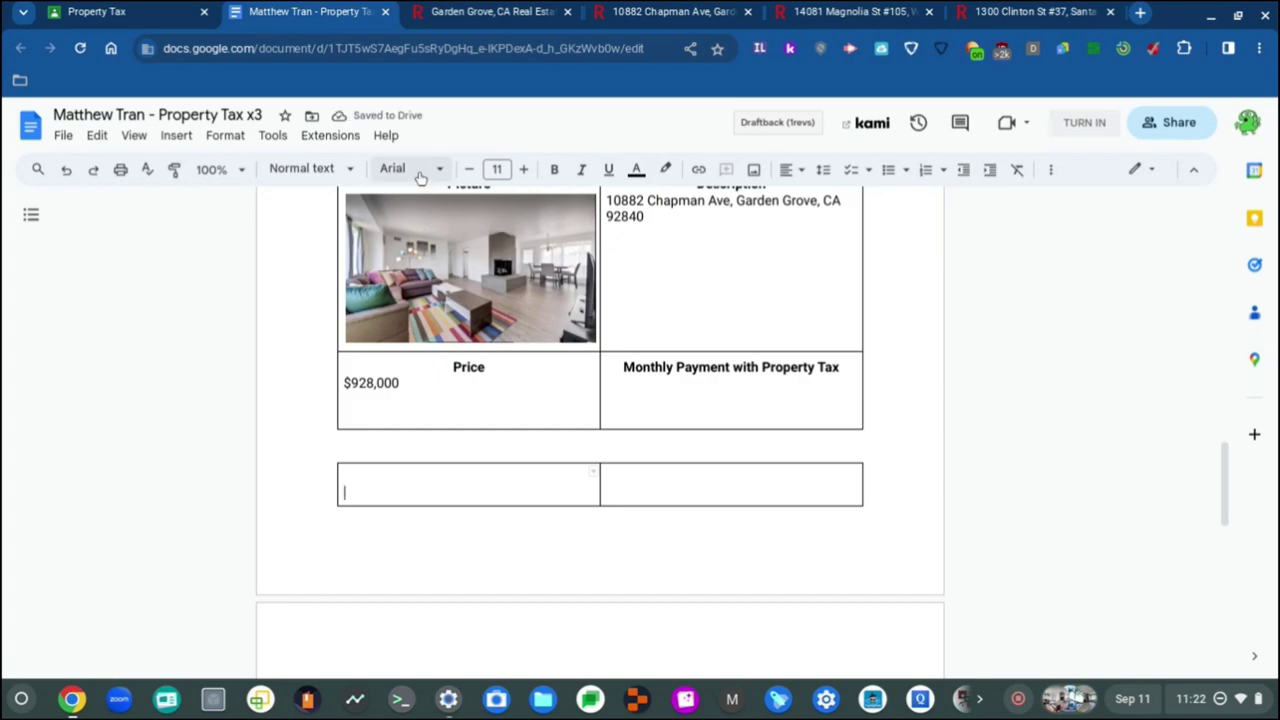
# Step: Set the empty table's first and right cells to Roboto, size 12
pyautogui.click(415, 169)
pyautogui.click(502, 170)
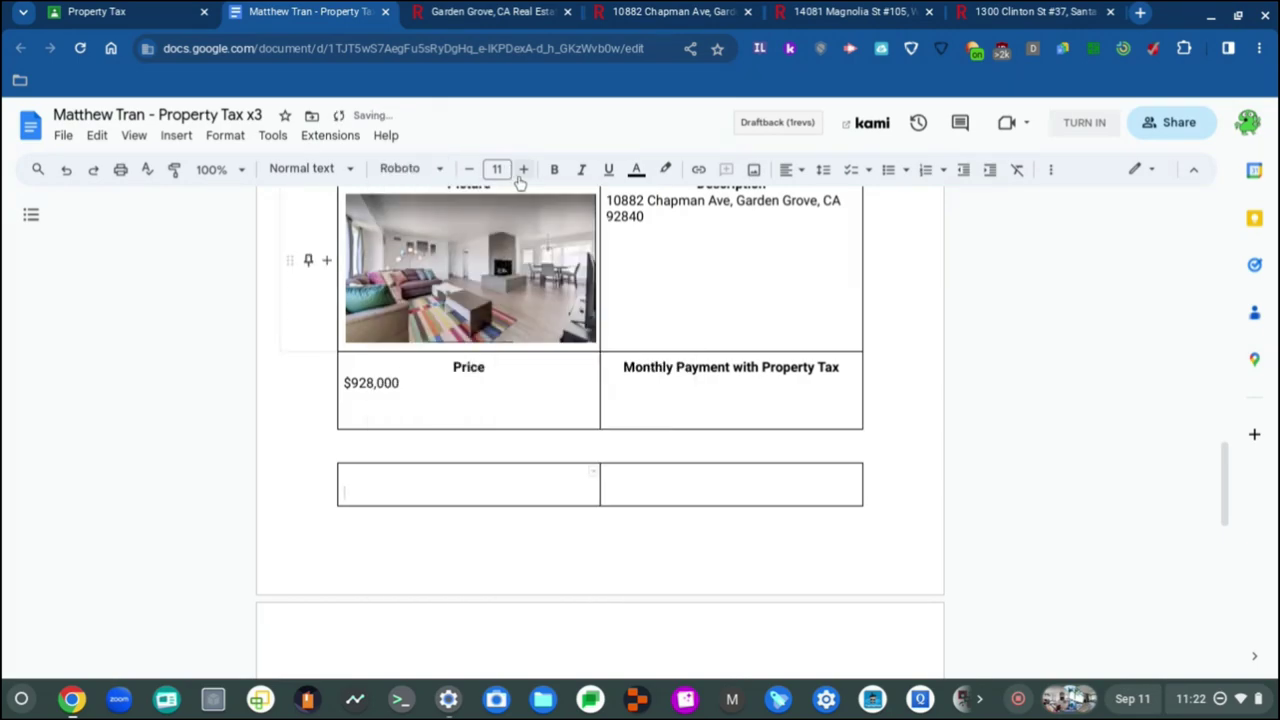
pyautogui.click(523, 169)
pyautogui.click(634, 479)
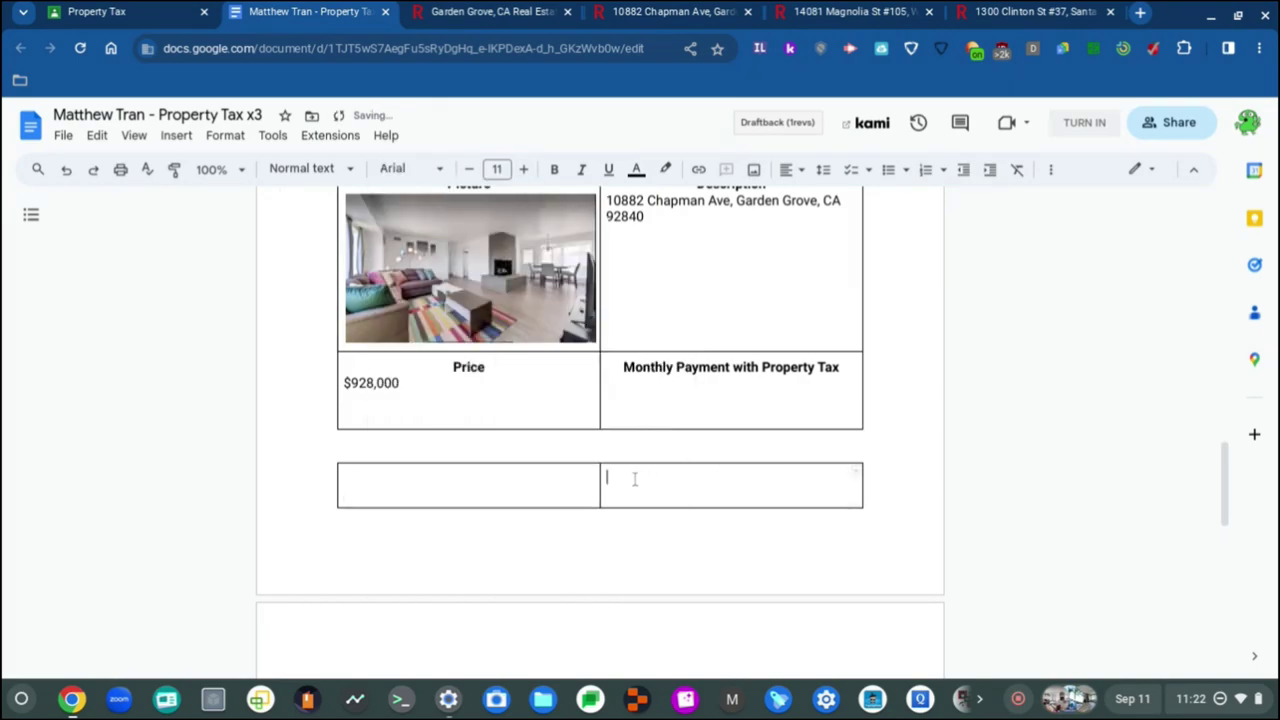
pyautogui.click(415, 169)
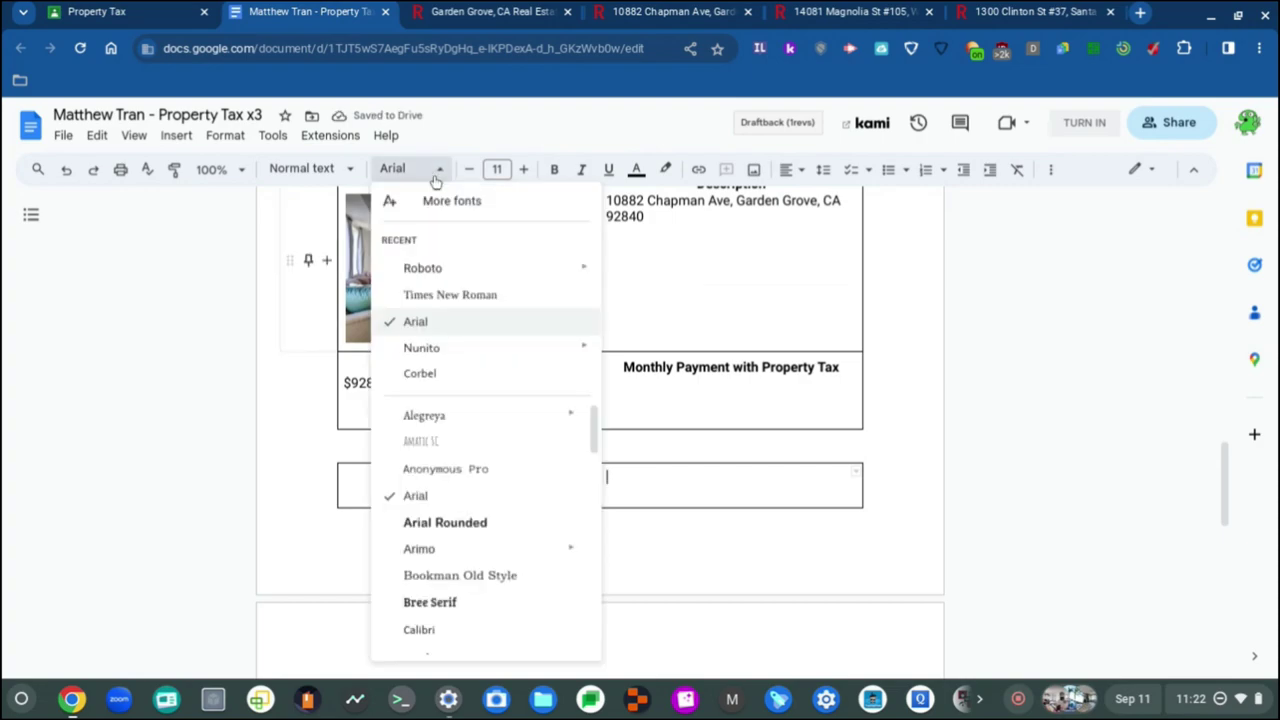
pyautogui.click(443, 266)
pyautogui.click(523, 169)
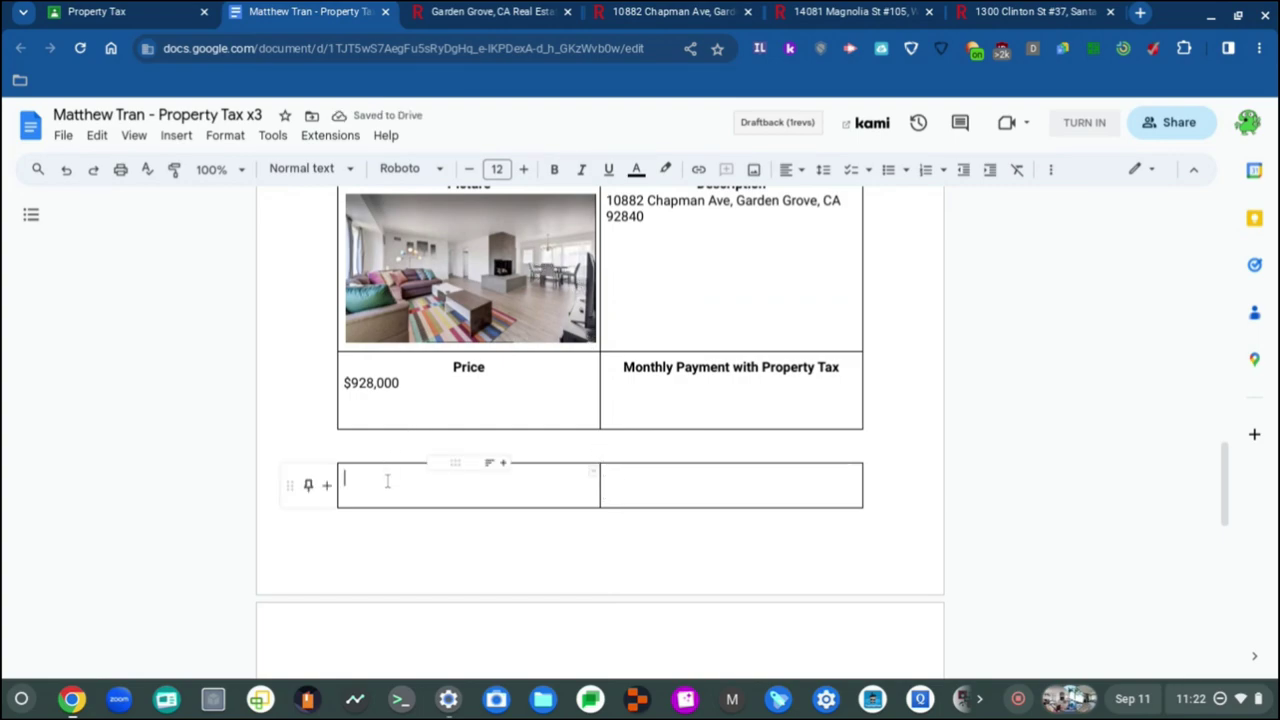
# Step: Set both lines of the page 3 table's first cell to Roboto, size 12
pyautogui.scroll(-4, 380, 491)
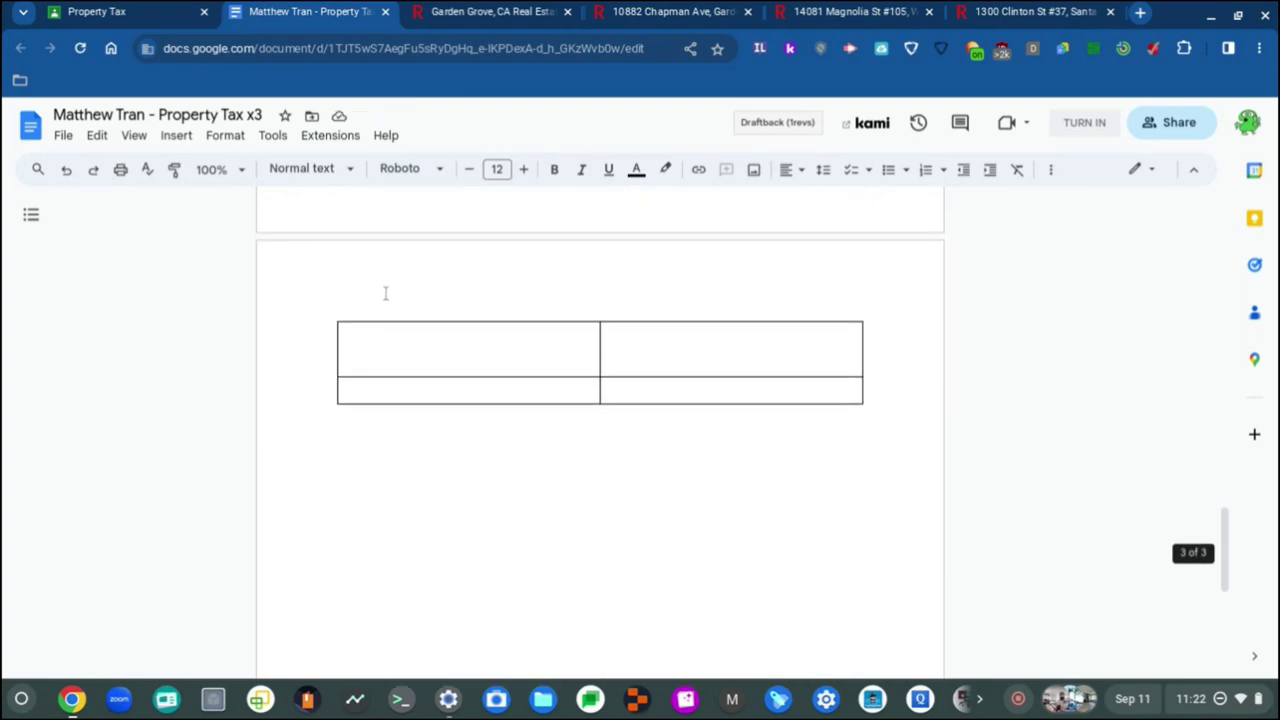
pyautogui.click(363, 340)
pyautogui.click(450, 171)
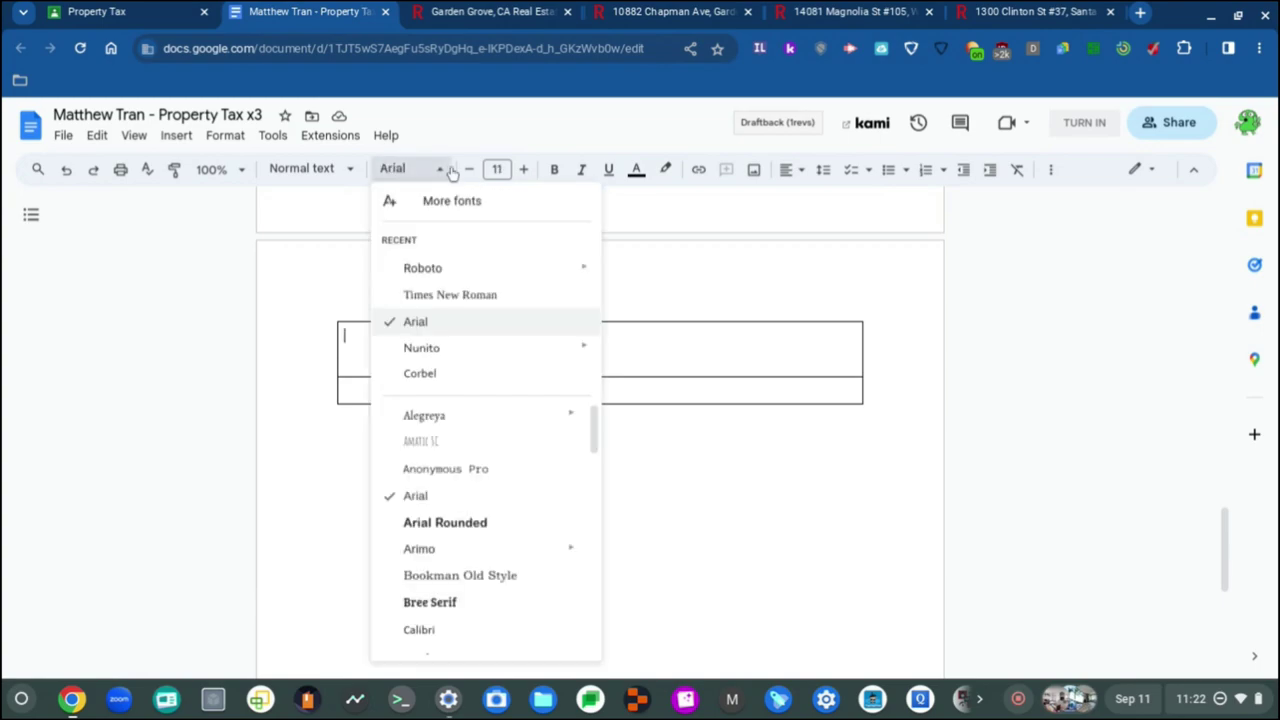
pyautogui.click(423, 268)
pyautogui.click(522, 169)
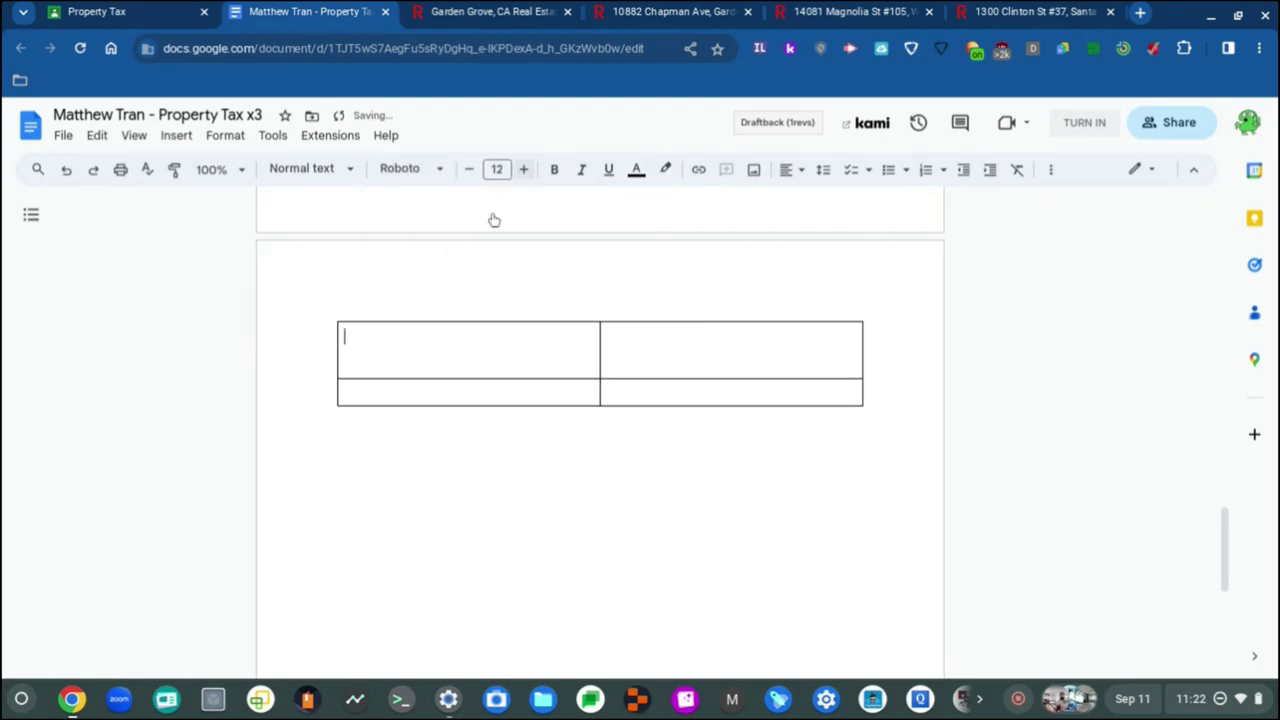
pyautogui.click(356, 372)
pyautogui.click(355, 353)
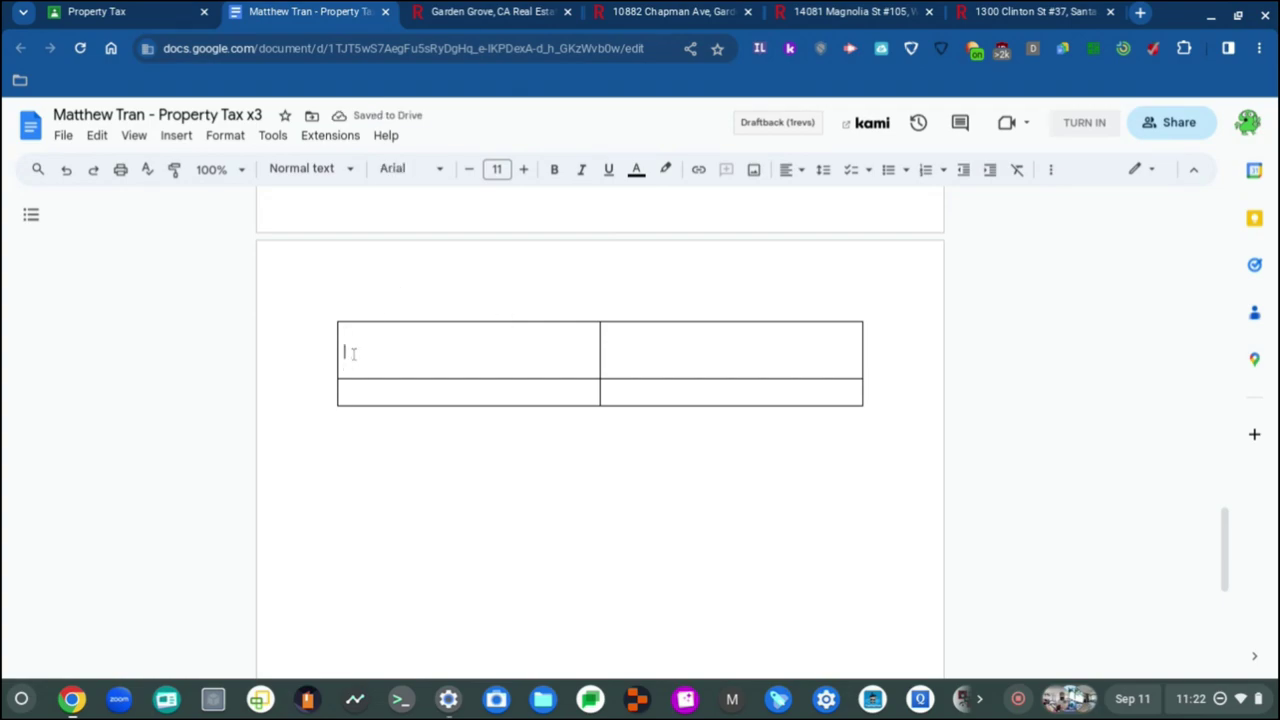
pyautogui.click(412, 168)
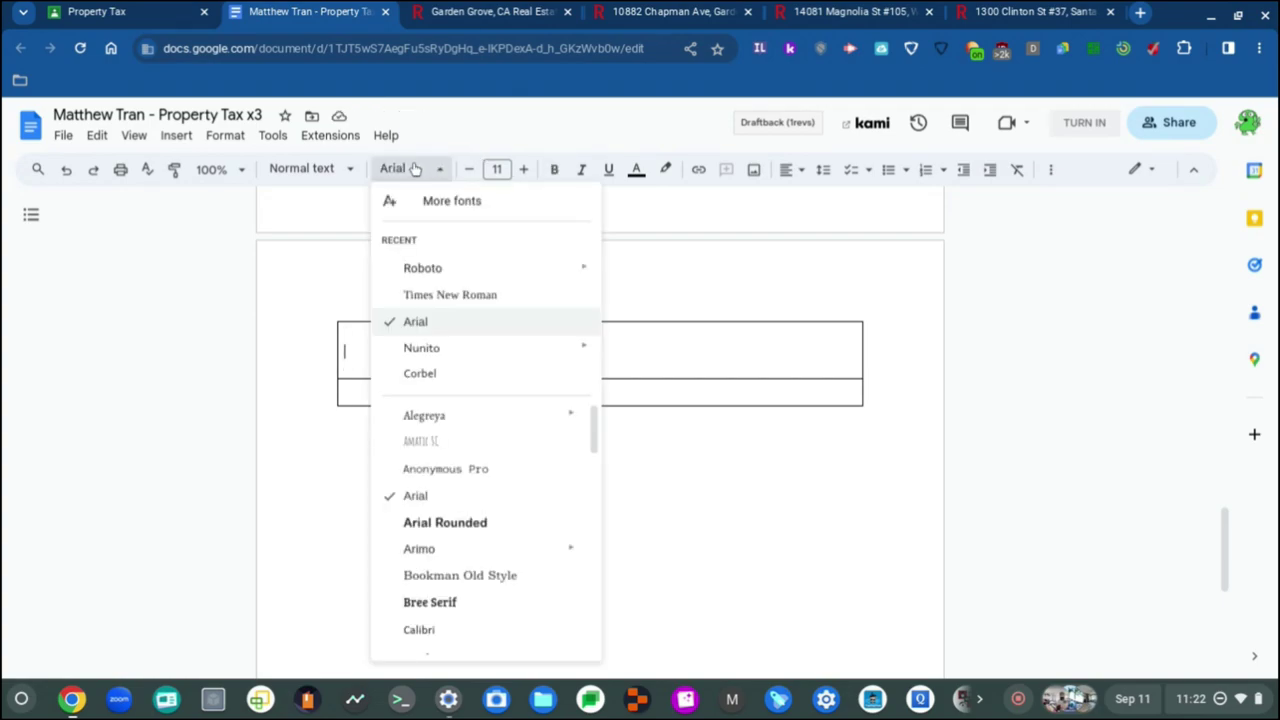
pyautogui.click(449, 268)
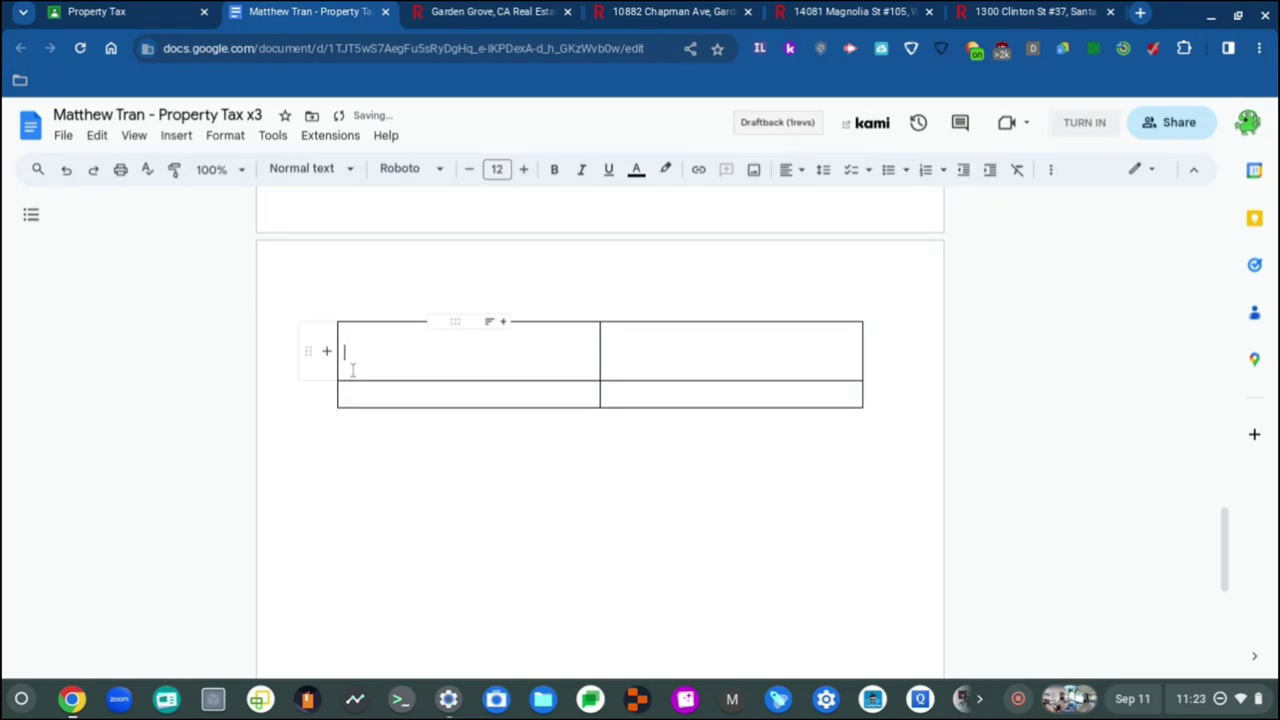
pyautogui.click(397, 172)
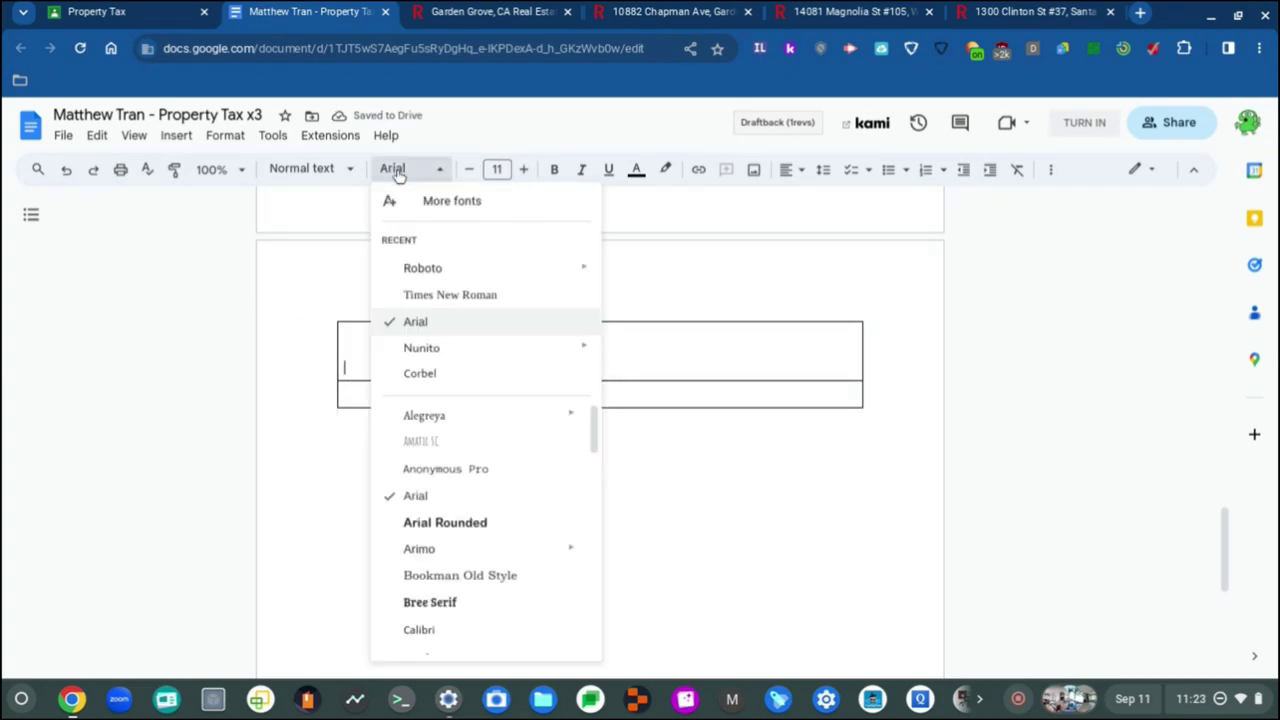
pyautogui.click(446, 267)
pyautogui.click(523, 168)
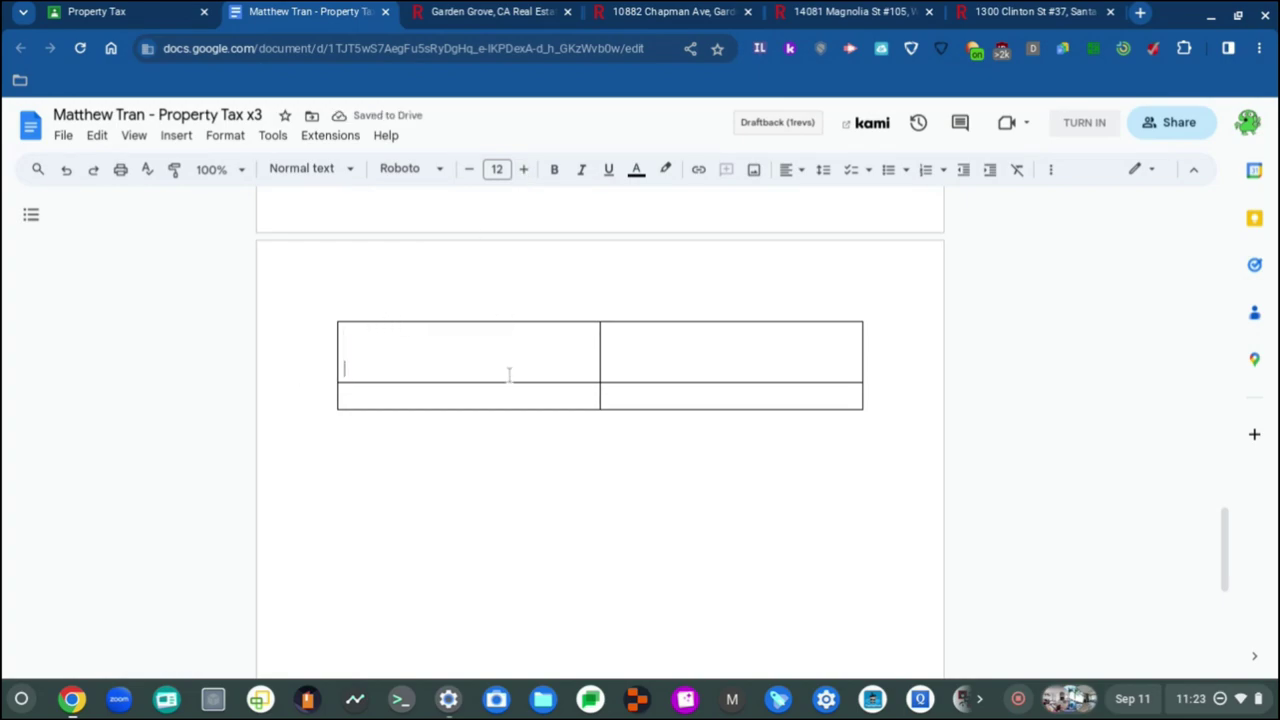
# Step: Set the page 3 table's bottom-right and bottom-left cells to Roboto, size 12
pyautogui.scroll(2, 509, 375)
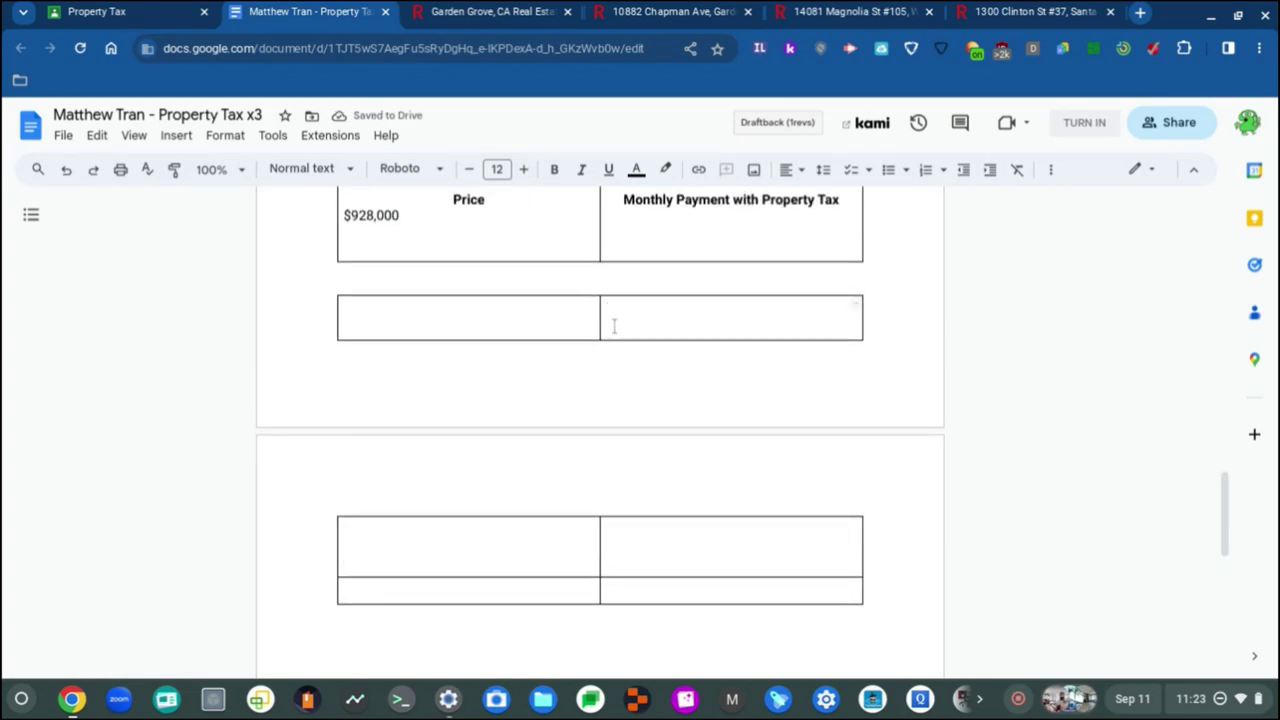
pyautogui.click(388, 312)
pyautogui.click(617, 590)
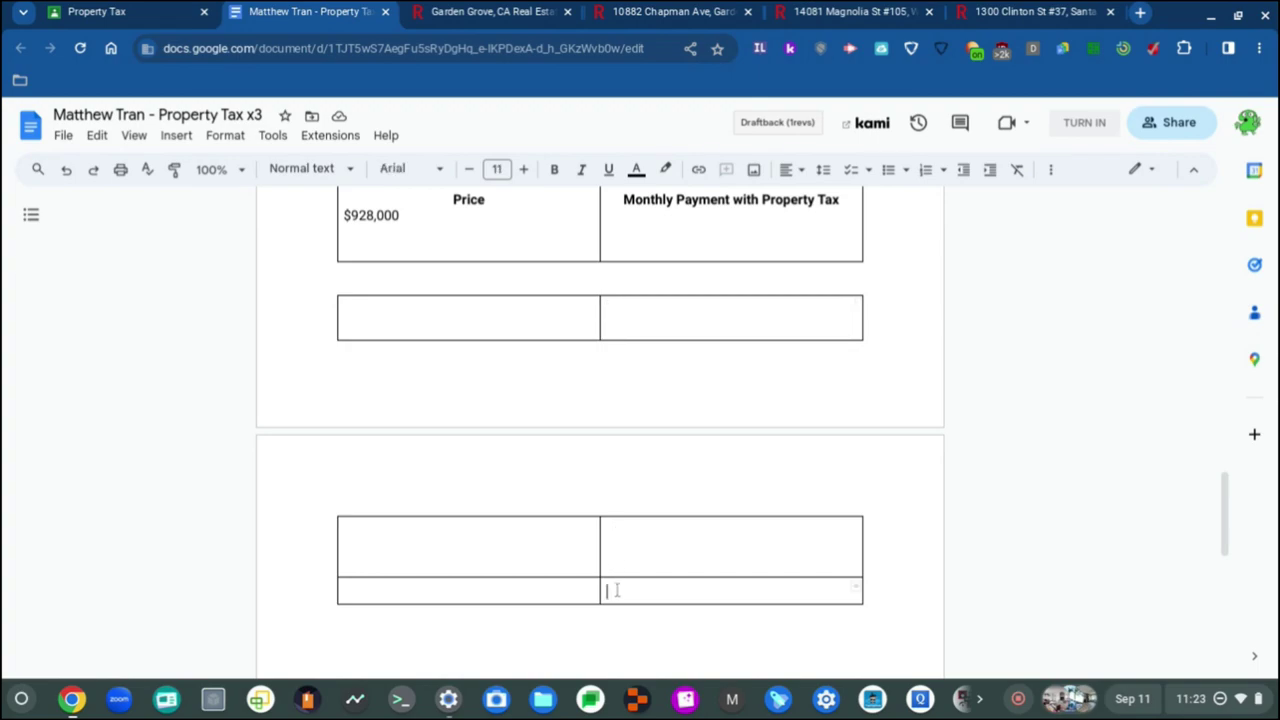
pyautogui.click(437, 172)
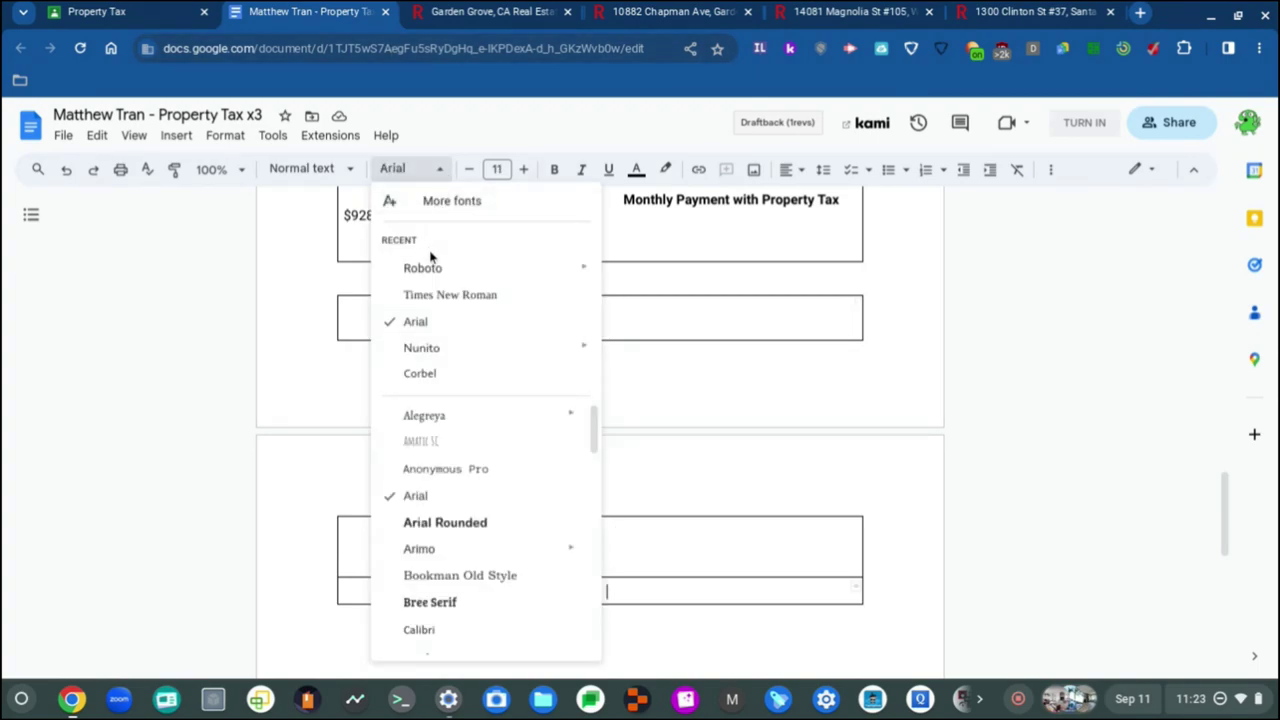
pyautogui.click(430, 268)
pyautogui.click(523, 169)
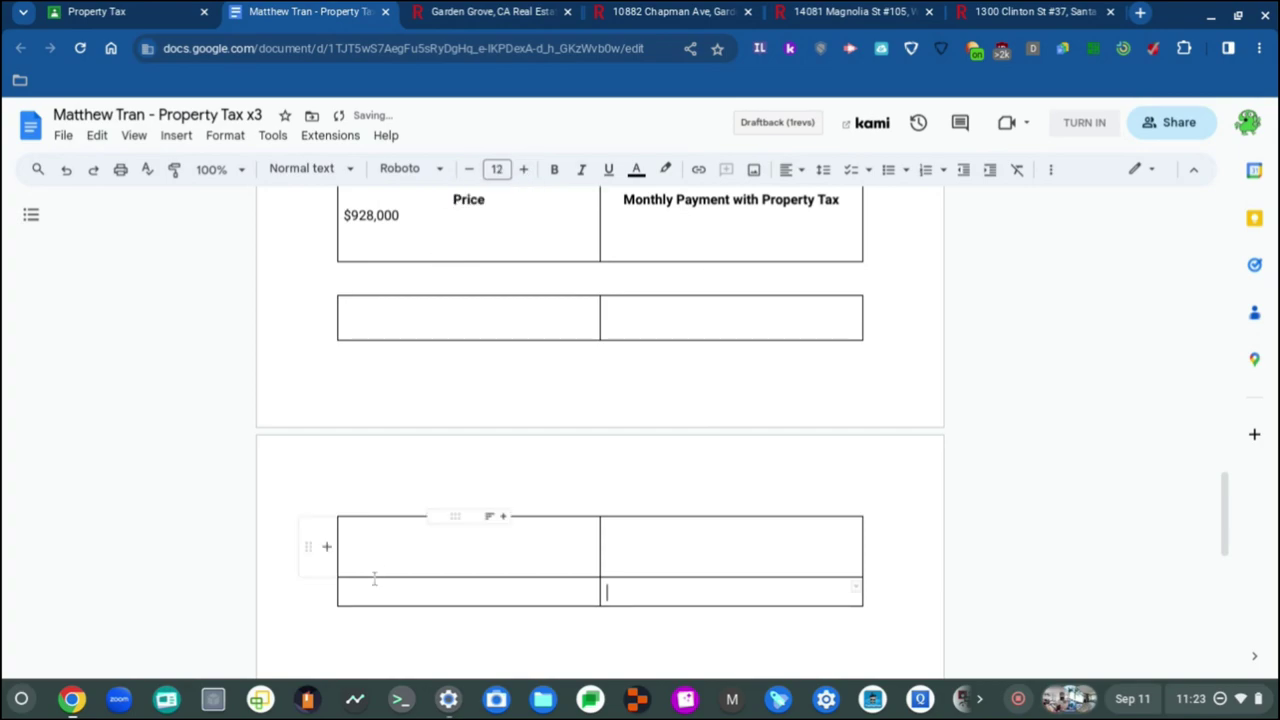
pyautogui.click(367, 592)
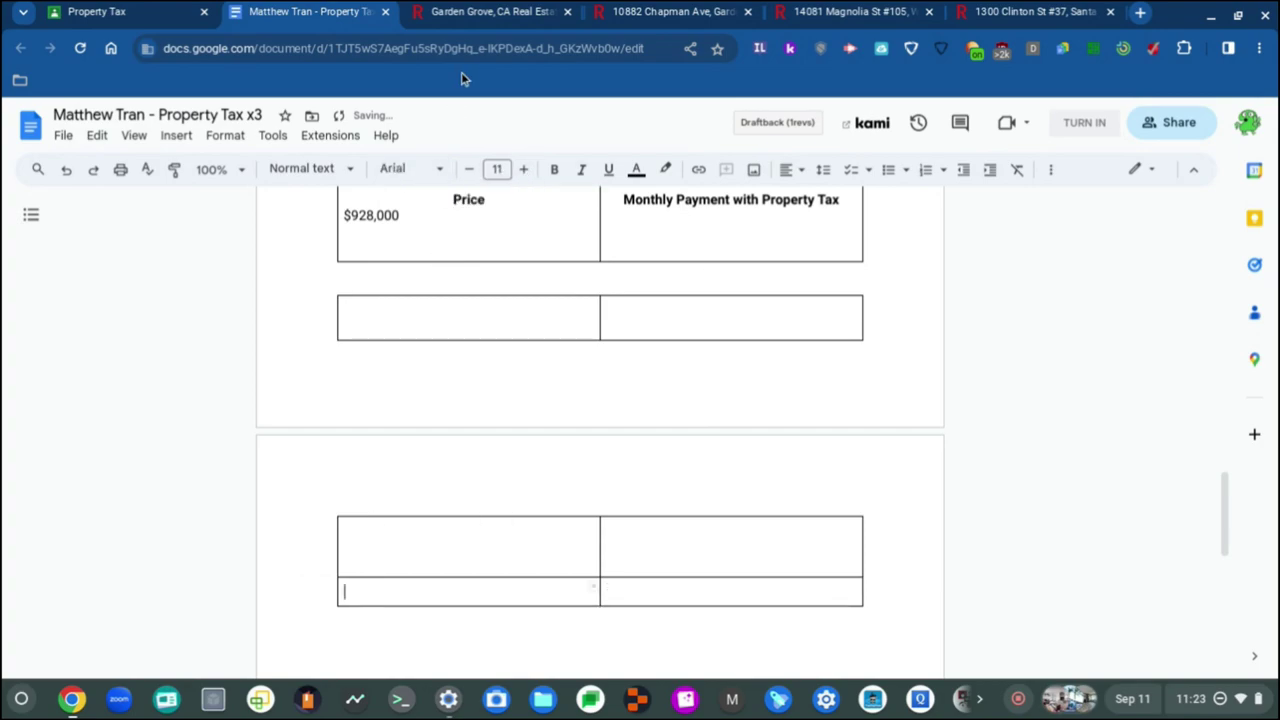
pyautogui.click(417, 168)
pyautogui.click(447, 266)
pyautogui.click(523, 169)
pyautogui.scroll(-2, 404, 520)
pyautogui.scroll(-3, 404, 520)
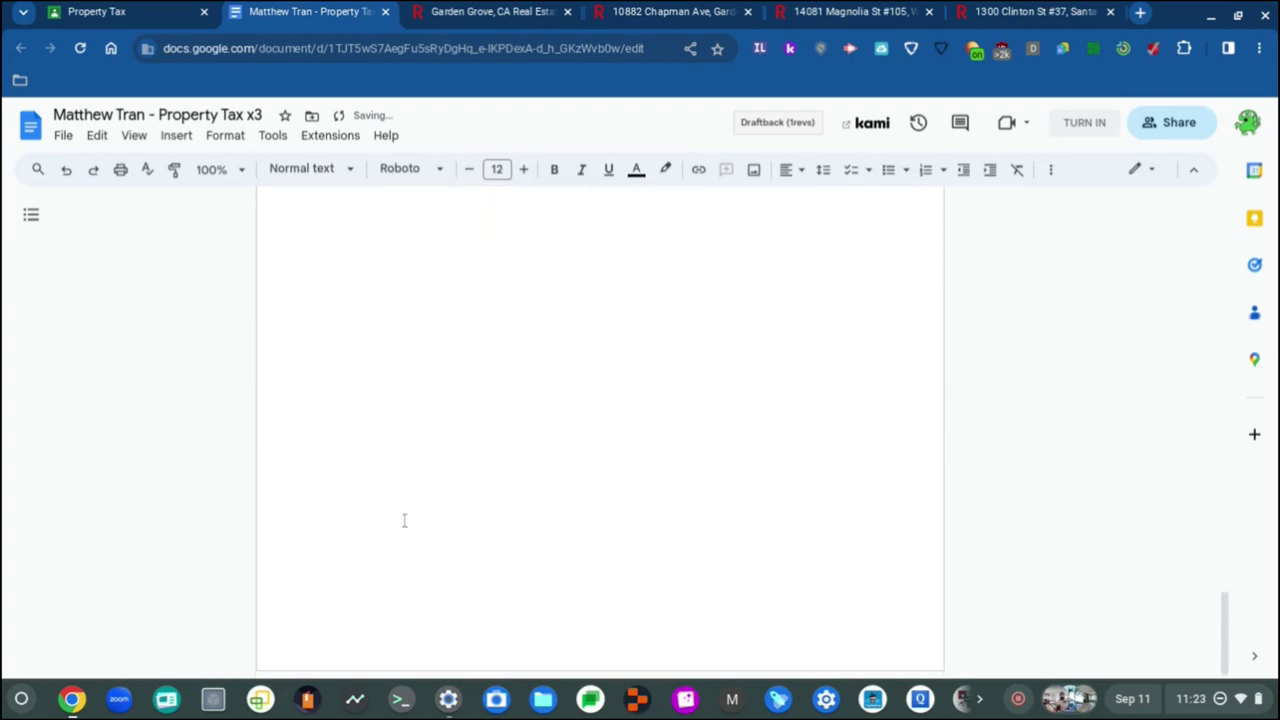
# Step: Review the property tables from the top, reload the document, and open Files on My files
pyautogui.hotkey('ctrl', 'Home')
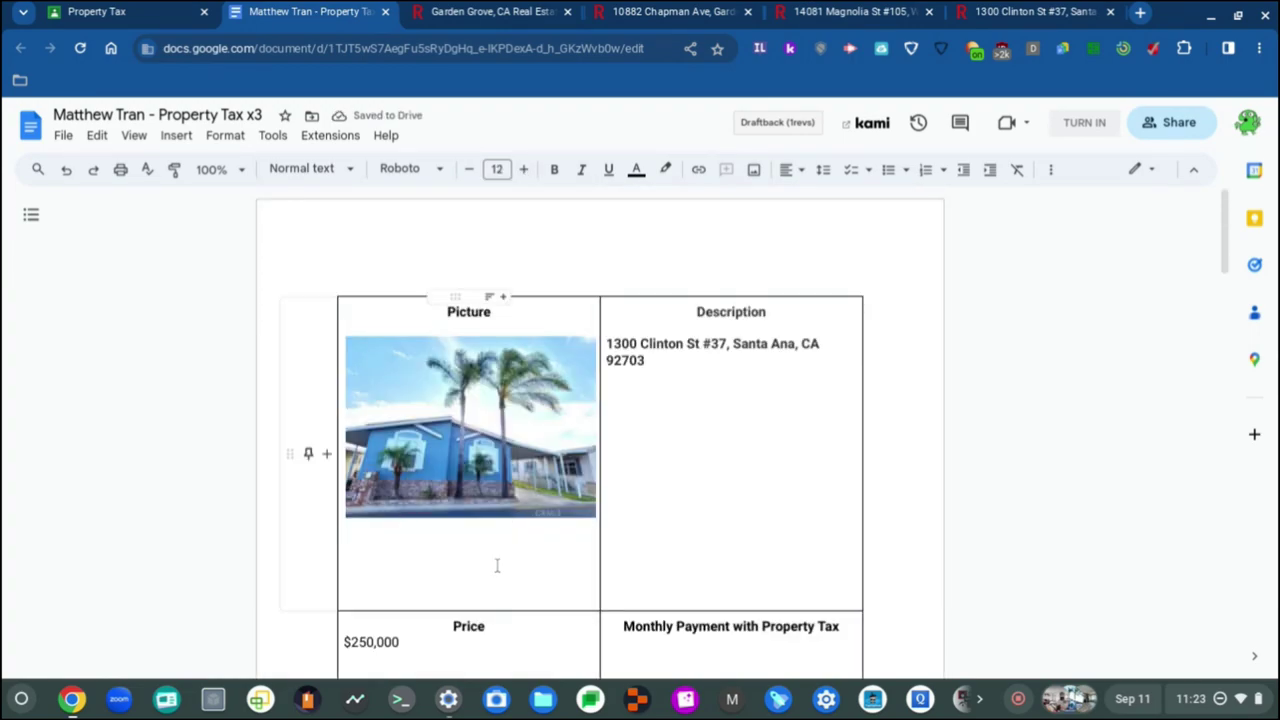
pyautogui.click(718, 389)
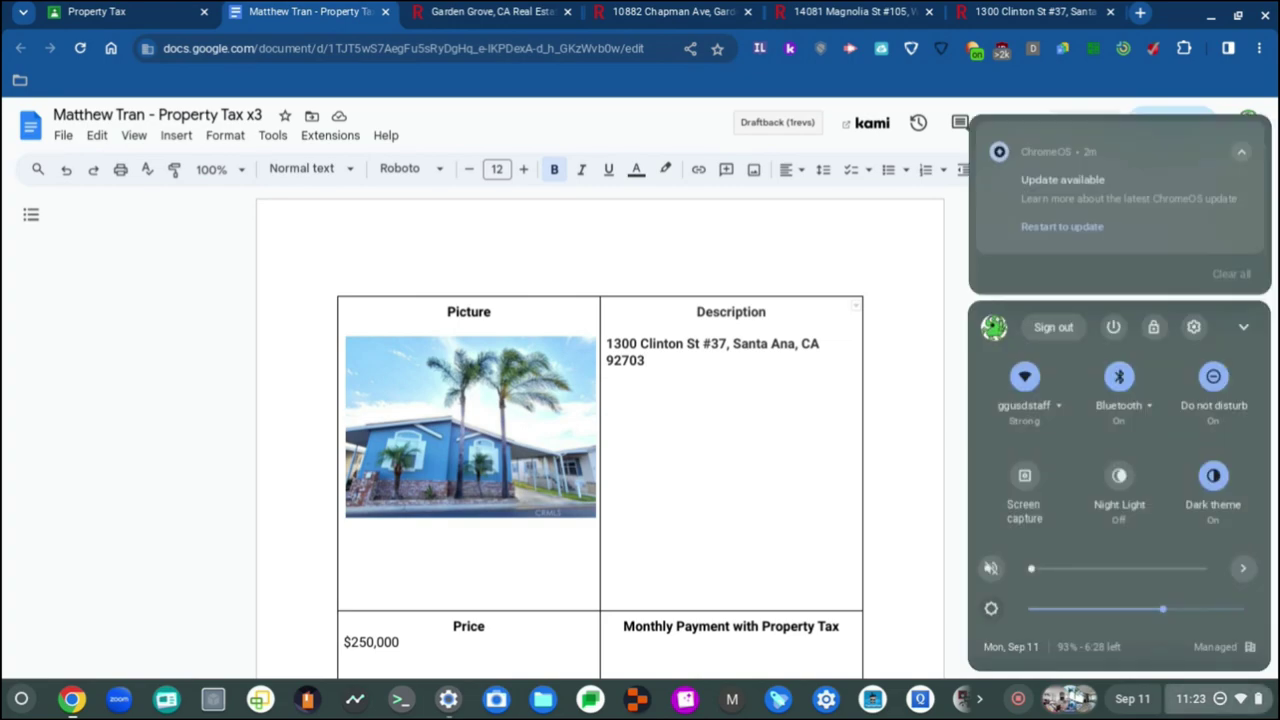
pyautogui.press('Escape')
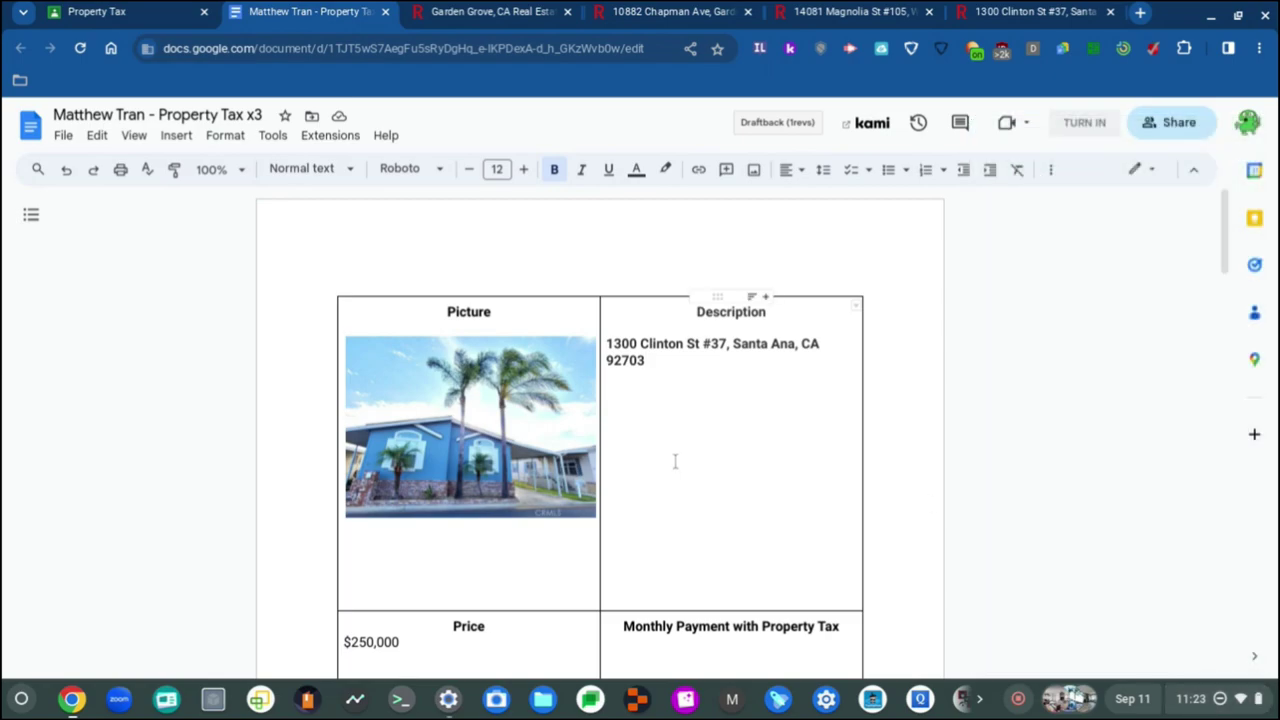
pyautogui.scroll(-2, 674, 460)
pyautogui.scroll(2, 674, 460)
pyautogui.scroll(-10, 660, 467)
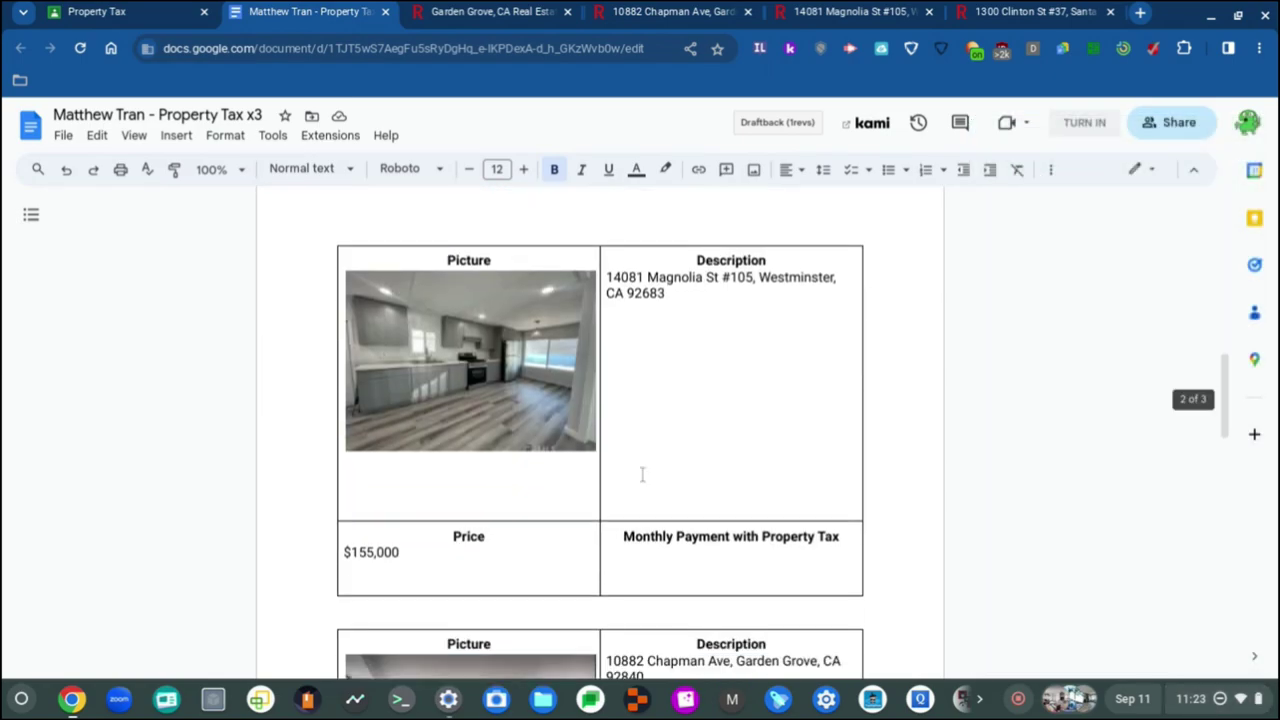
pyautogui.scroll(4, 643, 472)
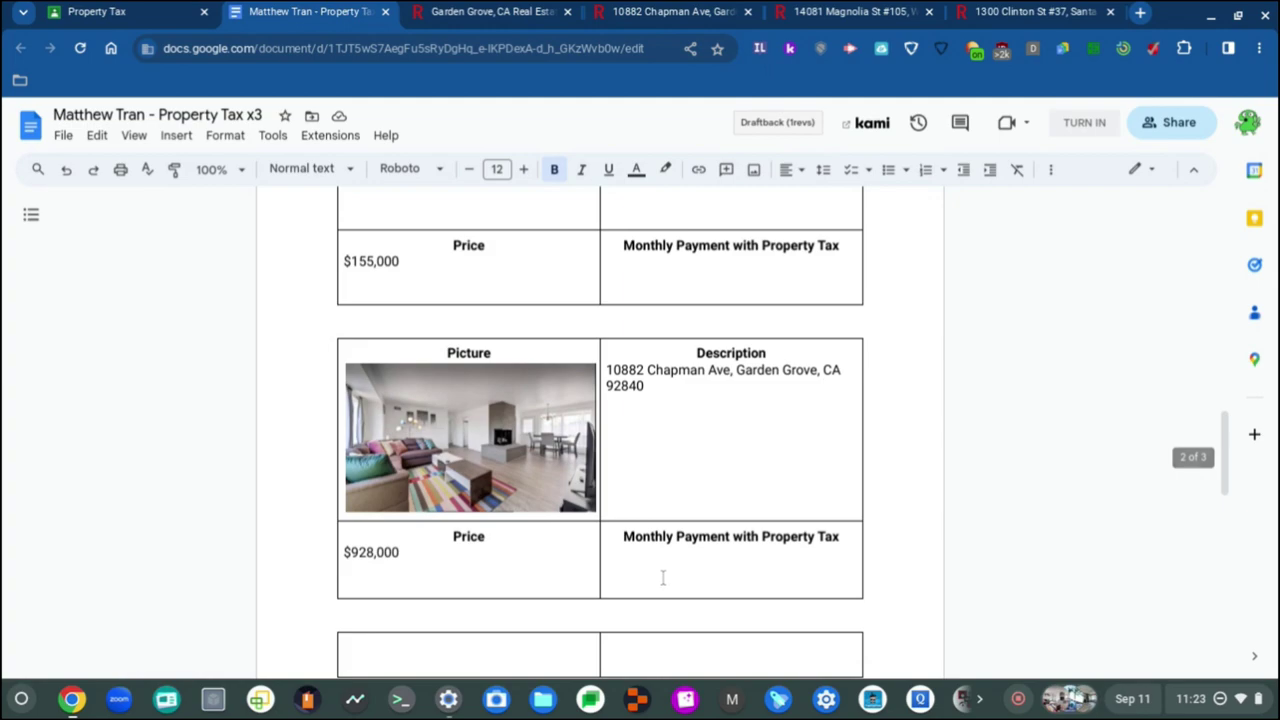
pyautogui.scroll(2, 662, 578)
pyautogui.scroll(10, 660, 578)
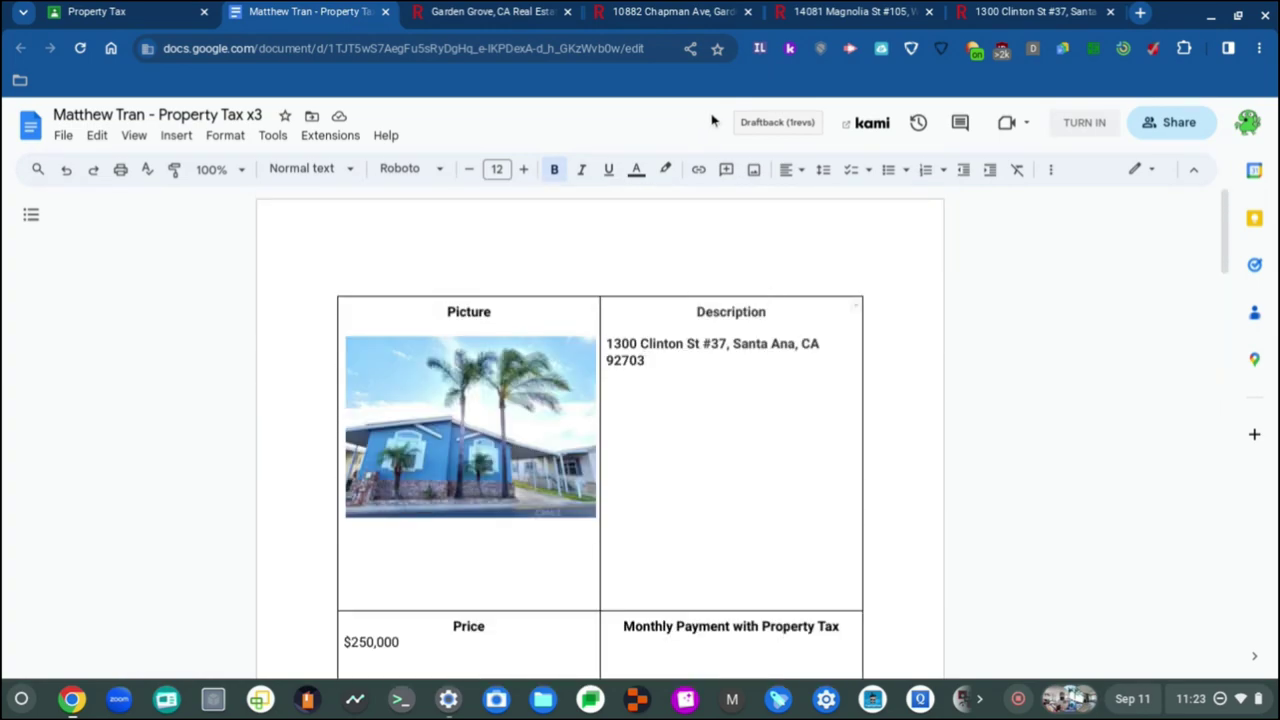
pyautogui.hotkey('ctrl', 'r')
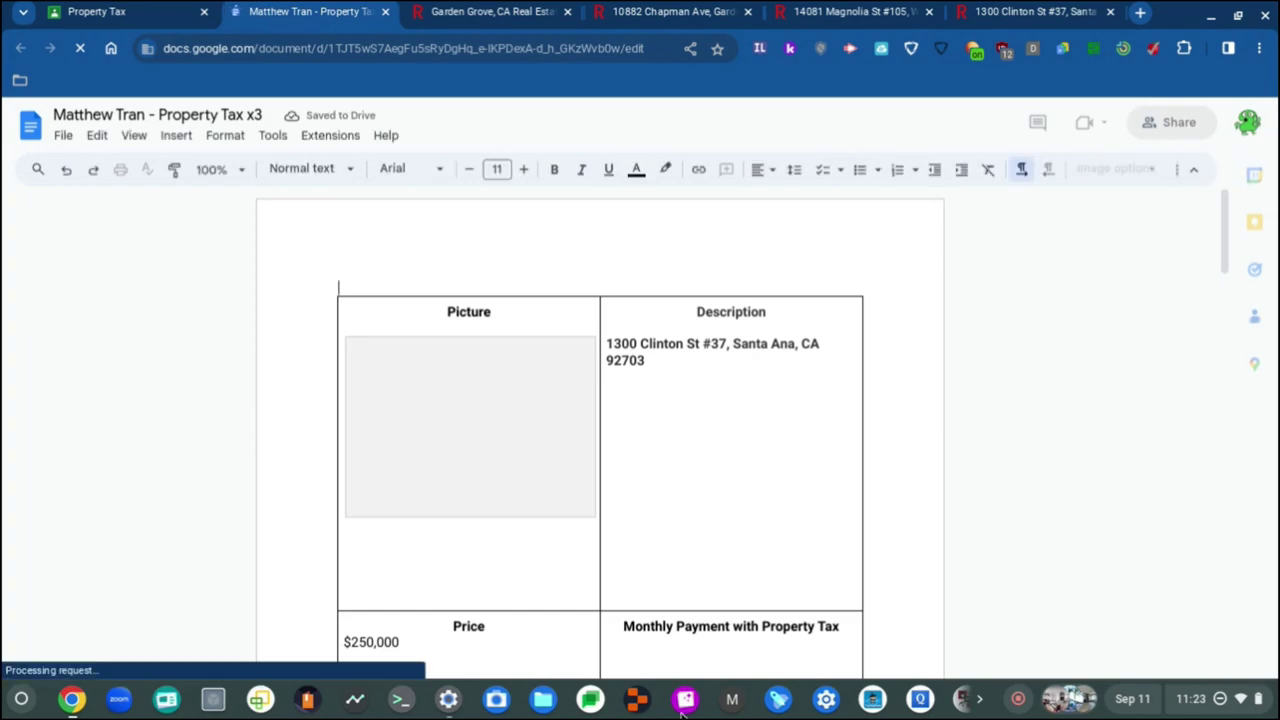
pyautogui.click(542, 699)
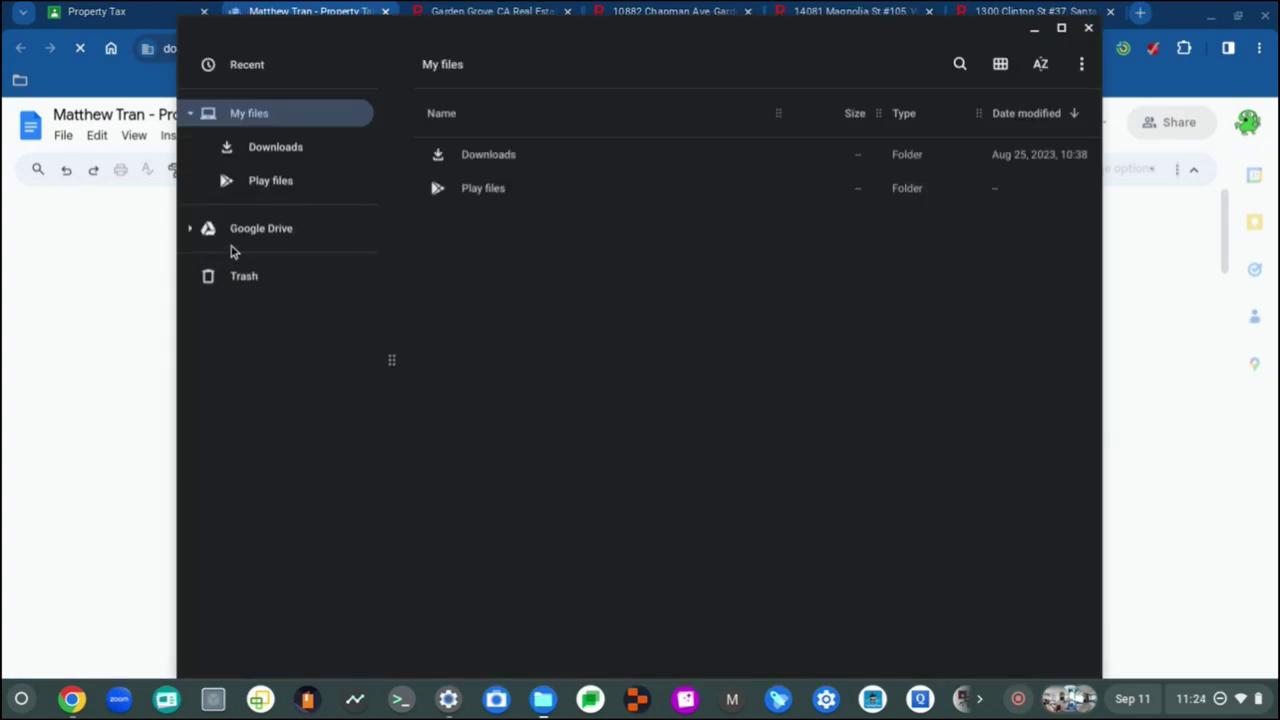
# Step: Go through Google Drive's Shared drives into the Recordings drive
pyautogui.click(192, 236)
pyautogui.click(267, 266)
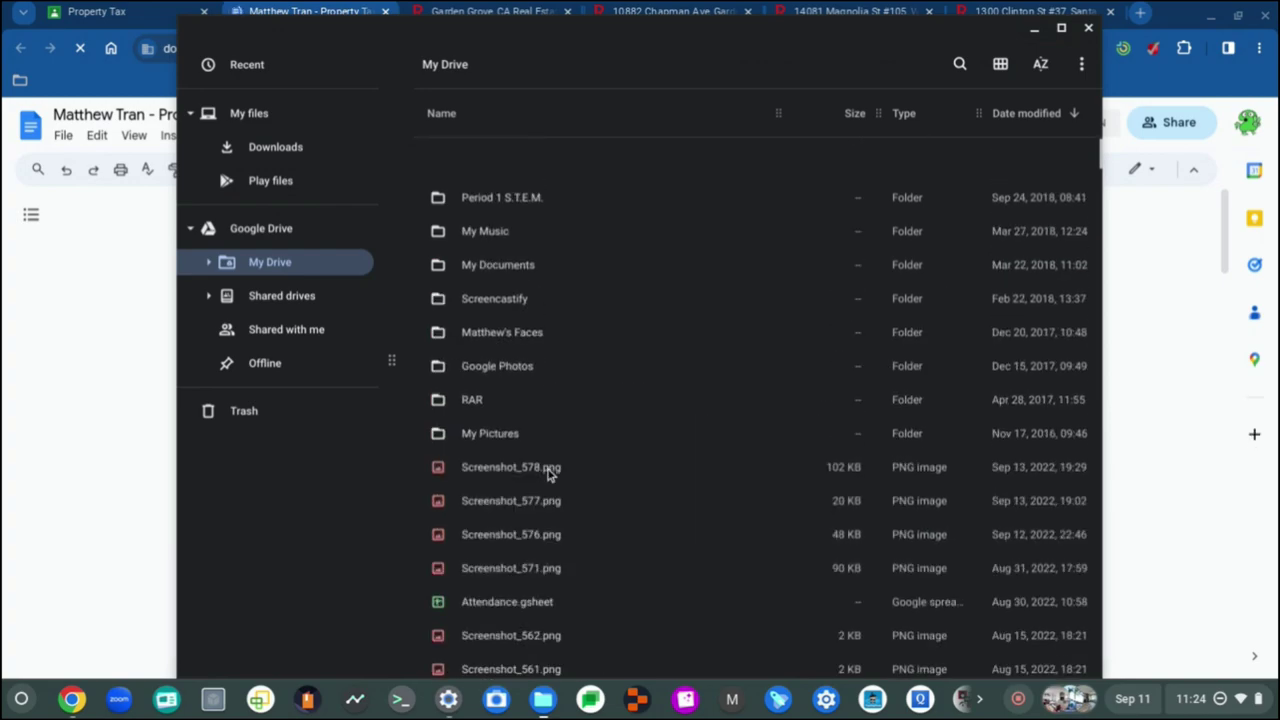
pyautogui.click(298, 303)
pyautogui.scroll(-2, 643, 451)
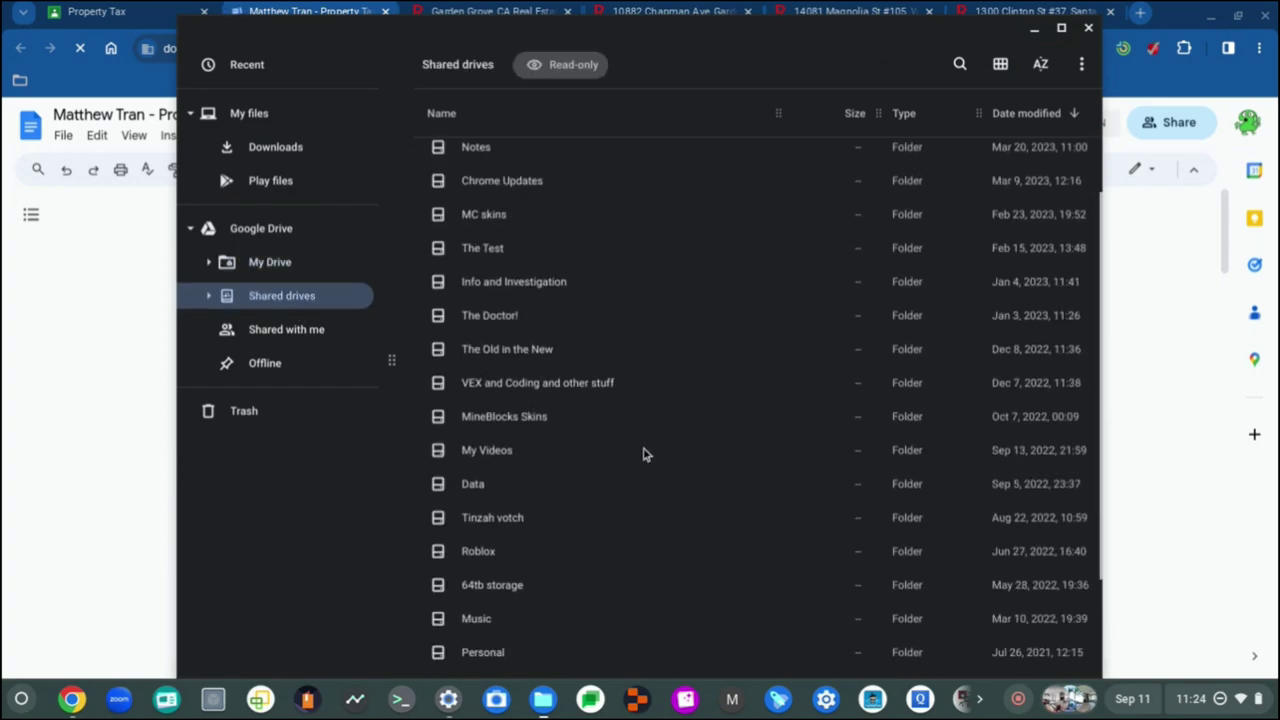
pyautogui.scroll(-1, 482, 298)
pyautogui.scroll(-5, 523, 443)
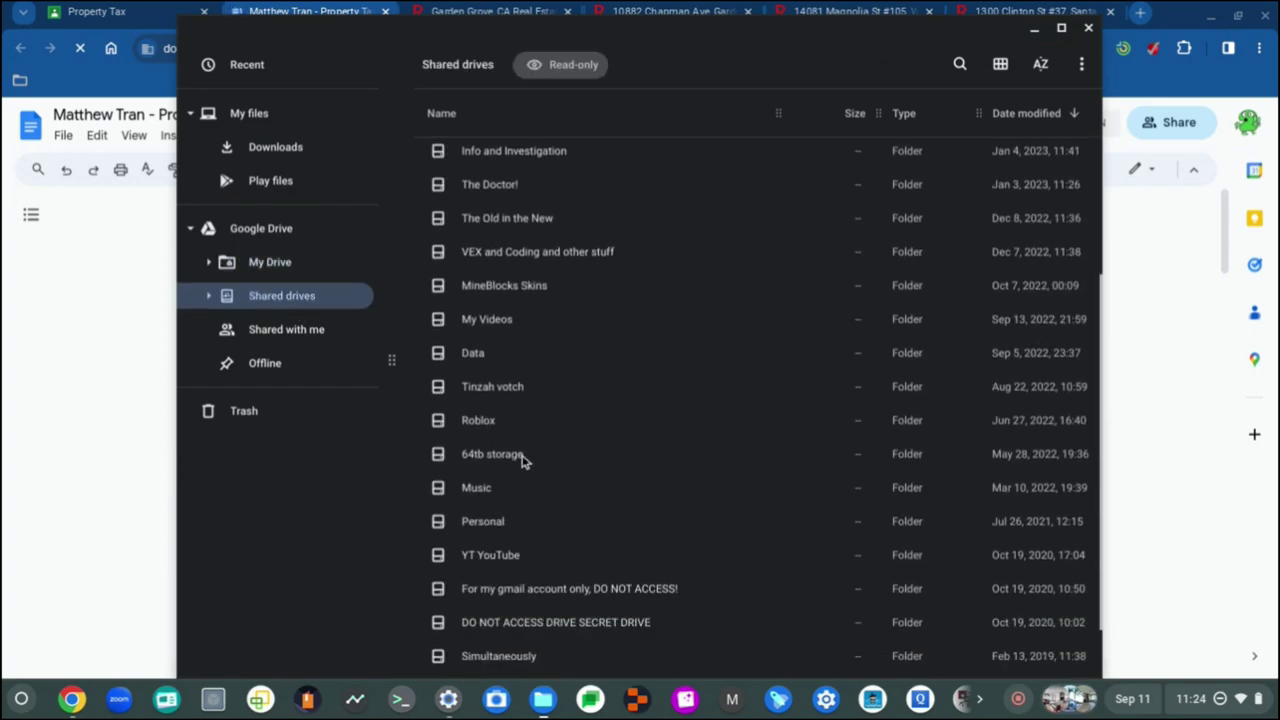
pyautogui.scroll(3, 529, 535)
pyautogui.scroll(5, 529, 535)
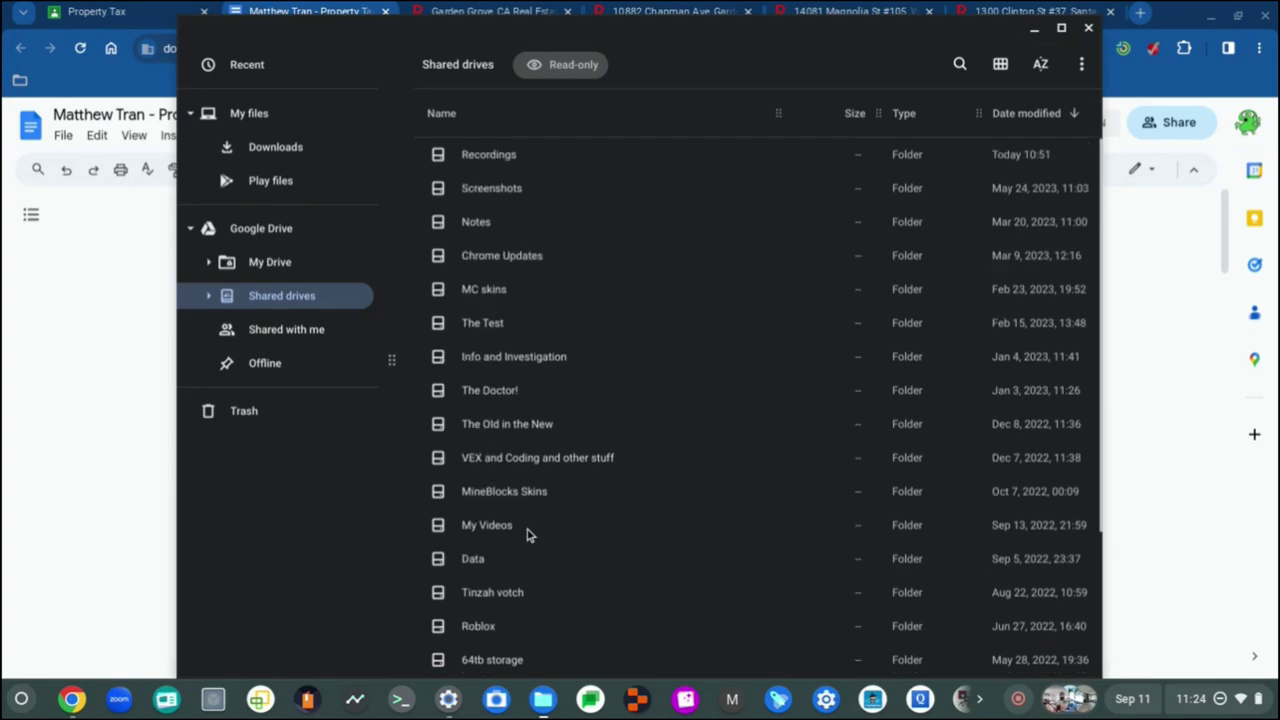
pyautogui.doubleClick(492, 155)
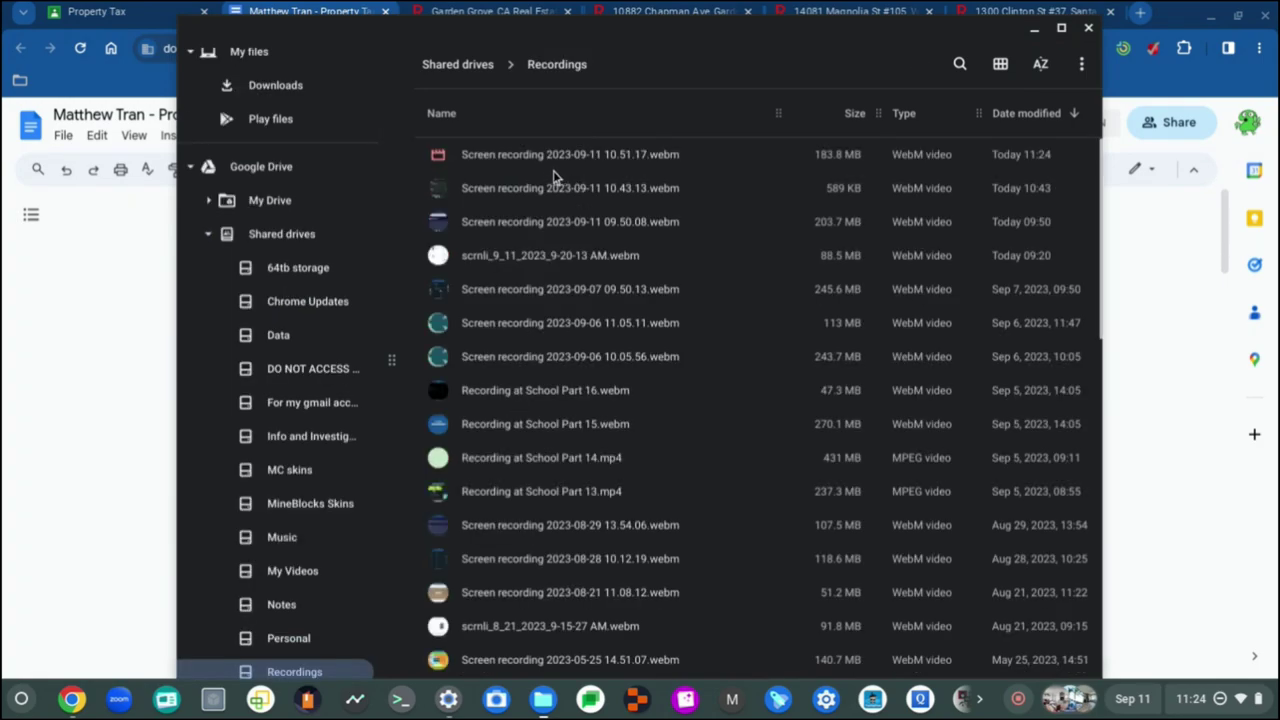
# Step: Look over the 10.51.17 and 10.43.13 screen recordings, then close Files
pyautogui.click(548, 168)
pyautogui.click(543, 202)
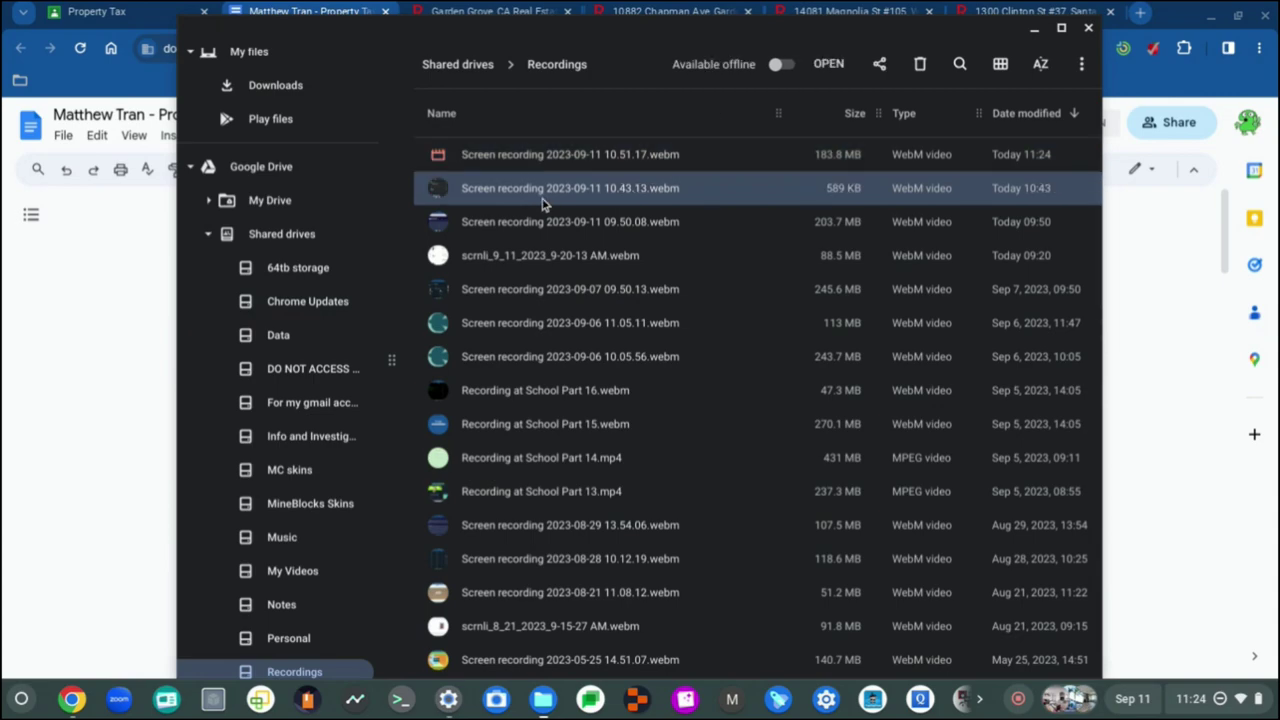
pyautogui.click(553, 159)
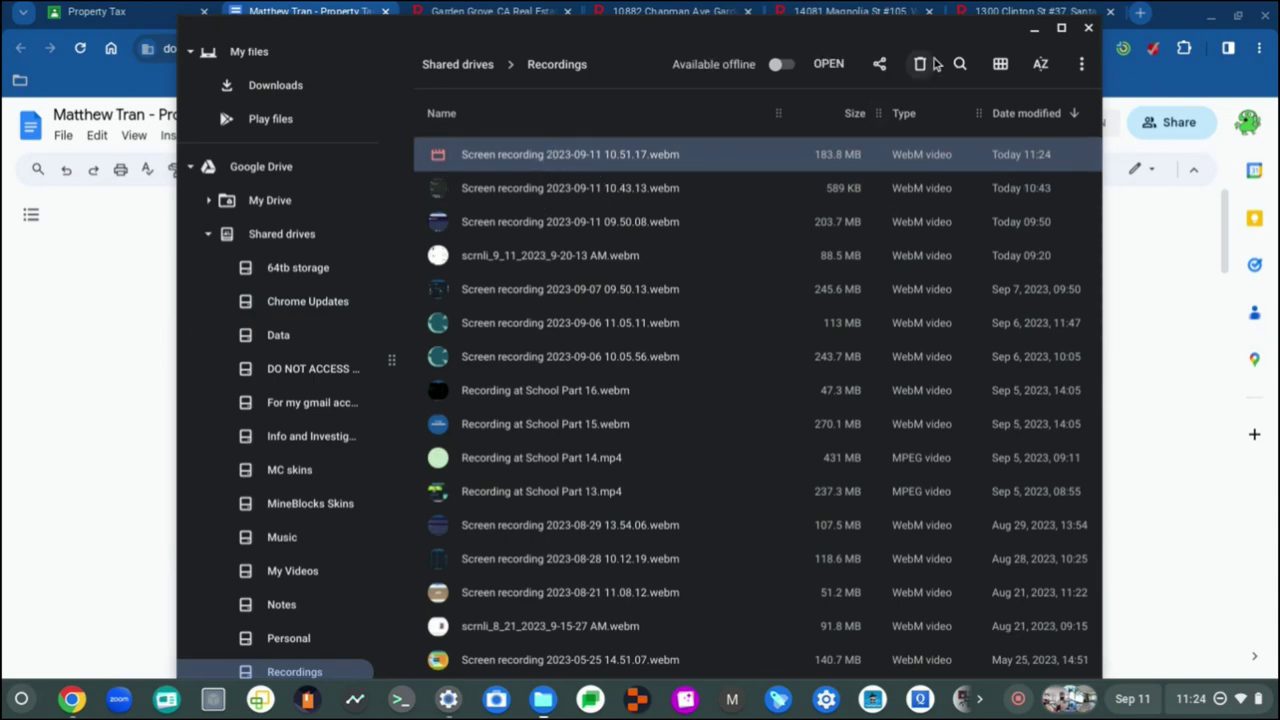
pyautogui.click(1090, 28)
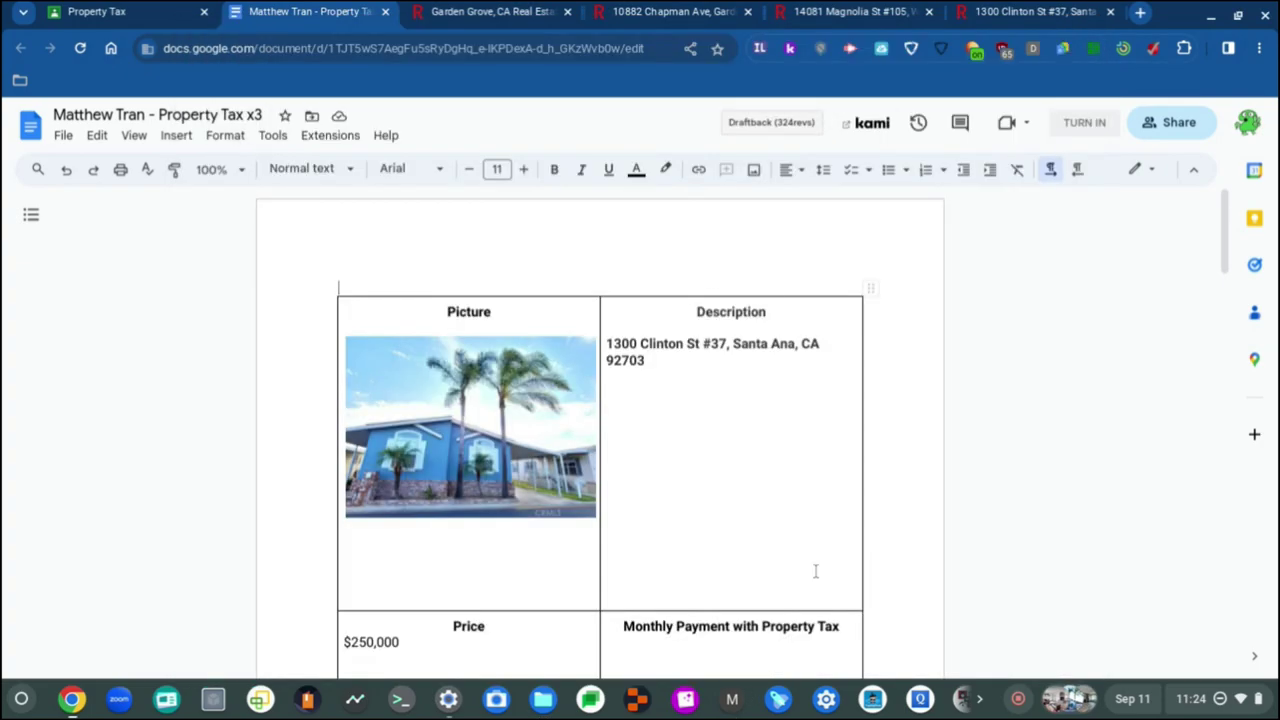
# Step: Restart ChromeOS to apply the pending update from Quick Settings, leaving a New Tab page
pyautogui.scroll(-2, 751, 508)
pyautogui.scroll(-2, 751, 508)
pyautogui.scroll(5, 634, 451)
pyautogui.scroll(-15, 637, 457)
pyautogui.scroll(15, 637, 457)
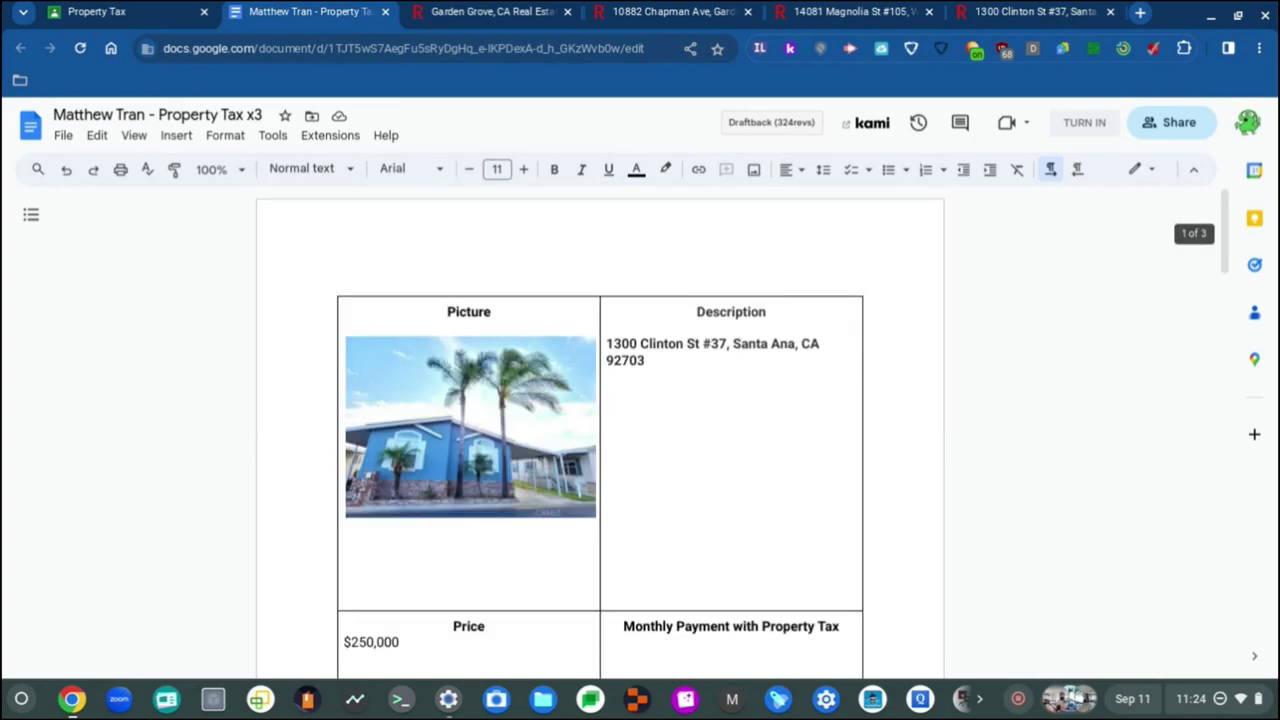
pyautogui.hotkey('alt', 'shift', 's')
pyautogui.click(1047, 695)
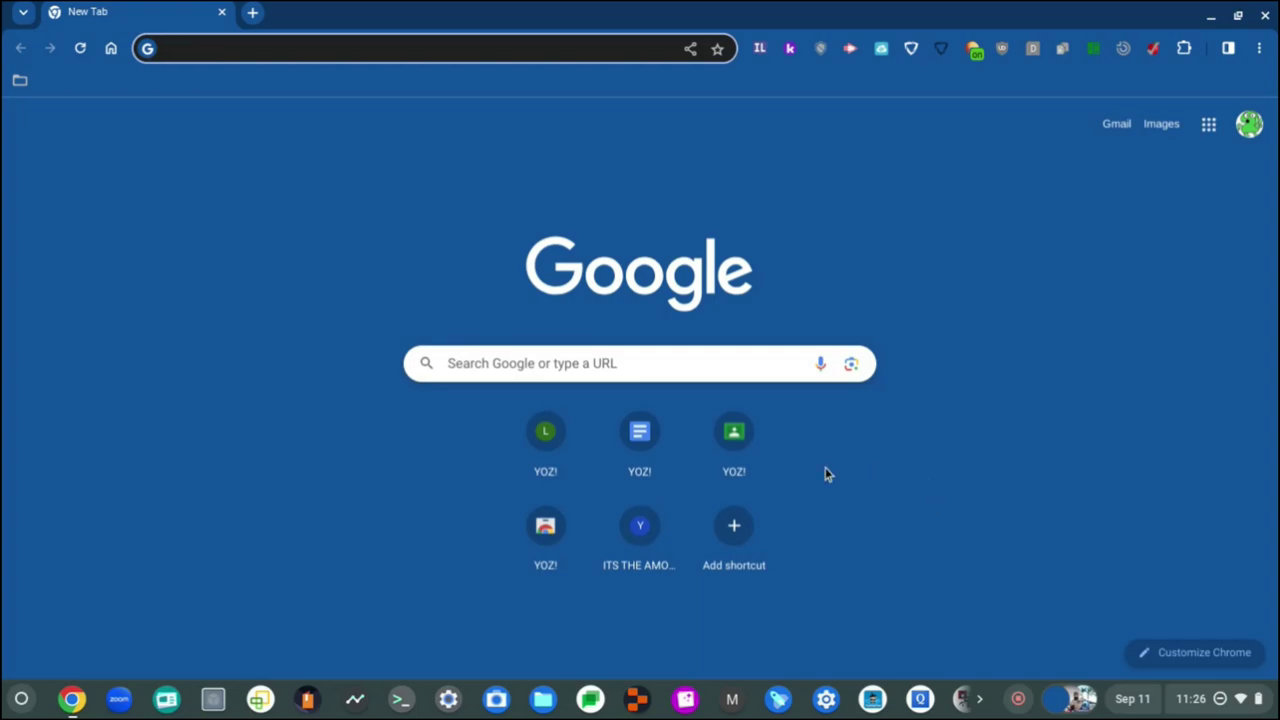
# Step: Open Google Classroom and enter the Economics SE 2023-24 class stream
pyautogui.click(743, 458)
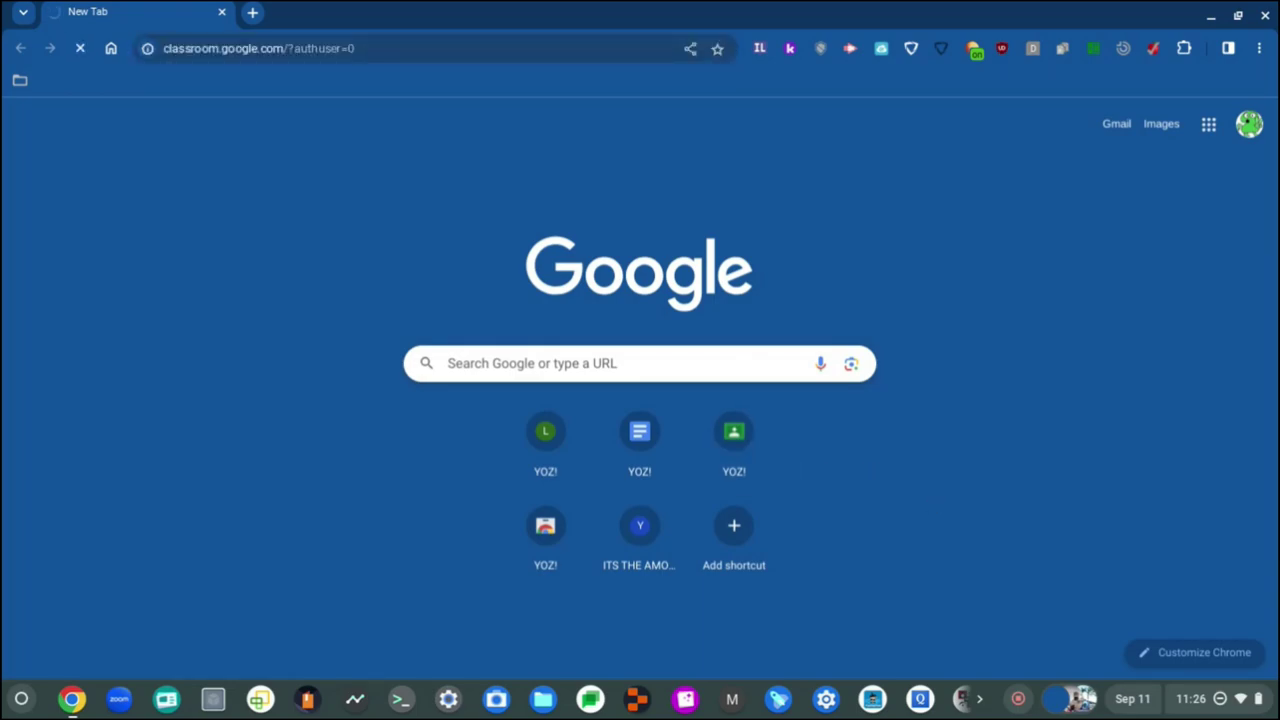
pyautogui.click(1132, 700)
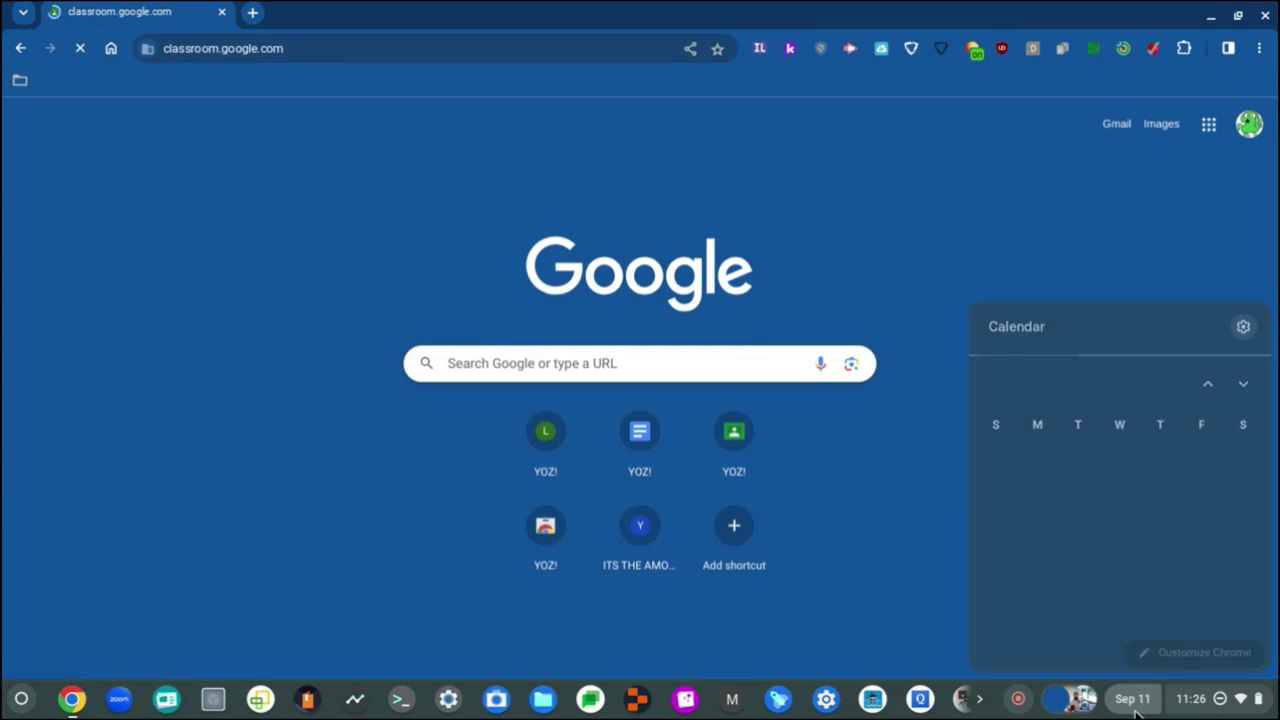
pyautogui.click(573, 8)
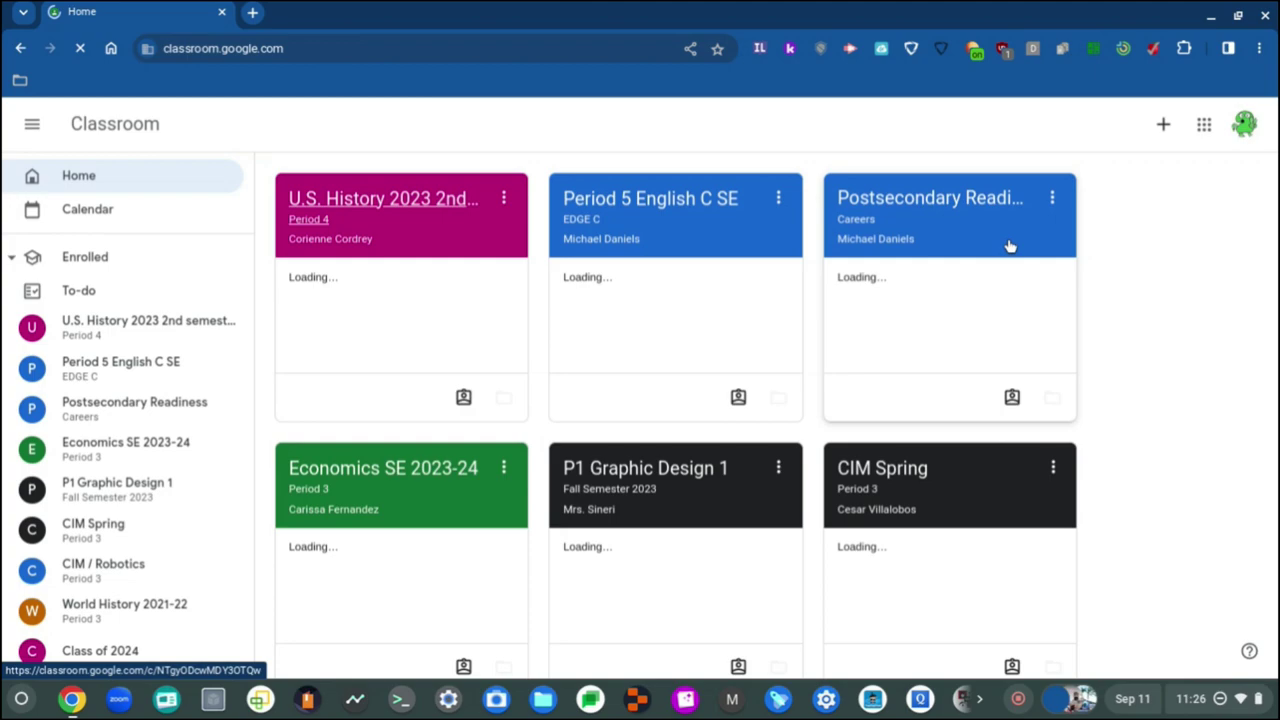
pyautogui.click(1010, 246)
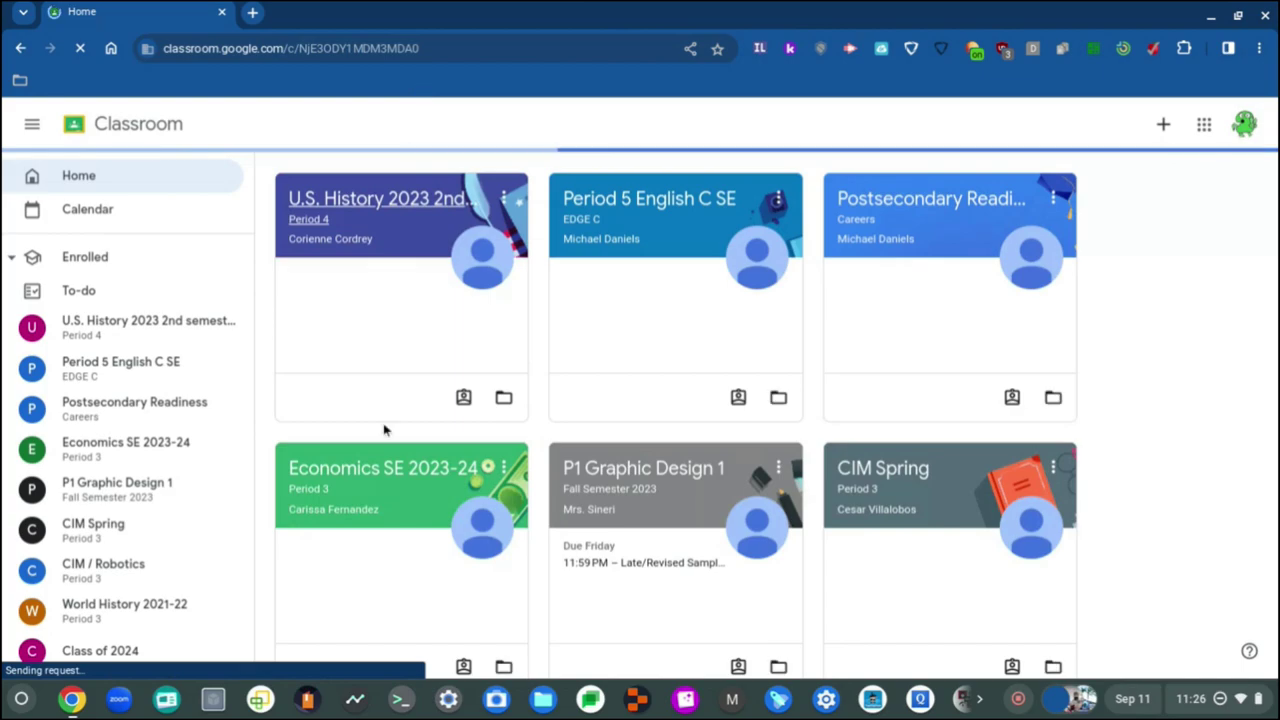
pyautogui.click(386, 455)
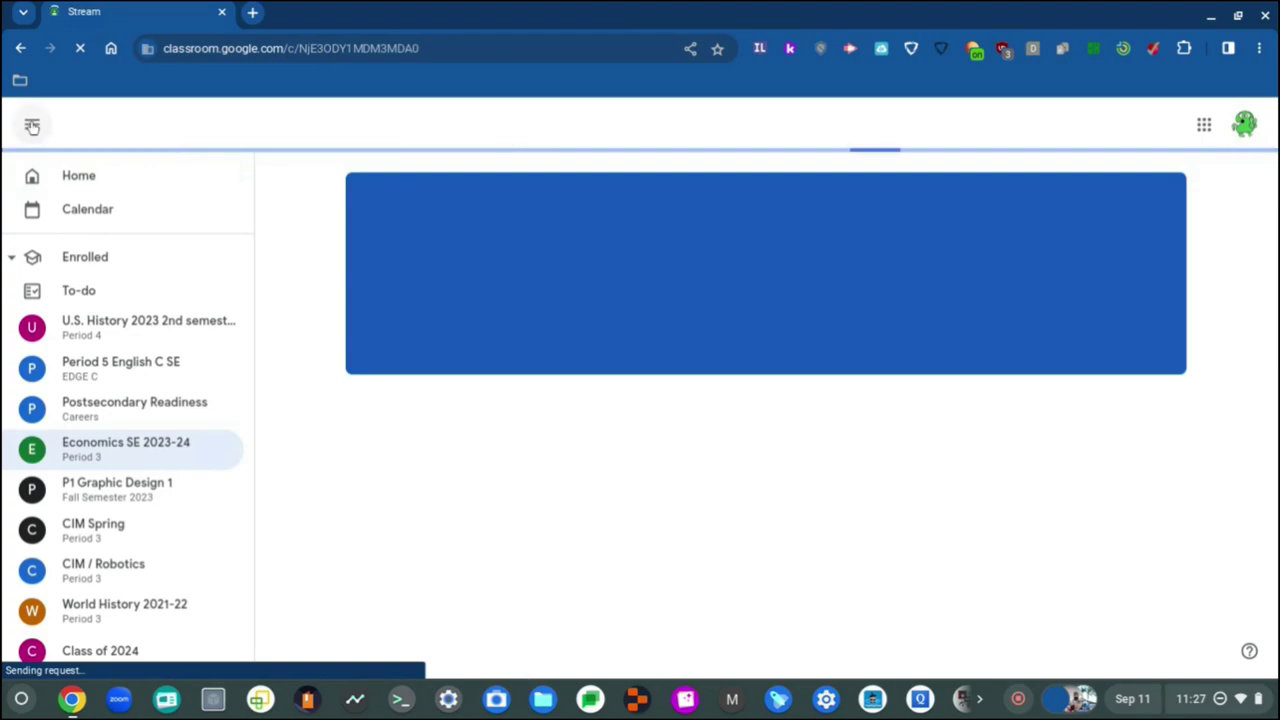
# Step: Open the Property Tax assignment and its attached property tax document
pyautogui.click(32, 125)
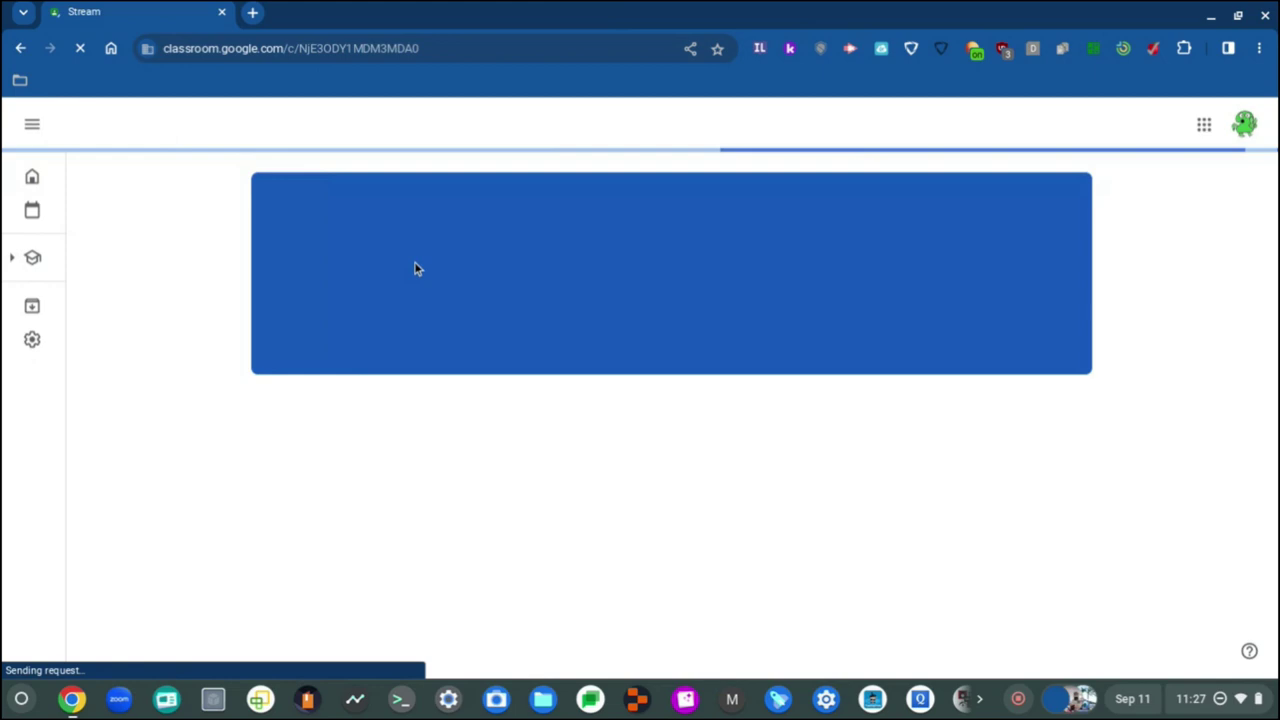
pyautogui.hotkey('alt', 'shift', 's')
pyautogui.click(615, 279)
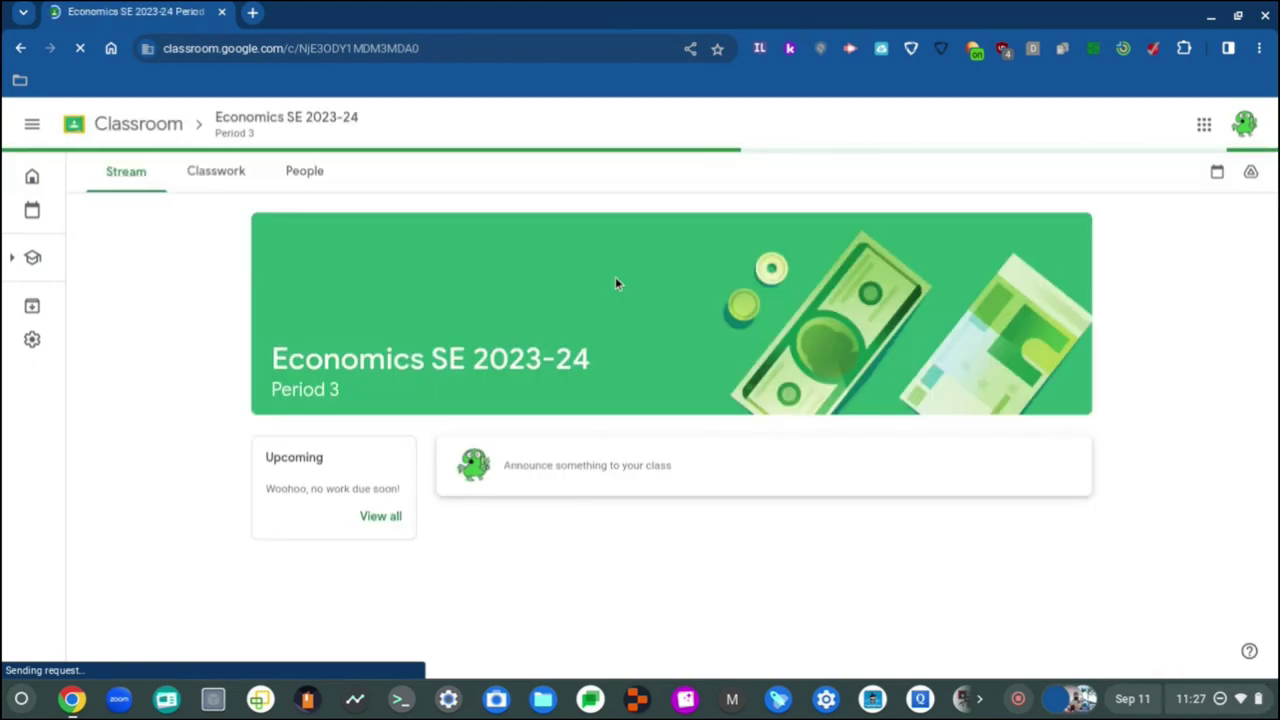
pyautogui.scroll(-2, 615, 280)
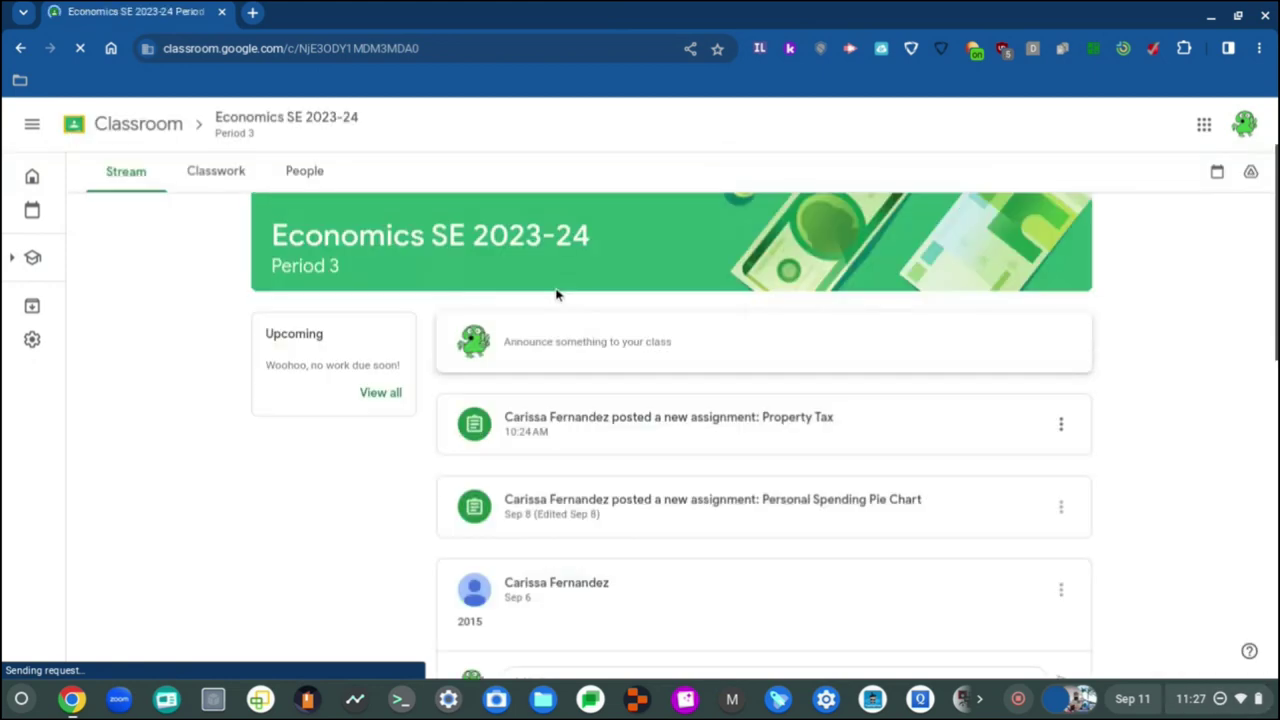
pyautogui.click(666, 428)
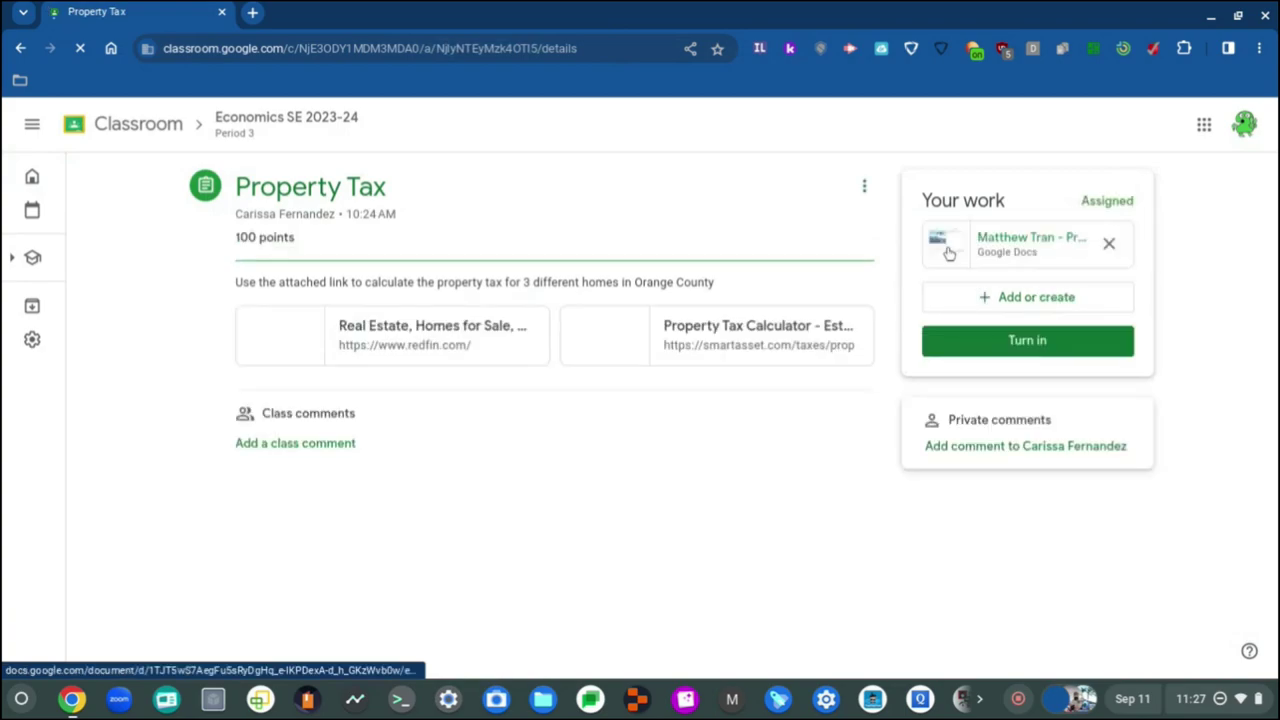
pyautogui.click(948, 253)
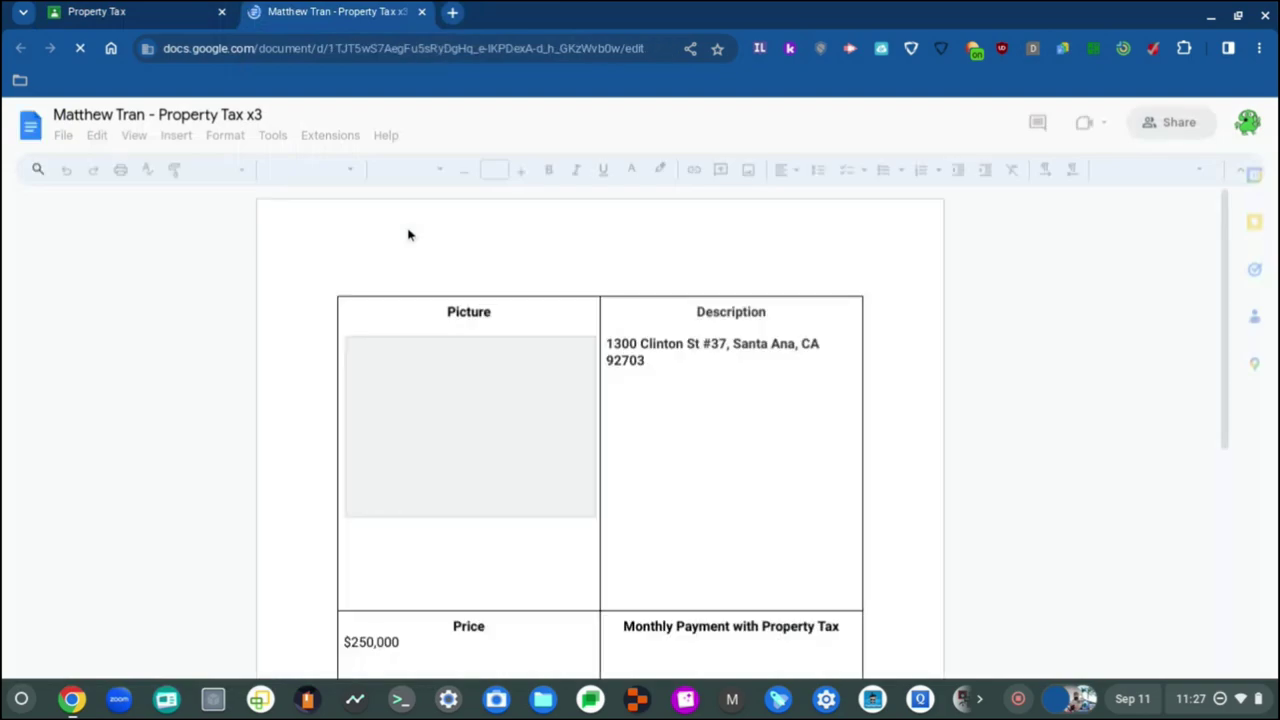
# Step: Switch the document text to Roboto and raise its size to 12
pyautogui.scroll(-2, 679, 486)
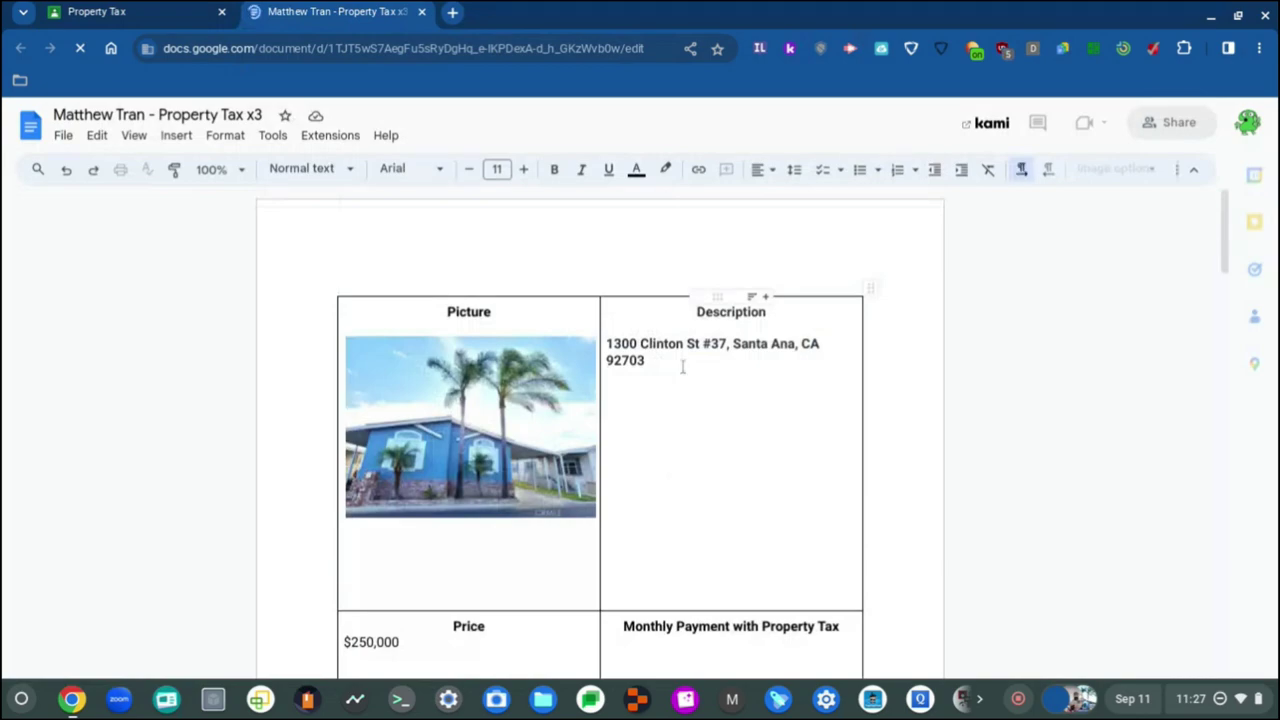
pyautogui.scroll(-1, 682, 366)
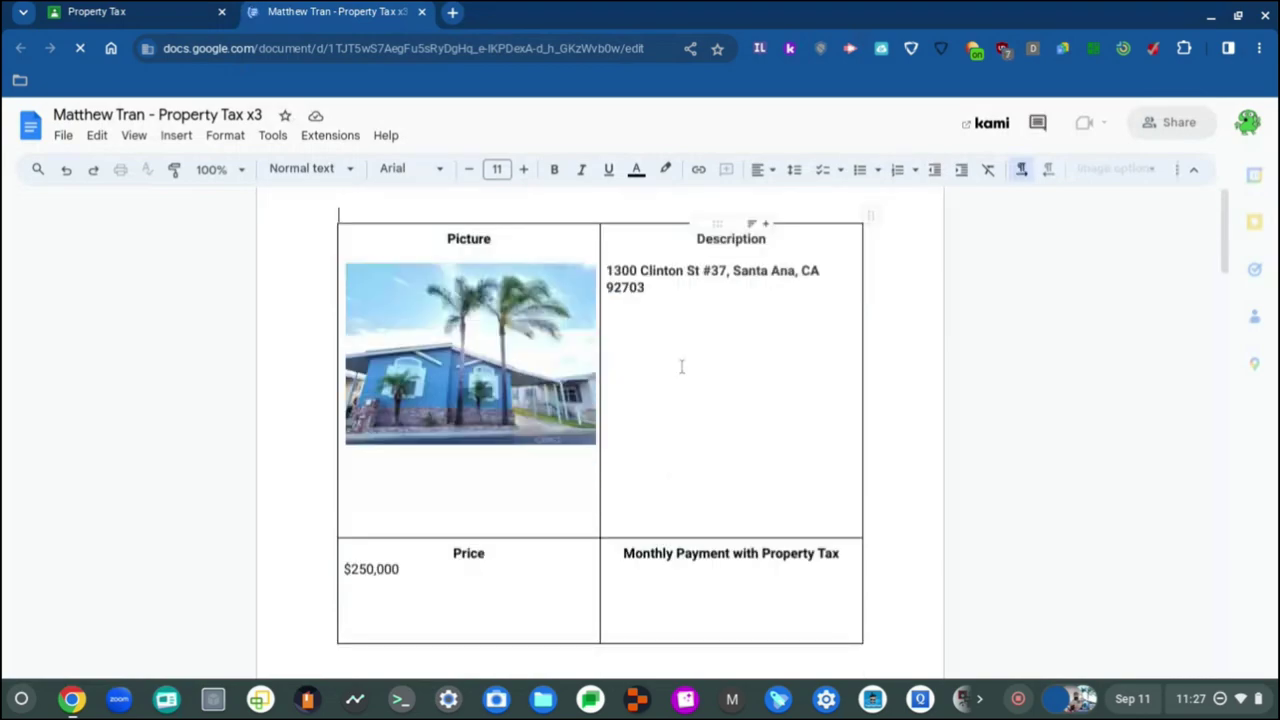
pyautogui.scroll(-20, 678, 366)
pyautogui.scroll(-2, 674, 366)
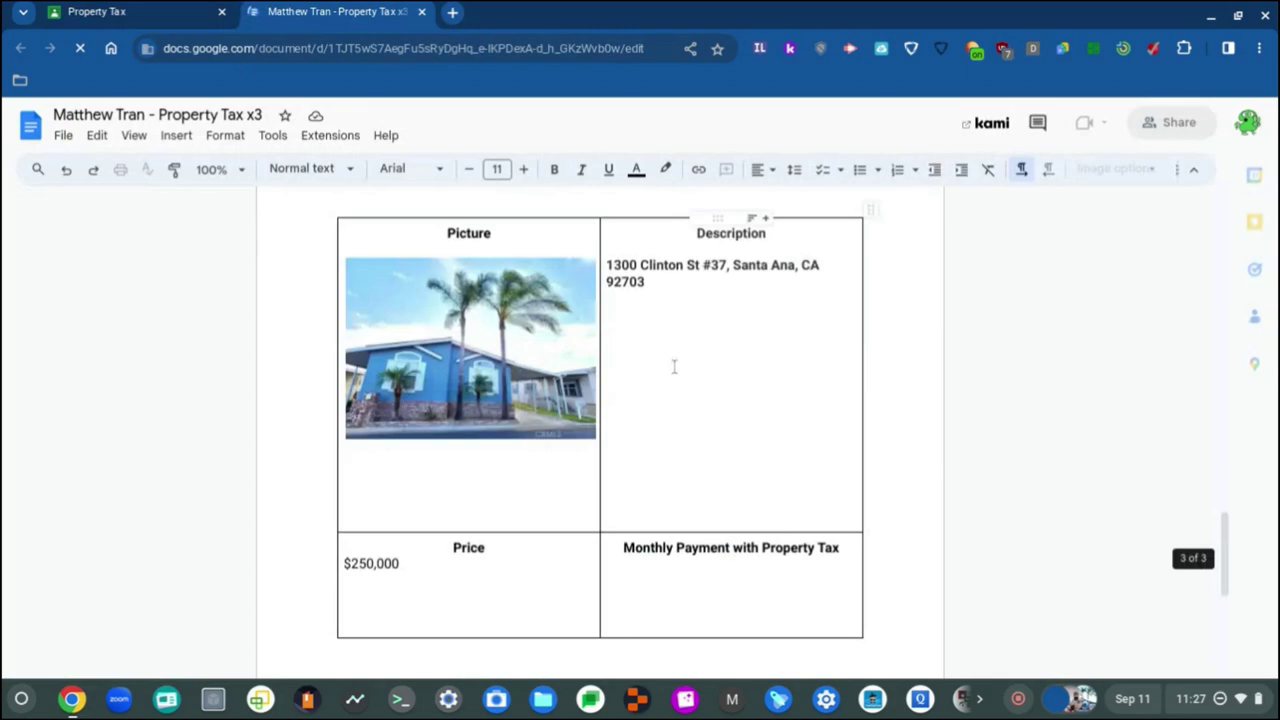
pyautogui.scroll(20, 674, 366)
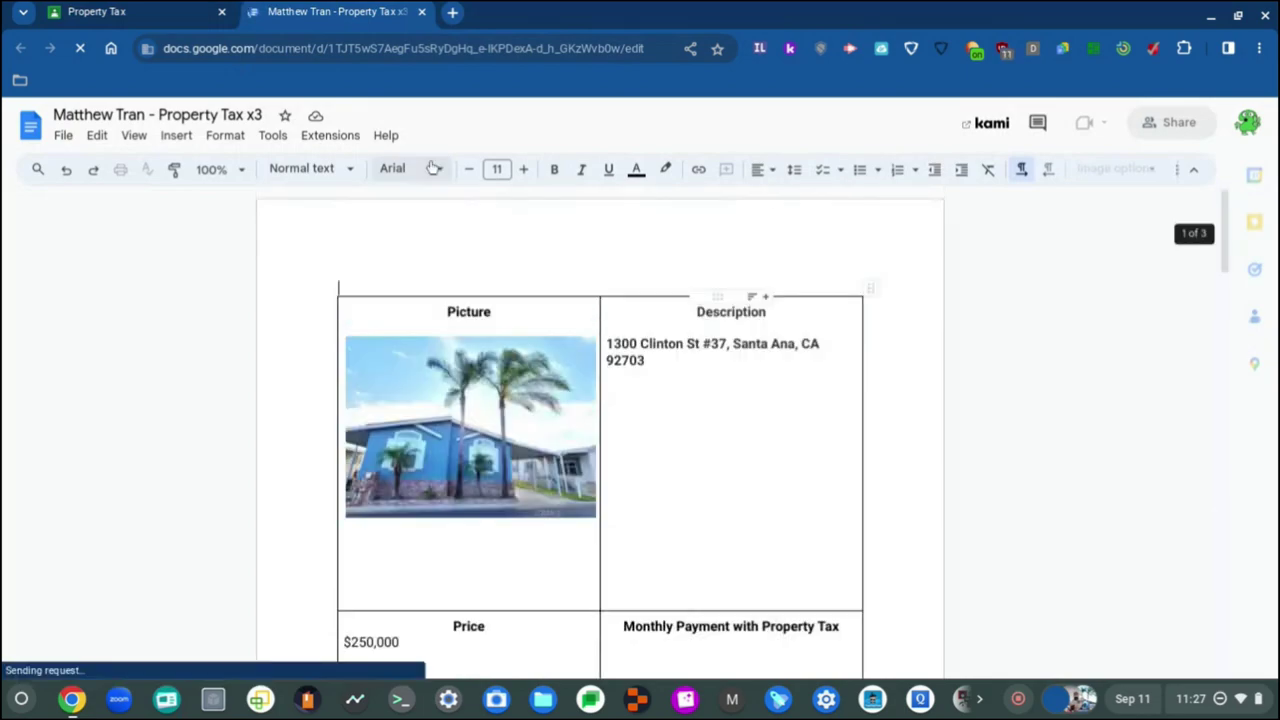
pyautogui.click(434, 168)
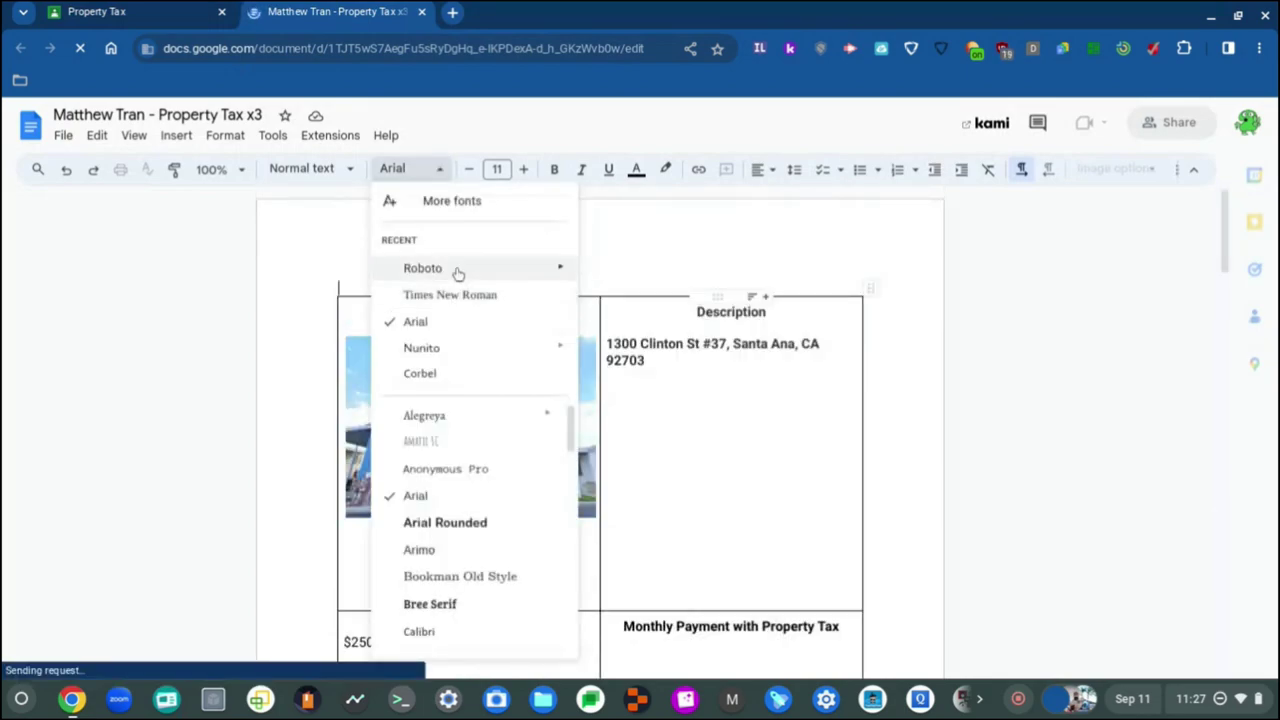
pyautogui.click(455, 270)
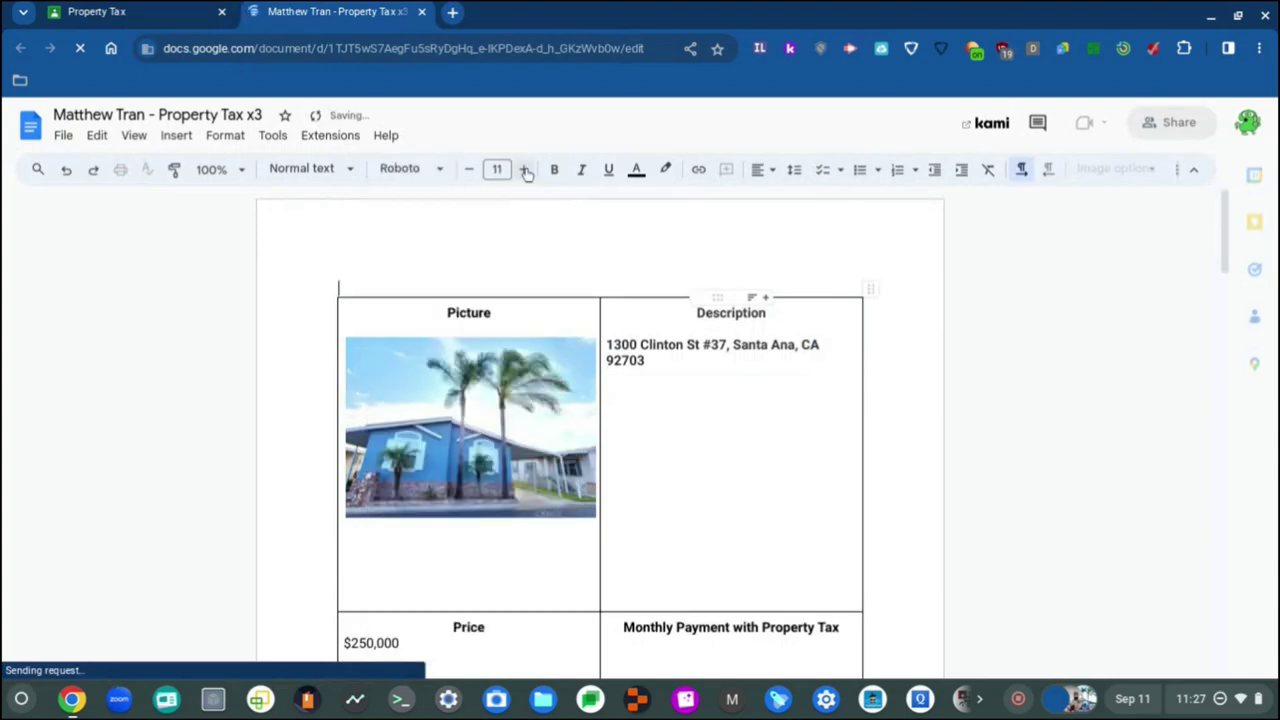
pyautogui.click(526, 172)
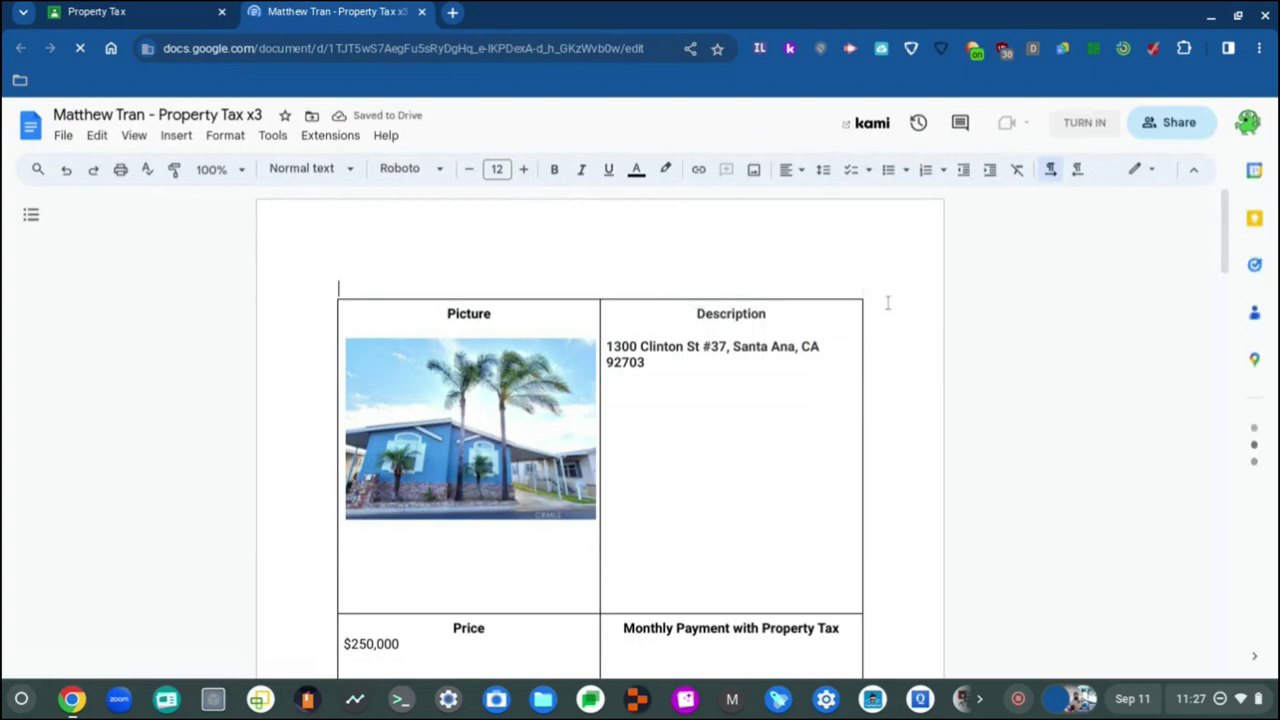
# Step: Set the empty line below the page-3 table to size 12
pyautogui.hotkey('ctrl', 'End')
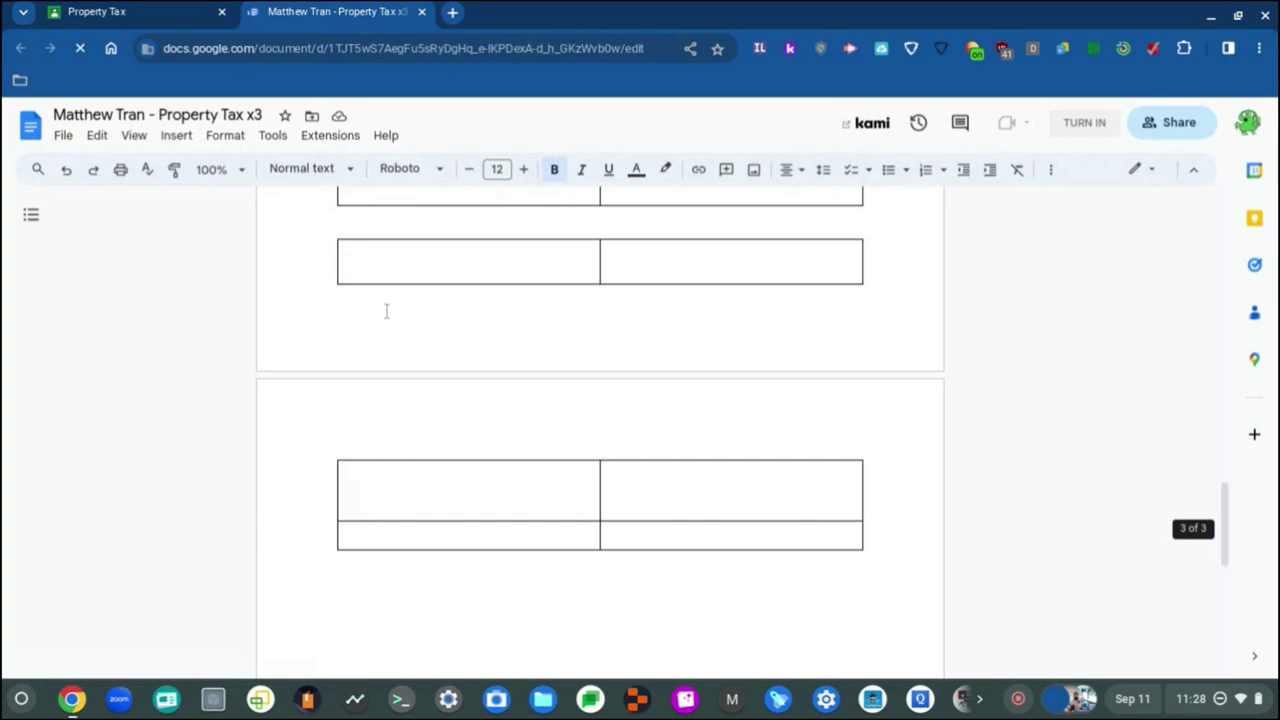
pyautogui.click(368, 431)
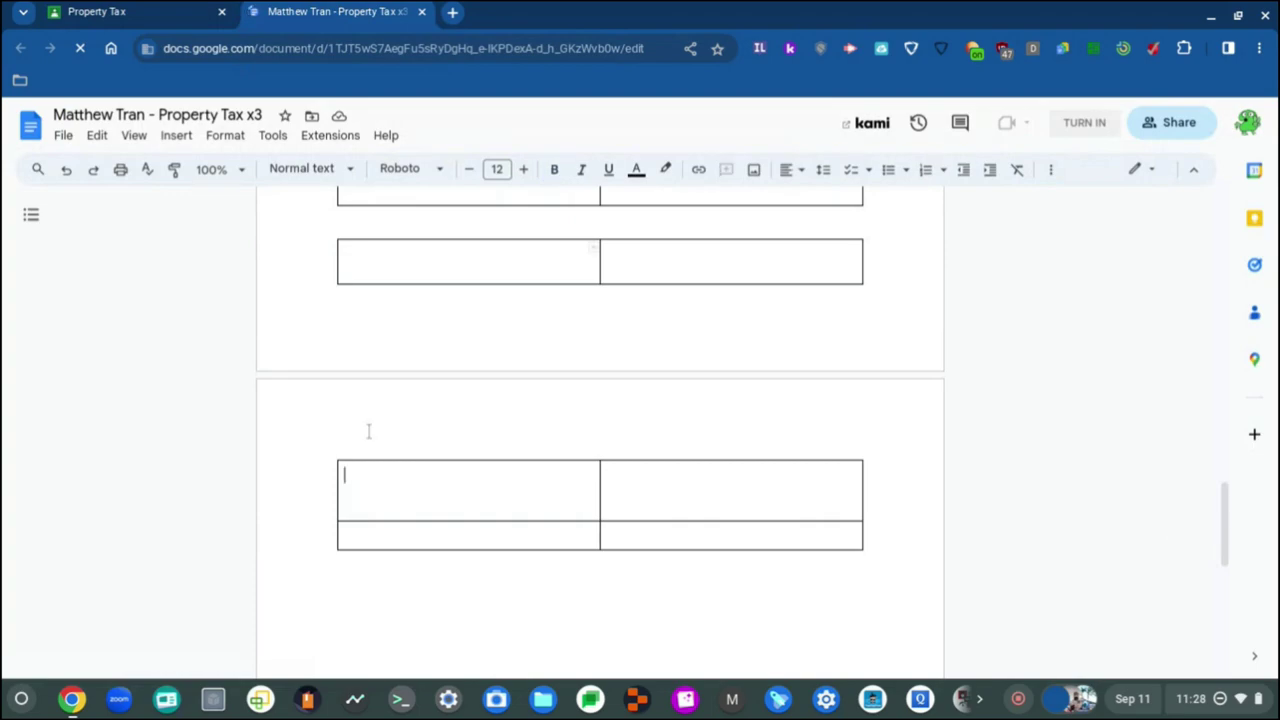
pyautogui.scroll(-2, 368, 431)
pyautogui.click(375, 227)
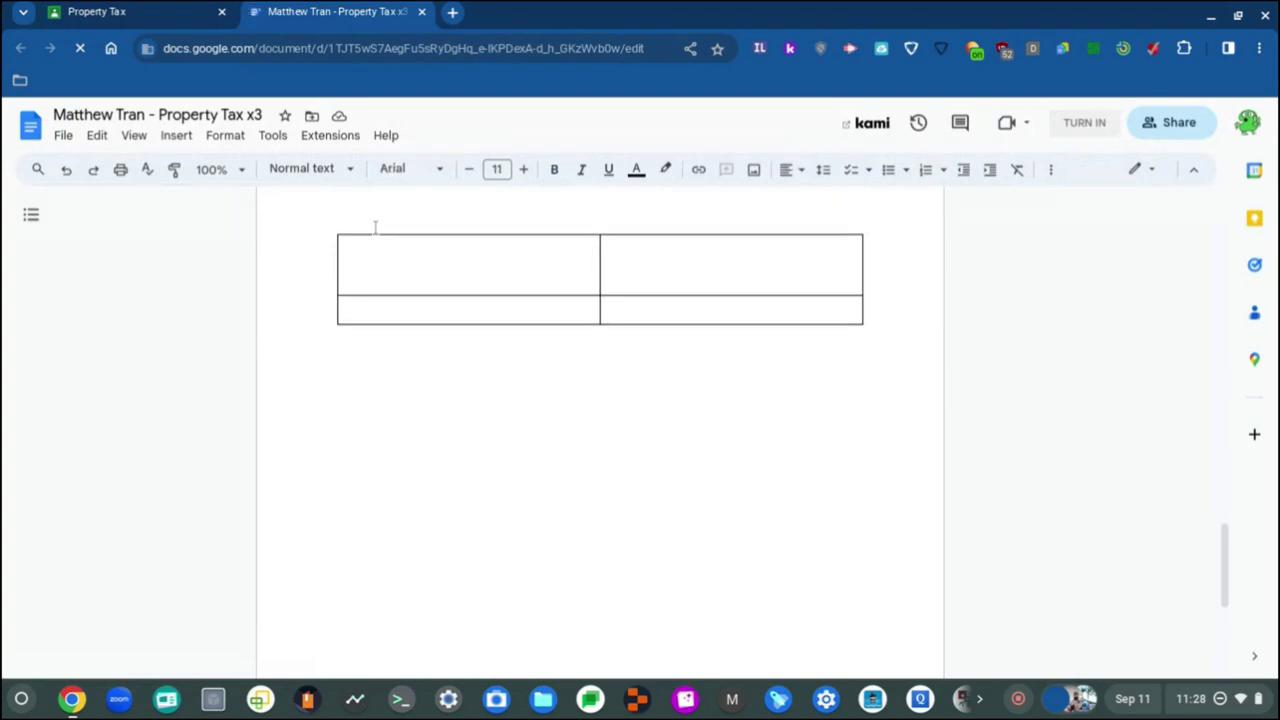
pyautogui.hotkey('ctrl', 'End')
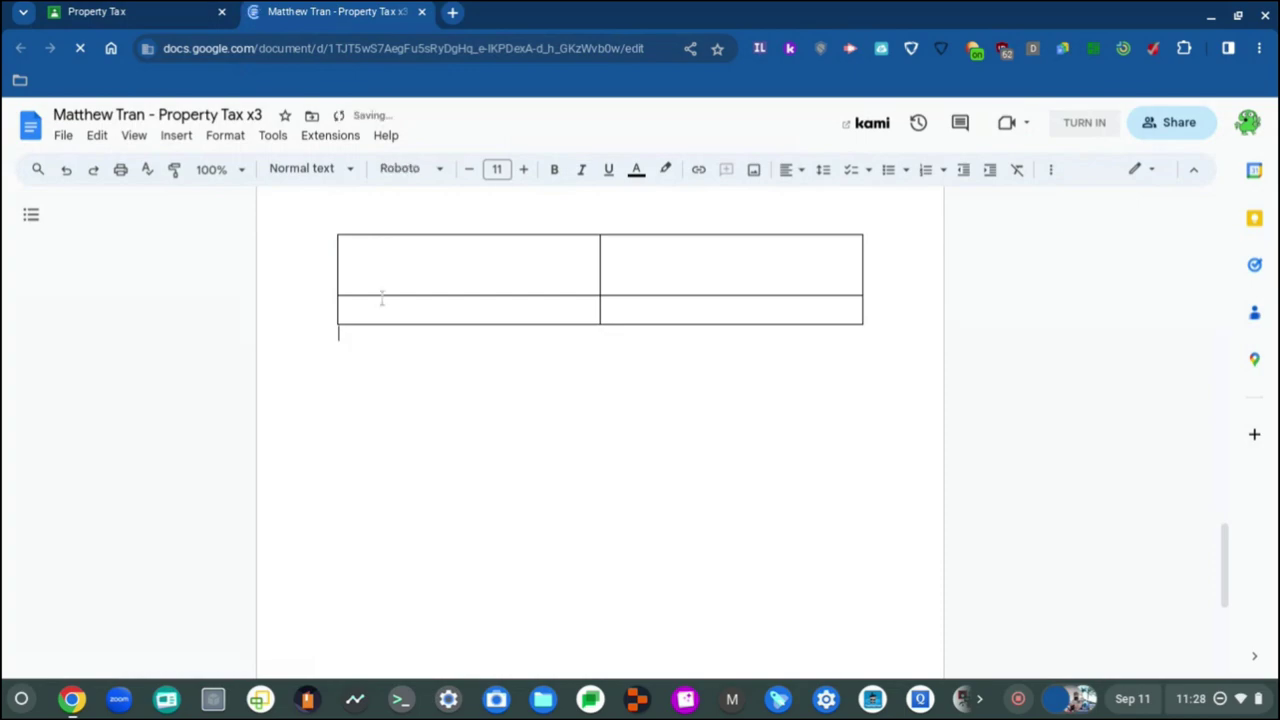
pyautogui.hotkey('ctrl', 'shift', '.')
# Step: Run Check for updates on Settings' About ChromeOS page, confirming version 116.0.5845.168 is current
pyautogui.click(1200, 698)
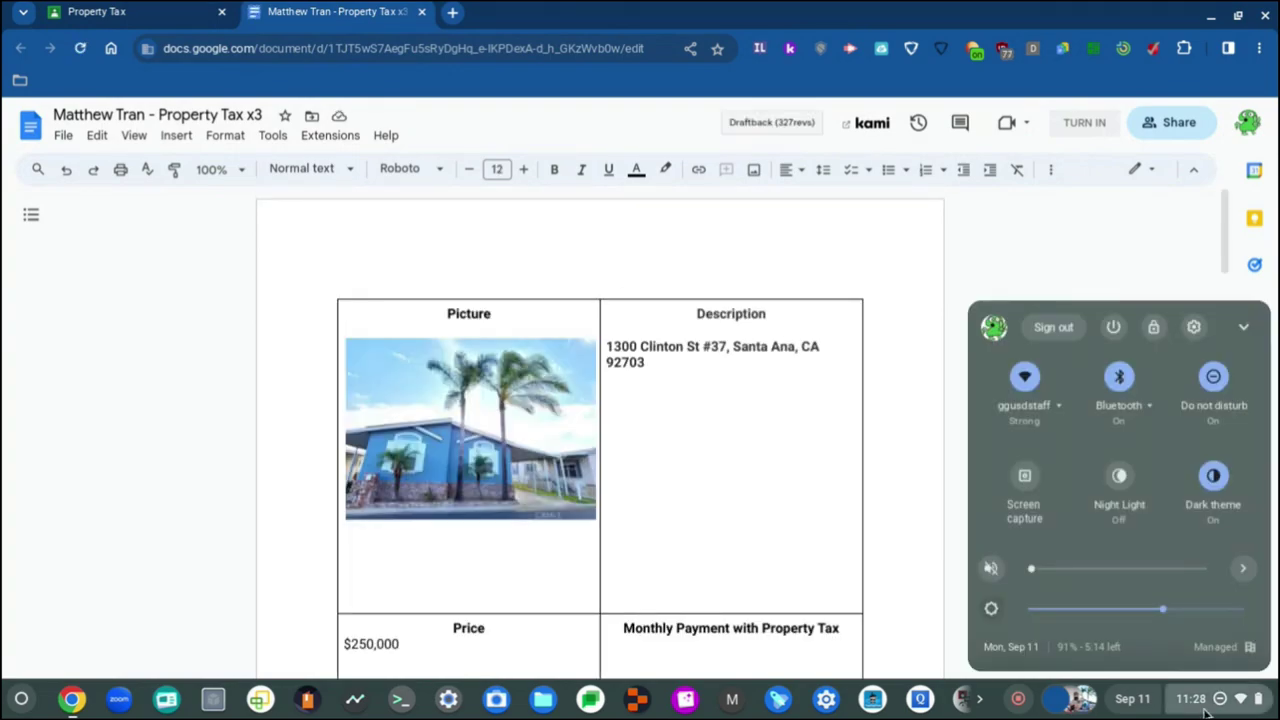
pyautogui.click(872, 582)
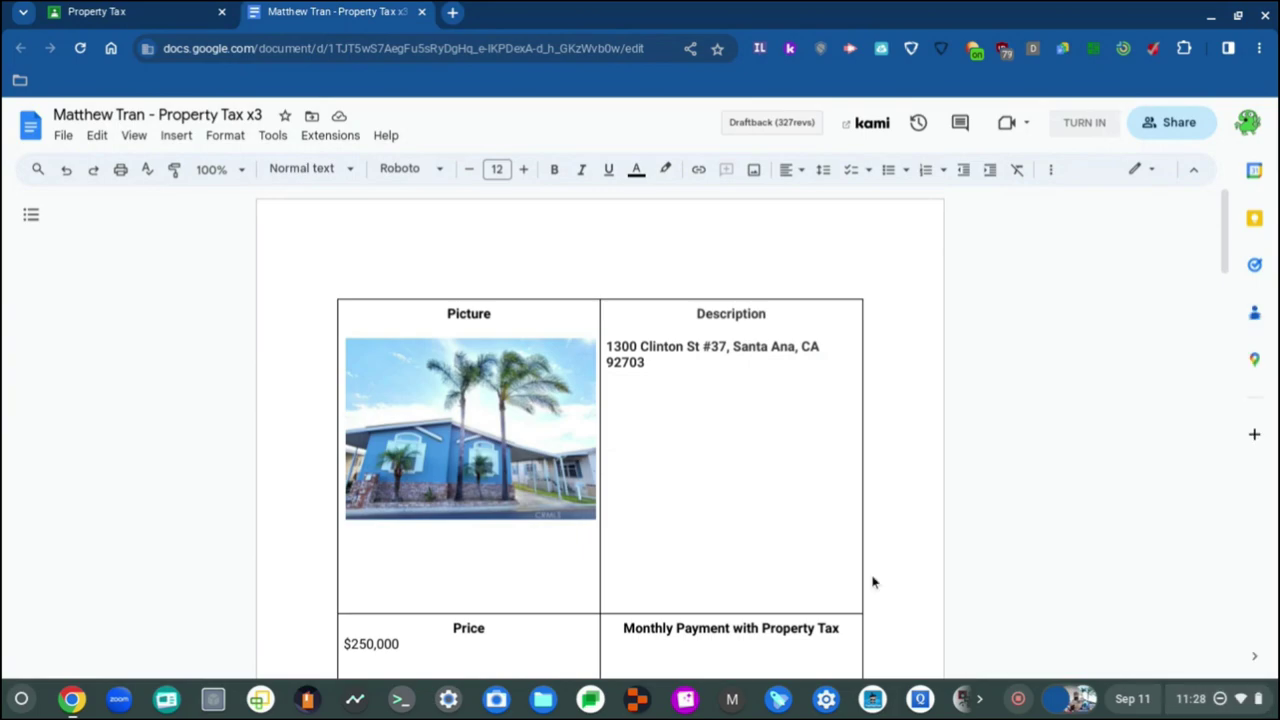
pyautogui.click(448, 698)
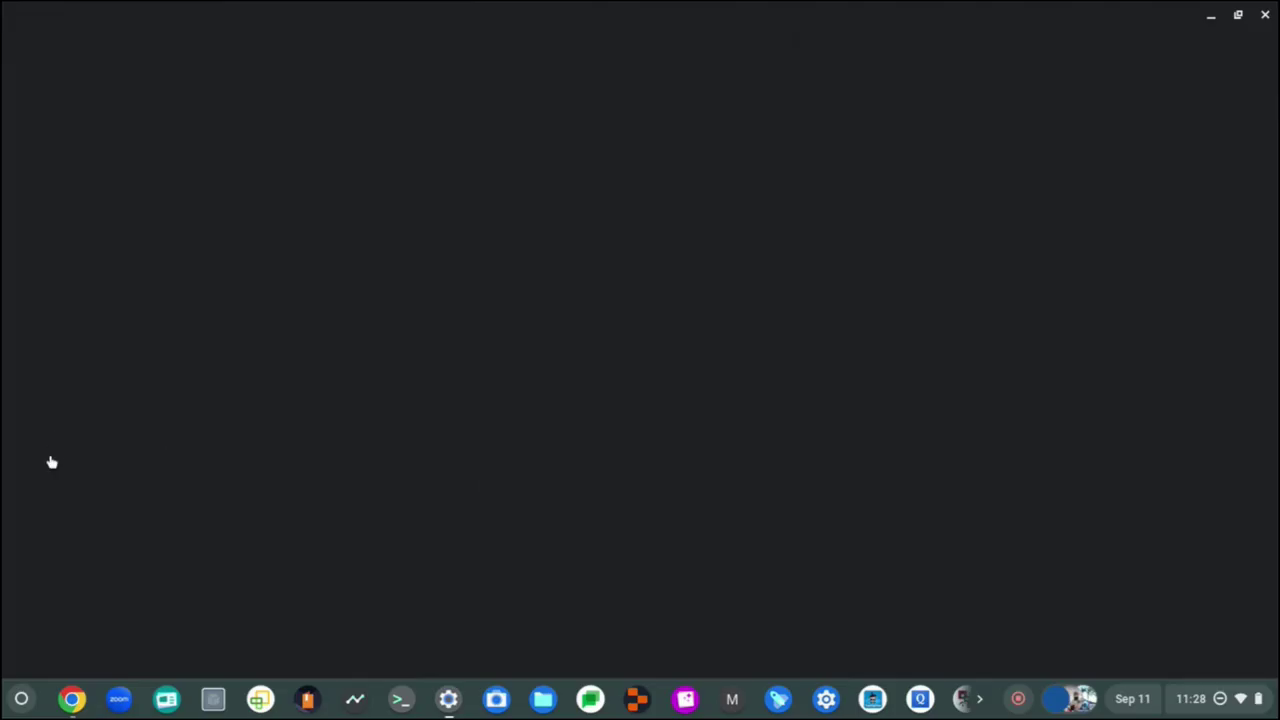
pyautogui.click(97, 554)
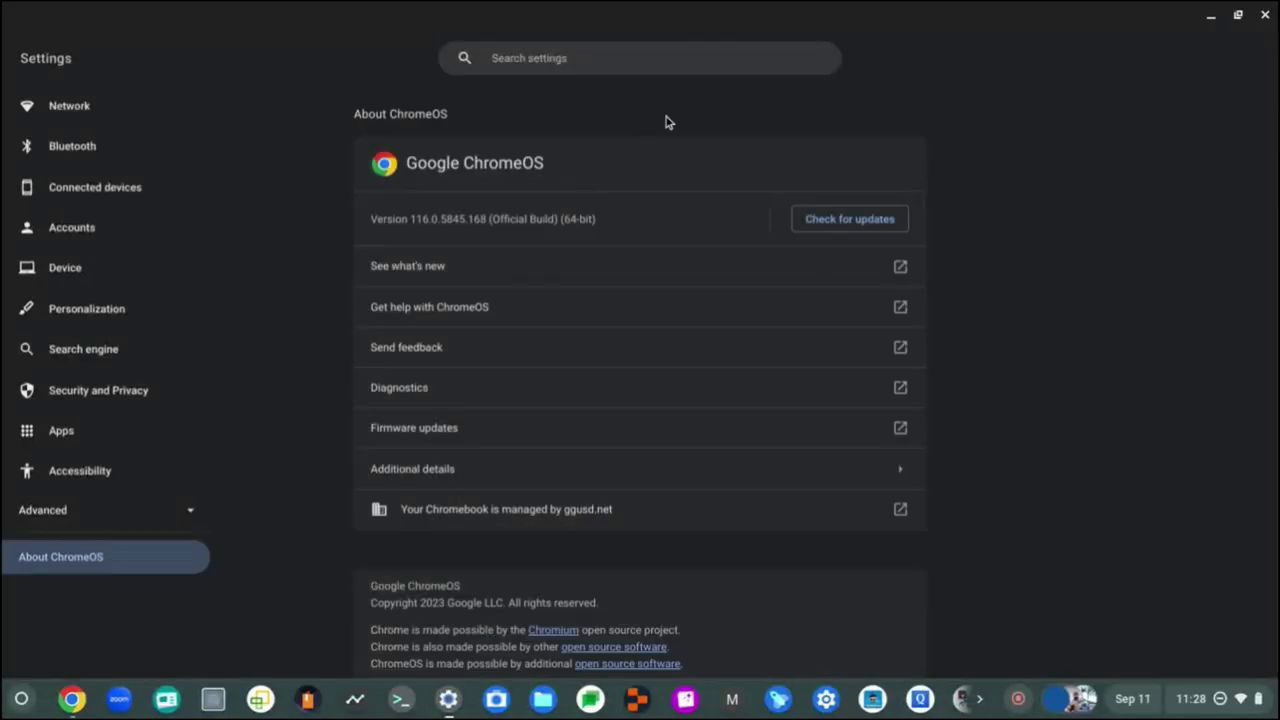
pyautogui.click(843, 218)
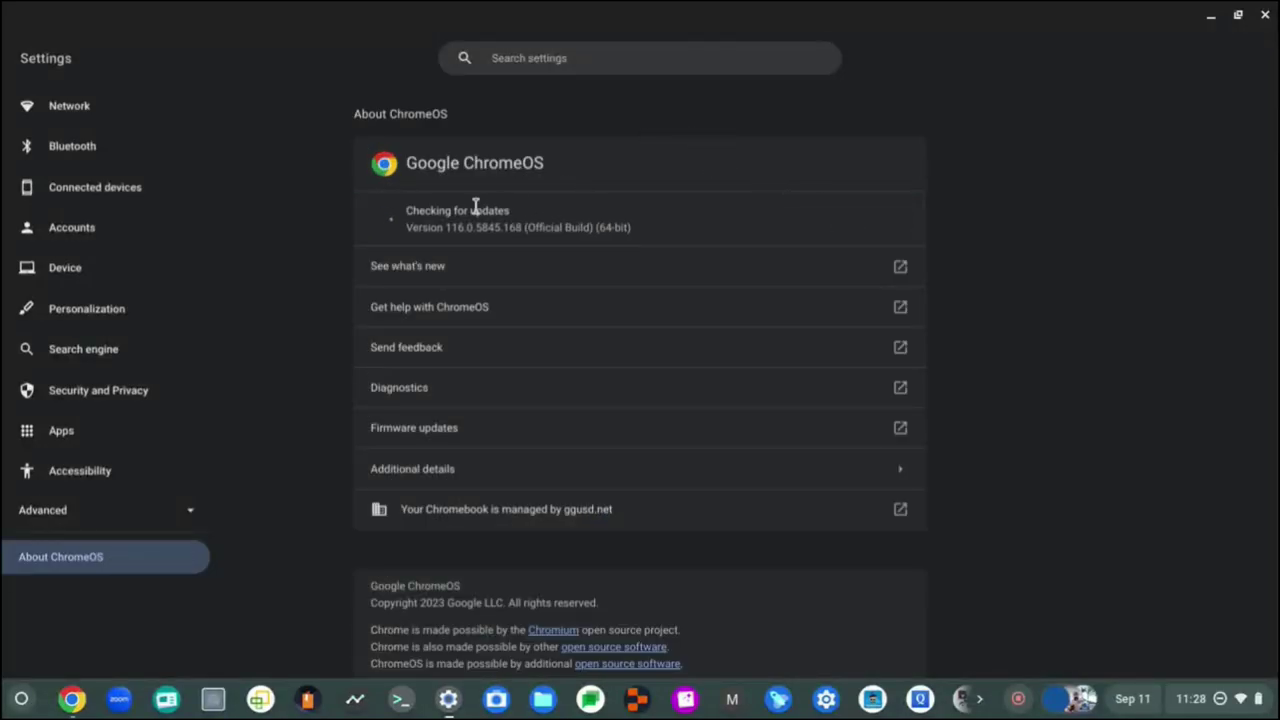
pyautogui.scroll(3, 475, 207)
pyautogui.hscroll(-2, 474, 211)
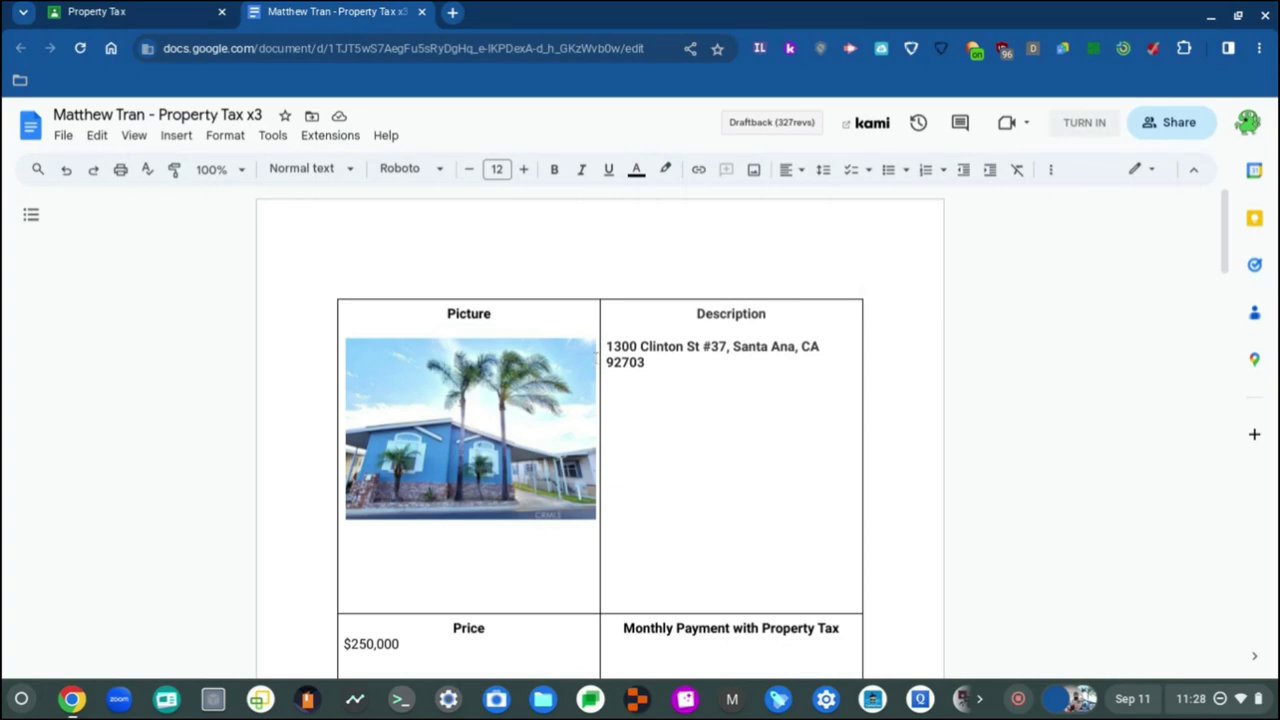
# Step: Insert a blank line after 92703 in the Description cell, then return to the Property Tax assignment
pyautogui.scroll(-1, 998, 471)
pyautogui.press('End')
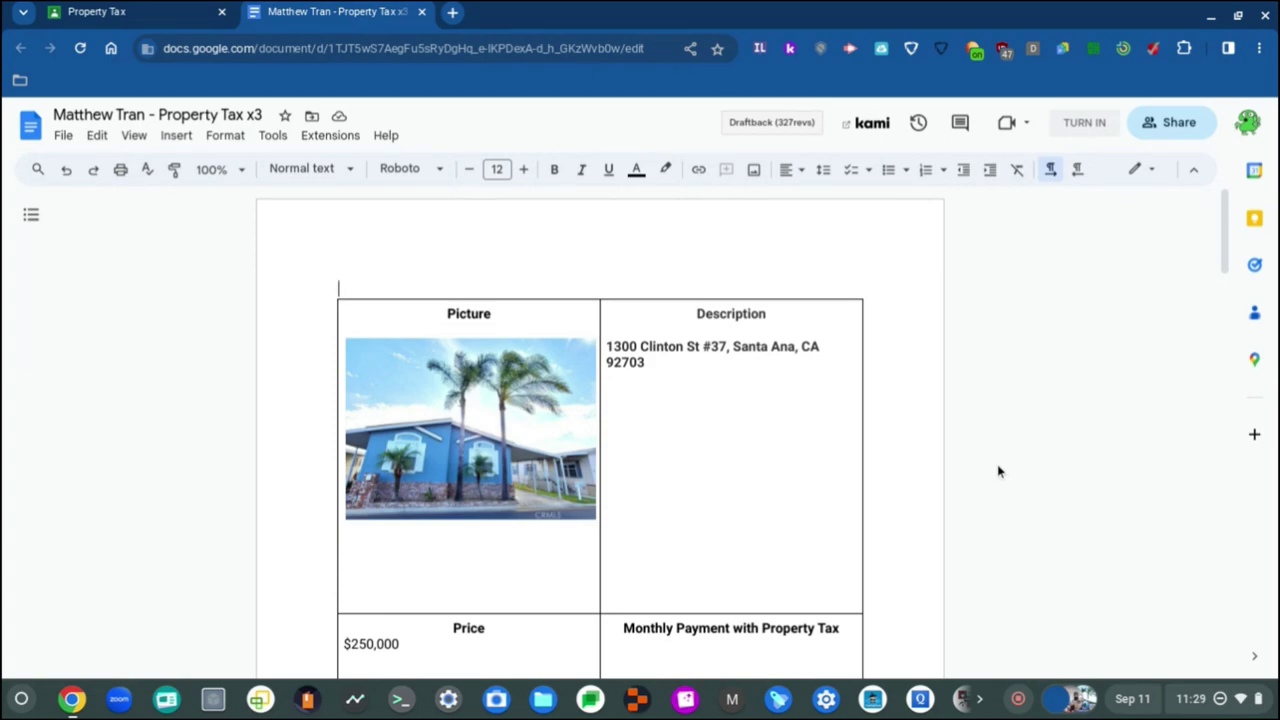
pyautogui.click(648, 400)
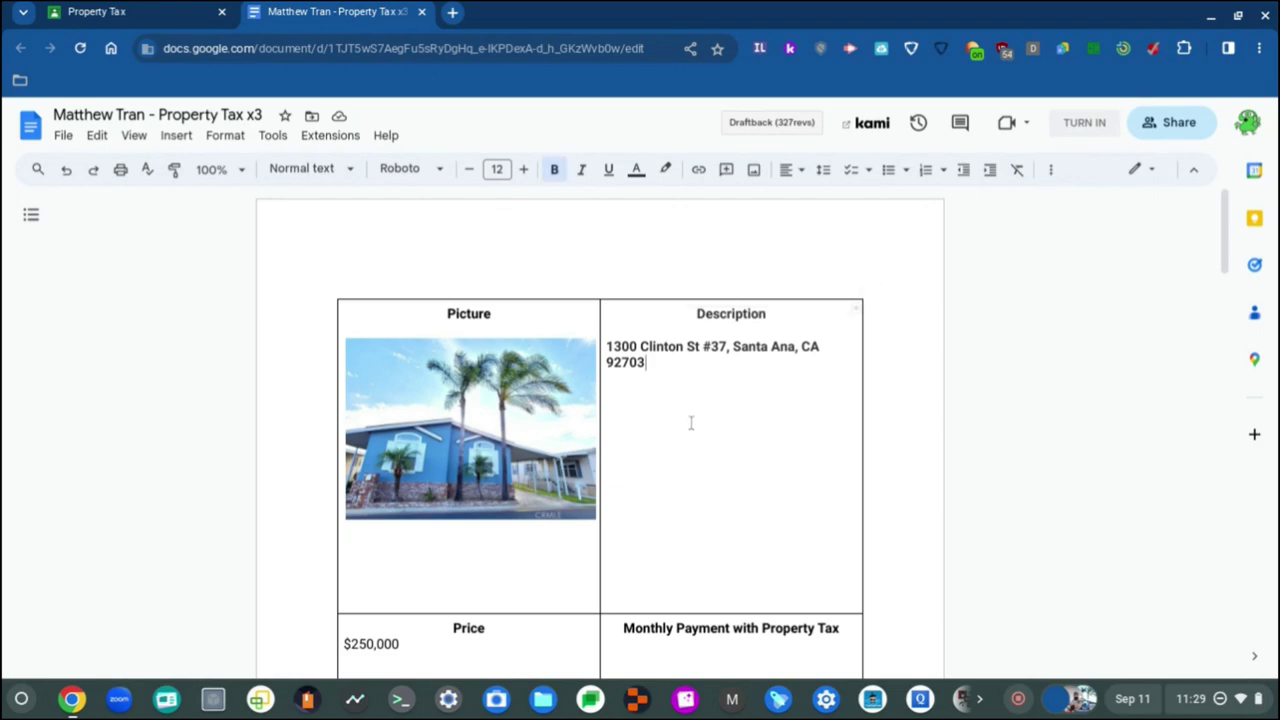
pyautogui.press('Return')
pyautogui.press('Return')
pyautogui.press('Return')
pyautogui.click(97, 12)
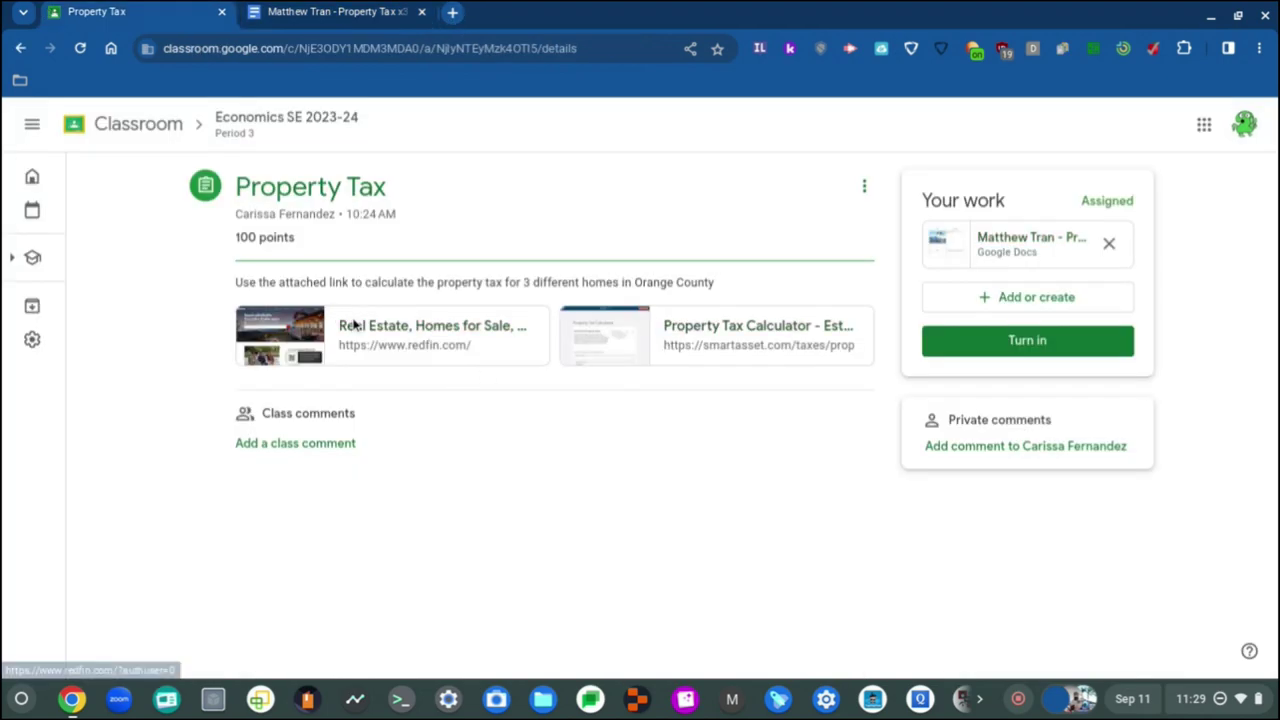
# Step: Open the Redfin link and search for homes near the current location
pyautogui.click(343, 324)
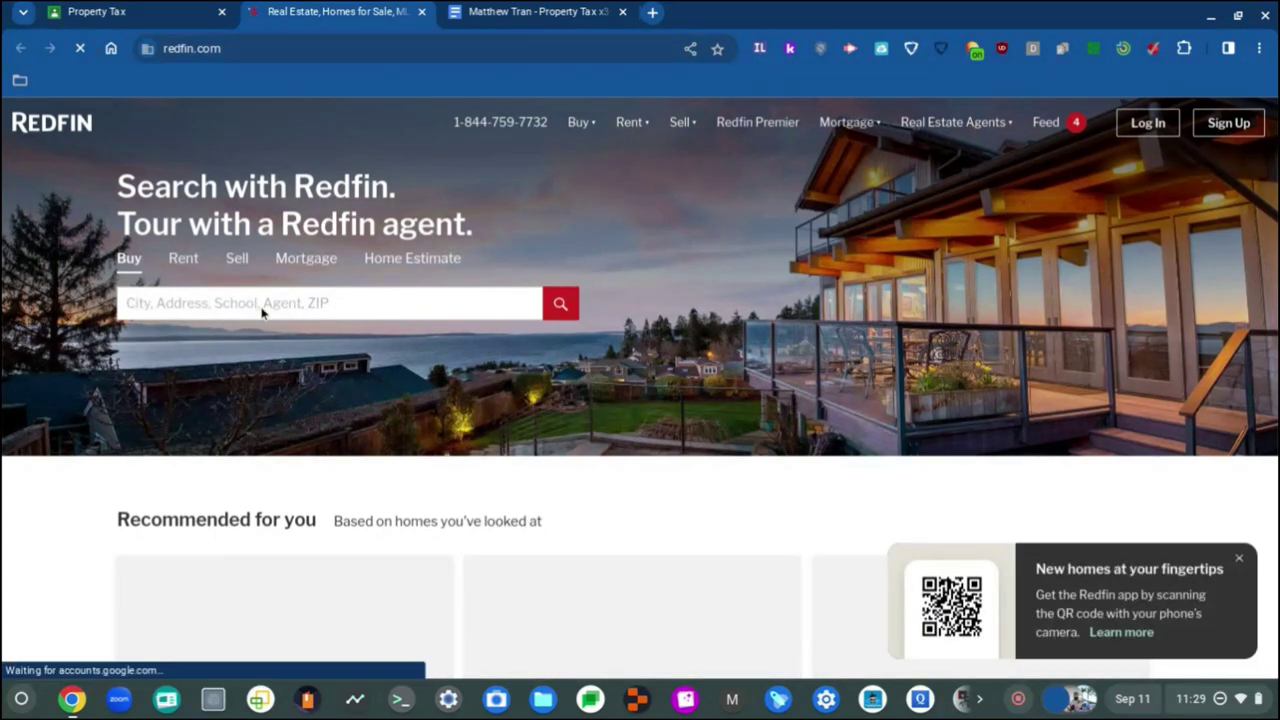
pyautogui.click(296, 305)
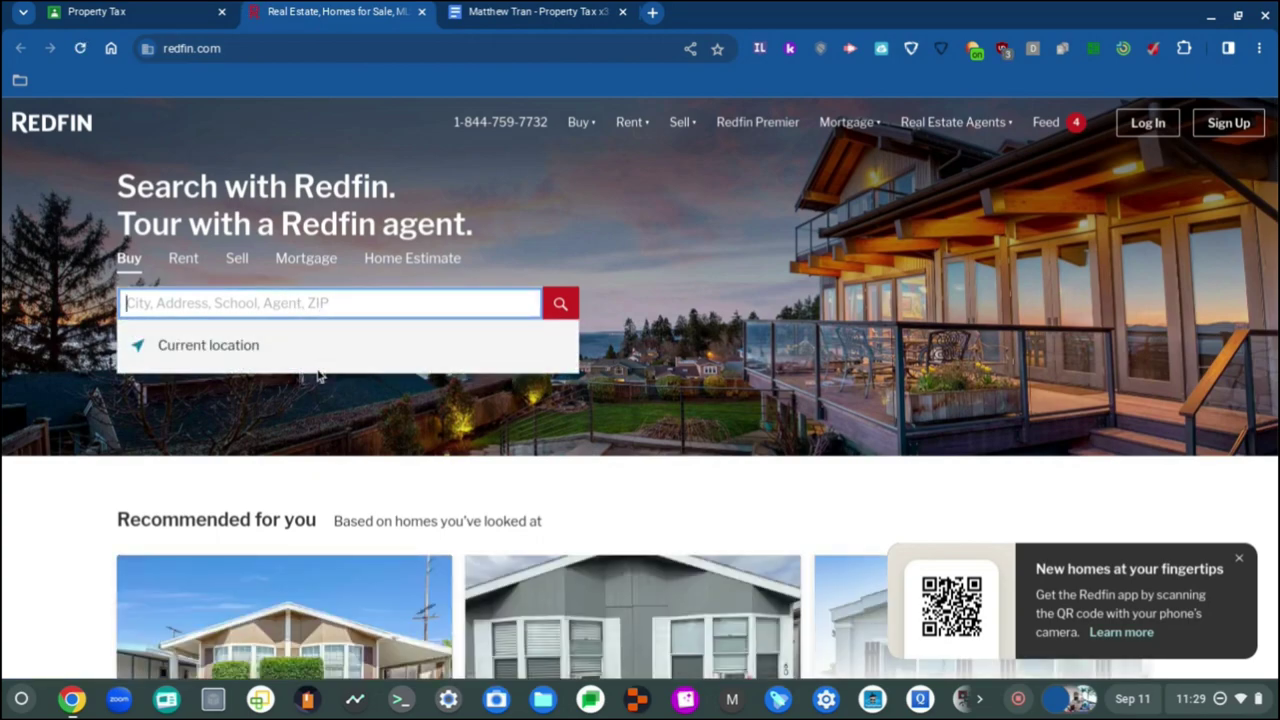
pyautogui.click(316, 361)
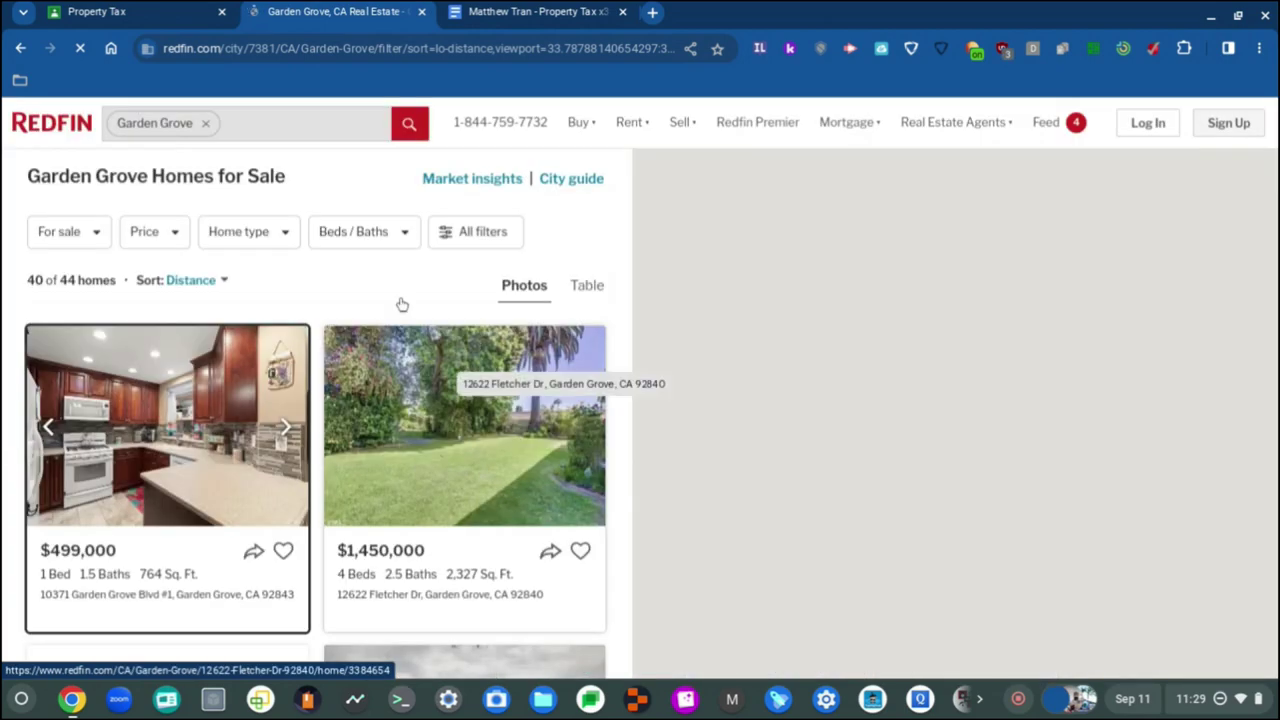
# Step: Scroll the Garden Grove listings down to the pagination at the bottom of page 1
pyautogui.scroll(-2, 402, 304)
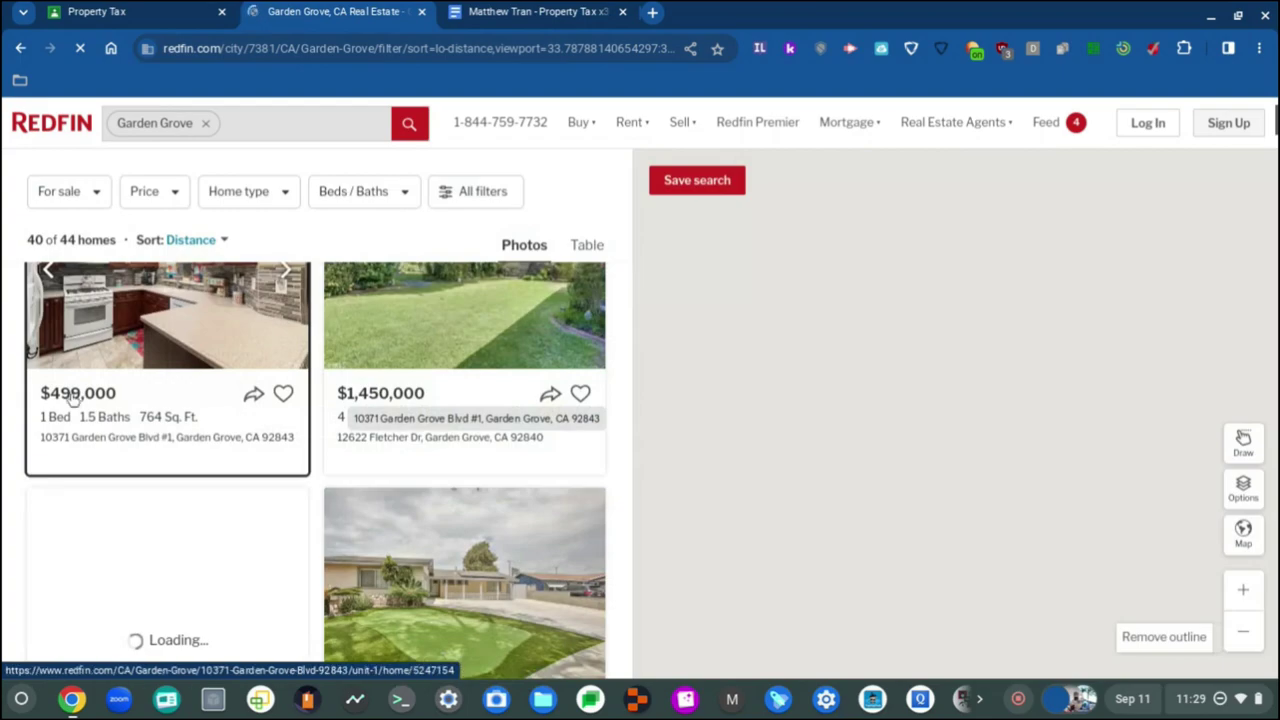
pyautogui.scroll(-1, 73, 398)
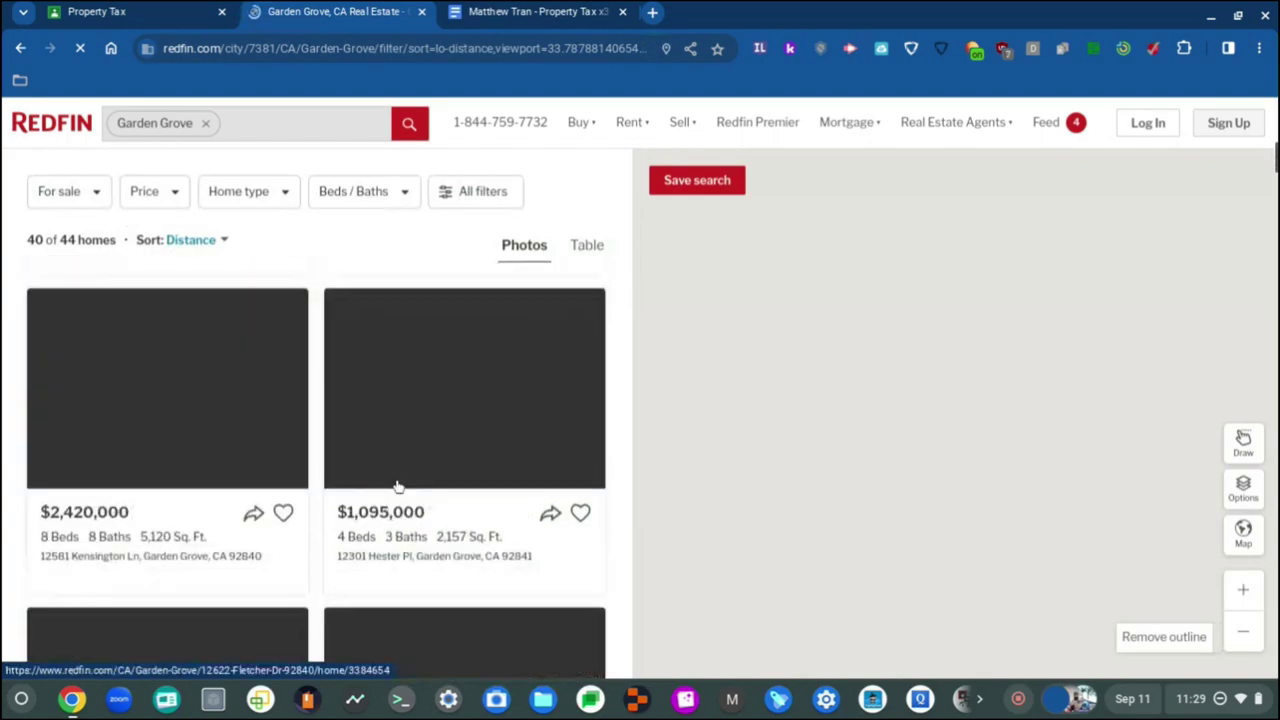
pyautogui.scroll(-4, 300, 470)
pyautogui.scroll(-3, 340, 437)
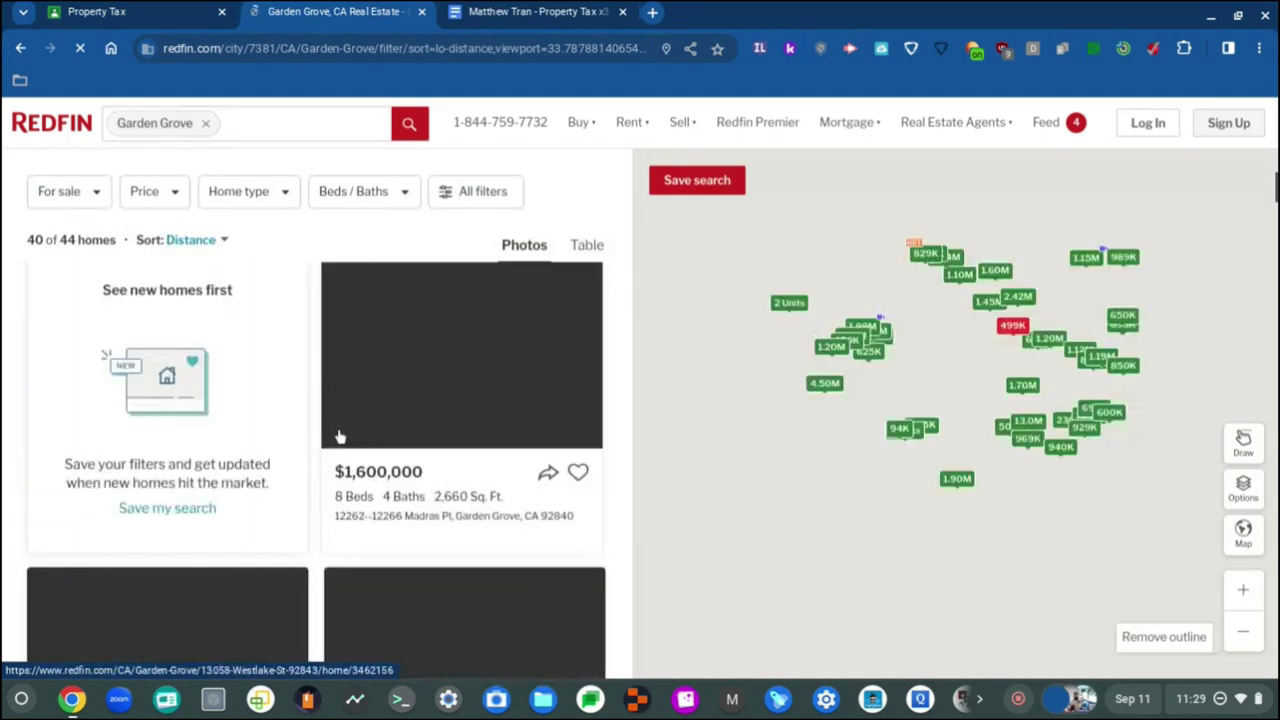
pyautogui.scroll(-3, 360, 440)
pyautogui.scroll(-2, 380, 441)
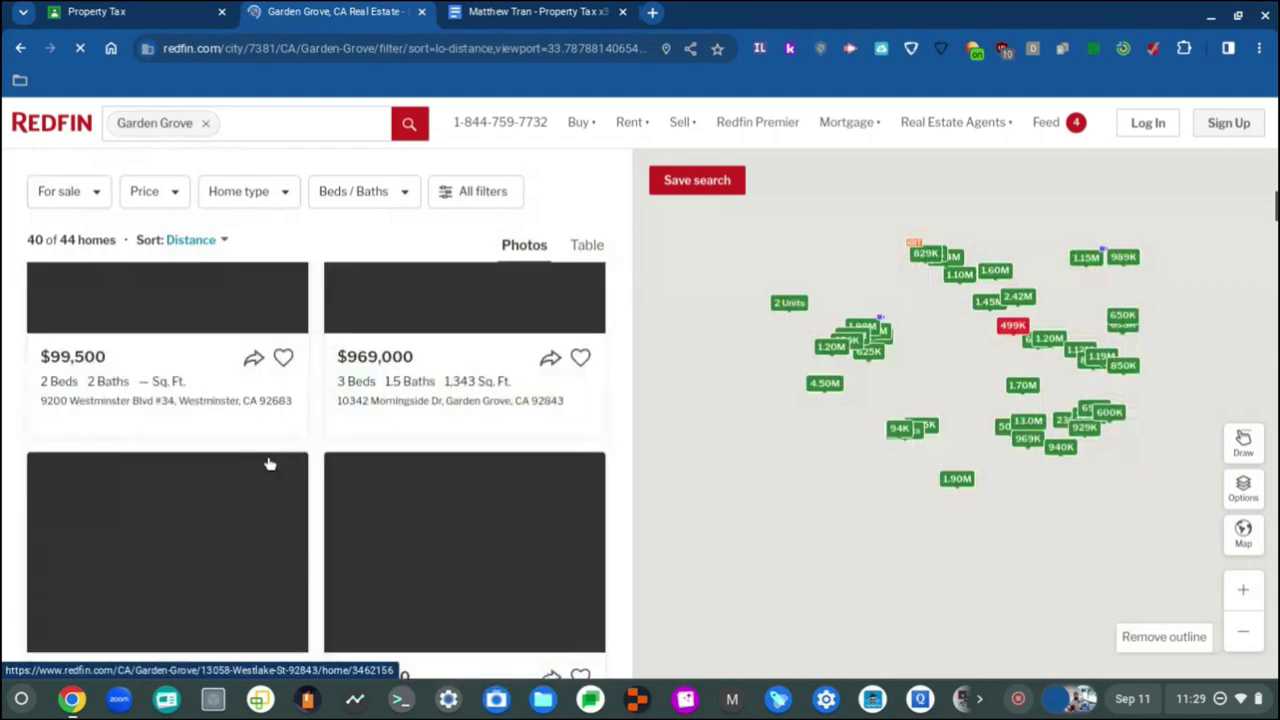
pyautogui.scroll(-4, 268, 463)
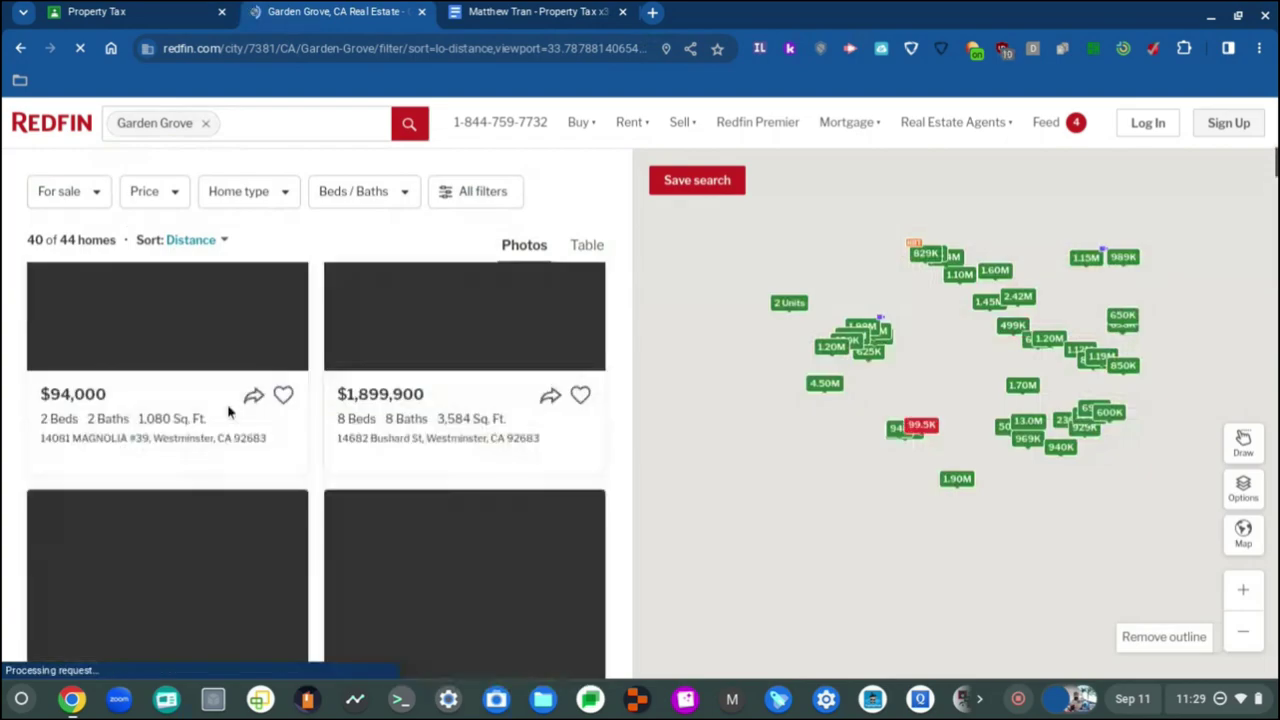
pyautogui.scroll(-2, 228, 412)
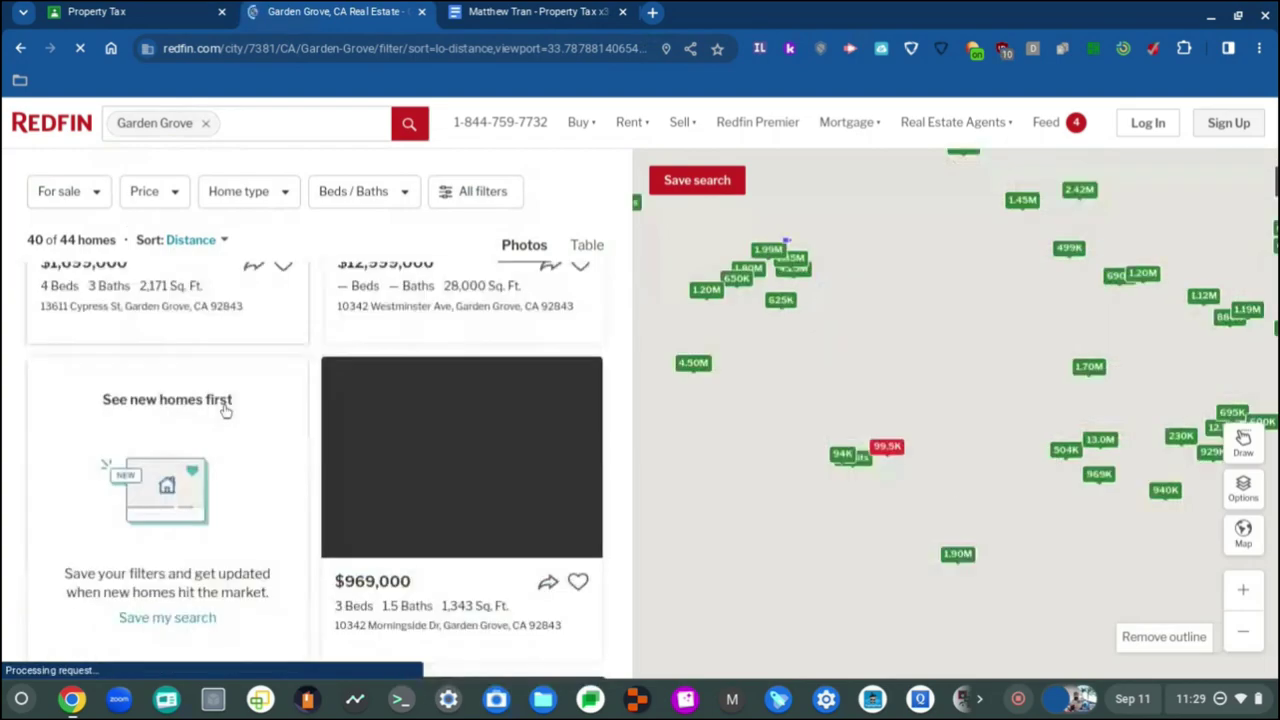
pyautogui.scroll(-3, 230, 420)
pyautogui.scroll(-4, 230, 425)
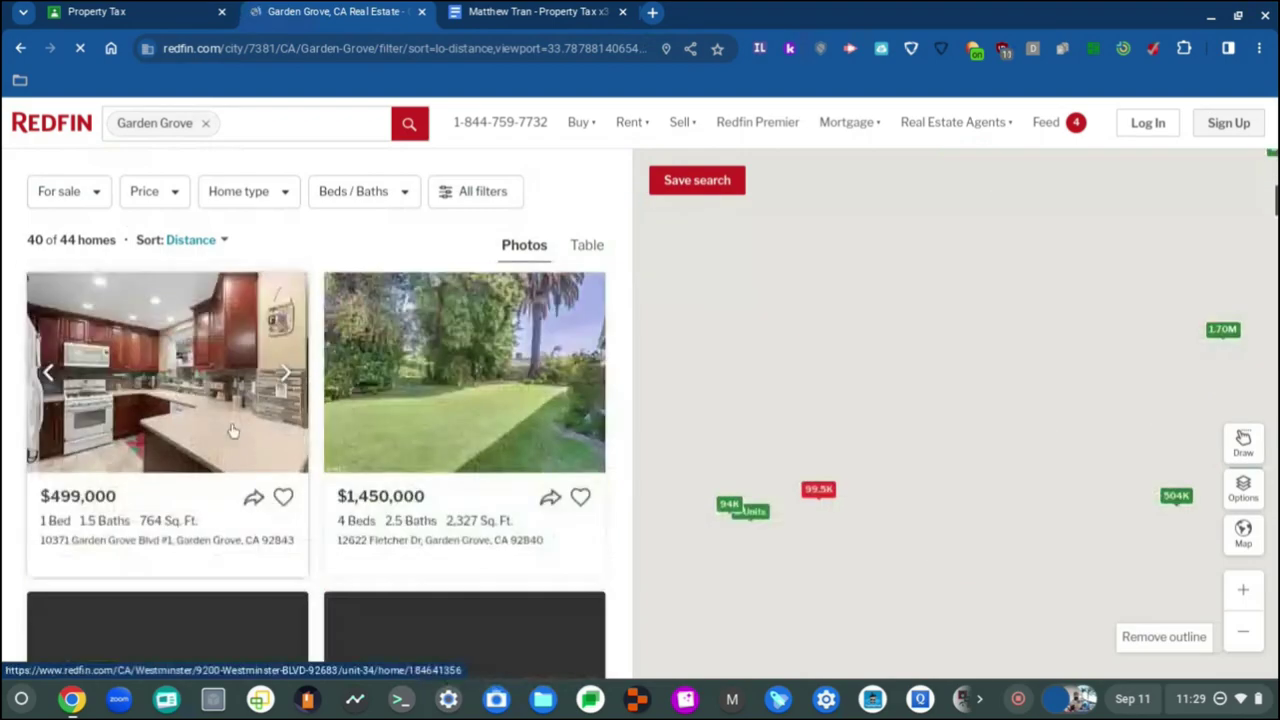
pyautogui.scroll(-3, 196, 415)
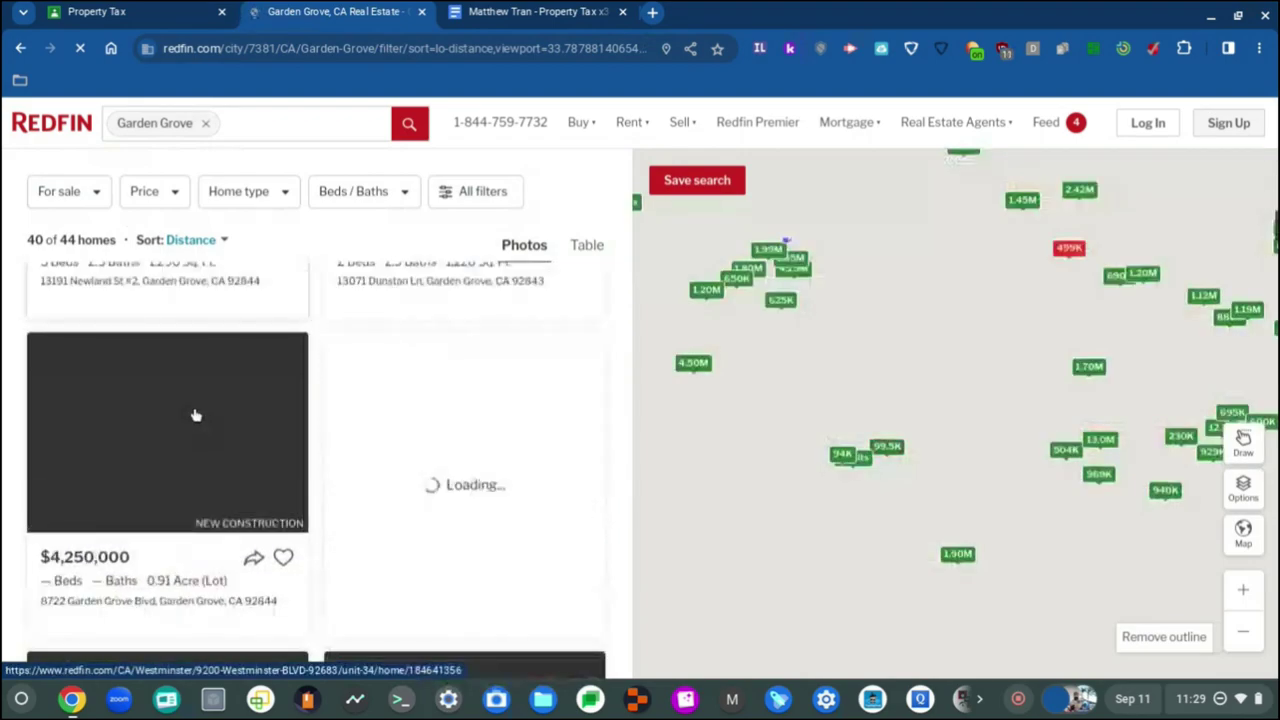
pyautogui.scroll(-4, 190, 425)
pyautogui.scroll(-3, 183, 425)
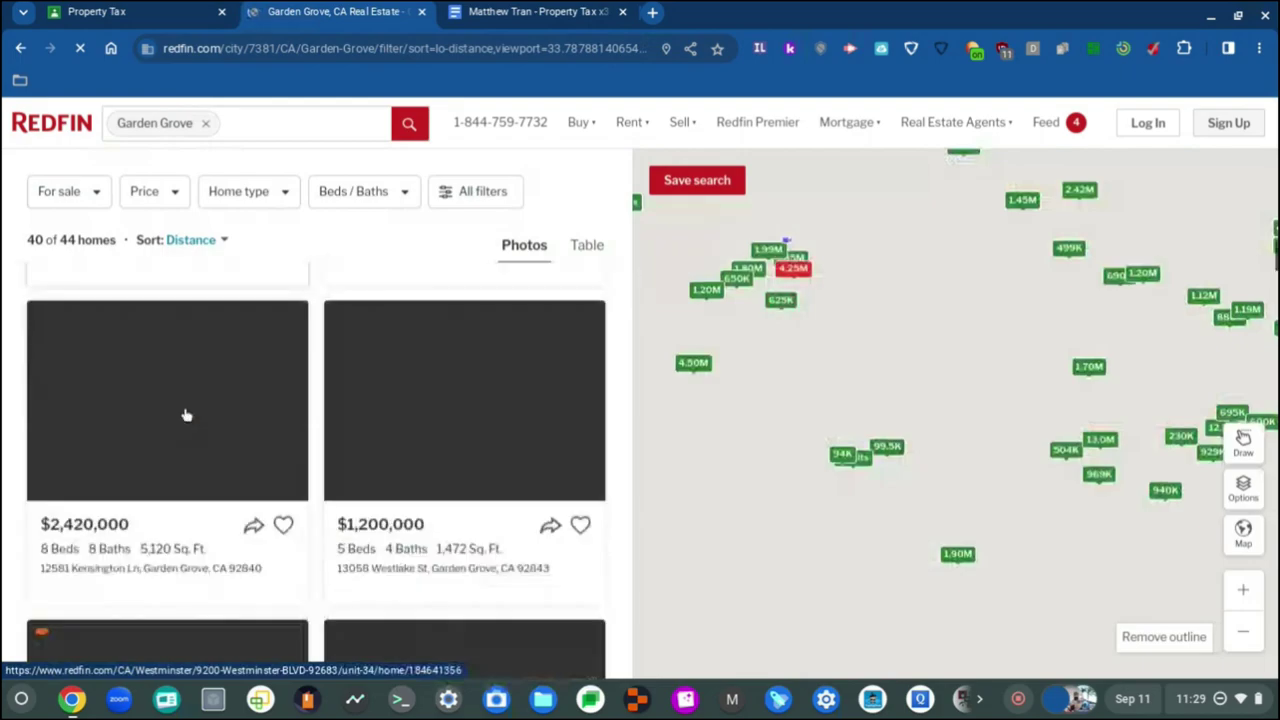
pyautogui.scroll(-4, 180, 415)
pyautogui.scroll(-2, 176, 415)
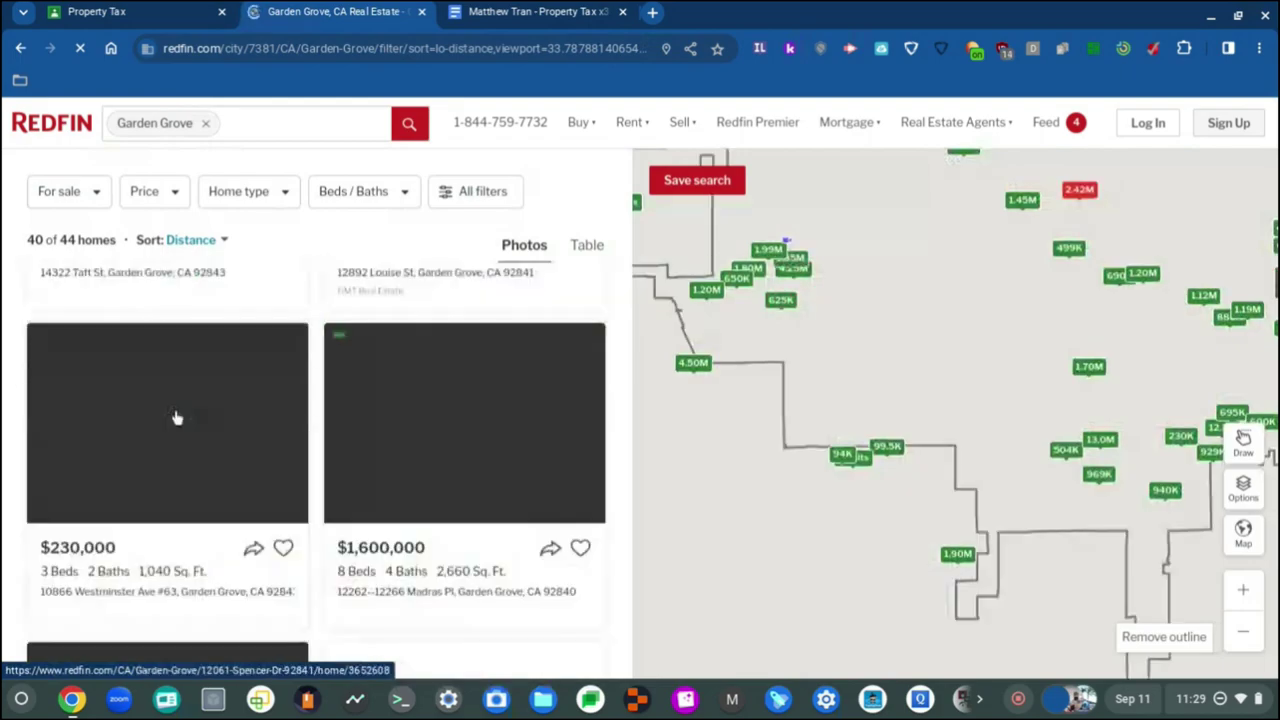
pyautogui.scroll(-2, 176, 418)
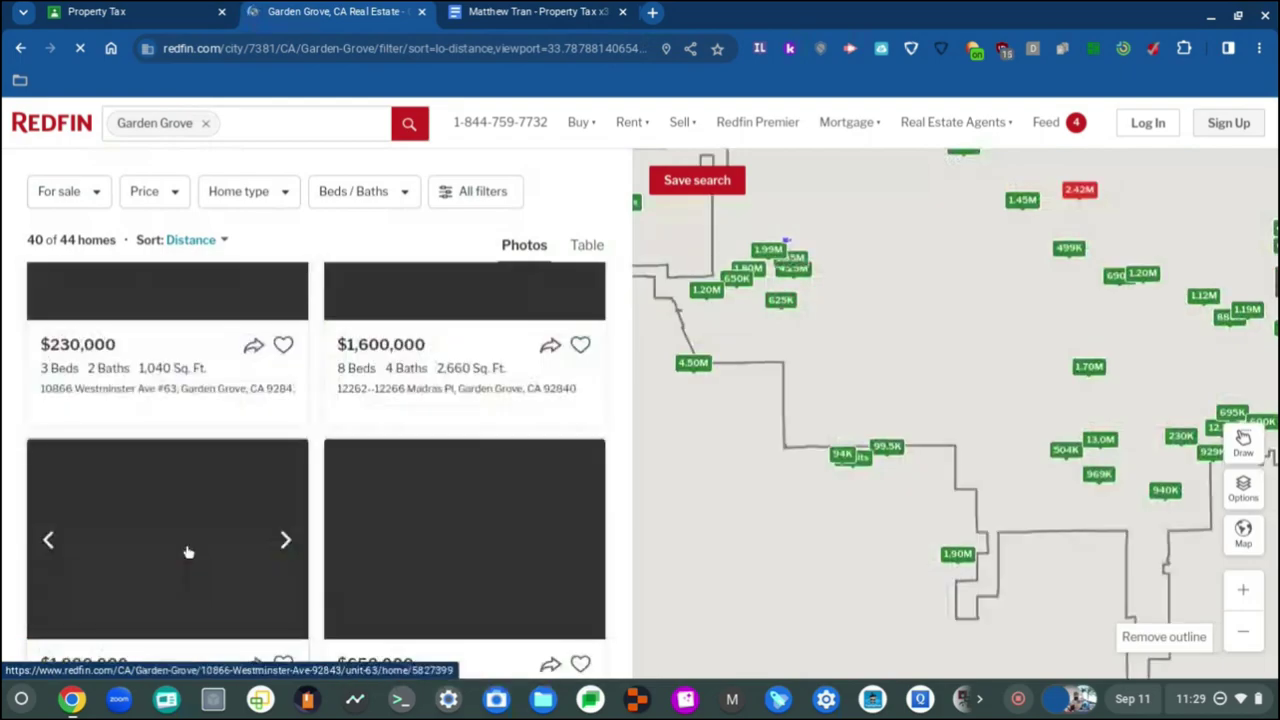
pyautogui.scroll(-3, 188, 552)
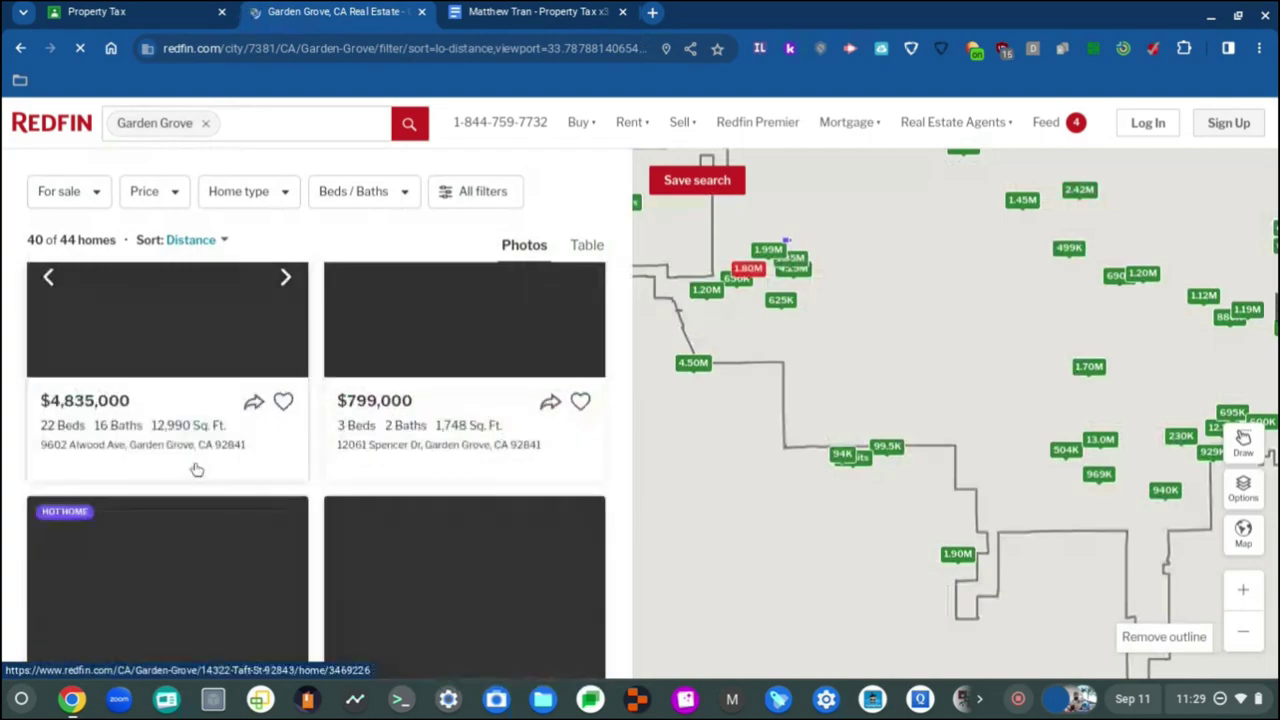
pyautogui.scroll(-3, 197, 469)
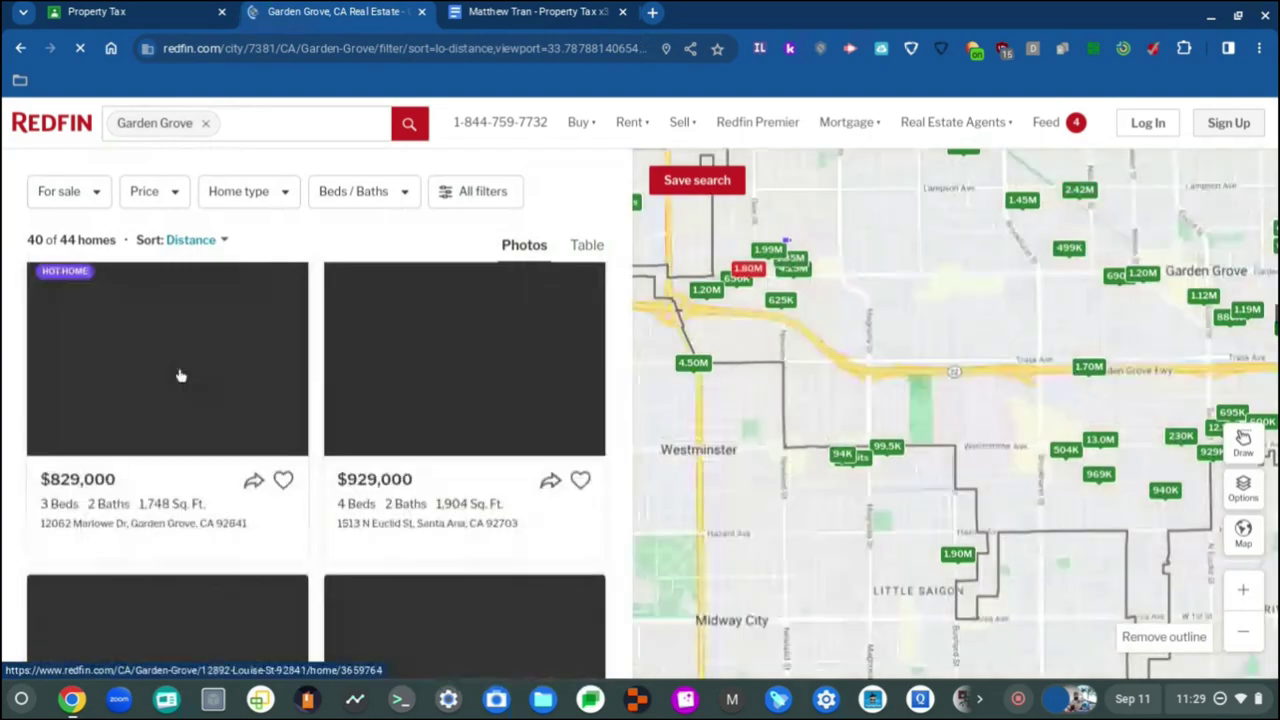
pyautogui.scroll(-3, 180, 375)
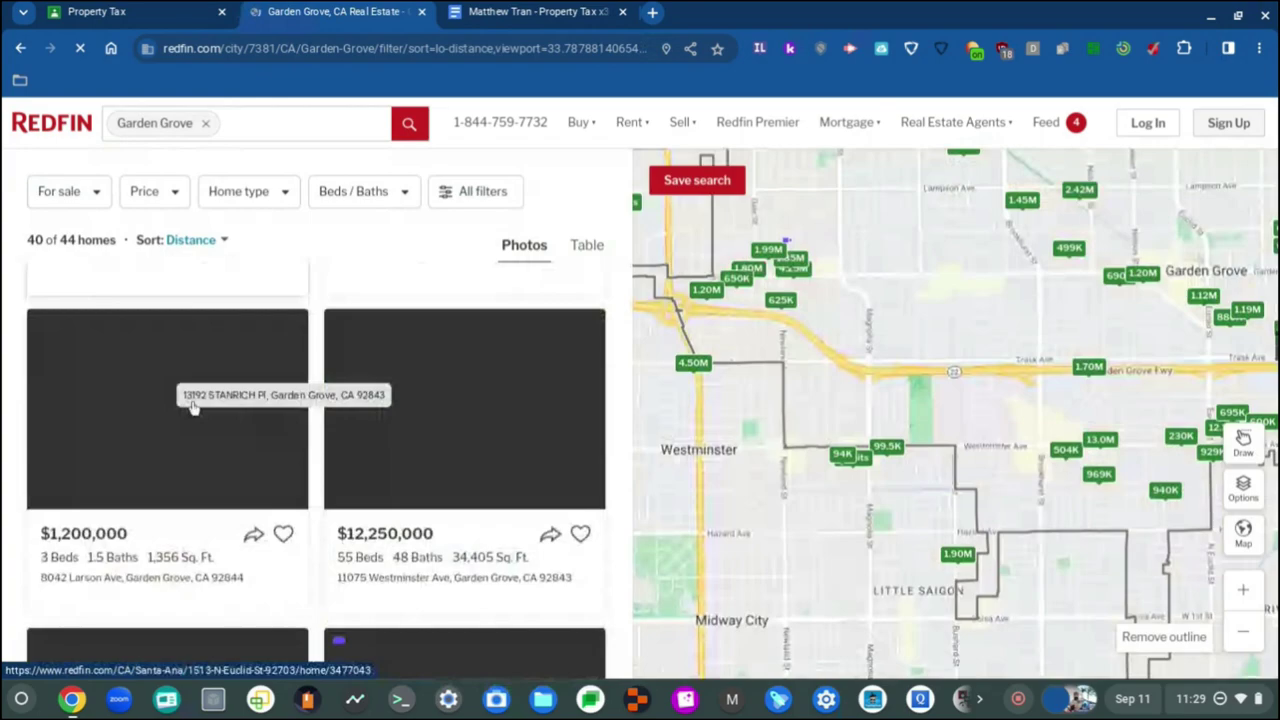
pyautogui.scroll(-5, 195, 420)
pyautogui.scroll(-1, 195, 452)
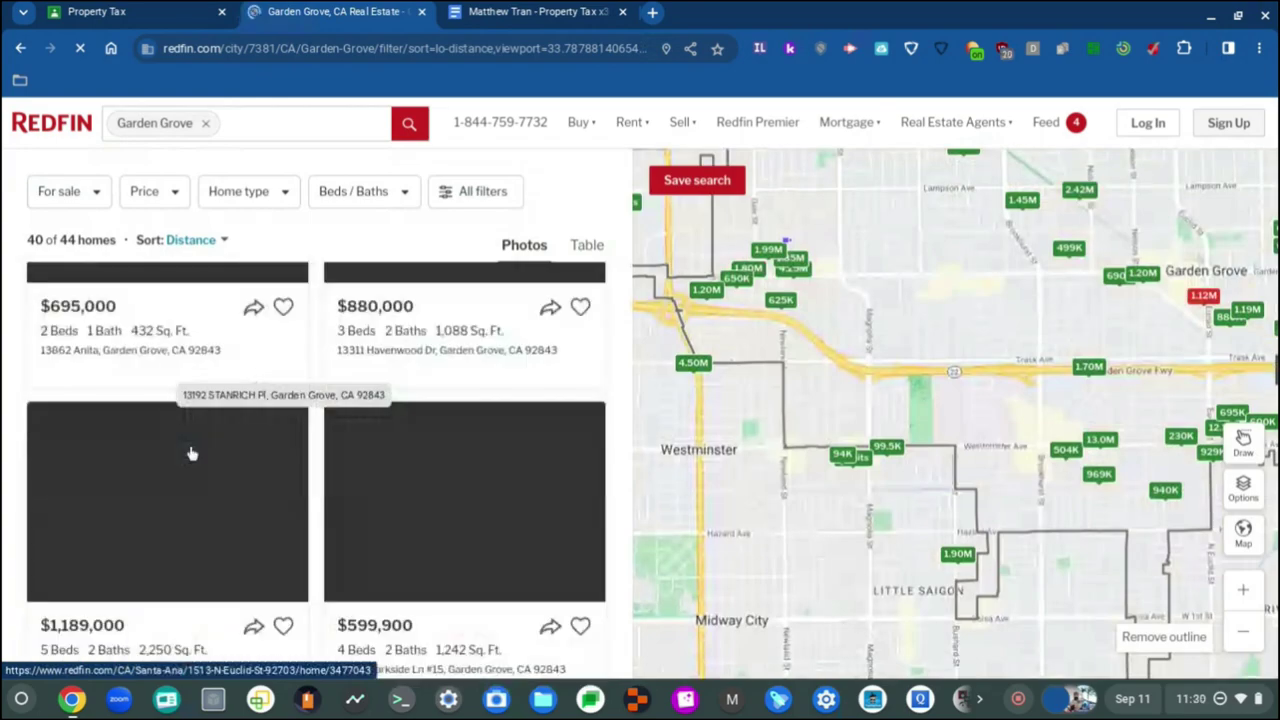
pyautogui.scroll(-8, 190, 440)
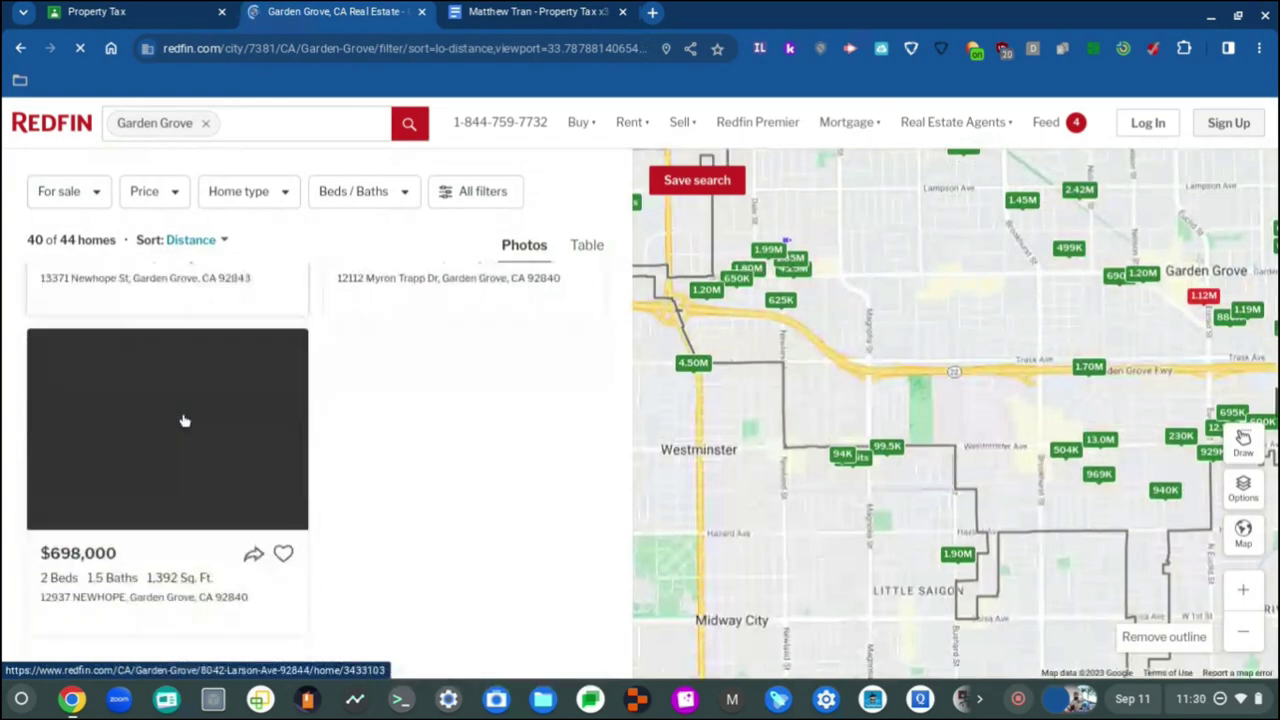
pyautogui.scroll(-3, 184, 421)
pyautogui.scroll(4, 184, 421)
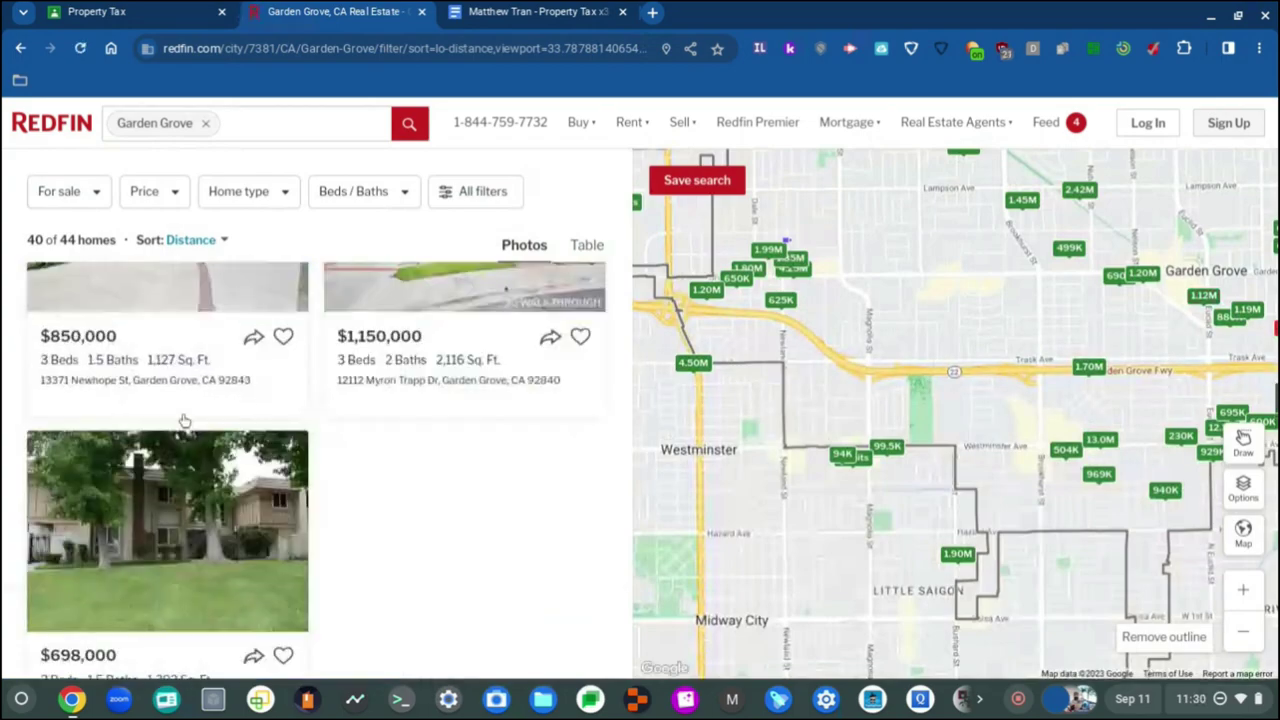
pyautogui.scroll(-4, 184, 421)
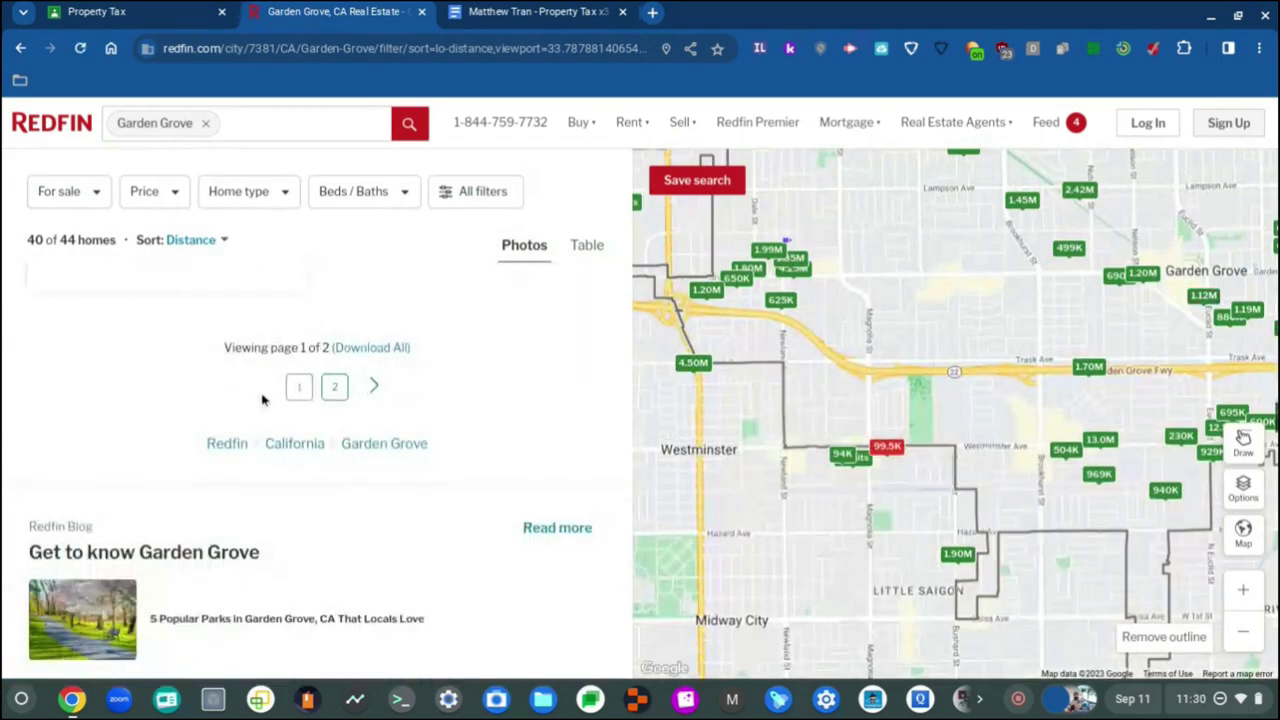
pyautogui.click(336, 388)
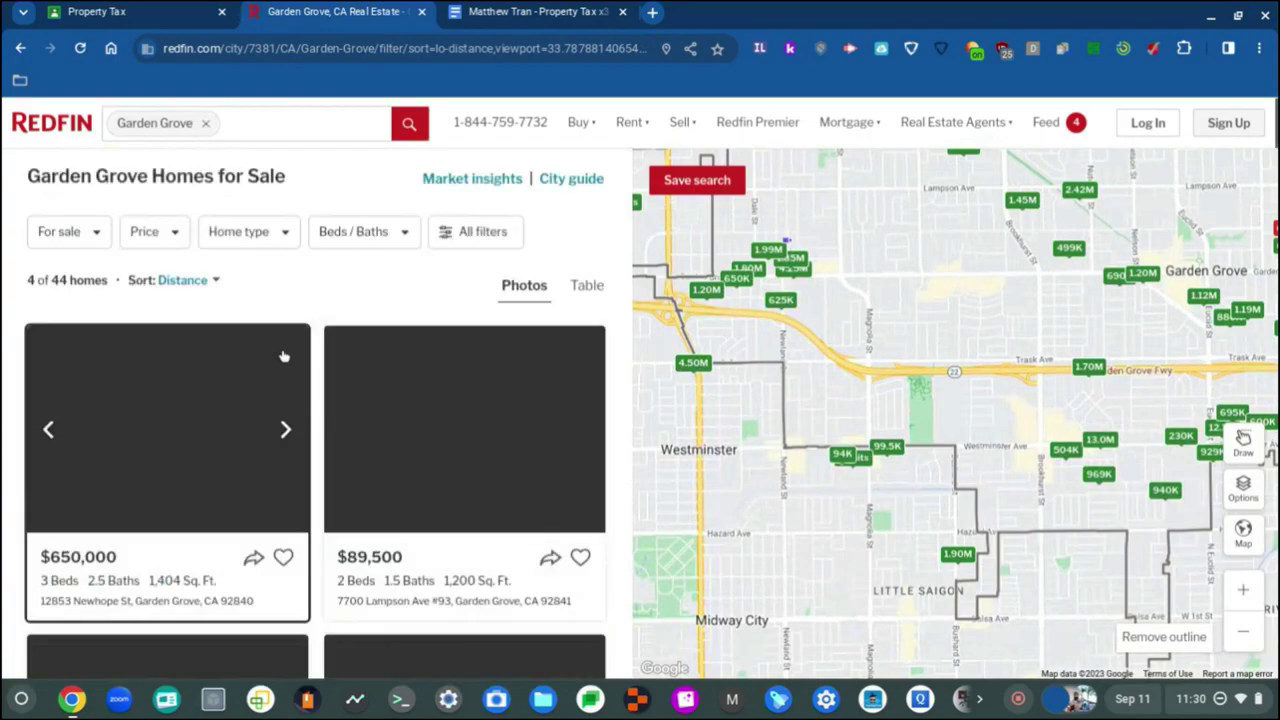
pyautogui.scroll(-4, 284, 356)
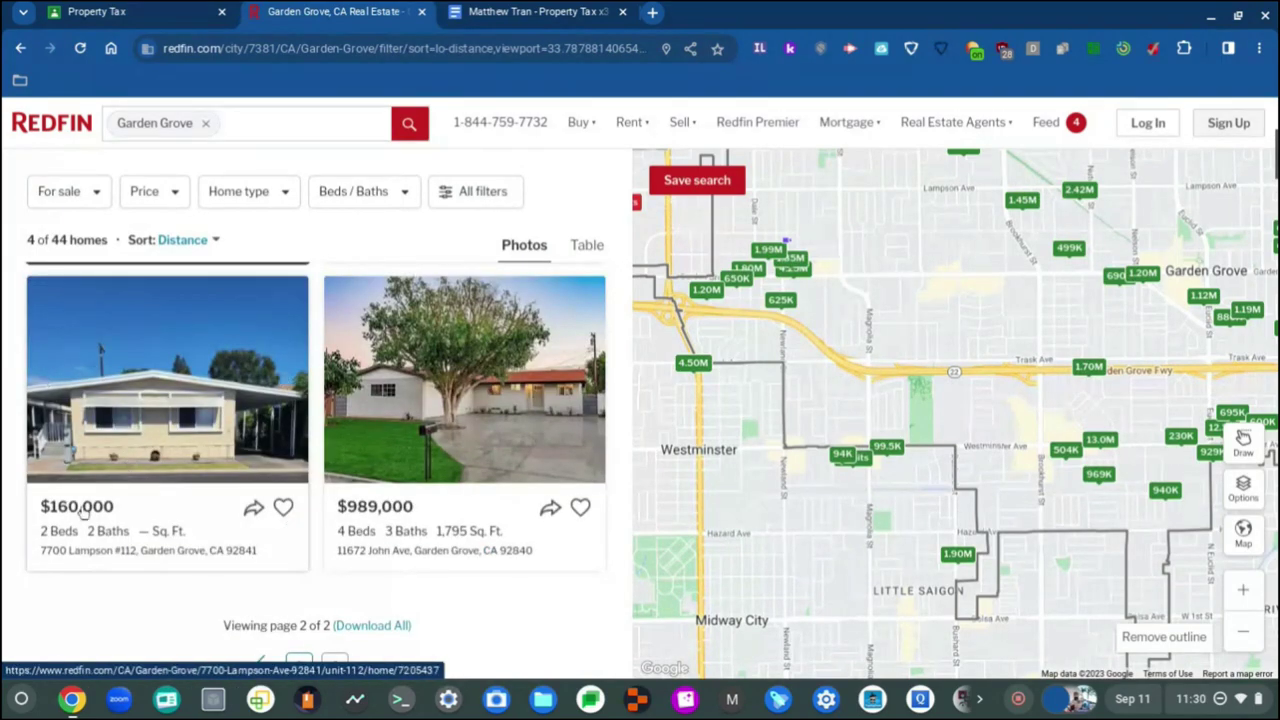
pyautogui.click(120, 470)
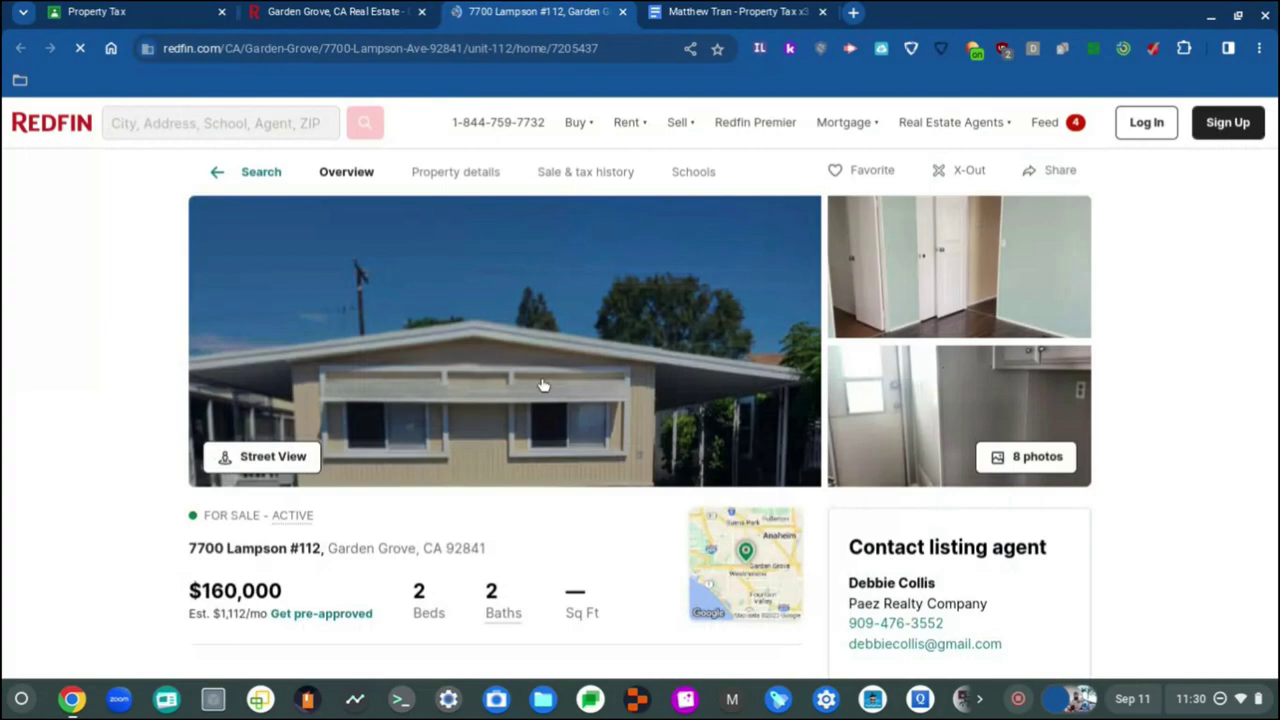
pyautogui.scroll(-2, 543, 385)
pyautogui.scroll(-5, 557, 390)
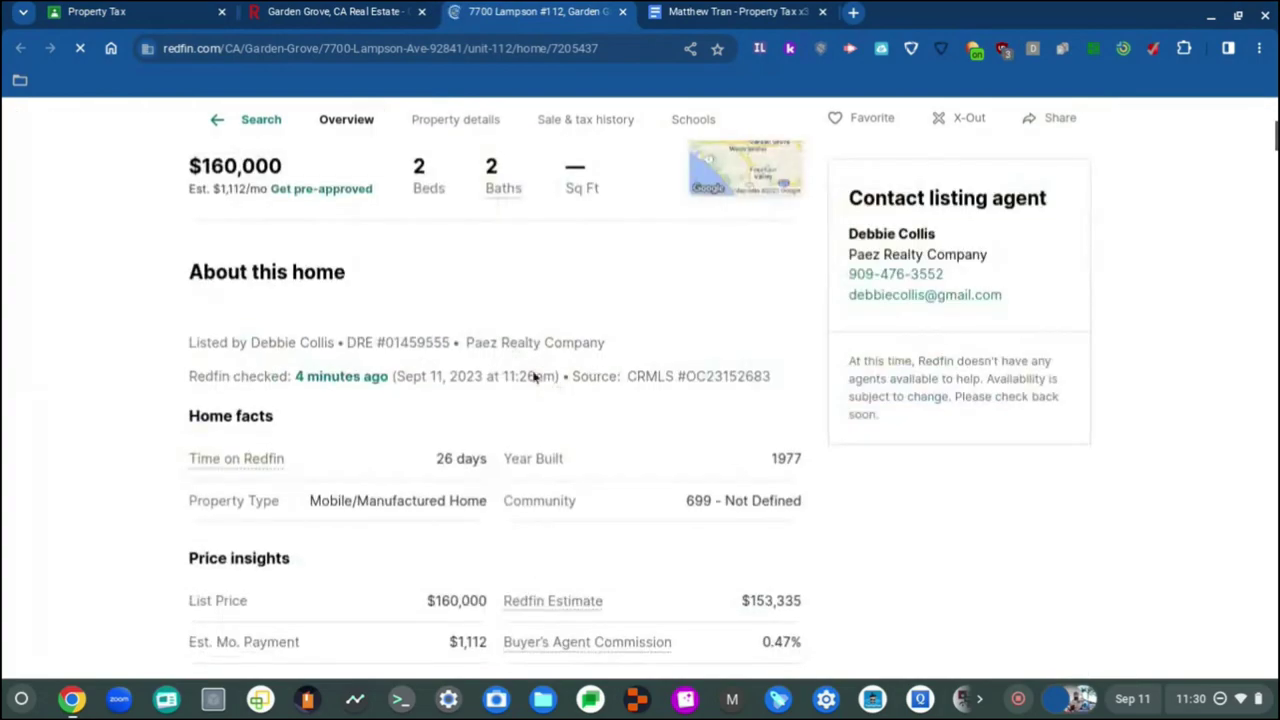
pyautogui.scroll(3, 430, 356)
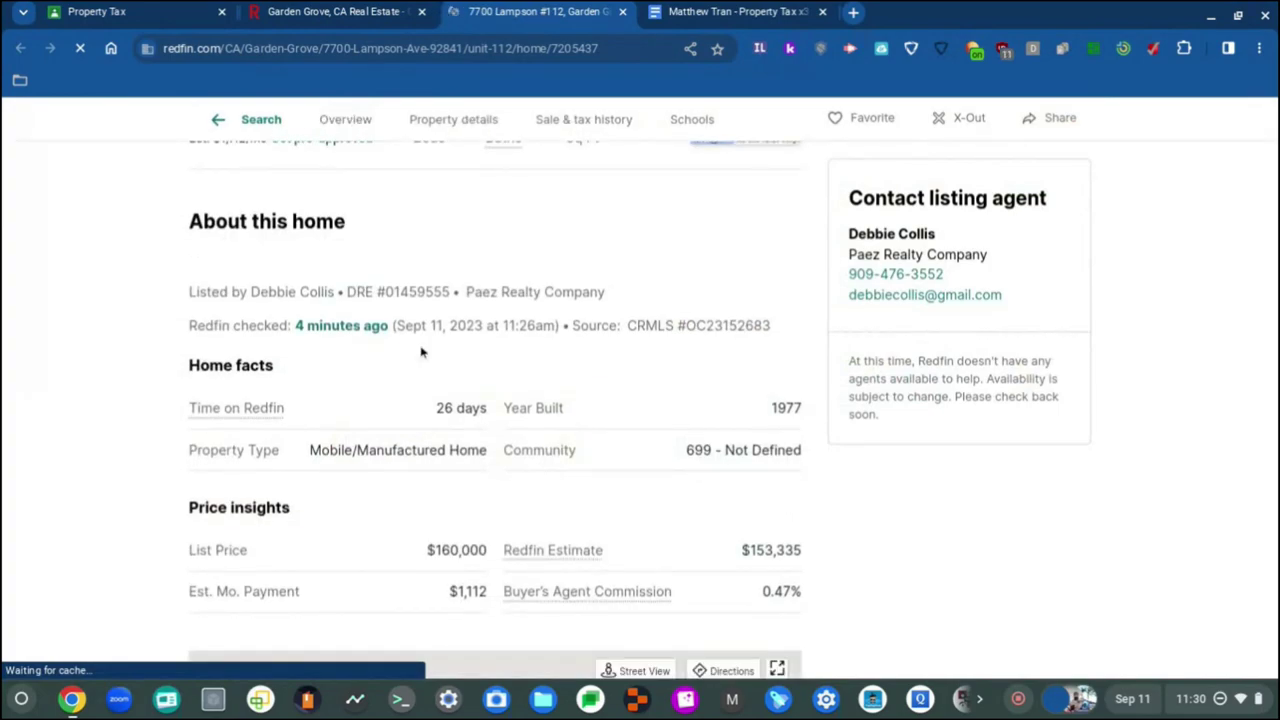
pyautogui.scroll(-2, 485, 433)
pyautogui.click(330, 11)
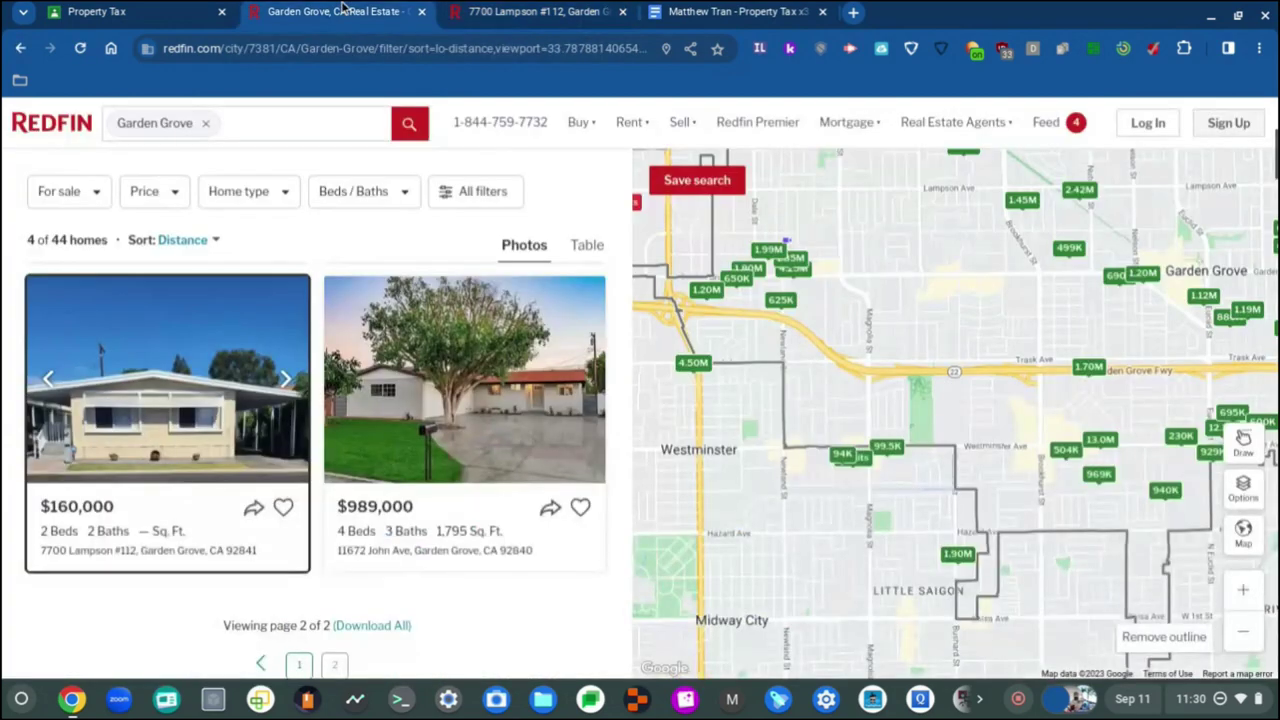
pyautogui.click(87, 11)
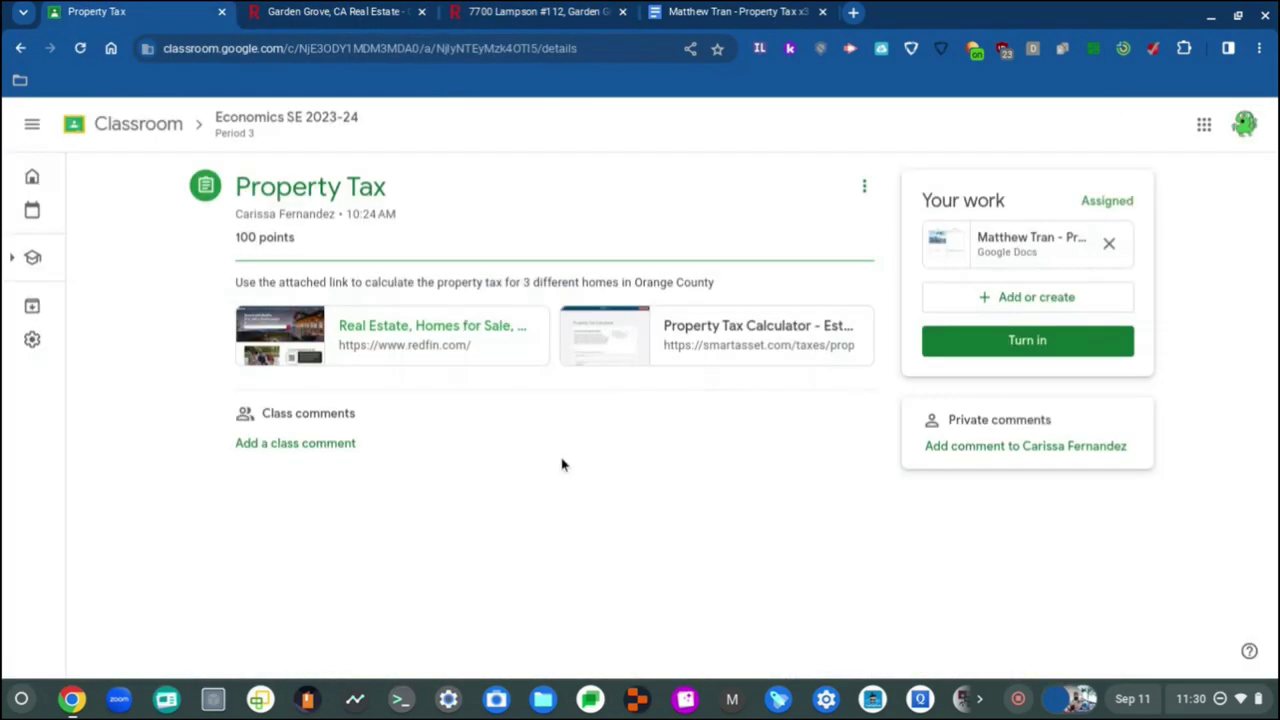
# Step: Add three blank lines to the empty first cell of the page-3 table so the row moves to the next page
pyautogui.click(764, 11)
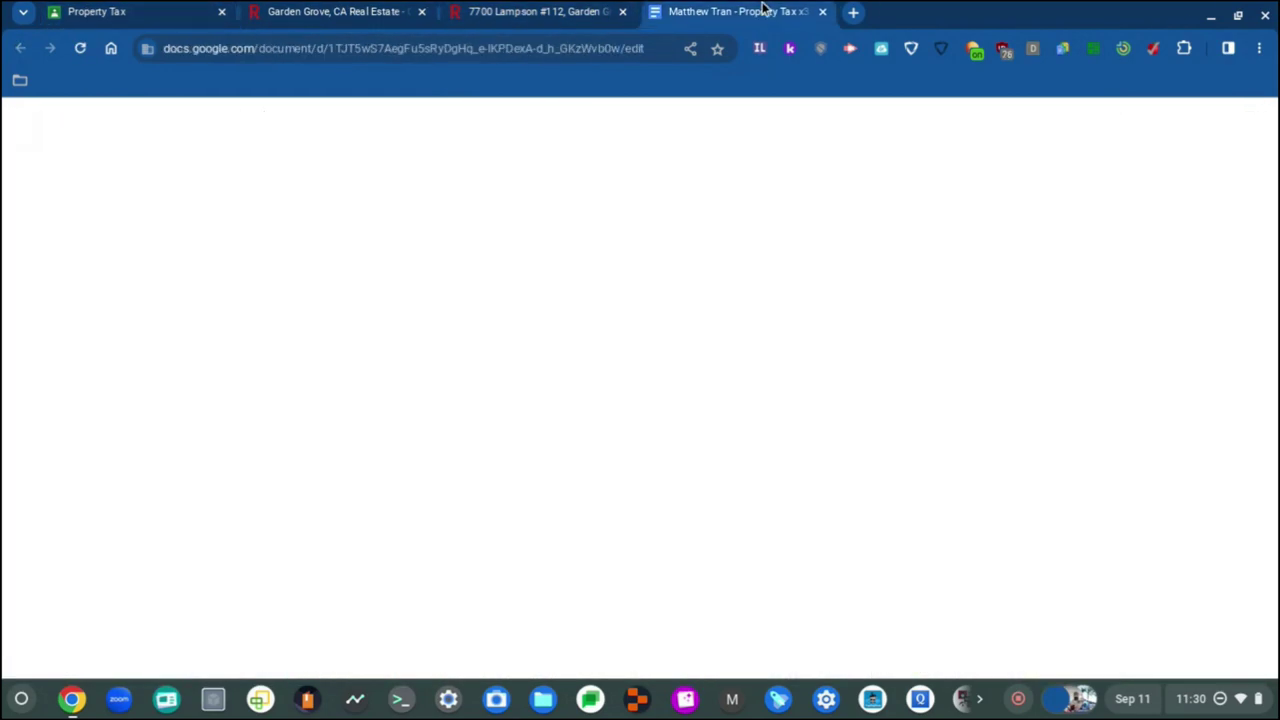
pyautogui.scroll(-20, 372, 338)
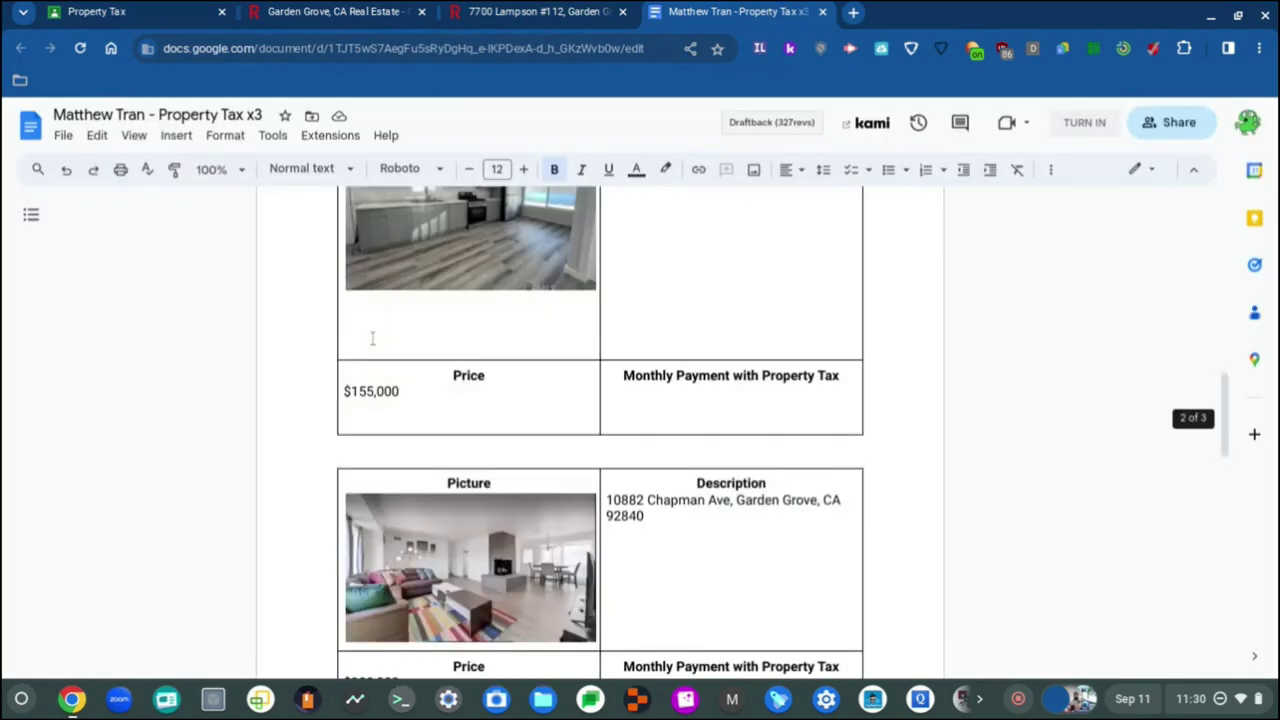
pyautogui.scroll(8, 372, 338)
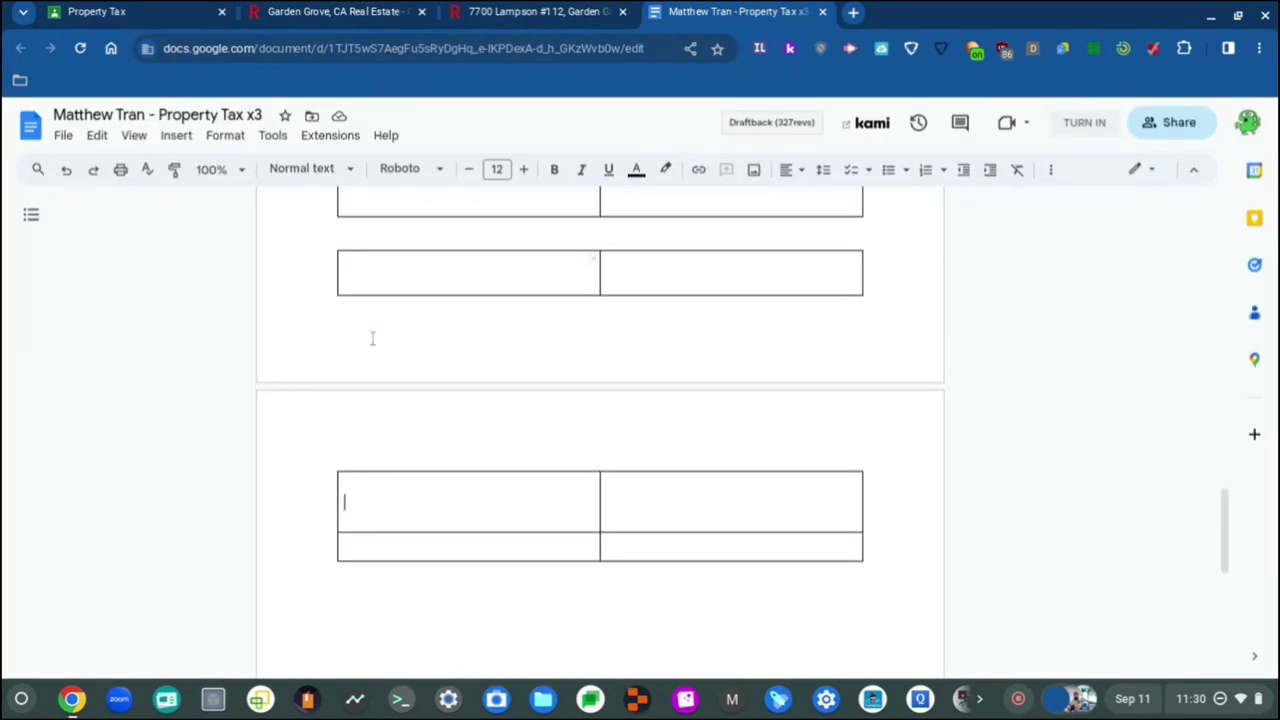
pyautogui.scroll(-3, 372, 338)
pyautogui.click(382, 333)
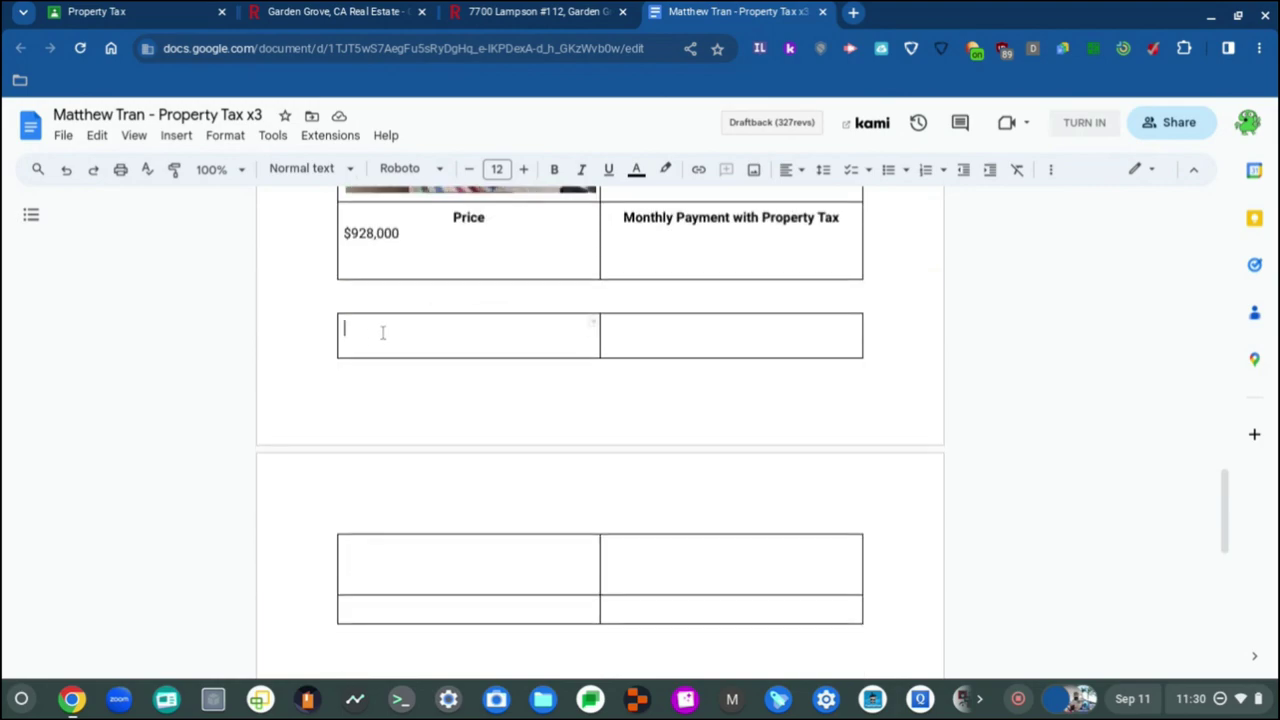
pyautogui.press('Return')
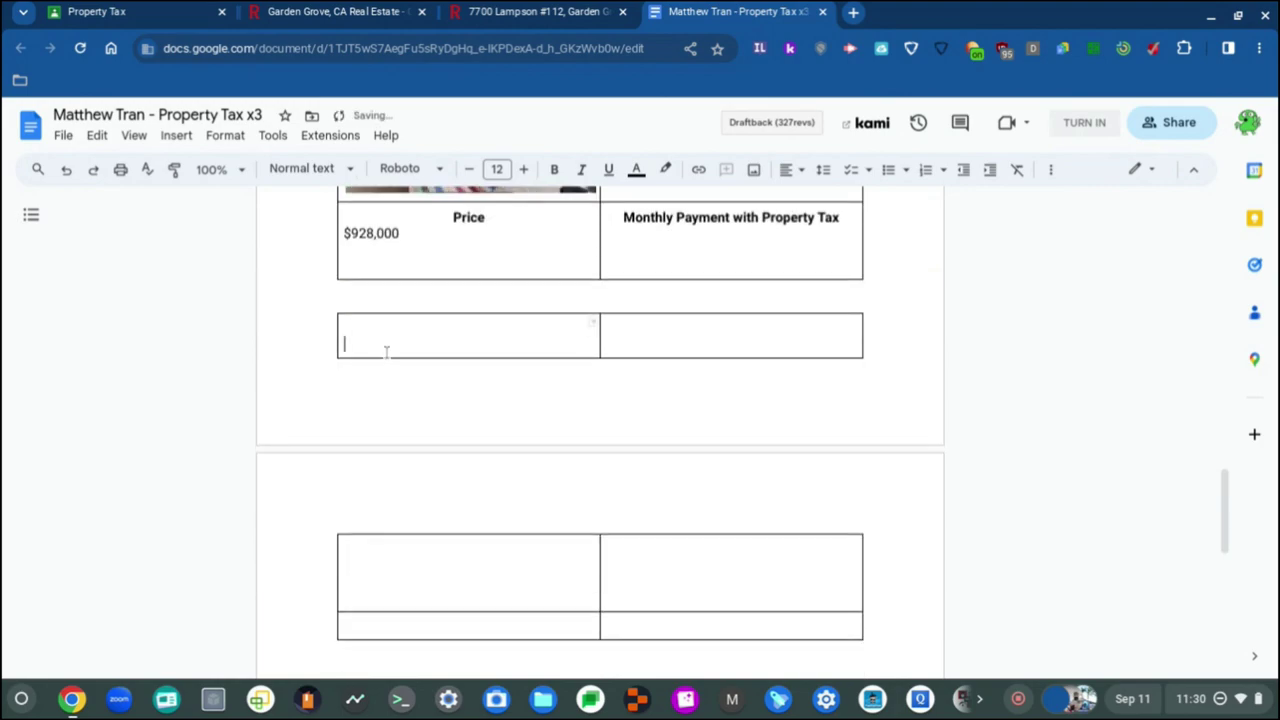
pyautogui.press('Return')
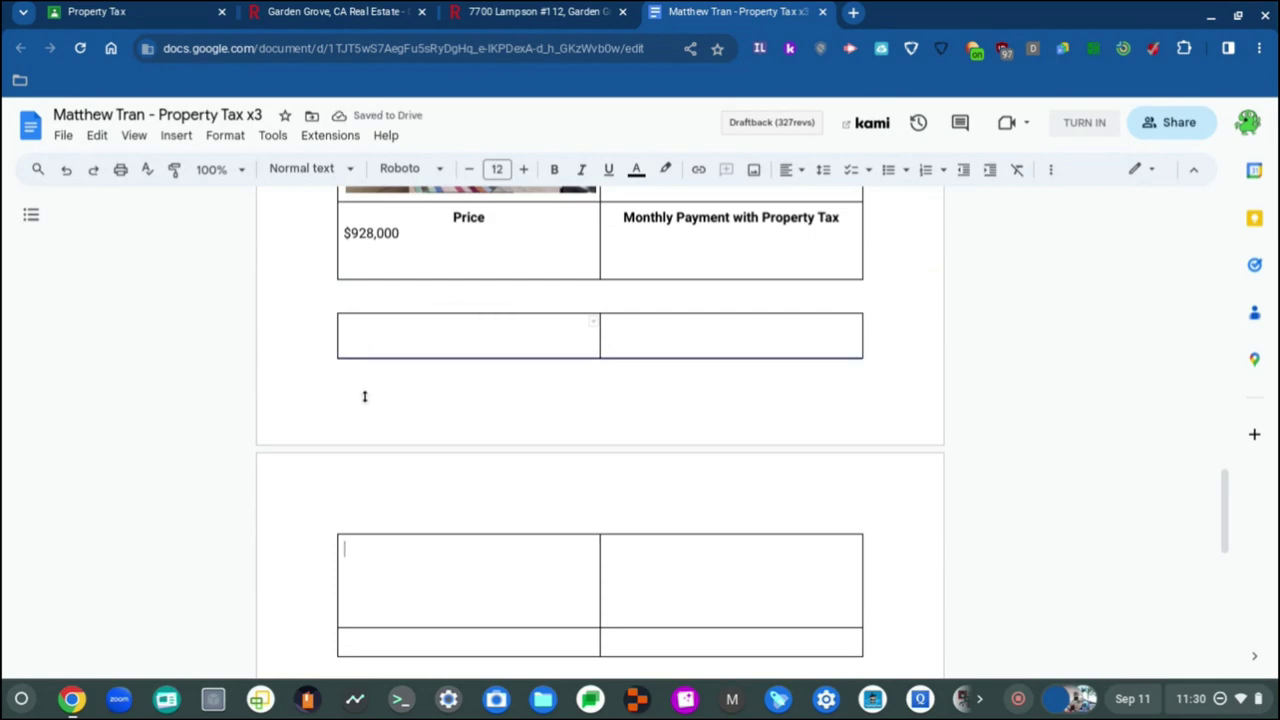
pyautogui.press('Return')
pyautogui.scroll(-3, 411, 497)
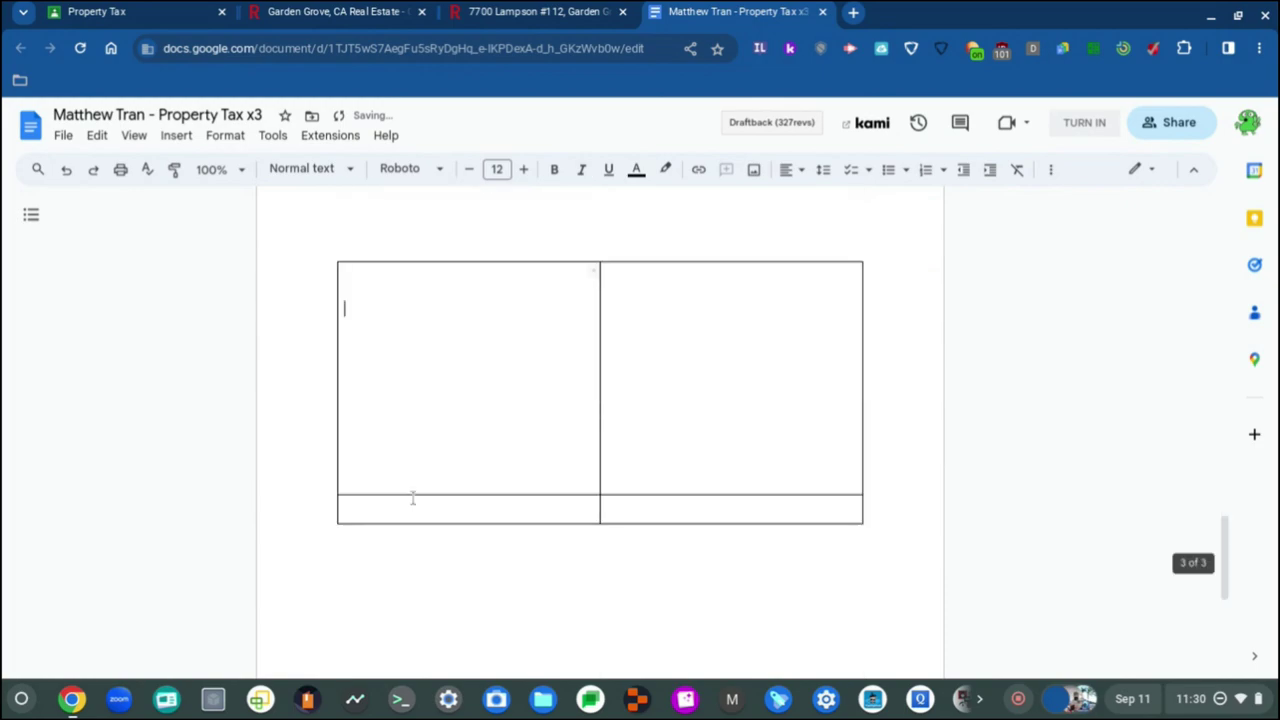
pyautogui.scroll(2, 411, 497)
pyautogui.scroll(2, 411, 497)
pyautogui.scroll(-1, 414, 500)
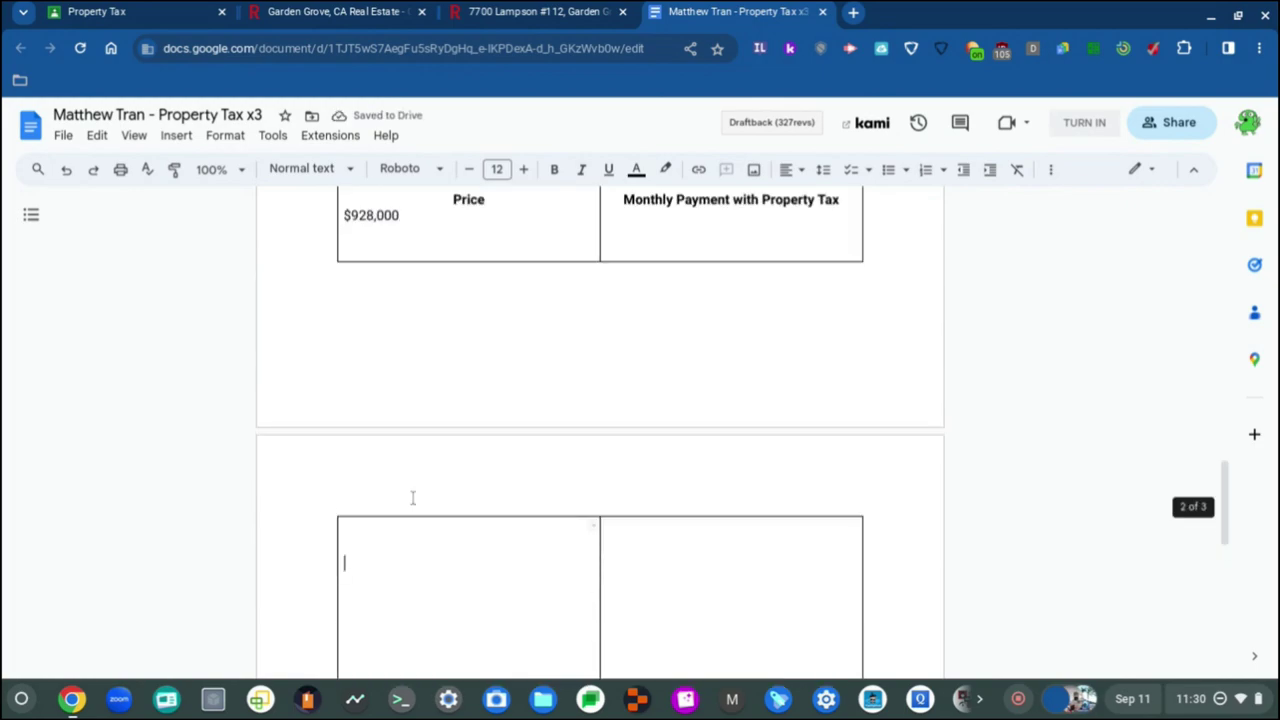
# Step: Create a centred, bold heading in the top-left cell, ending up as the word Picture
pyautogui.click(803, 171)
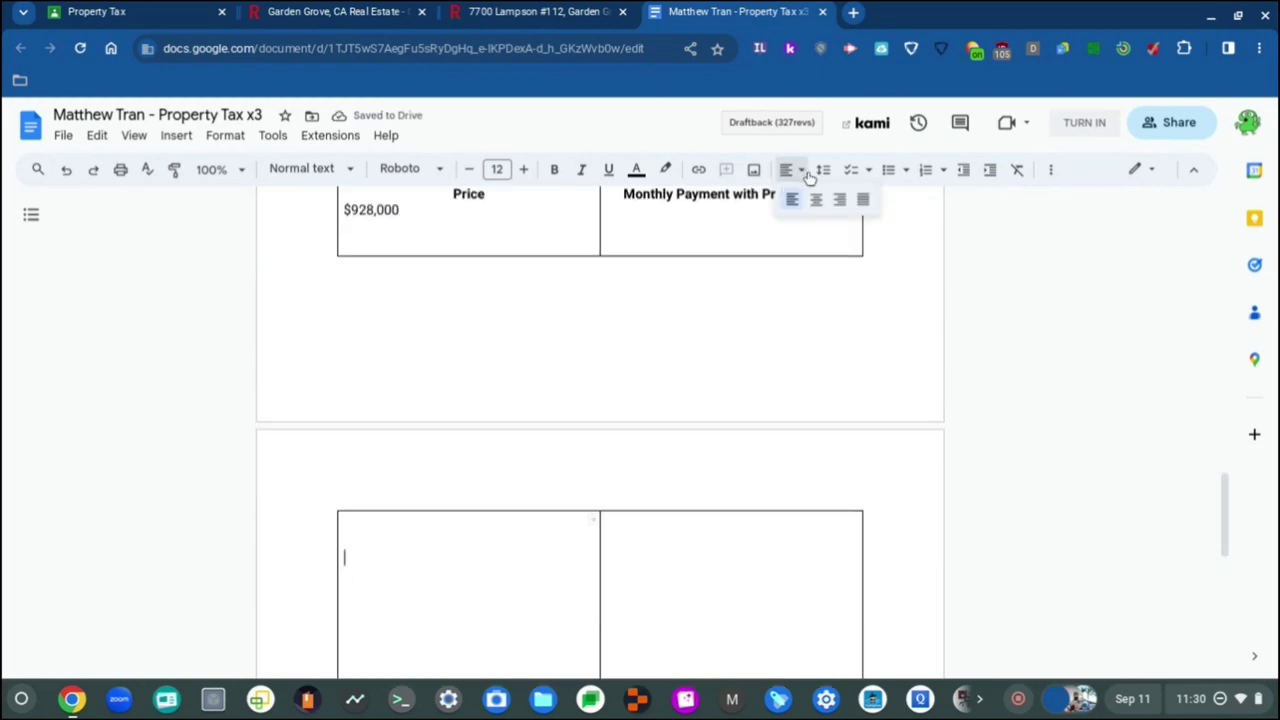
pyautogui.hotkey('ctrl', 'shift', 'e')
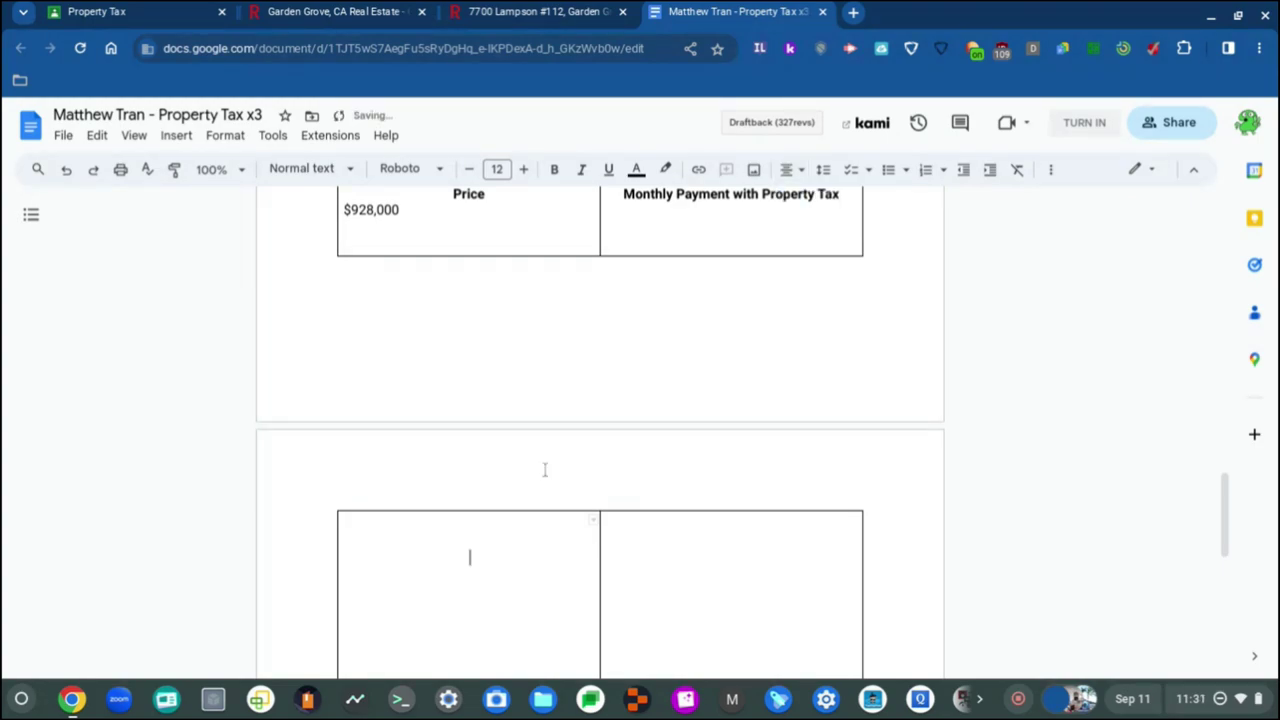
pyautogui.write('Price')
pyautogui.doubleClick(468, 556)
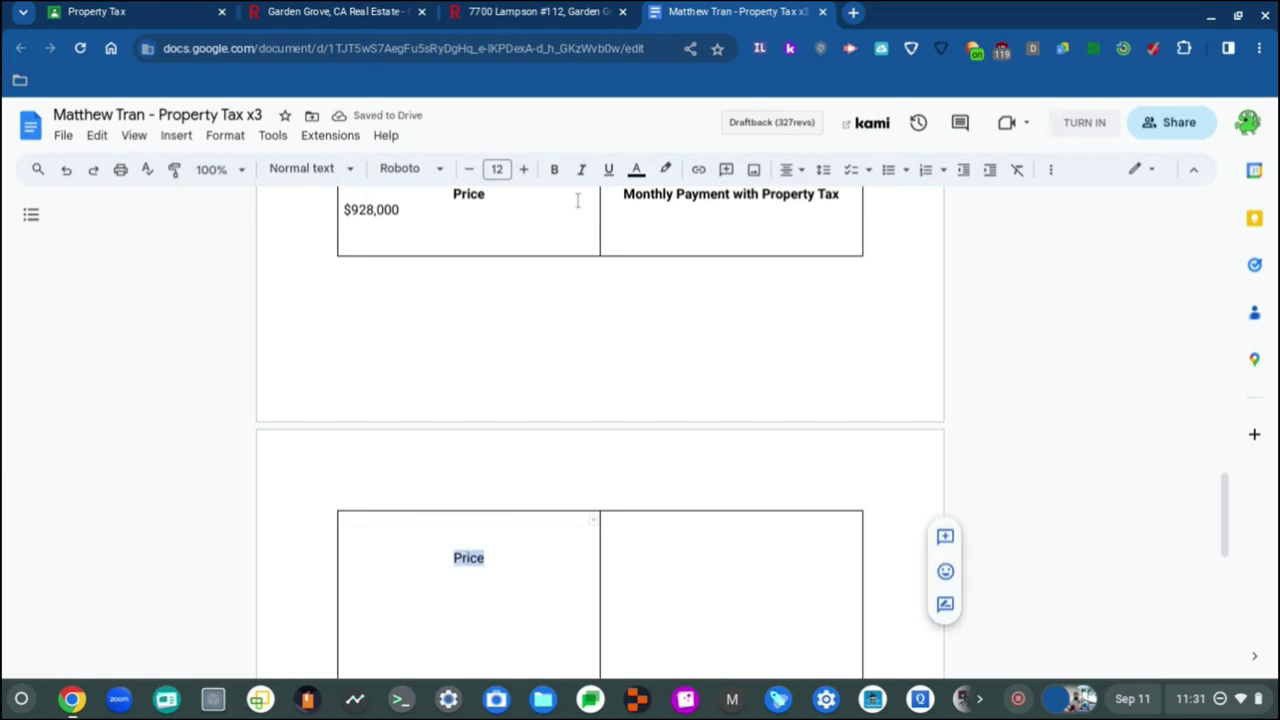
pyautogui.hotkey('ctrl', 'b')
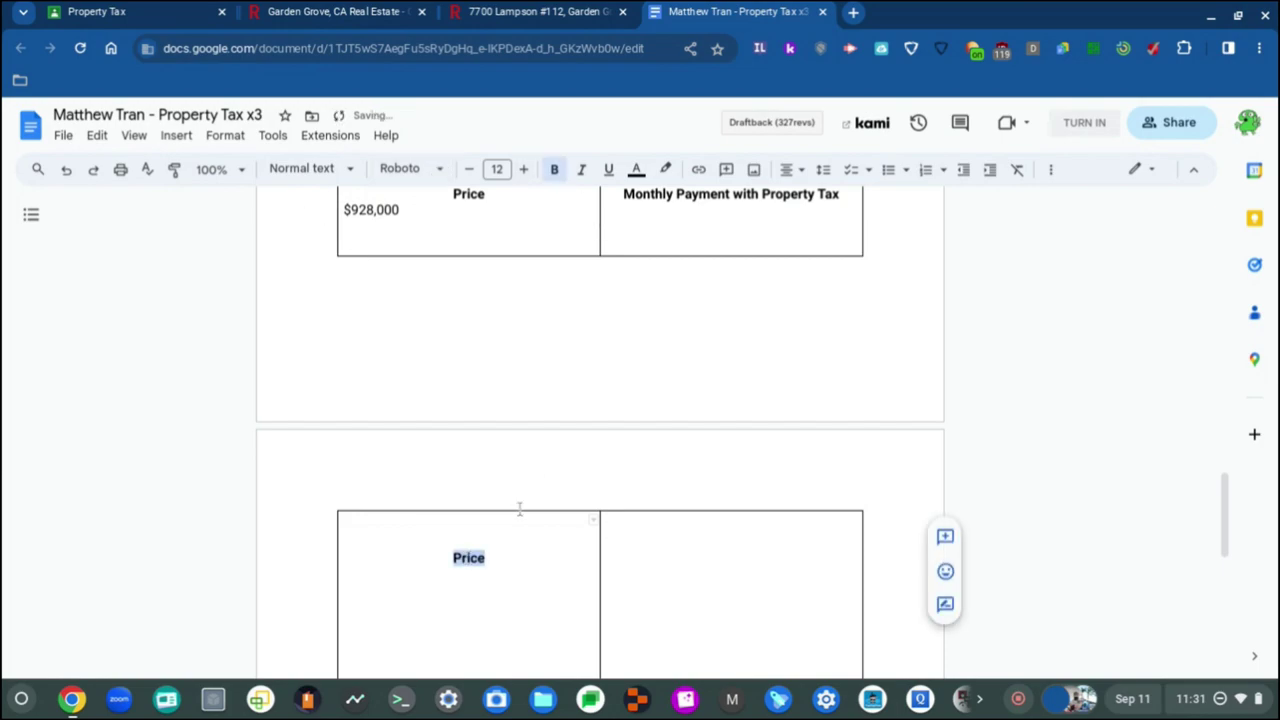
pyautogui.click(507, 560)
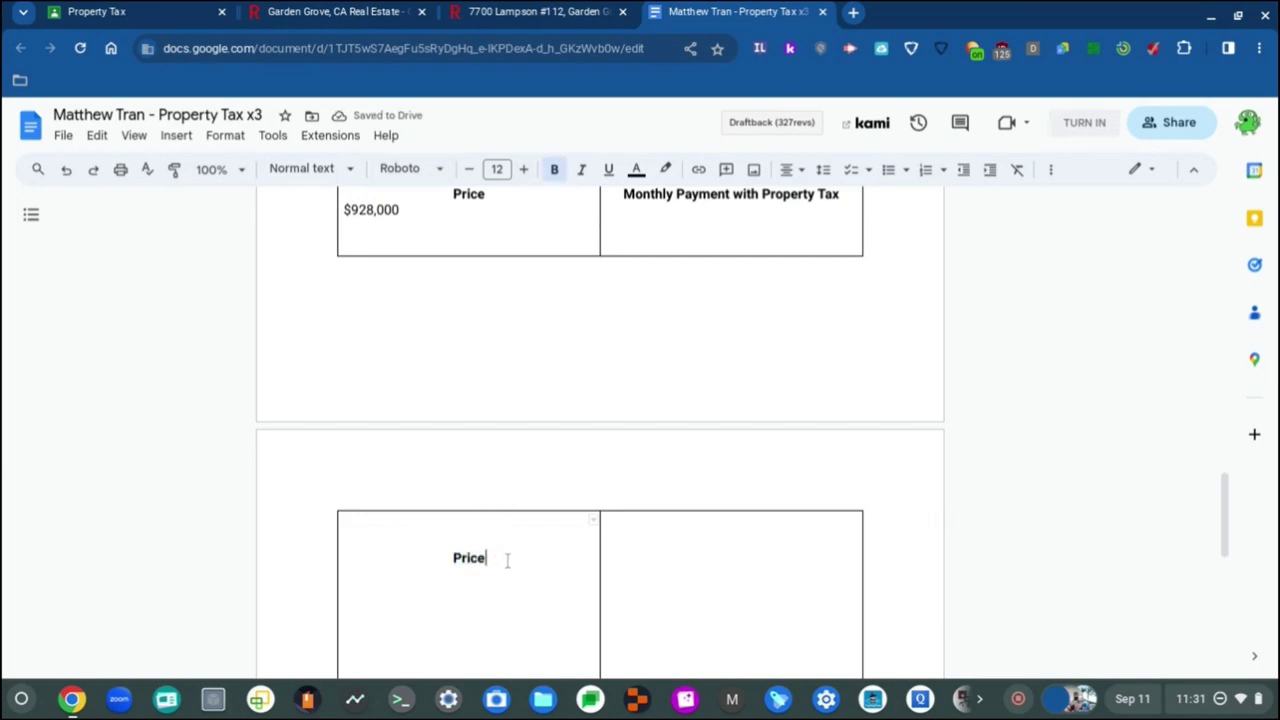
pyautogui.press('Return')
pyautogui.hotkey('ctrl', 'shift', 'l')
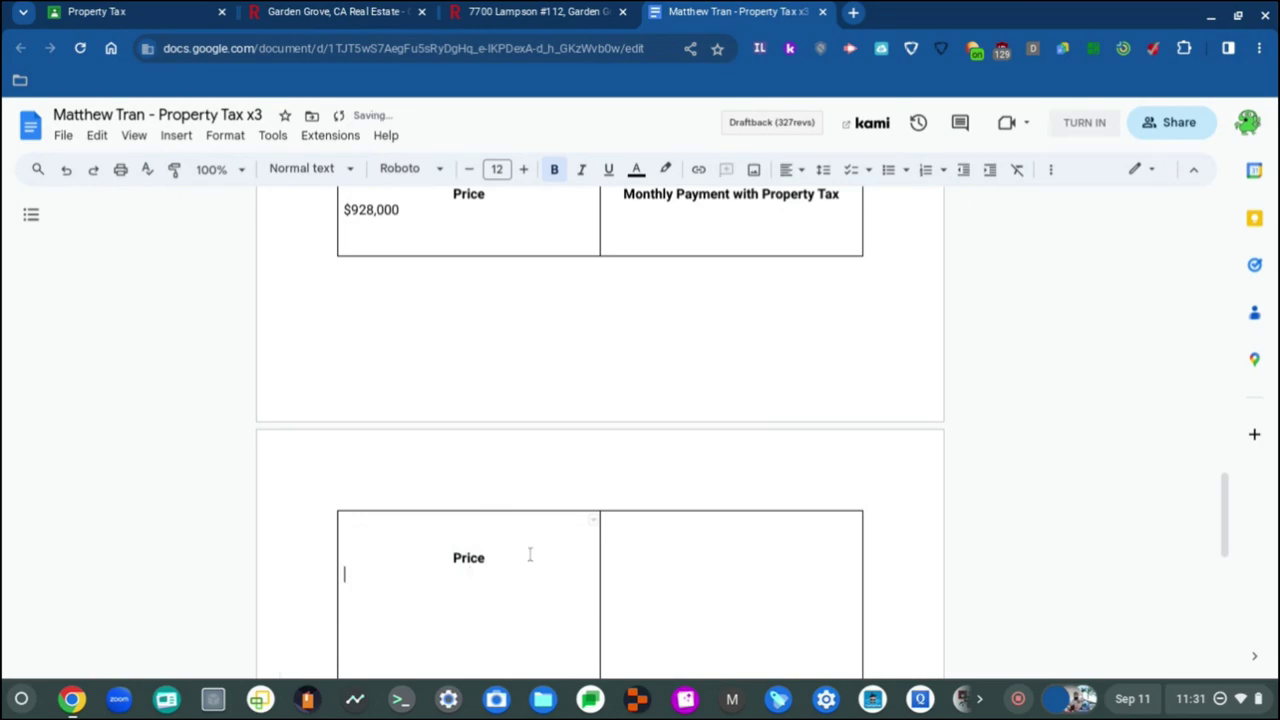
pyautogui.scroll(-1, 500, 570)
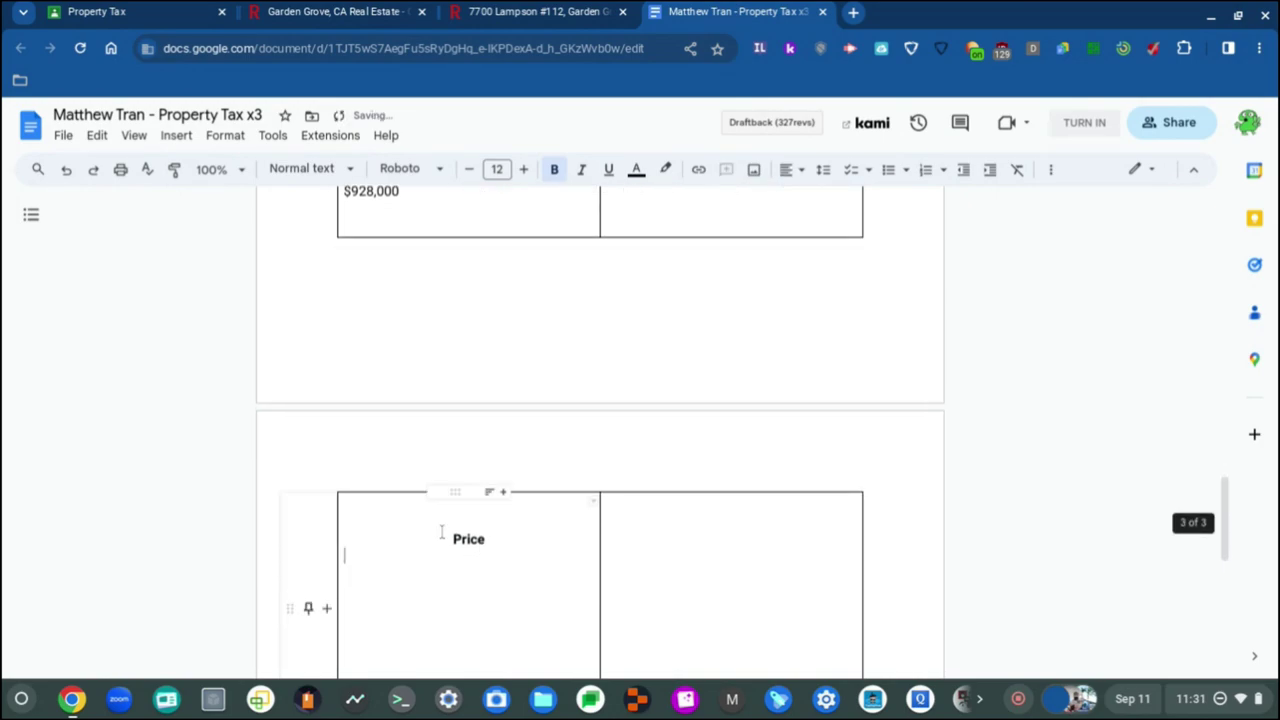
pyautogui.doubleClick(455, 540)
pyautogui.write('Picture')
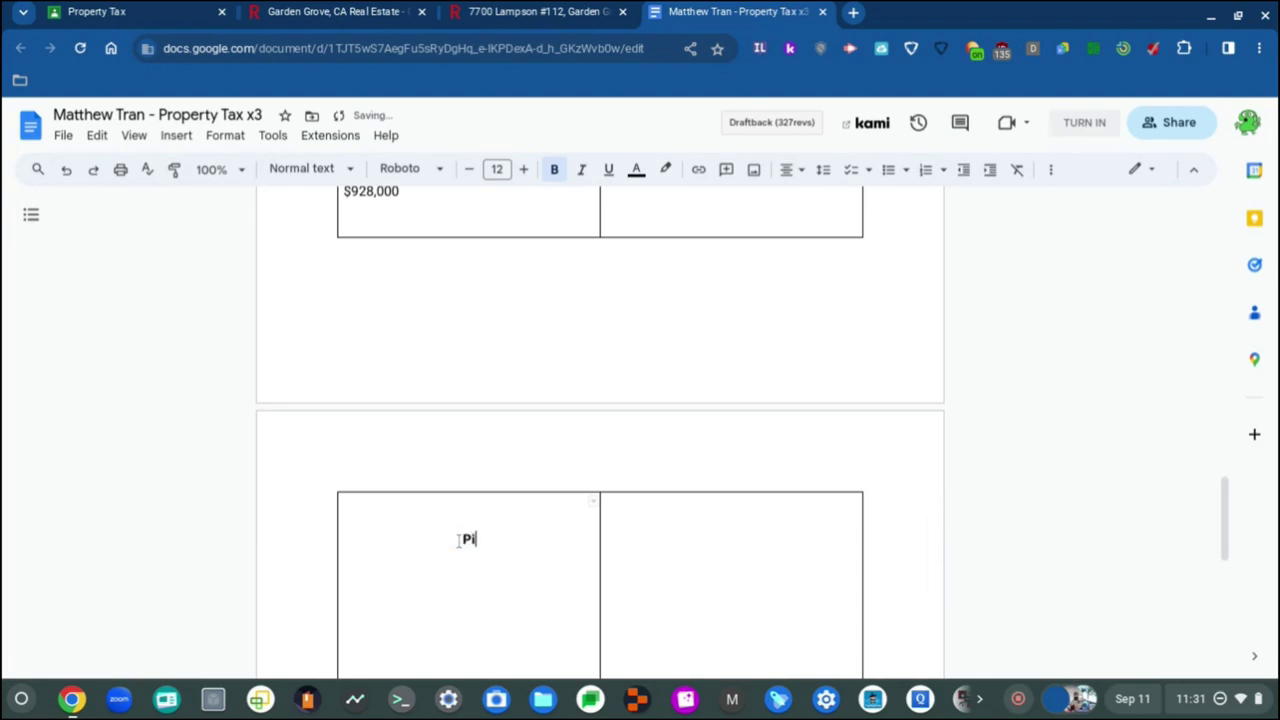
pyautogui.click(430, 588)
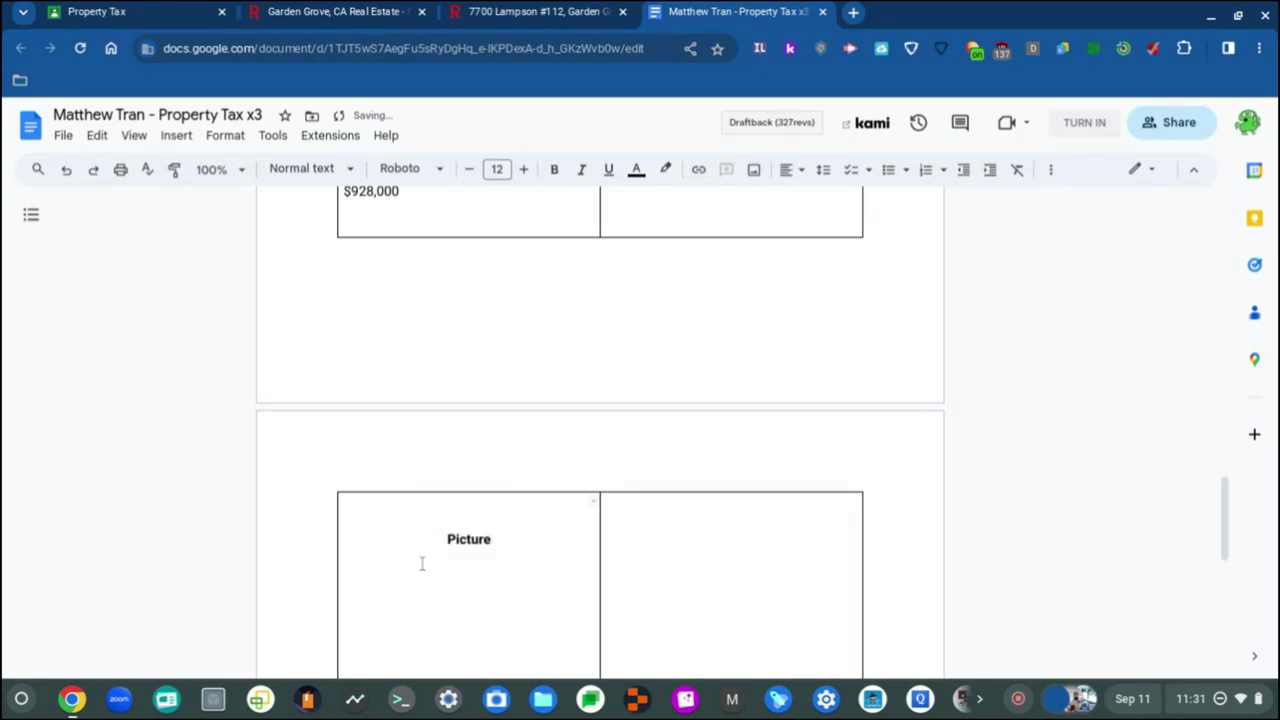
# Step: Add a blank line in the bottom-left cell and type a centred, bold heading above it
pyautogui.scroll(-2, 422, 563)
pyautogui.scroll(-1, 422, 563)
pyautogui.click(409, 484)
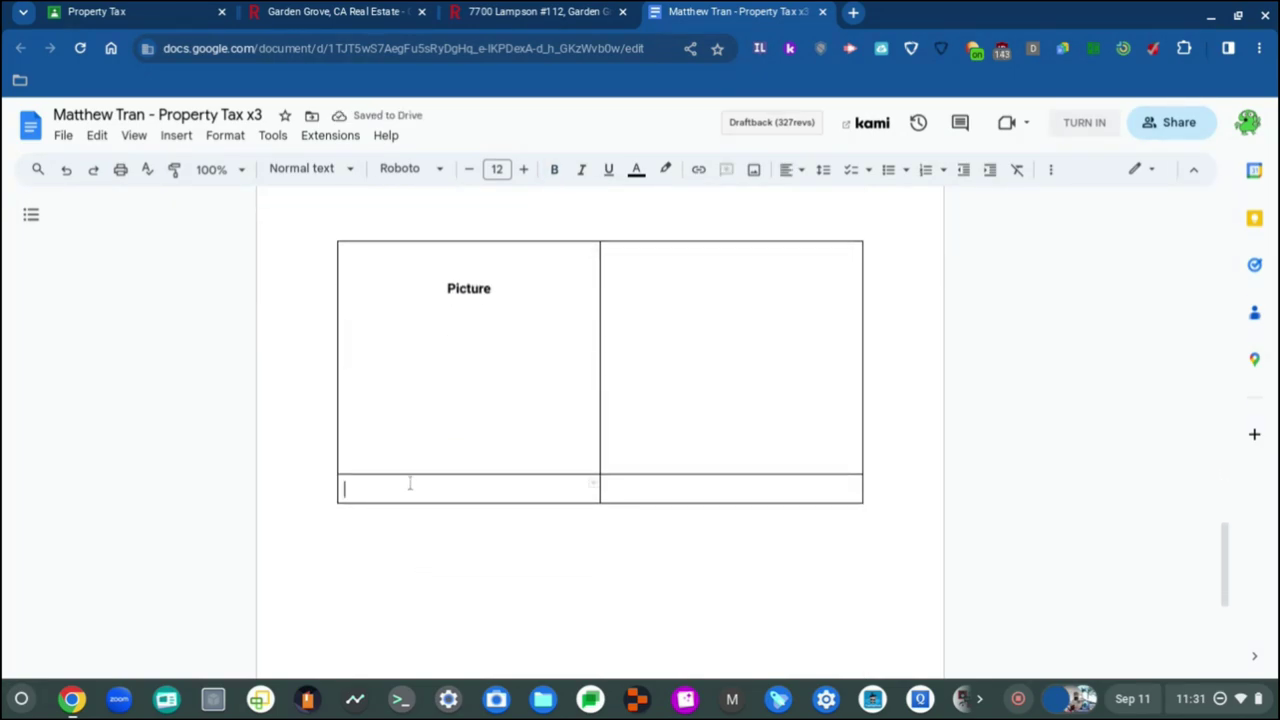
pyautogui.press('Return')
pyautogui.press('Up')
pyautogui.press('Up')
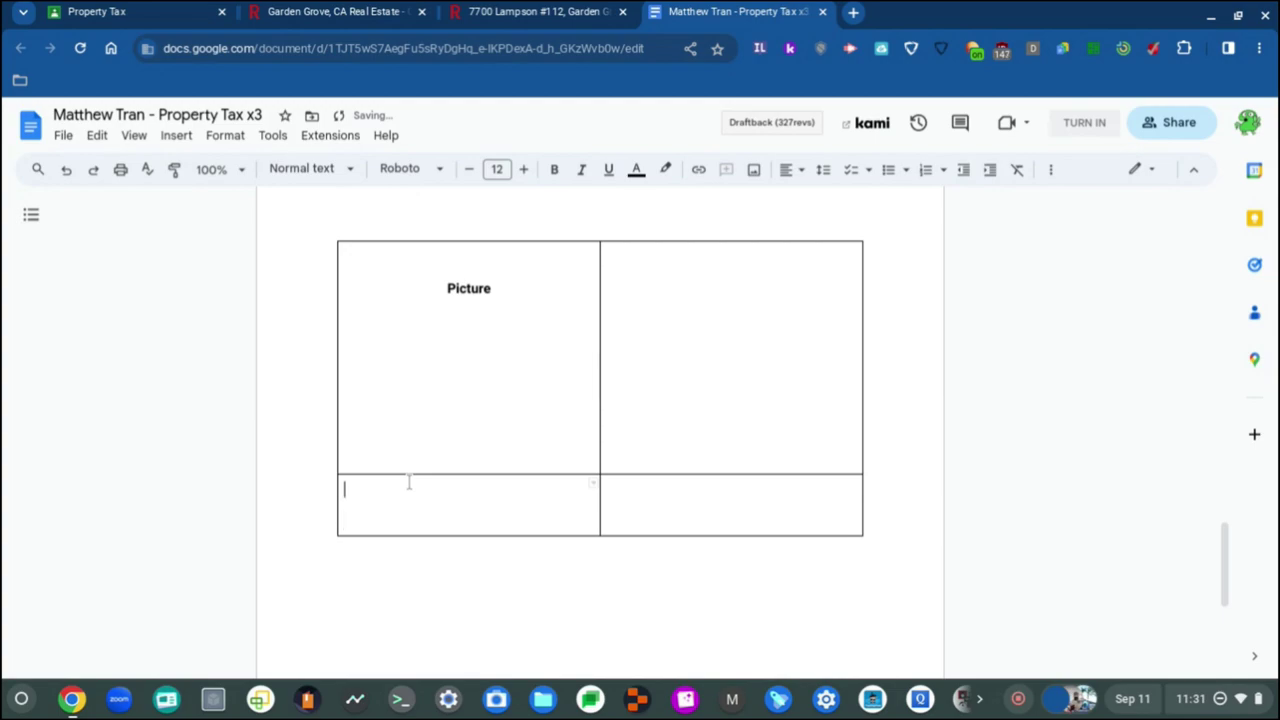
pyautogui.click(801, 172)
pyautogui.click(814, 199)
pyautogui.write('Picture')
pyautogui.doubleClick(464, 490)
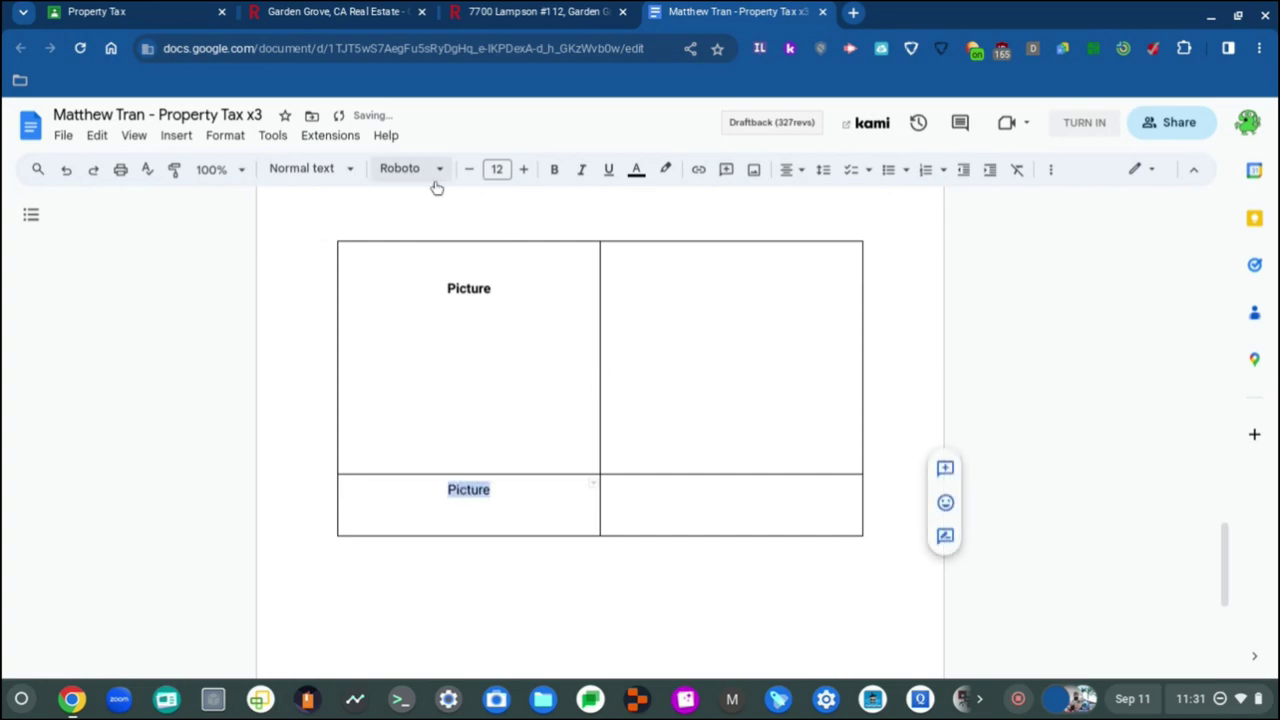
pyautogui.hotkey('ctrl', 'b')
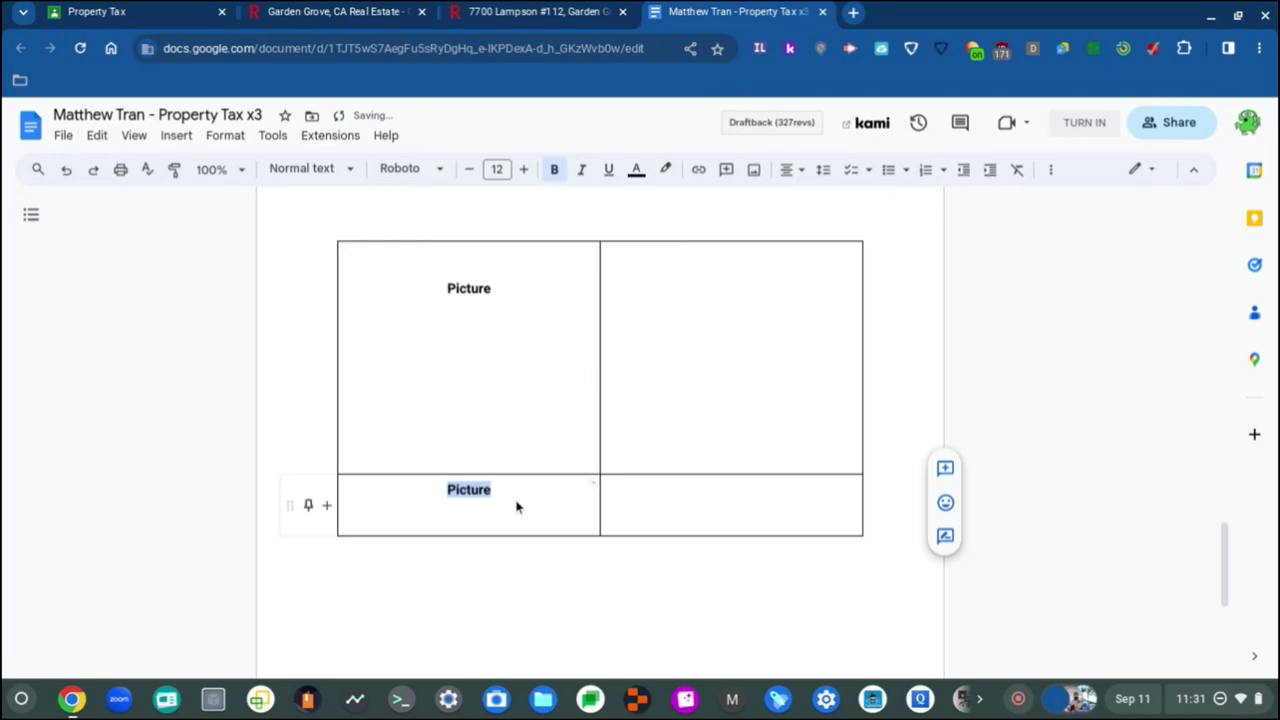
pyautogui.click(517, 506)
# Step: Retitle the bottom-left heading Price, leaving a plain left-aligned line beneath it
pyautogui.doubleClick(465, 490)
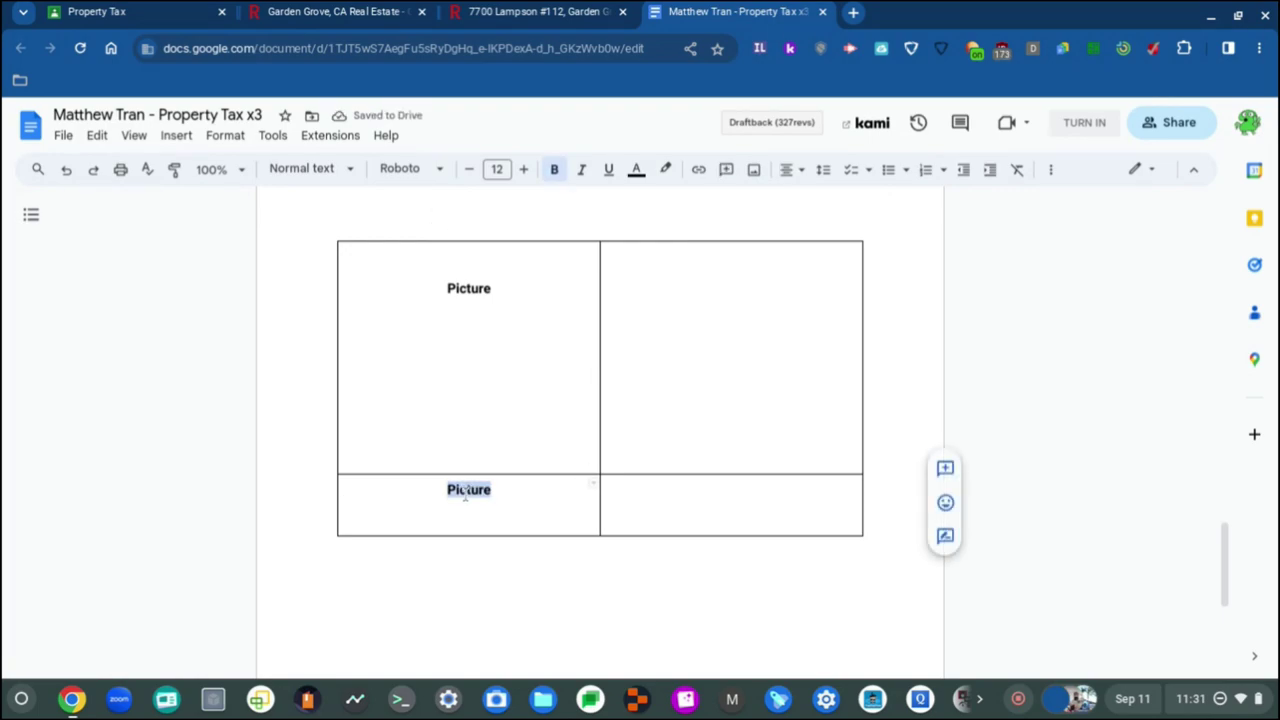
pyautogui.write('Price')
pyautogui.press('Return')
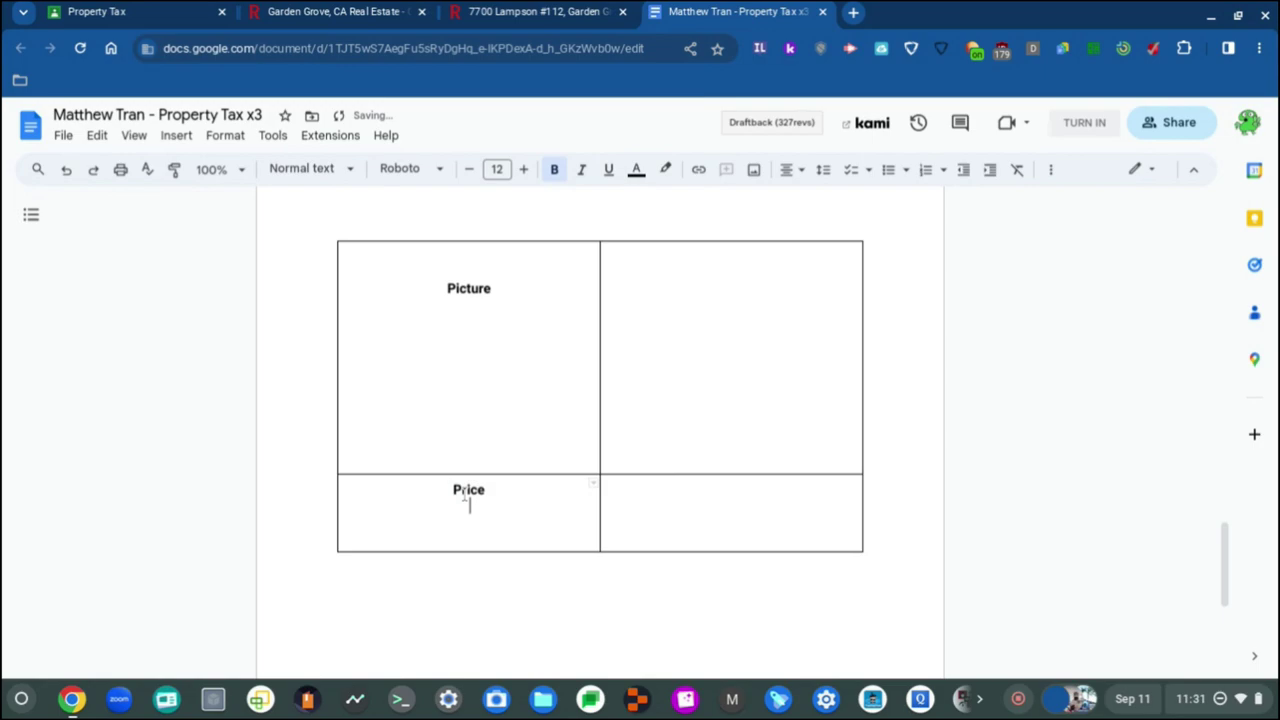
pyautogui.hotkey('ctrl', 'b')
pyautogui.hotkey('ctrl', 'shift', 'l')
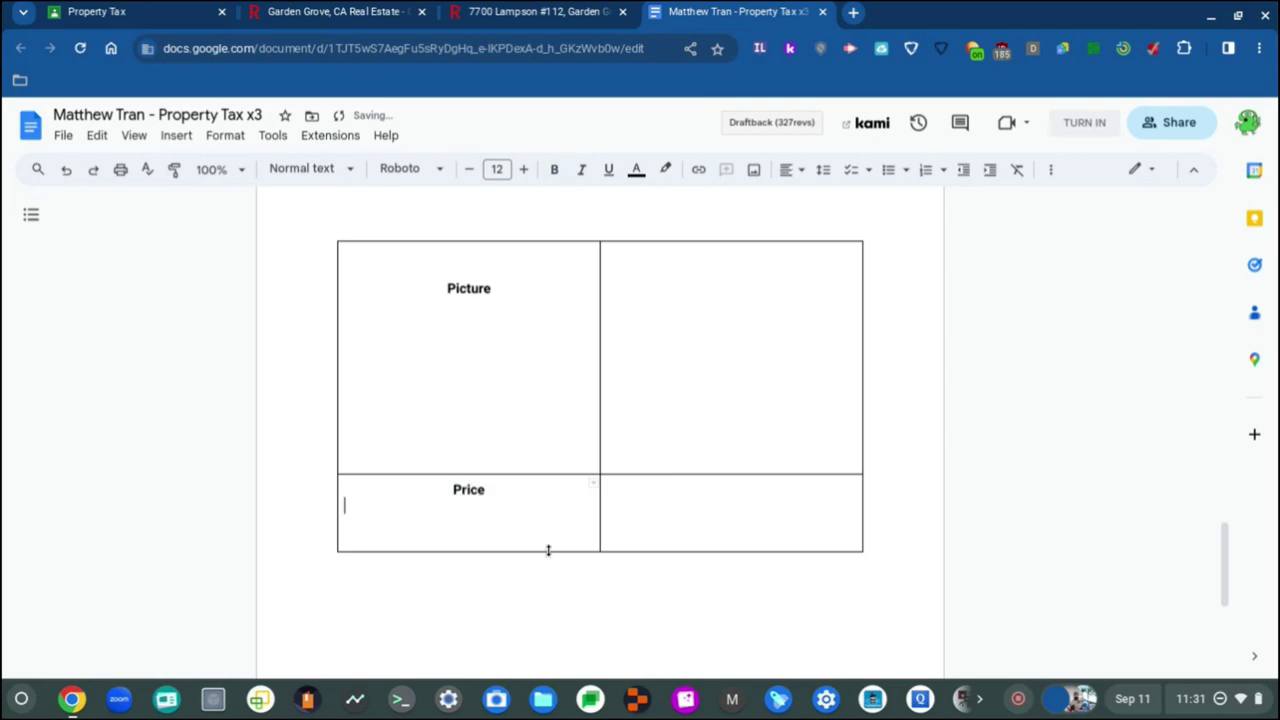
pyautogui.click(677, 305)
# Step: Type a bold, centred Description heading in the top-right cell with a plain left-aligned line below
pyautogui.click(803, 170)
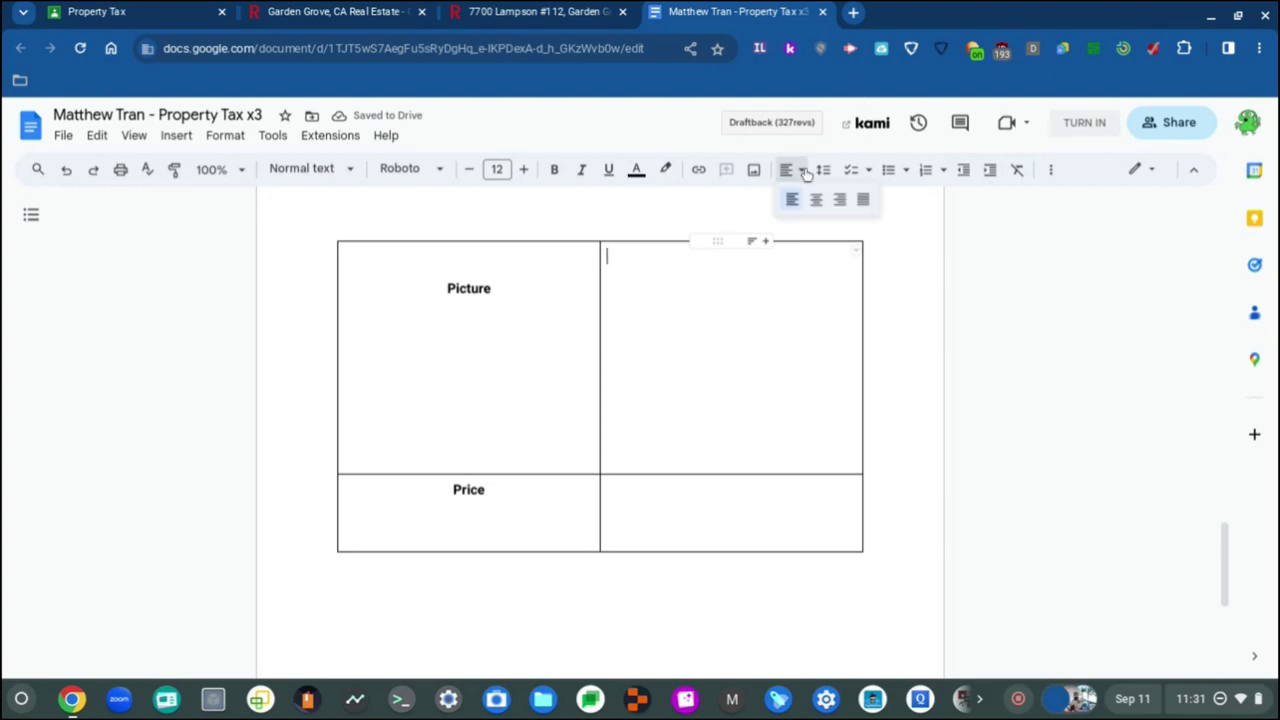
pyautogui.click(816, 199)
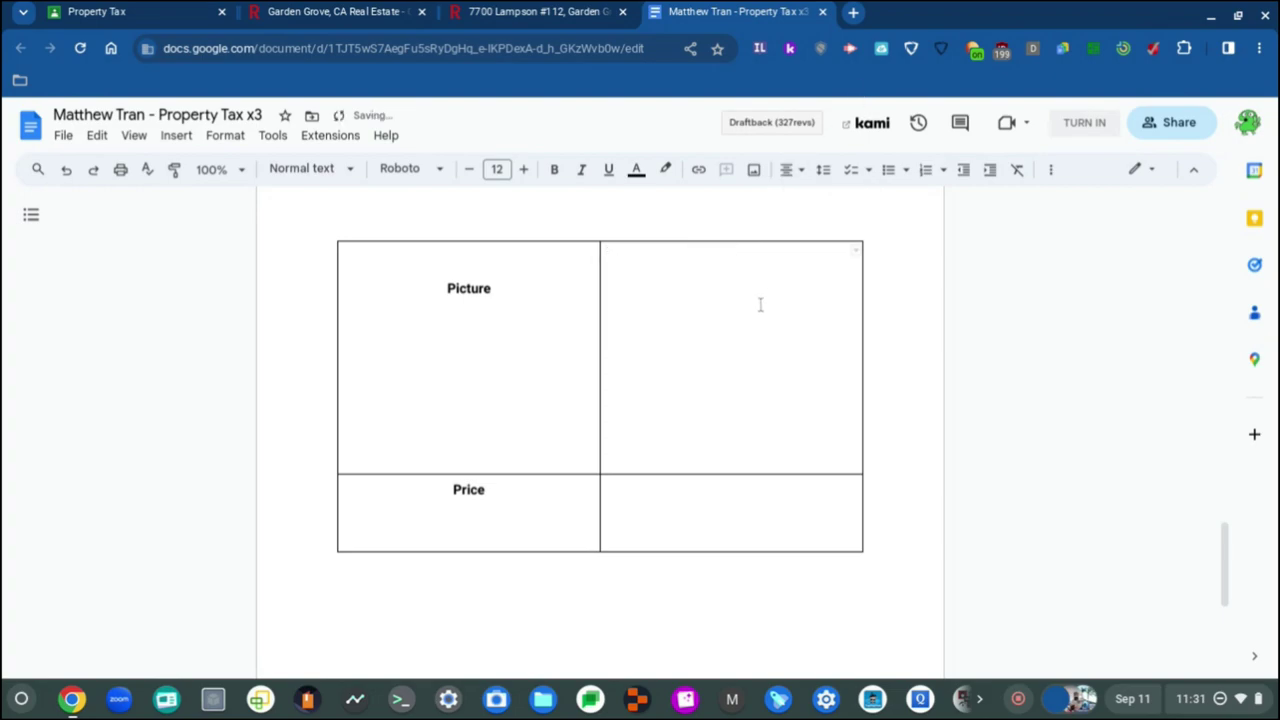
pyautogui.write('Desc')
pyautogui.press('BackSpace')
pyautogui.press('BackSpace')
pyautogui.press('BackSpace')
pyautogui.press('BackSpace')
pyautogui.hotkey('ctrl', 'b')
pyautogui.write('De')
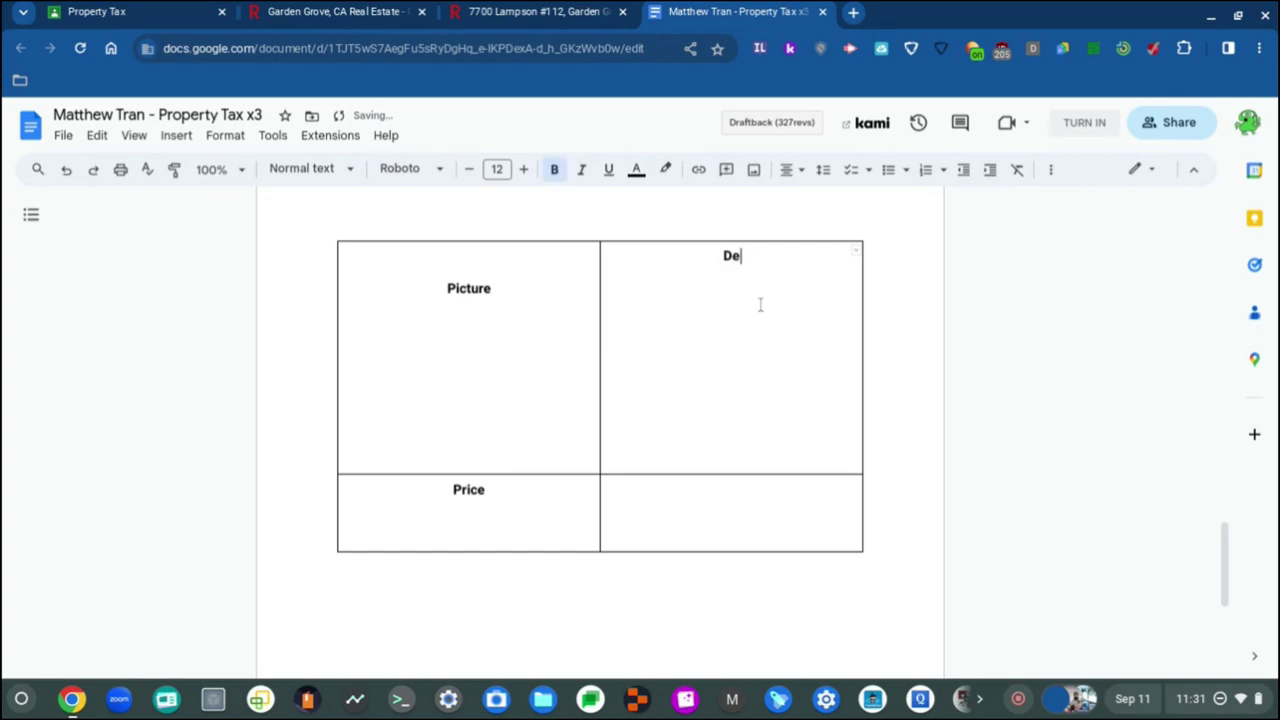
pyautogui.write('scription')
pyautogui.press('Return')
pyautogui.hotkey('ctrl', 'shift', 'l')
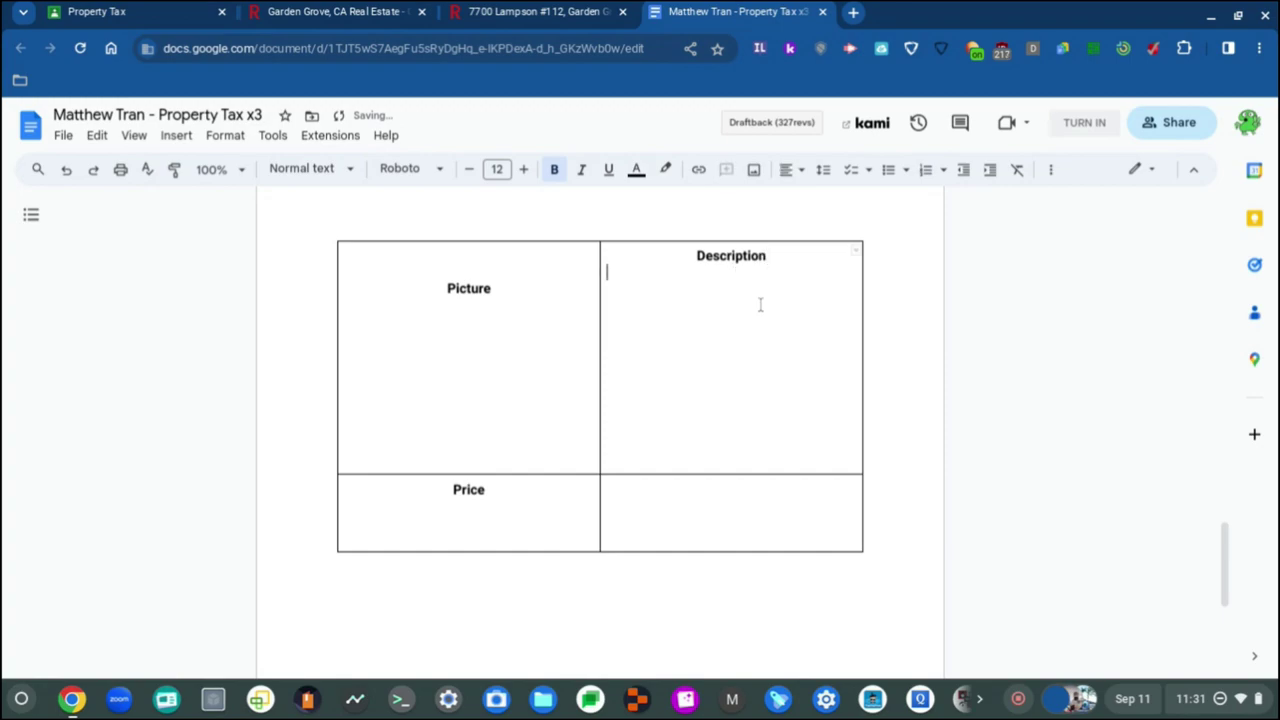
pyautogui.hotkey('ctrl', 'b')
# Step: Remove the blank line above Picture so it tops its cell, and centre it
pyautogui.click(366, 271)
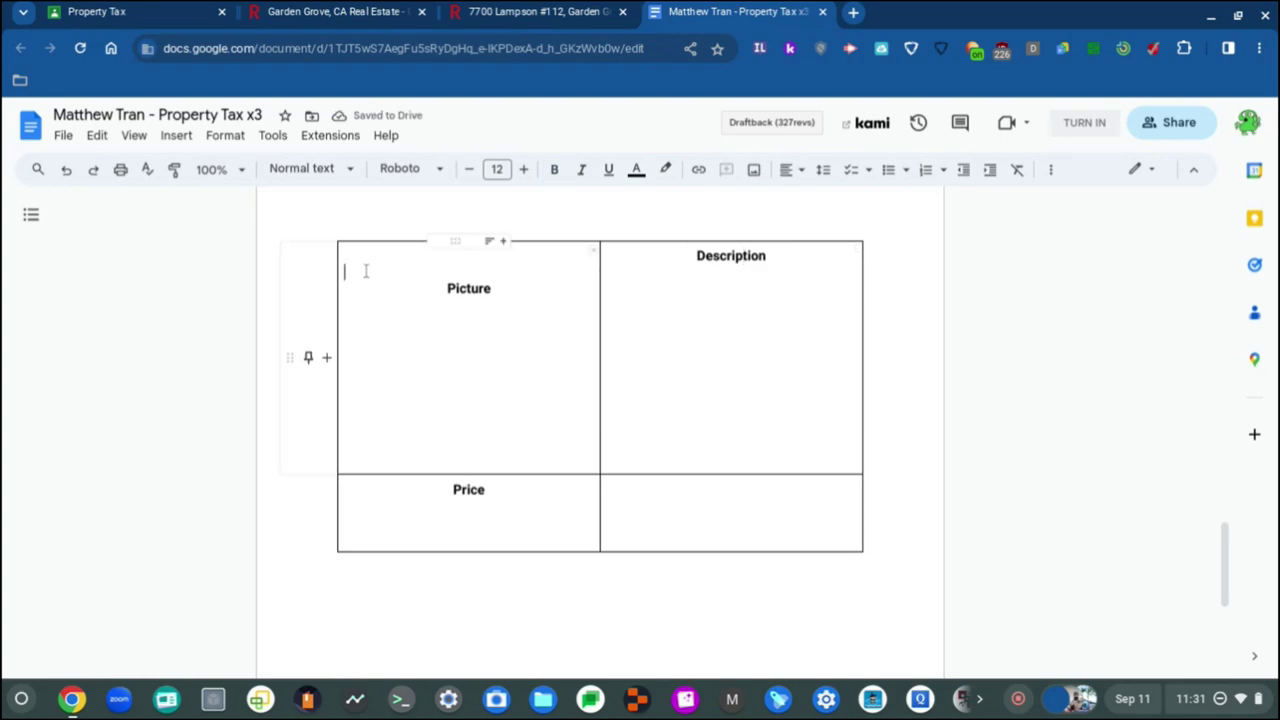
pyautogui.press('BackSpace')
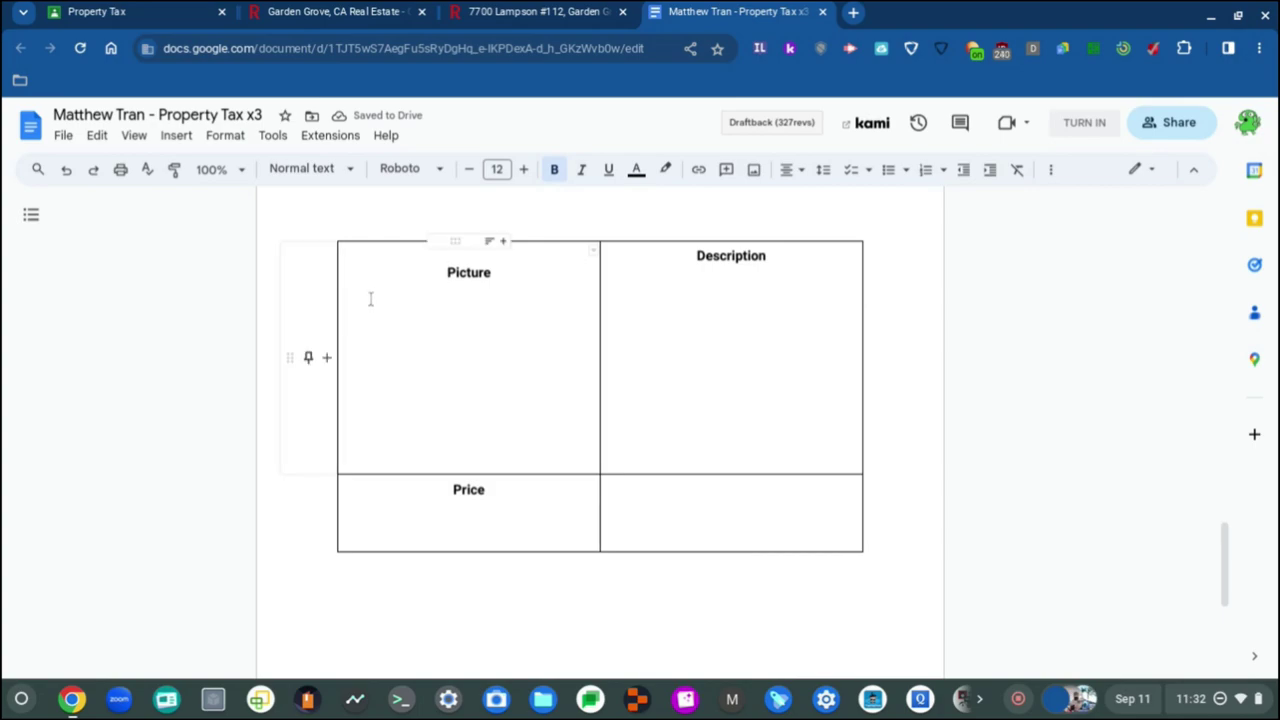
pyautogui.click(349, 260)
pyautogui.hotkey('ctrl', 'shift', 'l')
pyautogui.press('BackSpace')
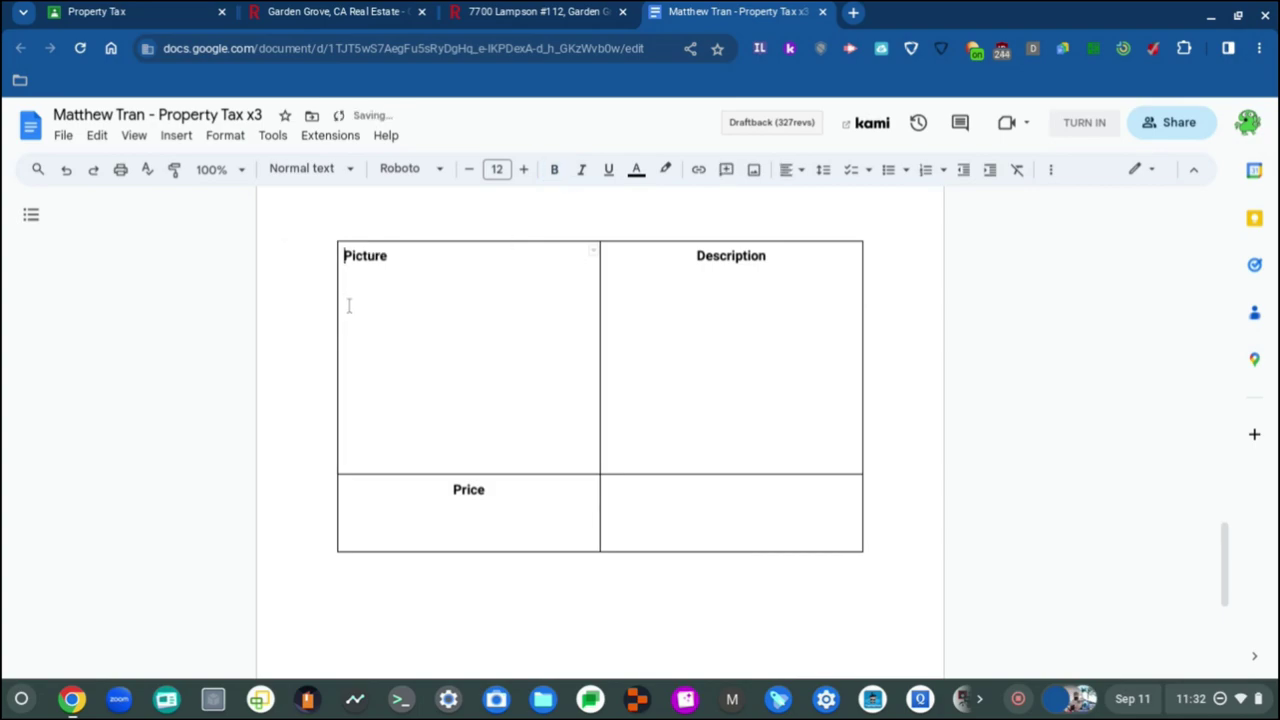
pyautogui.doubleClick(366, 256)
pyautogui.click(803, 172)
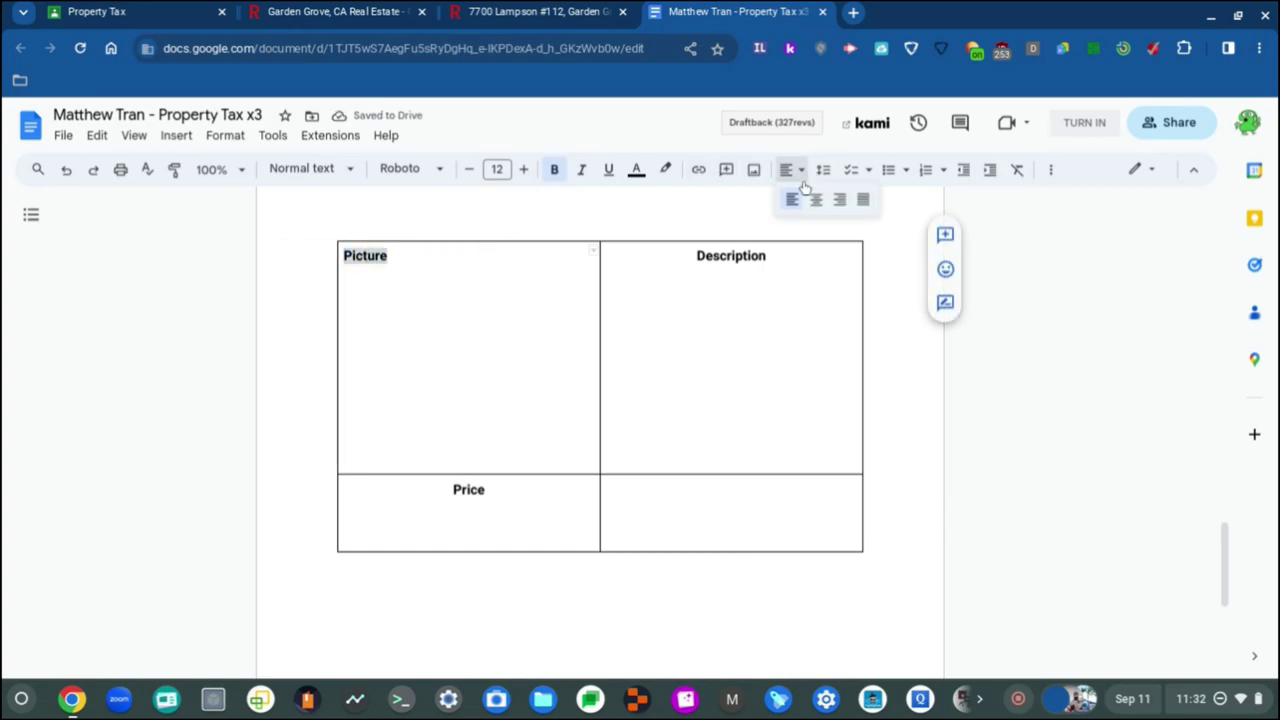
pyautogui.click(816, 200)
pyautogui.click(523, 485)
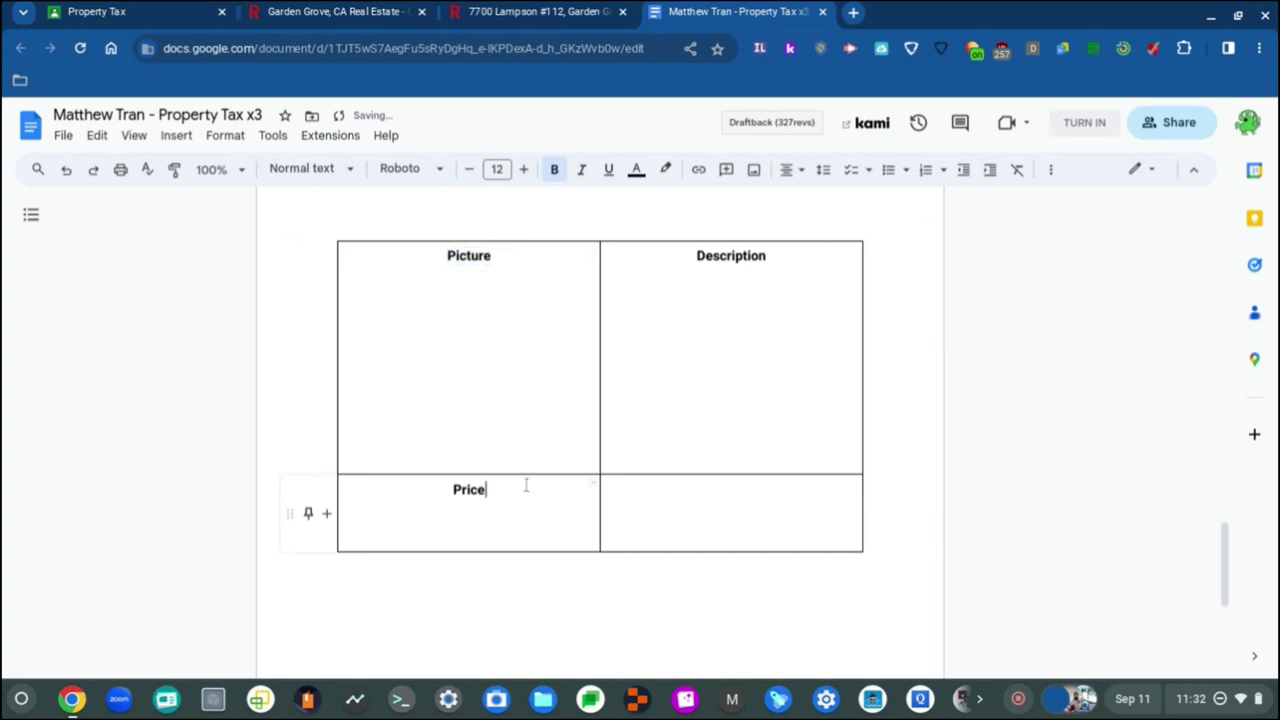
pyautogui.click(522, 522)
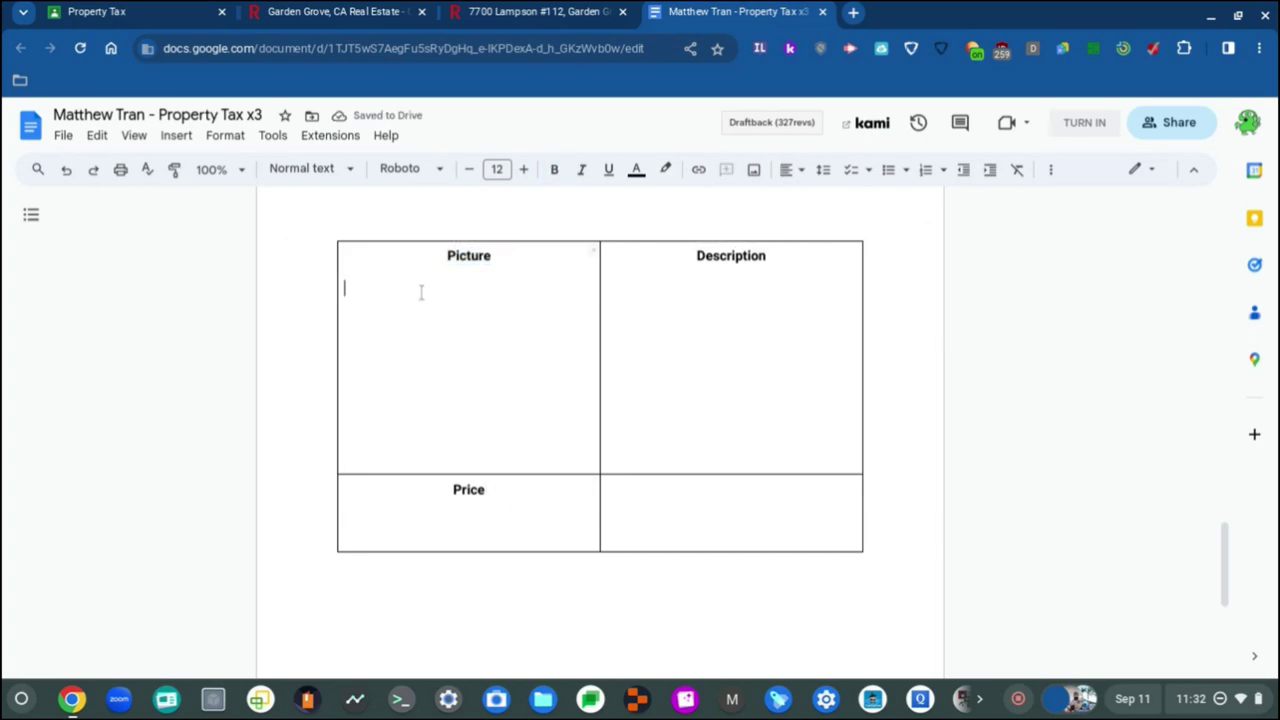
pyautogui.click(580, 11)
pyautogui.scroll(-5, 180, 500)
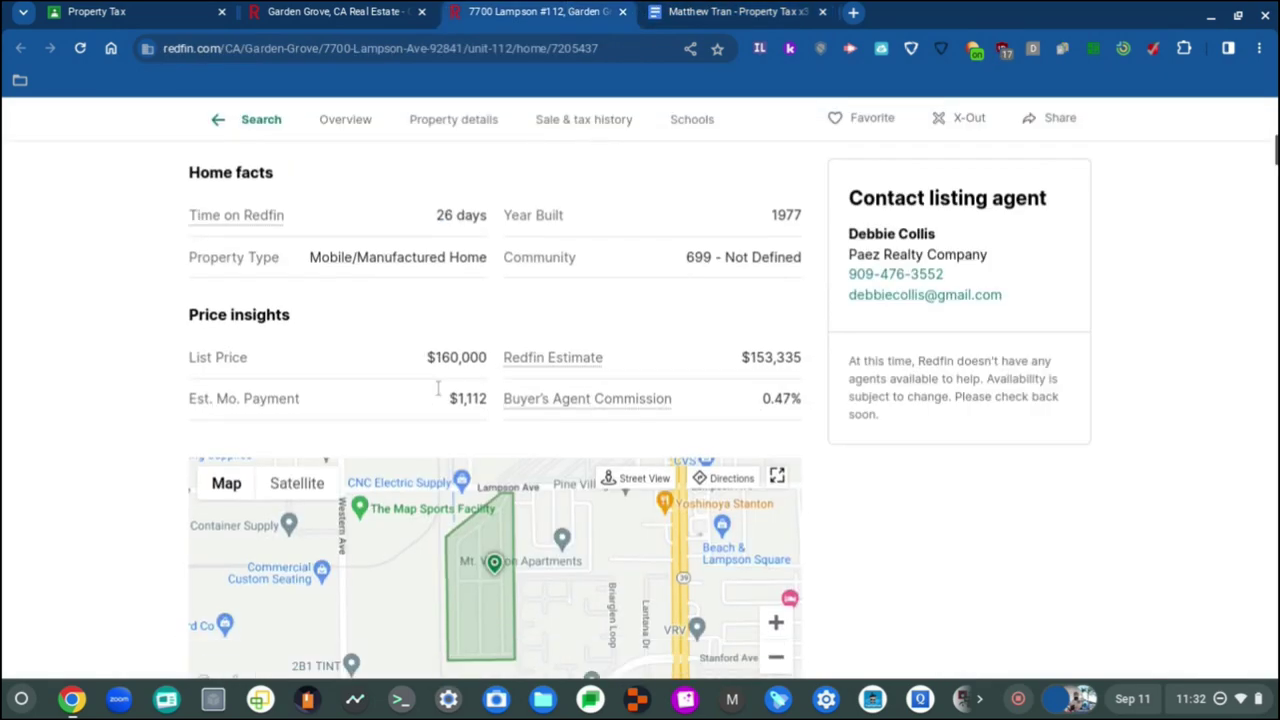
pyautogui.scroll(5, 508, 276)
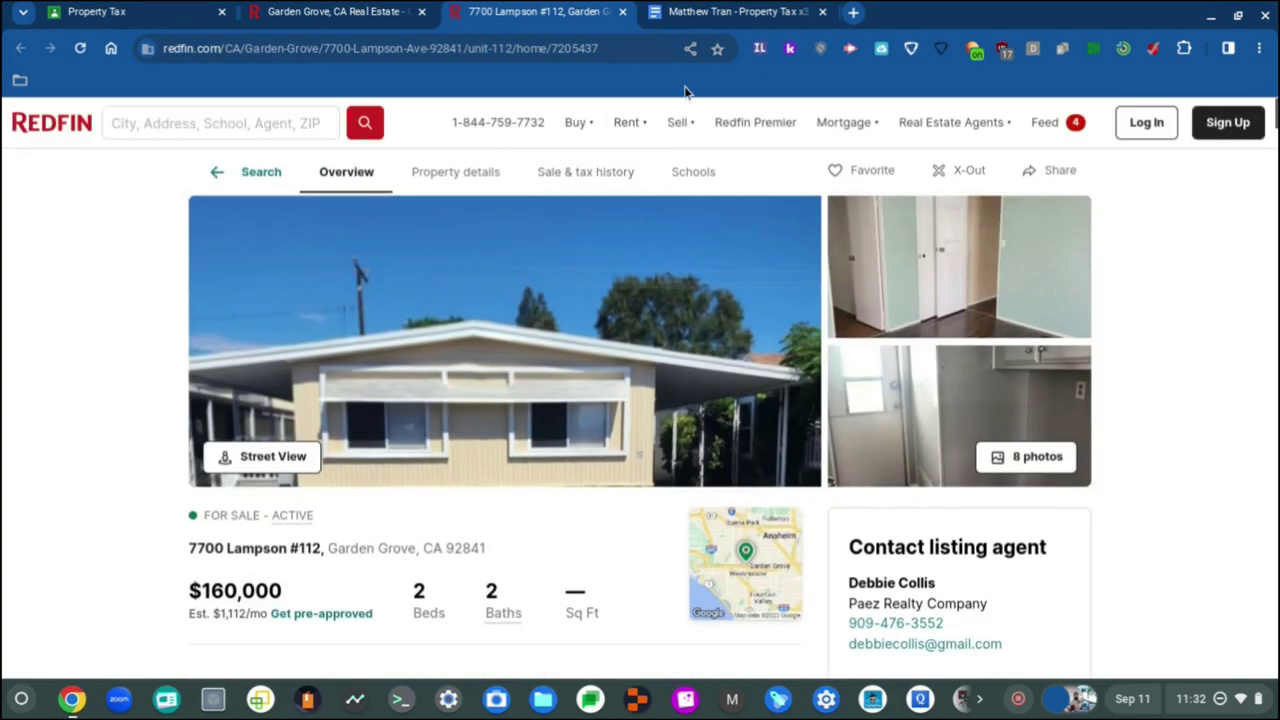
pyautogui.click(735, 11)
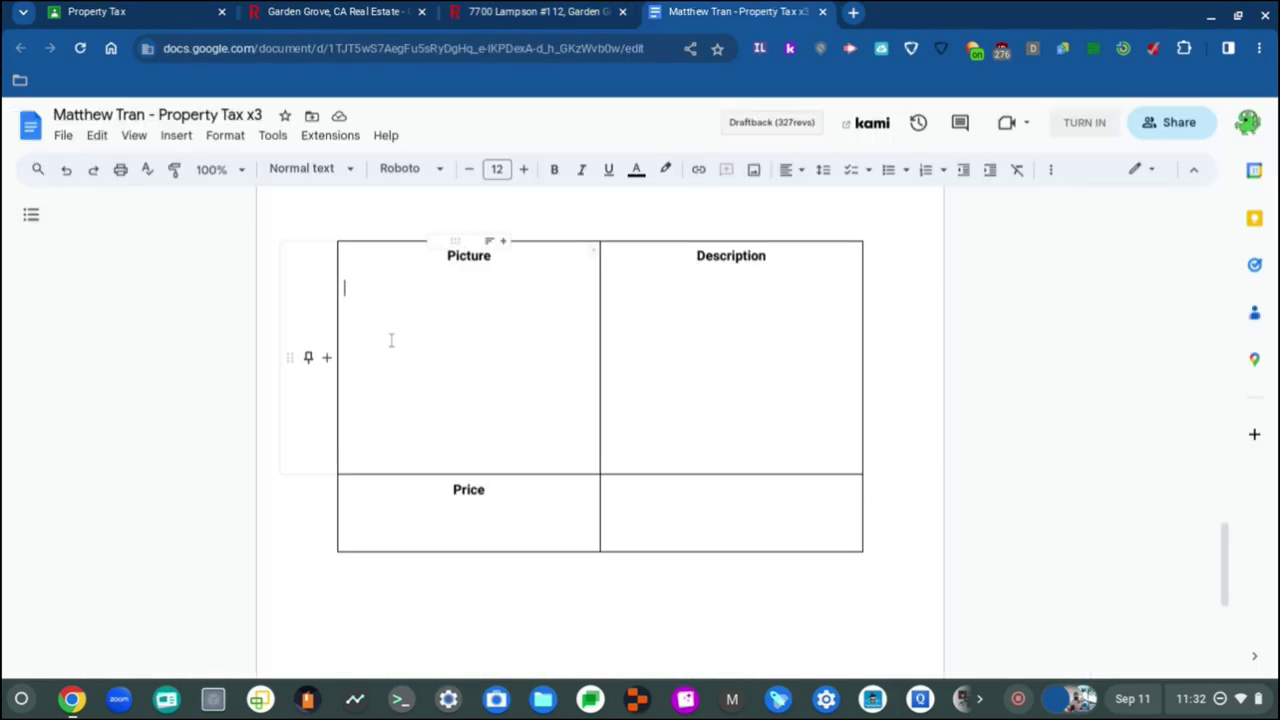
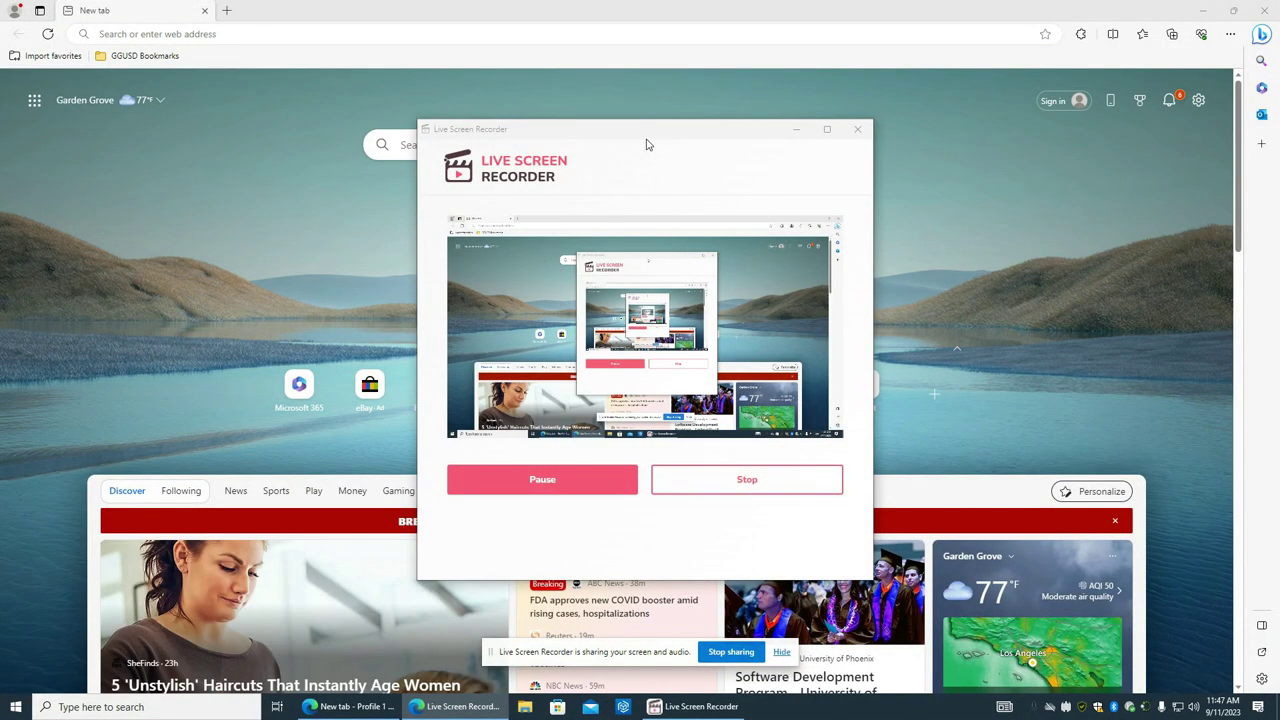
# Step: Load youtube.com in Edge's address bar and minimize the Live Screen Recorder window
pyautogui.moveTo(646, 140); pyautogui.dragTo(369, 212)
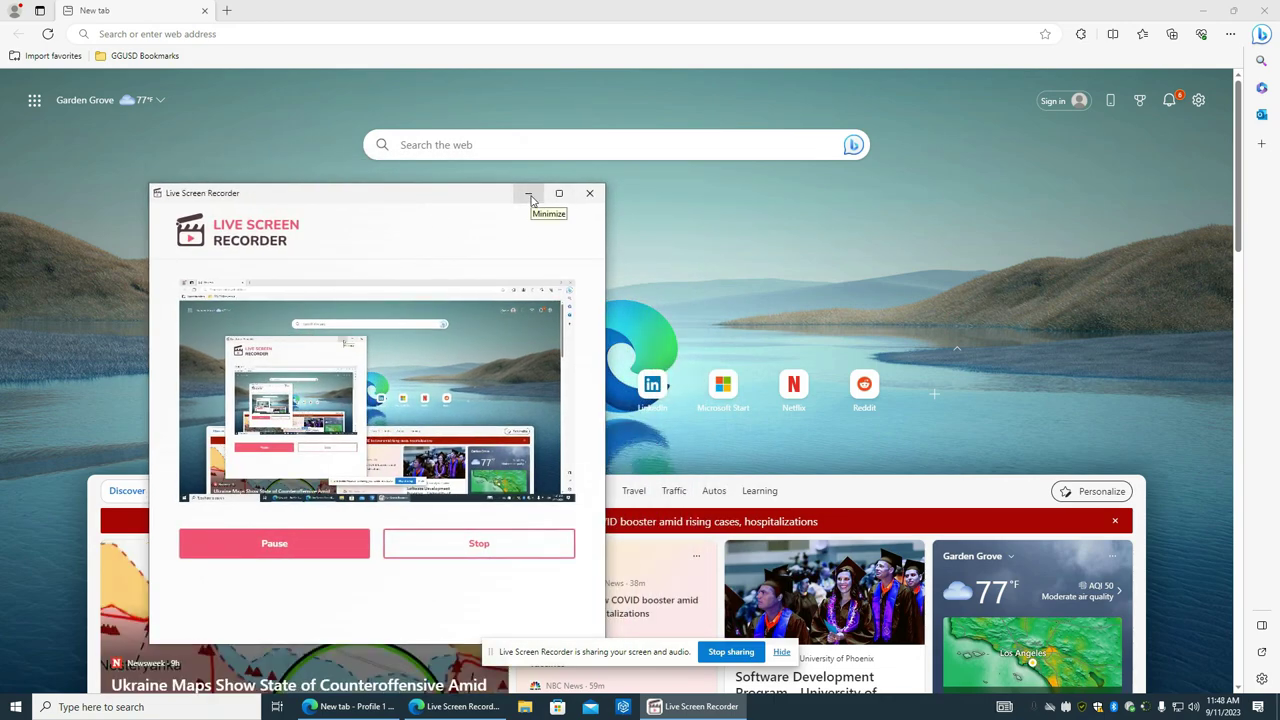
pyautogui.click(529, 195)
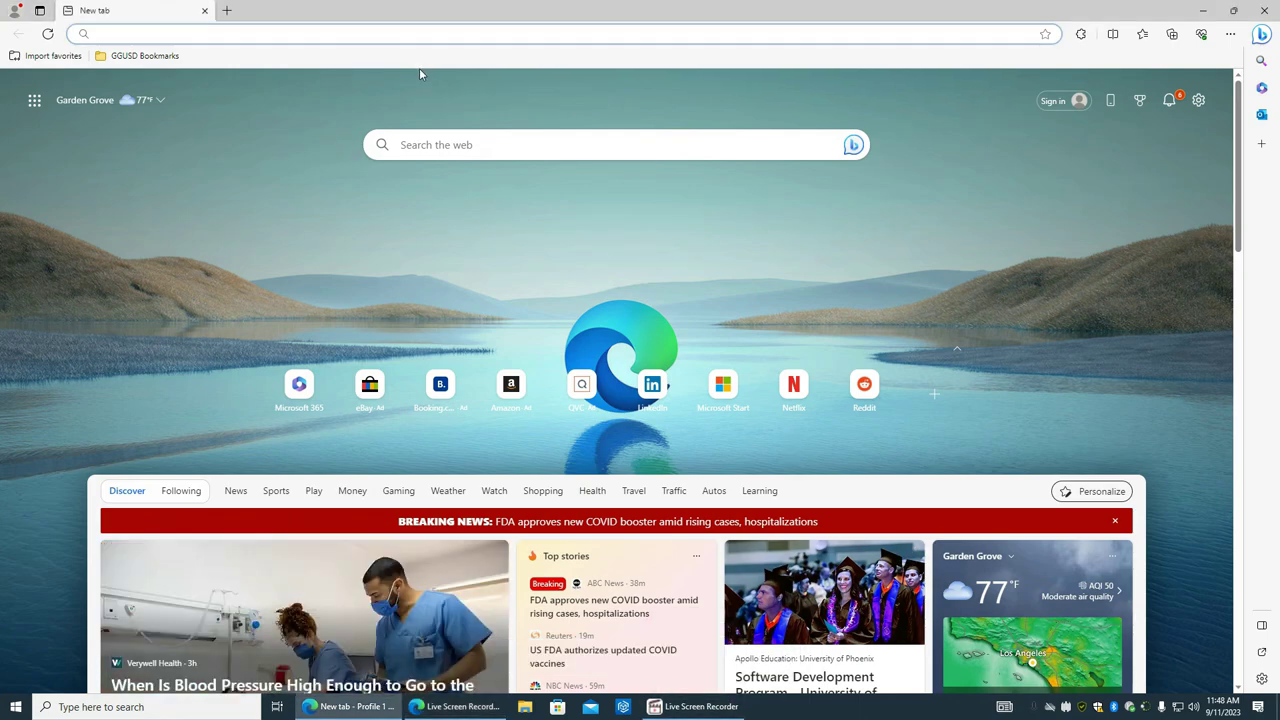
pyautogui.click(421, 38)
pyautogui.write('you')
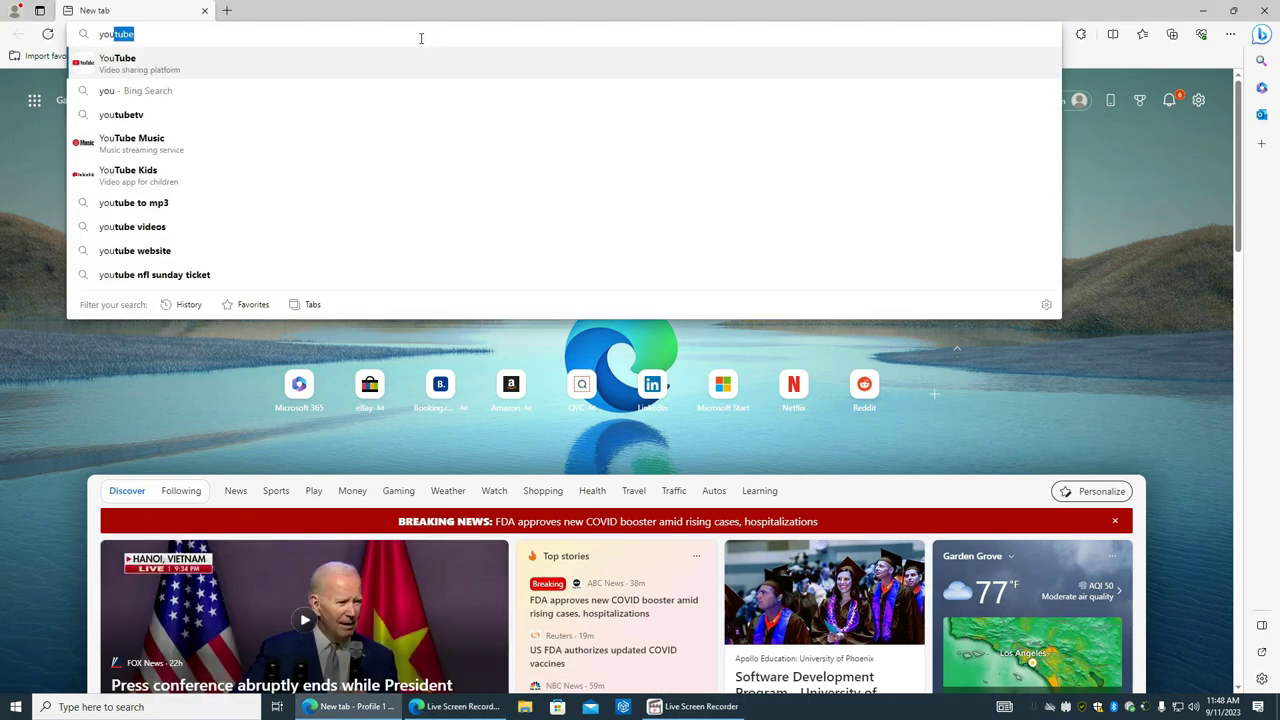
pyautogui.write('tube.com')
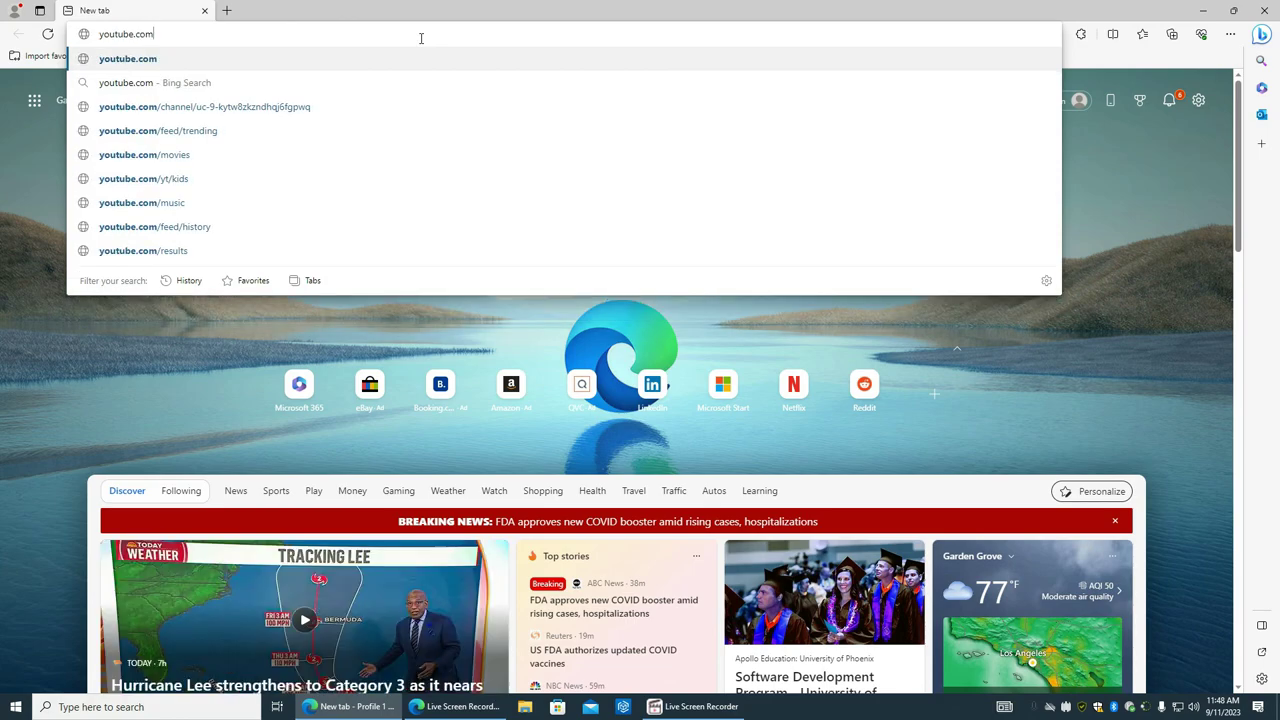
pyautogui.press('Return')
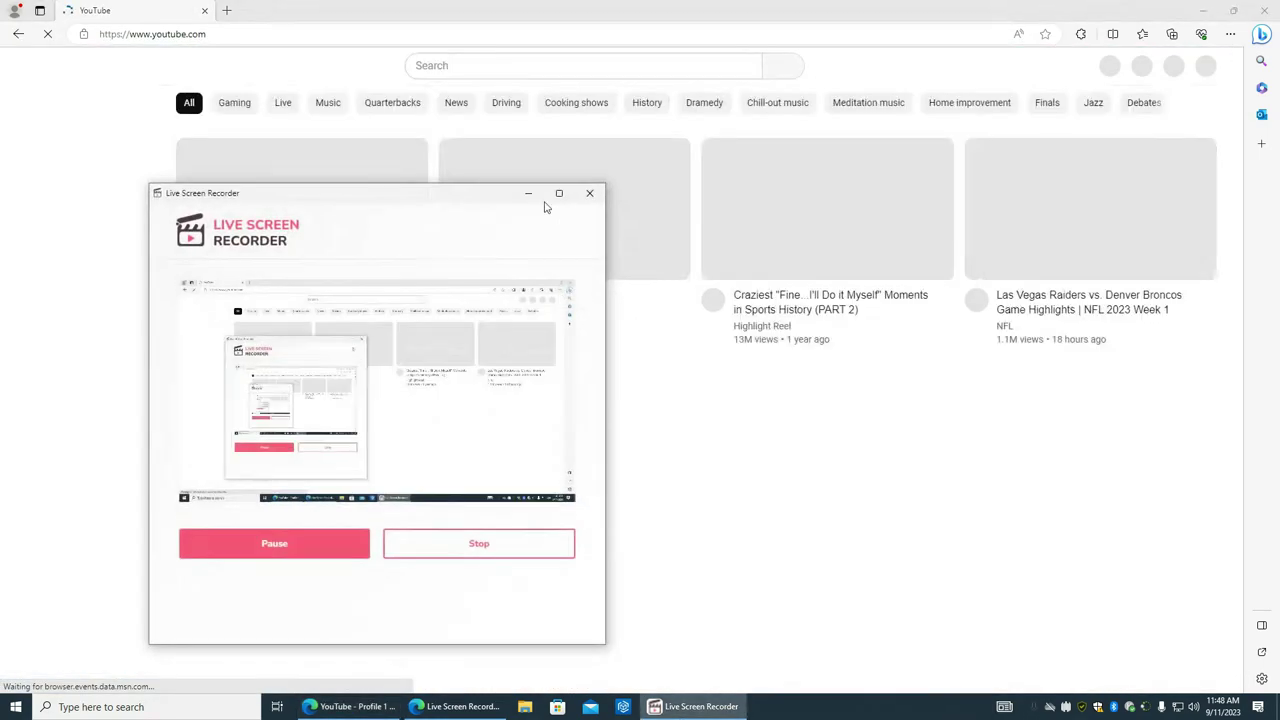
pyautogui.moveTo(491, 189); pyautogui.dragTo(598, 148)
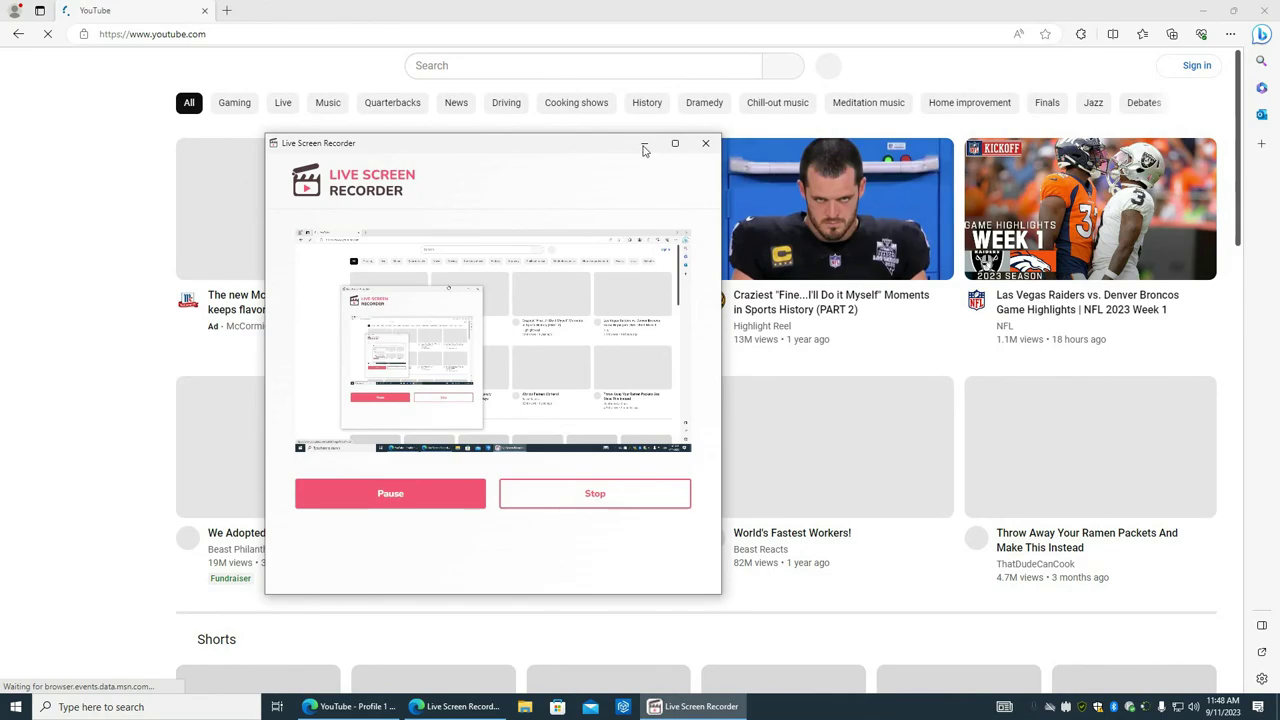
pyautogui.click(644, 145)
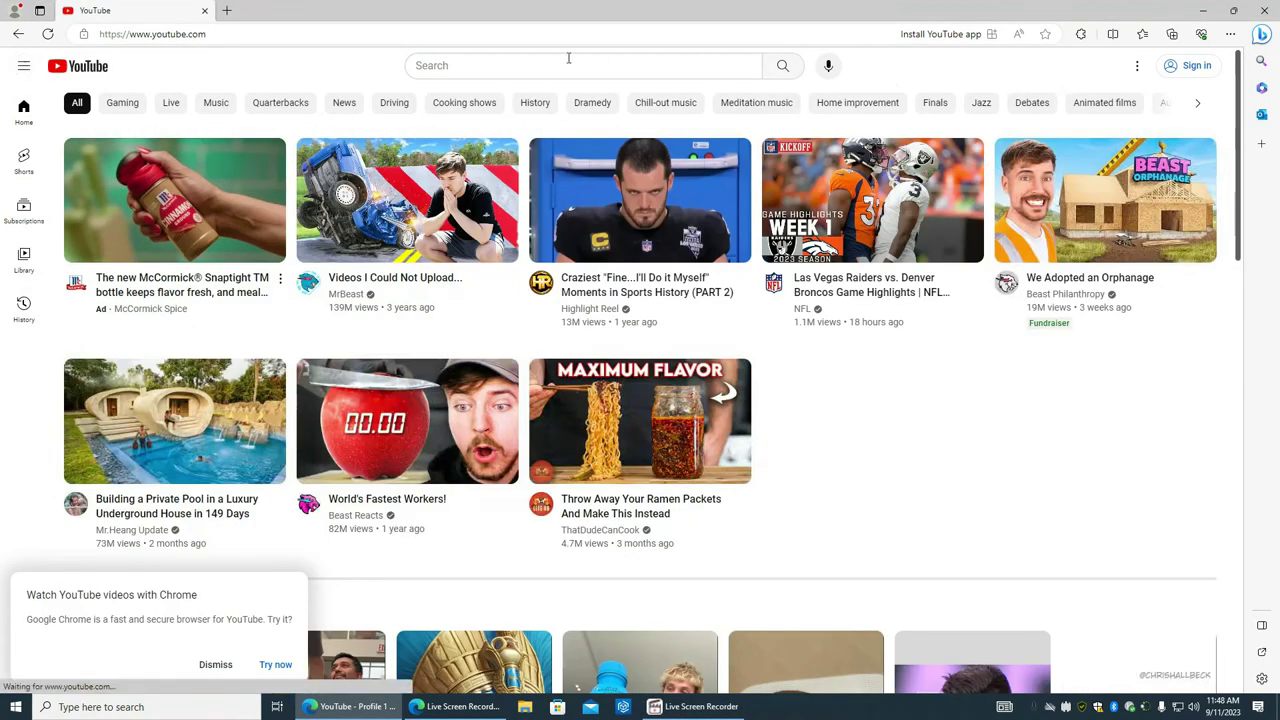
# Step: Open the Microsoft Edge Add-ons store from Extensions and search for 'ulti'
pyautogui.click(540, 62)
pyautogui.click(1080, 38)
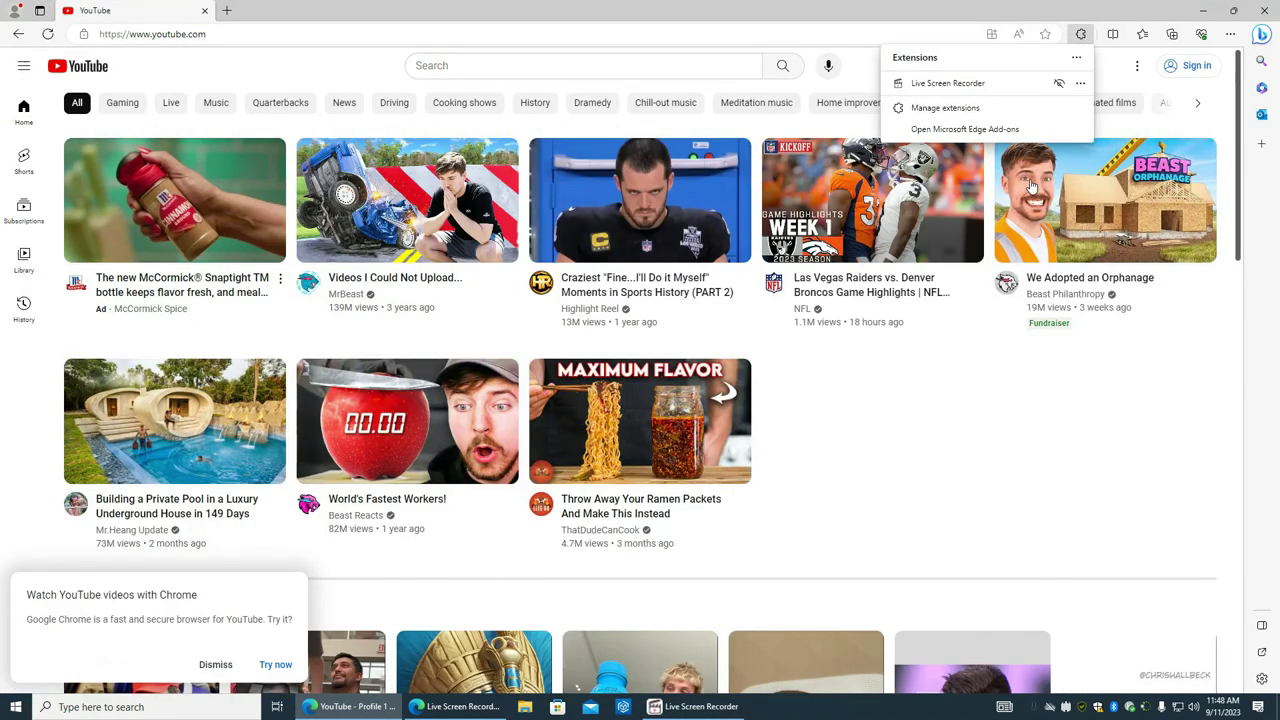
pyautogui.click(962, 129)
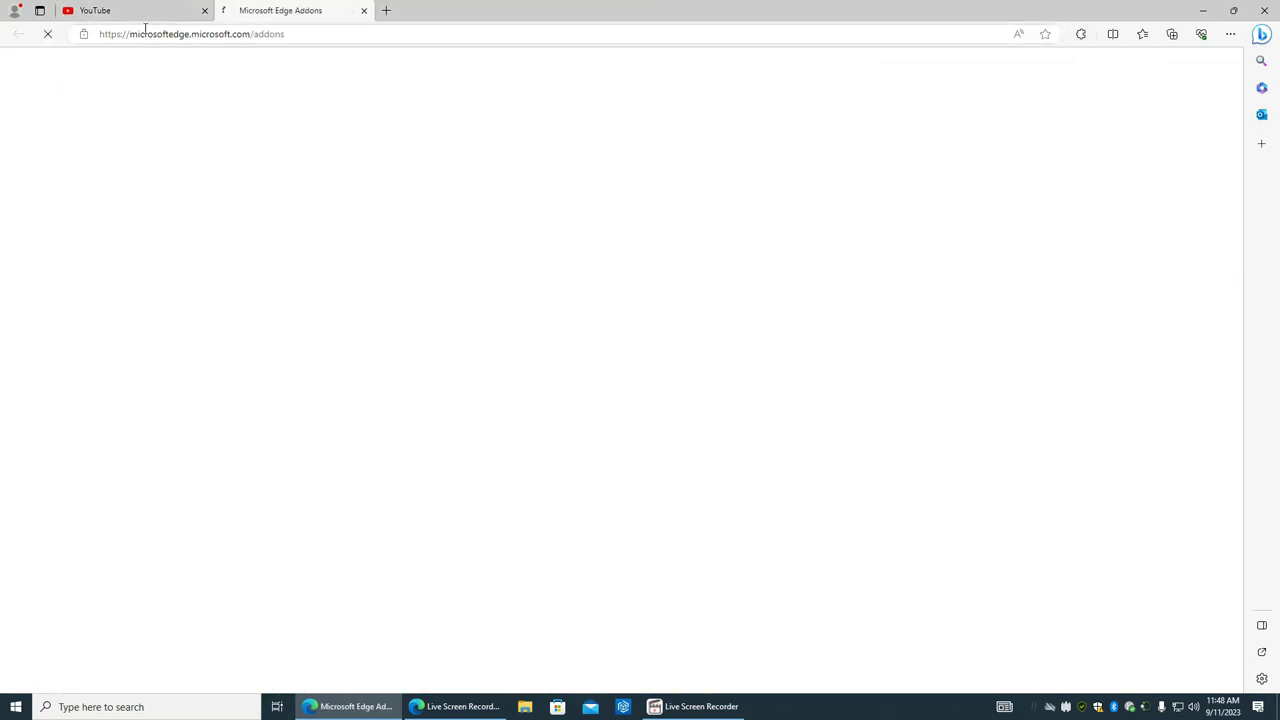
pyautogui.click(296, 121)
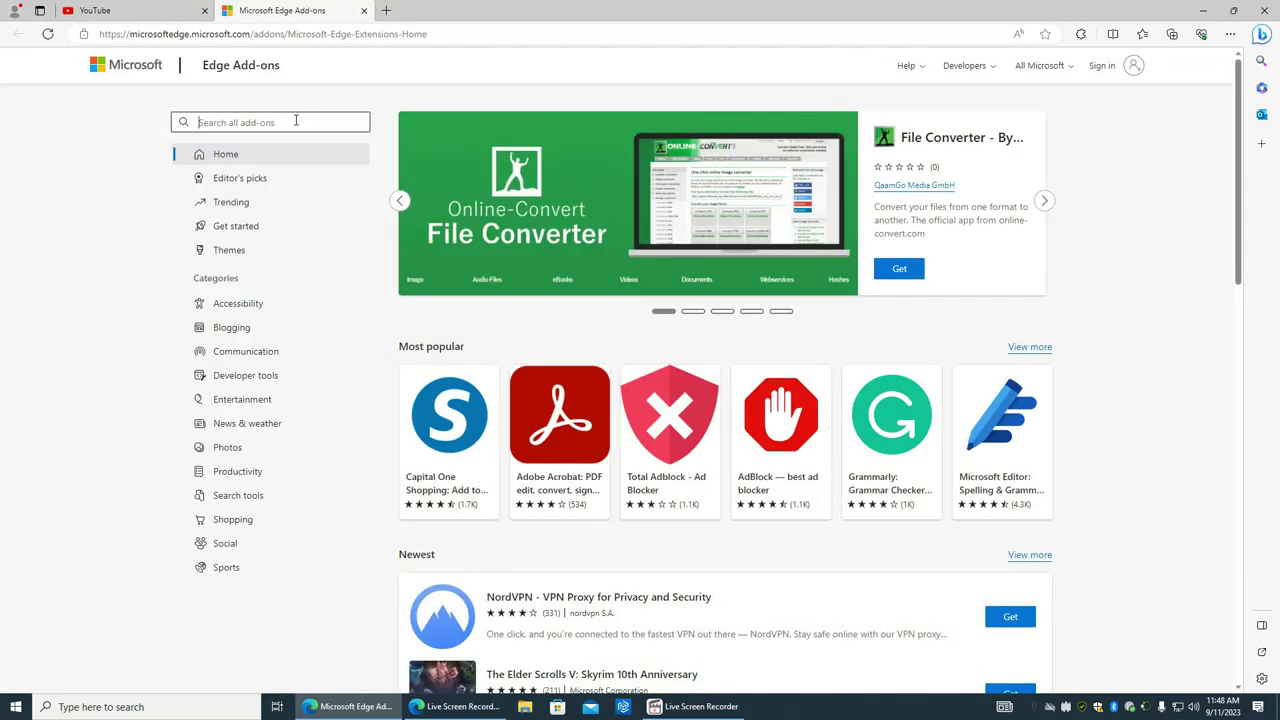
pyautogui.write('ultimate')
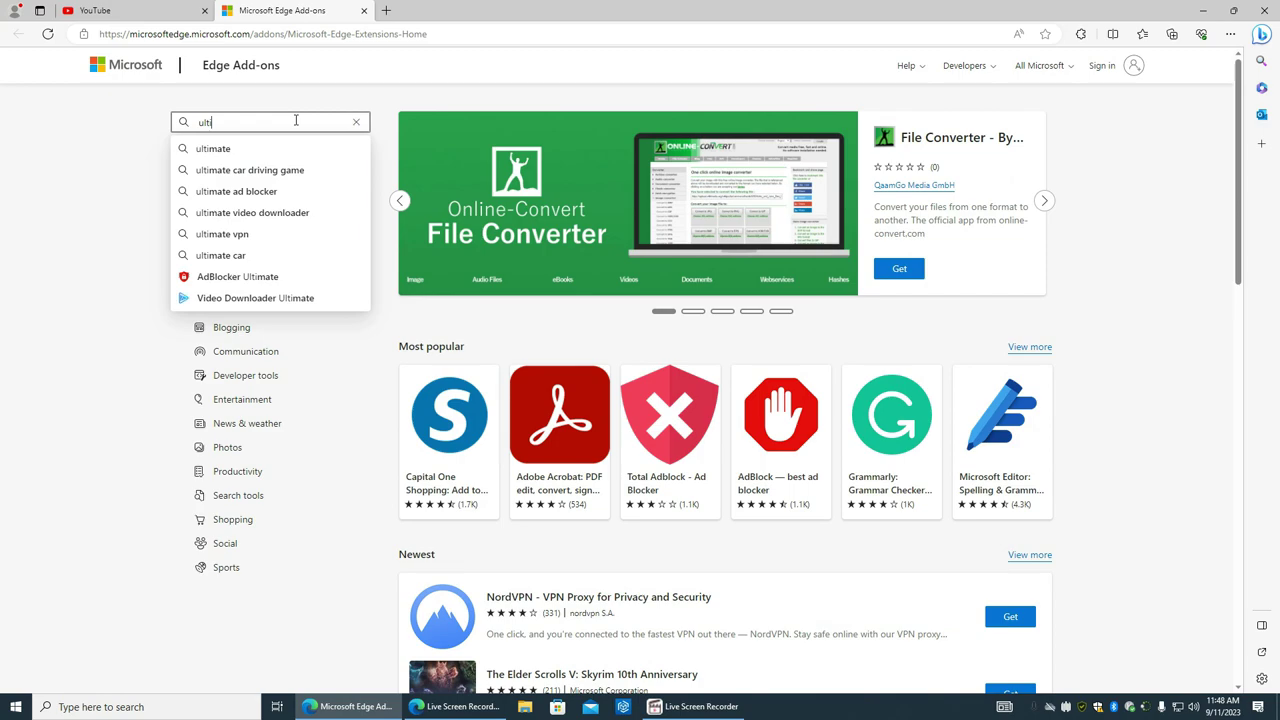
# Step: Add the AdBlocker Ultimate extension to Edge, then close the add-on tabs
pyautogui.click(238, 277)
pyautogui.click(928, 170)
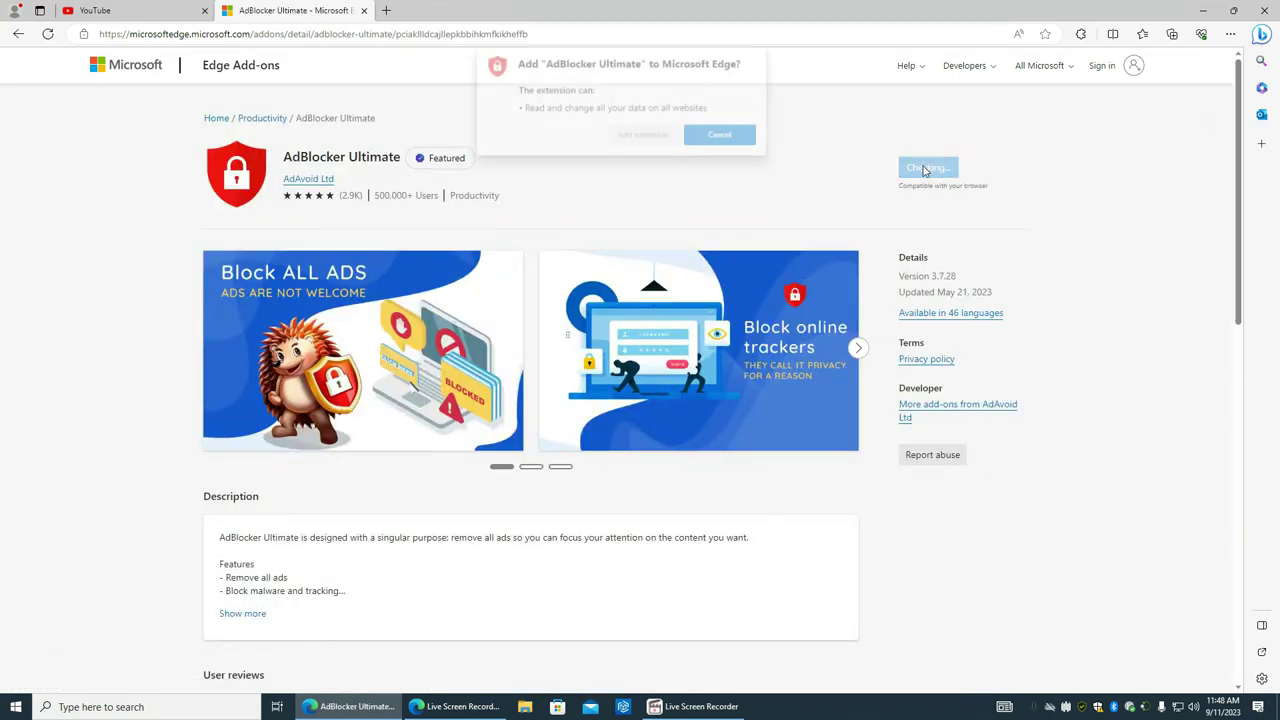
pyautogui.click(664, 136)
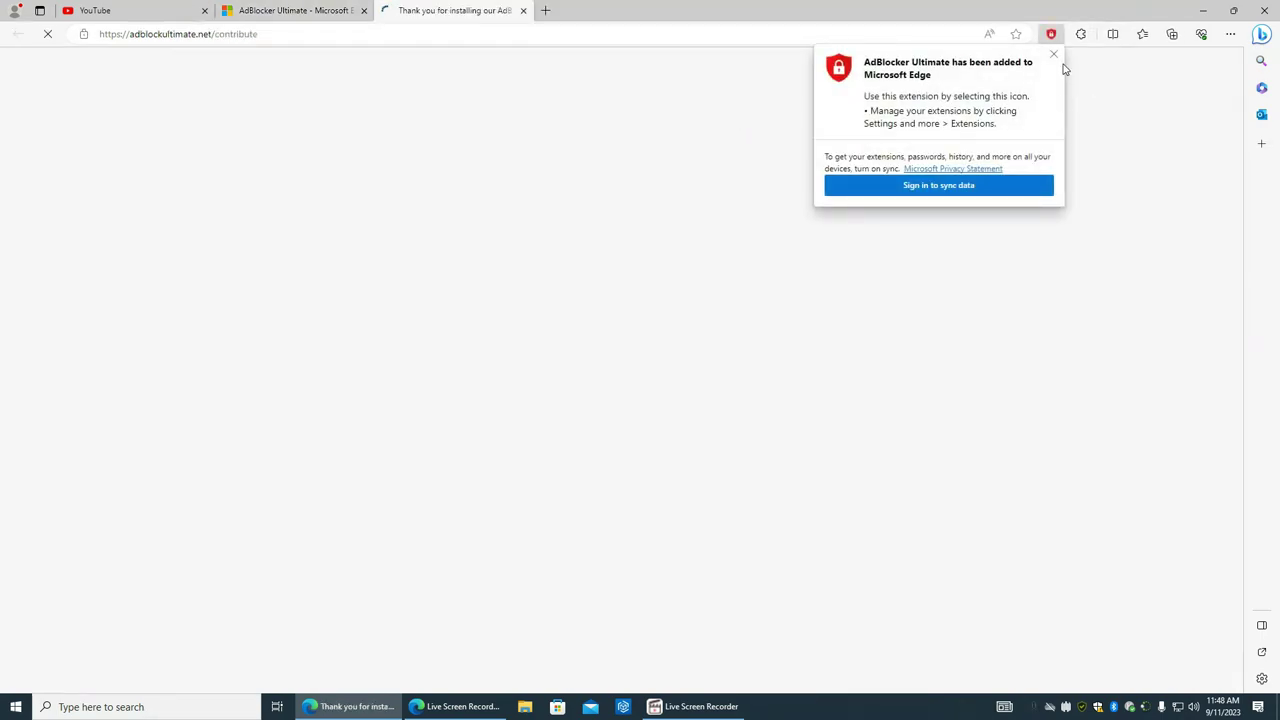
pyautogui.click(1053, 55)
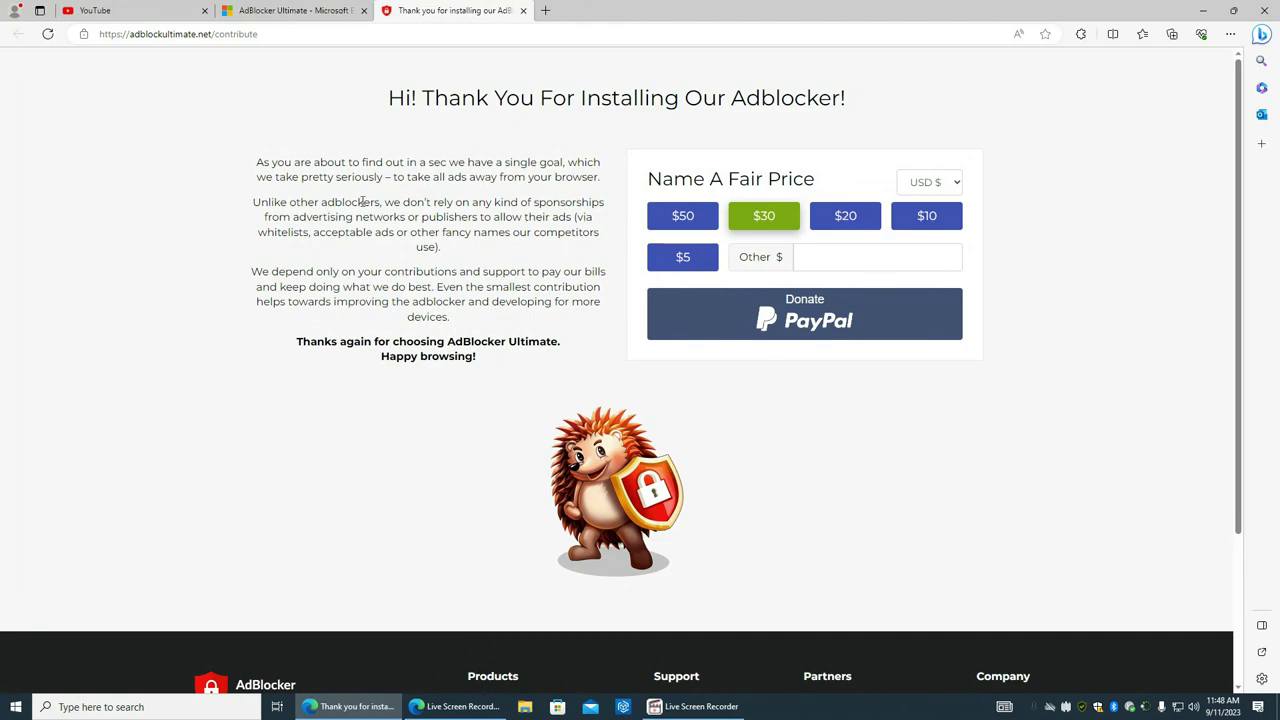
pyautogui.hotkey('ctrl', 'w')
pyautogui.hotkey('ctrl', 'w')
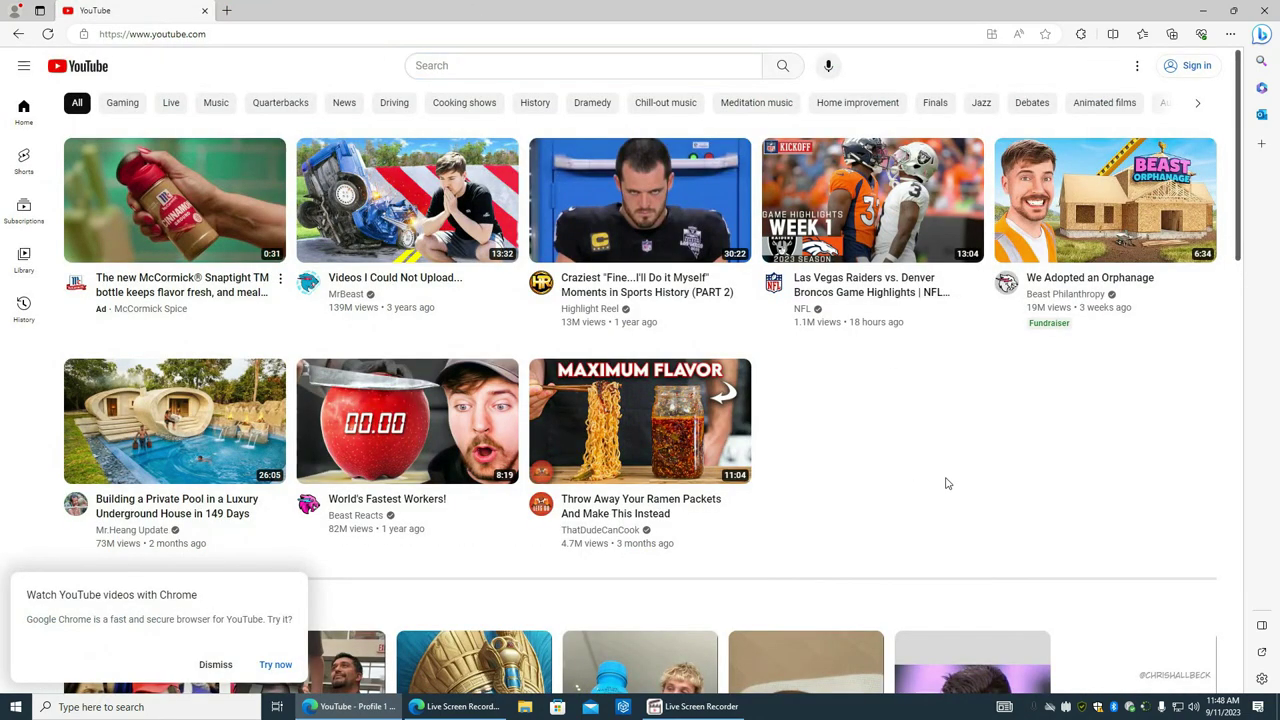
# Step: Dismiss the Chrome promotion, reload YouTube, and search for 'tpot 7'
pyautogui.click(269, 658)
pyautogui.press('F5')
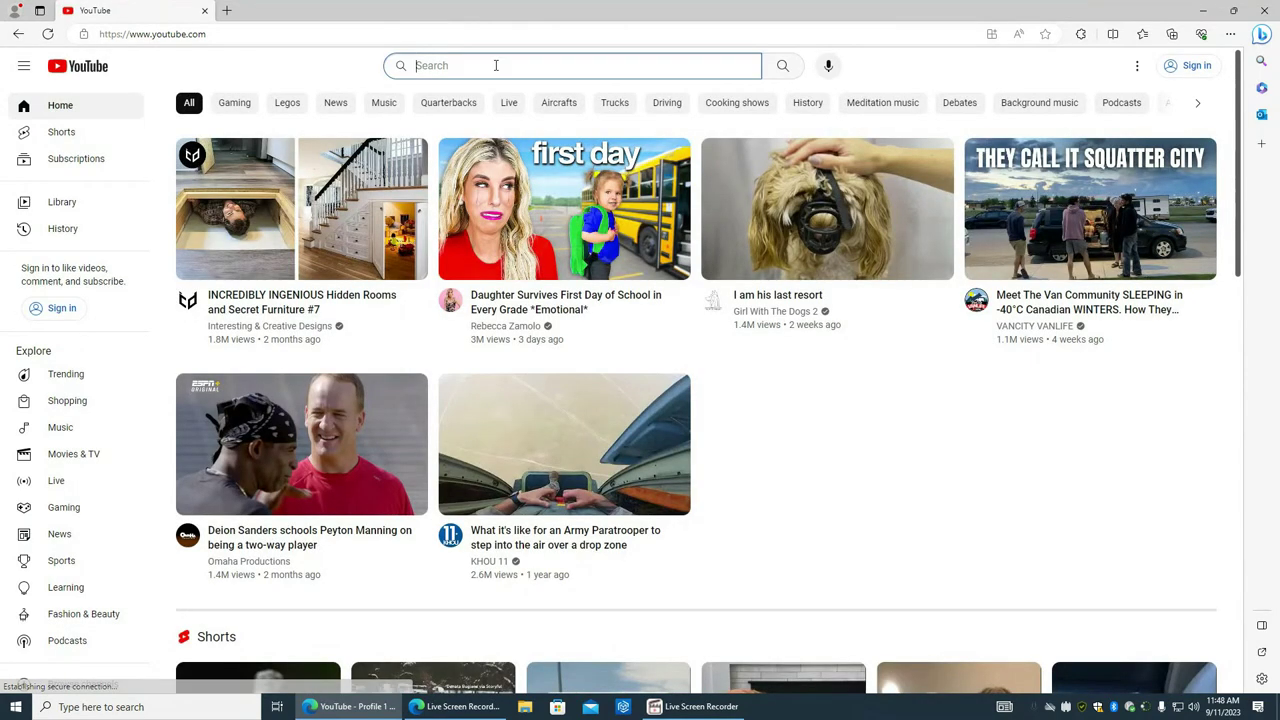
pyautogui.write('tpot 7')
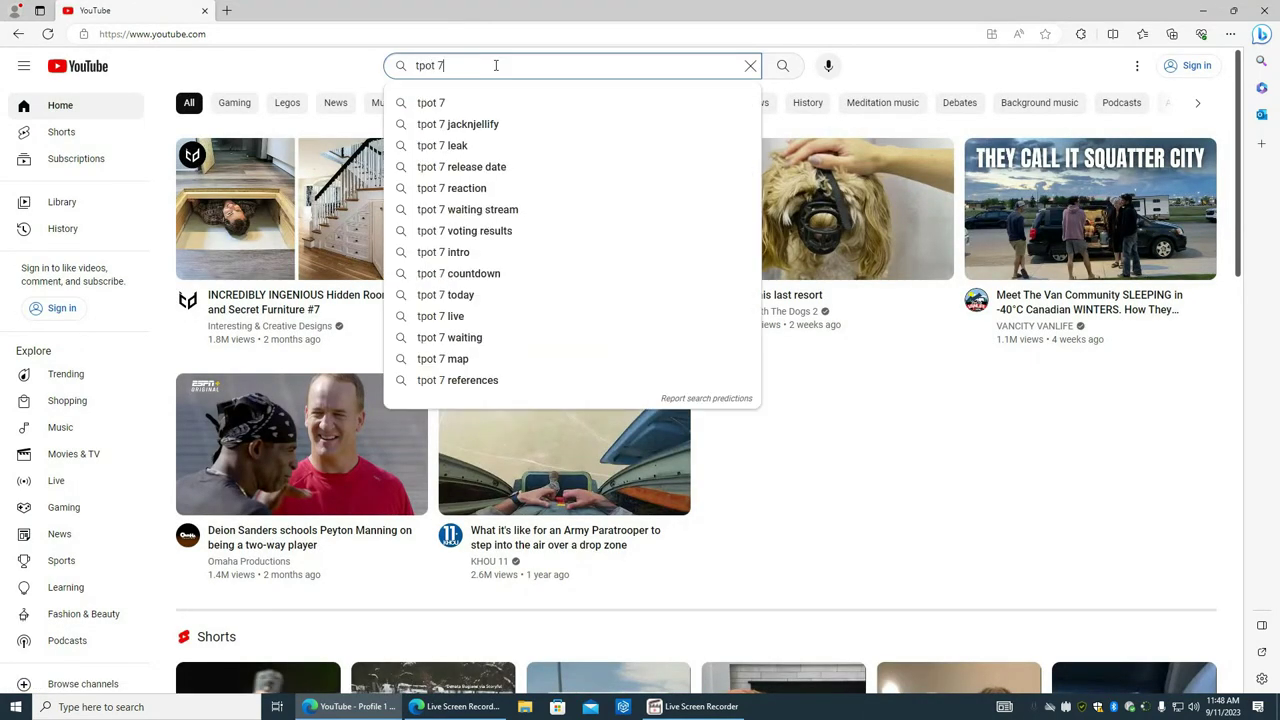
pyautogui.press('Return')
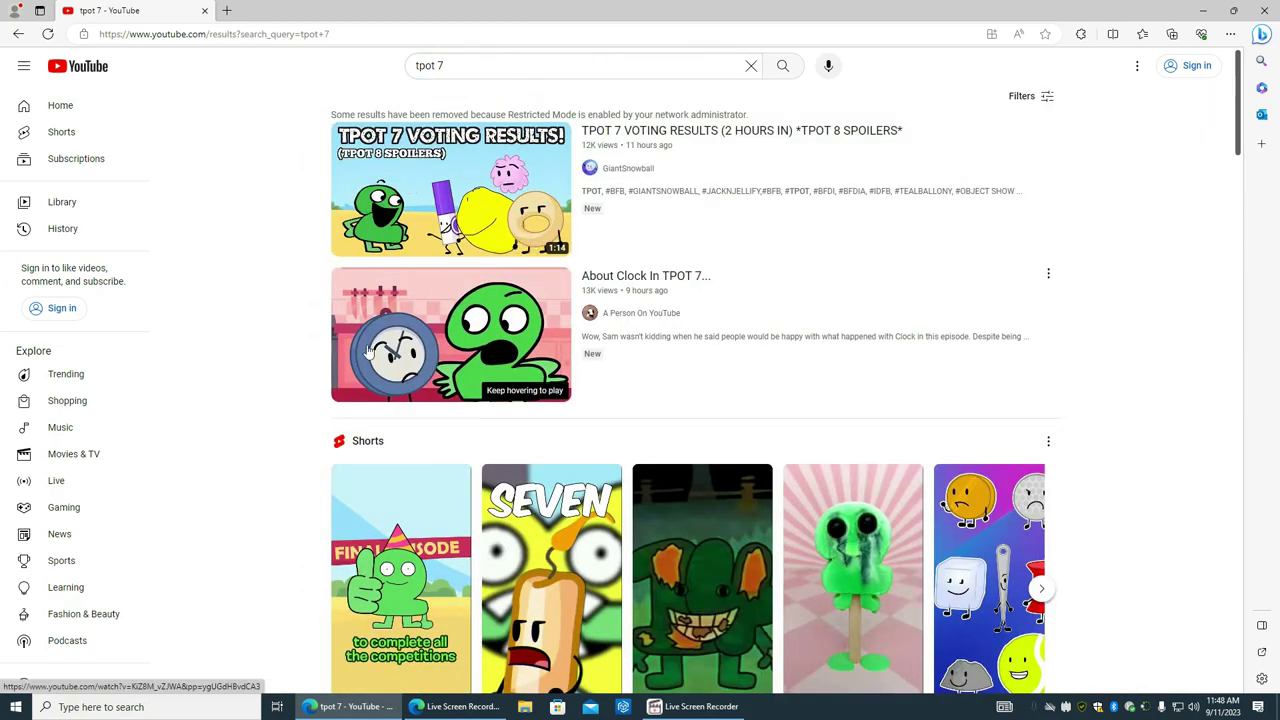
# Step: Open the episode 'BFDI:TPOT 7: The Seven Wonders of Goiky' from the results
pyautogui.scroll(-3, 320, 210)
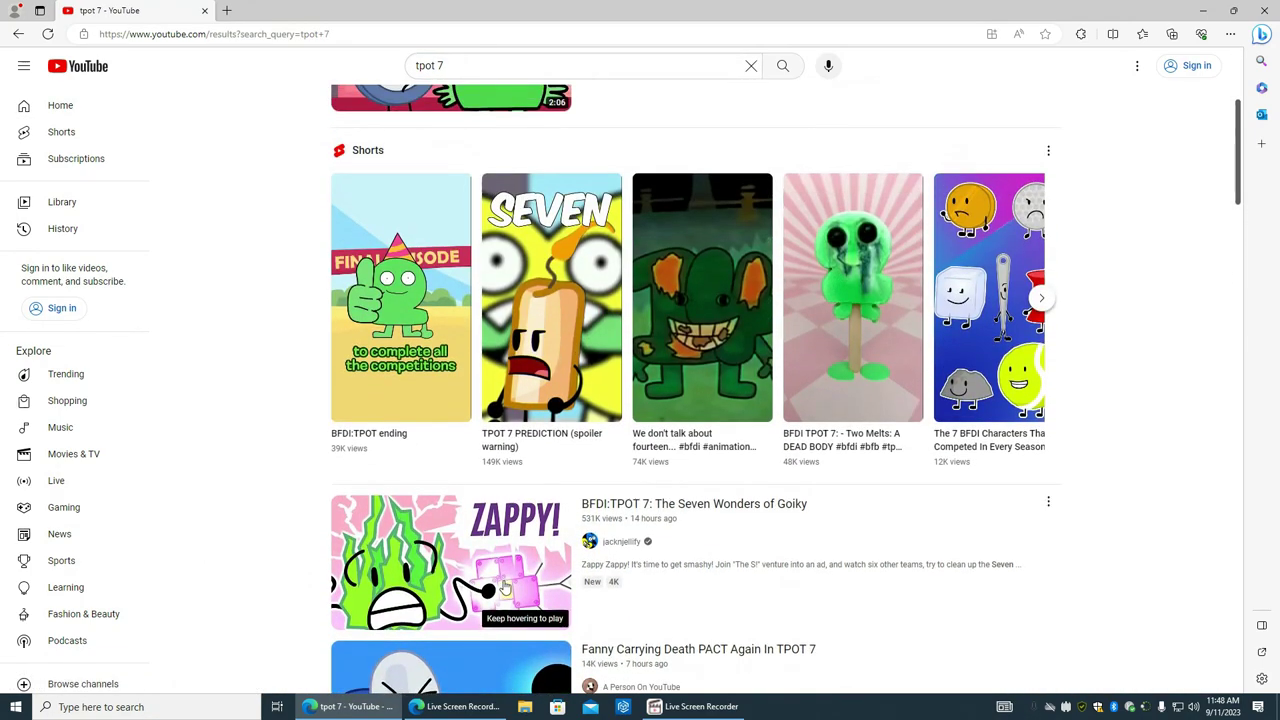
pyautogui.click(453, 555)
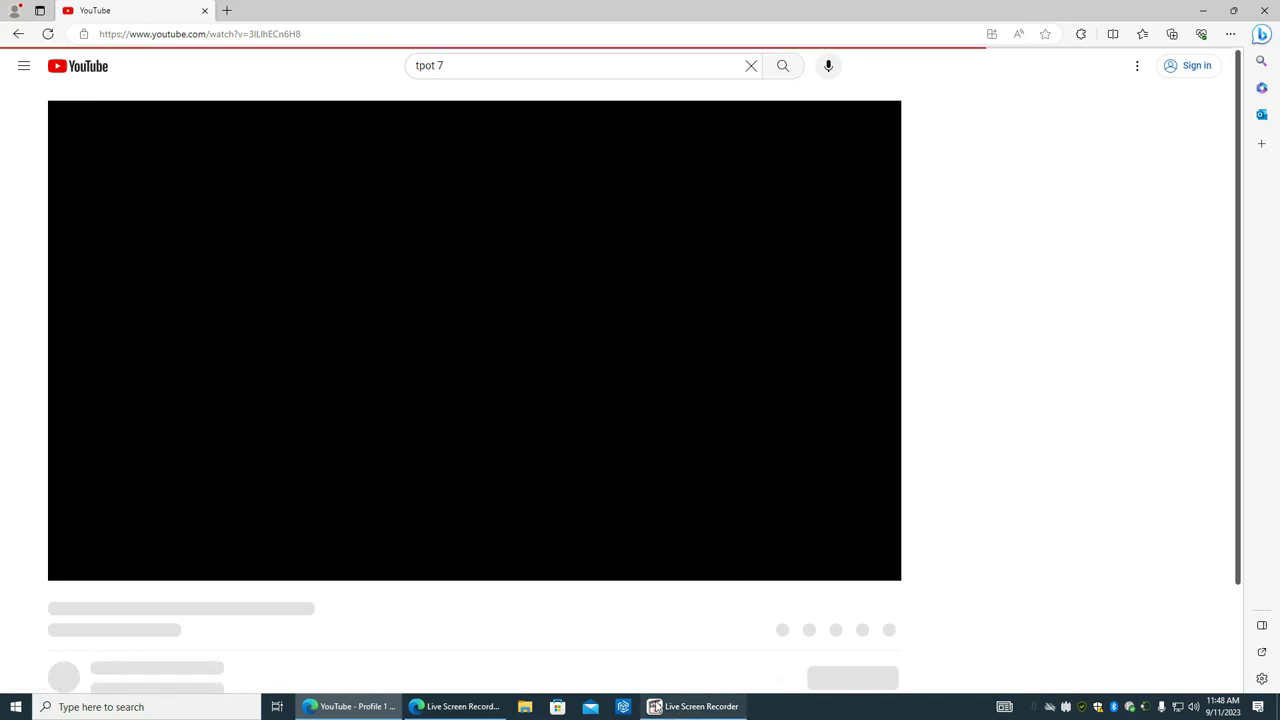
pyautogui.moveTo(670, 712)
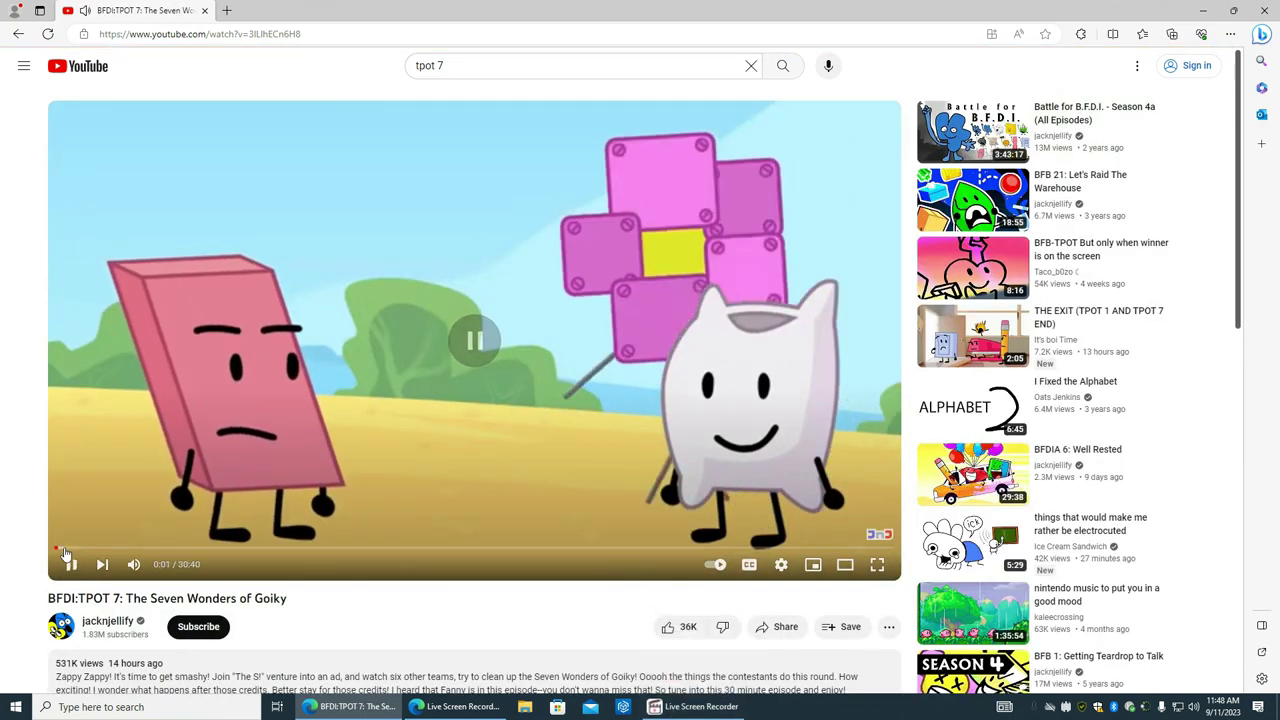
# Step: Turn down the system volume and start playing the episode
pyautogui.click(1193, 707)
pyautogui.click(1191, 676)
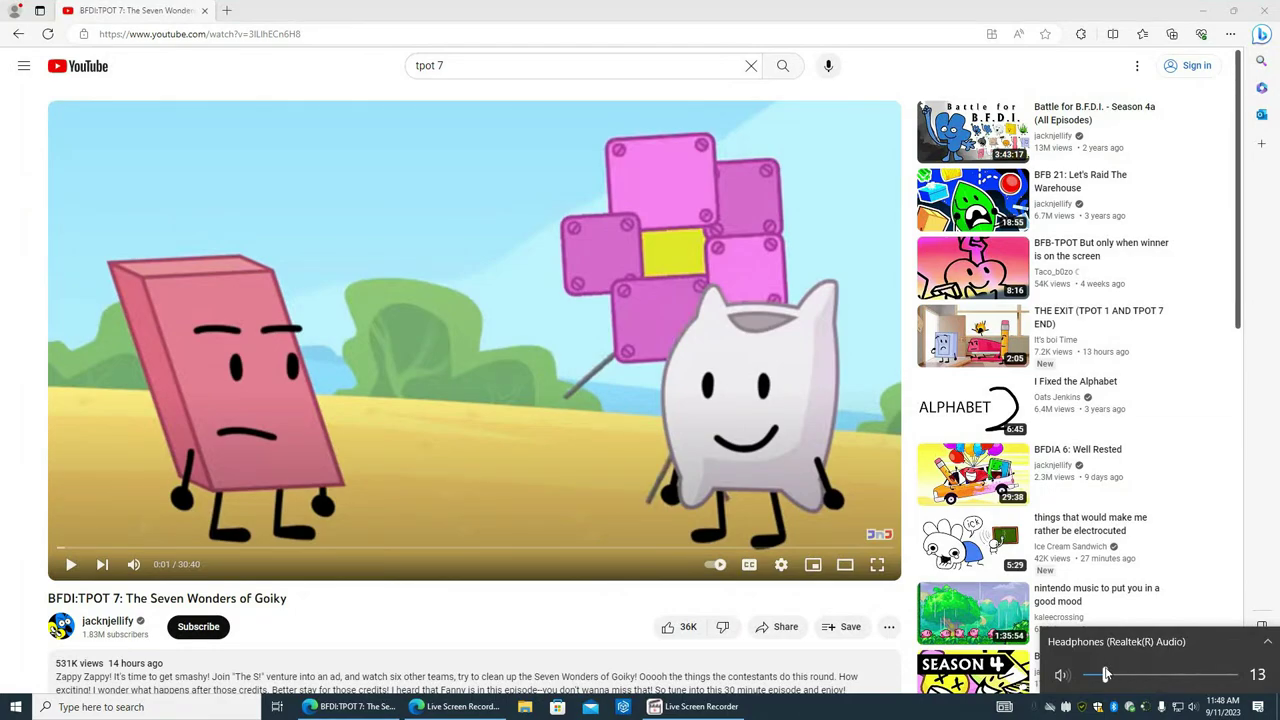
pyautogui.click(862, 540)
# Step: Expand the video description and like the video
pyautogui.scroll(-1, 175, 605)
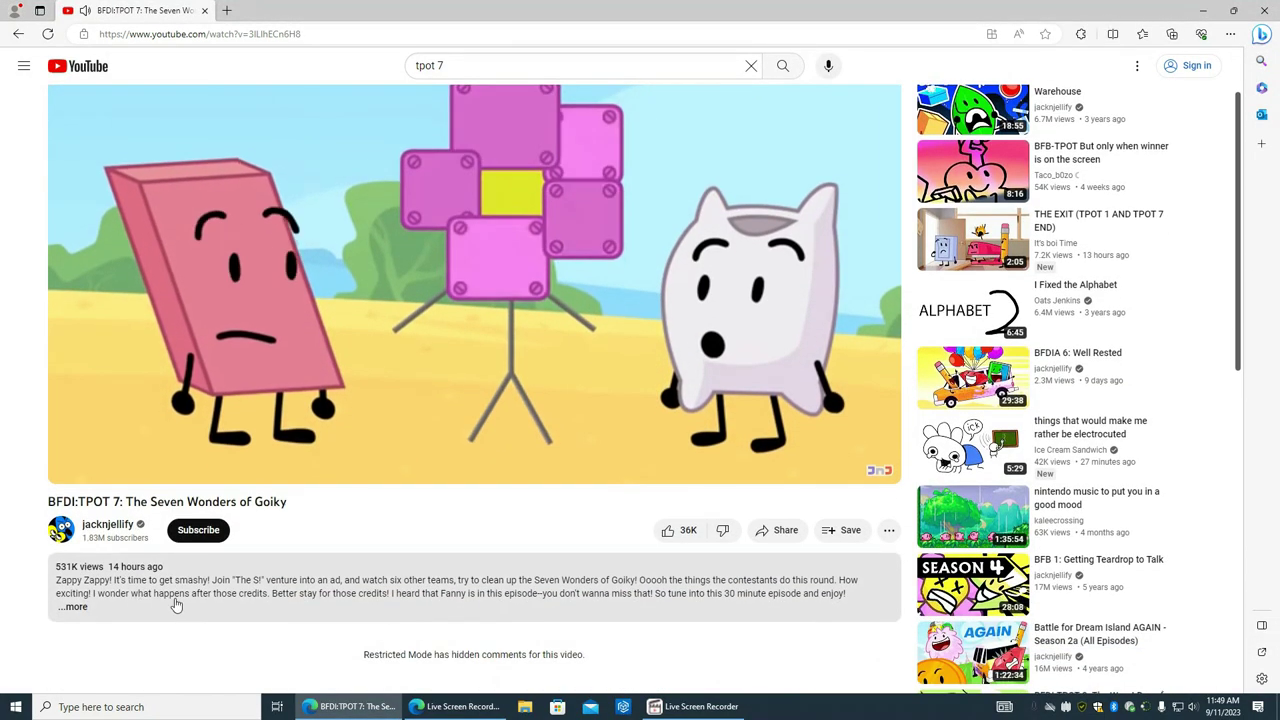
pyautogui.click(175, 605)
pyautogui.click(682, 530)
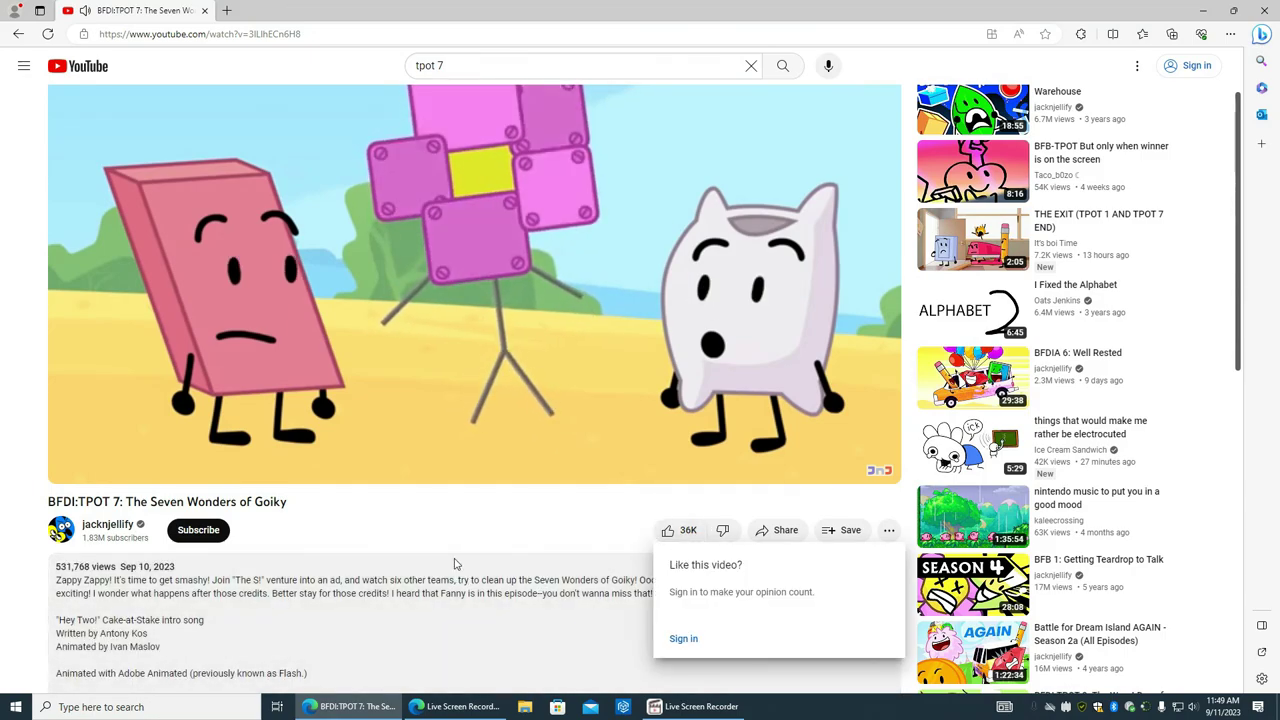
pyautogui.scroll(1, 454, 565)
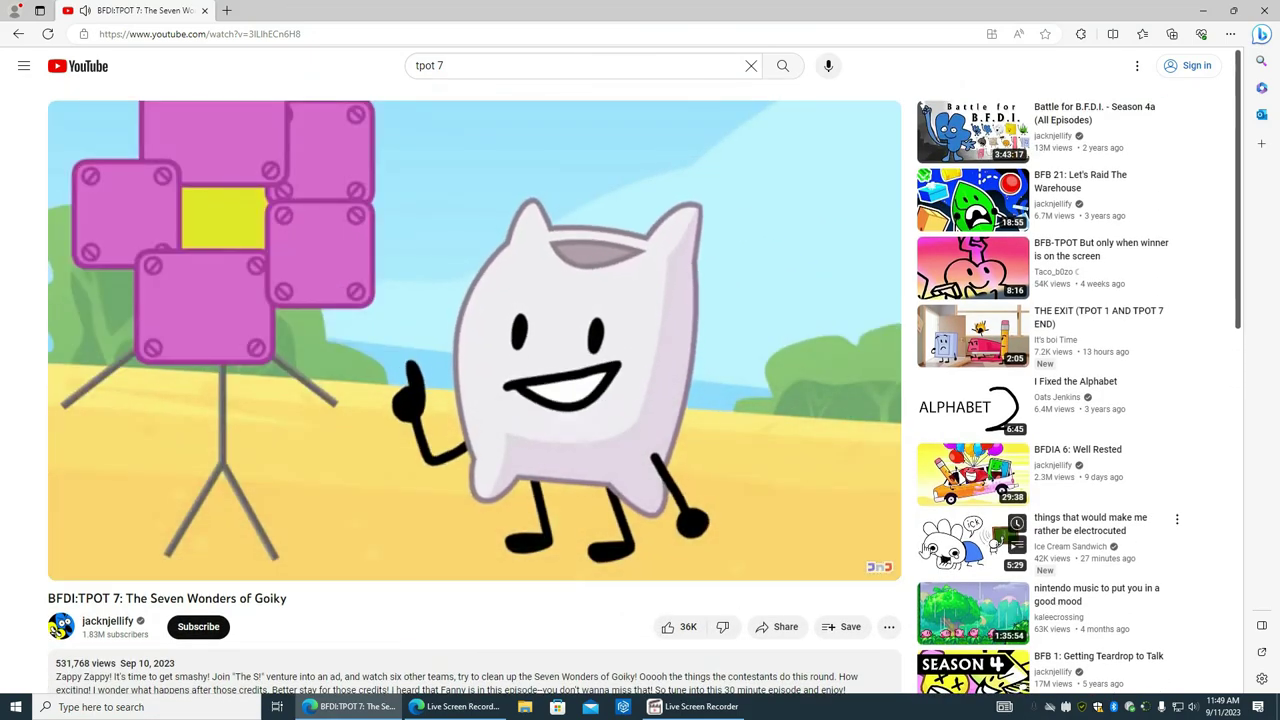
# Step: Play the video full screen with annotations turned off
pyautogui.click(878, 562)
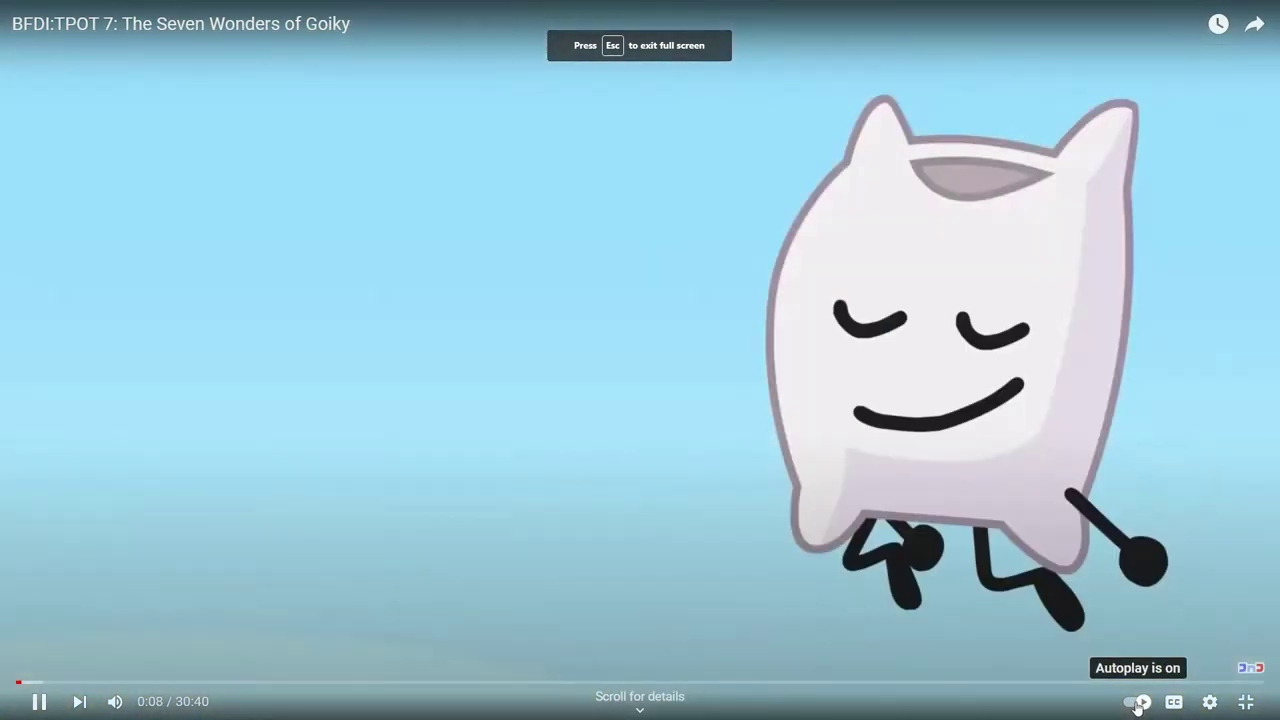
pyautogui.click(1210, 702)
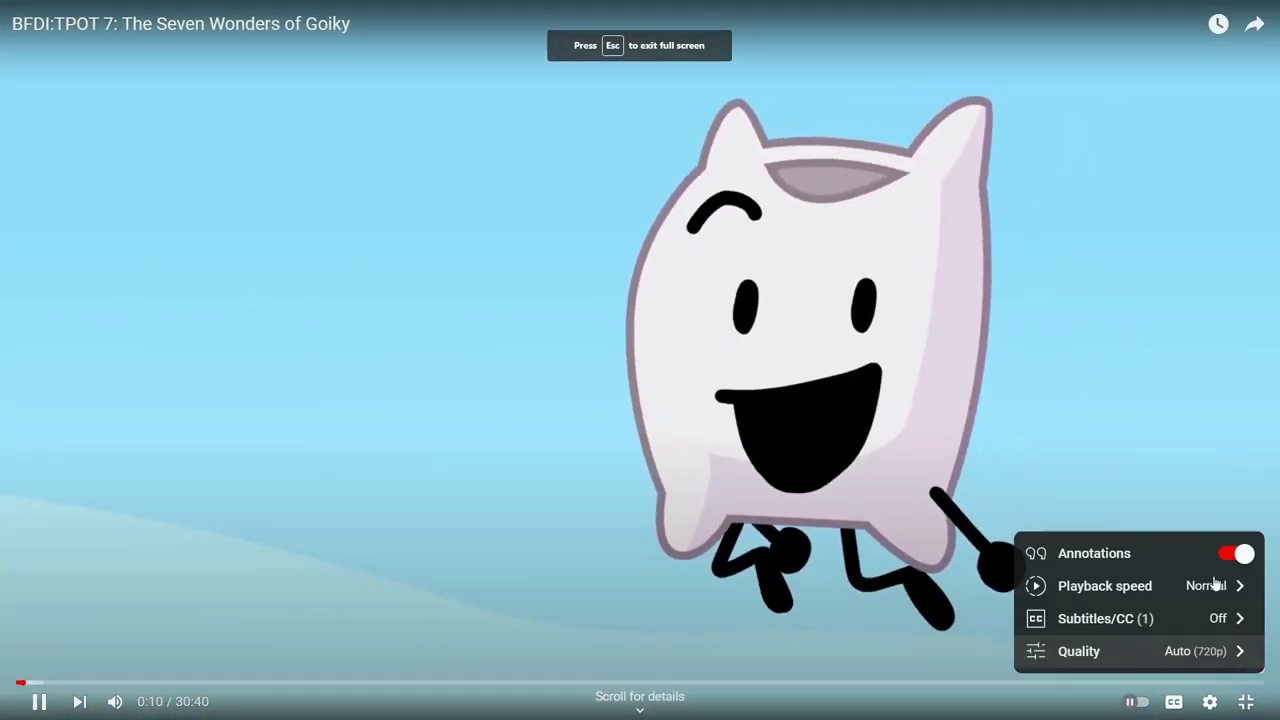
pyautogui.click(1237, 553)
pyautogui.click(1210, 702)
# Step: Set the playback quality to 2160p 4K
pyautogui.click(1210, 702)
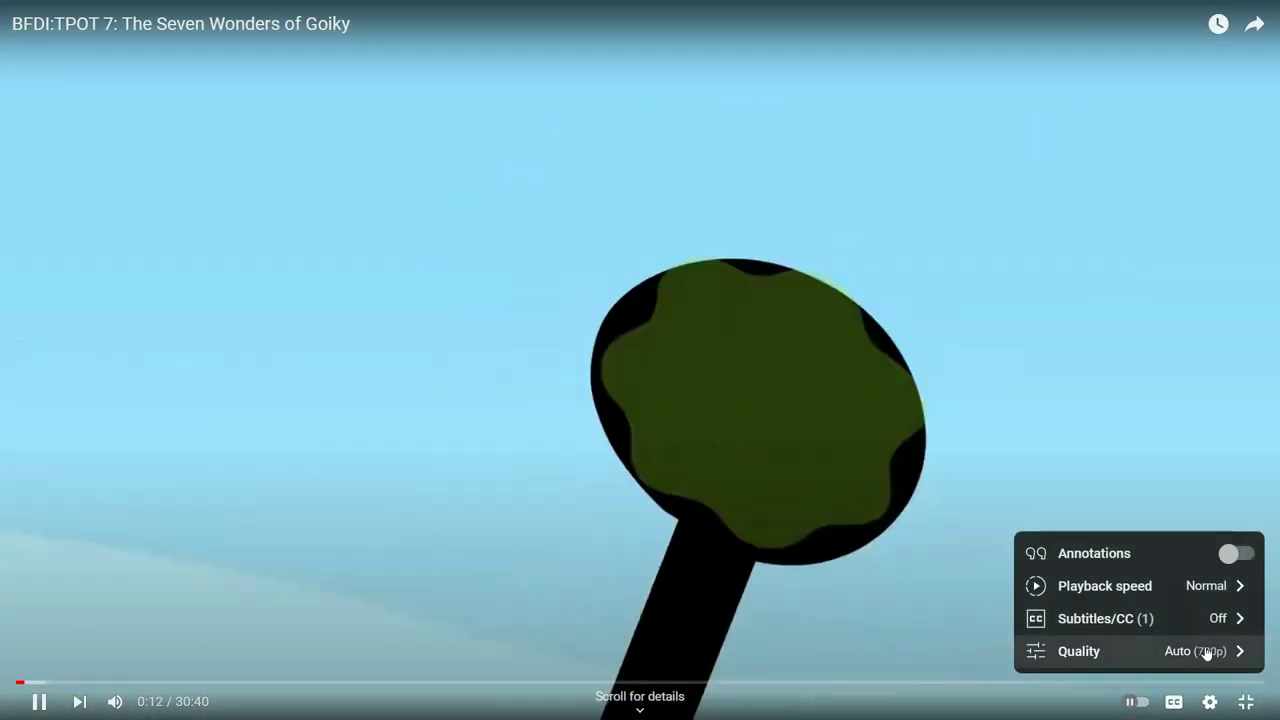
pyautogui.click(1207, 652)
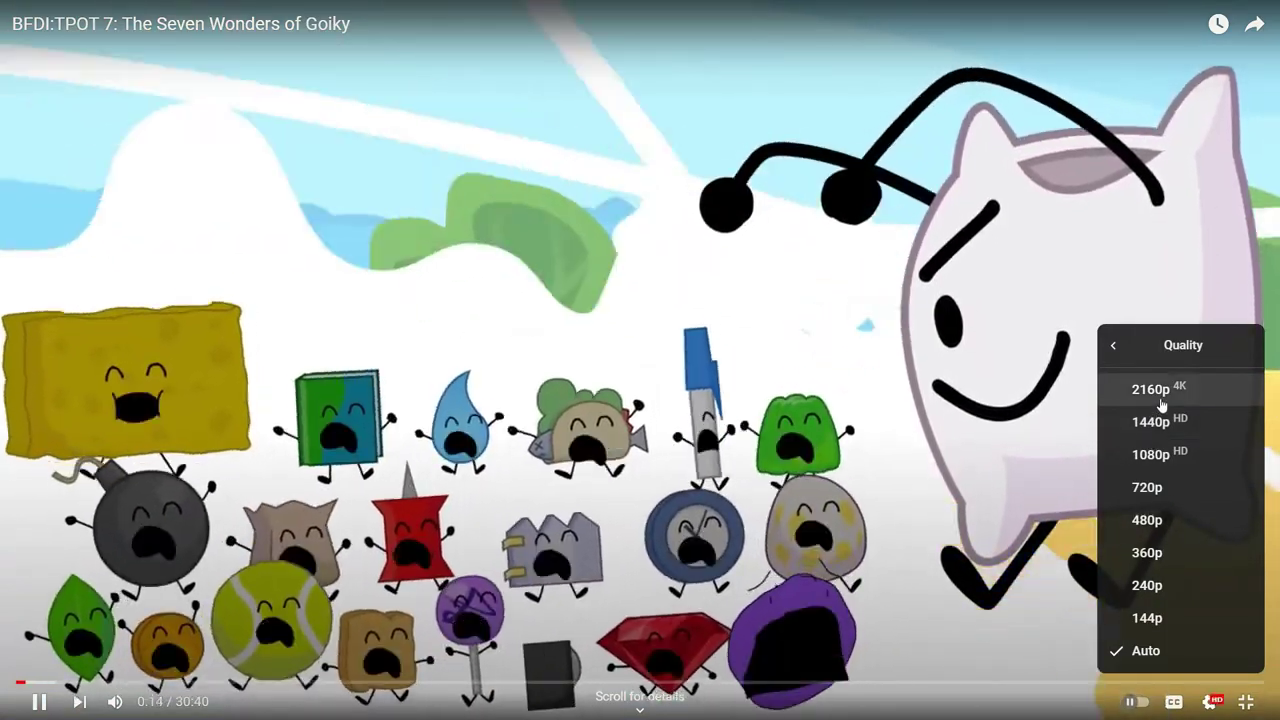
pyautogui.click(1161, 392)
pyautogui.click(1210, 703)
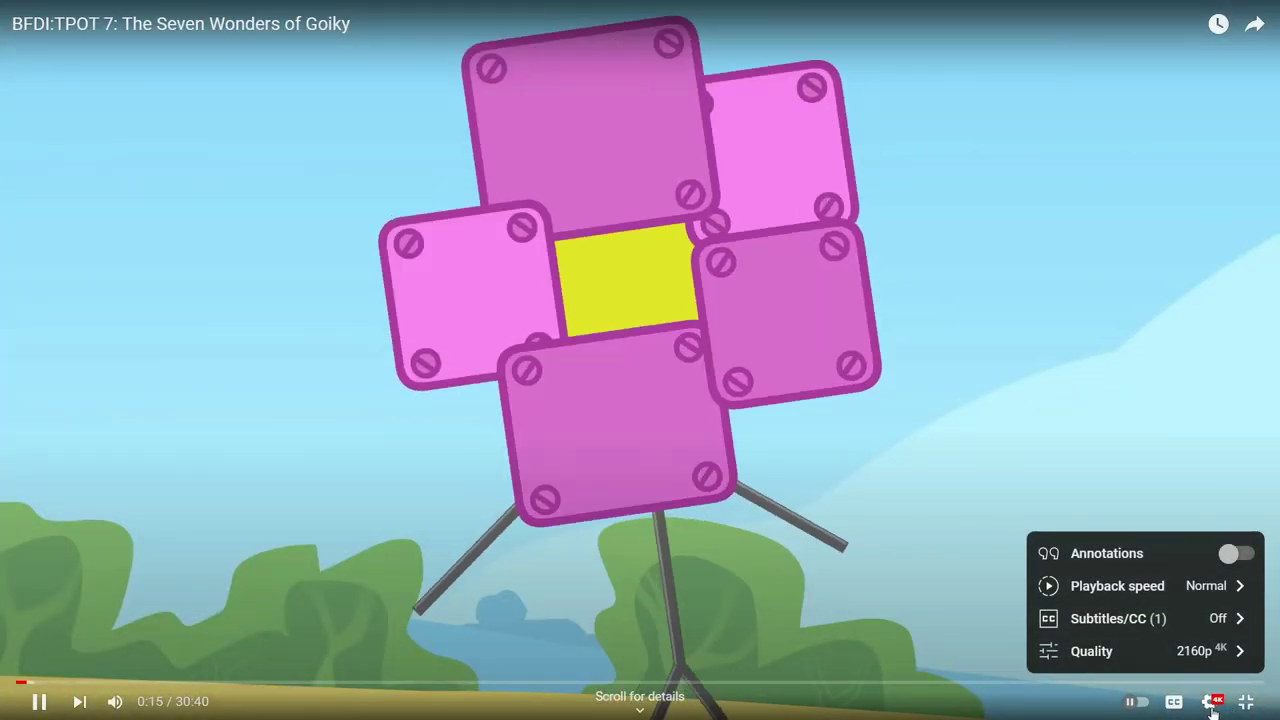
pyautogui.click(1211, 703)
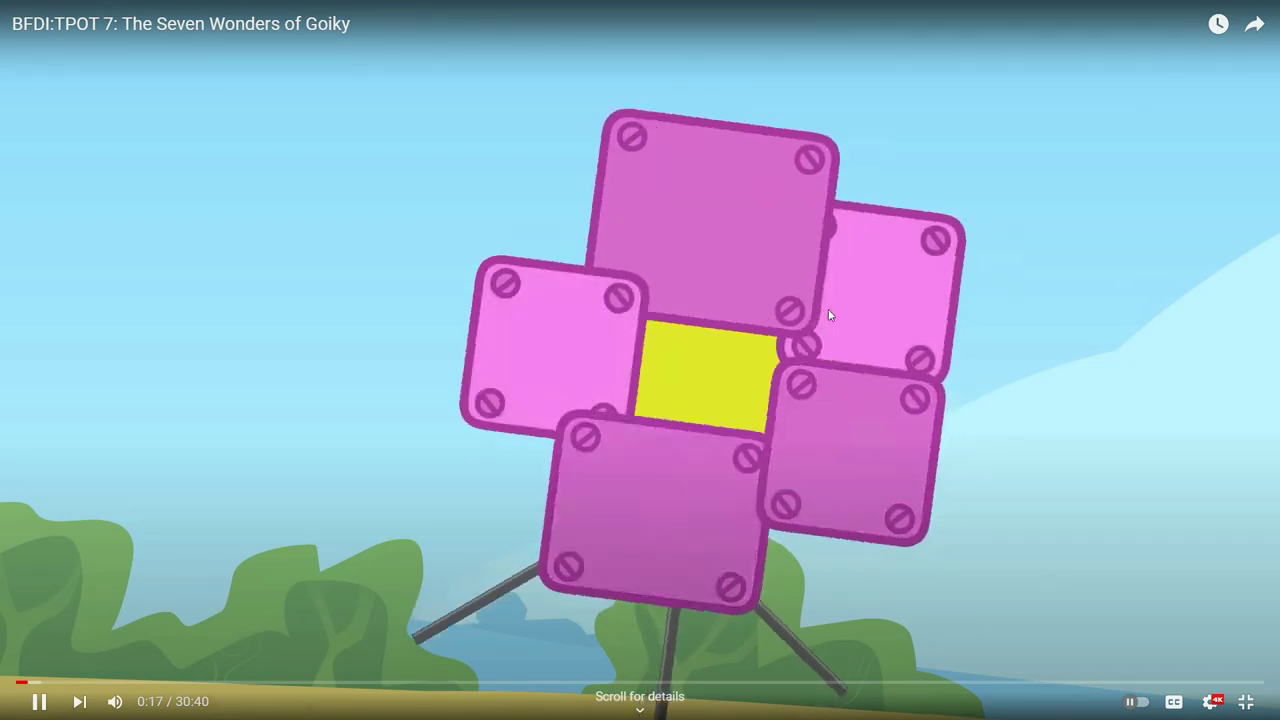